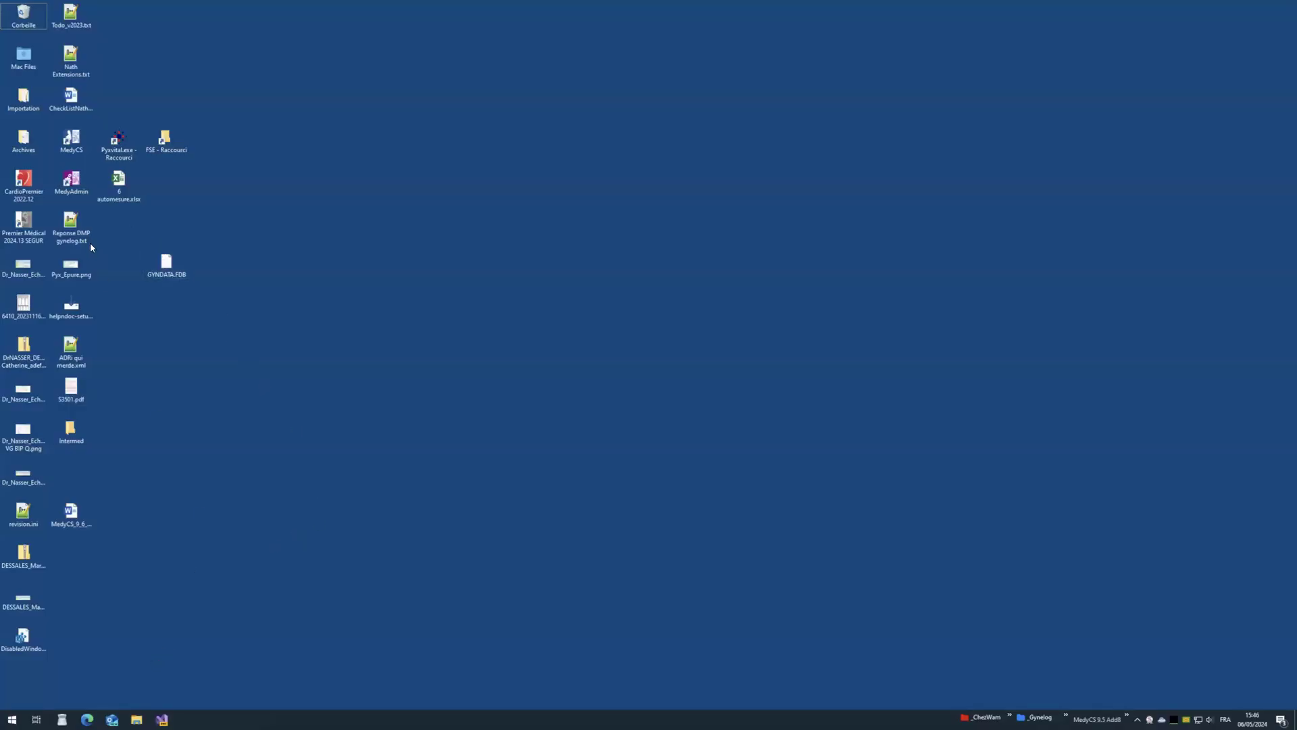
Step: Launch MedyCS, sign in as the practitioner and pick a patient from the selection list
double_click(73, 141)
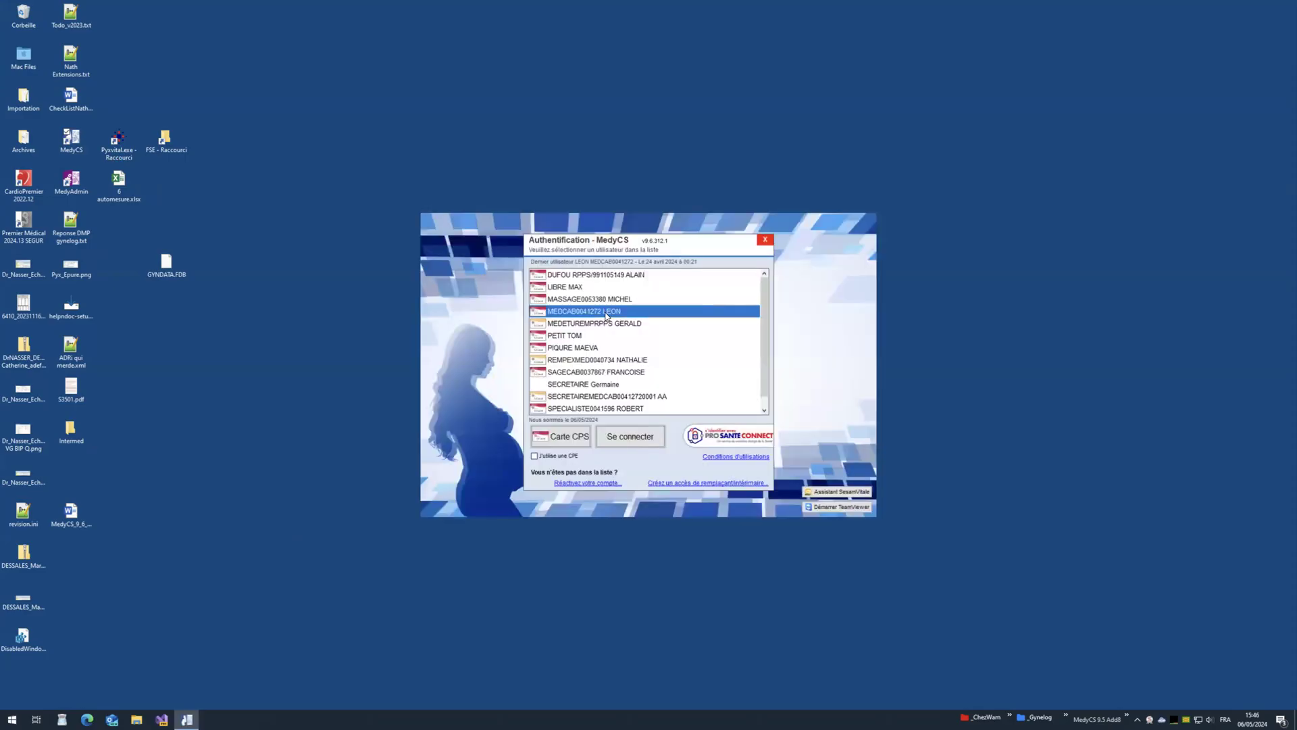
double_click(543, 314)
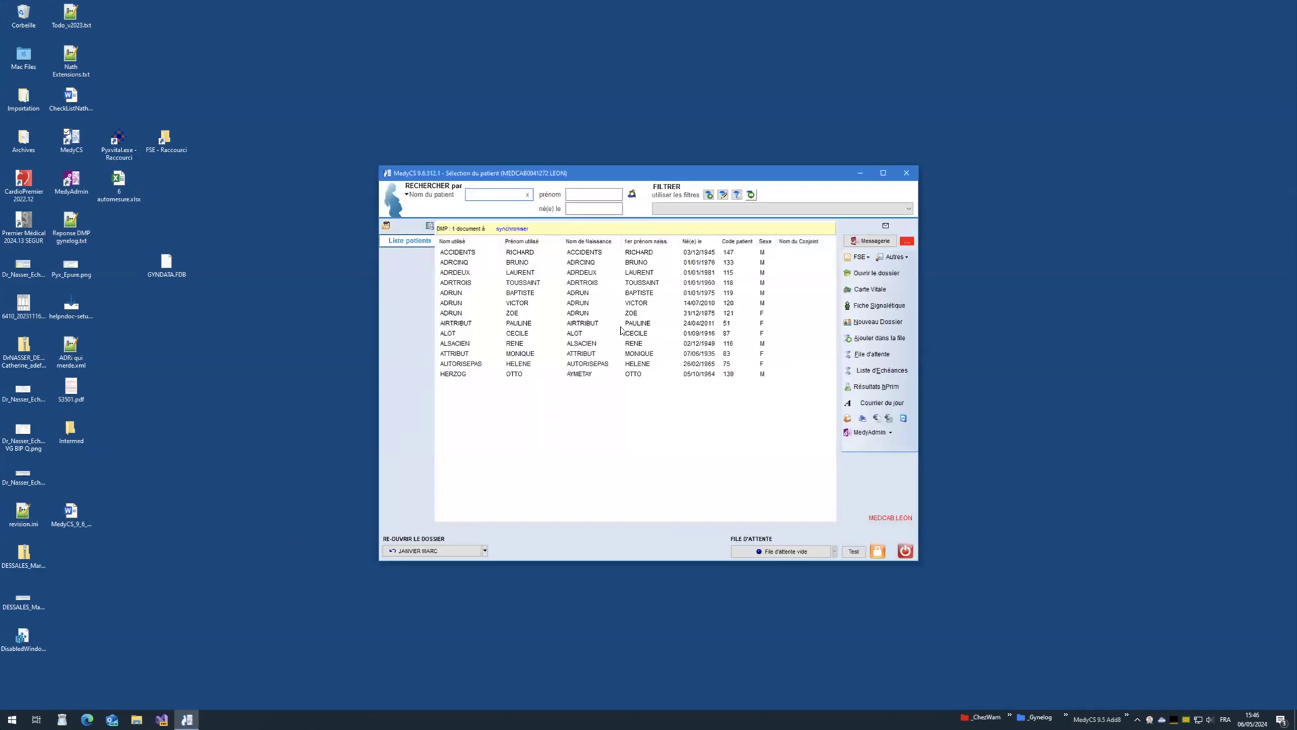
left_click(587, 316)
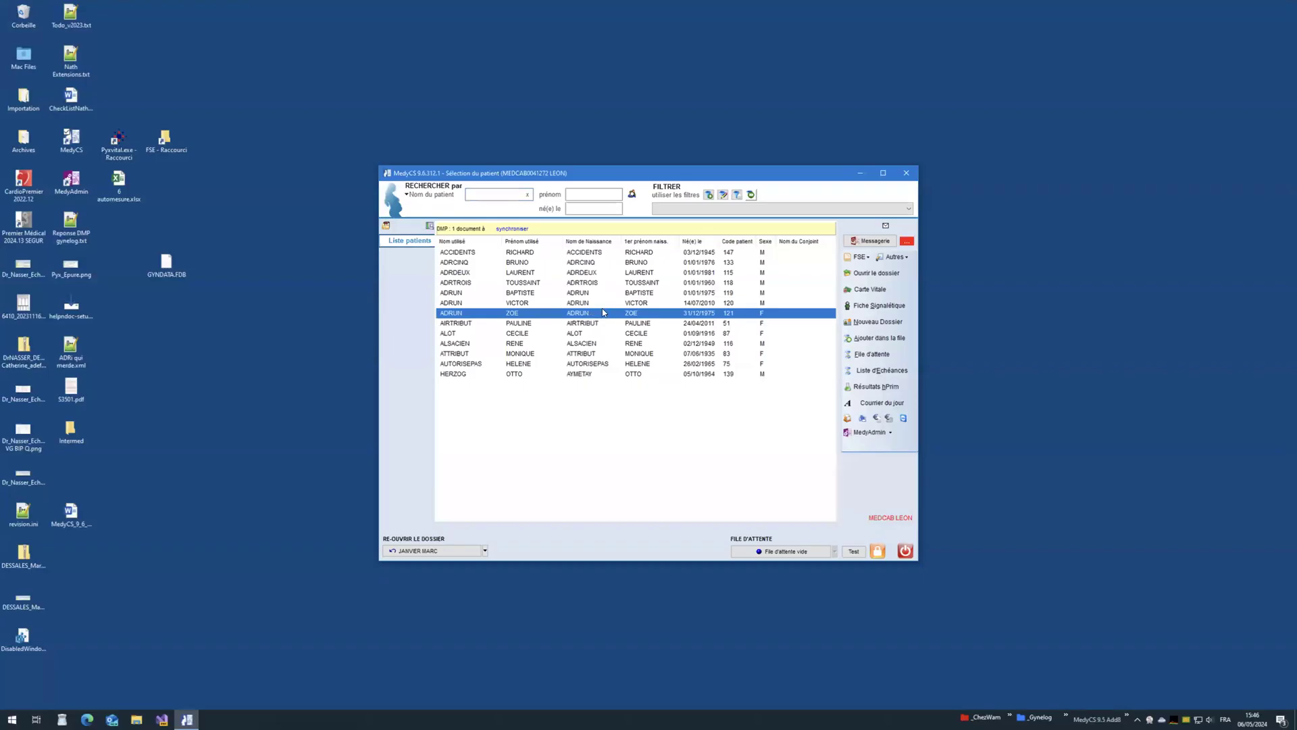
left_click(13, 719)
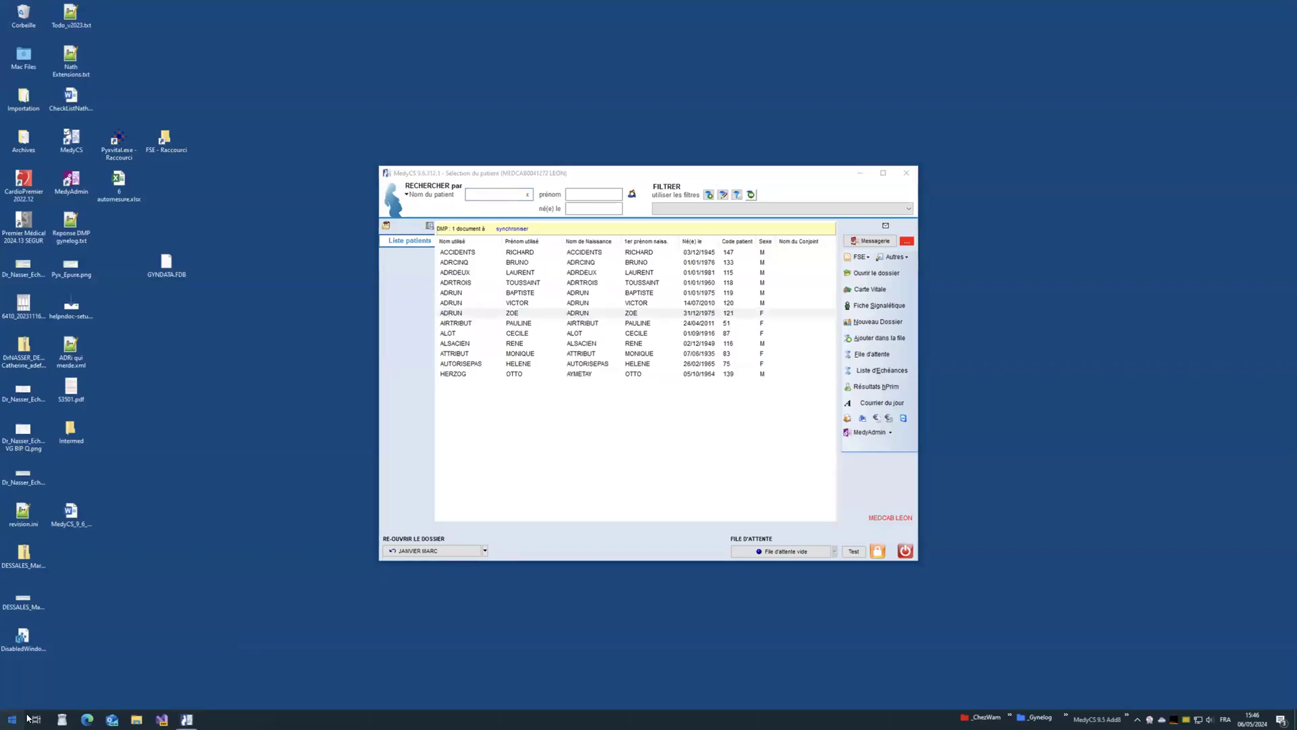
Step: Start a new Notepad++ note titled 'Facturatinon par le médecin lui même'
left_click(156, 517)
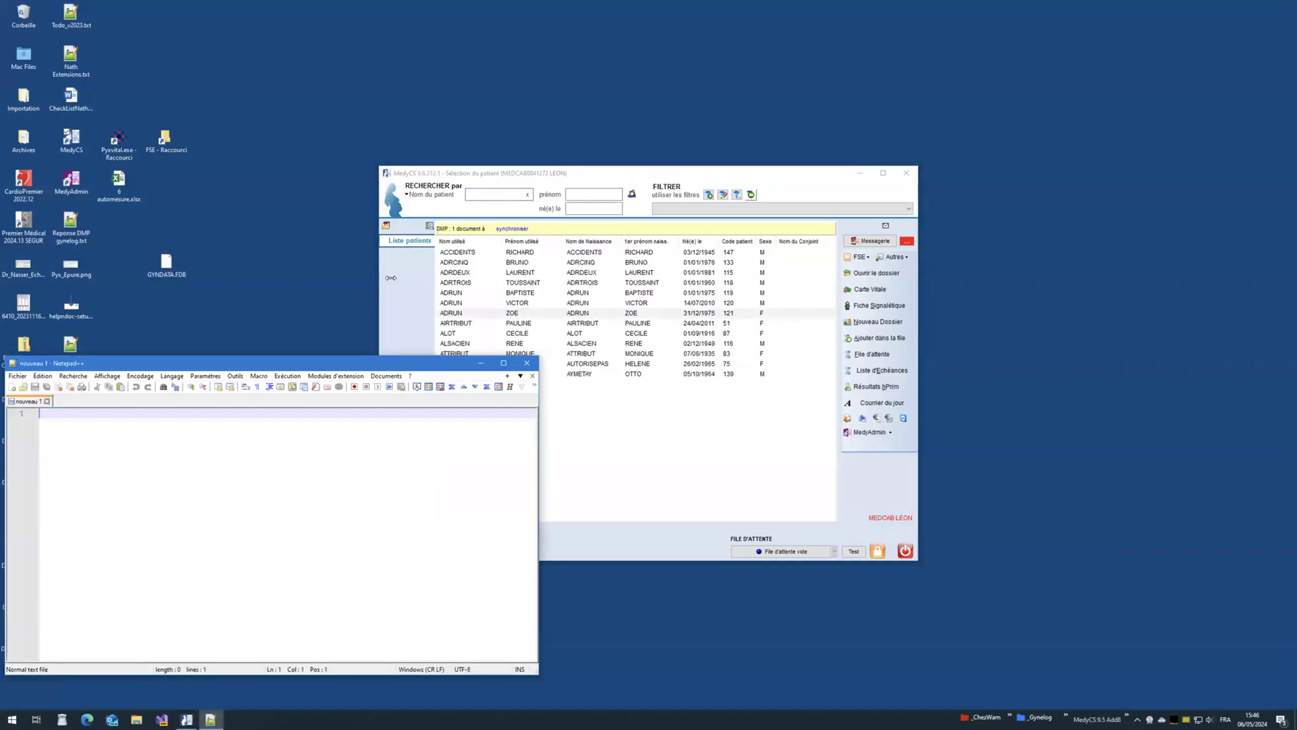
left_click_drag(272, 363, 272, 198)
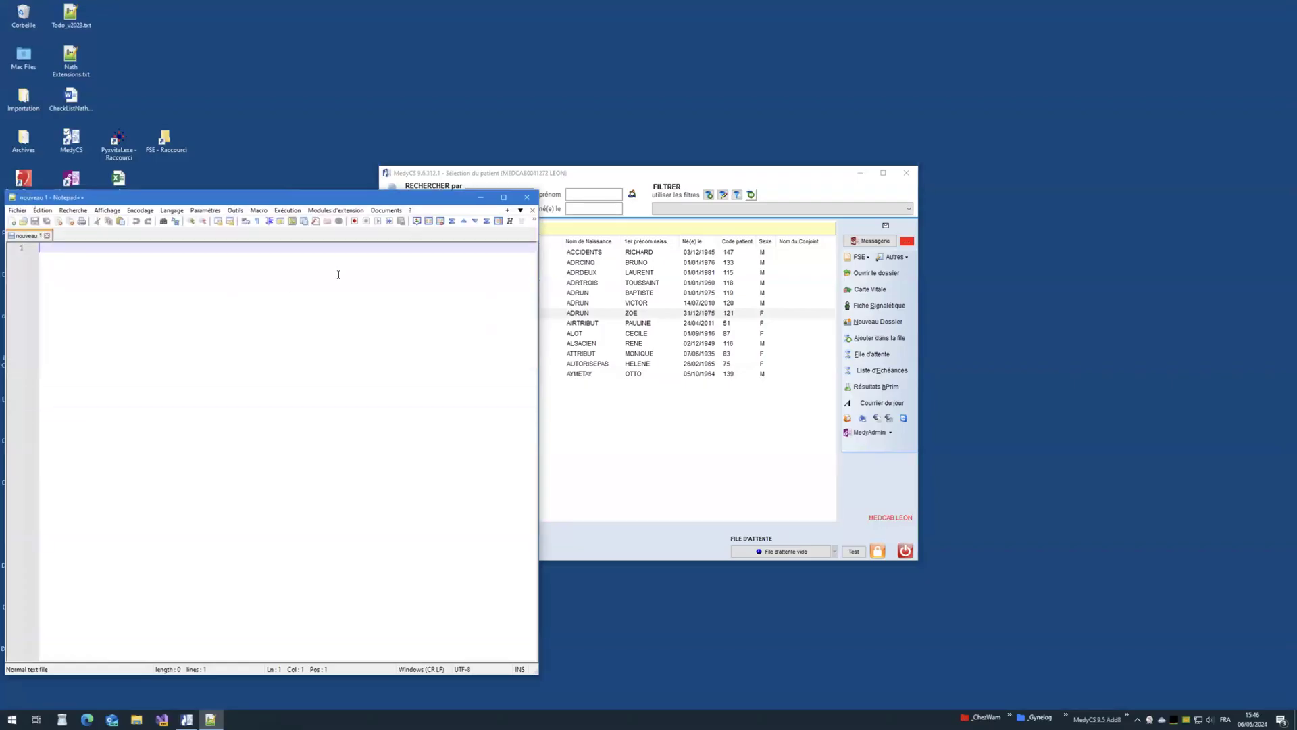
type("Utilisation par le médecin lui même")
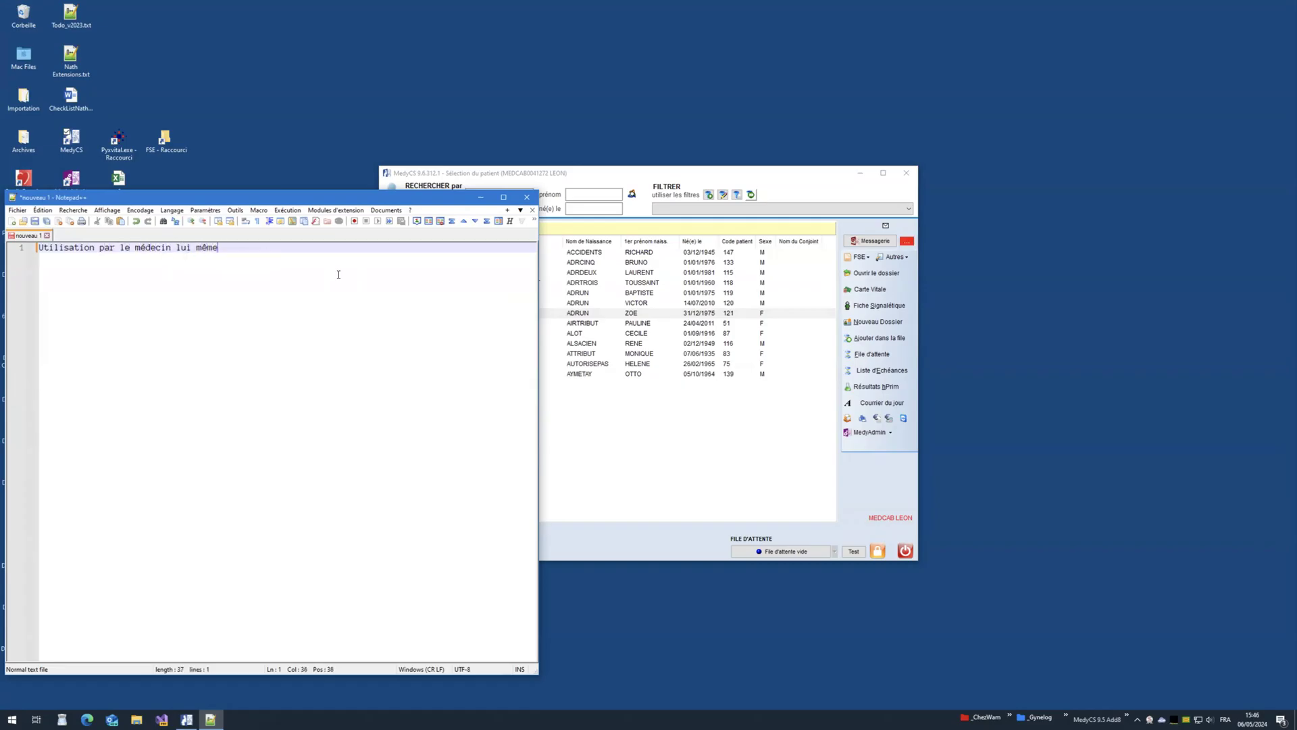
double_click(80, 248)
type("Facturatinon")
key("Return")
key("Tab")
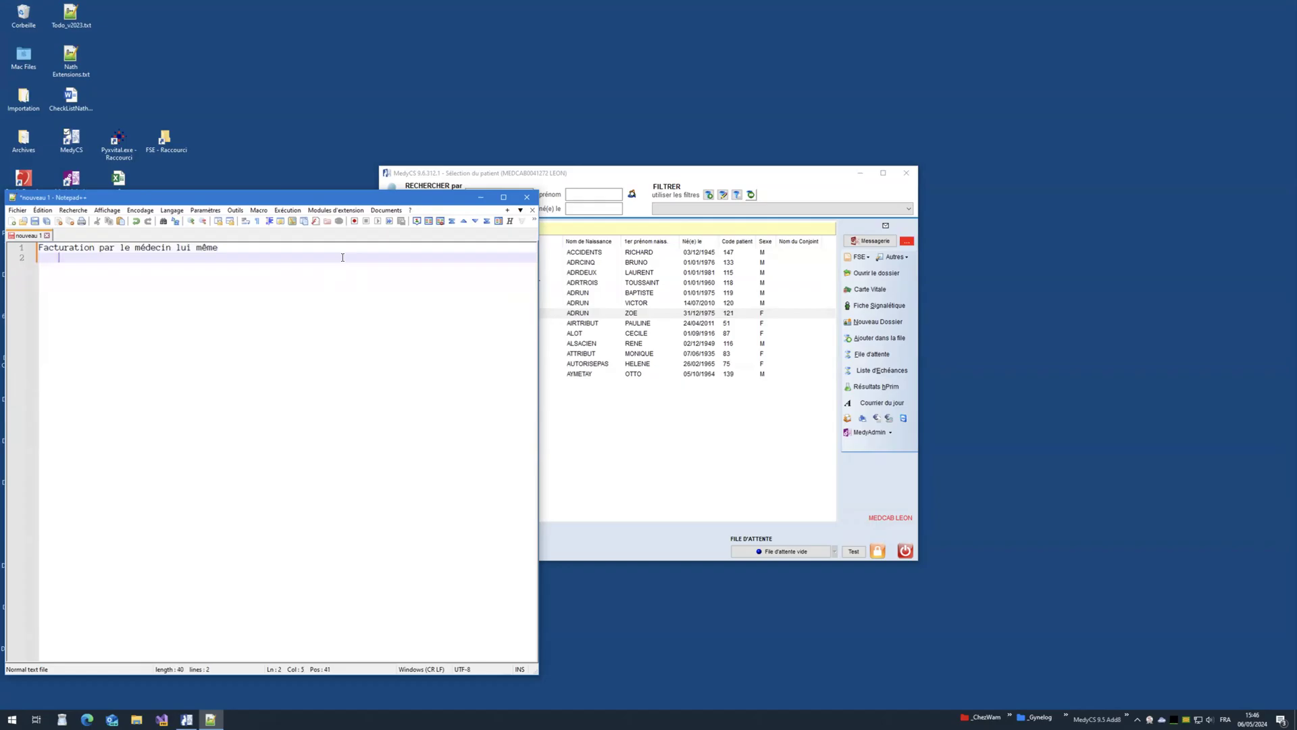
Step: Add indented lines 'Comment paramétrer un médecin dans medyCS', 'Paramétrage de base', 'télétransmission', 'Factures types'
type("Comment paramétrer un médecin dans medyCS")
key("Return")
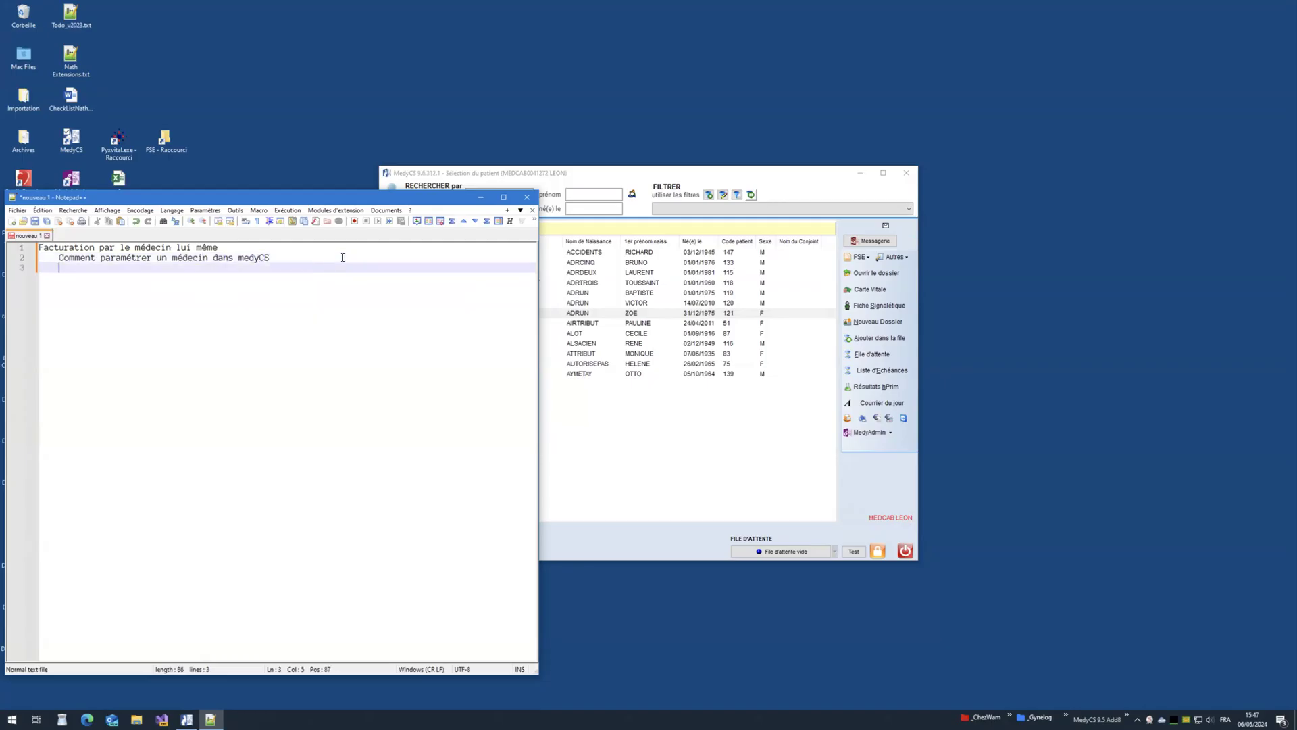
key("Tab")
type("Paramétrage de base")
key("Return")
type("télétransmission")
key("Return")
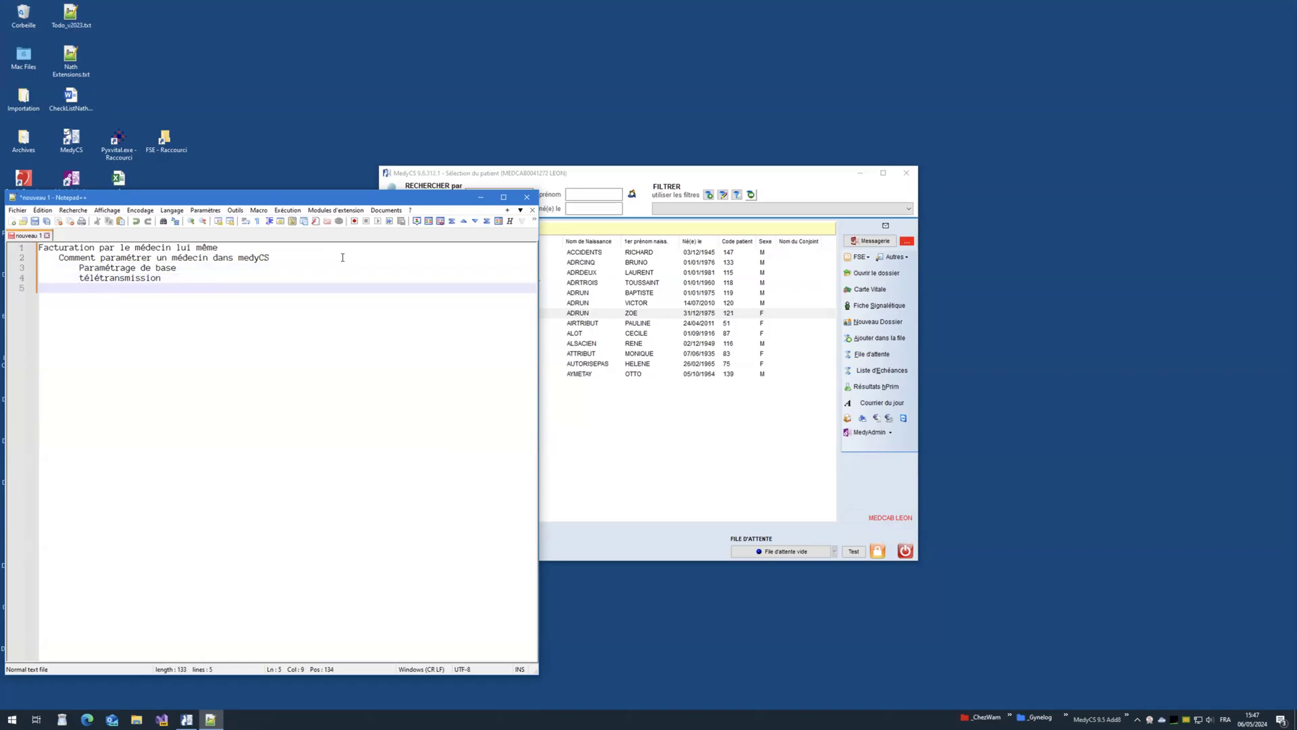
type("Factures types")
key("Return")
key("Return")
key("BackSpace")
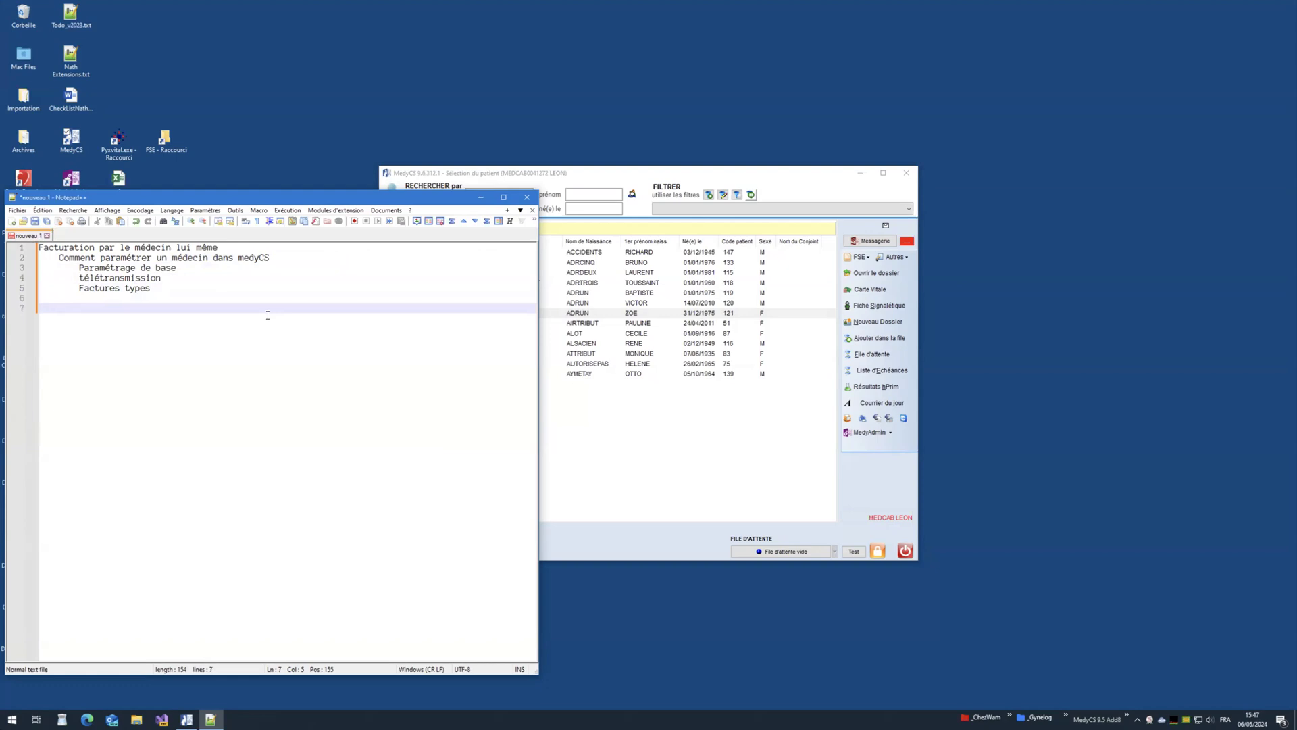
Step: Add a 'Facturation' heading with items NGAP, CCAM 1 acte, CCAM 2 actes and Mixte NGAP + CCAM
type("Facturation")
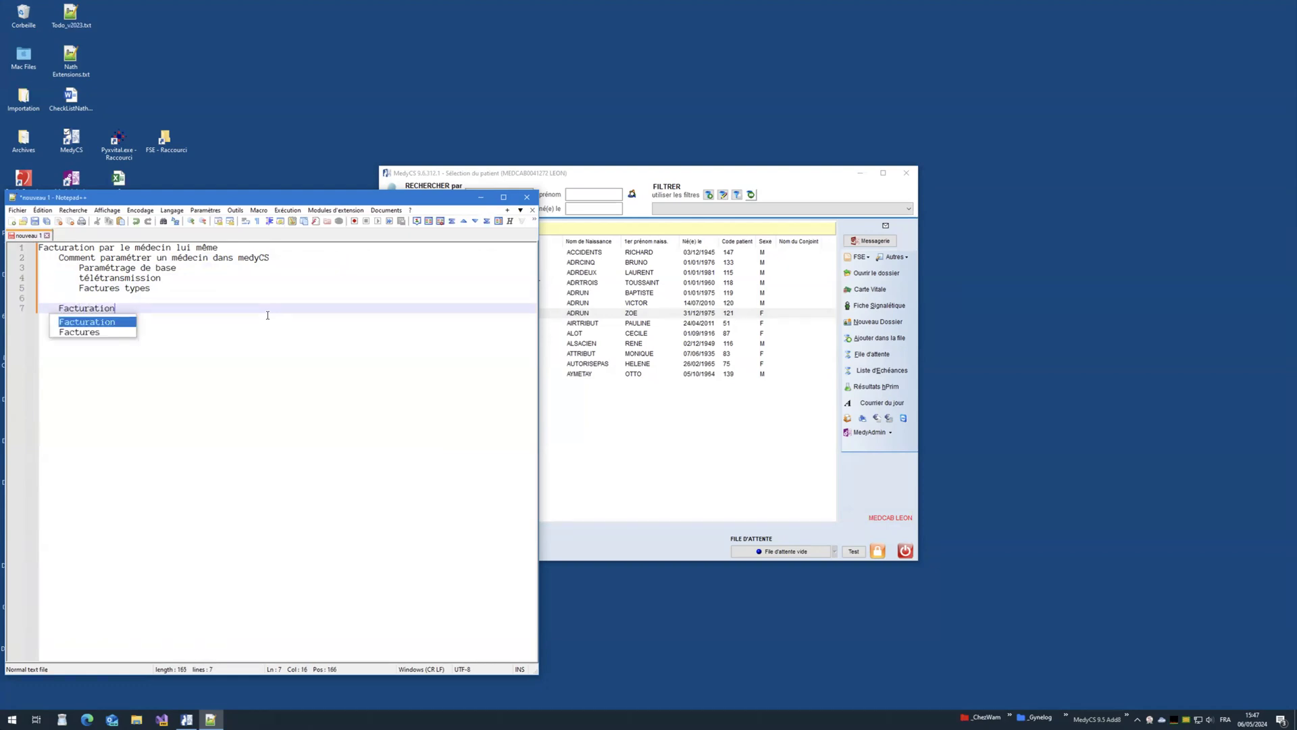
key("Return")
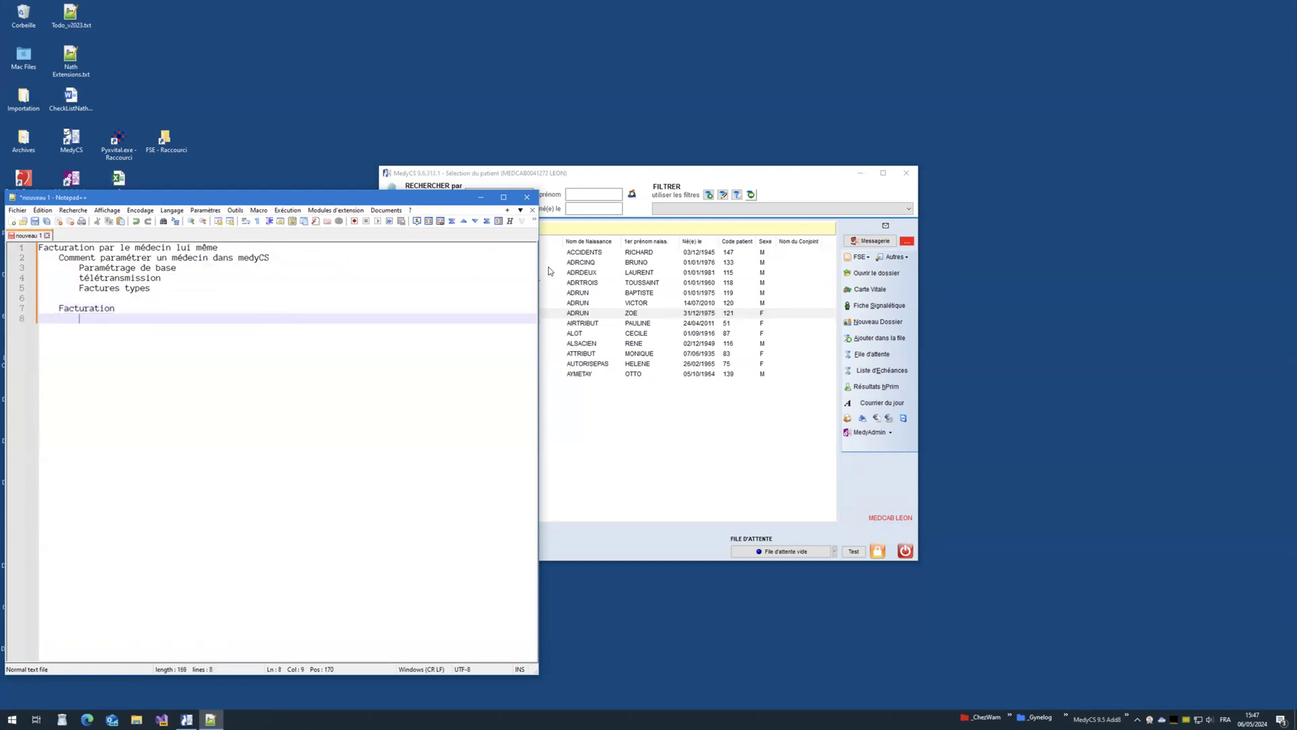
type("NGAP")
key("Return")
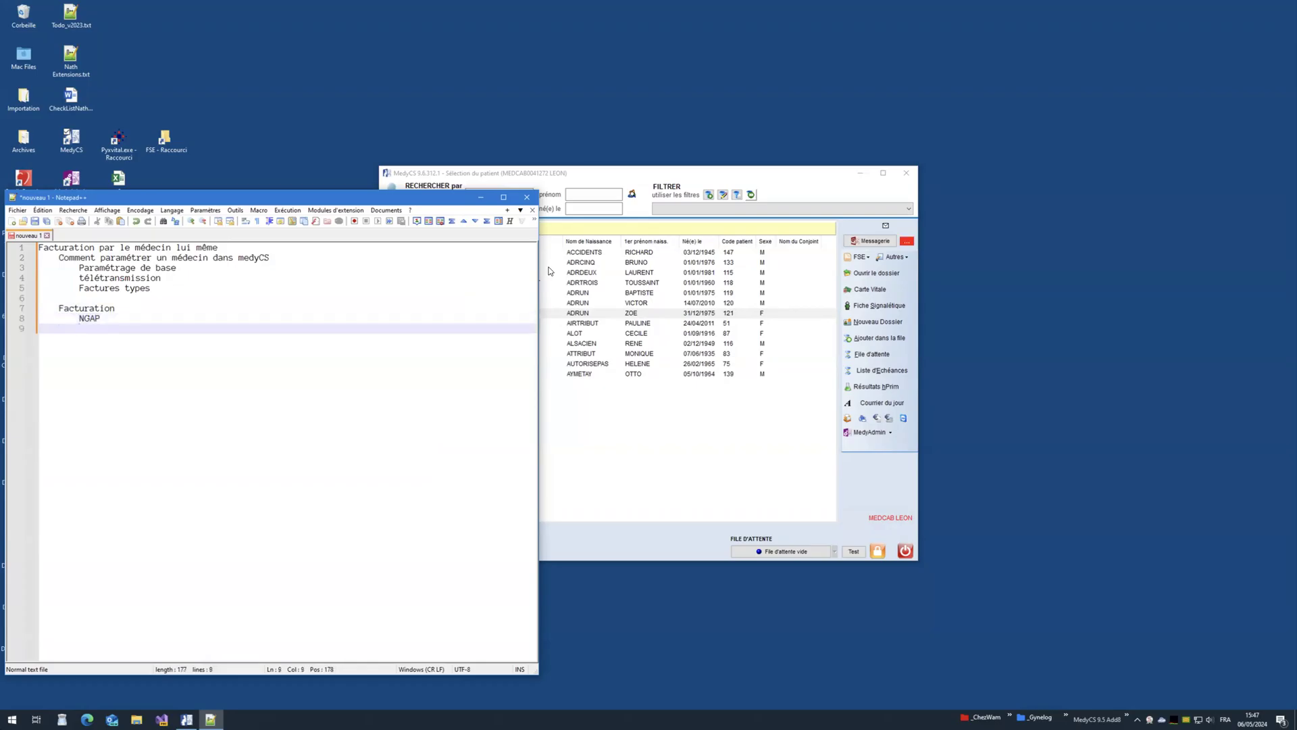
type("CCAM 1 acte")
key("Return")
type("CCAM ")
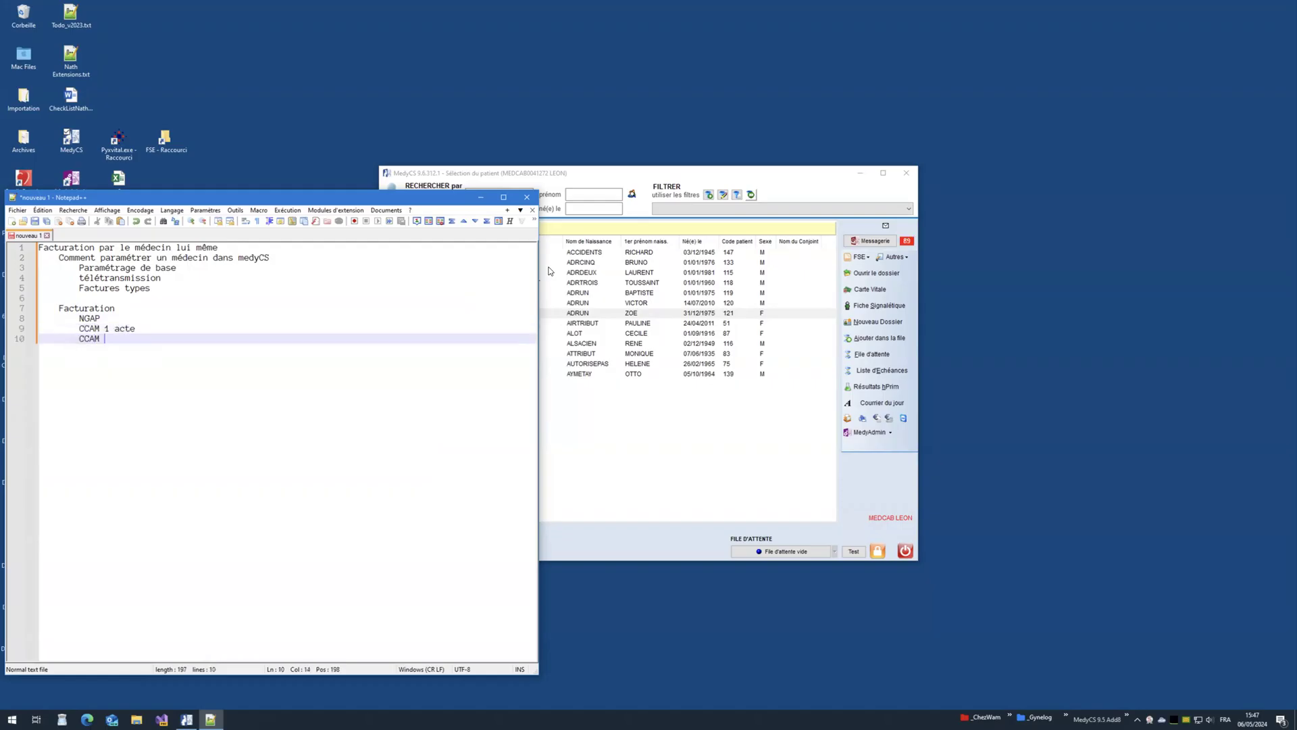
type("2 actes")
key("Return")
type("M")
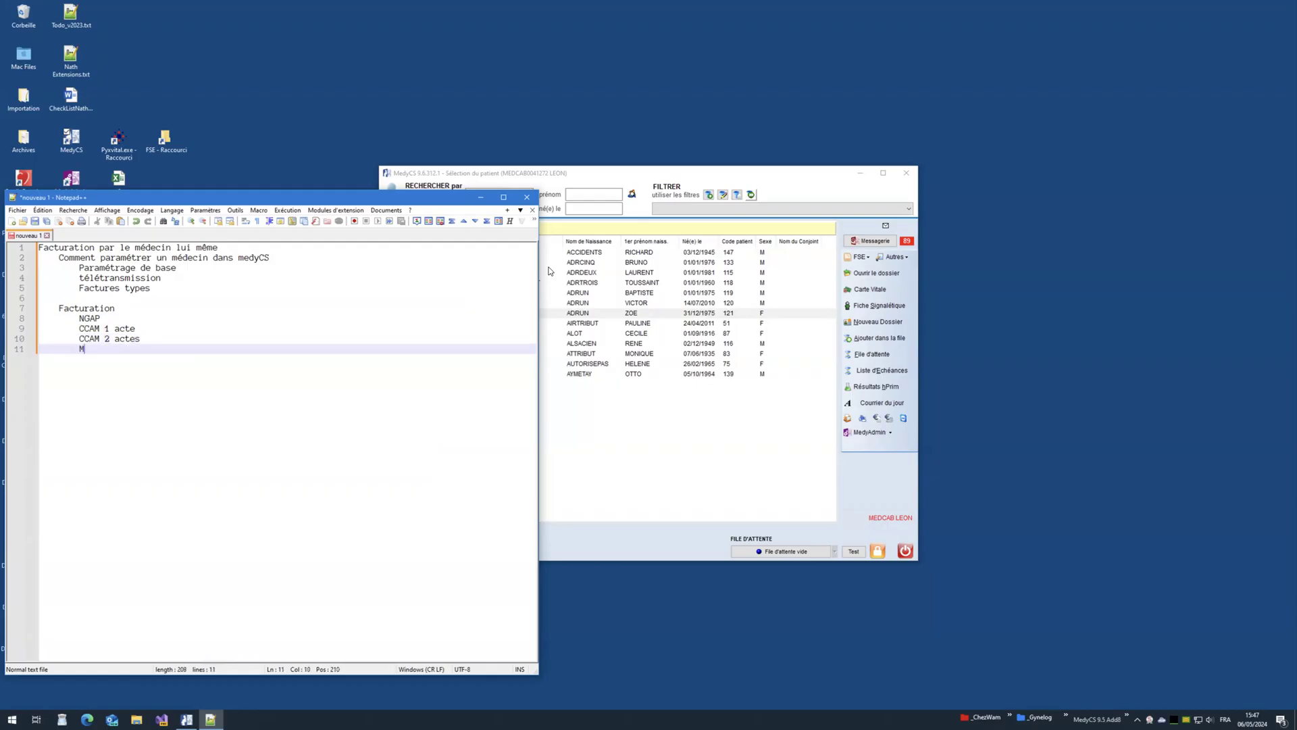
type("ixte NGAP + CCAM")
key("Return")
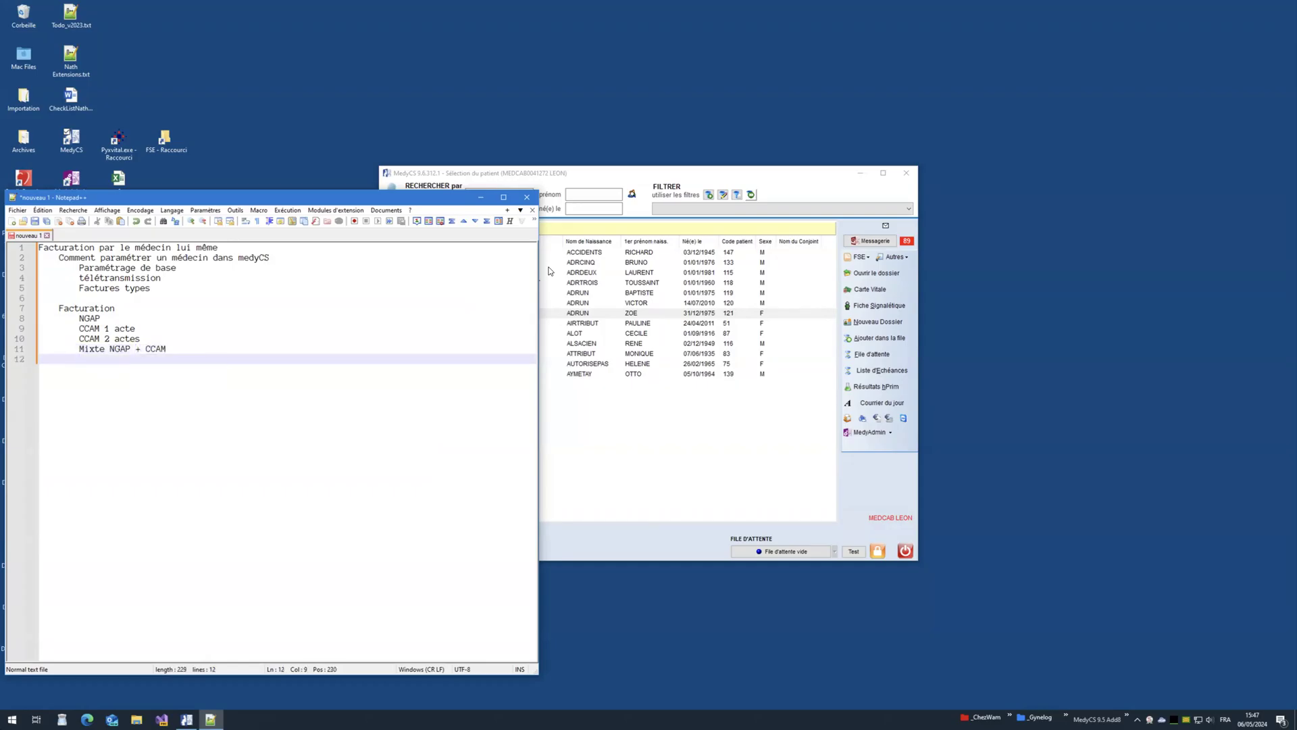
key("Return")
Step: Add a 'Suivi comptable' line and select the line 1 heading words for reuse
type("Suivi comptable")
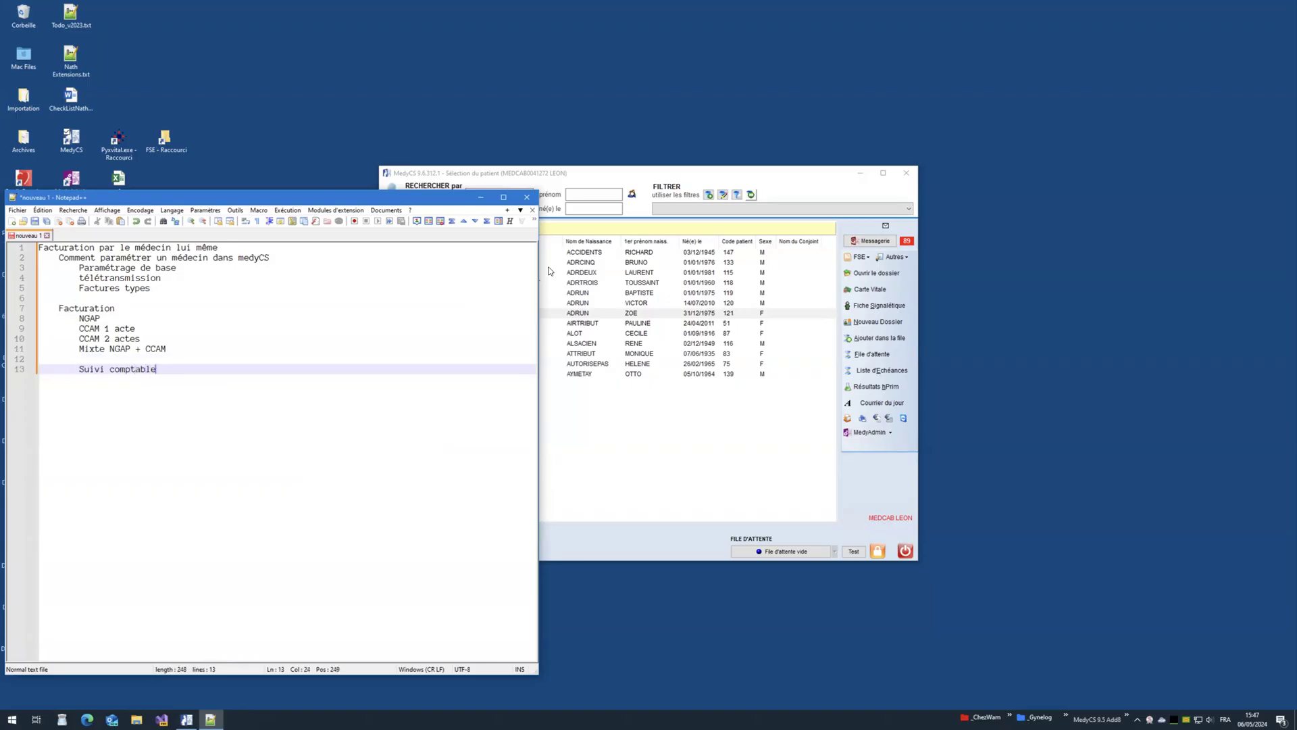
key("Return")
key("Return")
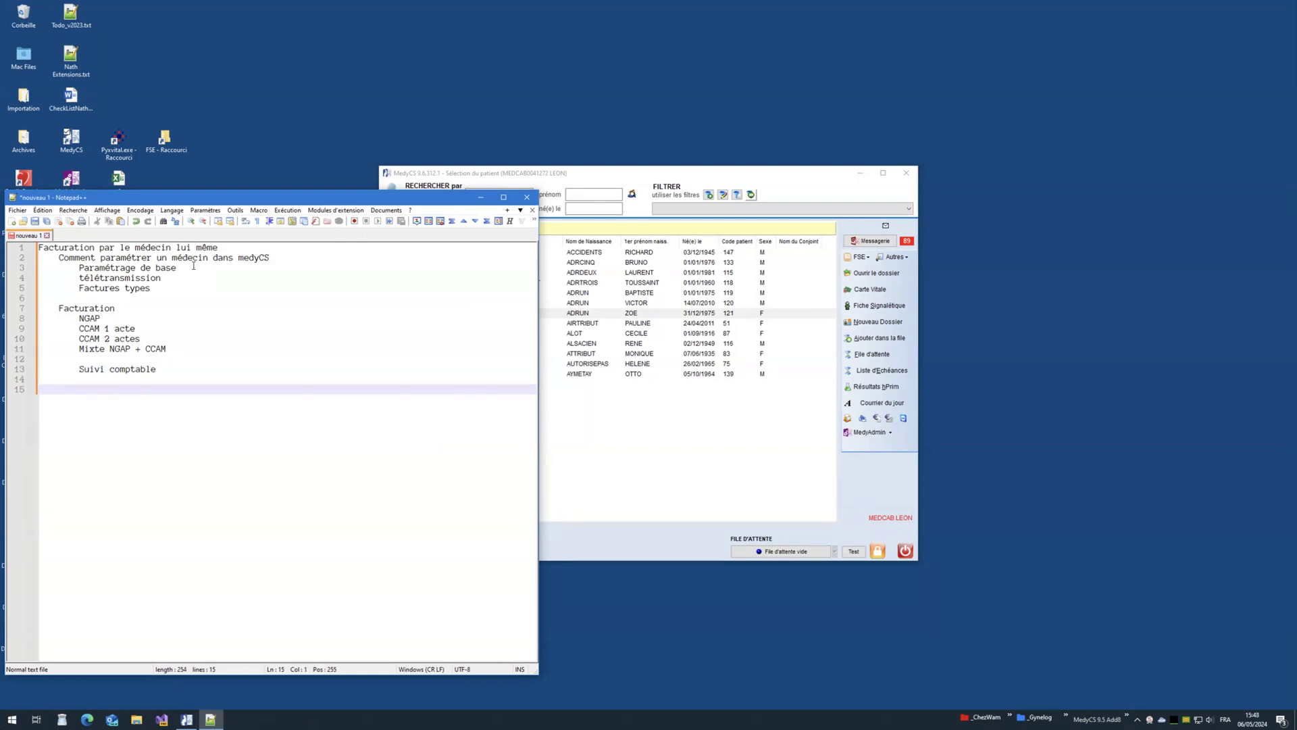
left_click_drag(172, 247, 39, 247)
left_click(79, 397)
Step: Paste the heading on line 15 and reword it for 'la médecin secrétaire'
type("Facturation par le médecin")
key("Left")
key("Left")
key("Left")
key("Left")
key("Left")
key("Left")
key("Left")
key("Left")
key("BackSpace")
type("a médecin secrétaire")
key("Return")
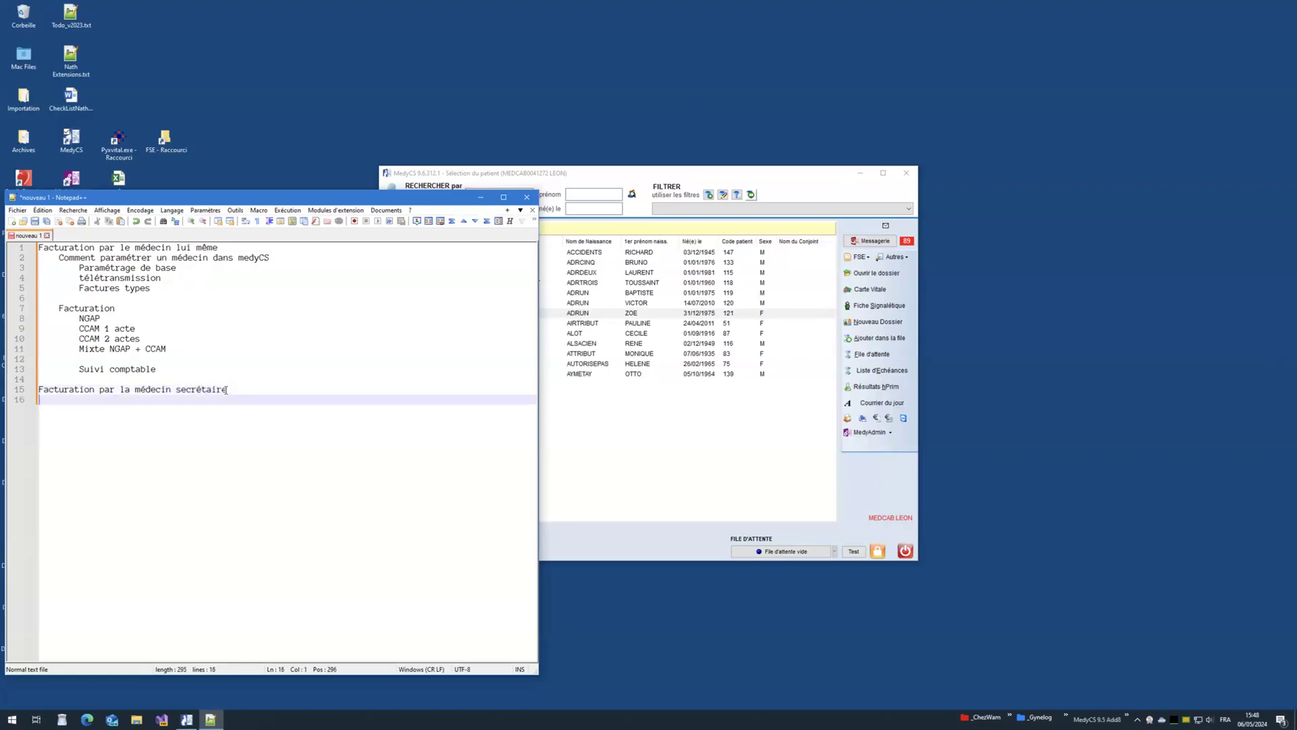
Step: Reuse the setup lines for the secretary and add 'L'aurorisation donné par le médecin sur compta'
left_click_drag(59, 257, 298, 264)
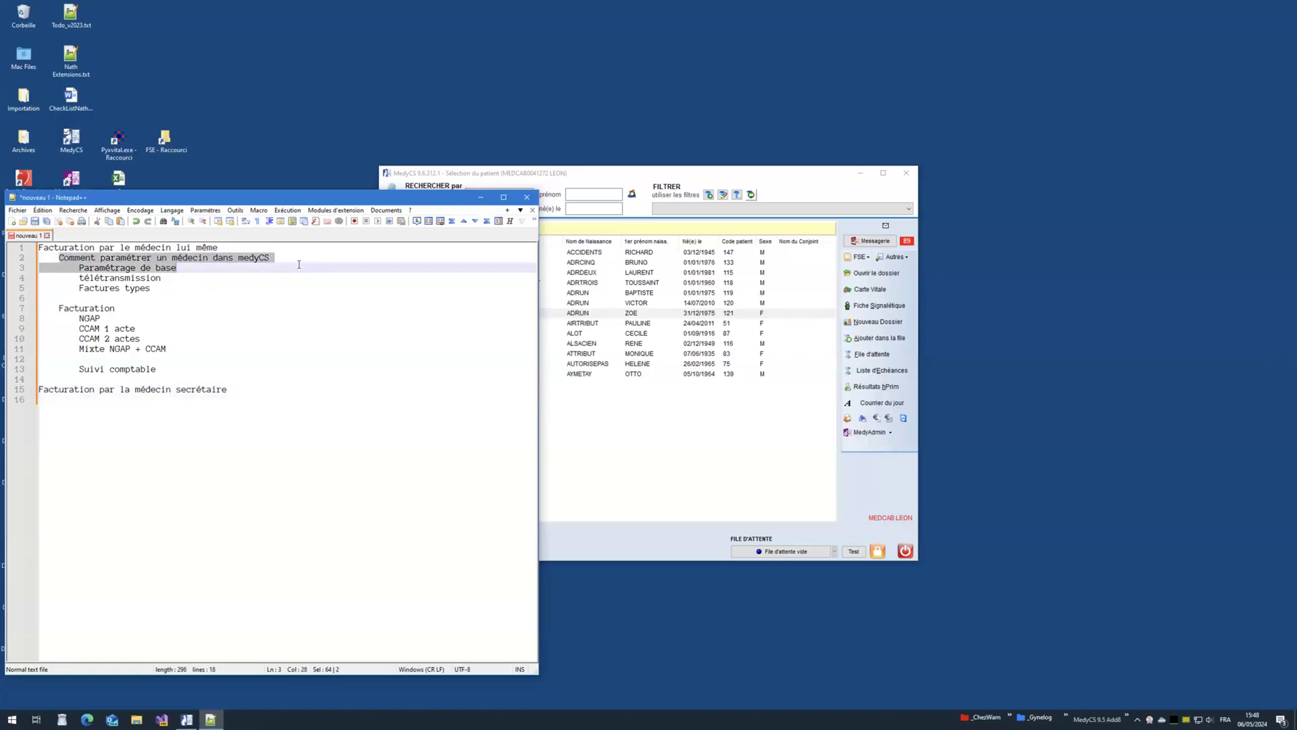
key("ctrl+c")
left_click(187, 414)
key("ctrl+v")
key("Return")
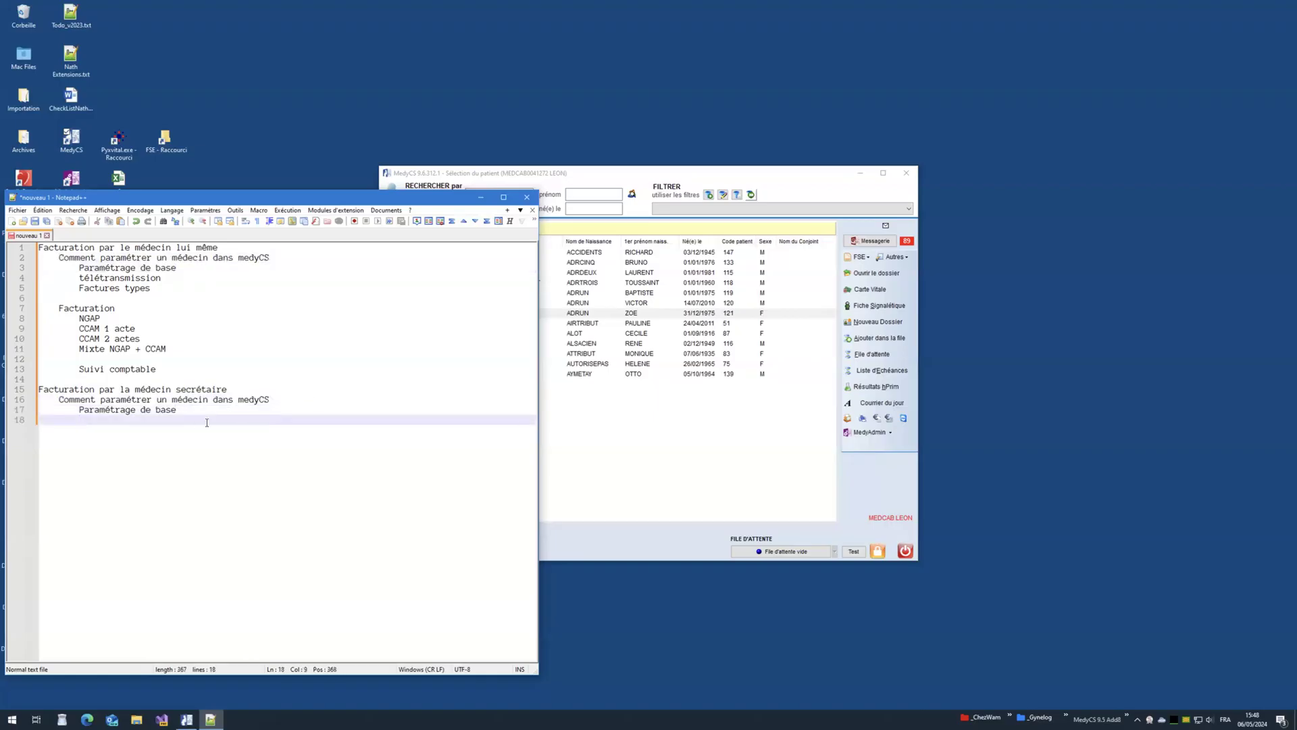
left_click(194, 410)
type("de la se")
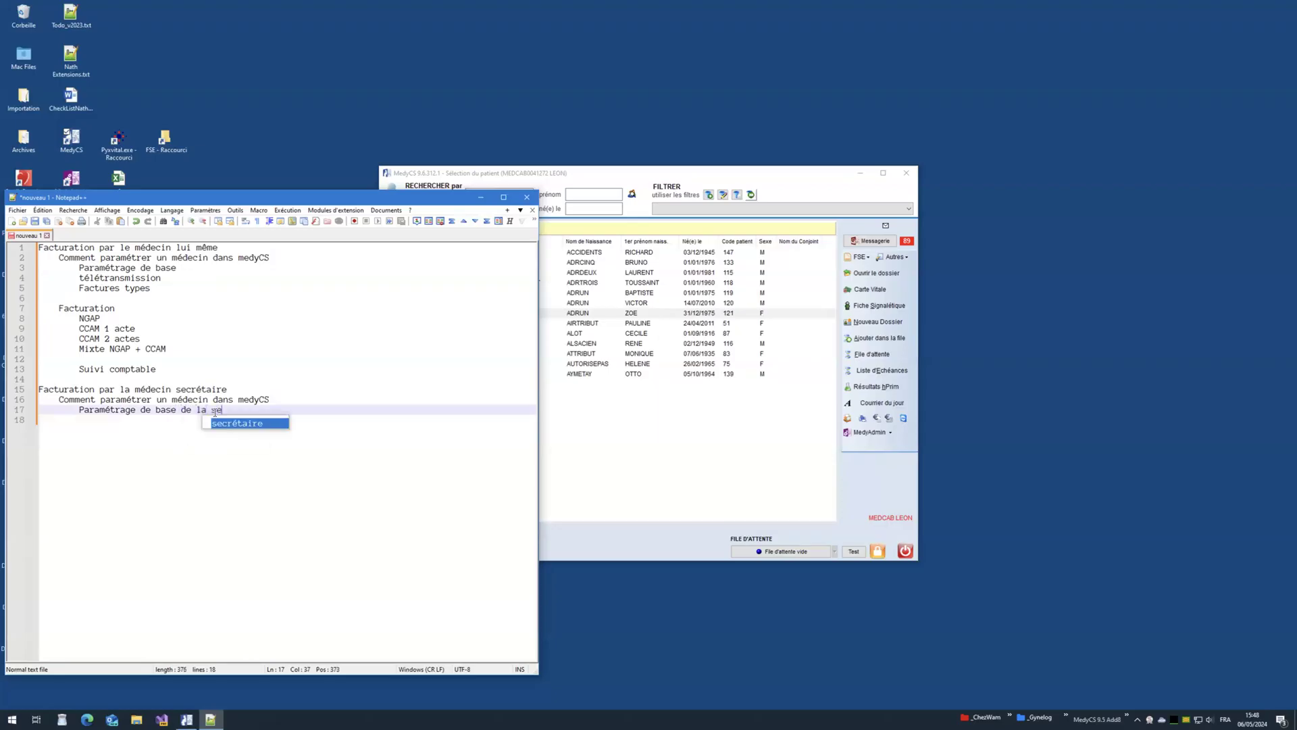
type("crét")
type("aire")
key("Return")
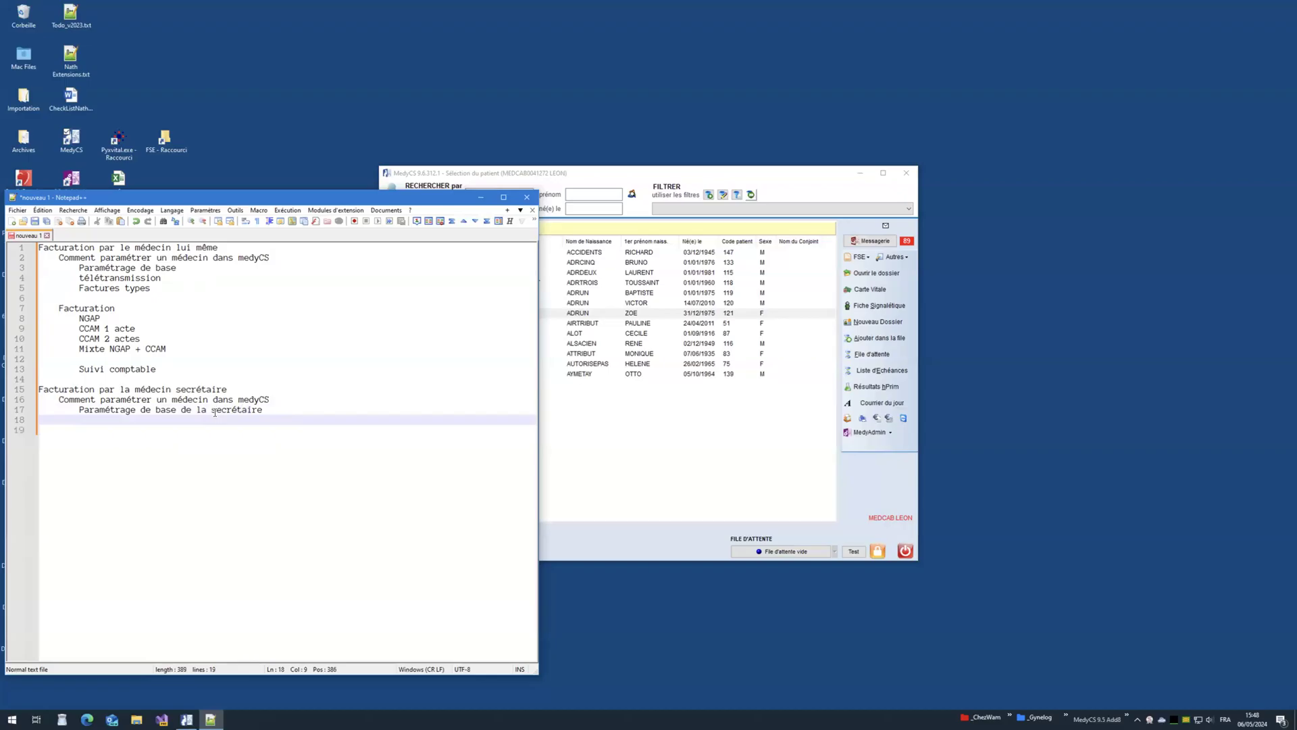
type("L'aurorisation donné par ")
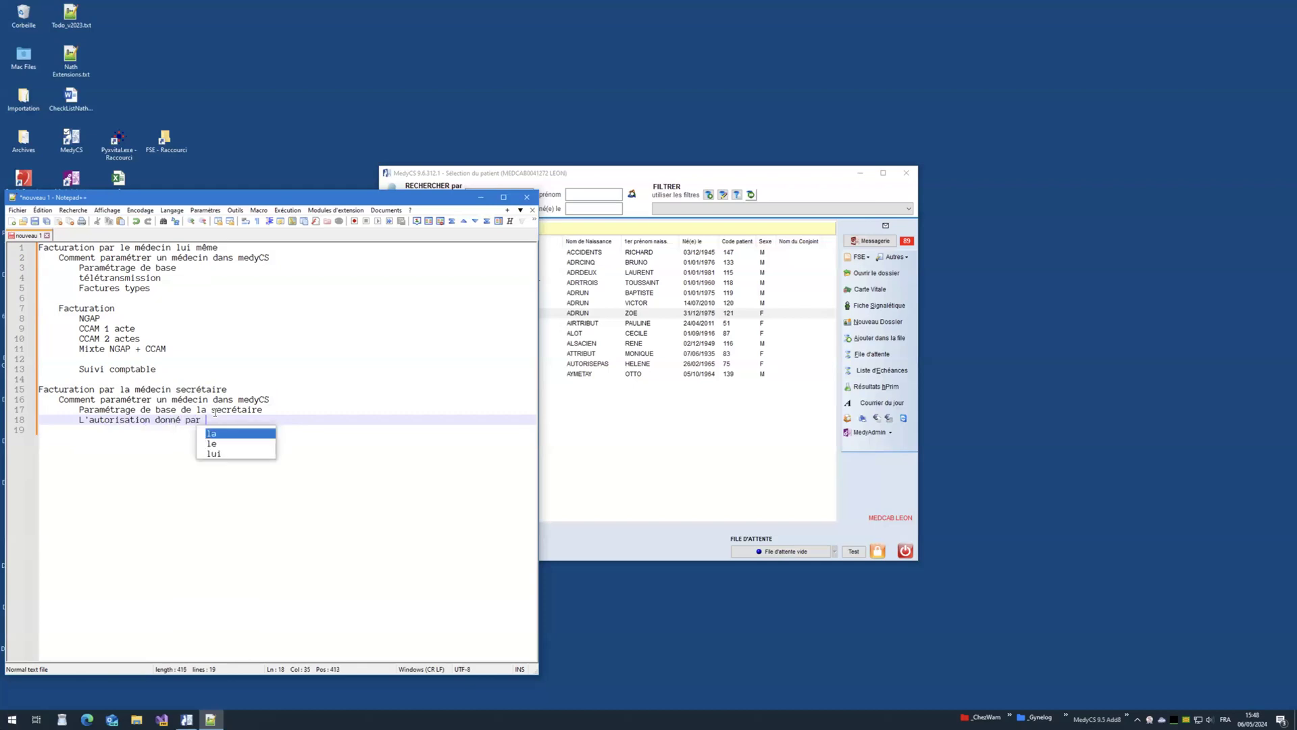
type("le médecin sur ")
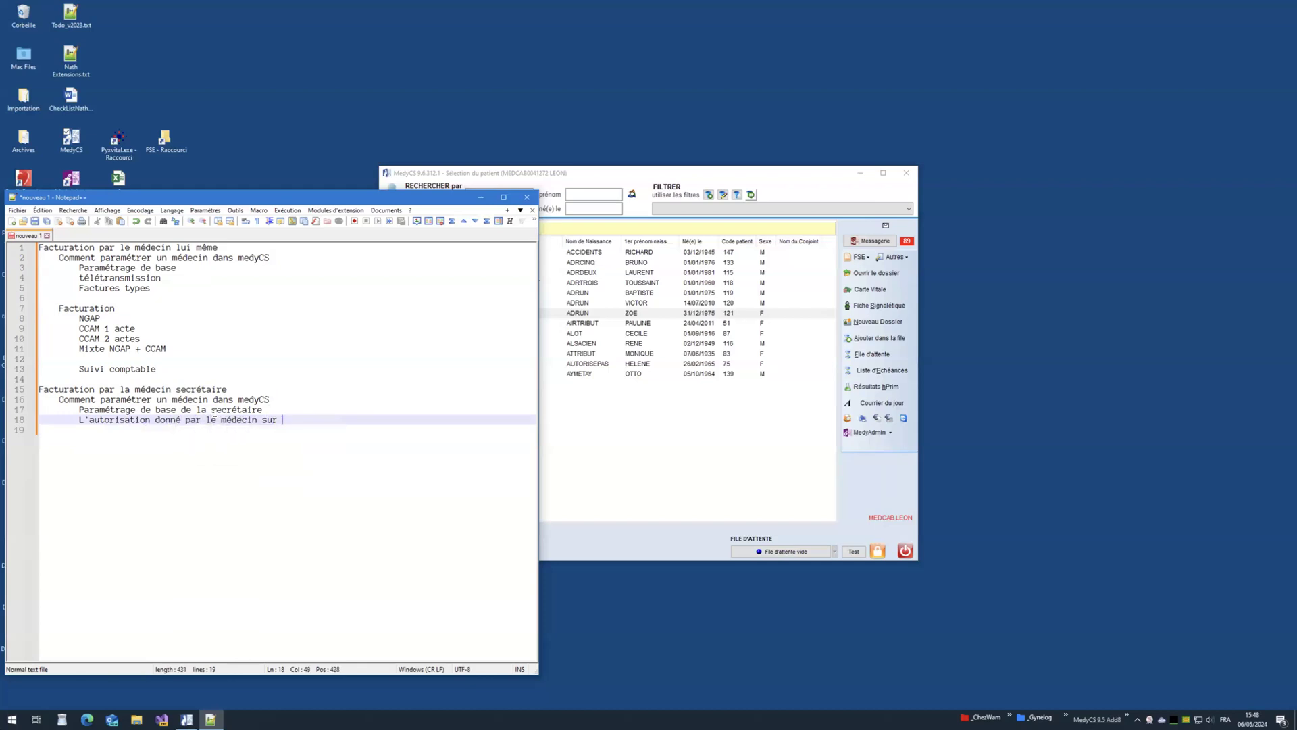
type("compta")
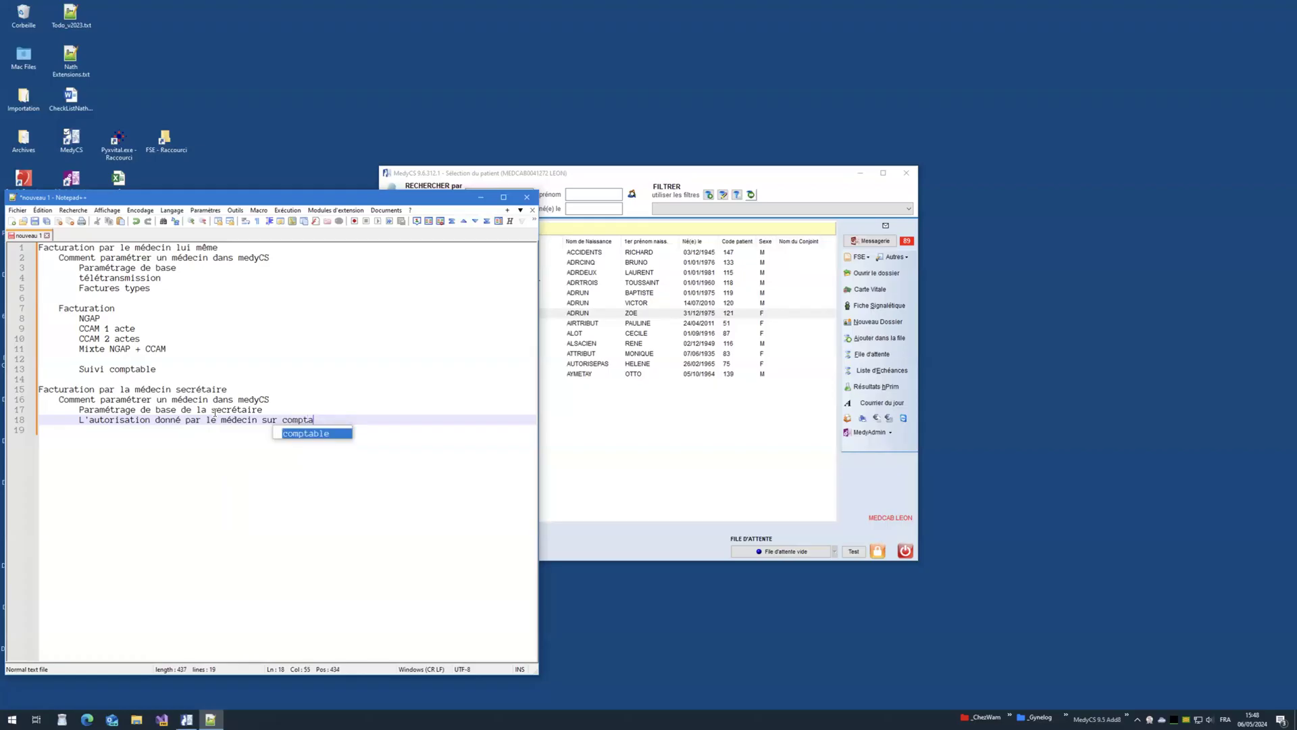
key("Return")
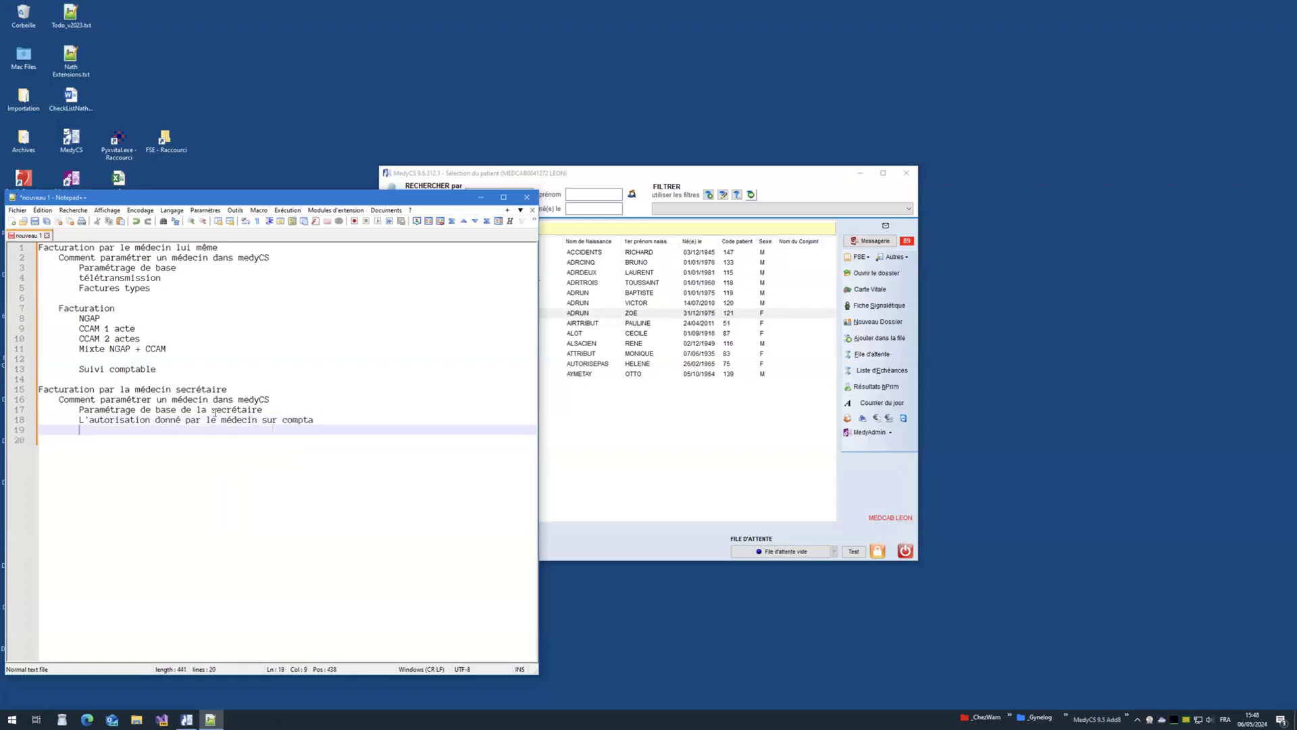
key("Return")
key("BackSpace")
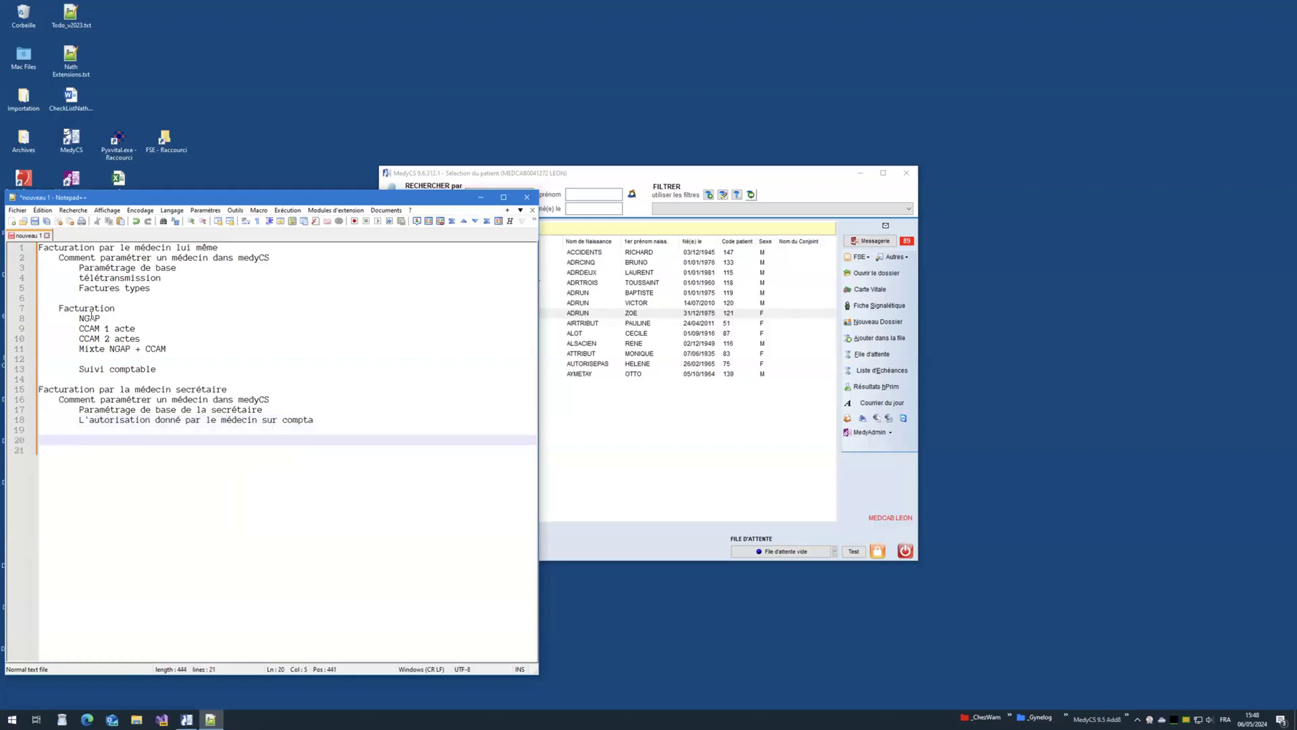
Step: Add 'Facturation' with 'Options de sélection du médecin', 'Facturation pour plusieurs médecins', 'Suivi comptable'
double_click(88, 309)
type("c")
key("Escape")
key("ctrl+z")
double_click(88, 308)
key("ctrl+c")
left_click(285, 439)
key("ctrl+v")
key("Return")
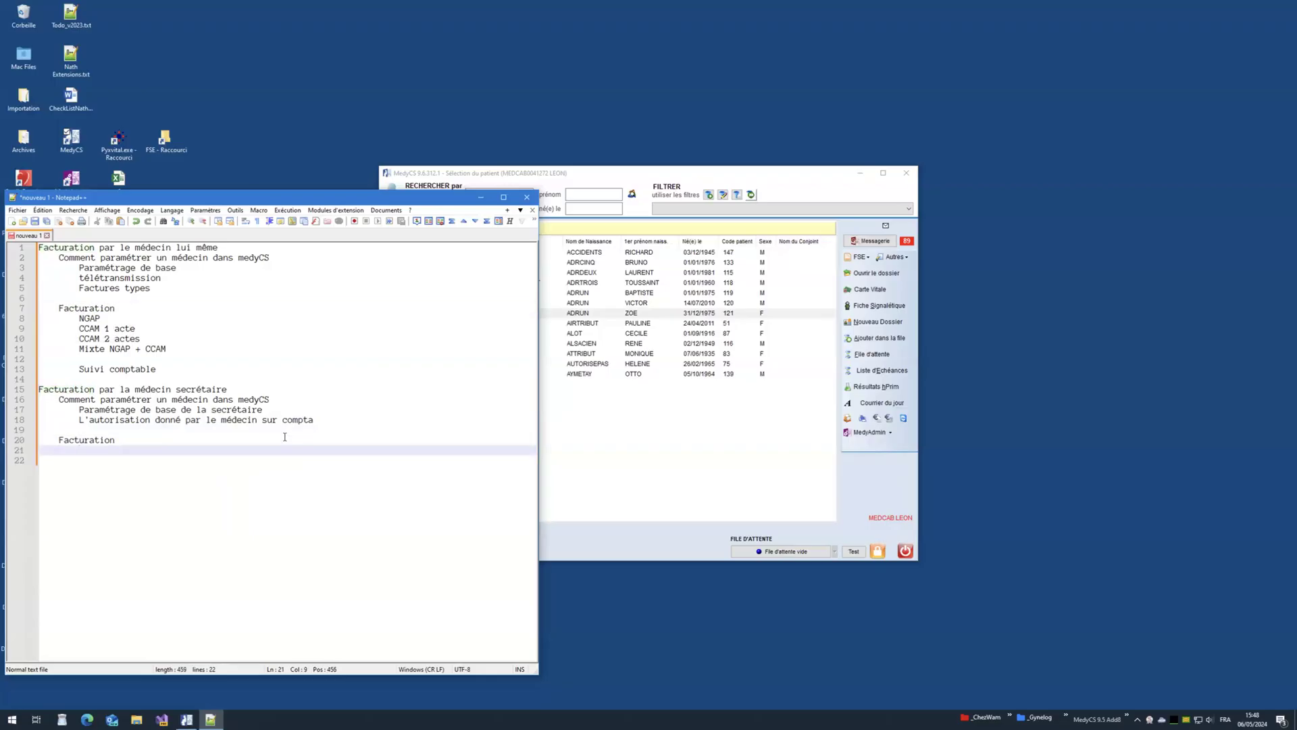
type("Options de sélection du médecin")
key("Return")
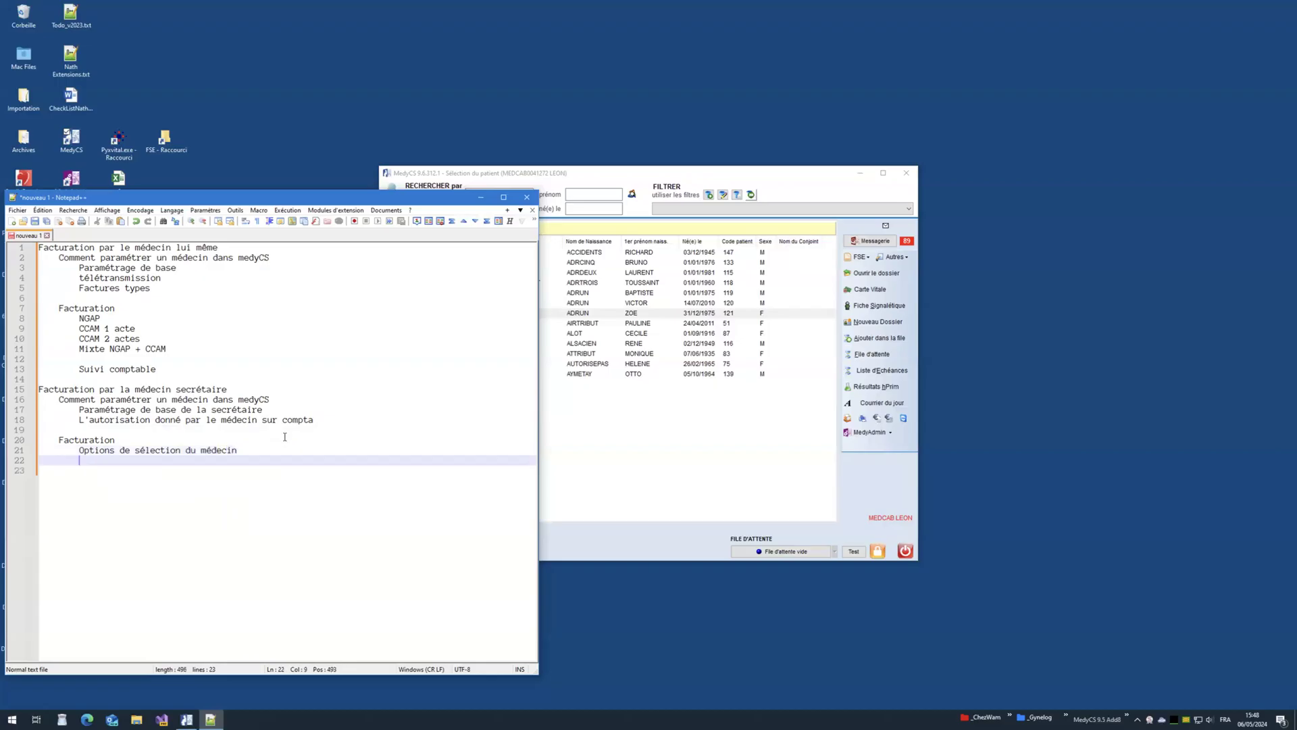
type("Fact")
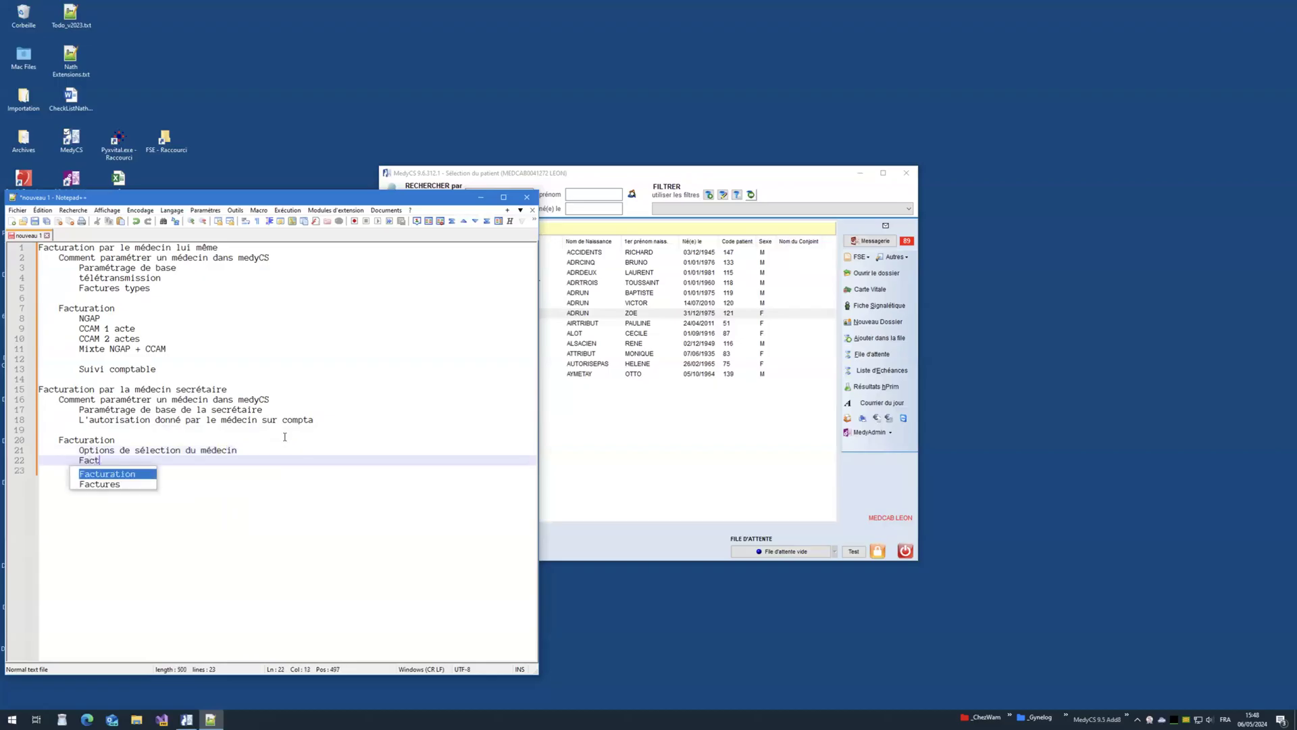
type("uration pour plusieurs ")
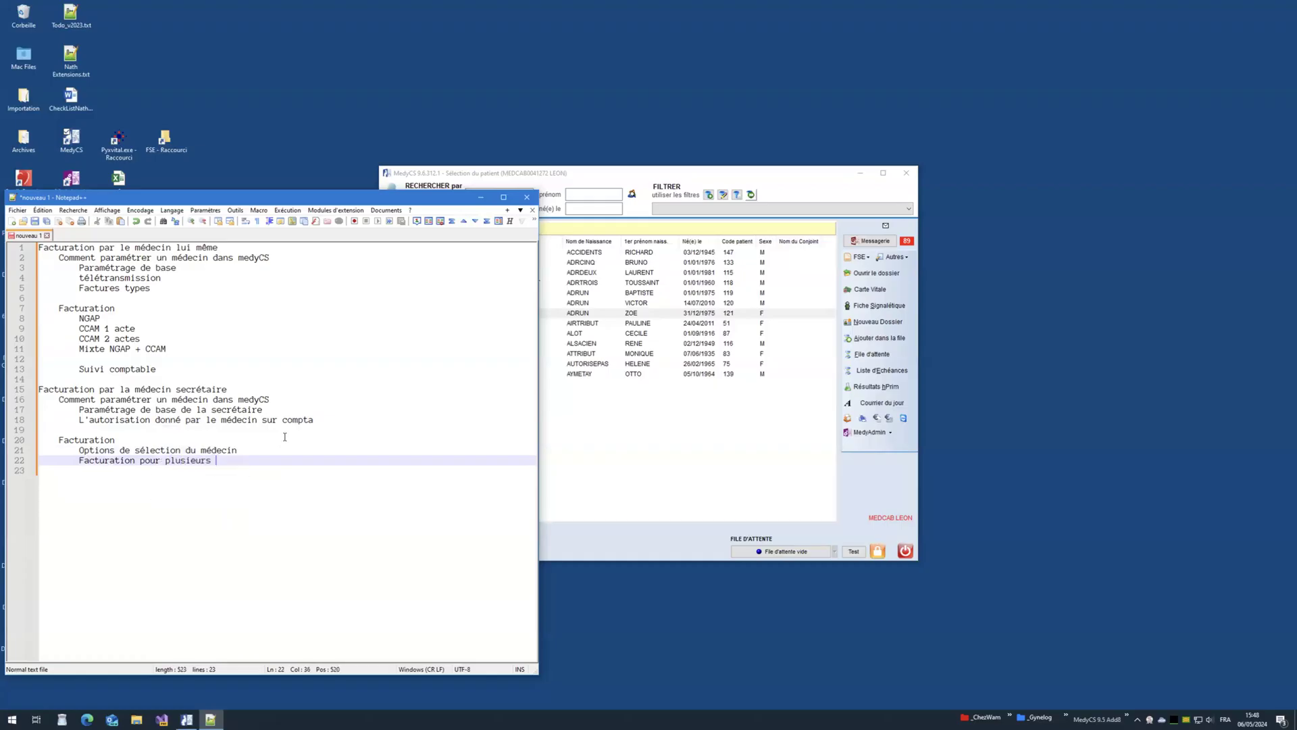
type("médecins")
key("Return")
key("Return")
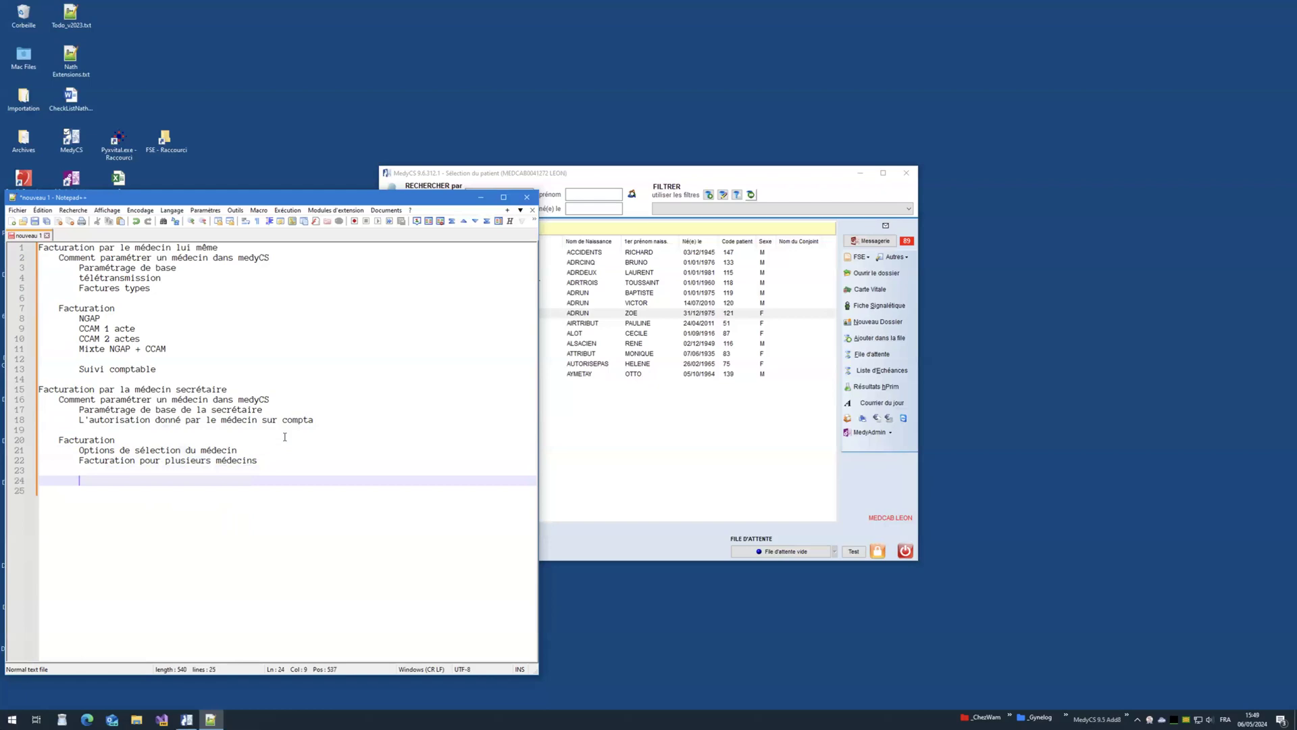
type("Sui")
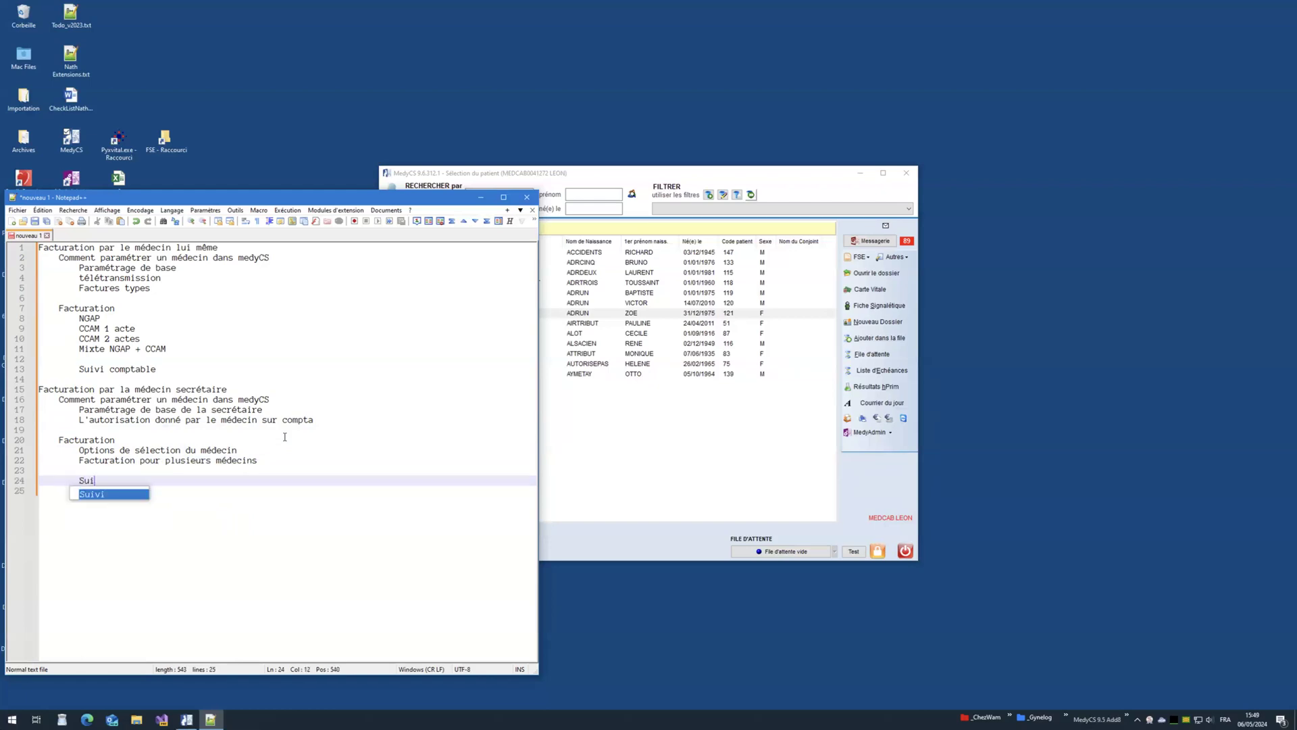
type("vi comptable")
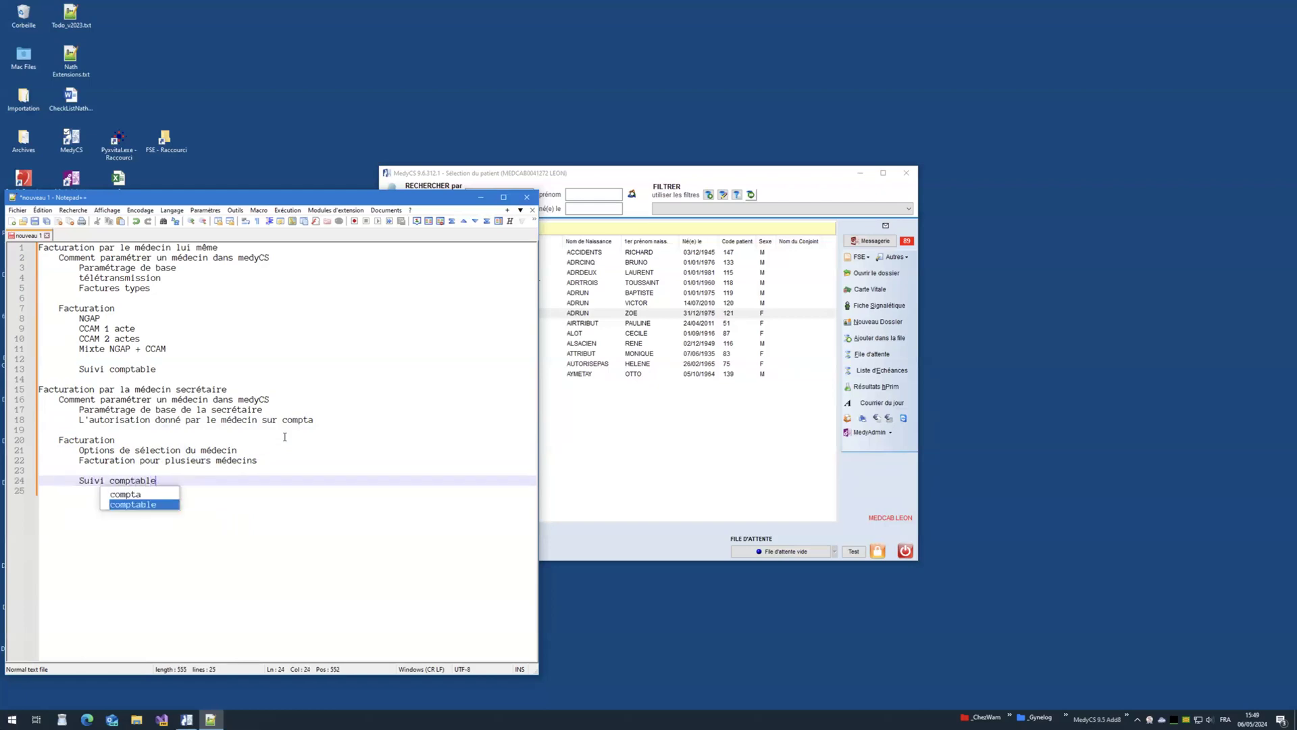
Step: Bring MedyCS forward and launch the MedyAdmin administration tool
left_click(167, 370)
left_click(175, 359)
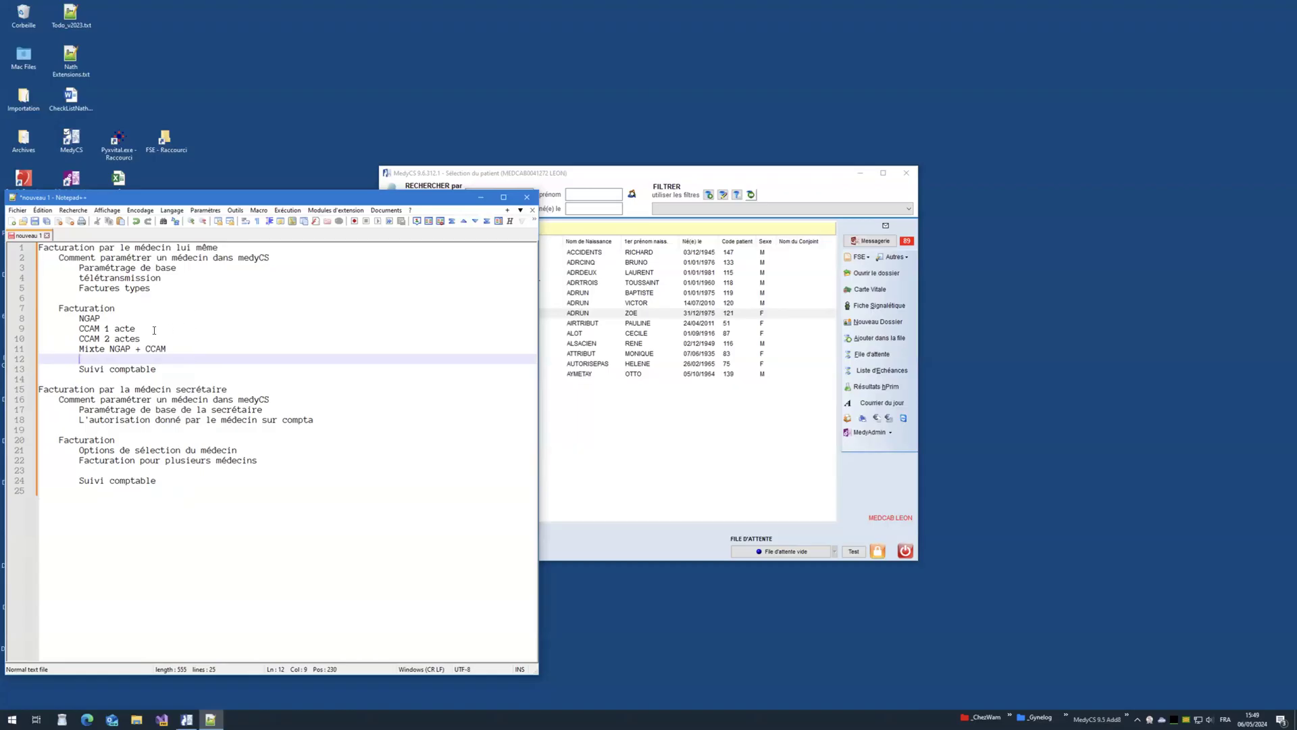
left_click_drag(599, 172, 659, 88)
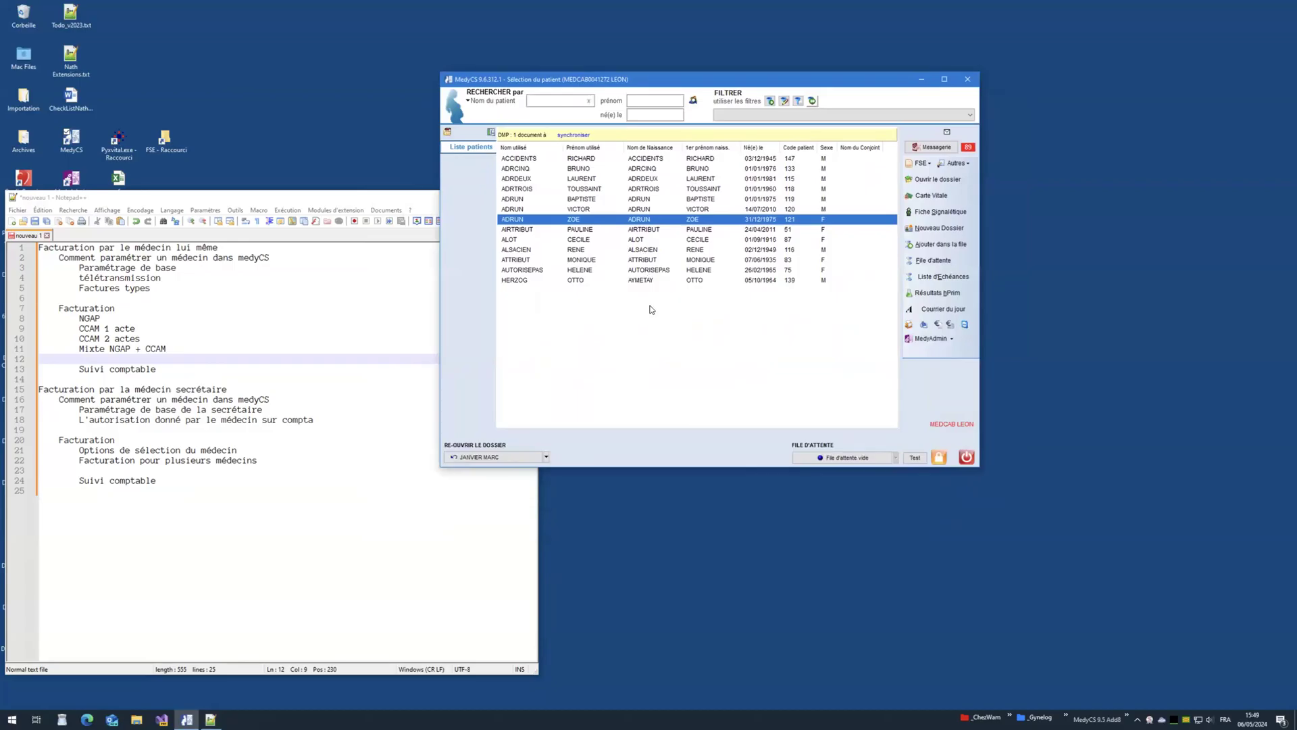
left_click(907, 339)
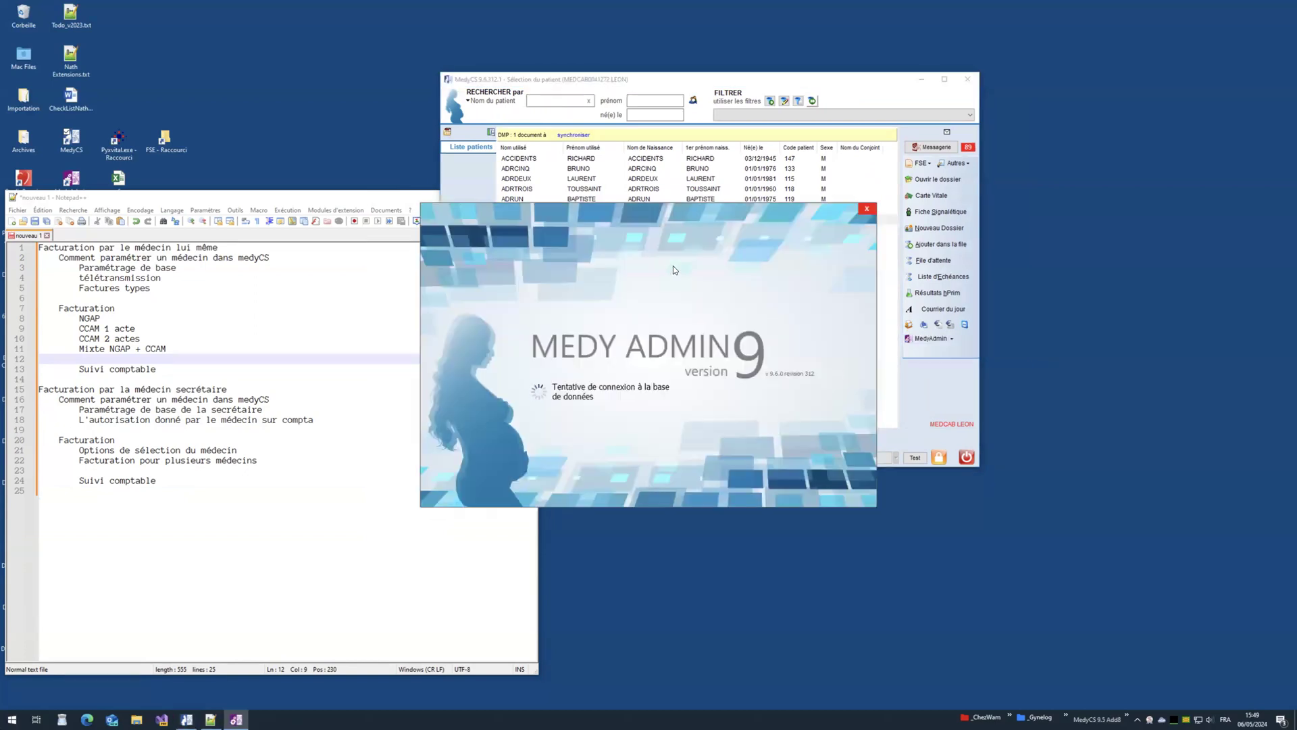
Step: Log in to MedyAdmin and open user administration with the supervisor password
left_click(616, 435)
type("•")
left_click(739, 421)
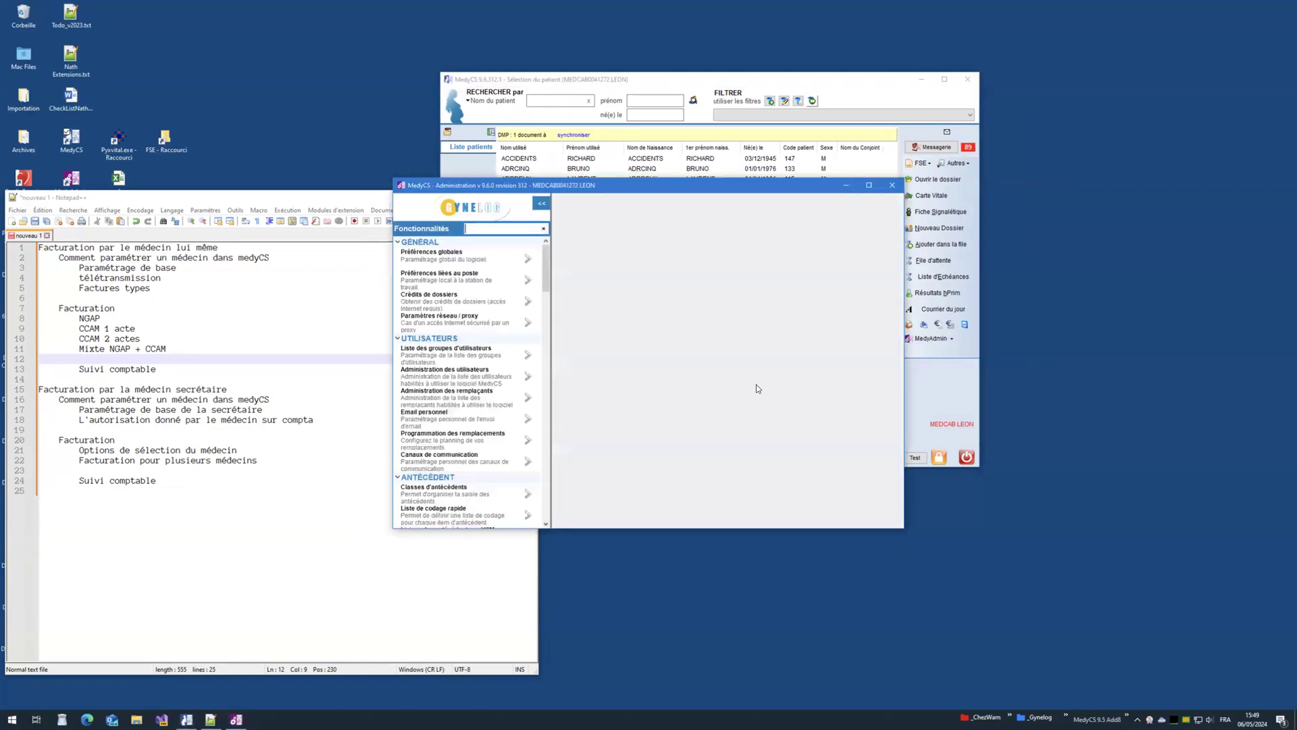
left_click(528, 379)
type("•")
left_click(664, 390)
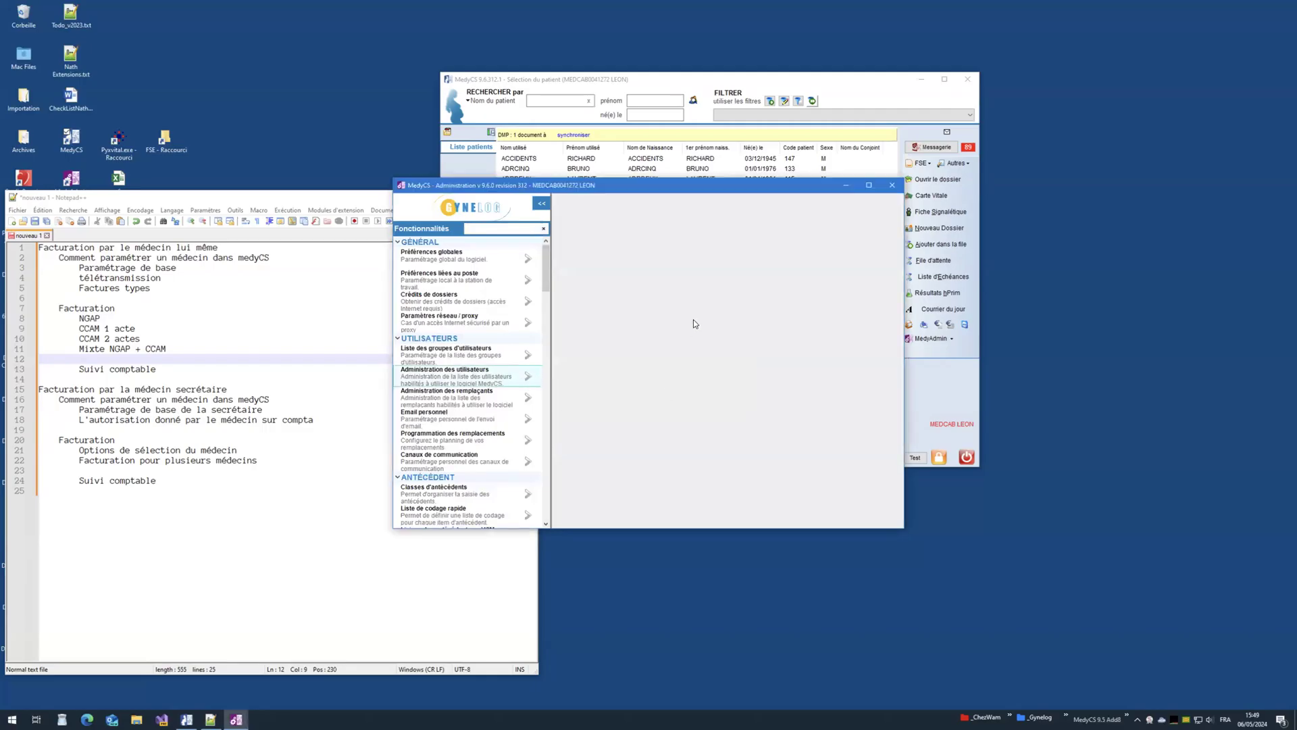
Step: Add a new user with Nom TEST and Prénom Test and show its Options FSE
left_click(685, 249)
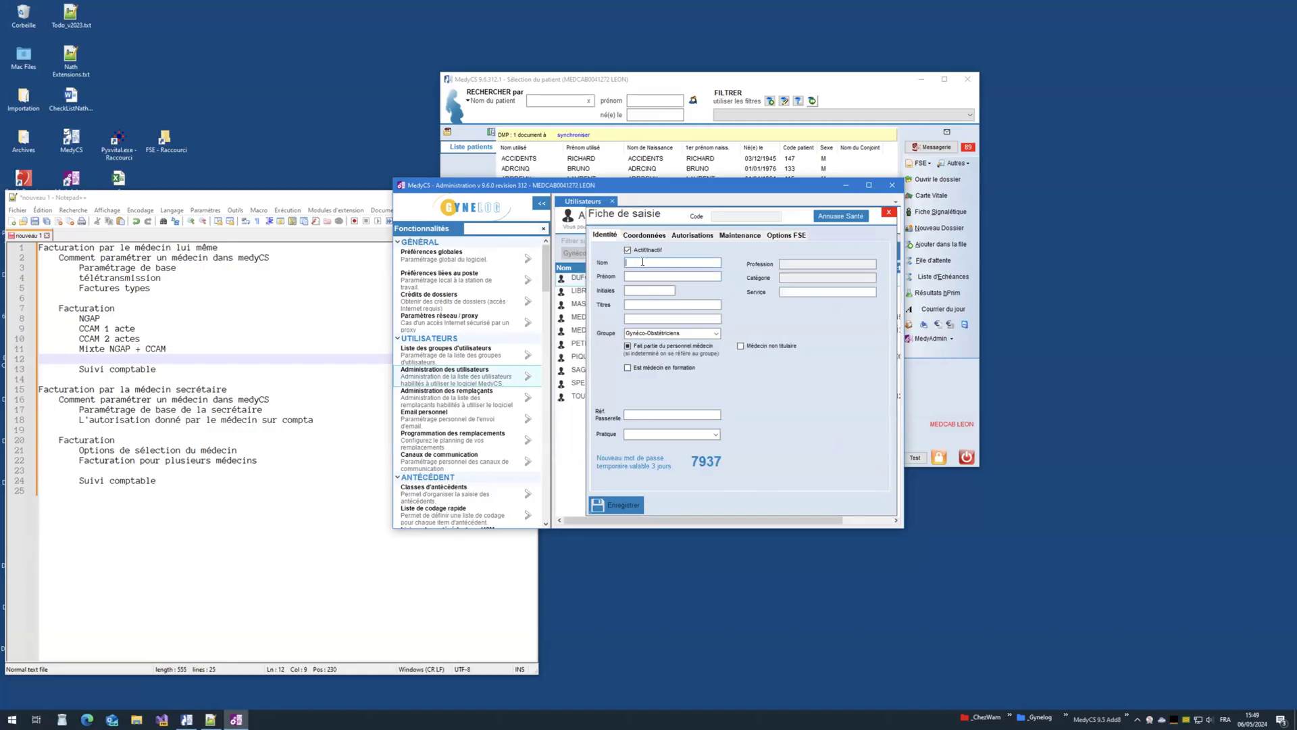
type("TEST")
key("Tab")
type("Test")
left_click(786, 237)
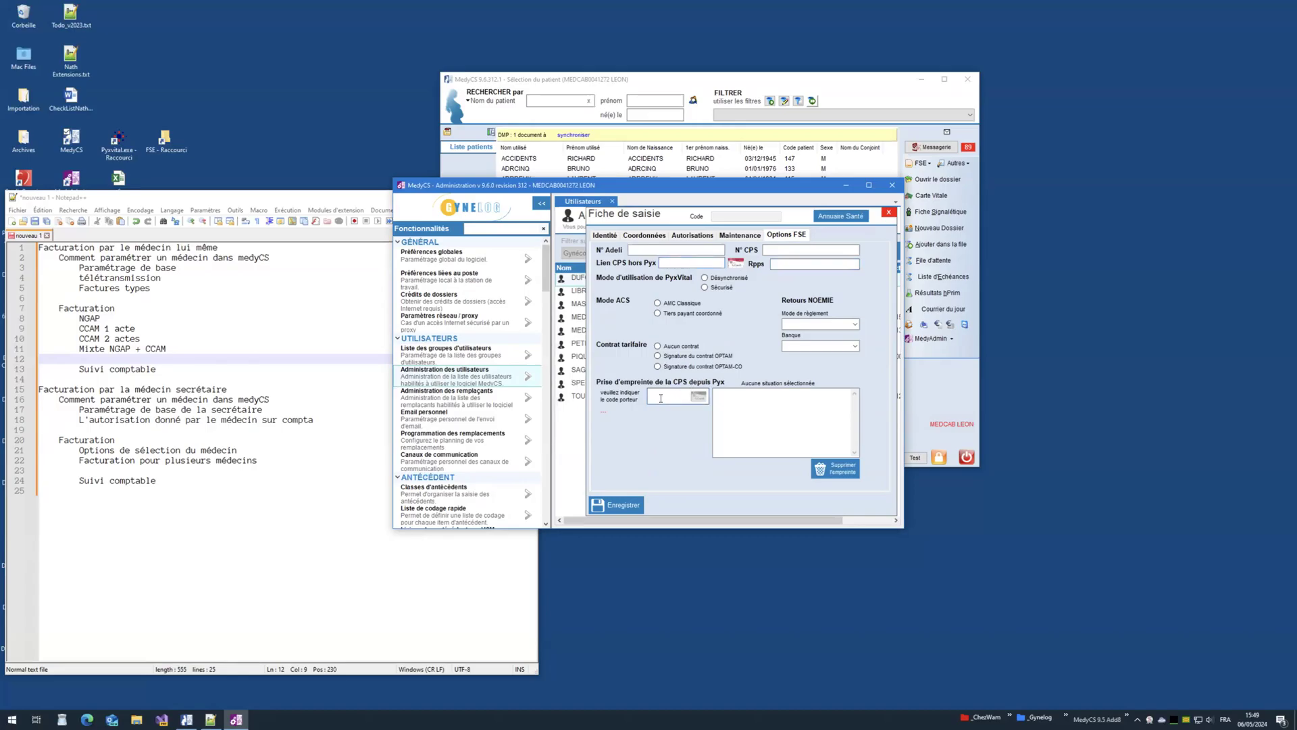
Step: Fill the user's FSE identifiers from the CPS card using the holder code, dismissing the ACS warning
left_click(737, 269)
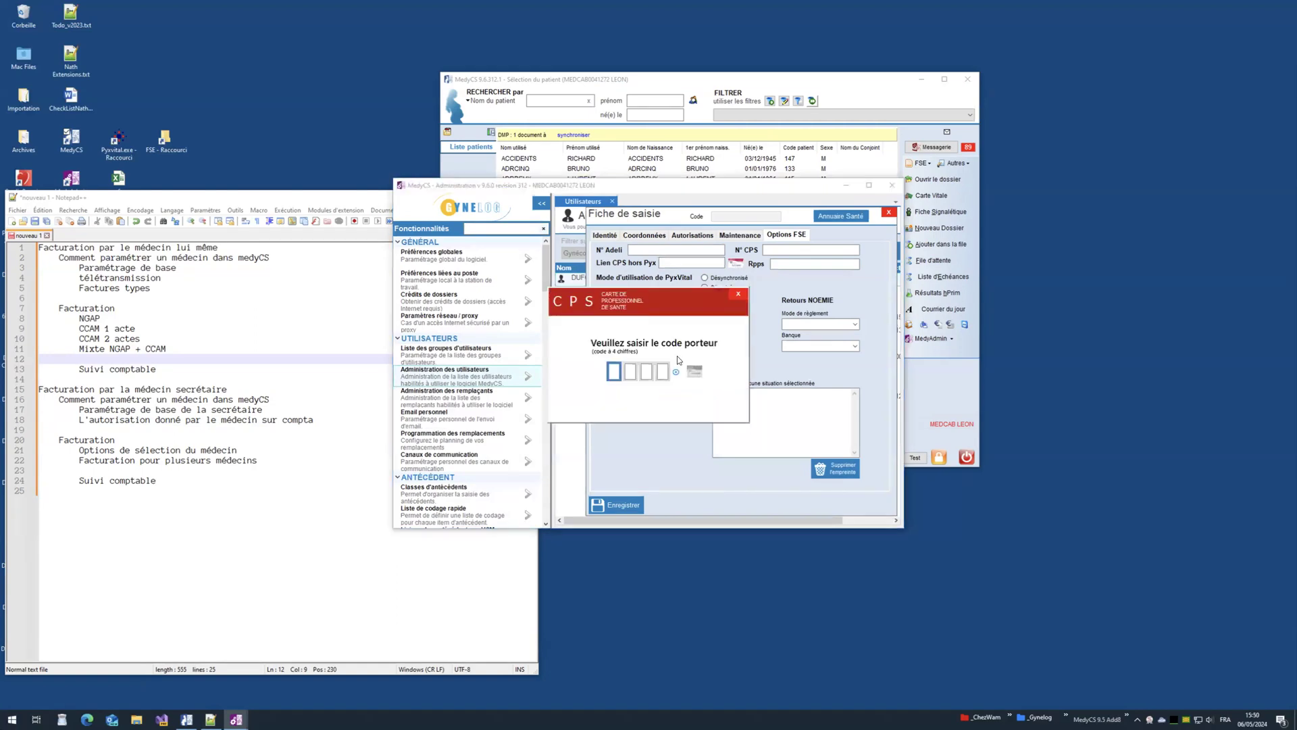
left_click(692, 373)
left_click(668, 396)
type("1234")
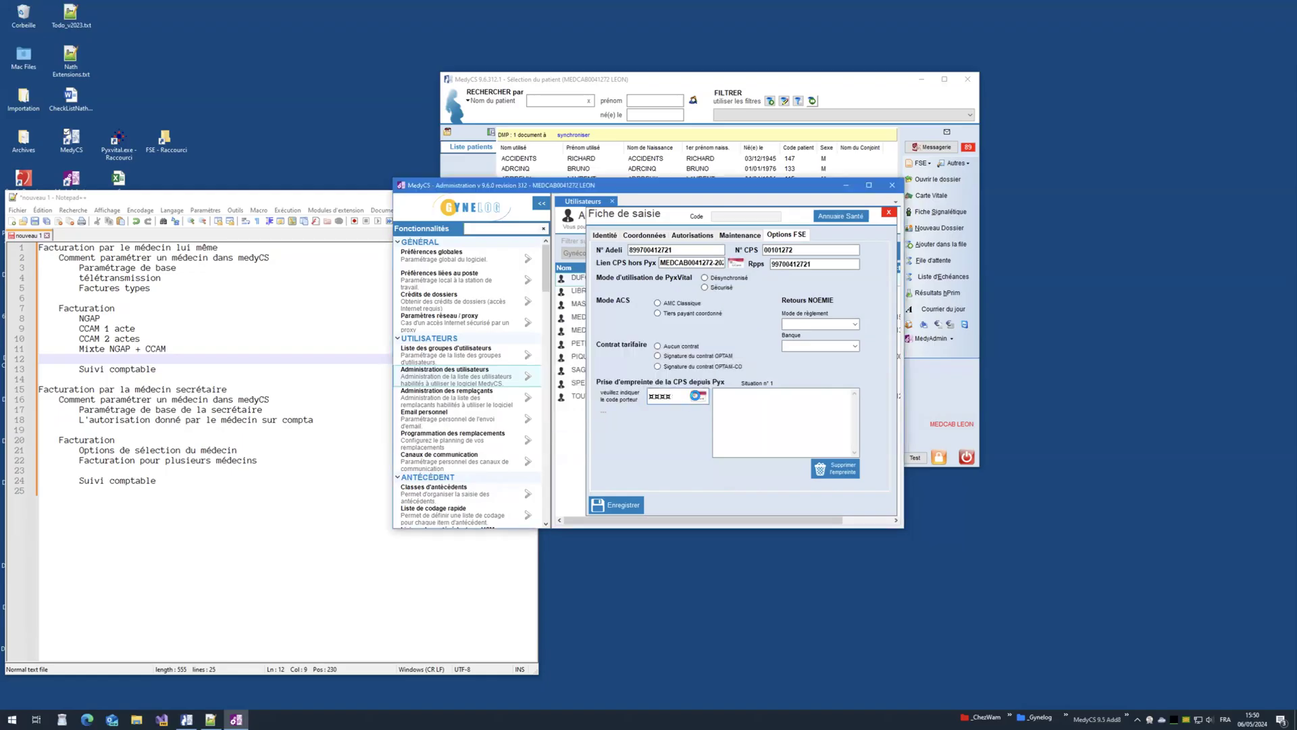
left_click(698, 396)
left_click(720, 392)
left_click(855, 325)
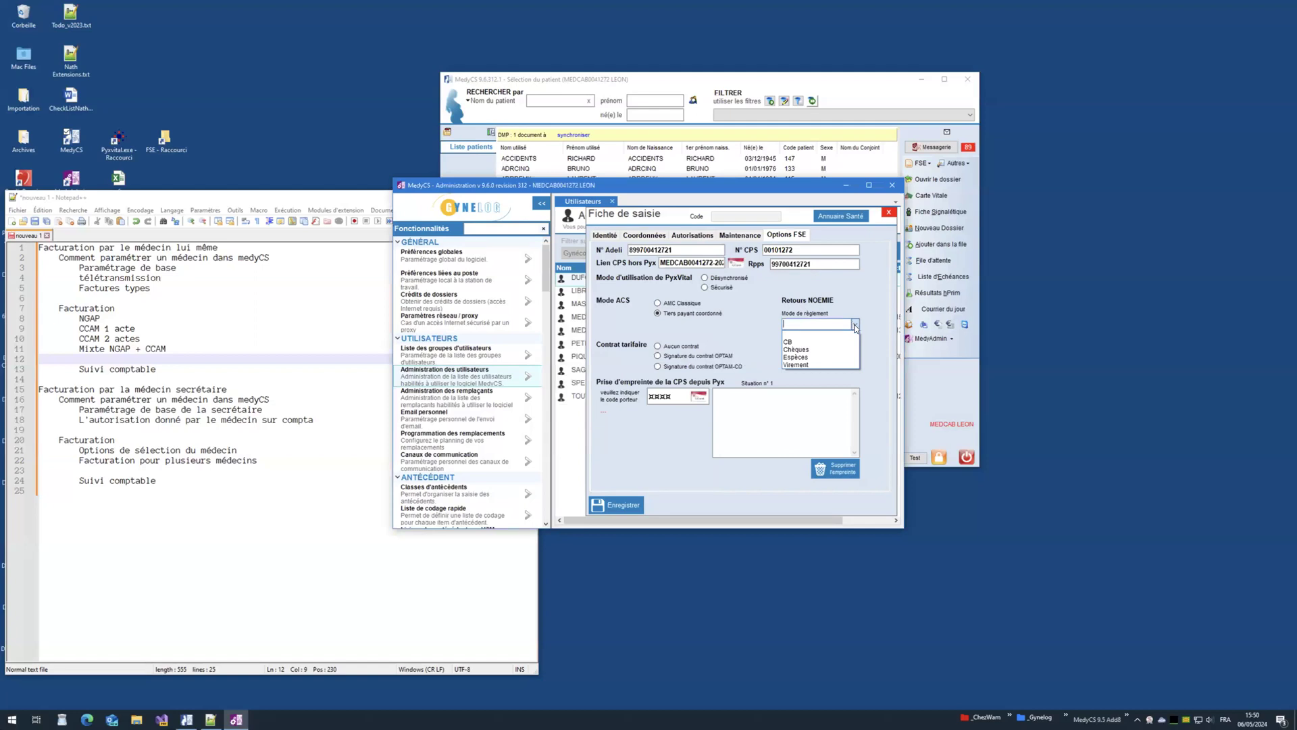
Step: Choose Virement as payment method and Aucun contrat, then review the CPS imprint Nom and Numéro values
left_click(798, 365)
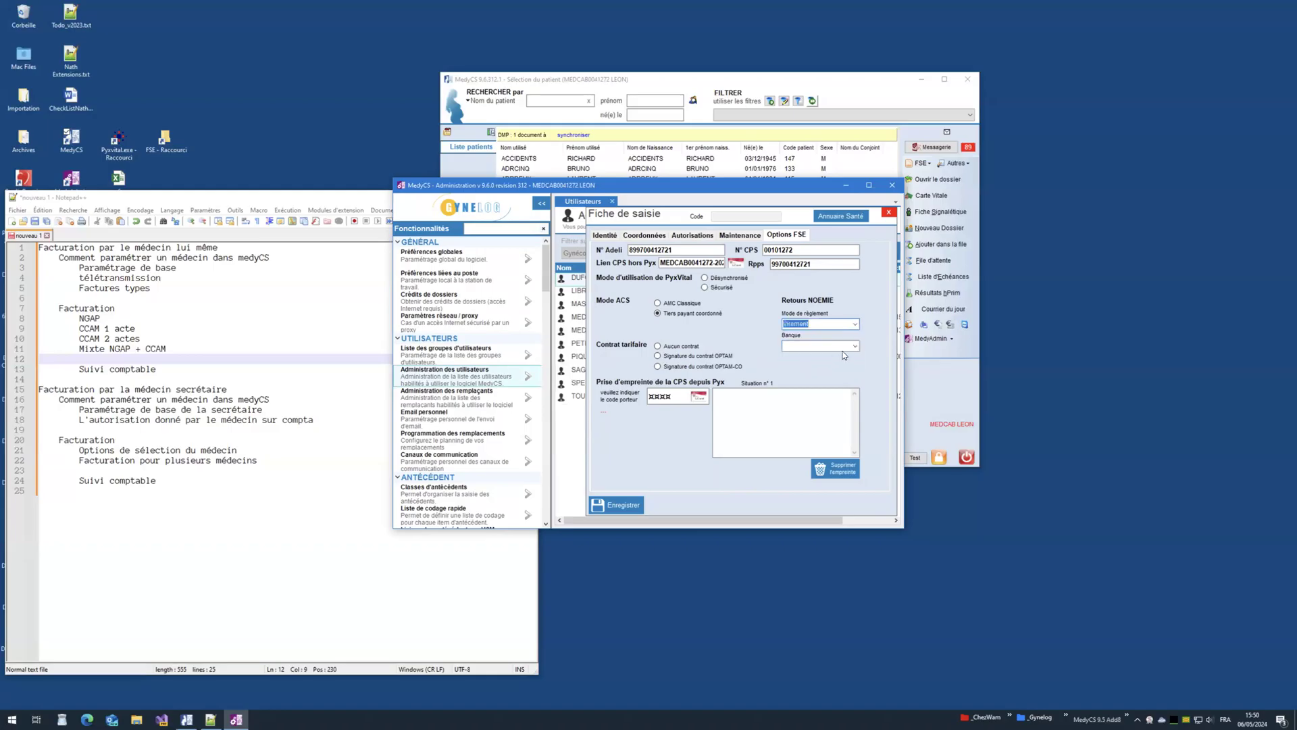
left_click(675, 348)
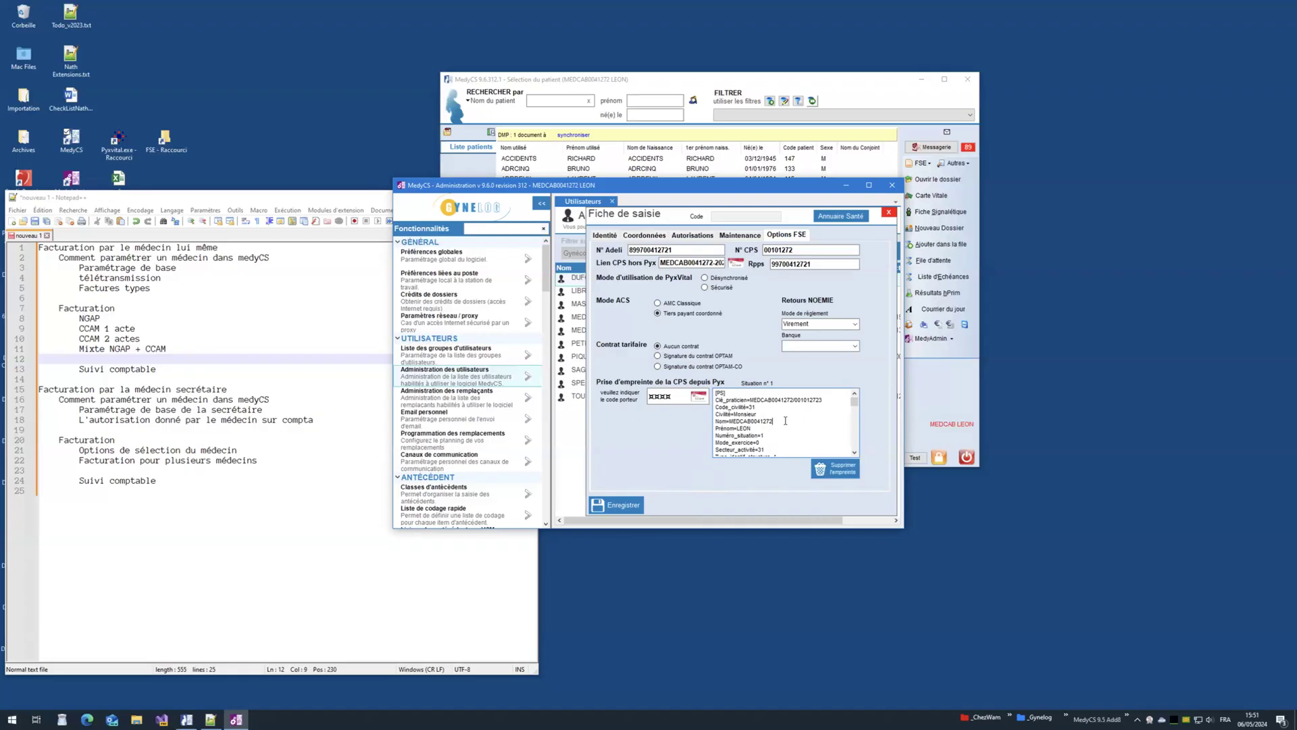
left_click_drag(728, 421, 780, 421)
left_click(758, 429)
left_click(853, 447)
left_click(853, 447)
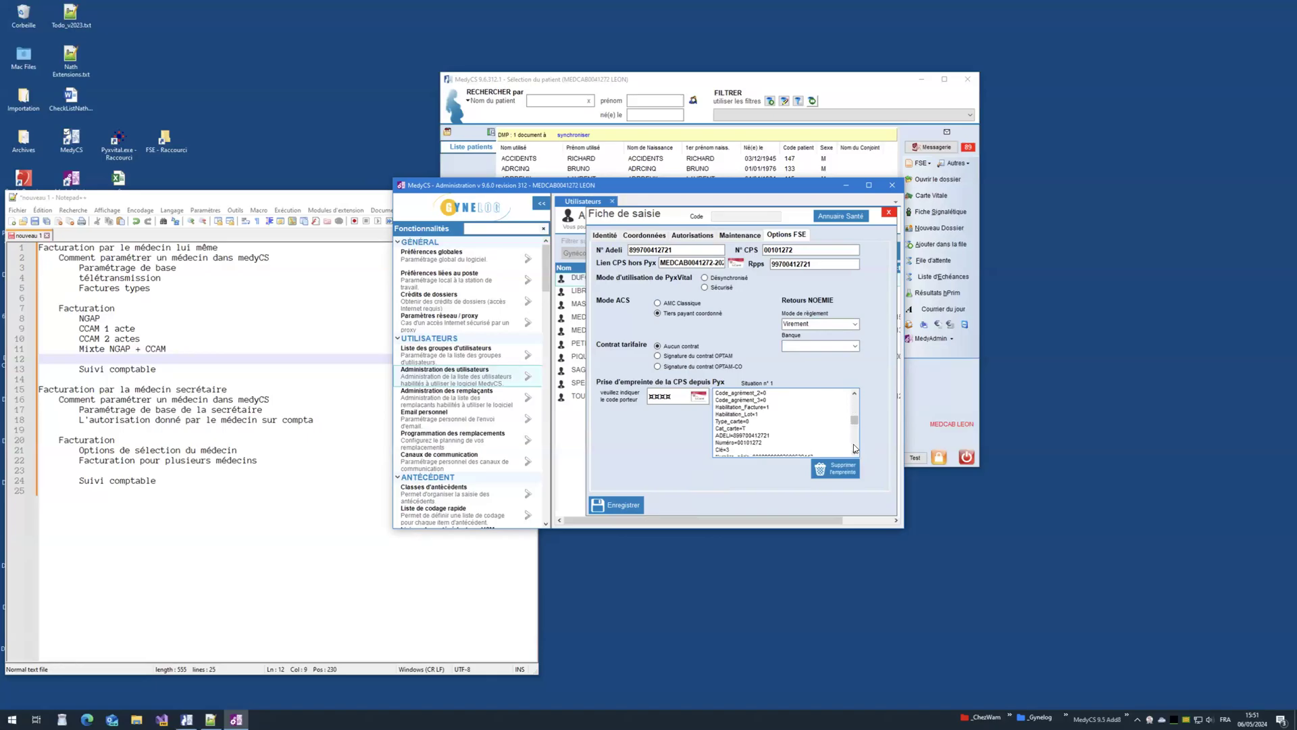
left_click_drag(736, 444, 766, 442)
left_click(759, 448)
left_click_drag(716, 394, 777, 461)
left_click(779, 442)
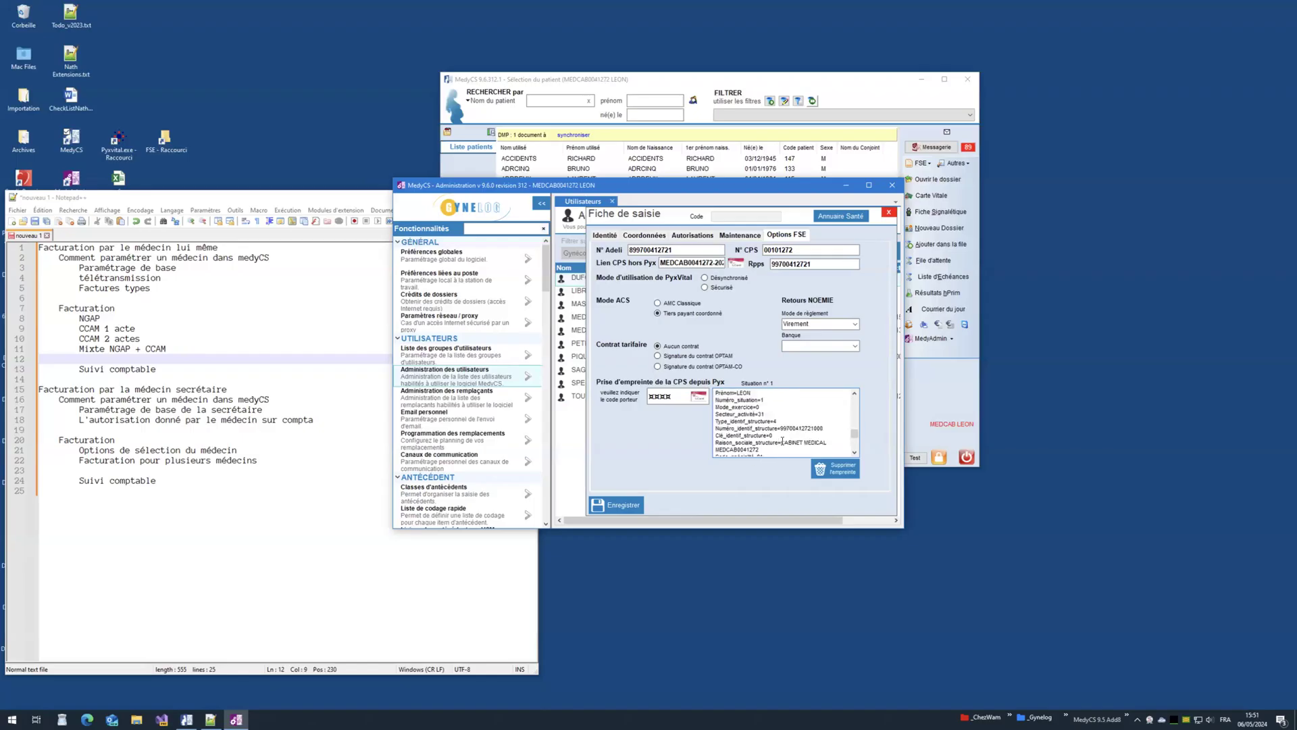
left_click(856, 401)
scroll(837, 398, "up", 3)
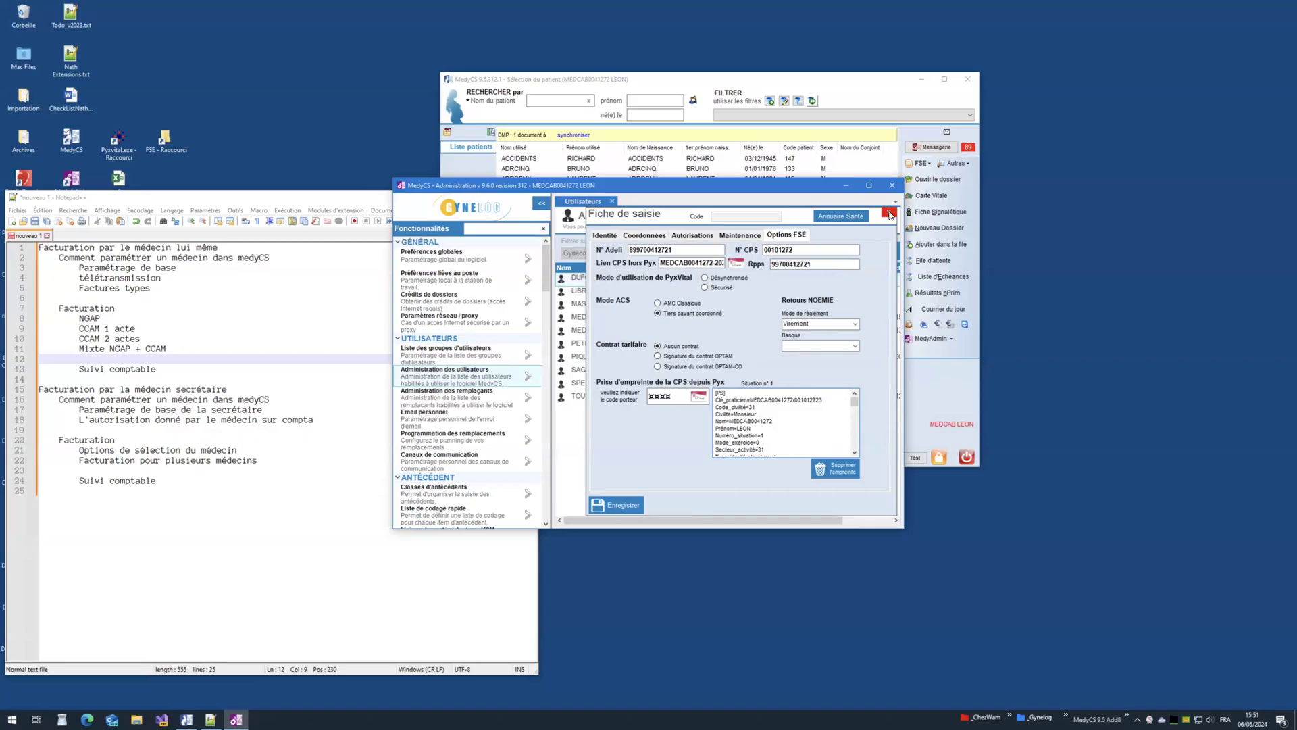
Step: Close the new user's form and open télétransmission settings for the practice doctor's account
left_click(889, 215)
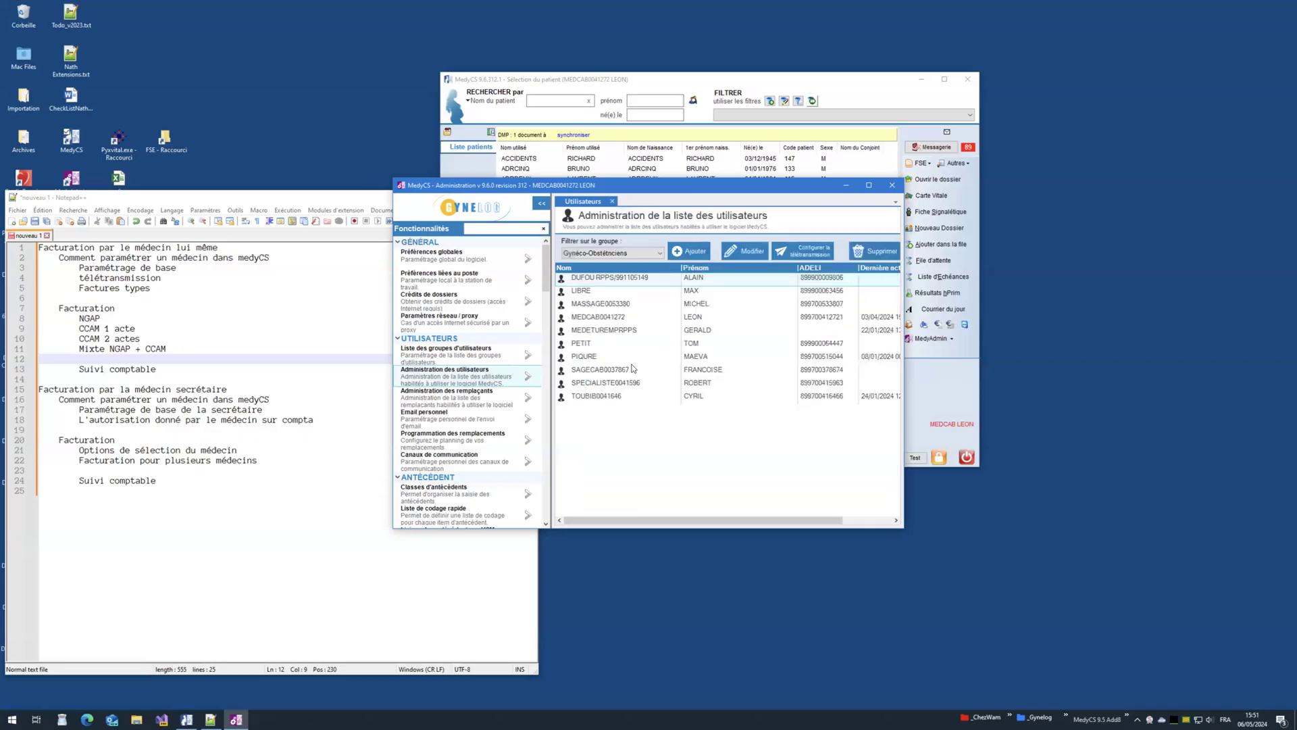
left_click(614, 318)
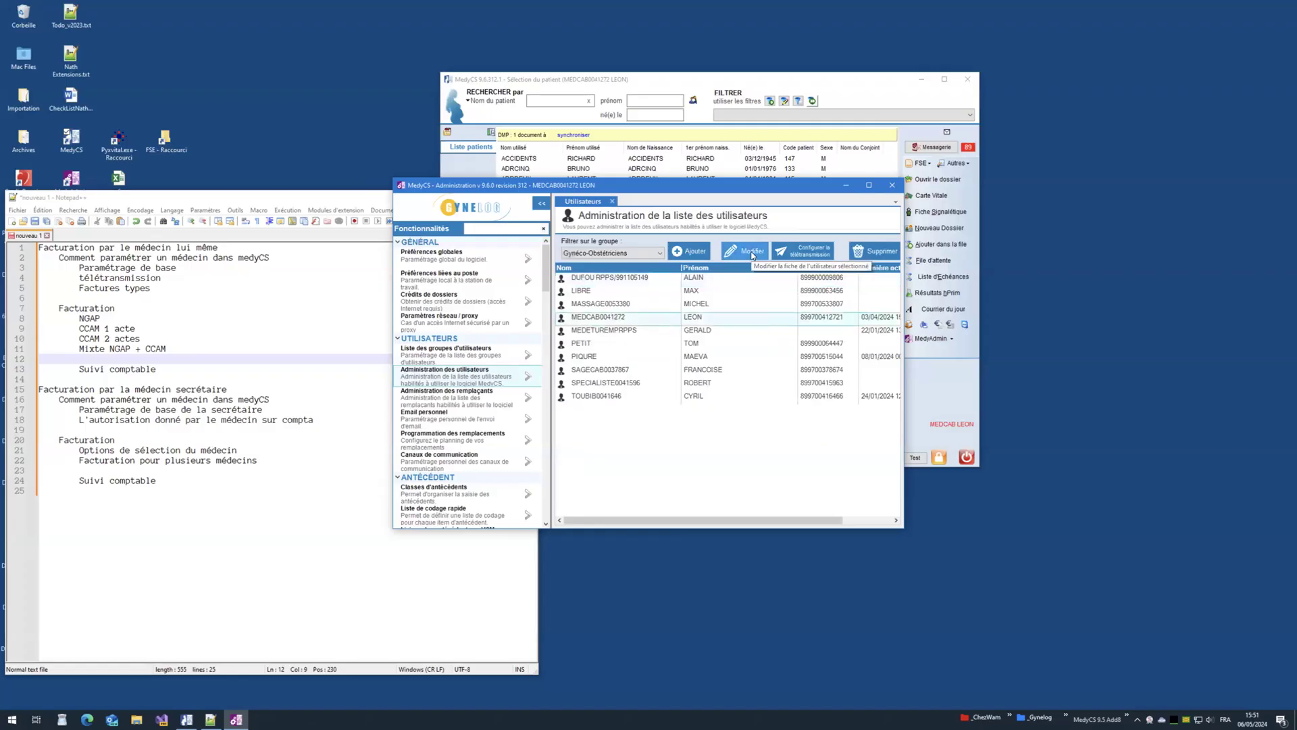
left_click(797, 252)
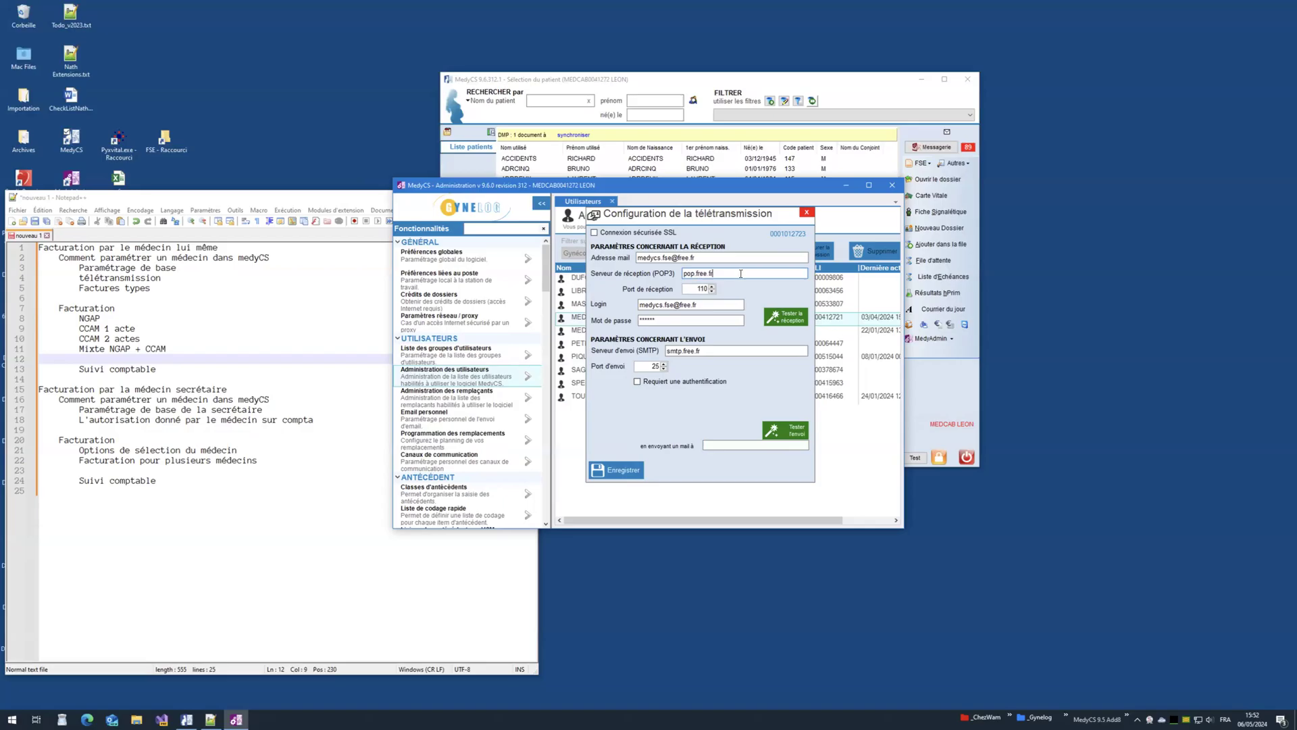
Step: Check the login's domain part and the password field in the mail settings
left_click(722, 304)
left_click_drag(680, 304, 706, 304)
left_click(710, 304)
left_click_drag(679, 302, 707, 305)
left_click(704, 308)
left_click(687, 320)
Step: Test POP reception and SMTP sending, then save the télétransmission settings
left_click(780, 318)
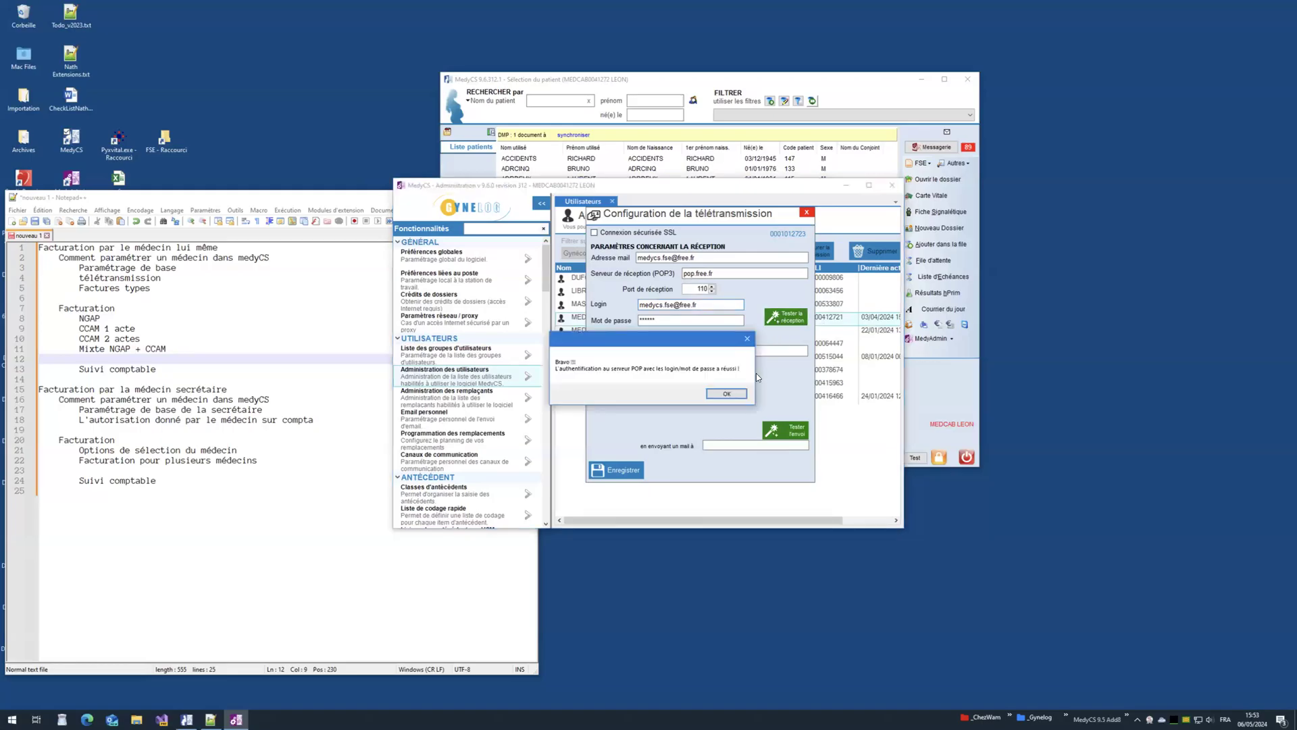
left_click(716, 394)
left_click(782, 432)
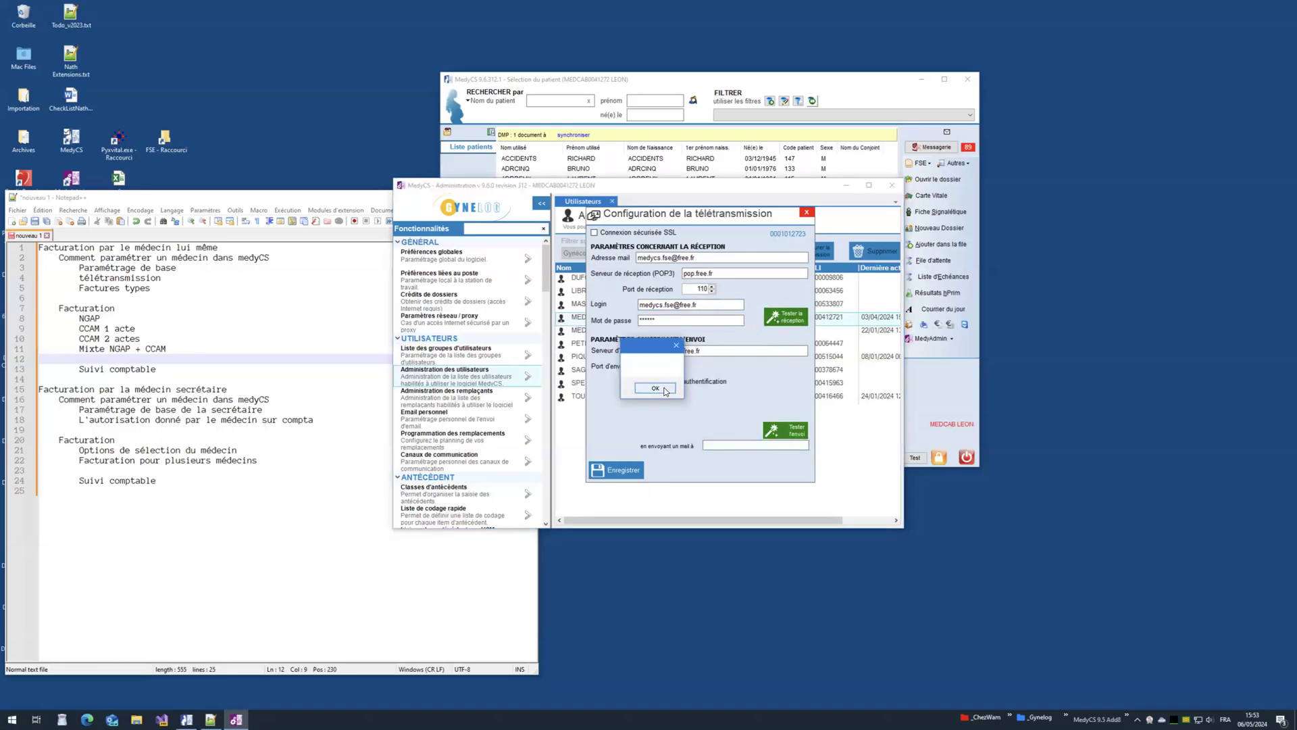
left_click(655, 388)
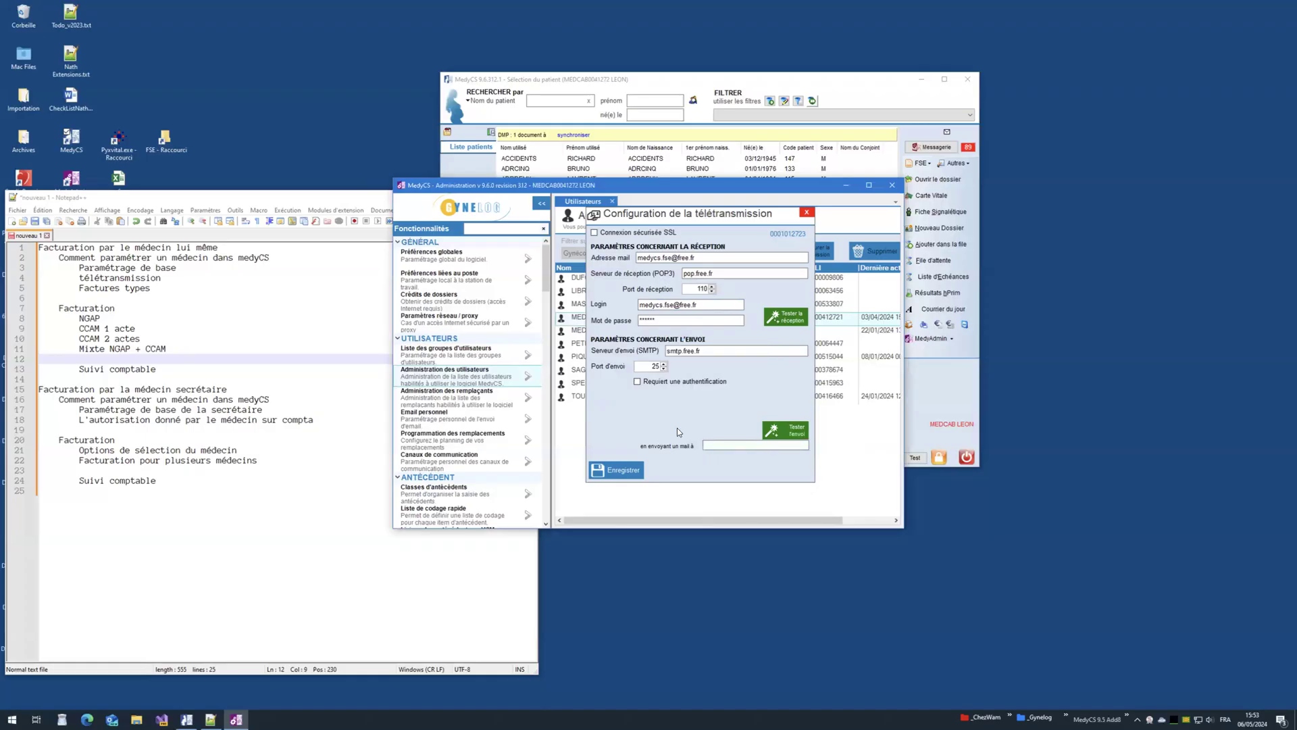
left_click(618, 474)
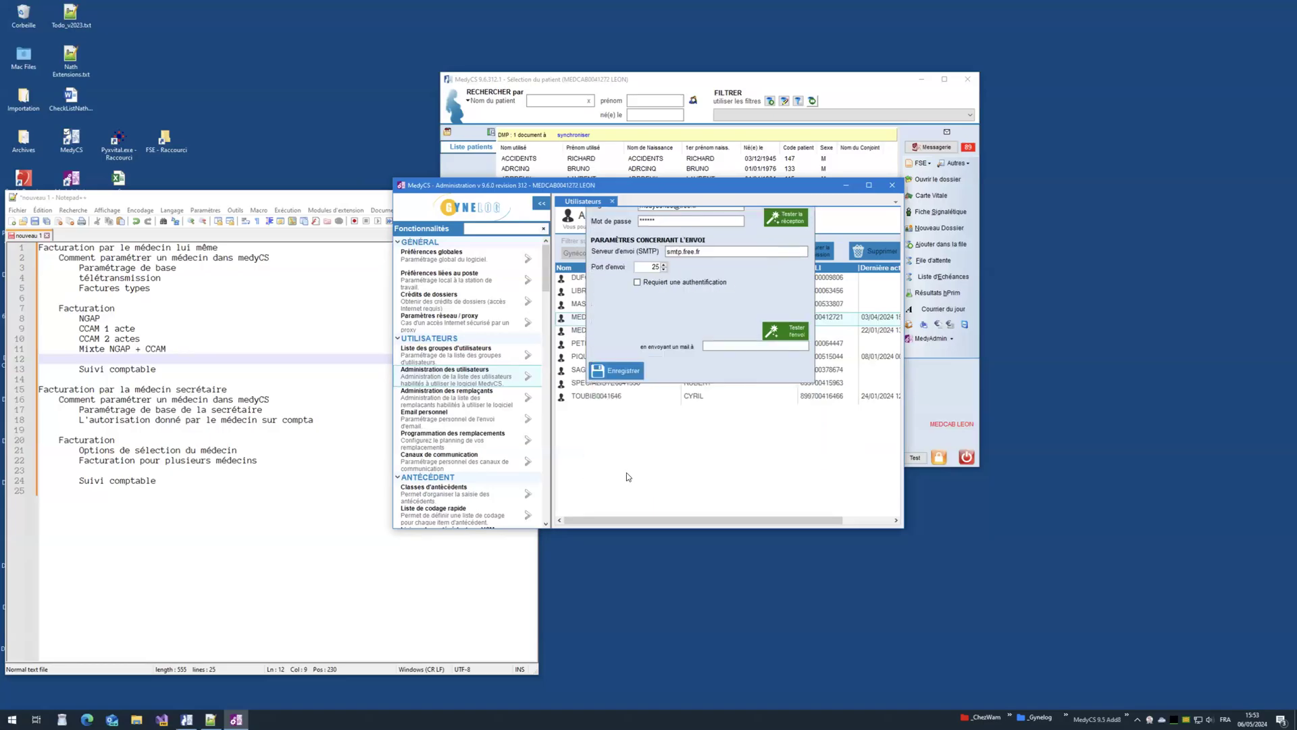
left_click(157, 276)
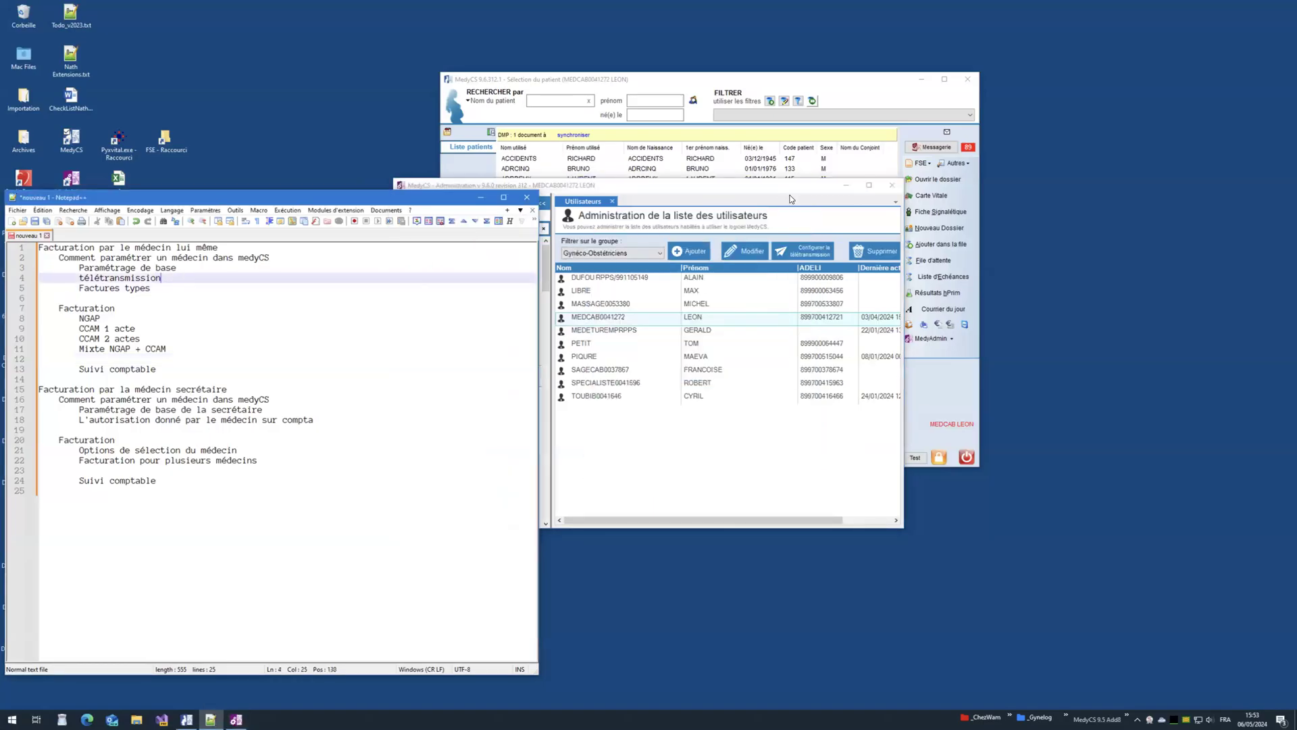
Step: Set the administration window aside, highlight outline billing lines 8–11, and read the patient's Vitale card
left_click_drag(789, 189, 797, 211)
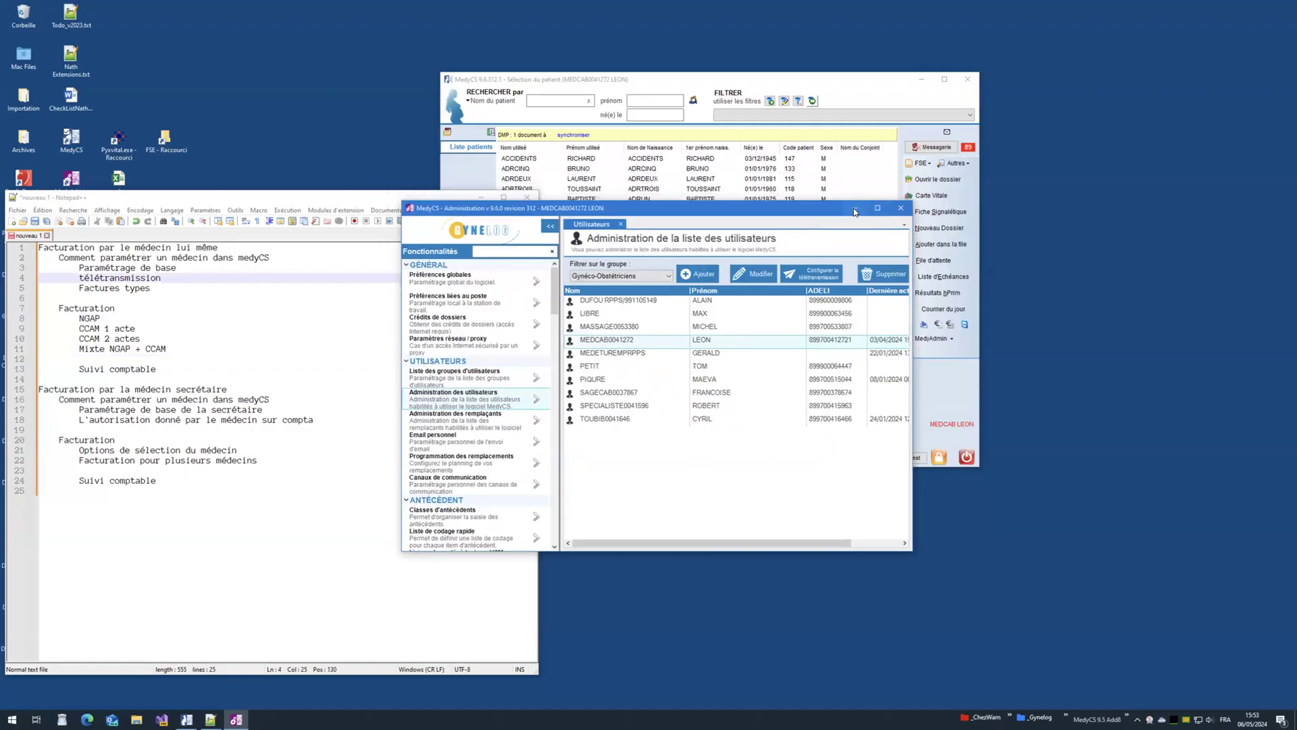
left_click(855, 211)
left_click(756, 220)
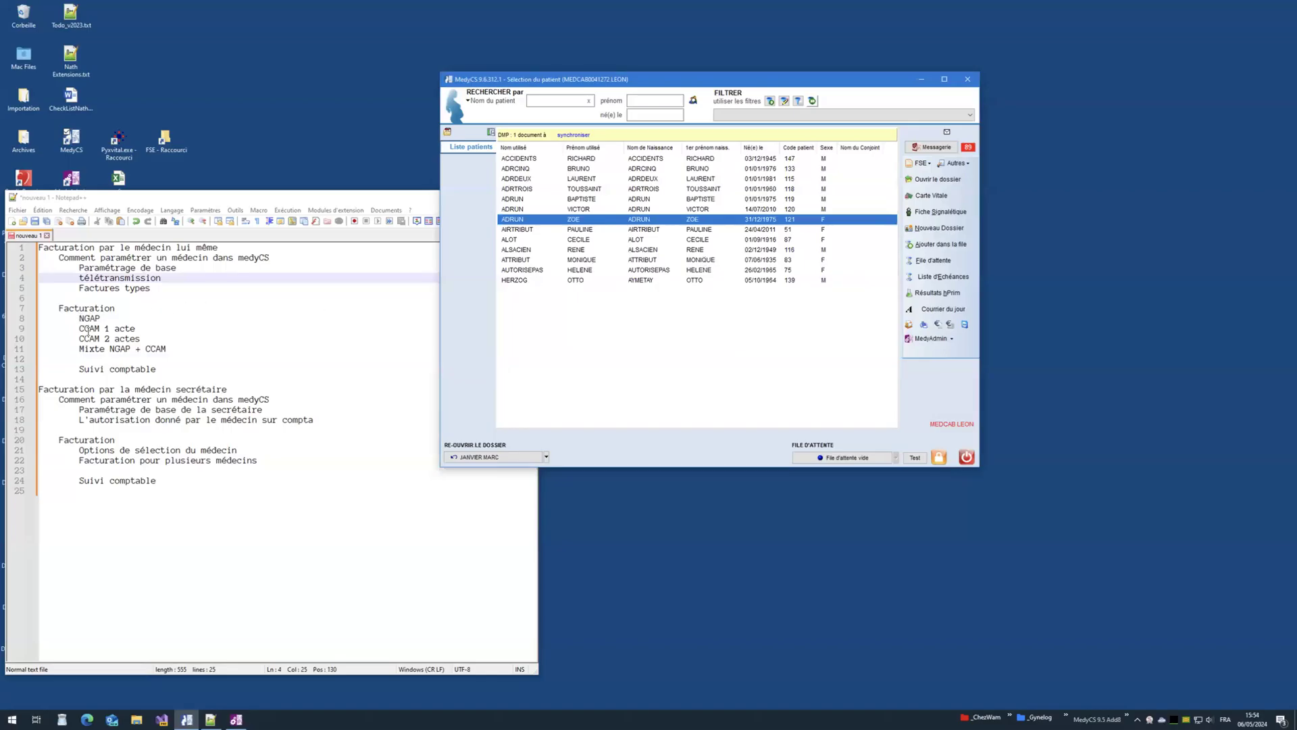
left_click_drag(80, 319, 171, 348)
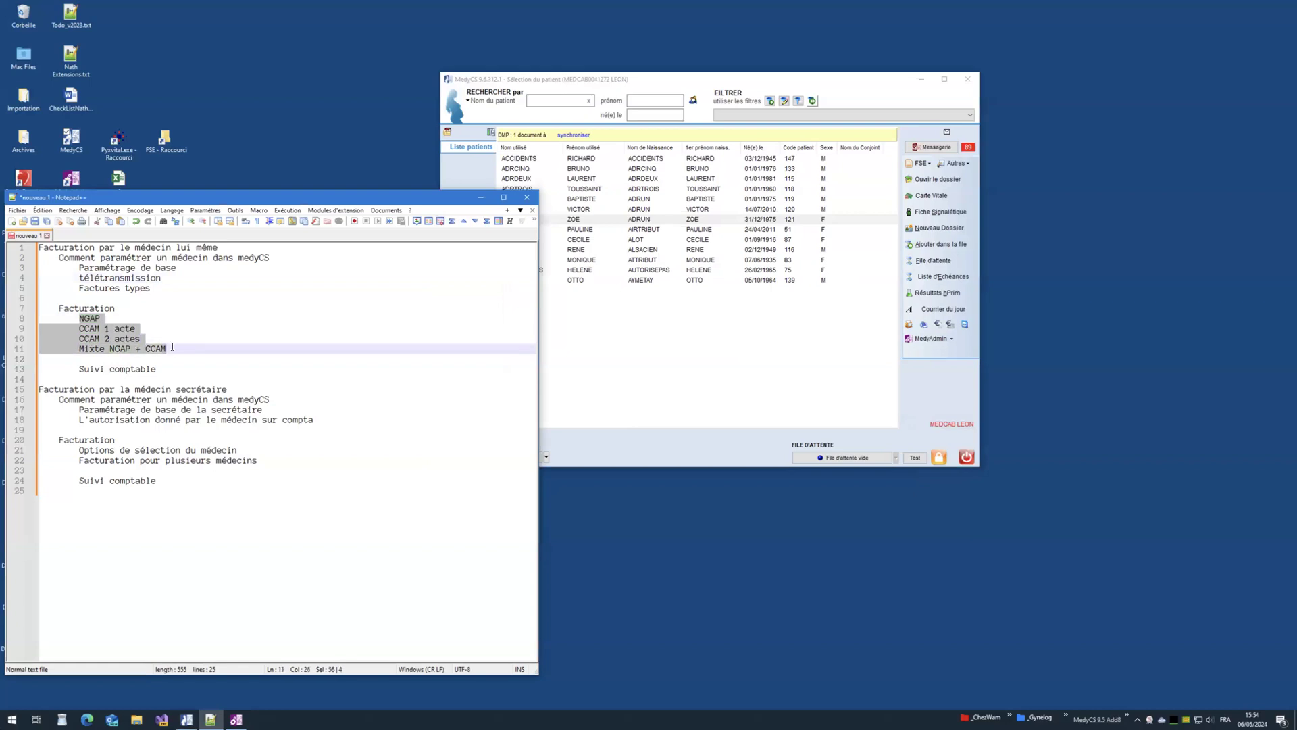
left_click(160, 290)
left_click(636, 220)
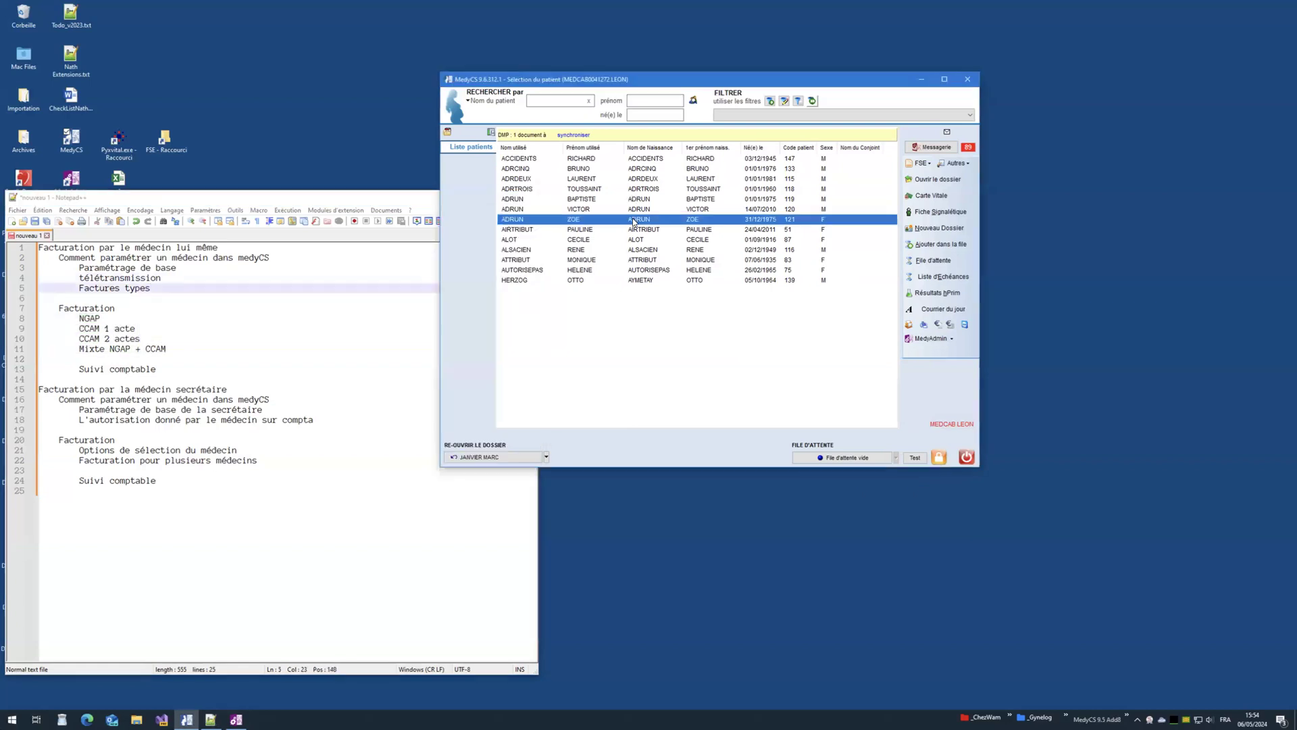
left_click(922, 196)
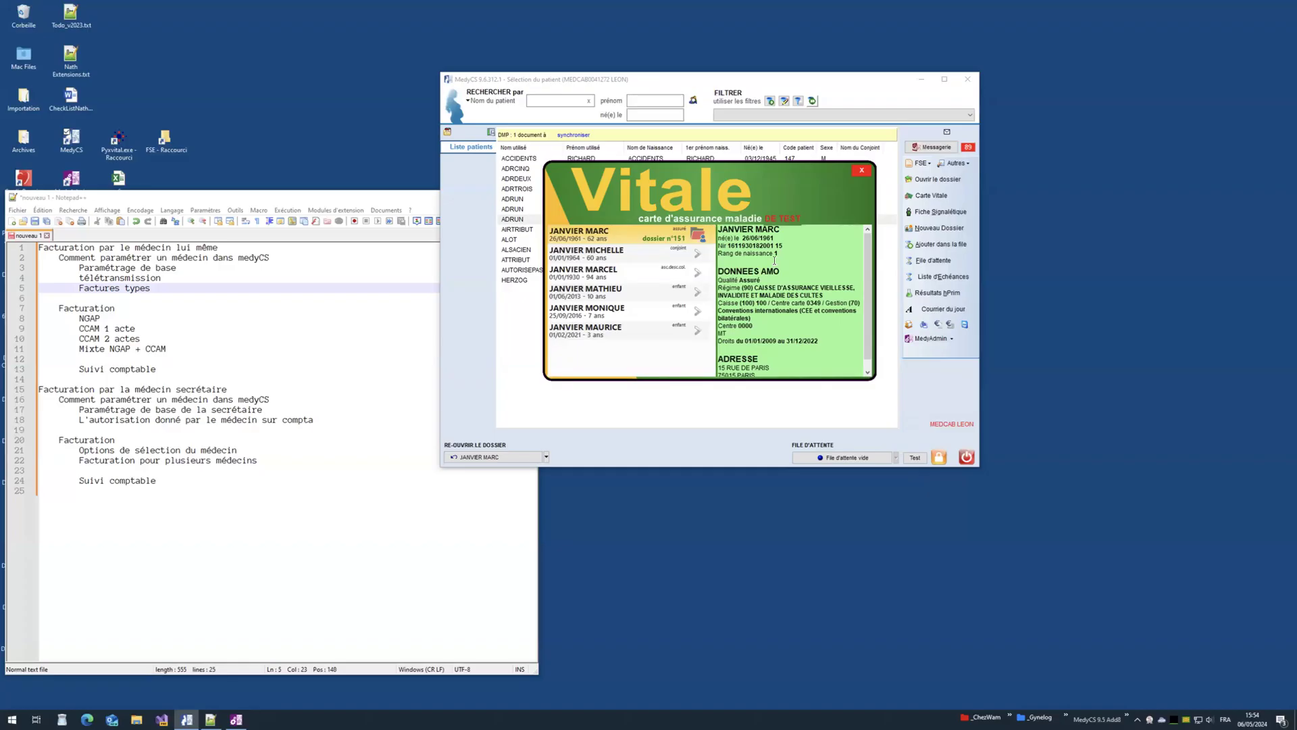
Step: Open the Vitale card holder's record and a blank FSE, close both without billing, then open File Explorer
left_click(697, 240)
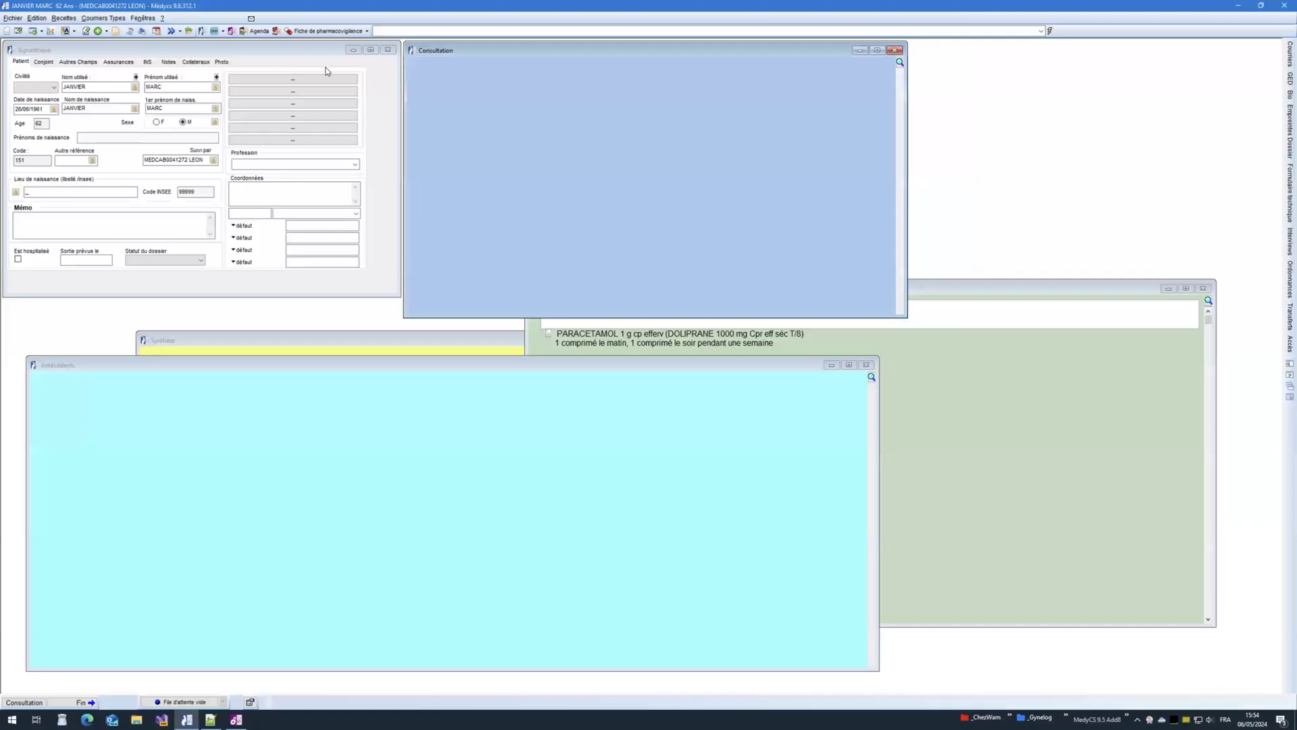
left_click(116, 32)
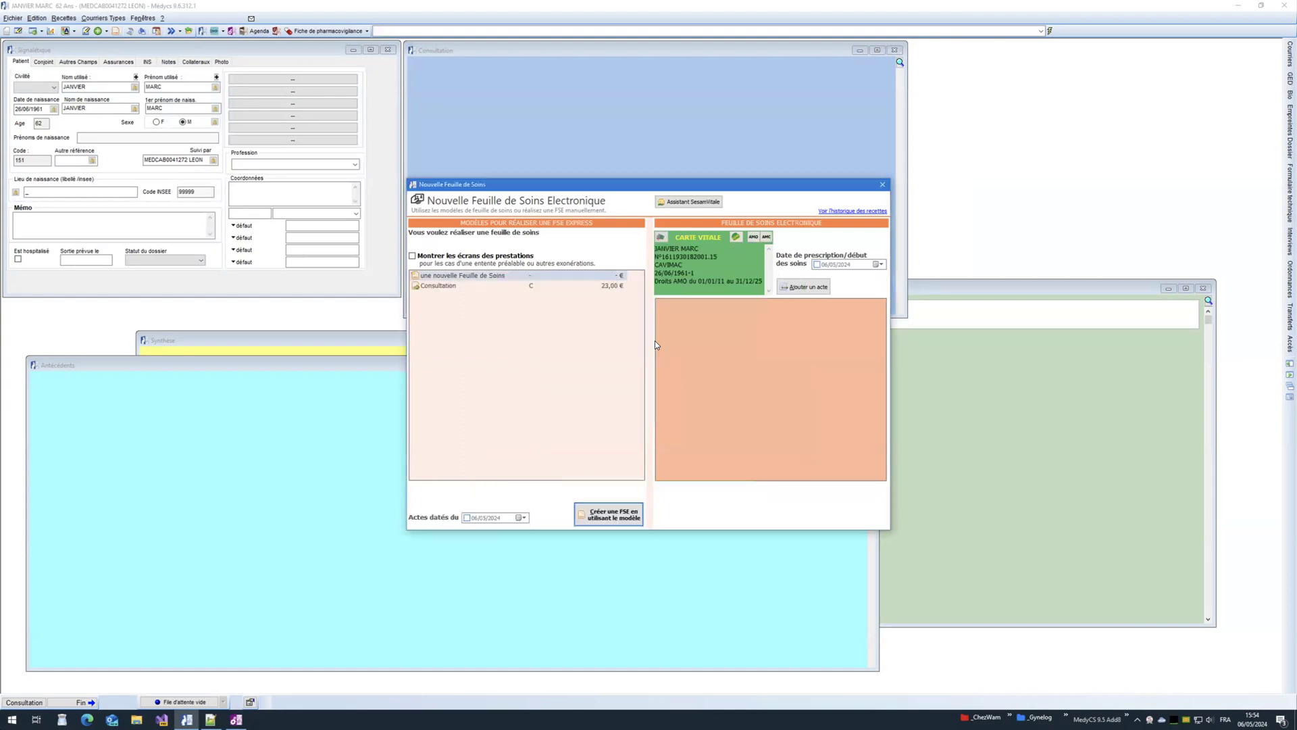
left_click(880, 188)
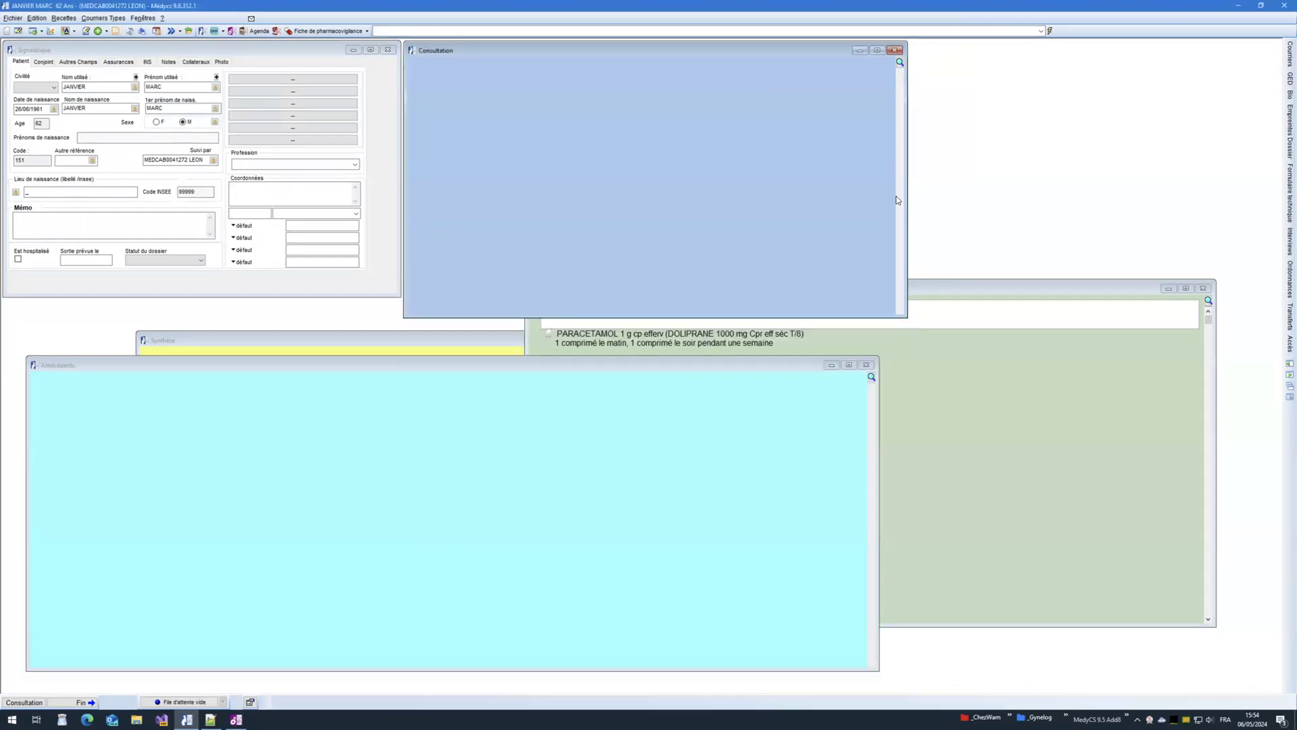
left_click(1284, 6)
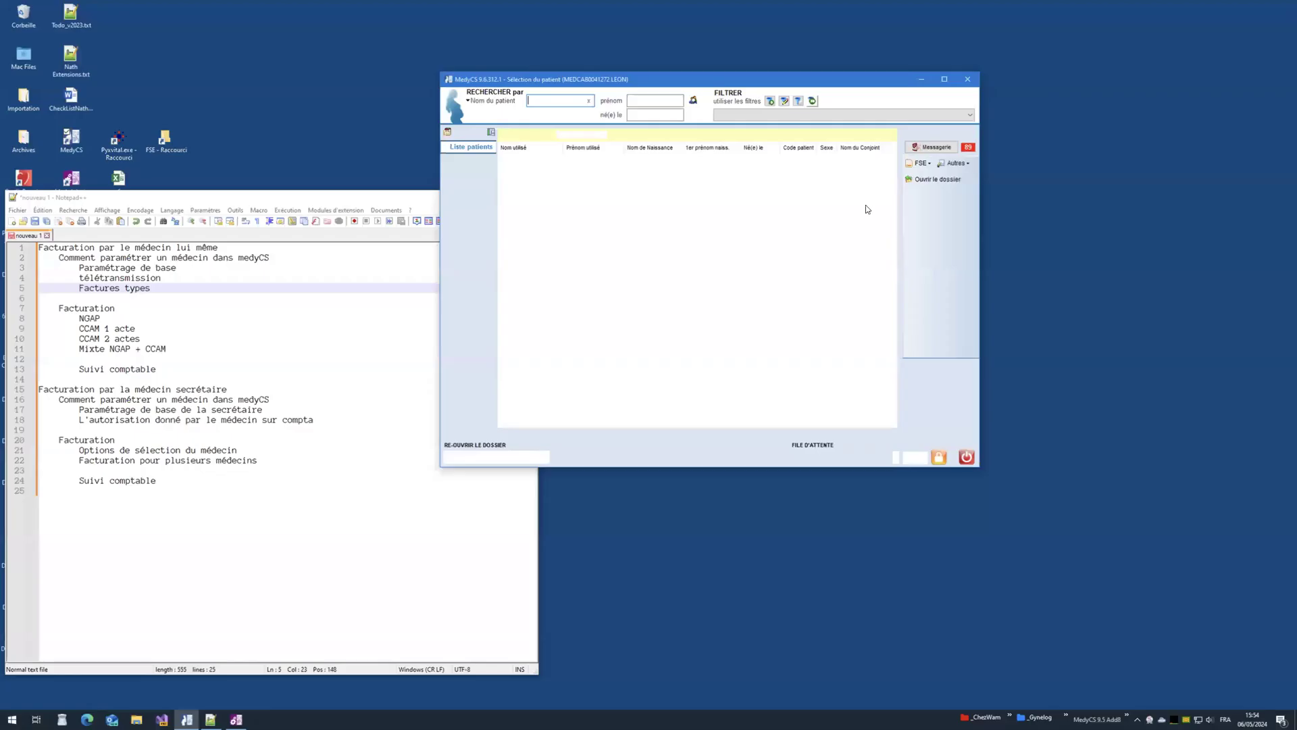
left_click(745, 221)
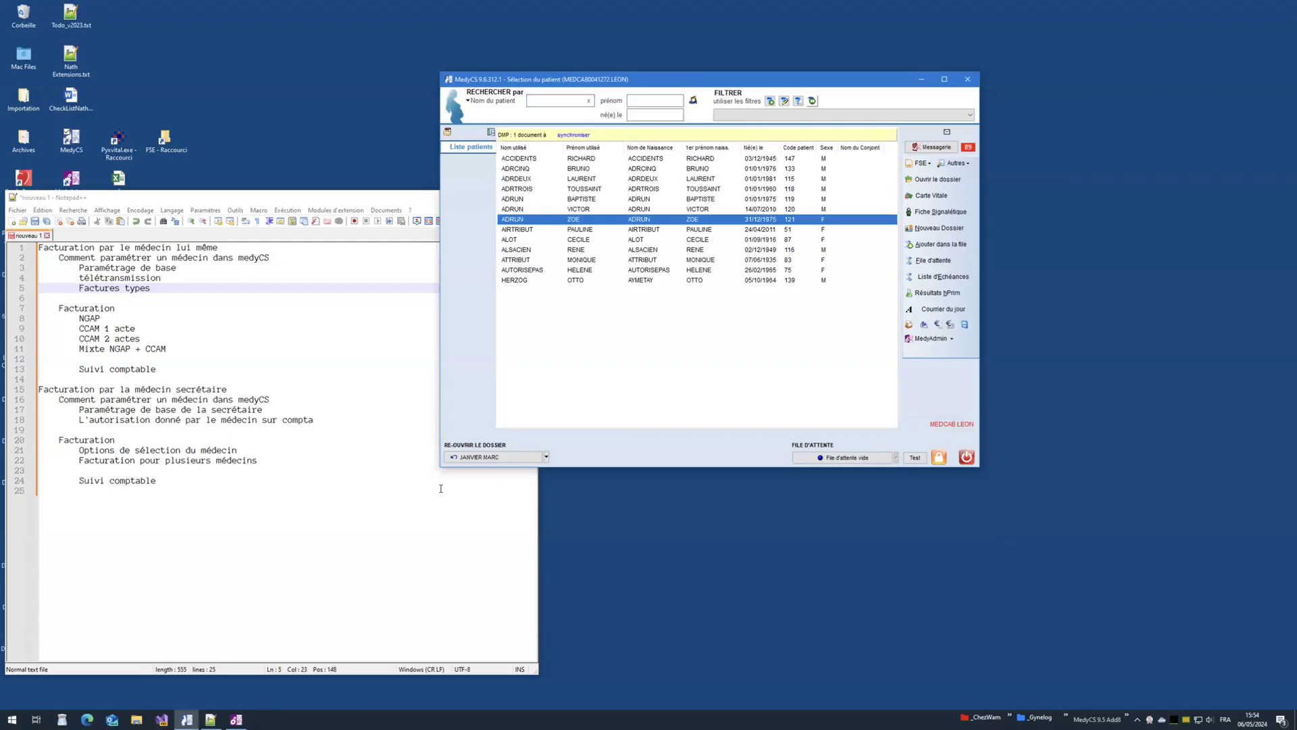
left_click(138, 719)
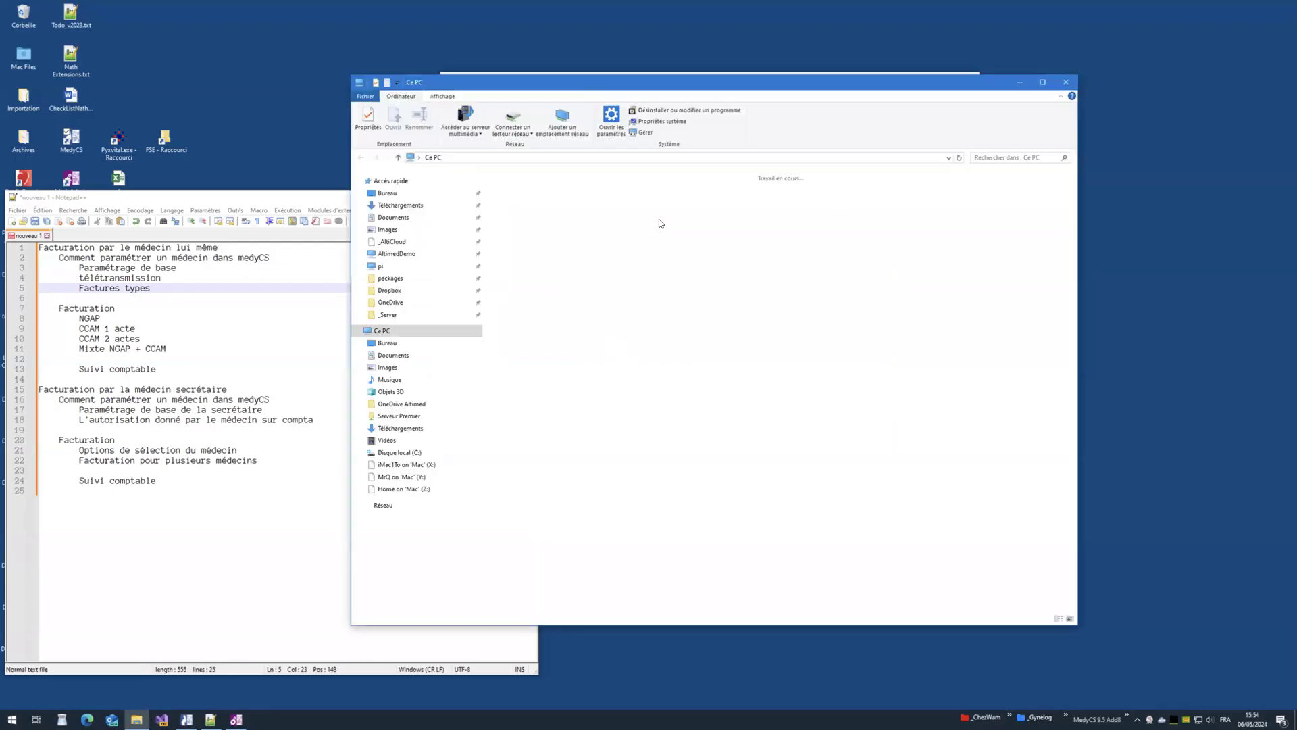
Step: Navigate File Explorer to C:\Gynelog\MedyCS_95\bin48\Debug
double_click(586, 272)
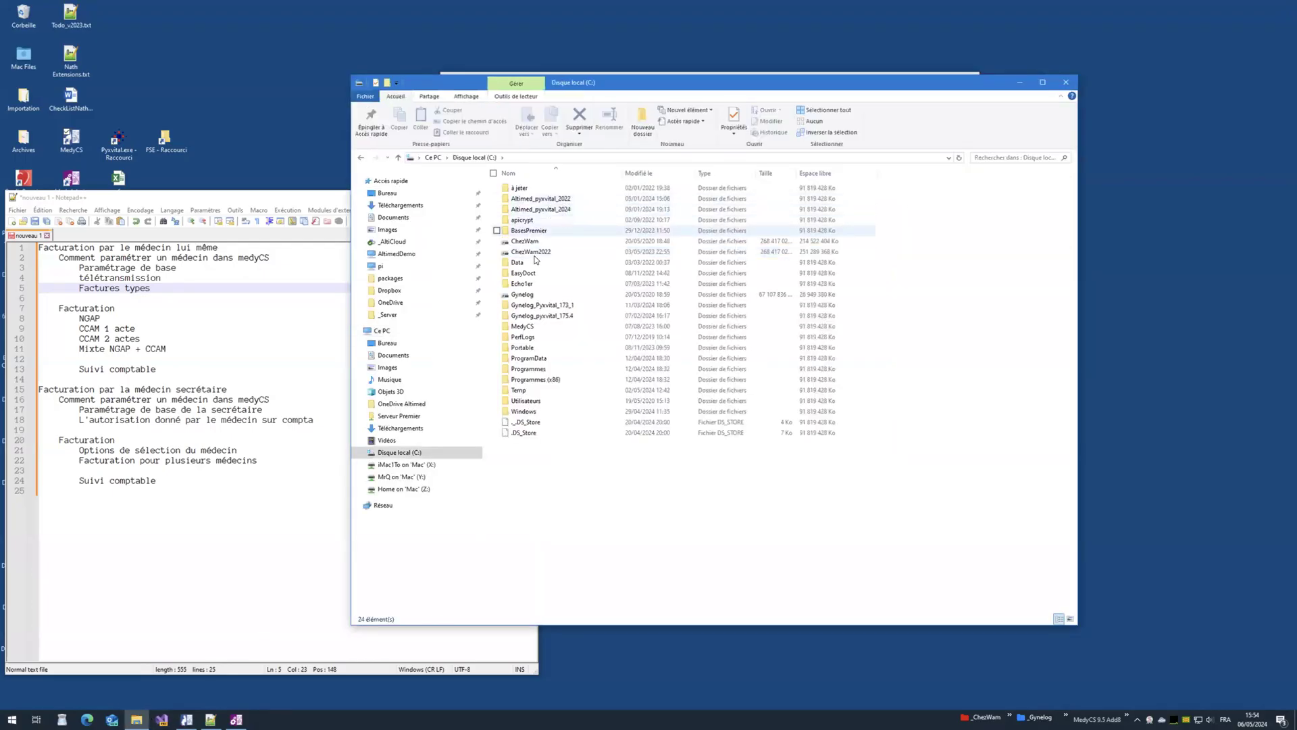
double_click(518, 298)
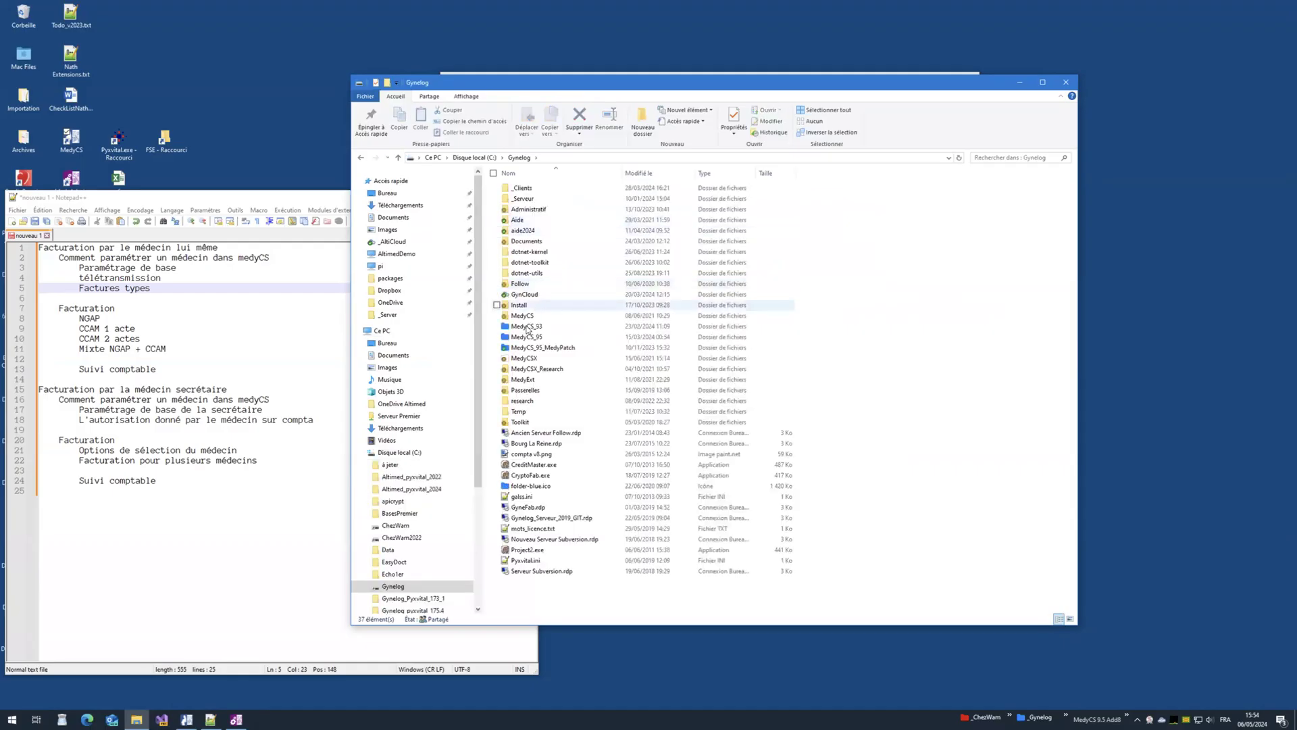
double_click(525, 337)
left_click(534, 200)
double_click(533, 200)
key("Down")
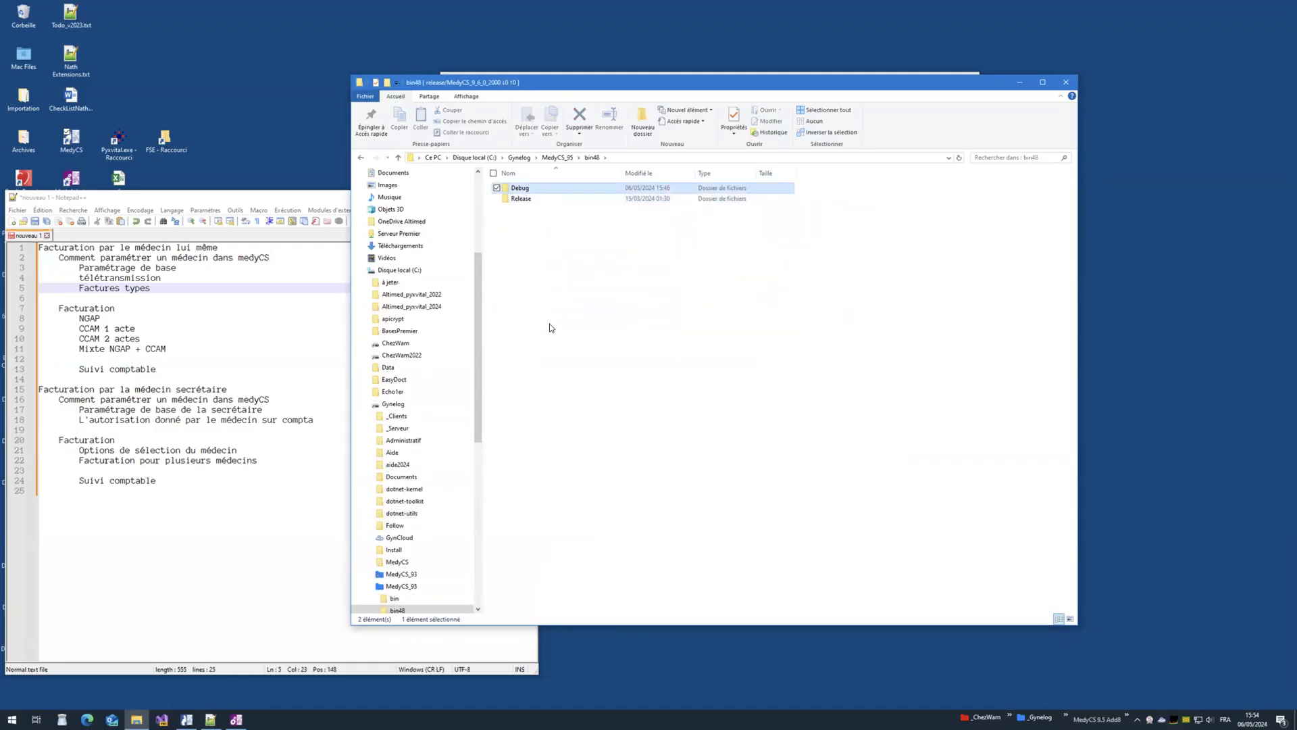
key("Return")
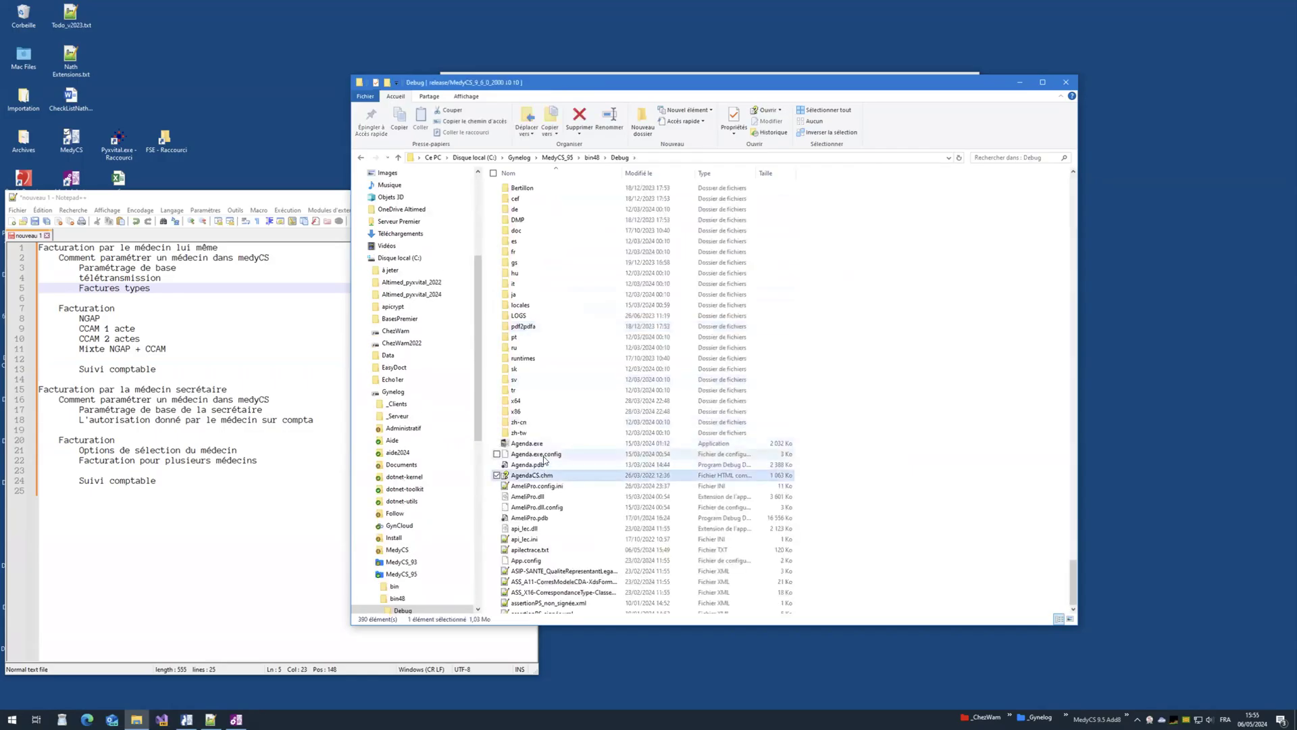
Step: Jump to VirtualCarteVitale.exe and launch the Simu ApiLec card simulator
type("vir")
double_click(524, 439)
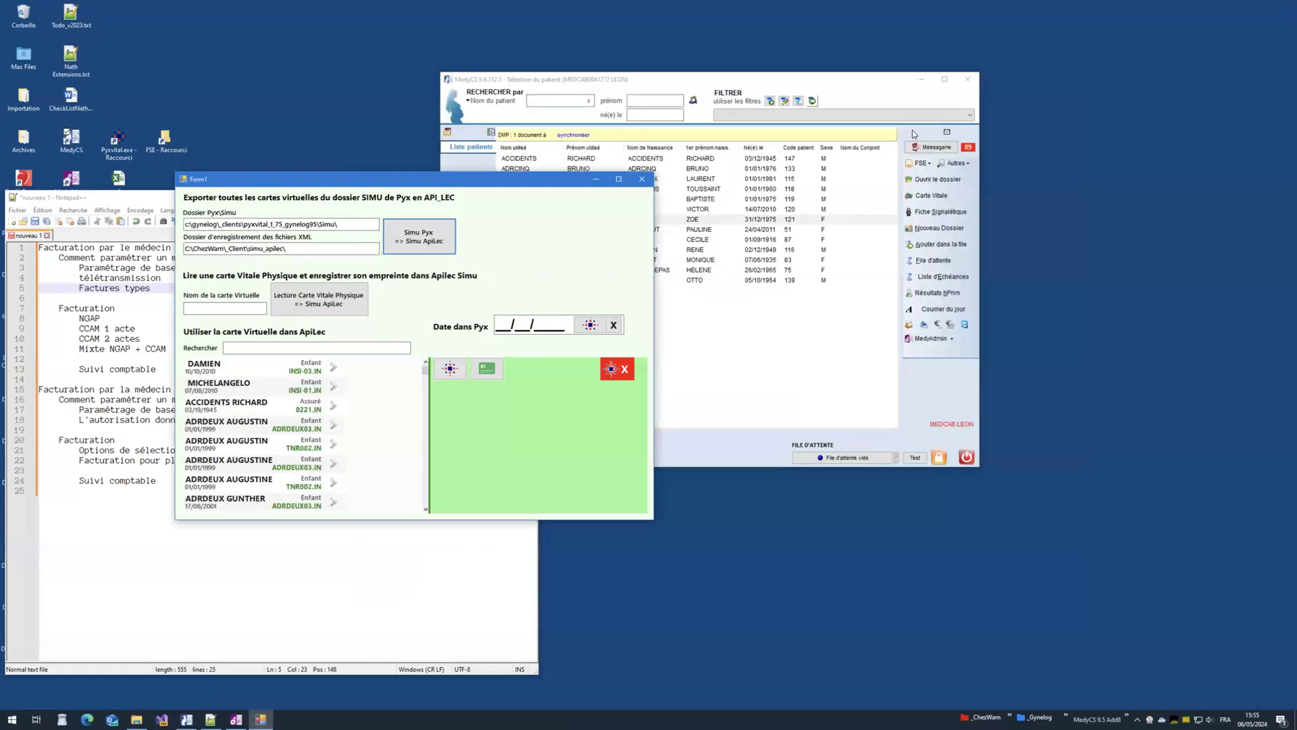
left_click_drag(511, 188, 1204, 348)
Step: Load a virtual Vitale card, close the simulator and select a patient row in MedyCS
scroll(976, 589, "down", 10)
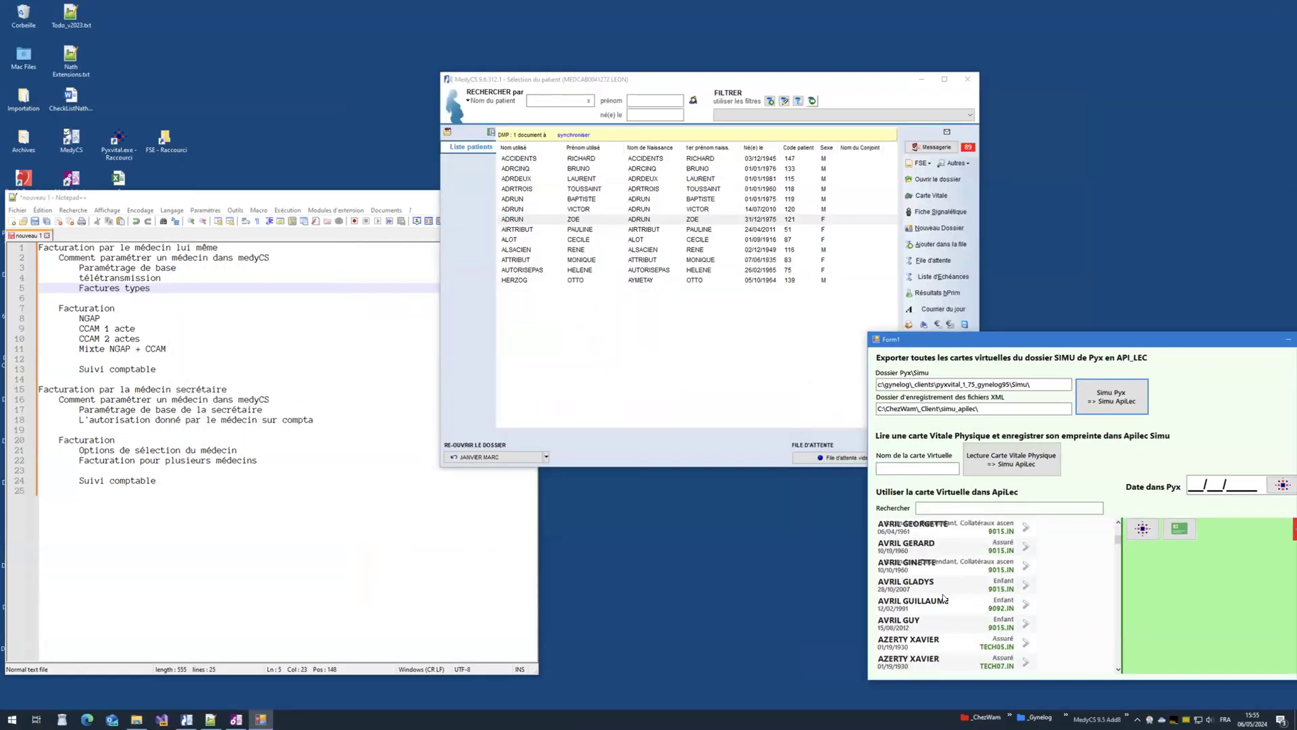
left_click(967, 592)
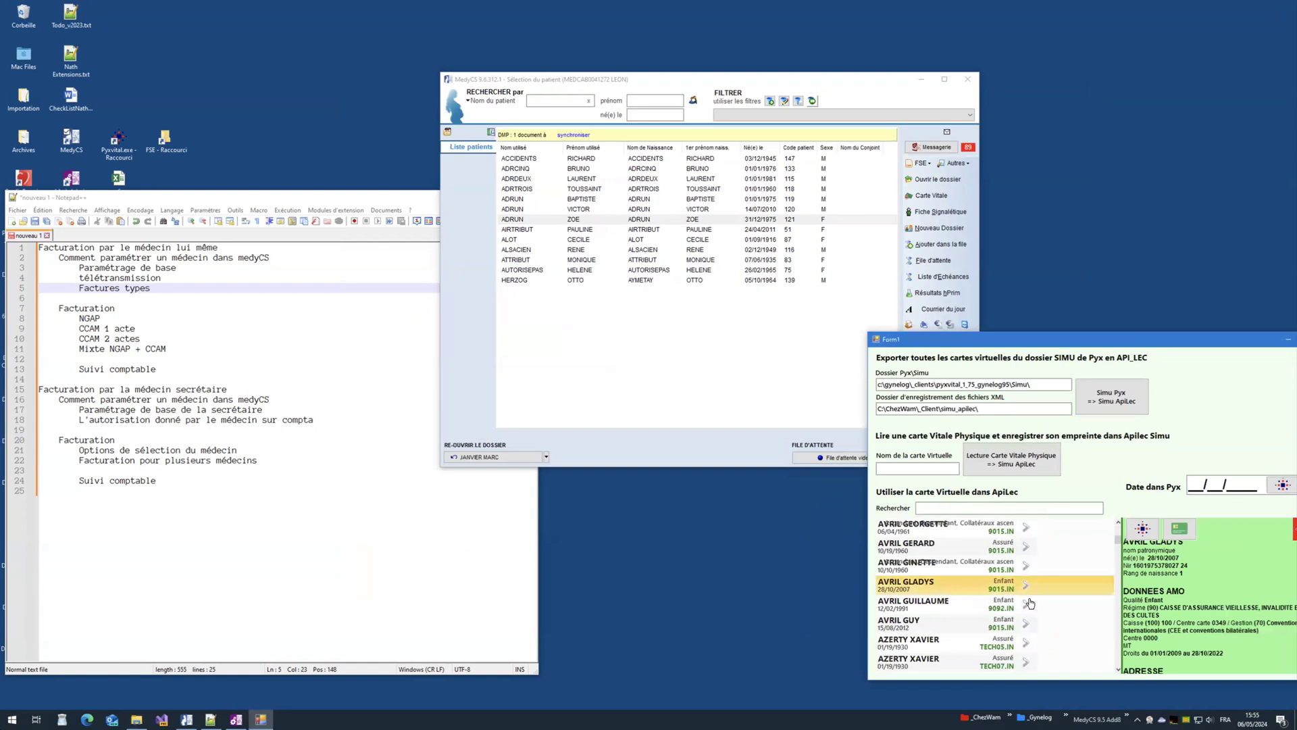
left_click_drag(1267, 345, 1173, 342)
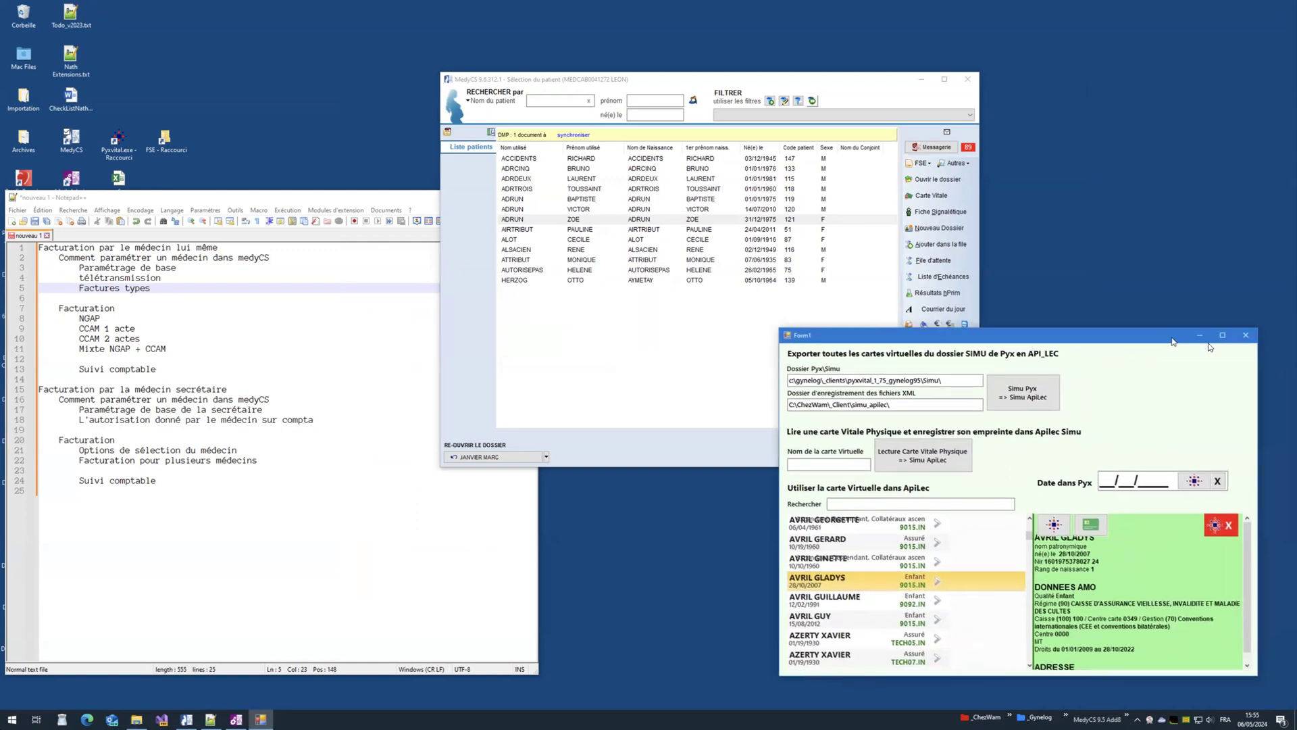
left_click(1243, 335)
left_click(690, 199)
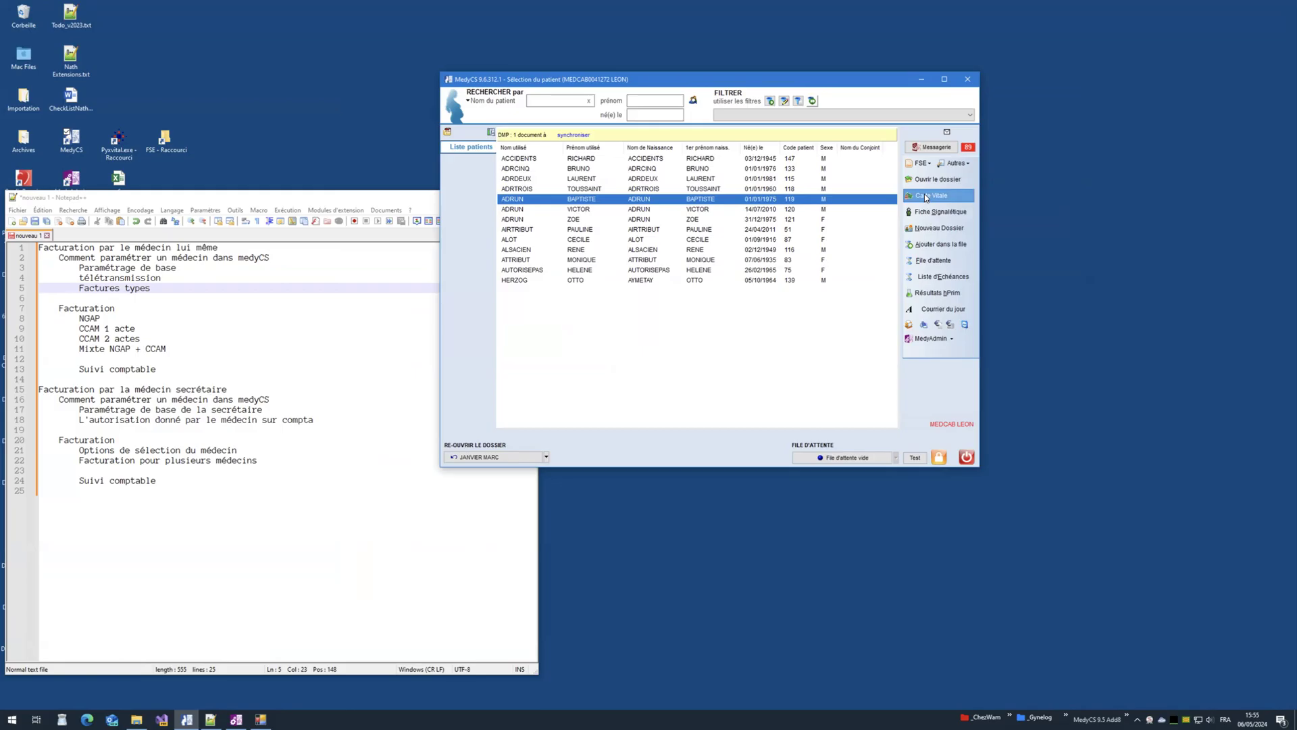
Step: Read the Vitale card, pick the insured holder, and match patients on Né(e) le only, unticking Nom and Prénom
left_click(926, 197)
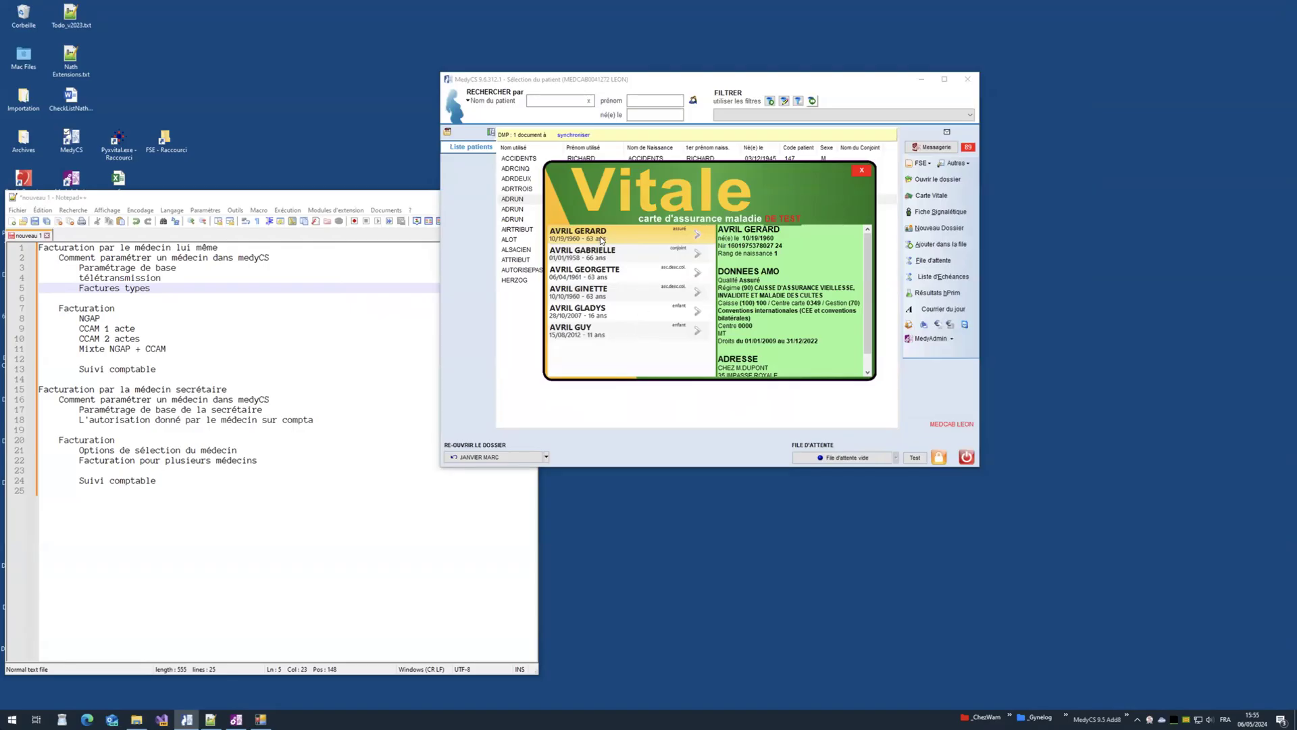
left_click(698, 240)
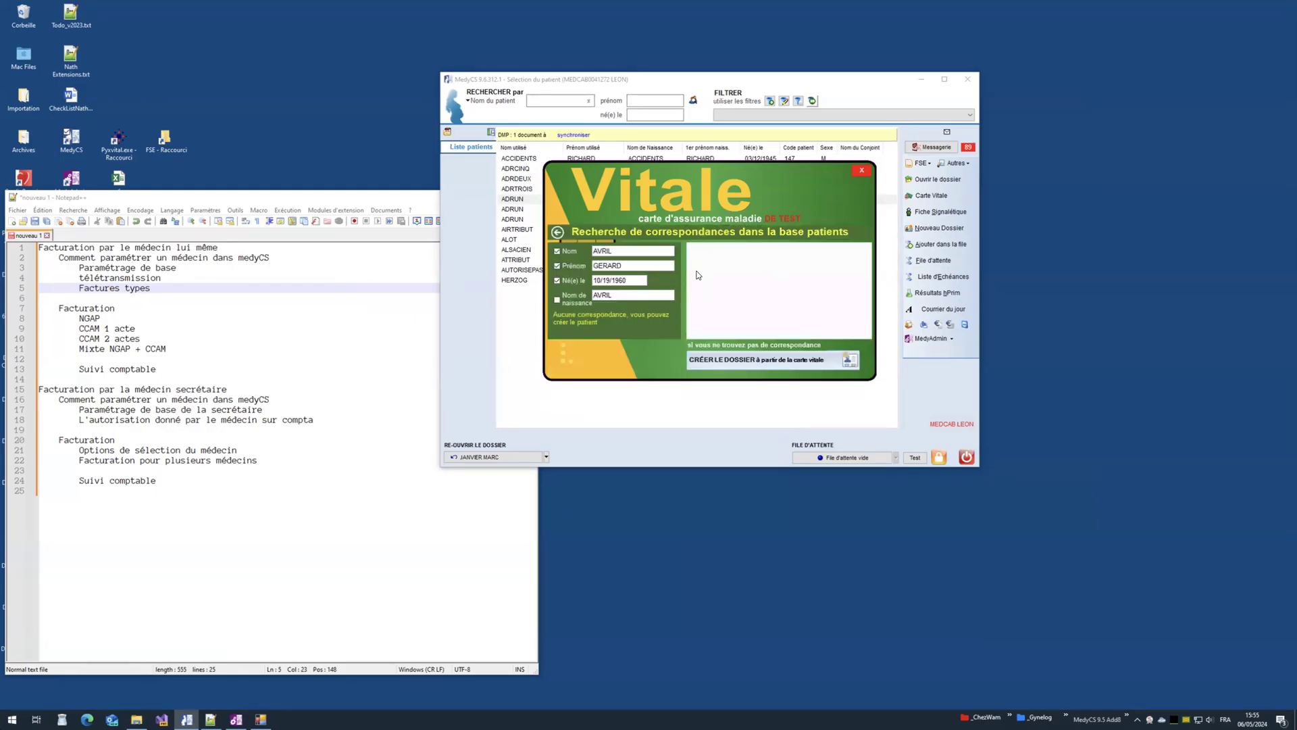
left_click(566, 268)
left_click(631, 280)
left_click(623, 263)
Step: Create the patient from the Vitale card with birth first name copied, civility M., birthplace Inconnu, and validate
left_click(777, 362)
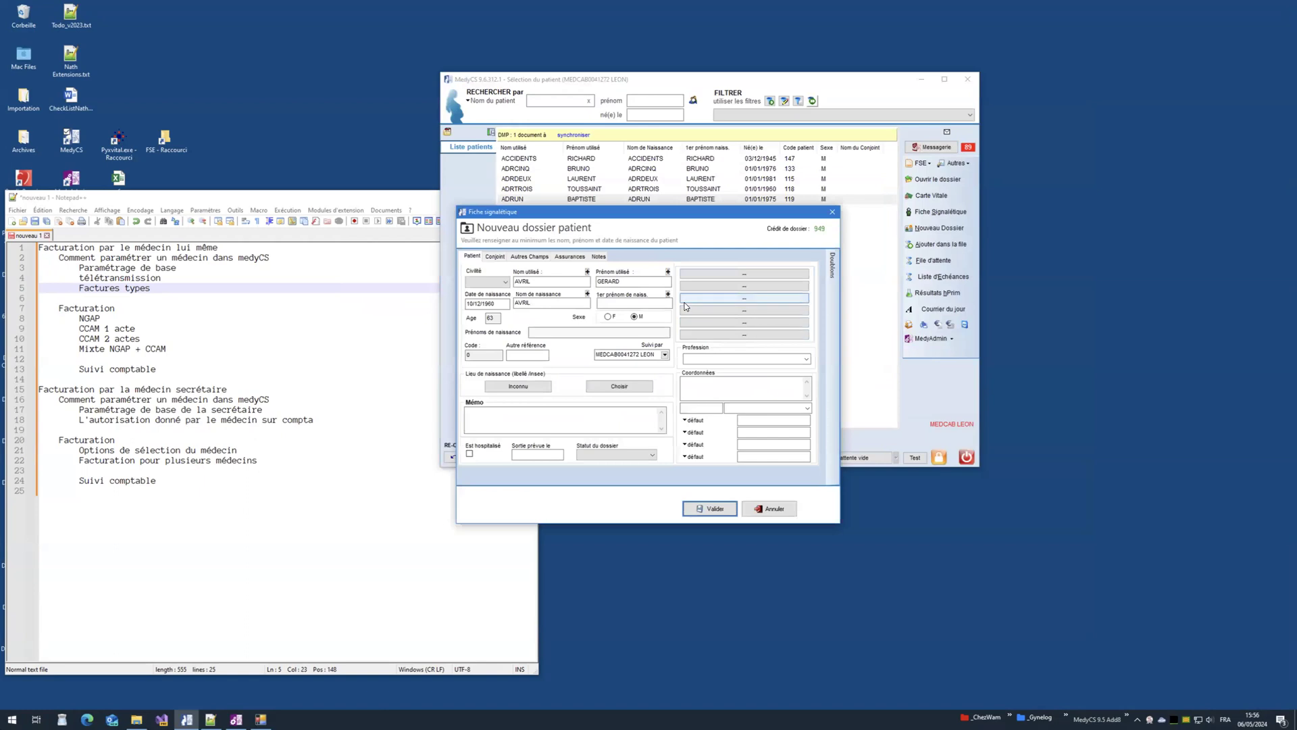
left_click(668, 295)
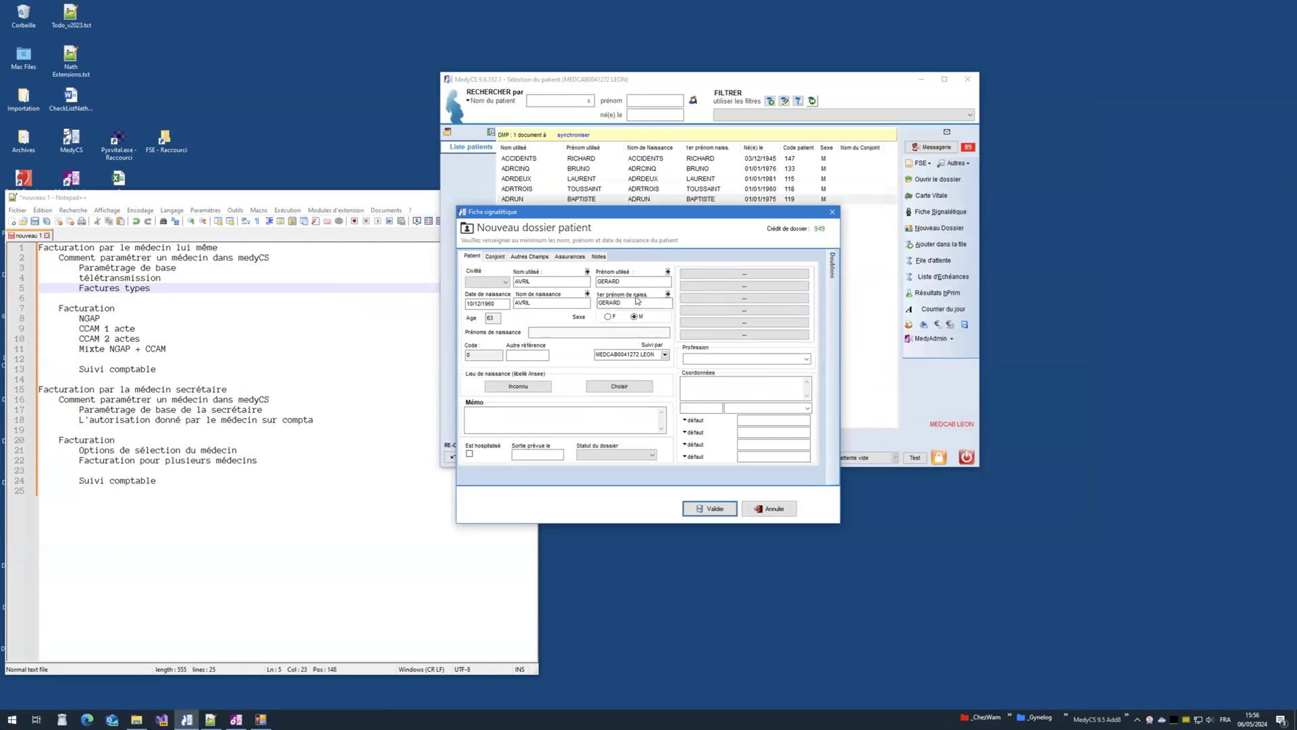
left_click(486, 281)
left_click(497, 303)
left_click(528, 385)
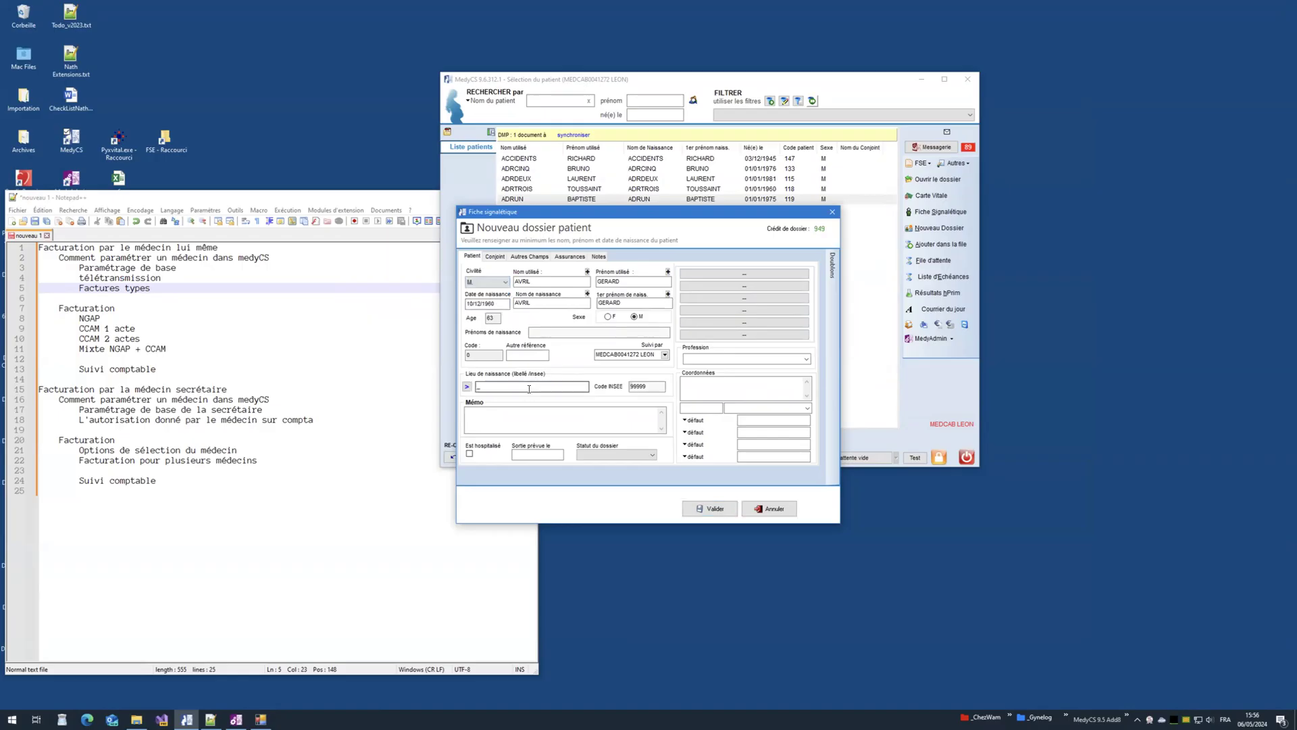
left_click(711, 511)
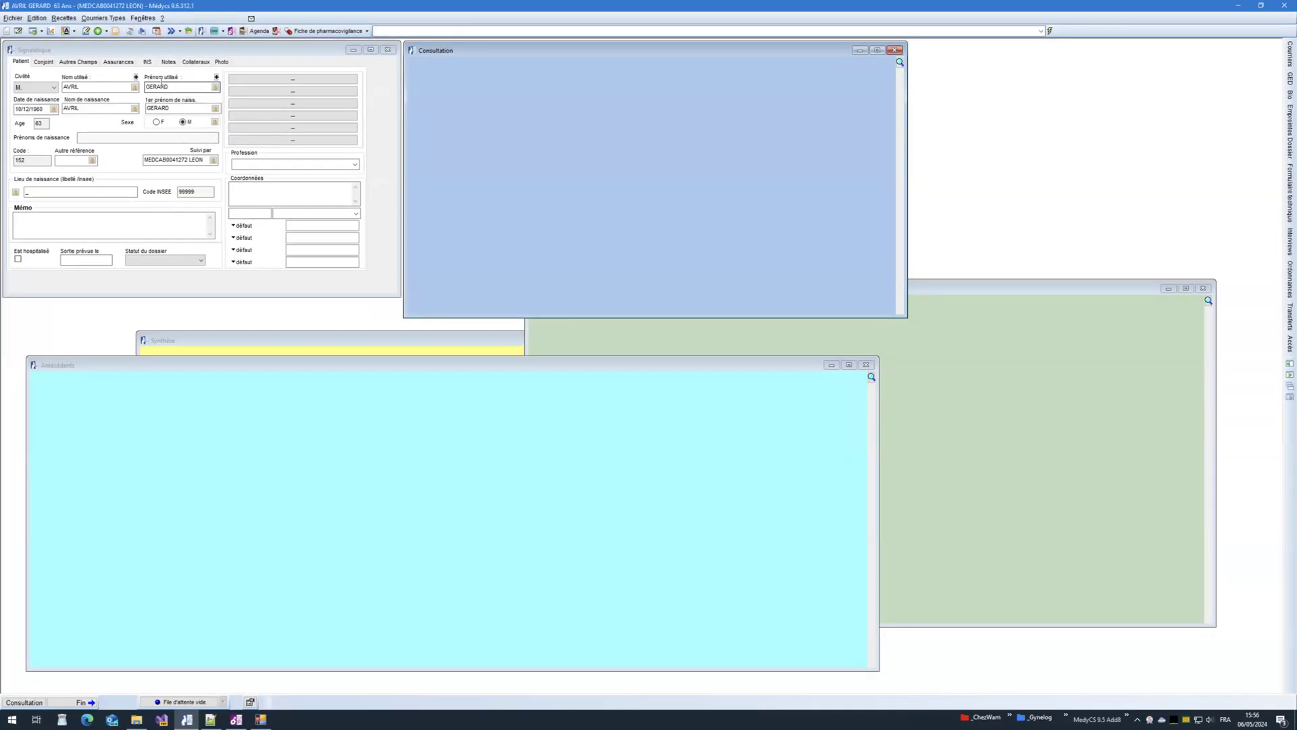
Step: Check the card's name, number and birth date on the Assurances tab, then close the patient file
left_click(119, 62)
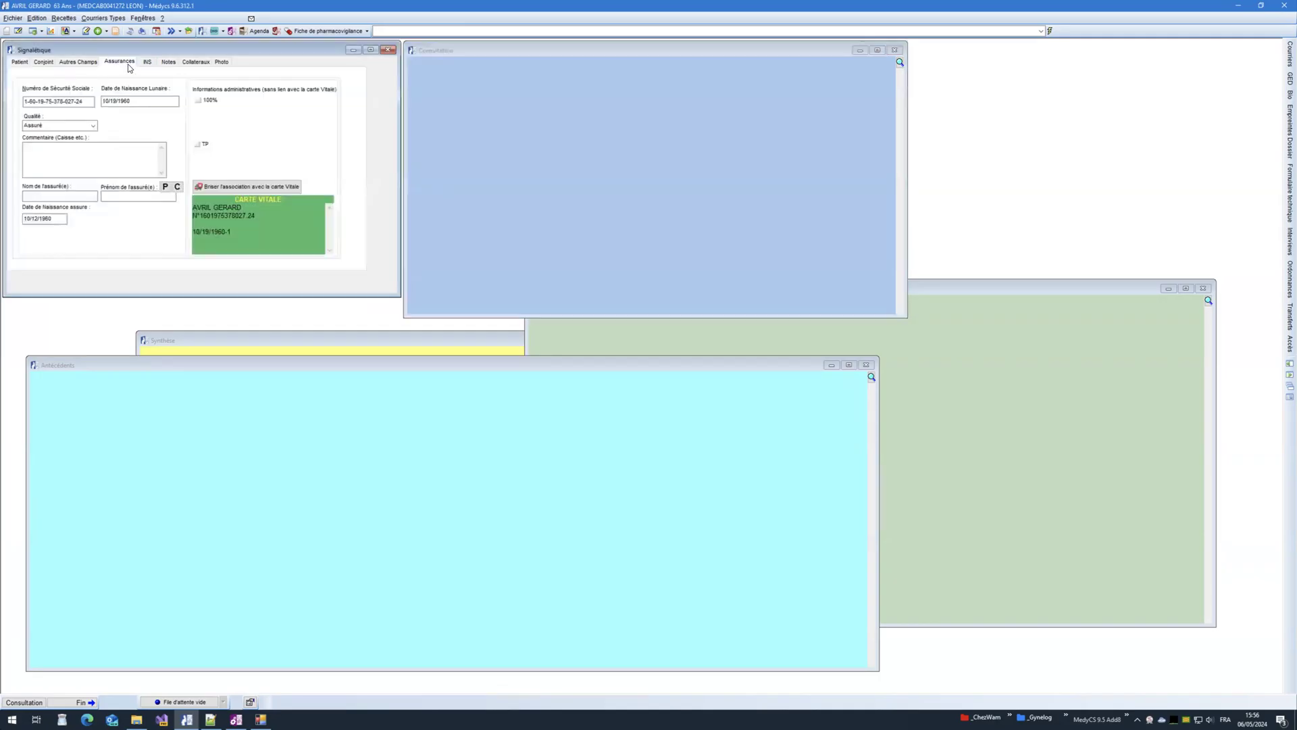
left_click_drag(196, 212, 253, 243)
left_click(252, 242)
left_click(1283, 7)
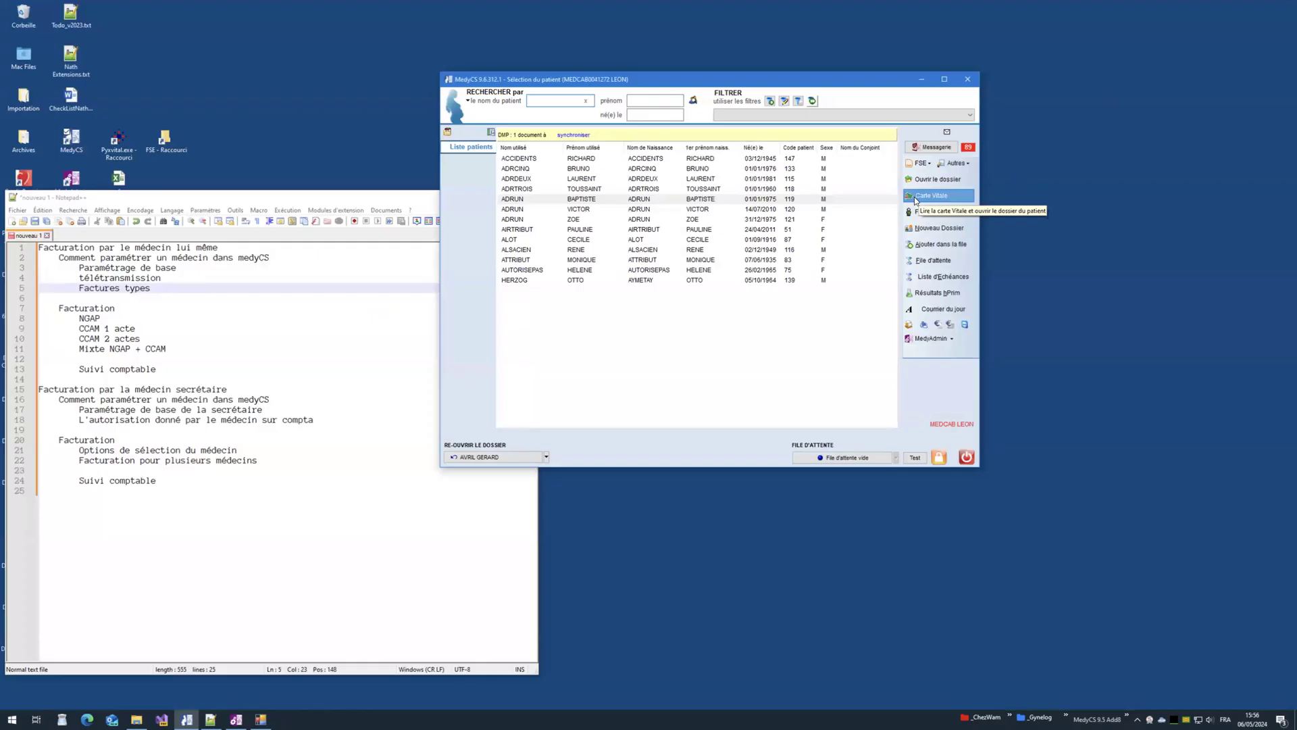
Step: Open the card beneficiary's file, break its Carte Vitale association under Assurances, confirm Oui, and close it
left_click(931, 196)
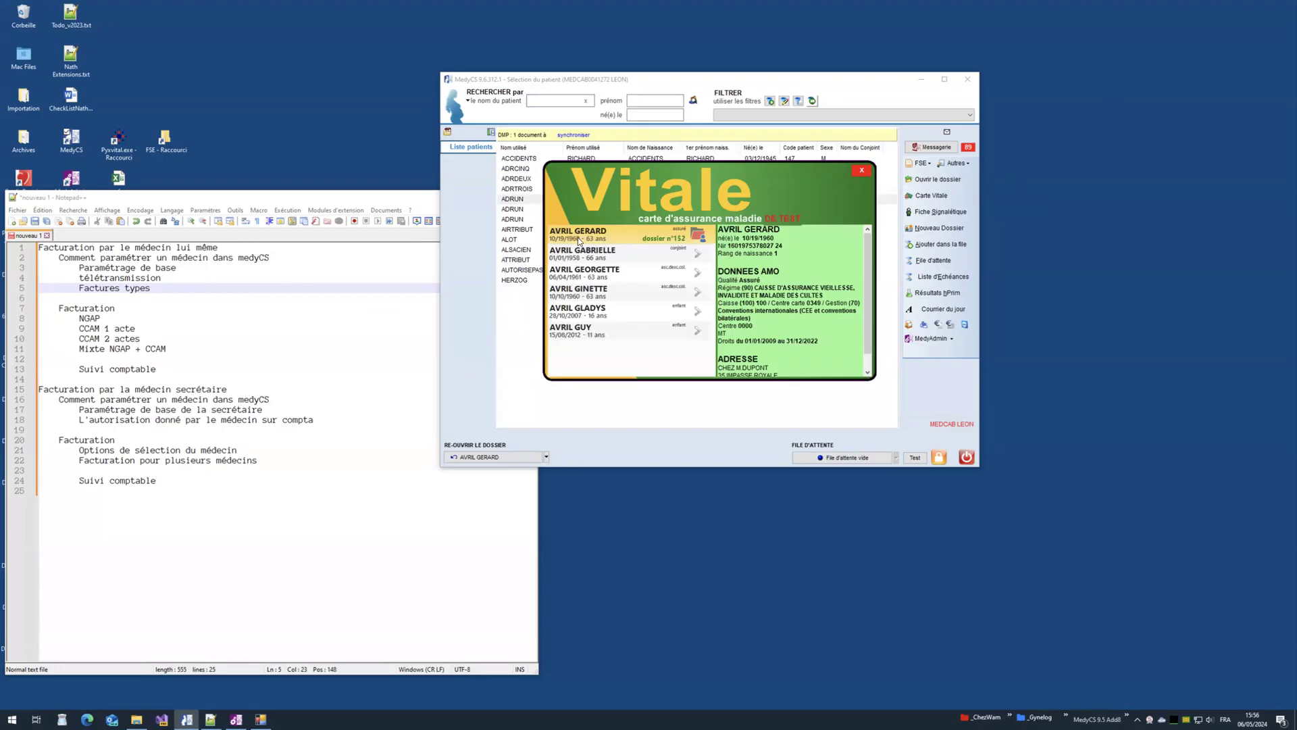
left_click(700, 240)
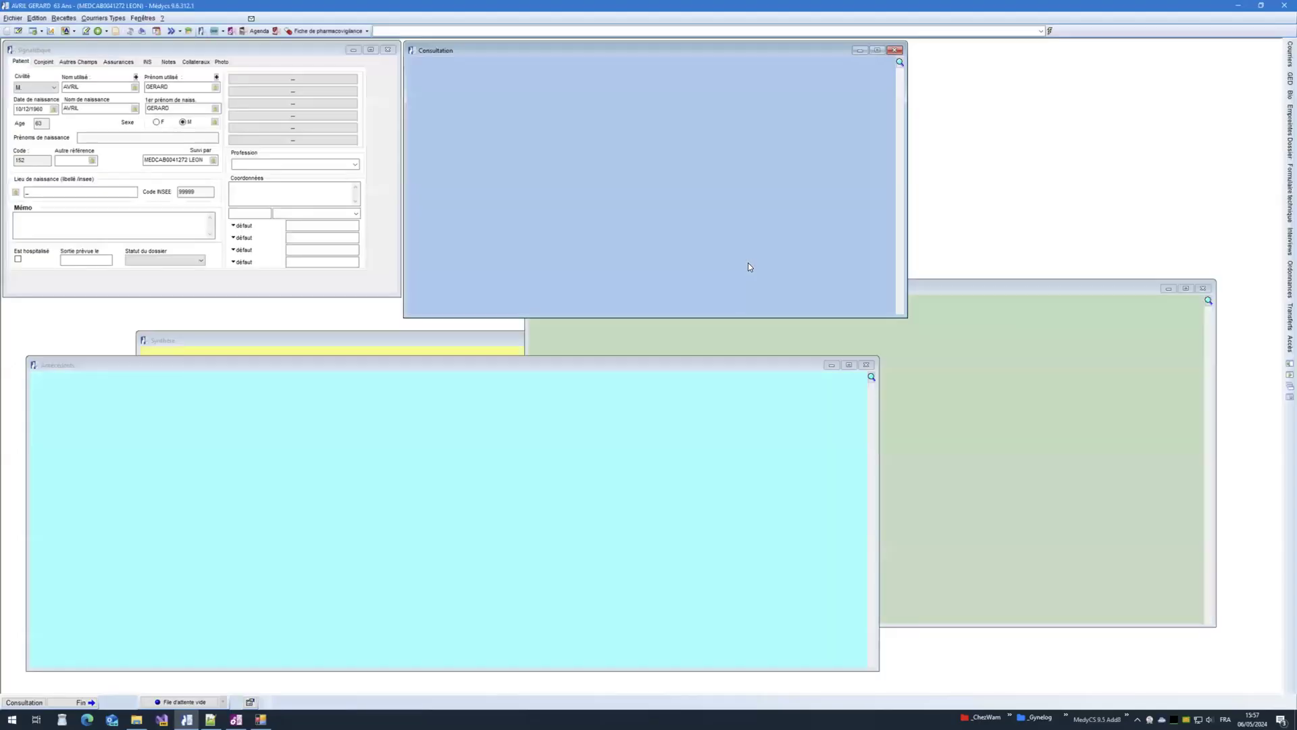
left_click(129, 65)
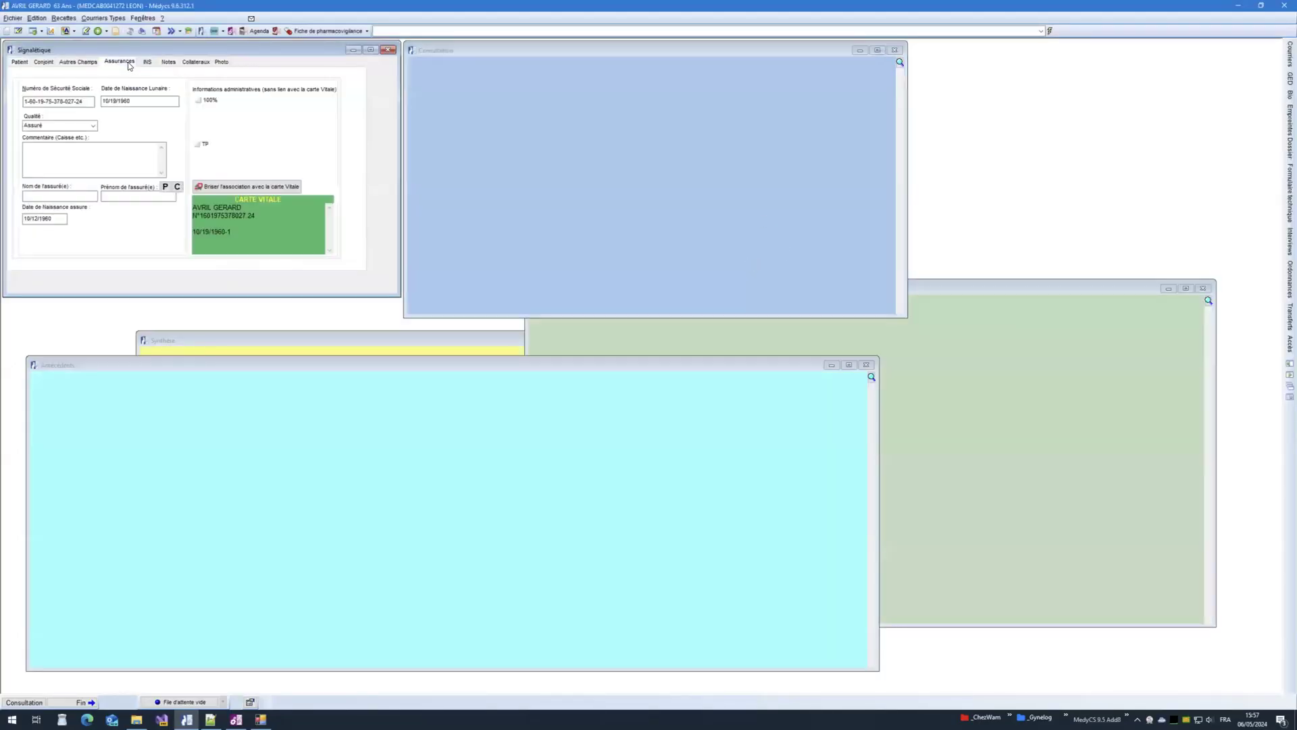
left_click(253, 188)
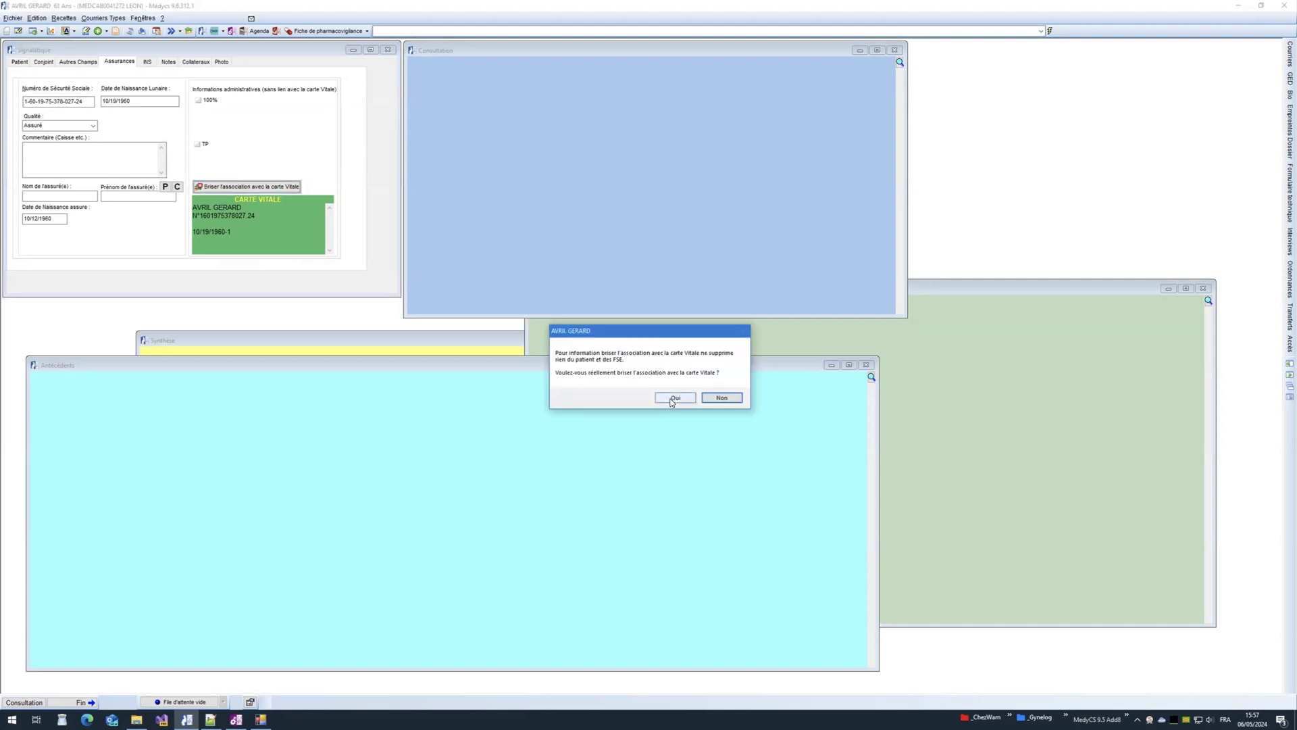
left_click(673, 399)
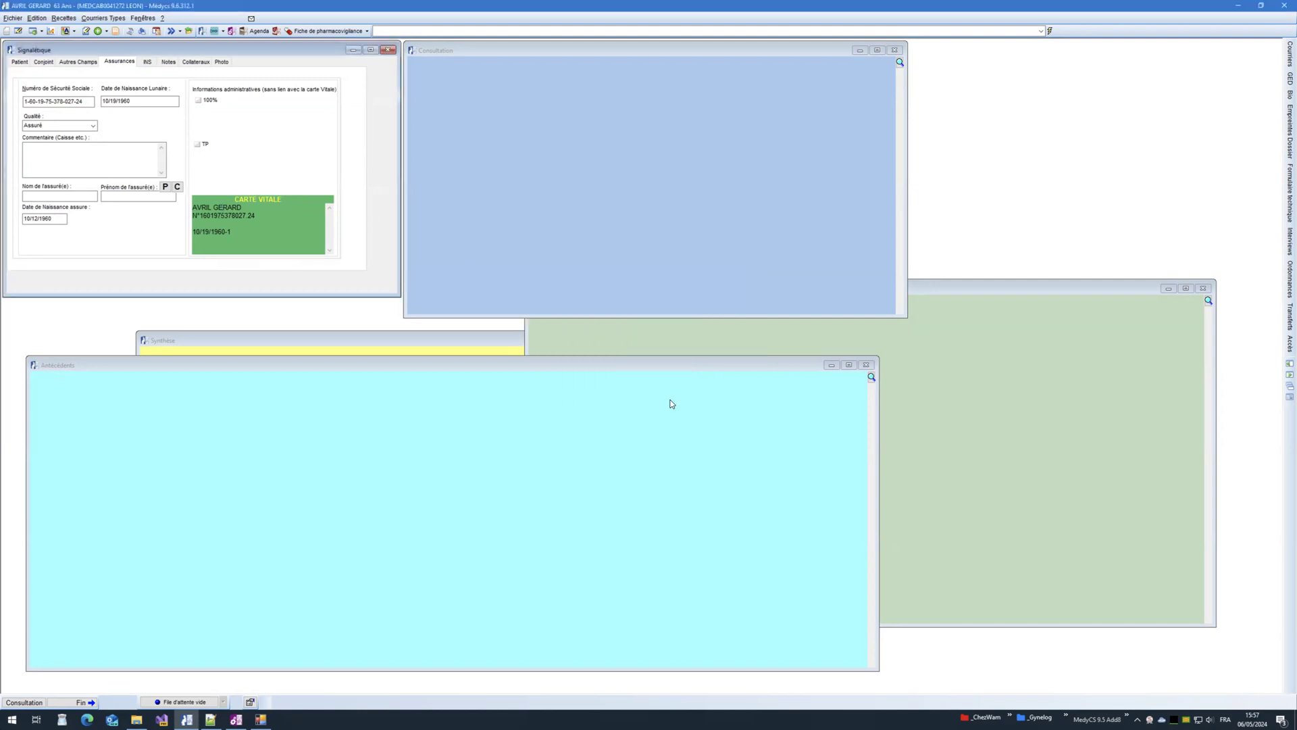
left_click(1281, 7)
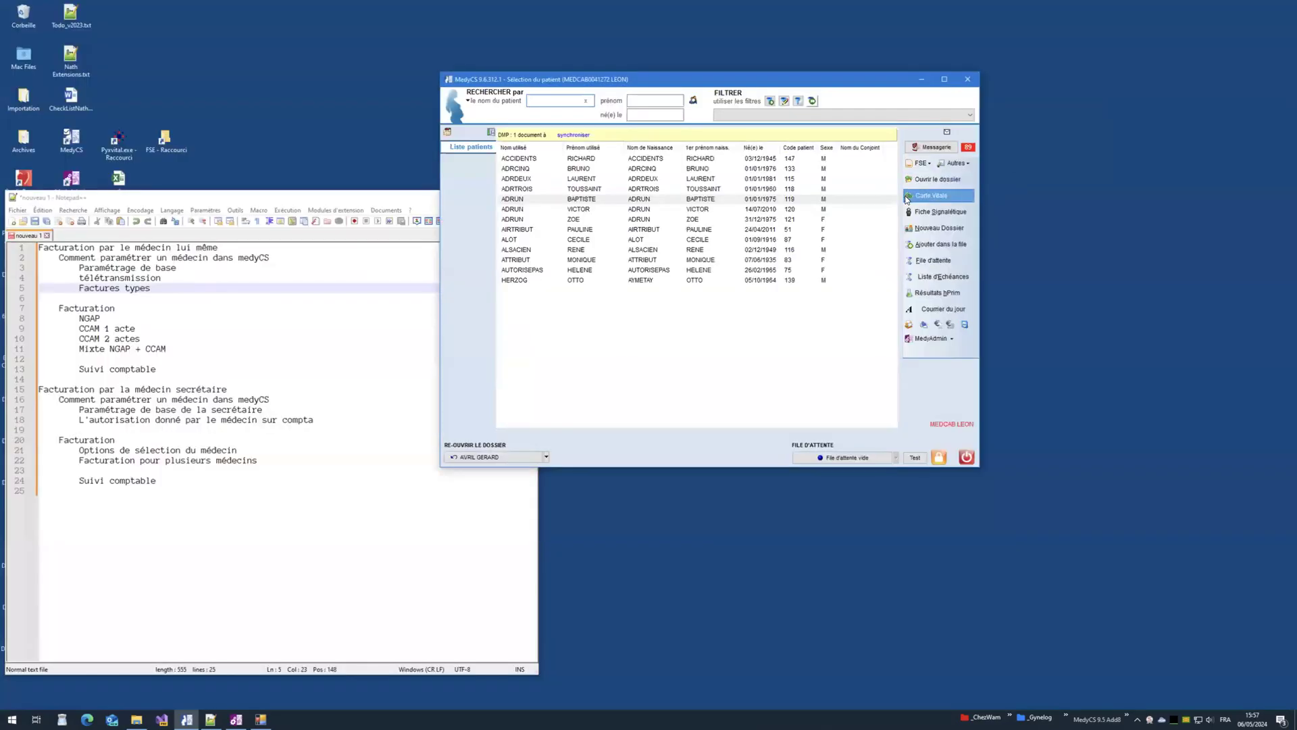
Step: Read the Carte Vitale, pick the insured beneficiary, and link the card to the existing matching record
left_click(909, 197)
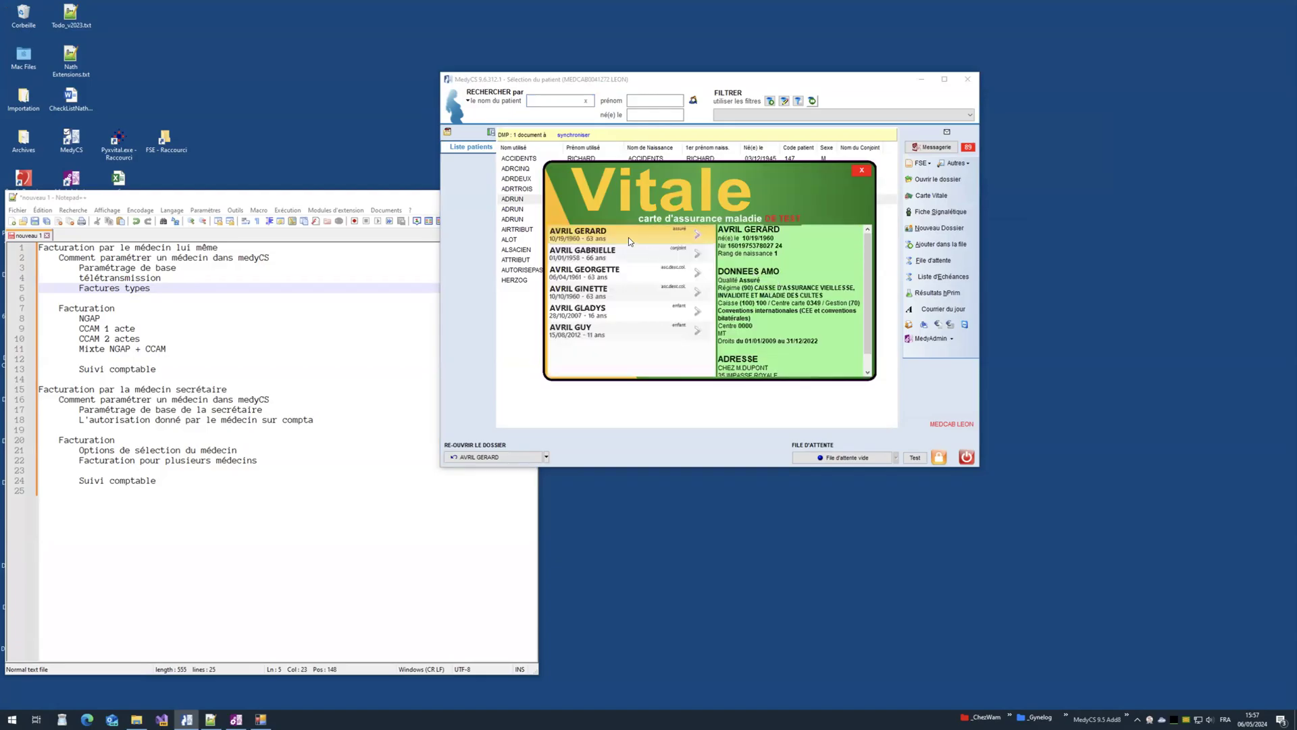
left_click(697, 236)
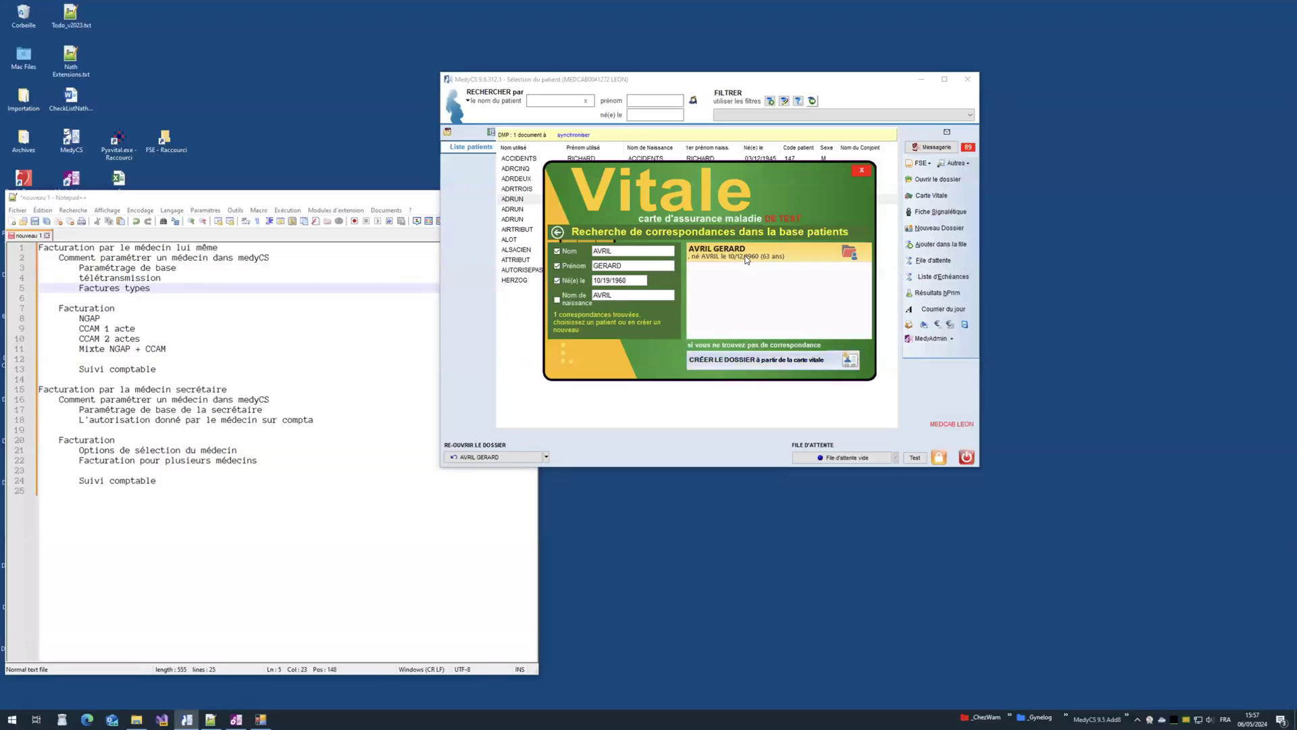
left_click(849, 252)
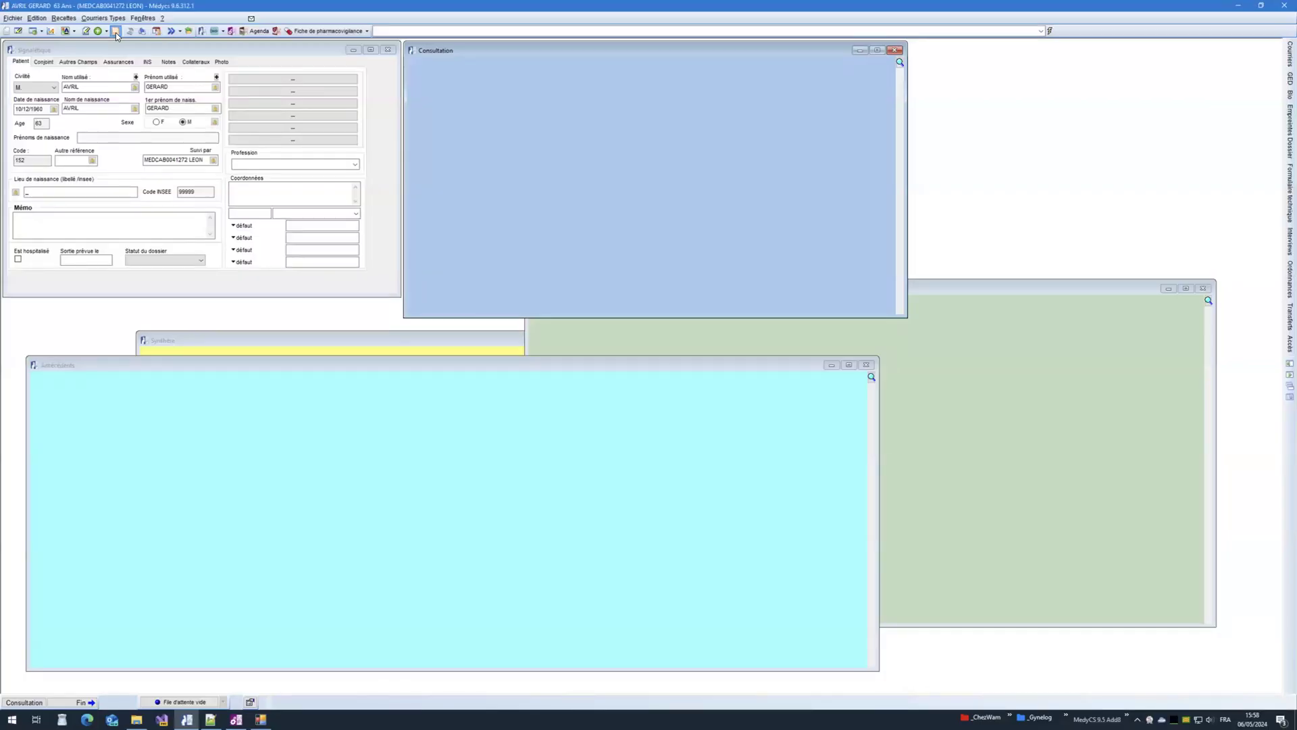
Step: Open a new electronic care sheet set to Maladie, Tiers-Payant A.M.O. and no accident
left_click(115, 32)
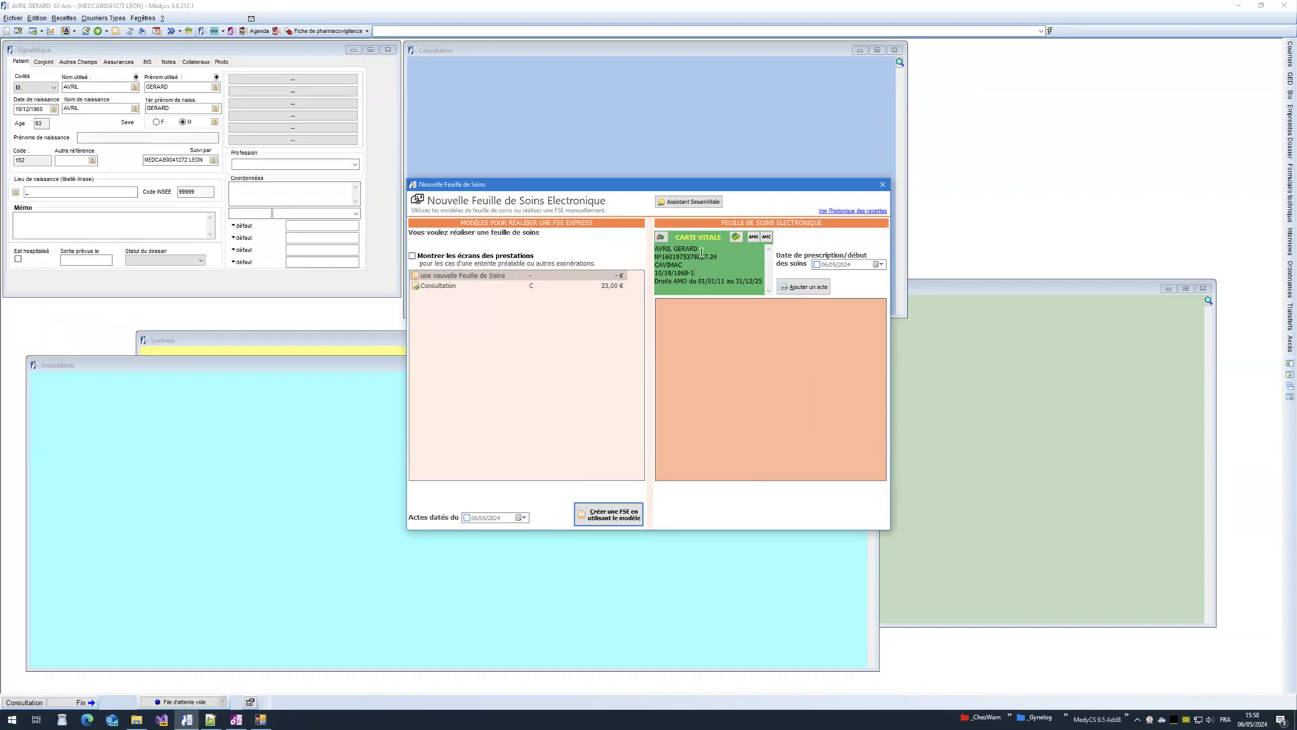
left_click_drag(655, 249, 700, 247)
left_click(705, 268)
left_click(792, 290)
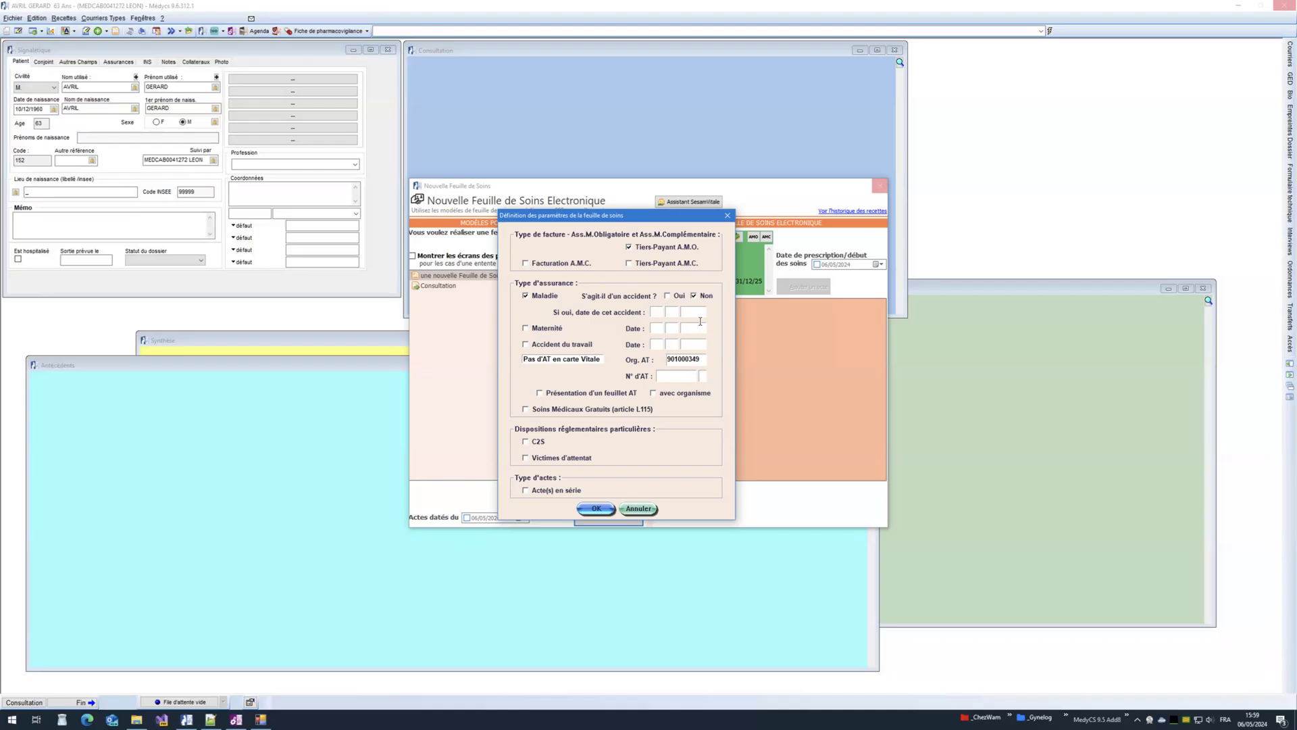
Step: Accept the care sheet parameters and choose CS as the act code
left_click(590, 508)
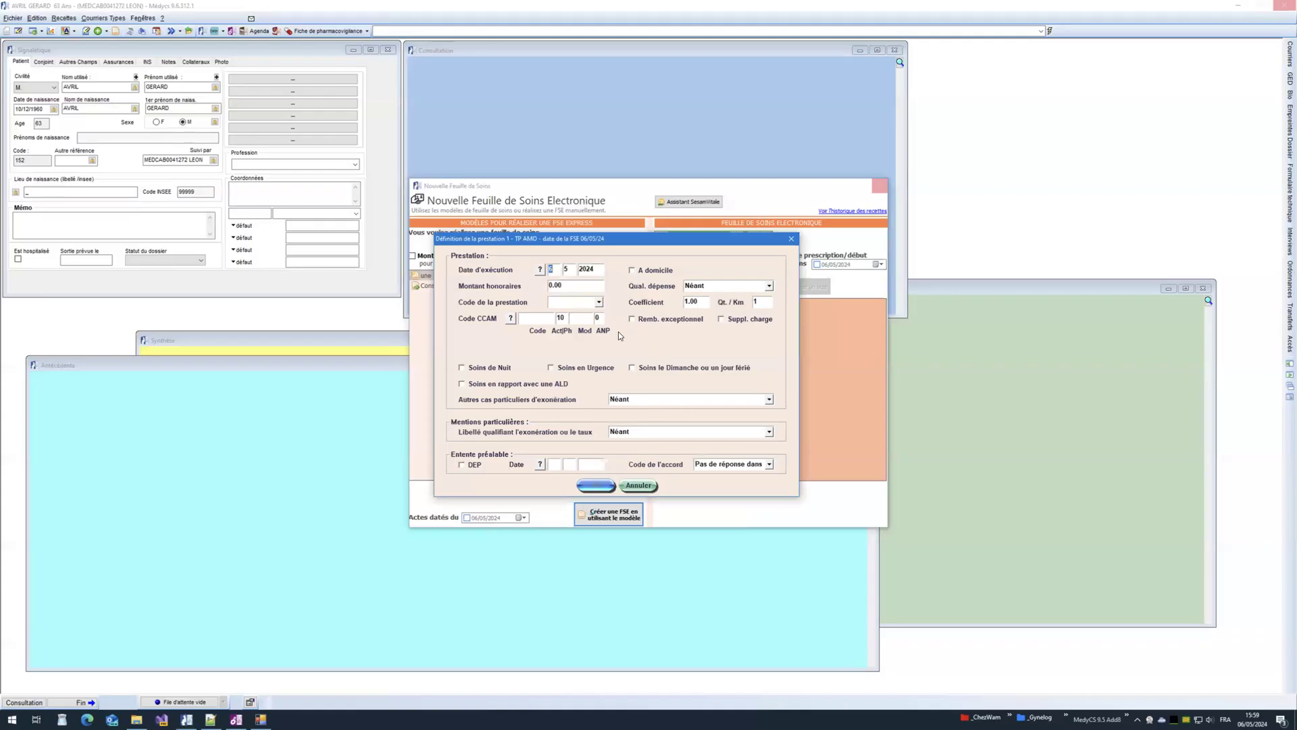
left_click(566, 301)
type("CS")
left_click(599, 303)
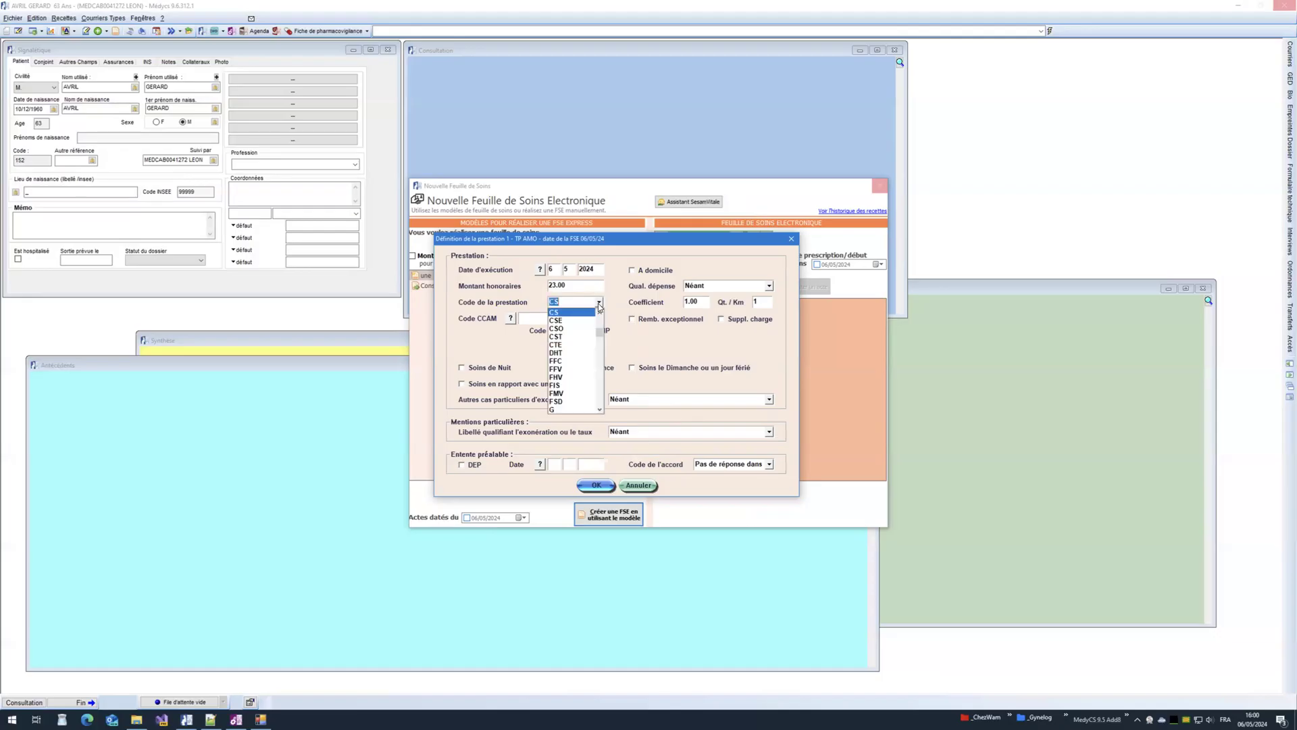
left_click(567, 312)
left_click(539, 285)
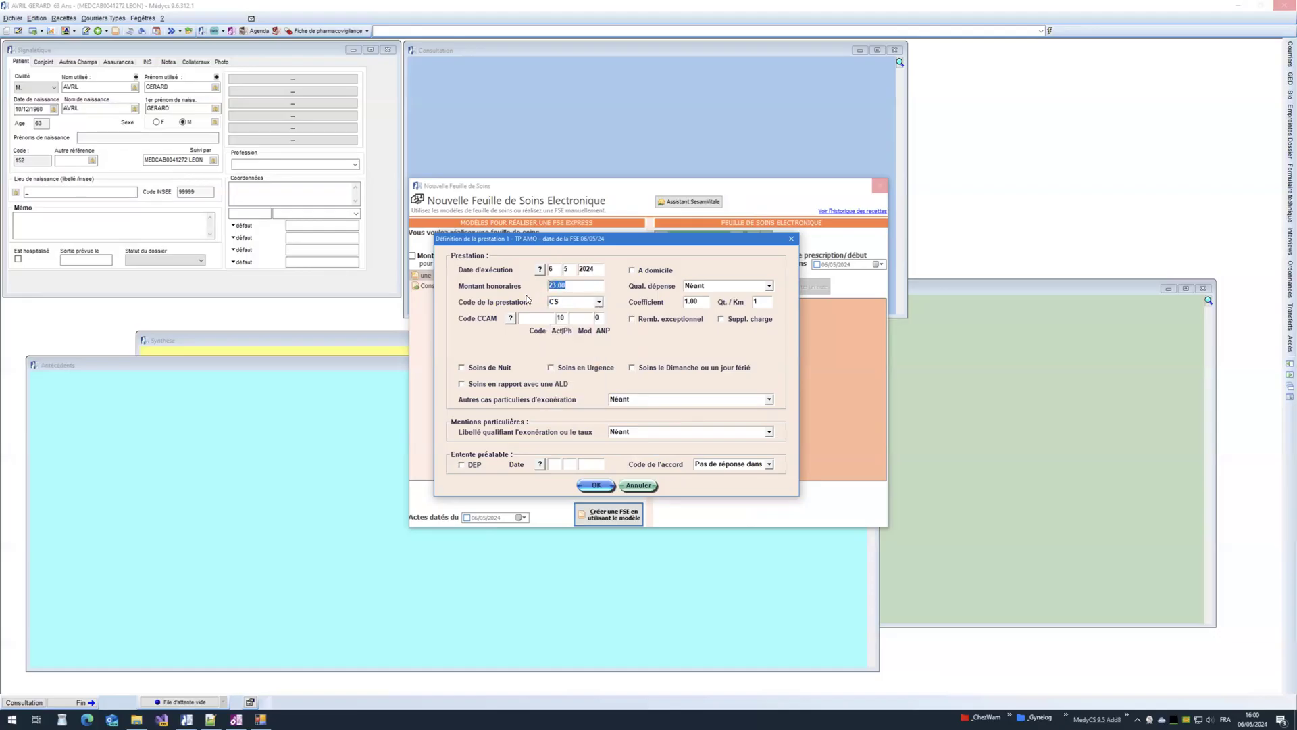
Step: Edit the fee amount (typing 45), add the CS act to the sheet, and save the invoice
left_click(579, 286)
left_click_drag(574, 288, 547, 288)
type("45")
double_click(550, 285)
left_click(595, 486)
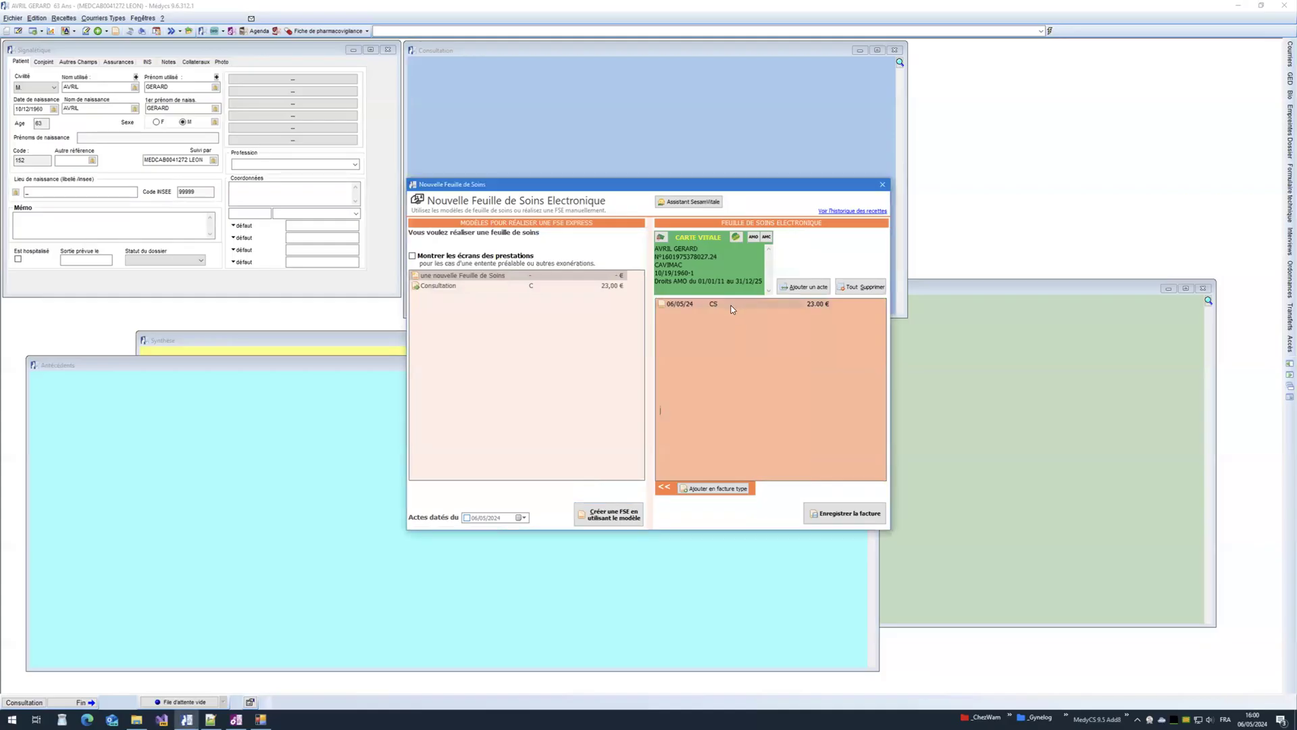
left_click(836, 515)
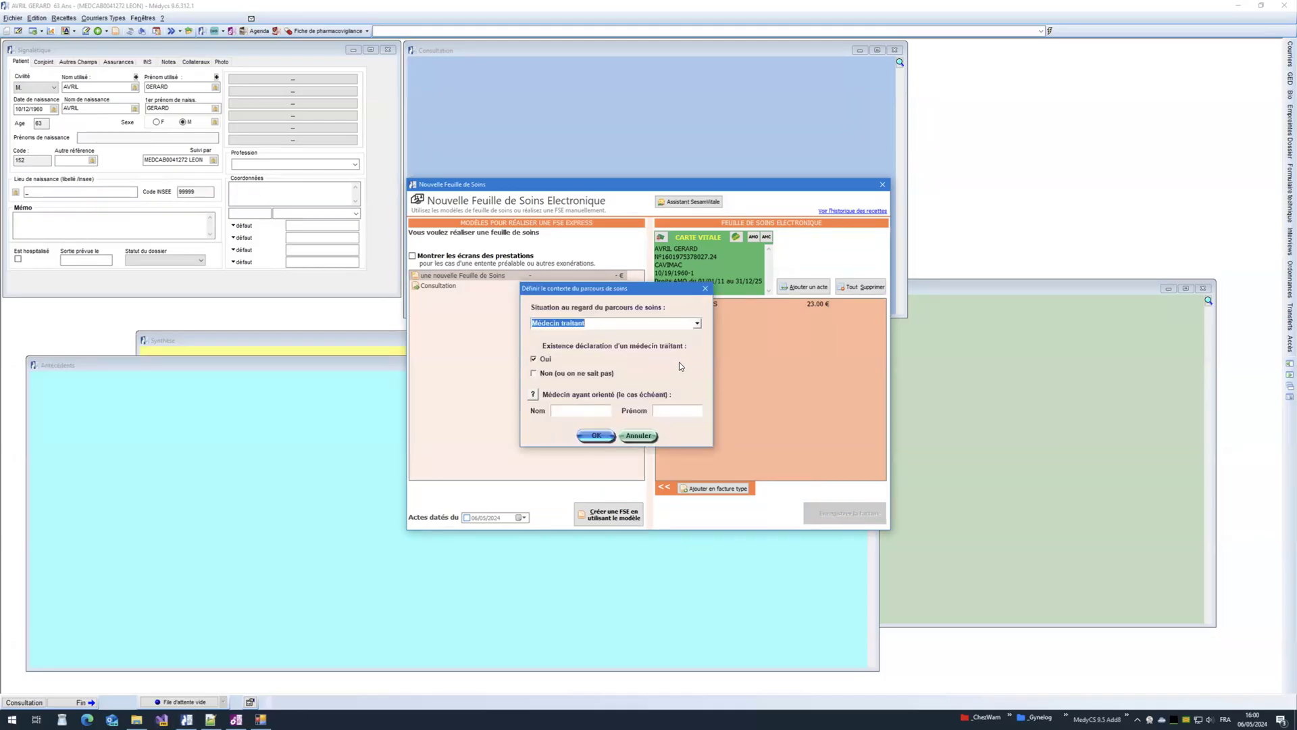
Step: Try saving with Accès direct spécifique and a declared médecin traitant, then dismiss the R38_1 pricing error
left_click(697, 324)
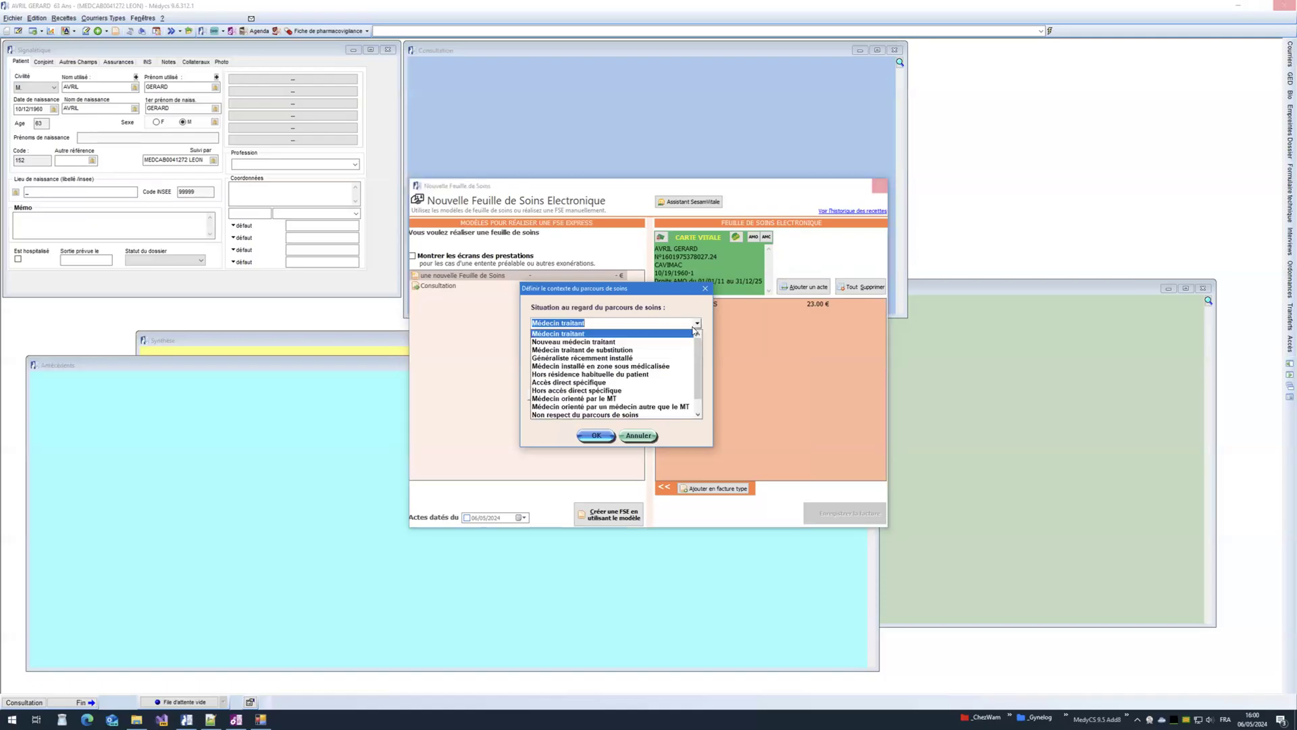
left_click(561, 383)
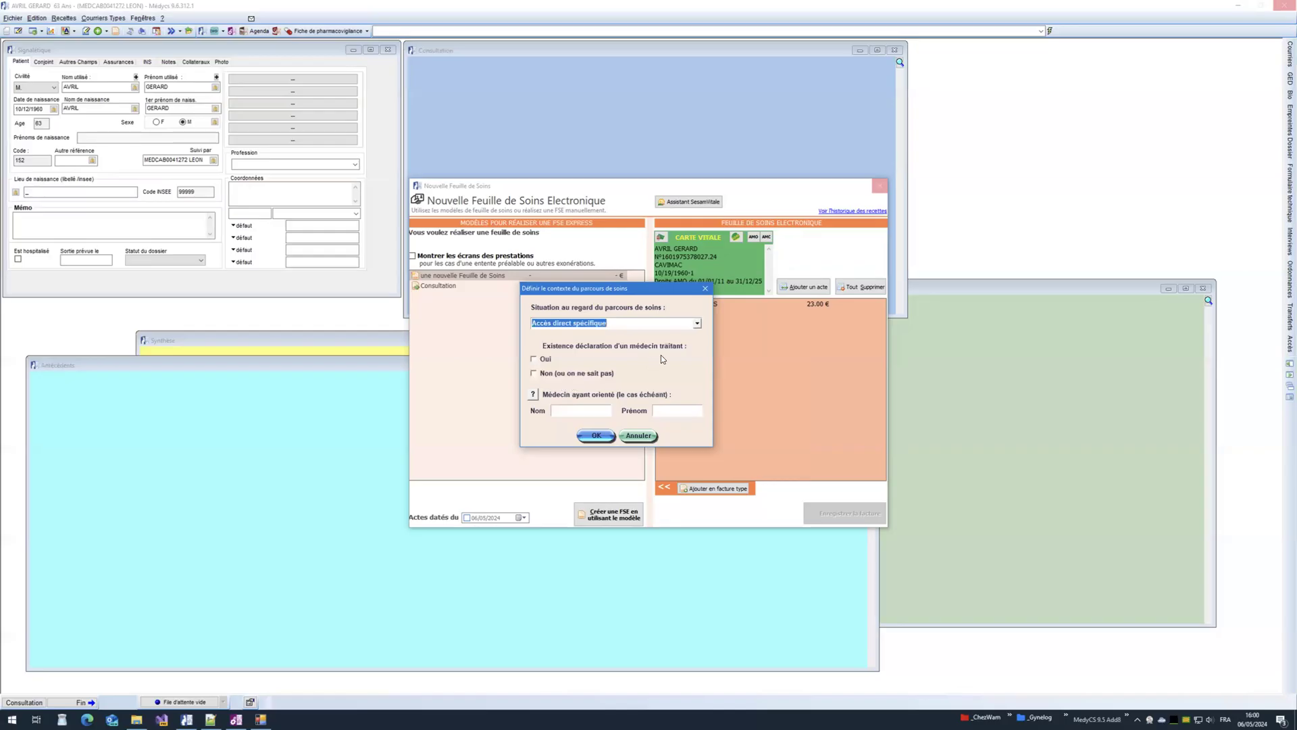
left_click(541, 362)
left_click(596, 435)
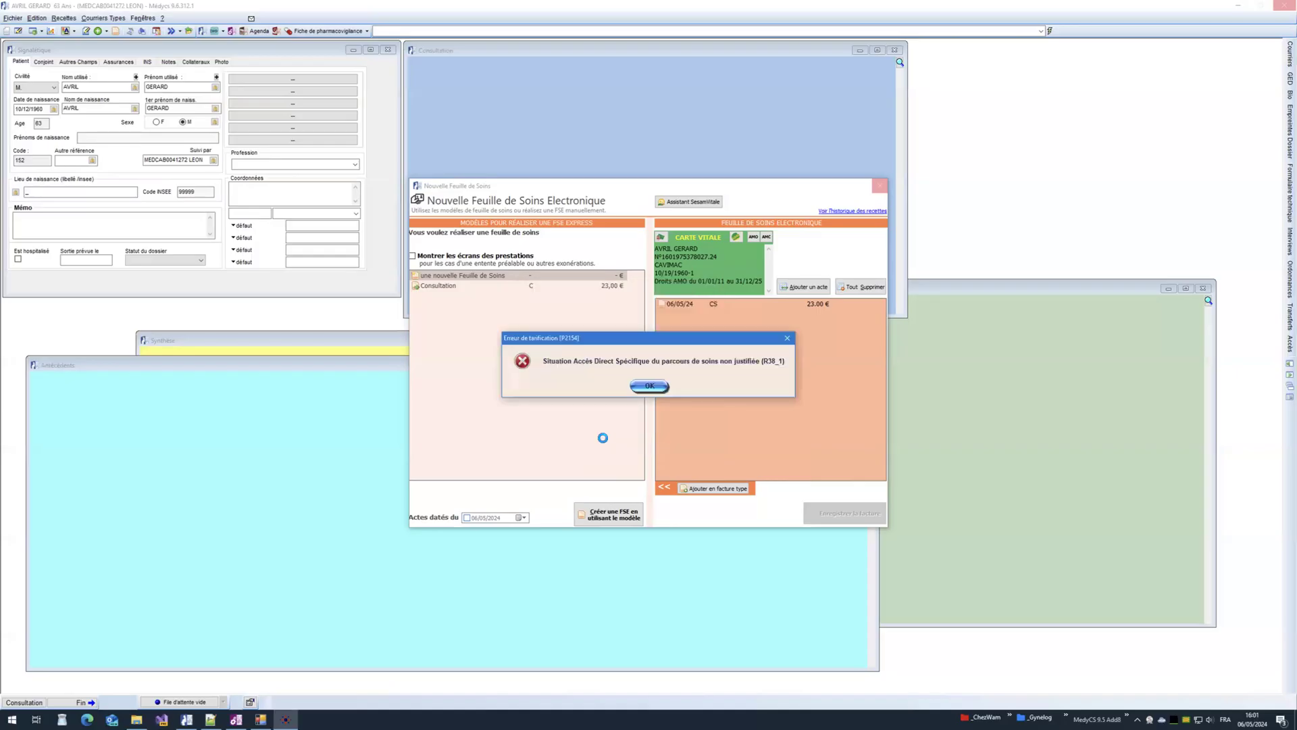
left_click(648, 387)
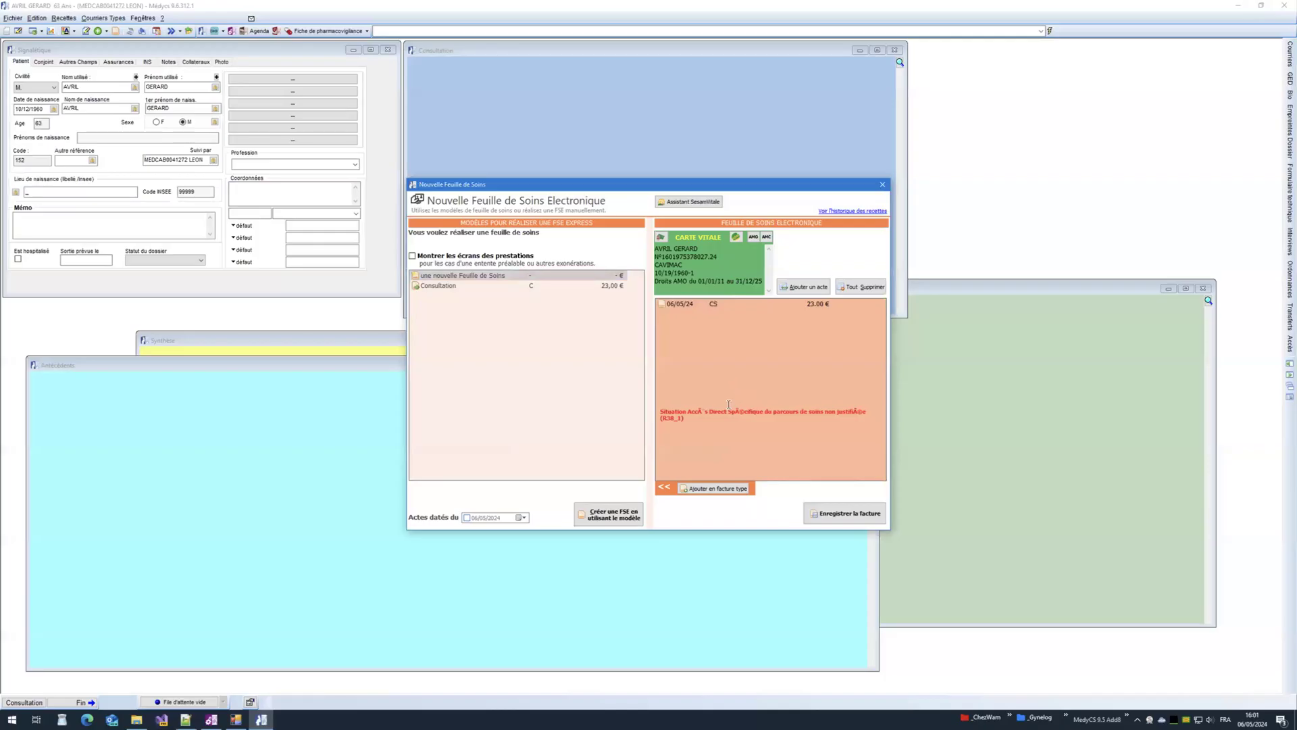
Step: Save the invoice again with Médecin traitant as the pathway, validating the 23 € FSE
left_click(728, 408)
left_click(645, 322)
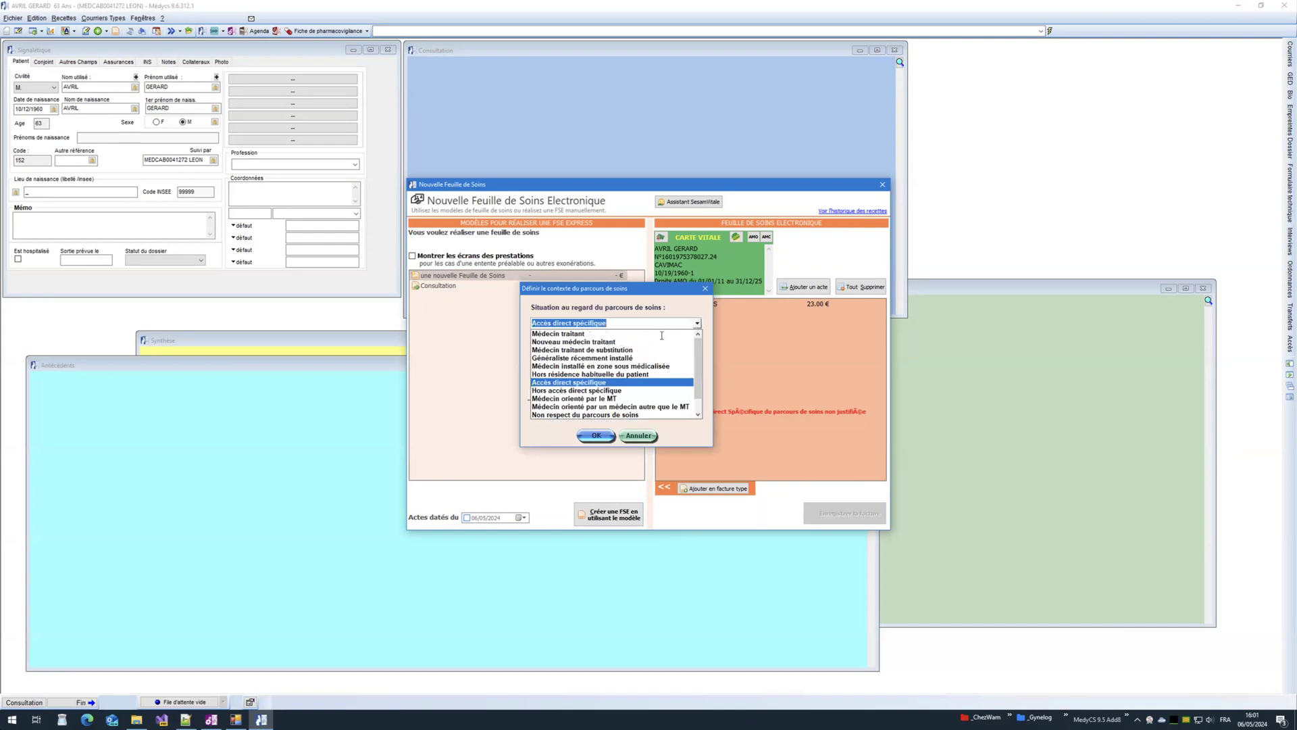
left_click(645, 333)
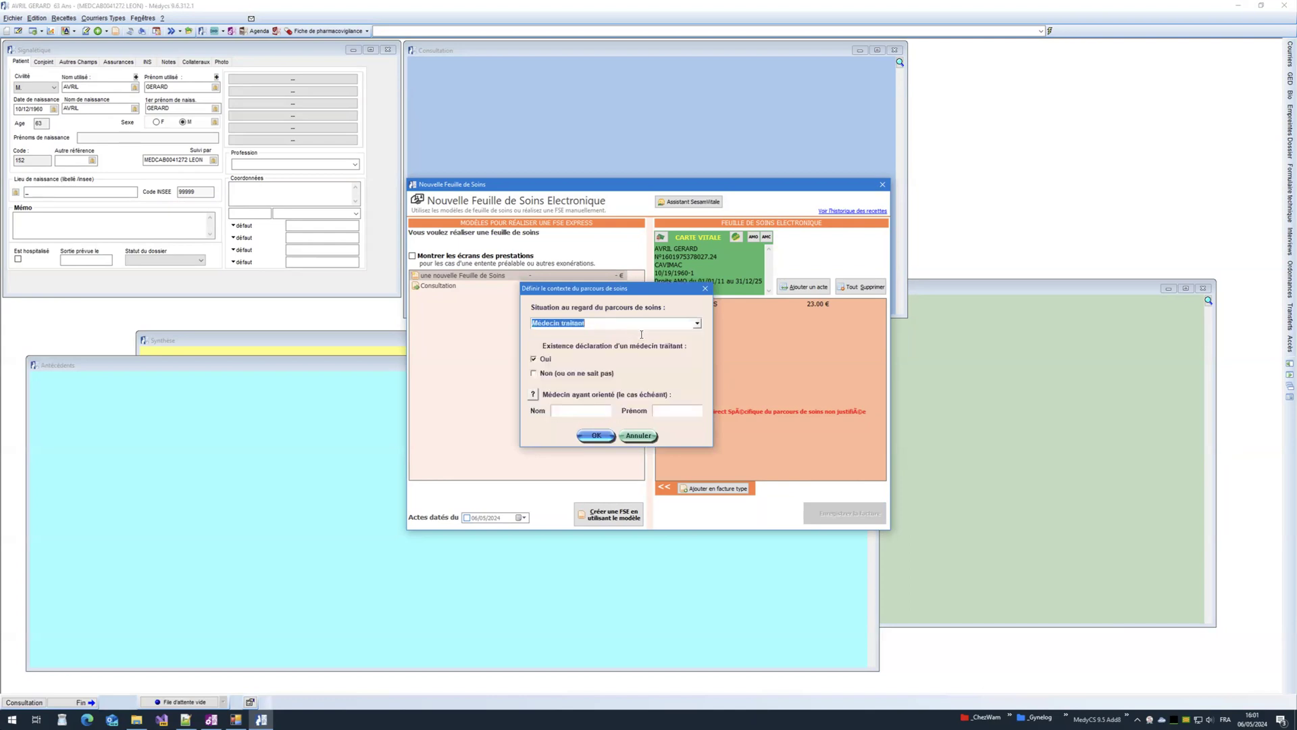
left_click(594, 437)
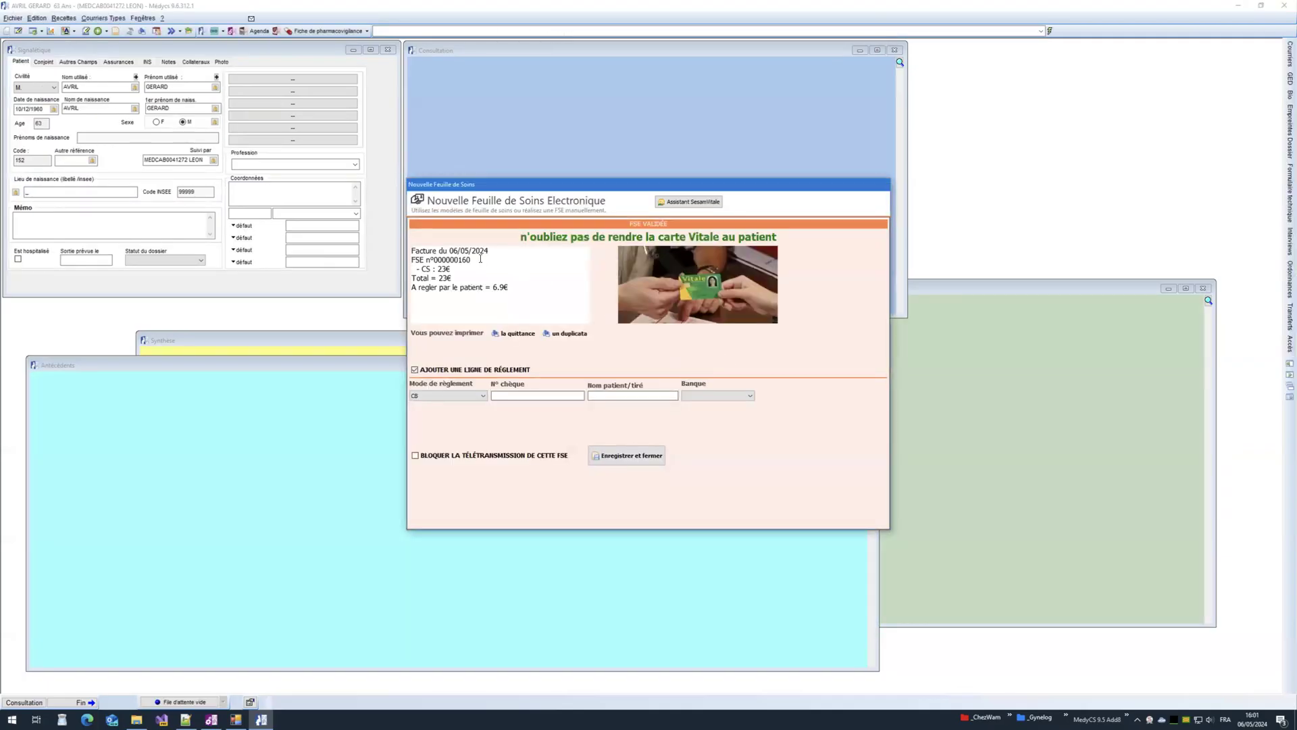
Step: Highlight the FSE number and the patient's 6.9 € share in the validated summary
left_click_drag(480, 259, 408, 276)
left_click(469, 268)
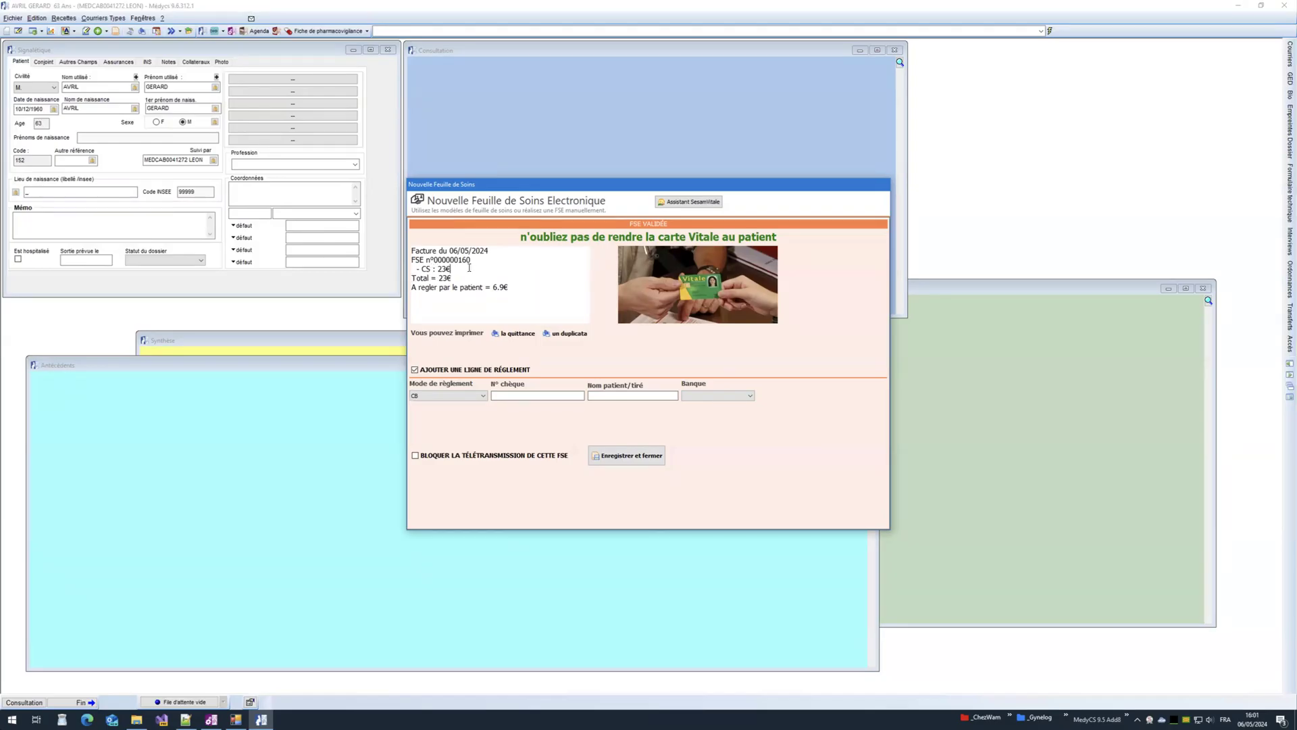
mouse_move(412, 287)
left_mouse_down()
mouse_move(516, 286)
mouse_move(410, 287)
left_mouse_up()
left_click(518, 286)
left_click(516, 286)
left_click_drag(516, 288, 410, 287)
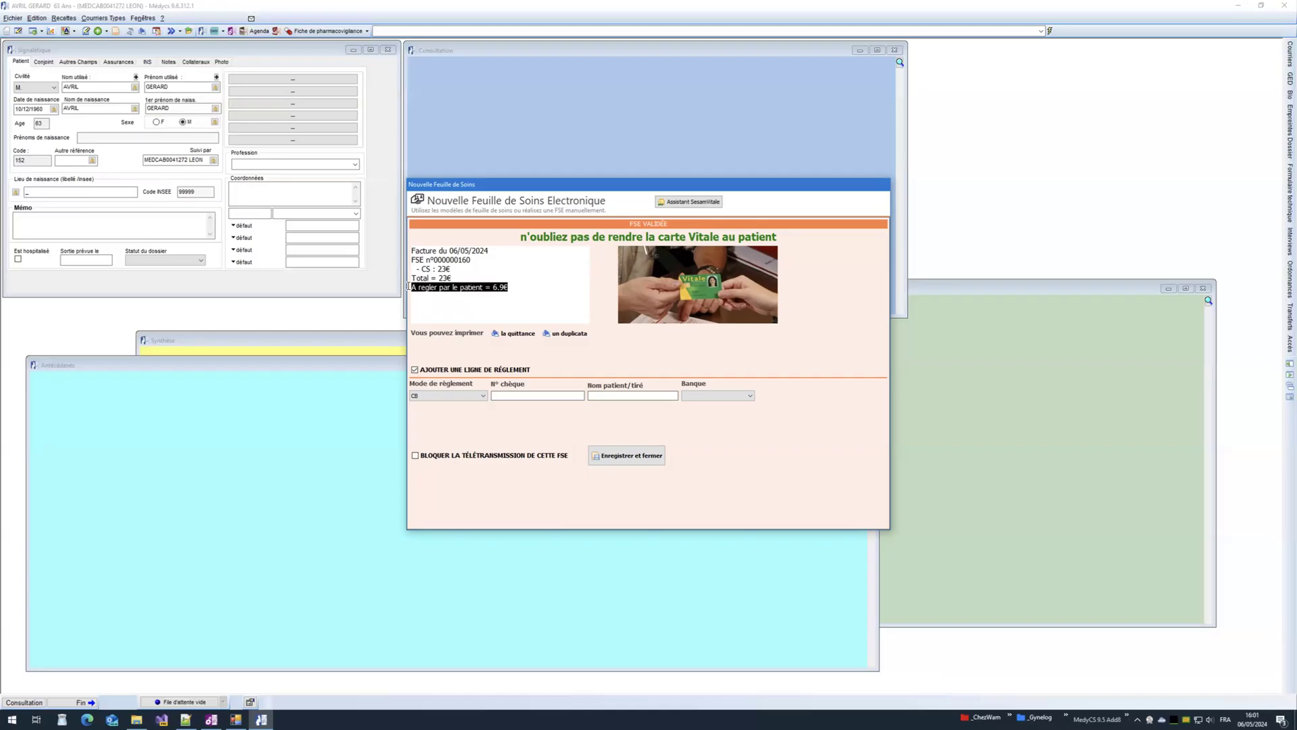
left_click(520, 288)
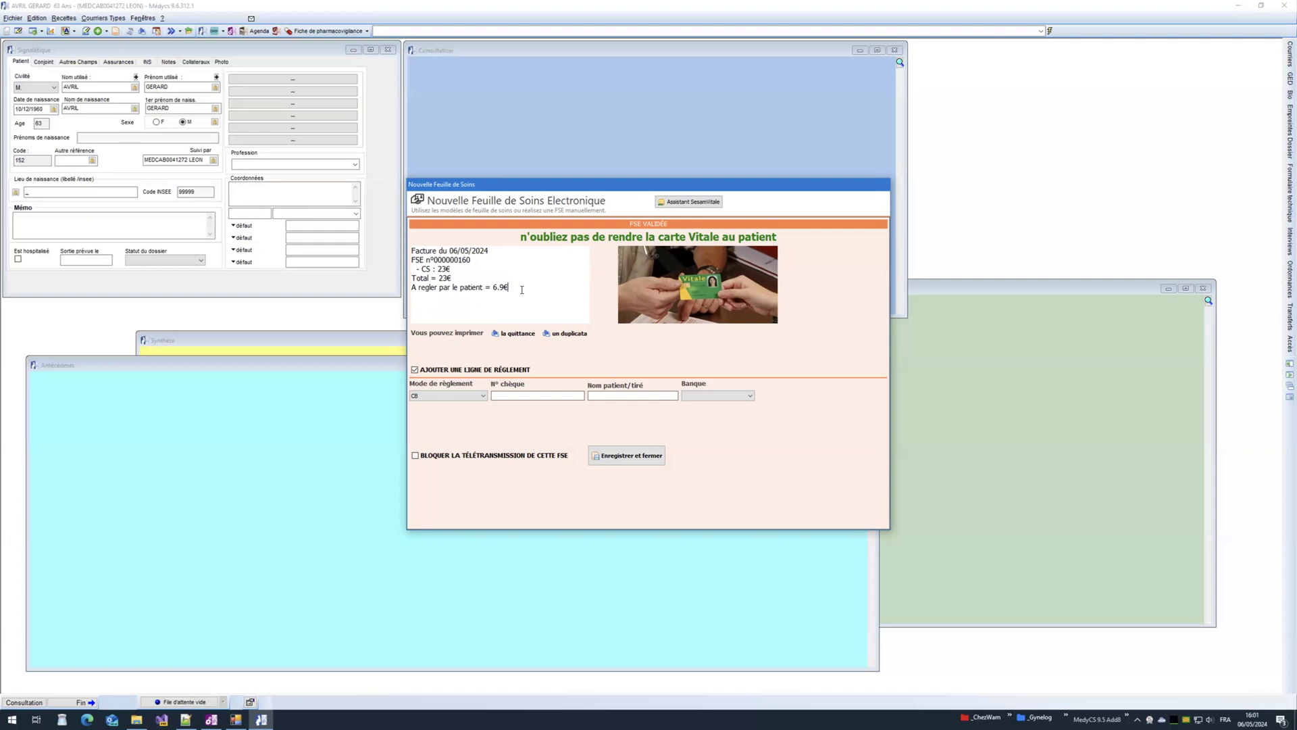
Step: Set the payment method to Chèques and block this FSE's teletransmission
left_click(481, 396)
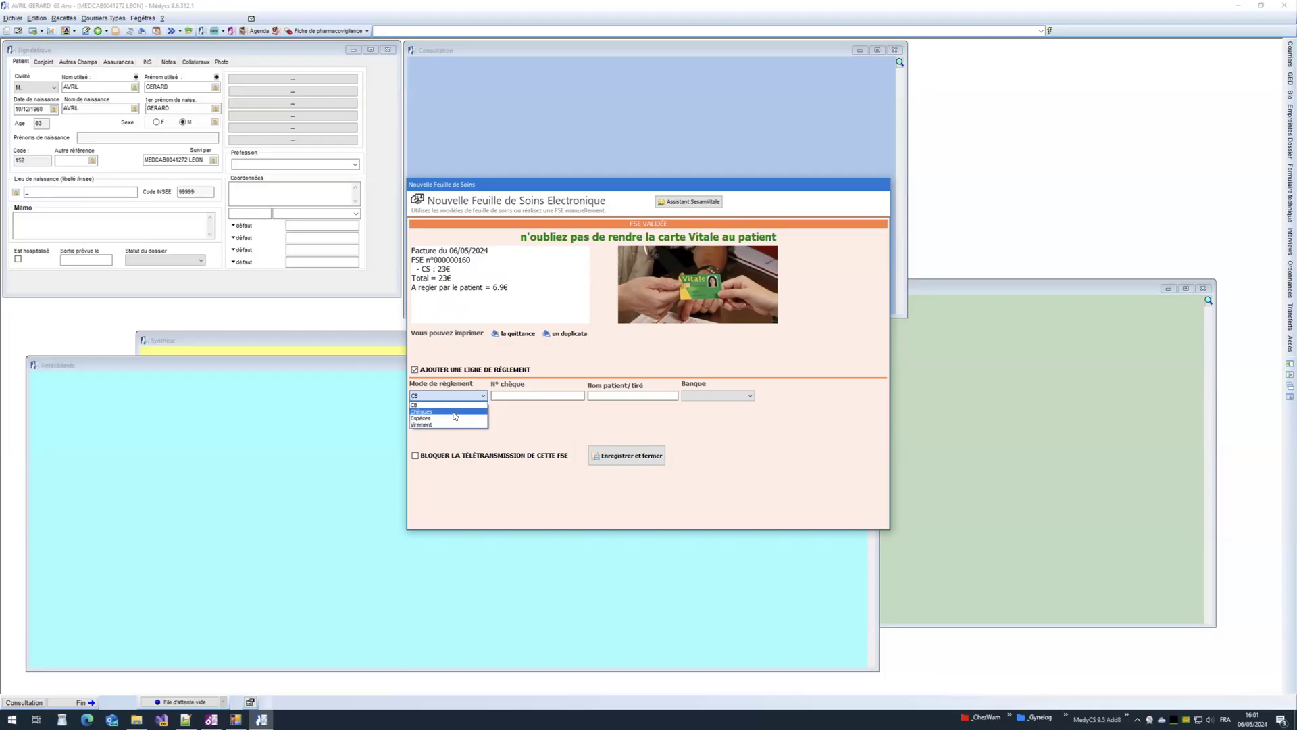
left_click(454, 412)
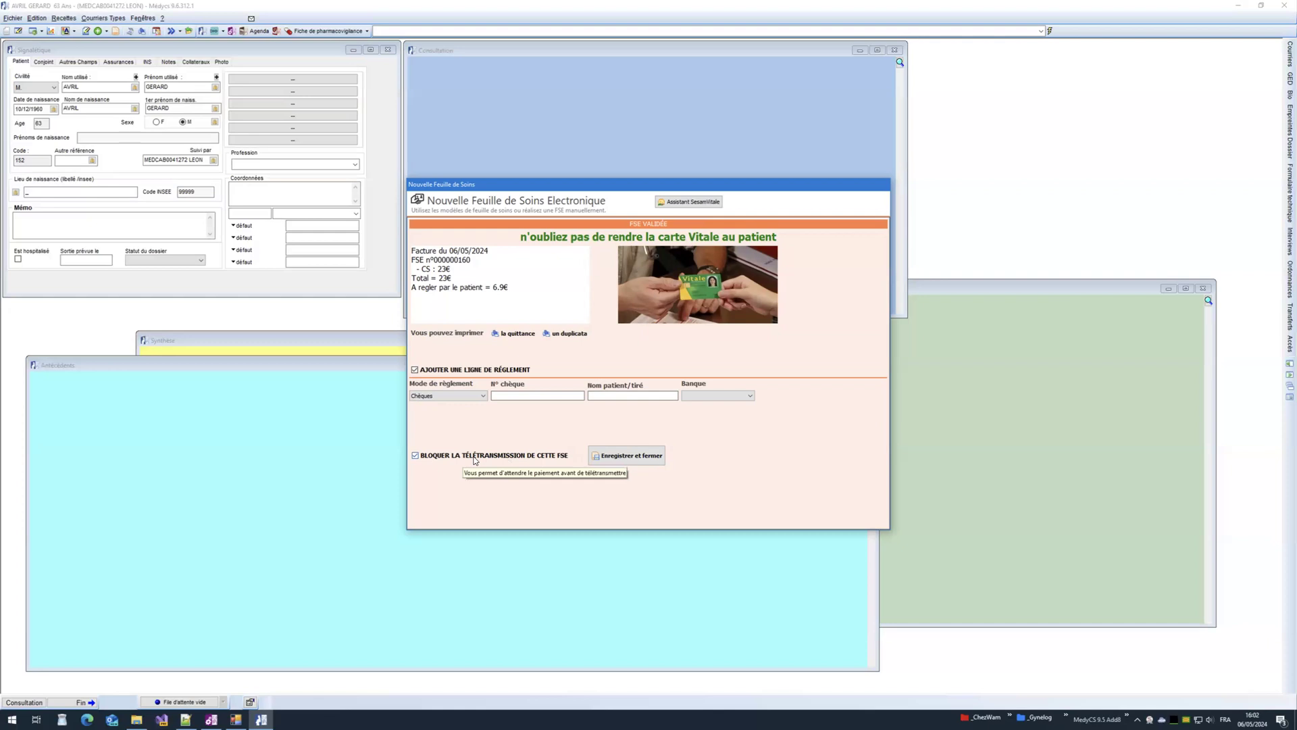
left_click(475, 459)
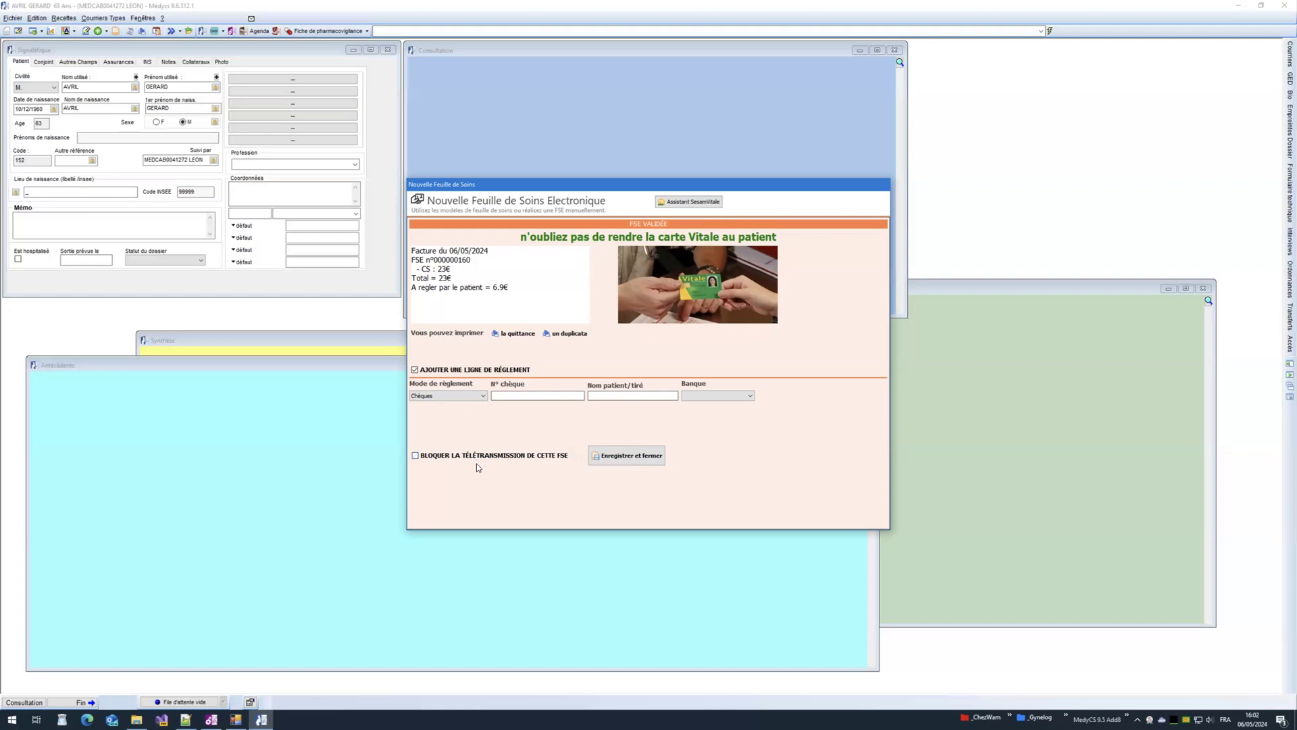
Step: Preview the receipt (quittance) for the validated 23 € care sheet several times
left_click(516, 334)
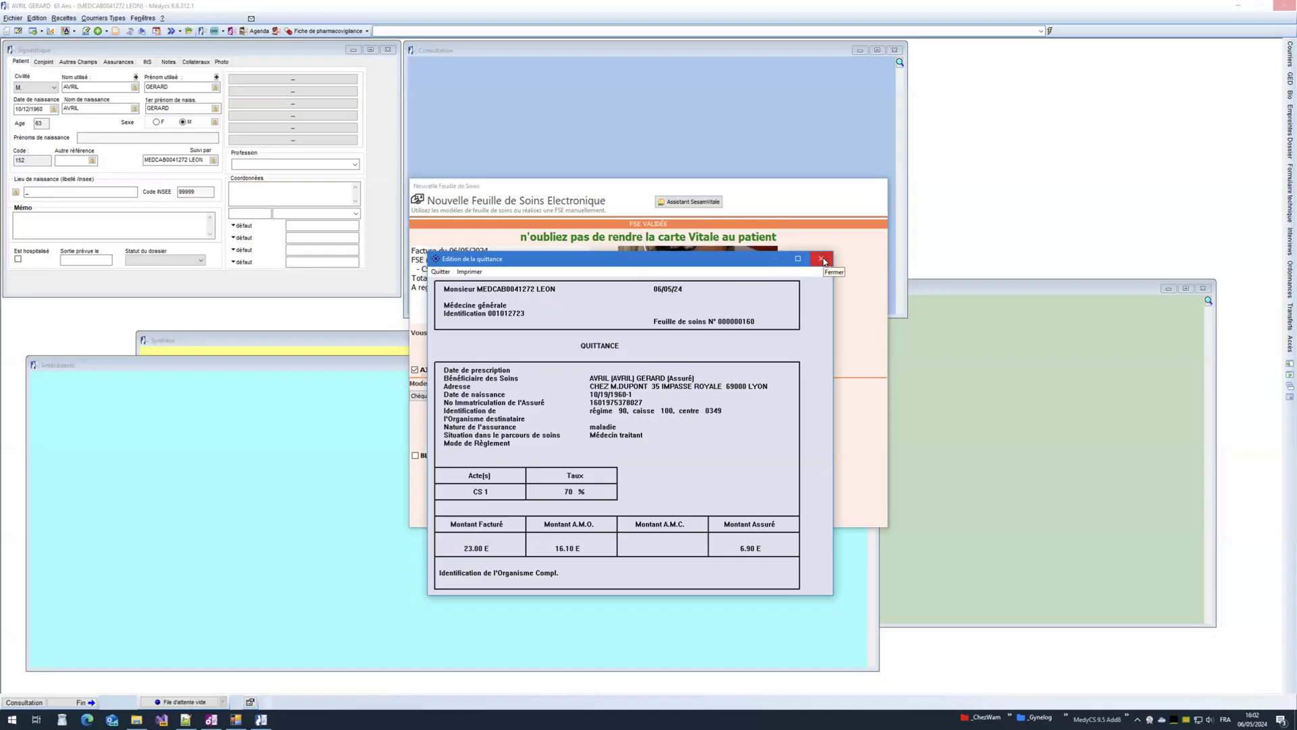
left_click(821, 260)
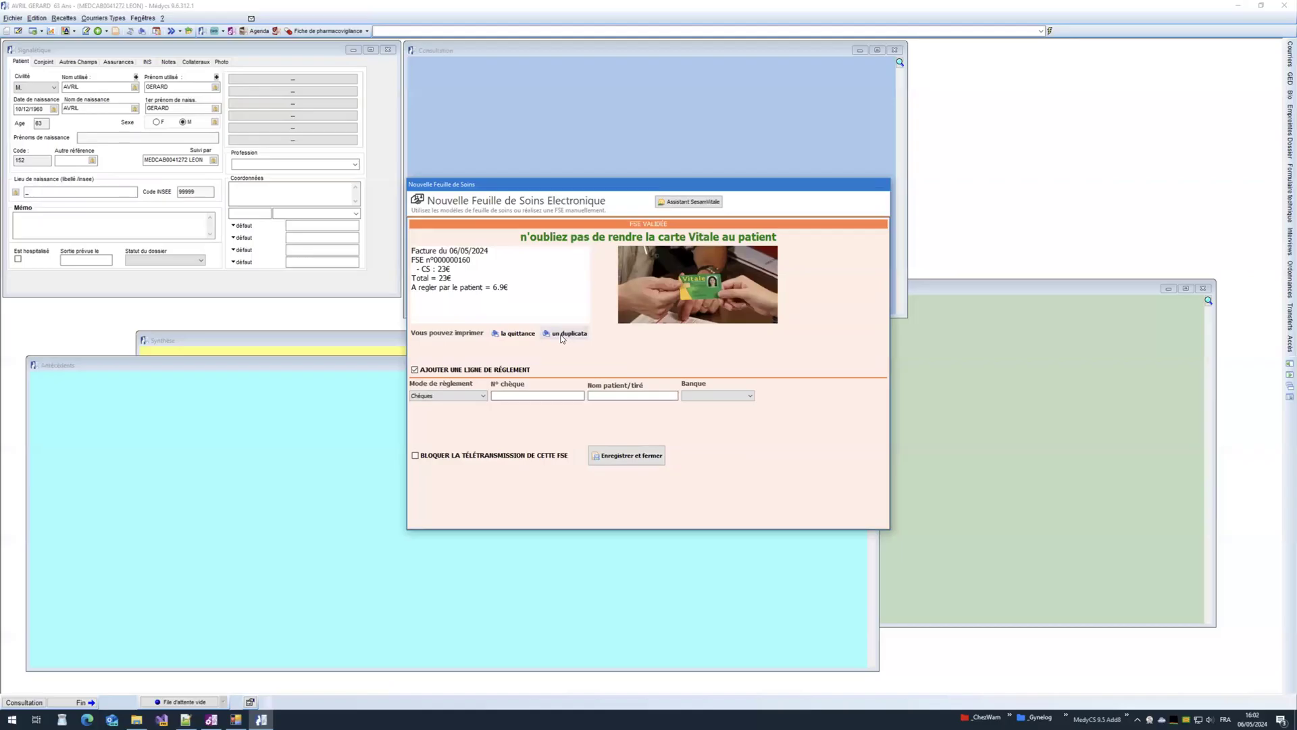
left_click(505, 335)
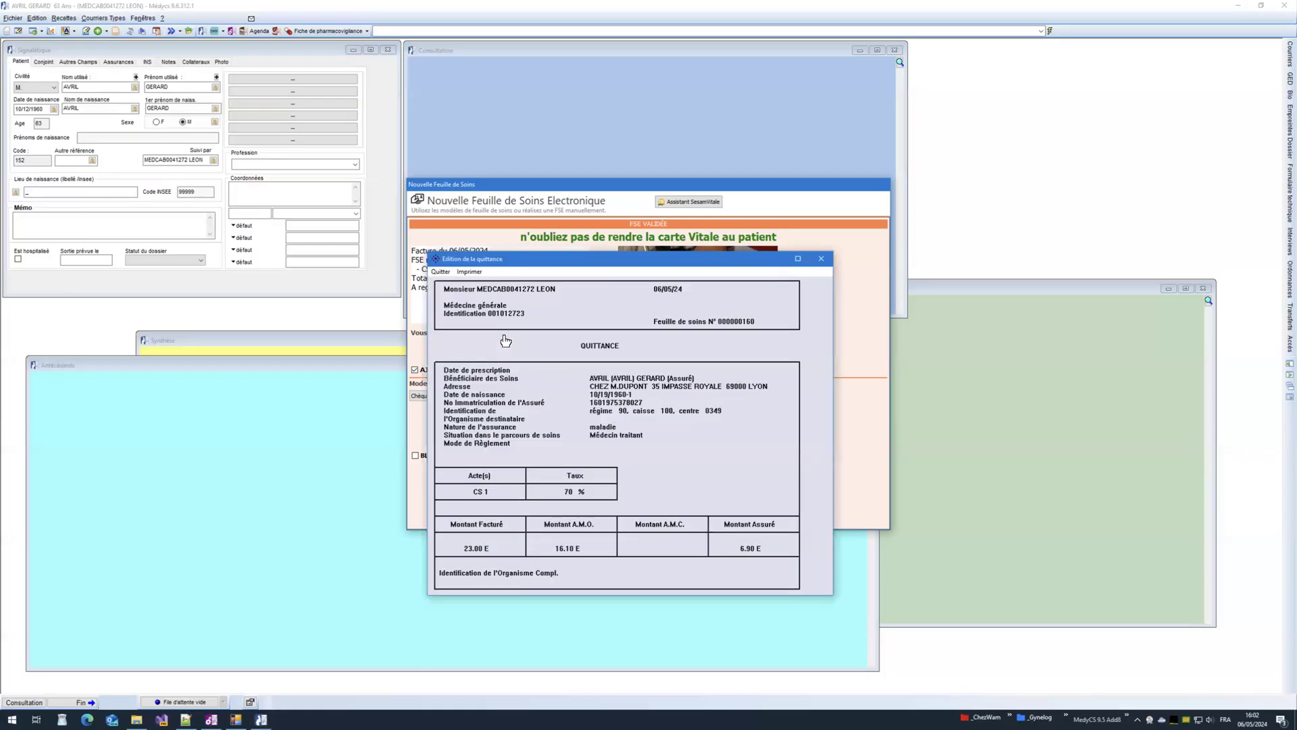
left_click(821, 259)
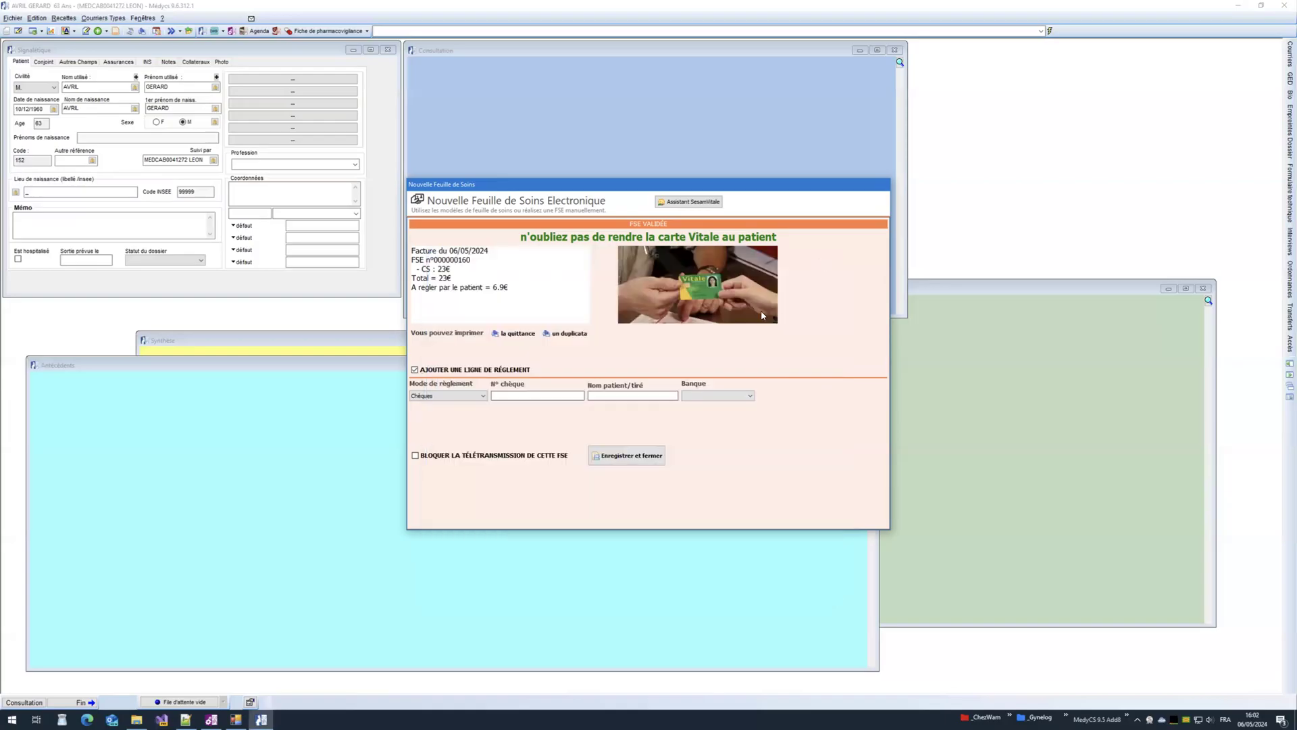
left_click(508, 335)
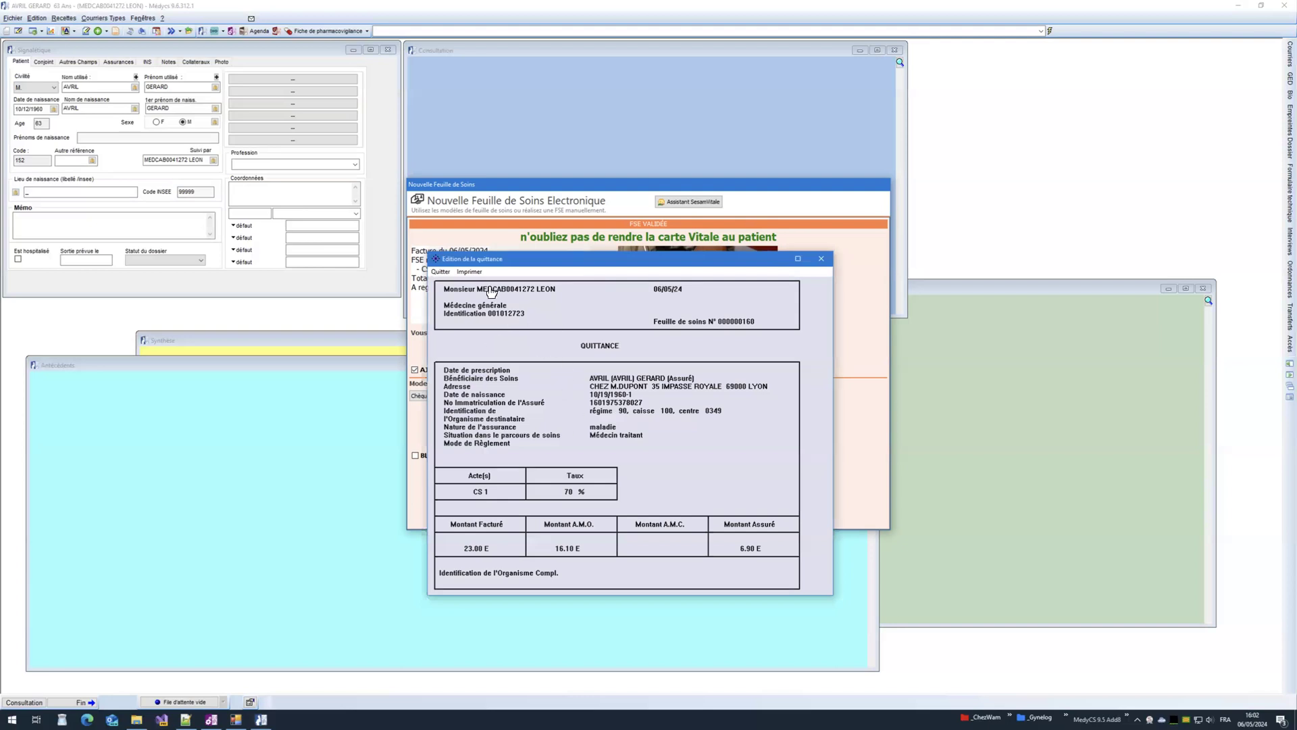
left_click(467, 272)
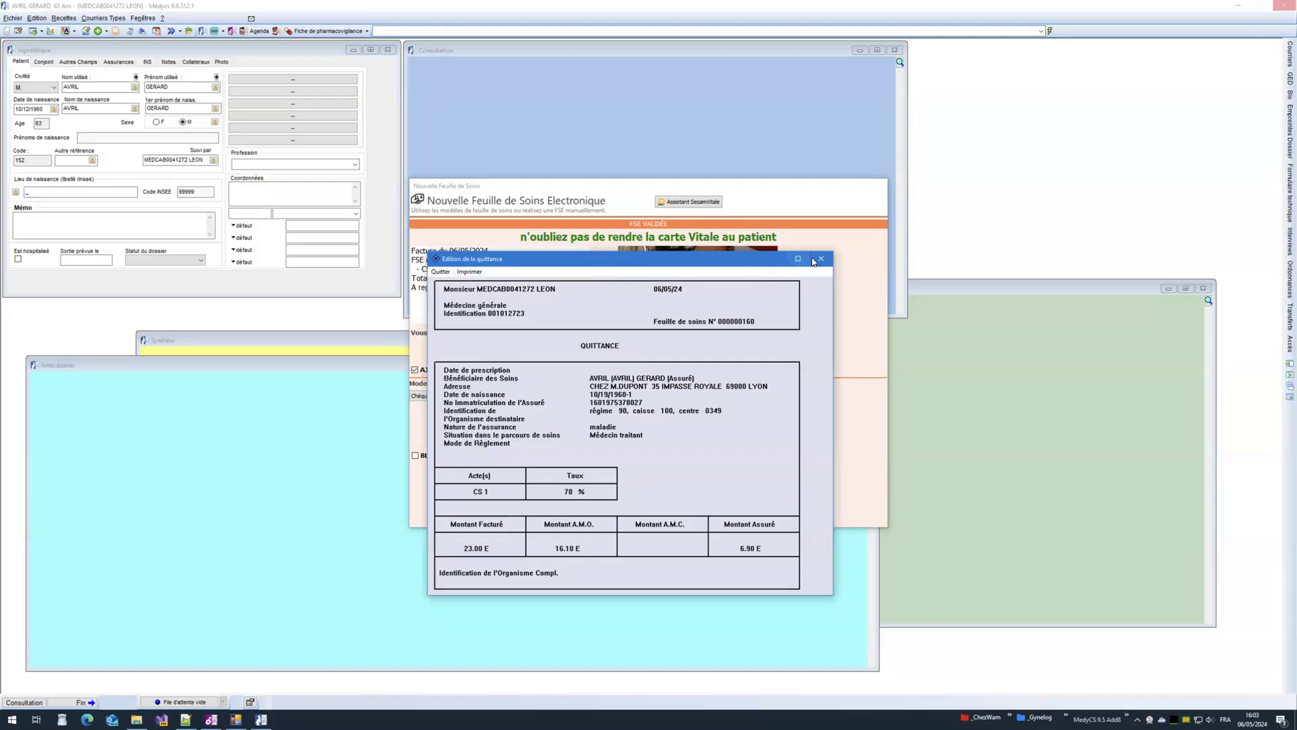
left_click(821, 258)
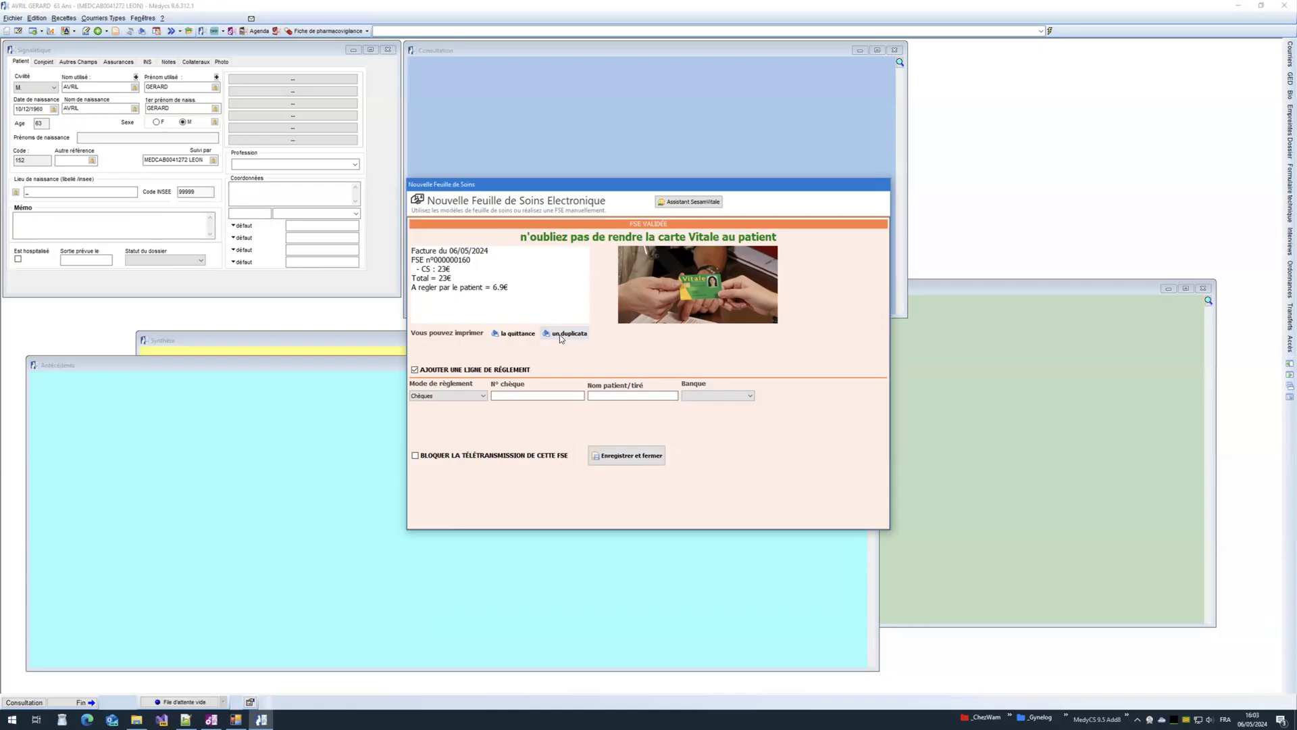
Step: Cancel the duplicate print, save and close the FSE, and start a new care sheet
left_click(559, 334)
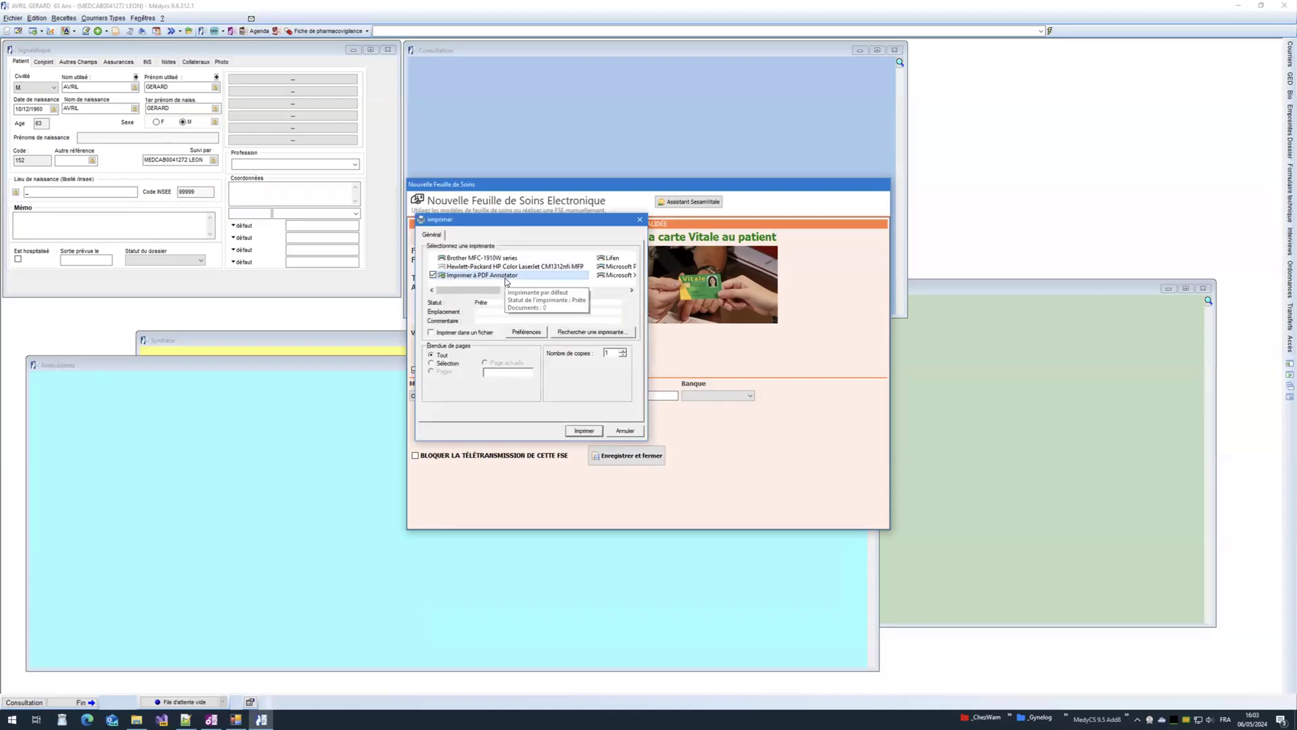
left_click(623, 431)
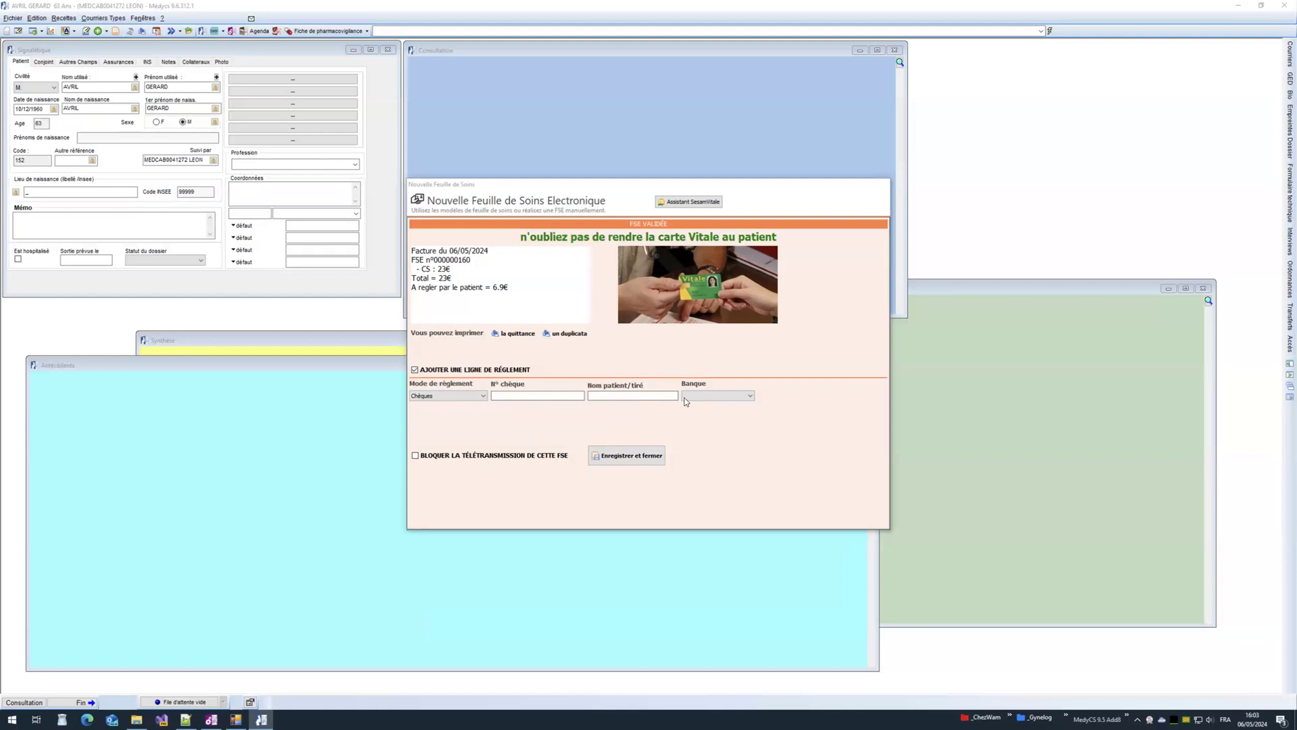
left_click(627, 456)
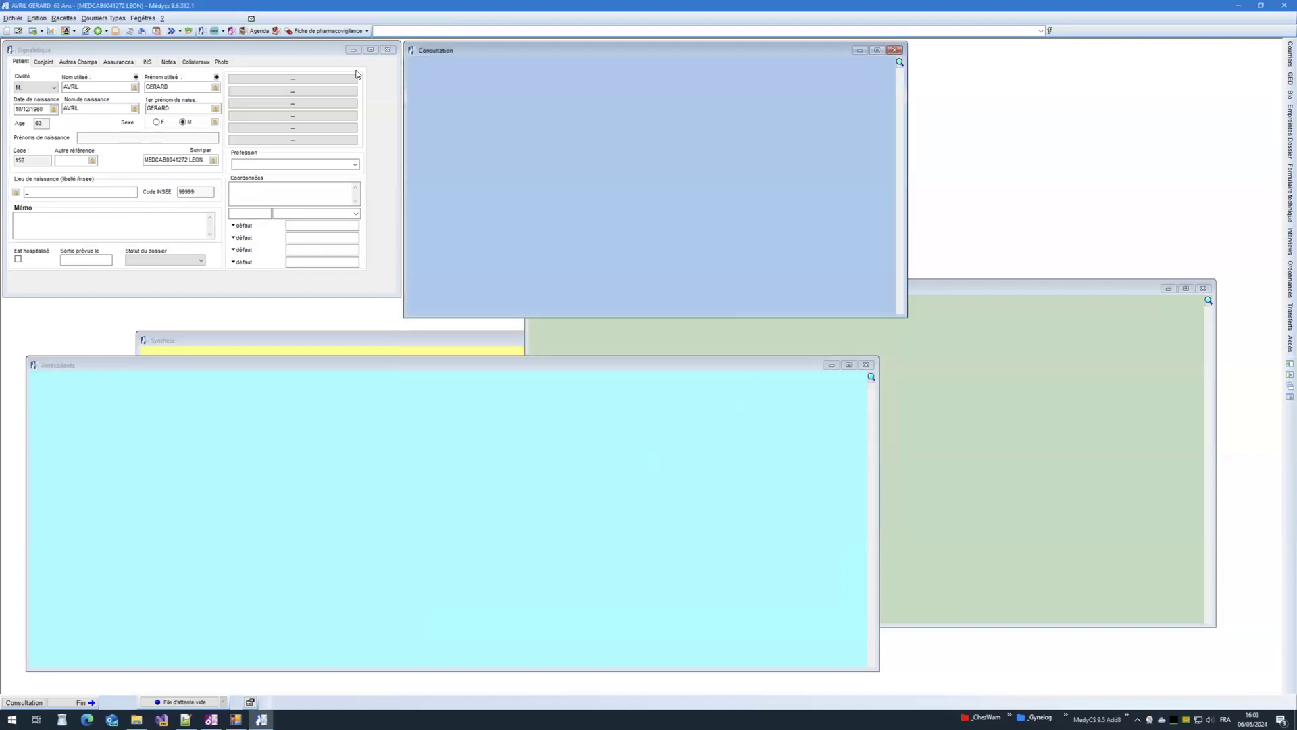
left_click(116, 31)
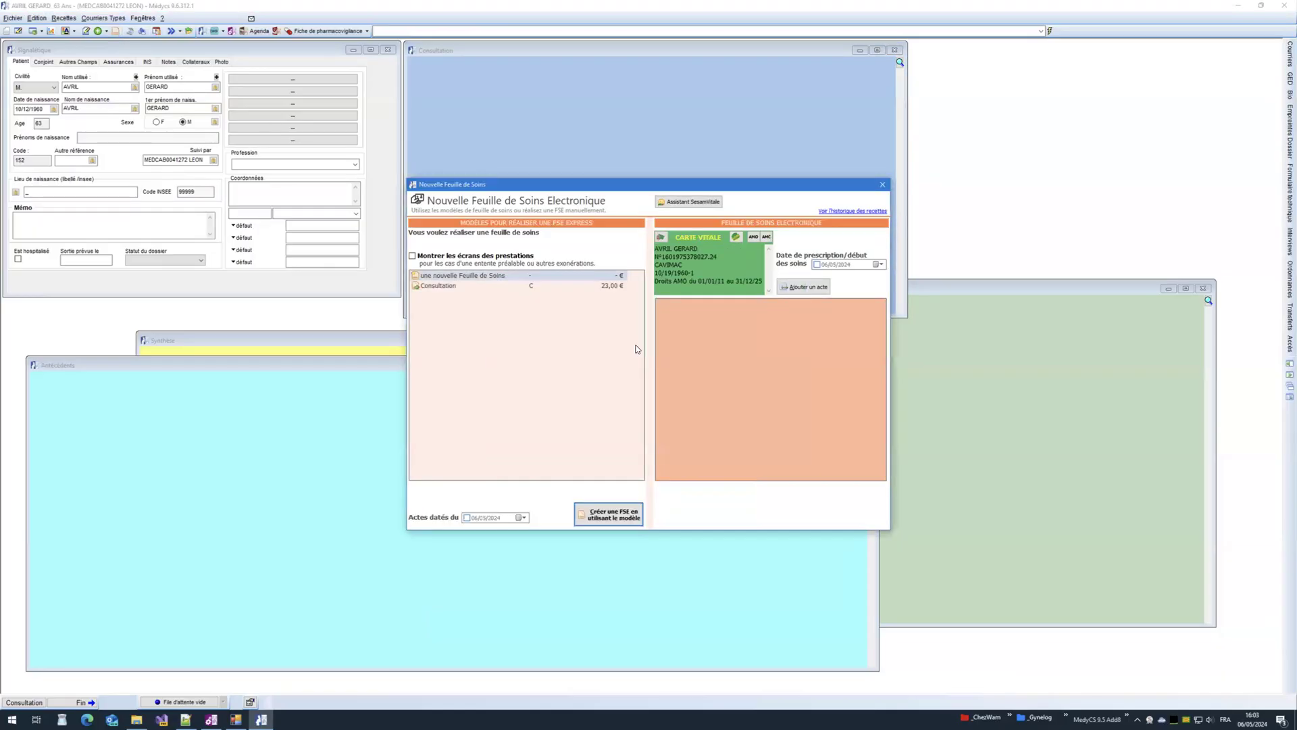
Step: Add a CS act at 23.00 € to the new non-accident care sheet
left_click(797, 288)
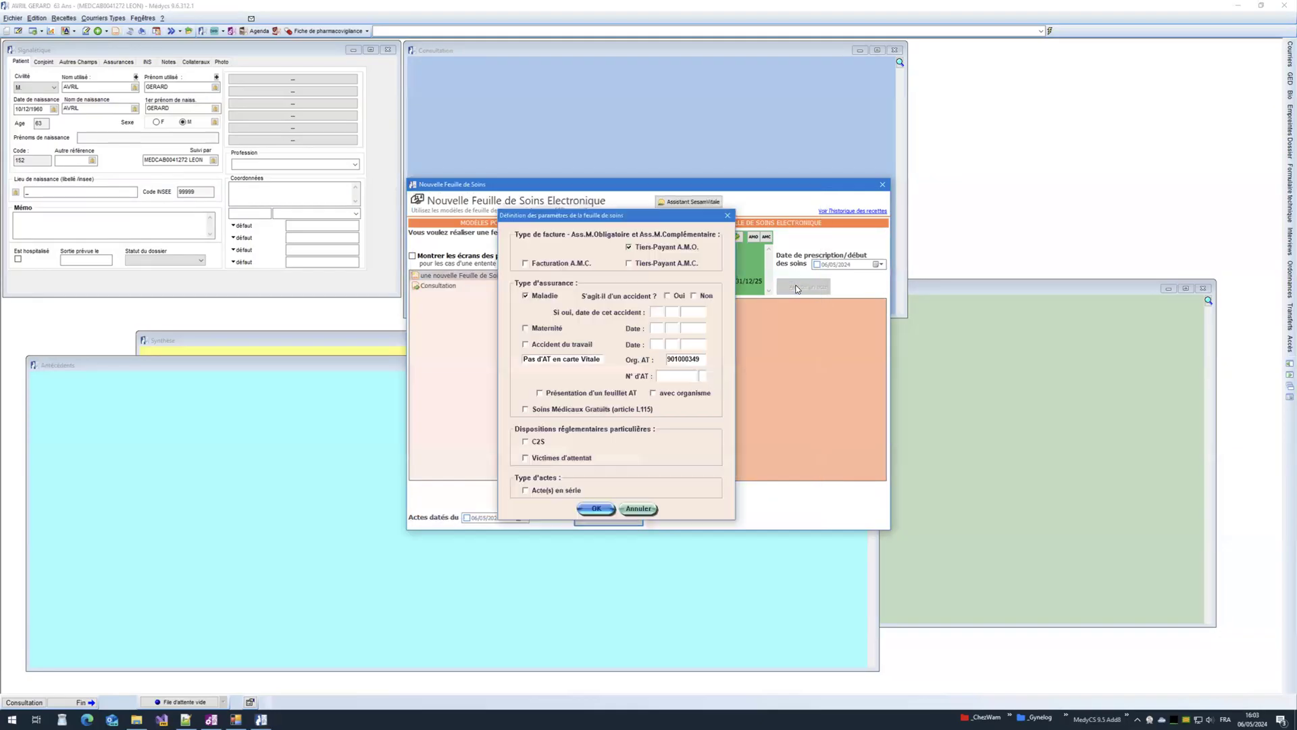
left_click(705, 298)
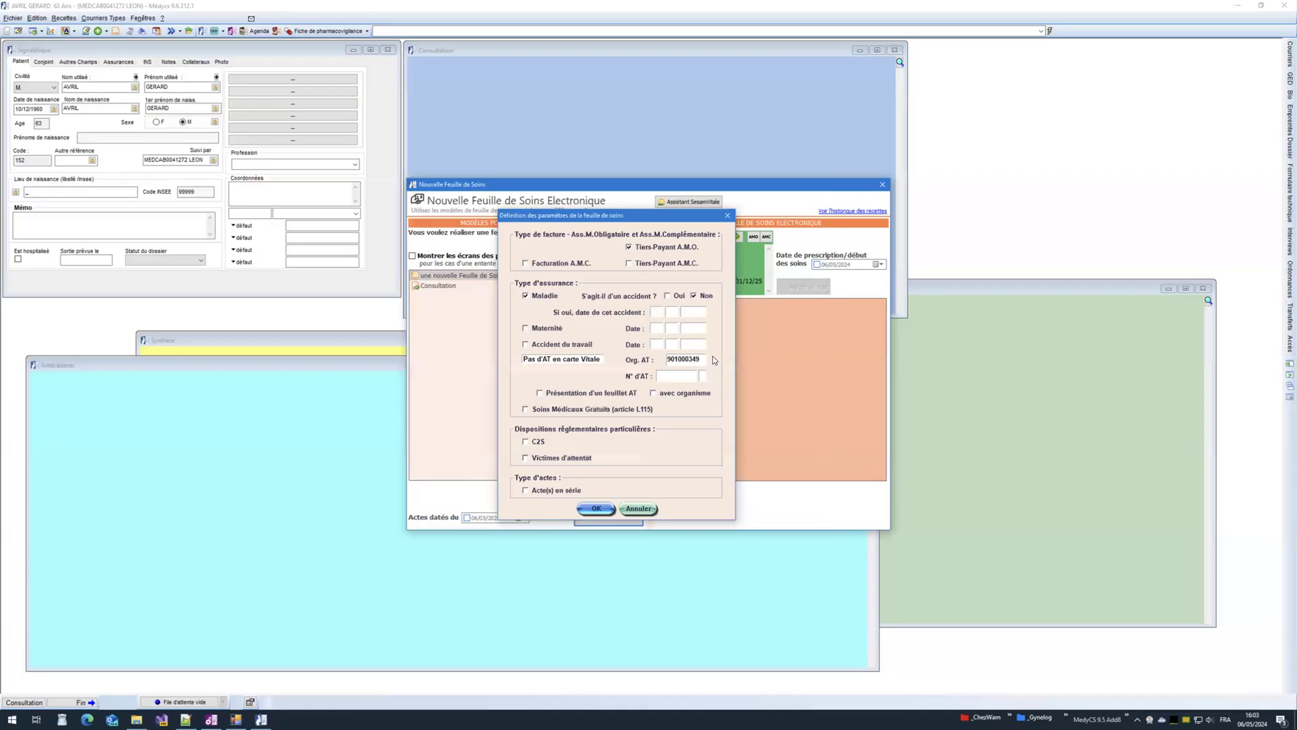
left_click(587, 509)
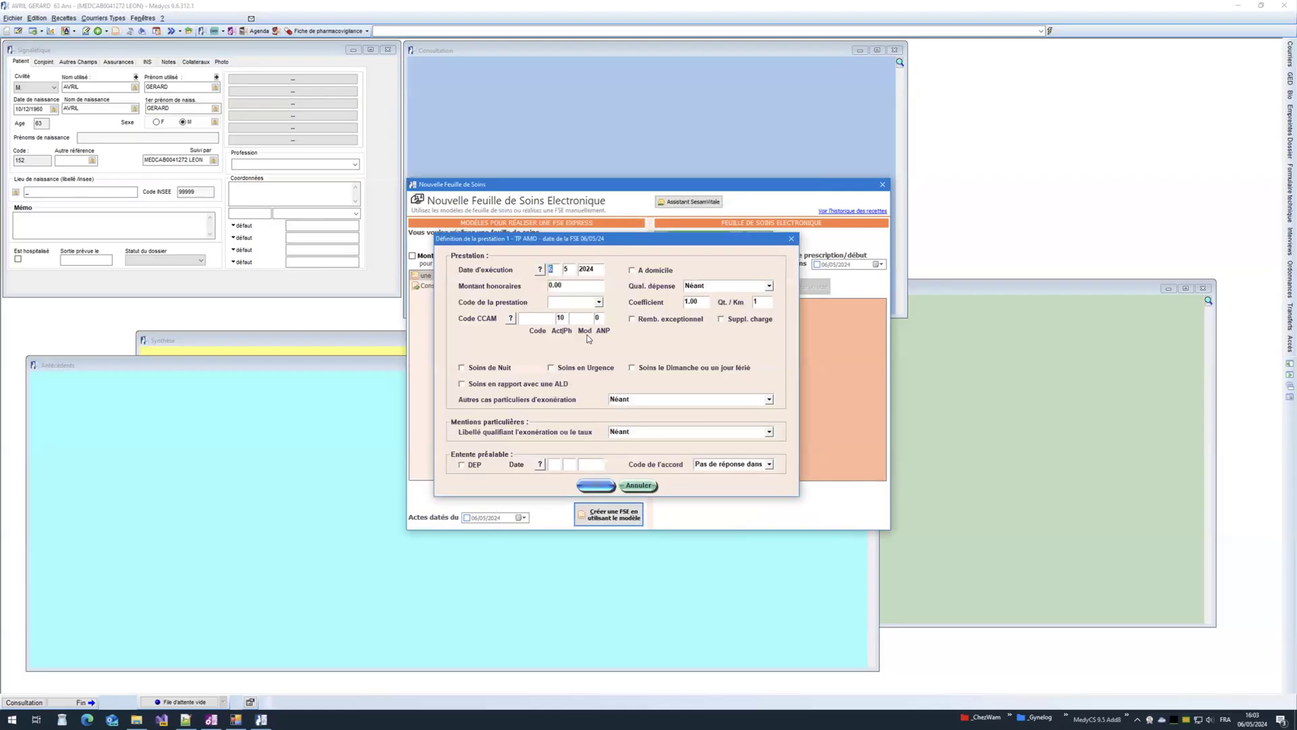
left_click(598, 304)
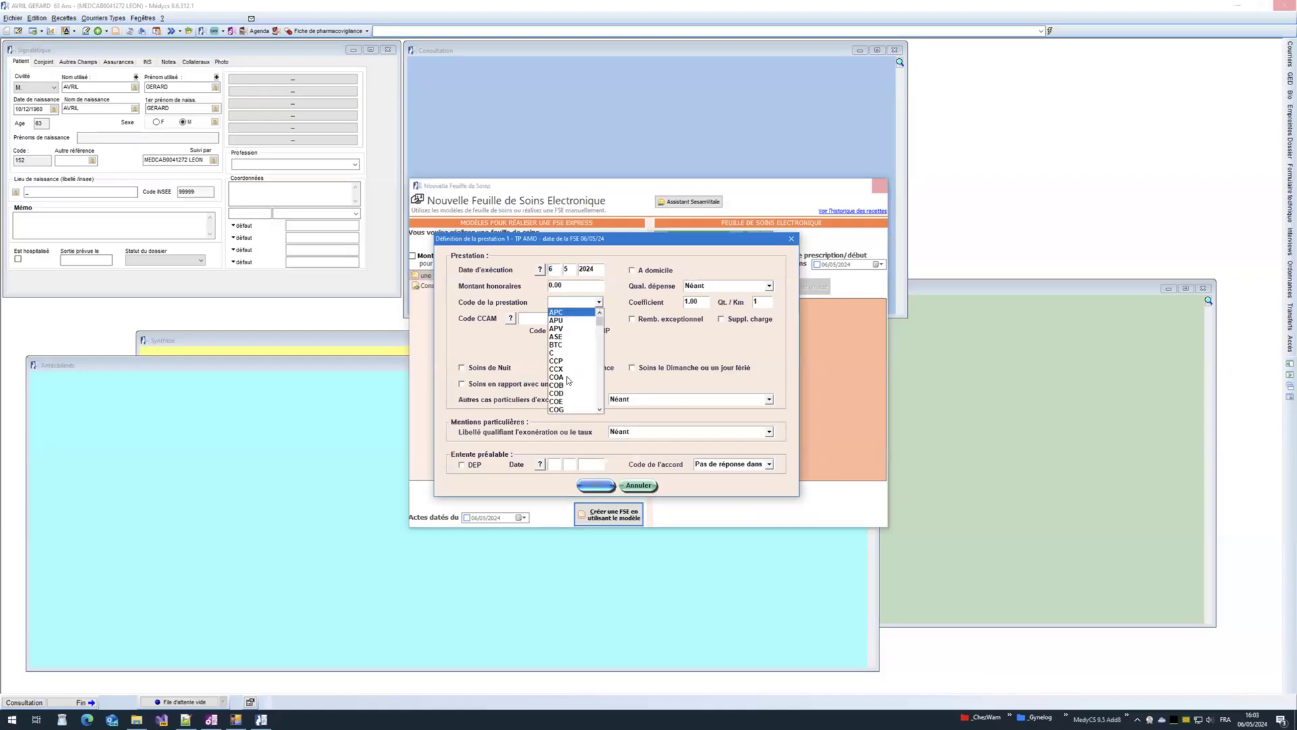
type("CS")
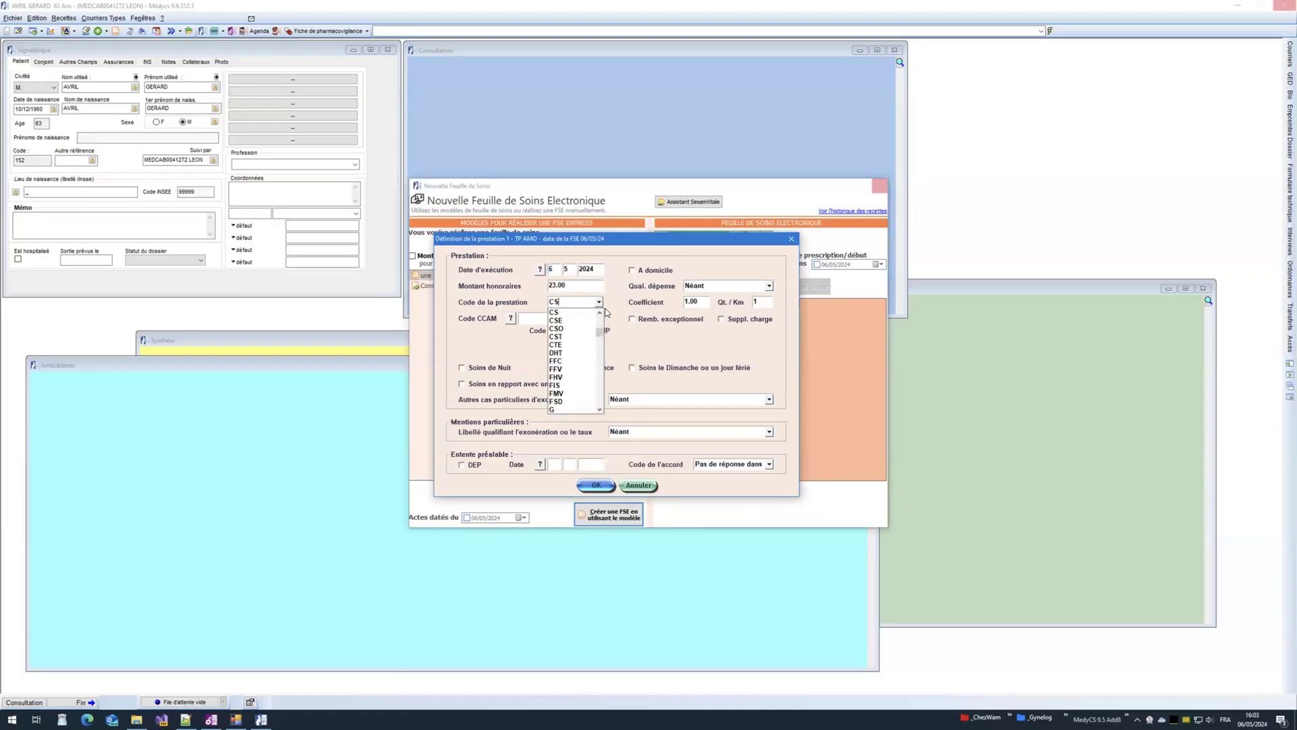
left_click(622, 327)
left_click(596, 485)
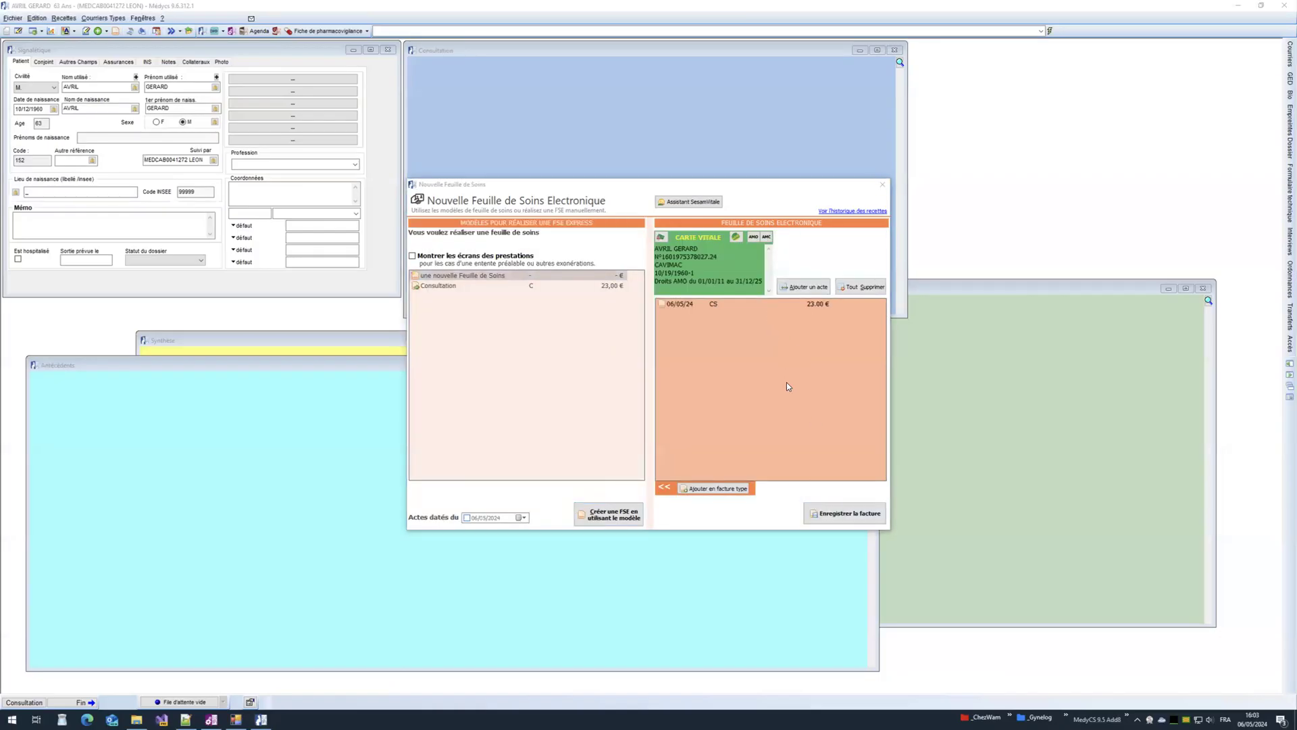
Step: Add MPC at 3.50 € and MCS at 5.00 €, then save the acts as a template
left_click(802, 288)
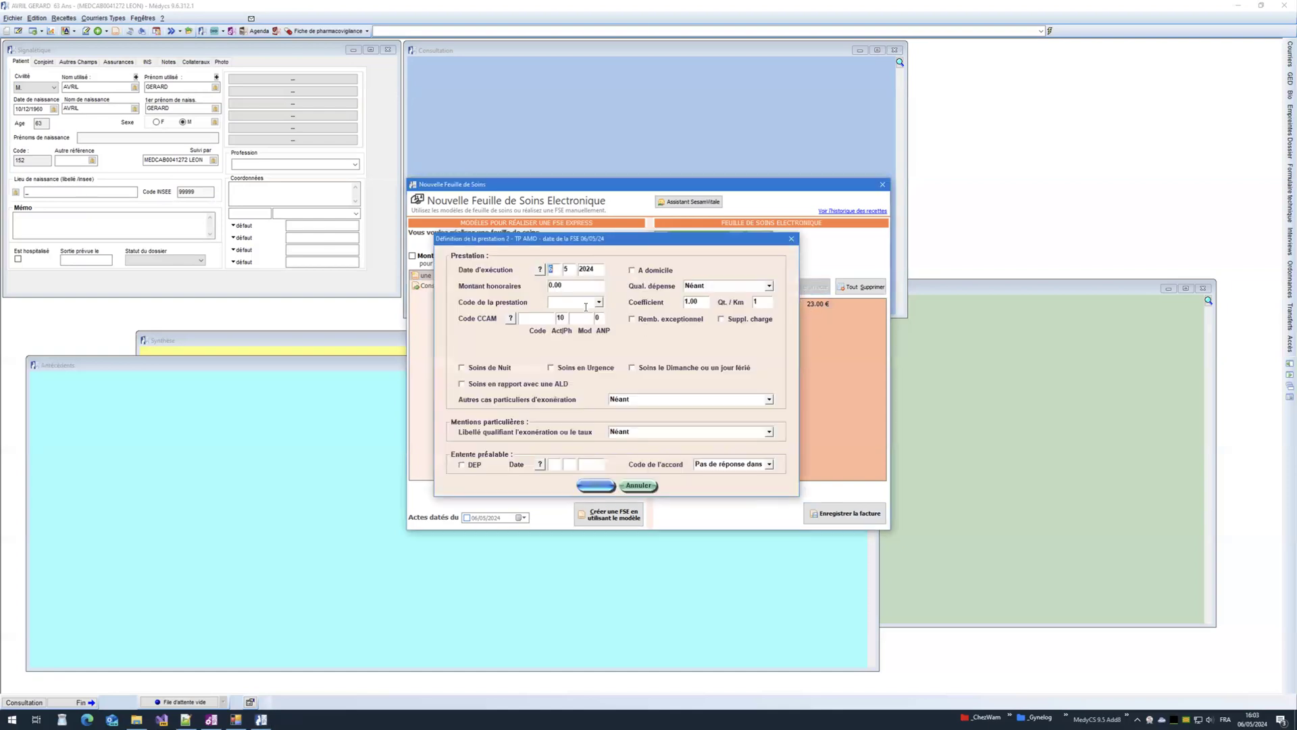
type("MPC")
left_click(595, 486)
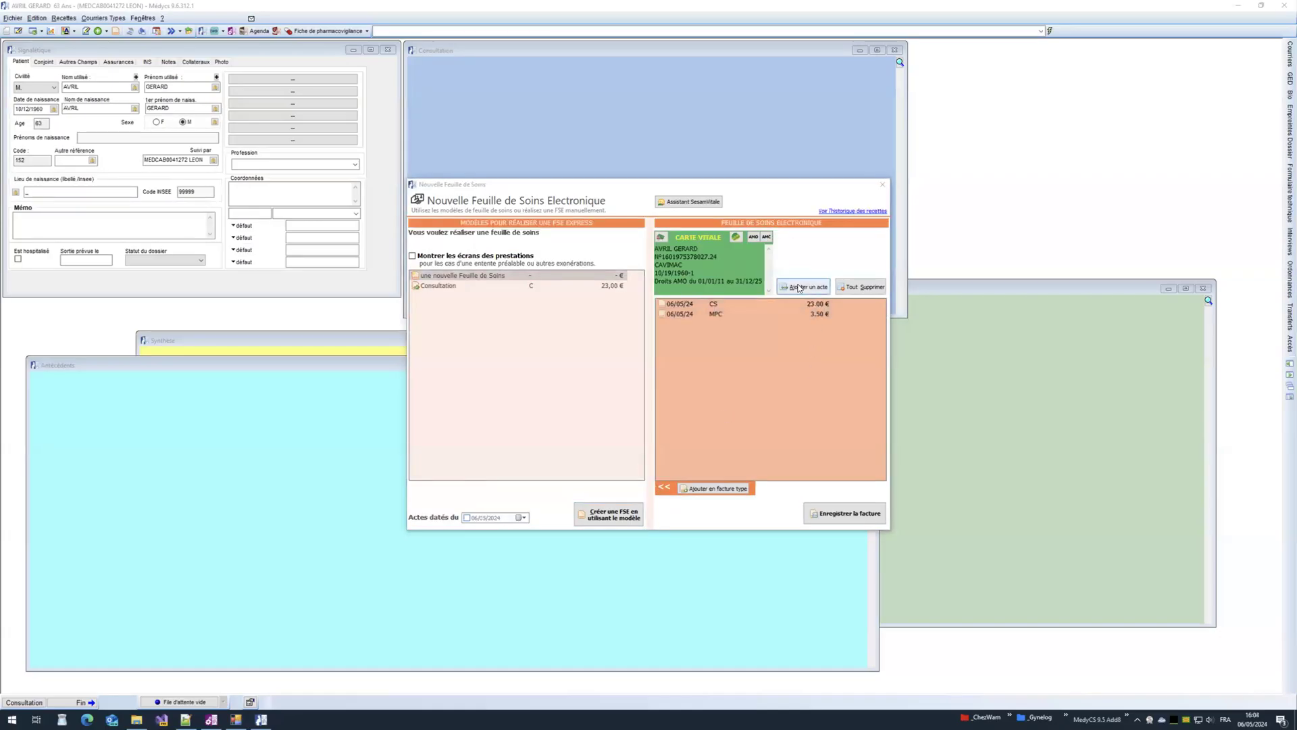
left_click(799, 289)
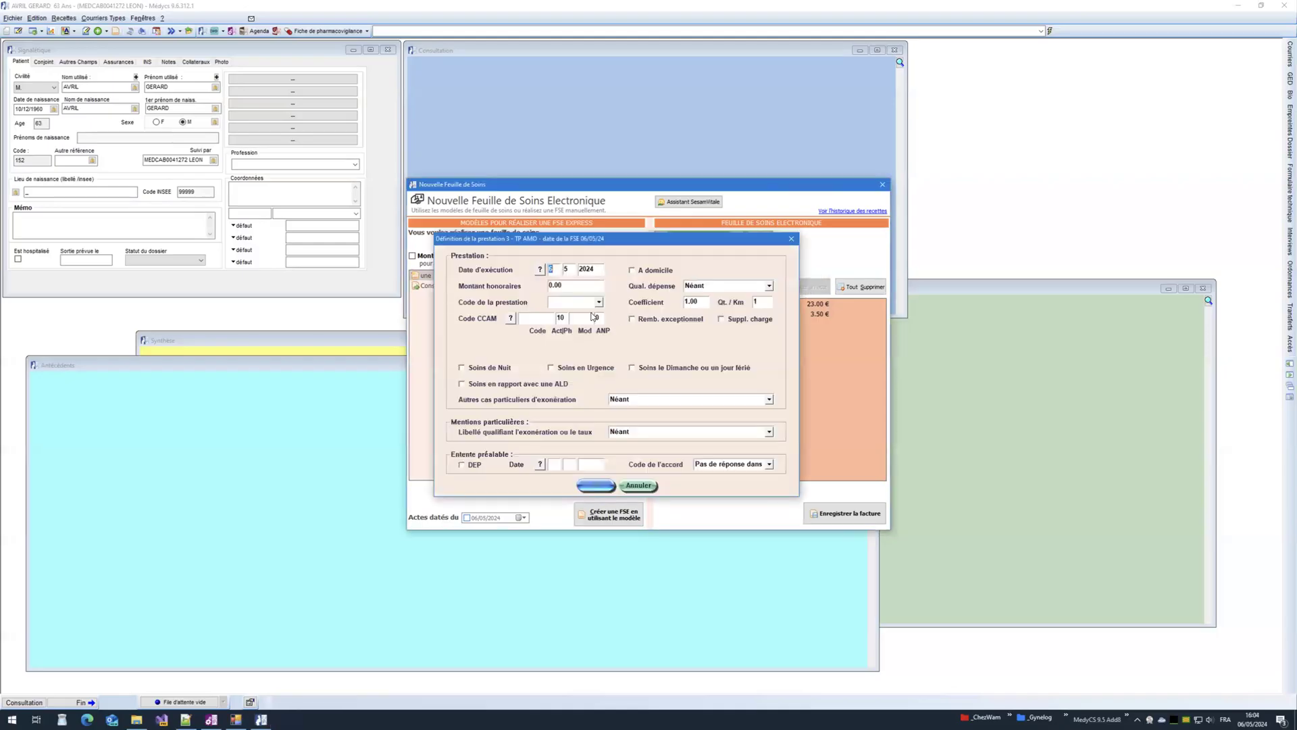
type("MCS")
left_click(593, 484)
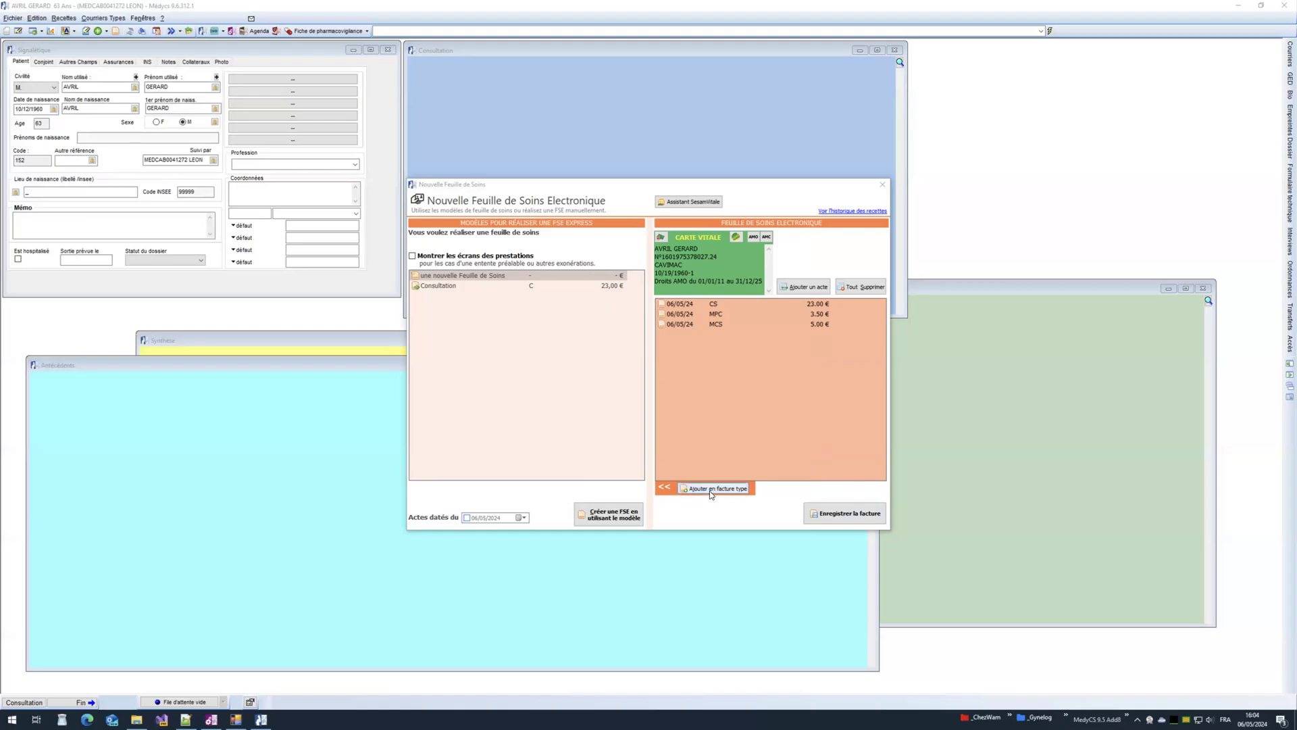
left_click(706, 493)
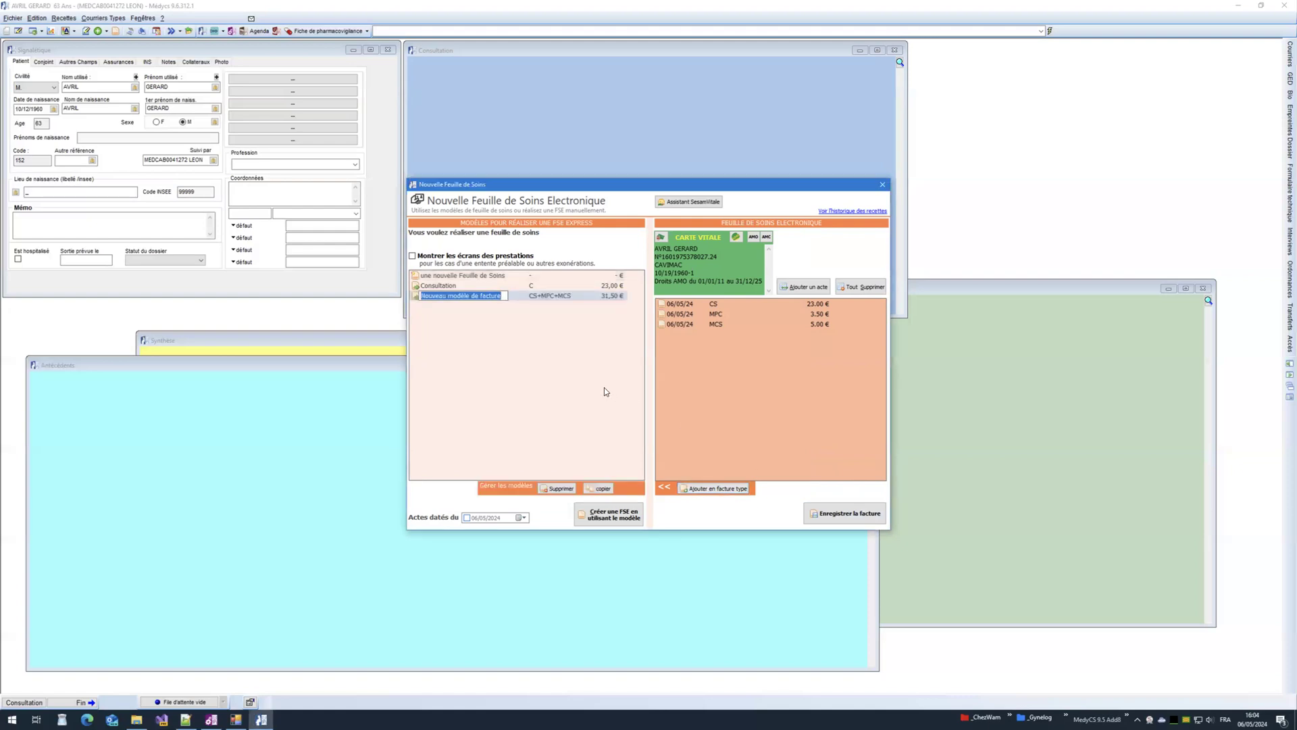
Step: Name the new CS+MPC+MCS template 'Consultation CMU' and close the care sheet window
type("Consultation CMU")
key("Return")
left_click(476, 295)
type("tes")
key("BackSpace")
key("BackSpace")
key("BackSpace")
key("Return")
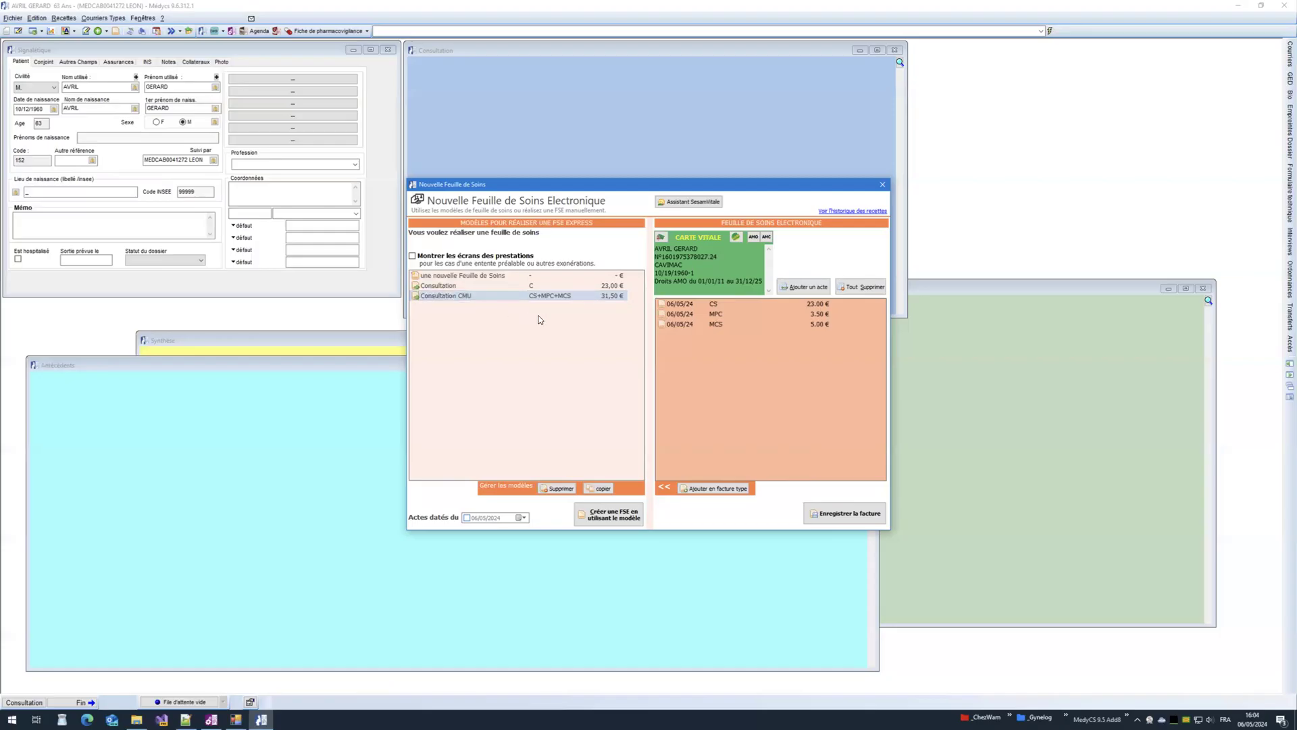
left_click(881, 187)
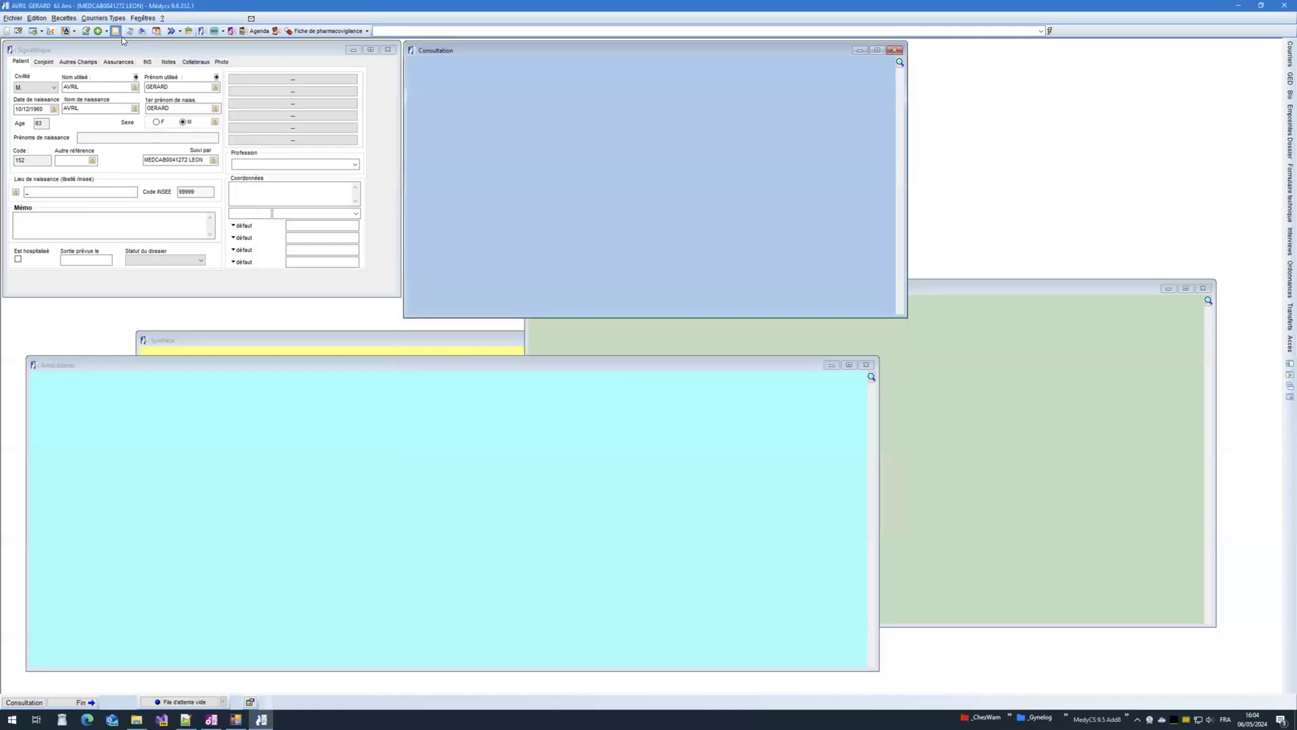
Step: Create a new care sheet from the Consultation CMU template
left_click(116, 32)
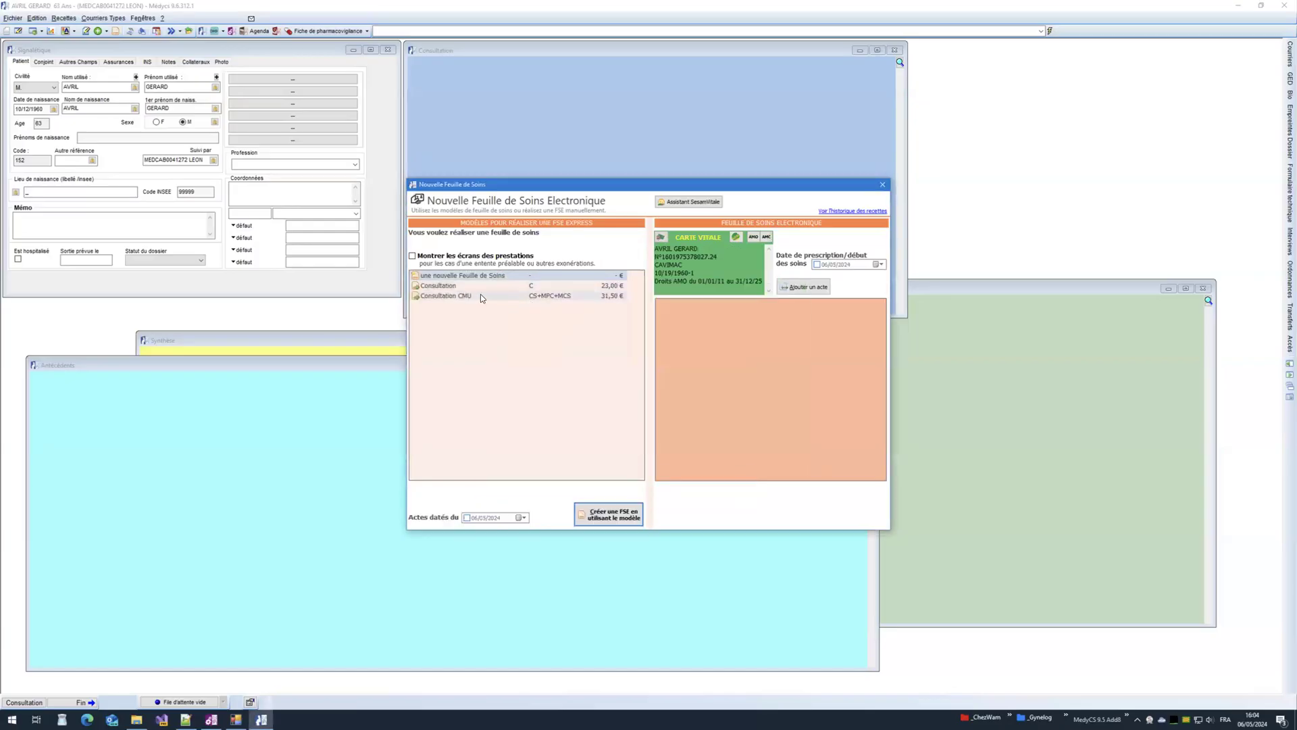
left_click(471, 297)
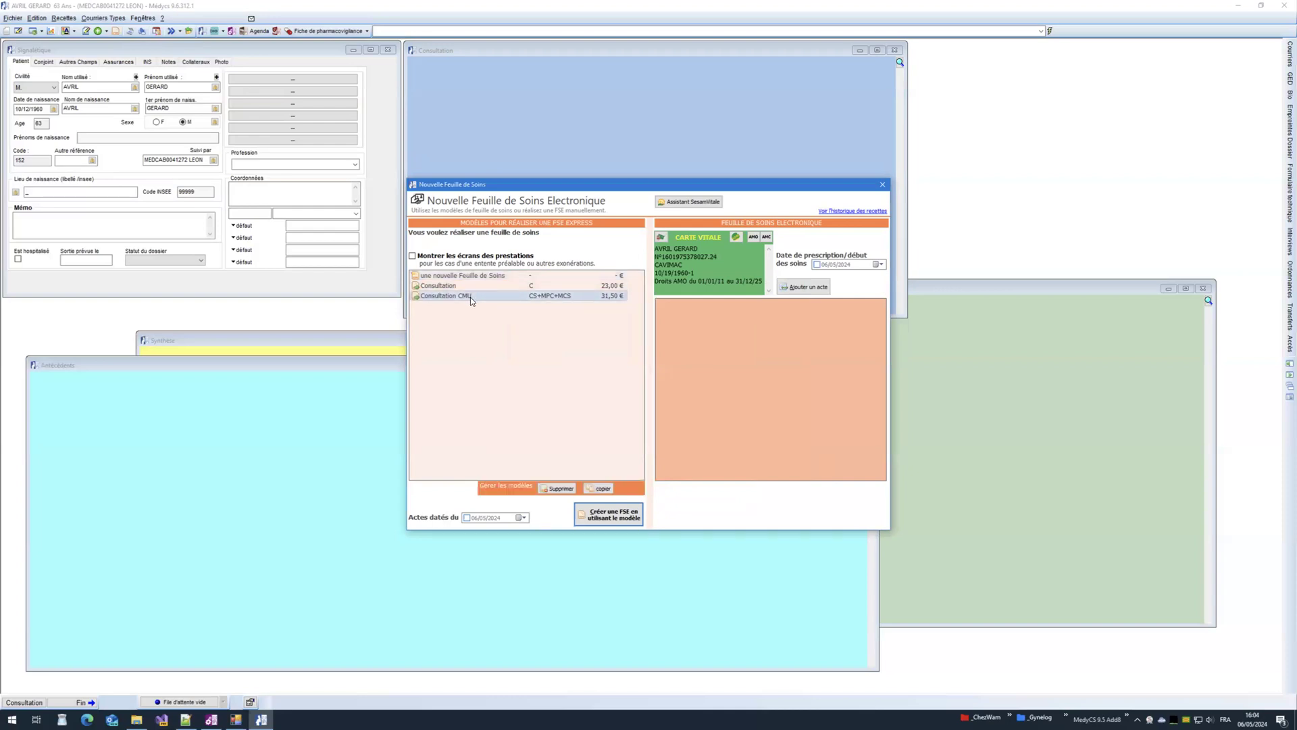
left_click(606, 520)
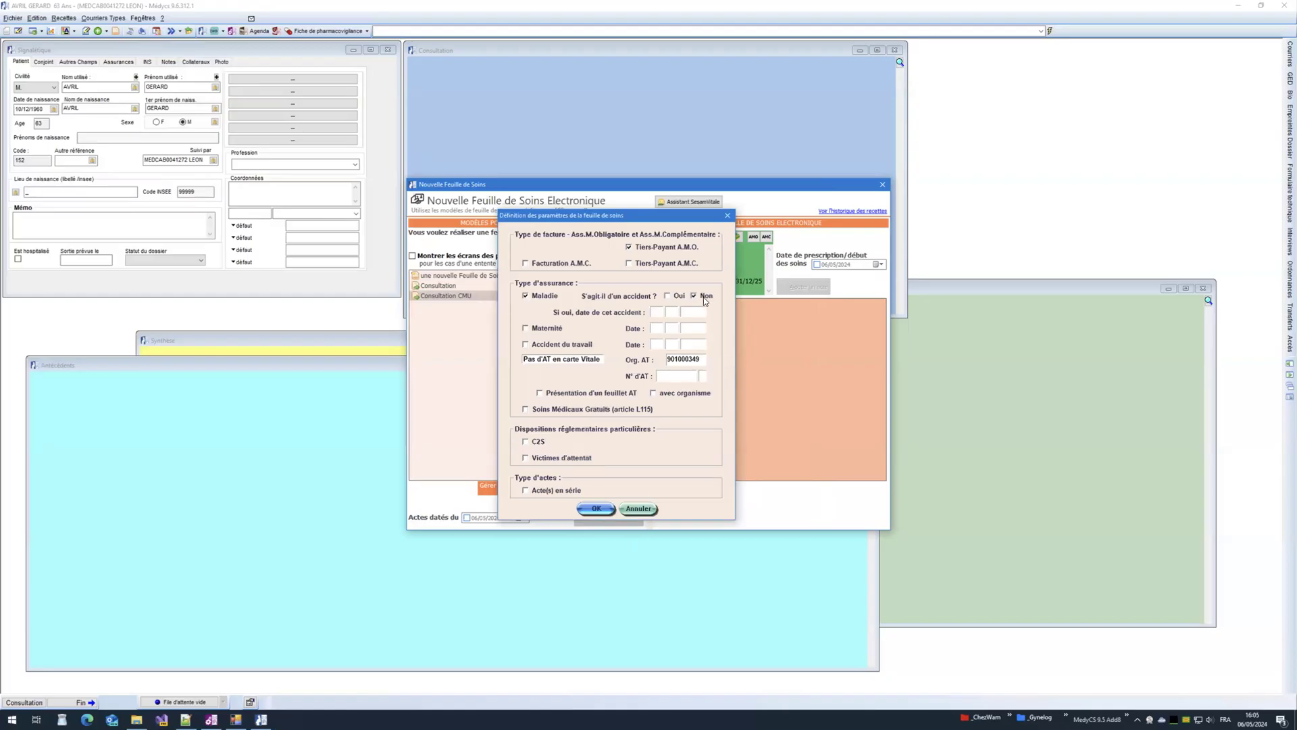
left_click(597, 510)
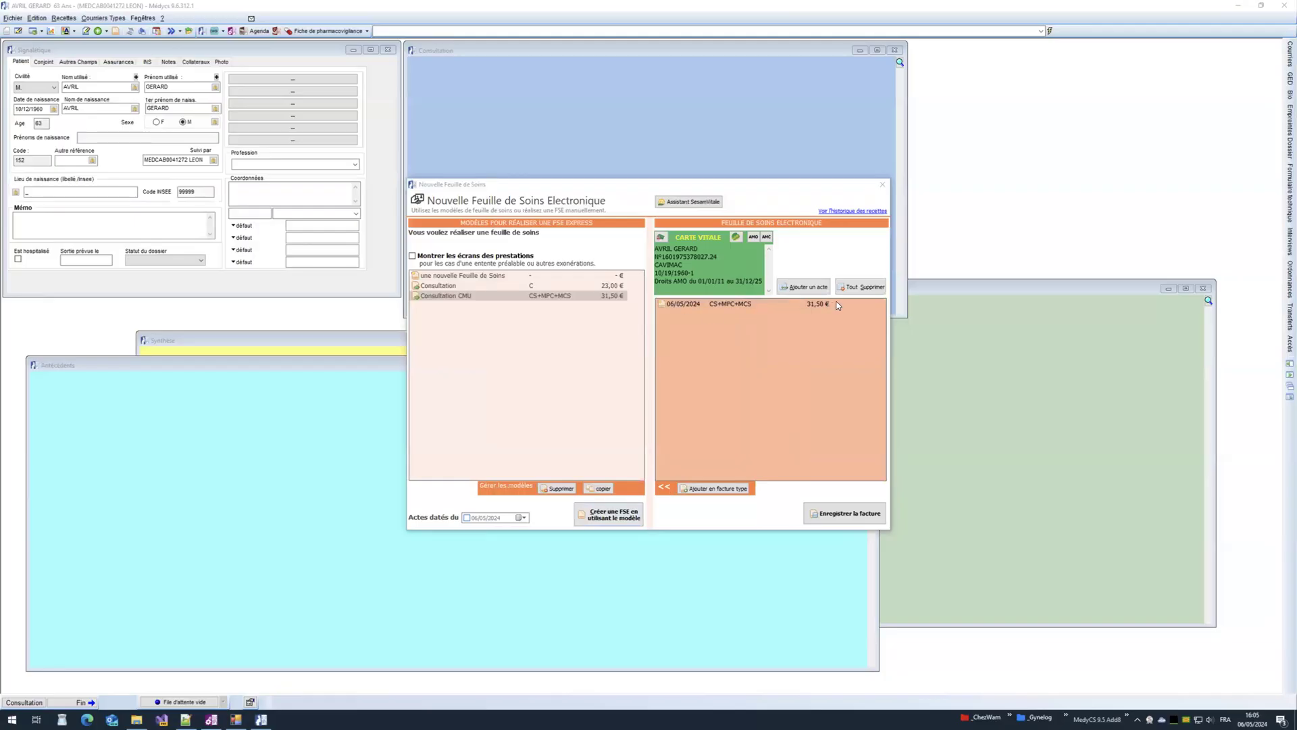
Step: Validate the 31.5 € invoice, forcing the coordination surcharge, then save and close it
left_click(840, 515)
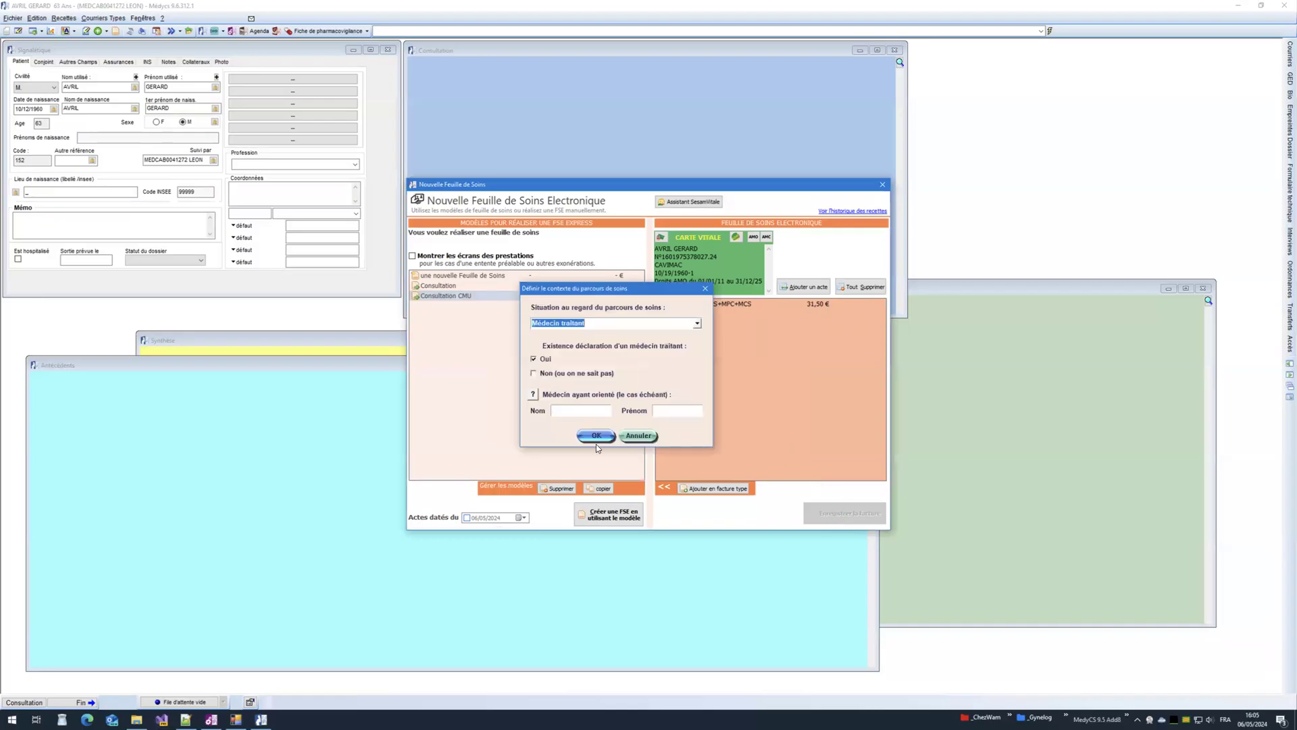
left_click(594, 436)
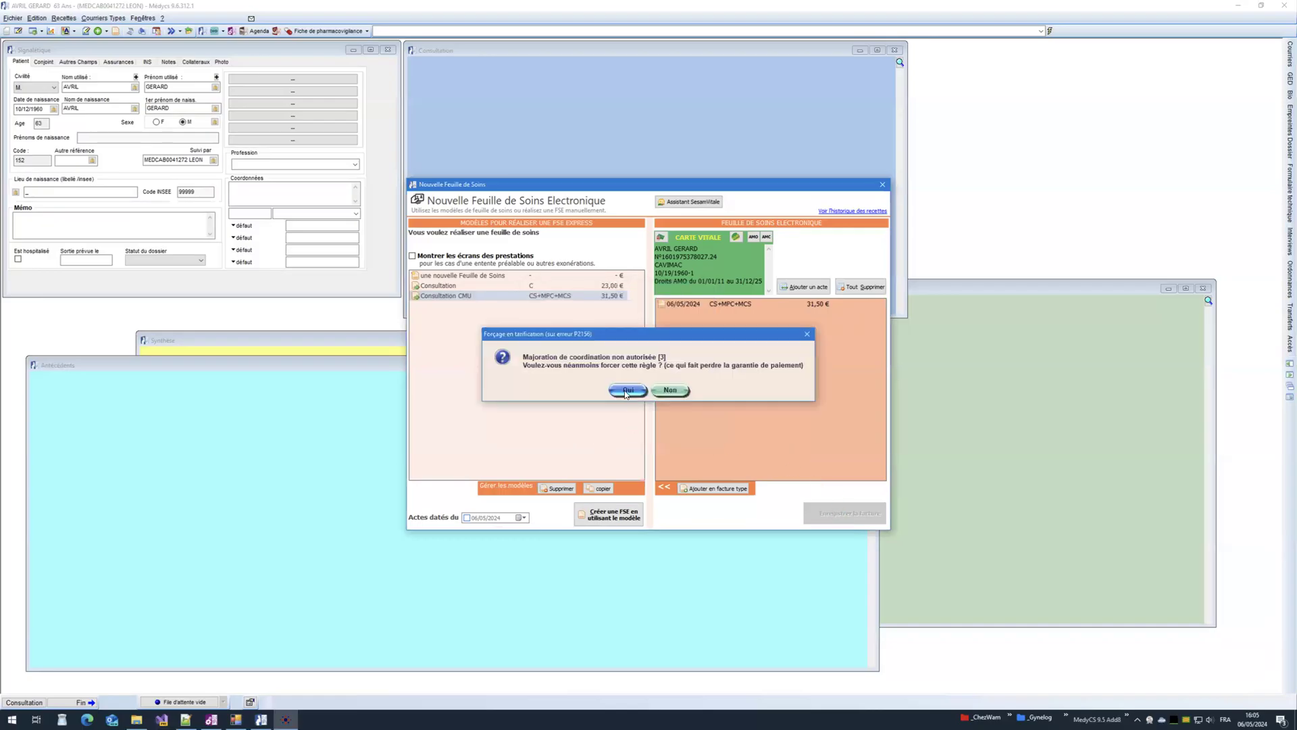
left_click(626, 391)
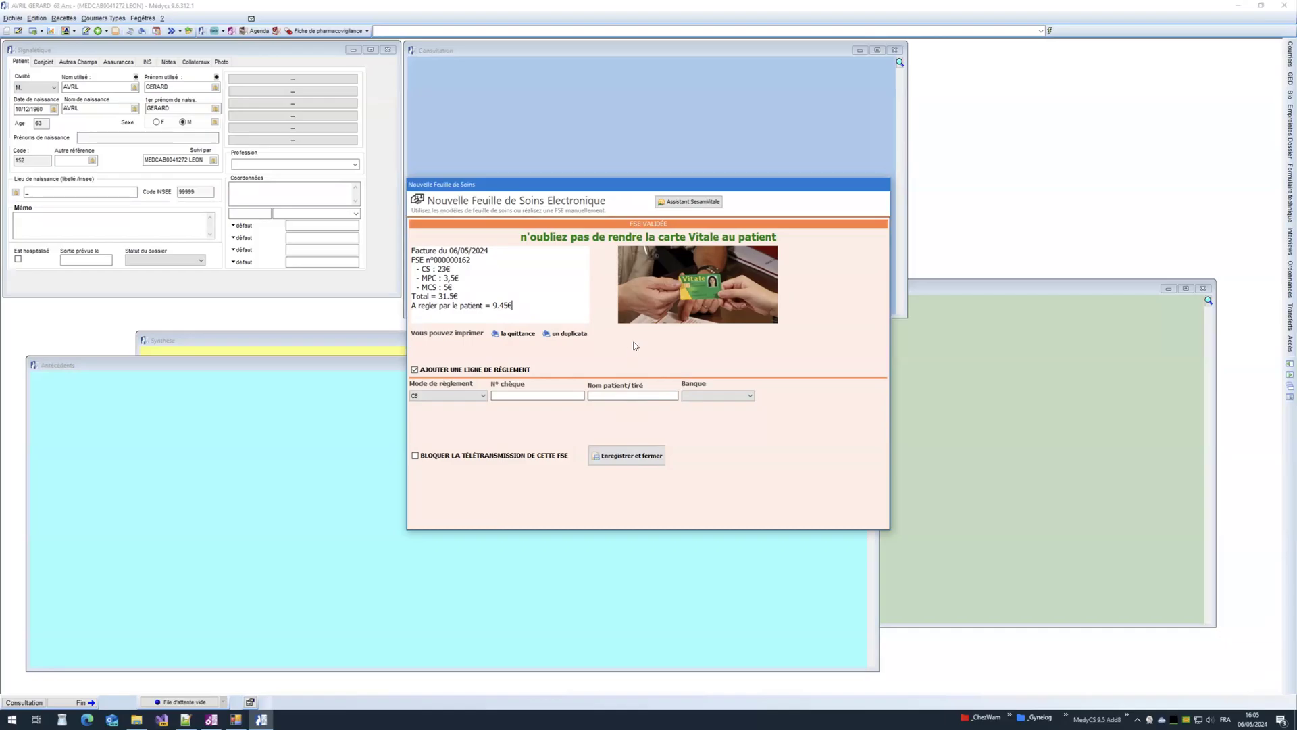
left_click_drag(462, 282, 410, 267)
left_click(489, 286)
left_click(628, 456)
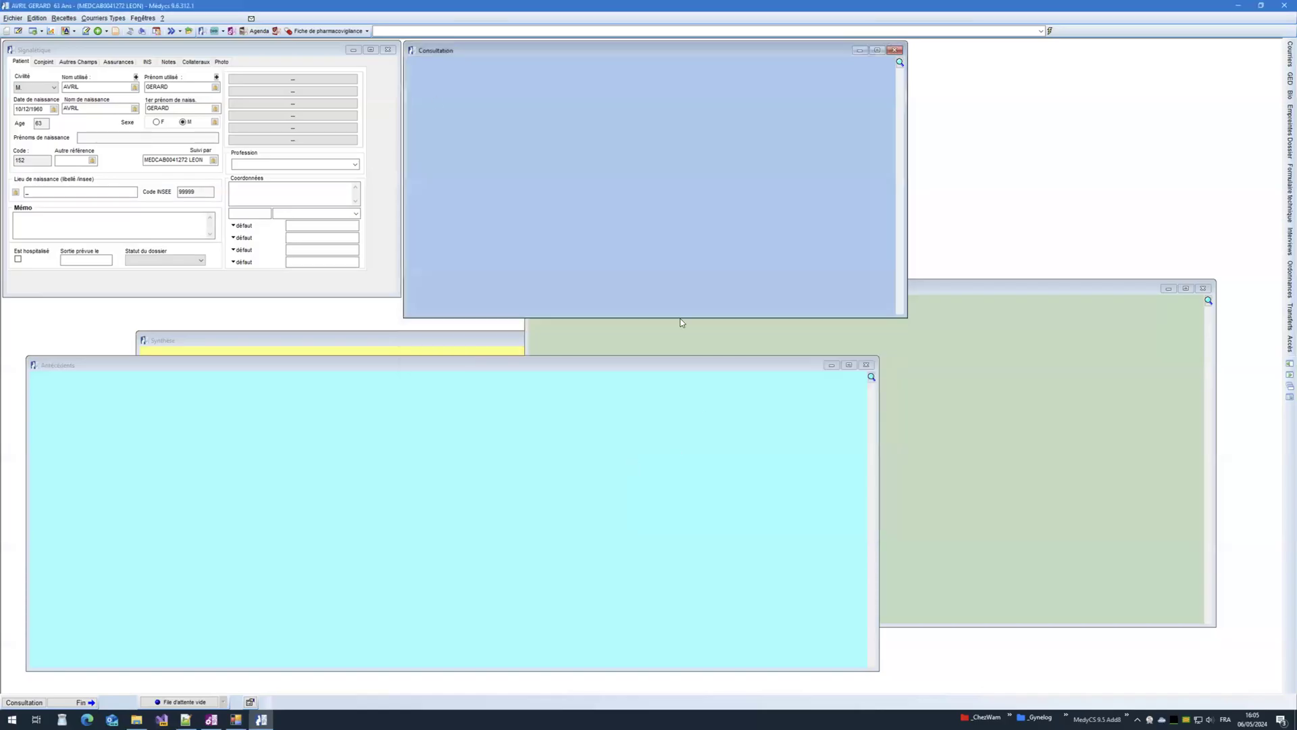
Step: Open a third care sheet and add an act marked as not accident-related
left_click(125, 32)
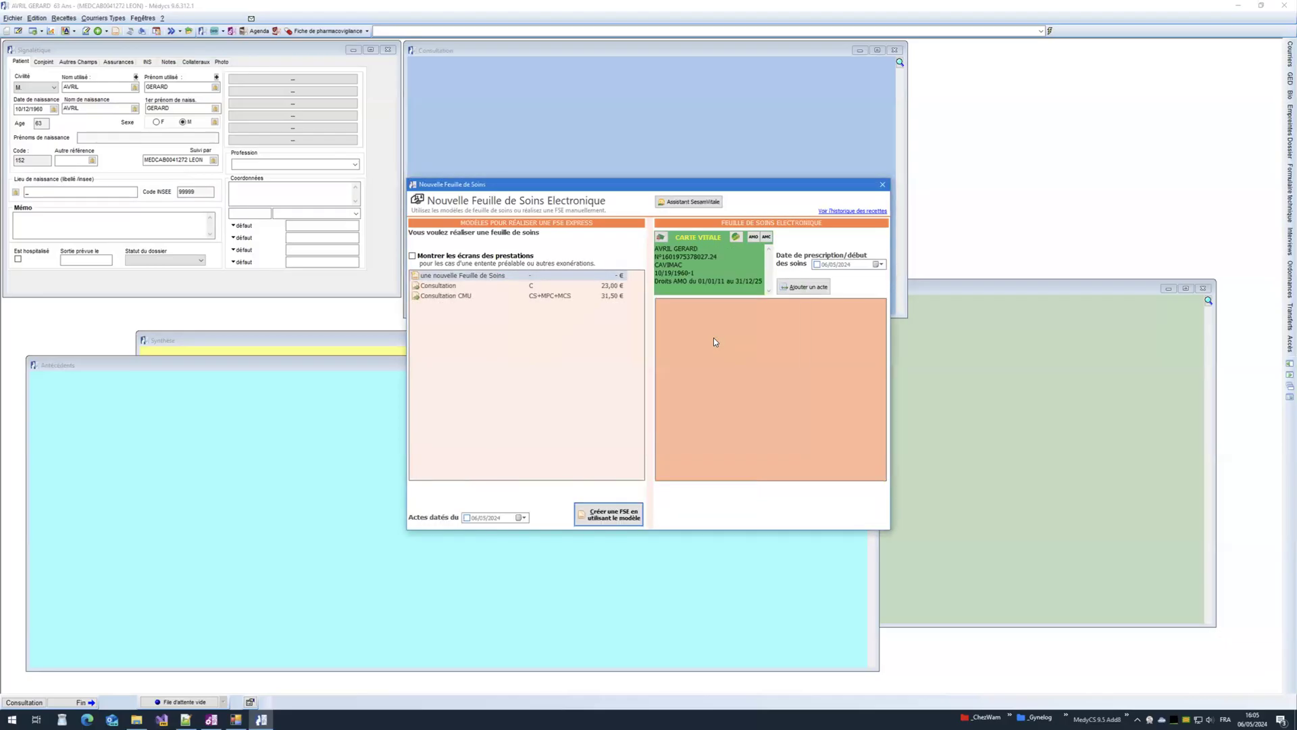
left_click(795, 287)
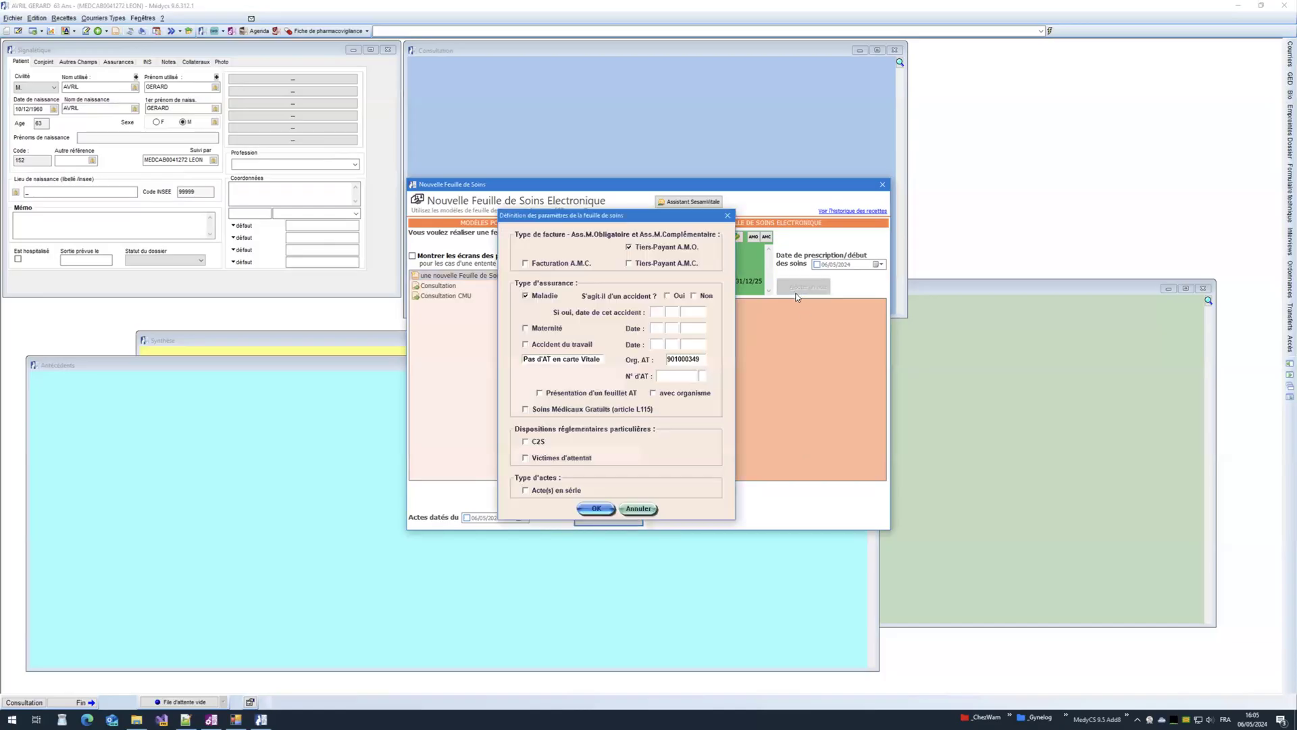
left_click(694, 296)
left_click(597, 509)
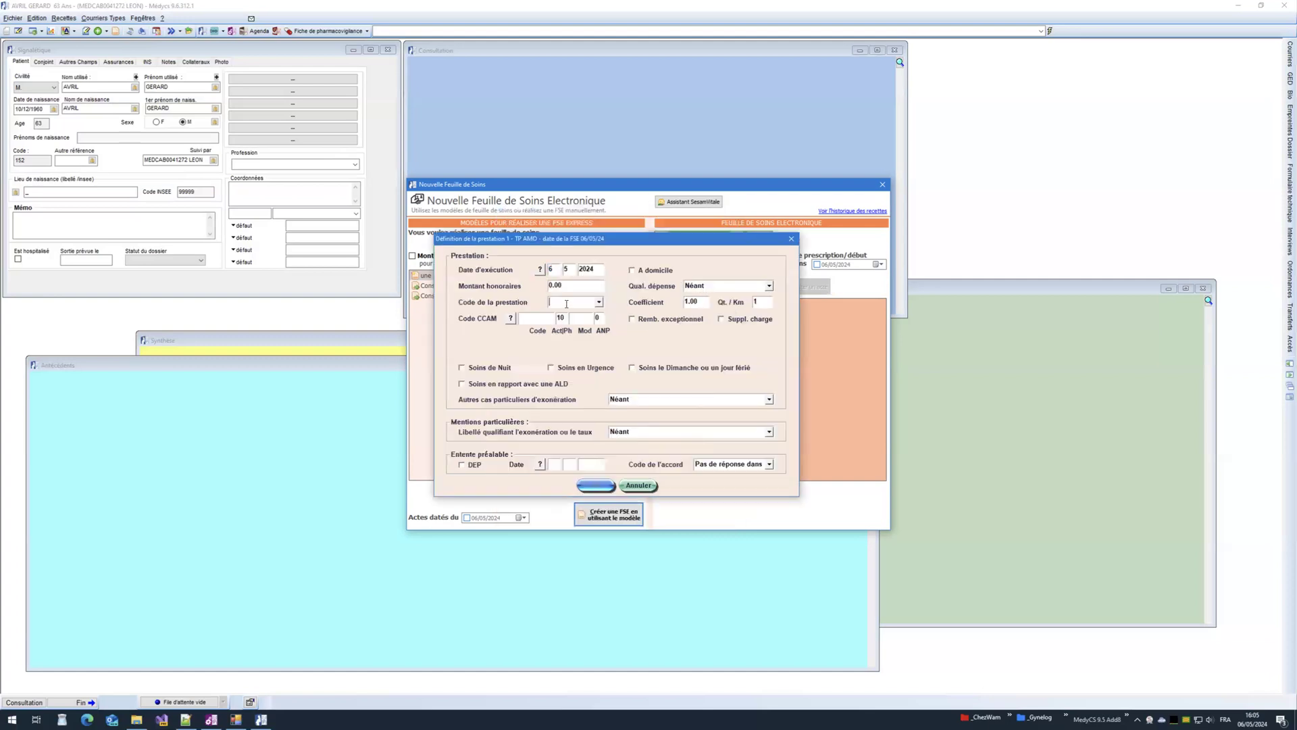
Step: Add the CS act at 23.00 € and the CCAM act JKHD001 at 12.46 €
type("CS")
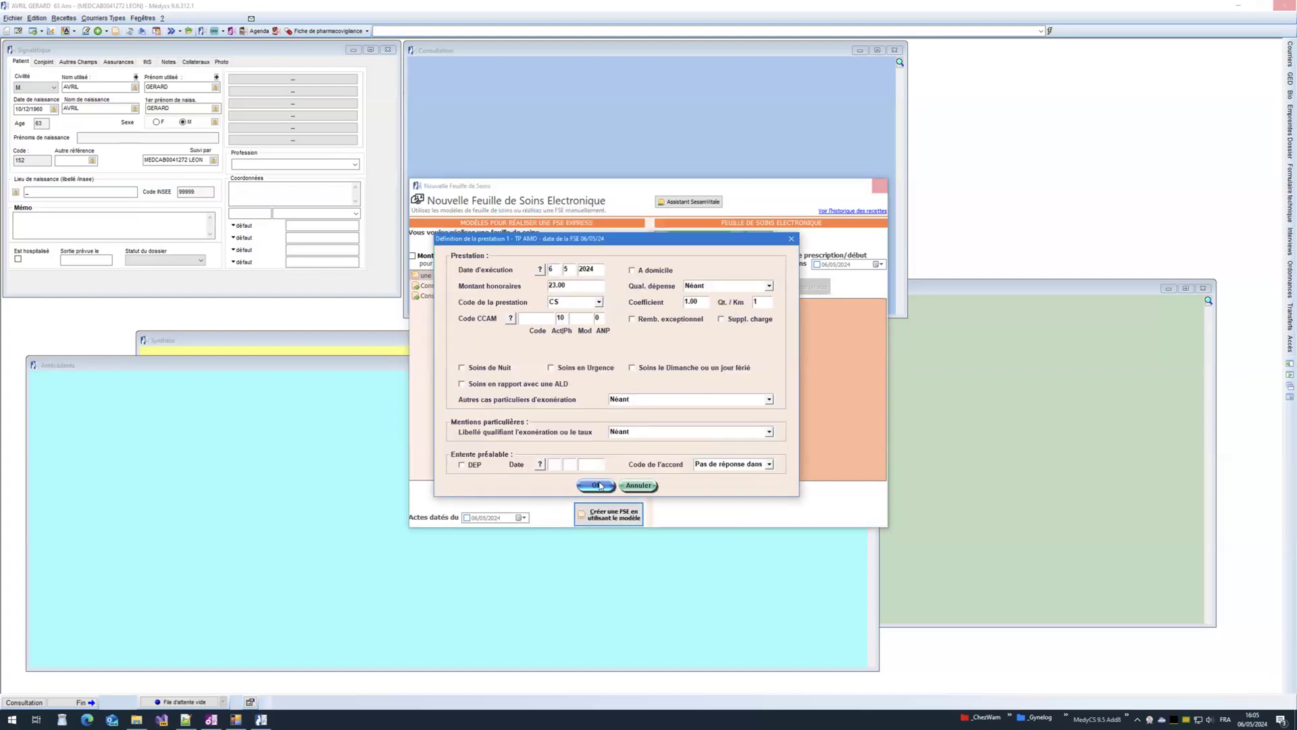
left_click(597, 485)
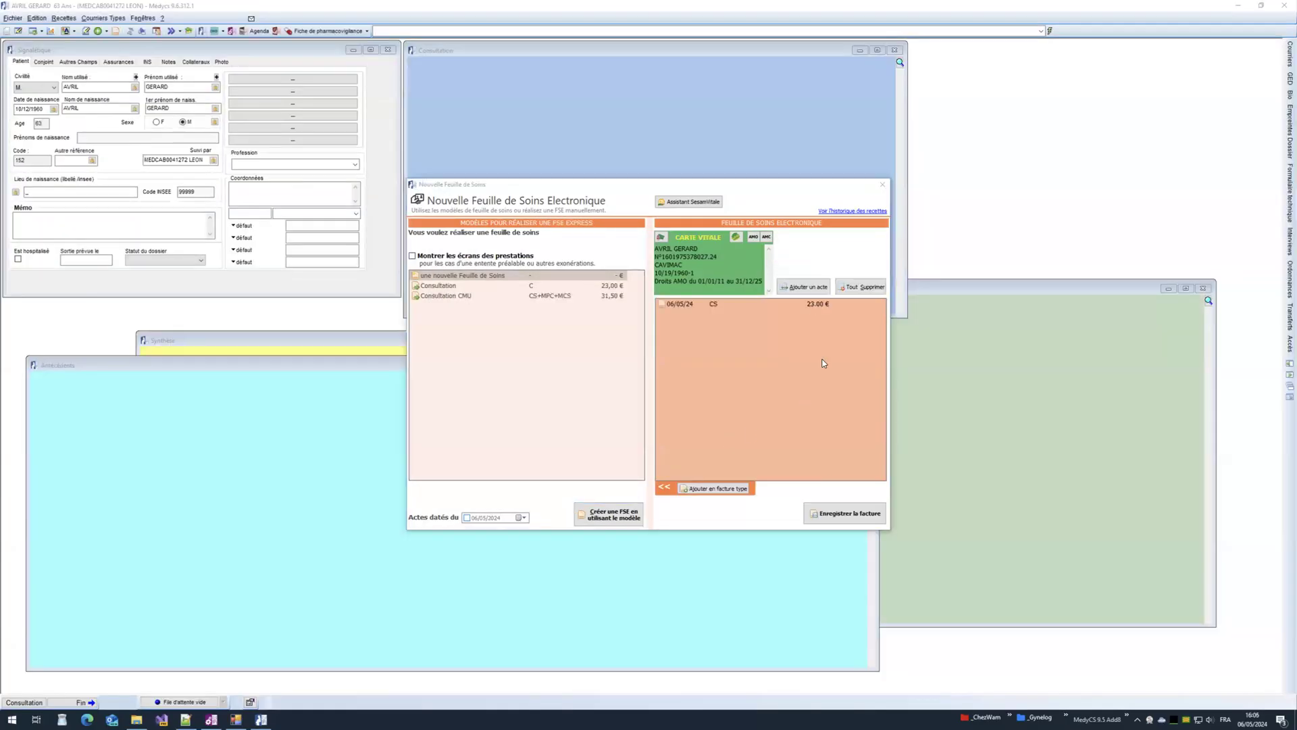
left_click(800, 288)
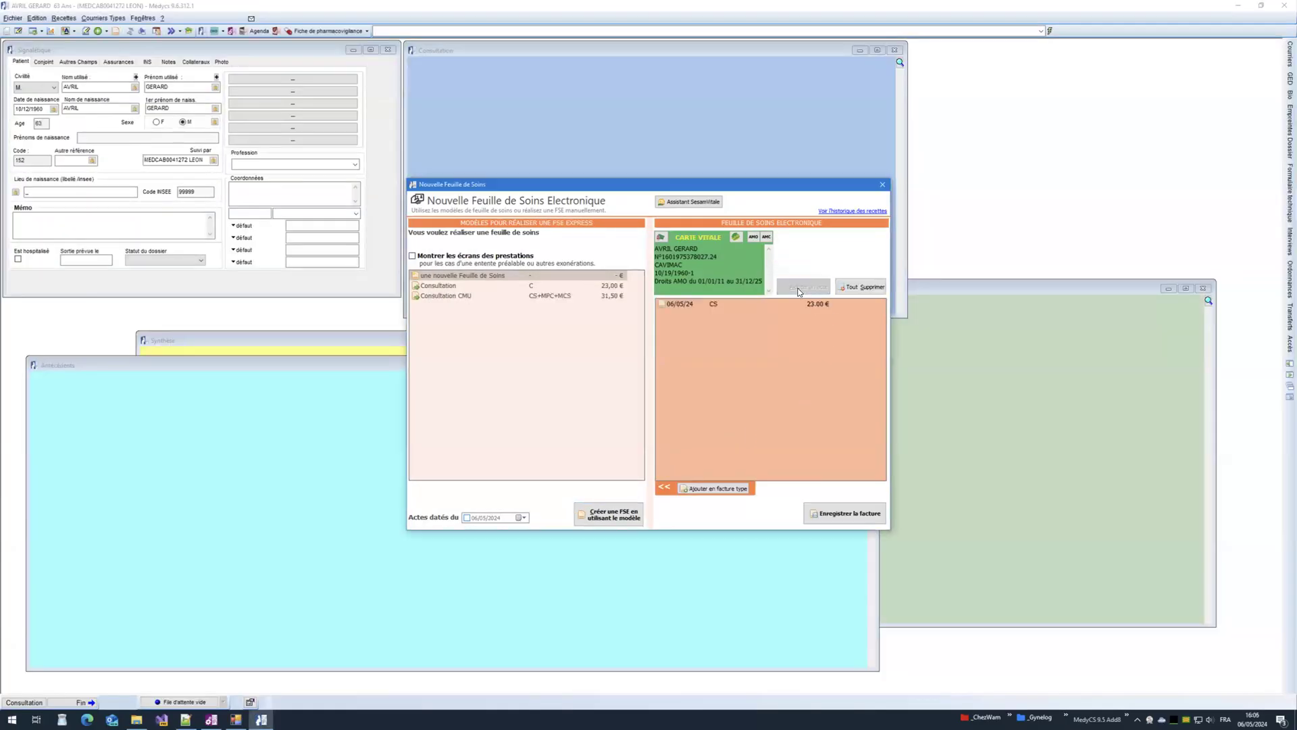
left_click(543, 320)
type("JKHD001")
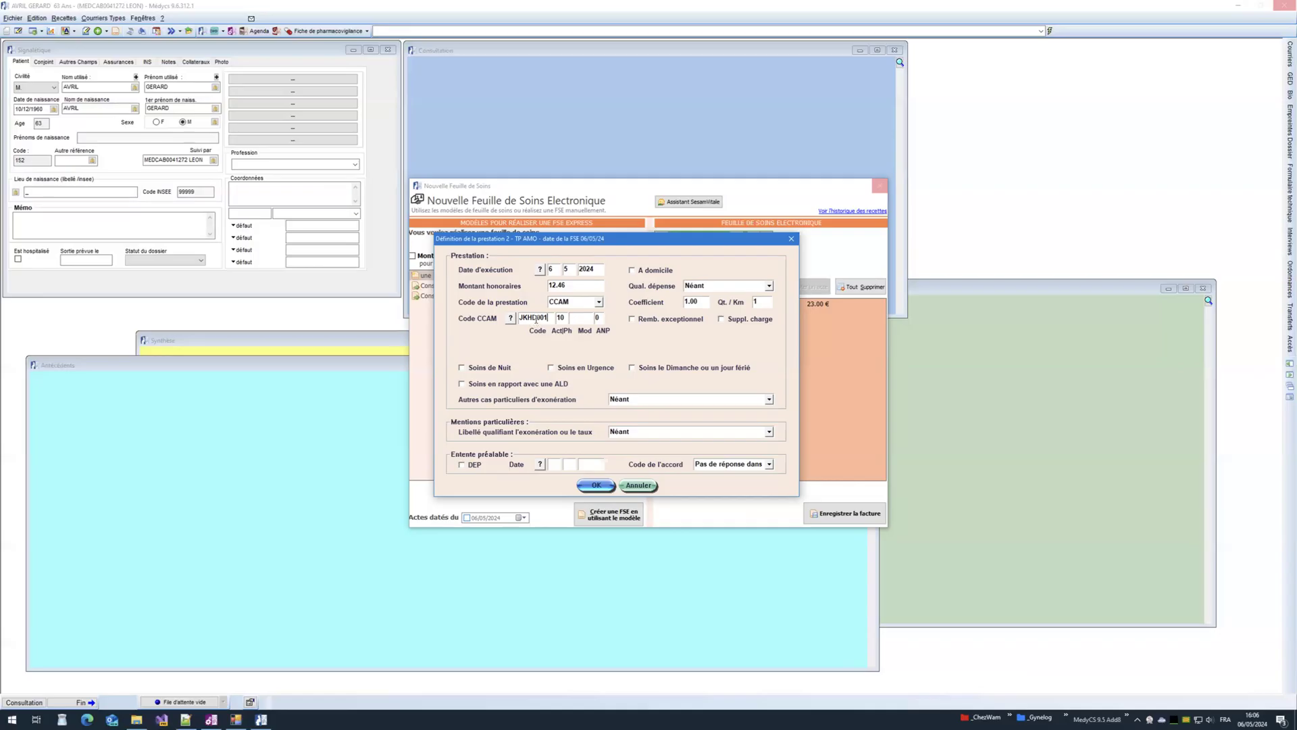
double_click(570, 284)
left_click(583, 284)
left_click(595, 486)
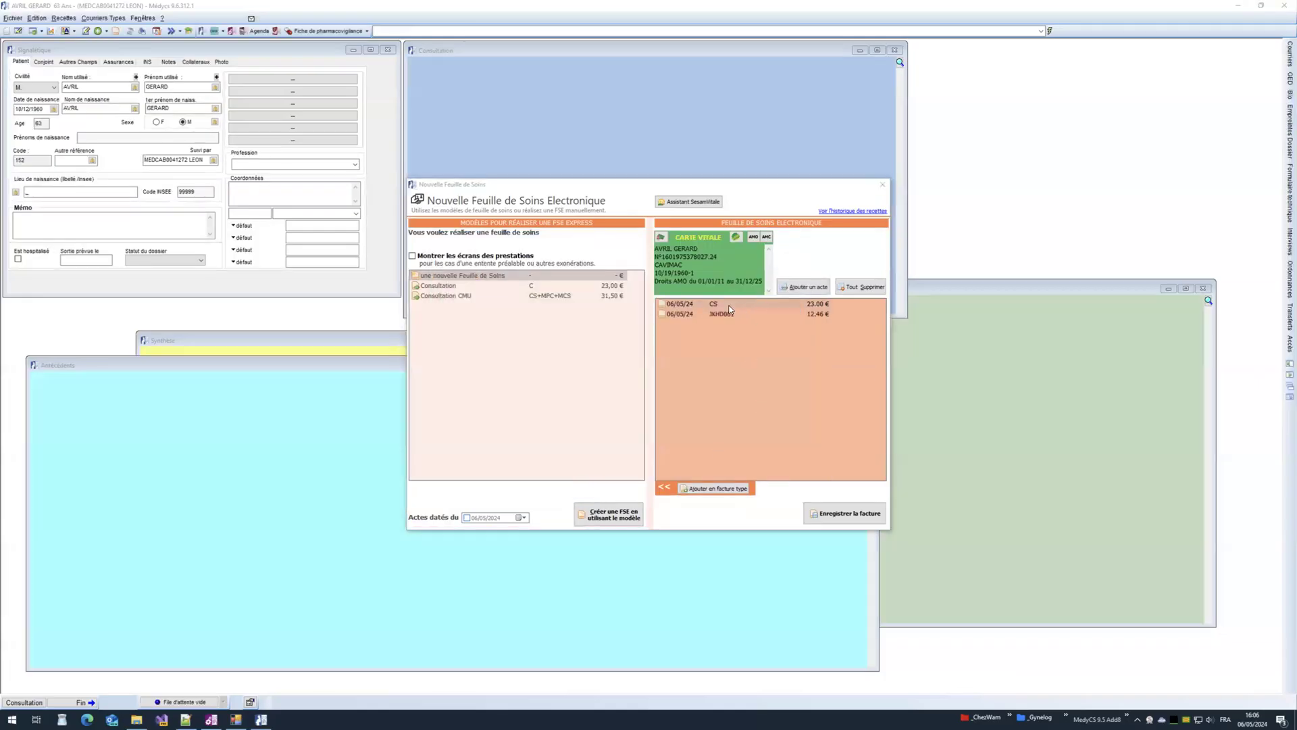
Step: Save CS+JKHD001 as template 'Consultation + Frottis' (35,46 €), then clear all acts
left_click(727, 314)
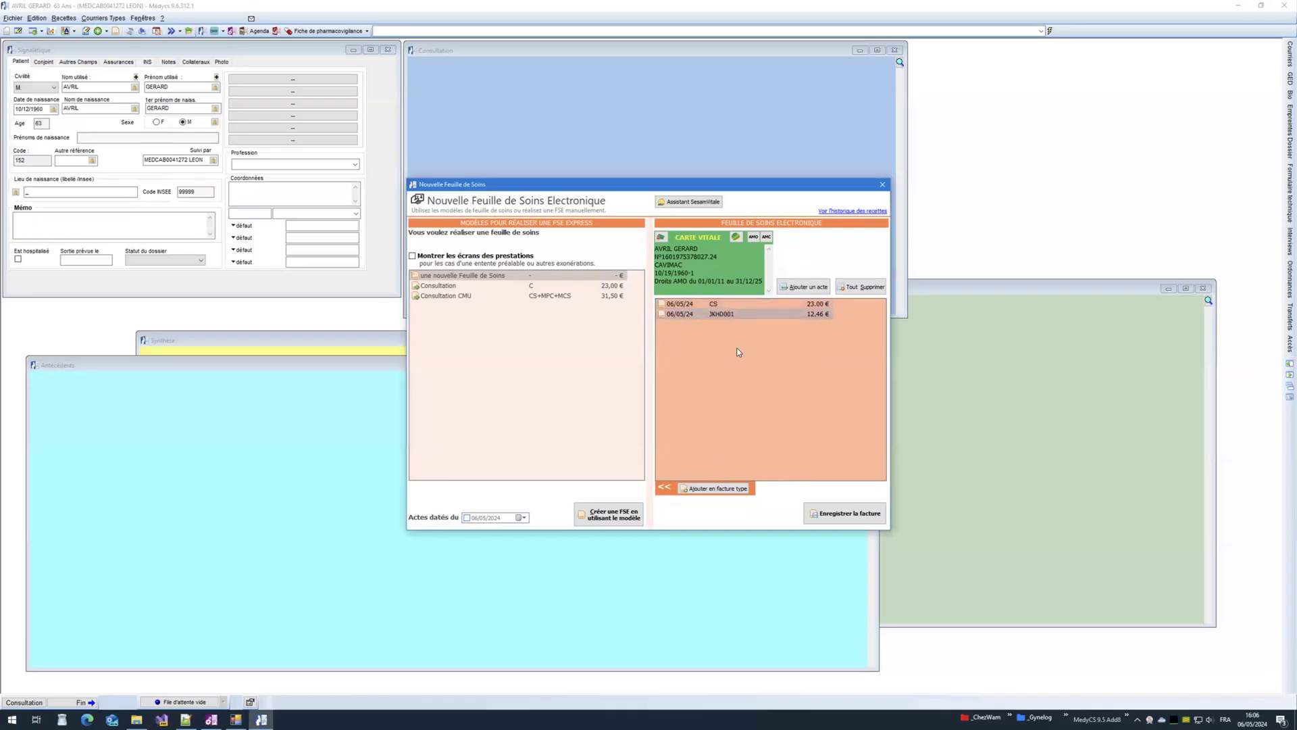
left_click(709, 489)
type("C")
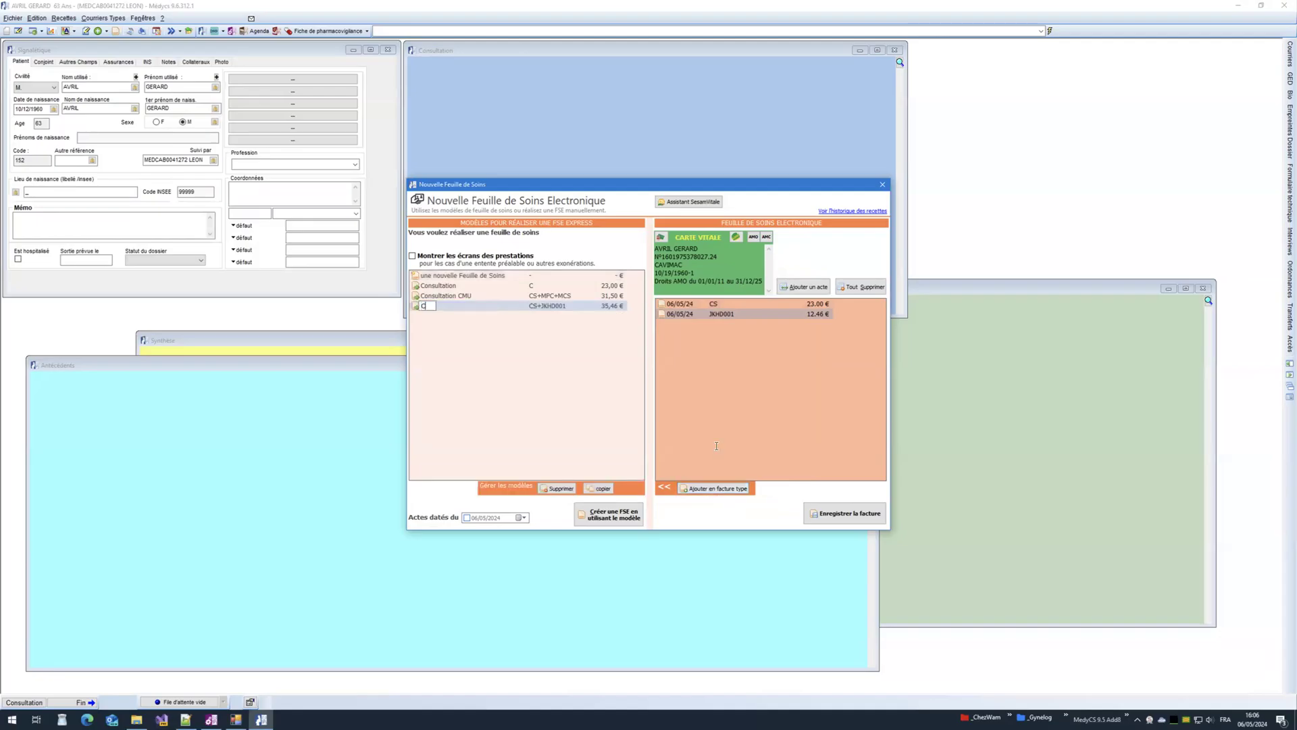
type("onsultation + Frottis")
key("Return")
left_click(856, 288)
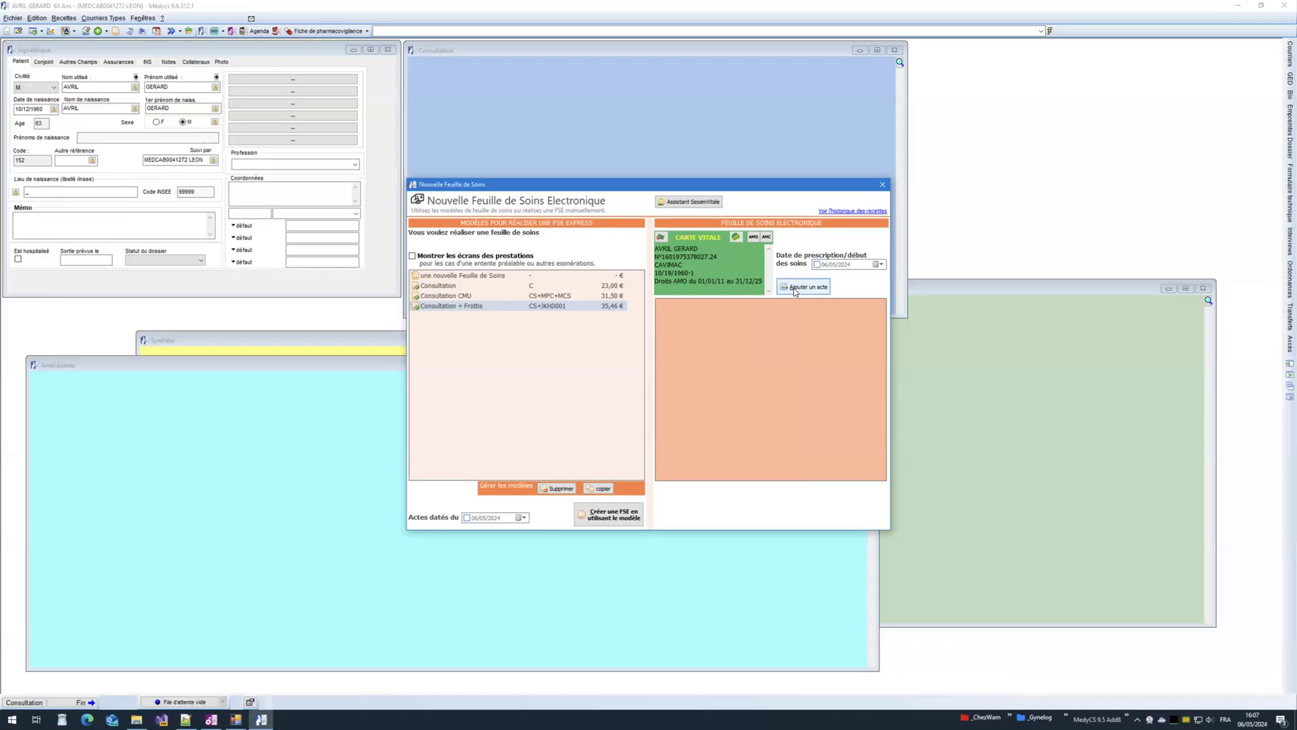
Step: Dismiss the empty care sheet without adding an act, then restore MedyCS to a smaller window
left_click(794, 289)
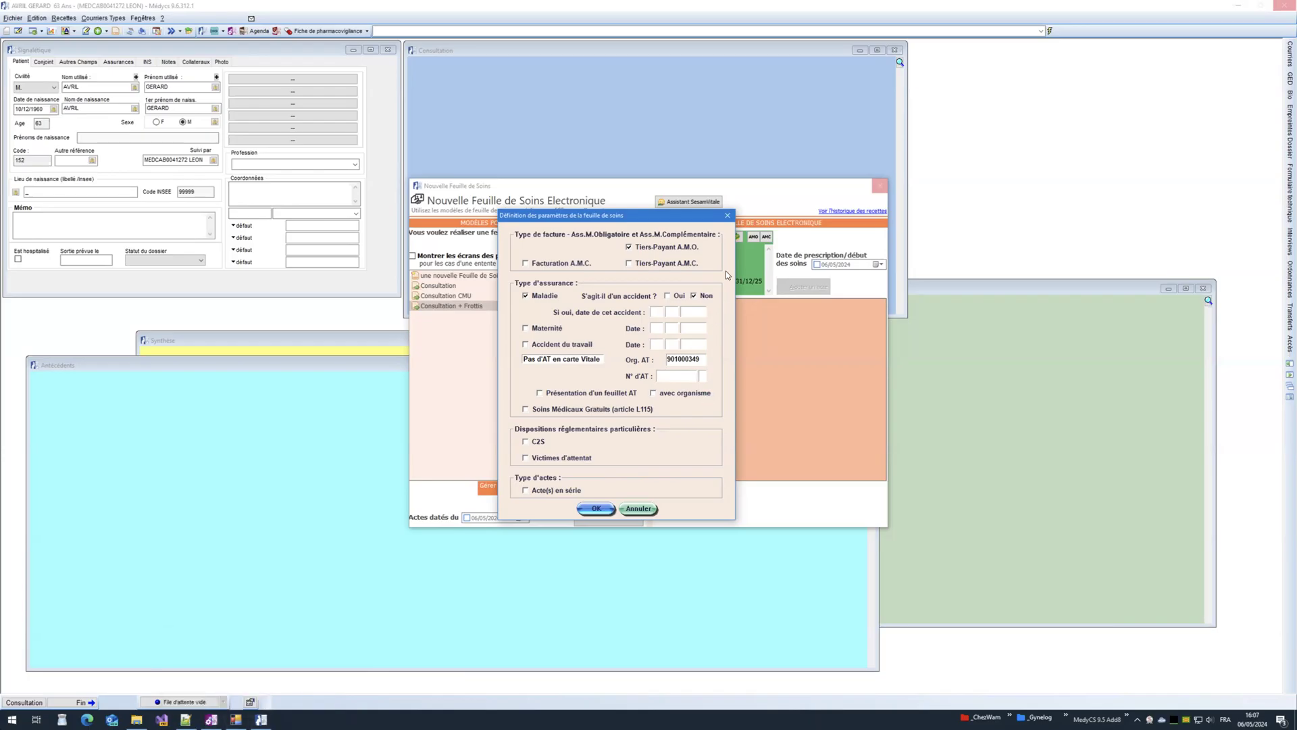
left_click(727, 217)
left_click(650, 385)
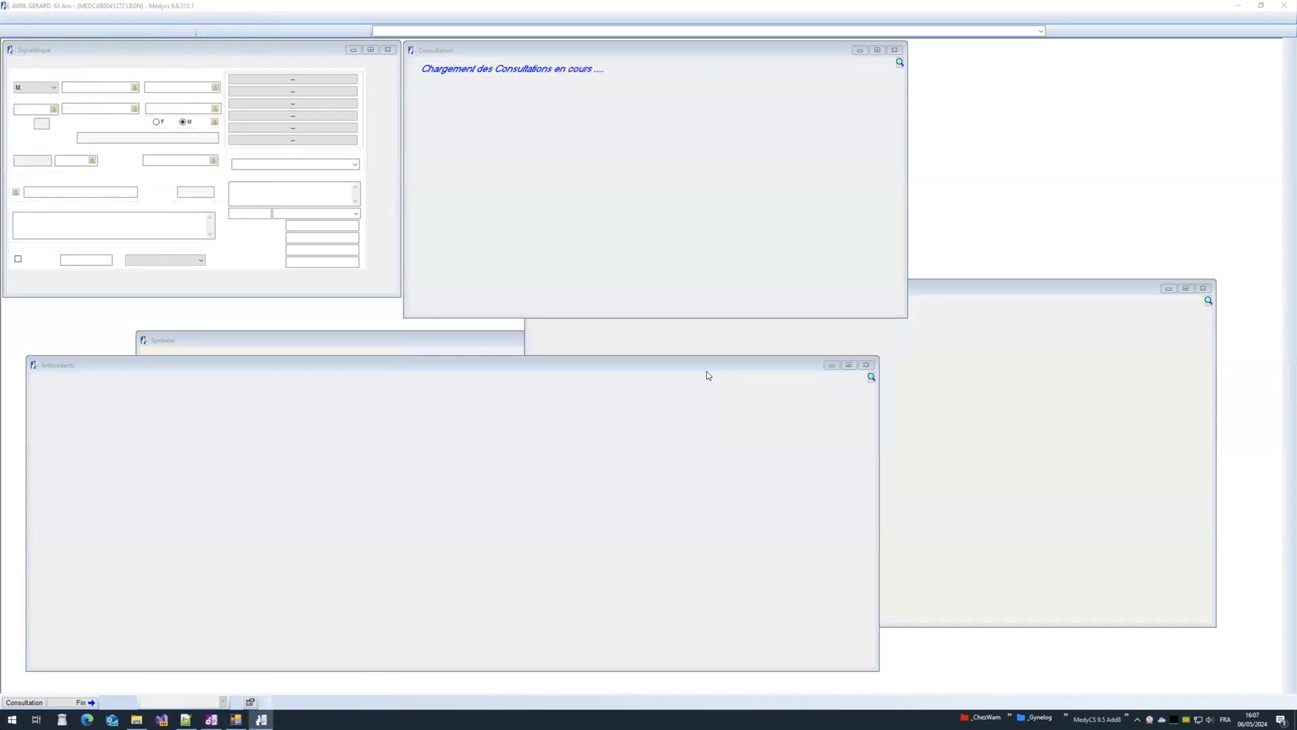
left_click(882, 185)
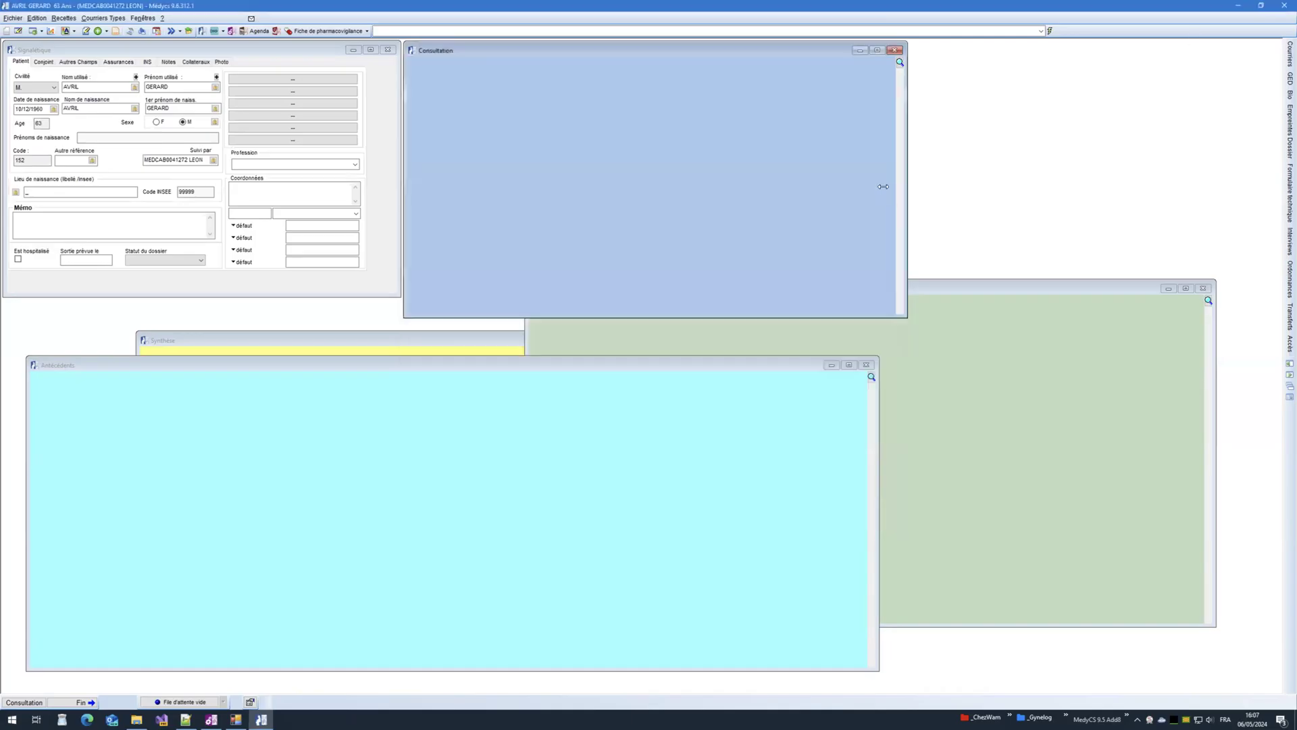
left_click(1262, 7)
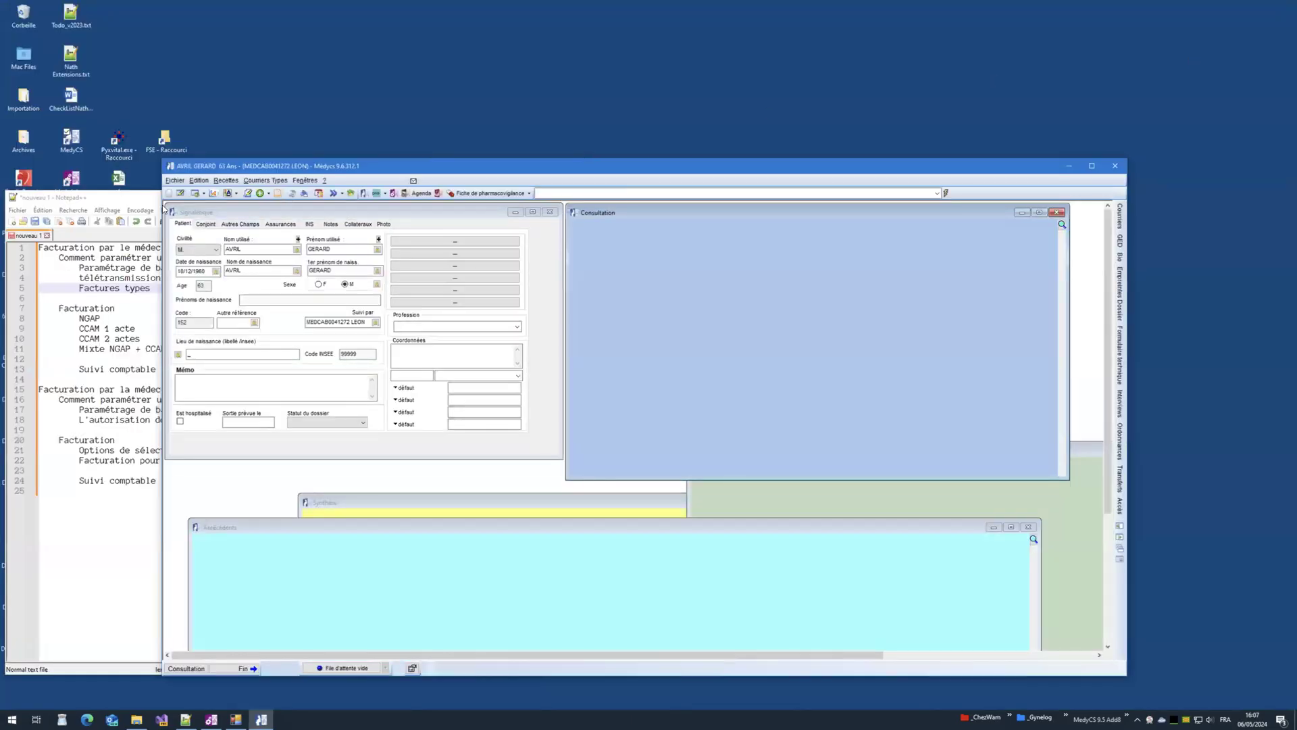
Step: Launch Premier Médical, log into another patient database and restore its window
left_click(107, 202)
left_click(24, 177)
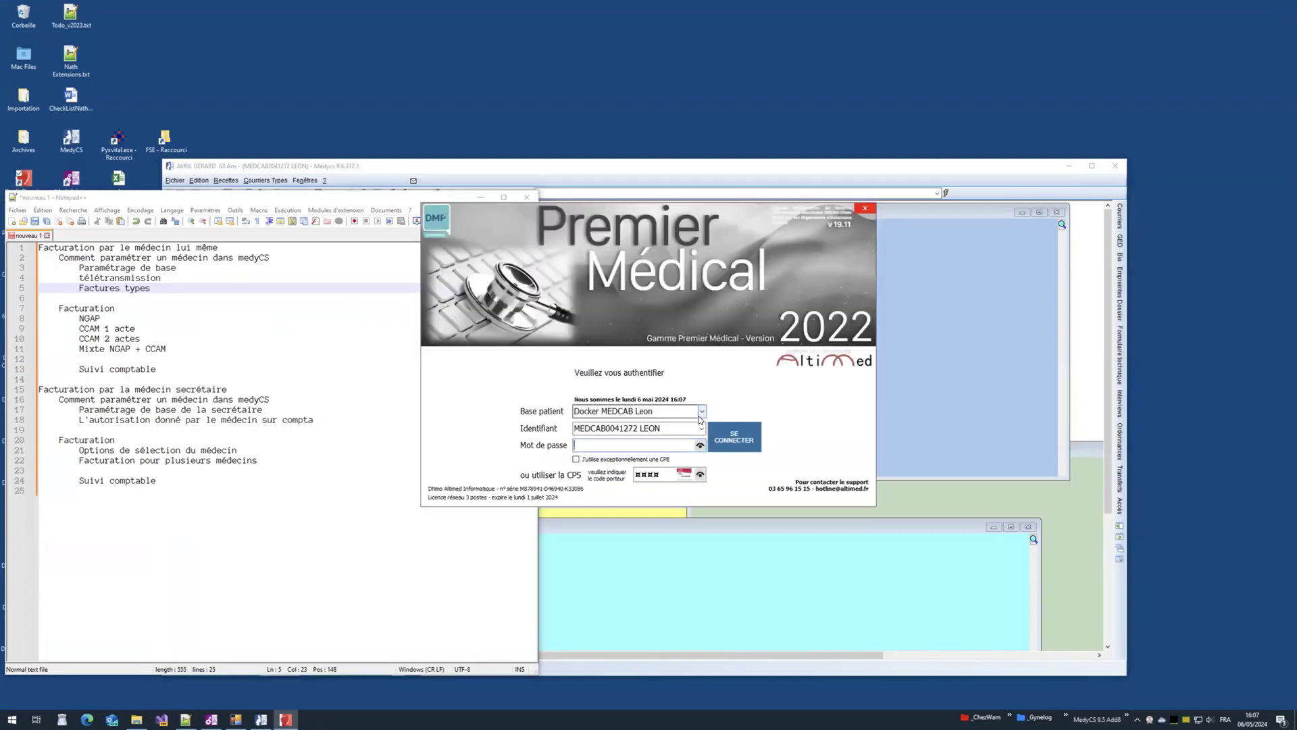
left_click(702, 411)
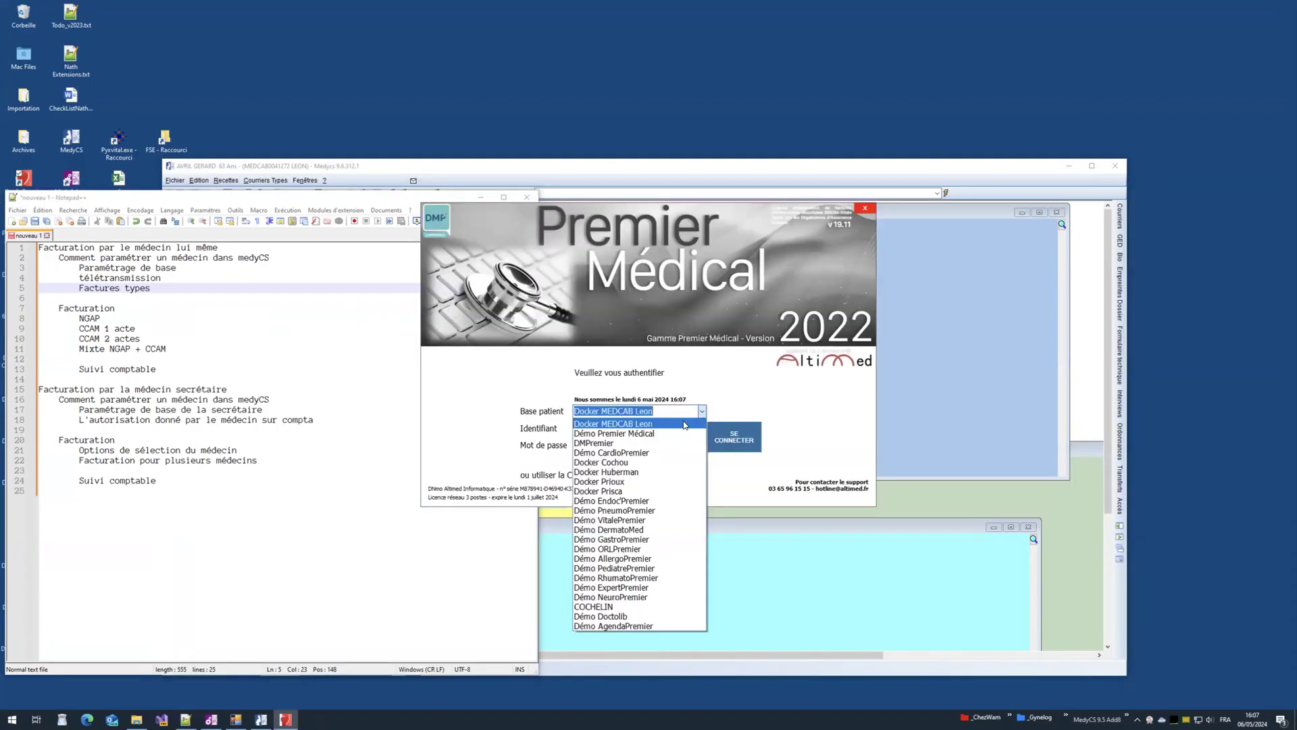
left_click(638, 491)
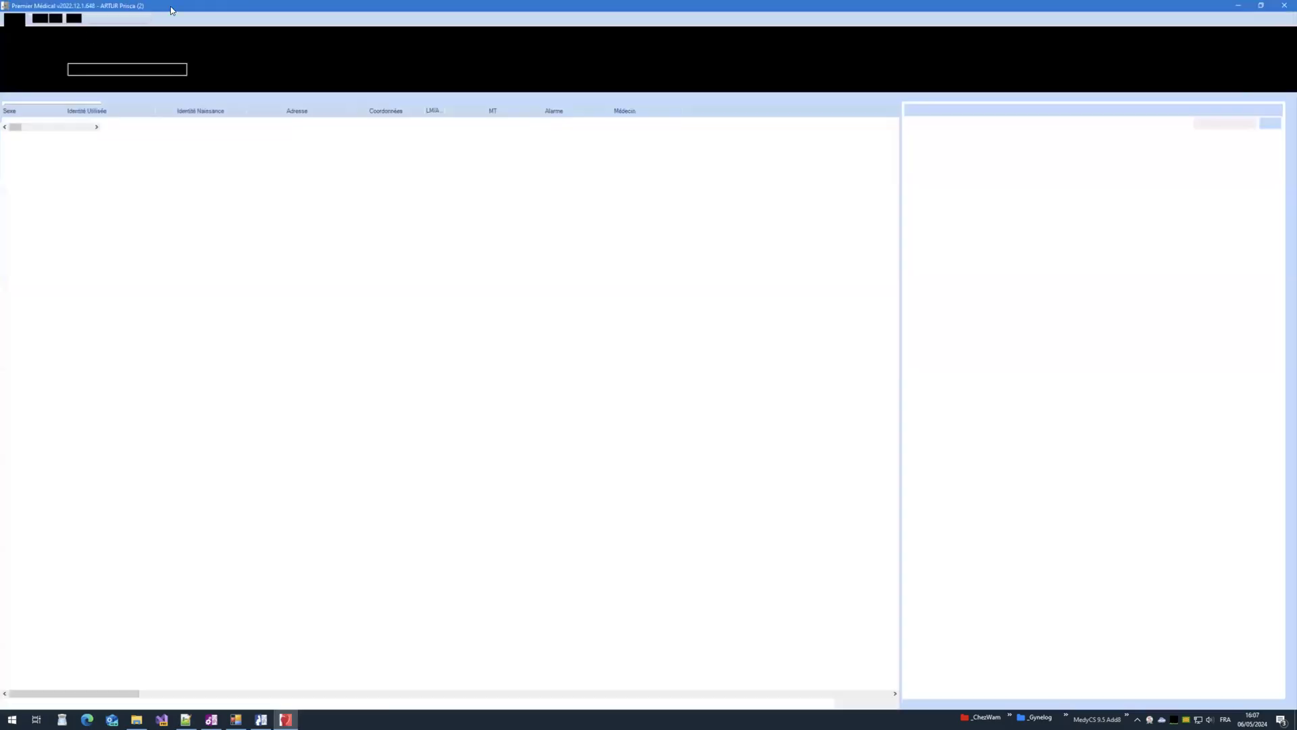
double_click(170, 6)
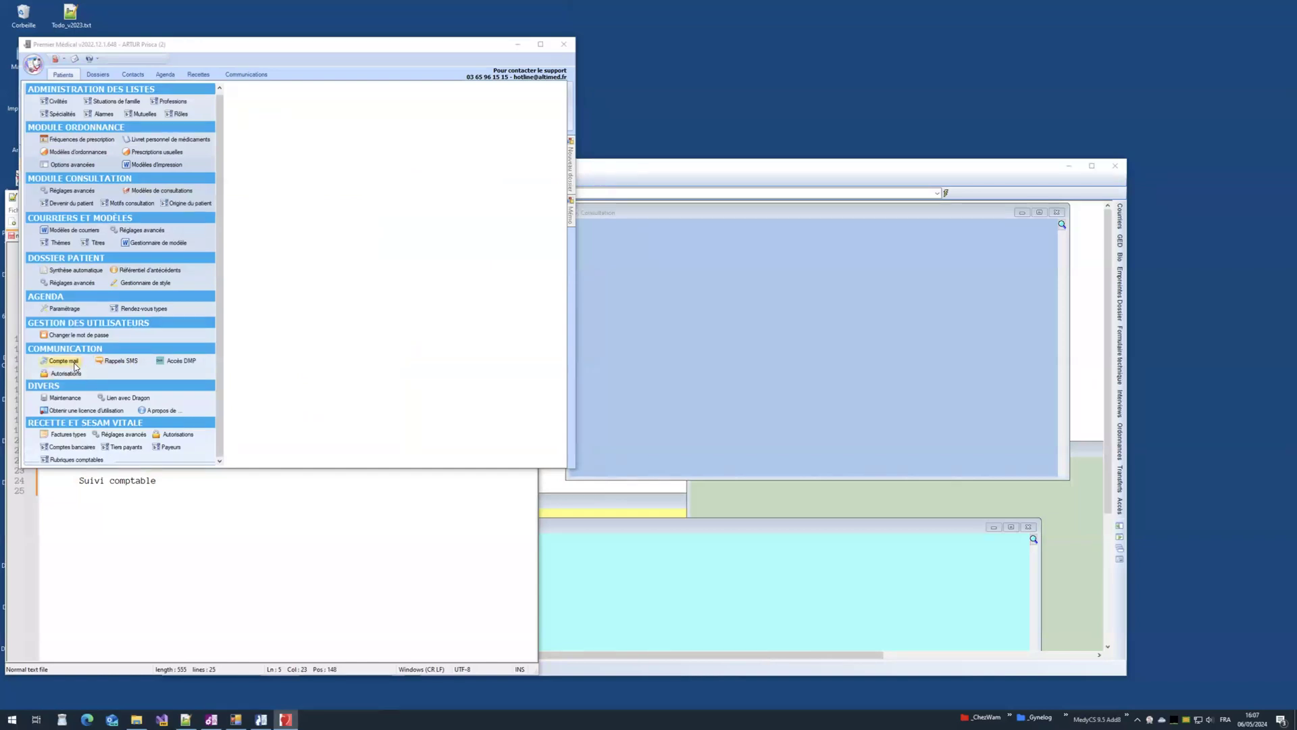
Step: Open the BIOPSIE GANGLION invoice template and paste its act ZZHJ001 into the notes
left_click(68, 434)
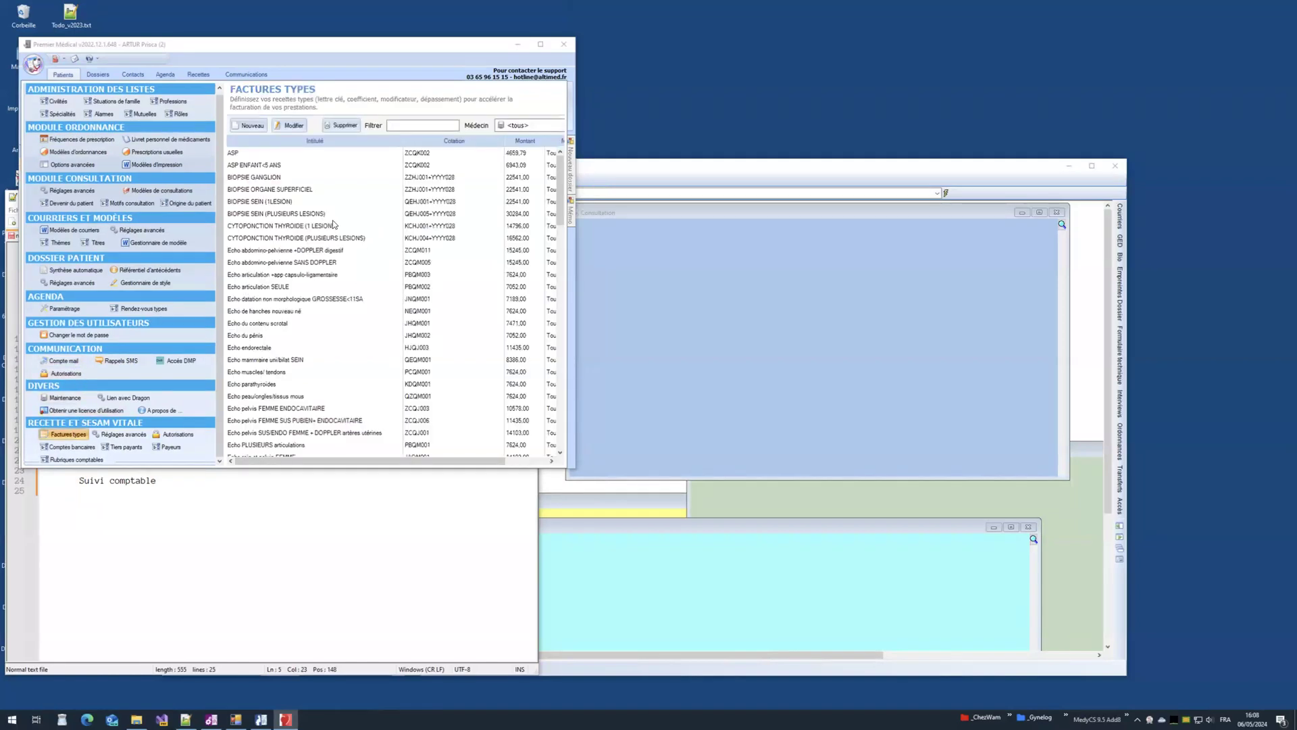
left_click(287, 179)
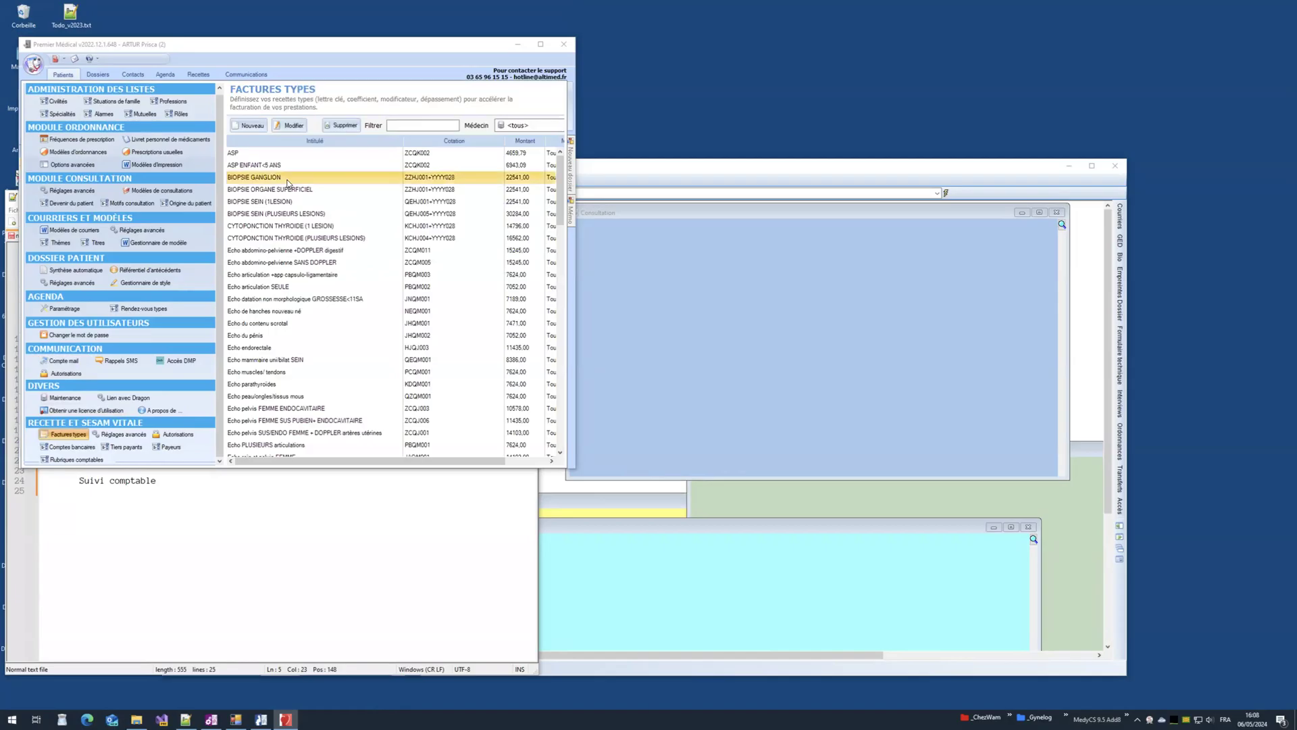
double_click(291, 183)
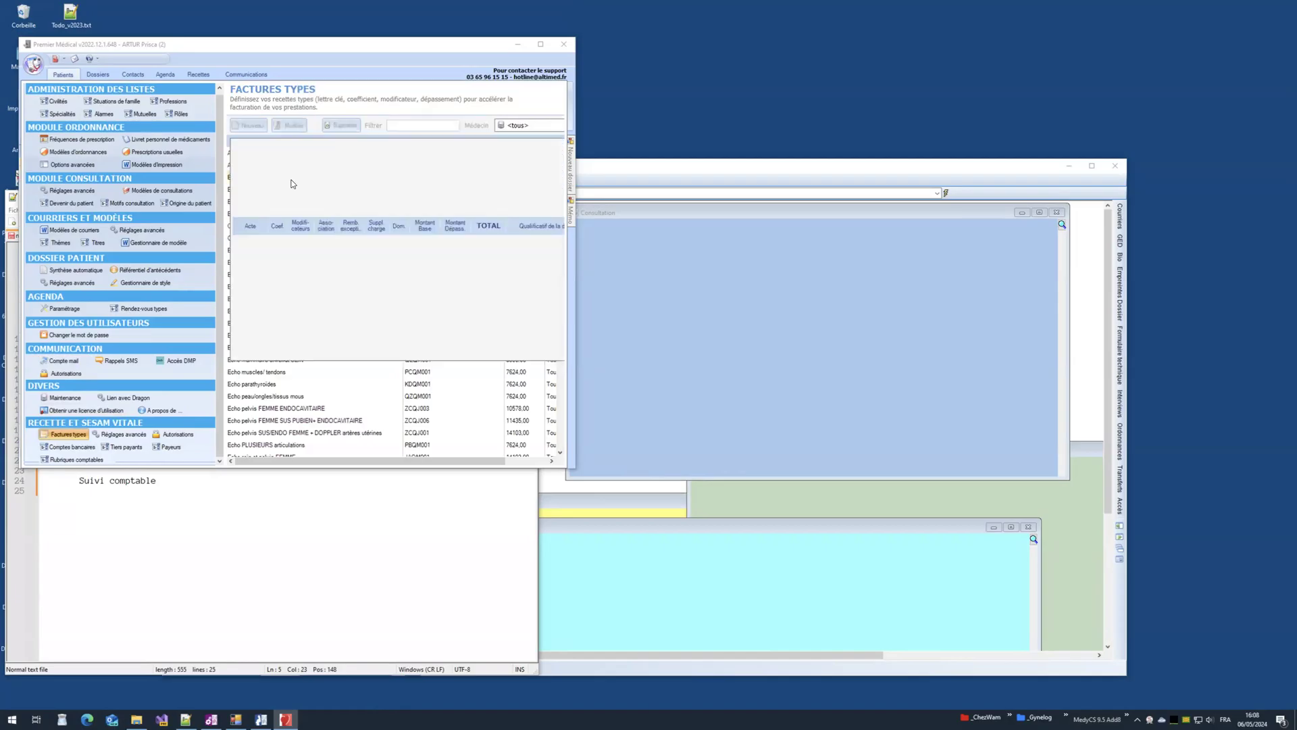
left_click(286, 268)
left_click(144, 596)
type("ZZHJ001")
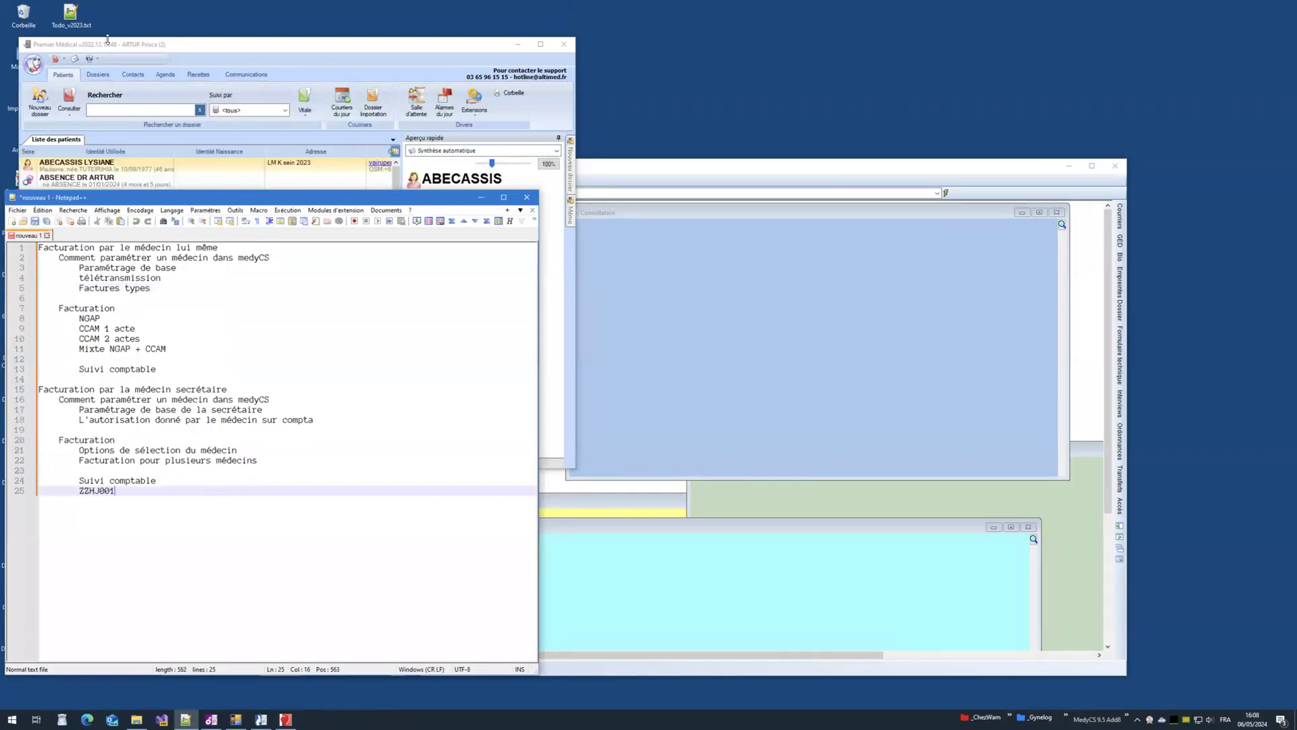
Step: Copy act YYYY028 into the notes below ZZHJ001, leaving a blank line above the codes
left_click(22, 65)
left_click(258, 254)
key("ctrl+c")
left_click(135, 513)
key("Return")
key("ctrl+v")
left_click(167, 483)
key("Return")
key("Return")
Step: Paste the template name BIOPSIE GANGLION into the notes and close Premier Médical
left_click(34, 64)
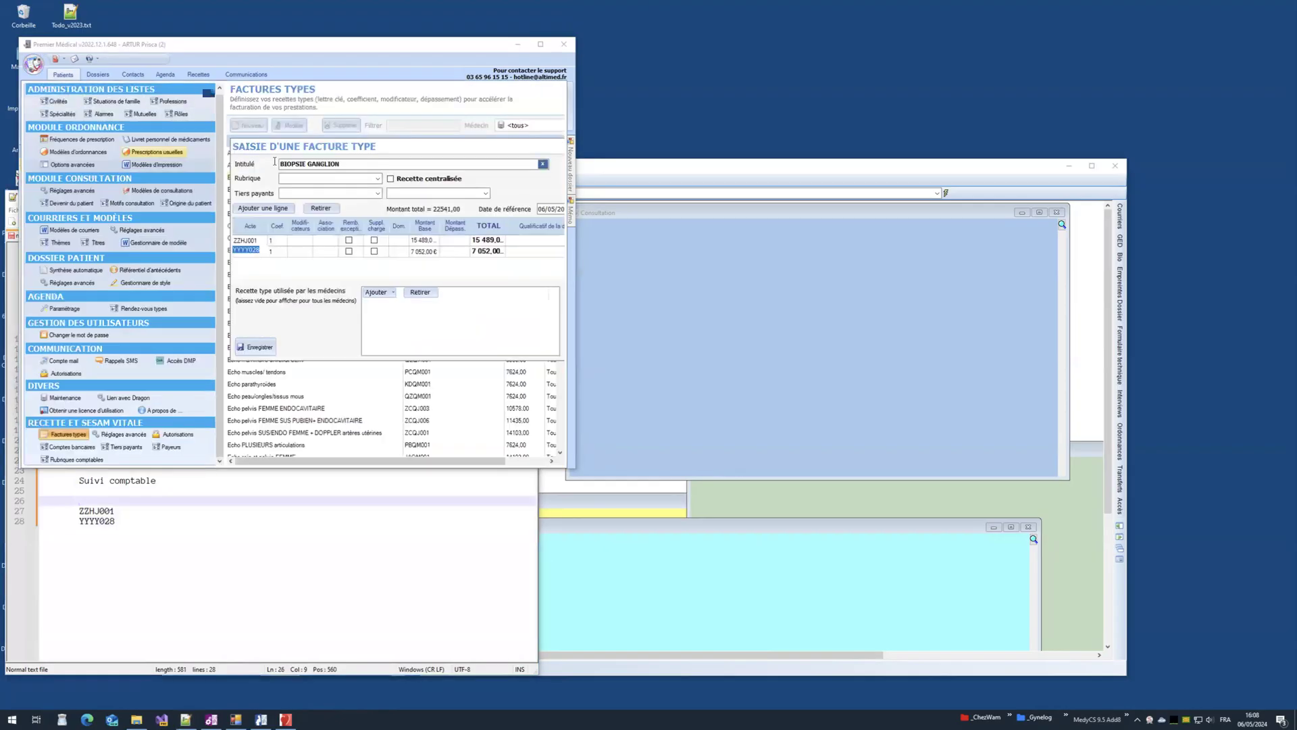
key("ctrl+c")
left_click(115, 506)
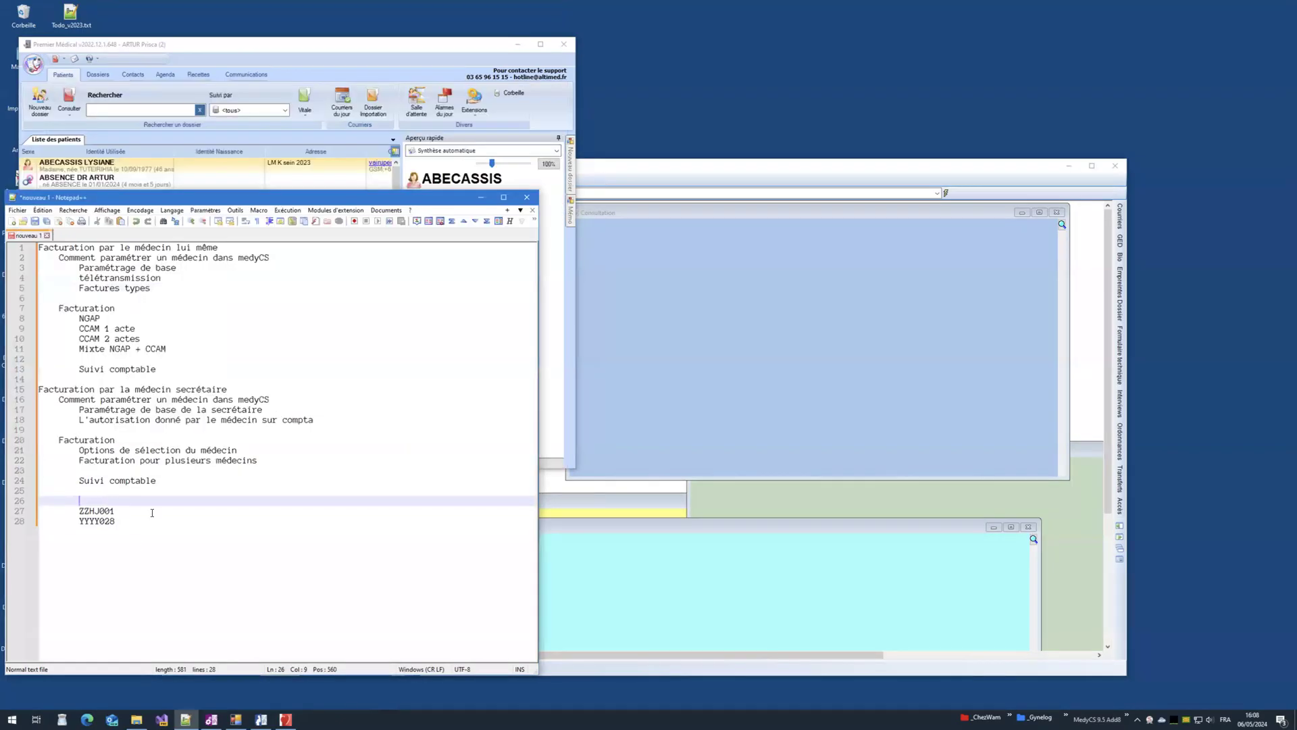
key("ctrl+v")
left_click(513, 57)
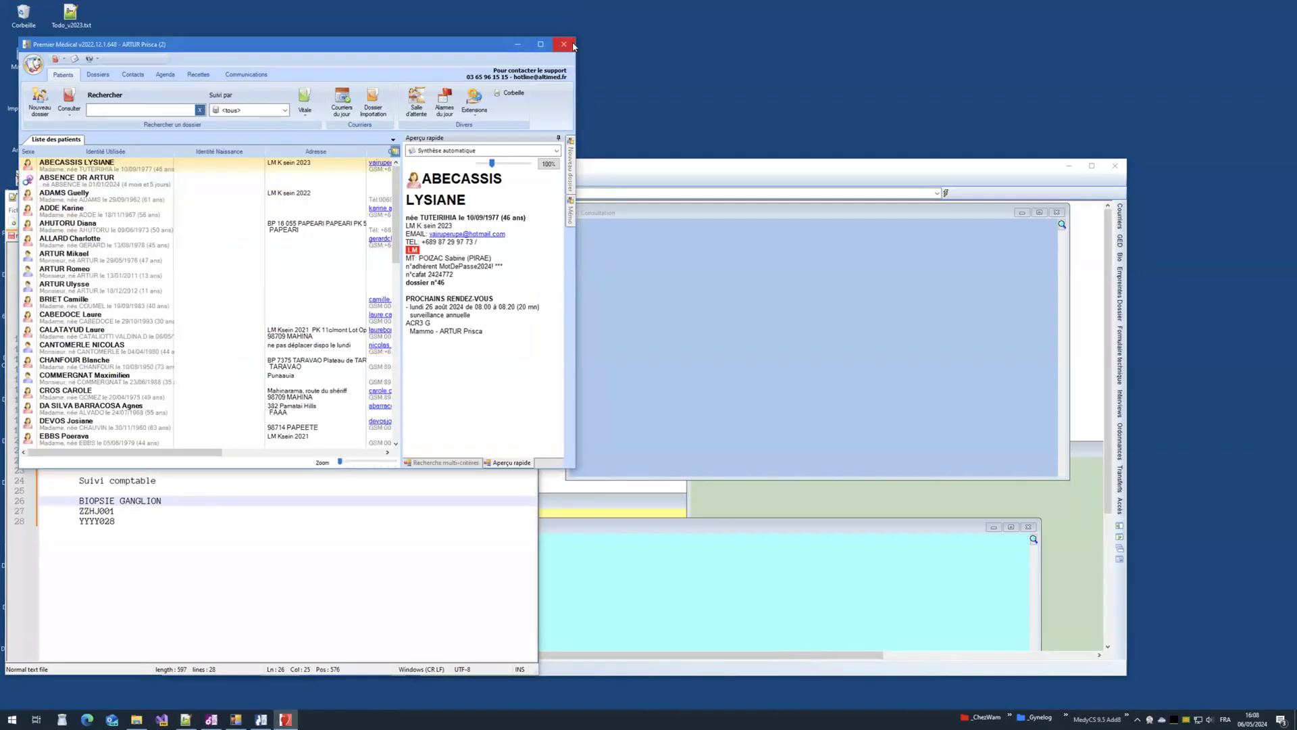
left_click(569, 47)
left_click(331, 167)
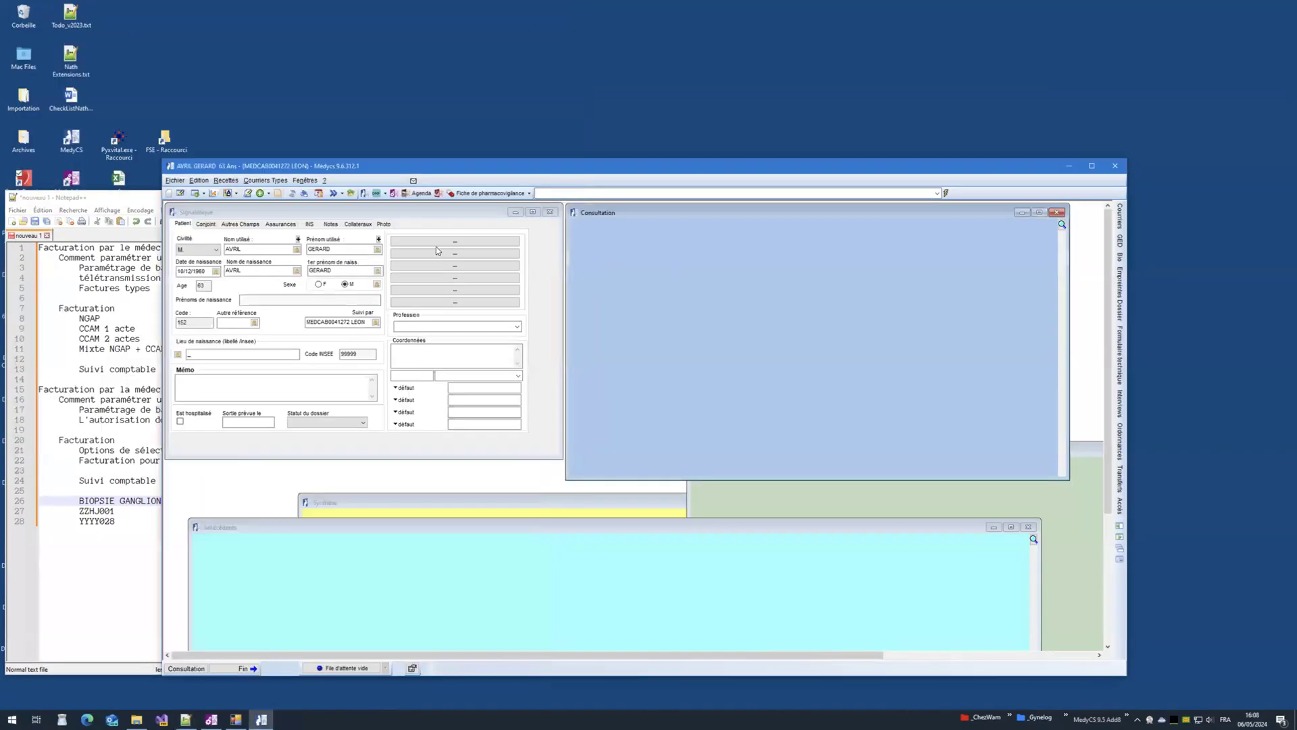
Step: Maximize MedyCS and shrink the notes window to the lower left
double_click(304, 163)
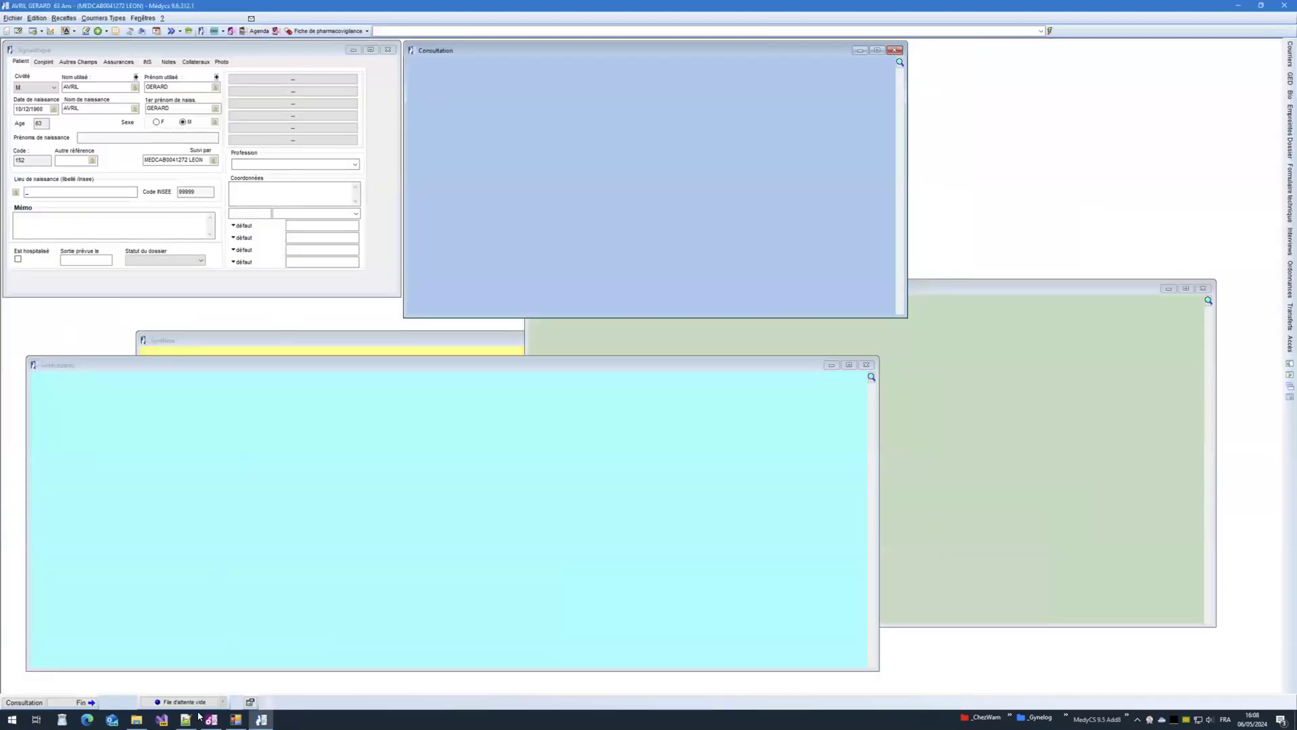
left_click(185, 718)
left_click(108, 210)
left_click(124, 223)
left_click_drag(6, 191, 38, 486)
scroll(160, 645, "down", 5)
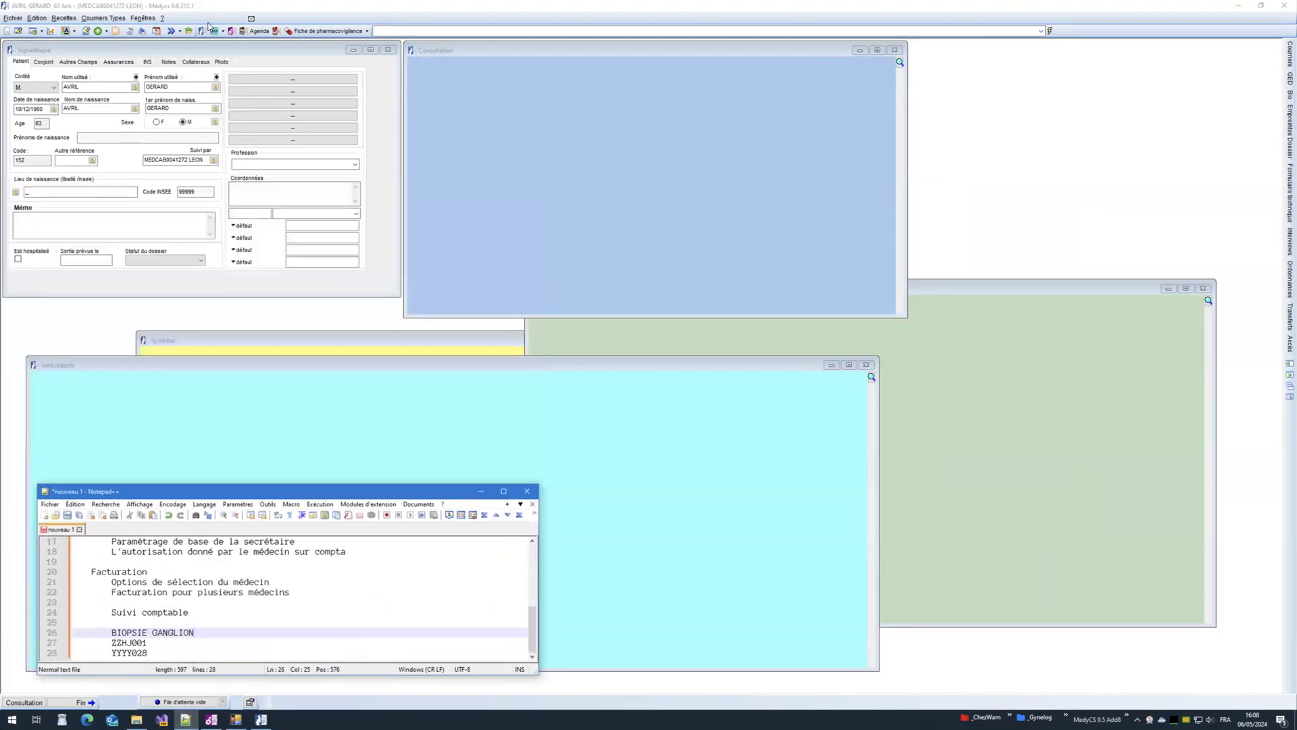
Step: Create a new electronic care sheet for the patient and begin adding an act
left_click(182, 10)
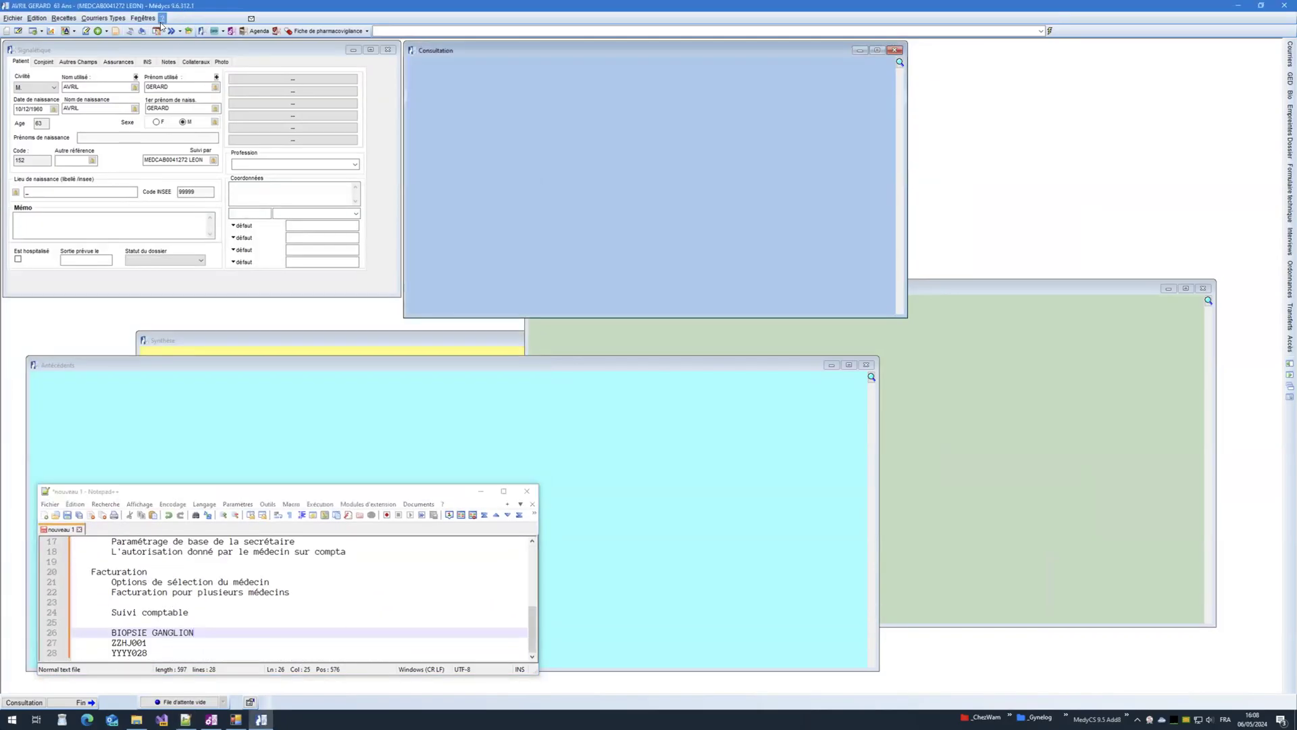
left_click(117, 33)
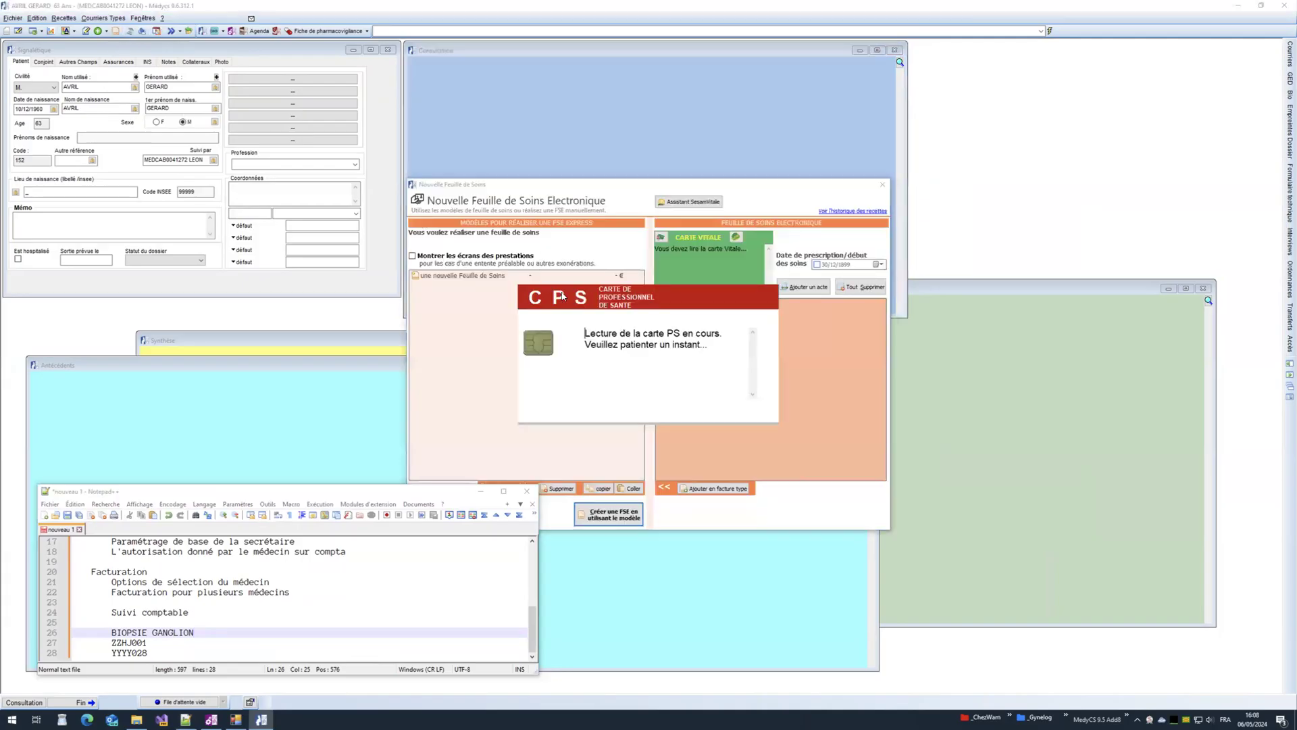
left_click_drag(377, 495, 351, 522)
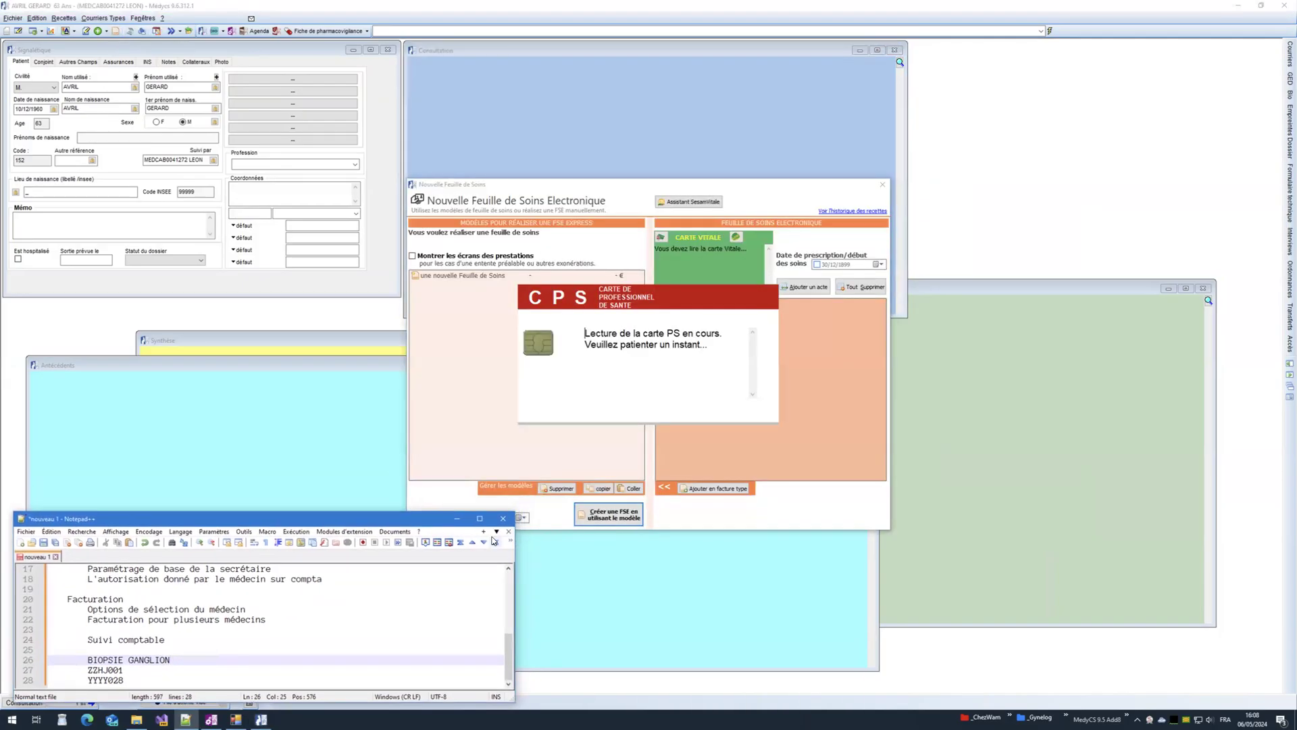
left_click_drag(519, 515, 433, 561)
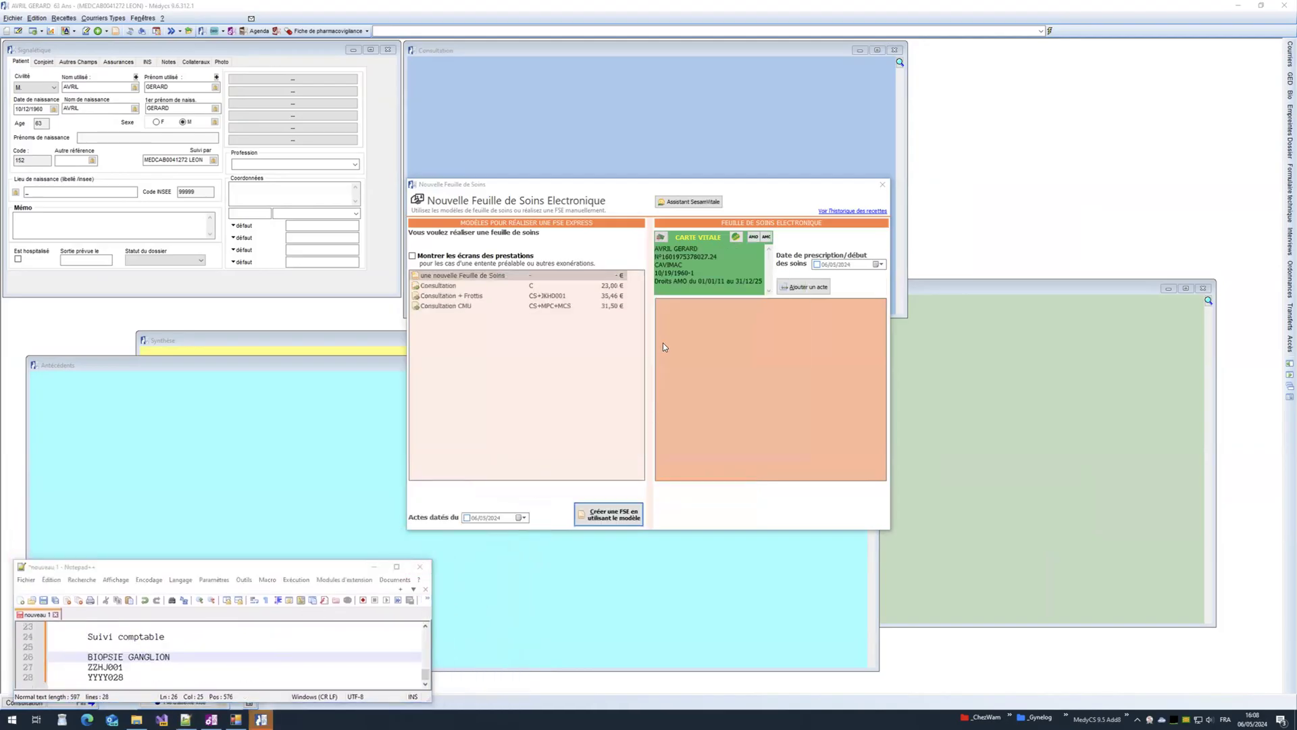
left_click(783, 287)
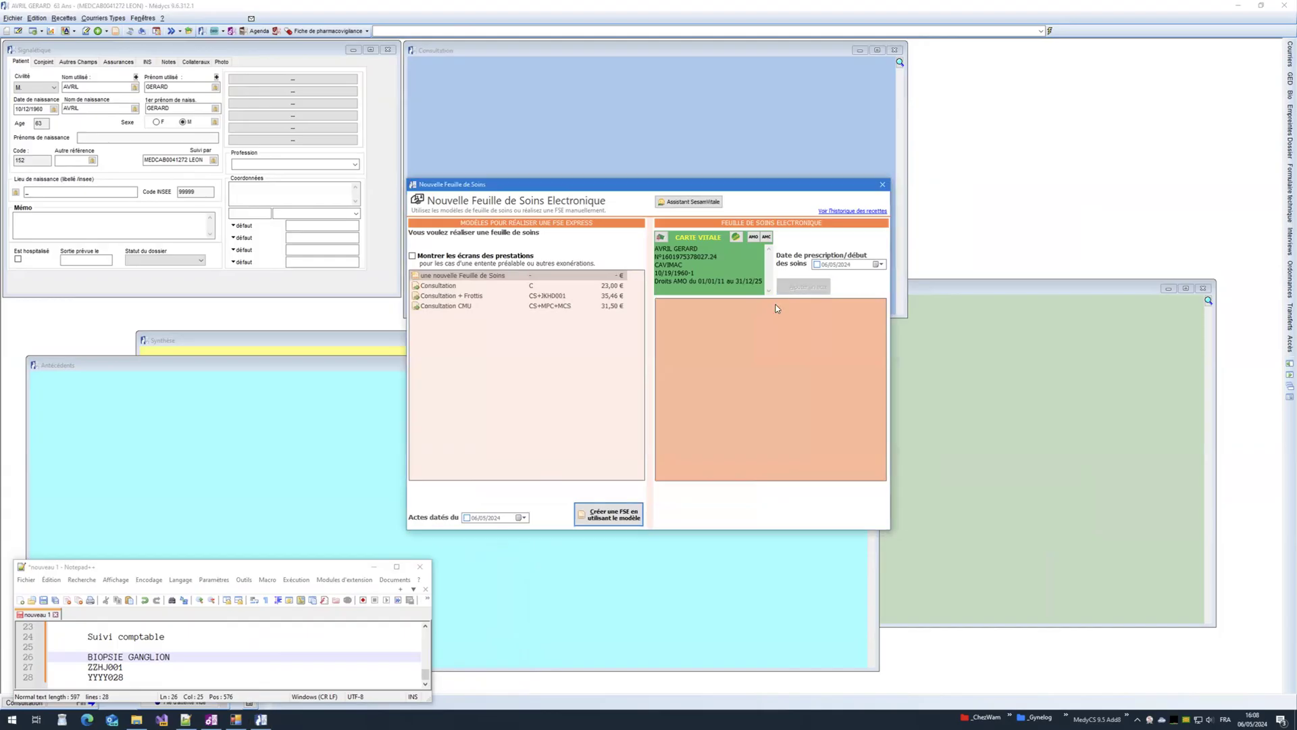
Step: Add CCAM act ZZHJ001, copied from the notes, billed at 76.80 €
left_click(595, 508)
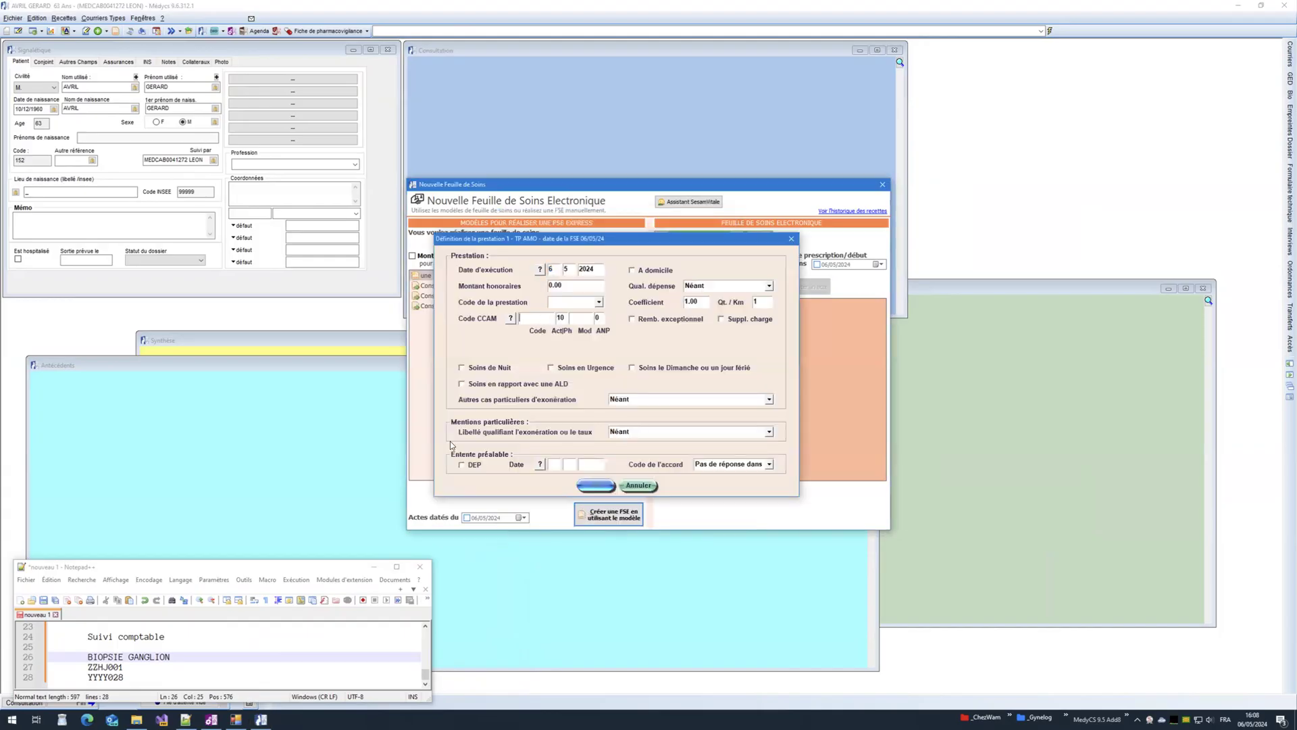
key("alt+Tab")
key("Down")
key("Home")
key("shift+End")
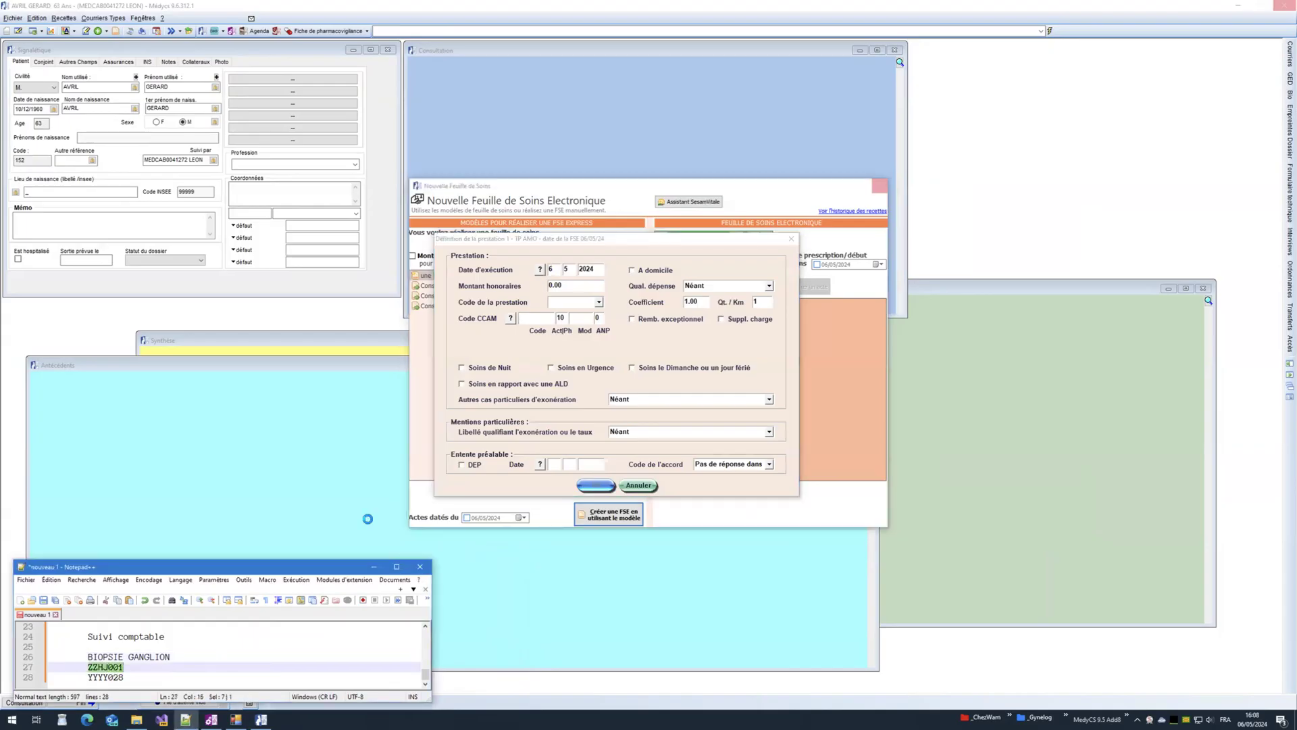
left_click(531, 321)
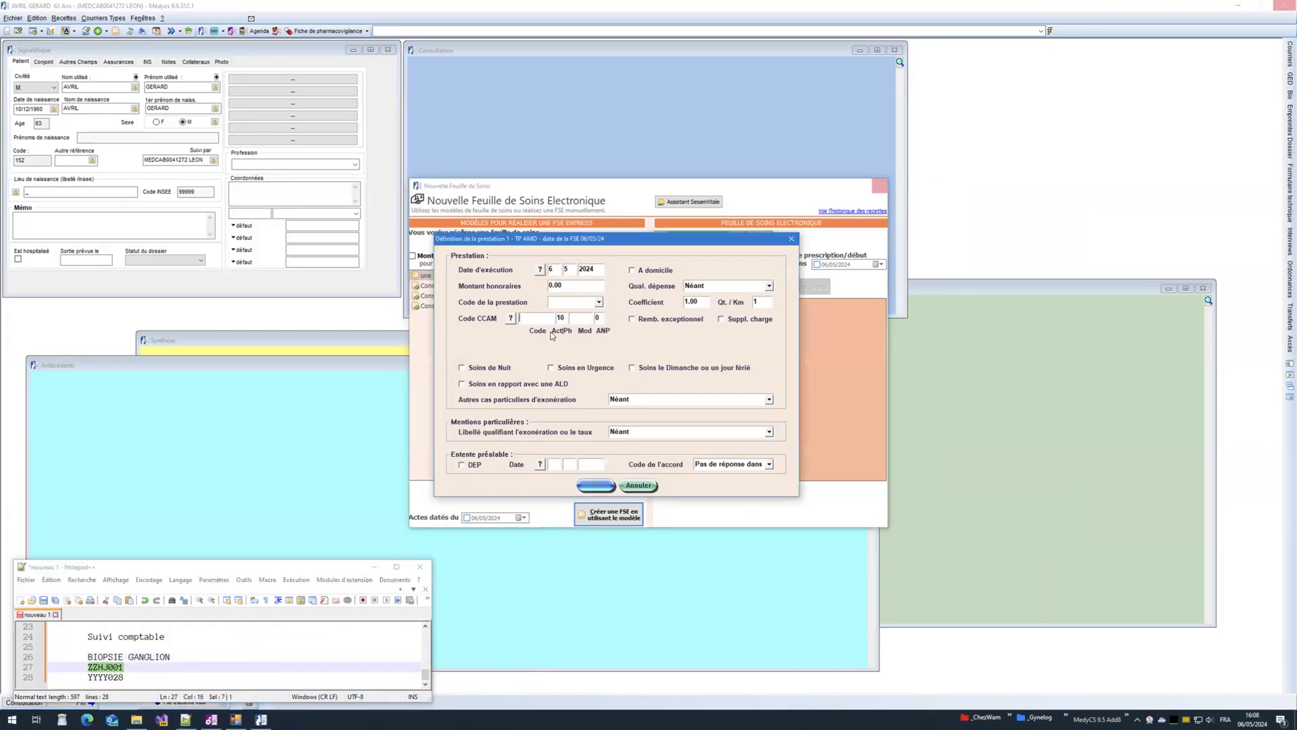
key("ctrl+v")
left_click(597, 485)
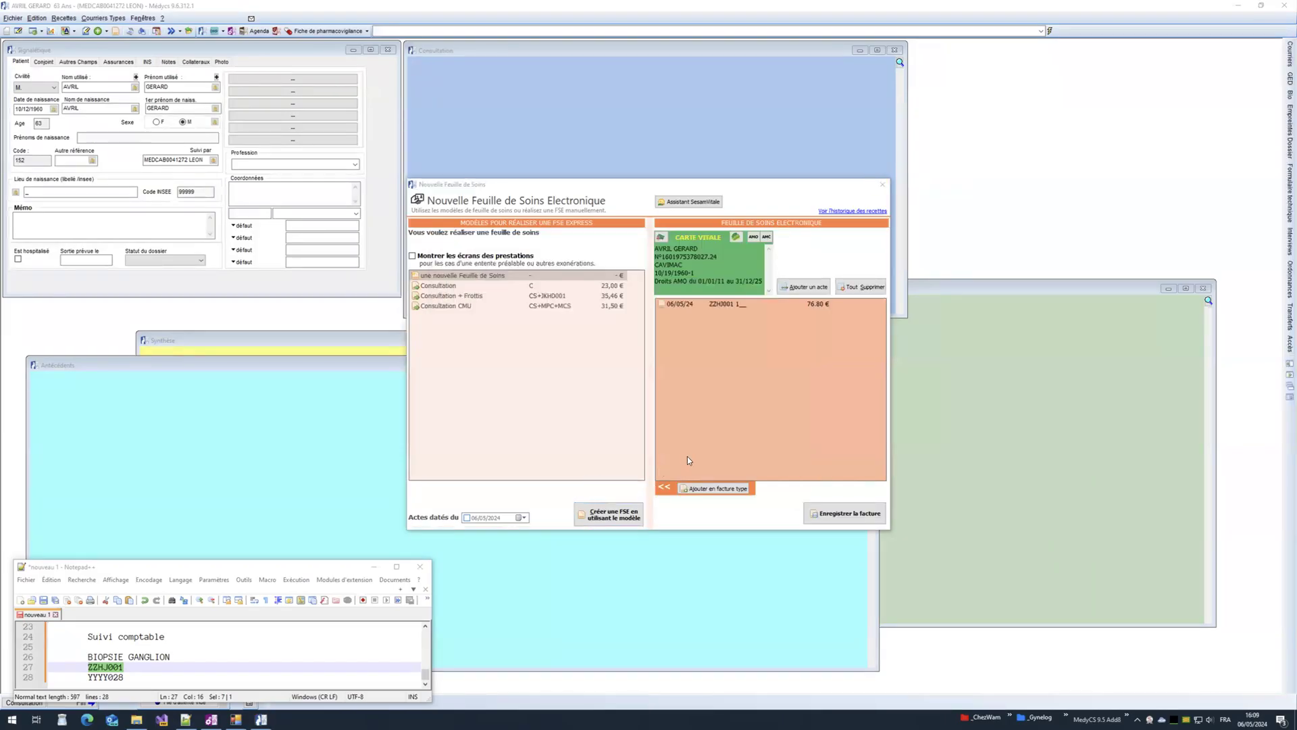
Step: Add CCAM act YYYY028 with ANP code 2, recalculated at 17.49 €
left_click(794, 290)
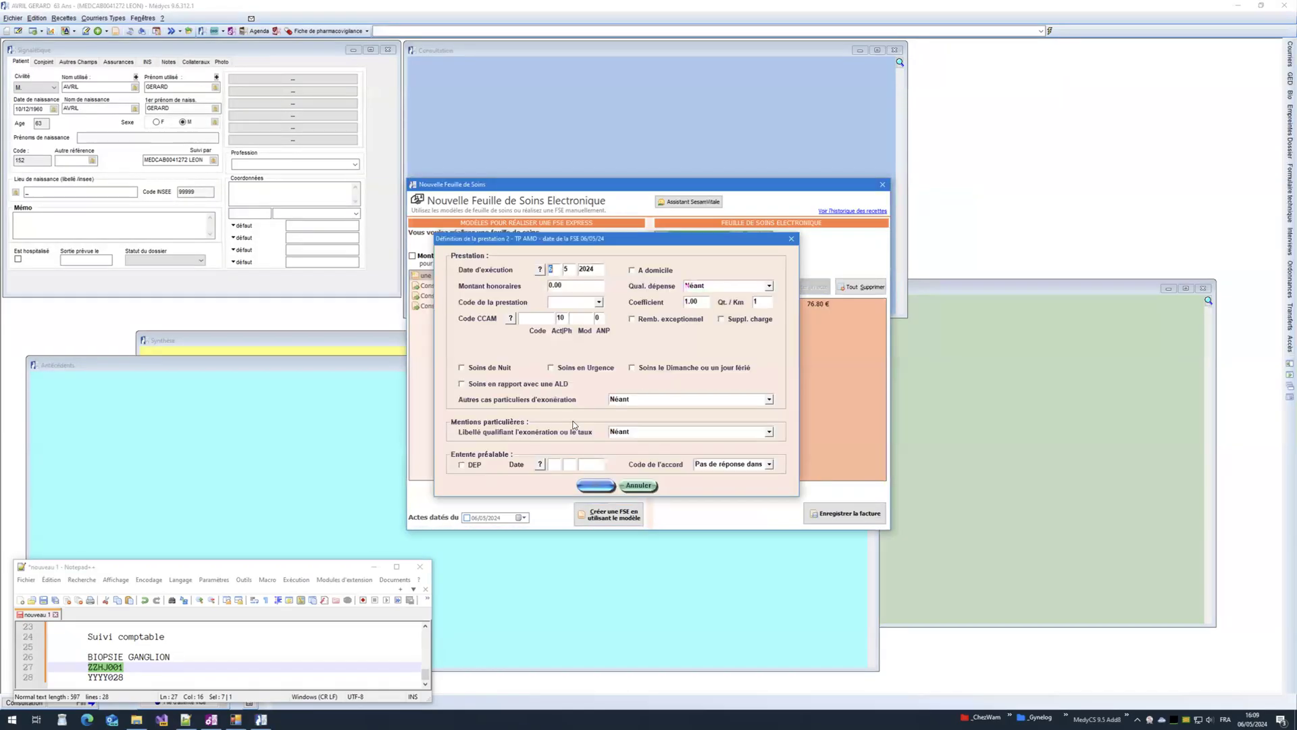
double_click(112, 677)
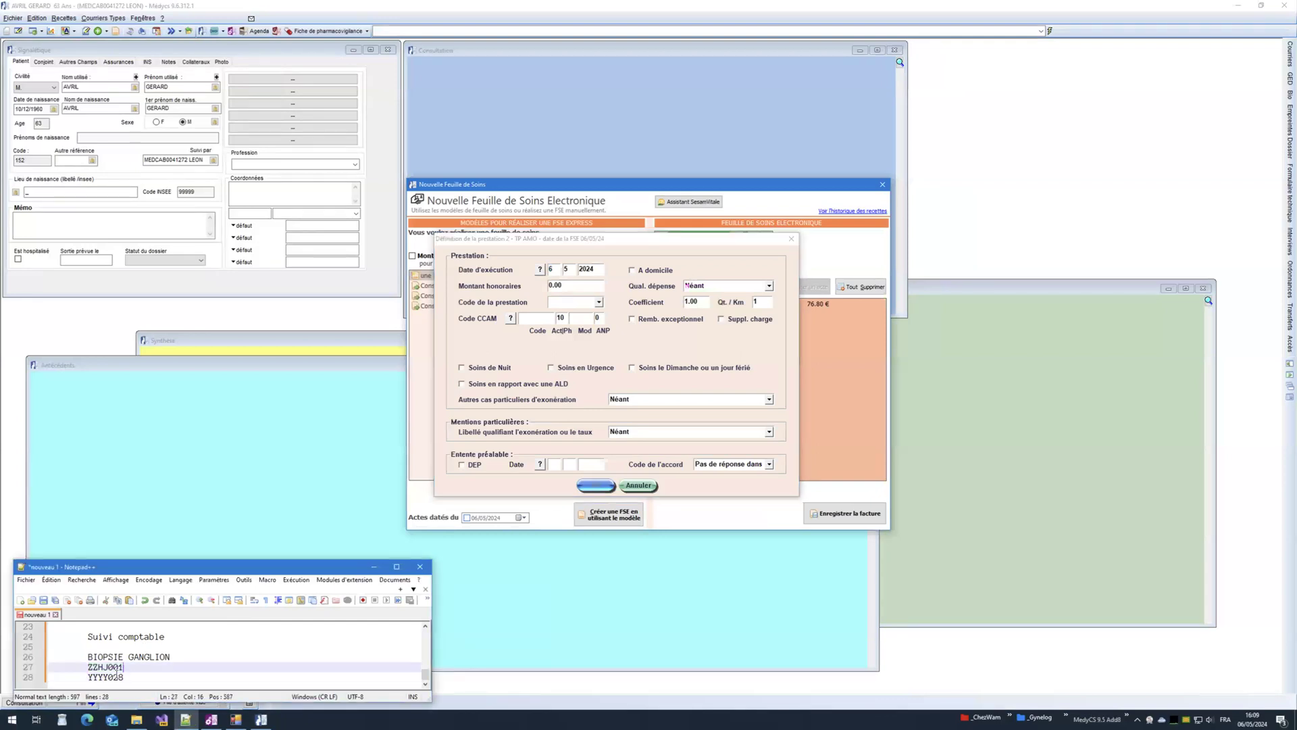
key("ctrl+c")
left_click(531, 318)
key("ctrl+v")
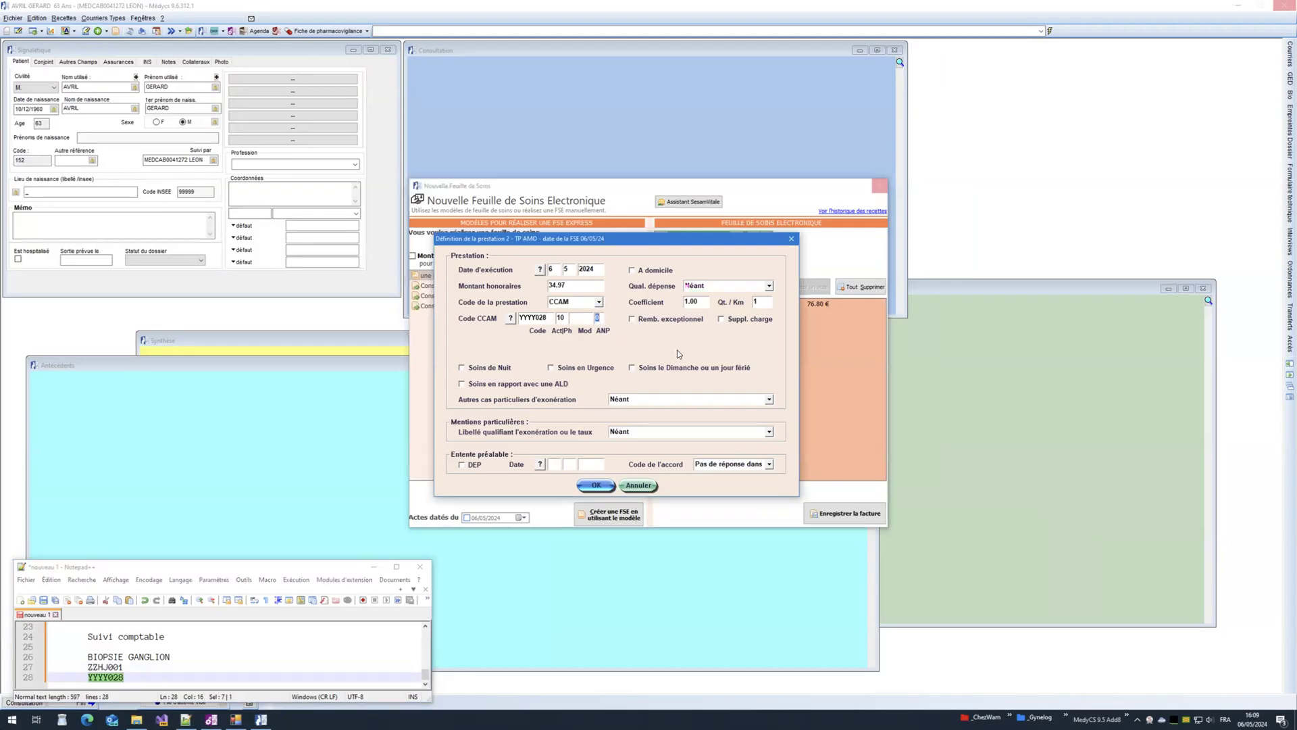
type("2")
left_click_drag(568, 286, 542, 289)
left_click(568, 286)
left_click(594, 487)
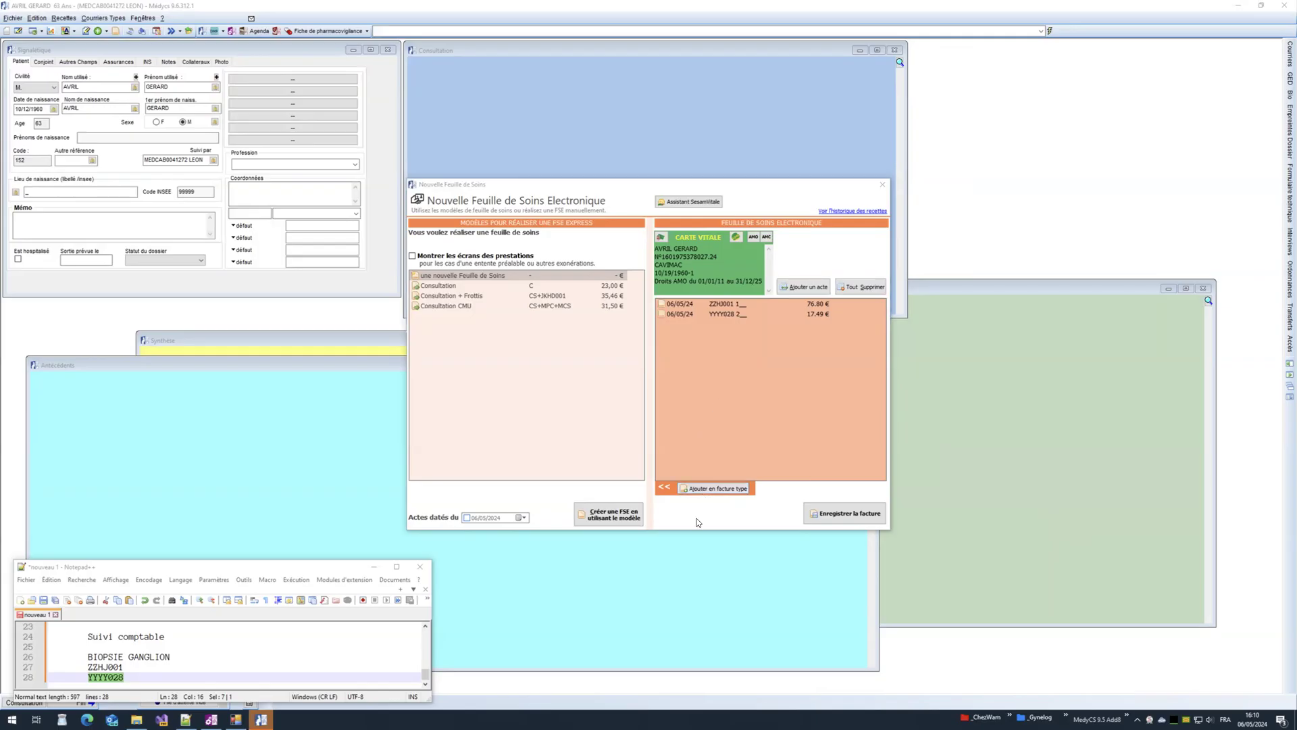
Step: Switch desktops and return to the Windows remote session
left_click(693, 519)
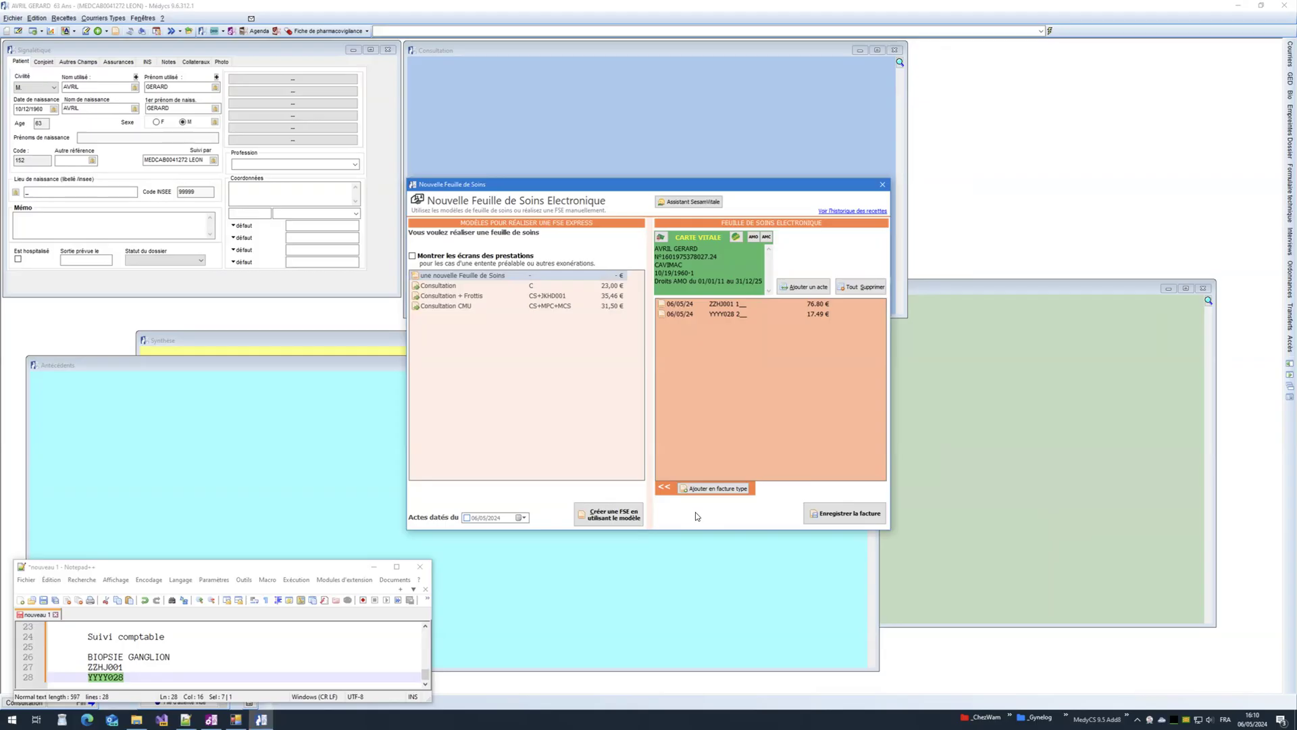
key("ctrl+Left")
key("ctrl+Right")
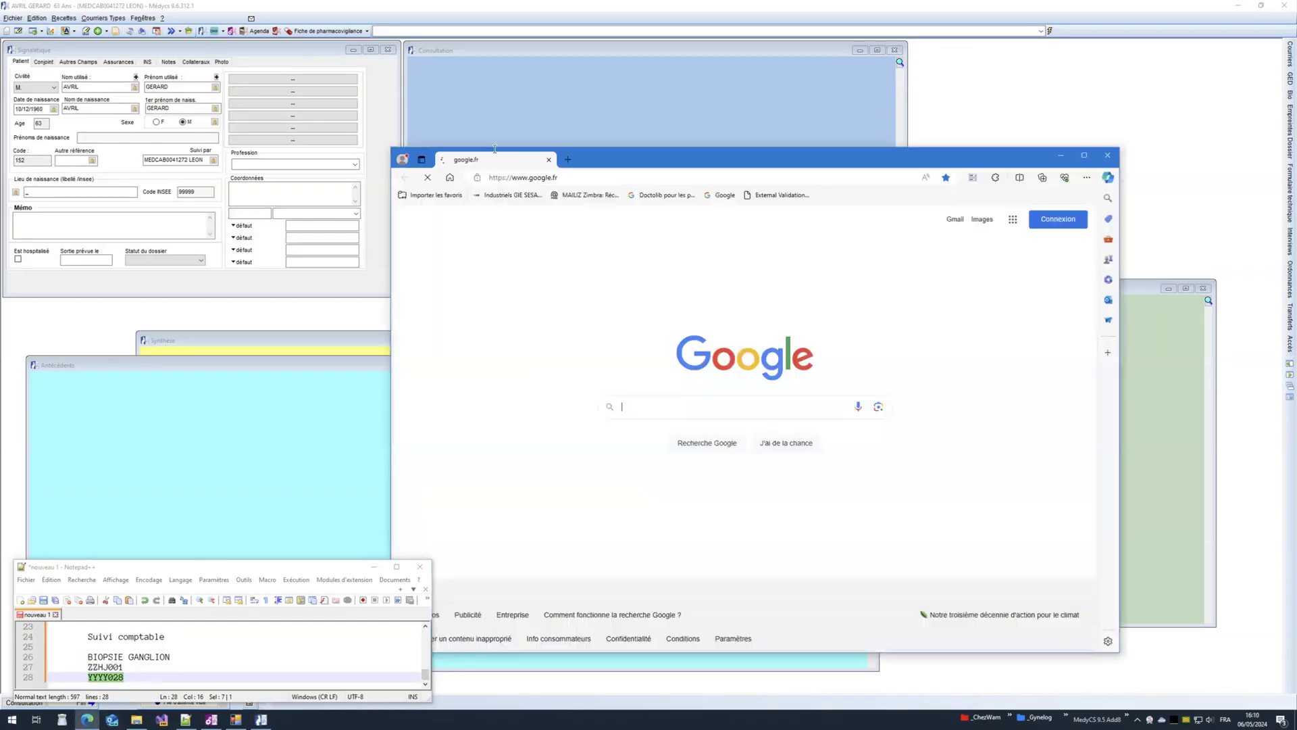
Step: Search Google for 'modificateur jours fériés'
left_click(652, 401)
type("mo")
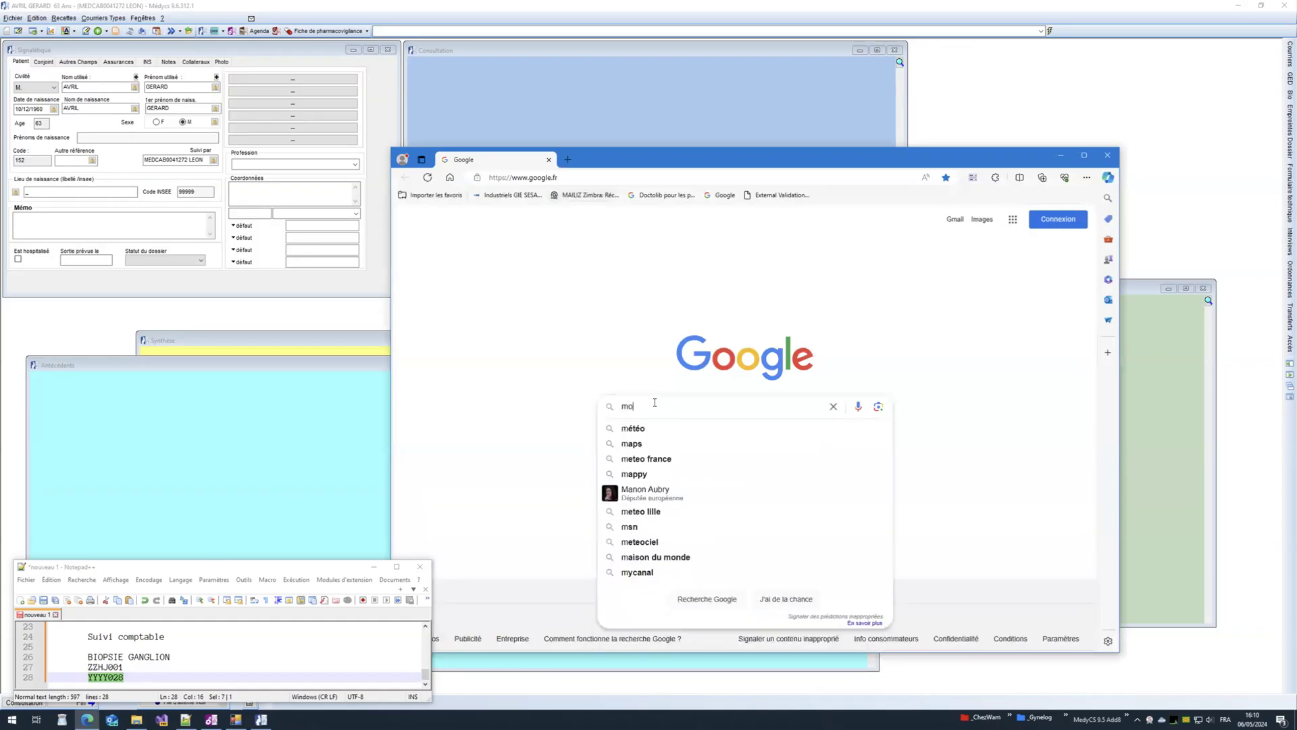
type("dificateur jo")
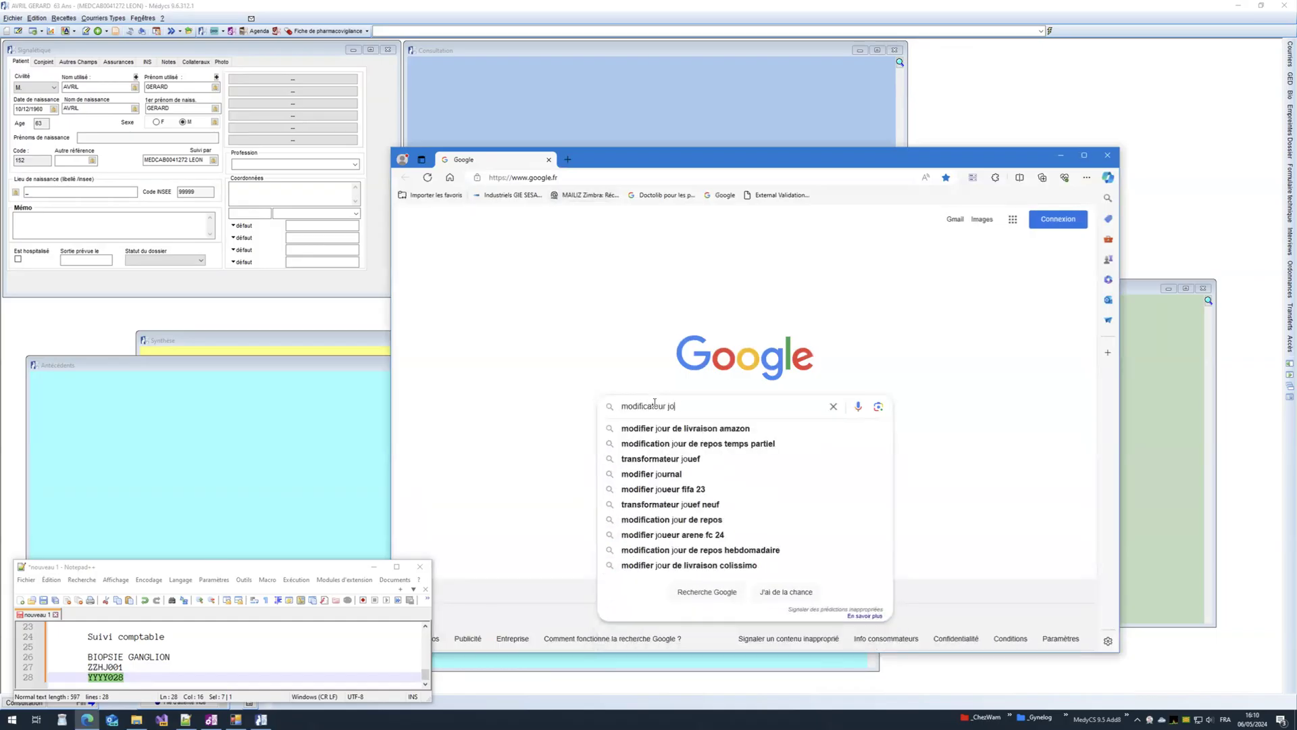
type("urs férieew")
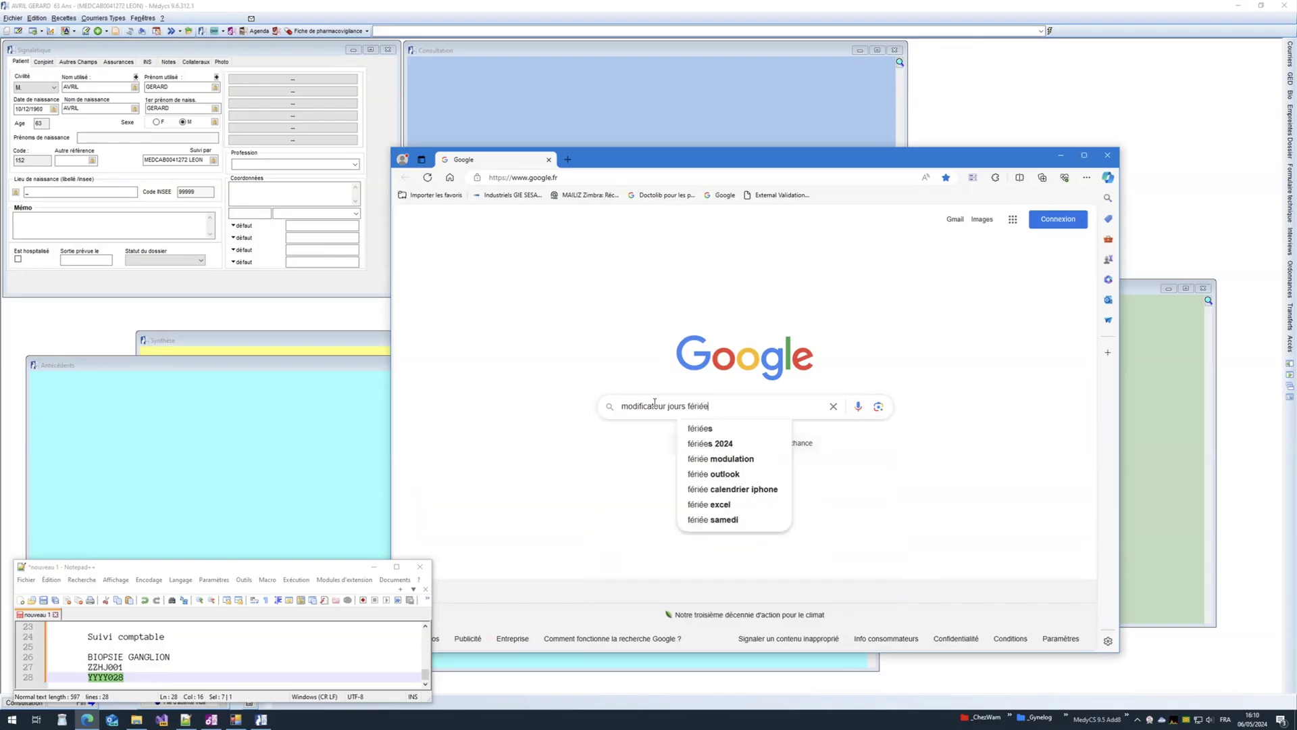
key("Return")
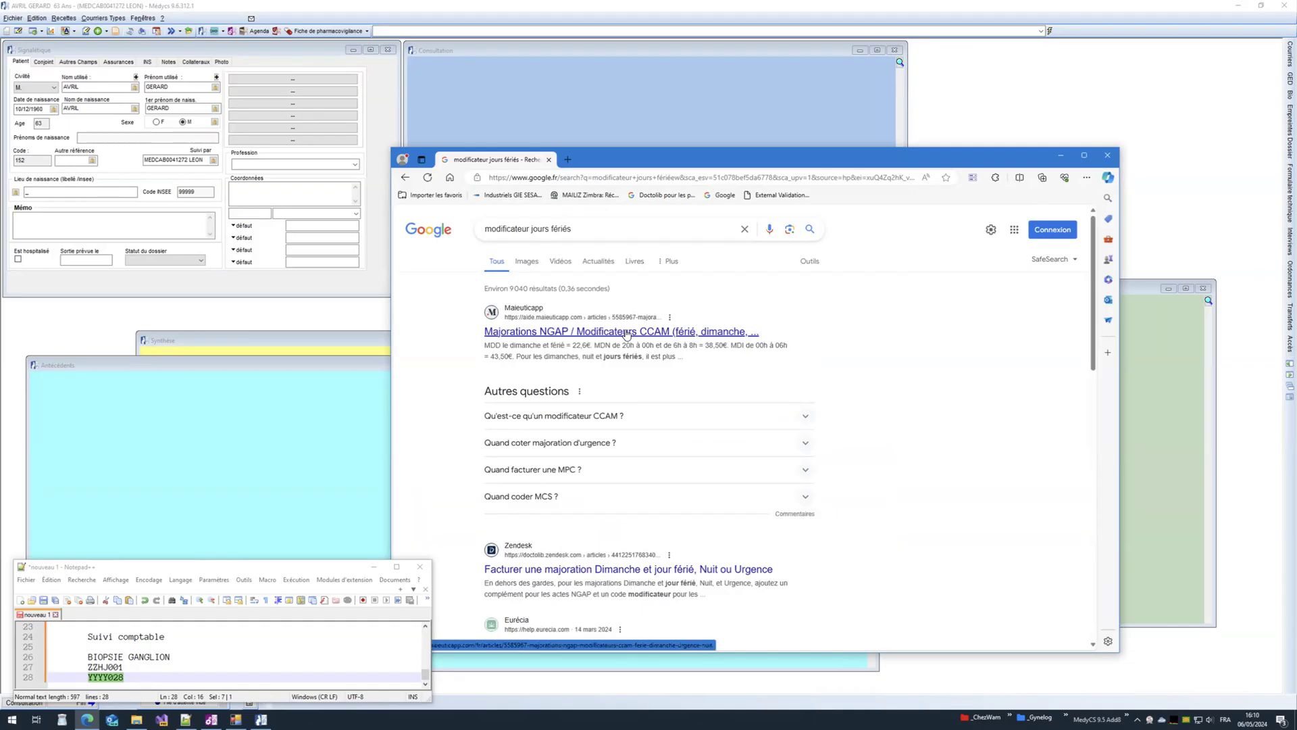
Step: Read the Maieuticapp article down to its CCAM supplements section, then go back to the results
left_click(627, 332)
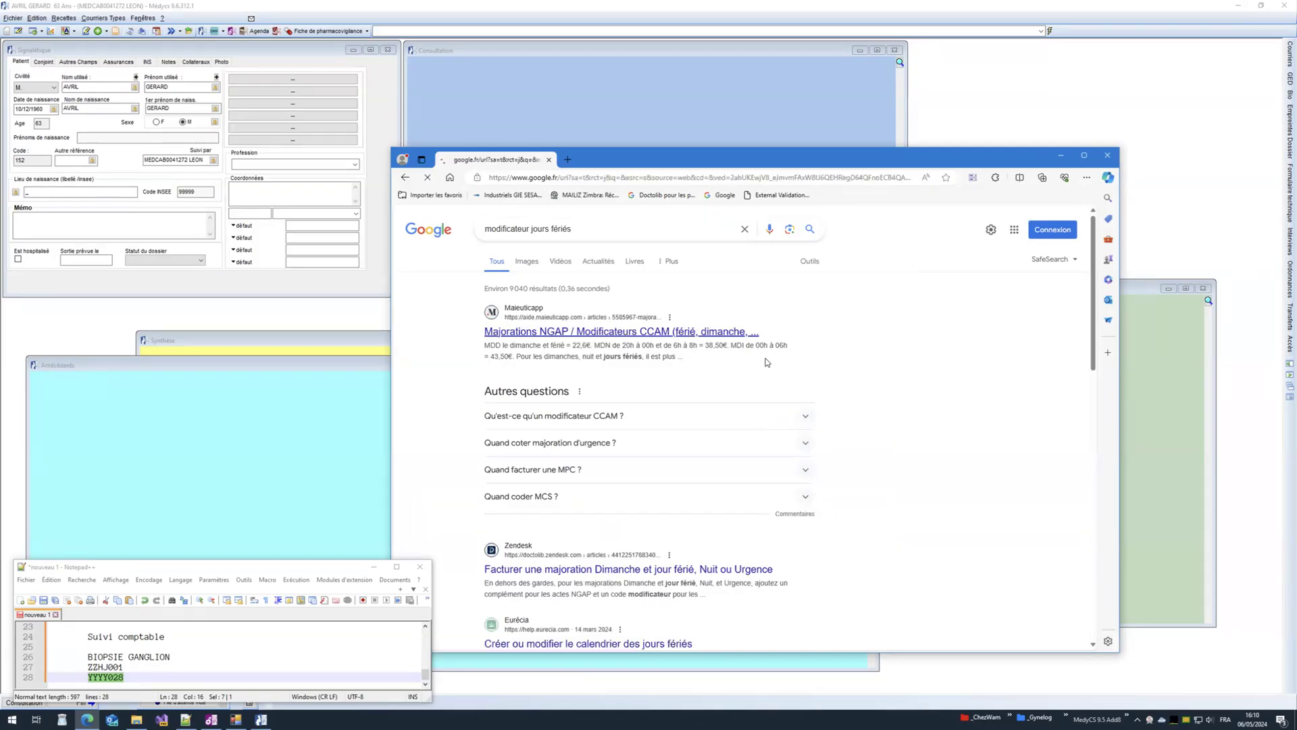
scroll(550, 430, "down", 3)
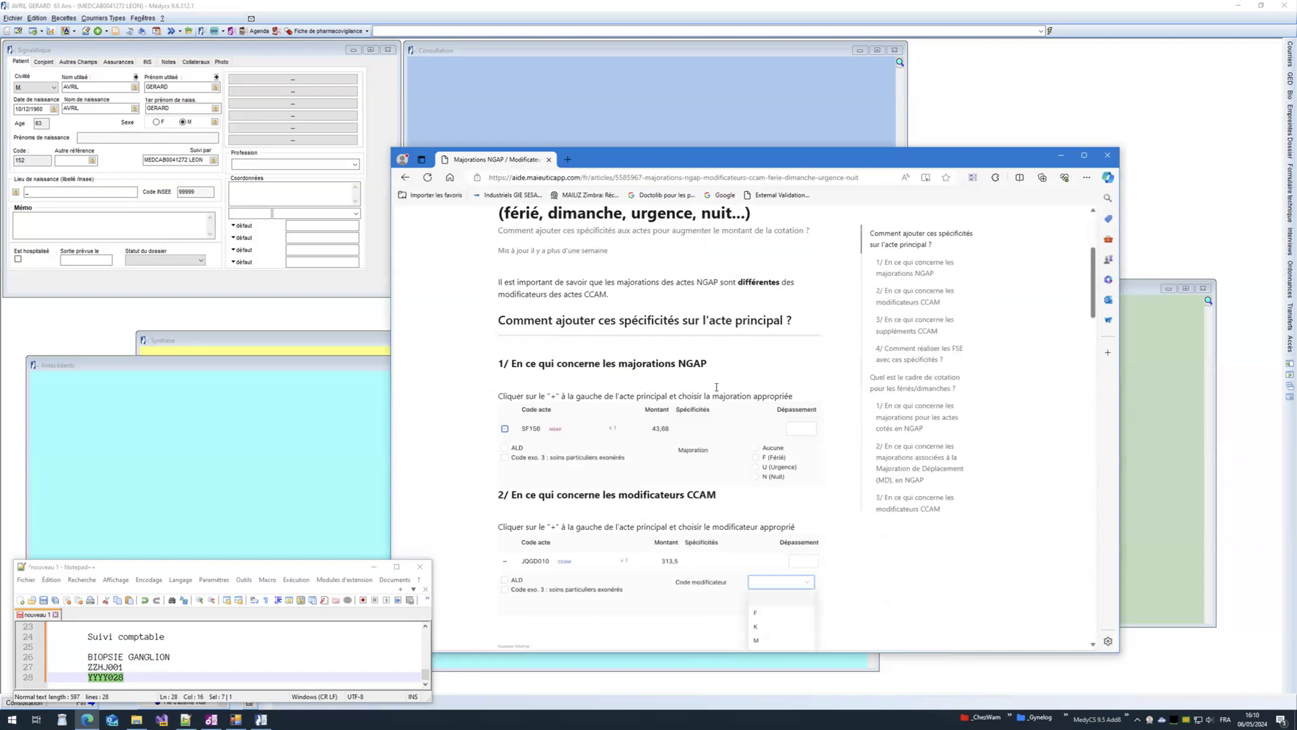
scroll(551, 430, "down", 2)
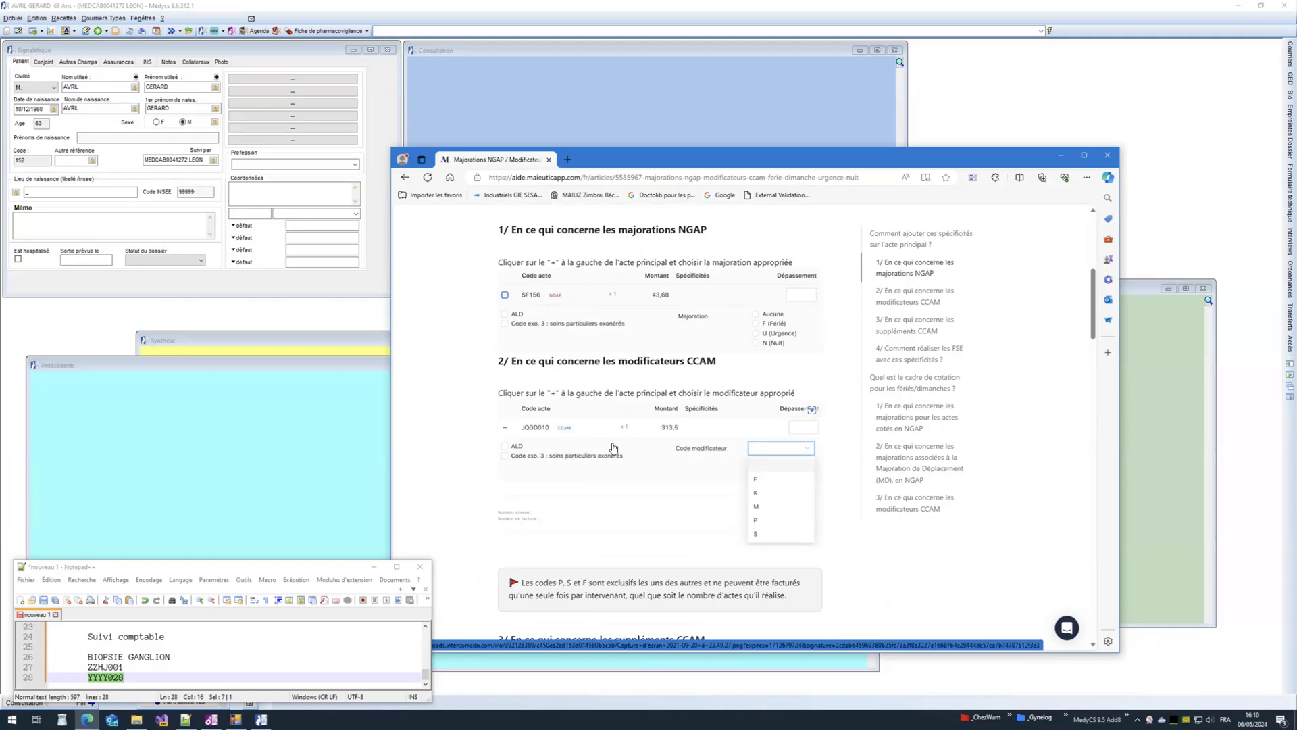
scroll(613, 448, "down", 2)
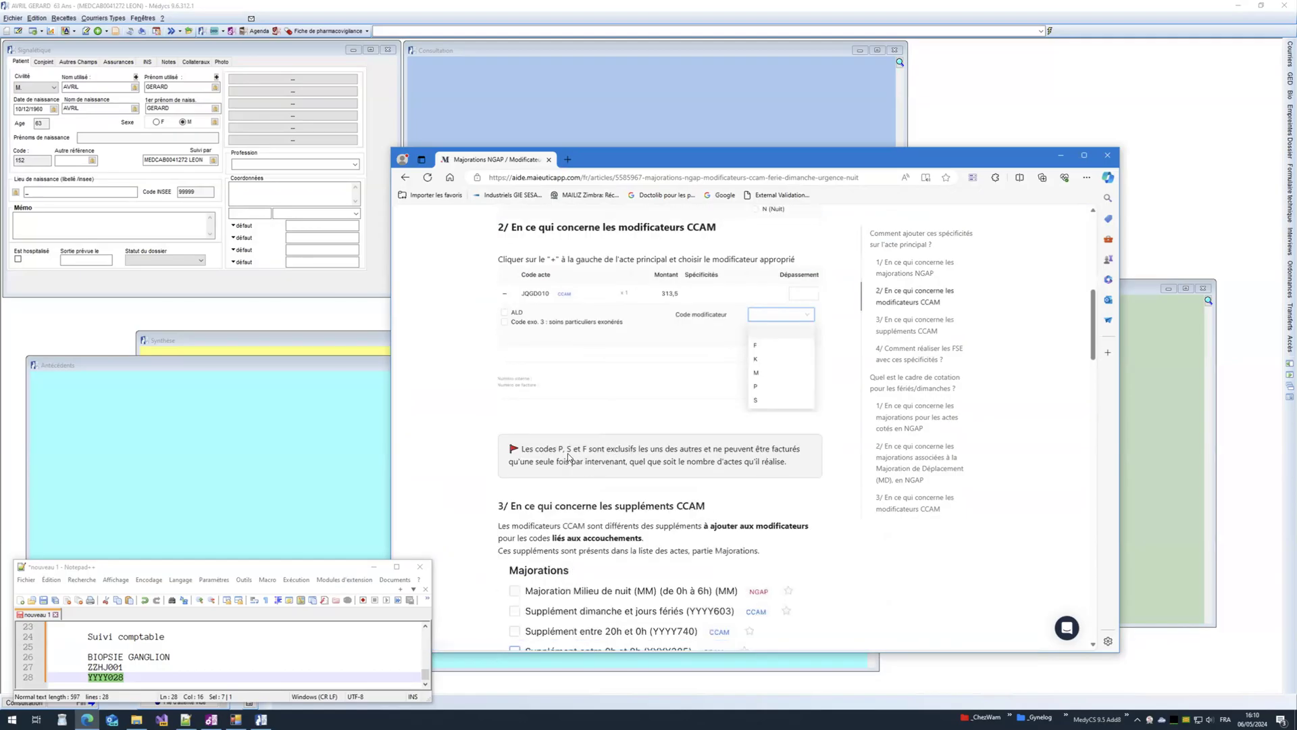
scroll(569, 458, "down", 2)
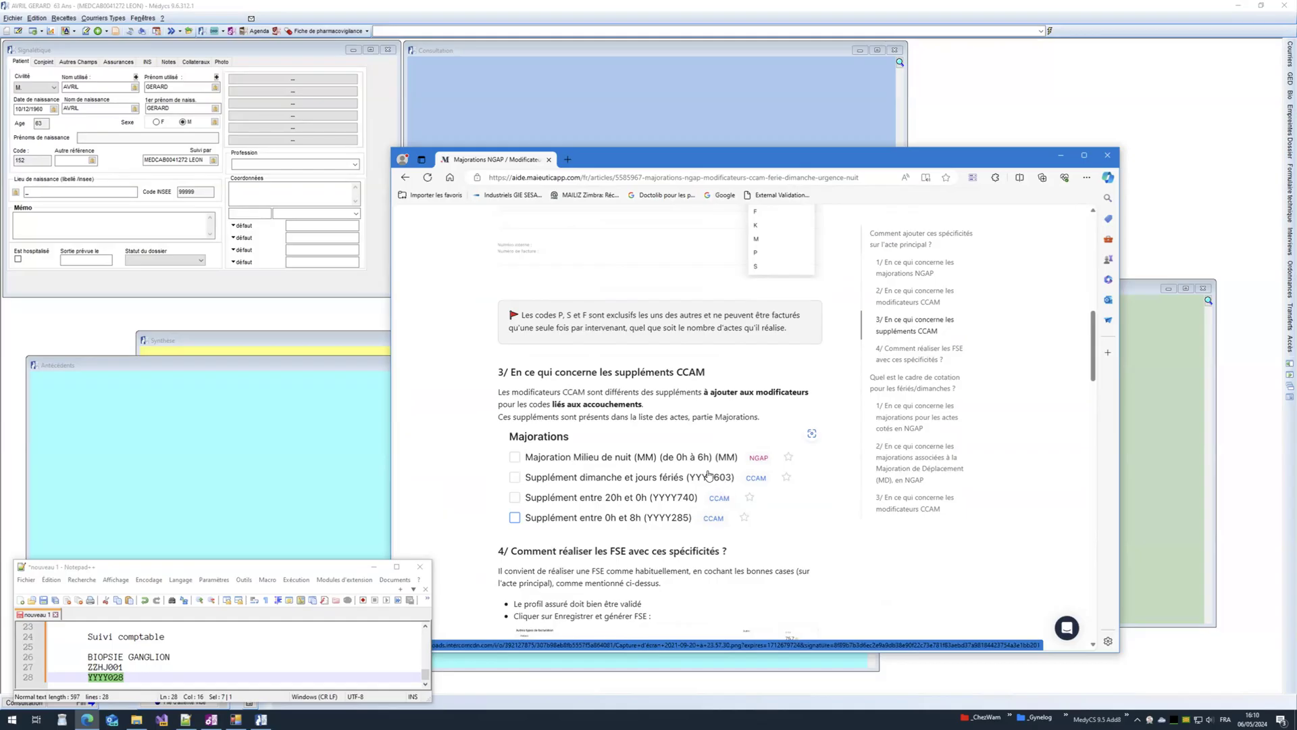
scroll(709, 477, "down", 1)
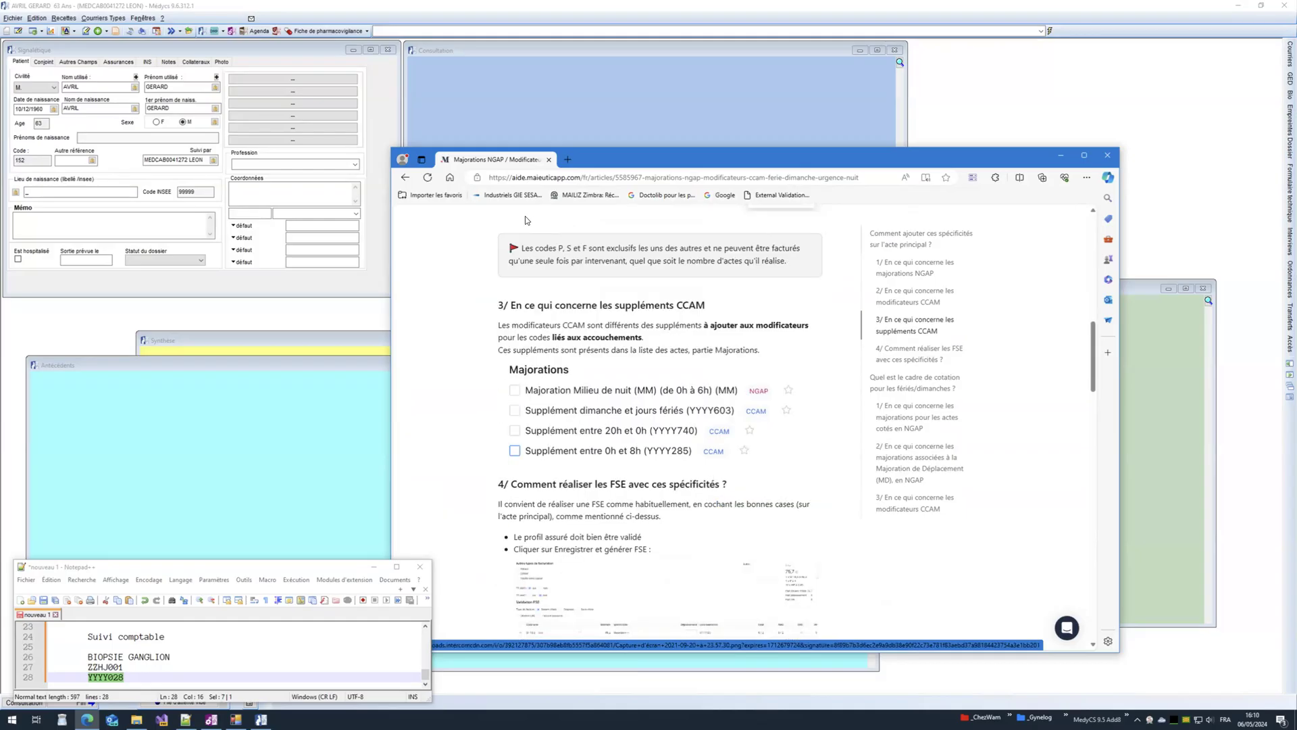
left_click(404, 178)
Step: Open the 'Les modificateurs de la CCAM' PDF, review its modifier tables, then minimize Edge
scroll(442, 510, "down", 3)
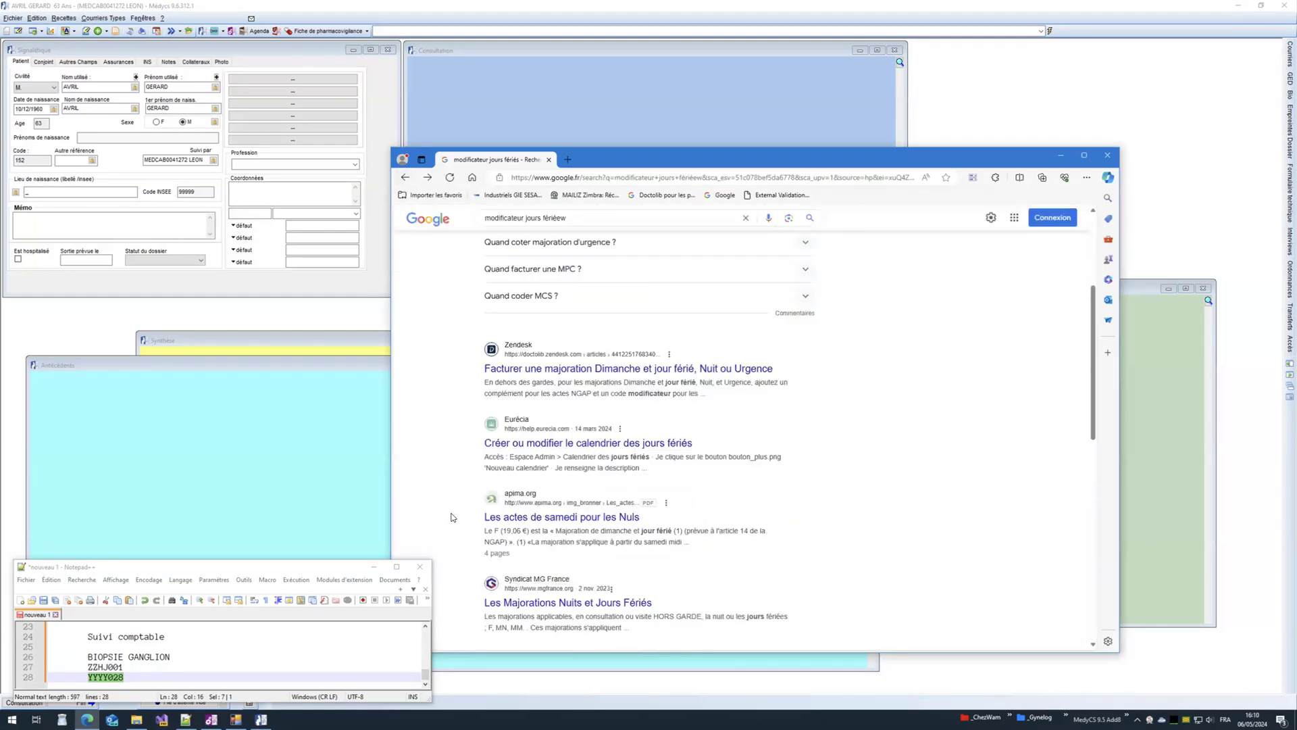
scroll(452, 518, "down", 1)
scroll(452, 518, "down", 3)
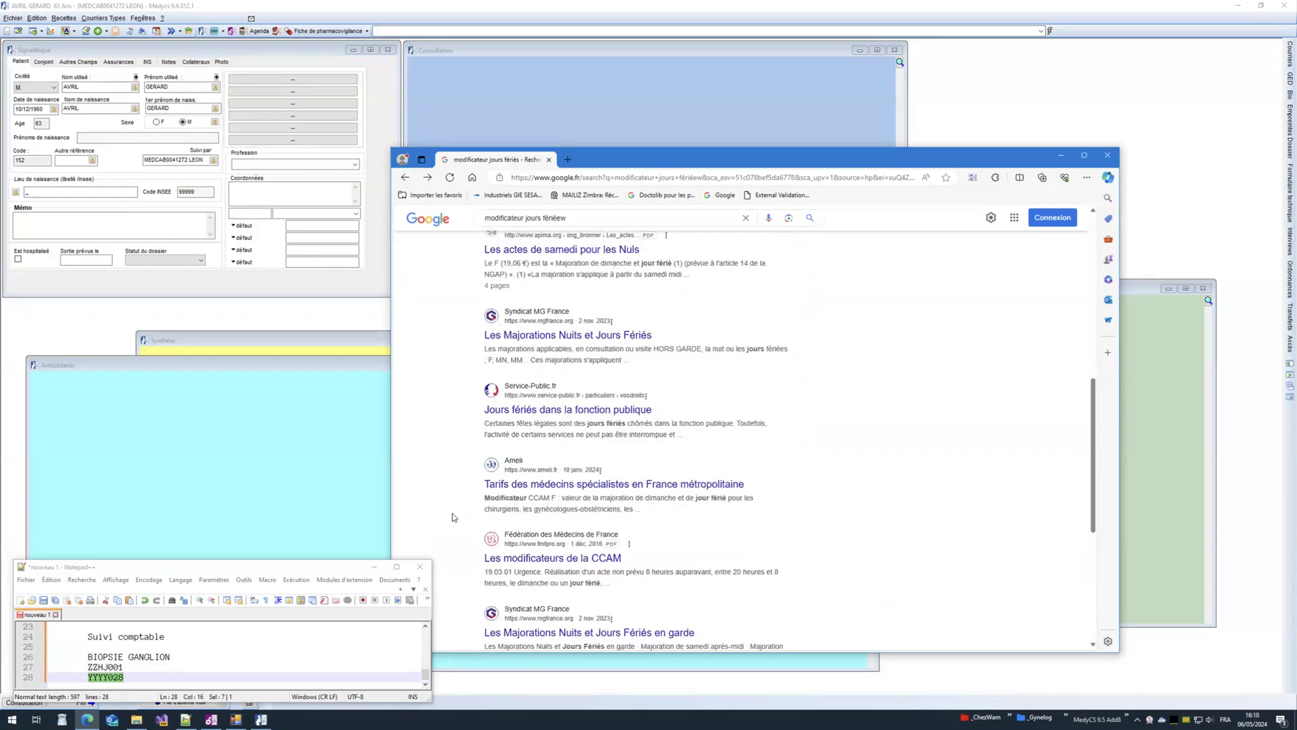
left_click(533, 560)
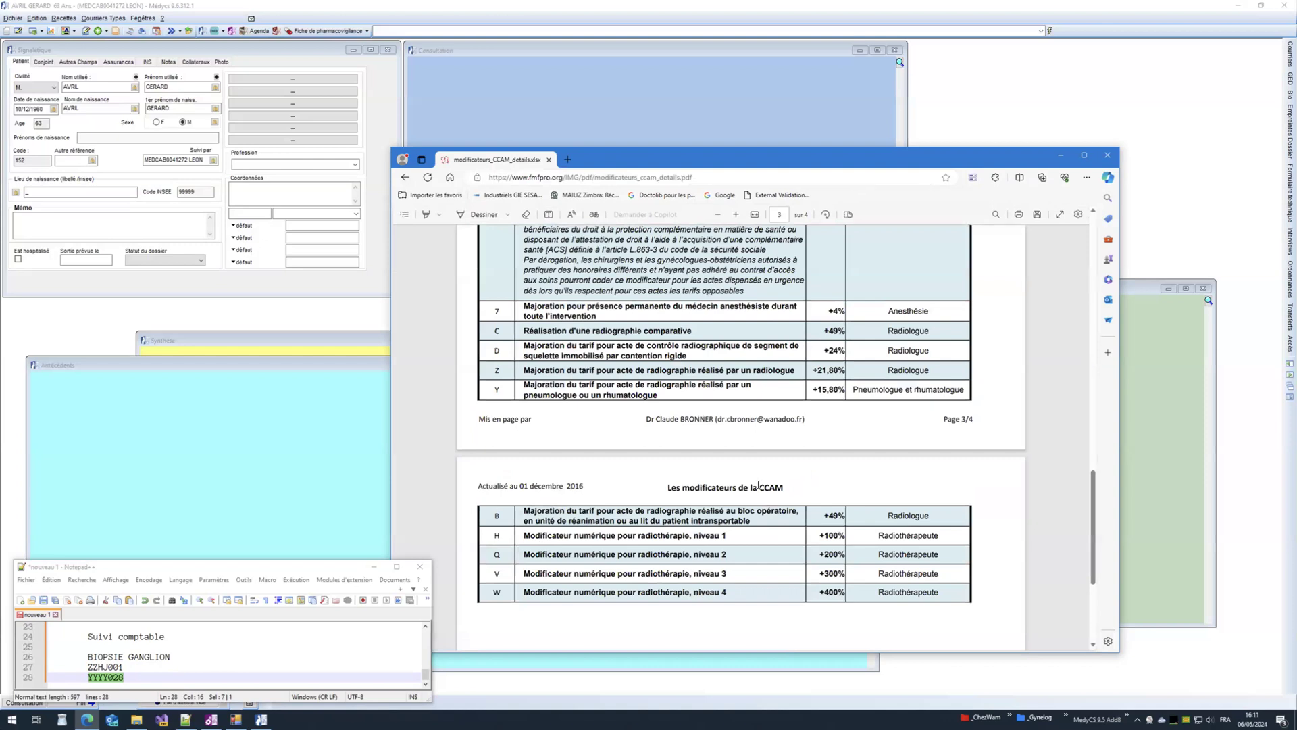
scroll(758, 484, "up", 8)
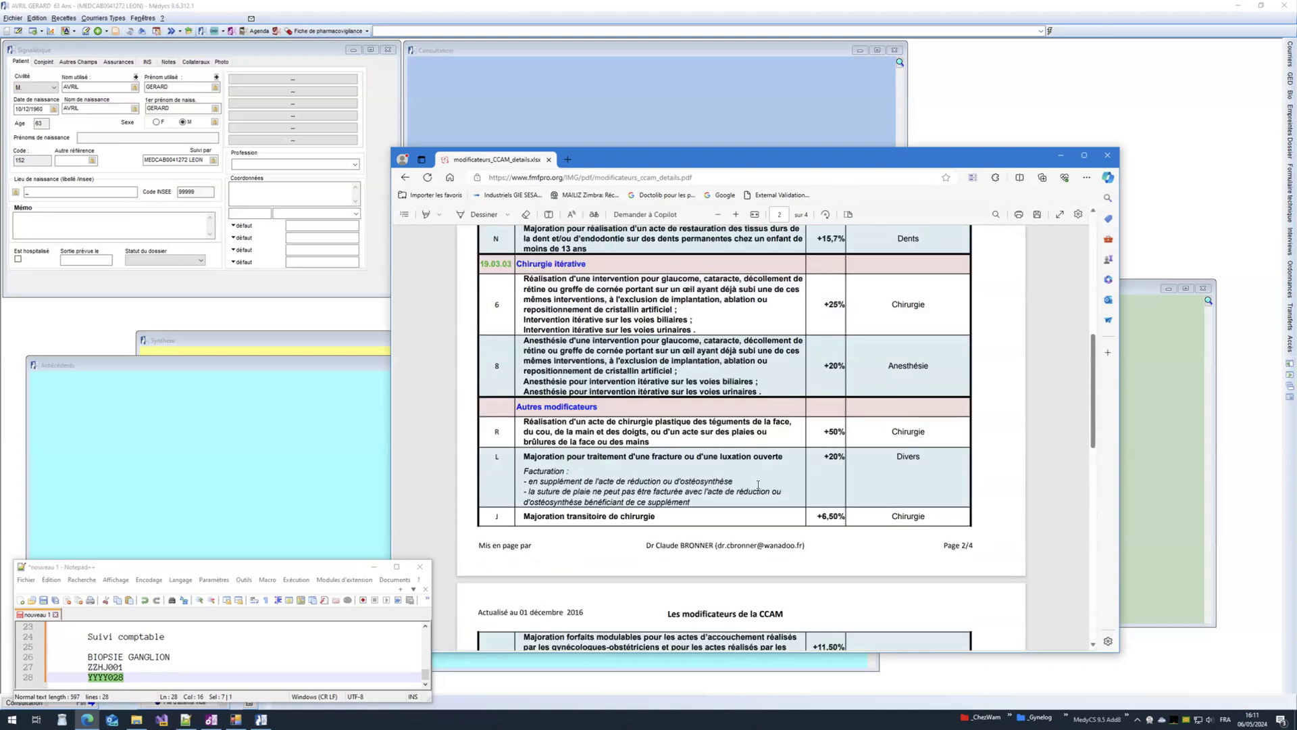
scroll(758, 484, "up", 5)
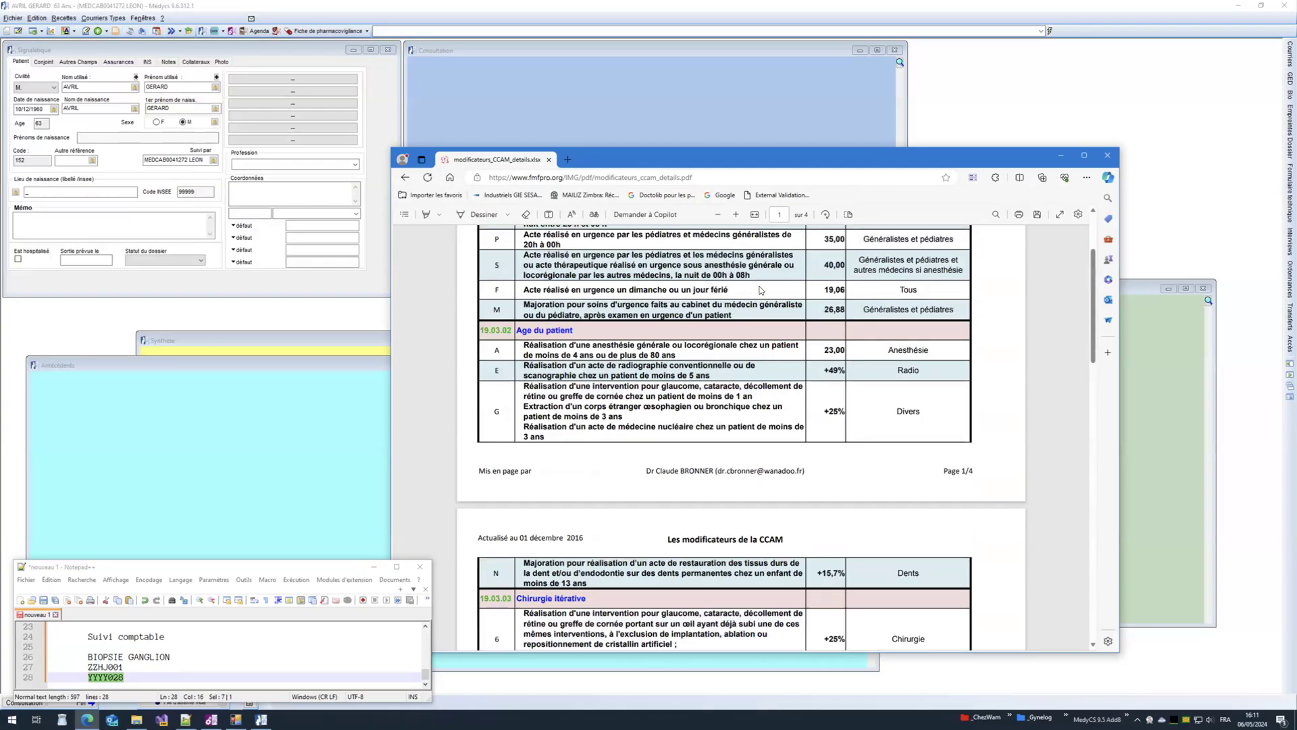
left_click(1063, 156)
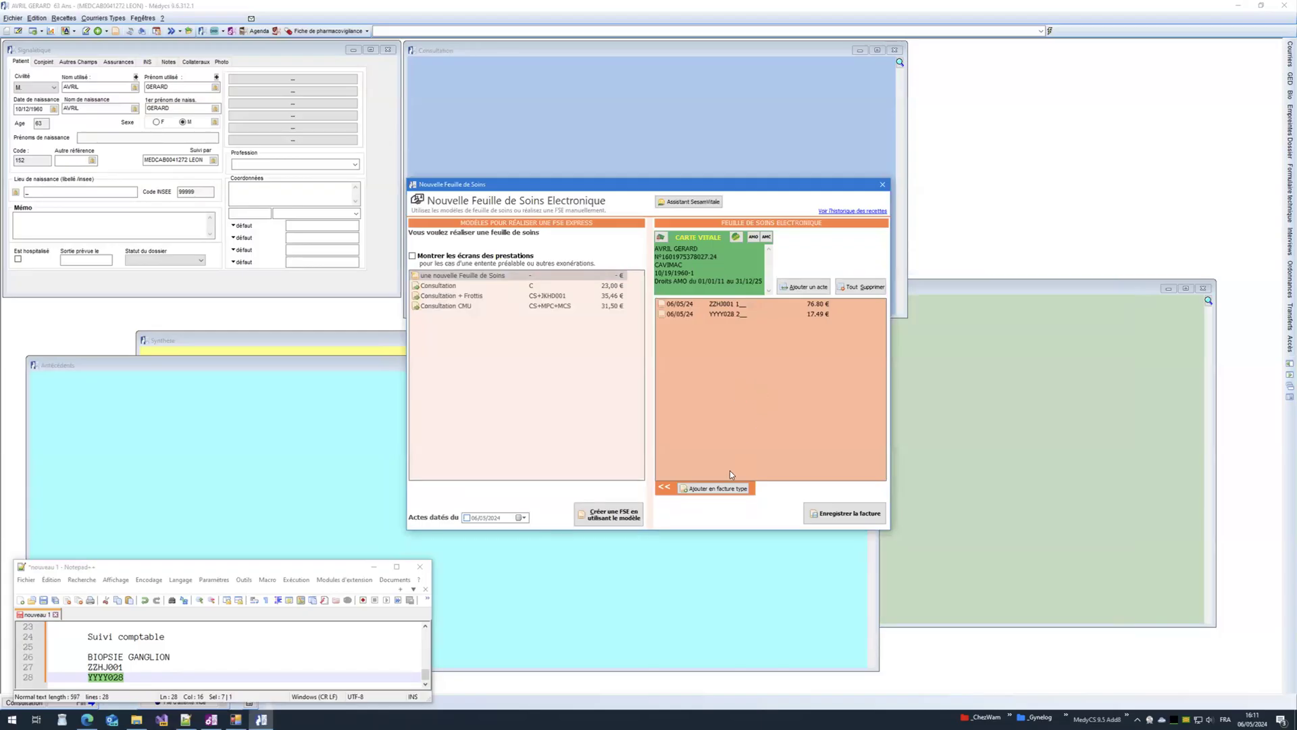
Step: Save ZZHJ001 and YYYY028 as invoice template 'BIOPSIE GANGLION', then delete all acts from the sheet
left_click(699, 488)
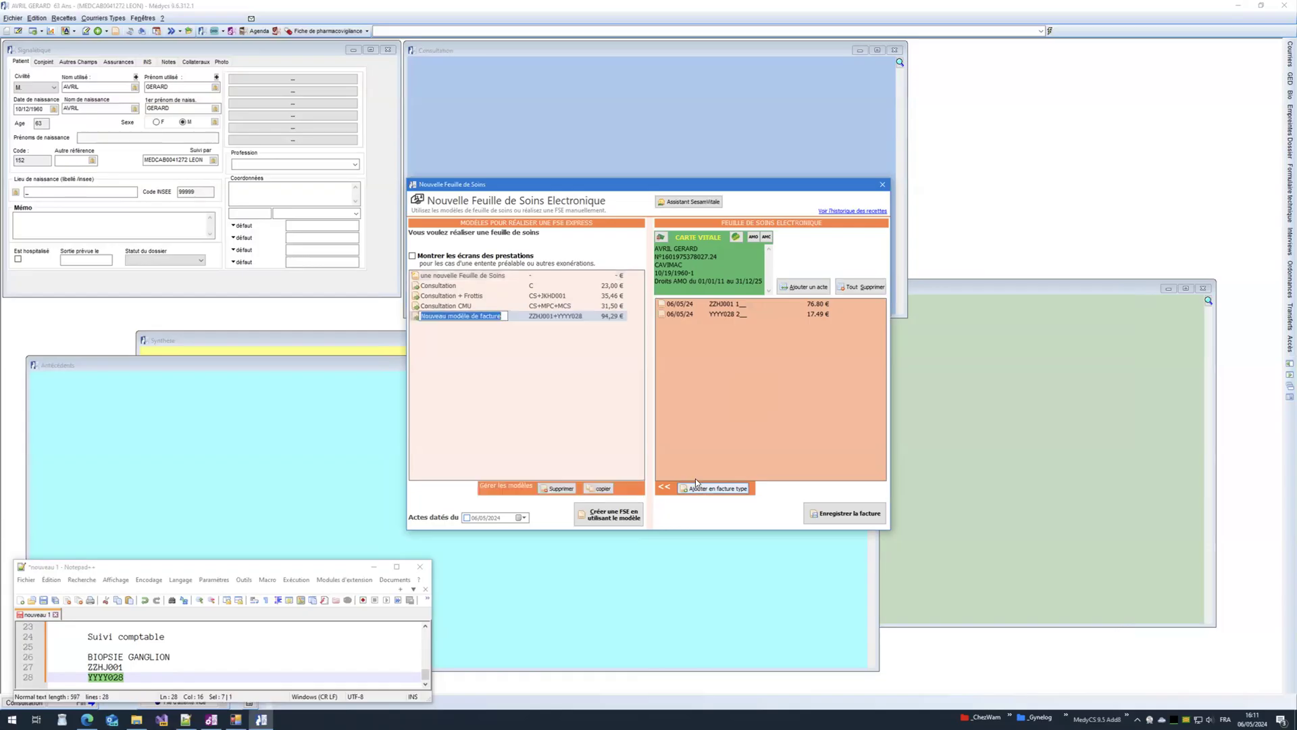
left_click(94, 656)
left_click_drag(89, 656, 171, 656)
key("ctrl+c")
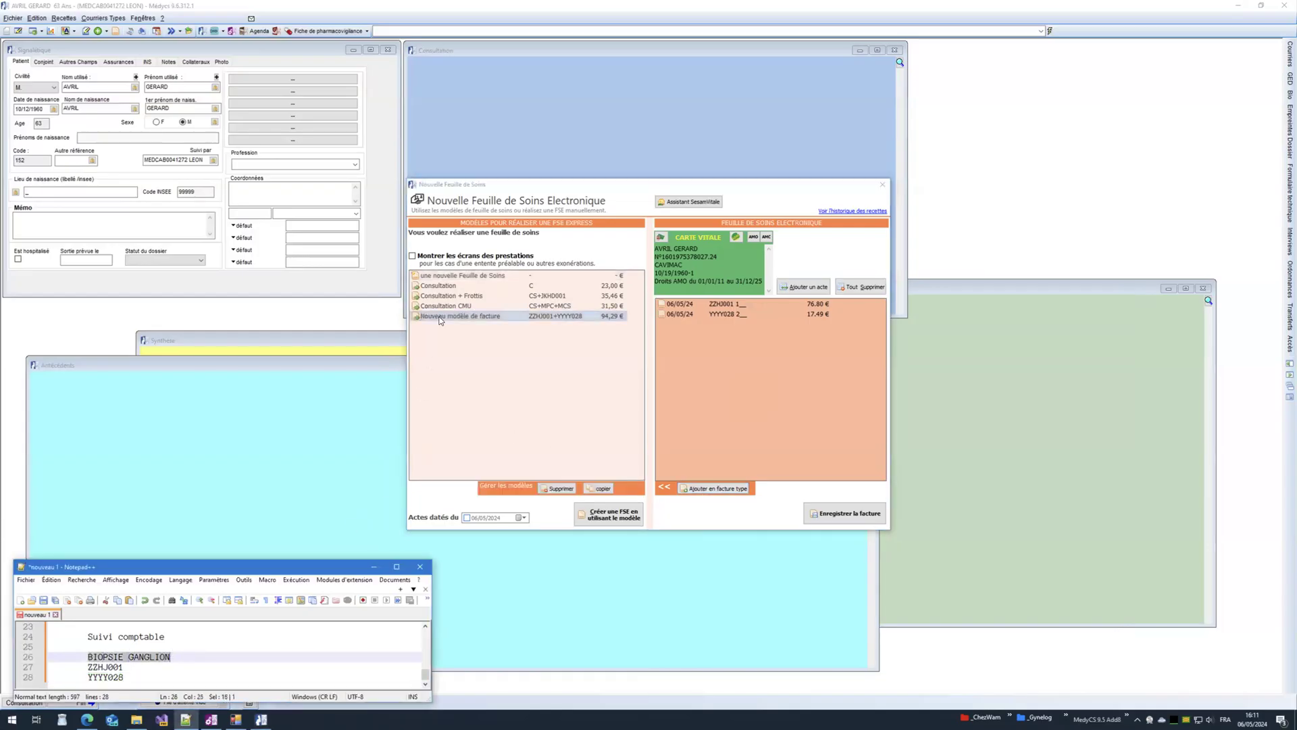
left_click(441, 318)
left_click_drag(504, 315, 421, 315)
key("ctrl+v")
left_click(545, 355)
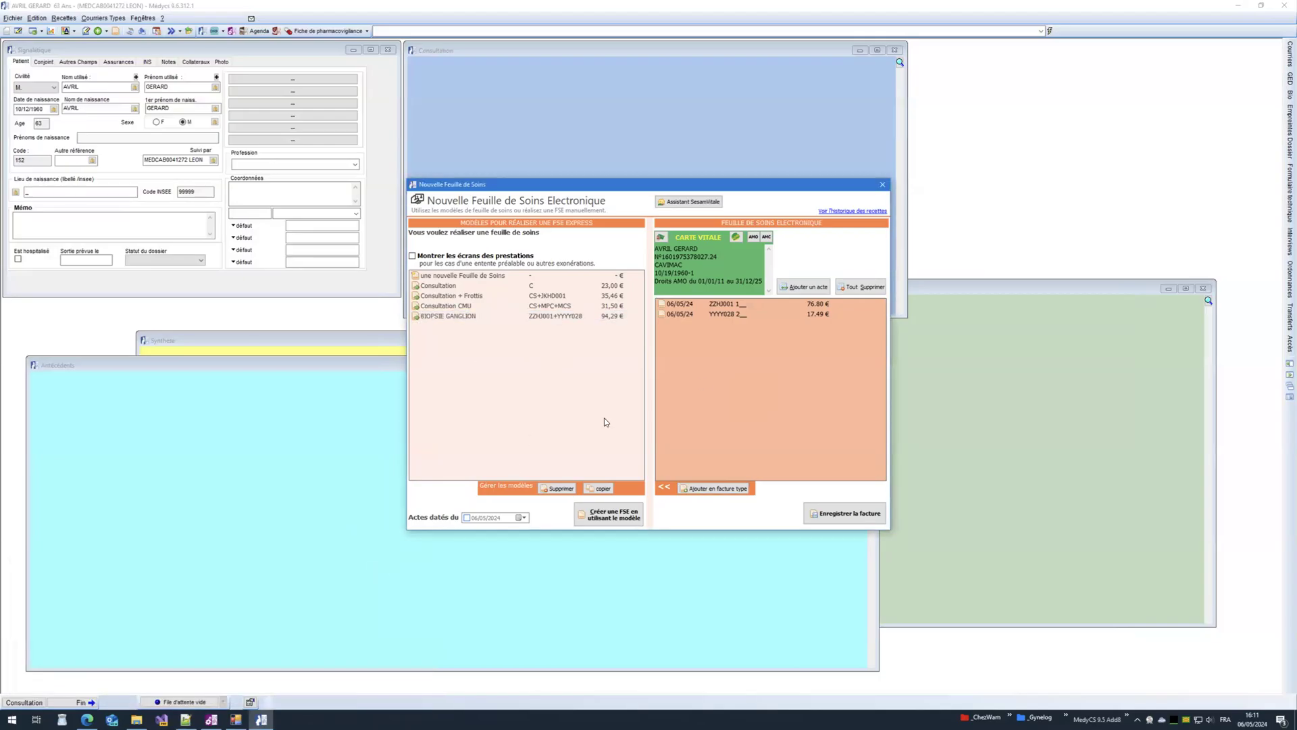
left_click(857, 287)
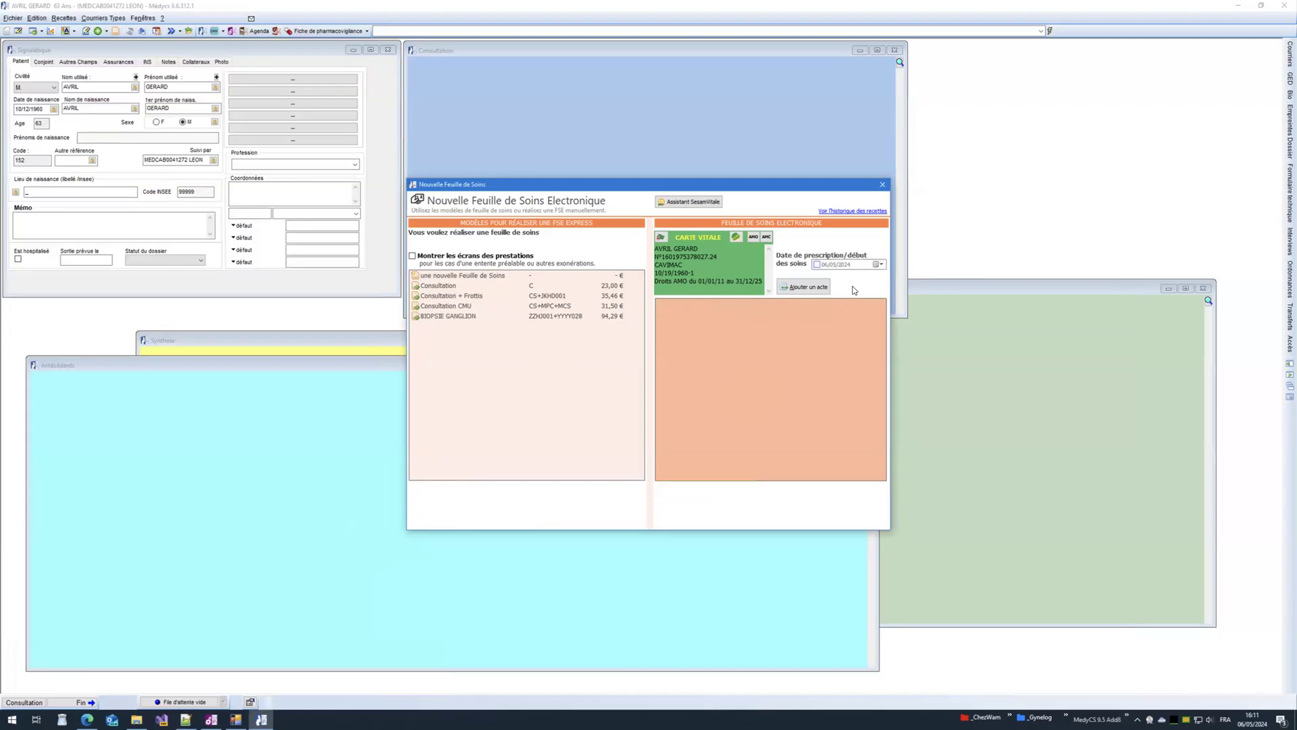
Step: Start a fresh care sheet from BIOPSIE GANGLION and save the 94,29 € invoice
left_click(883, 185)
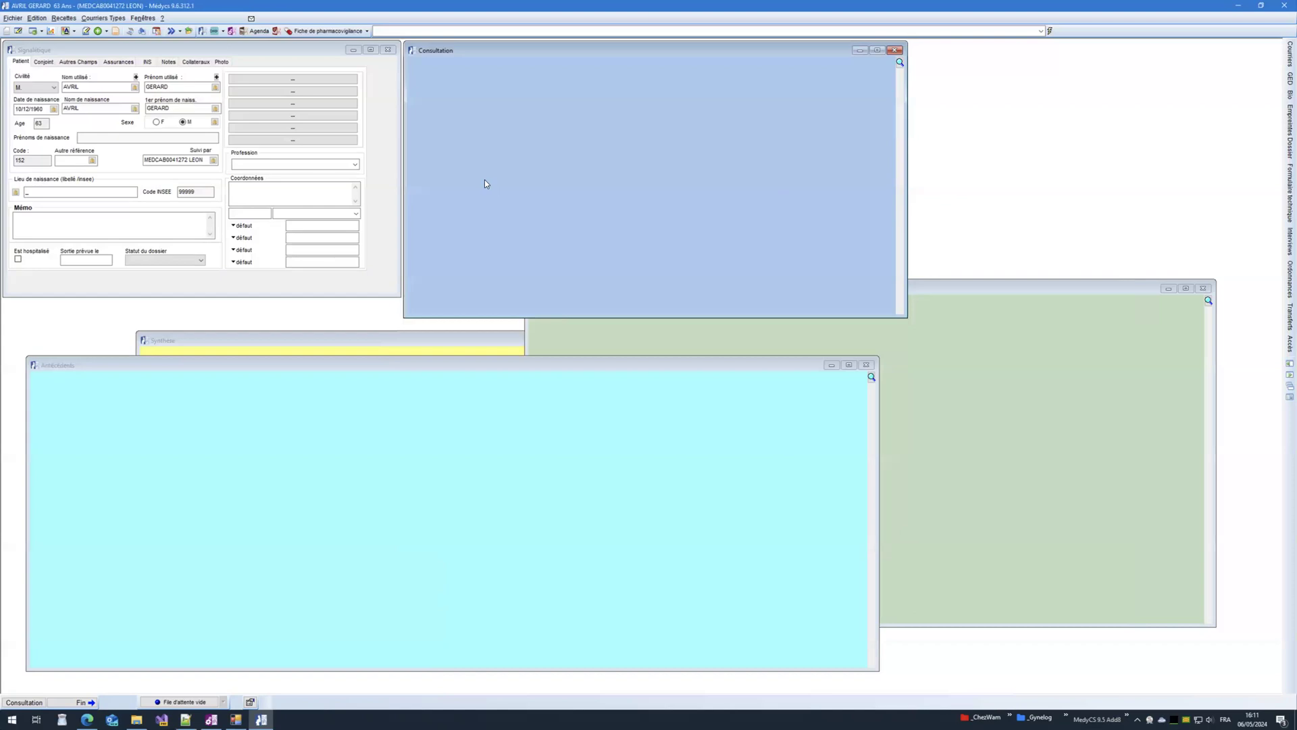
left_click(117, 32)
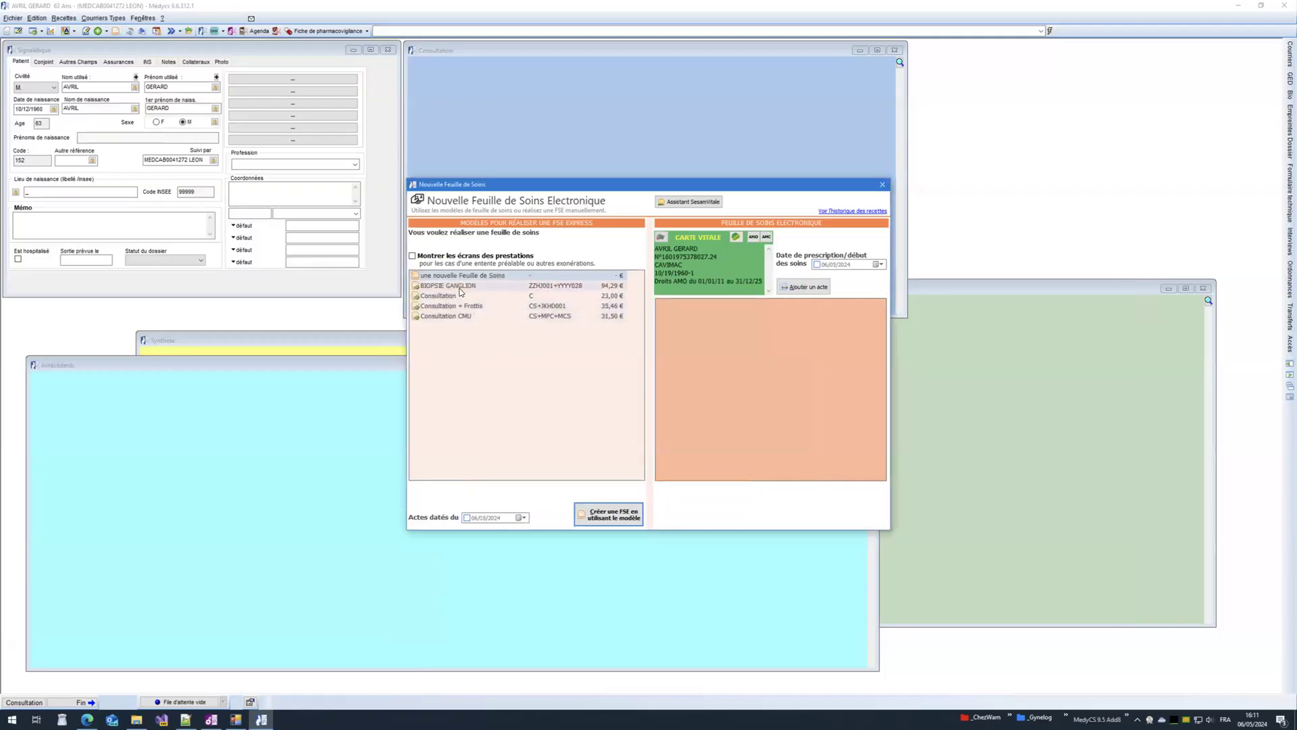
left_click(462, 288)
double_click(477, 287)
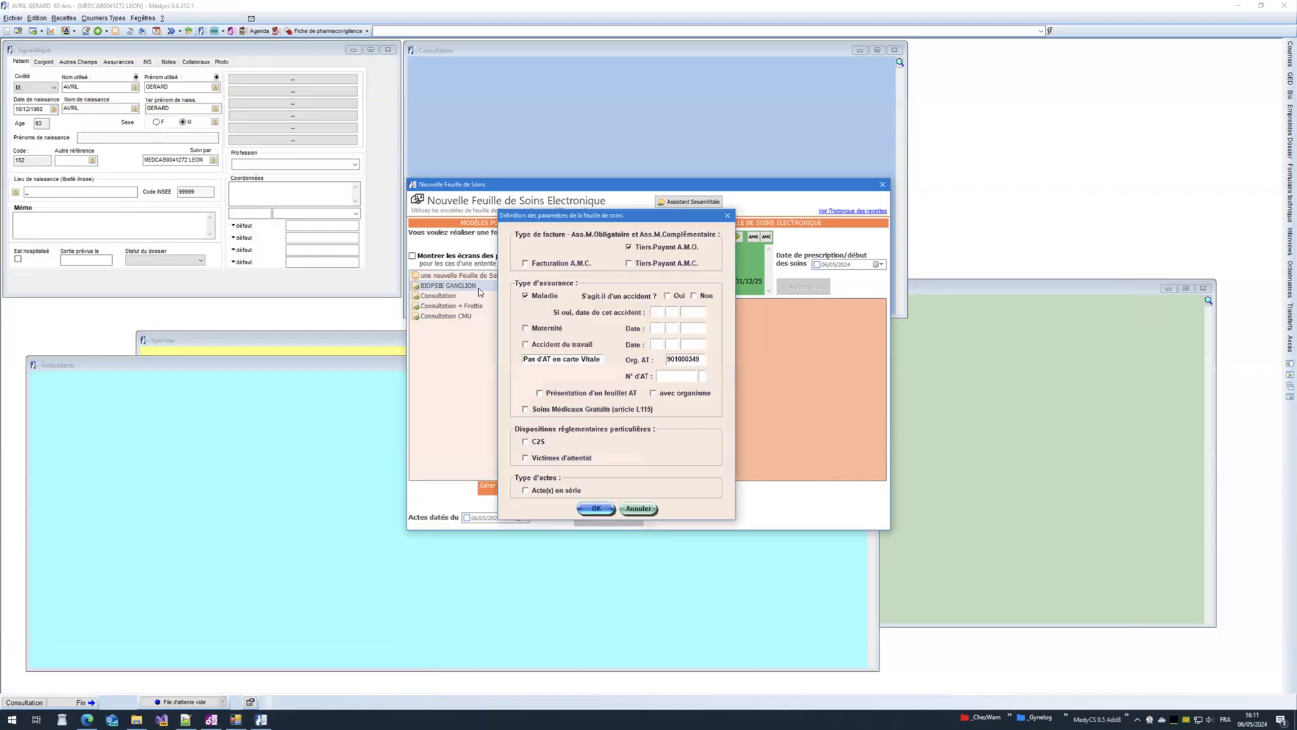
left_click(598, 510)
left_click(831, 513)
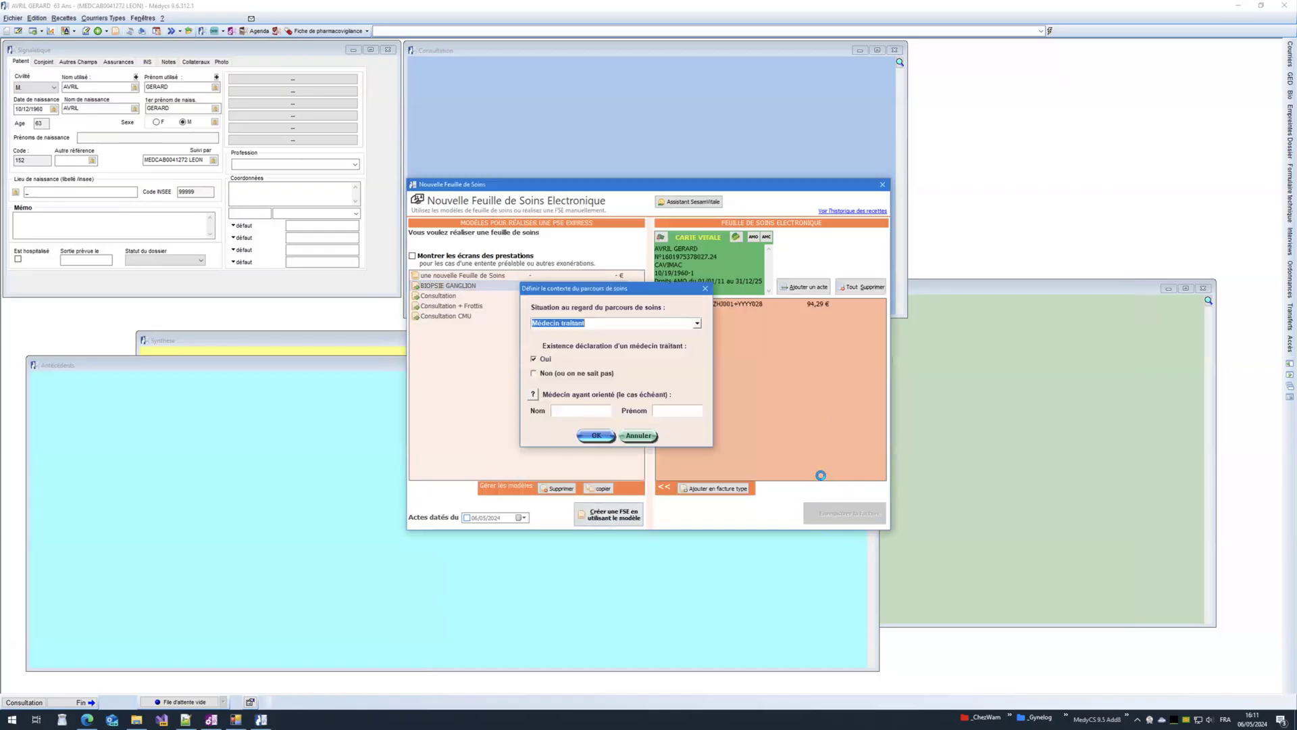
left_click(593, 436)
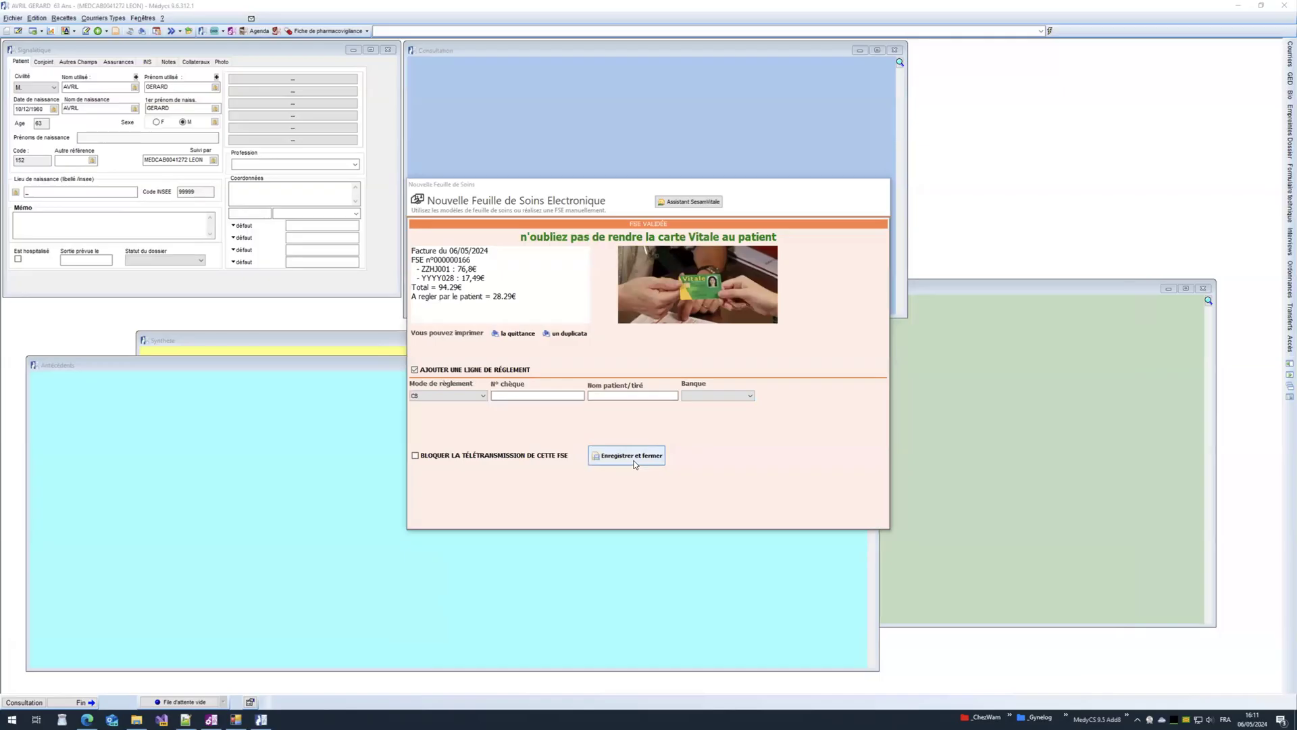
left_click(634, 457)
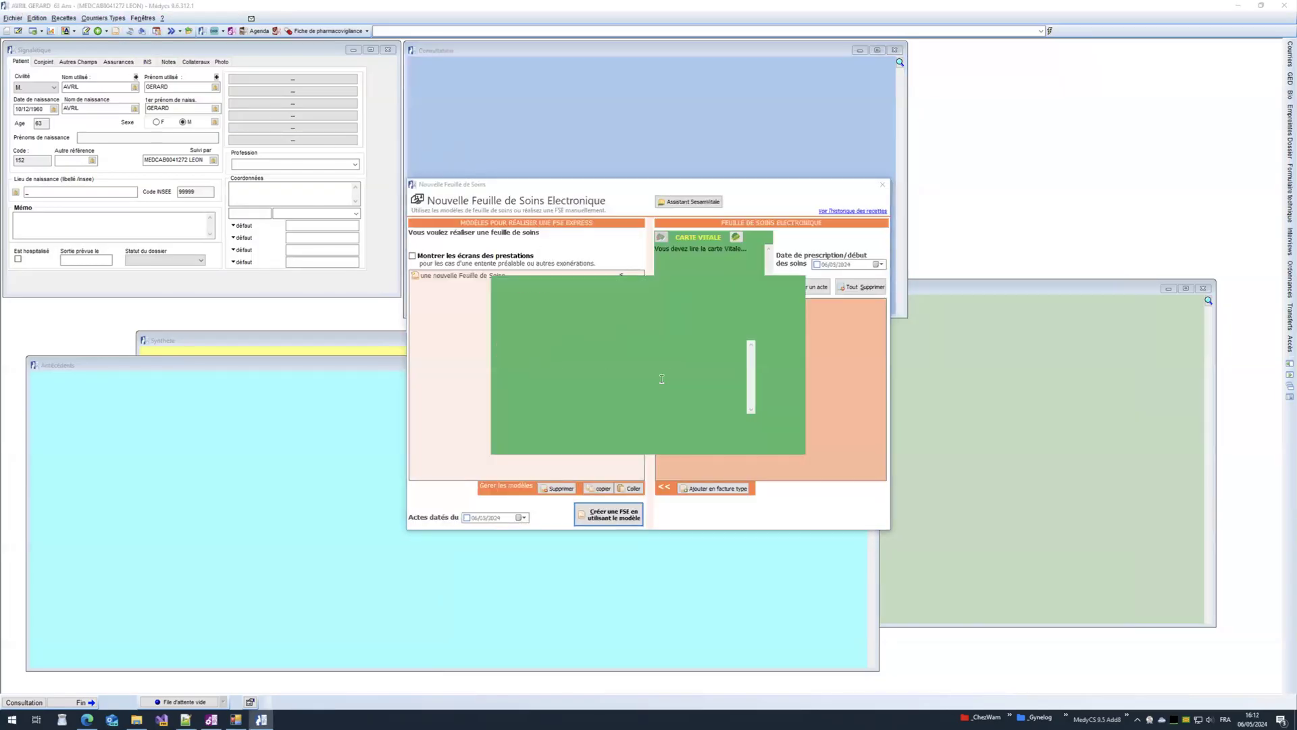
Step: Enable 'Montrer les écrans des prestations' and start a BIOPSIE GANGLION care sheet, declaring no accident
left_click(470, 288)
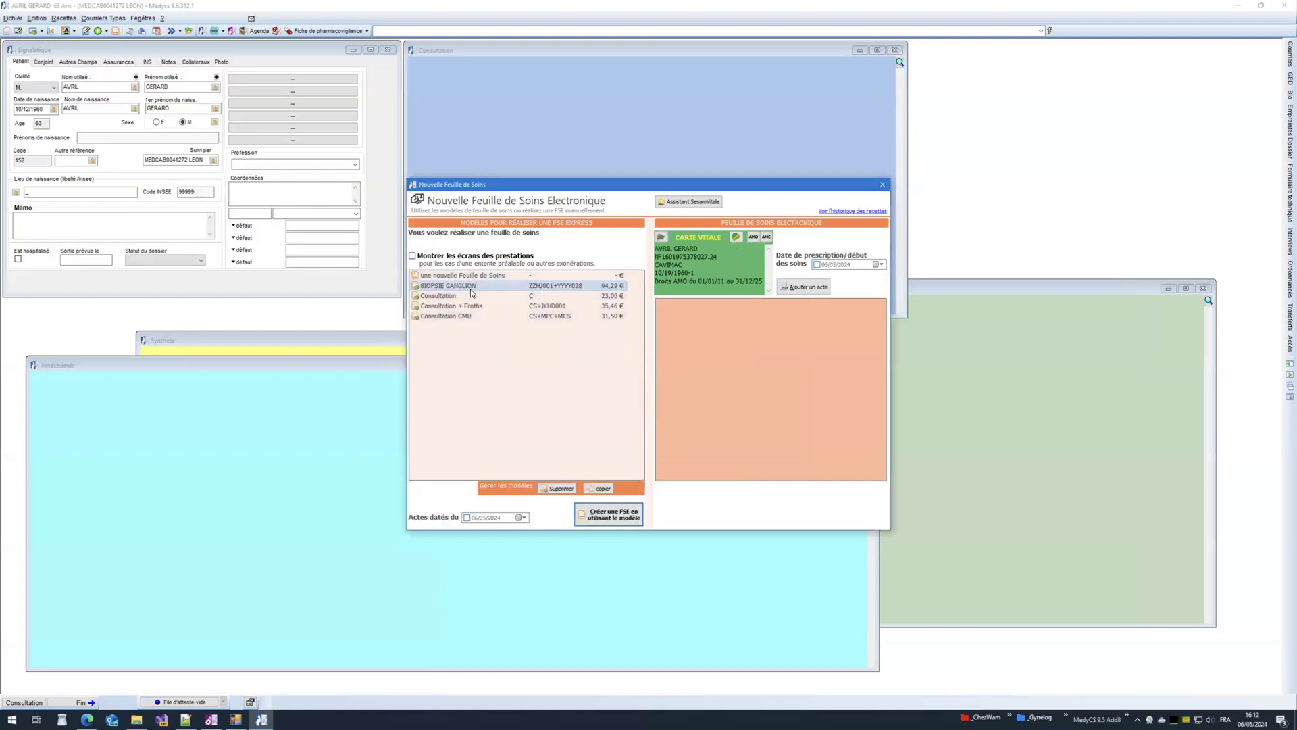
left_click(442, 258)
left_click(418, 258)
left_click(456, 286)
double_click(458, 287)
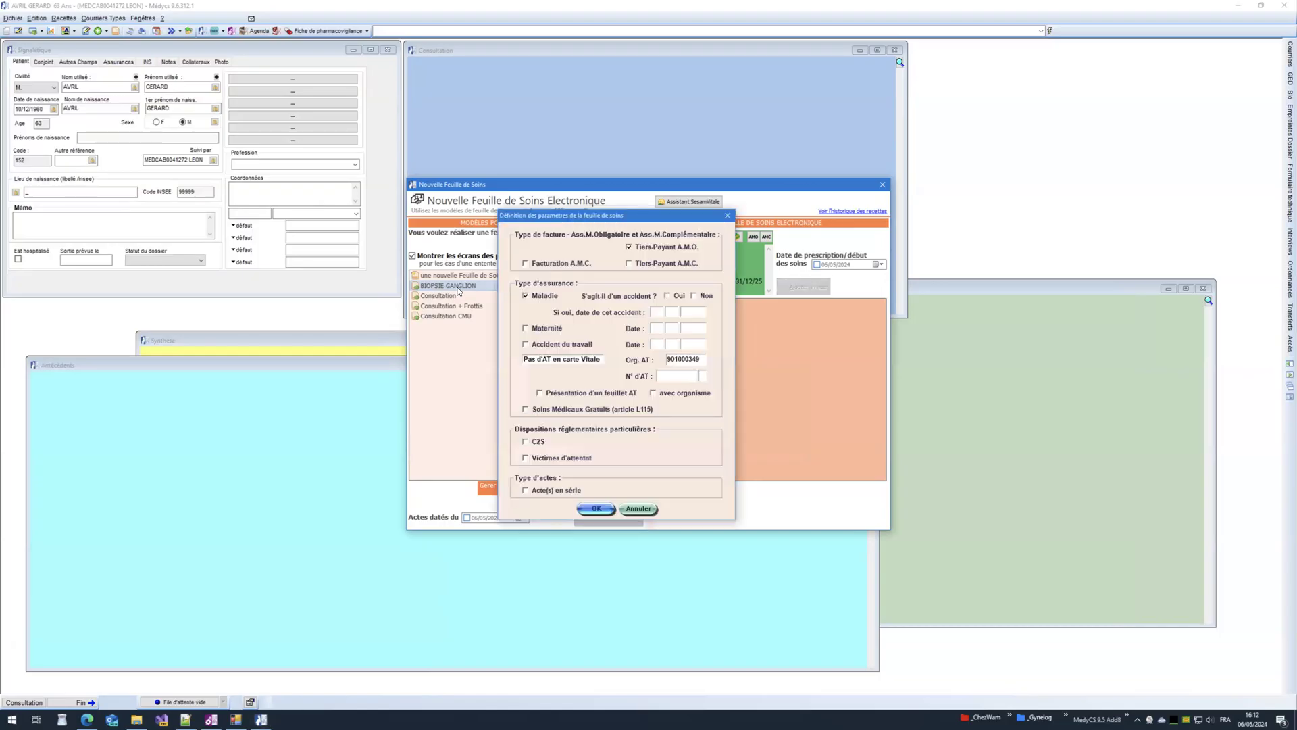
left_click(703, 298)
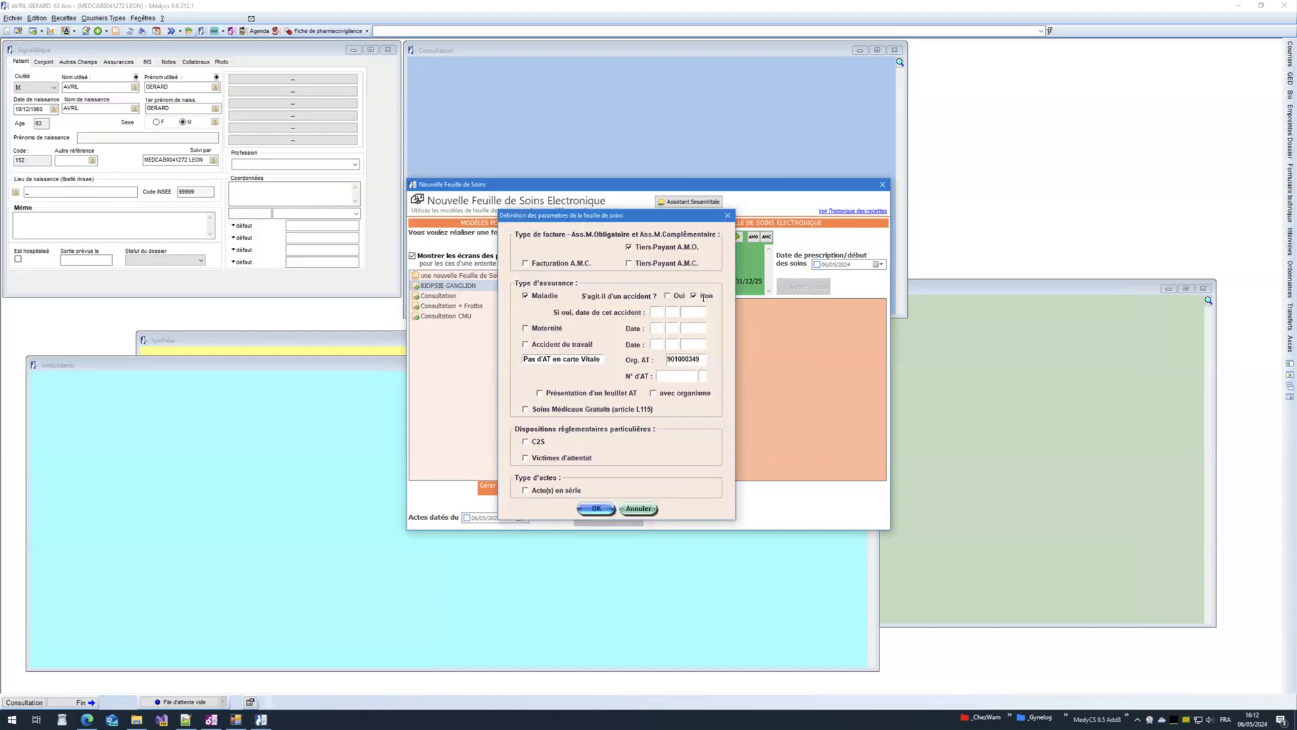
left_click(591, 508)
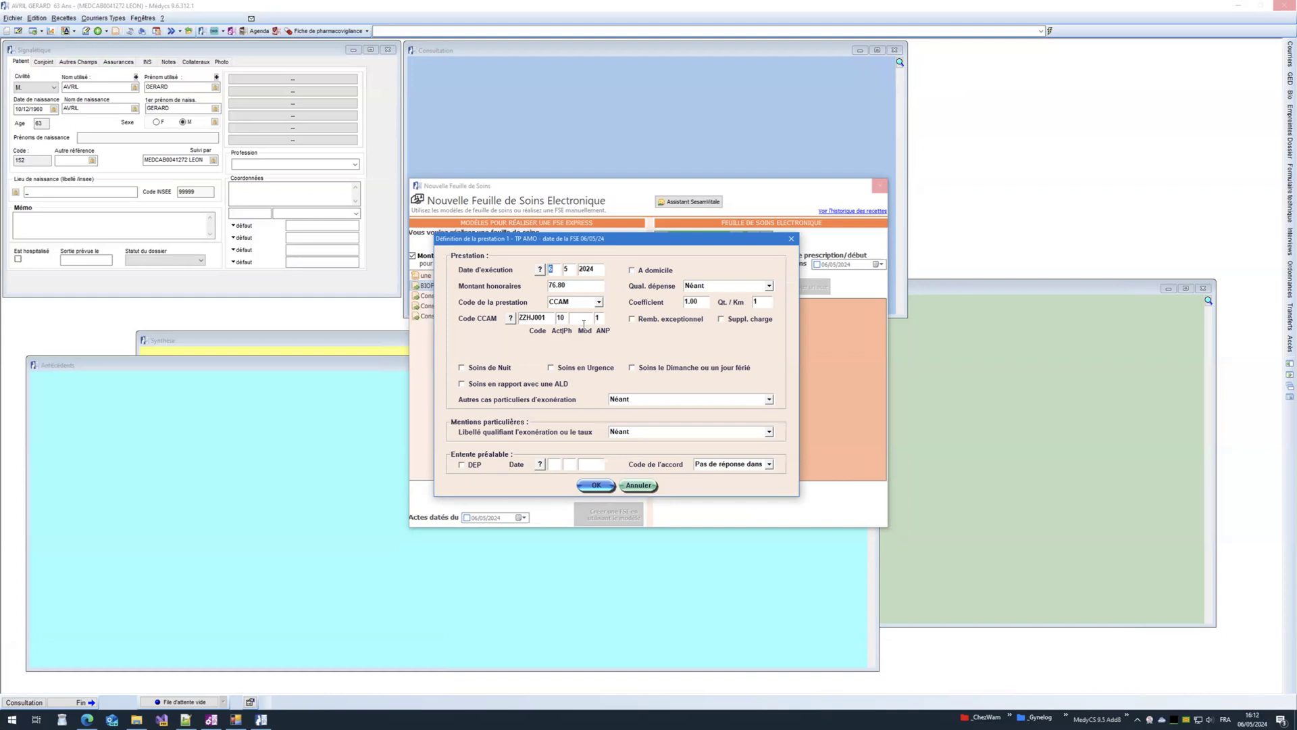
Step: Apply modifier F to ZZHJ001 and dismiss the resulting RC11 date-incompatibility error
left_click(583, 320)
type("F")
left_click(593, 487)
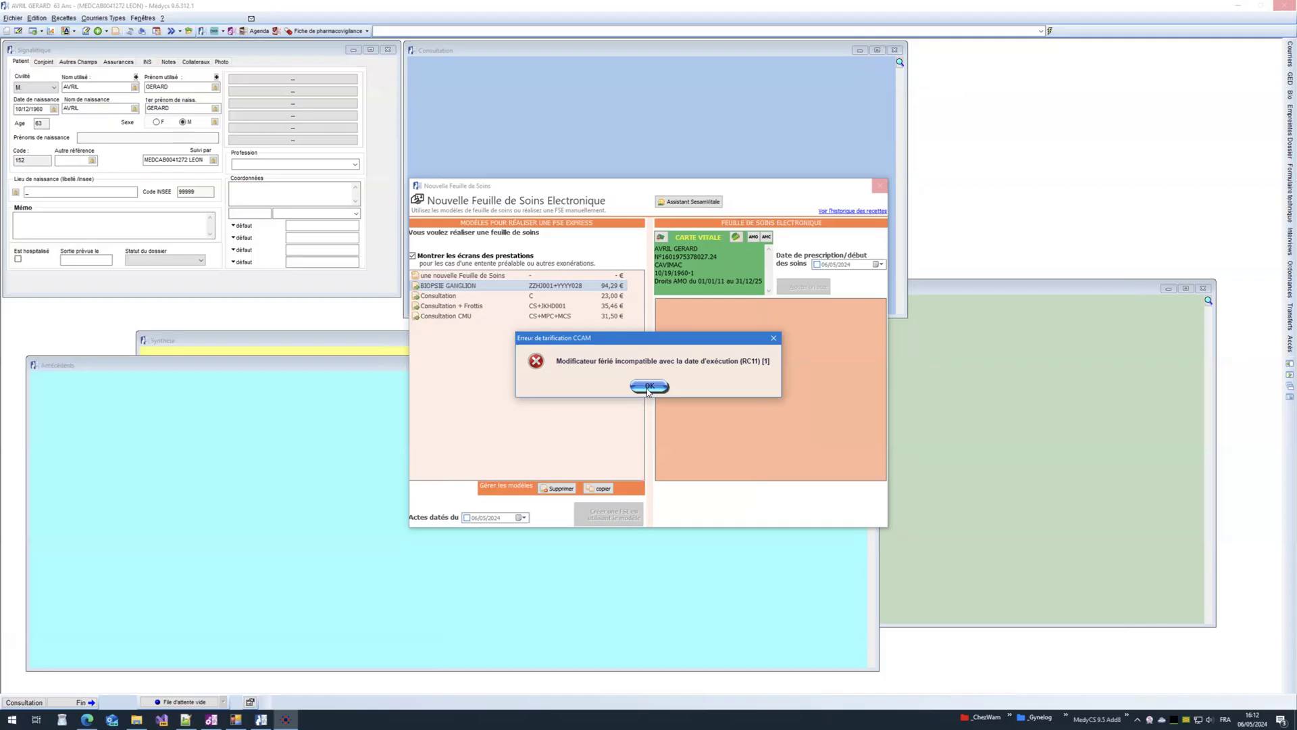
left_click(649, 387)
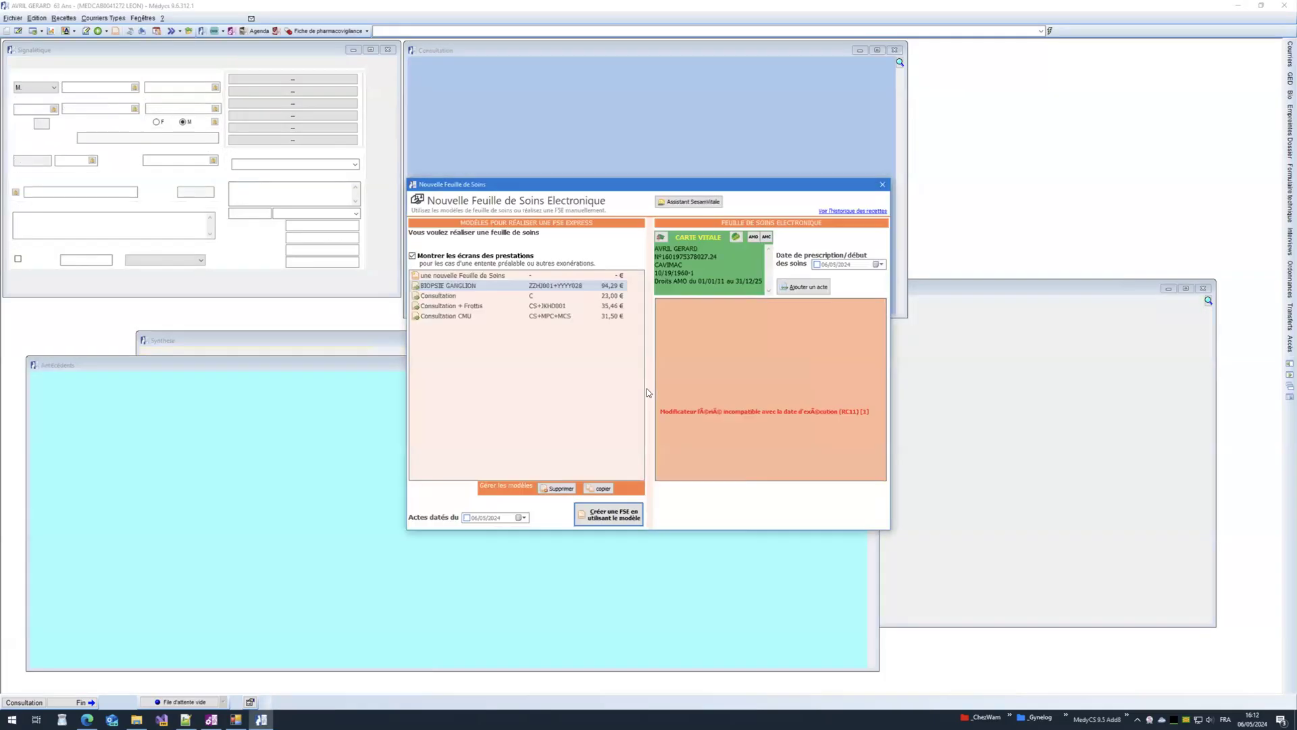
left_click(726, 399)
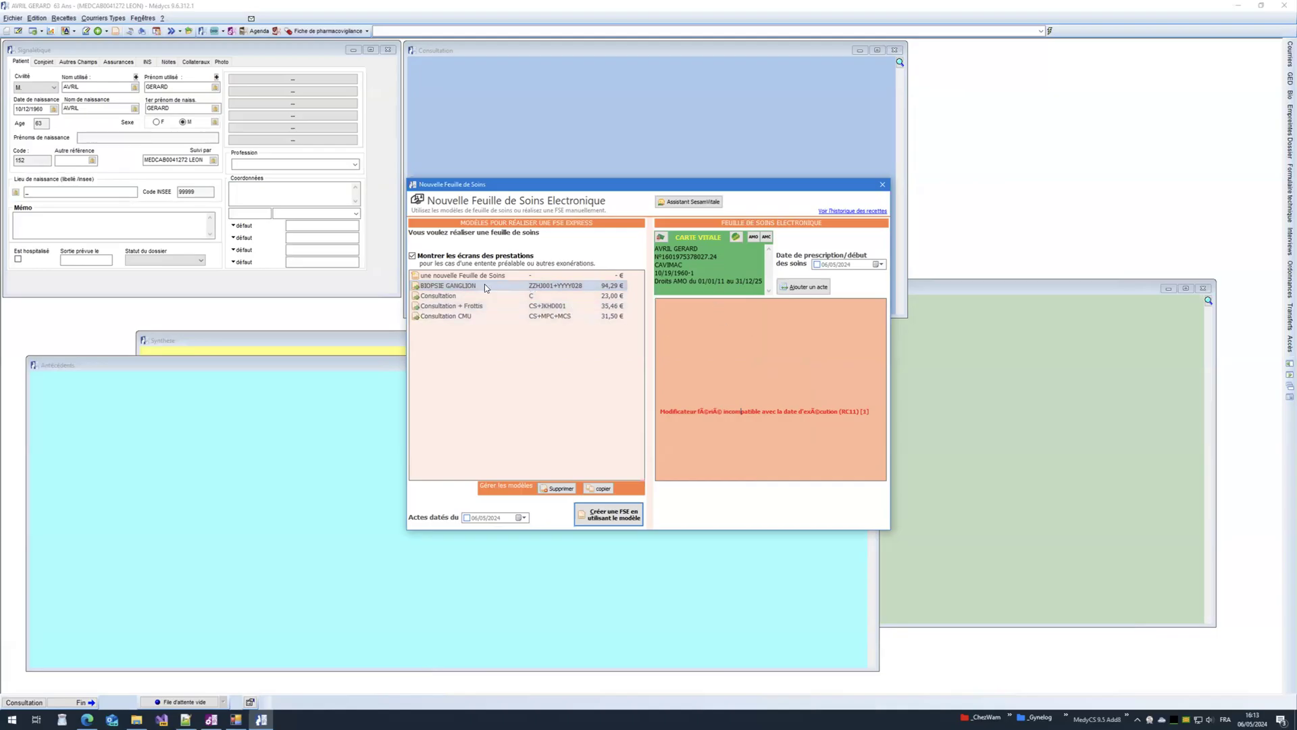
left_click(805, 286)
left_click(595, 508)
left_click(541, 321)
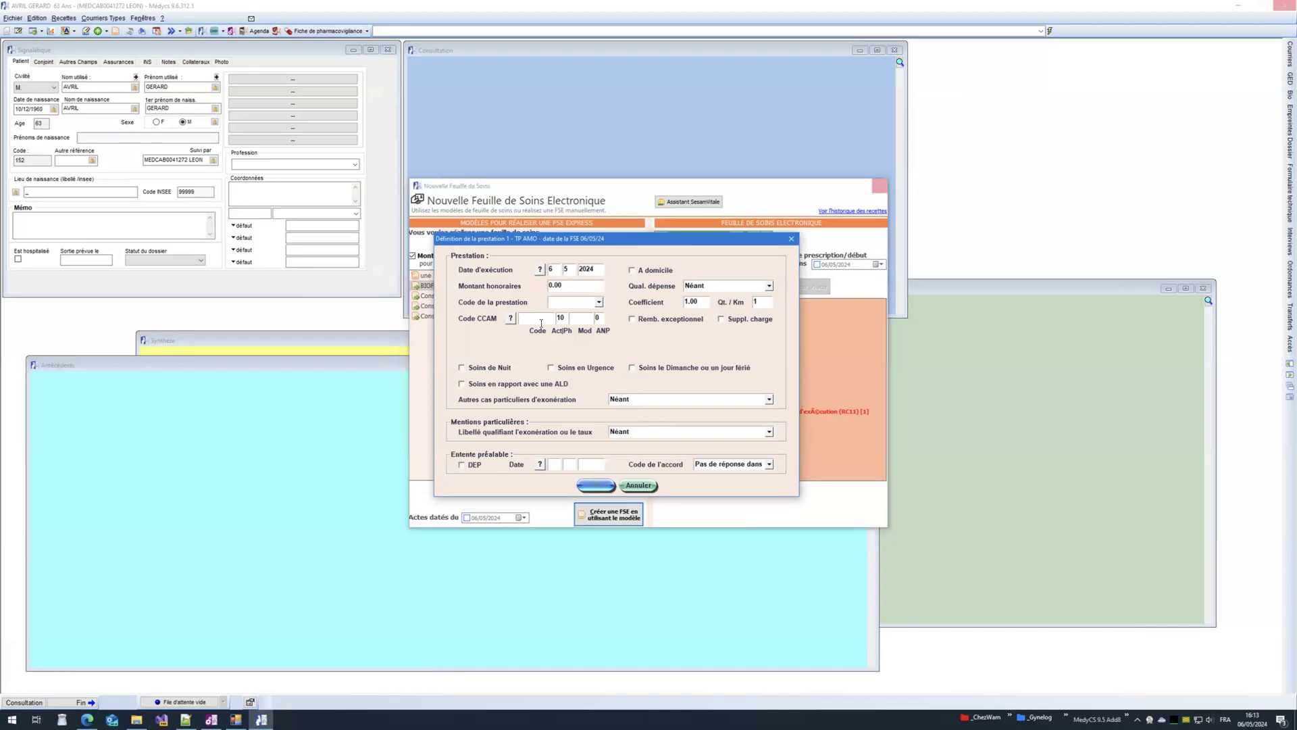
type("ZCQJ002")
left_click(592, 489)
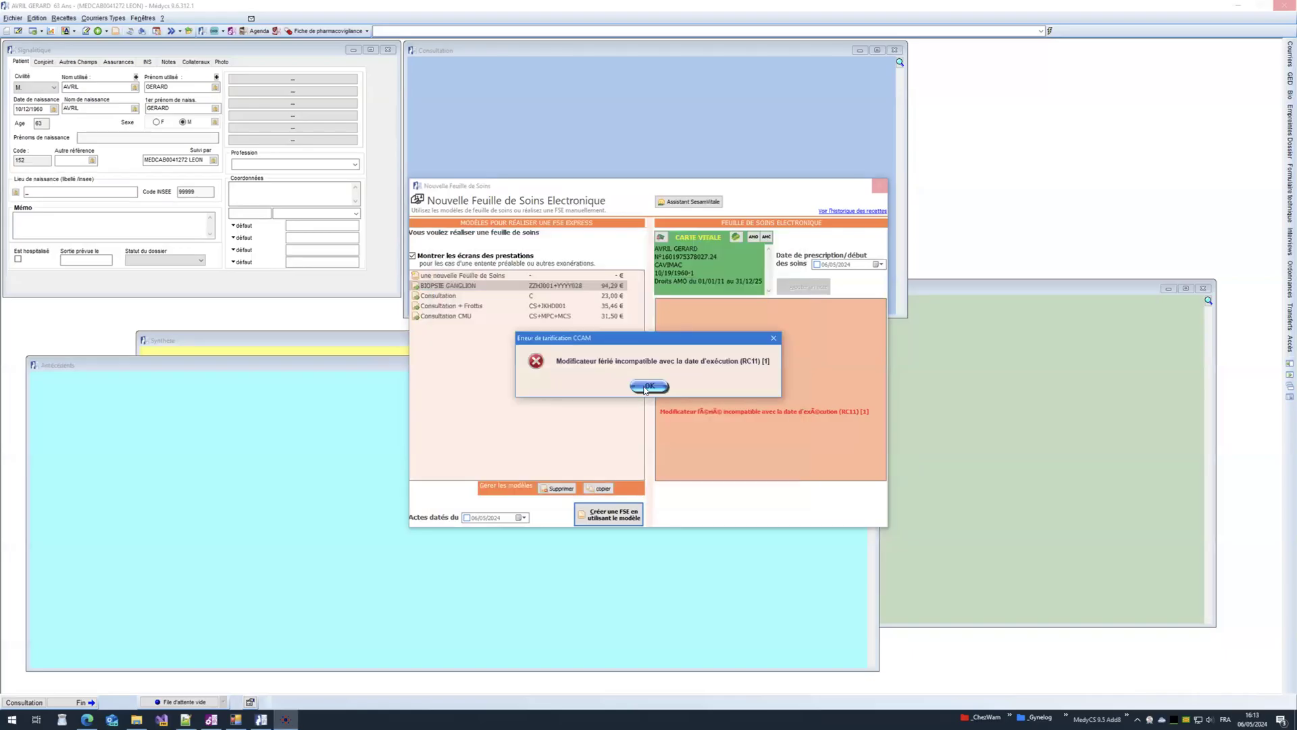
left_click(645, 387)
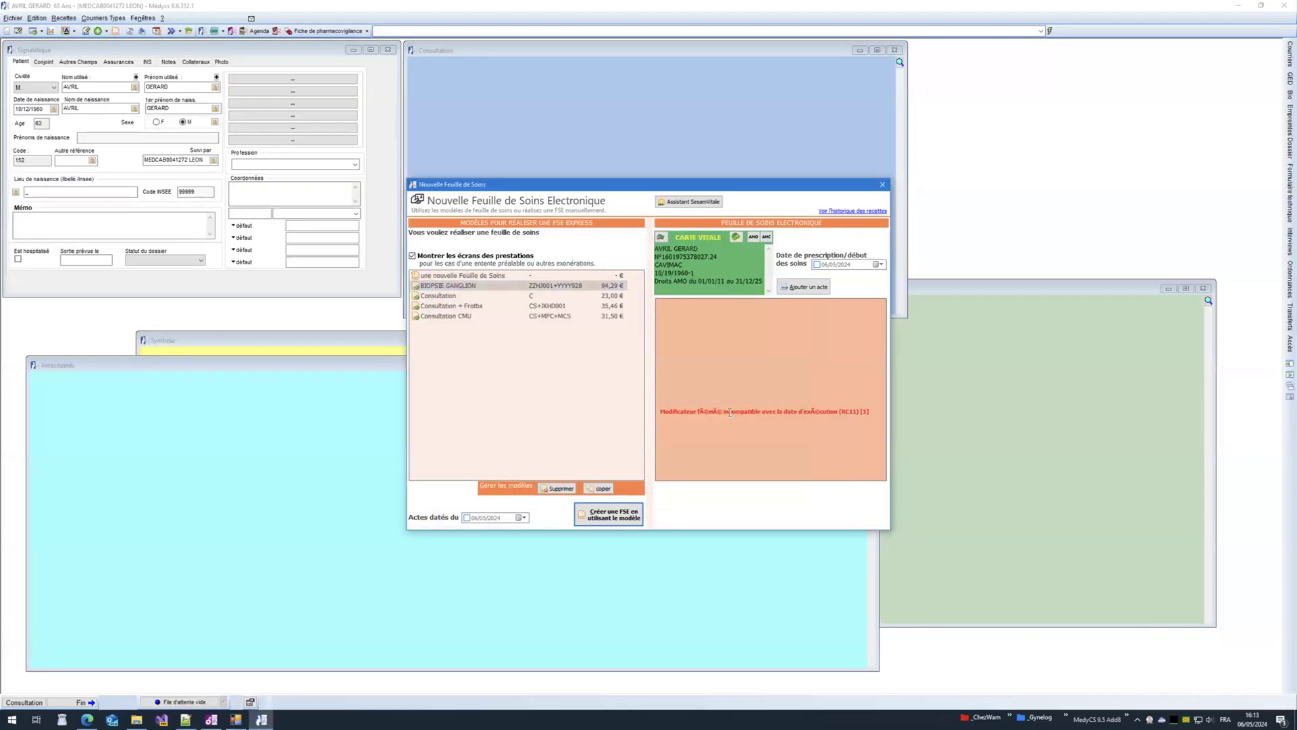
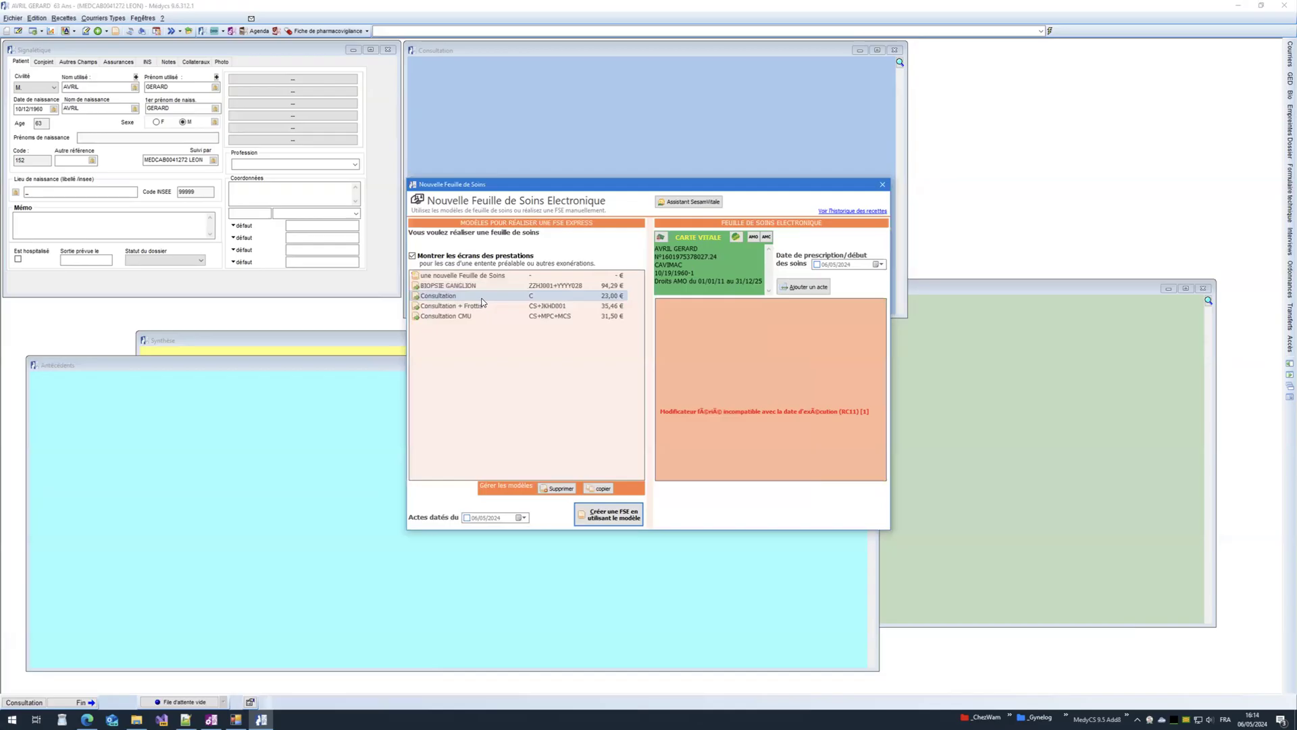
Step: Abandon the Consultation care sheet (declared no accident) and start a fresh electronic care sheet
double_click(484, 297)
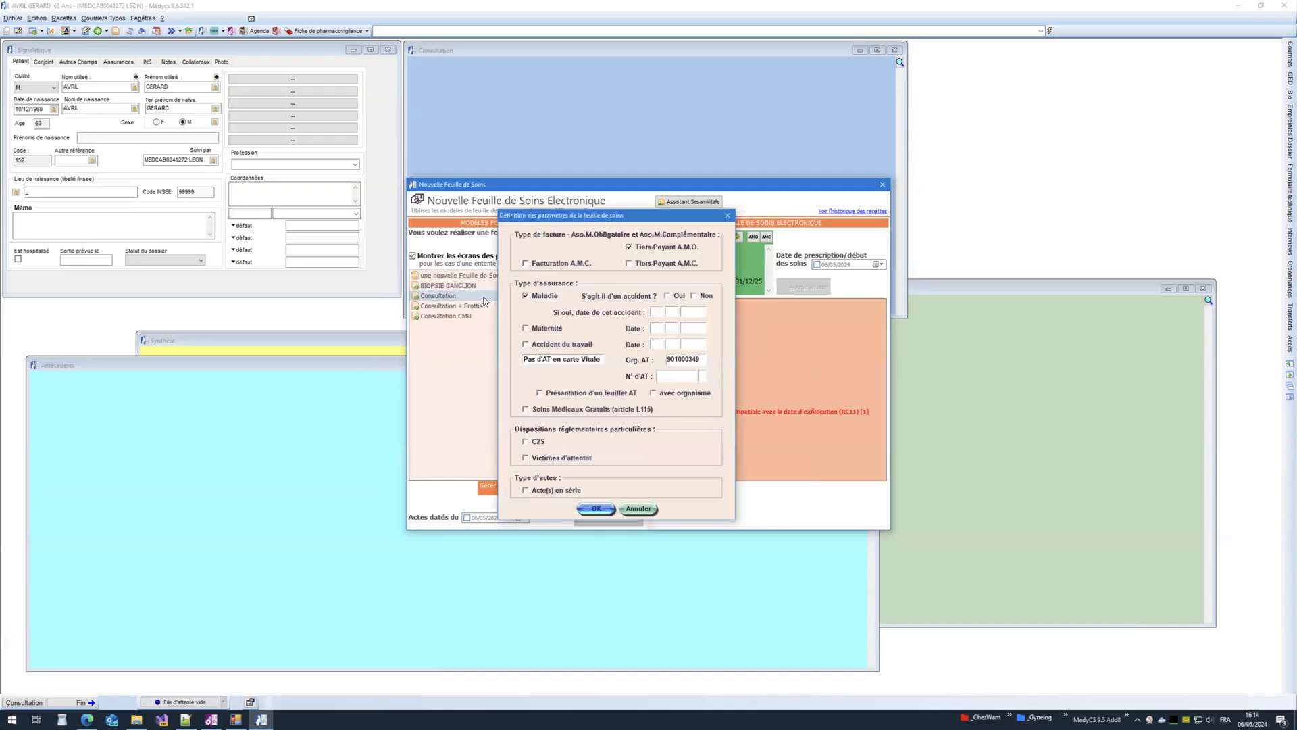
left_click(695, 297)
left_click(597, 510)
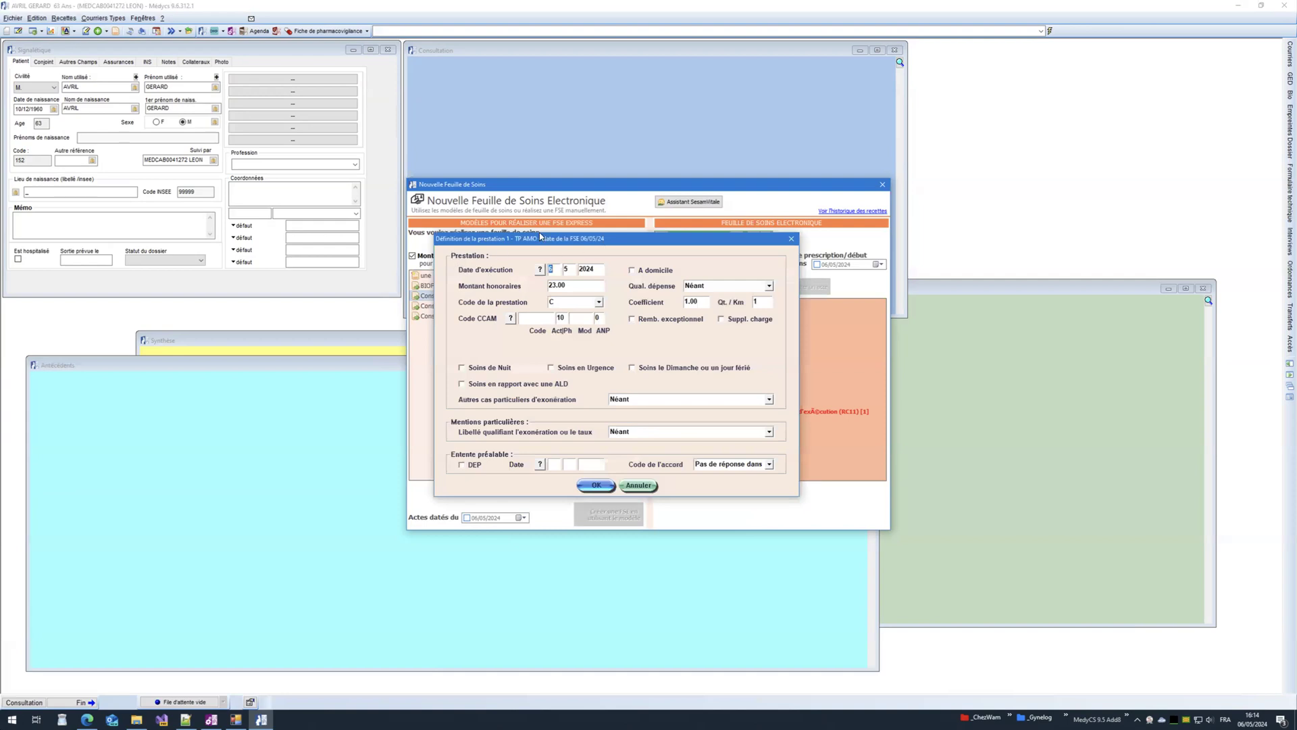
left_click(791, 238)
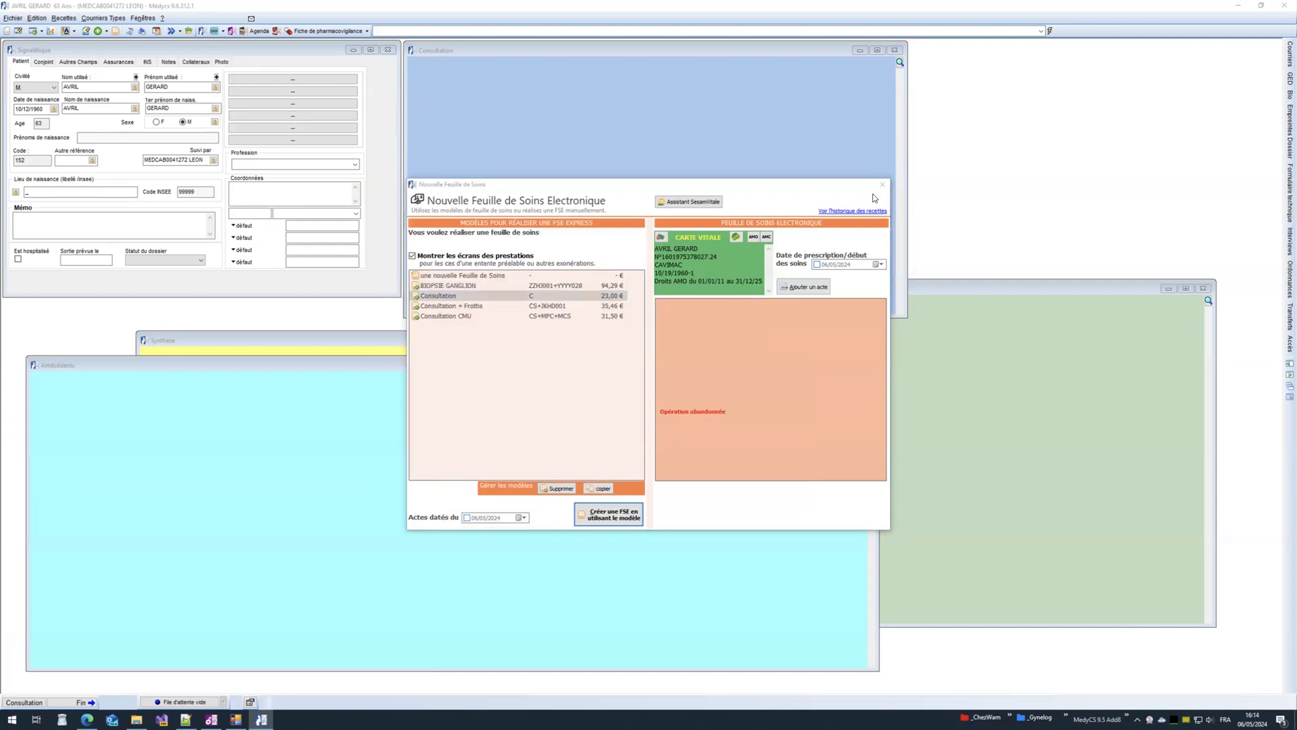
left_click(882, 185)
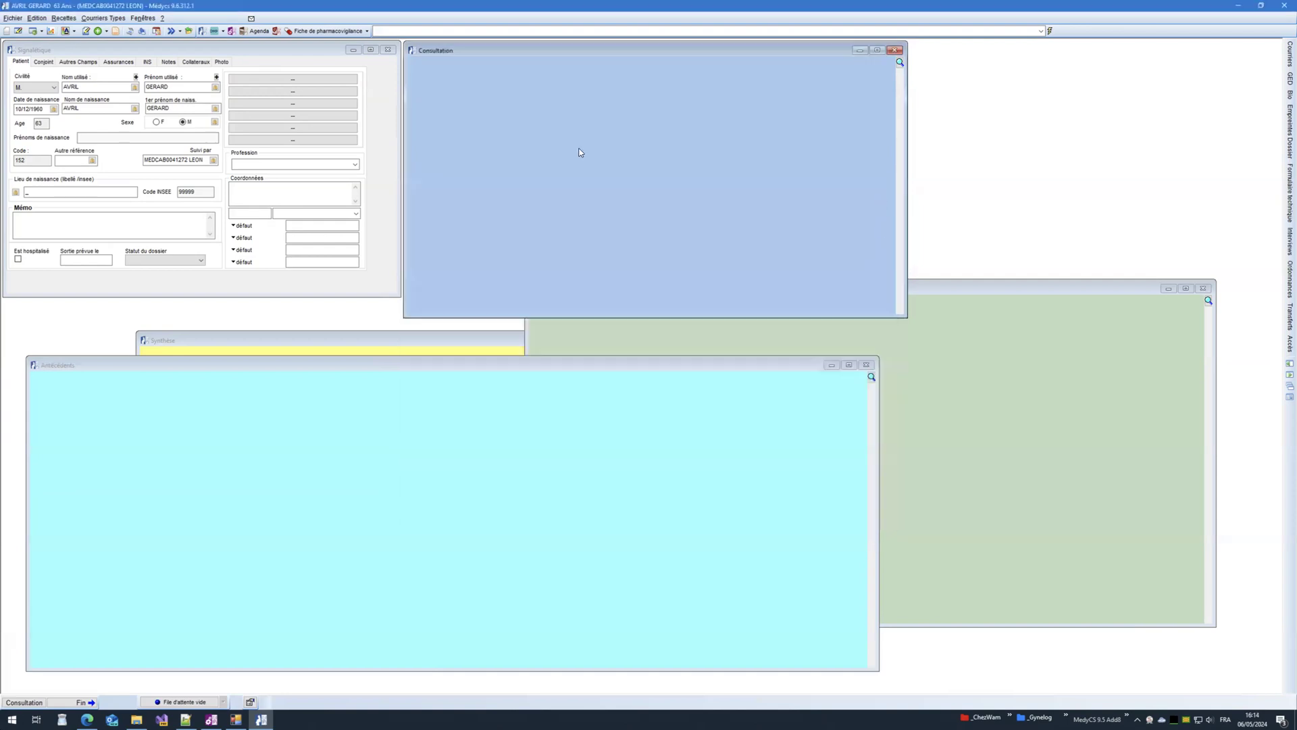
left_click(116, 31)
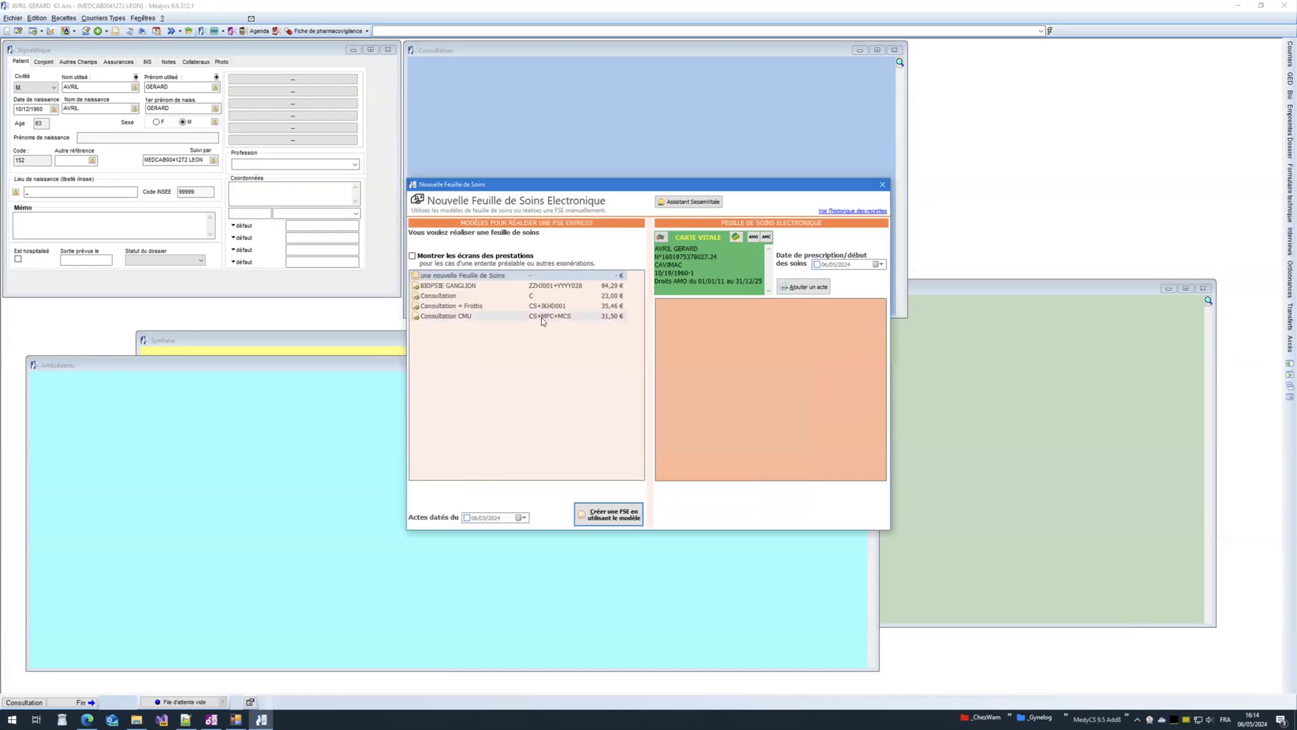
Step: Add a 23,00 € Consultation act dated 06/05/2024 as Sunday/holiday care, then close the sheet and the patient record
left_click(484, 299)
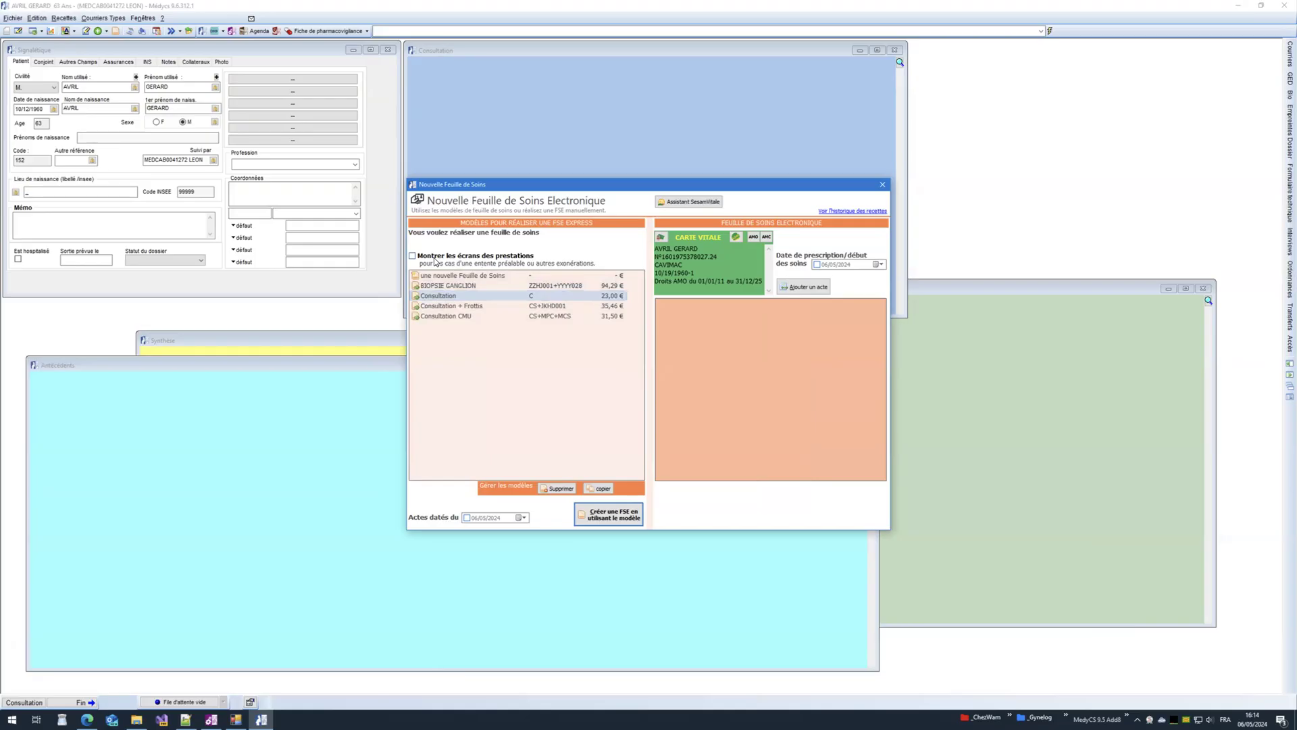
left_click(435, 261)
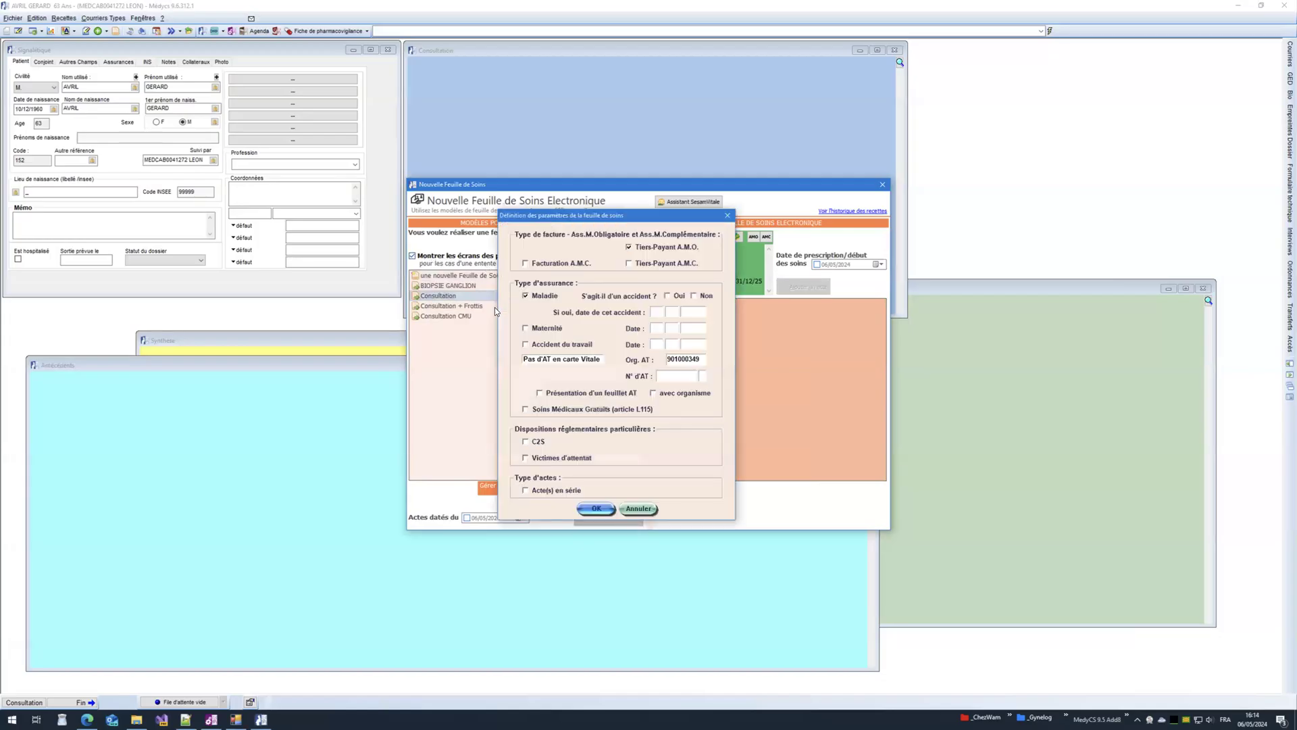
left_click(701, 298)
left_click(594, 509)
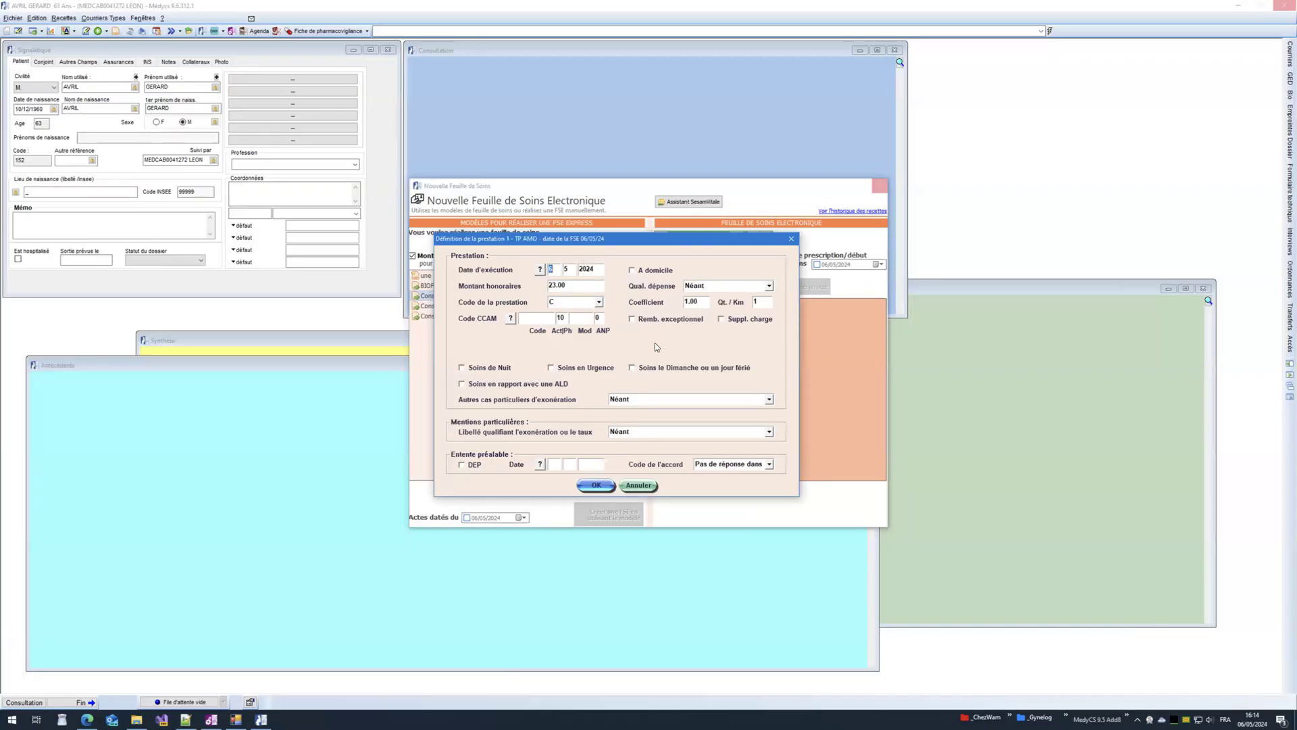
left_click(657, 371)
left_click(594, 486)
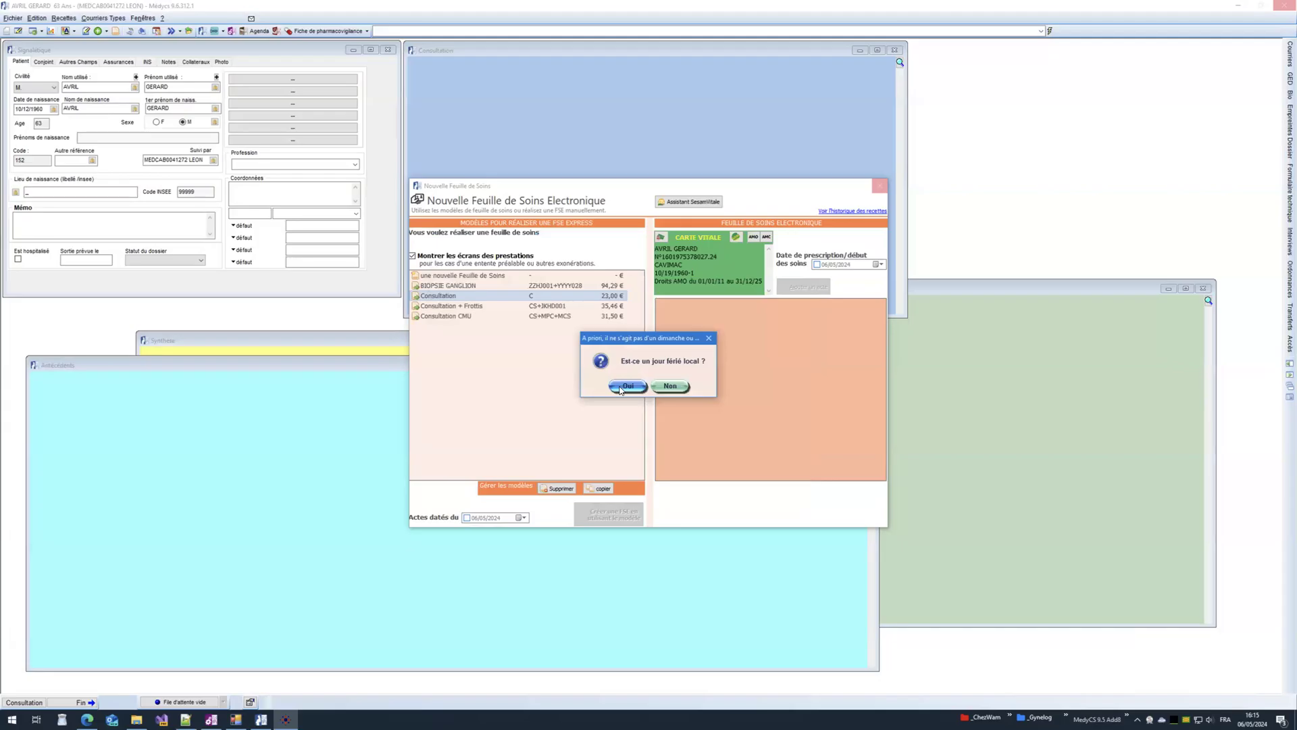
left_click(627, 387)
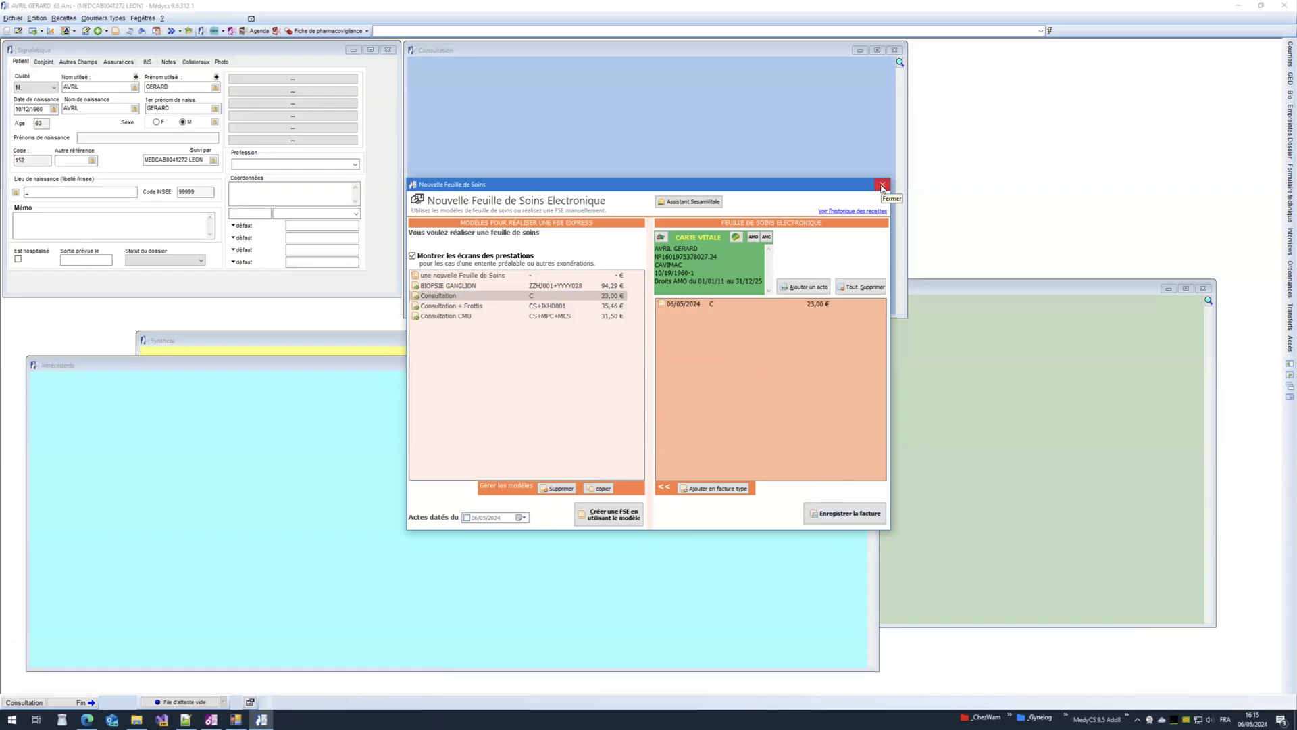
left_click(882, 186)
left_click(1284, 5)
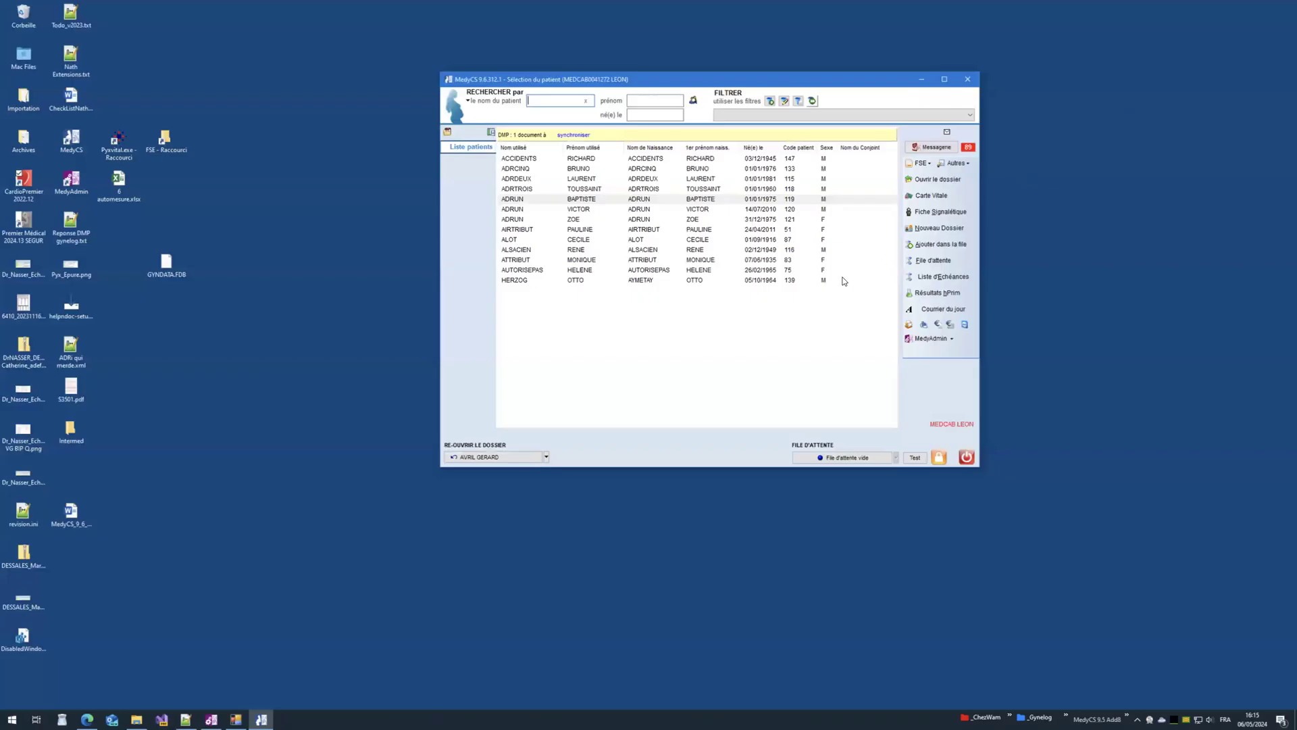
Step: Select a patient and open the Recettes table listing the three 06/05/2024 invoices
left_click(690, 198)
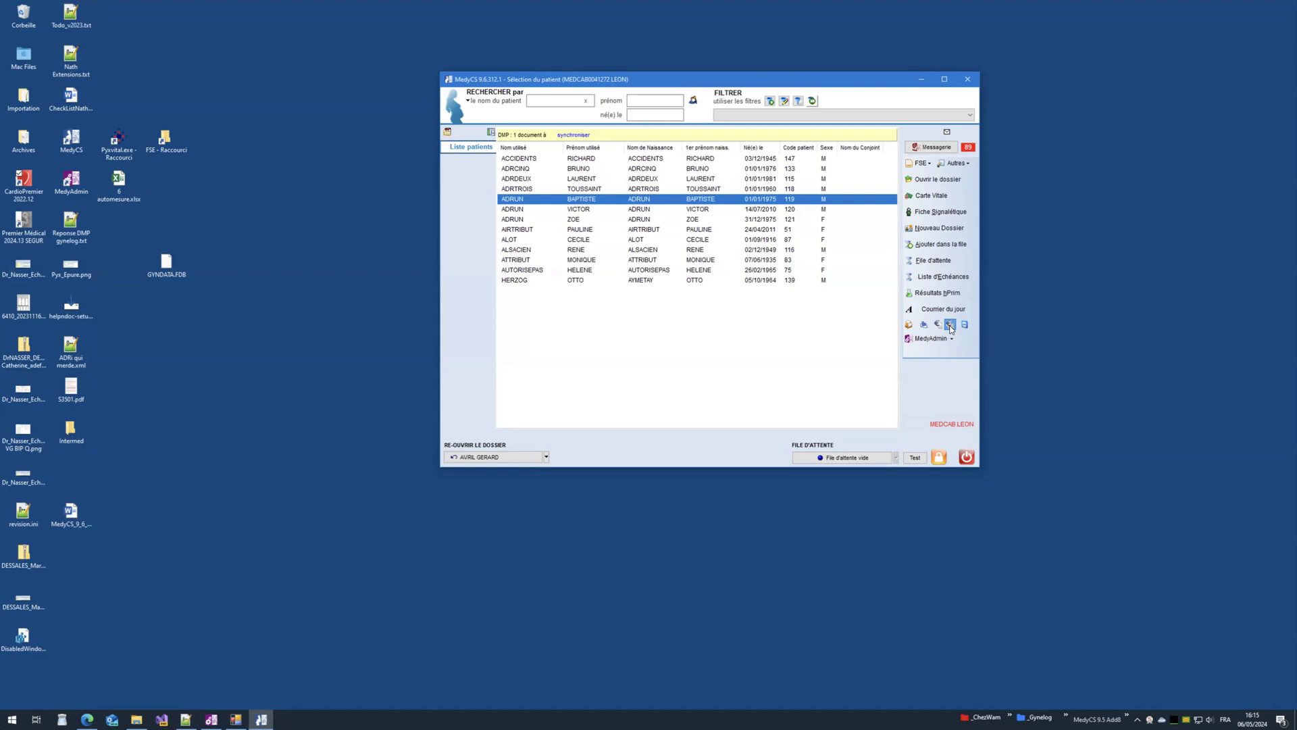
left_click(950, 325)
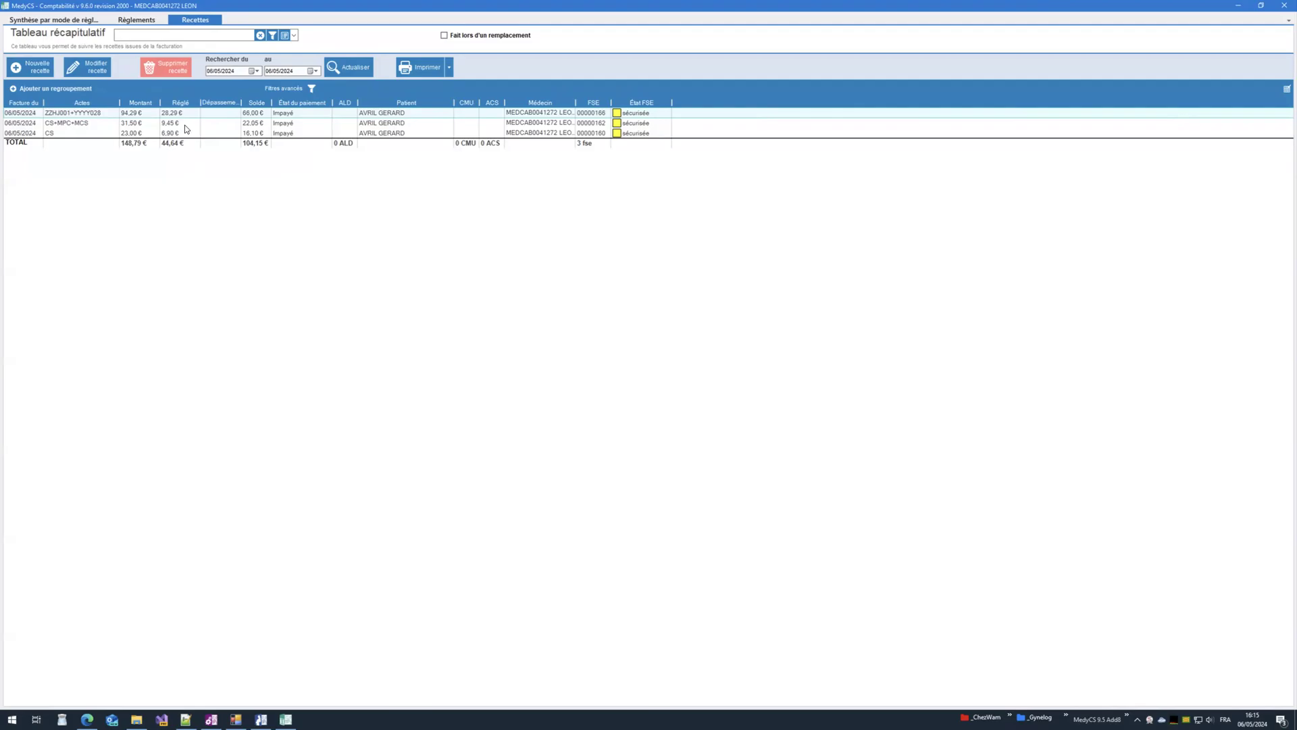
left_click(254, 71)
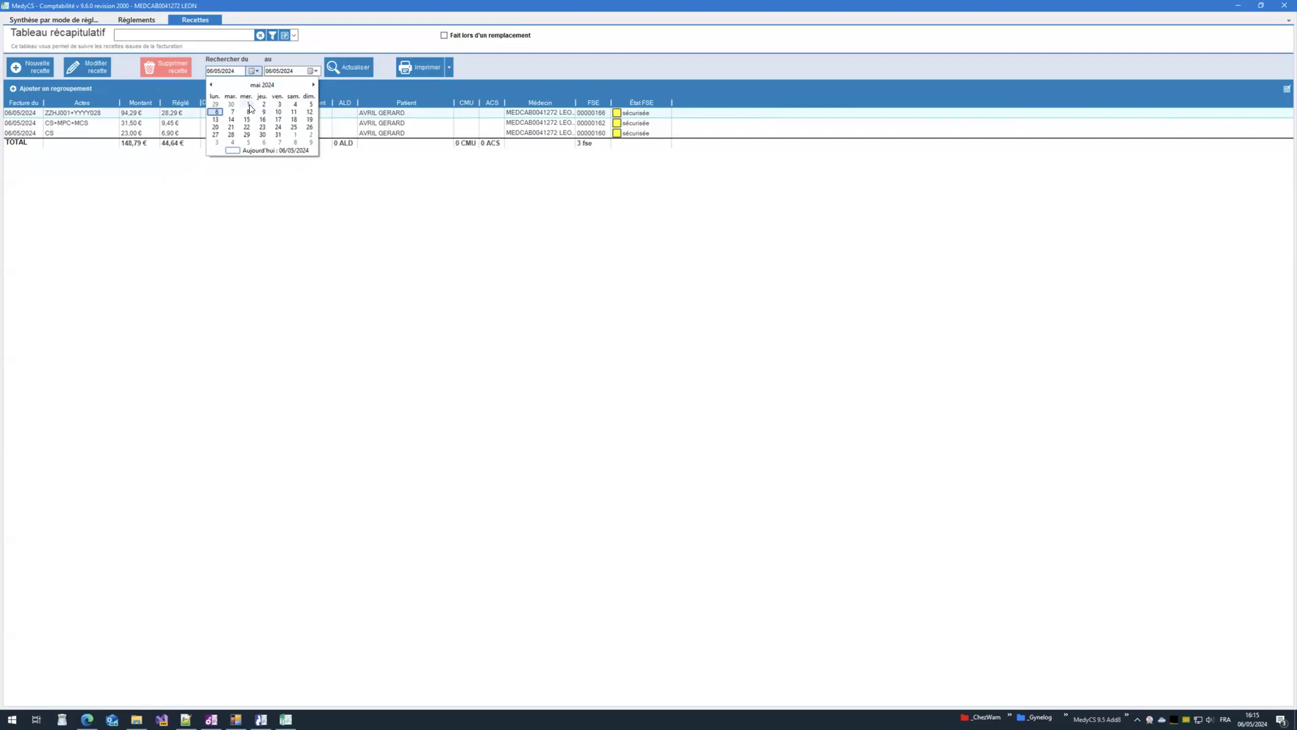
left_click(501, 75)
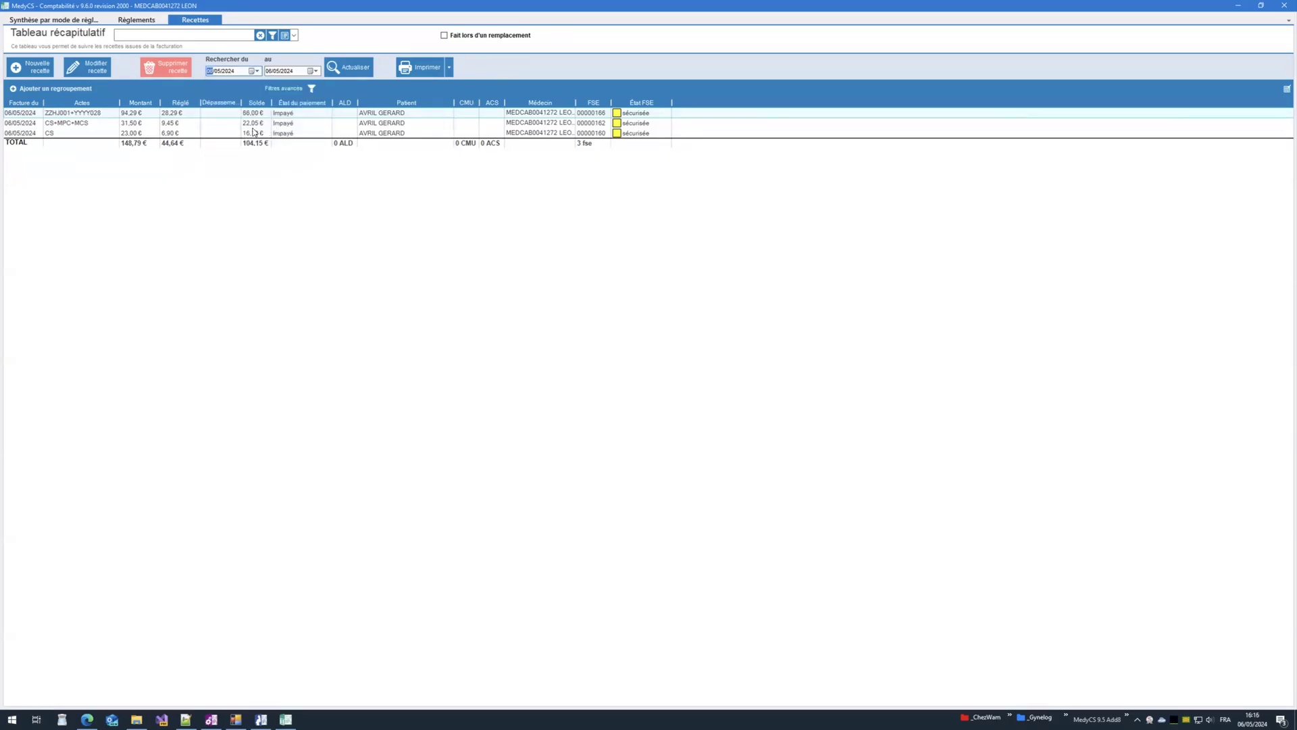
left_click(139, 22)
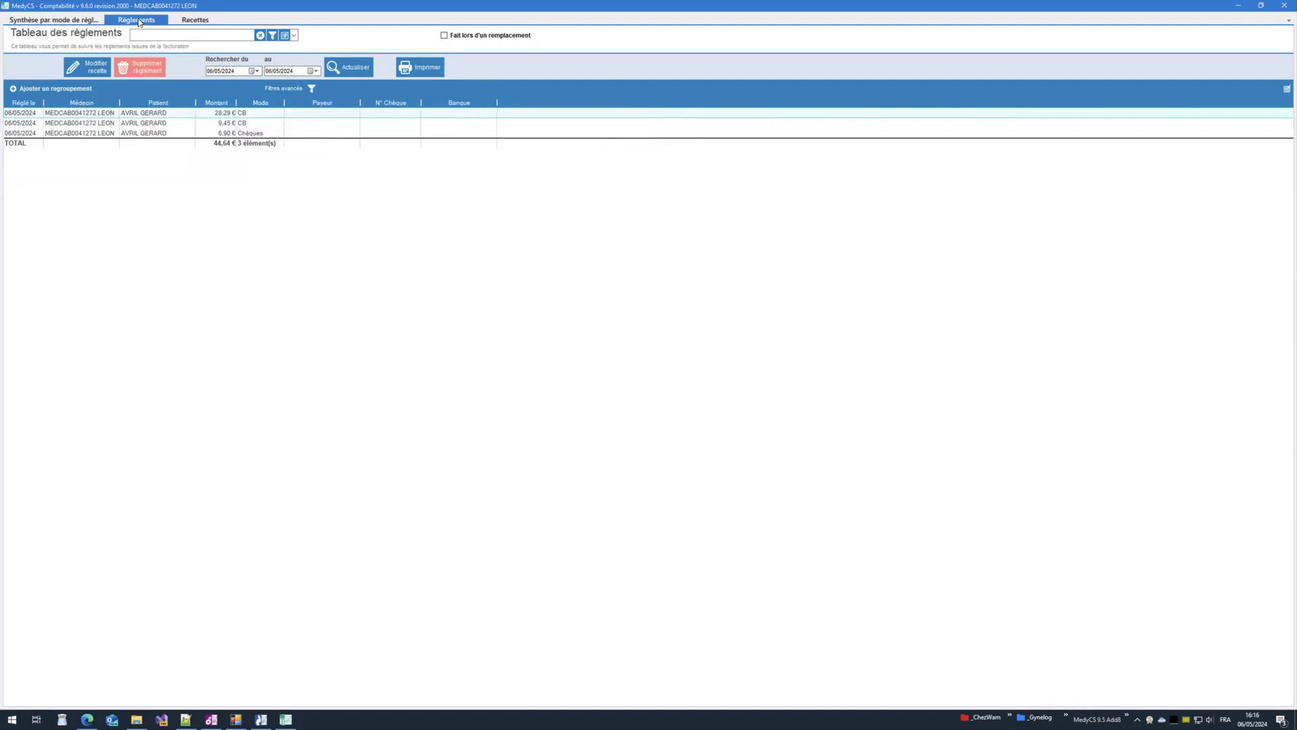
left_click(192, 21)
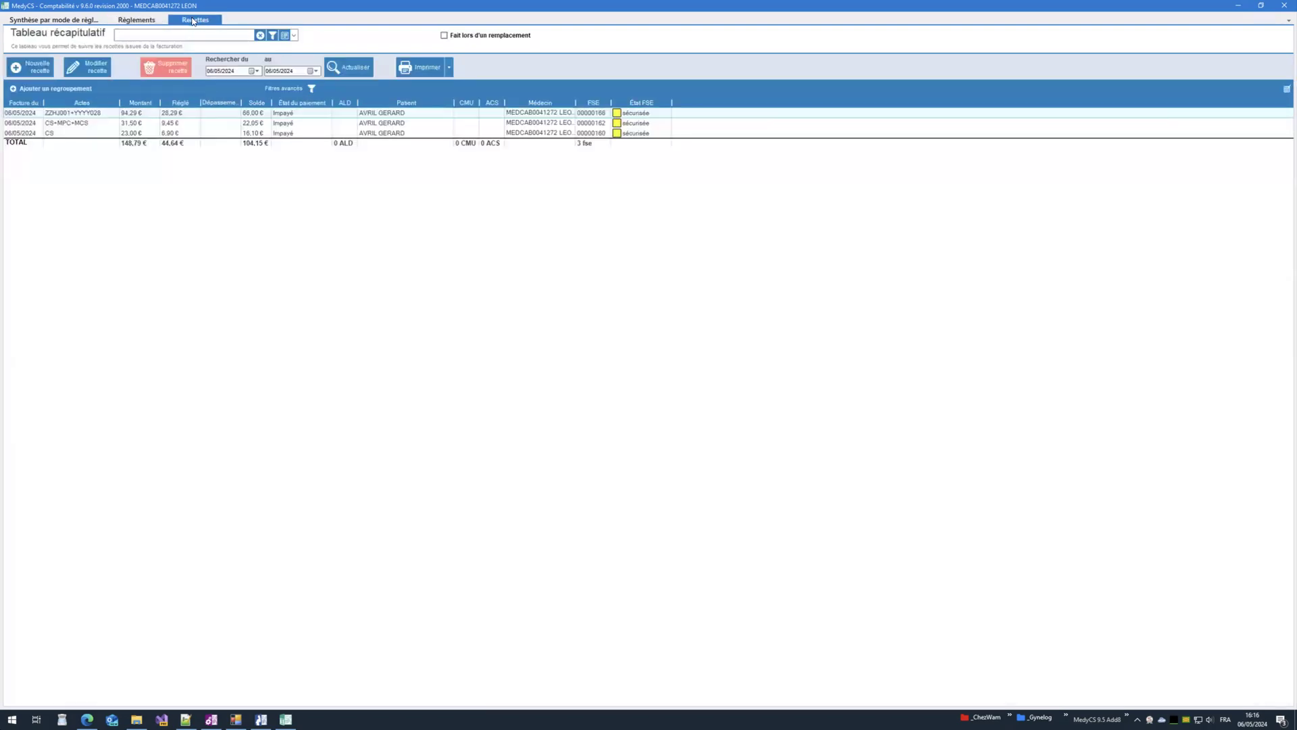
left_click(256, 144)
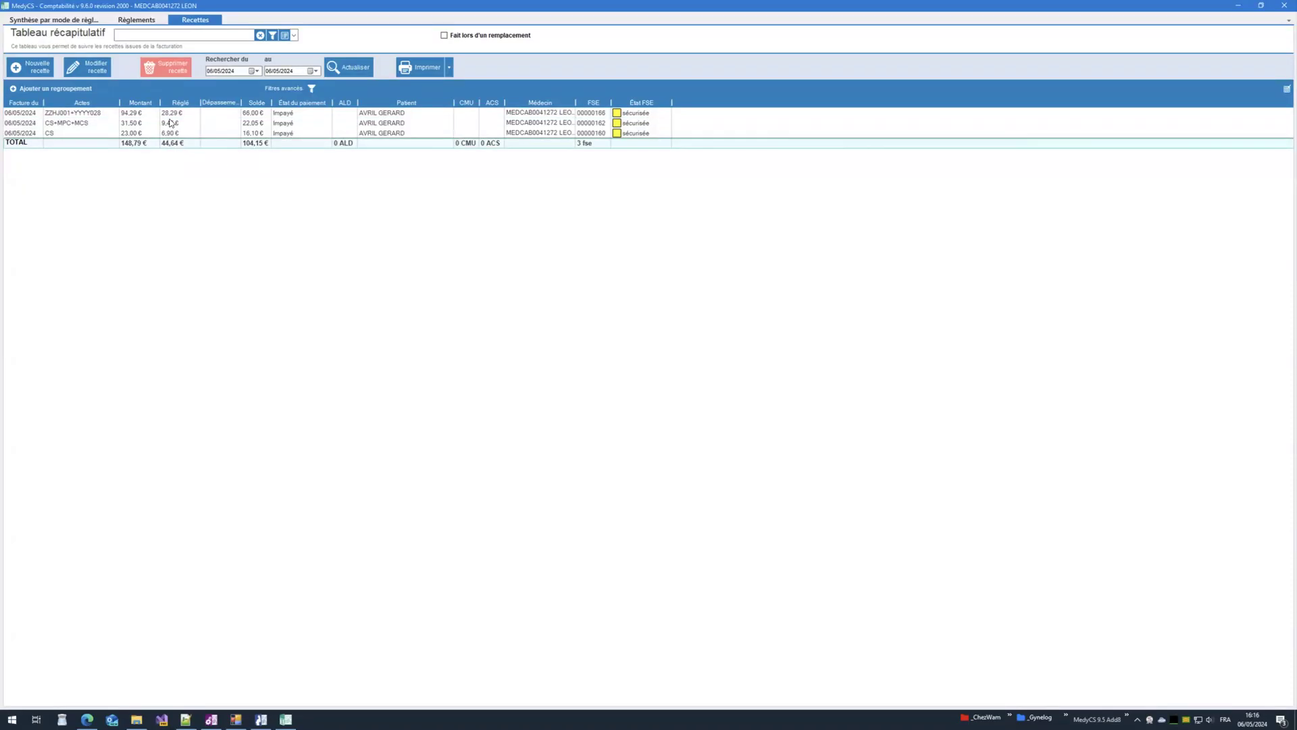
left_click(138, 26)
left_click(223, 145)
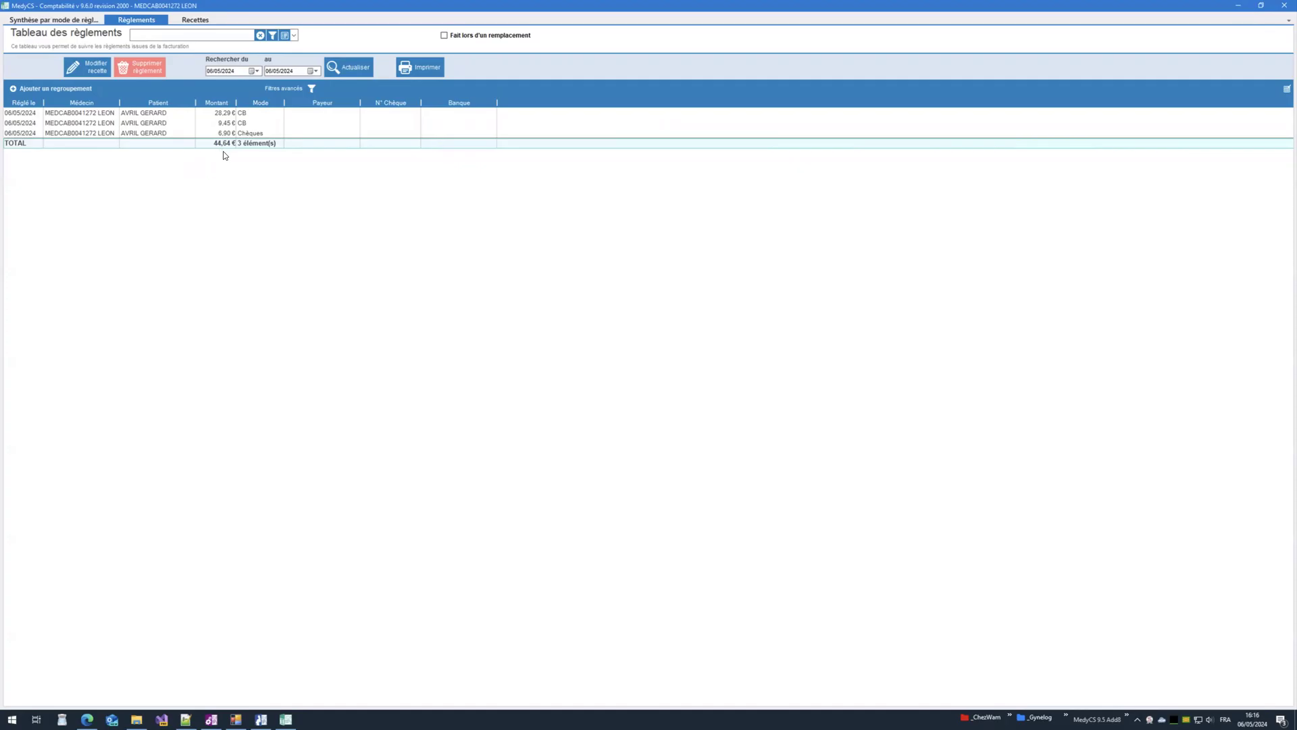
left_click(197, 21)
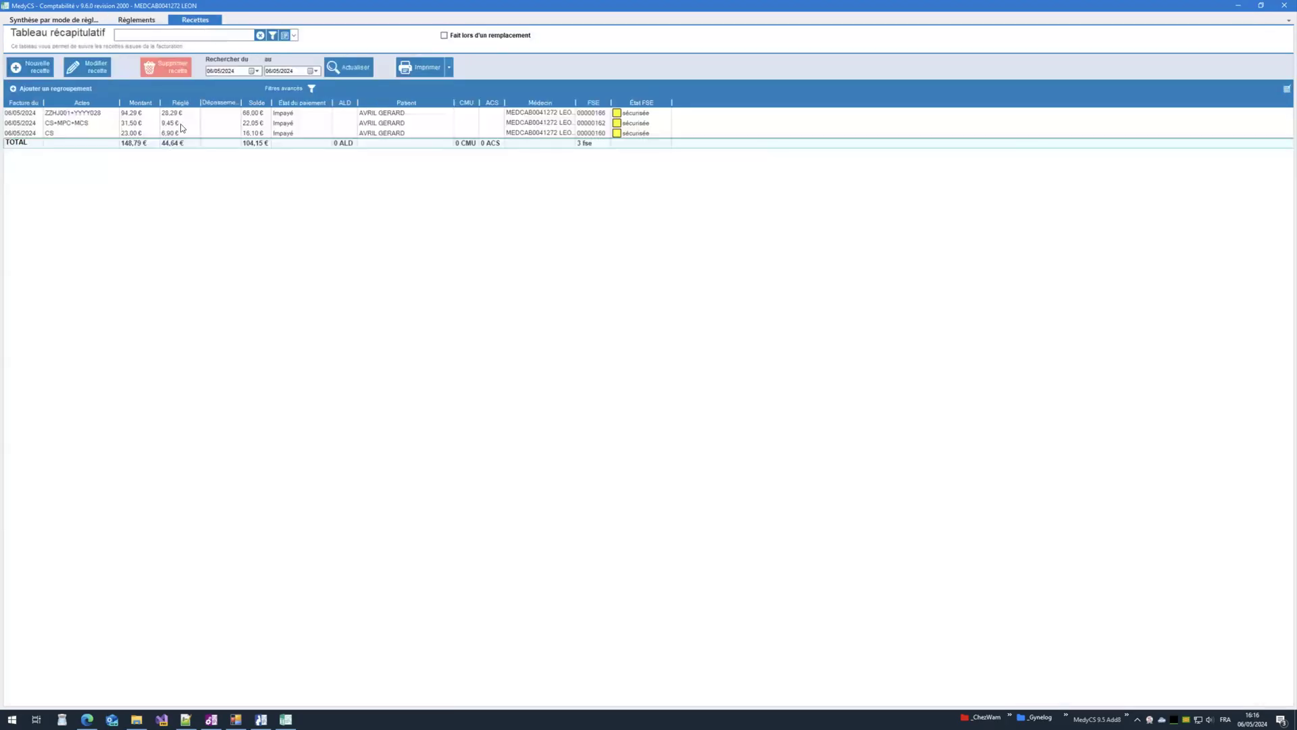
left_click(94, 72)
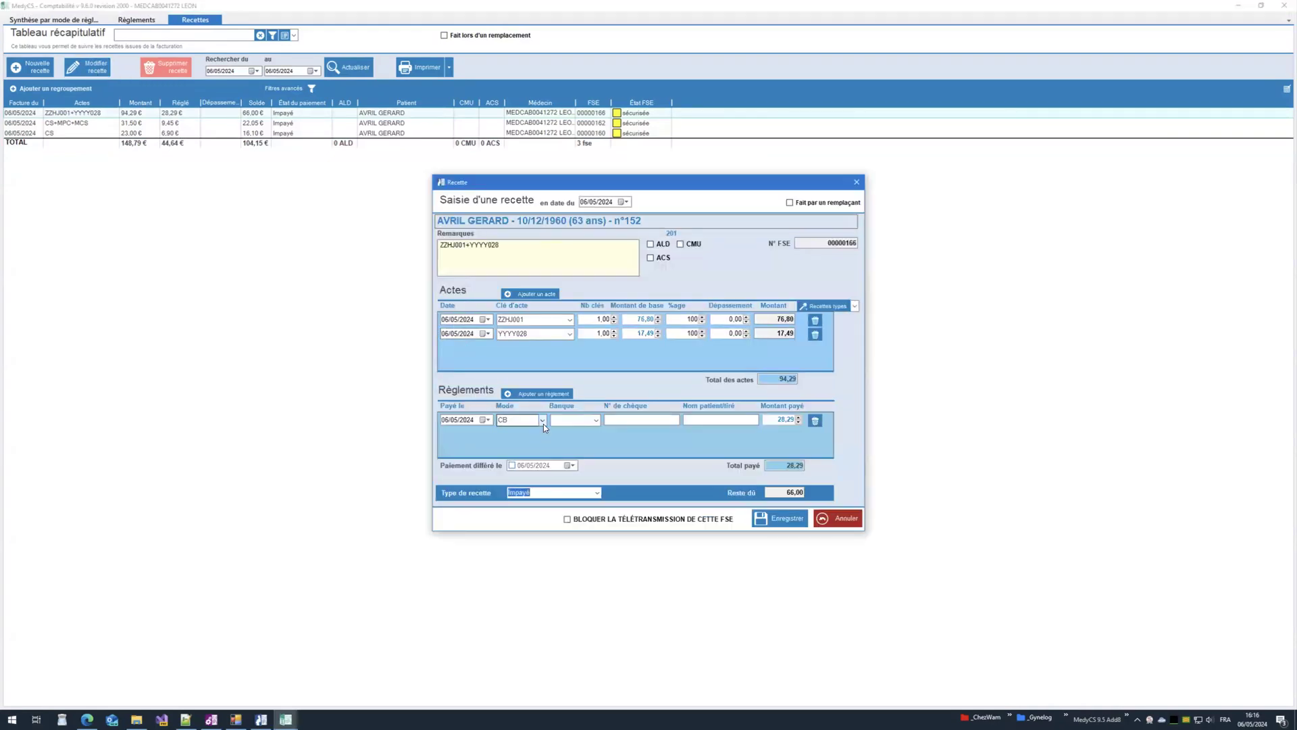
Step: Set the first invoice's payment mode to Chèques and save it
left_click(542, 420)
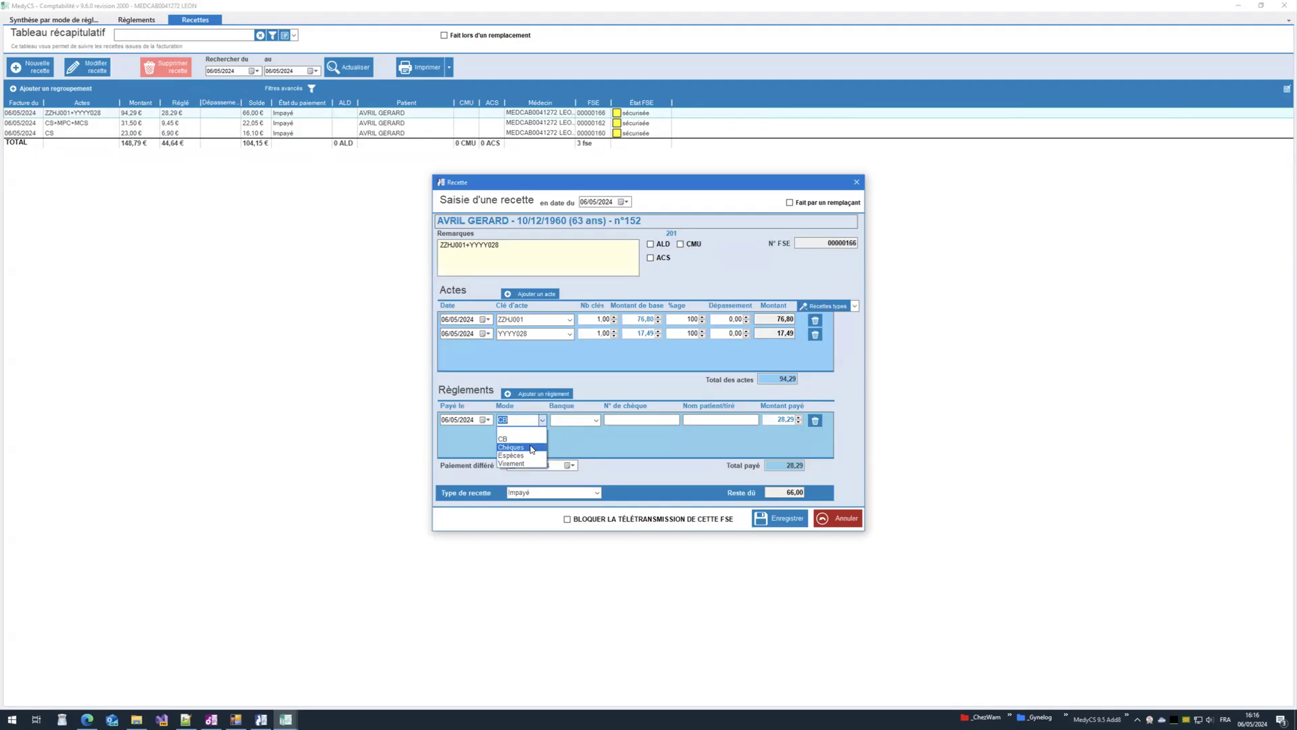
left_click(532, 448)
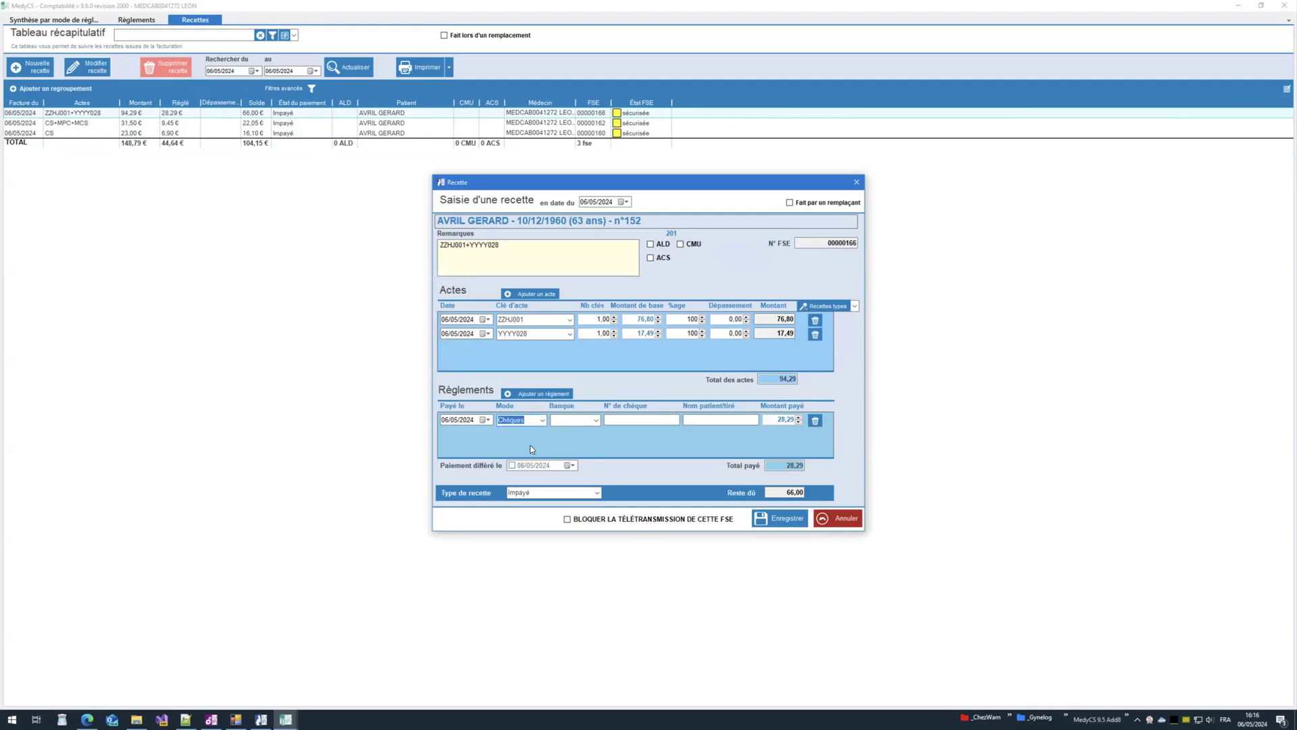
left_click(776, 520)
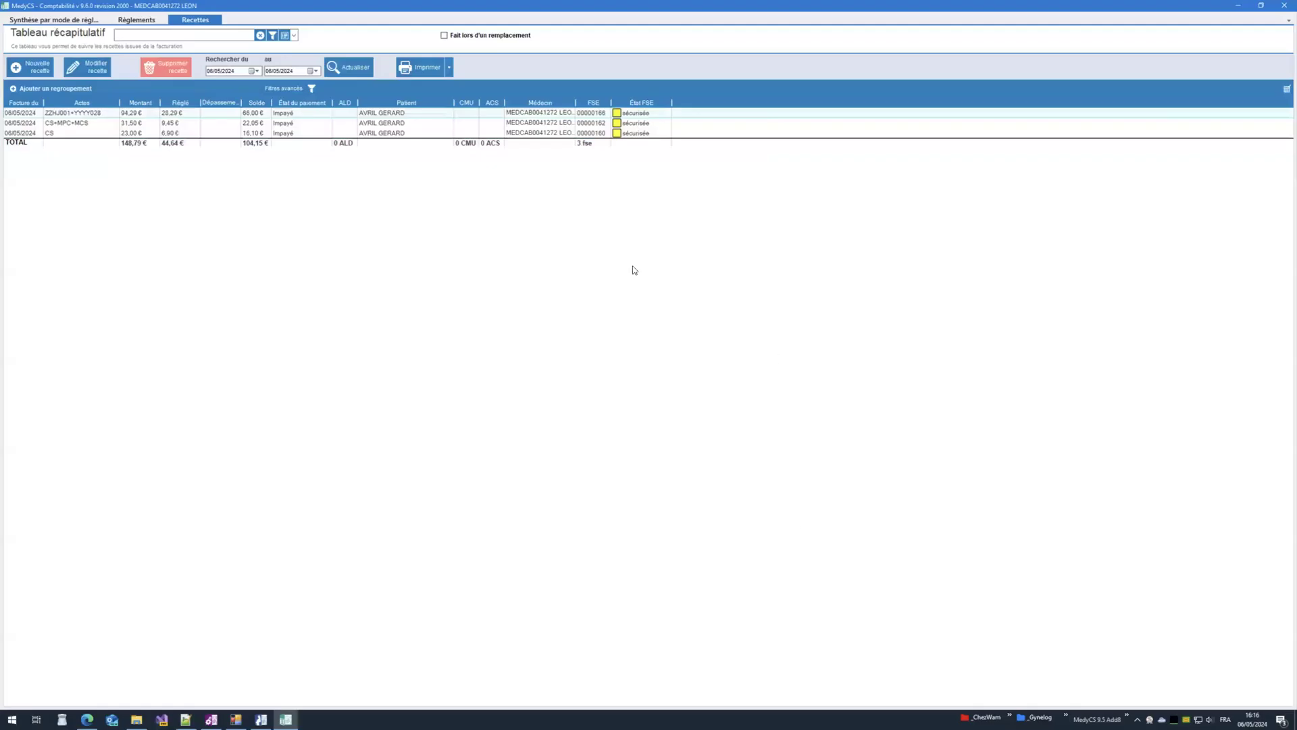
Step: Block teletransmission of the first invoice's FSE and save the change
left_click(95, 71)
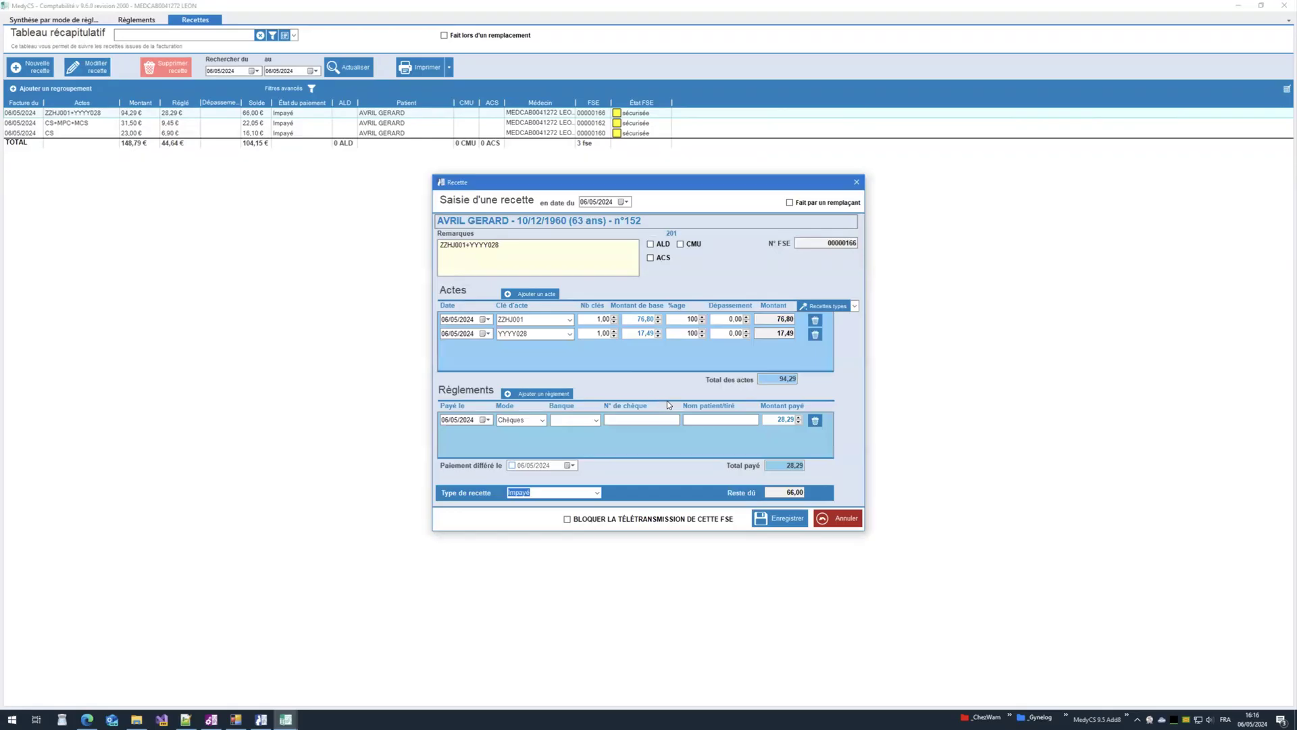
left_click(584, 521)
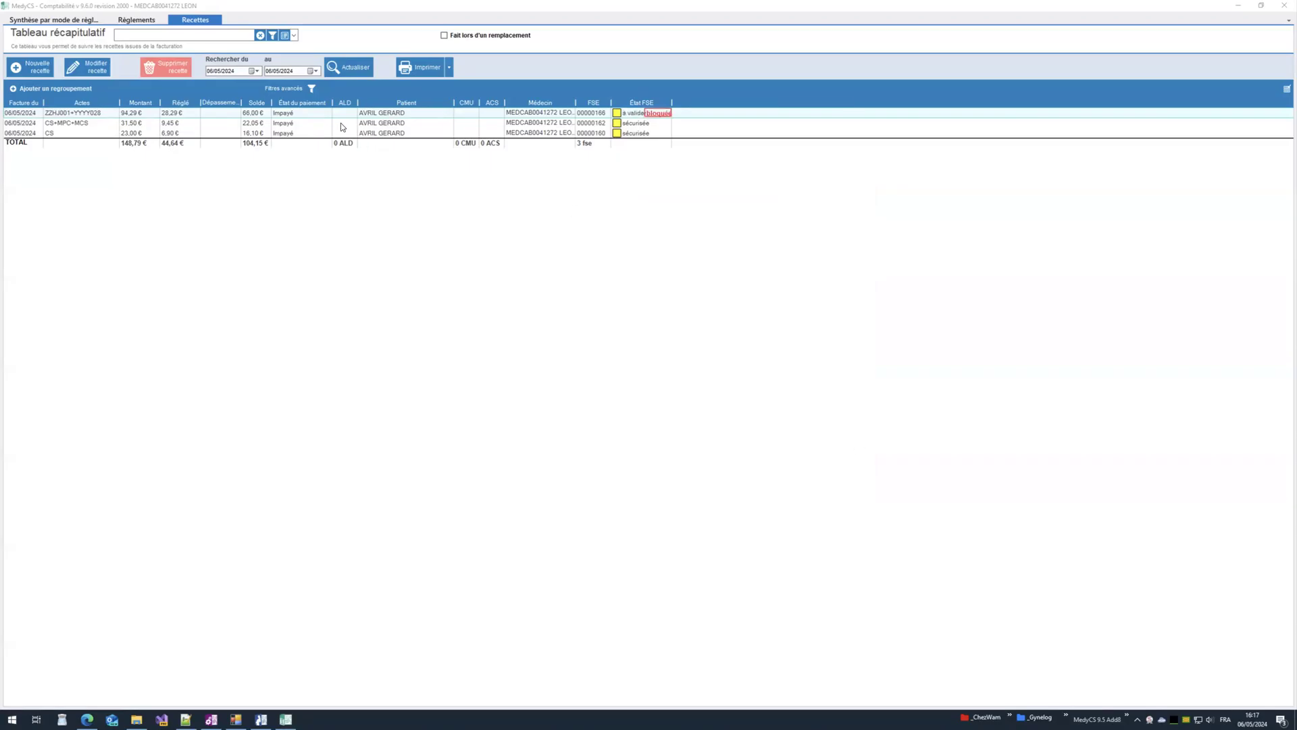
left_click(296, 116)
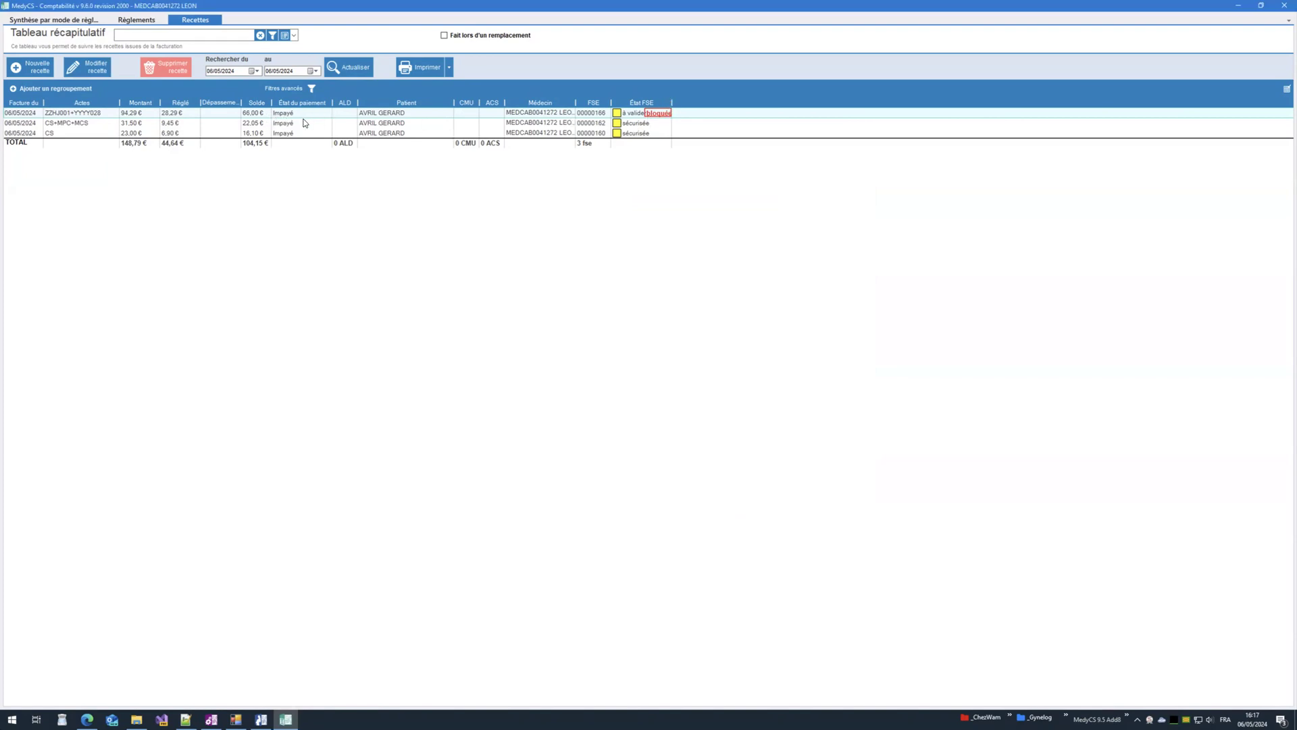
left_click(100, 73)
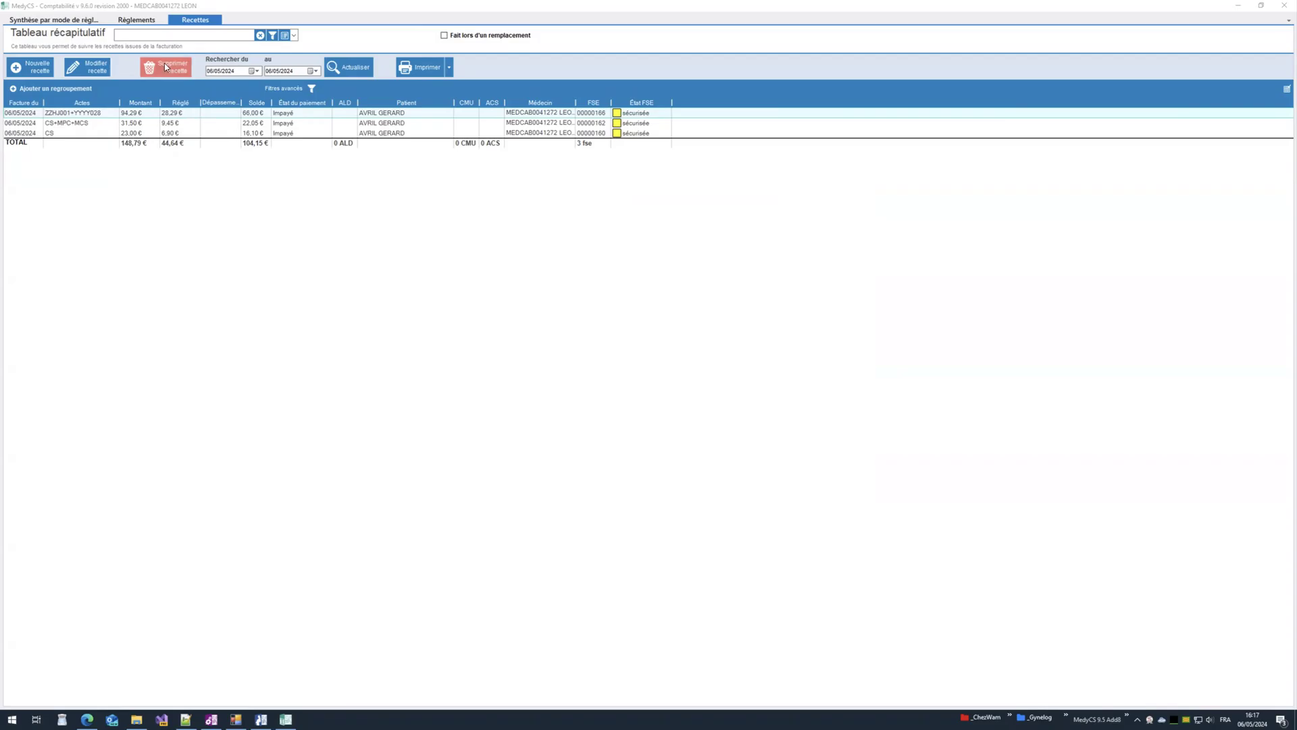
Step: Cancel deleting the second revenue entry and close the Comptabilité window
left_click(171, 120)
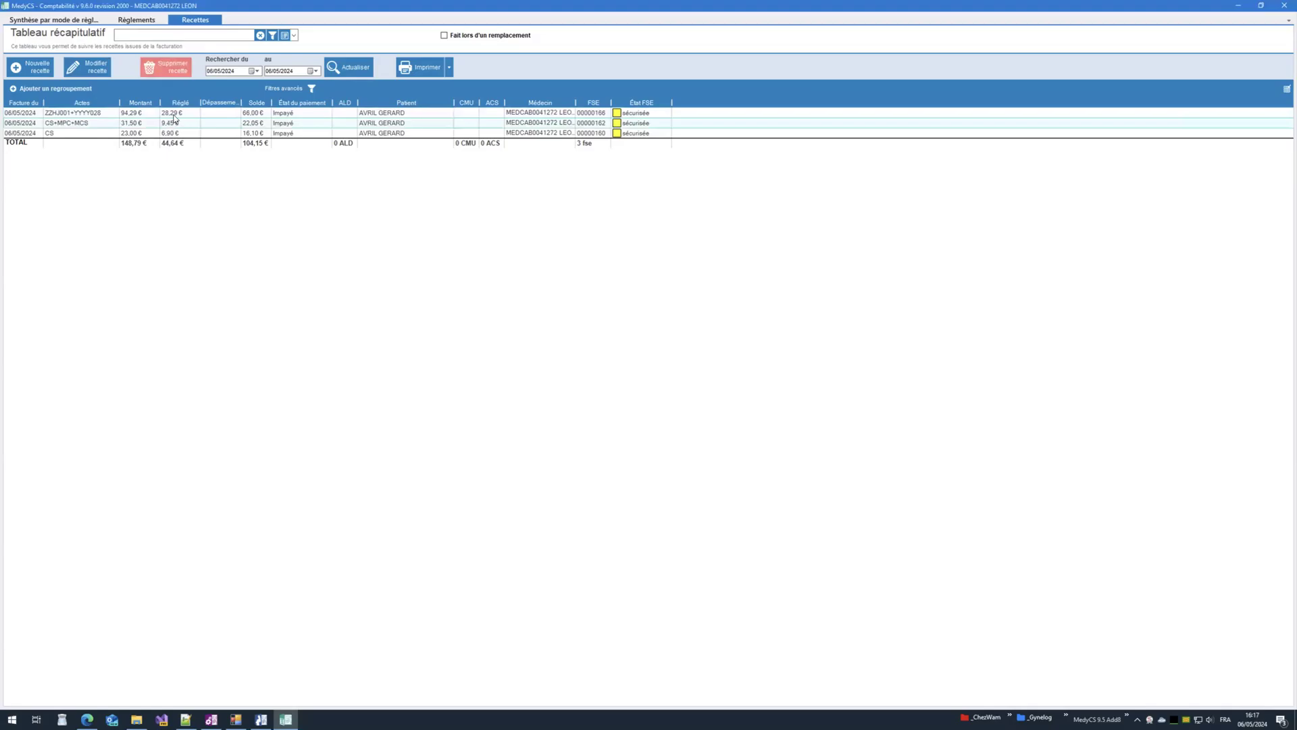
left_click(177, 71)
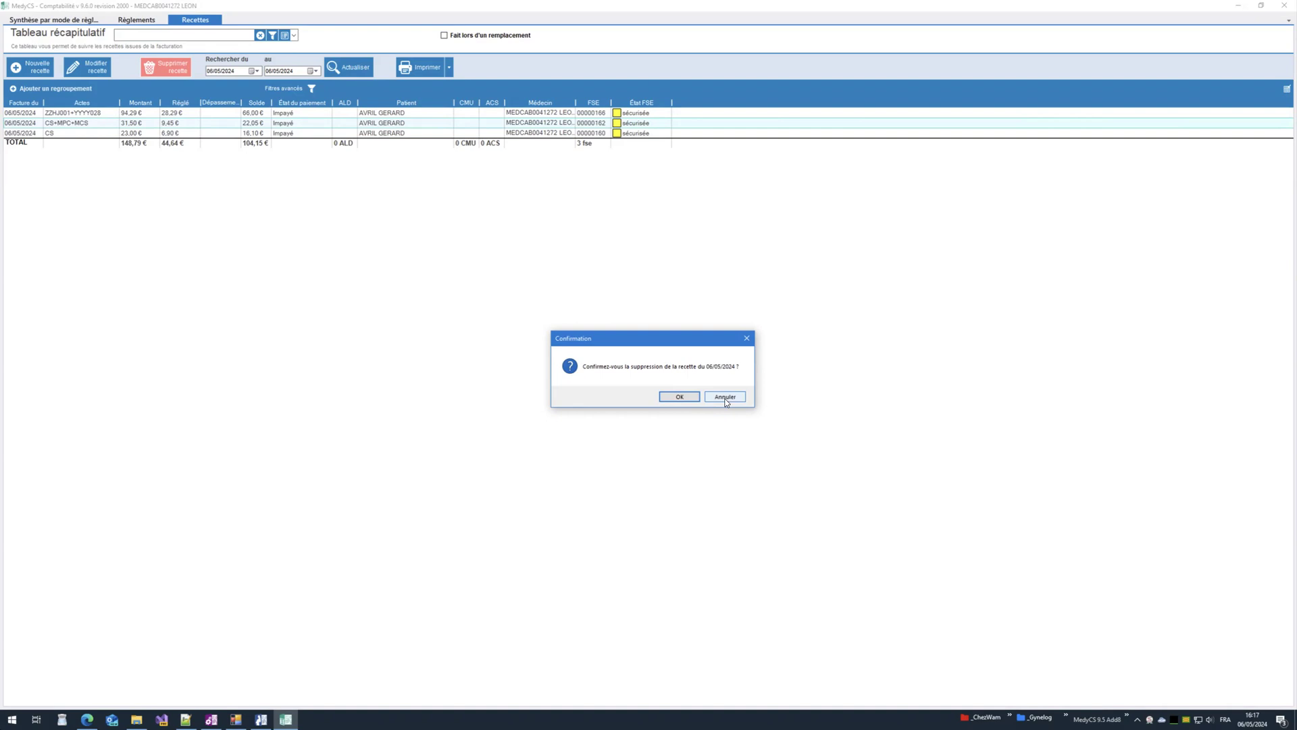
left_click(725, 398)
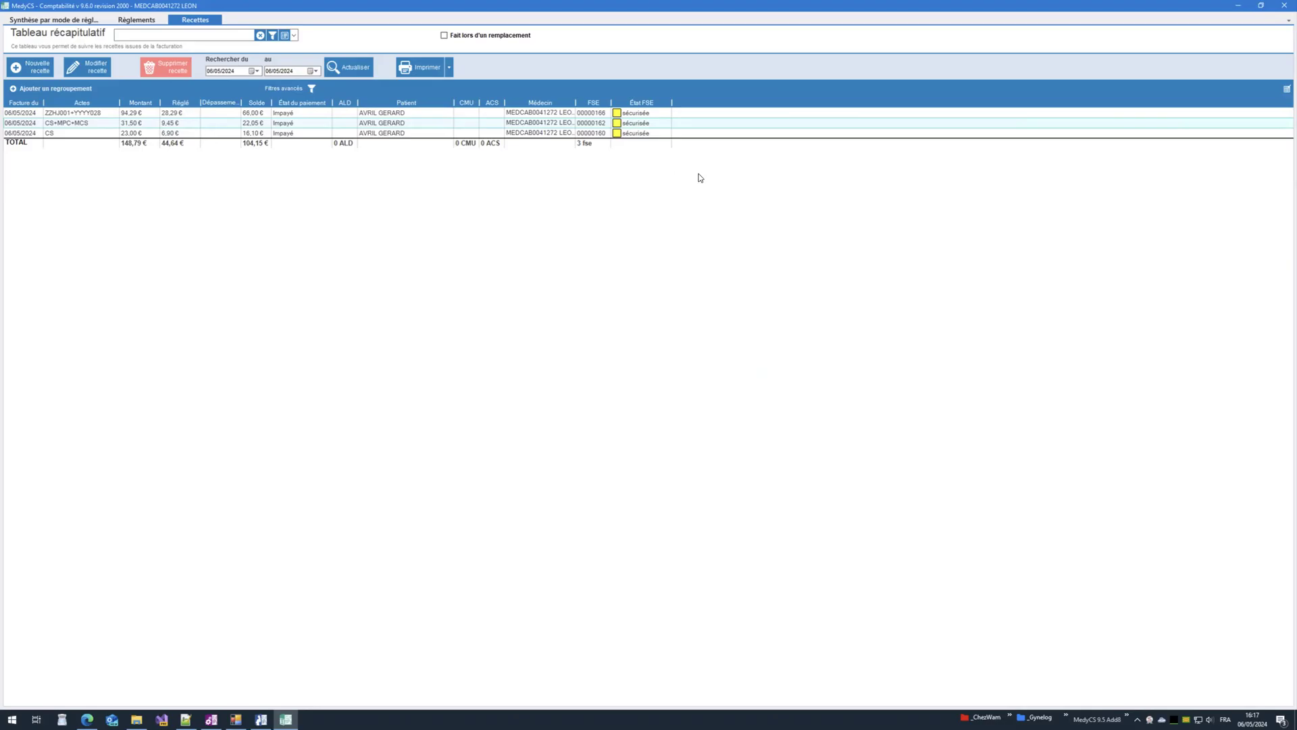
left_click(1281, 8)
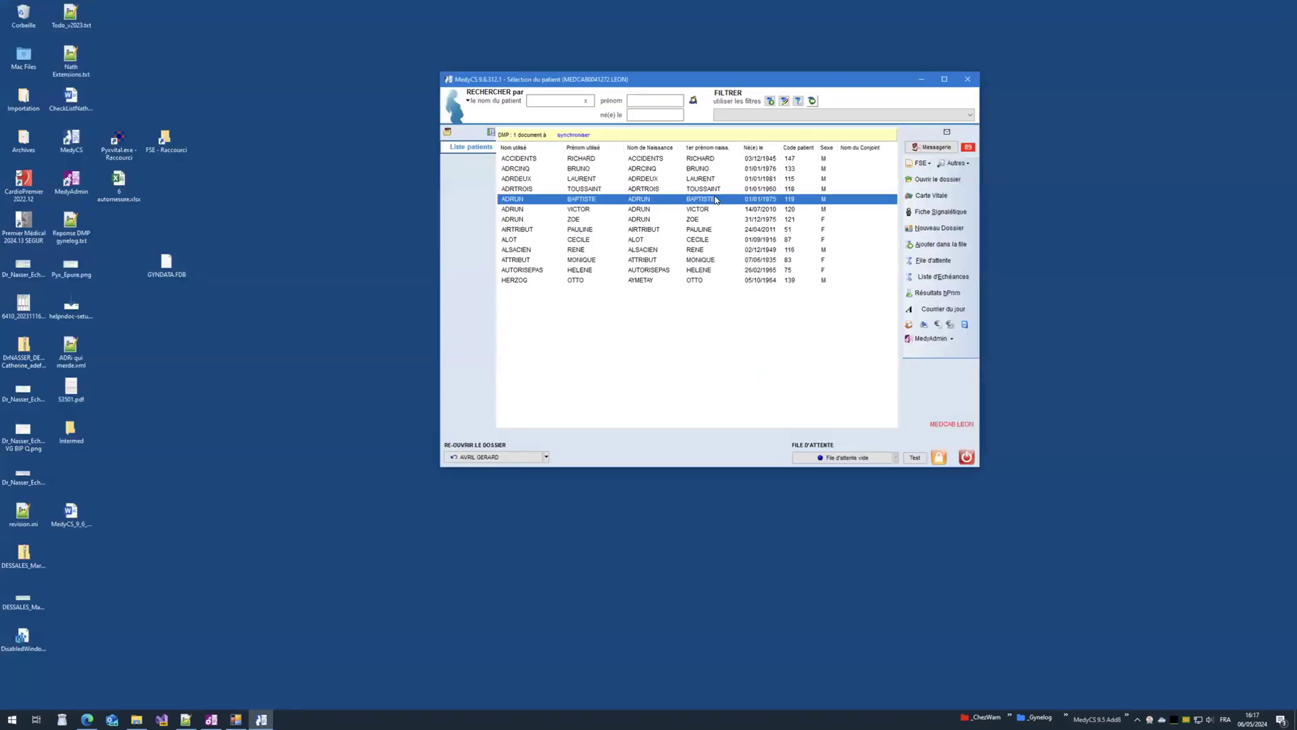
Step: Show the history of all FSEs from the FSE Historiques menu
left_click(916, 164)
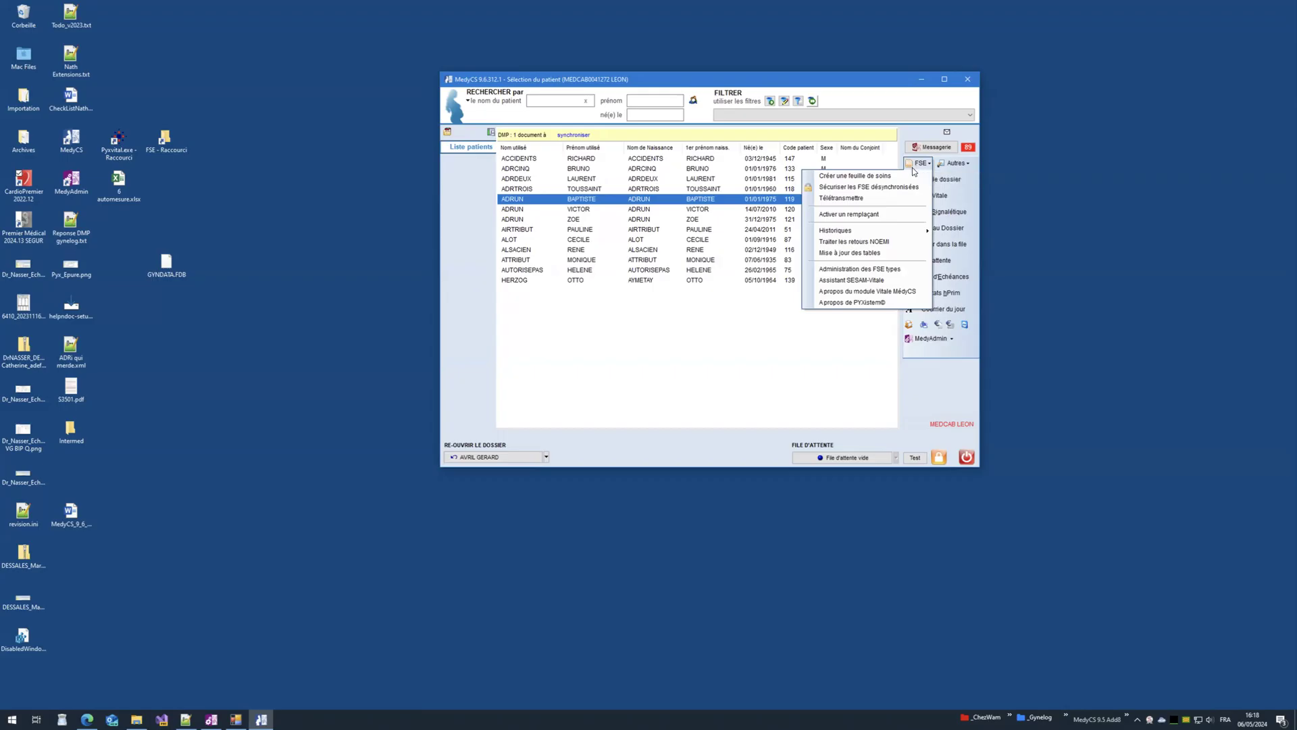
mouse_move(858, 236)
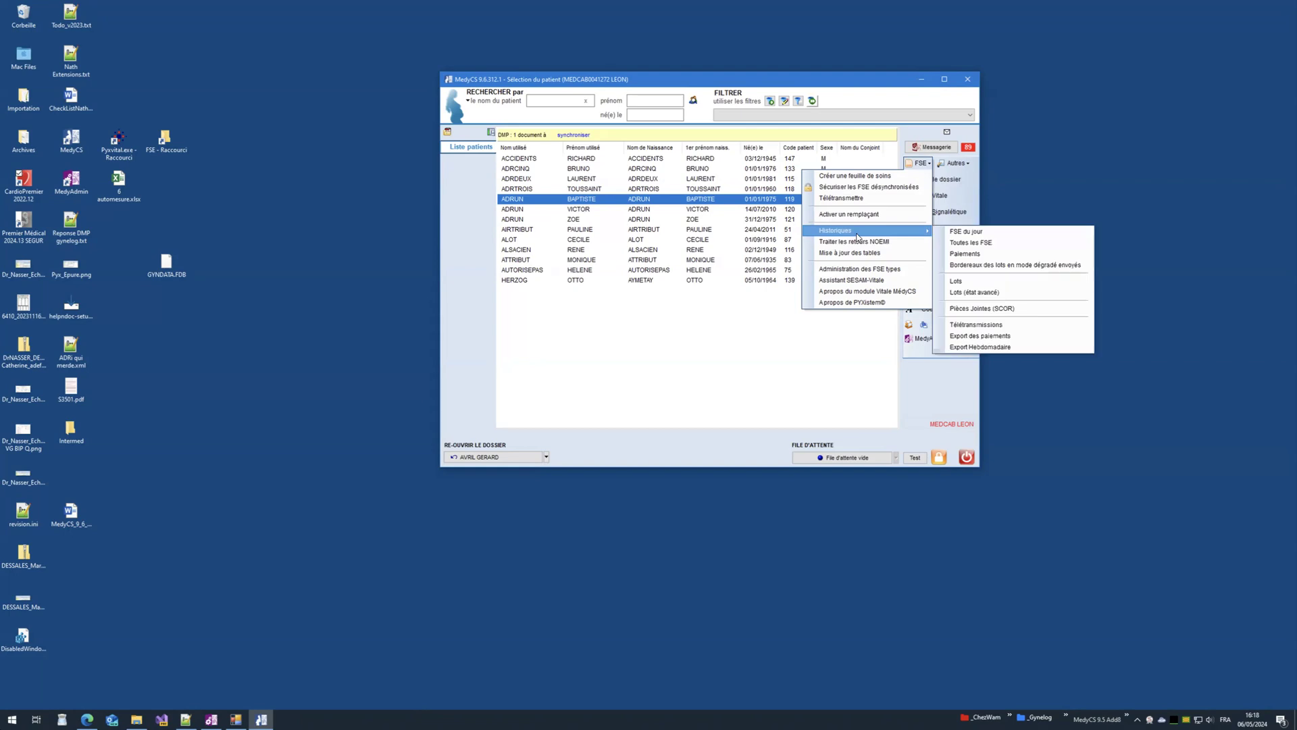
left_click(967, 246)
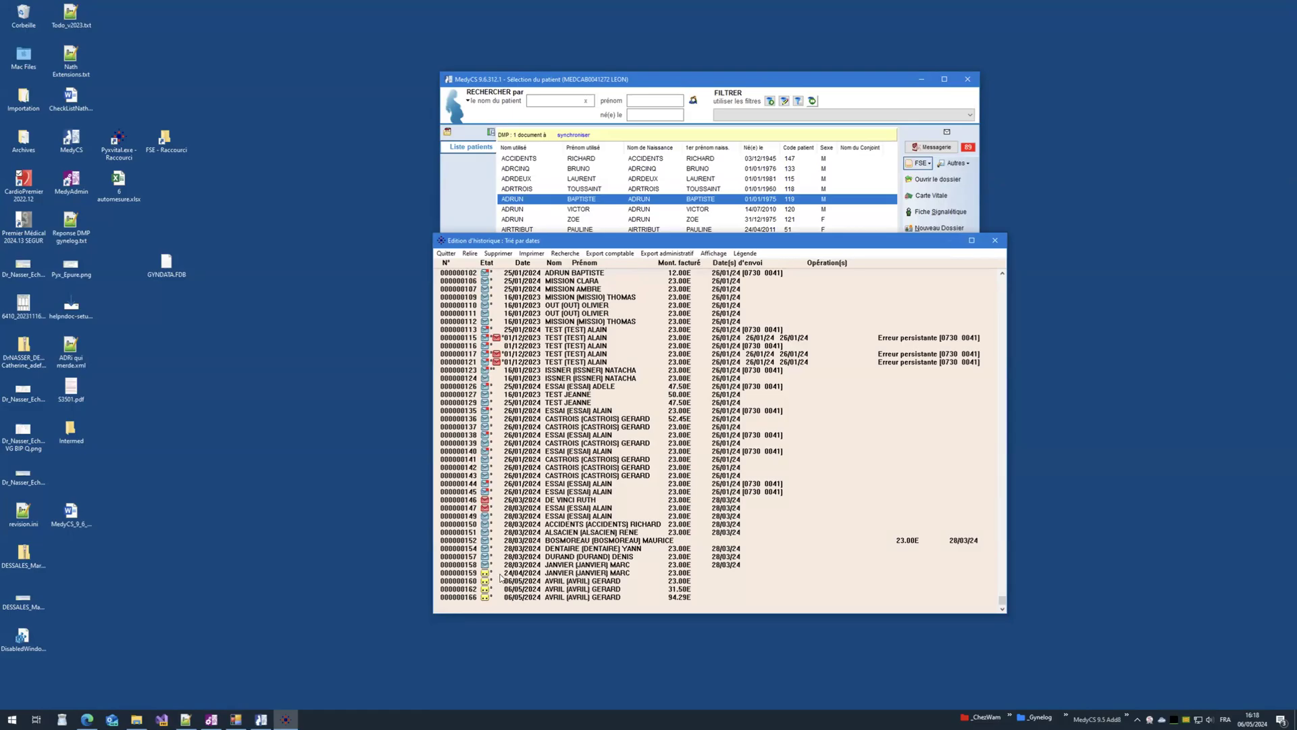
Step: Browse the 24 April and 6 May FSEs in the history, then display the colour-code legend
left_click(500, 574)
left_click(477, 581)
left_click(477, 589)
left_click(476, 597)
left_click(514, 575)
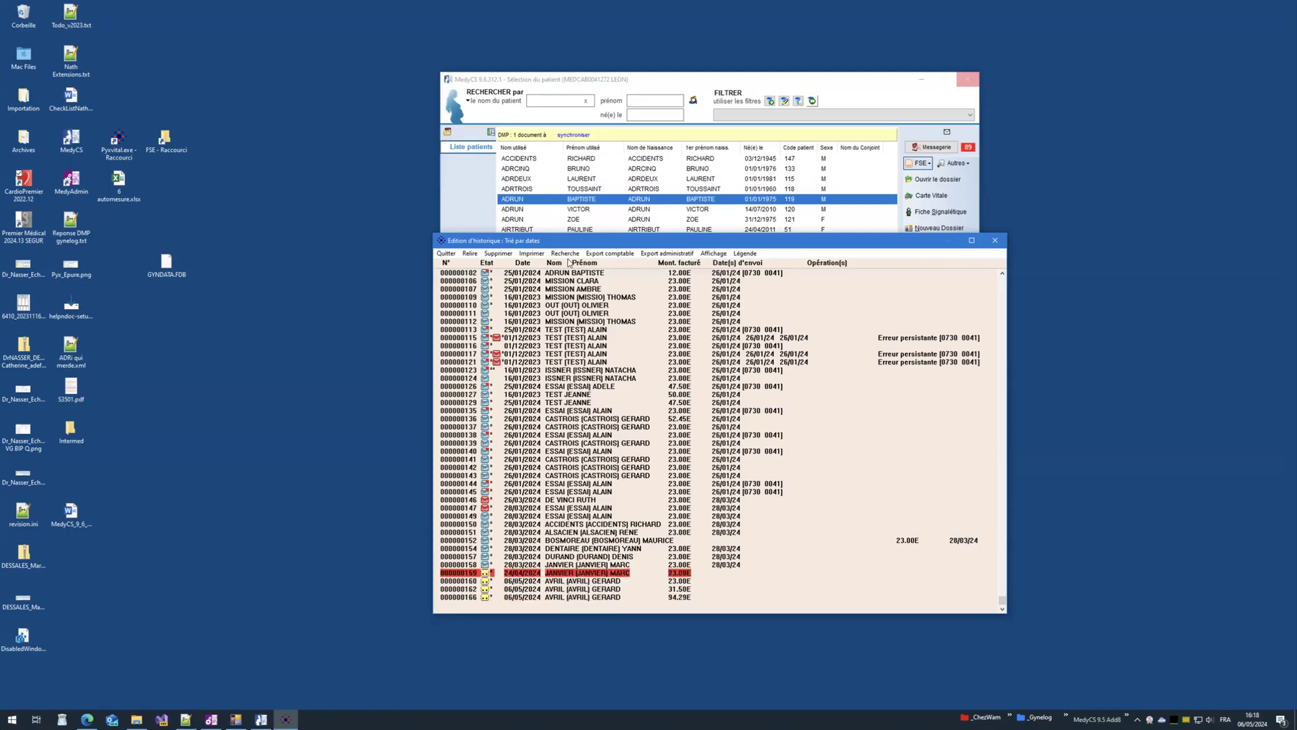
left_click(744, 253)
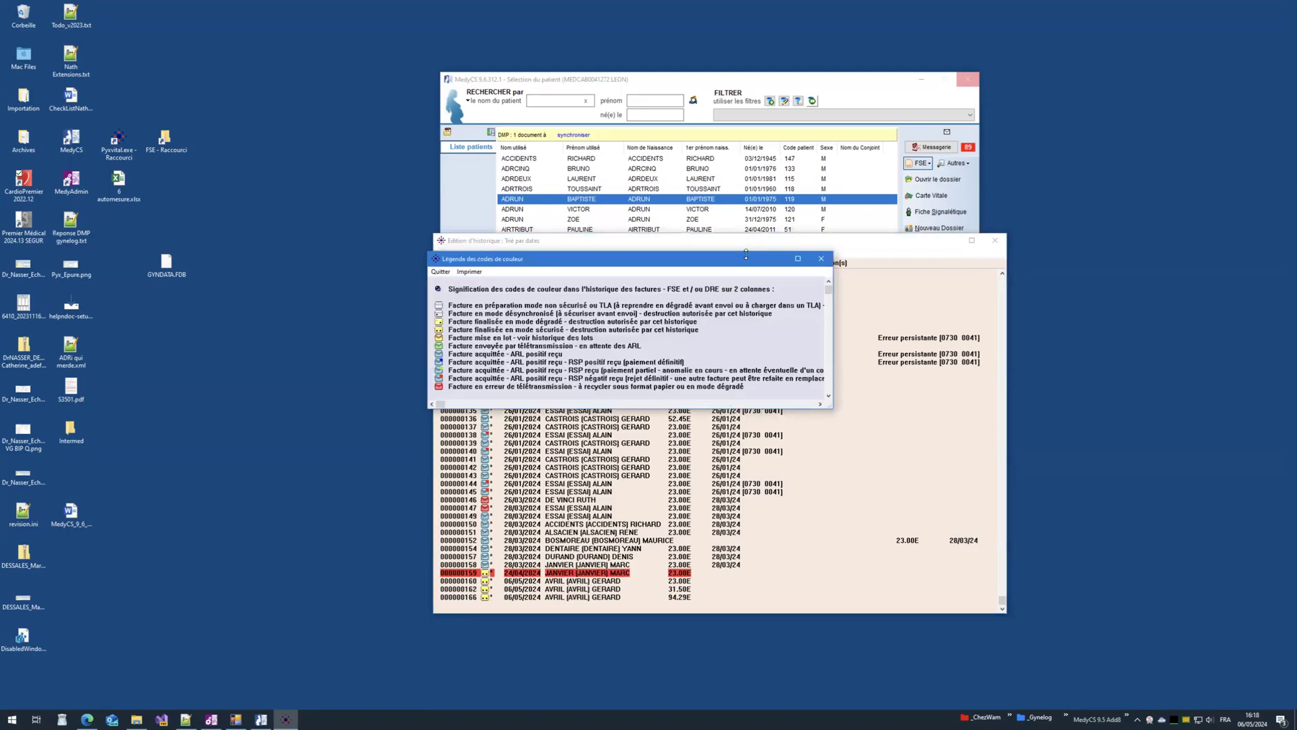
Step: Move the colour-code legend aside to read it, then close it and the FSE history
left_click_drag(617, 262, 749, 329)
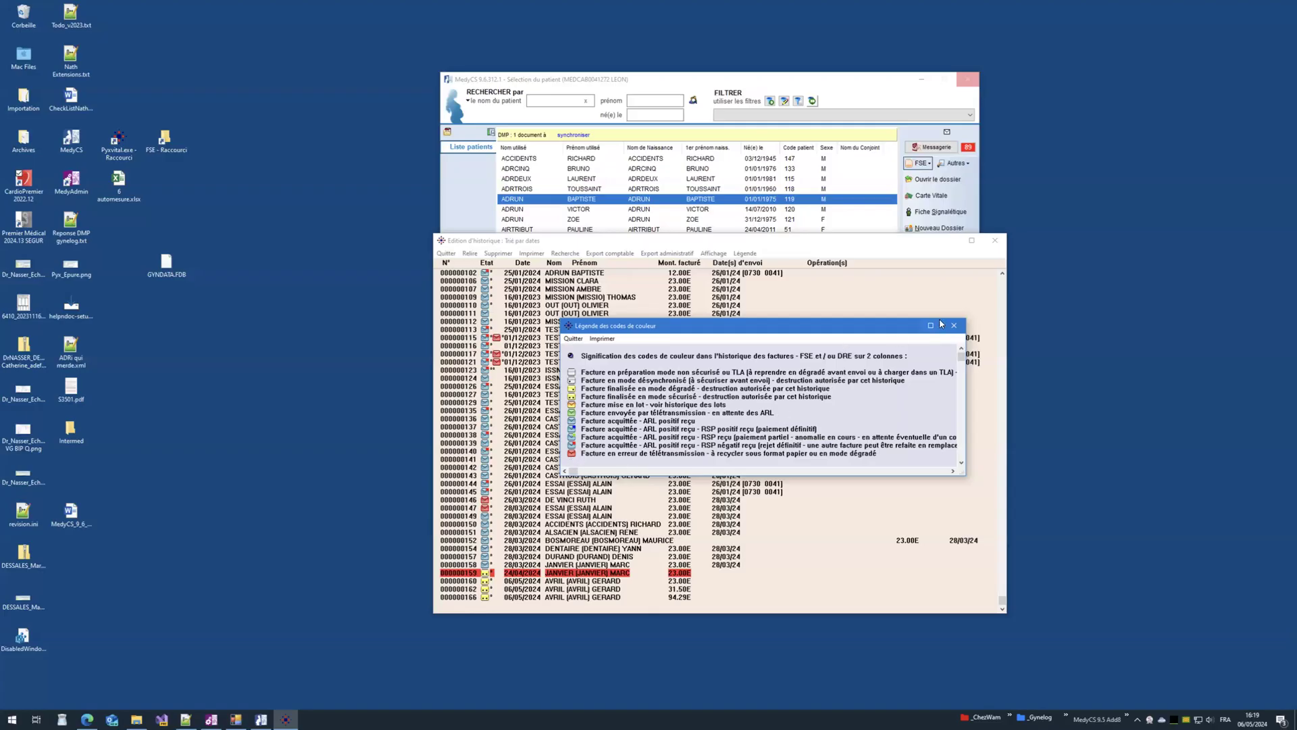
left_click(952, 327)
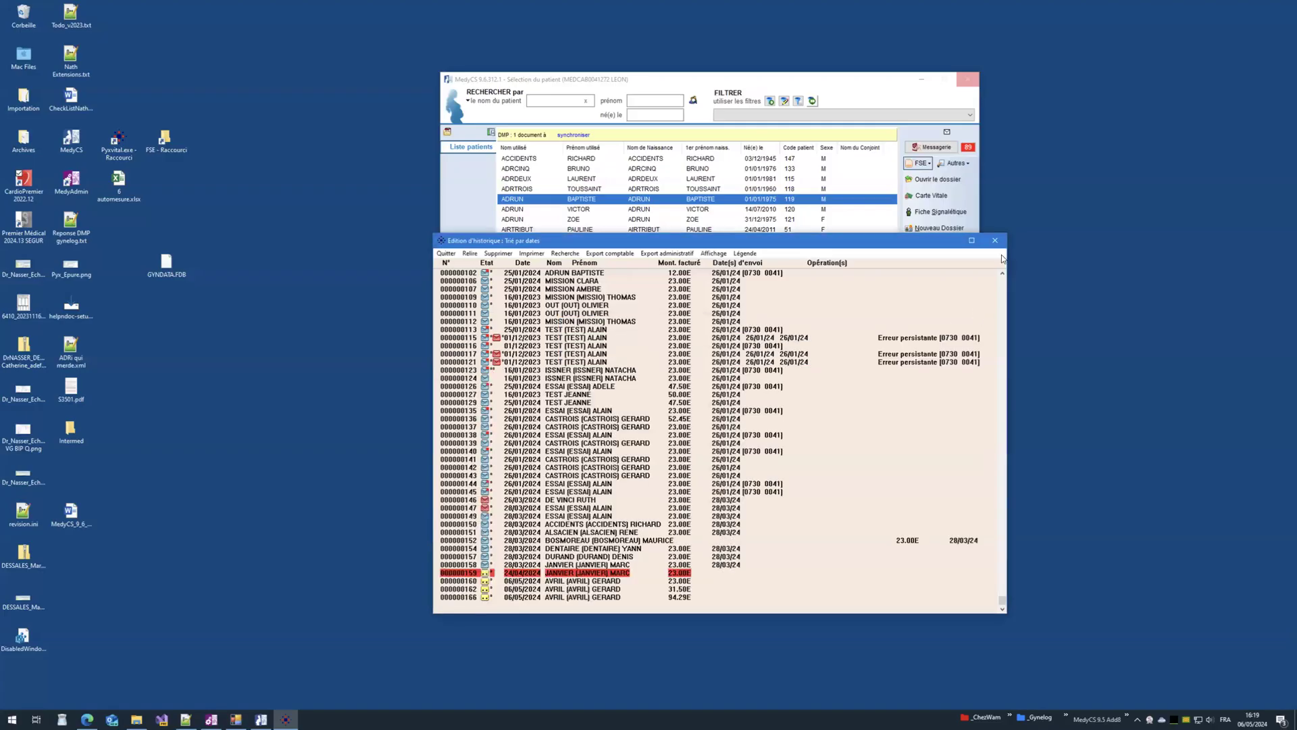
left_click(995, 240)
left_click(920, 165)
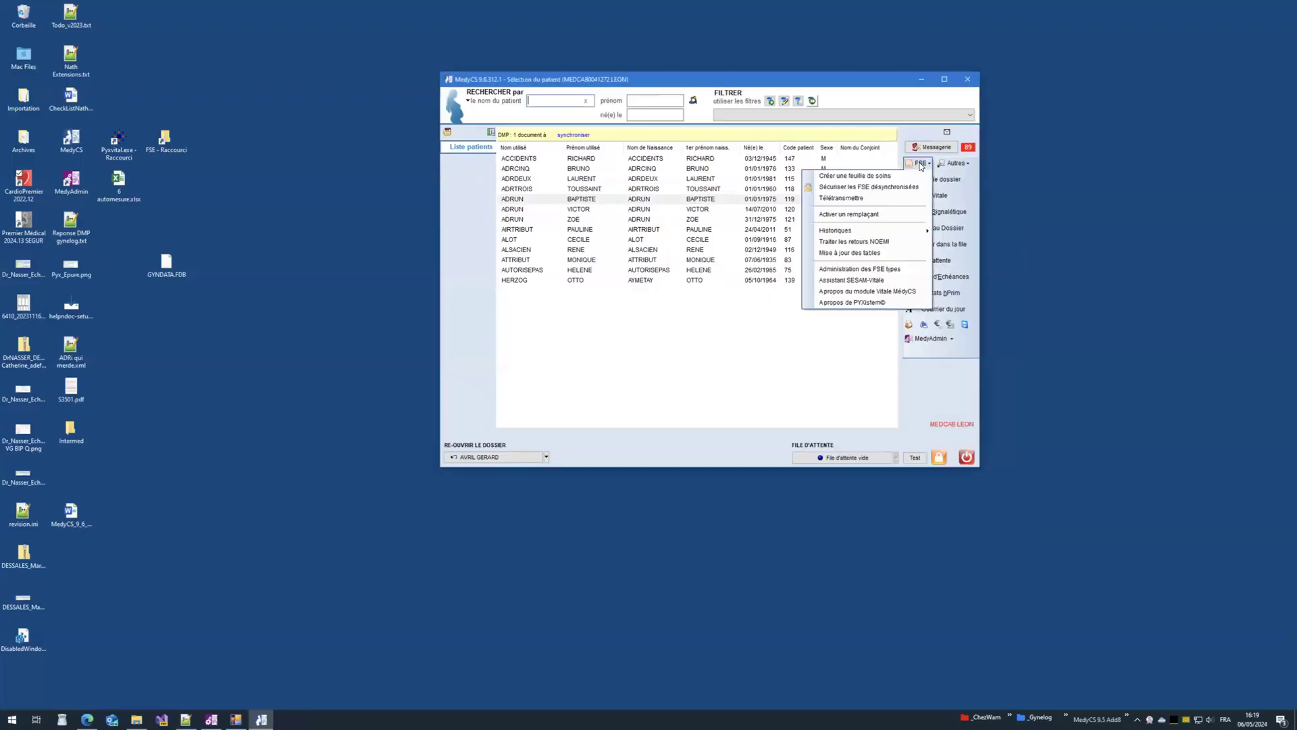
Step: Teletransmit the pending FSEs, inspect the null-value error, and close the Sesam-Vitale report
left_click(859, 199)
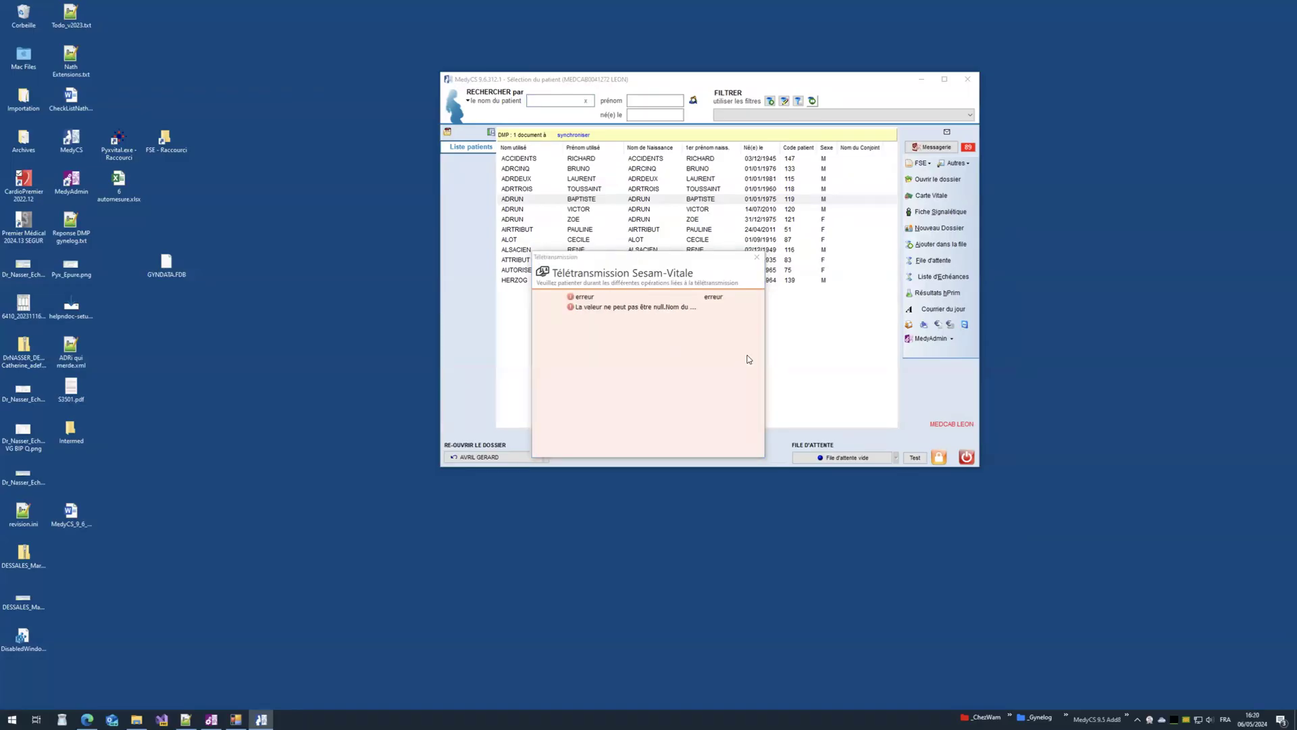
left_click(641, 309)
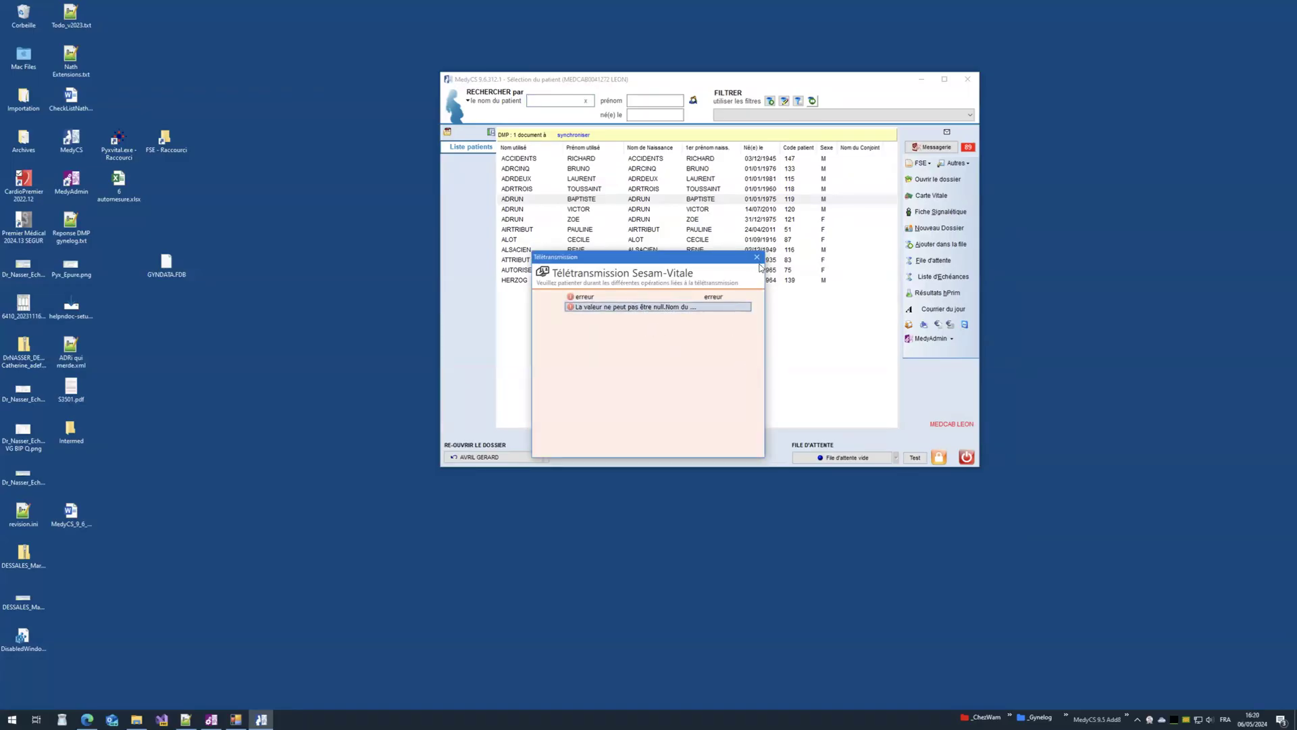
left_click(757, 257)
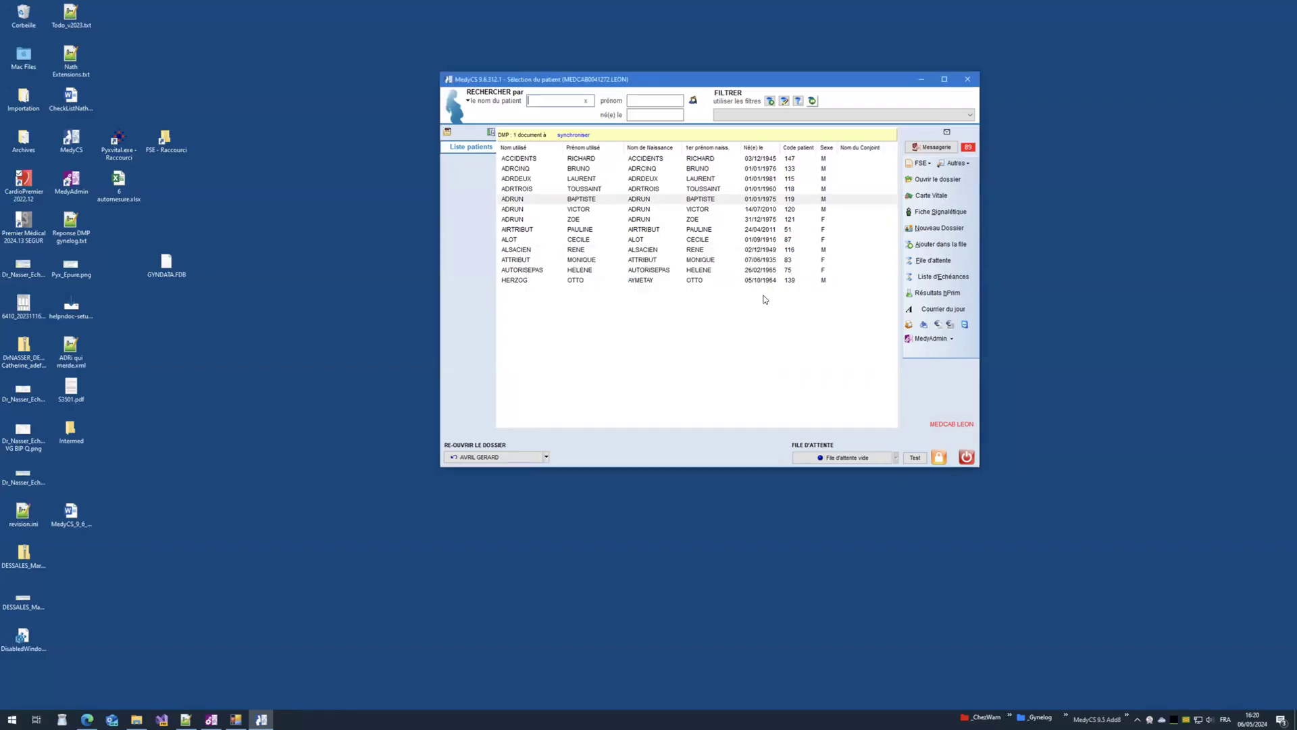
Step: Close MedyCS and run Git Fetch on Gynelog\MedyCS_95, confirming the key passphrase
left_click(967, 82)
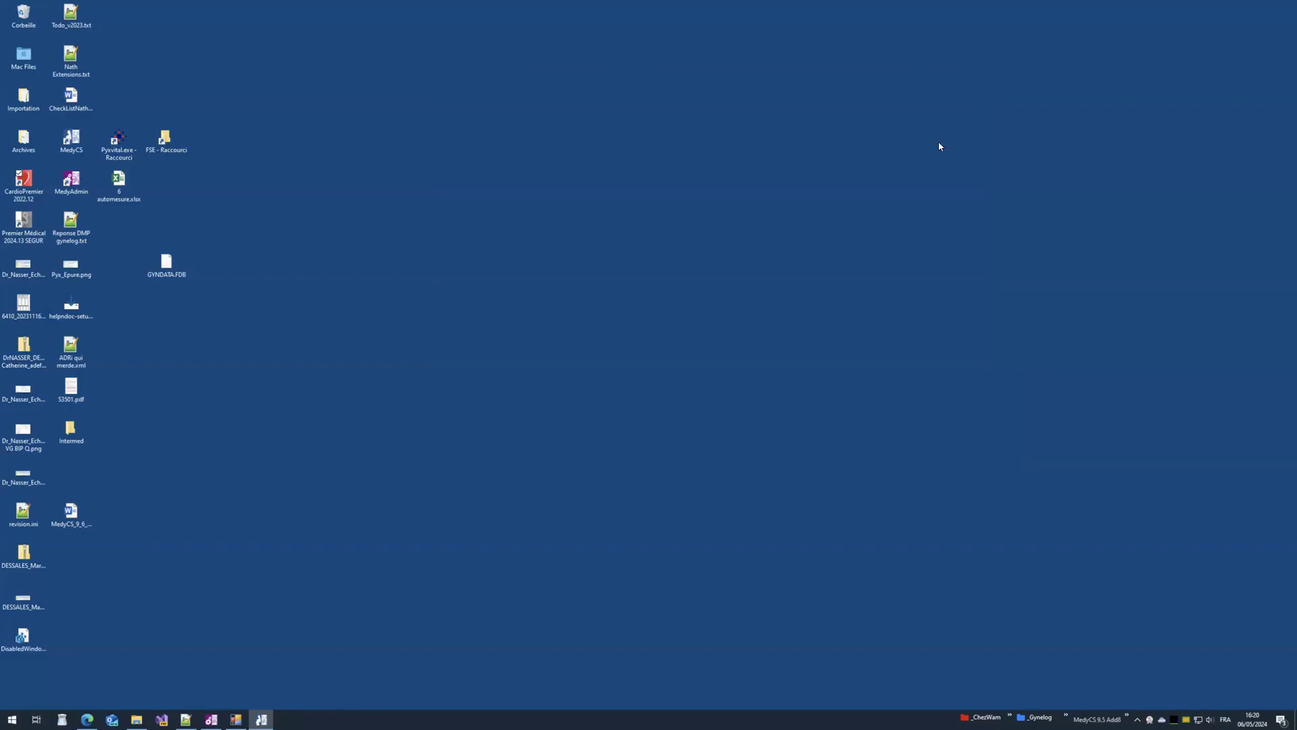
left_click(136, 719)
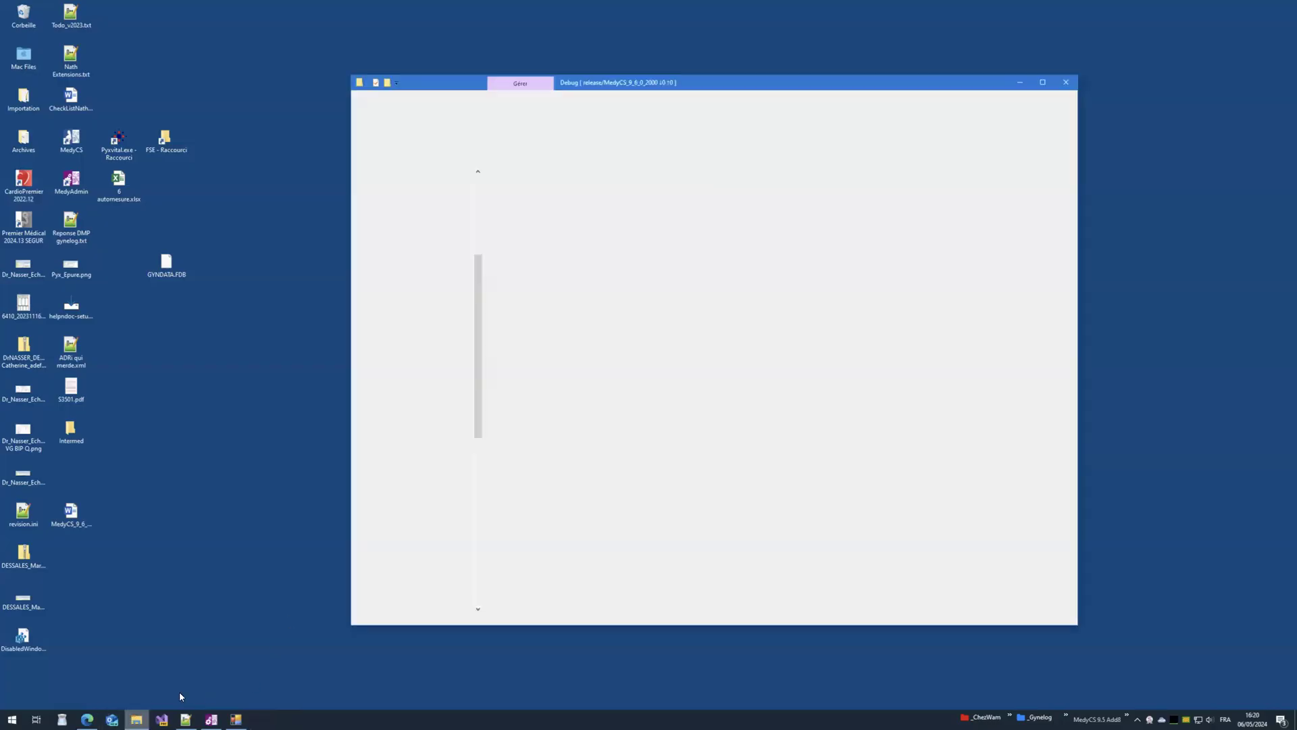
left_click(398, 393)
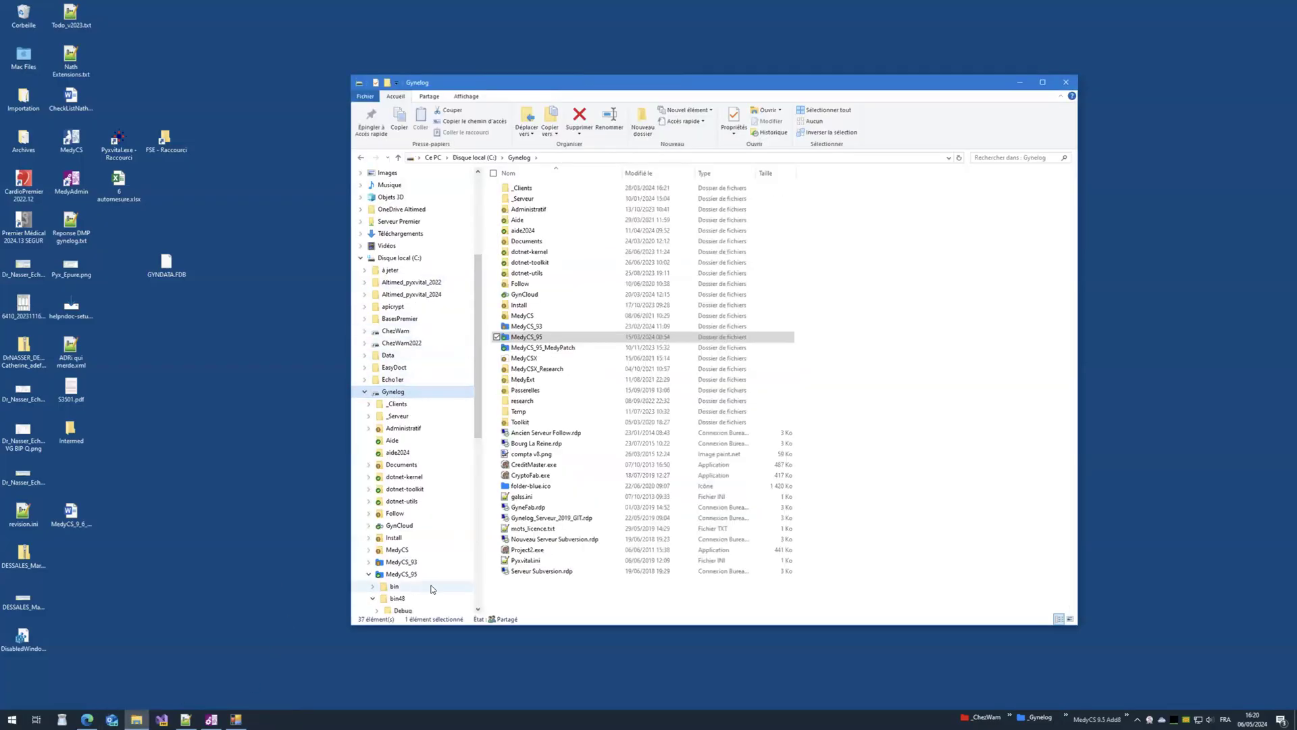
left_click(401, 573)
right_click(403, 574)
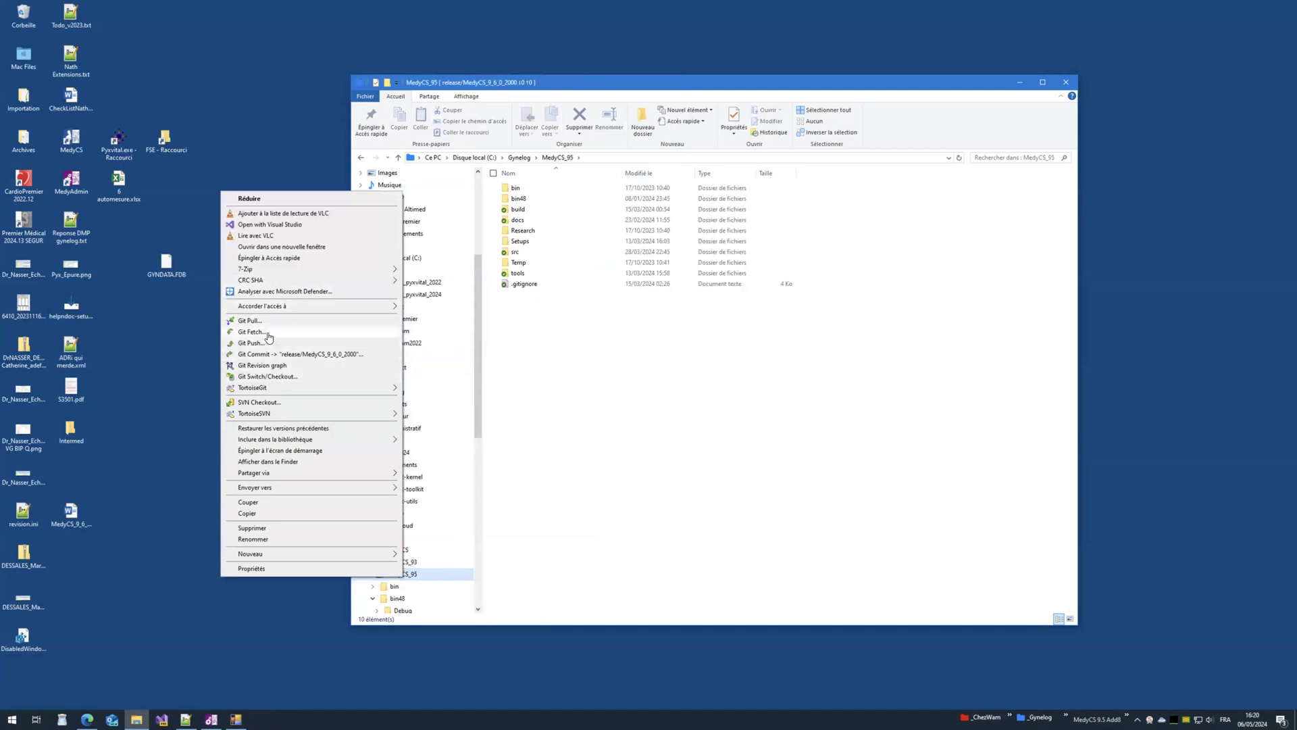
left_click(295, 331)
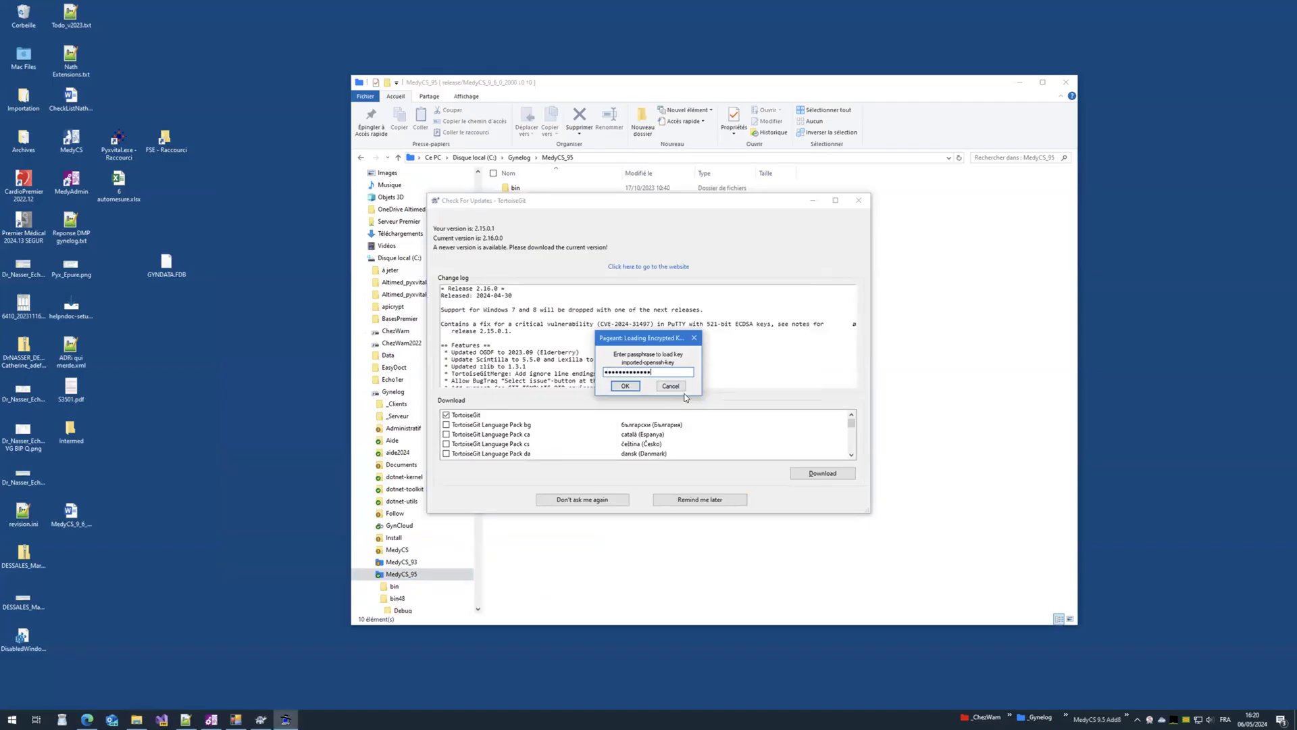
key("Return")
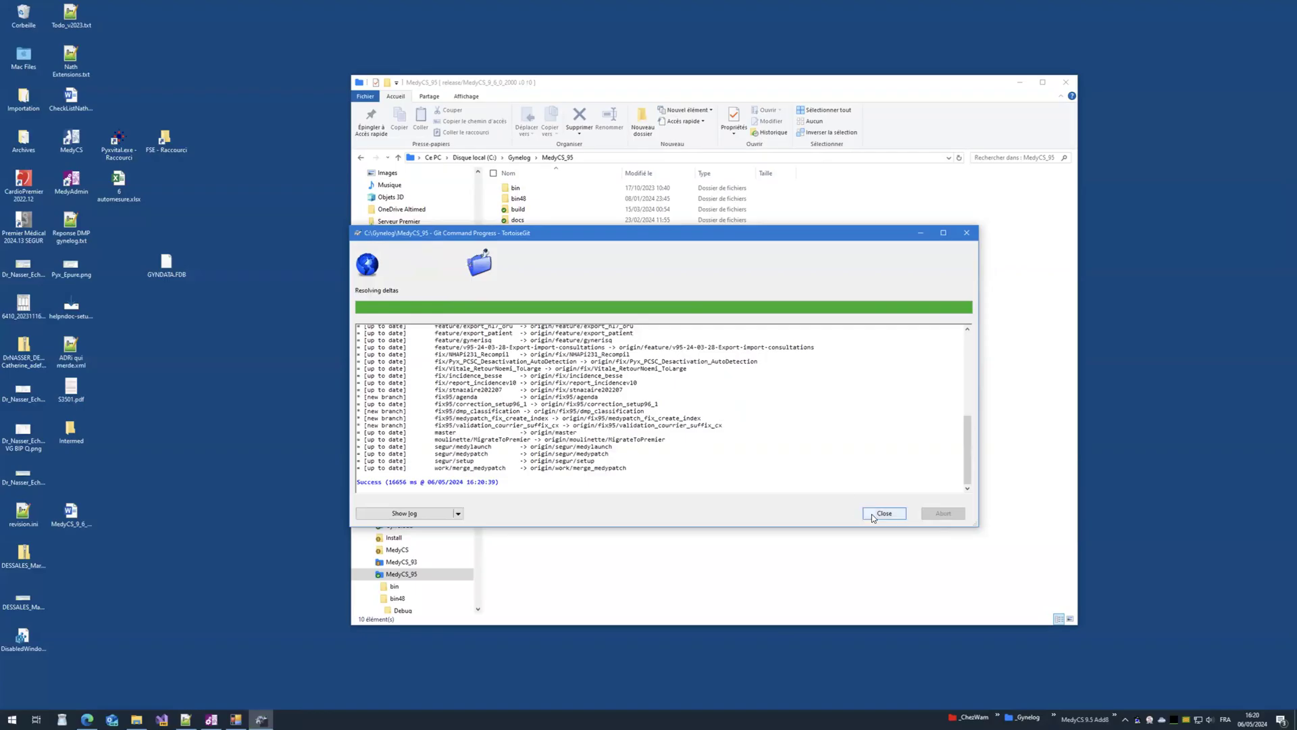
left_click(884, 514)
Step: Review the MedyCS_95 revision graph, then fetch the repository again
right_click(421, 573)
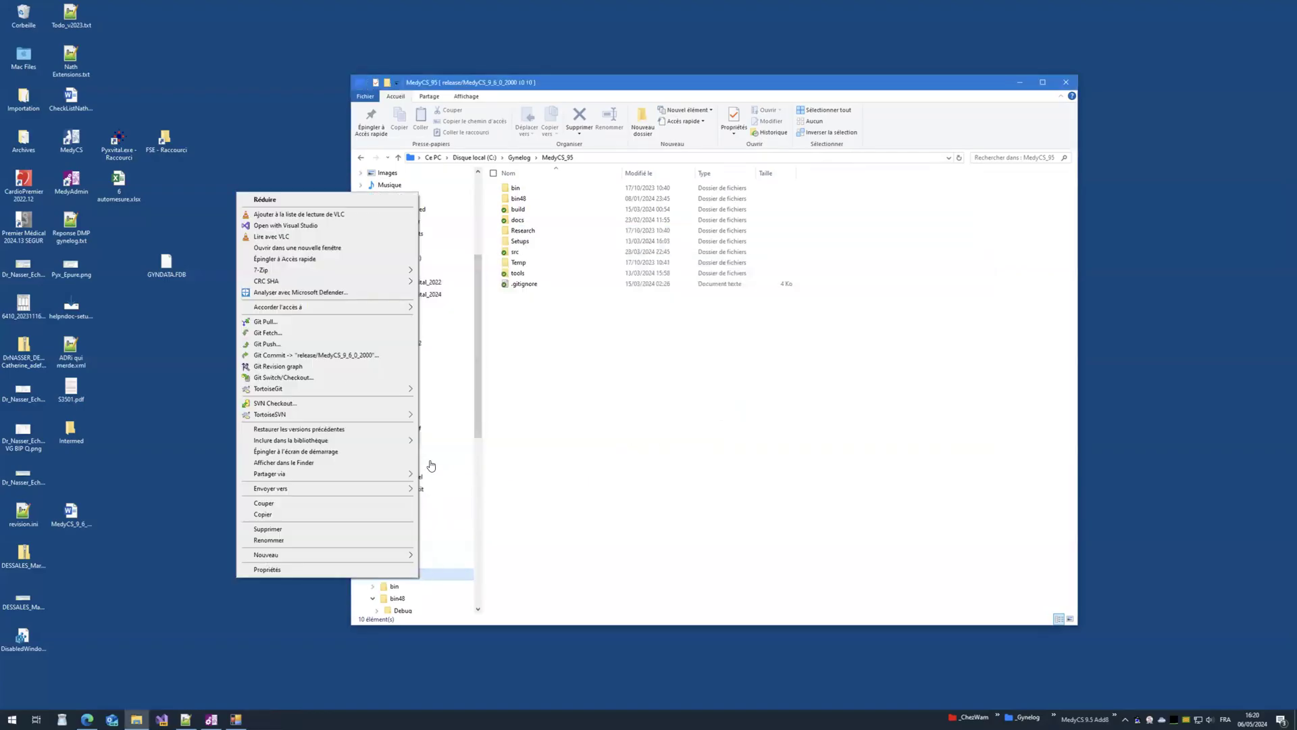
left_click(331, 366)
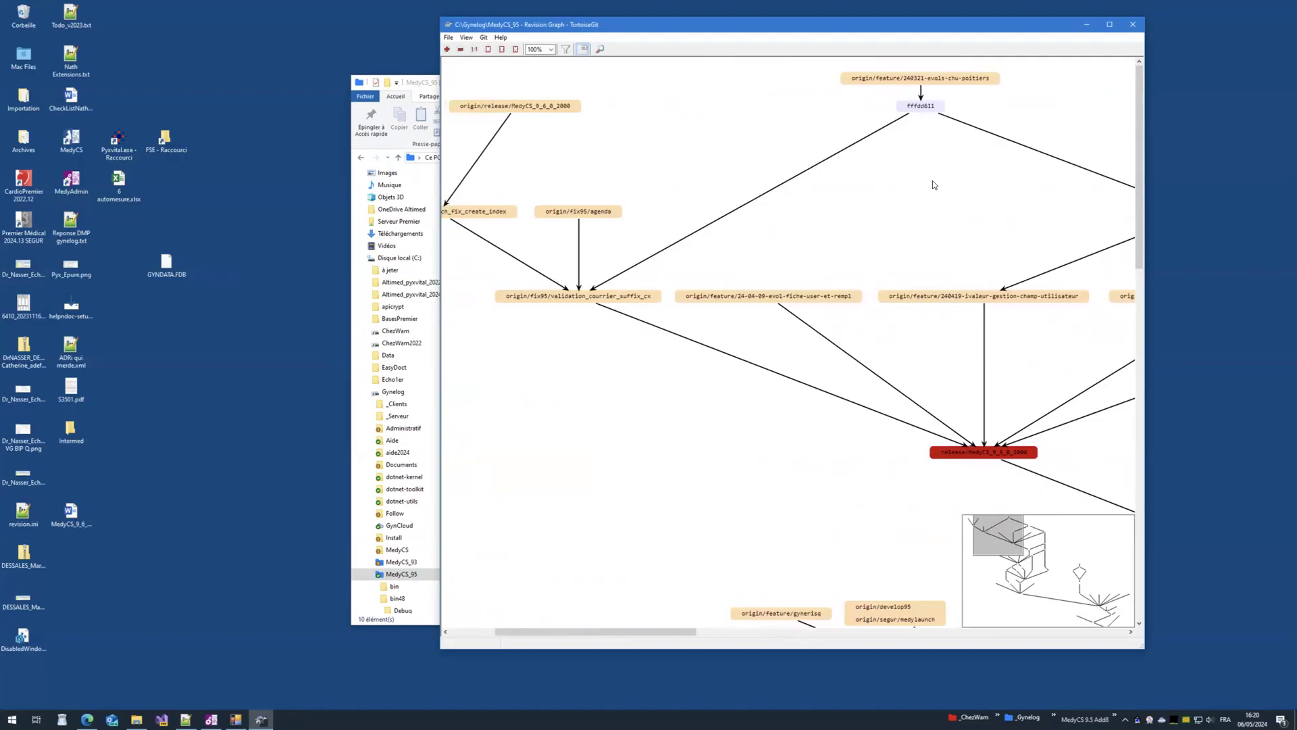
left_click(1133, 25)
right_click(406, 574)
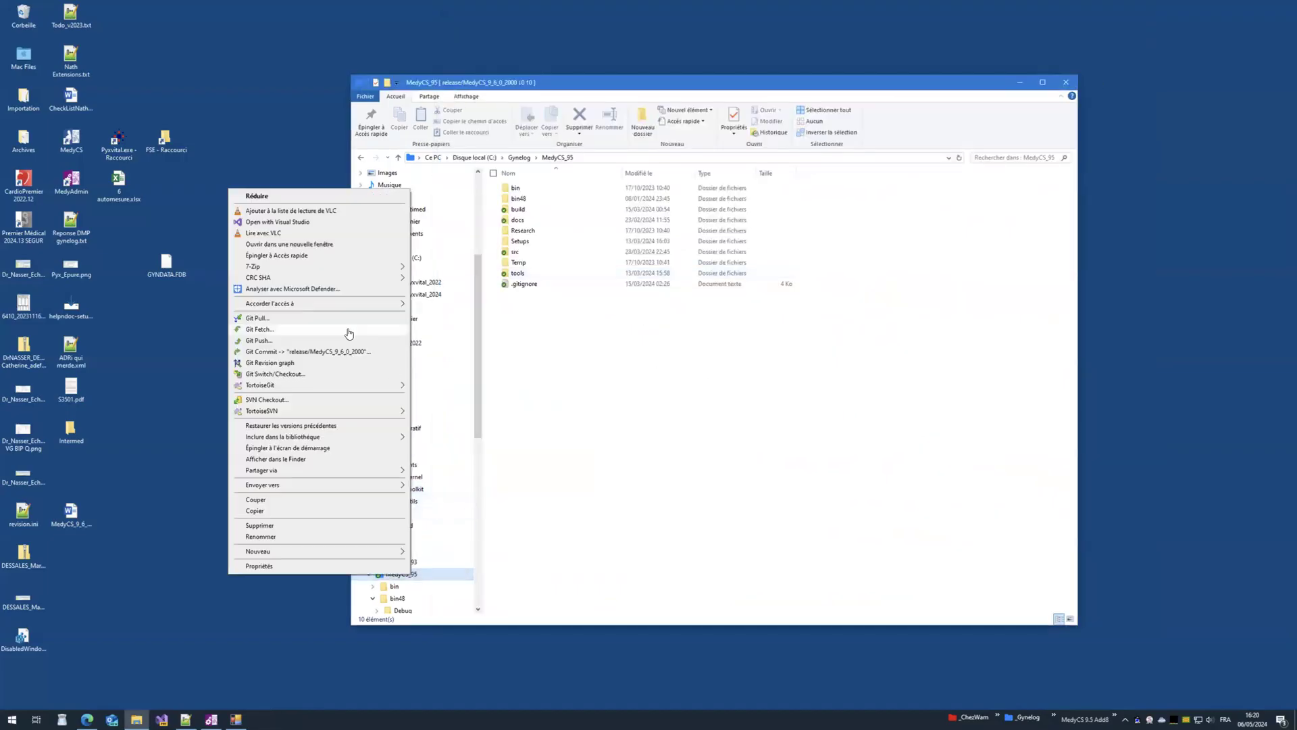
left_click(338, 329)
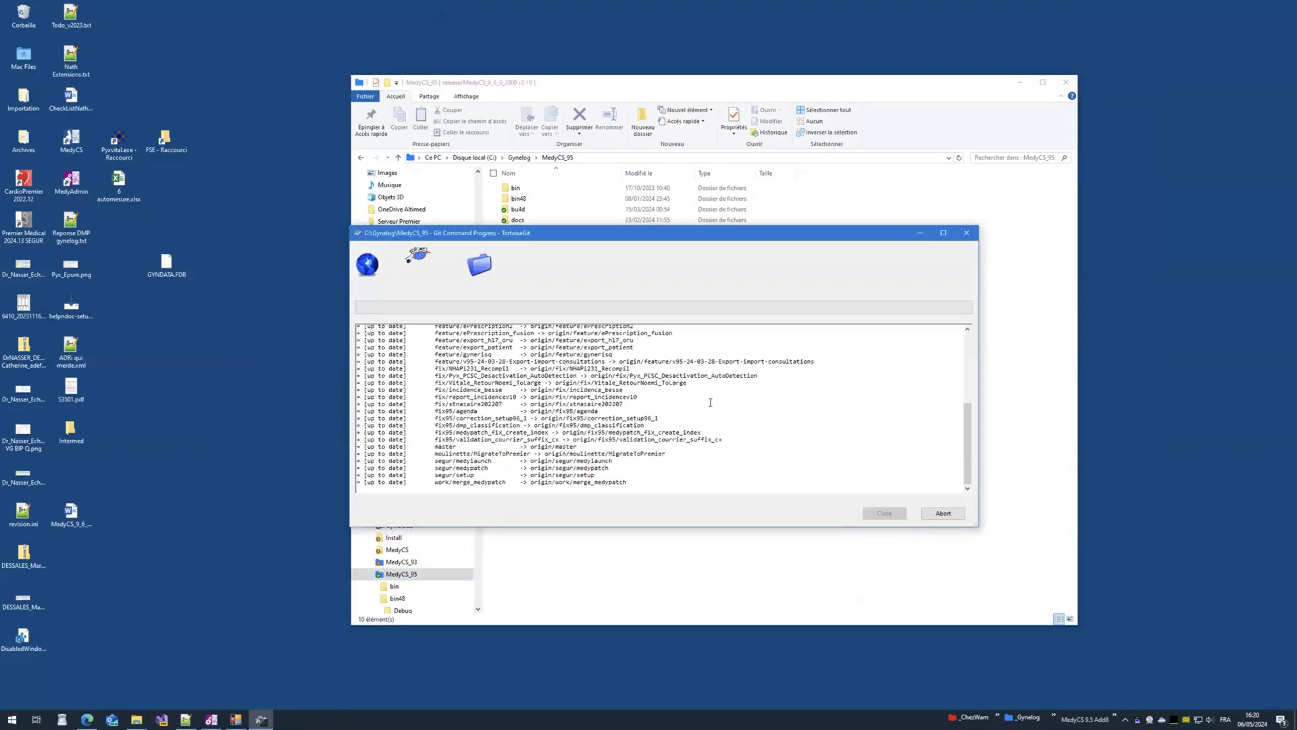
left_click(878, 514)
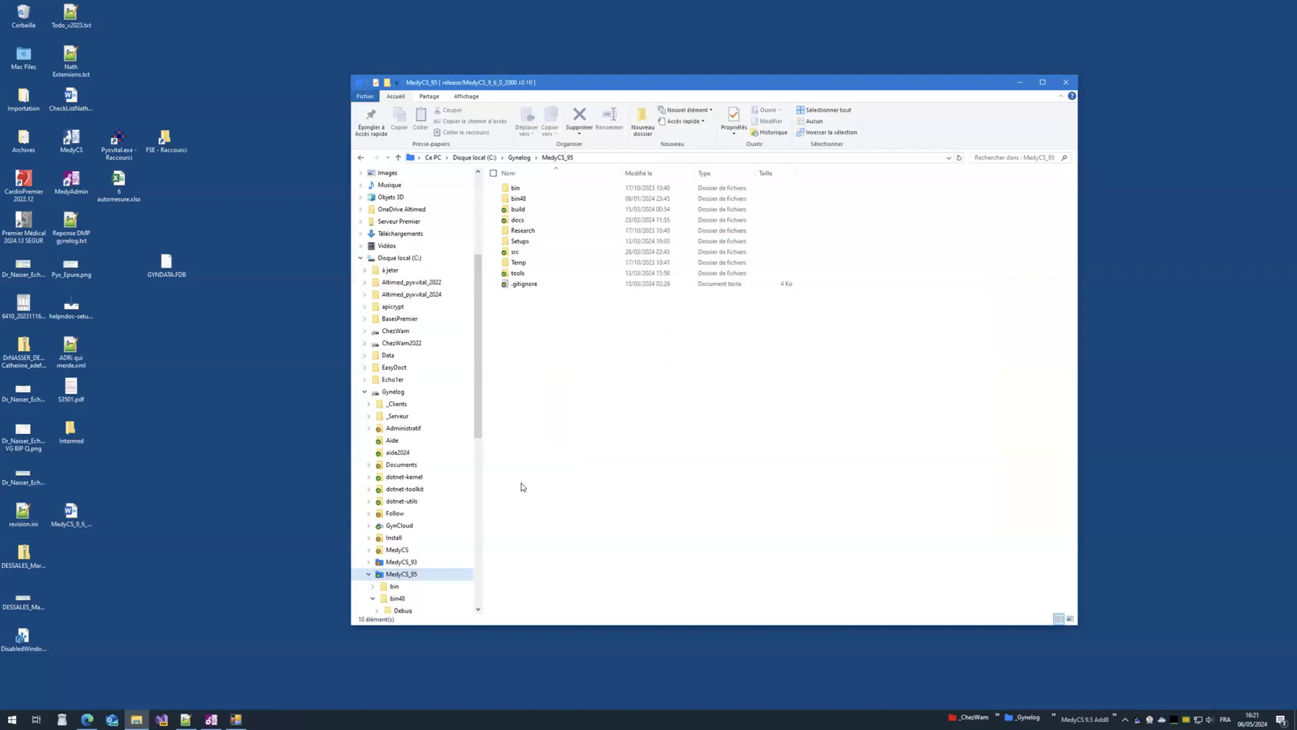
Step: Open MedyCS_95's build\prod folder and group its files by type
left_click(519, 212)
double_click(519, 212)
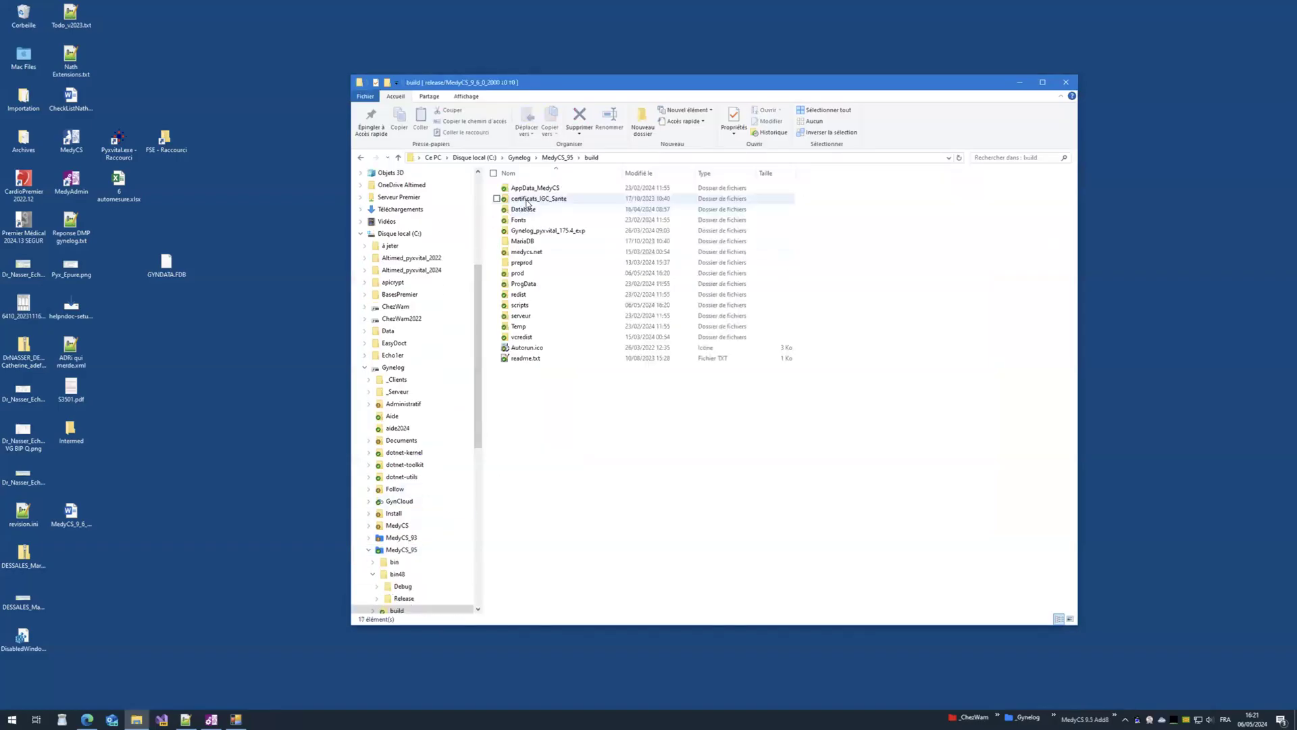
double_click(518, 273)
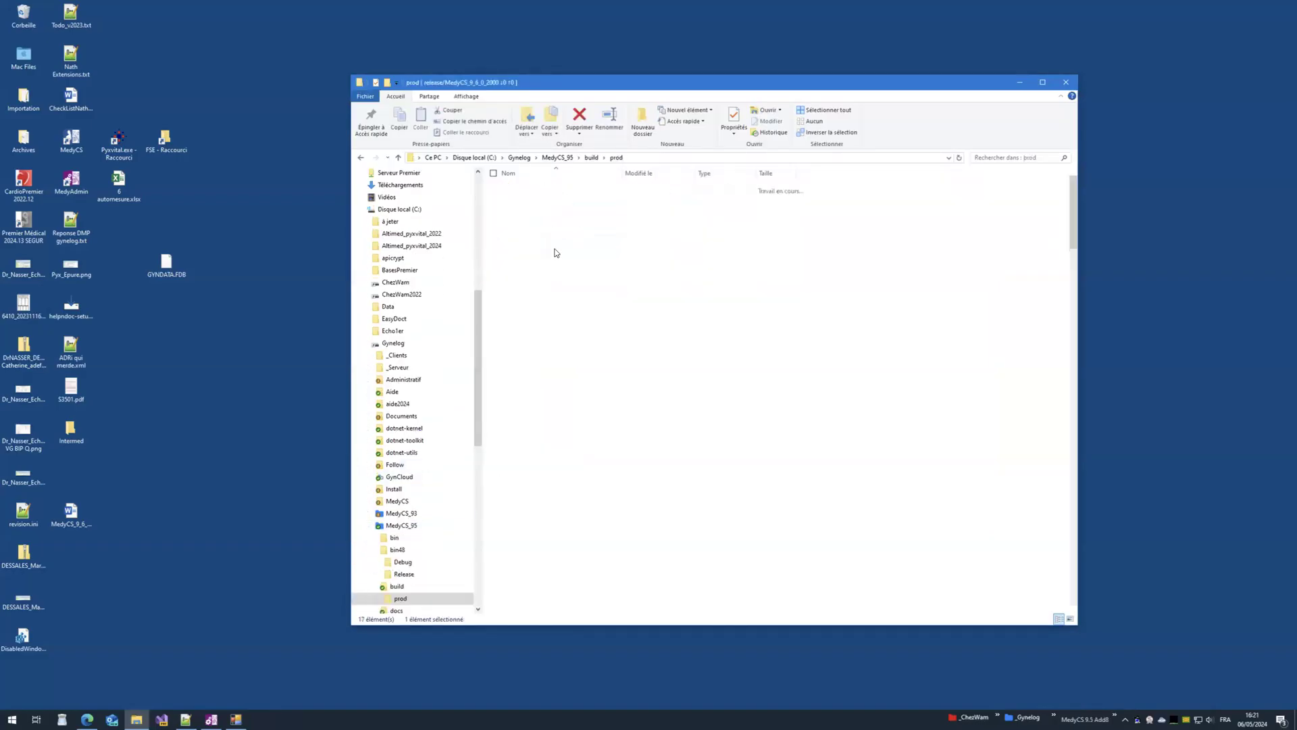
right_click(851, 229)
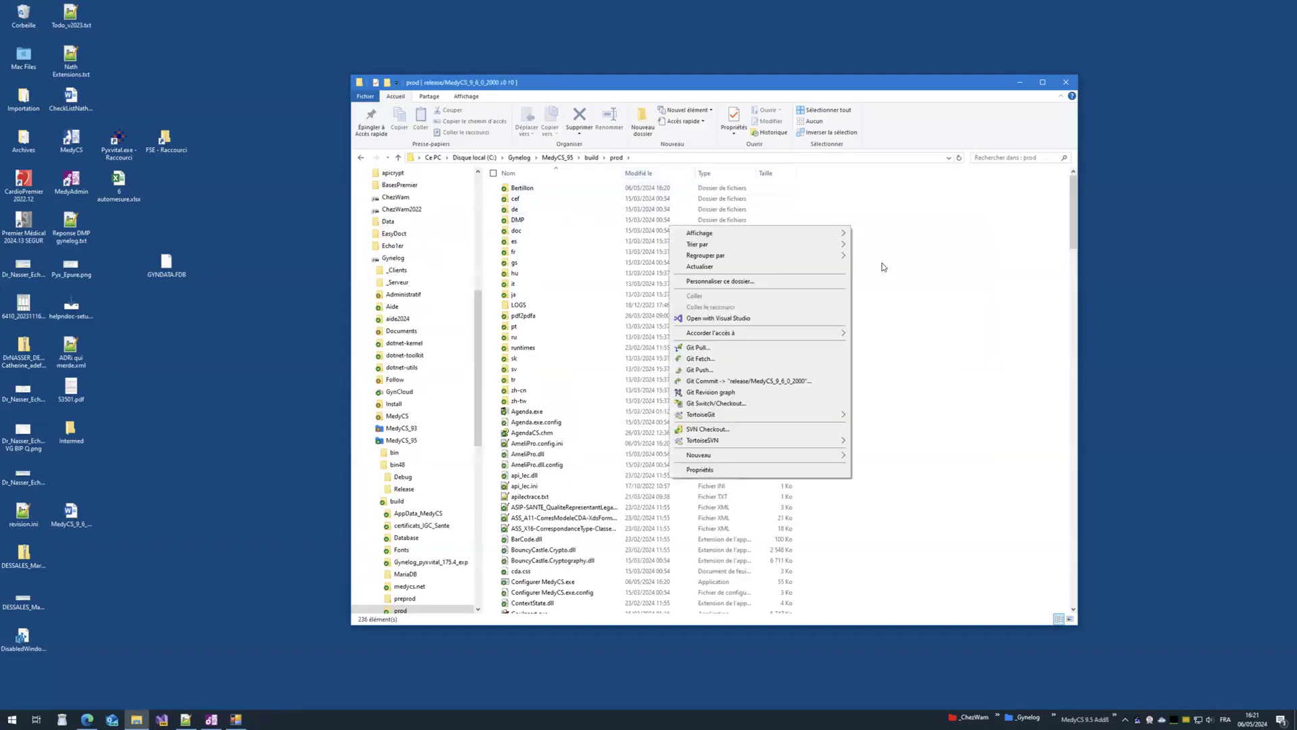
mouse_move(787, 255)
left_click(899, 274)
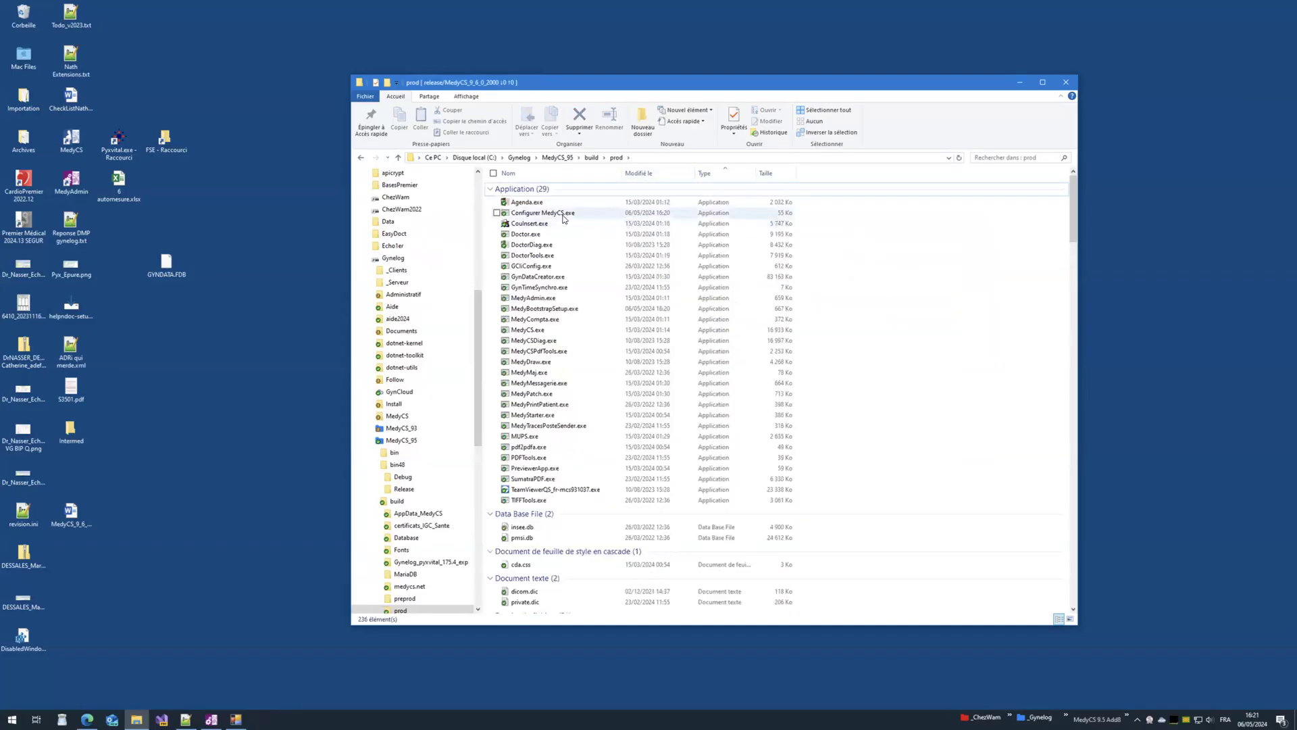
Step: Copy all application files except TeamViewerQS into bin48\Debug, replacing existing ones
left_click(527, 202)
left_click(544, 502, "shift")
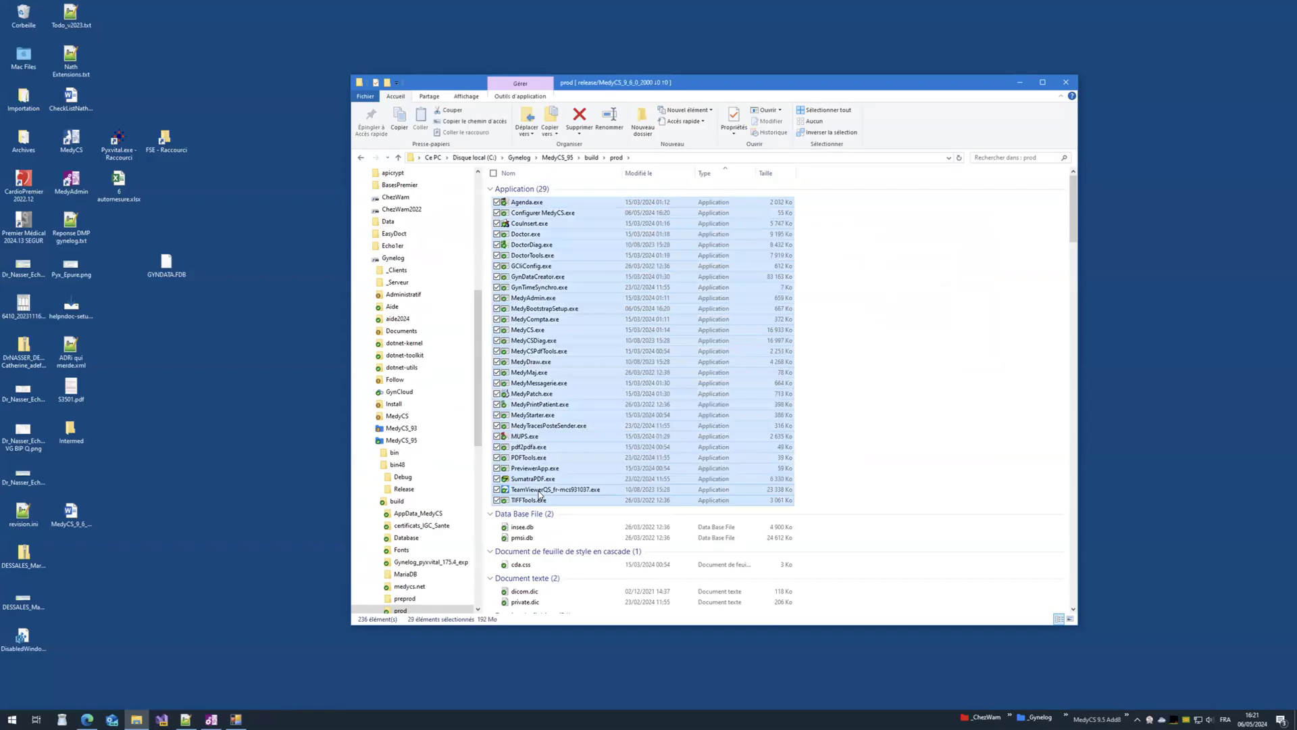
left_click(497, 490)
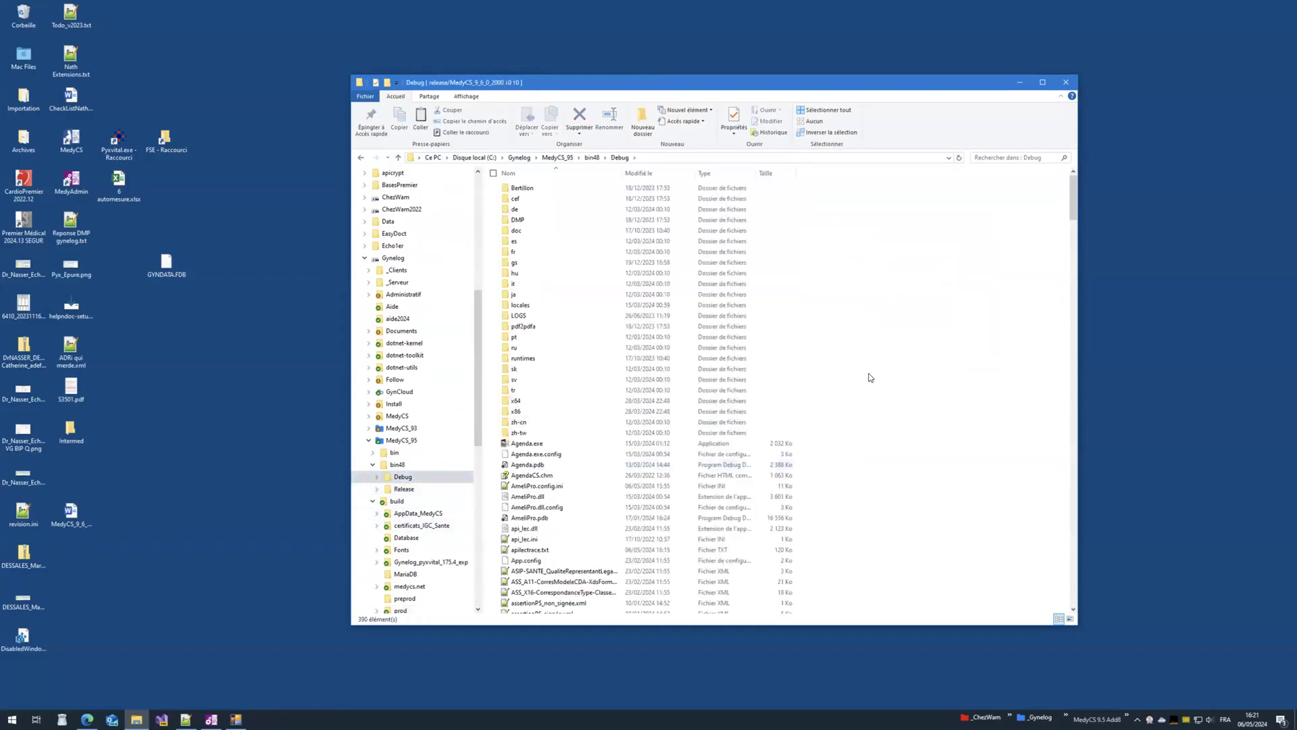
key("ctrl+v")
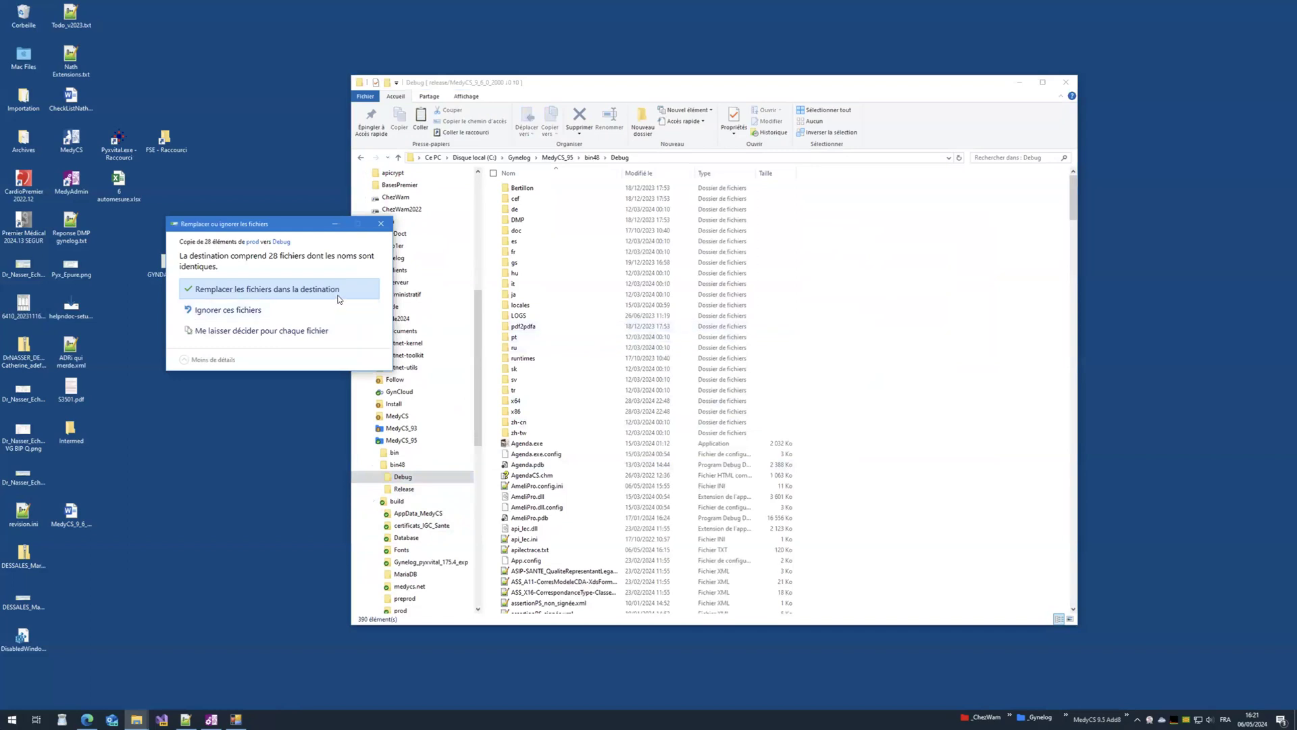
left_click(270, 292)
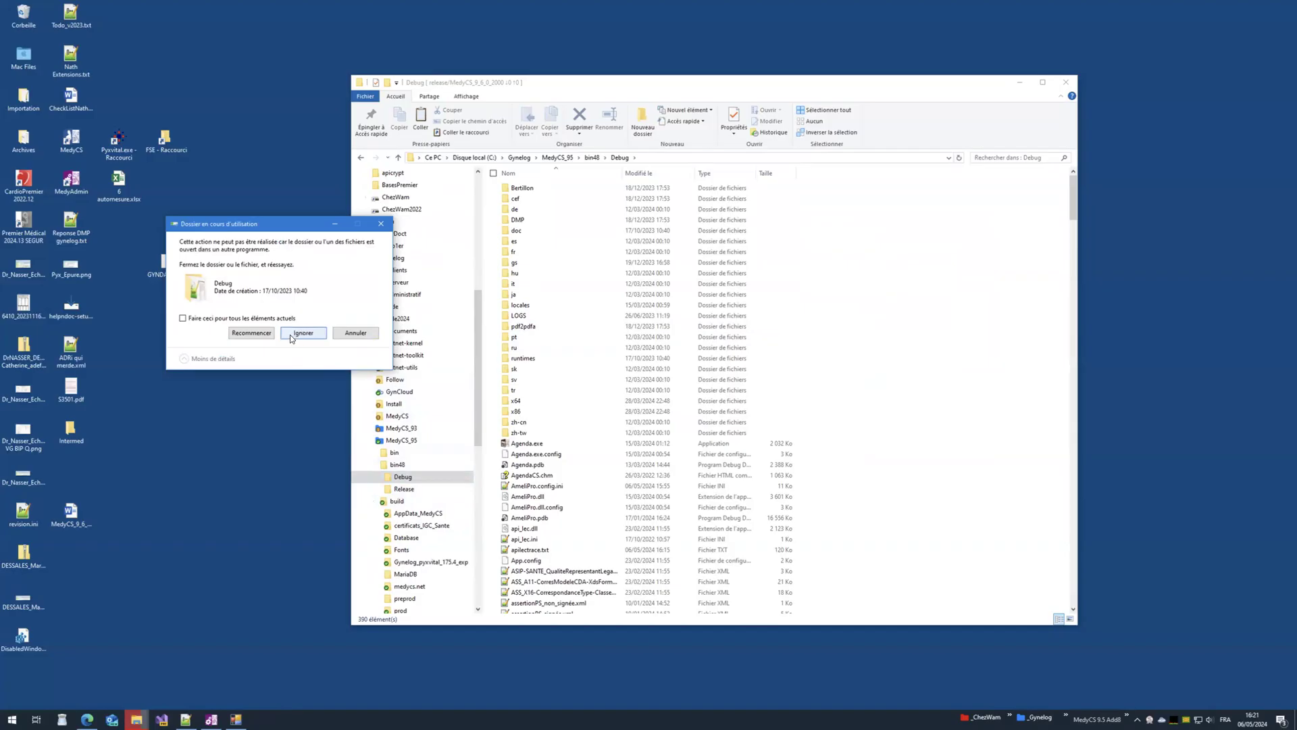
Step: Close the SIMU export tool and MedyCS administration windows blocking the copy, and retry
left_click(236, 719)
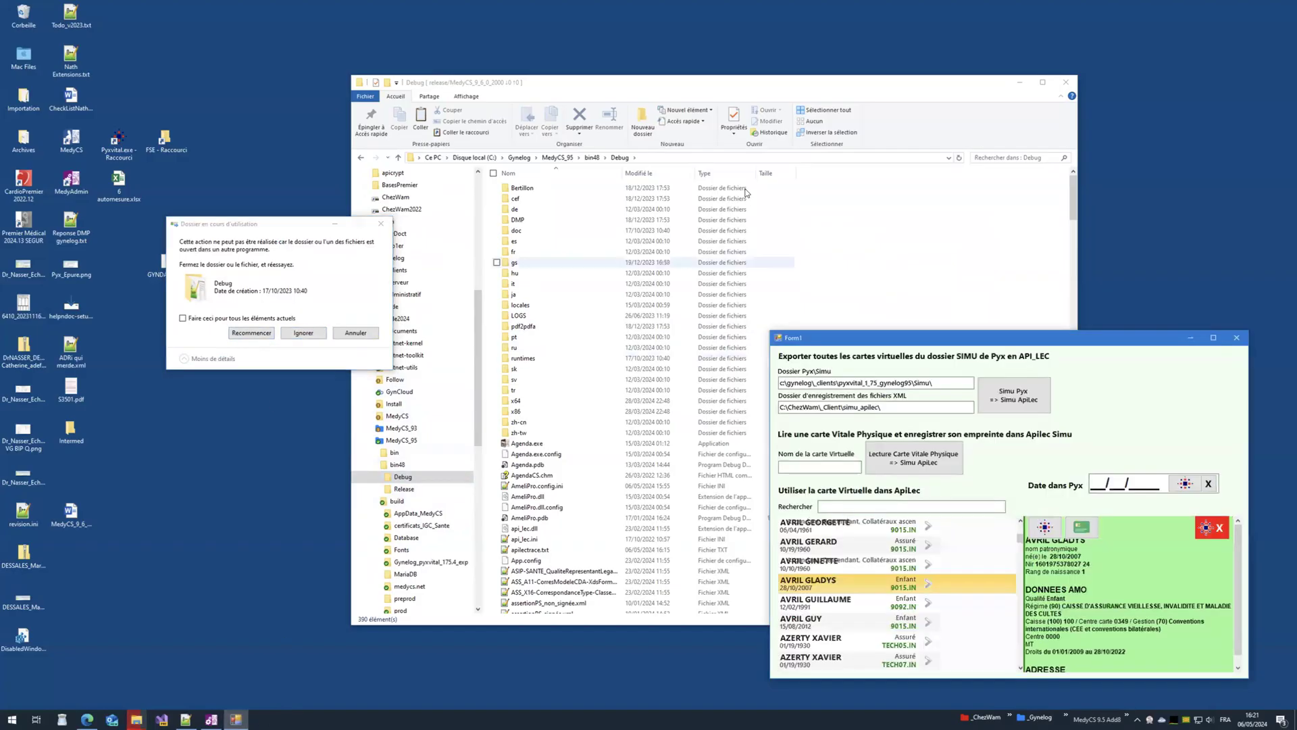
left_click(1236, 337)
left_click(261, 337)
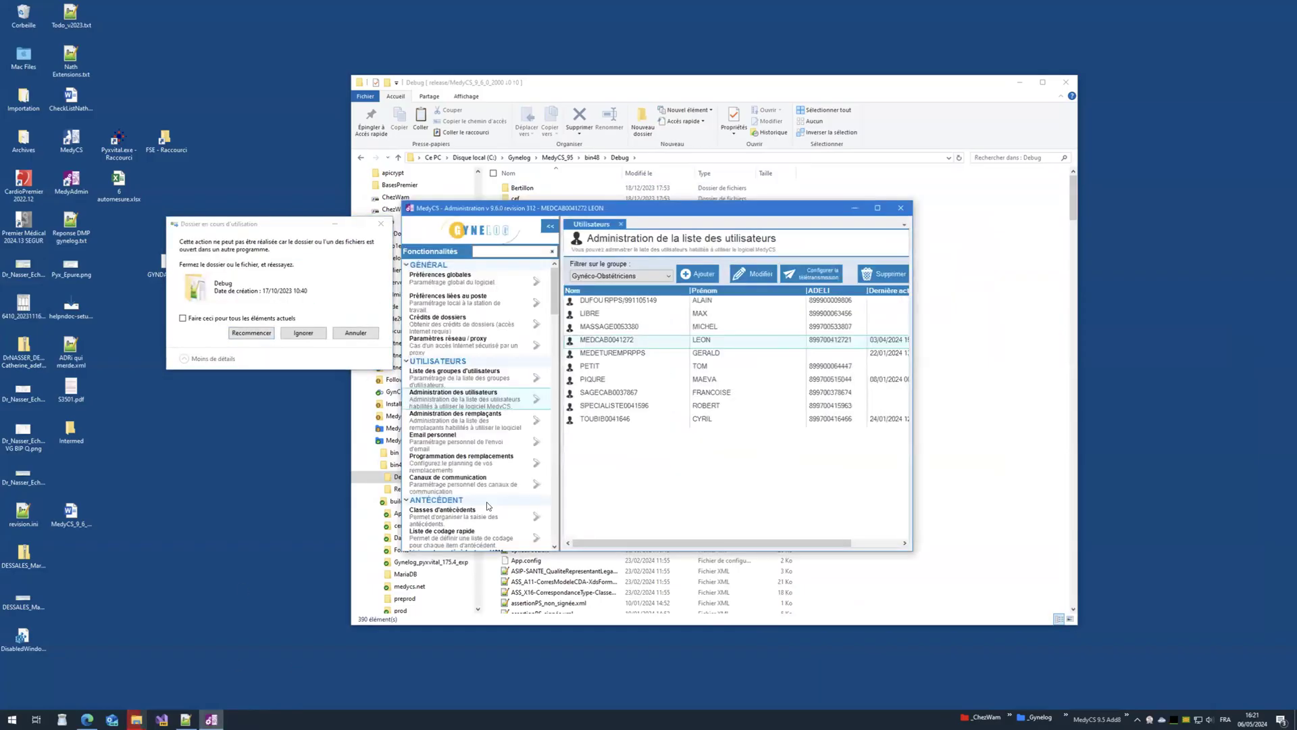
left_click(893, 212)
left_click(251, 332)
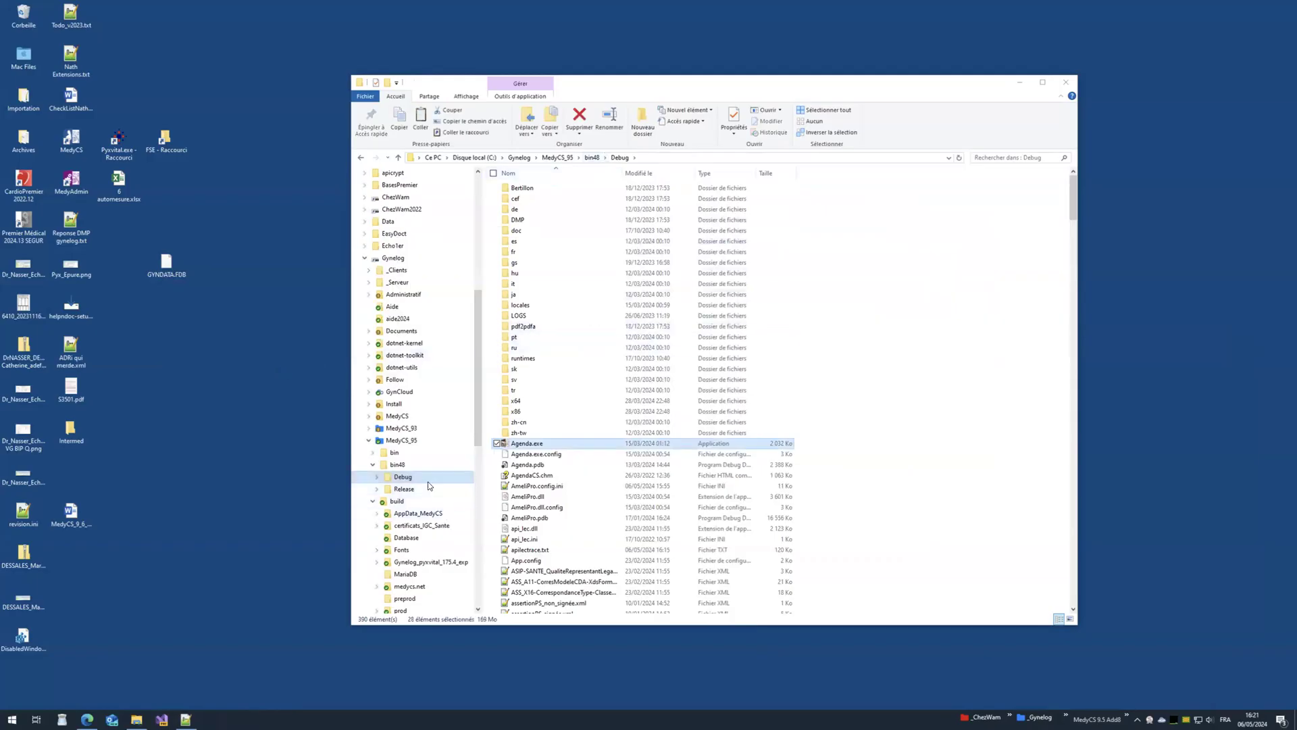
Step: Copy the DLLs AmeliPro.dll through zxing.presentation.dll into bin48\Debug, then launch MedyCS
left_click(403, 610)
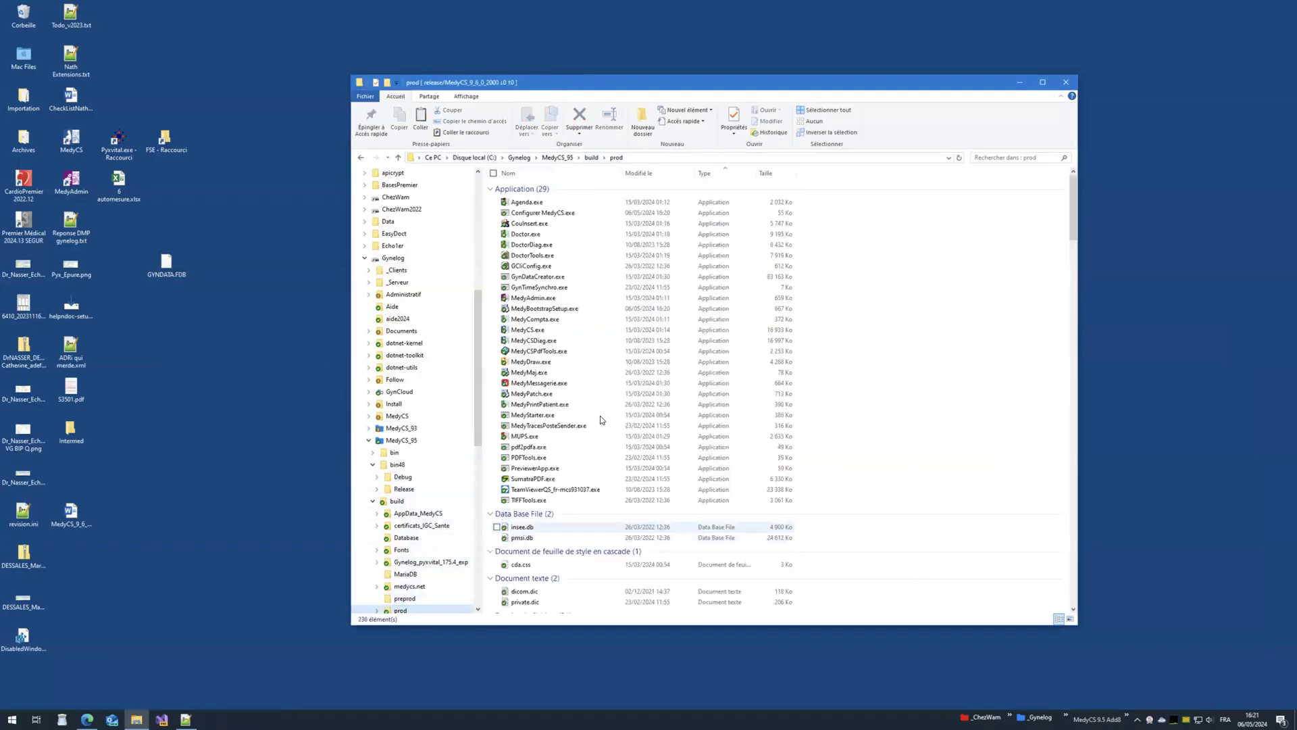
scroll(831, 405, "down", 13)
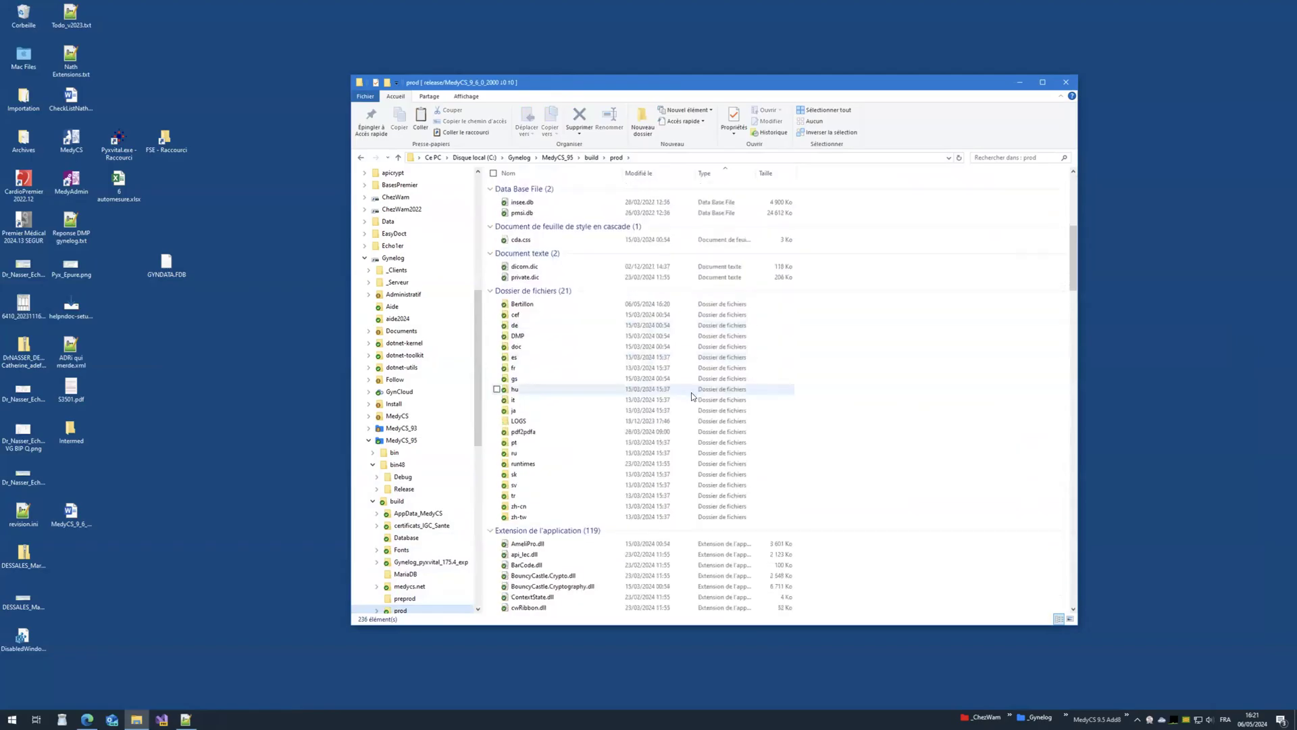
scroll(689, 401, "down", 2)
left_click(578, 393)
scroll(578, 393, "down", 20)
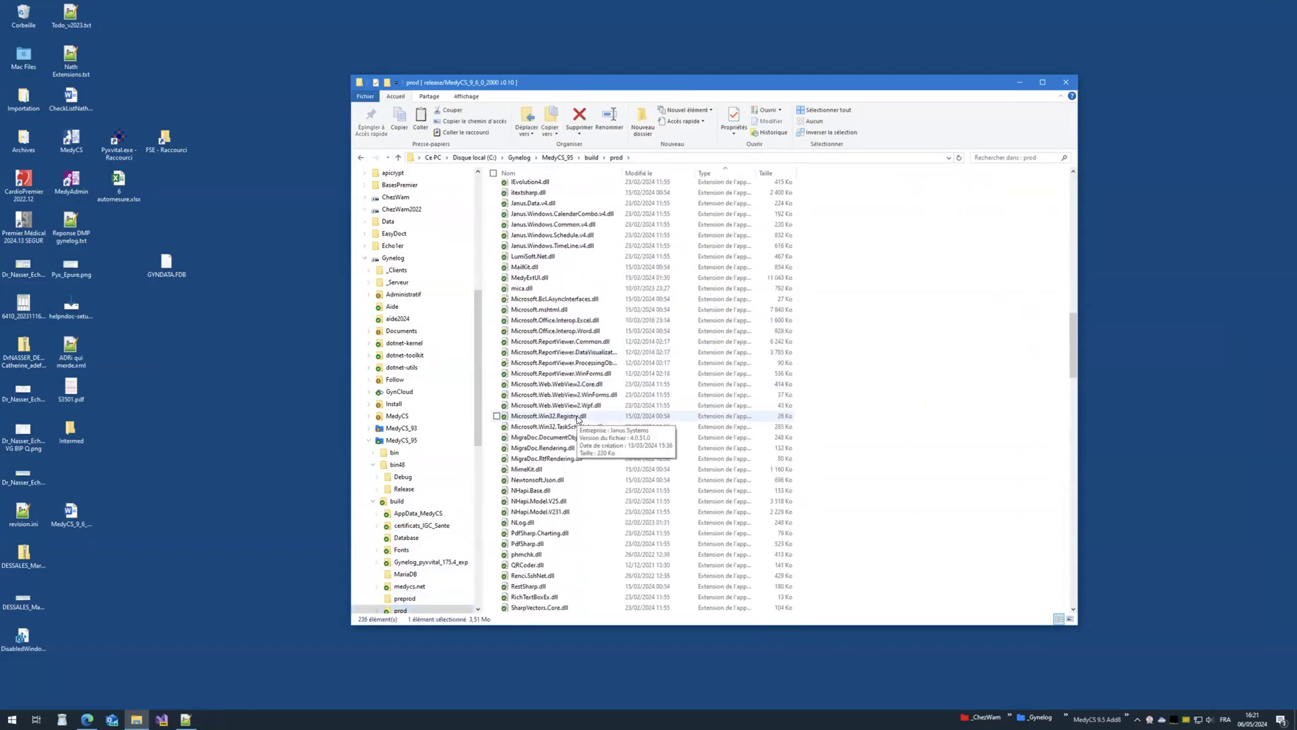
scroll(584, 416, "down", 12)
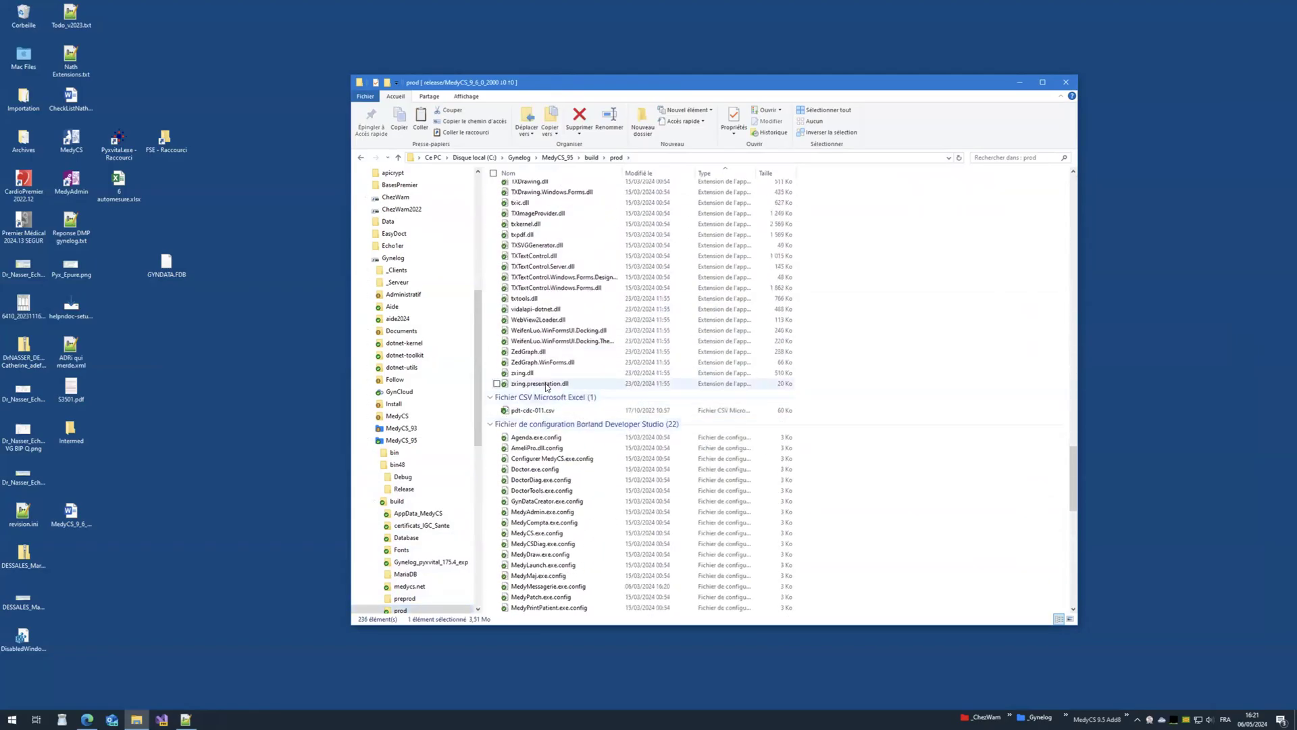
left_click(595, 383, "shift")
left_click(403, 476)
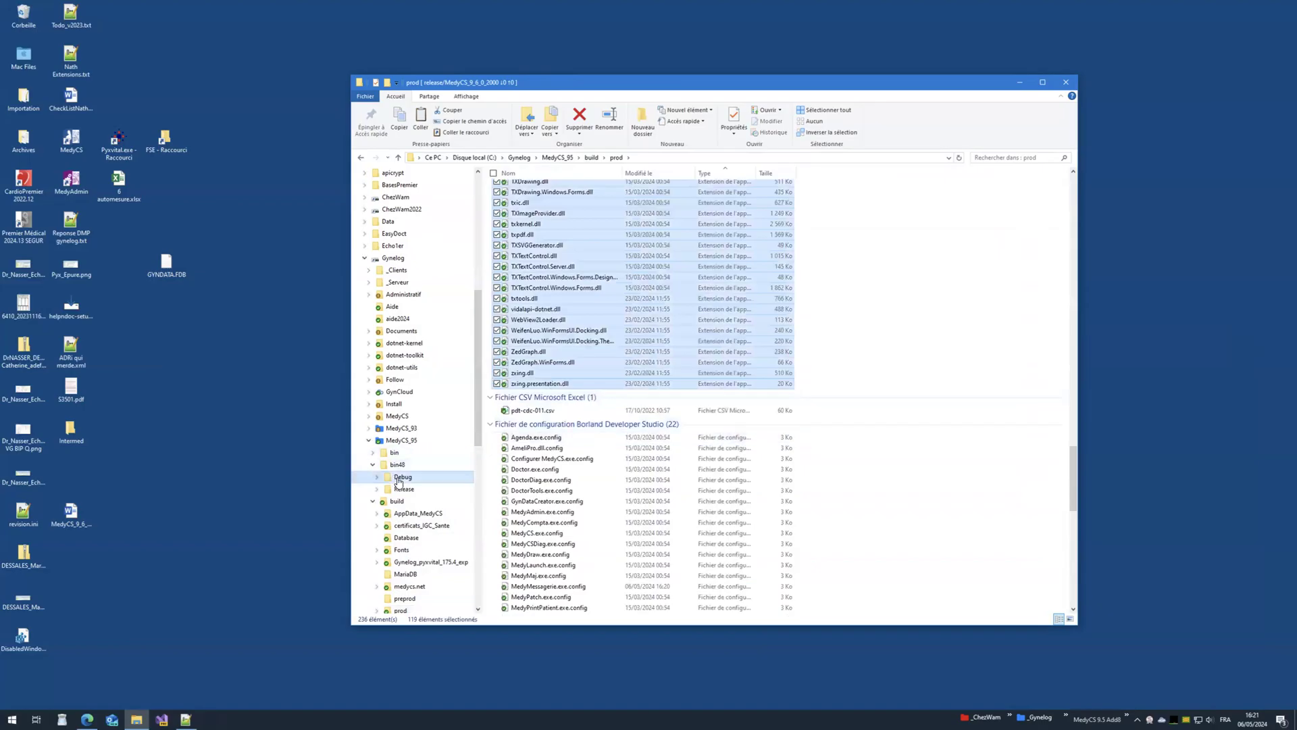
key("ctrl+v")
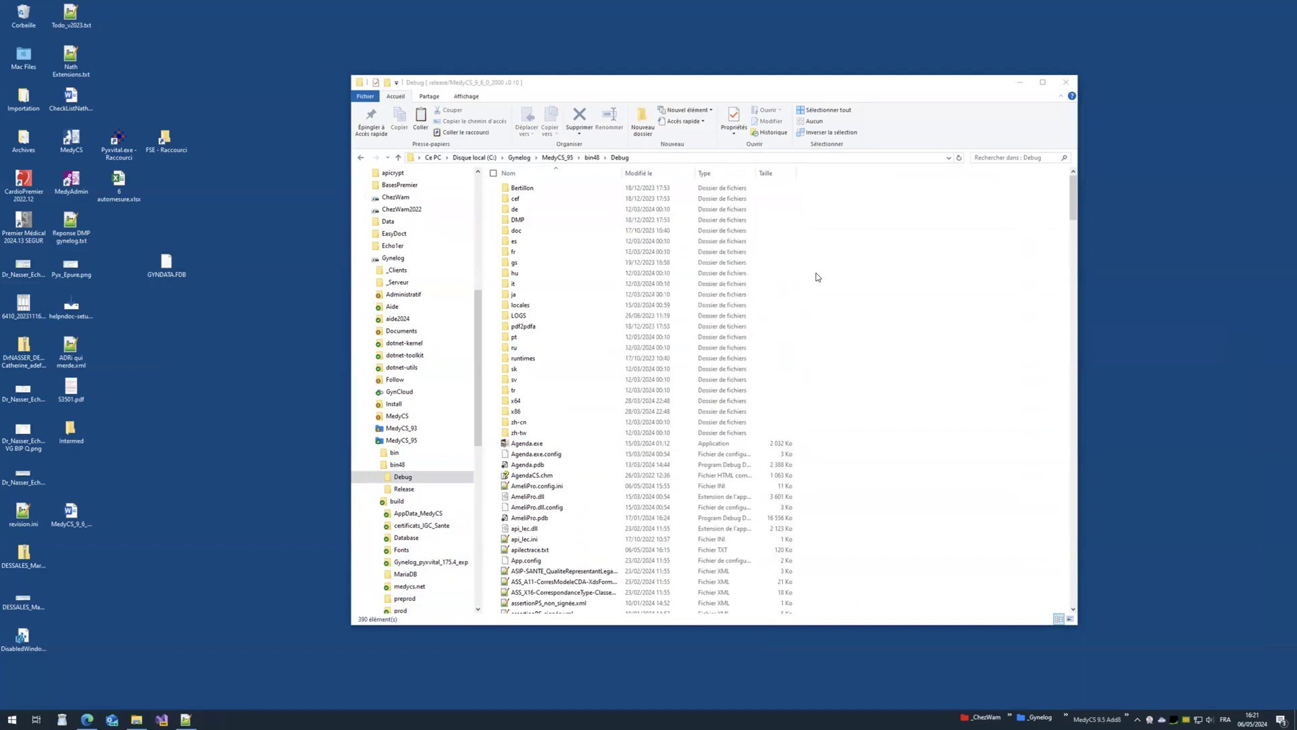
double_click(70, 138)
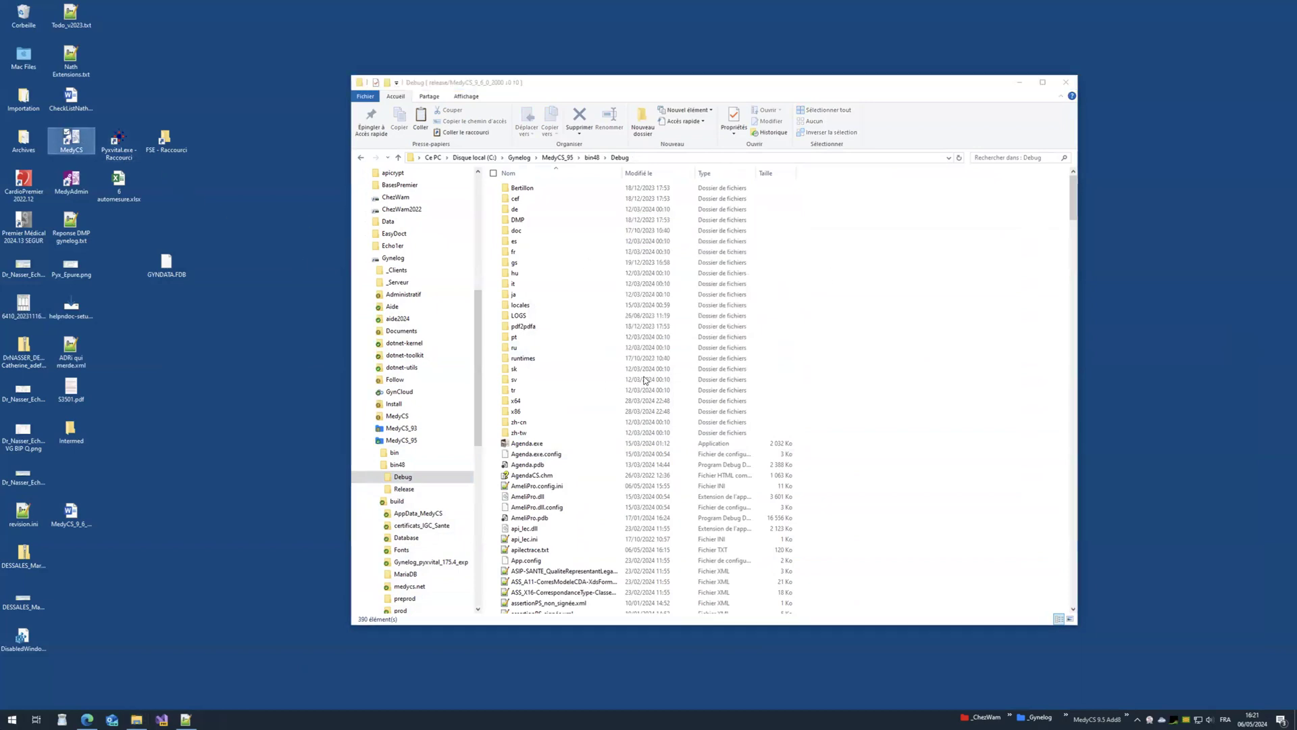
Step: Sign in with the pre-filled CPS card code and start teletransmitting the pending FSEs
left_click(1015, 84)
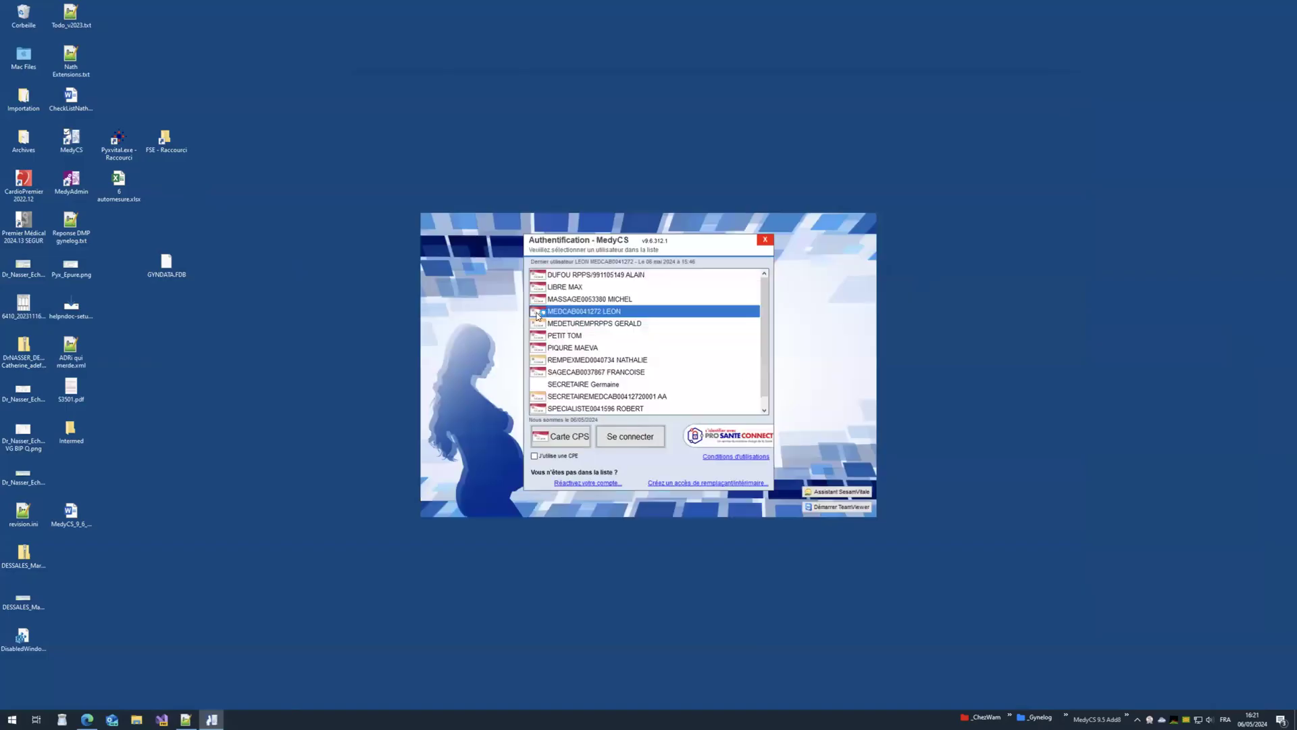
key("Return")
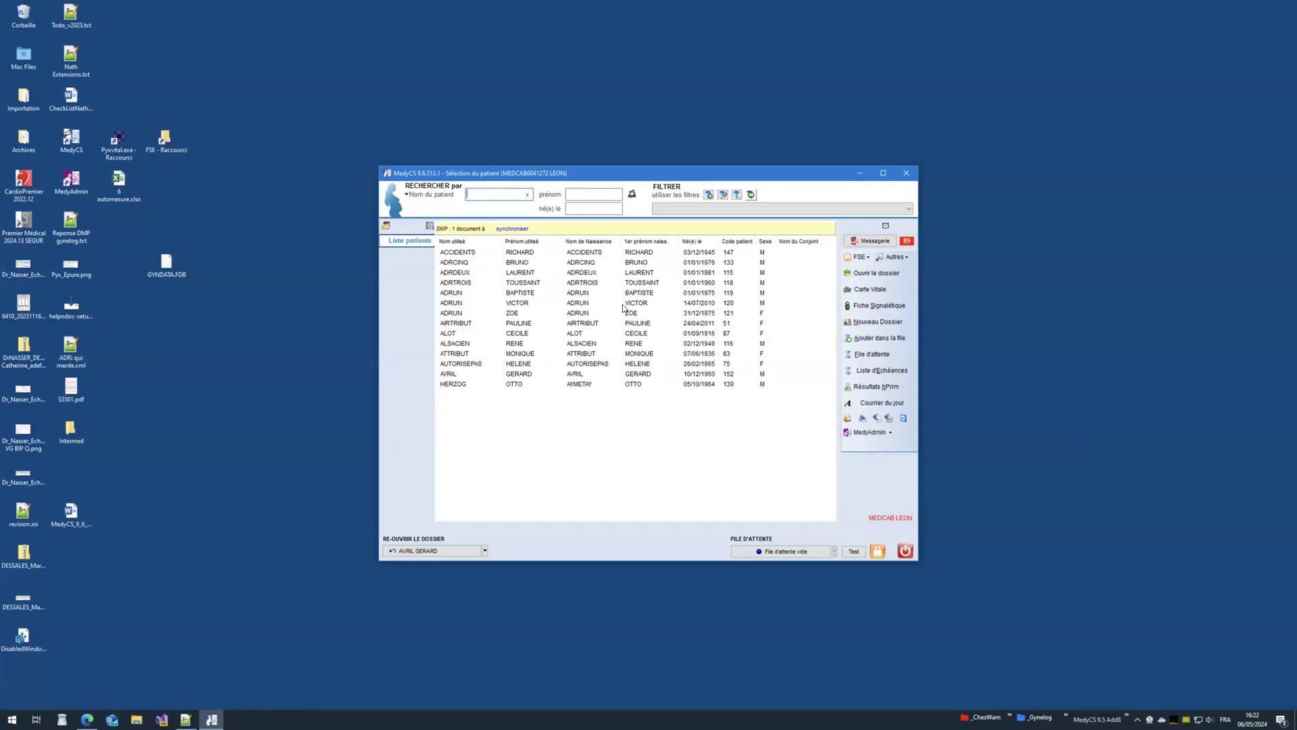
left_click(858, 258)
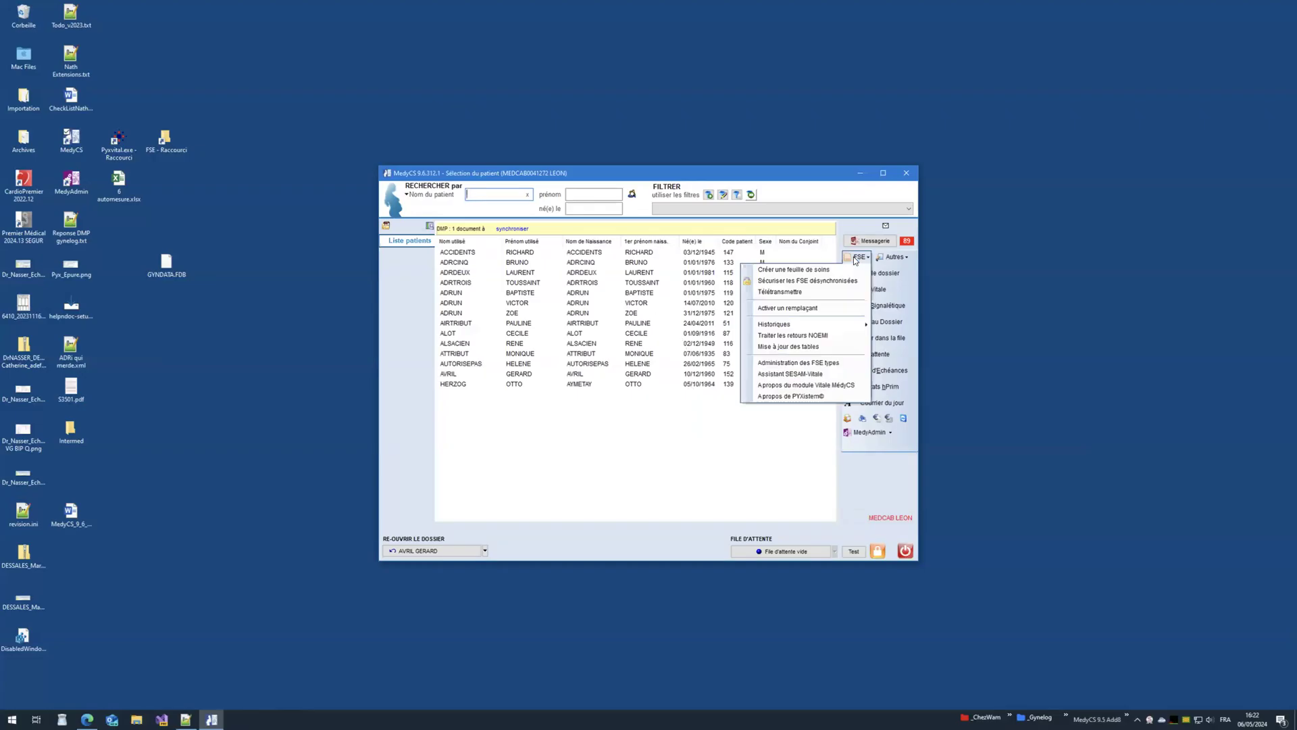
left_click(787, 292)
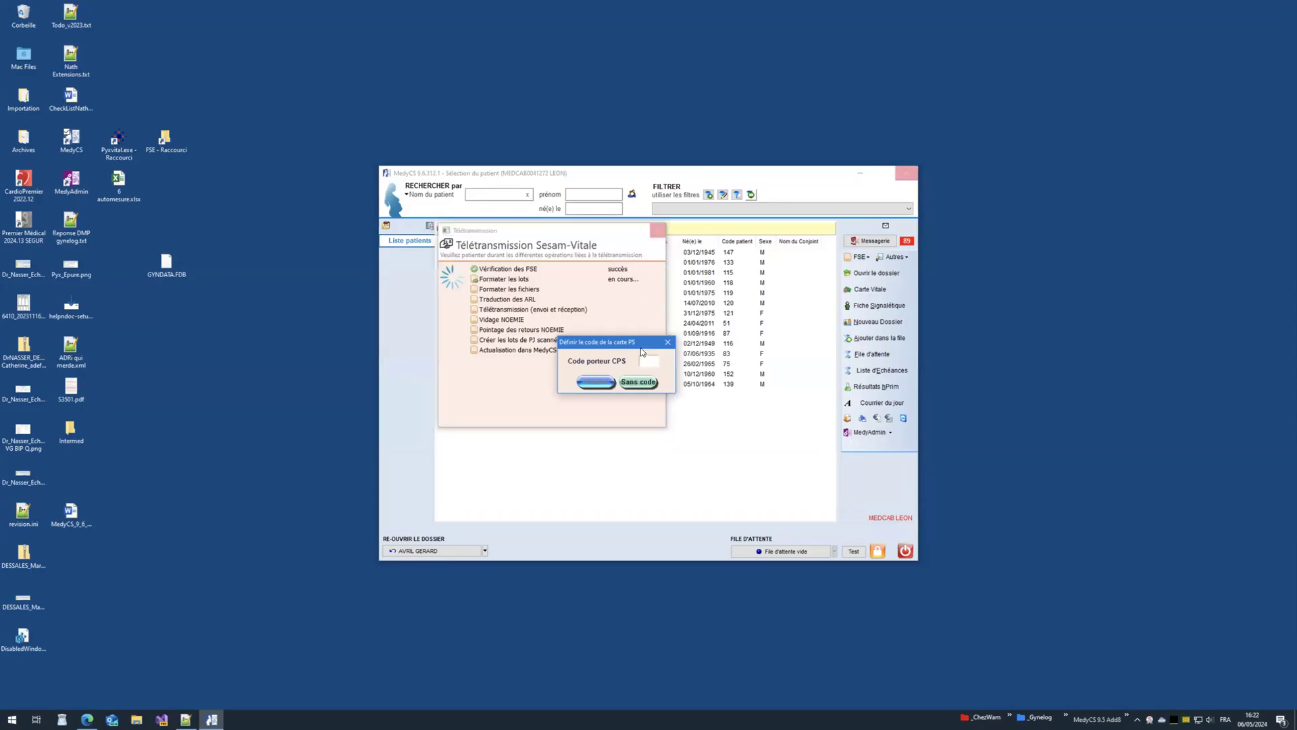
Step: Confirm the card holder code and close the NOEMIE error reports
left_click(643, 360)
left_click(612, 382)
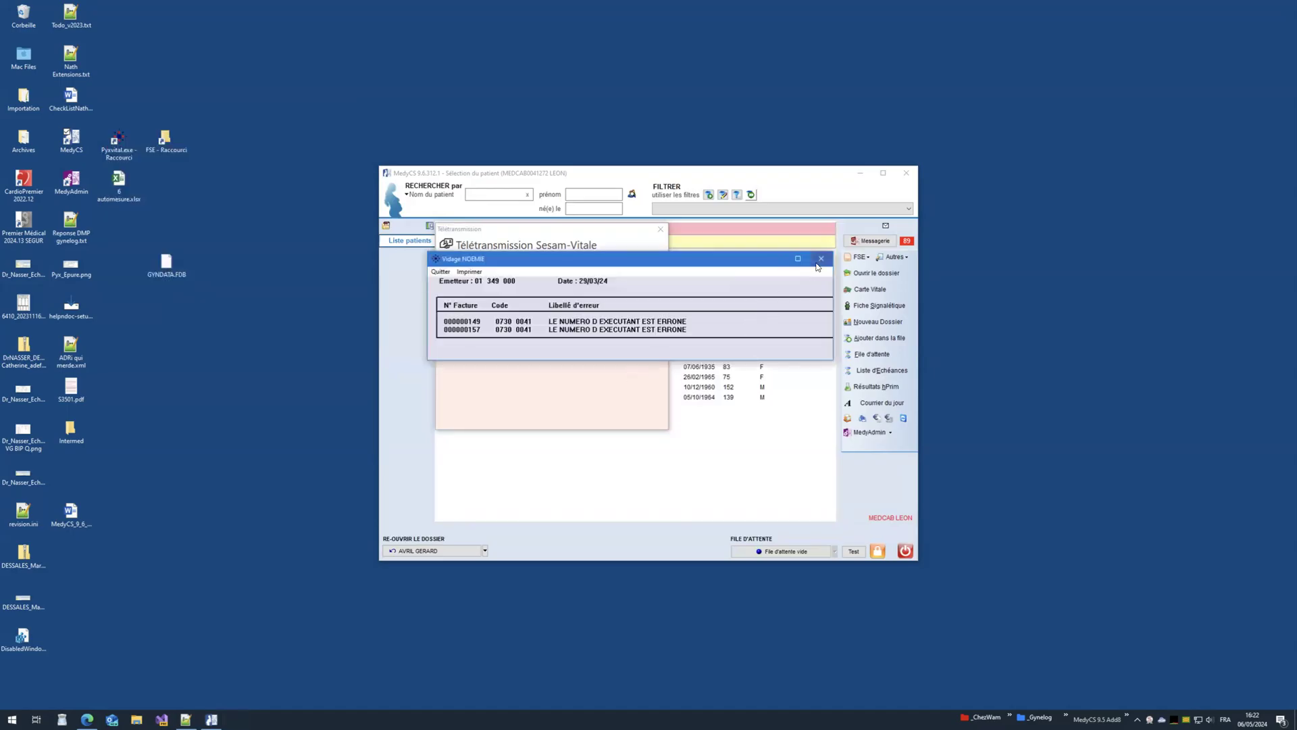
left_click(821, 260)
left_click(821, 258)
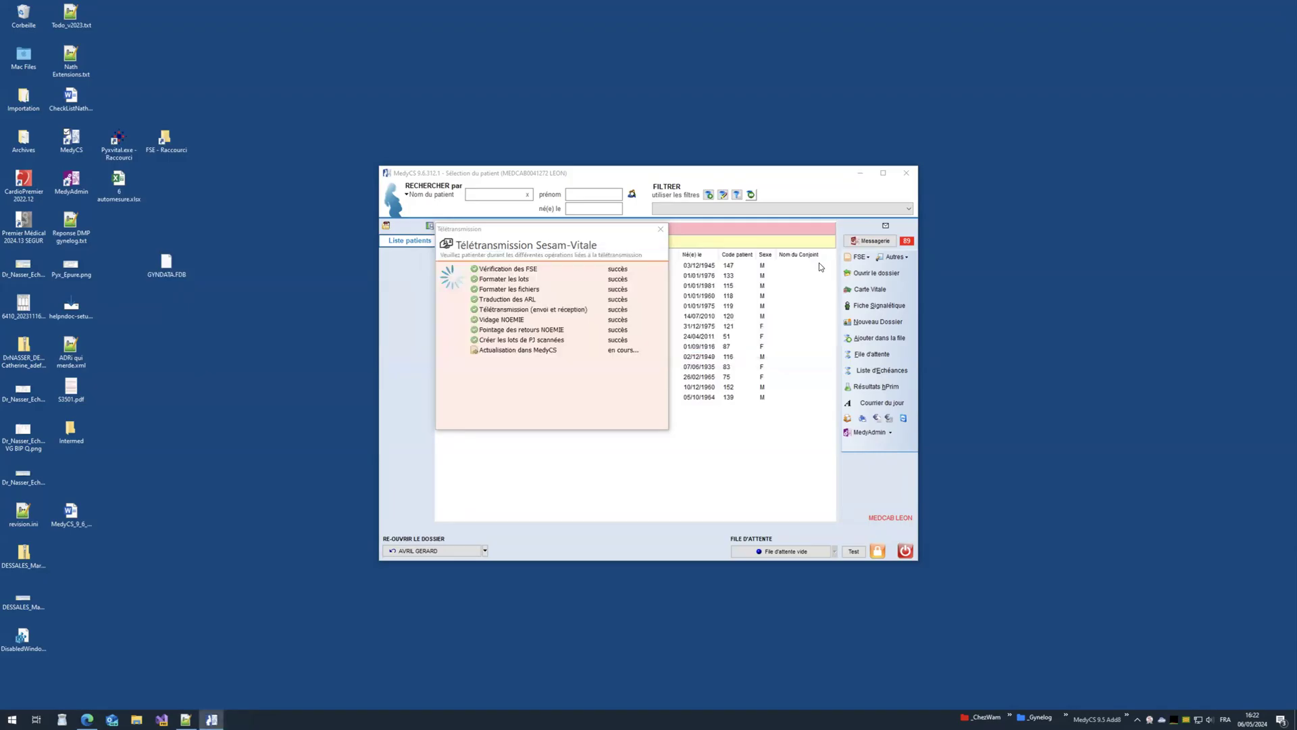
Step: Open the history of all FSEs and inspect the 31.50 € and 94.29 € sheets and earlier rows
left_click(857, 257)
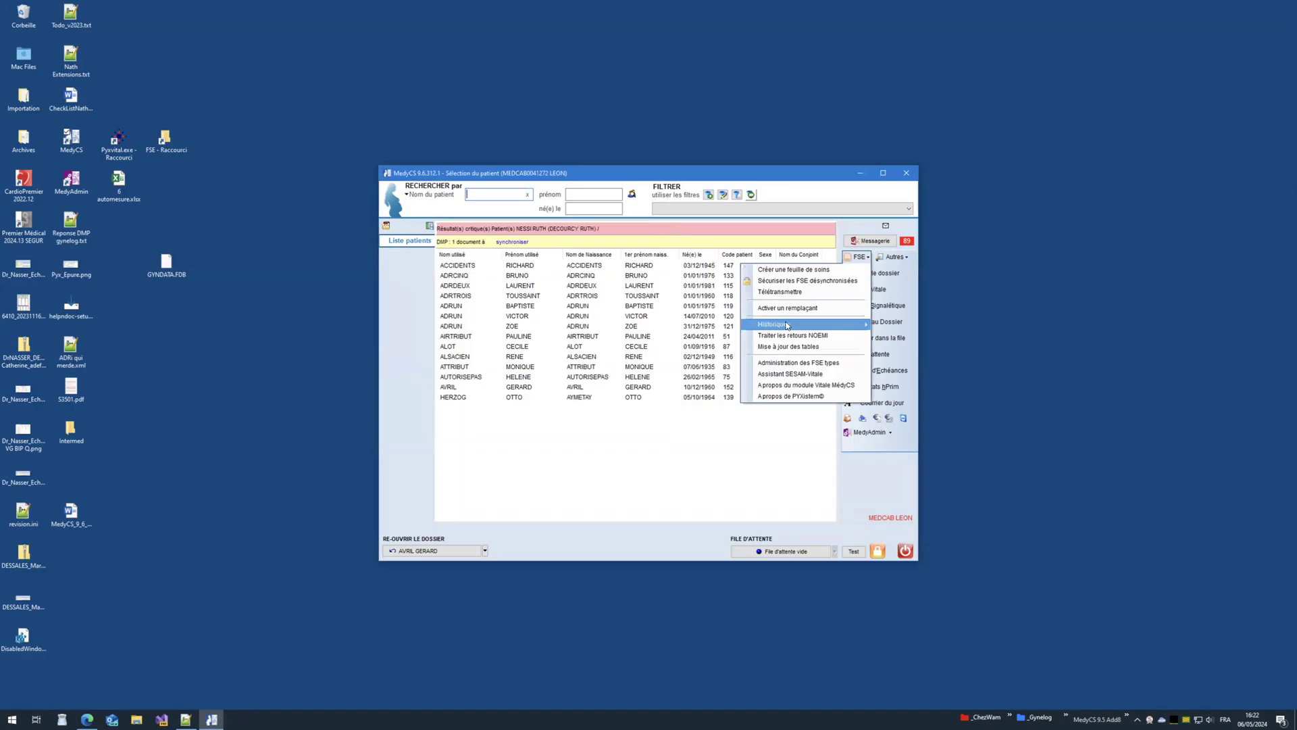
mouse_move(786, 326)
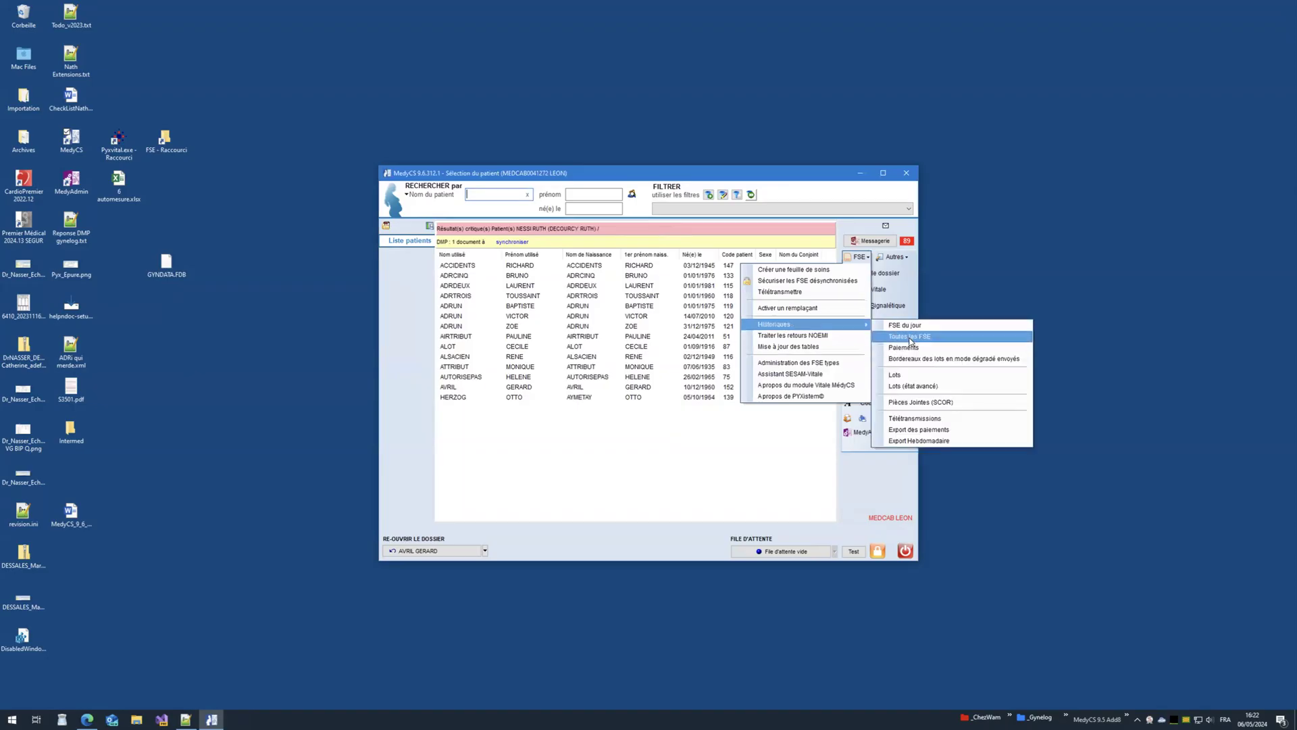
left_click(910, 338)
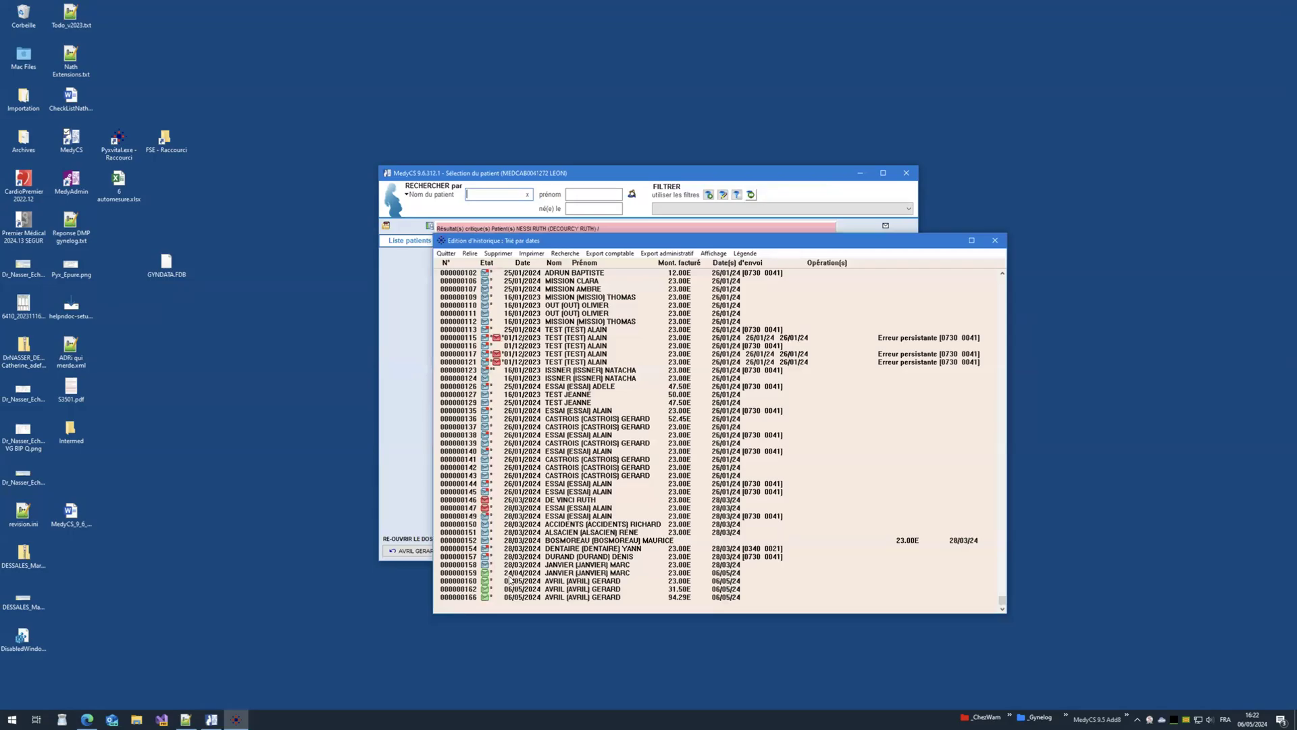
left_click(511, 581)
left_click(513, 589)
left_click(528, 598)
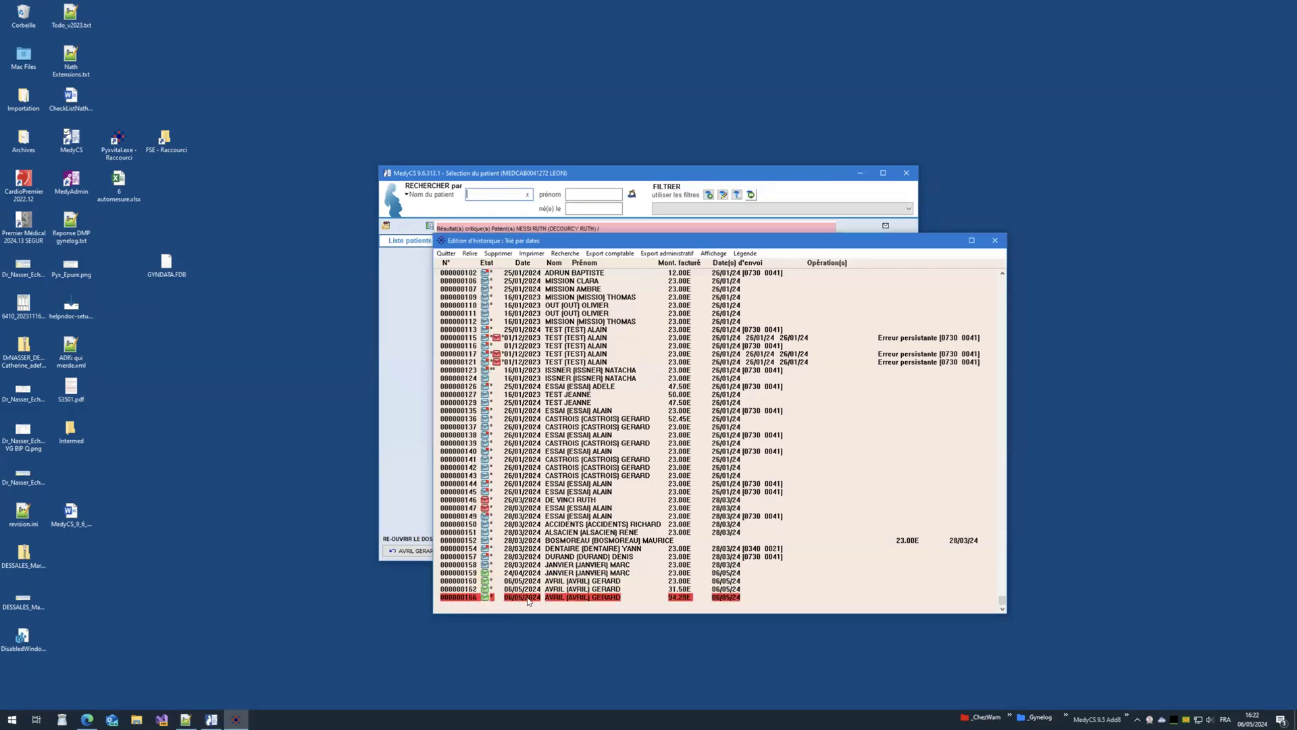
left_click(528, 573)
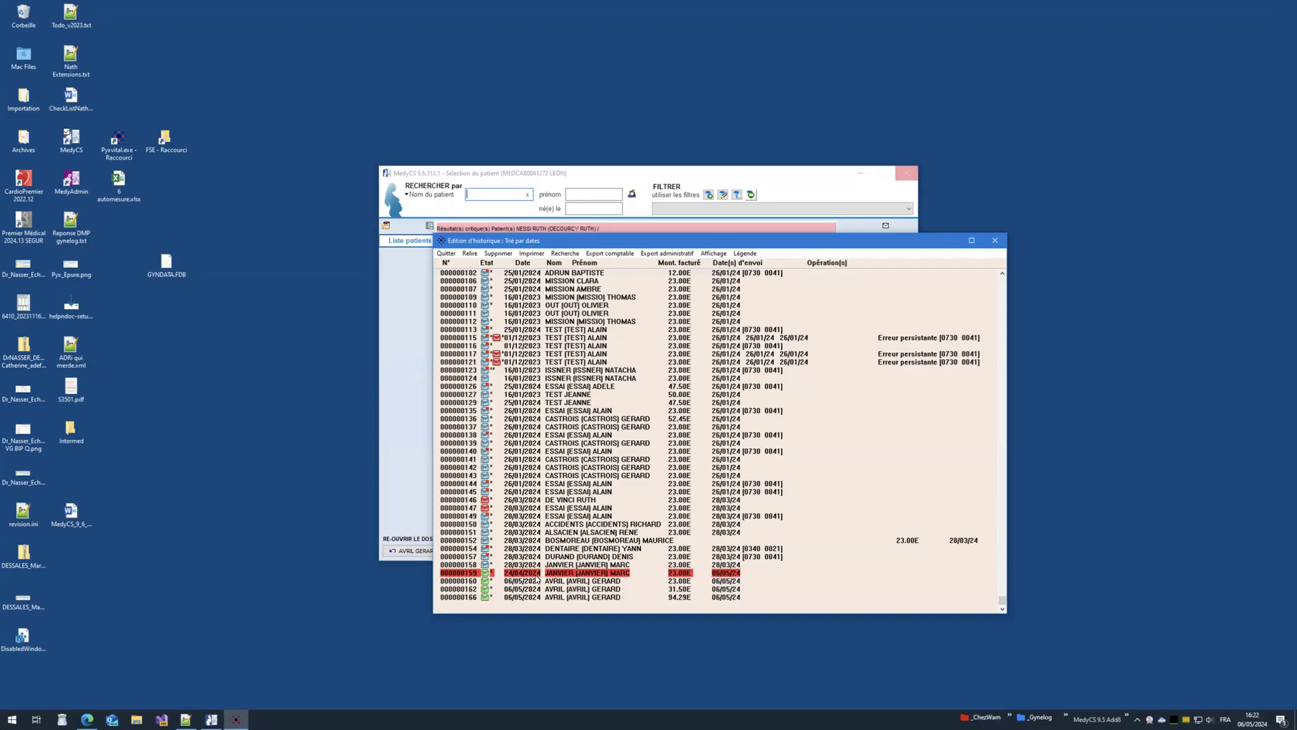
Step: Close the FSE history and quit MedyCS
left_click(997, 241)
left_click(696, 338)
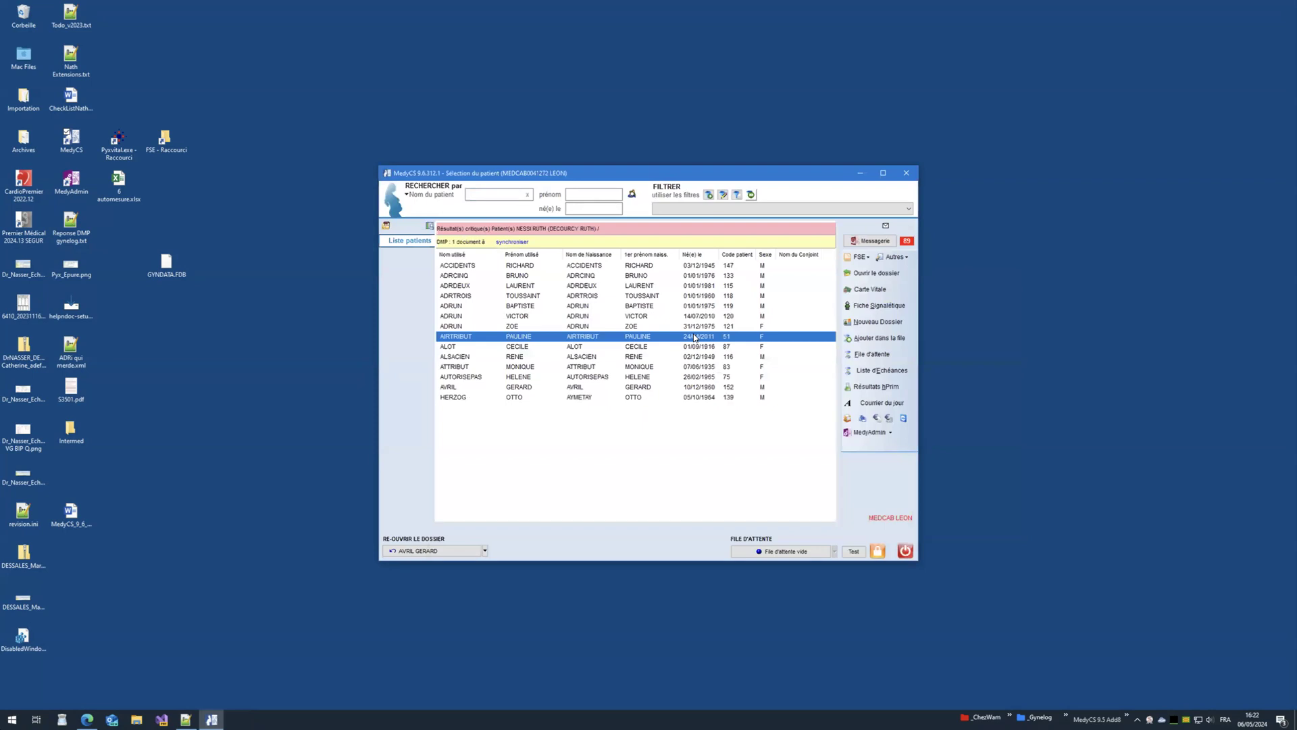
left_click(905, 551)
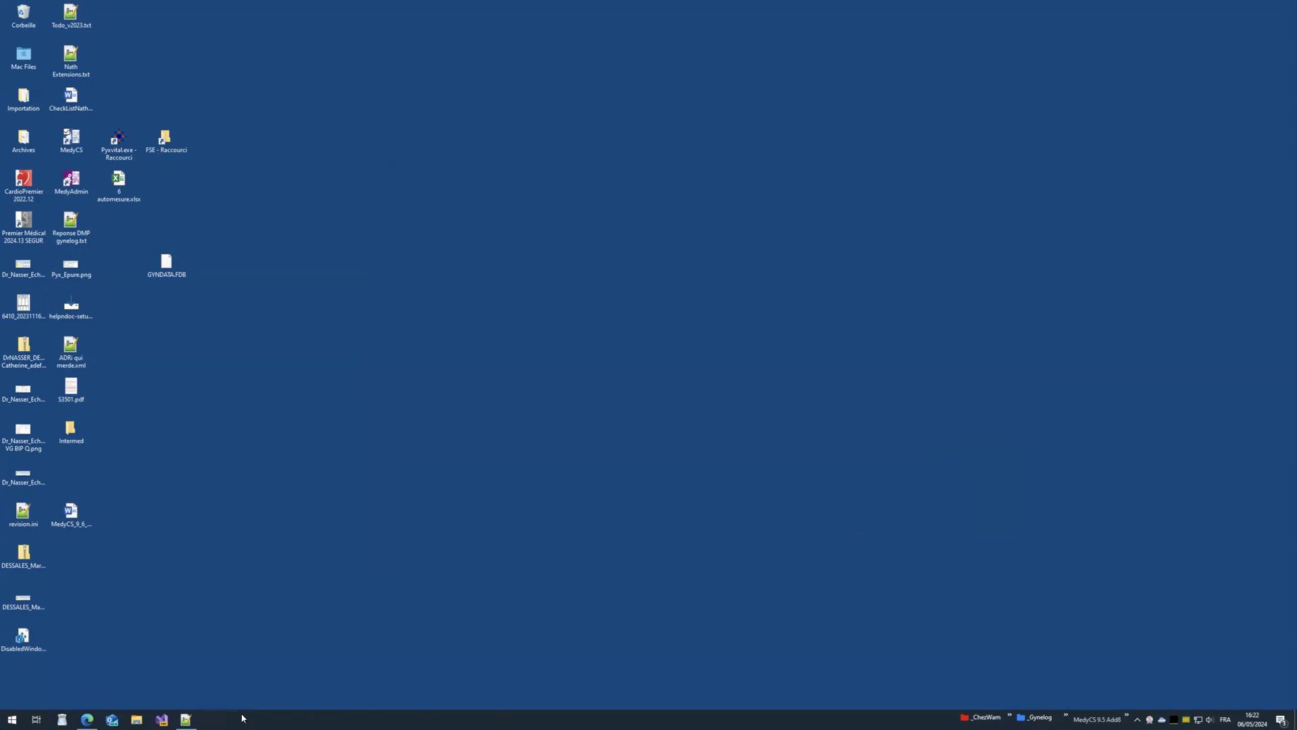
Step: Read the Suivi comptable, Factures types and physician setup lines in Notepad++, then minimise it
left_click(186, 718)
left_click_drag(295, 556, 373, 85)
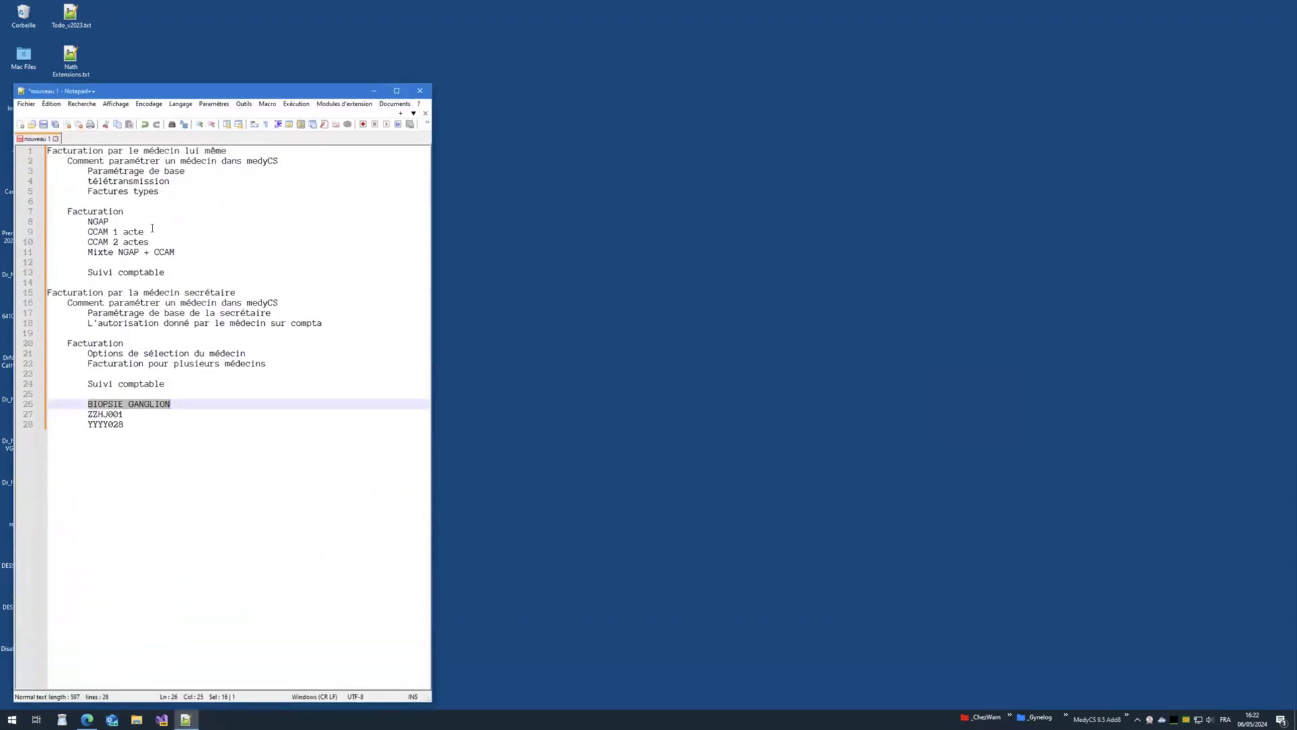
left_click(94, 273)
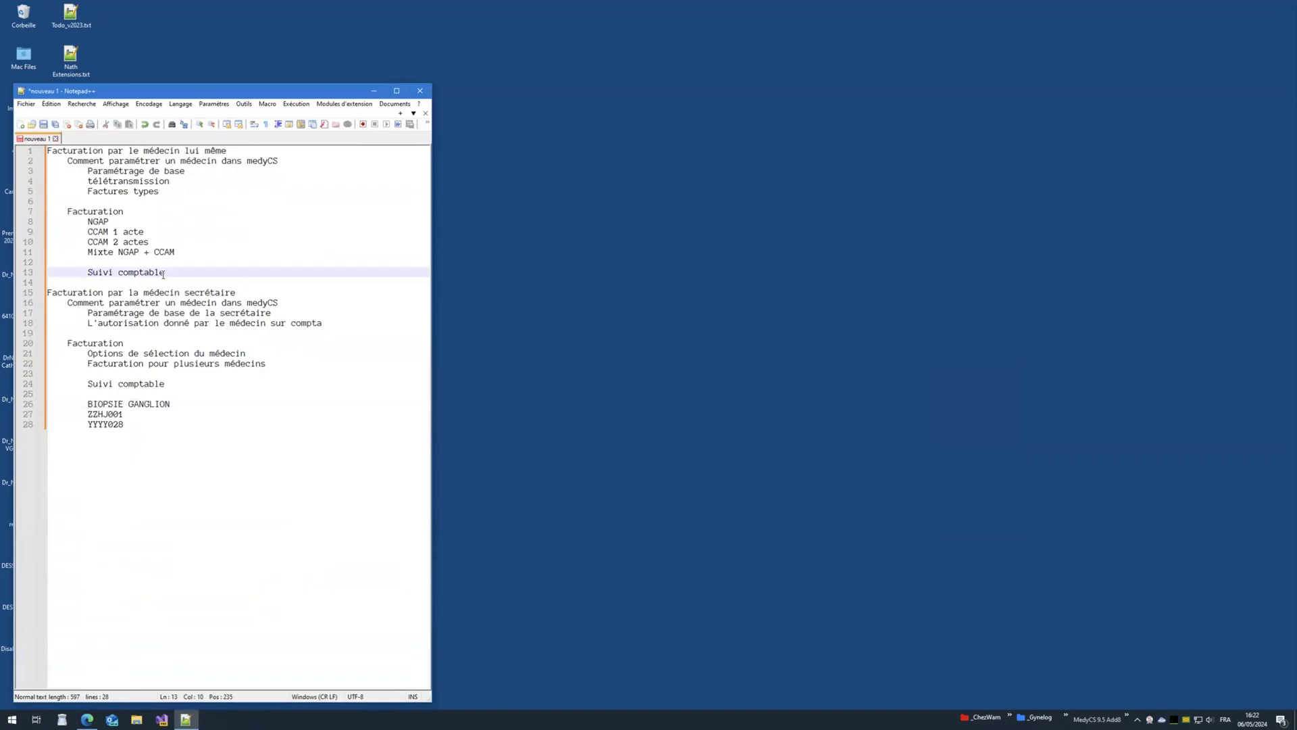
left_click(107, 192)
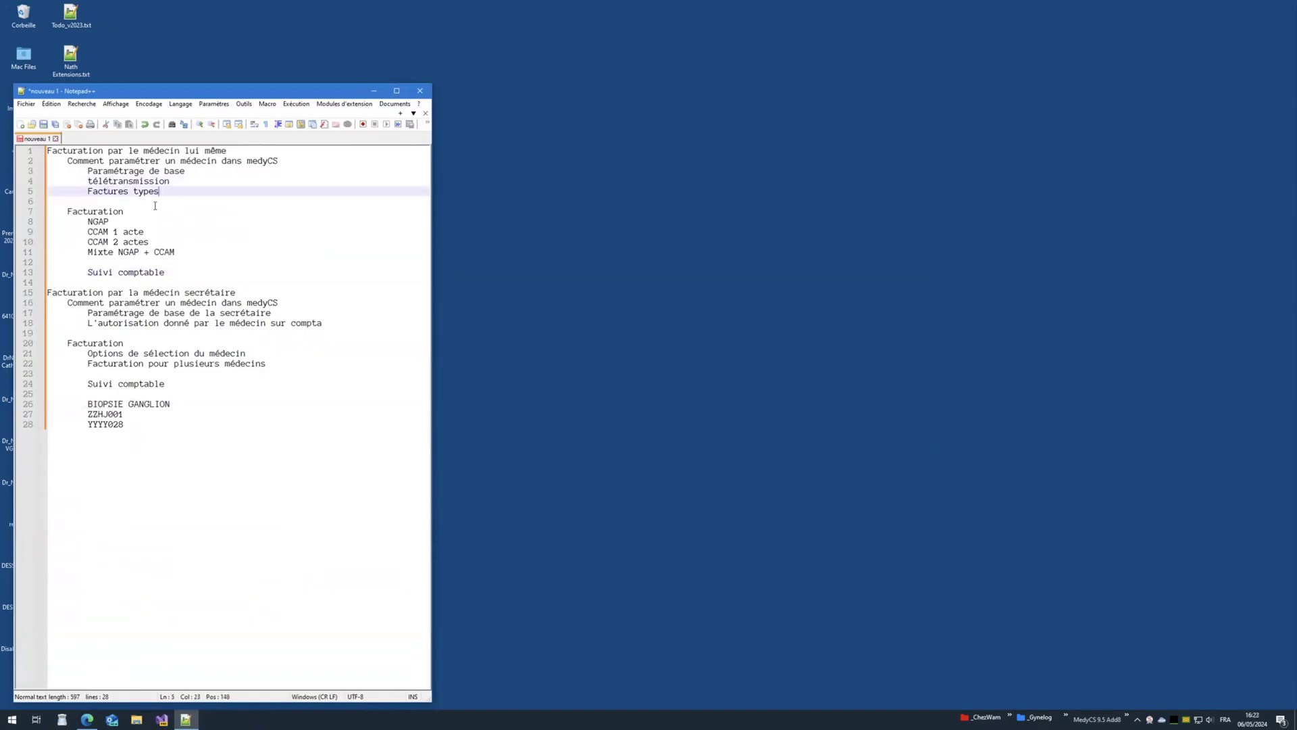
left_click_drag(71, 299, 283, 302)
left_click(283, 315)
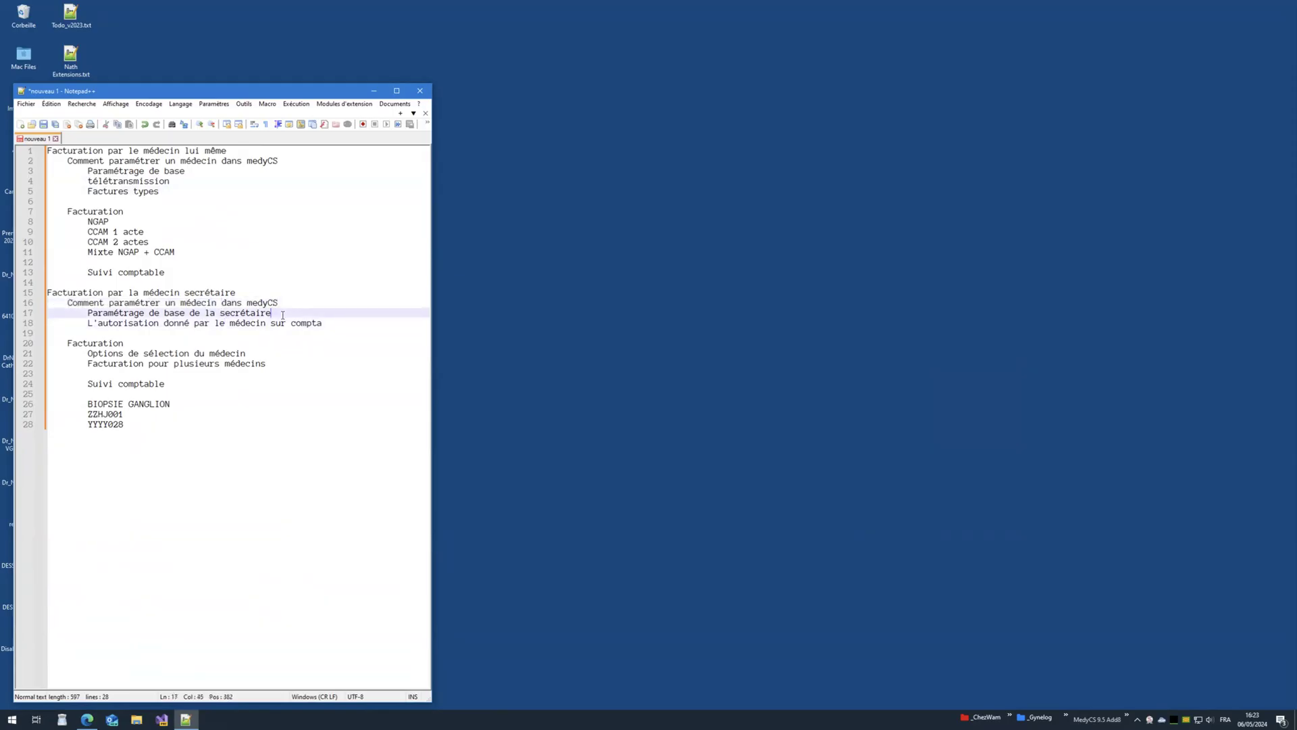
left_click(373, 90)
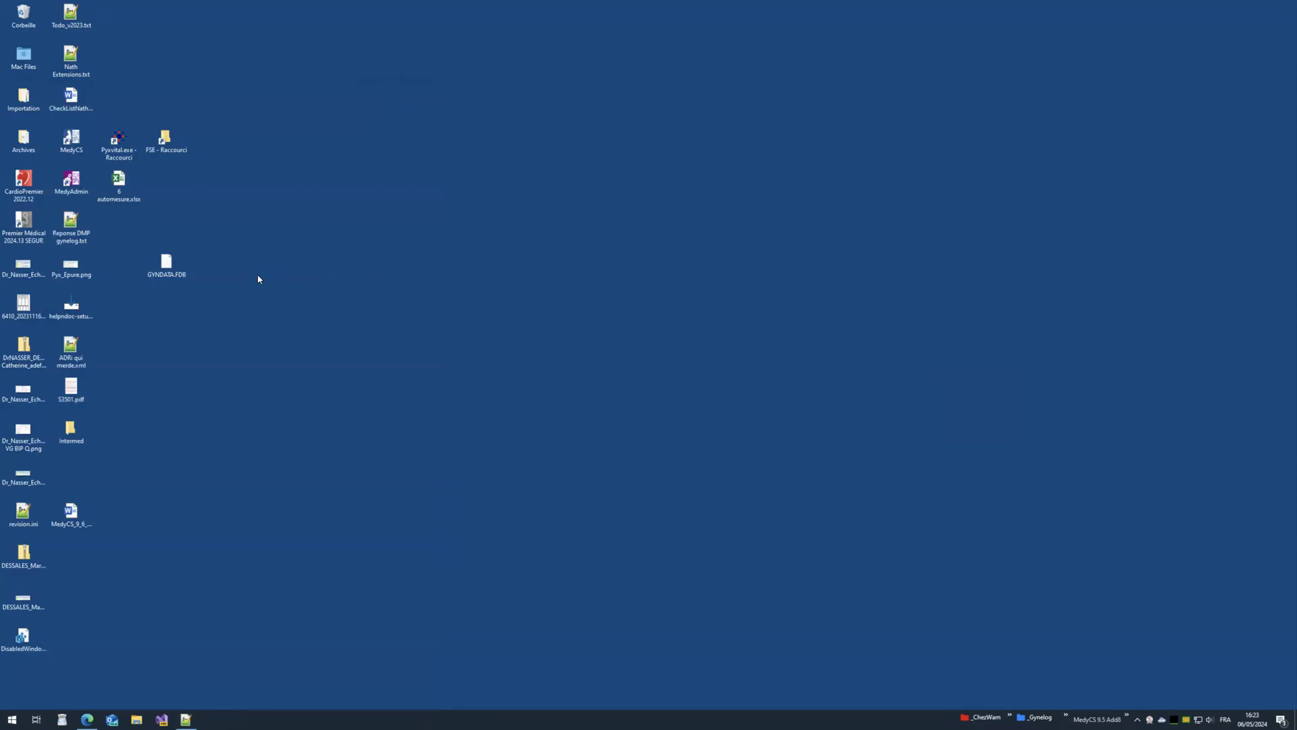
Step: Launch MedyAdmin, sign in with the physician's password after one retry, and open user administration
double_click(79, 193)
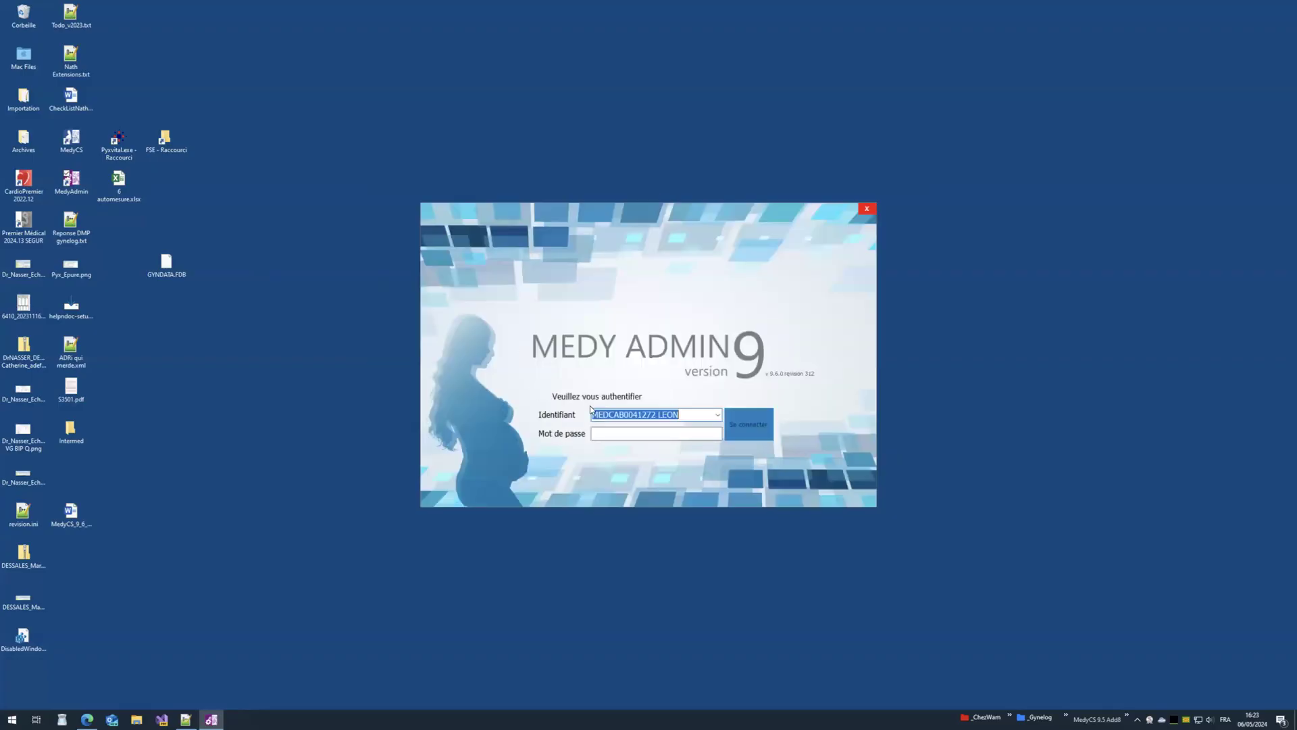
left_click(627, 436)
type("*******")
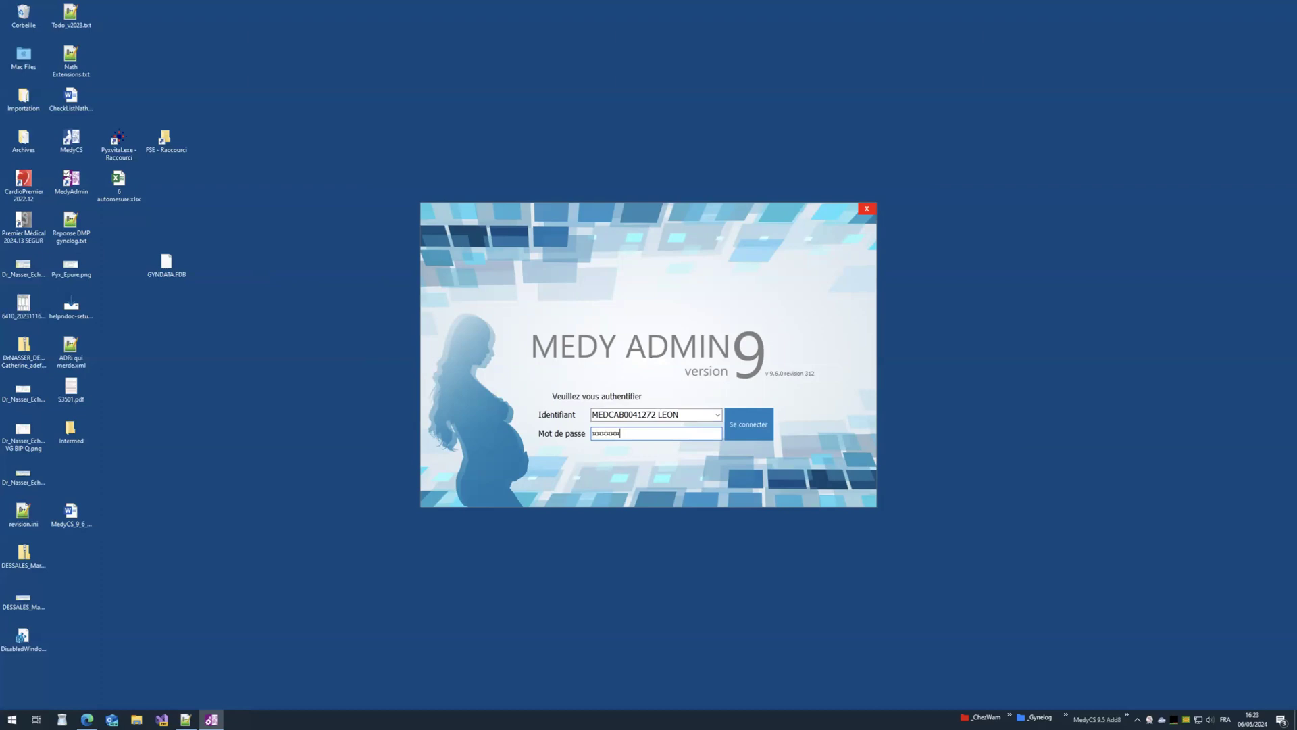
left_click(733, 409)
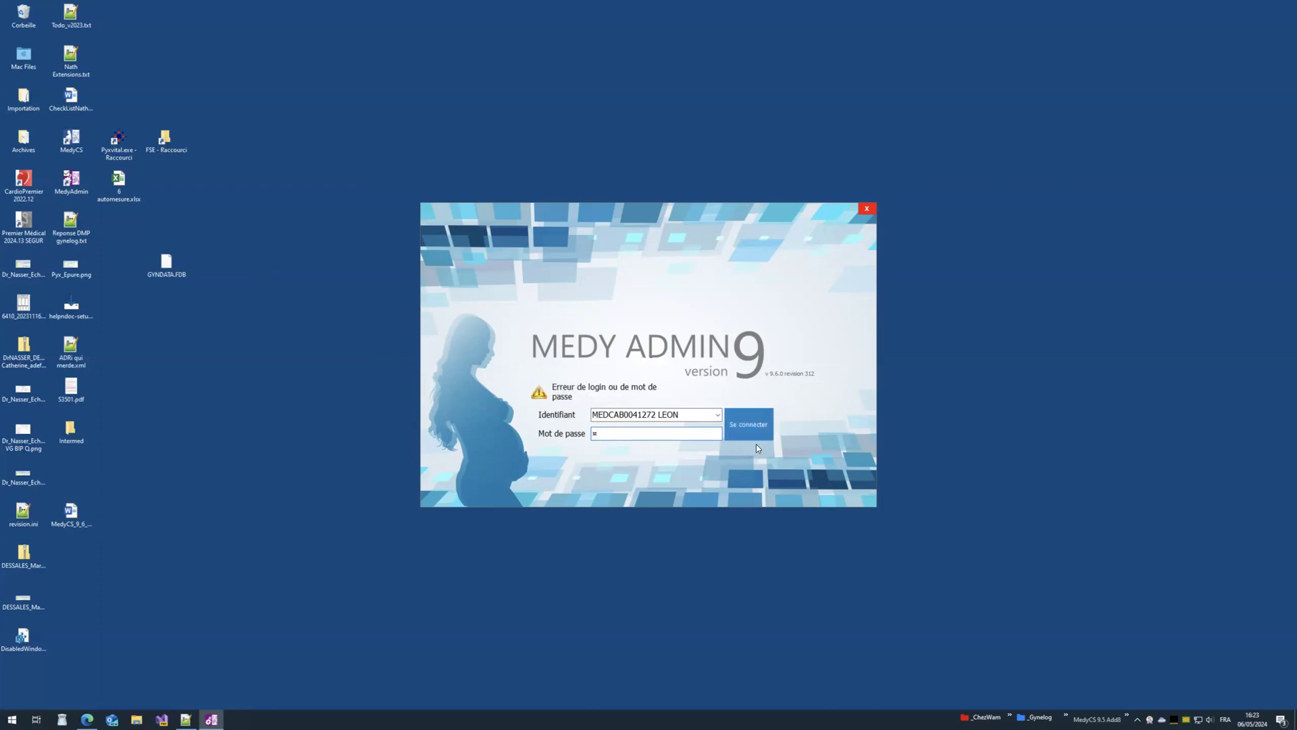
left_click(752, 431)
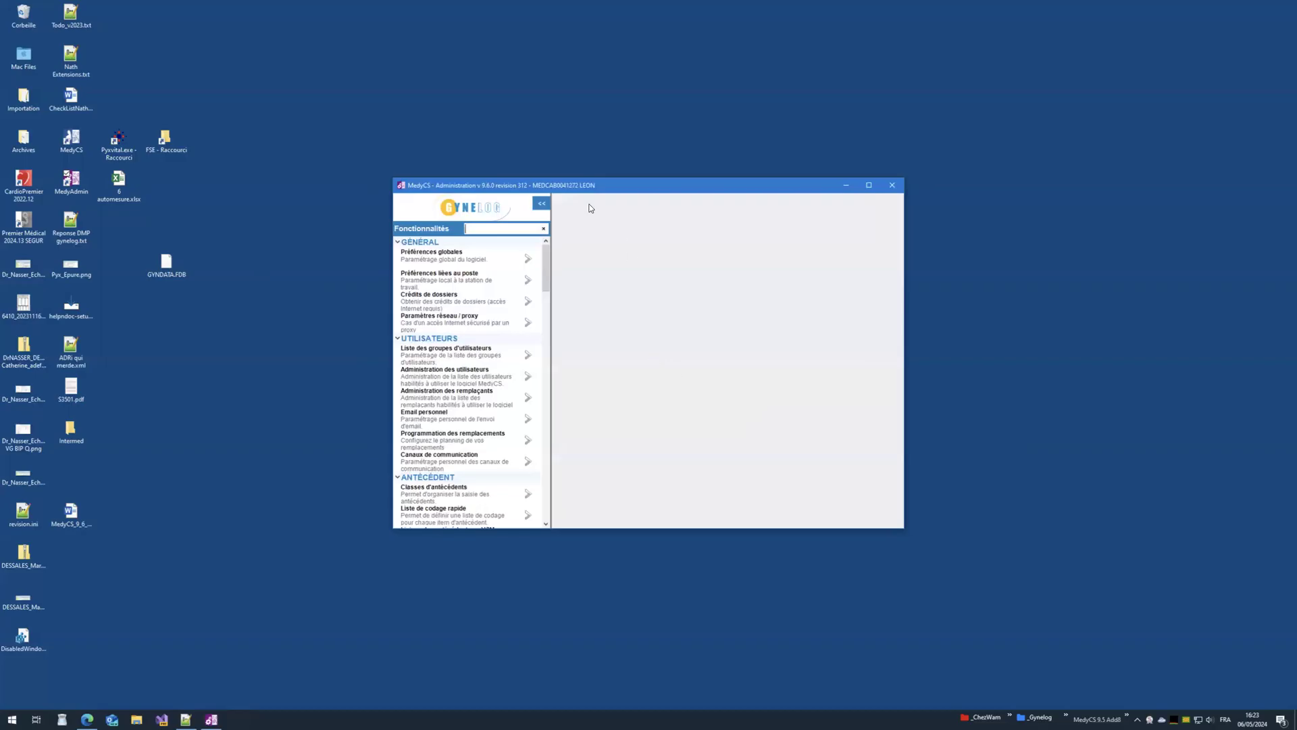
left_click_drag(567, 187, 436, 127)
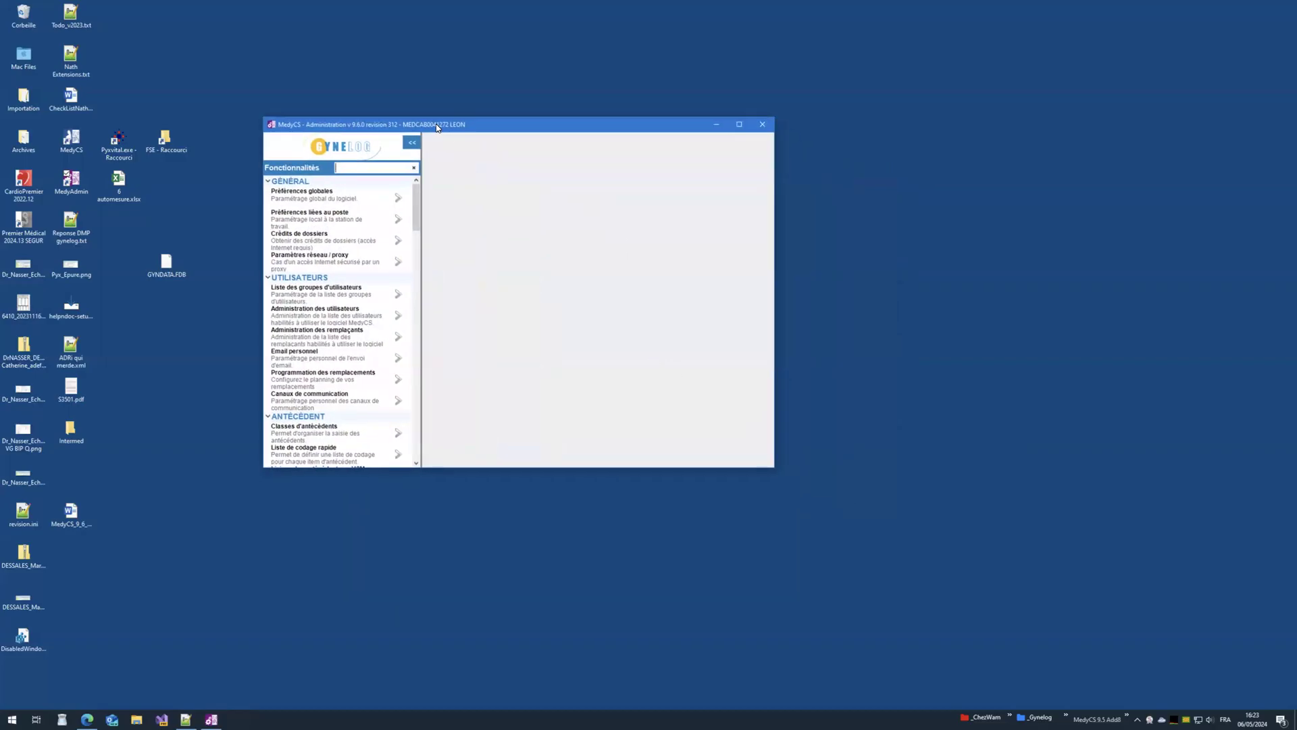
left_click(401, 325)
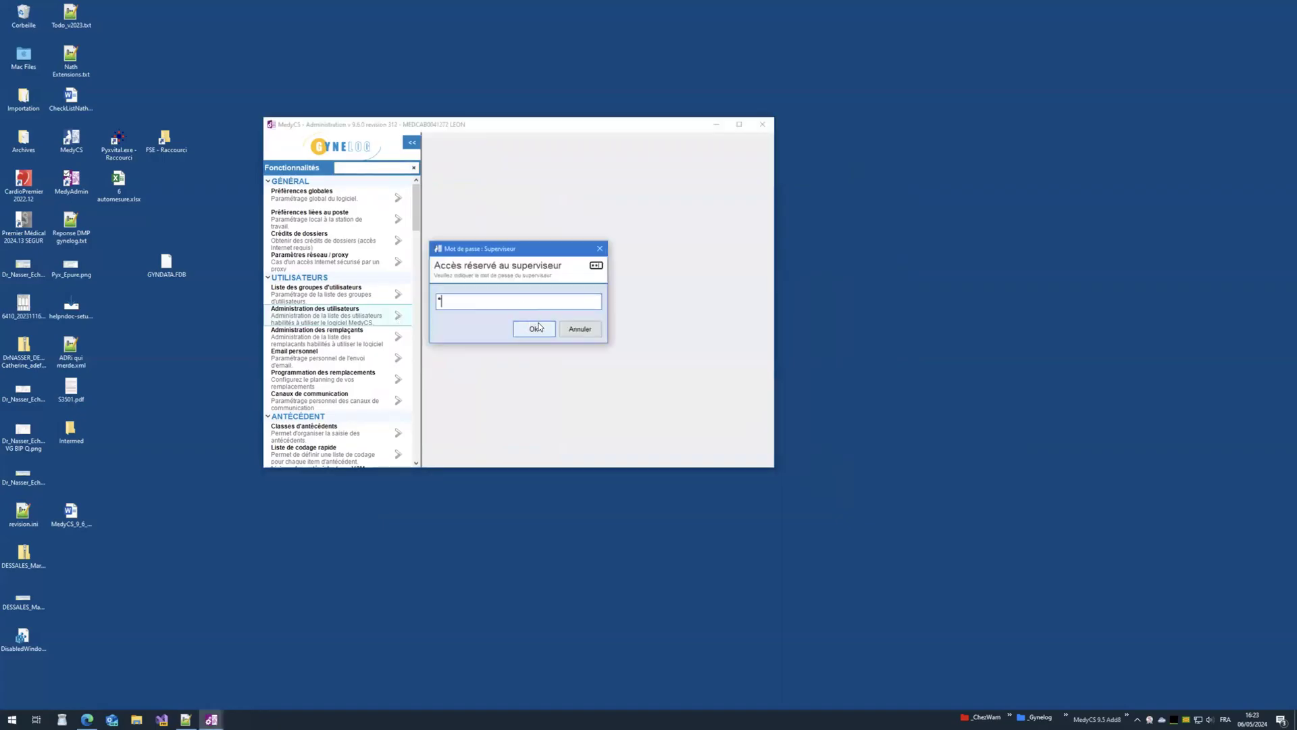
left_click(536, 328)
left_click(530, 192)
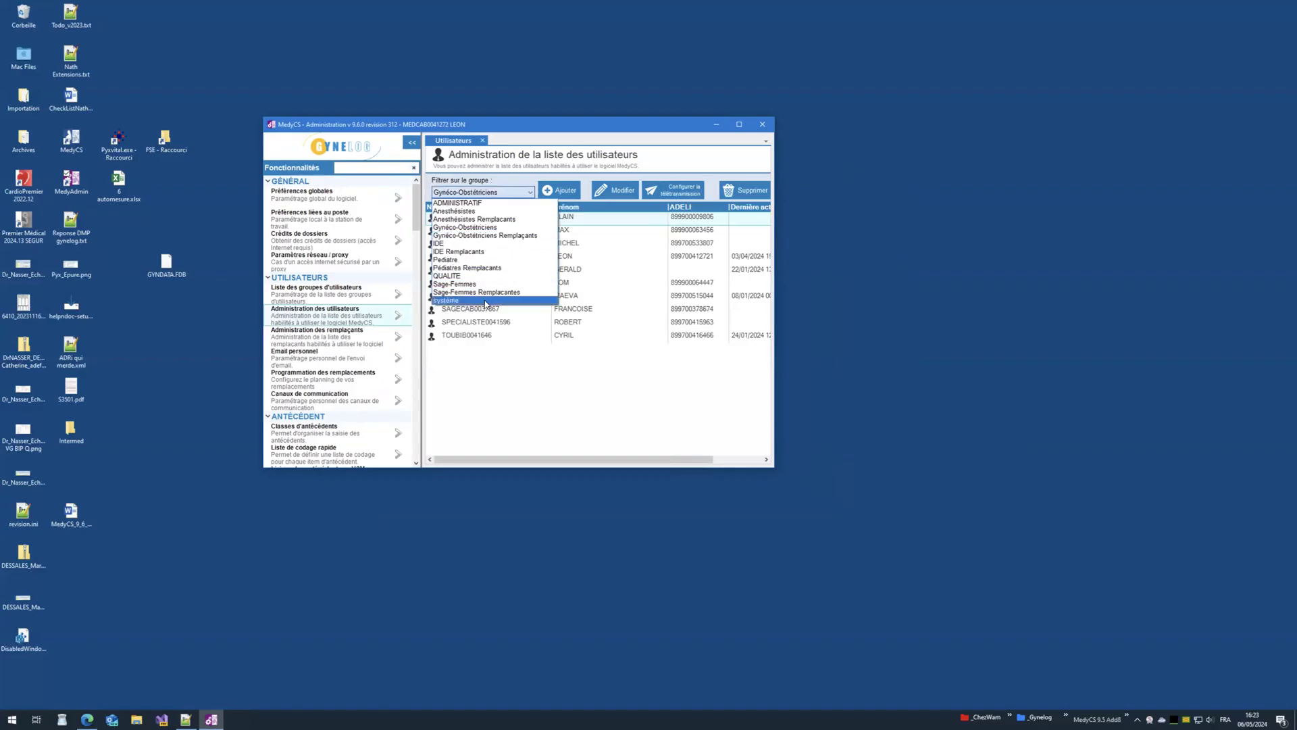
left_click(473, 202)
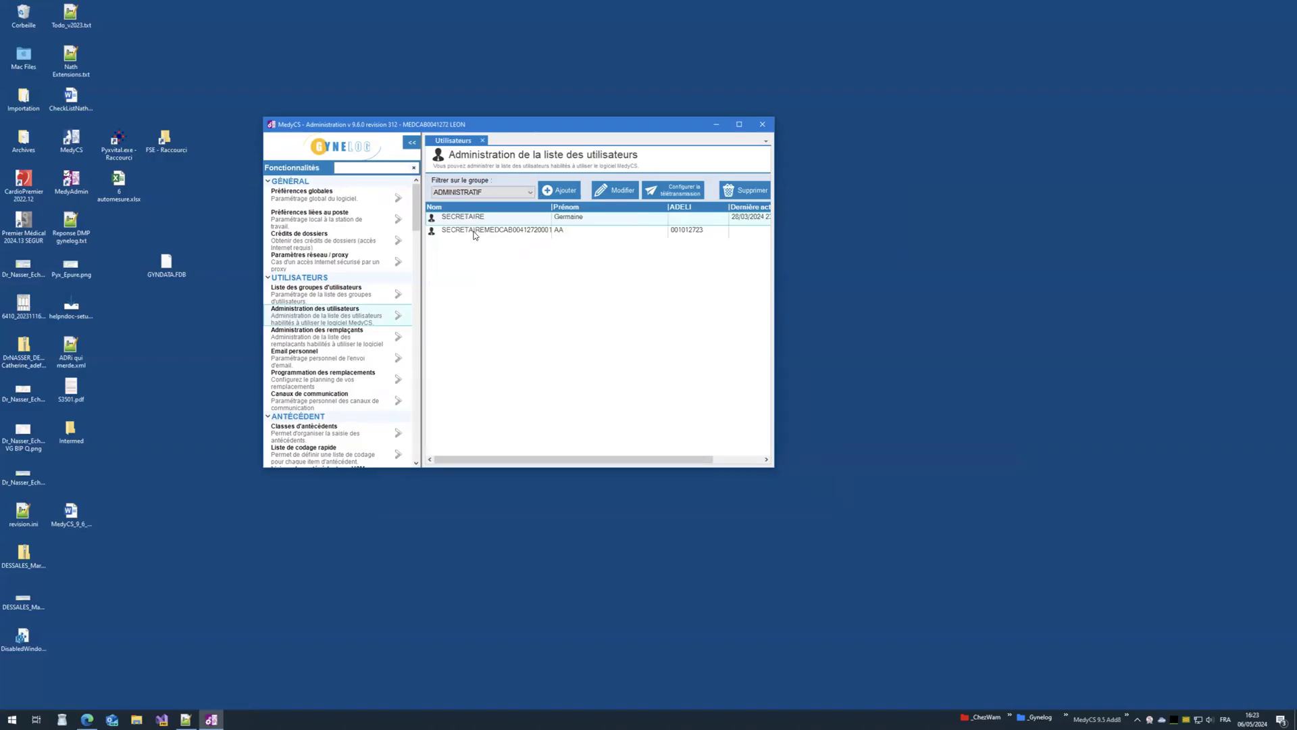
left_click(606, 196)
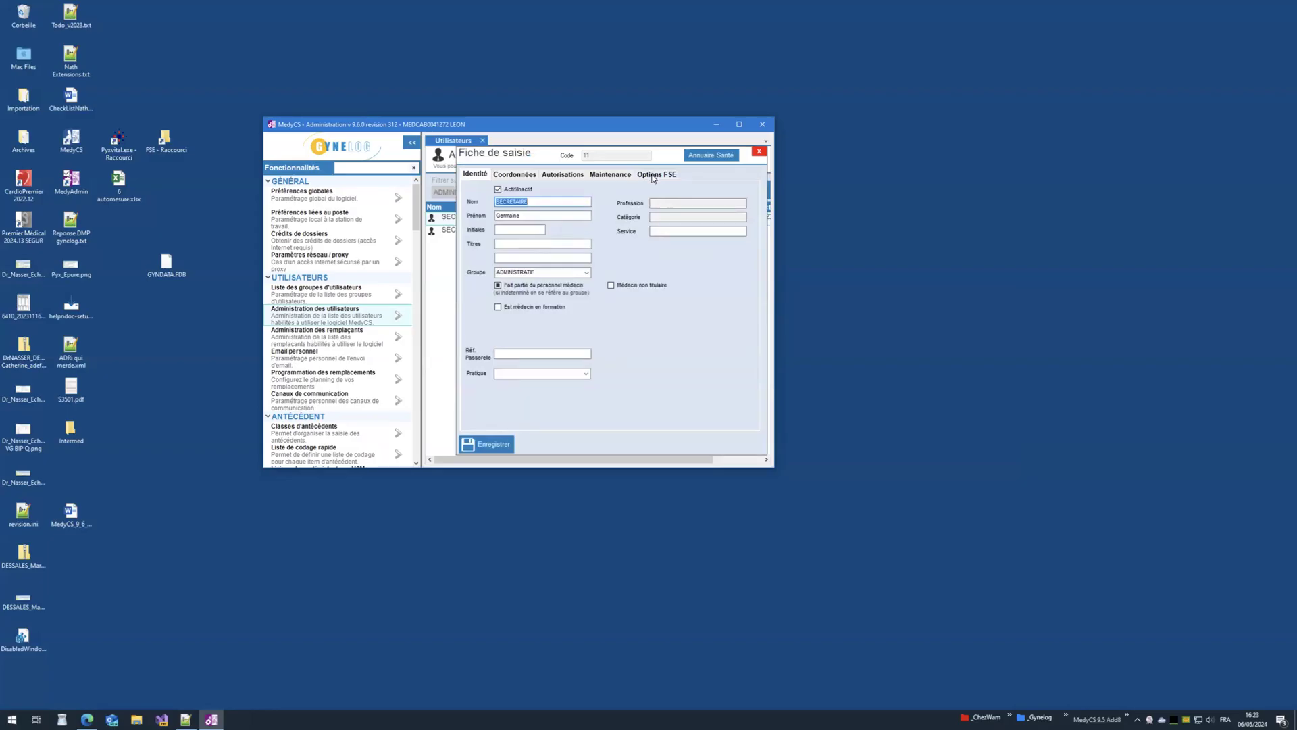
left_click(653, 175)
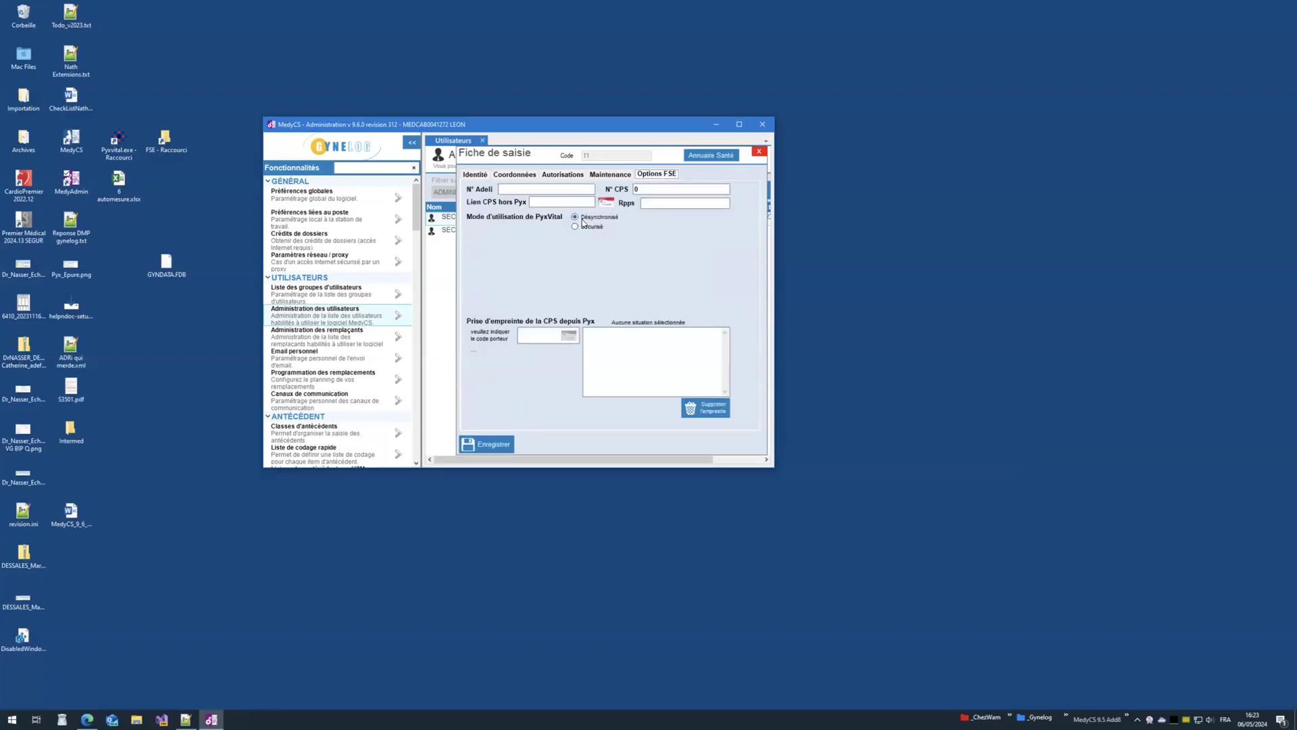
left_click(760, 154)
left_click(483, 141)
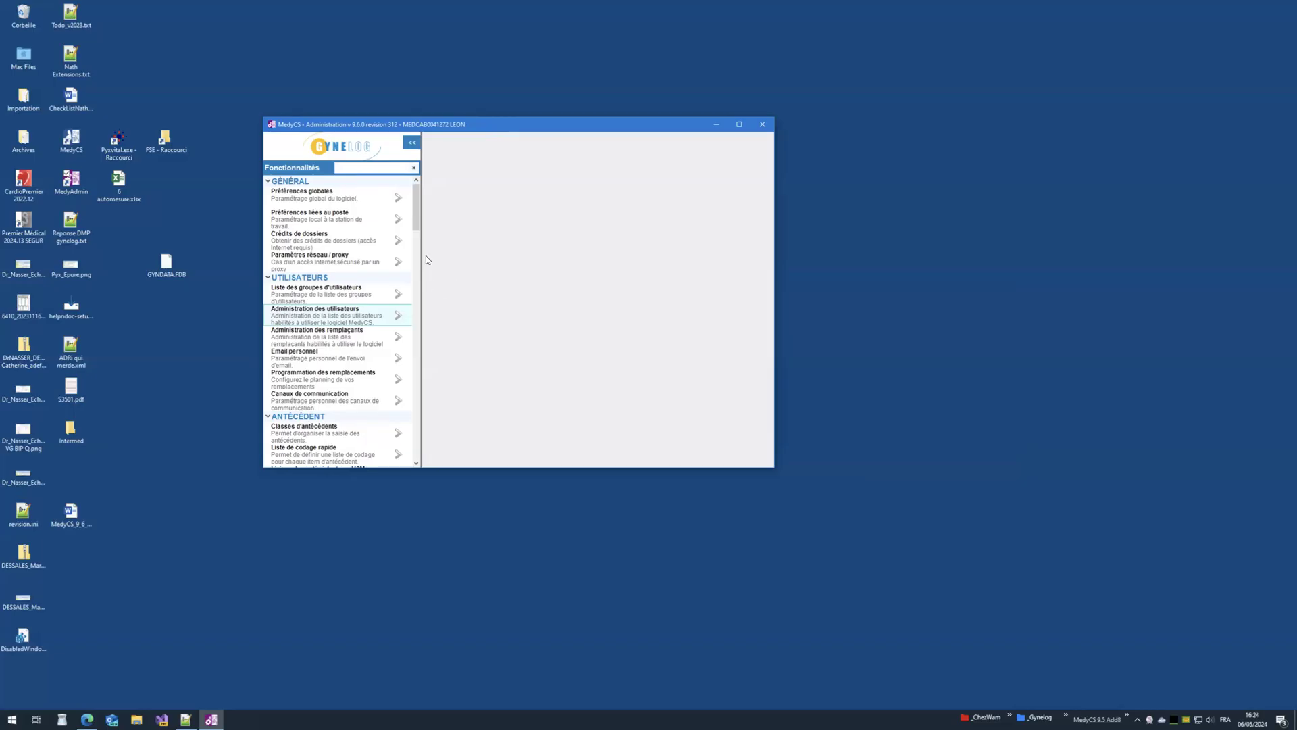
Step: Enable the revenue accounting module in Comptabilité > Préférences personnelles
left_click_drag(442, 467, 464, 600)
left_click_drag(413, 272, 356, 327)
left_click(331, 309)
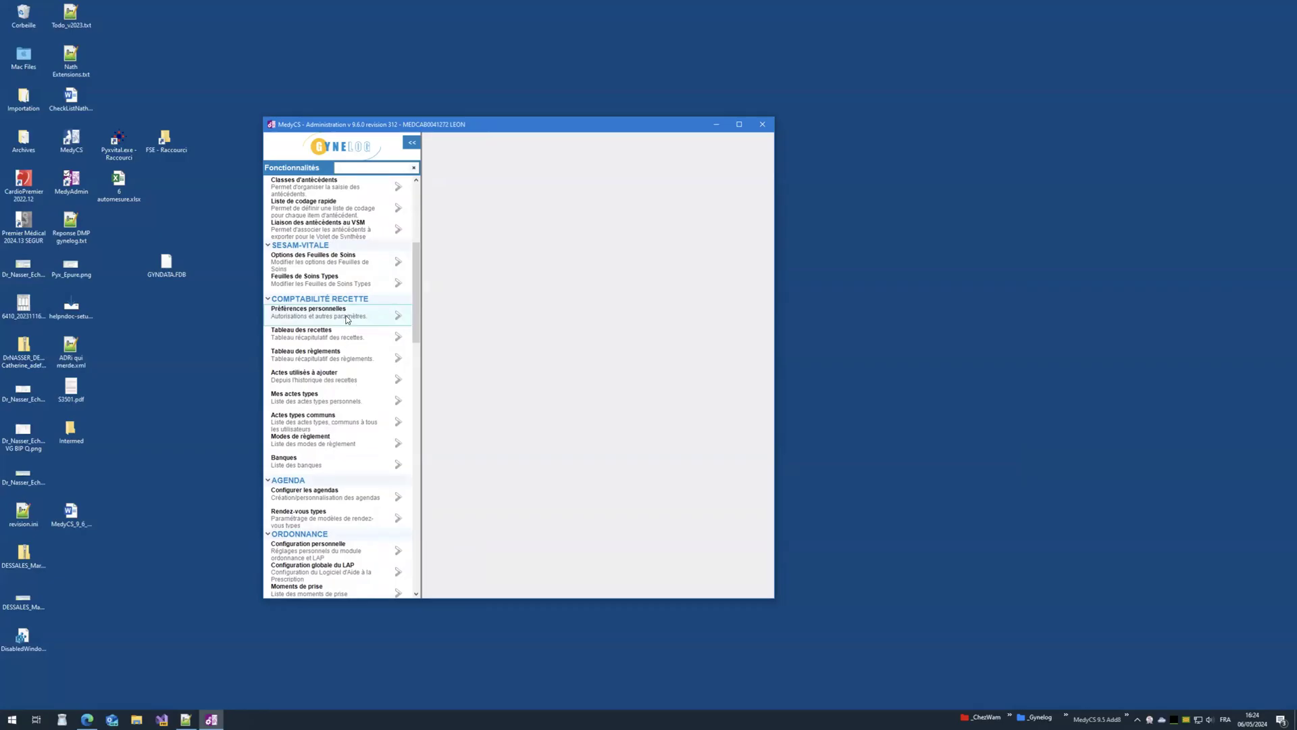
left_click(398, 322)
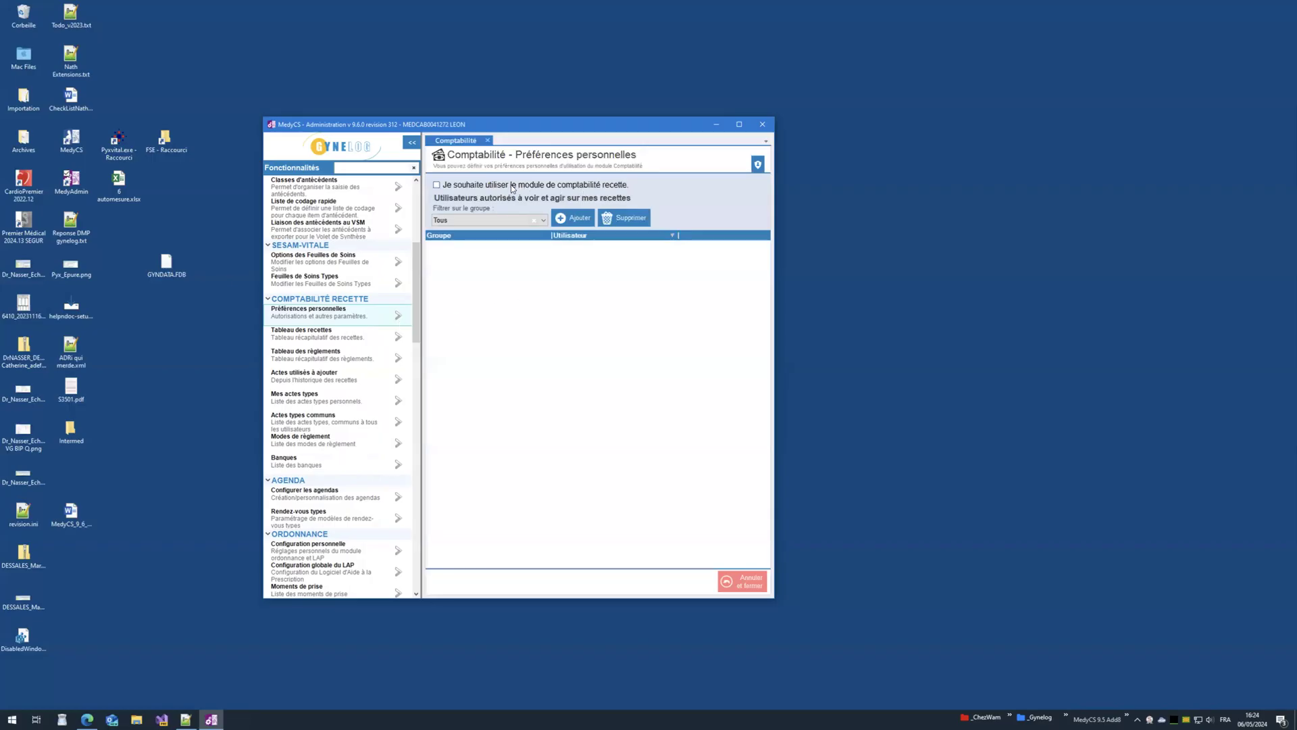
left_click(513, 188)
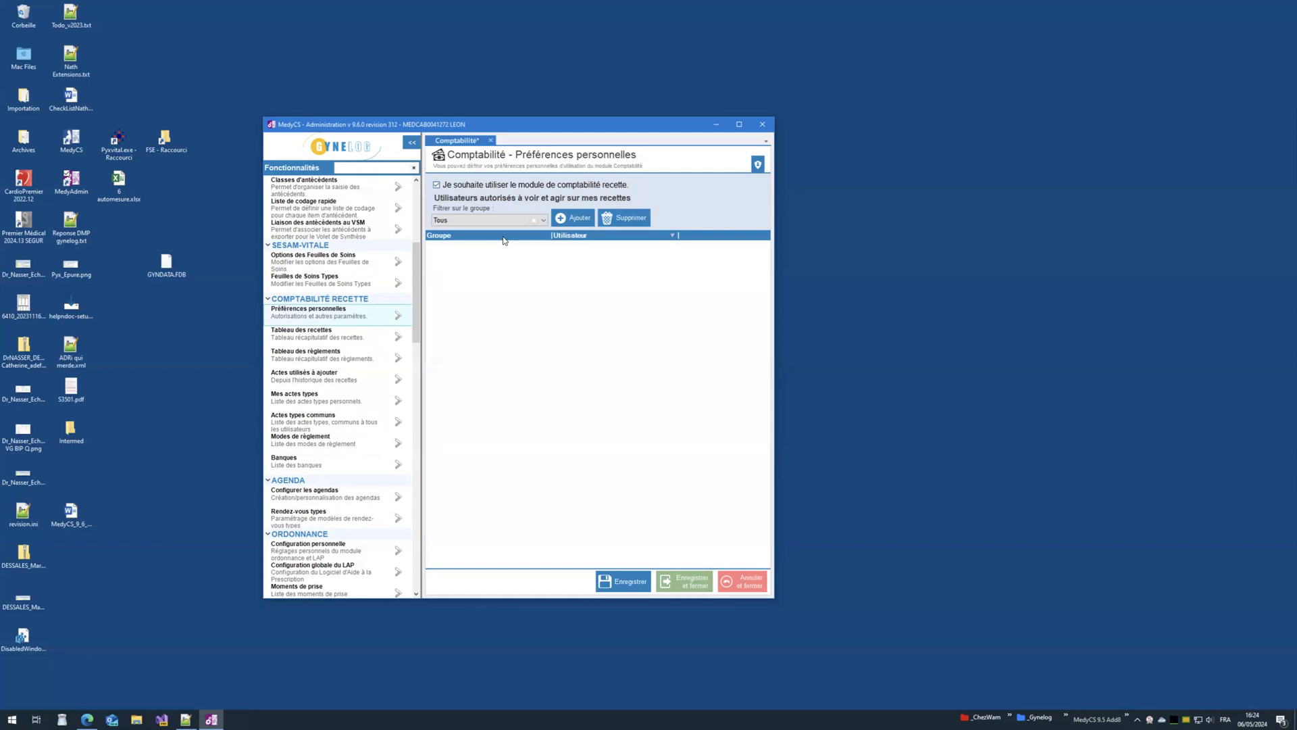
Step: Authorise both ADMINISTRATIF secretary accounts to view revenue, save, and close MedyAdmin
left_click(572, 217)
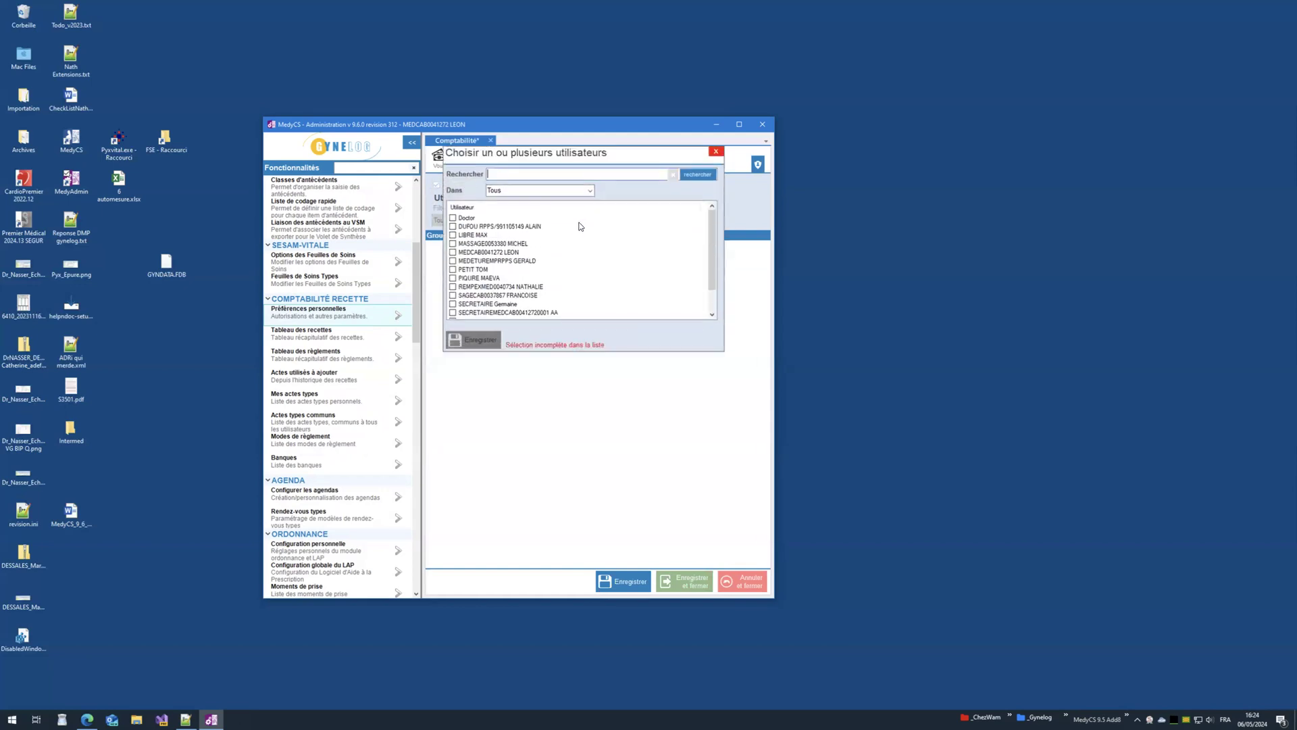
left_click(570, 192)
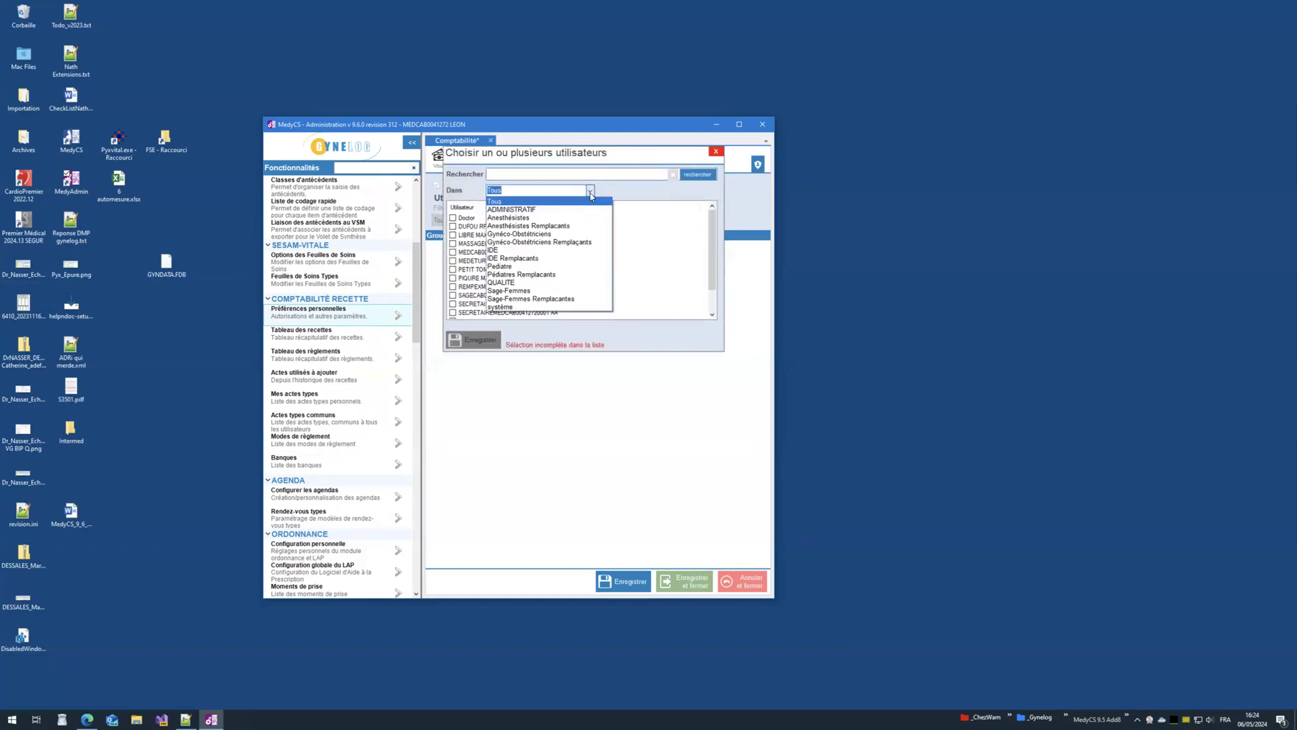
left_click(553, 209)
left_click(452, 218)
left_click(452, 227)
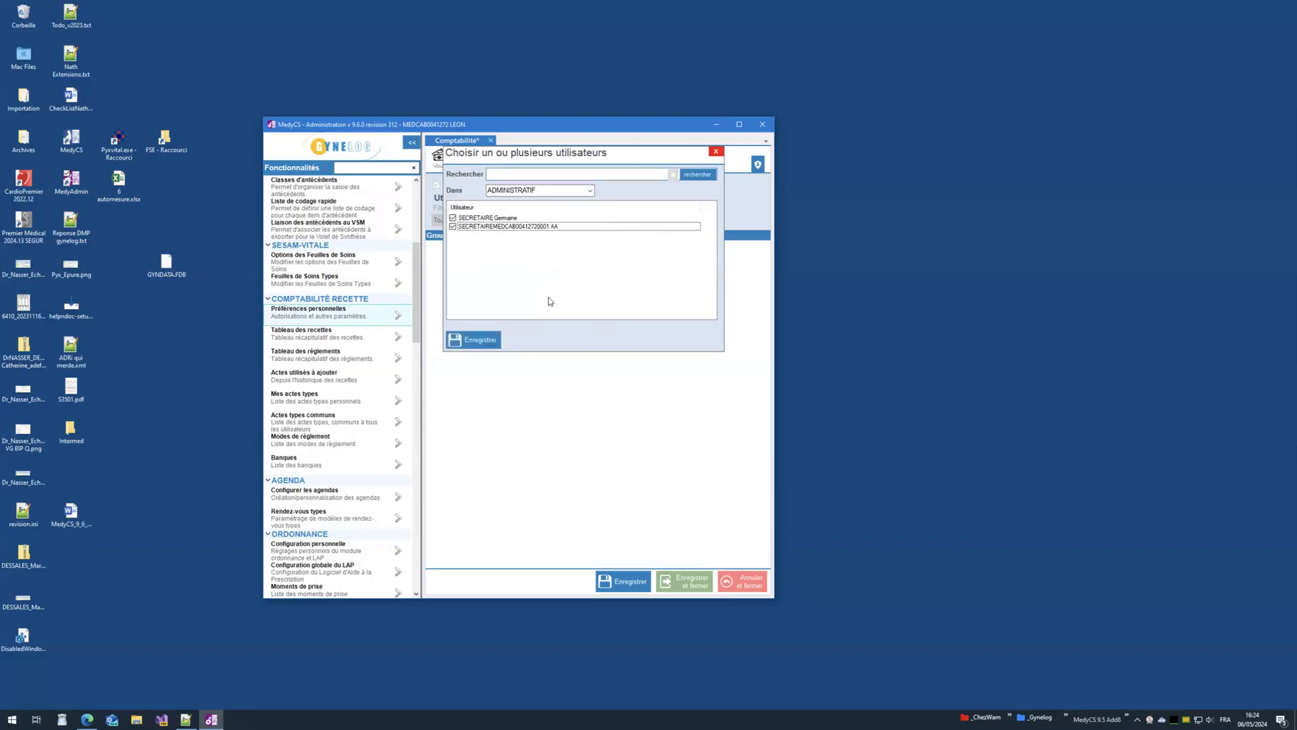
left_click(471, 341)
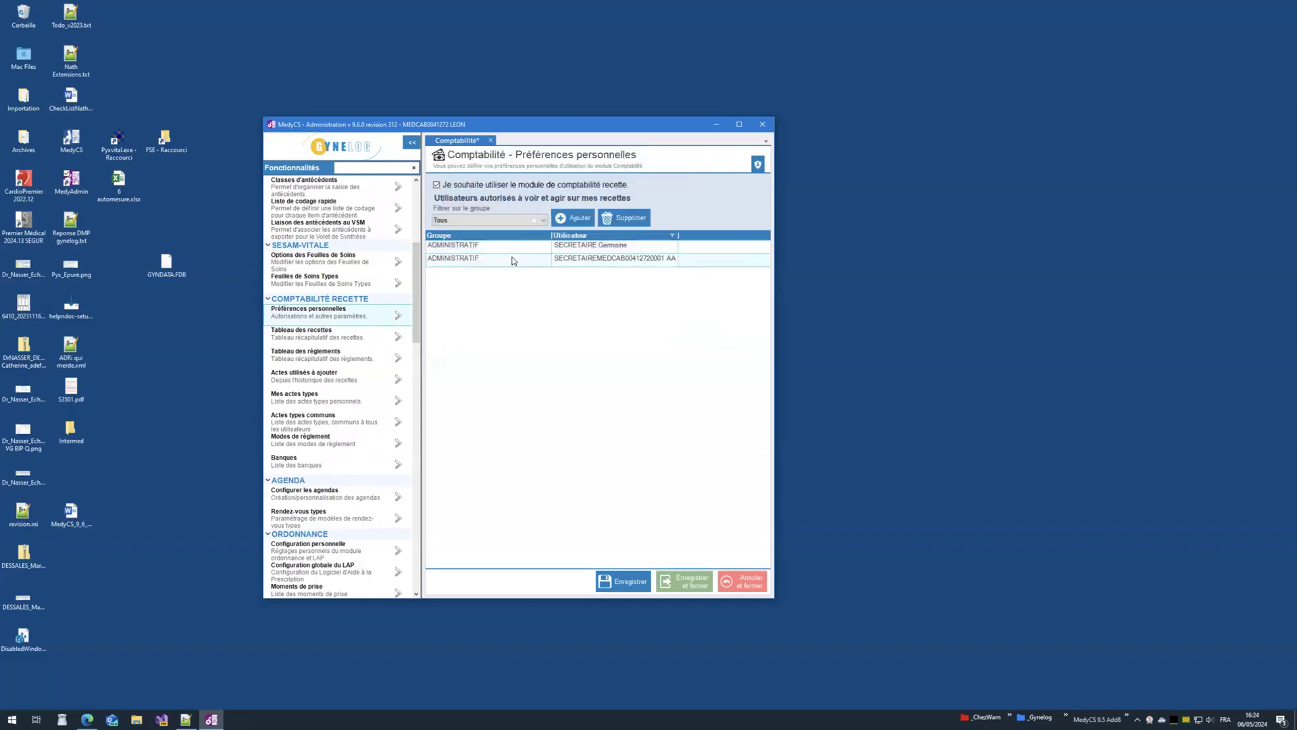
left_click(619, 587)
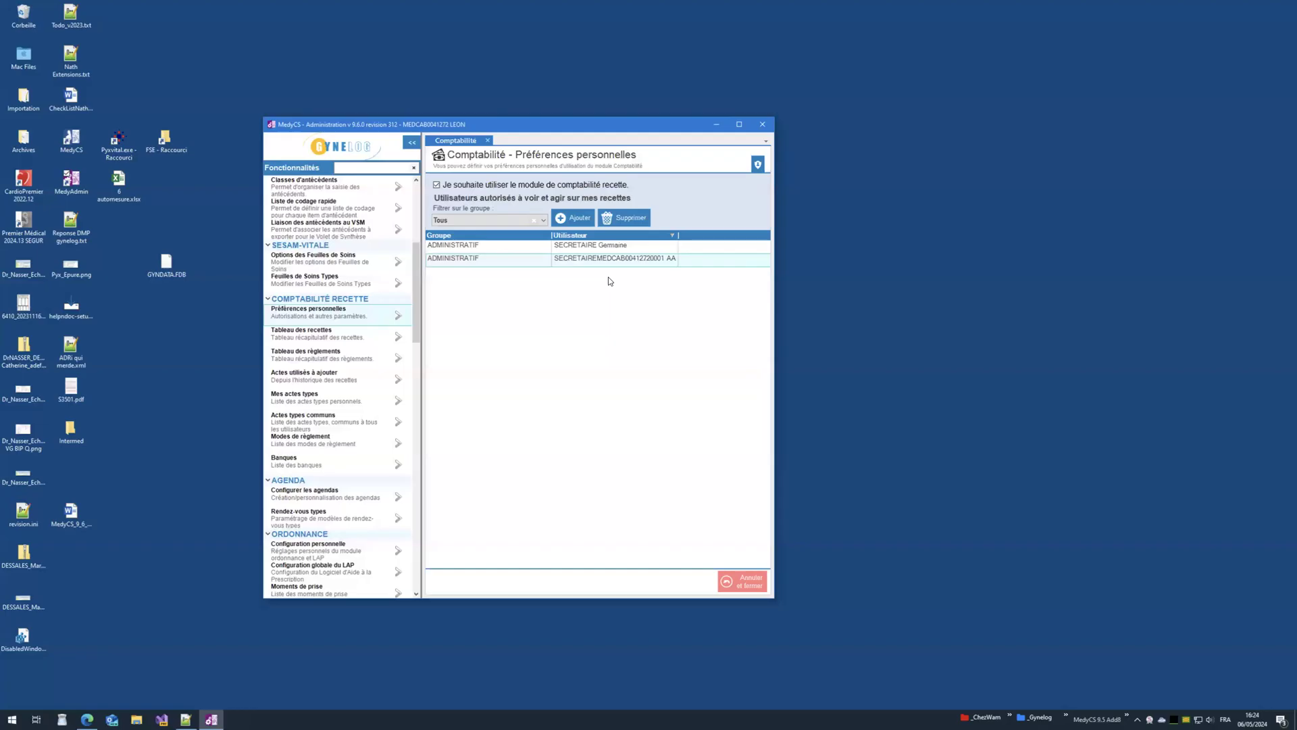
left_click(761, 126)
Step: Launch MedyCS and sign in with the secretary account and its password
double_click(82, 161)
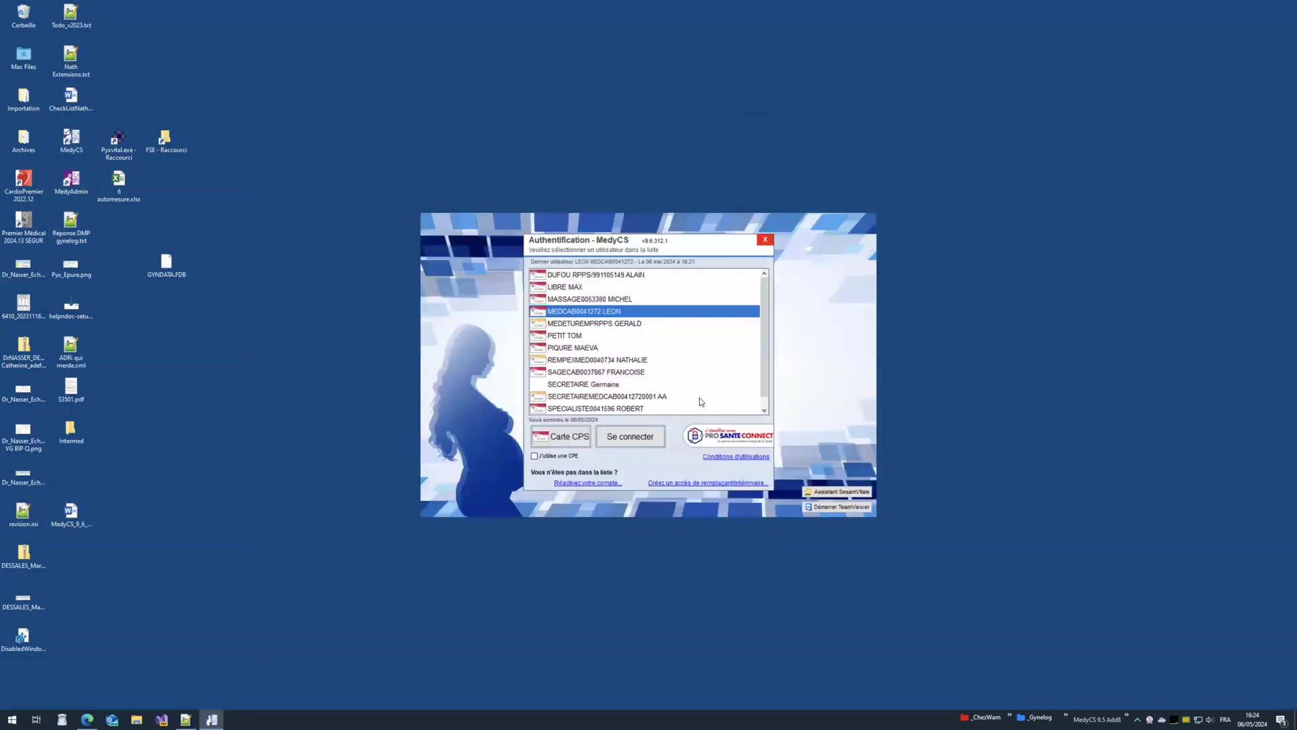
left_click(594, 384)
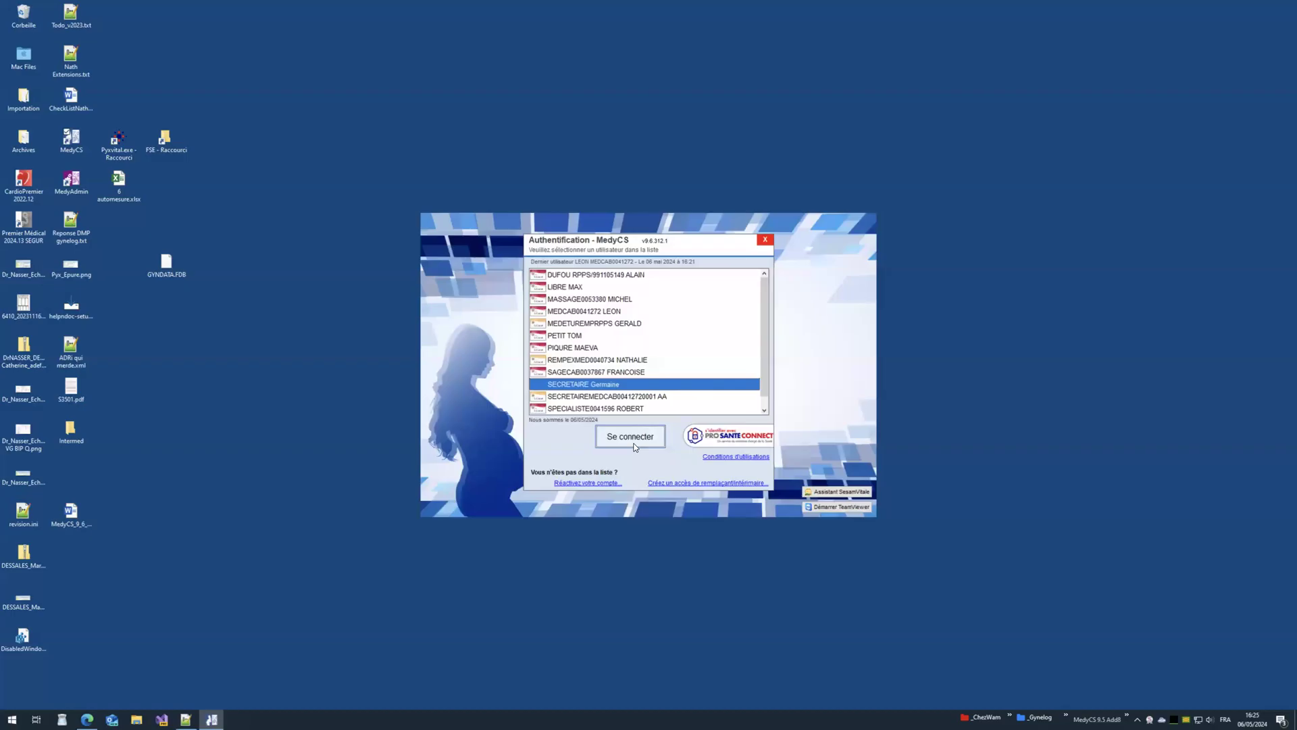
left_click(630, 436)
type("*")
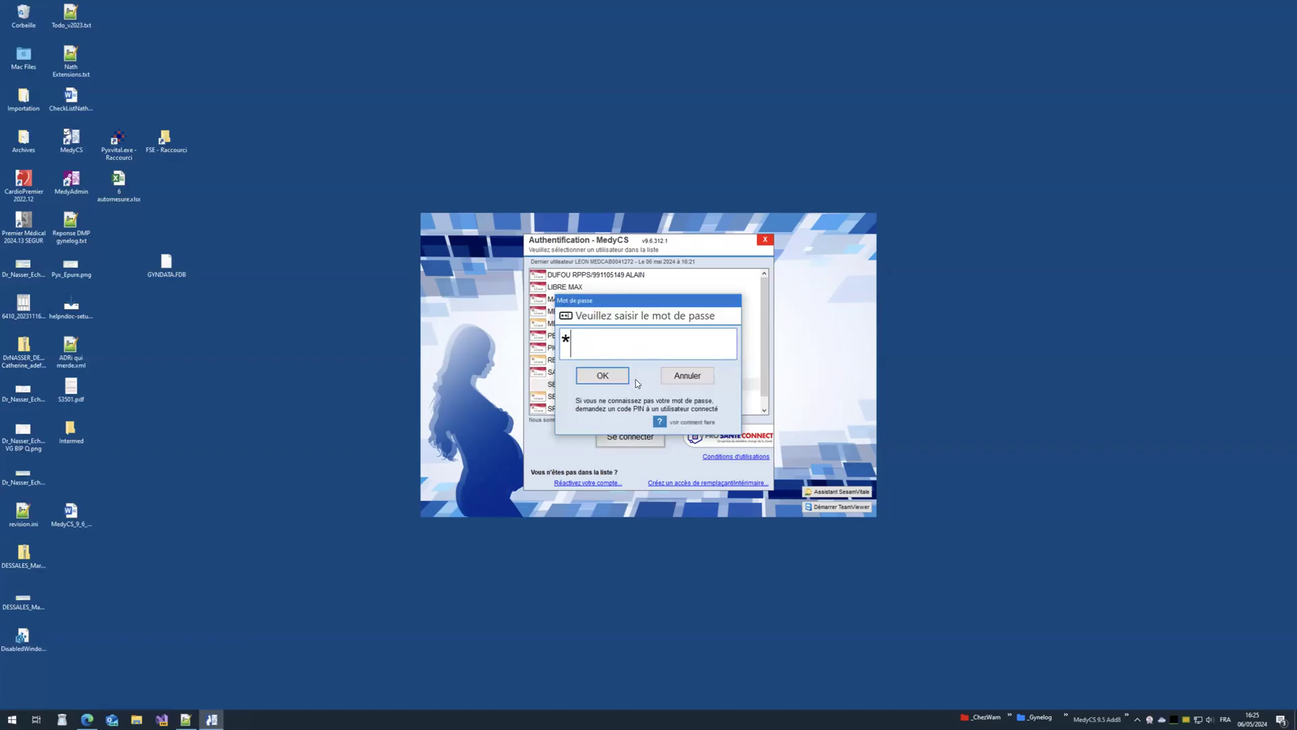
left_click(609, 377)
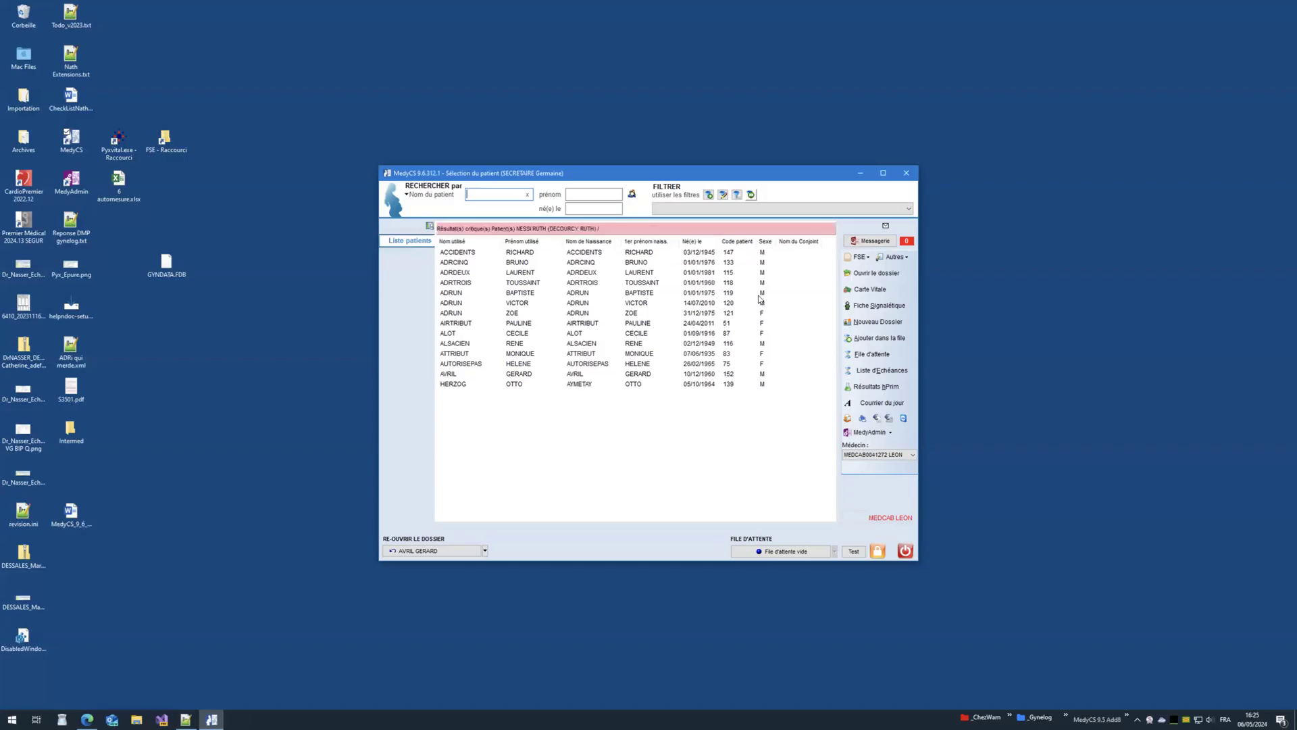
Step: Read the patient's Vitale card, open their file, and look at the practitioners list
left_click(861, 291)
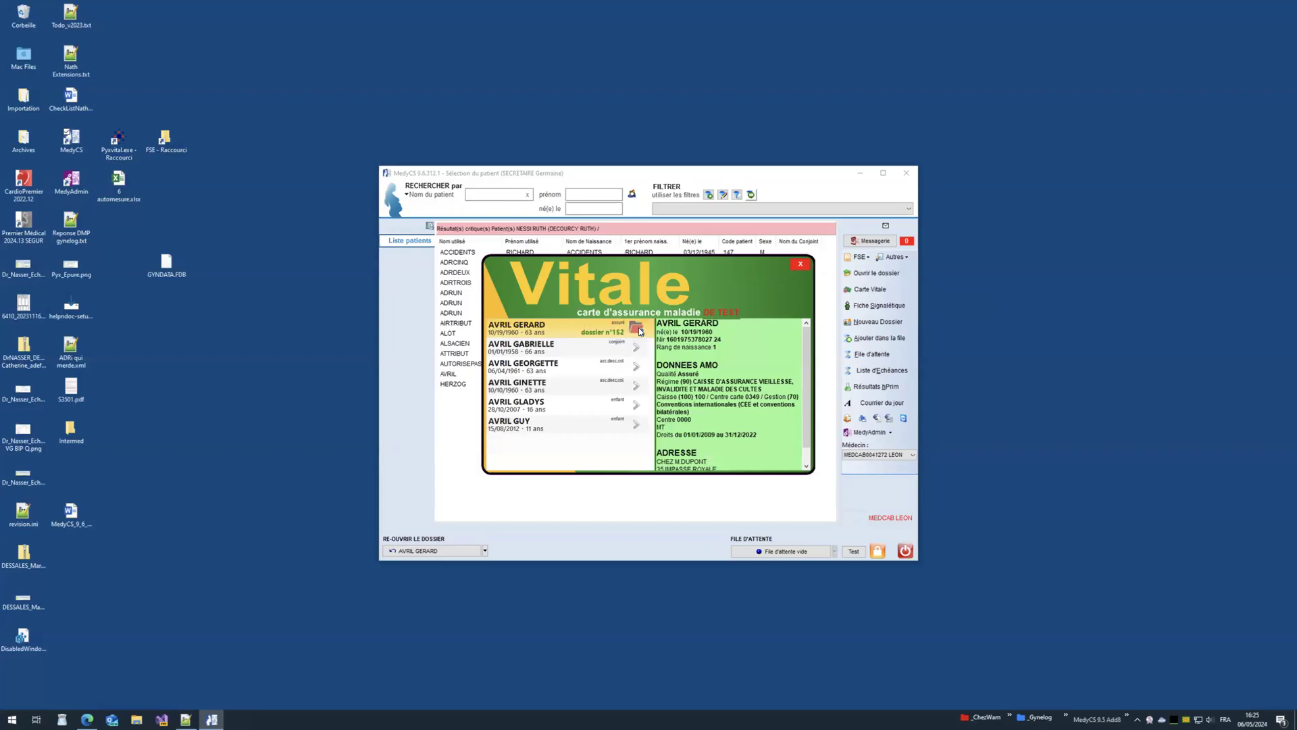
left_click(637, 330)
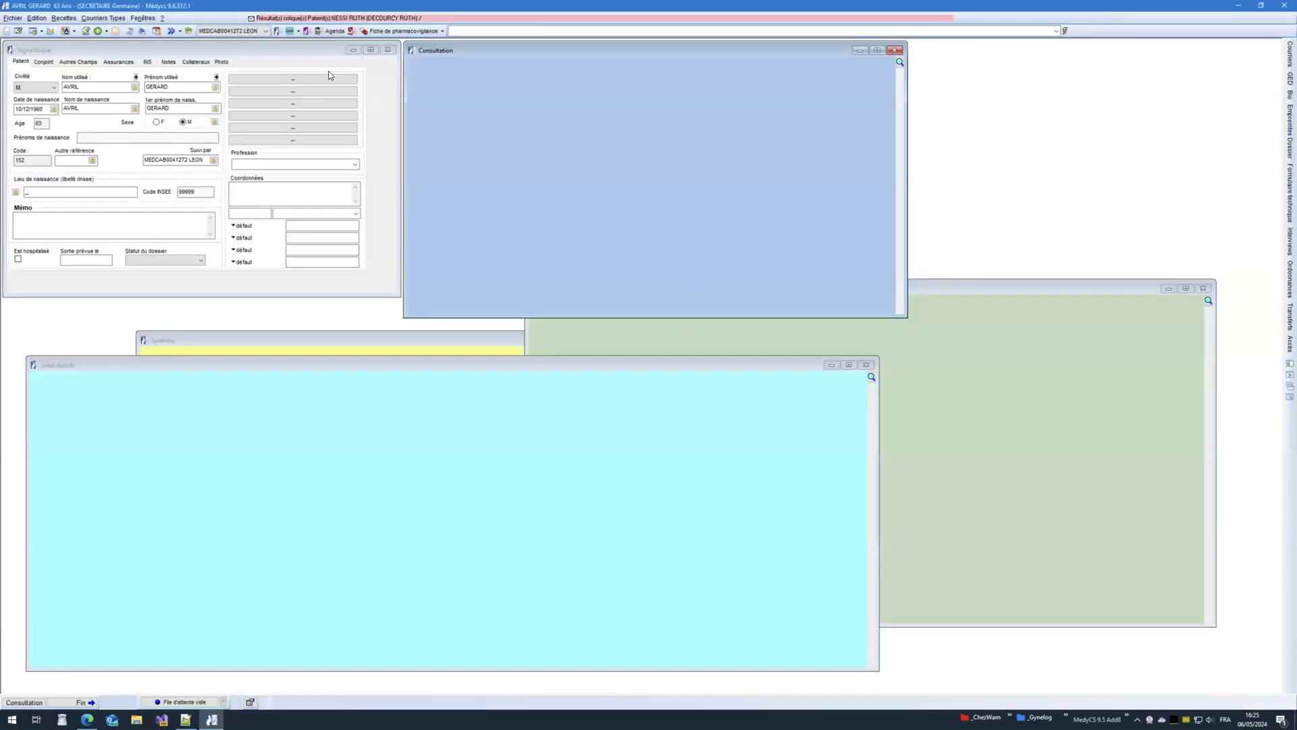
left_click(261, 34)
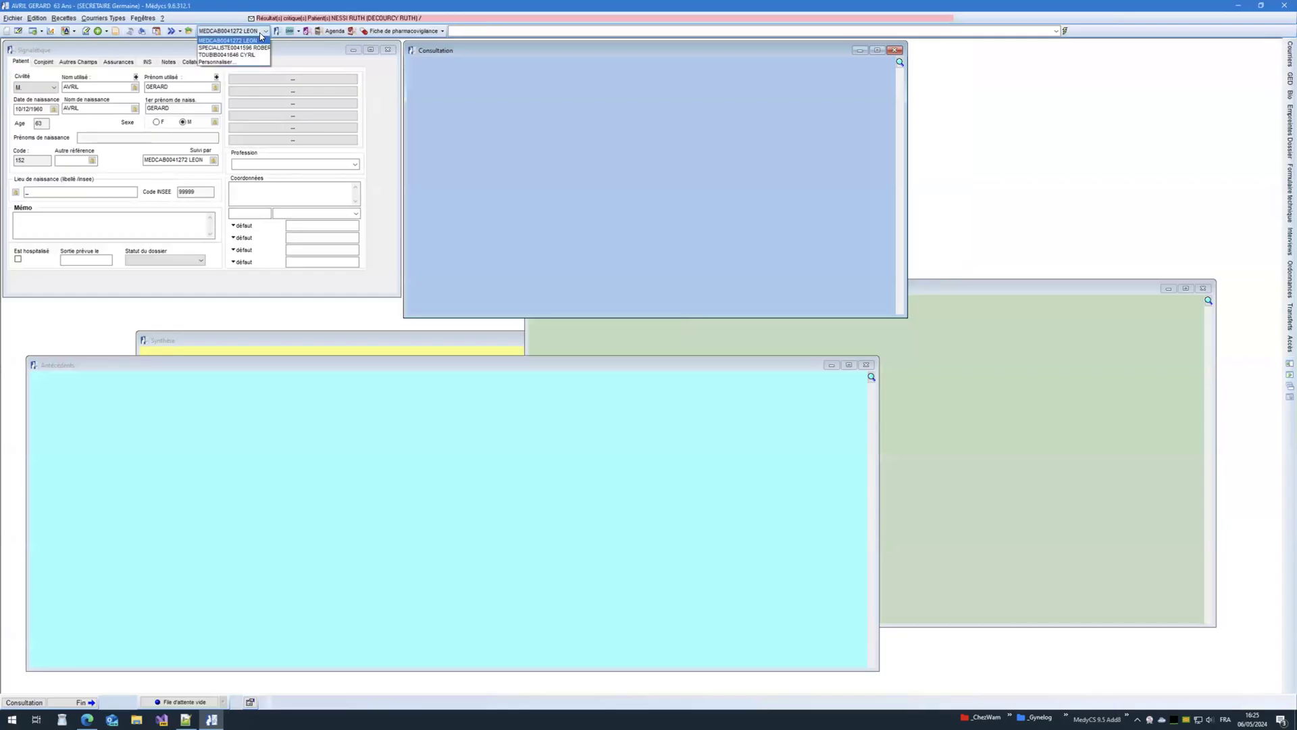
left_click(1281, 6)
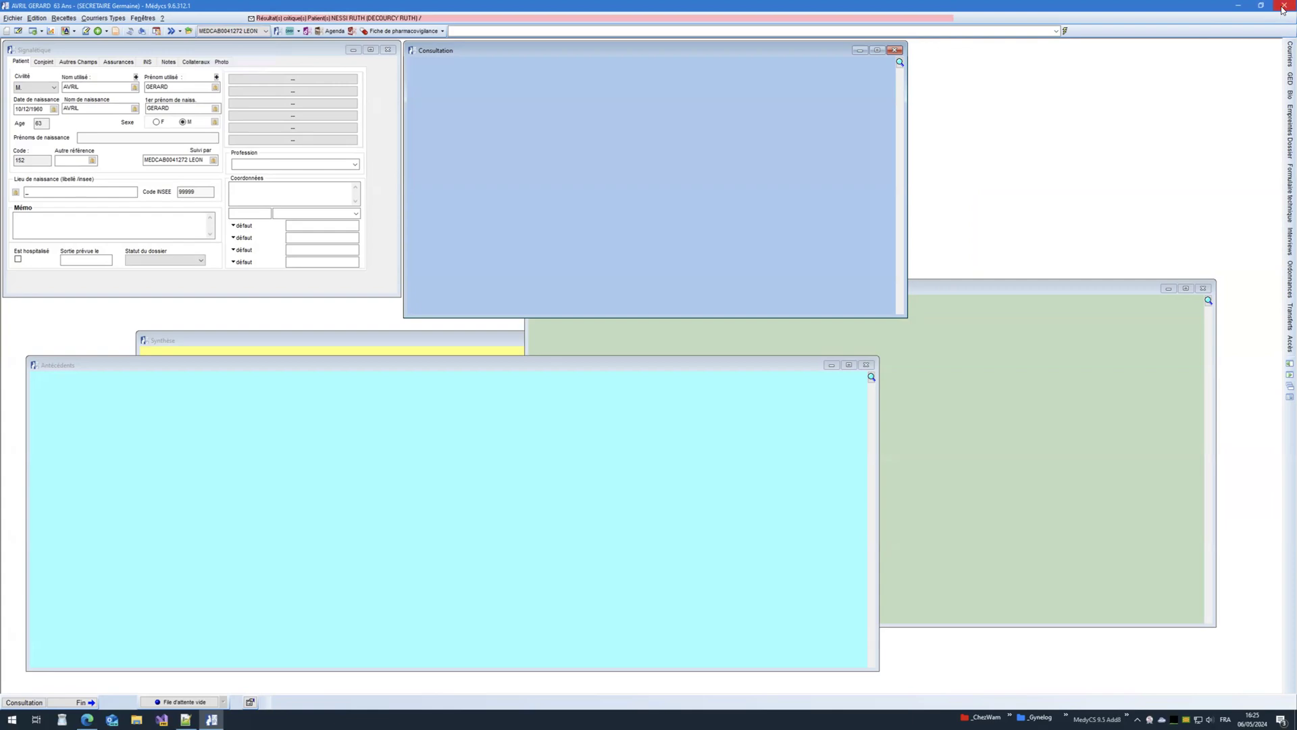
Step: Close the patient file and selection window, then relaunch MedyCS
left_click(1283, 6)
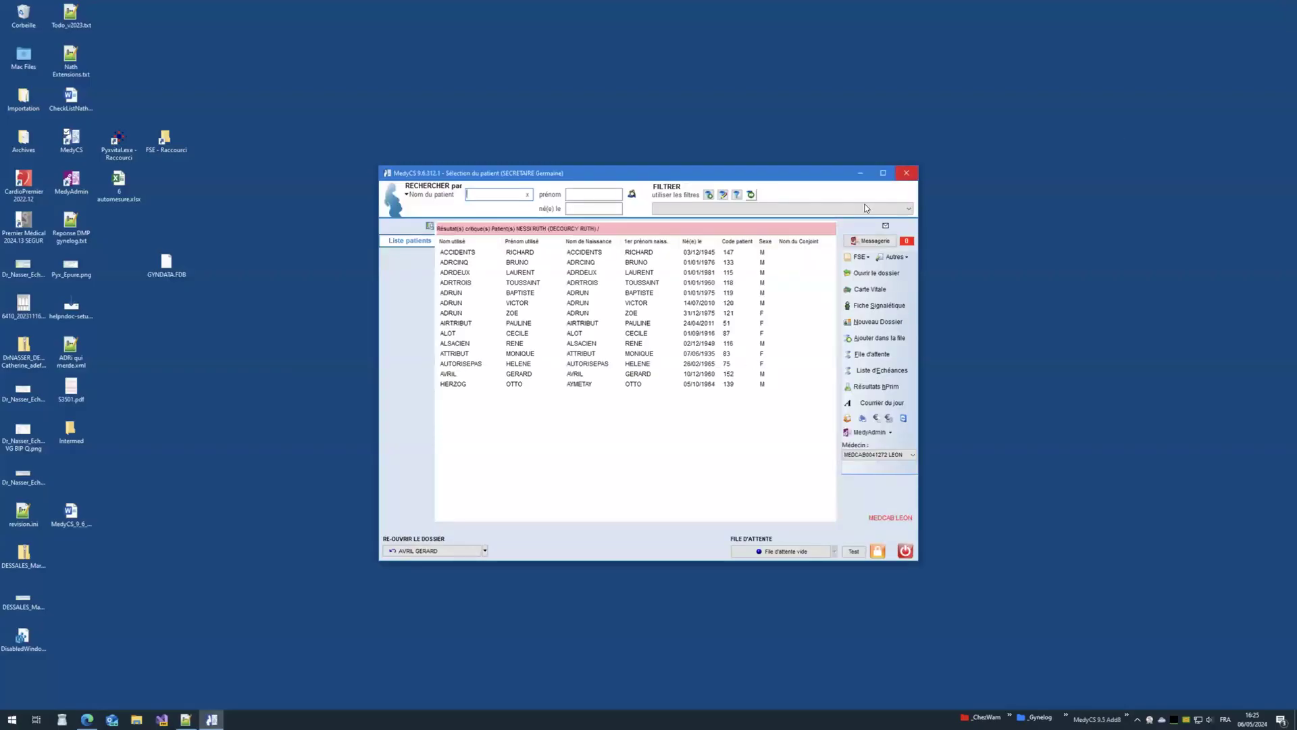
left_click(907, 174)
double_click(71, 139)
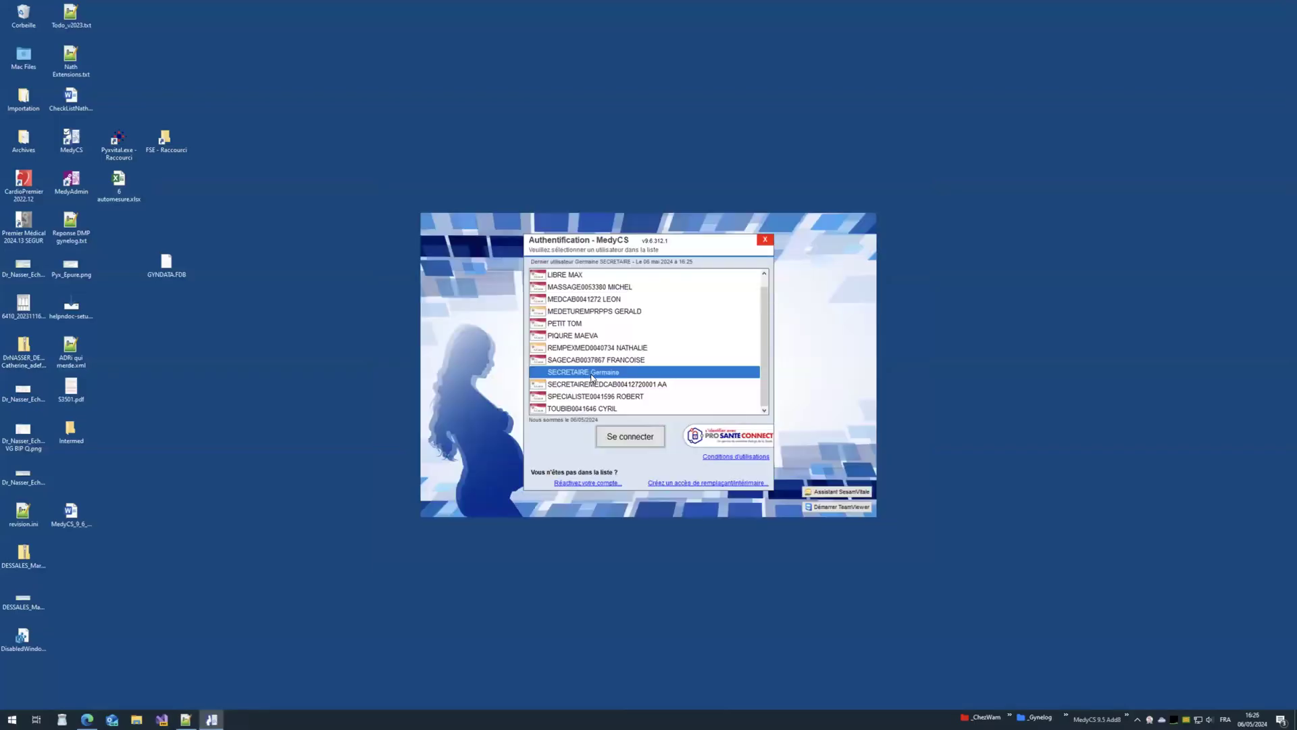
Step: Log in as the secretary and check the physician list without changing it
left_click(628, 441)
type("*")
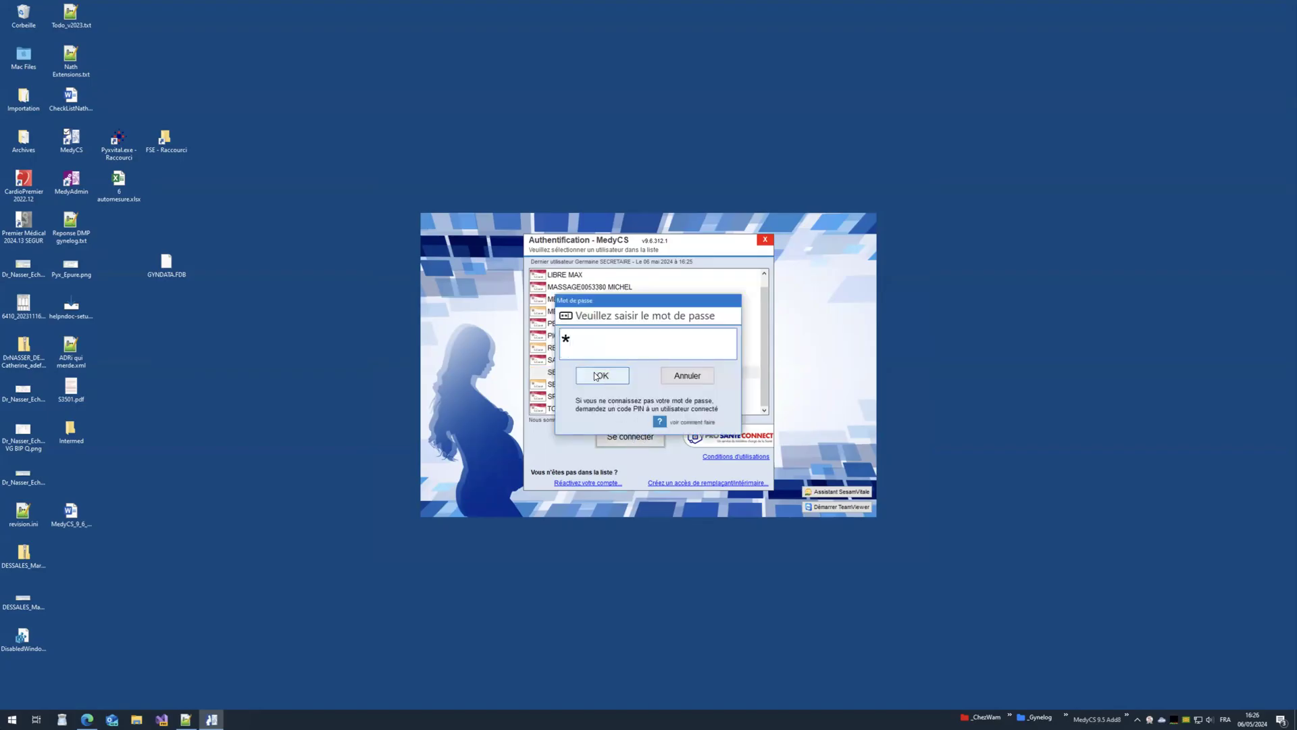
left_click(597, 375)
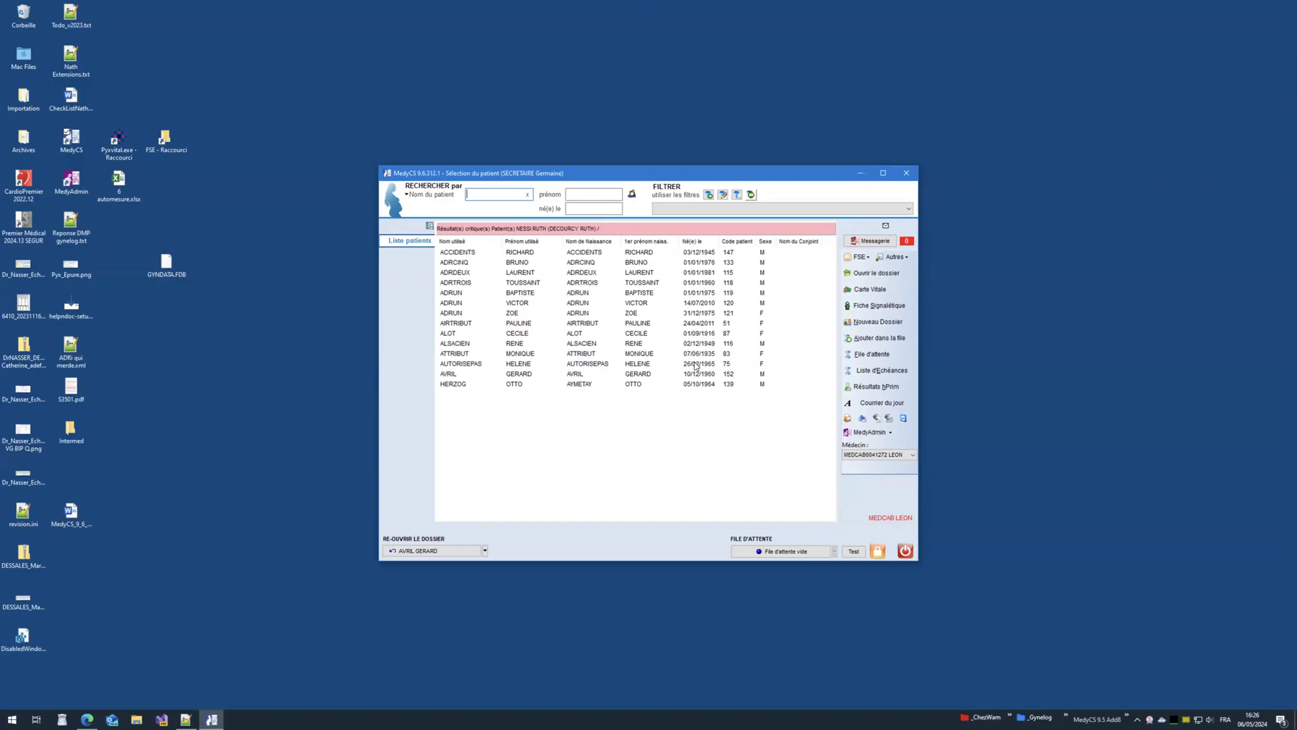
left_click(888, 455)
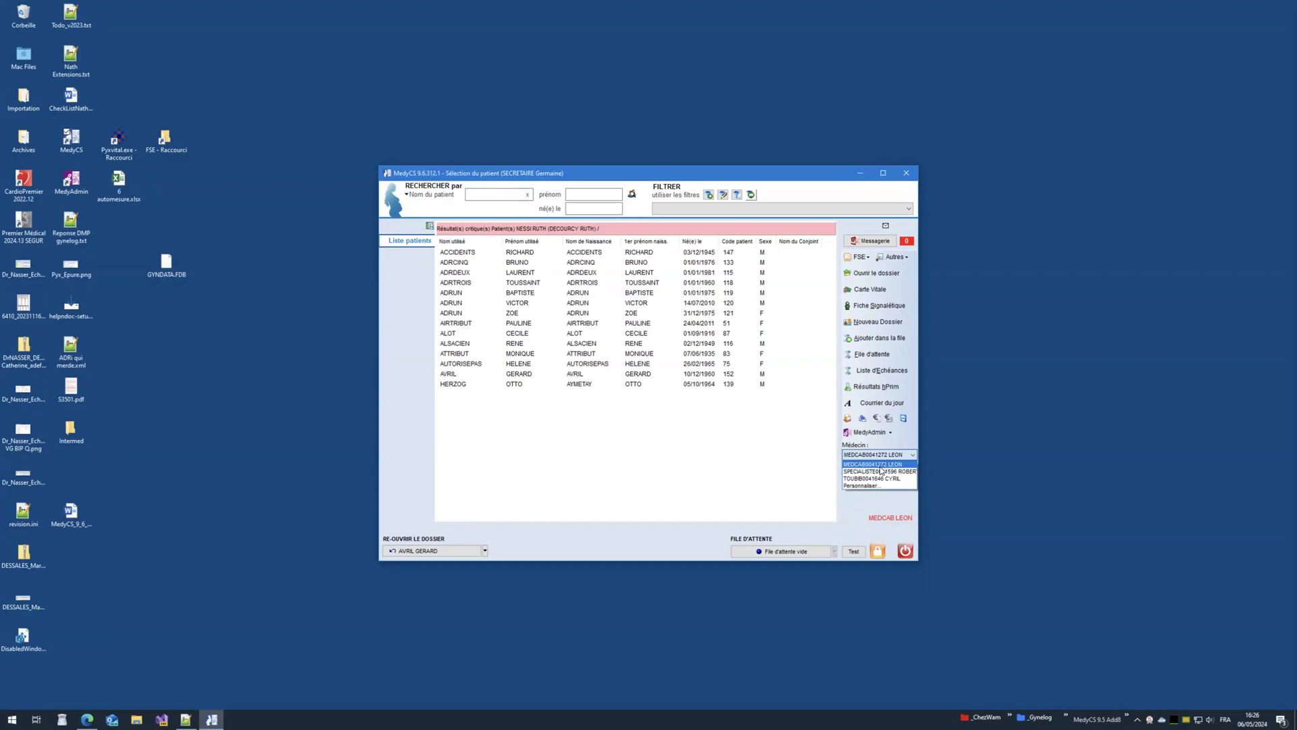
left_click(874, 457)
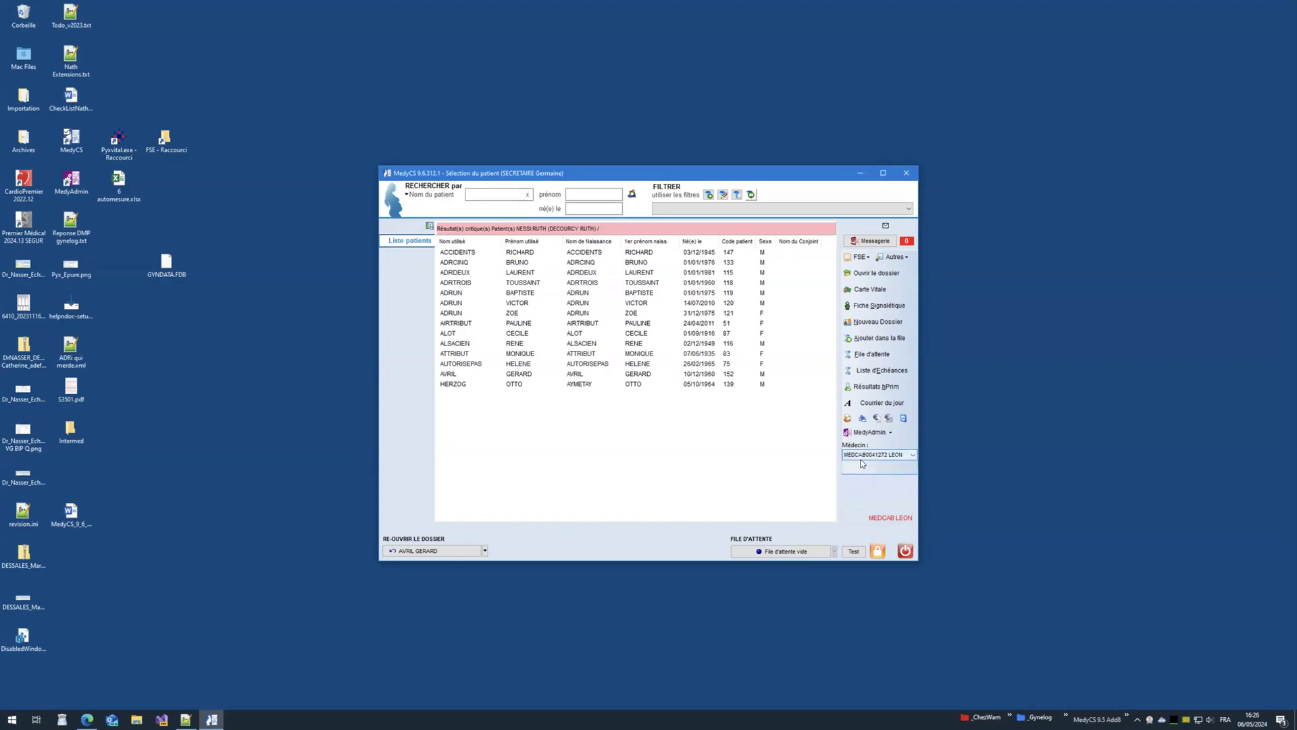
left_click(892, 456)
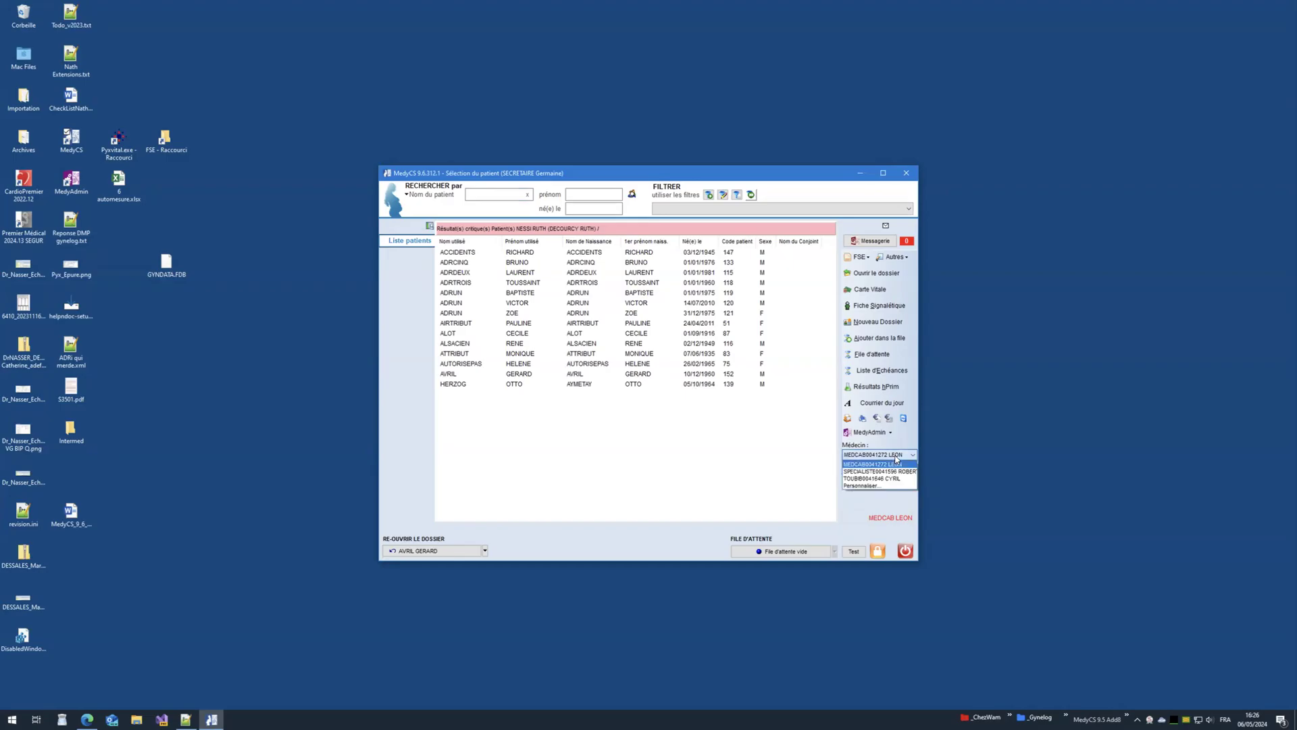
left_click(898, 455)
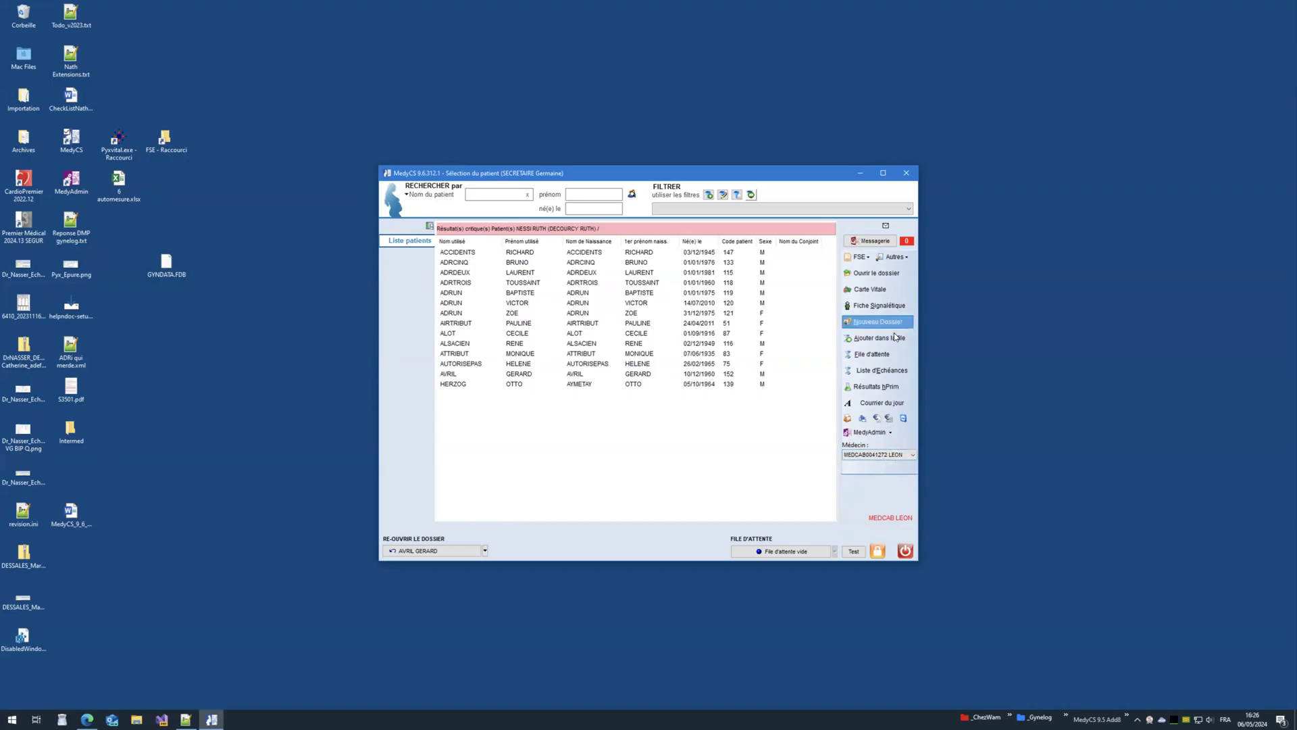
Step: Read the patient's Vitale card and open the card holder's patient file
left_click(867, 291)
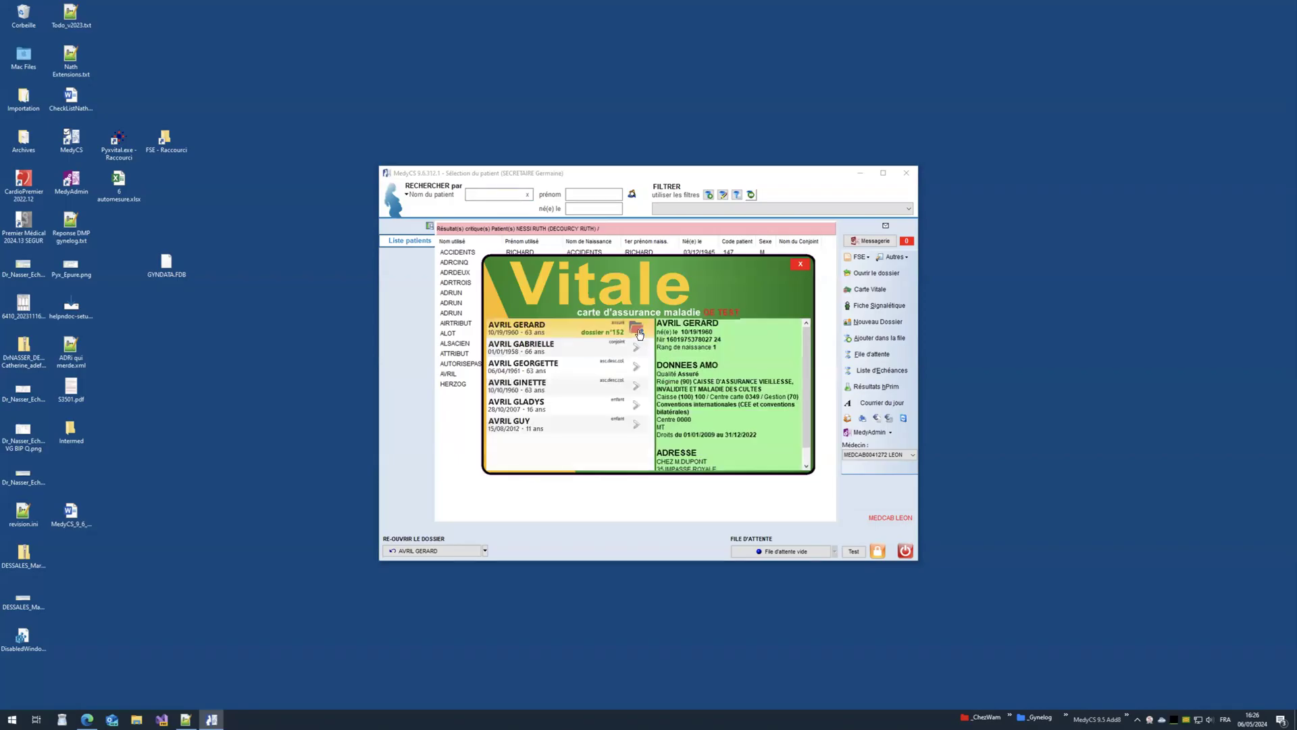
left_click(637, 331)
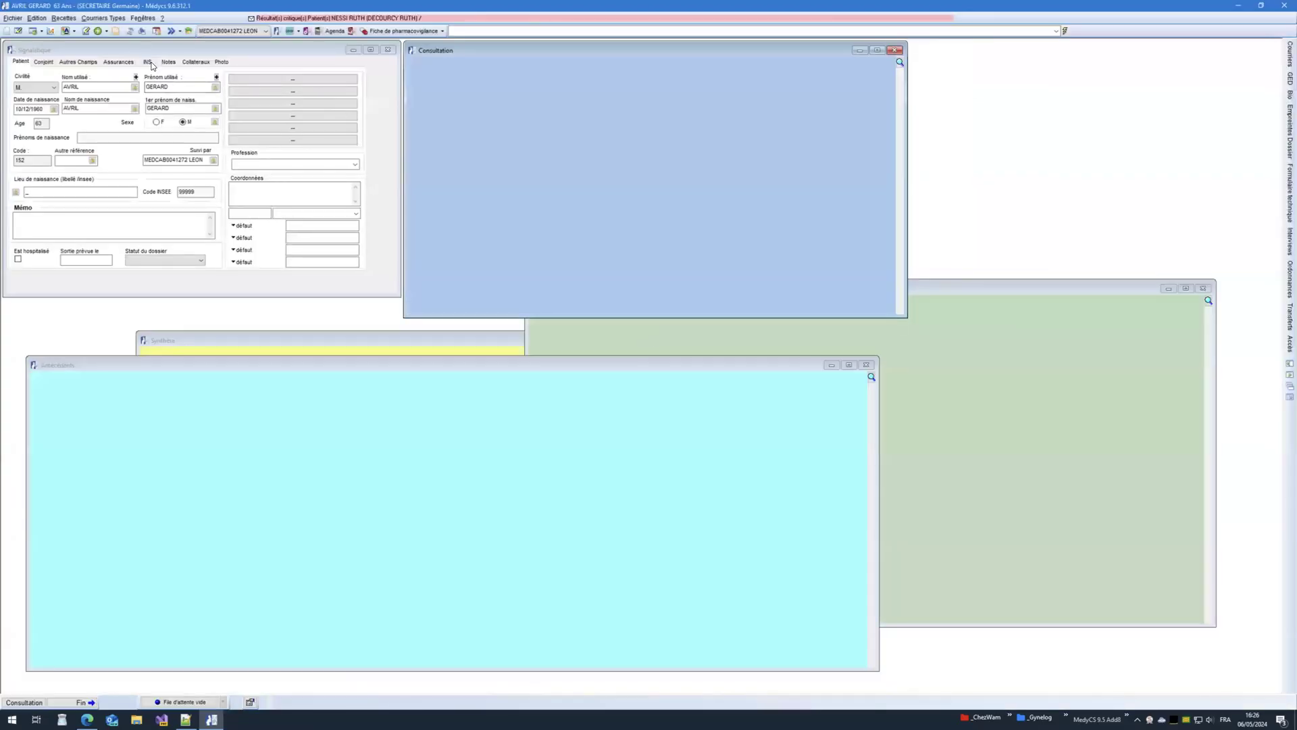
left_click(115, 32)
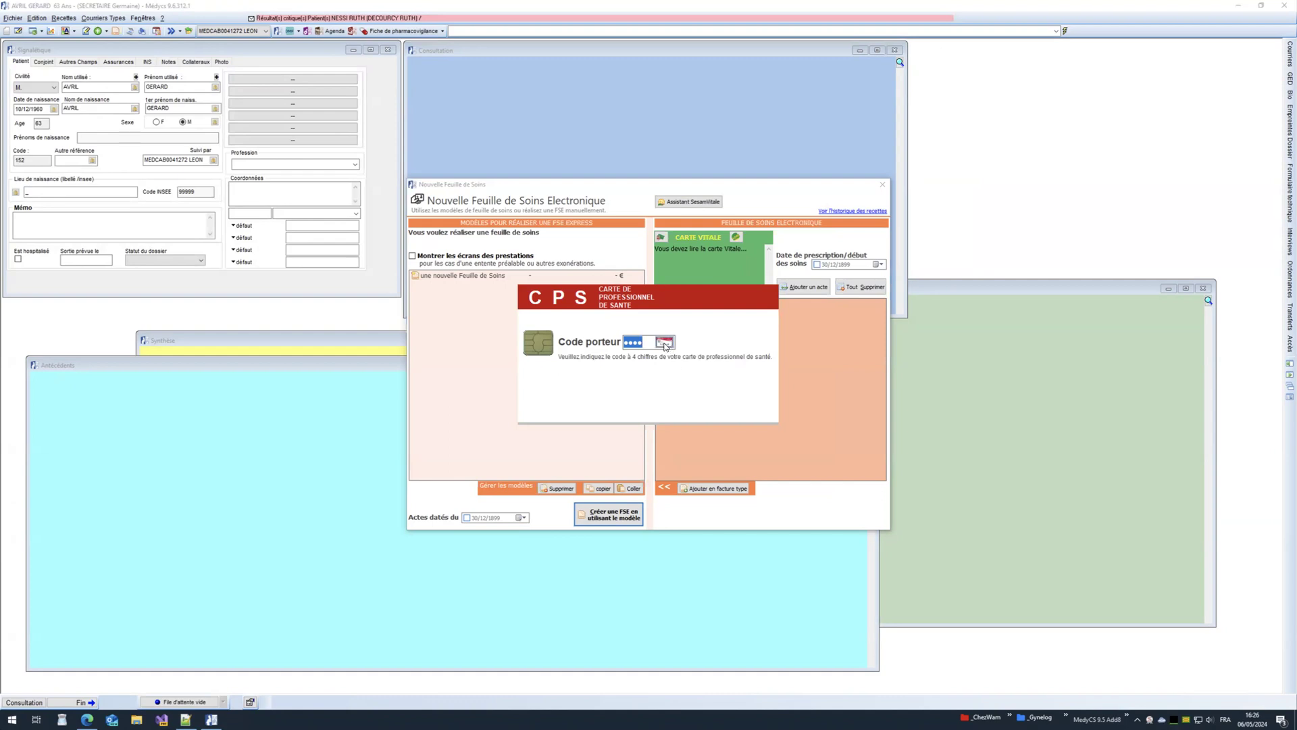
Step: Validate the CPS code, keep the first physician, and try the BIOPSIE GANGLION and Consultation CMU models
left_click(665, 345)
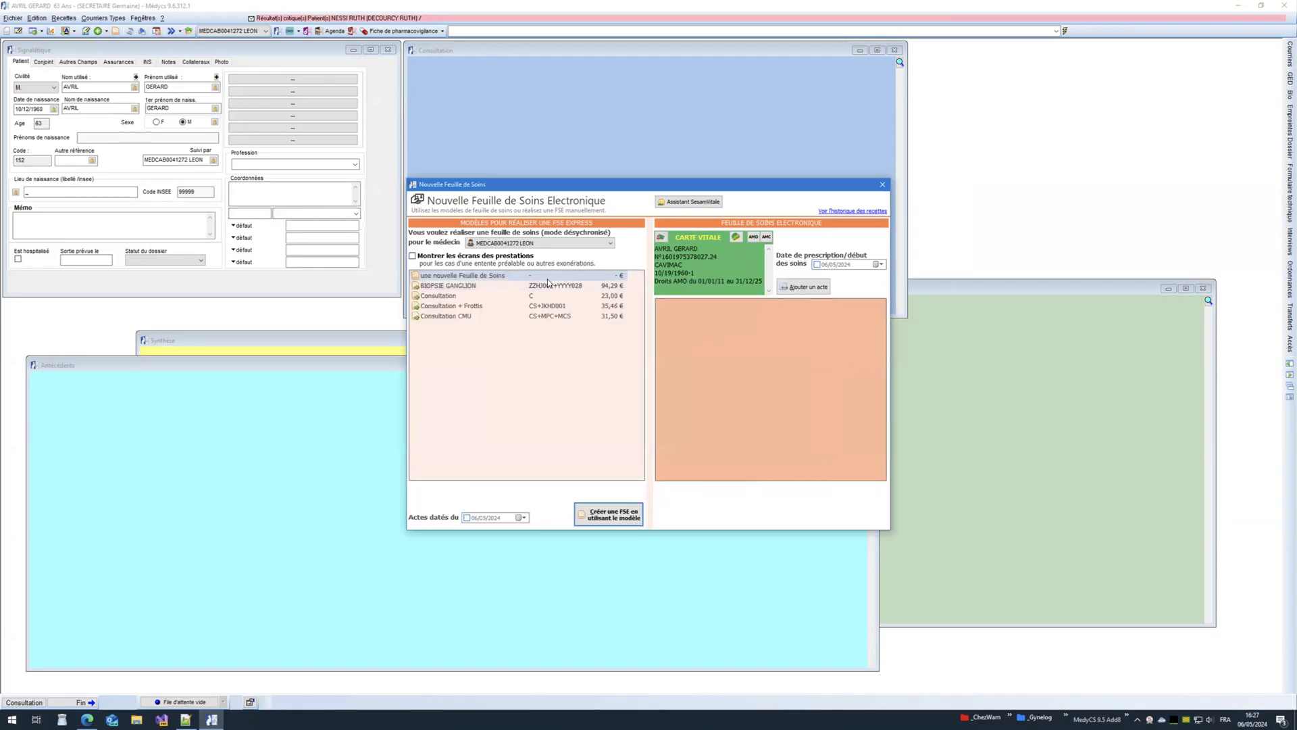
left_click(526, 244)
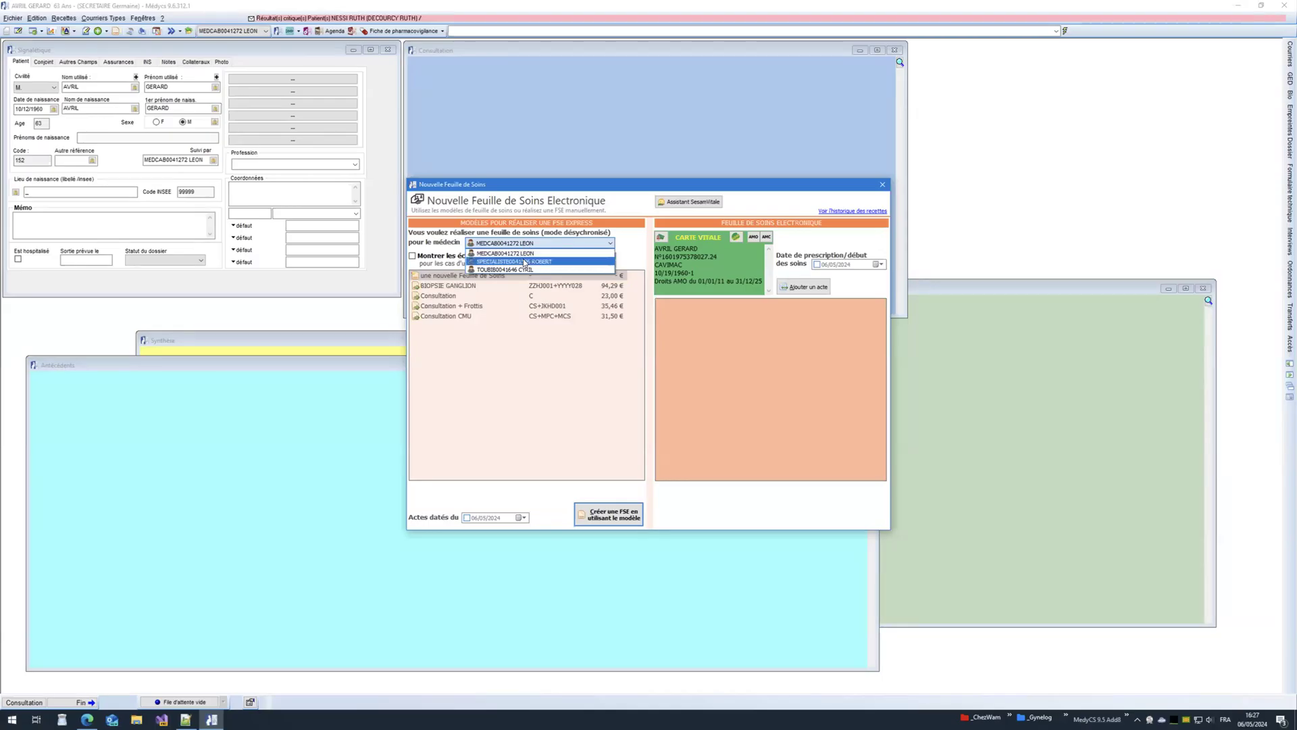
left_click(542, 254)
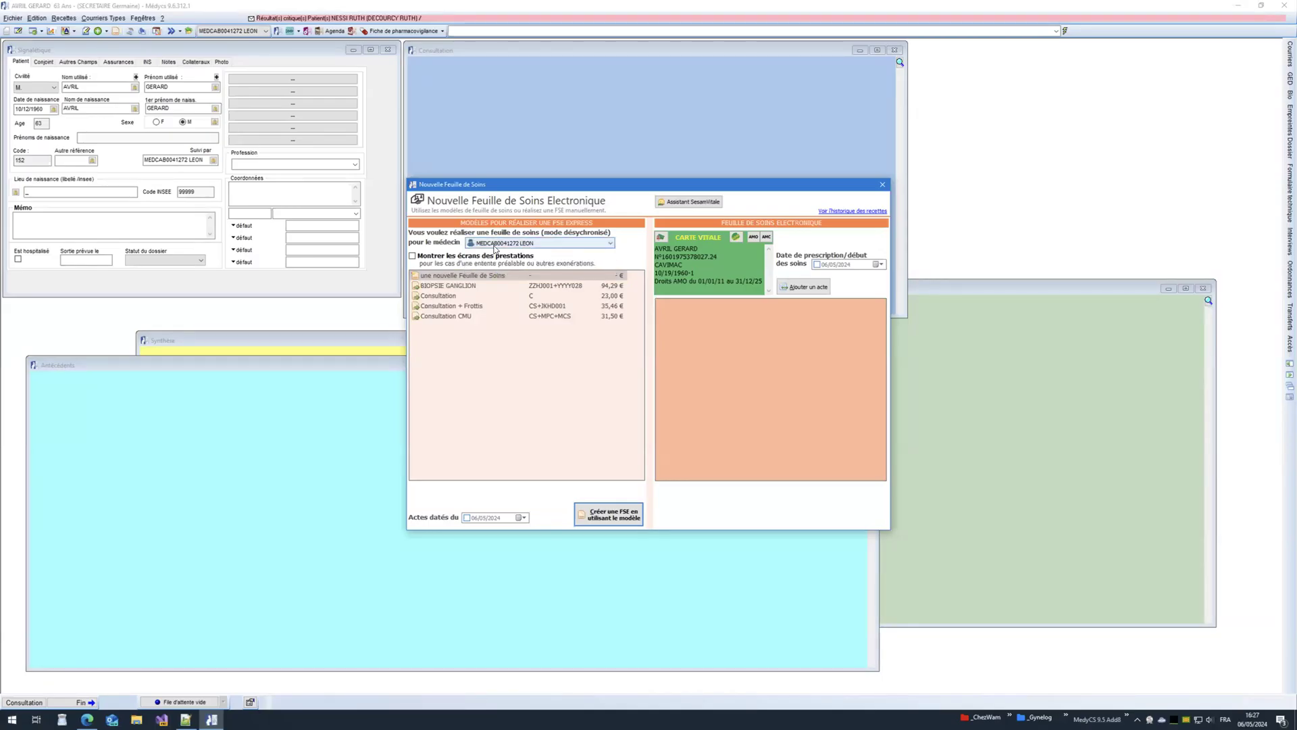
left_click(463, 285)
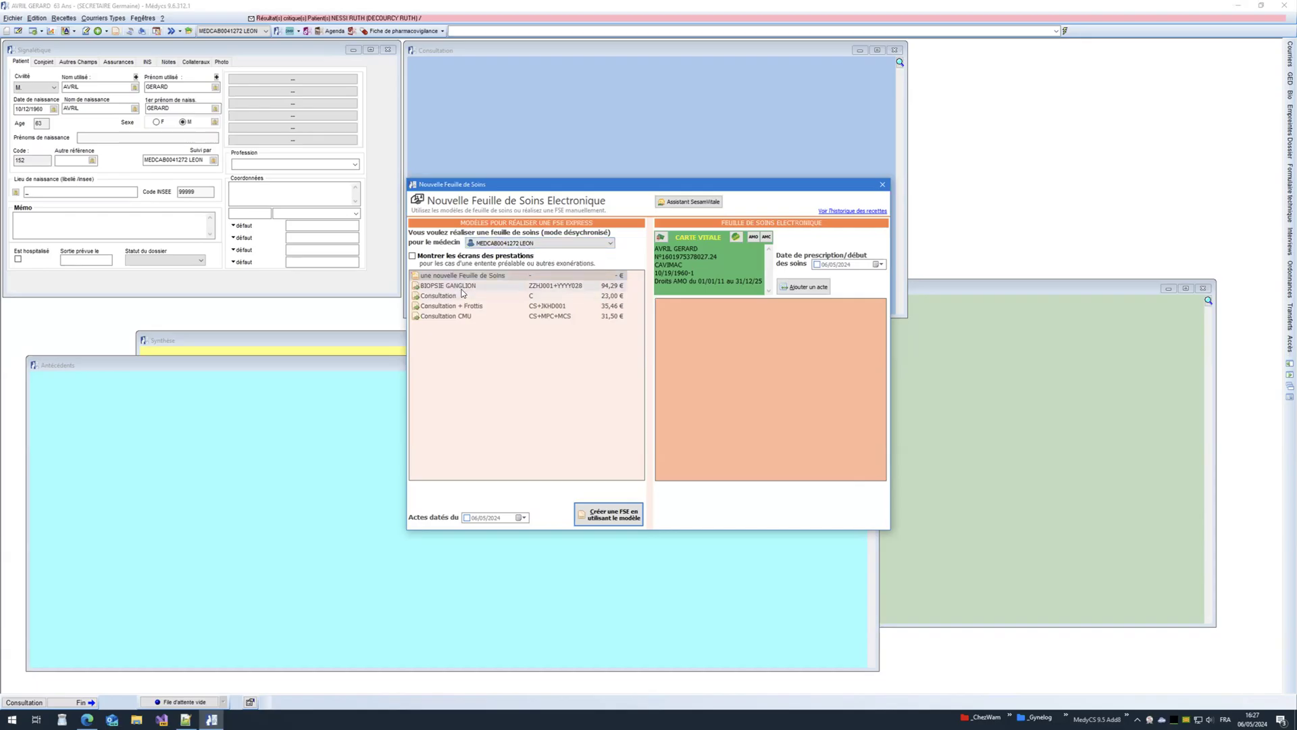
left_click(459, 316)
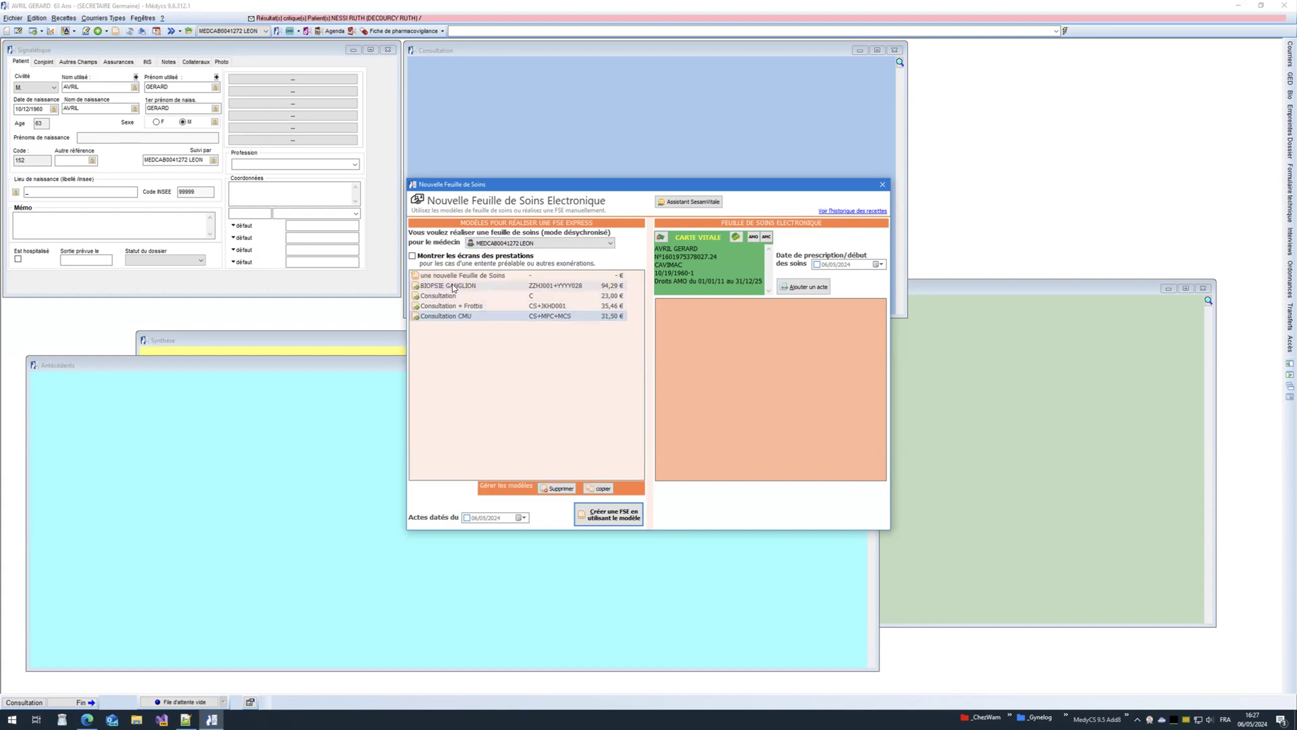
Step: Switch the sheet to the specialist, then the third physician, and select Consultation CMU
left_click(577, 243)
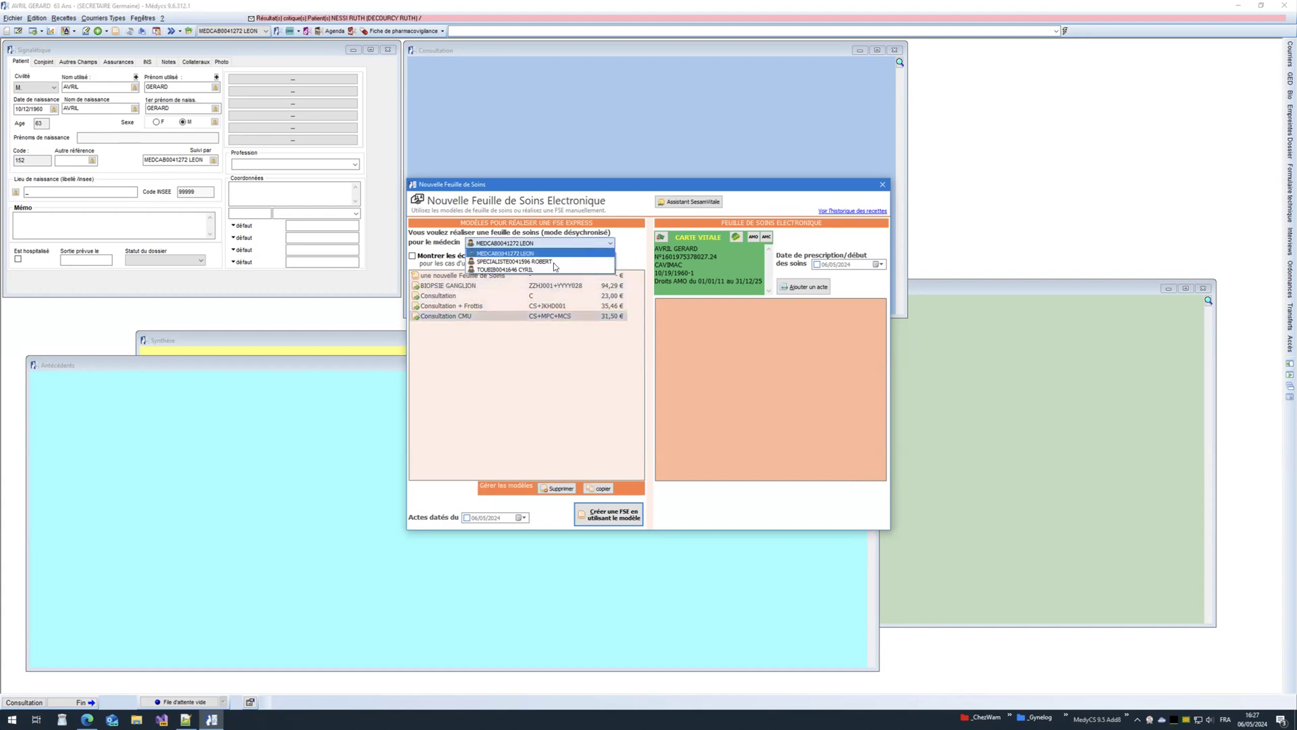
left_click(550, 261)
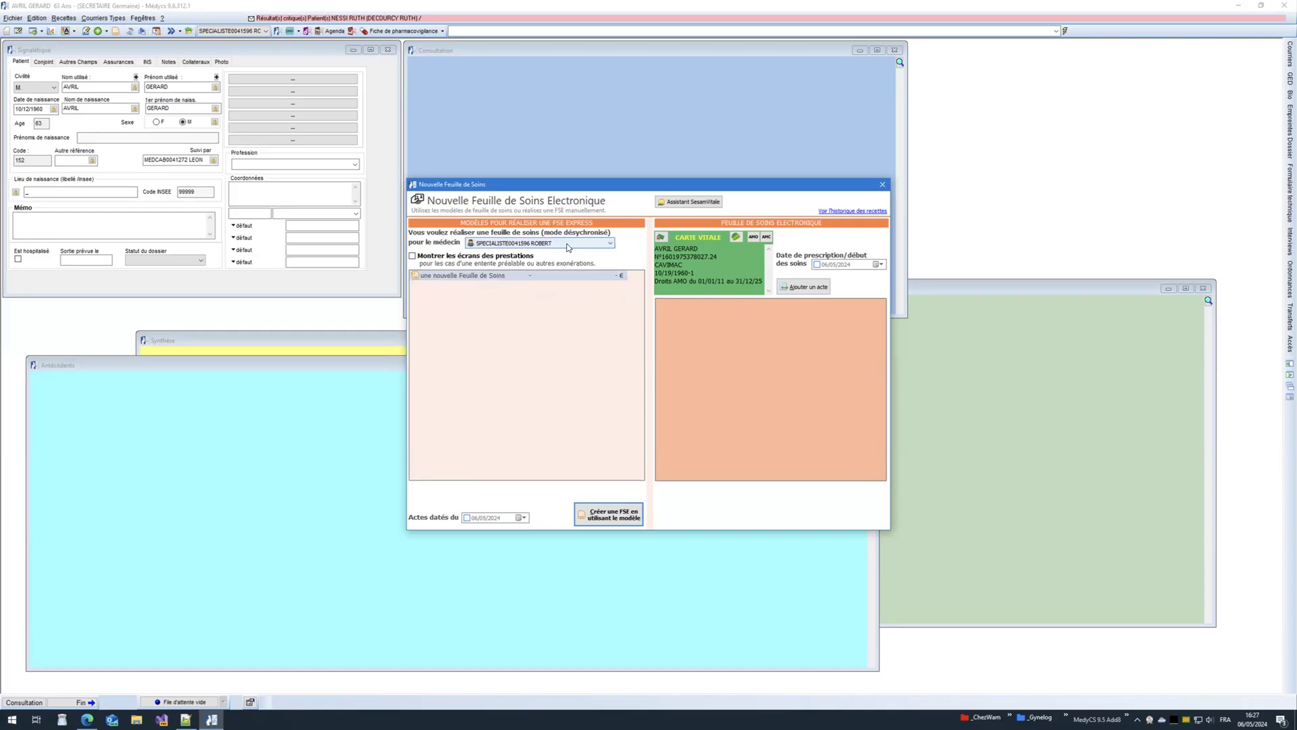
left_click(567, 244)
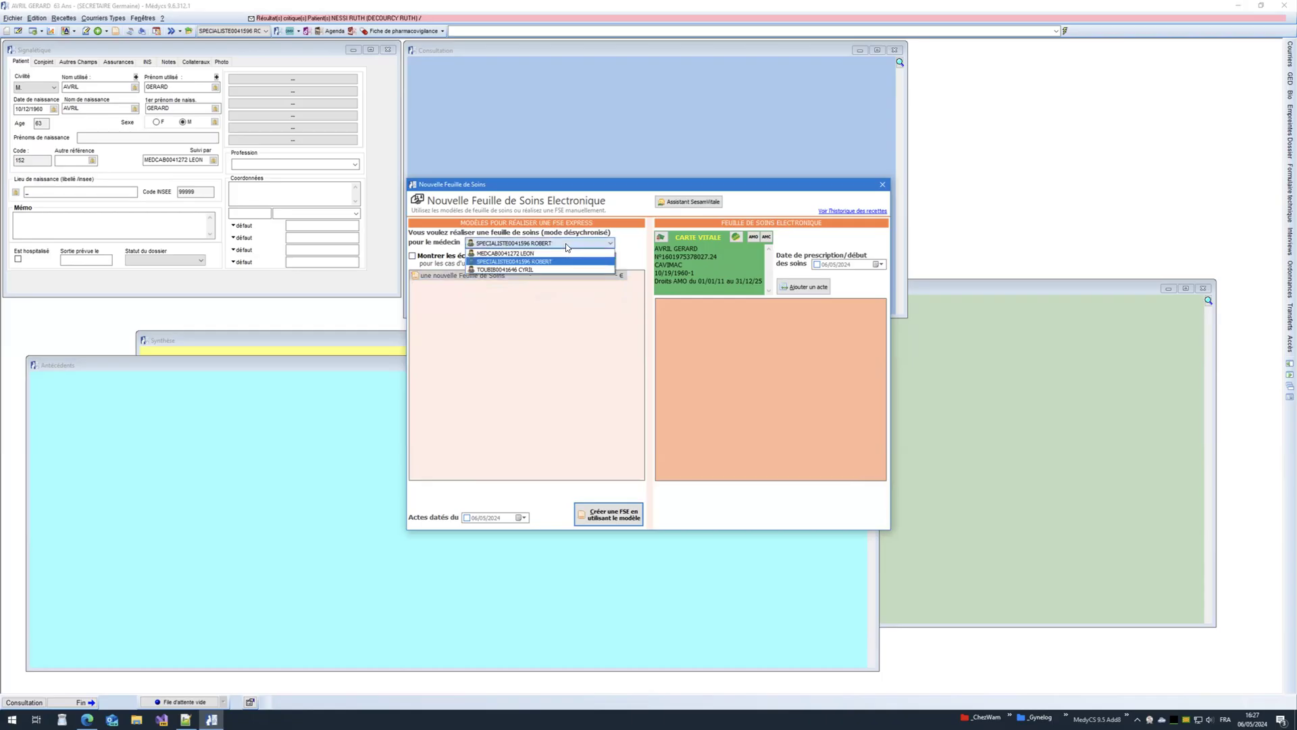
left_click(533, 270)
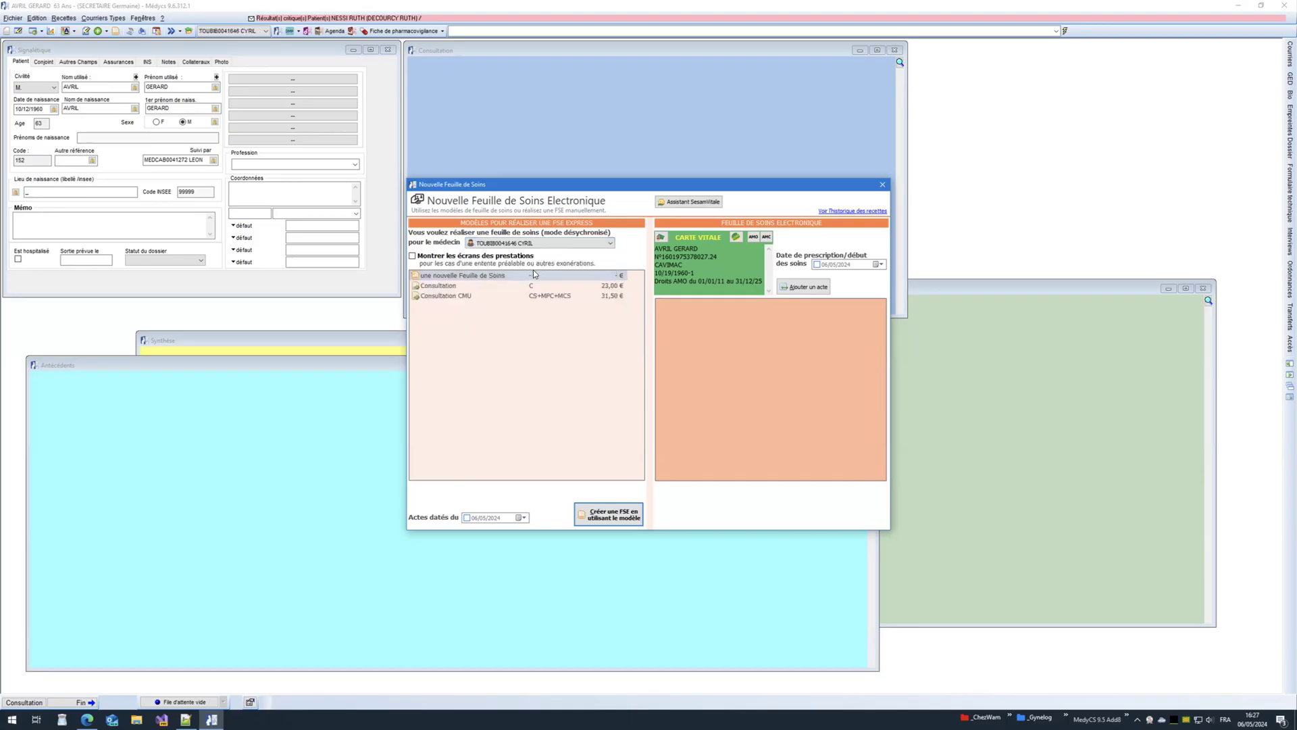
left_click(535, 295)
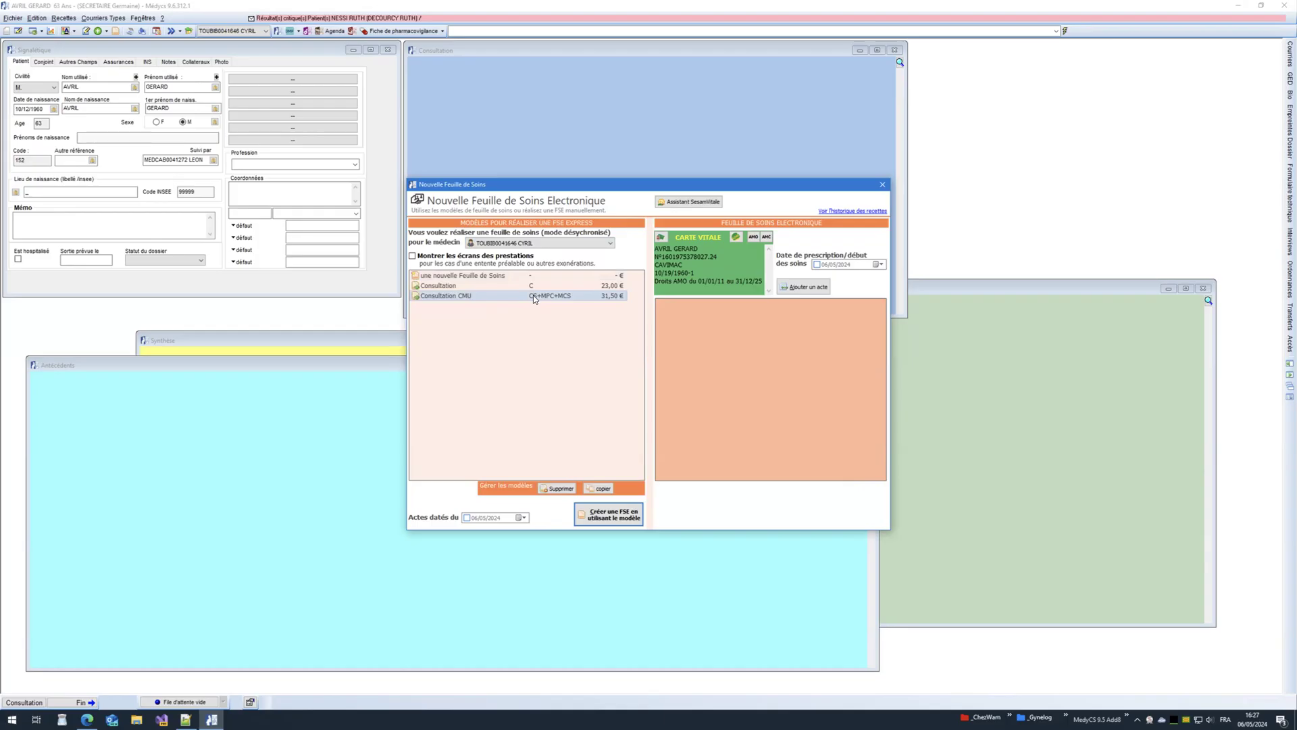
Step: Create the Consultation CMU care sheet for the third physician with default parameters
double_click(534, 296)
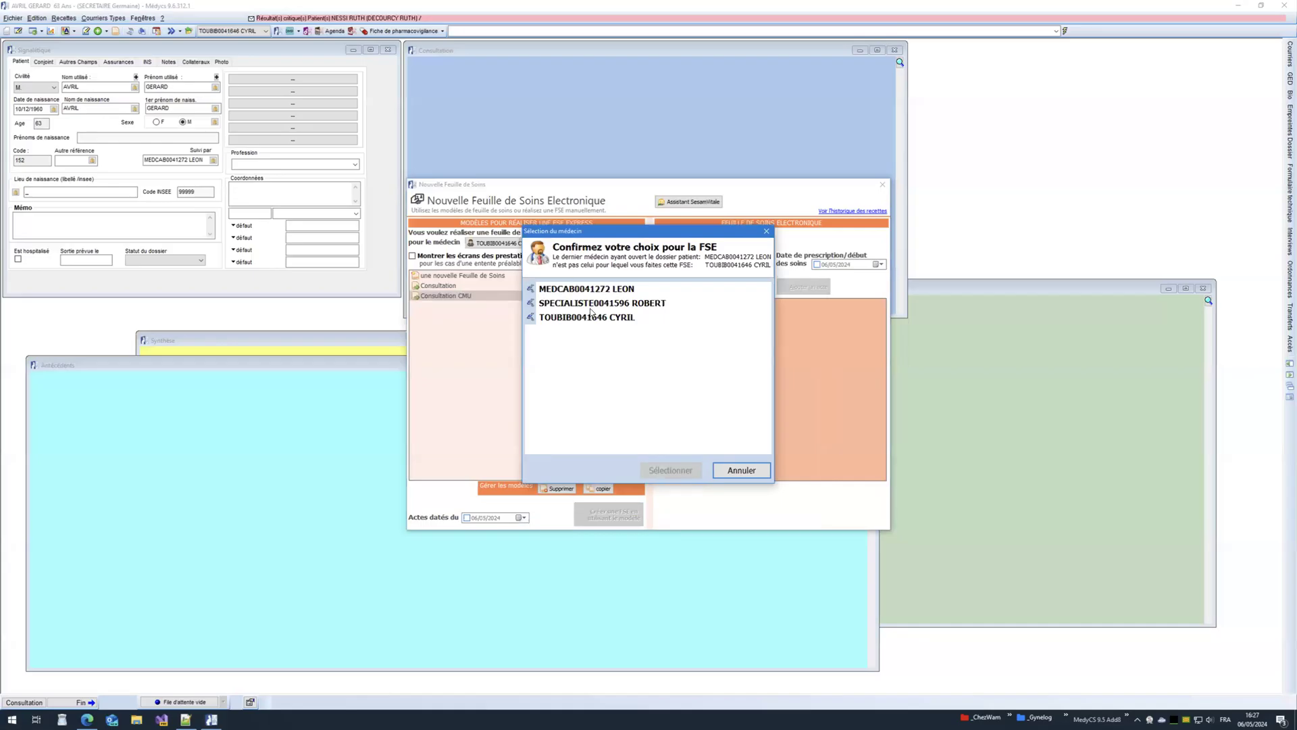
left_click(581, 319)
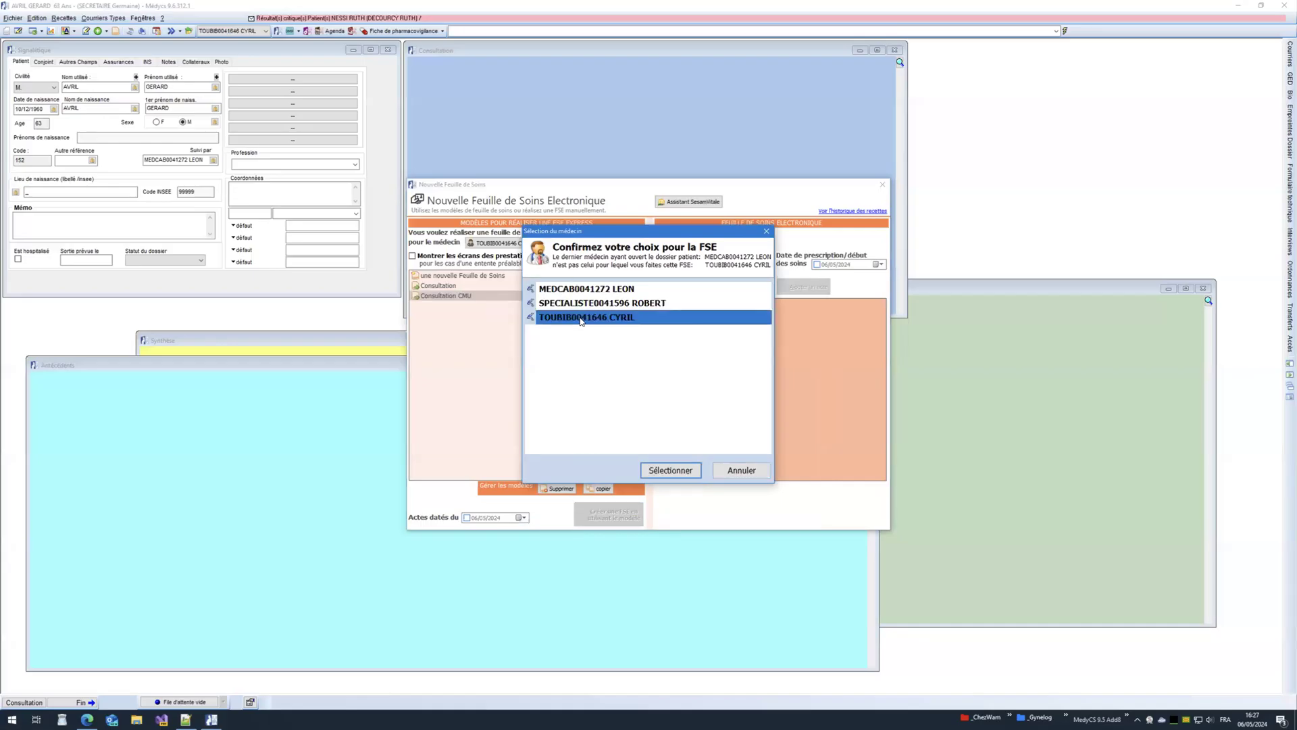
left_click(659, 471)
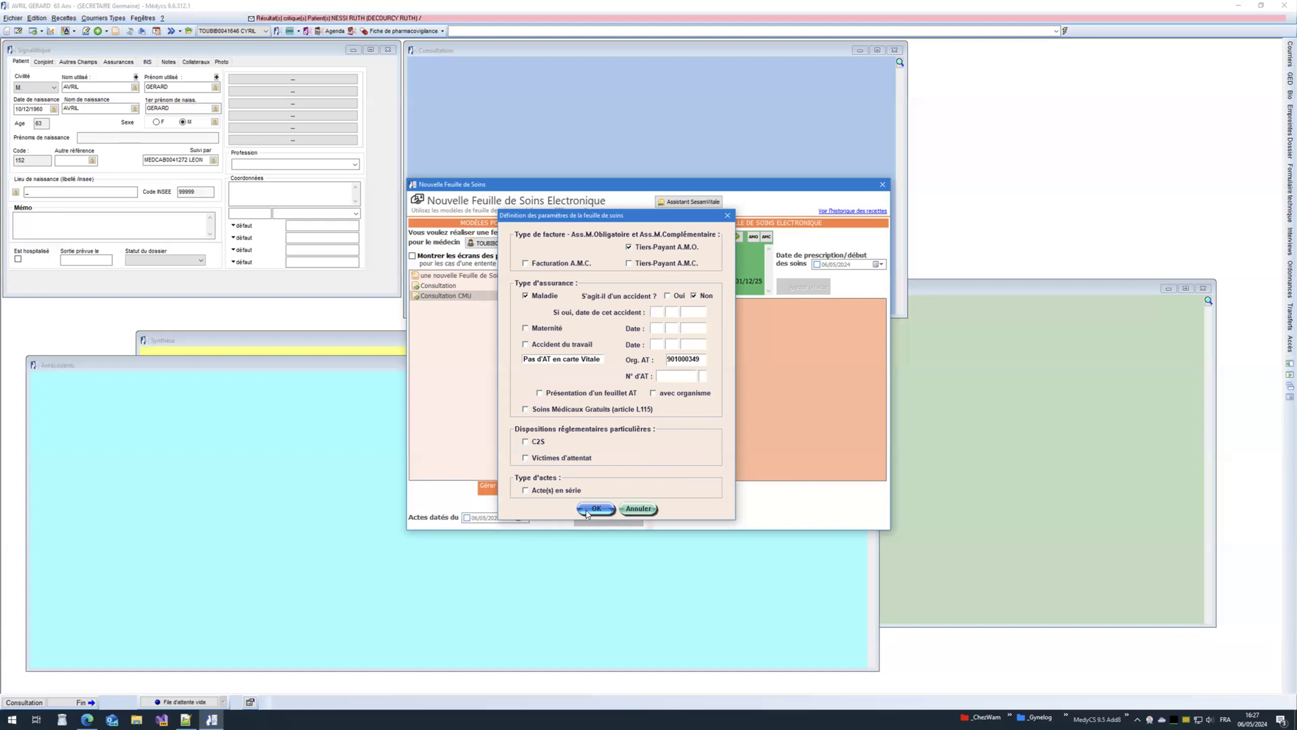
left_click(585, 514)
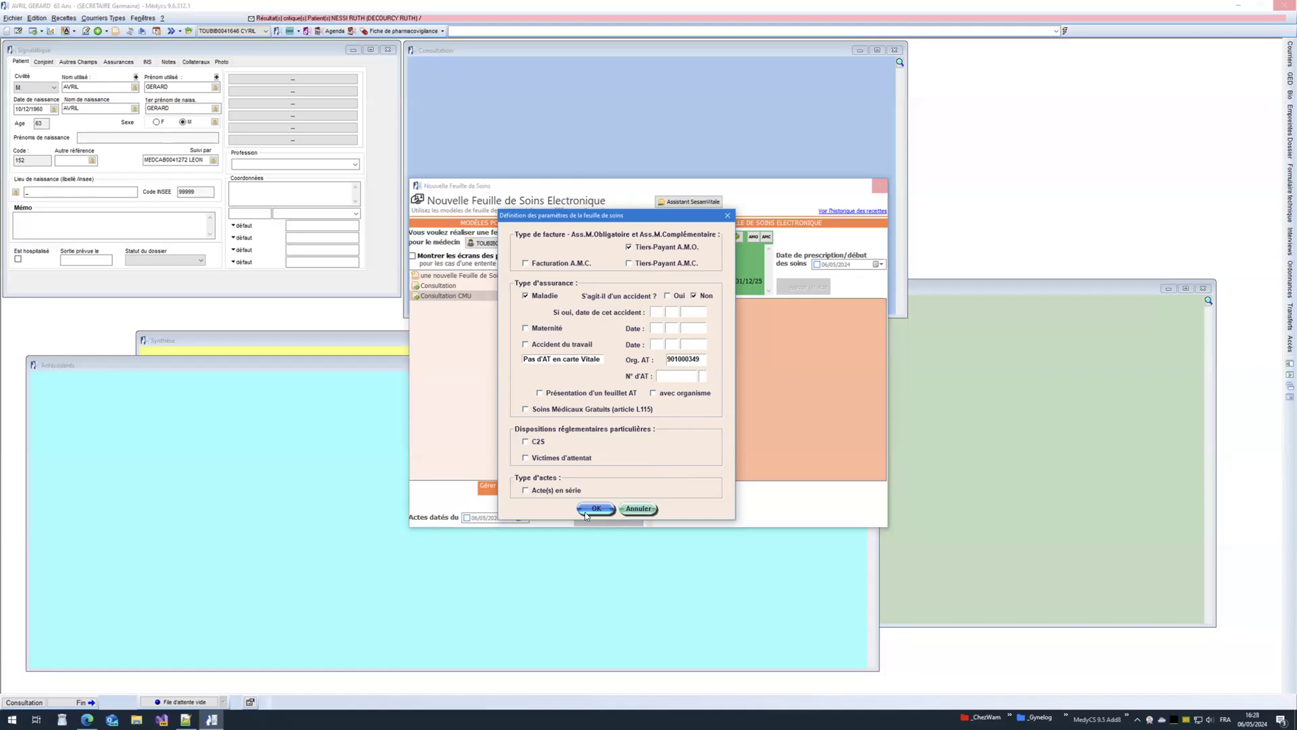
left_click(586, 510)
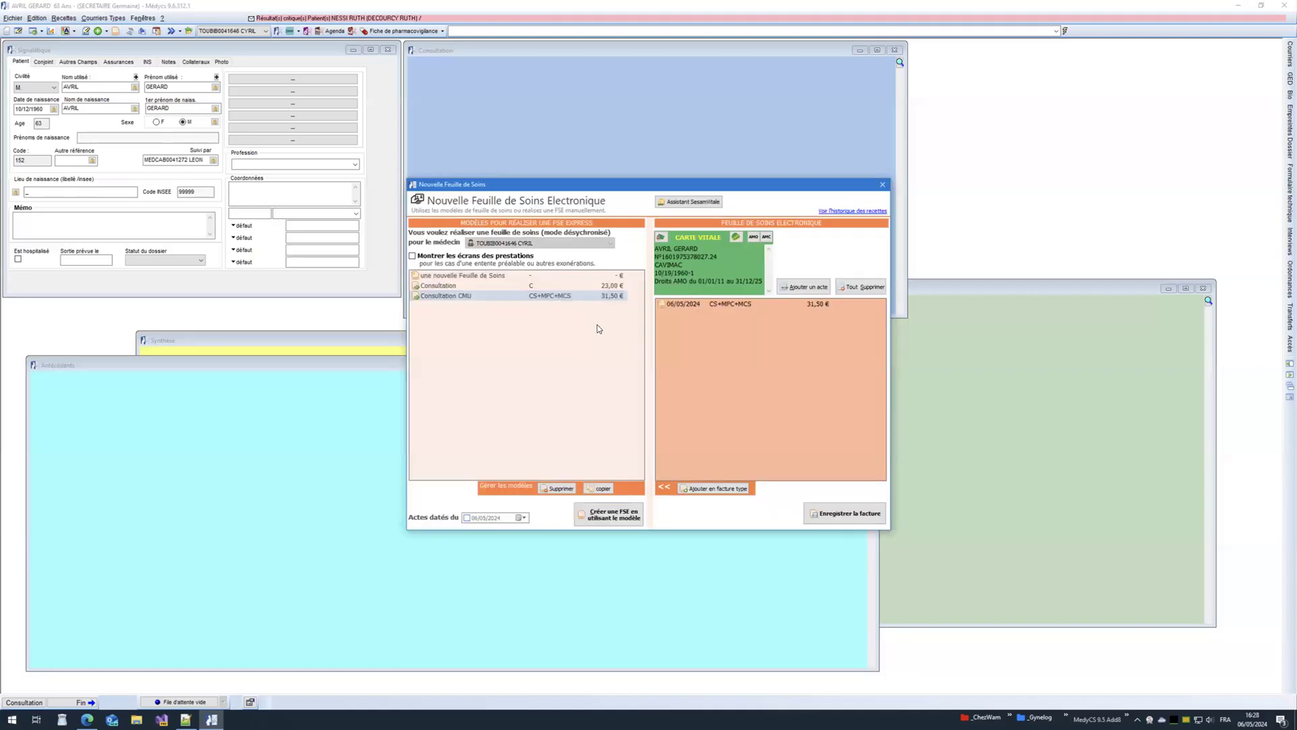
Step: Declare the attending-doctor pathway, force the surcharge rule, and save the 31.50 € FSE
left_click(829, 515)
left_click(696, 323)
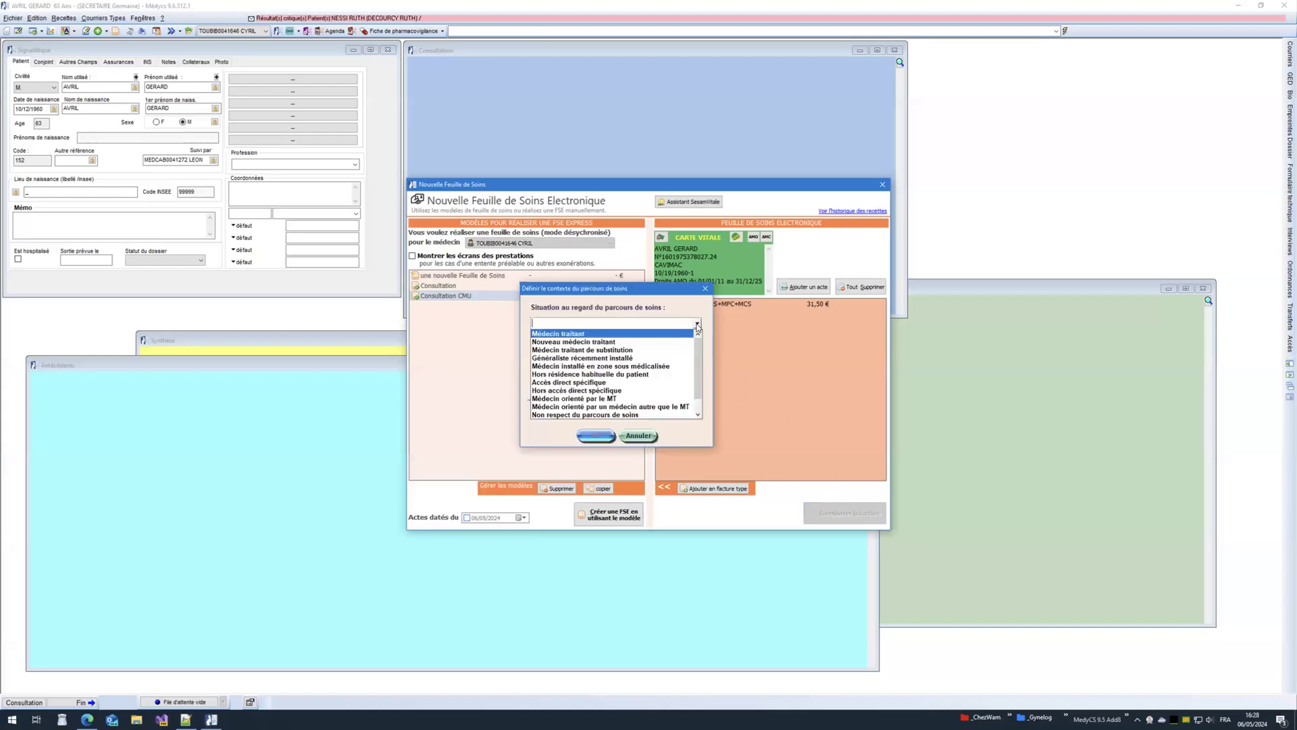
left_click(659, 333)
left_click(608, 434)
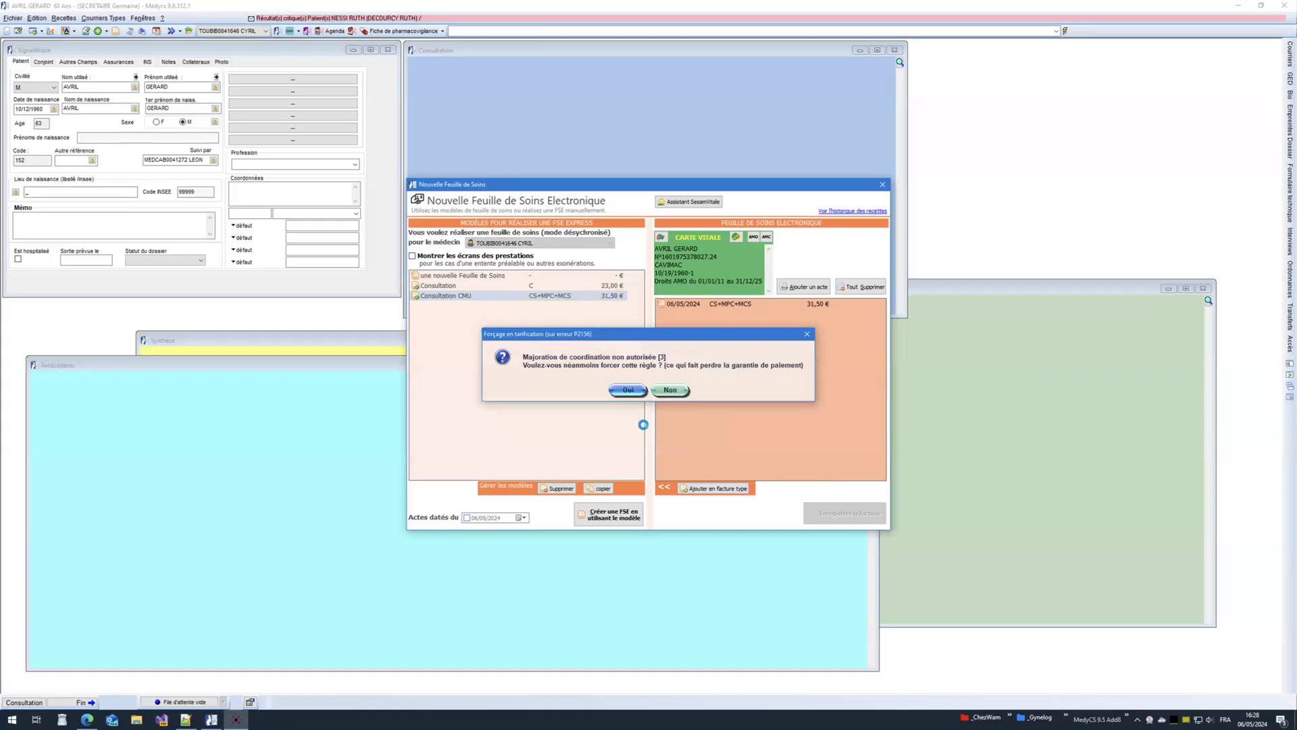
left_click(621, 392)
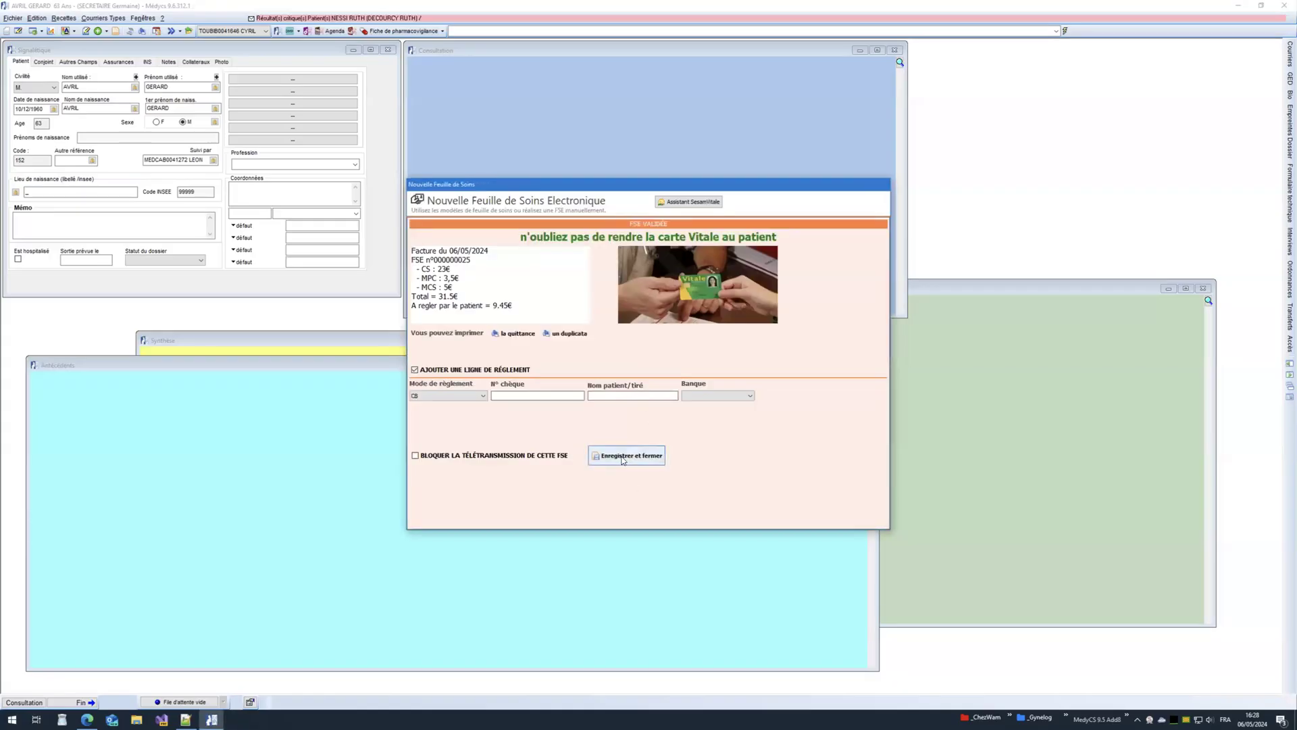
left_click(625, 456)
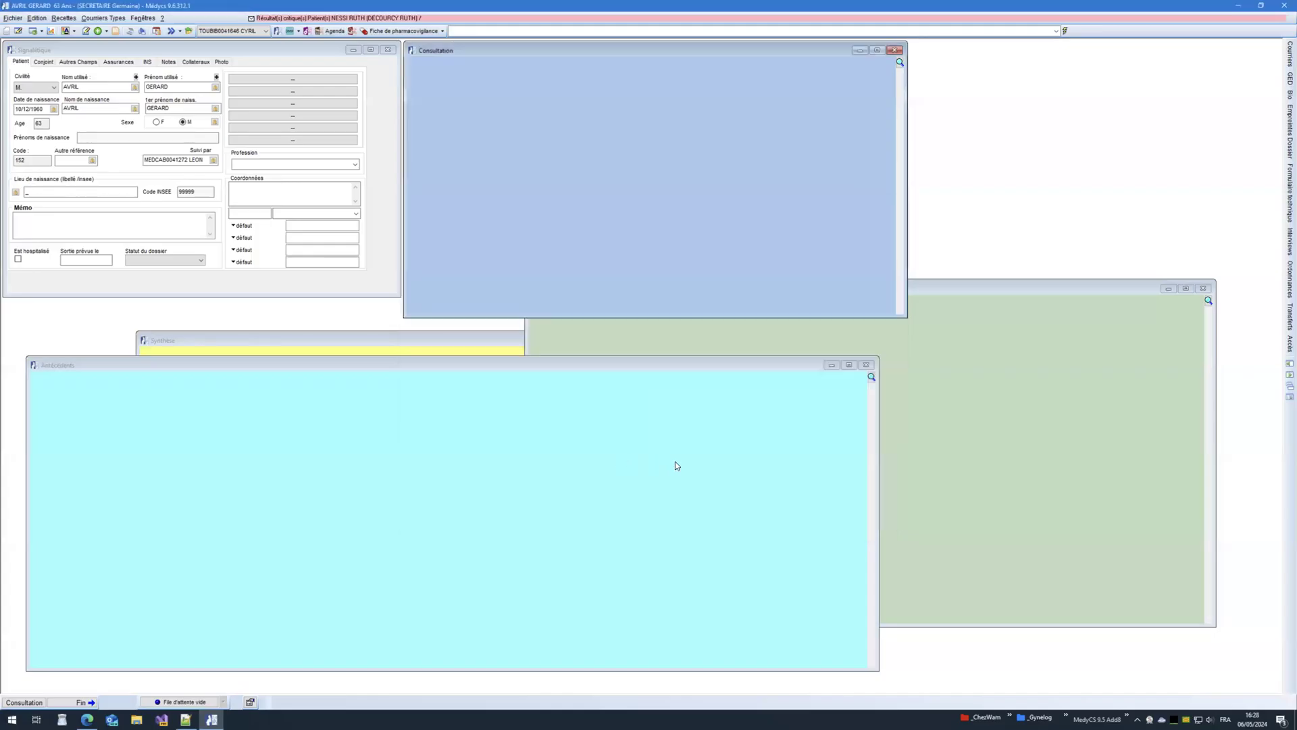
Step: Bill a BIOPSIE GANGLION care sheet (94.29 €, 28.29 € patient share) to the second physician and save it
left_click(116, 31)
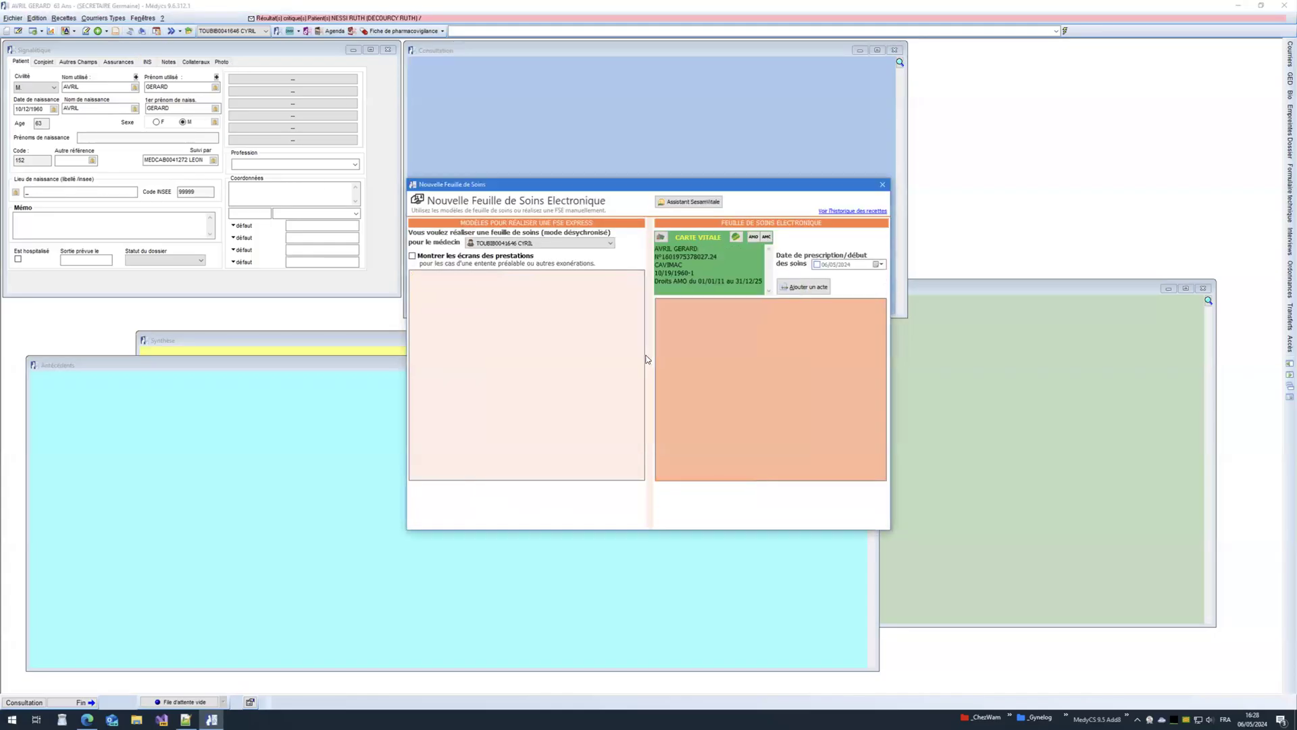
left_click(594, 242)
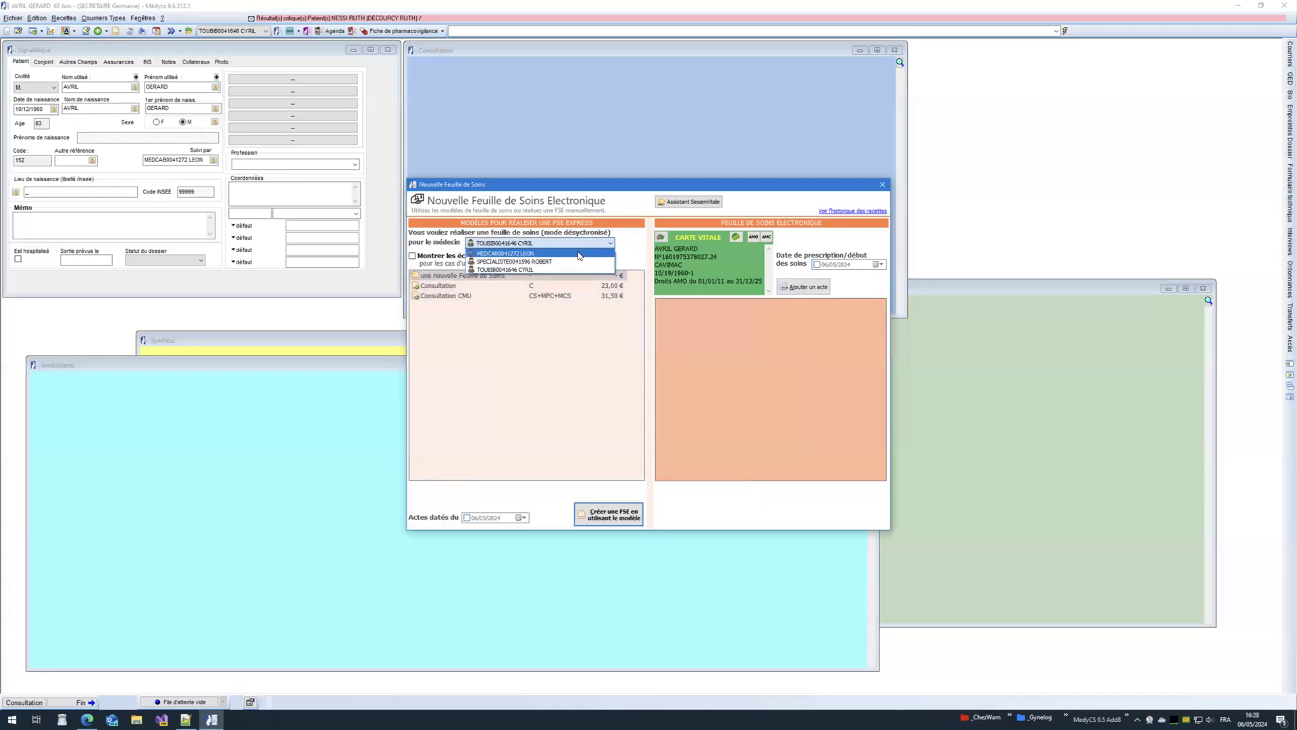
left_click(578, 254)
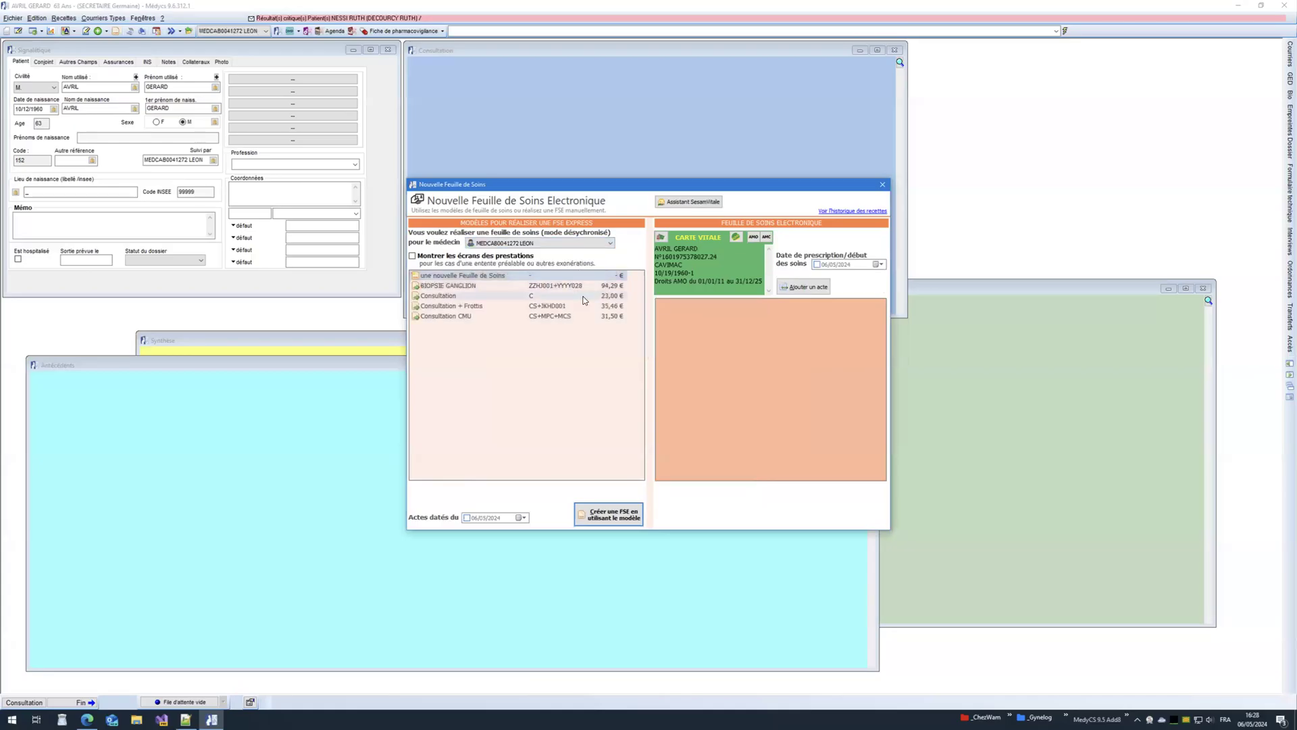
double_click(535, 286)
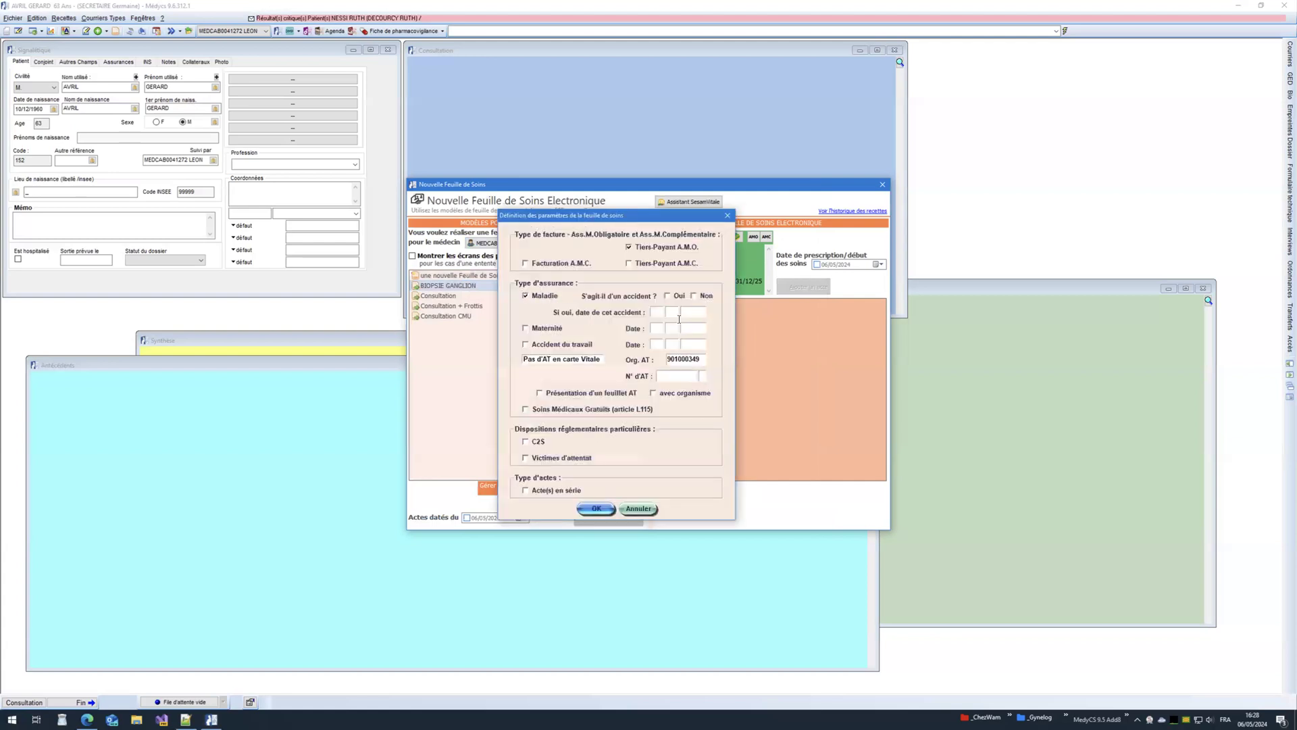
left_click(595, 510)
left_click(834, 518)
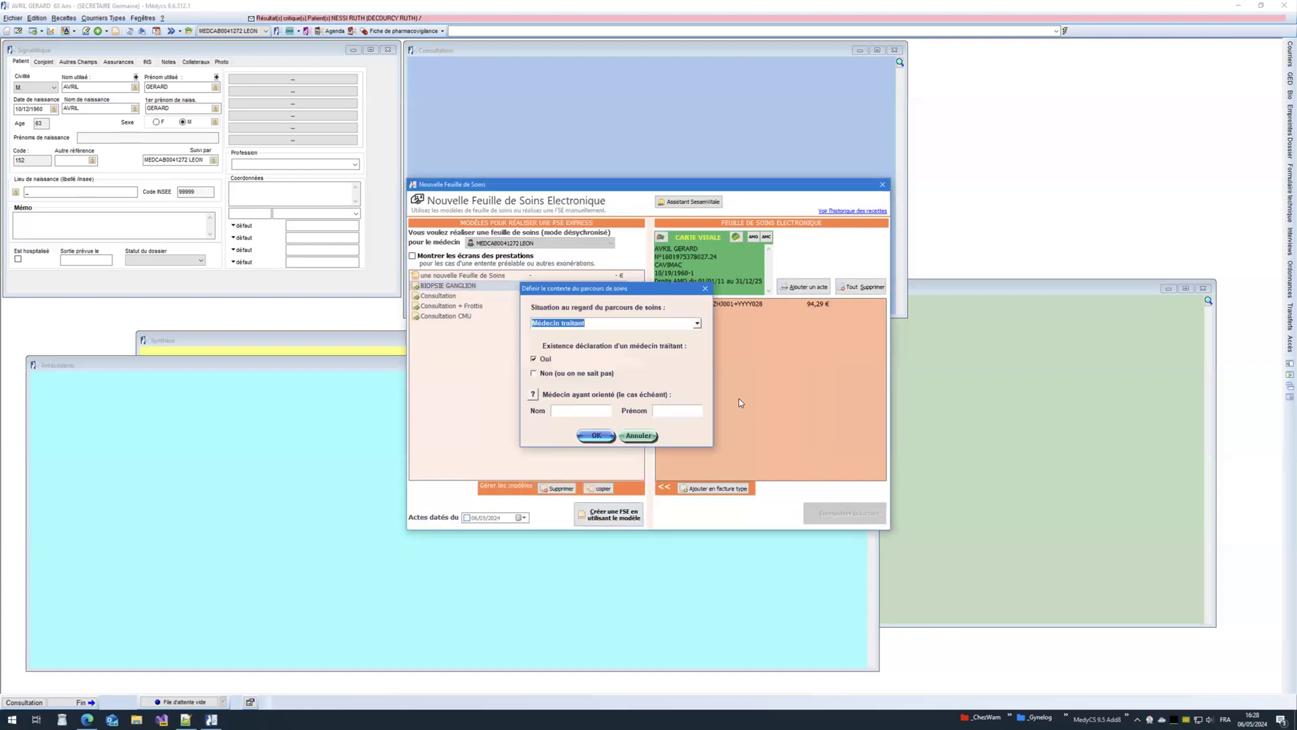
left_click(596, 435)
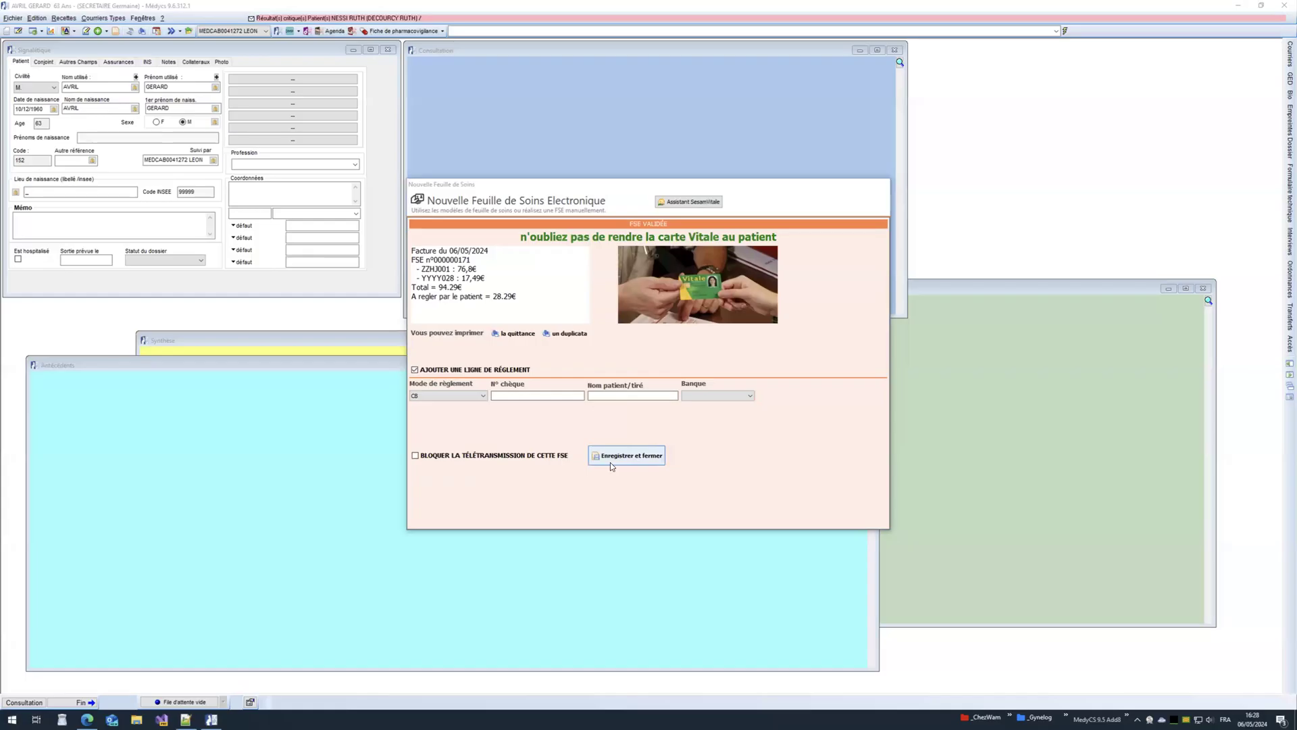
left_click(610, 462)
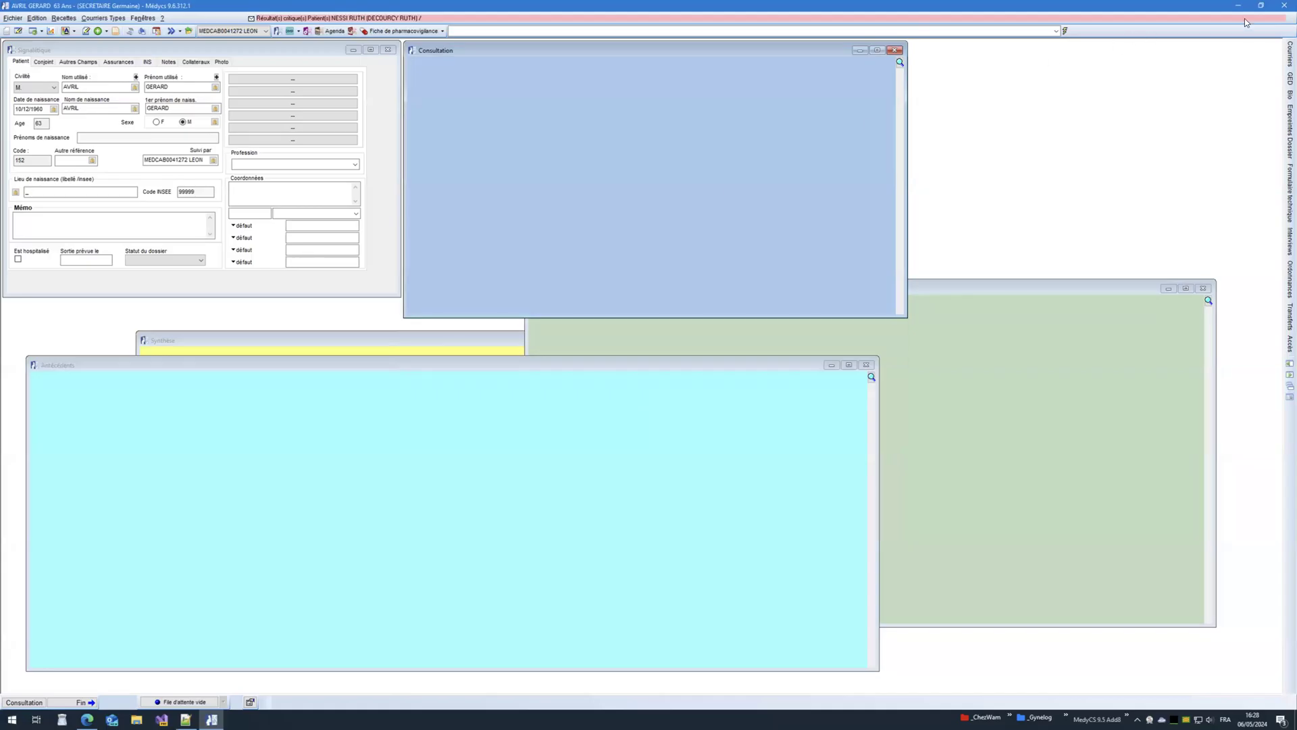
Step: Close the patient record and try the revenue table, which is refused for lack of access
left_click(1283, 7)
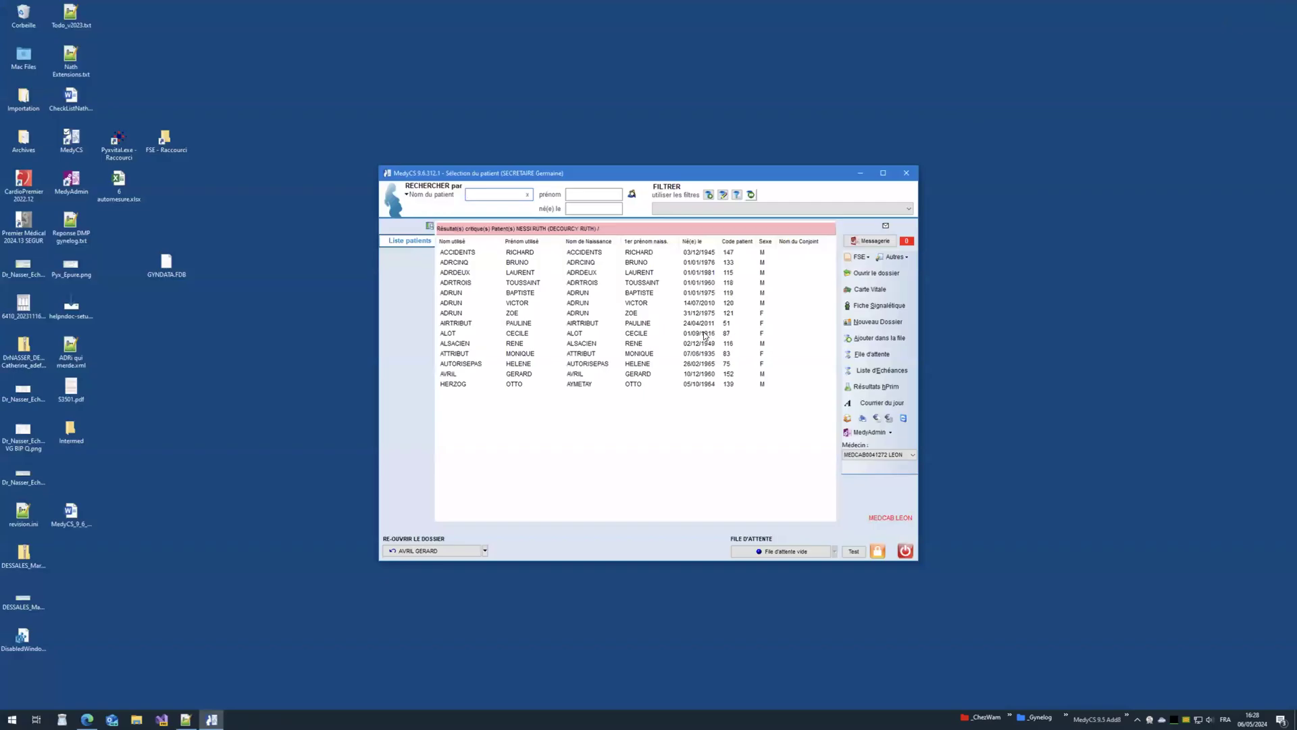
left_click(651, 326)
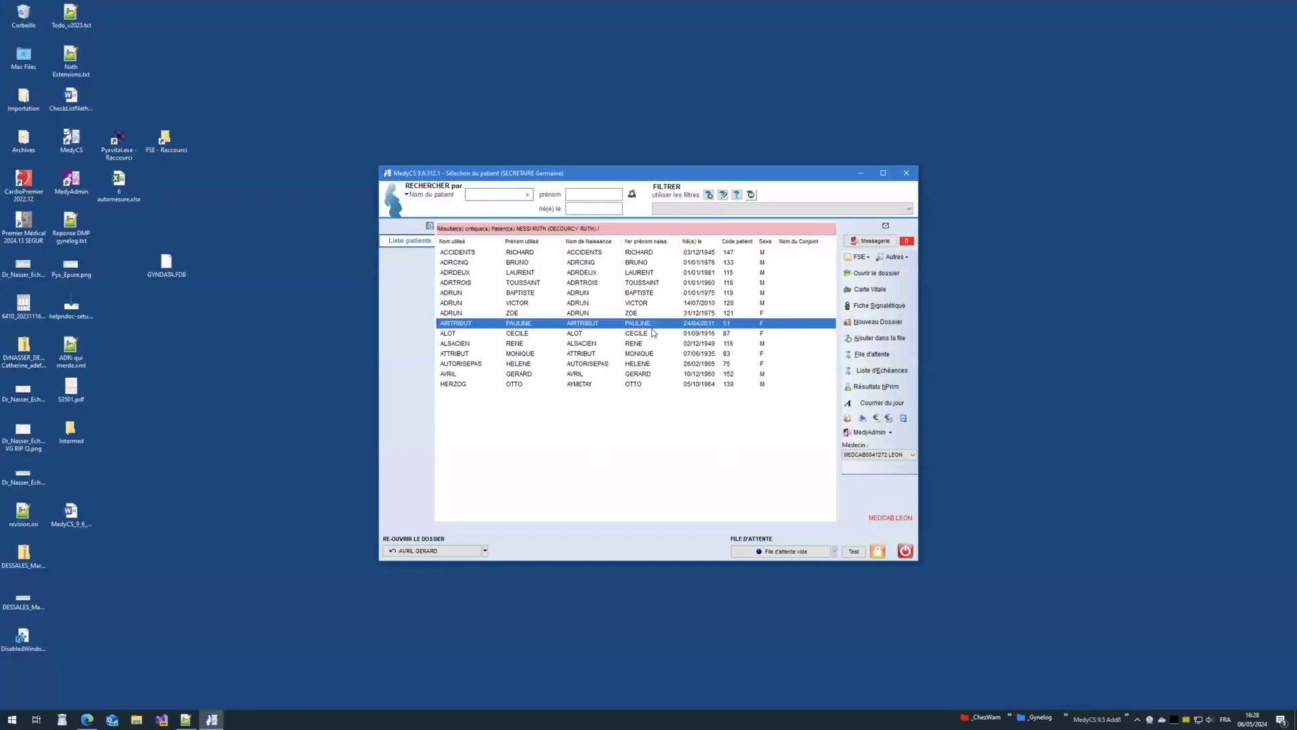
left_click(889, 418)
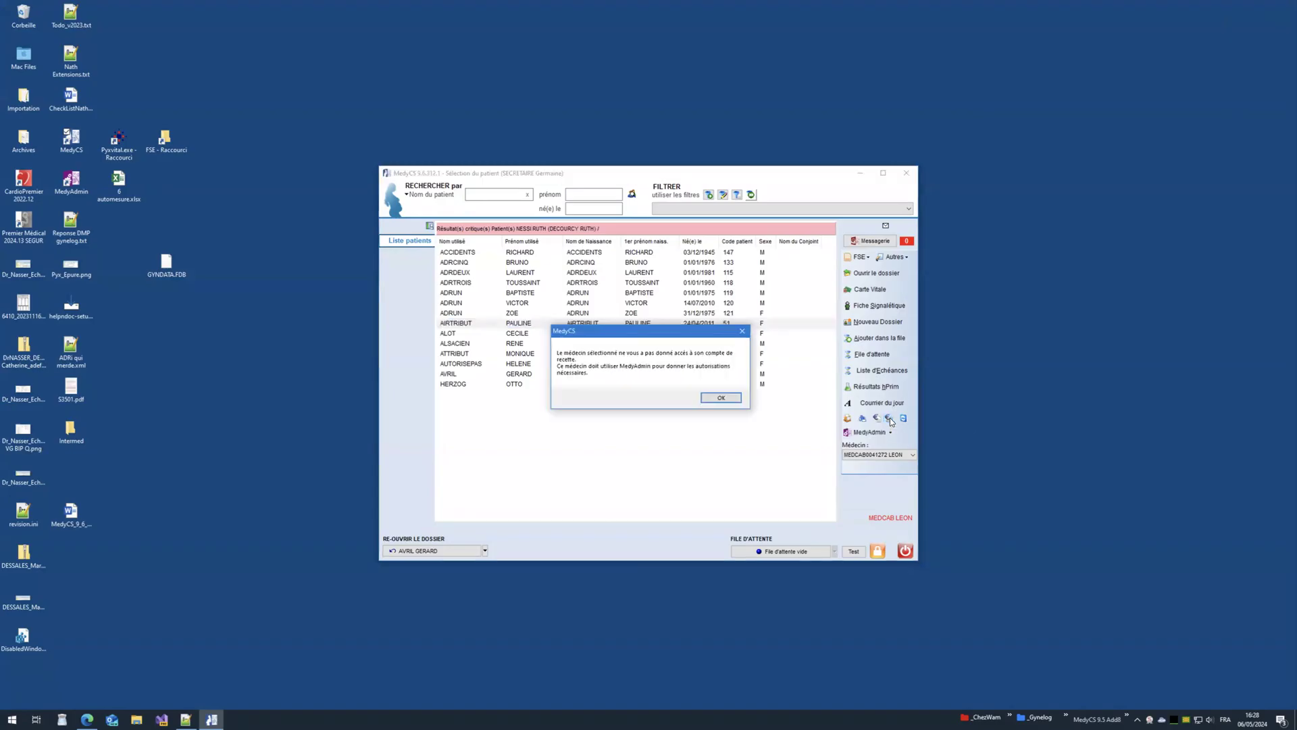
left_click(720, 398)
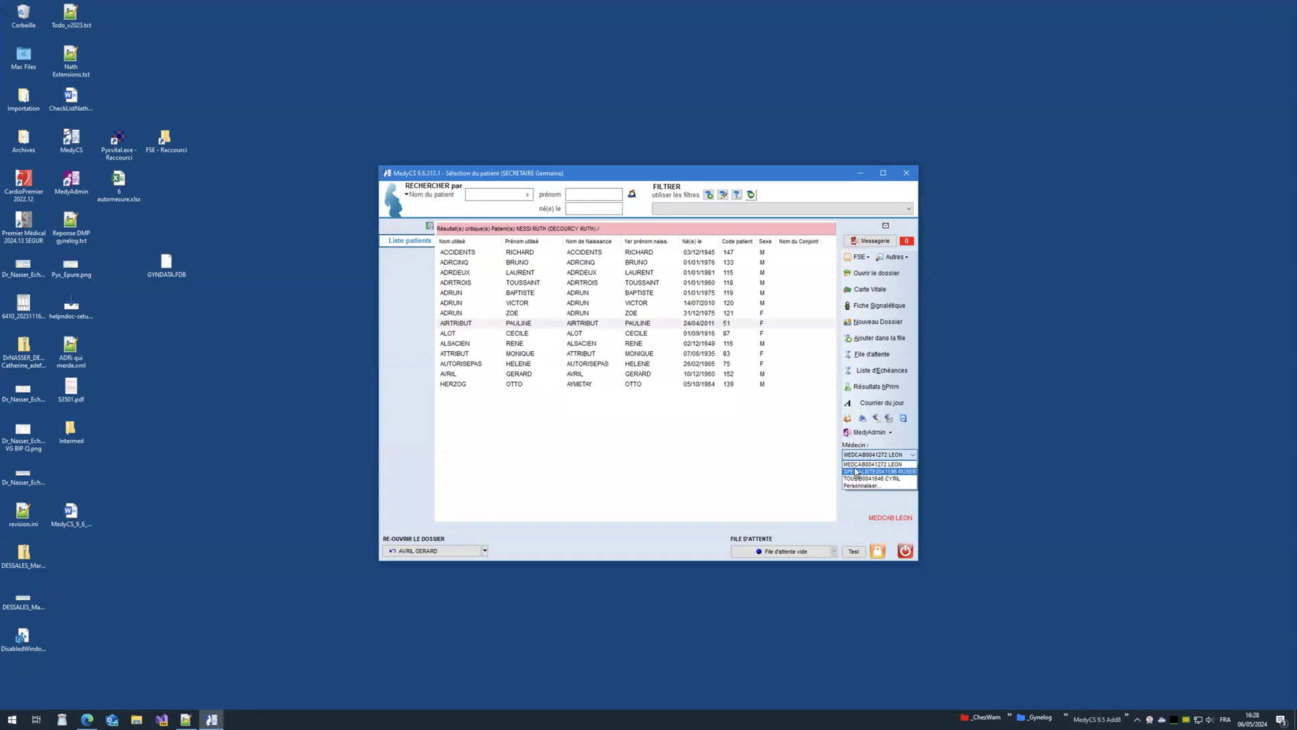
Step: Retry the revenue table for the other physician, dismiss the refusal, and quit MedyCS
left_click(888, 419)
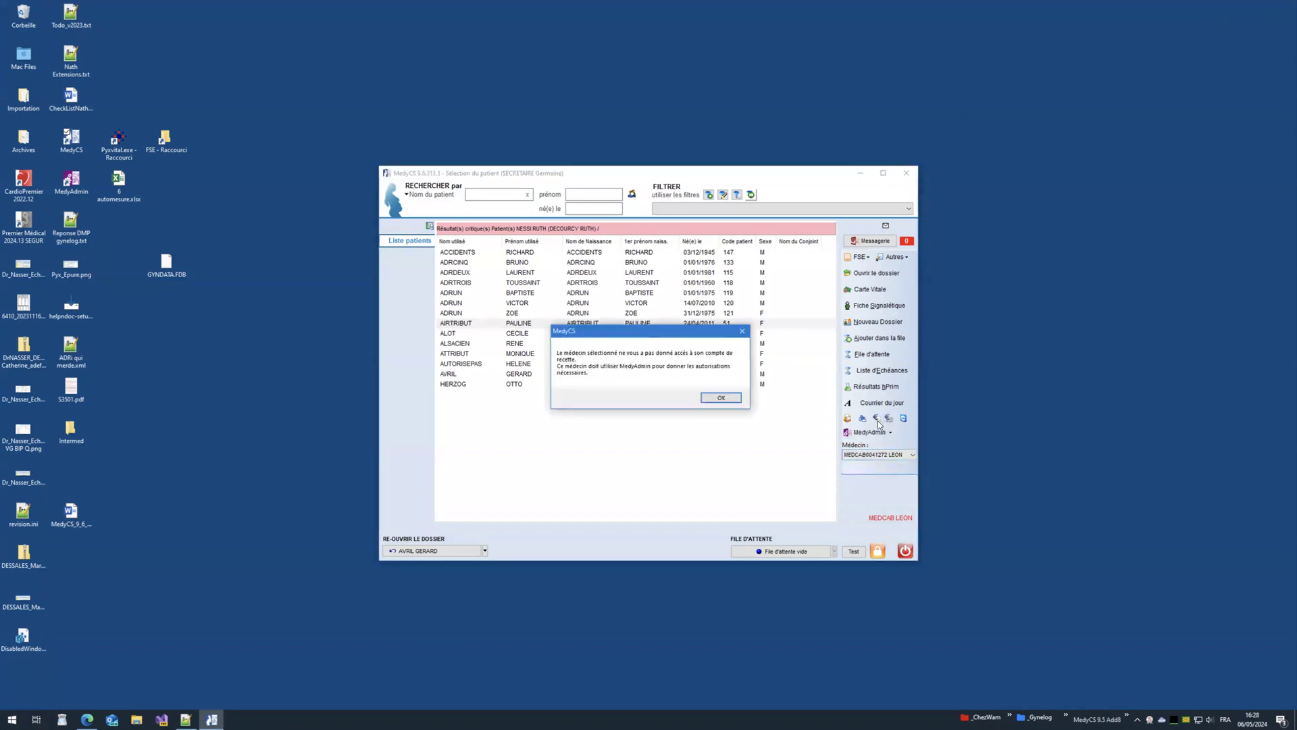
left_click(721, 399)
left_click(631, 323)
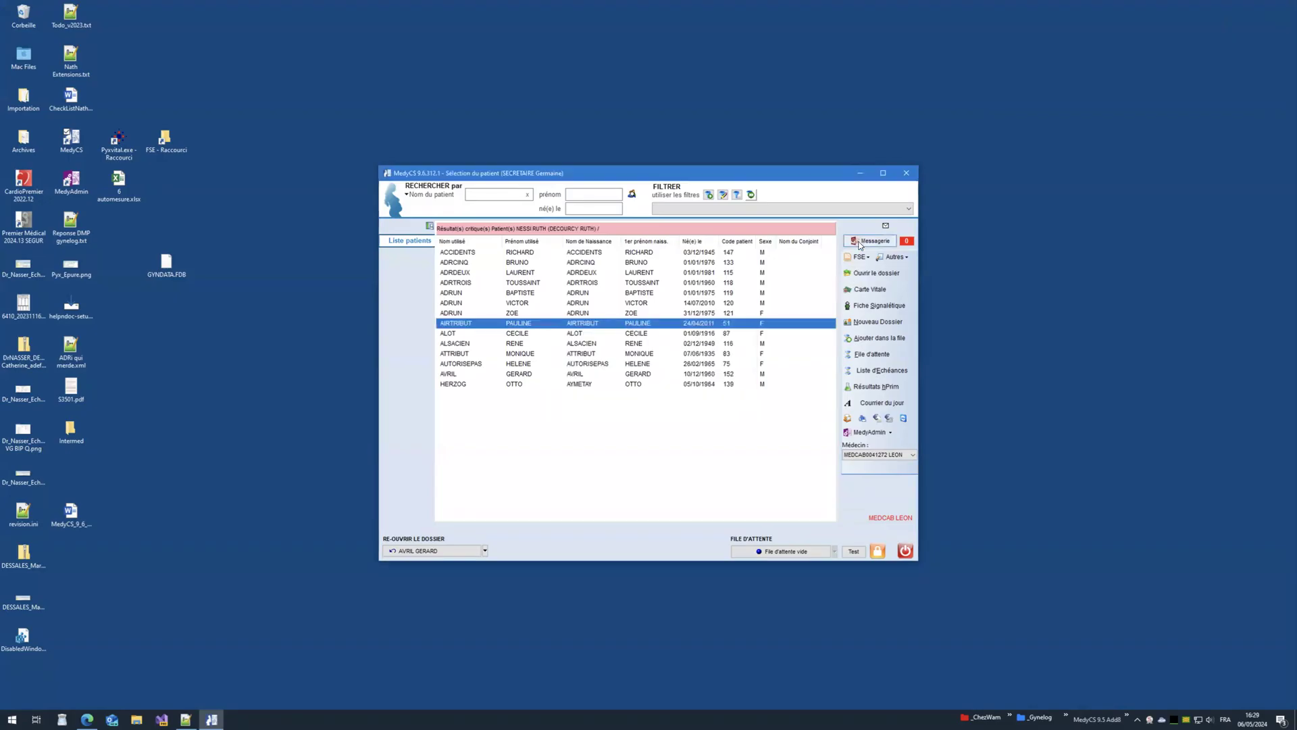
left_click(906, 173)
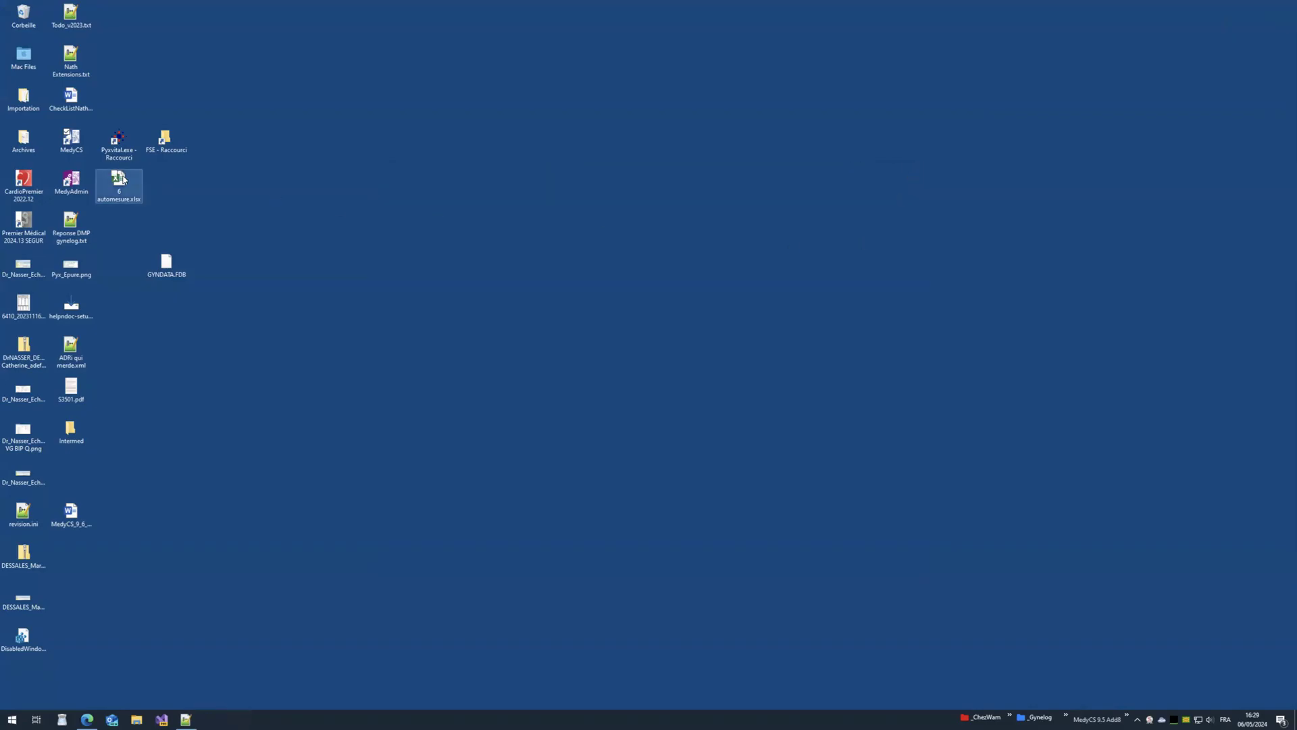
Step: Sign in to MedyAdmin as the physician and open the accounting personal preferences
left_click(71, 181)
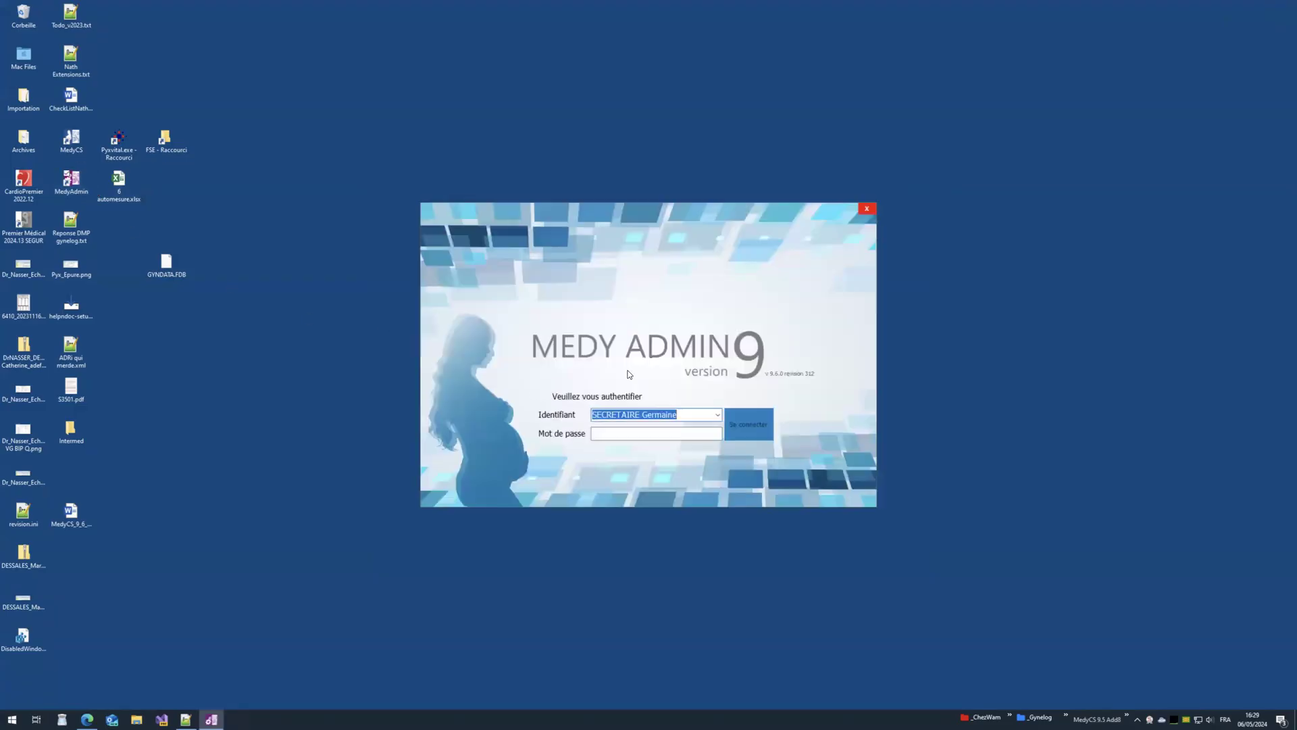
left_click(717, 414)
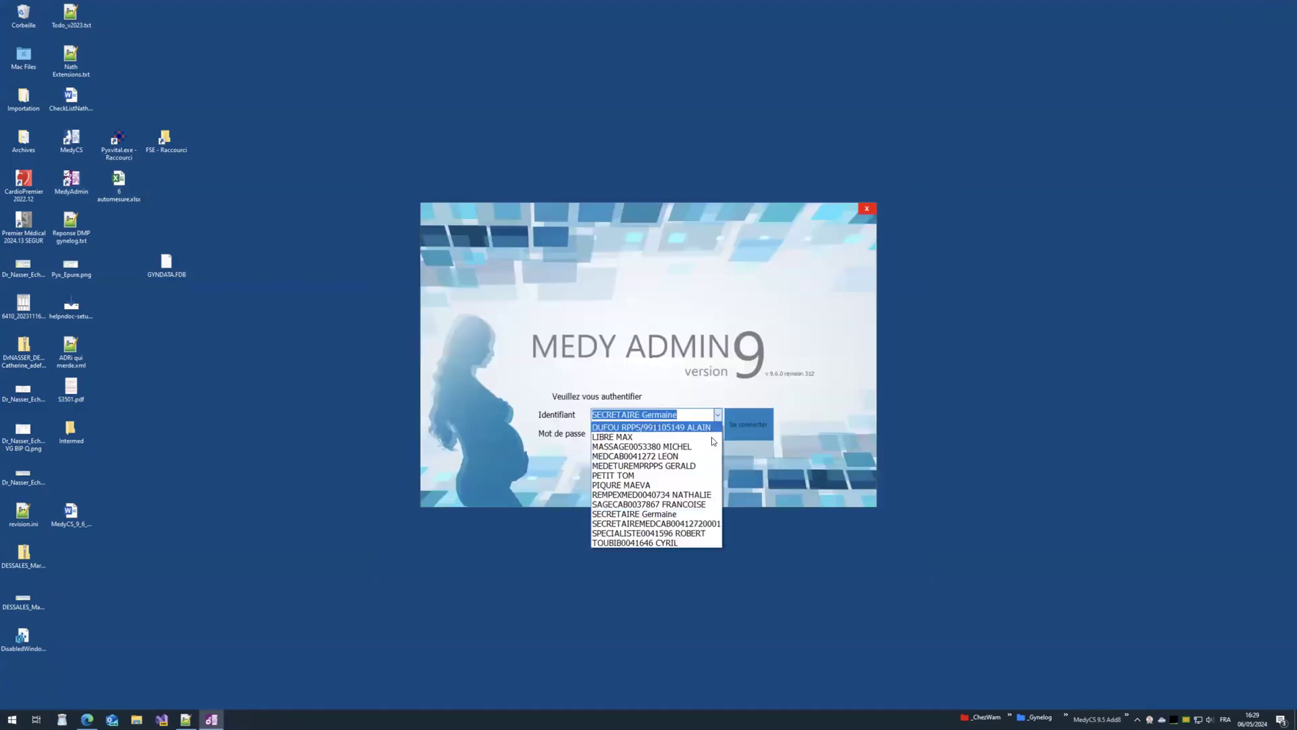
left_click(696, 454)
key("Tab")
key("Return")
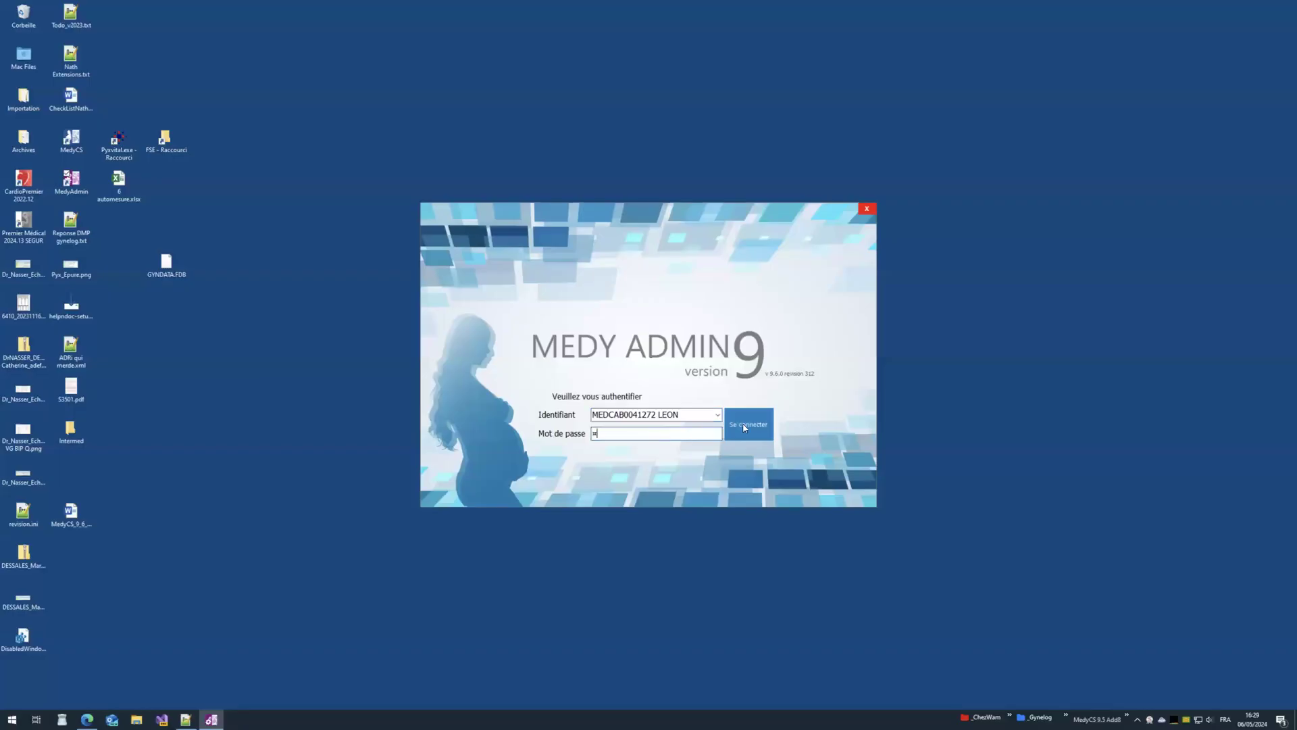
scroll(503, 439, "down", 3)
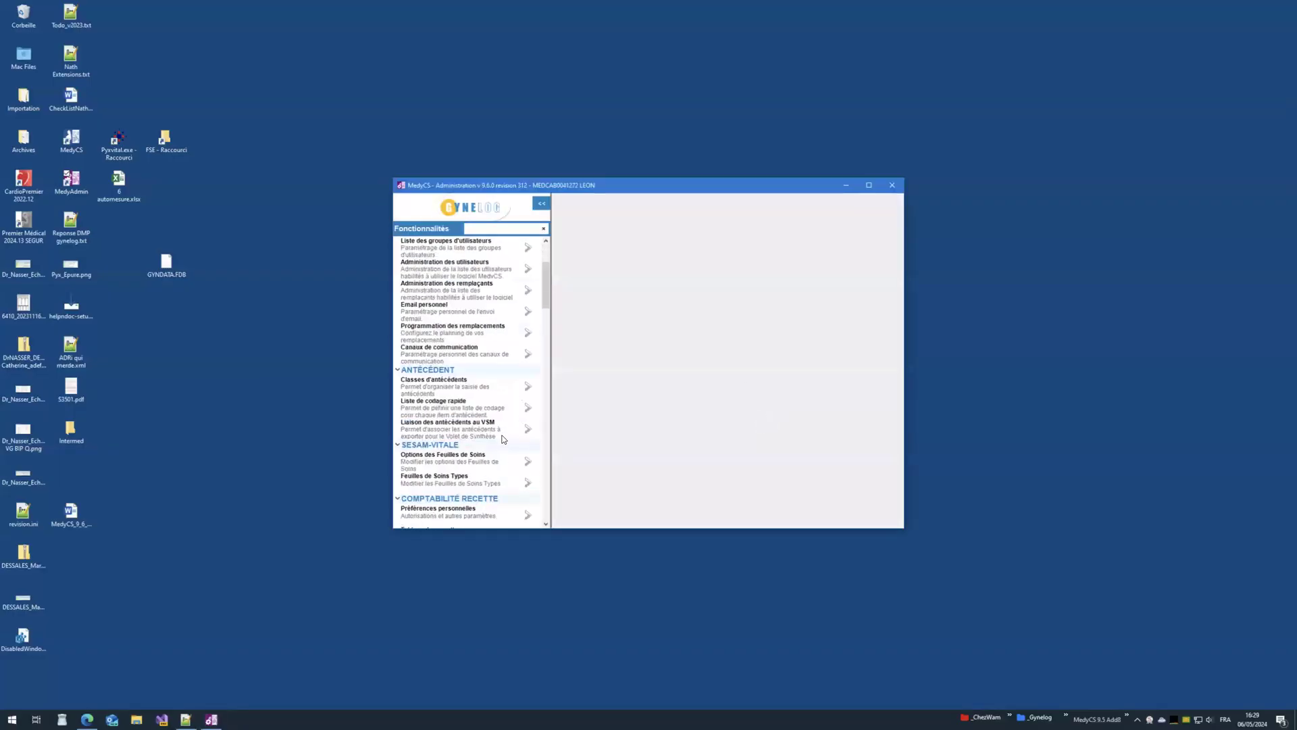
scroll(503, 385, "down", 3)
left_click(527, 431)
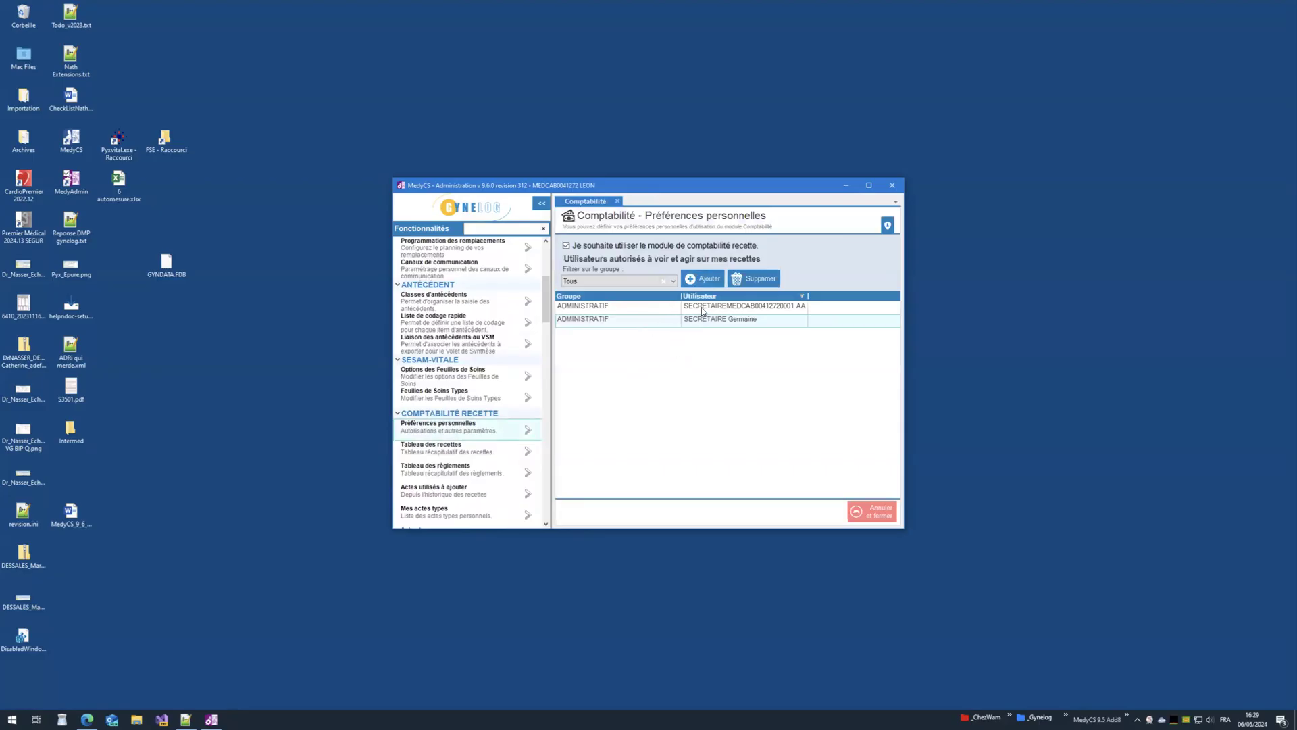
Step: Search the user chooser by name and the ADMINISTRATIF group, close it without adding anyone, and relaunch MedyCS
left_click(702, 279)
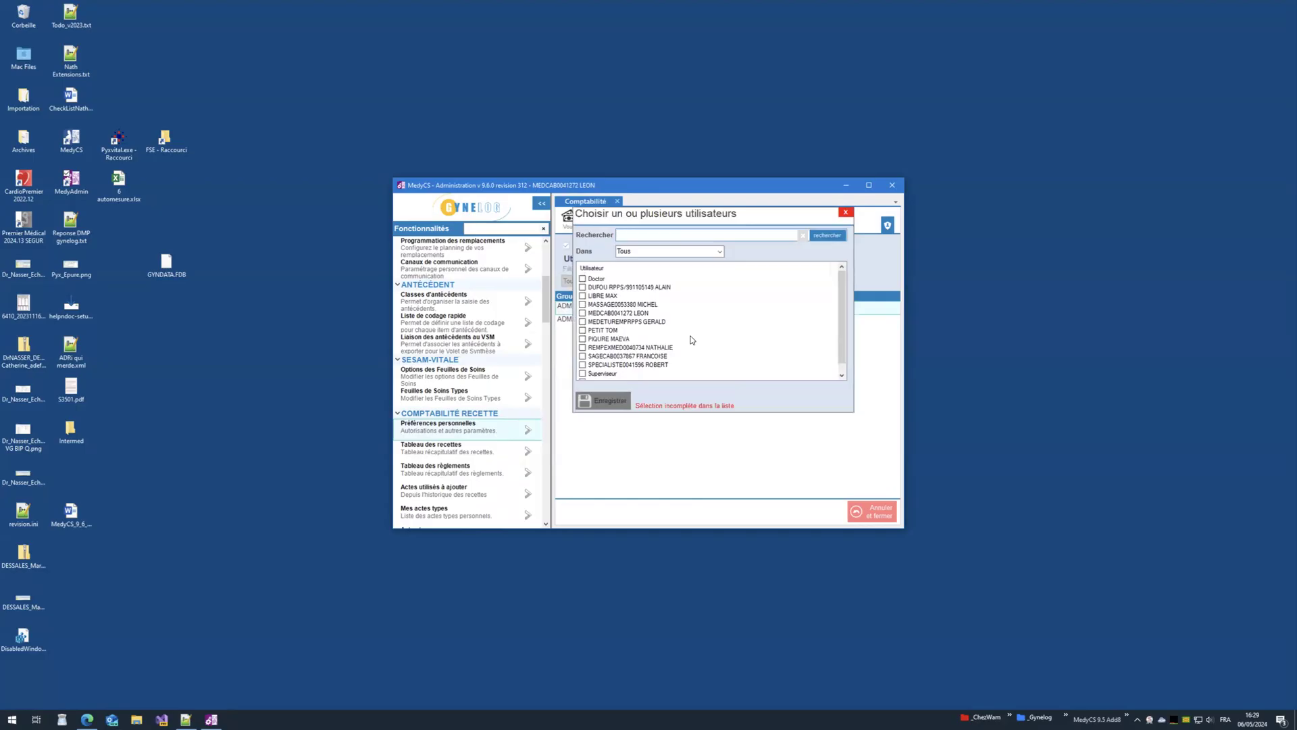
scroll(692, 340, "down", 1)
type("germ")
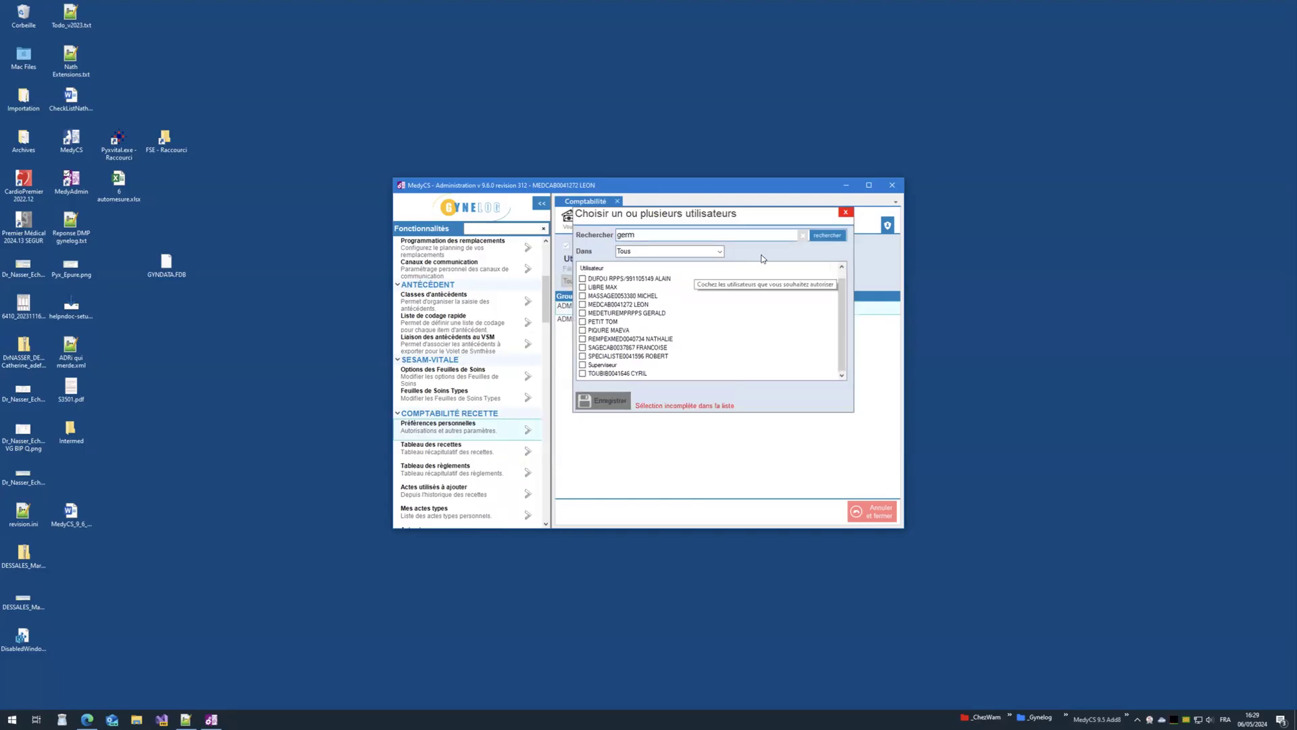
left_click(827, 235)
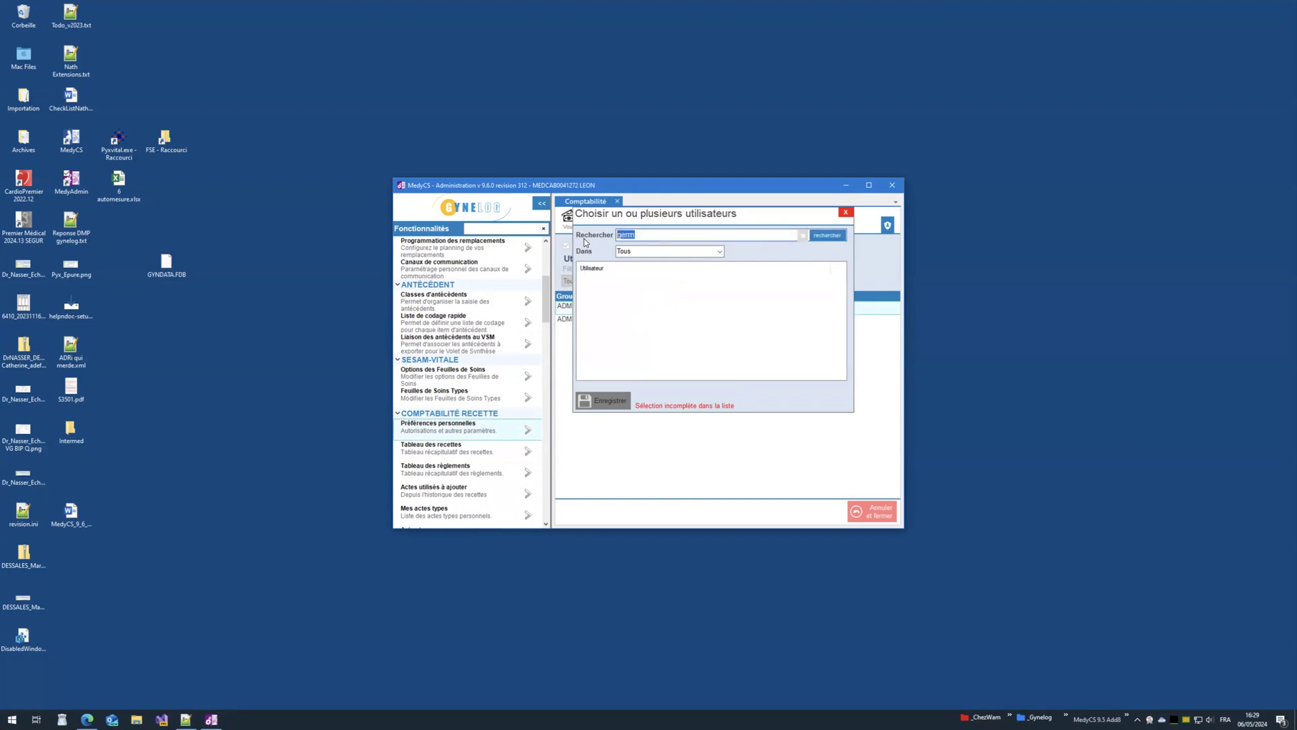
type("SEC")
type("sec")
left_click(719, 251)
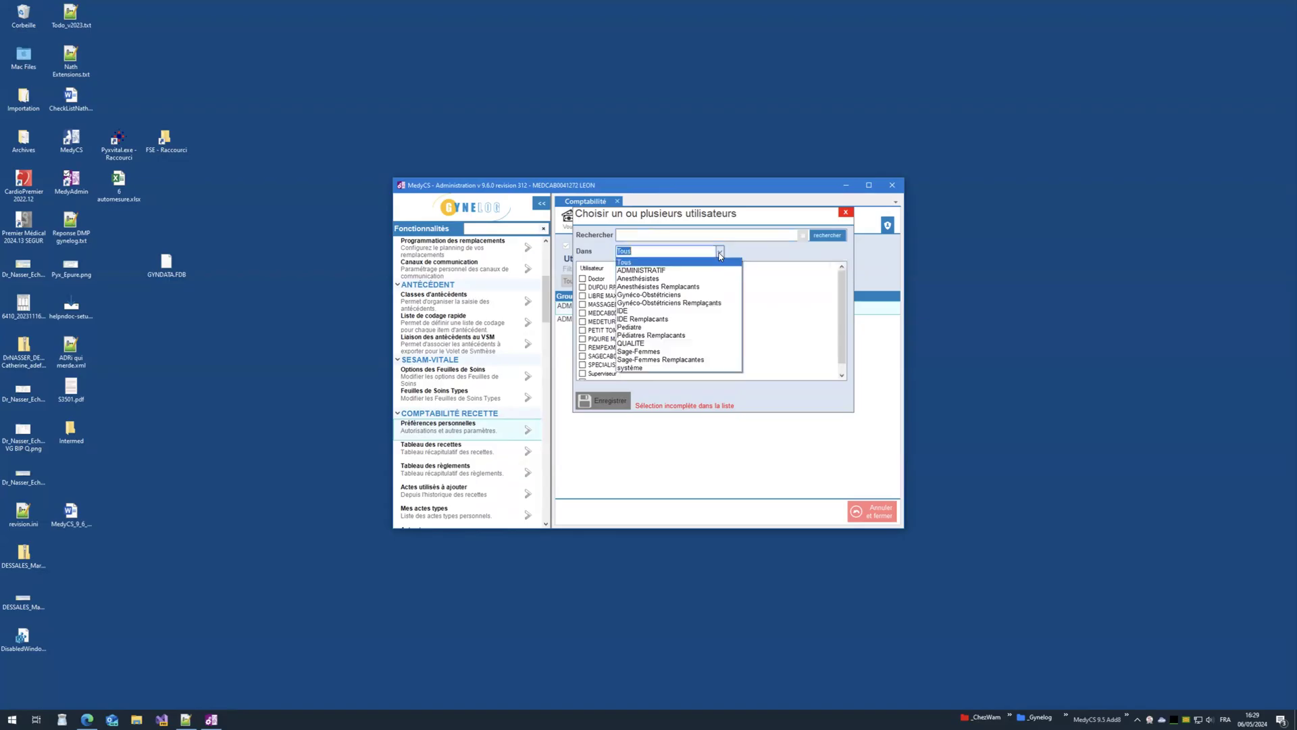
left_click(692, 271)
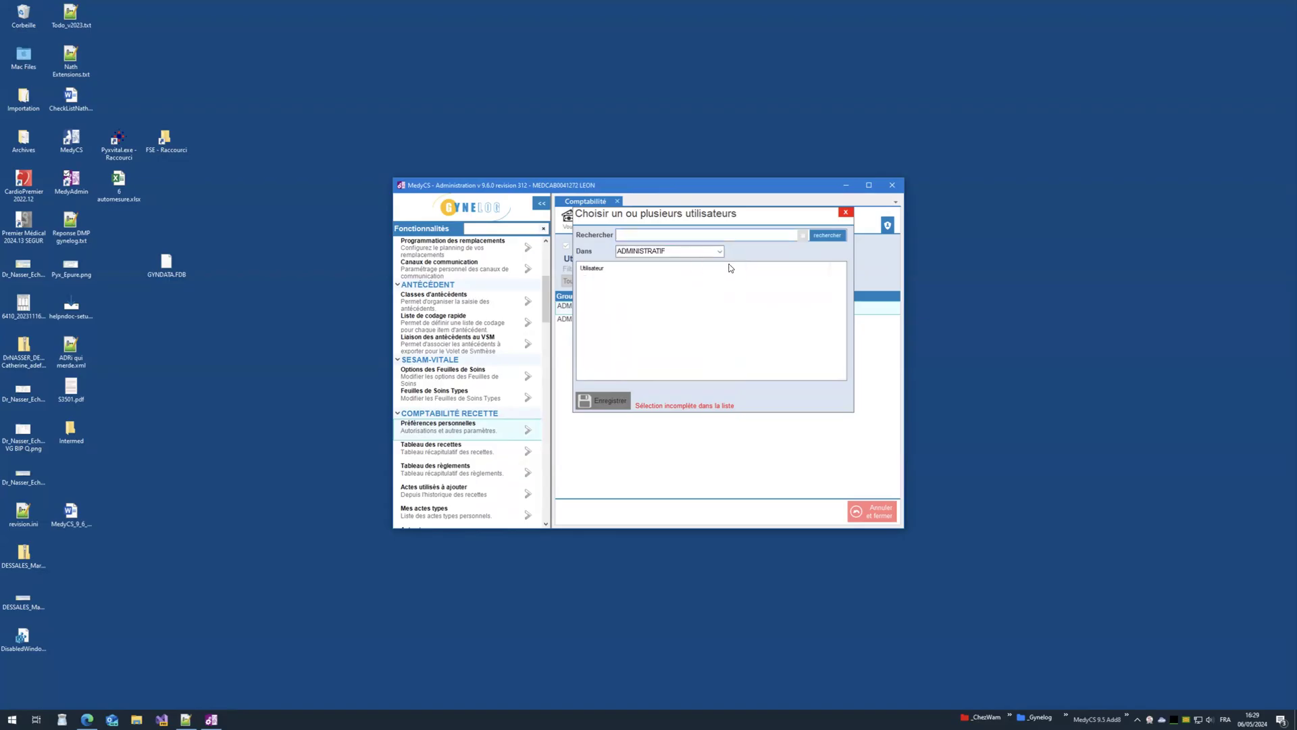
left_click(831, 236)
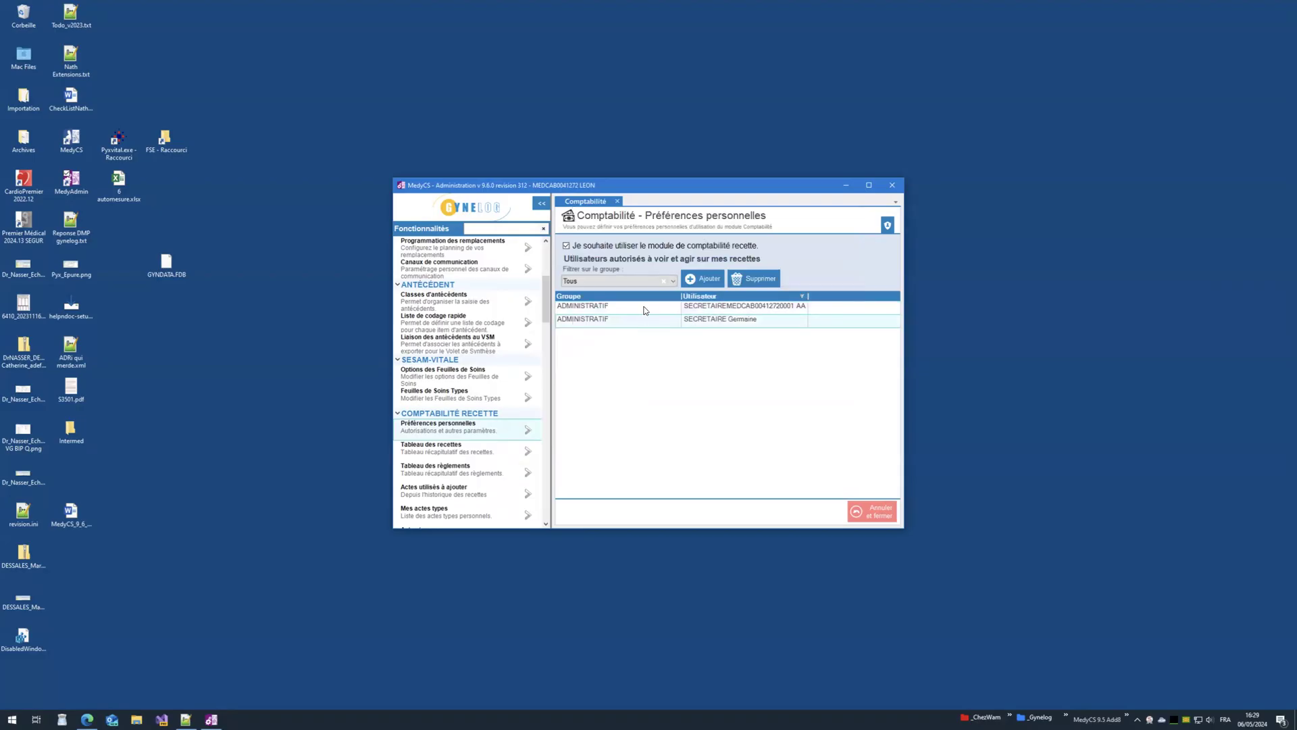
double_click(71, 138)
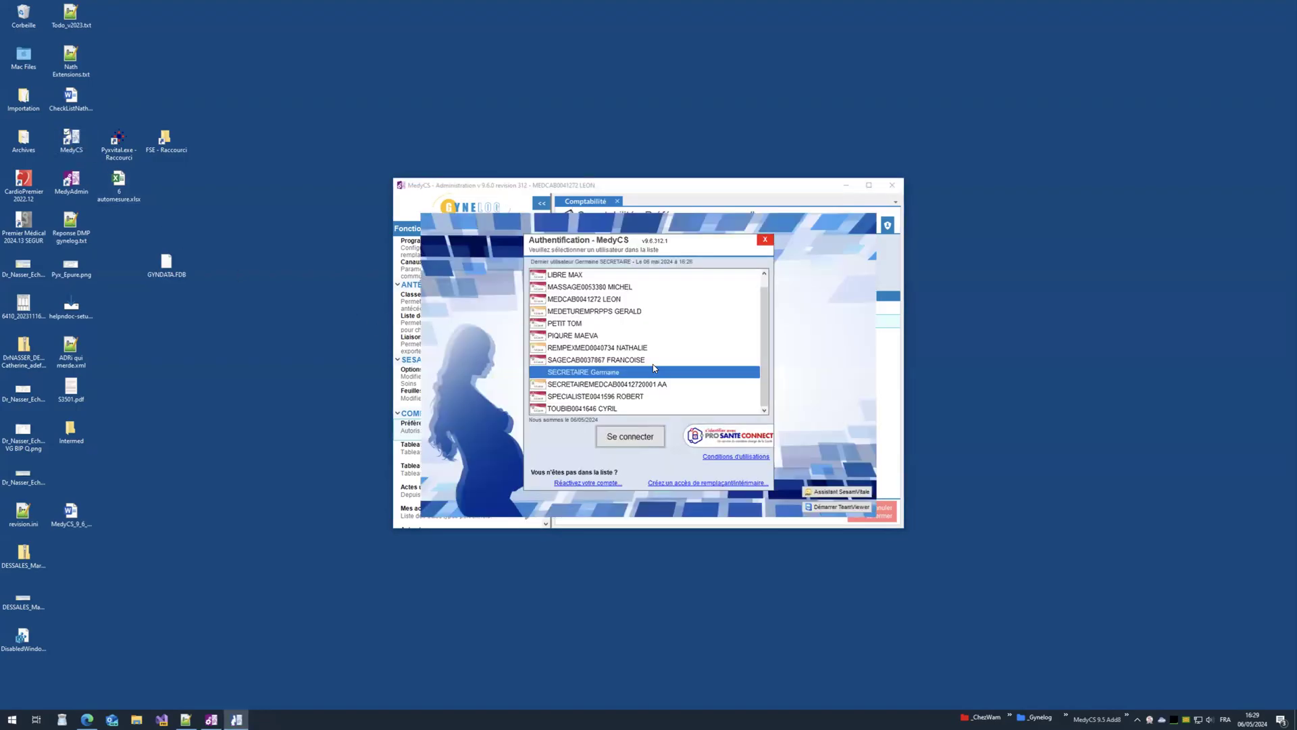
Step: Sign in to MedyCS as the secretary; the revenue table is refused with a no-access warning
double_click(597, 375)
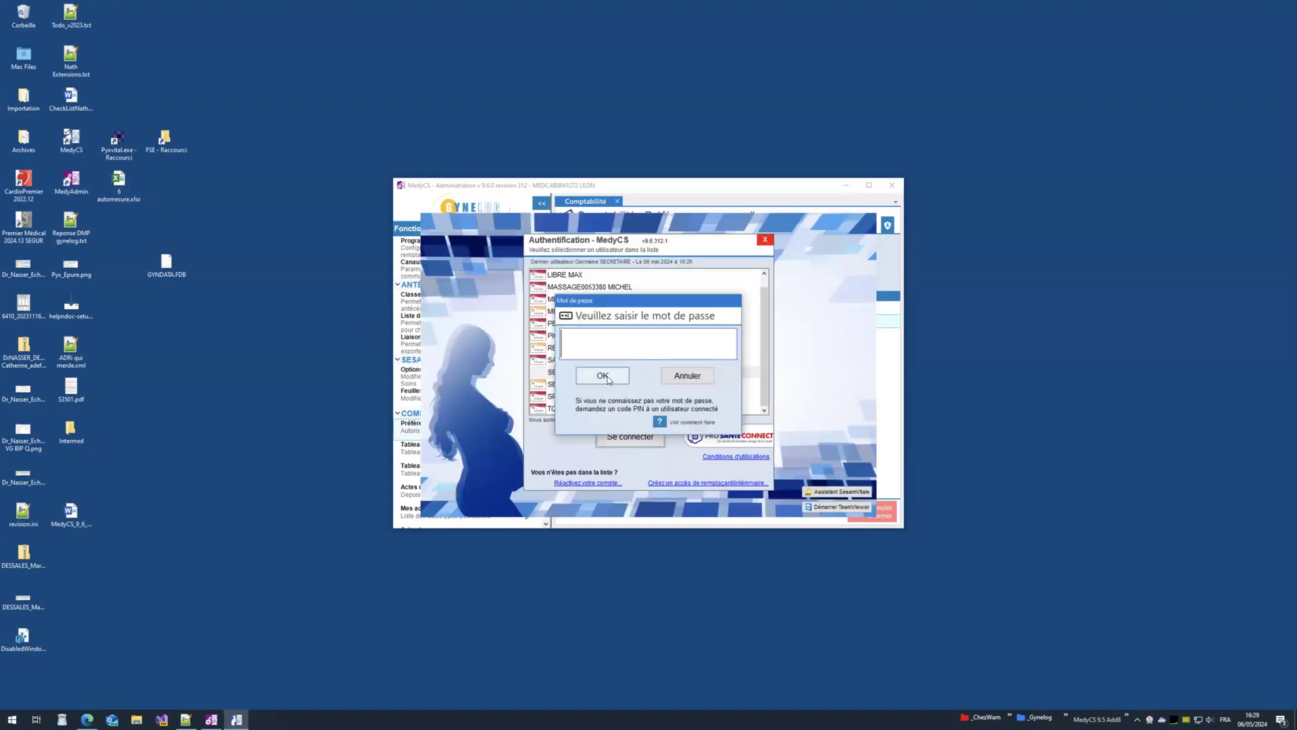
left_click(604, 378)
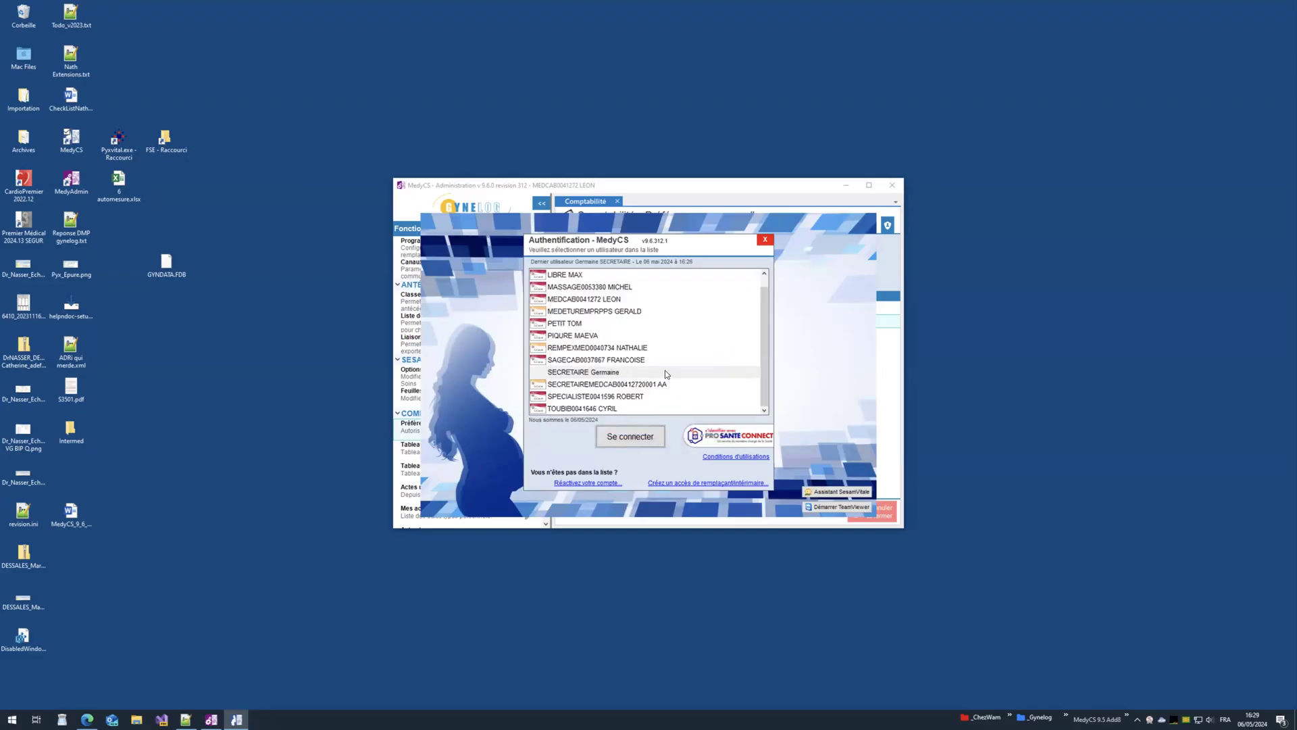
left_click(889, 418)
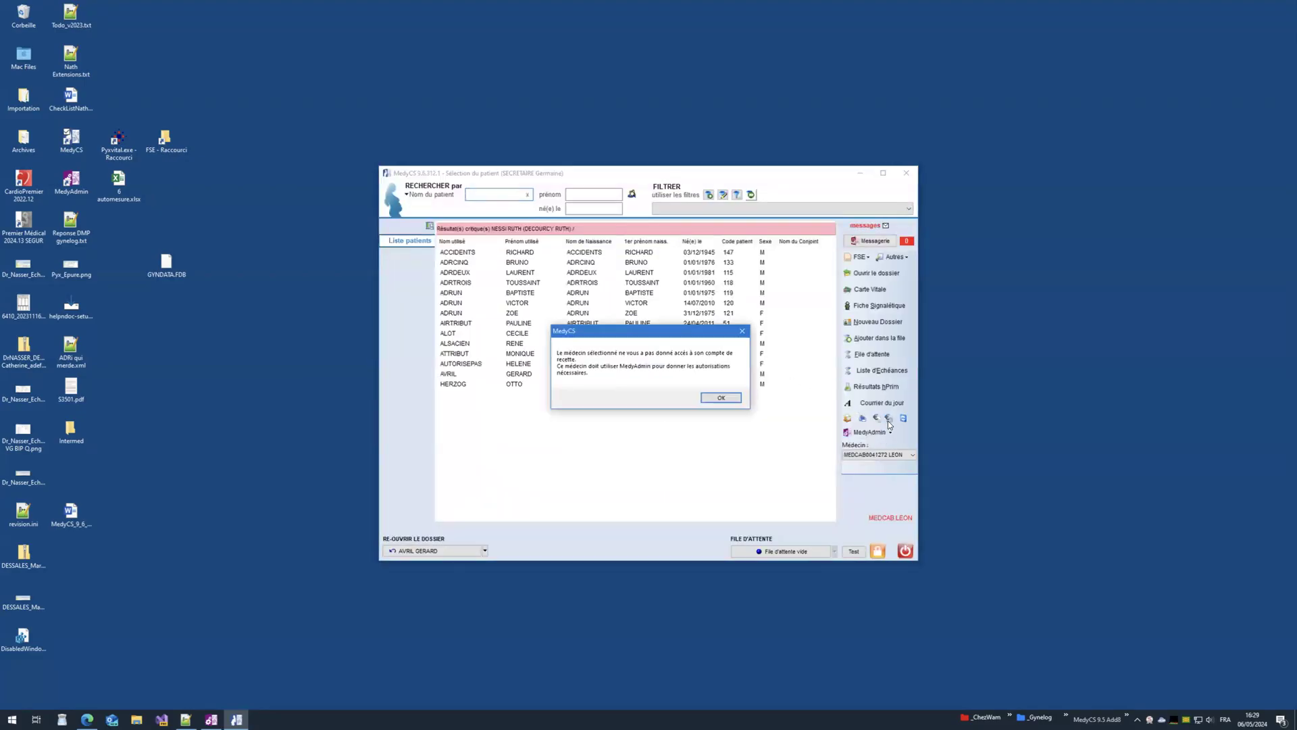
left_click(721, 398)
Step: Switch to another physician and back, retry the revenue table, and dismiss the repeated refusal
left_click(878, 455)
left_click(873, 466)
left_click(873, 457)
left_click(861, 465)
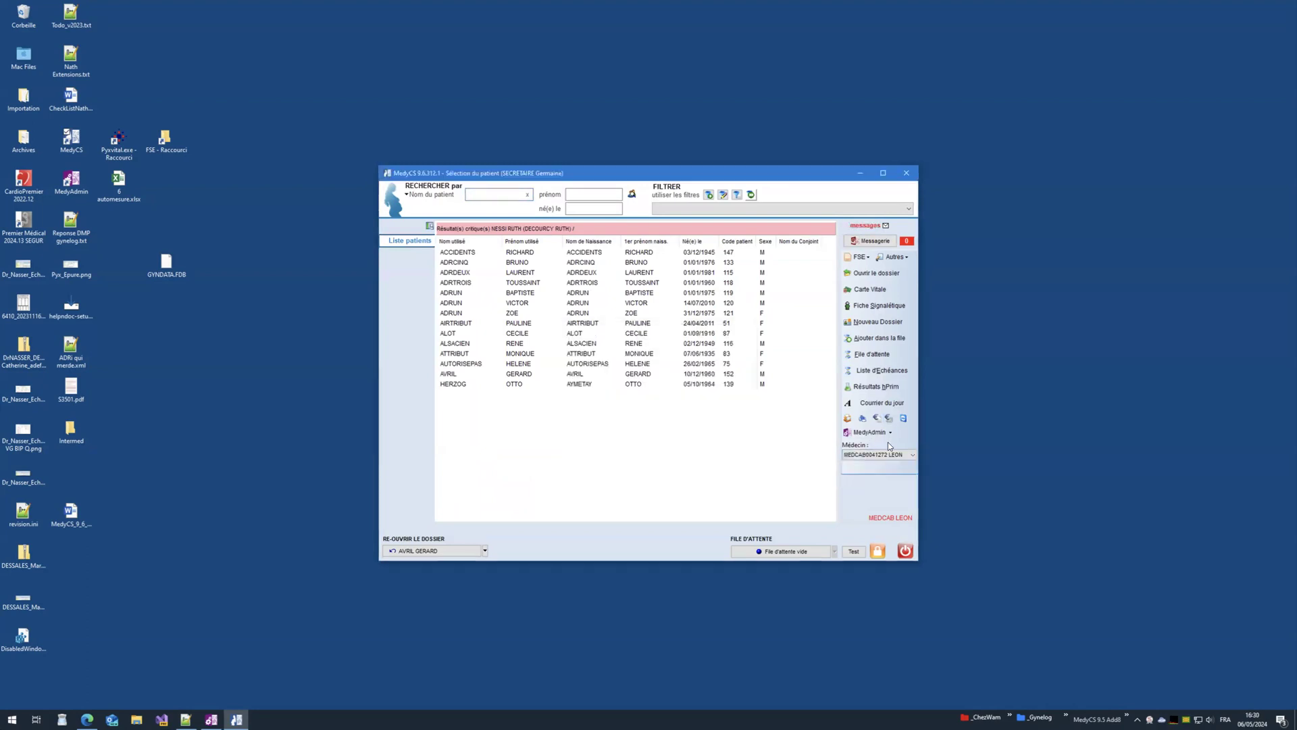
left_click(889, 418)
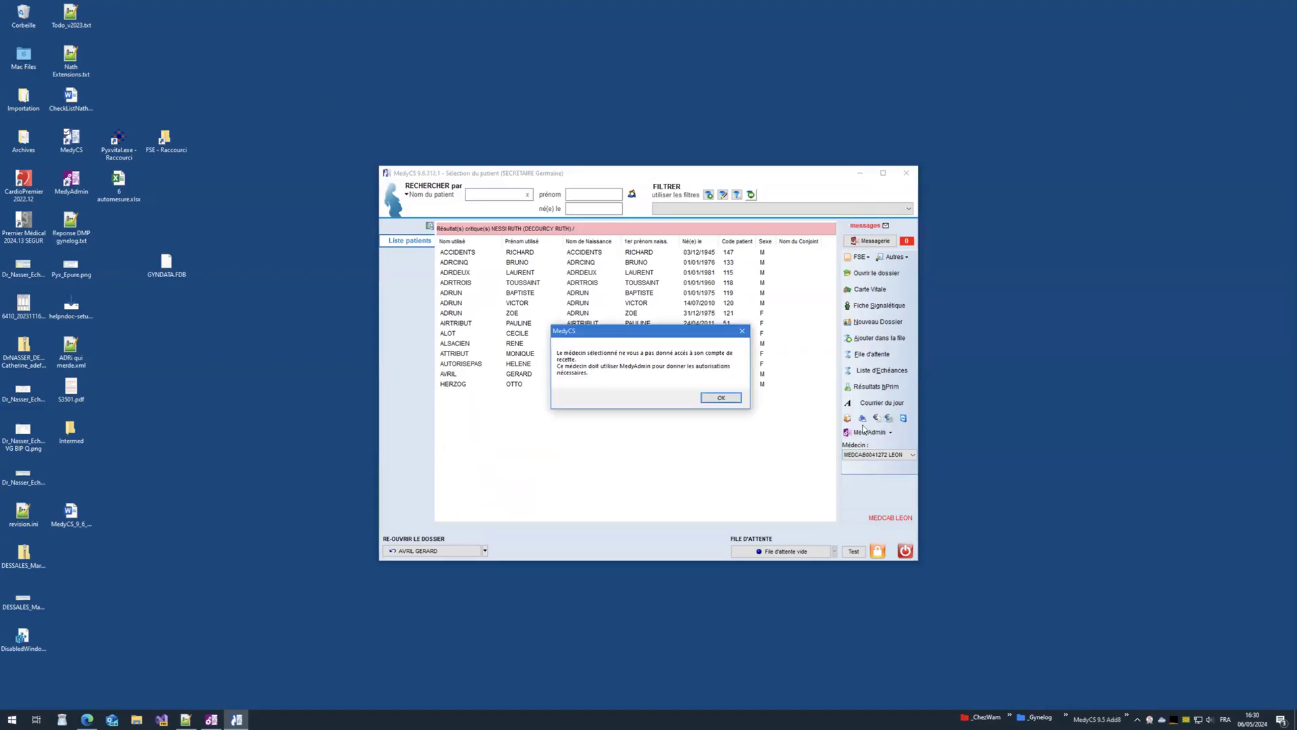
left_click(709, 399)
Step: Check the accounting preferences in the administration window, then close it
left_click_drag(753, 179, 881, 220)
left_click(757, 196)
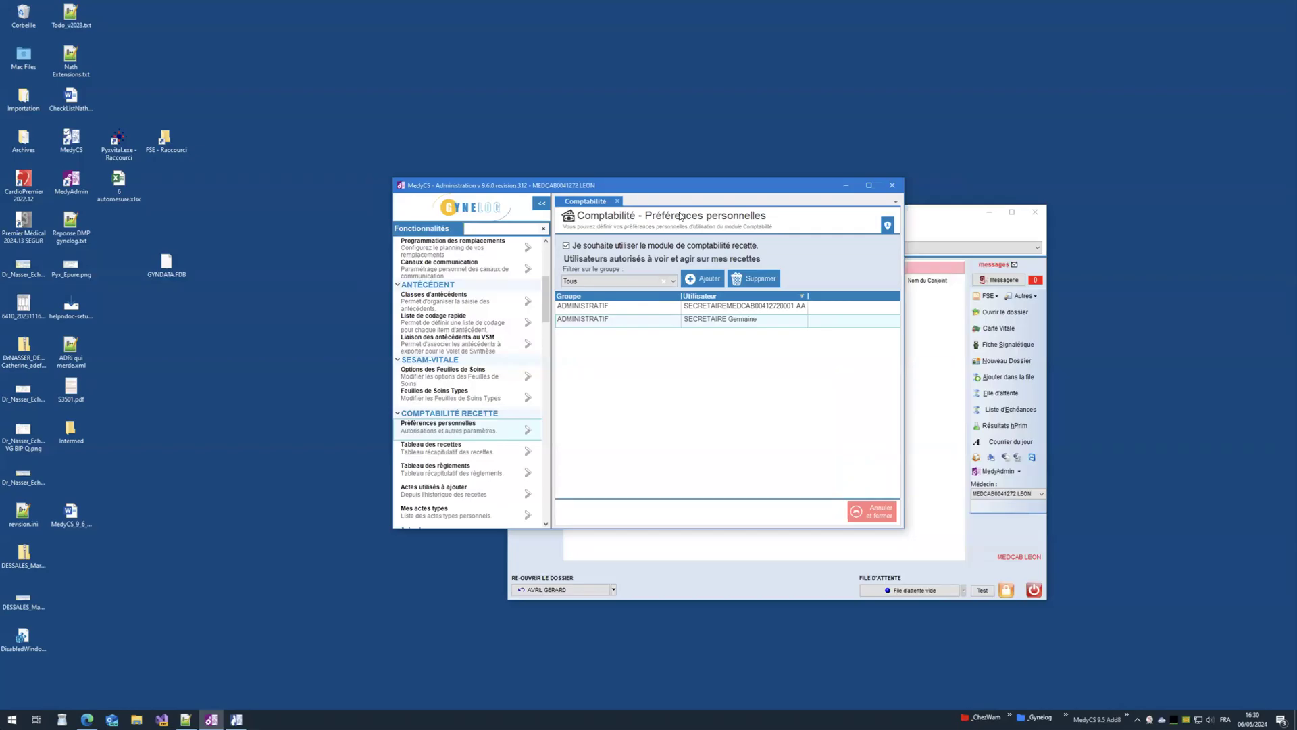
left_click(618, 202)
left_click(892, 185)
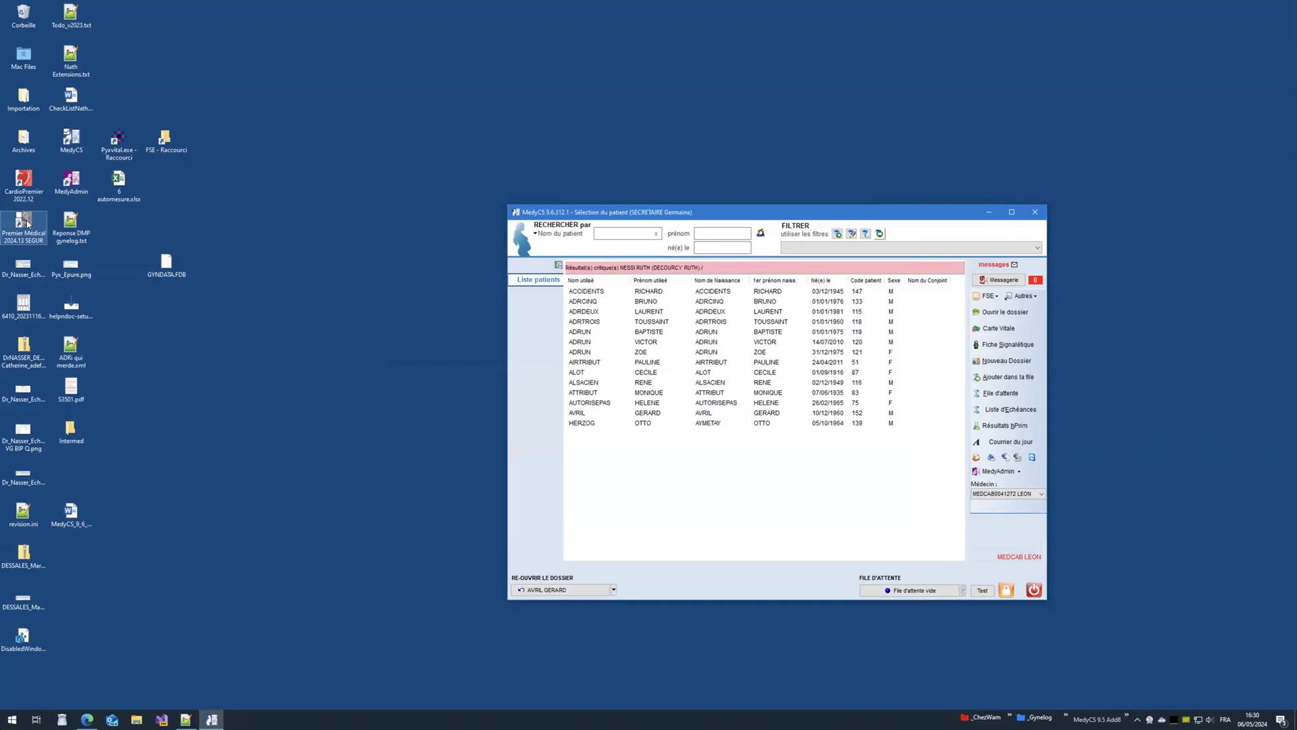
Step: Relaunch MedyCS, browse the sign-in user list, then close patient selection and the sign-in dialog
double_click(69, 155)
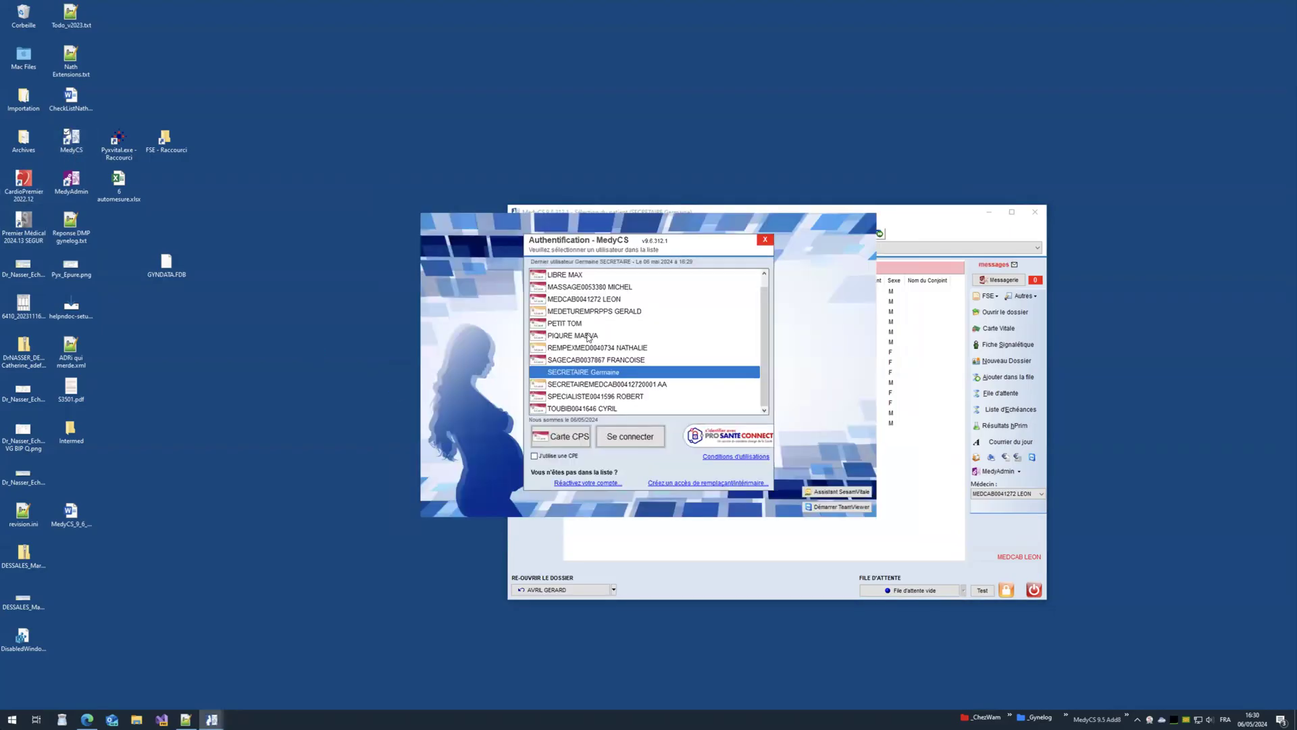
left_click(590, 337)
left_click(588, 311)
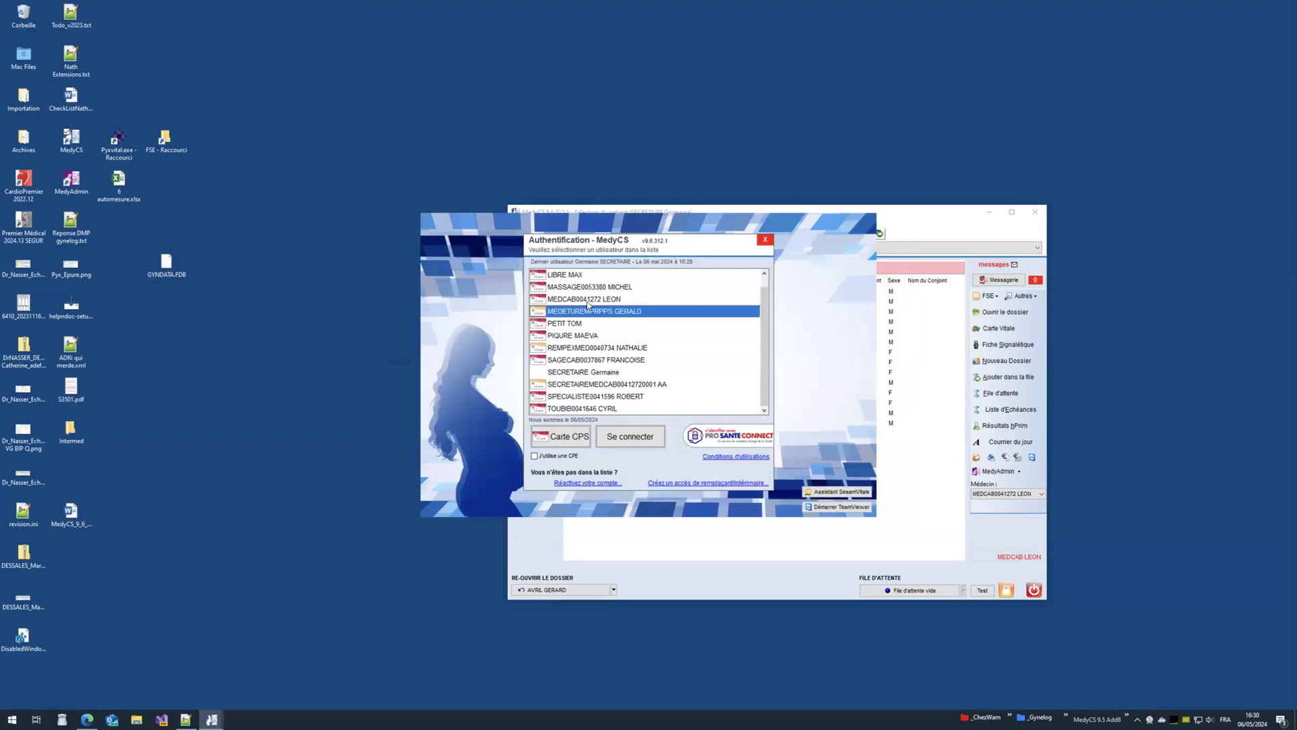
left_click(588, 299)
scroll(669, 352, "up", 1)
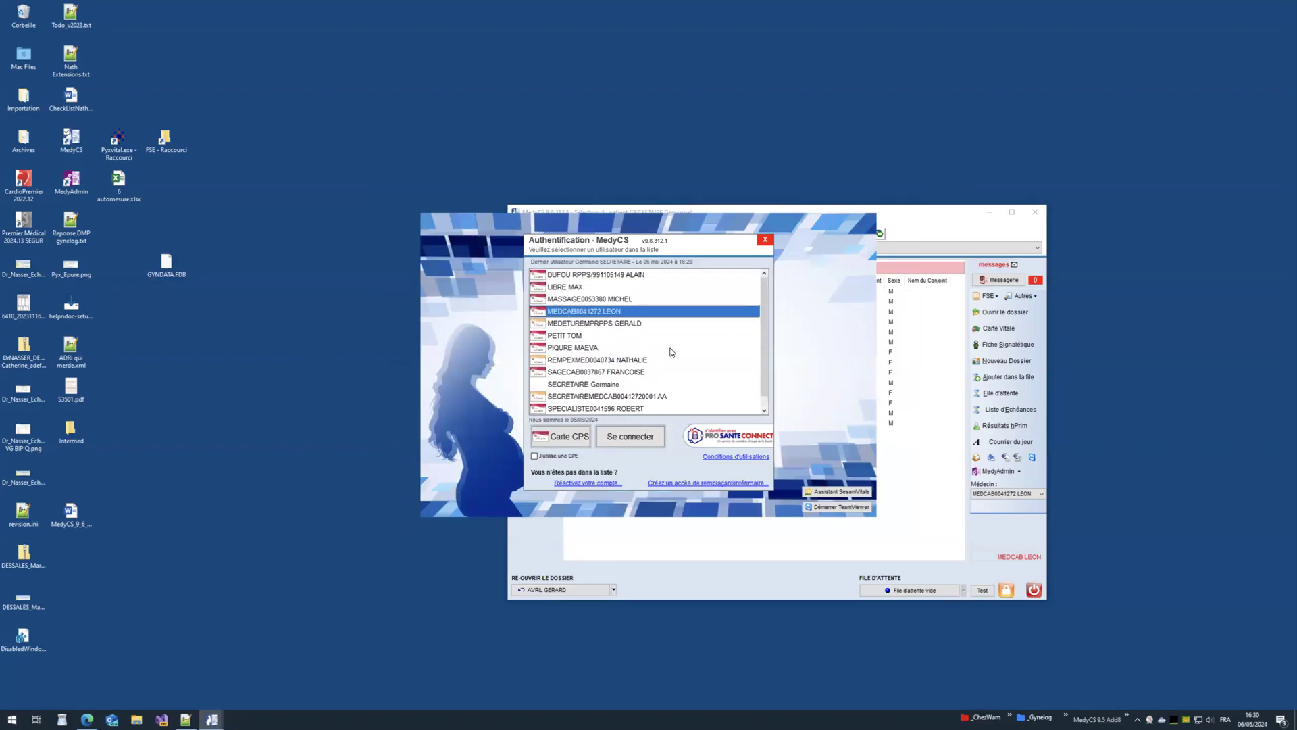
scroll(672, 352, "down", 1)
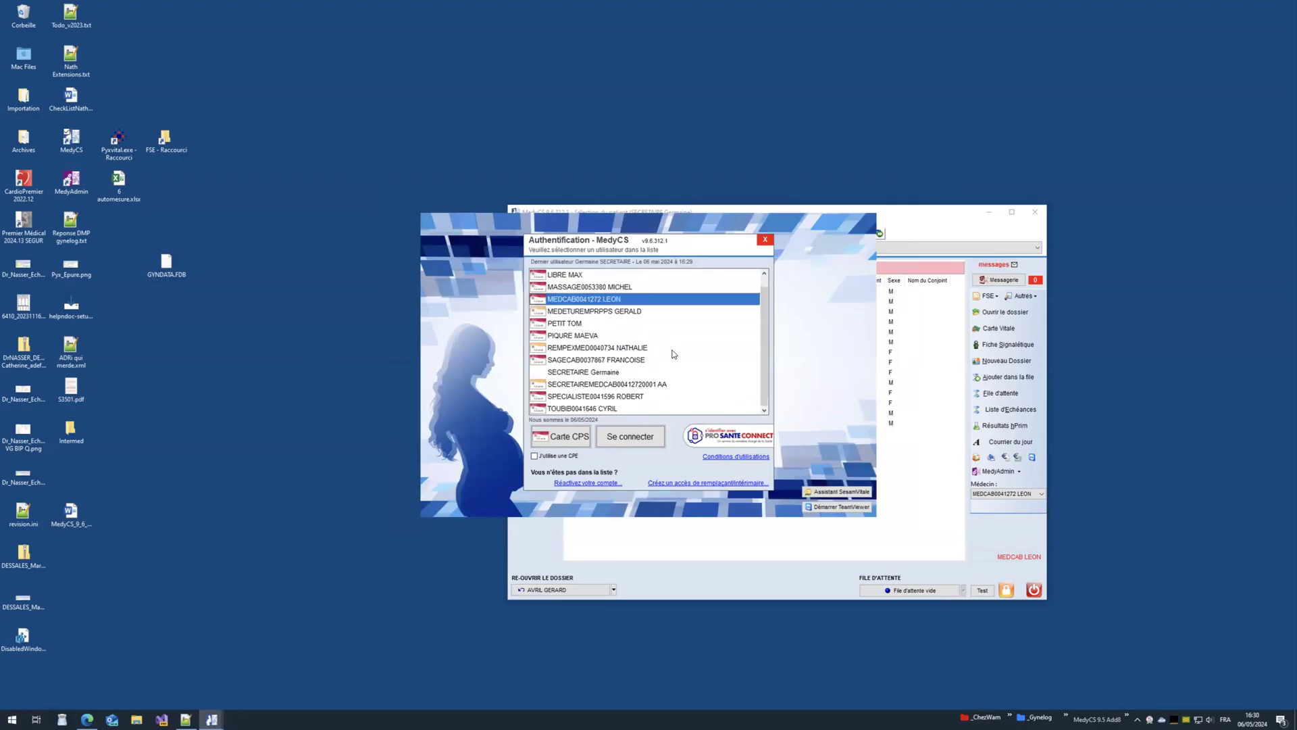
scroll(676, 354, "up", 1)
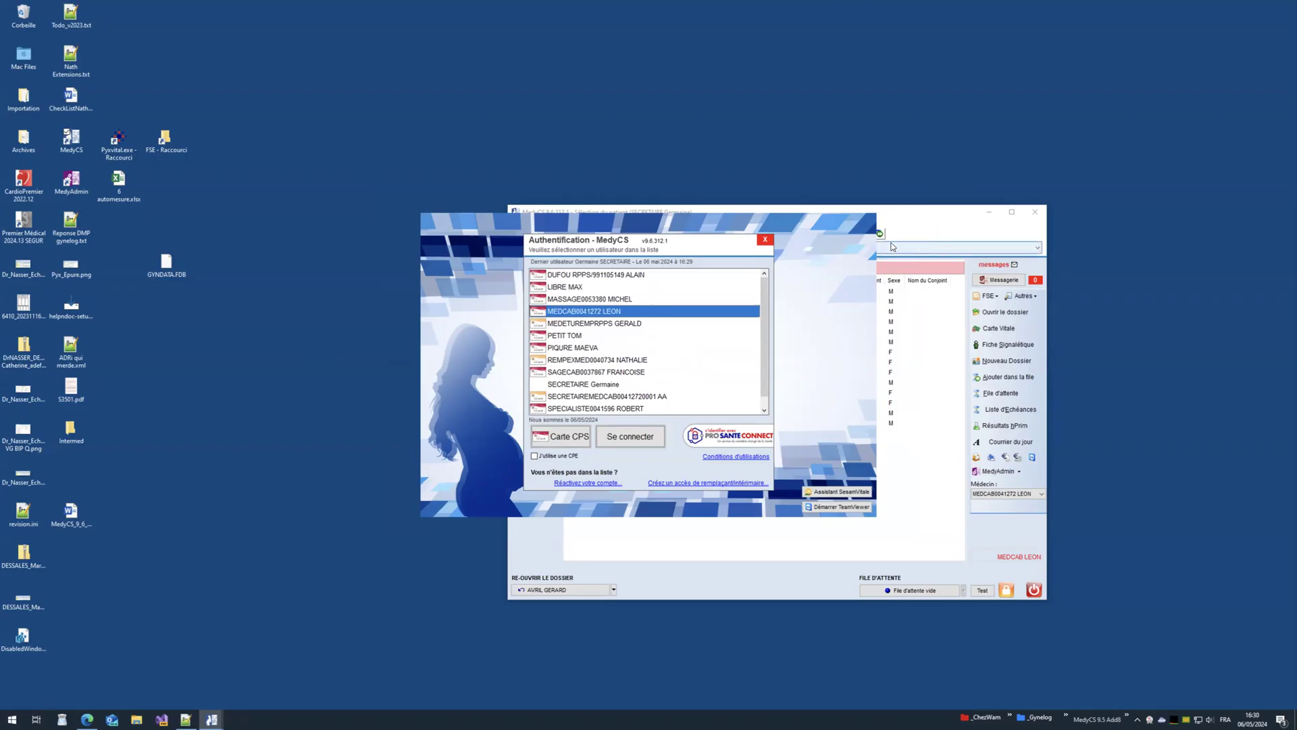
left_click(1035, 212)
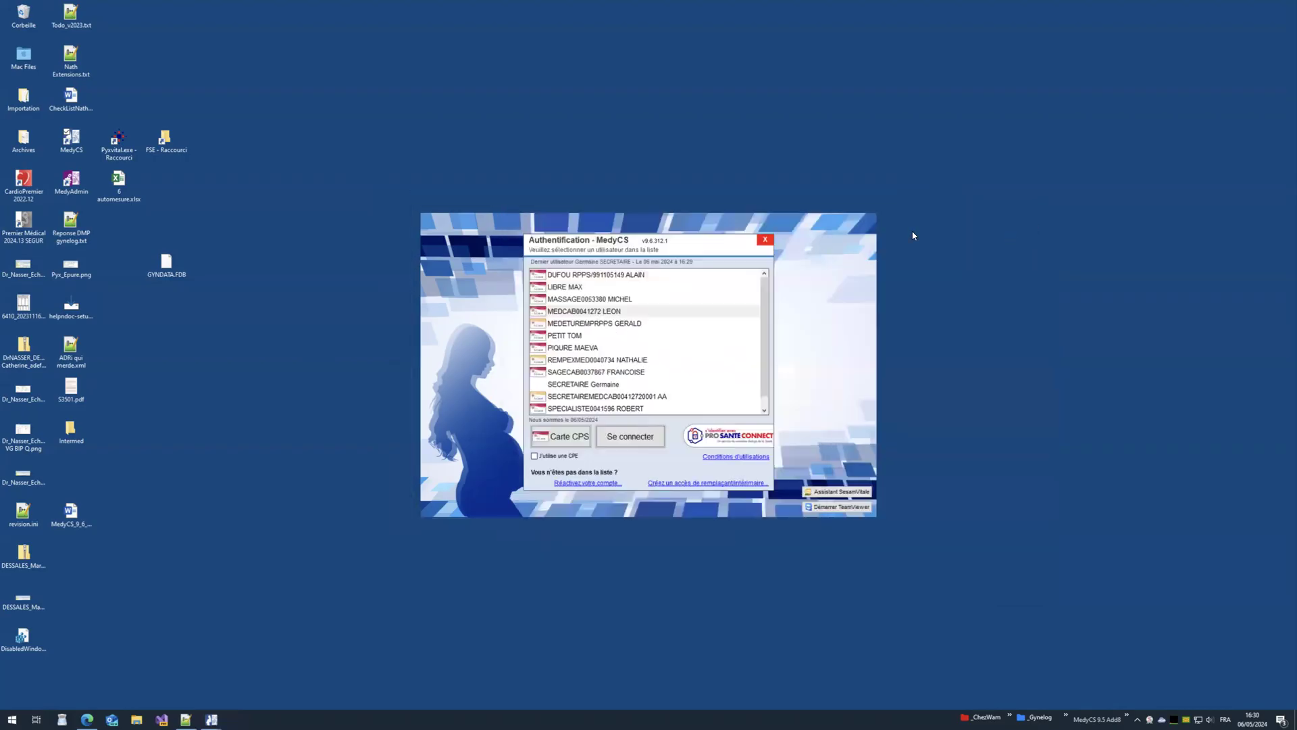
left_click(765, 240)
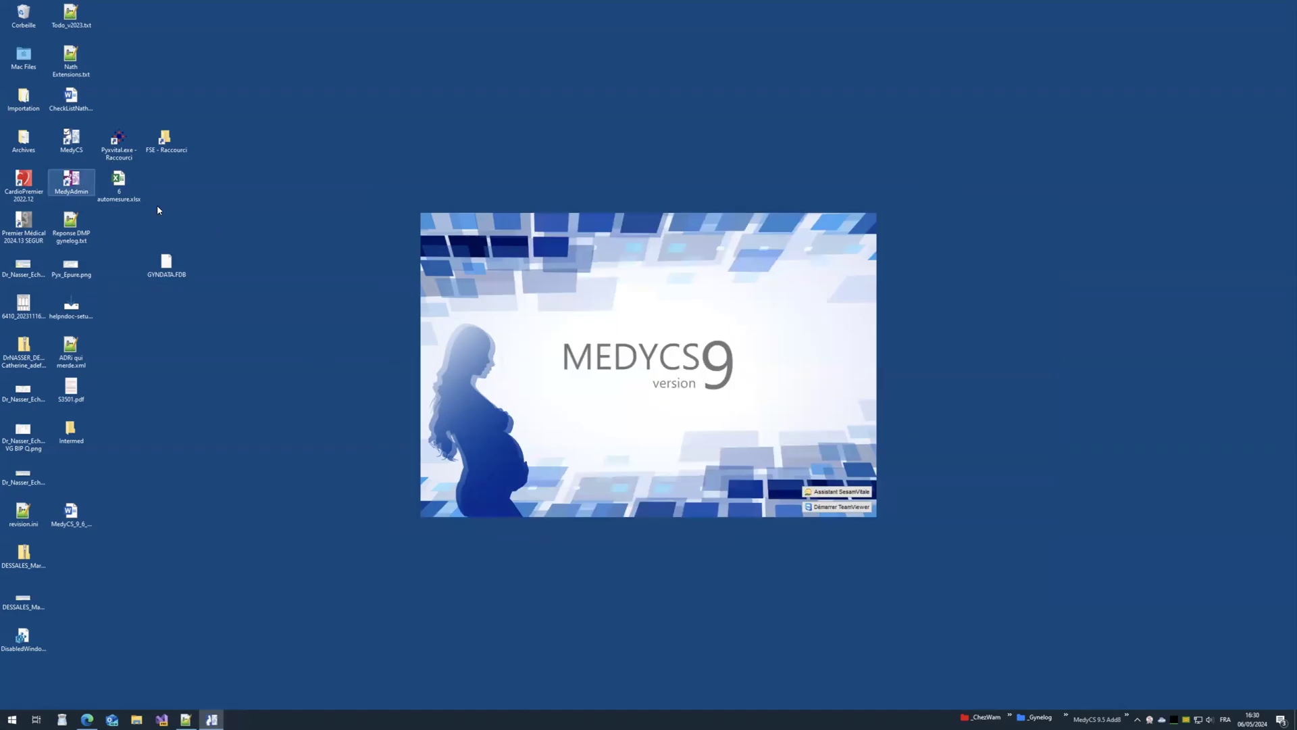
Step: Sign in to MedyAdmin with the physician's identity
double_click(81, 194)
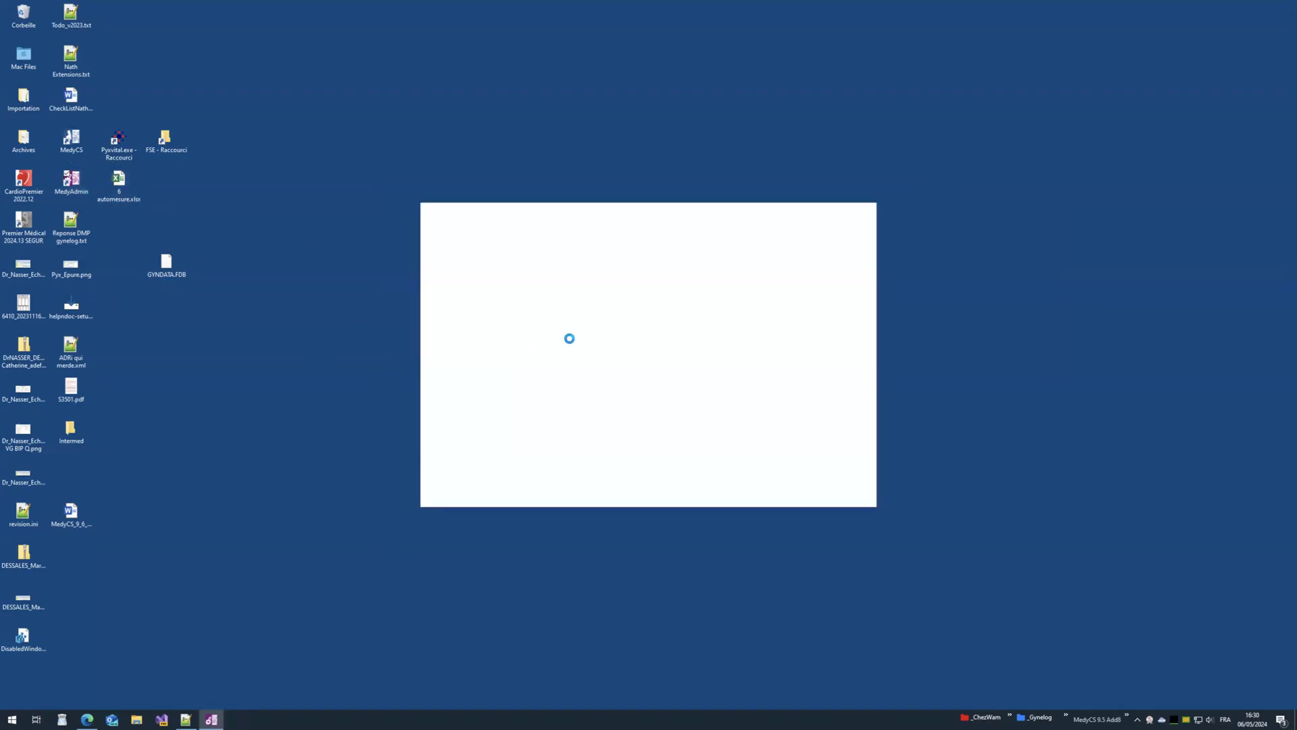
left_click(632, 434)
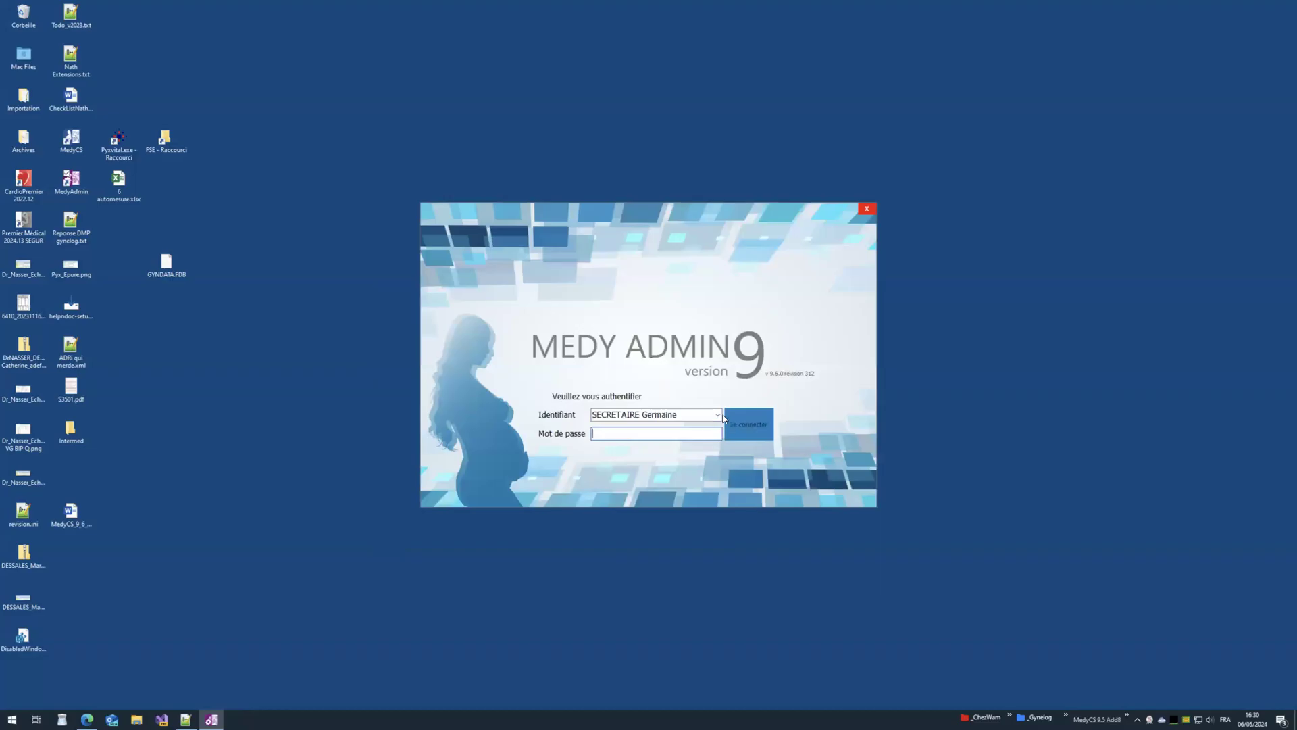
left_click(719, 415)
left_click(680, 457)
left_click(748, 424)
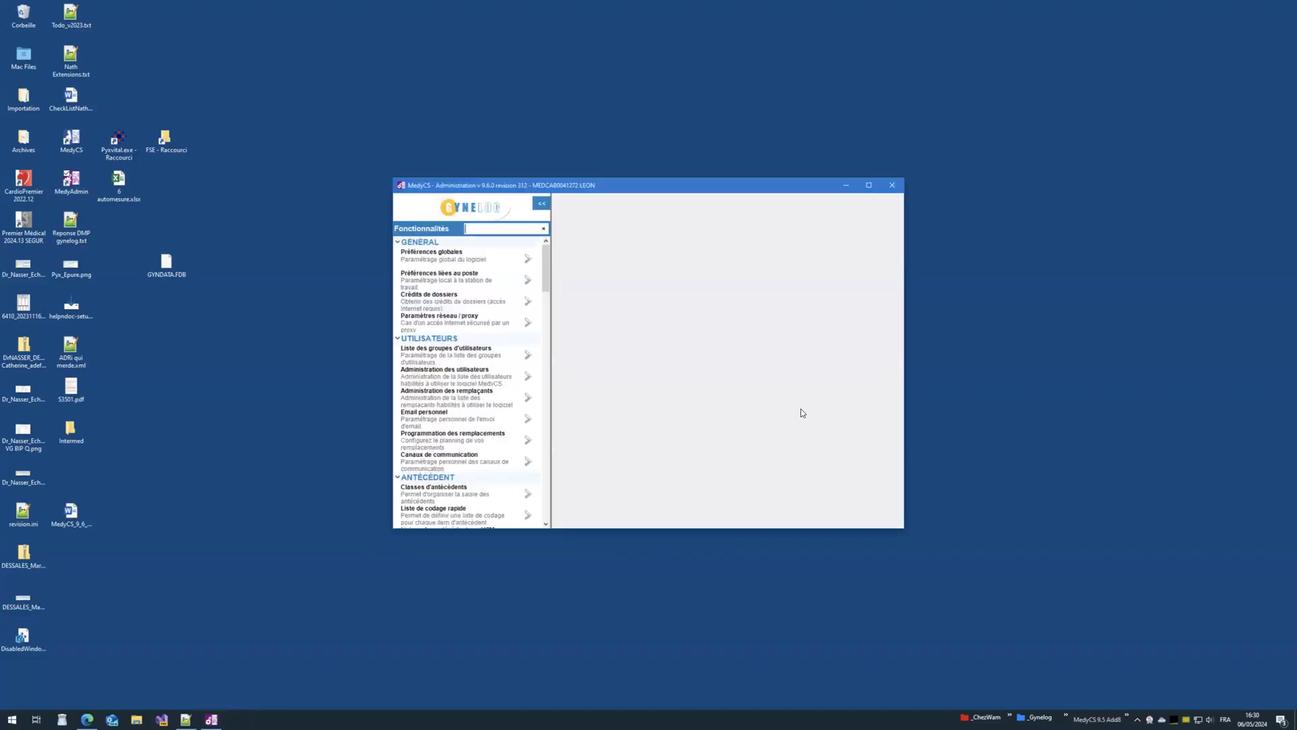
Step: Enter user administration with the supervisor password, select the physician, and open revenue-accounting personal preferences
left_click(528, 376)
type("a")
left_click(655, 395)
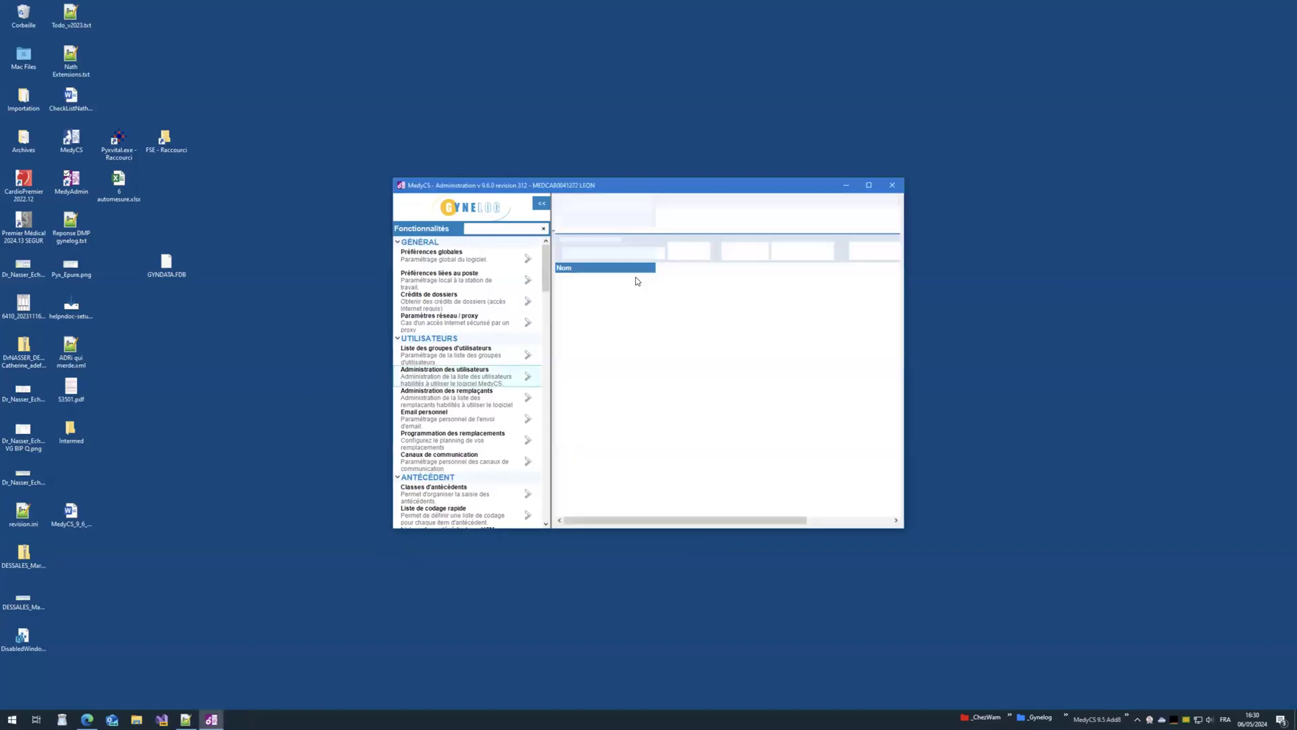
left_click_drag(905, 338, 1086, 338)
left_click(712, 321)
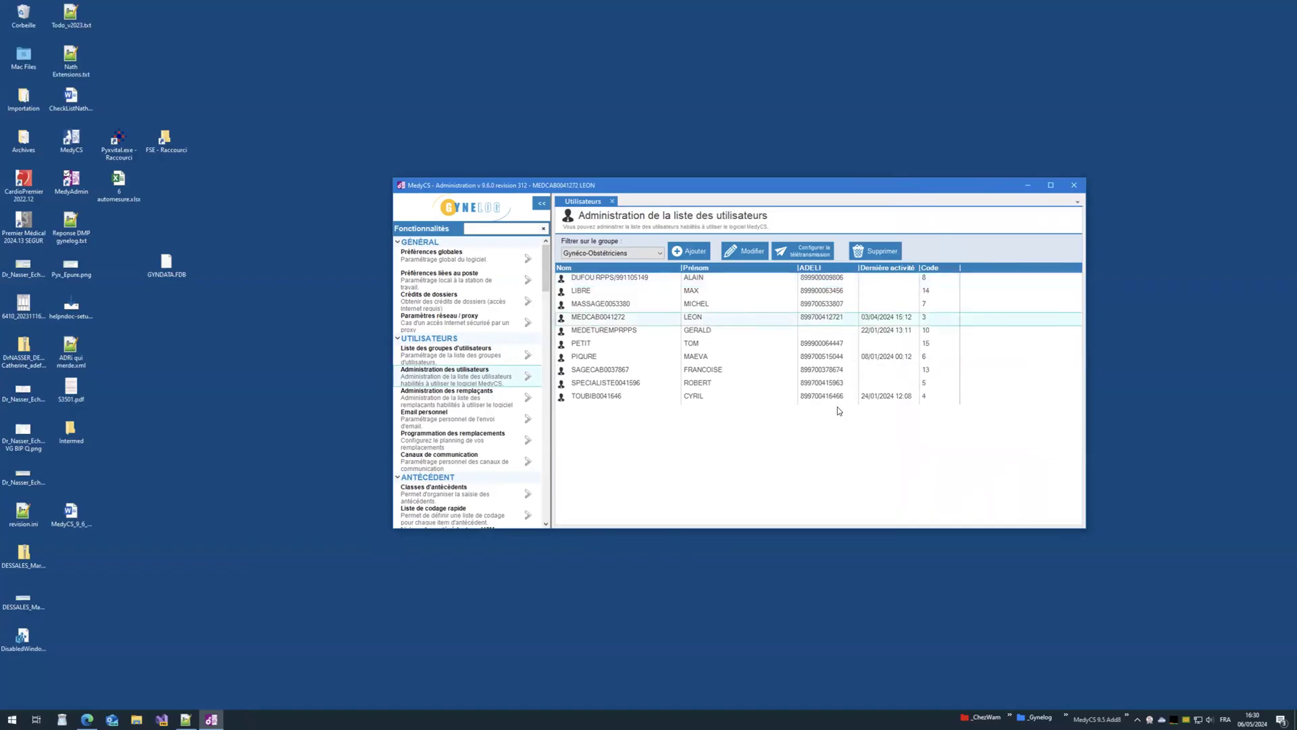
scroll(514, 456, "down", 3)
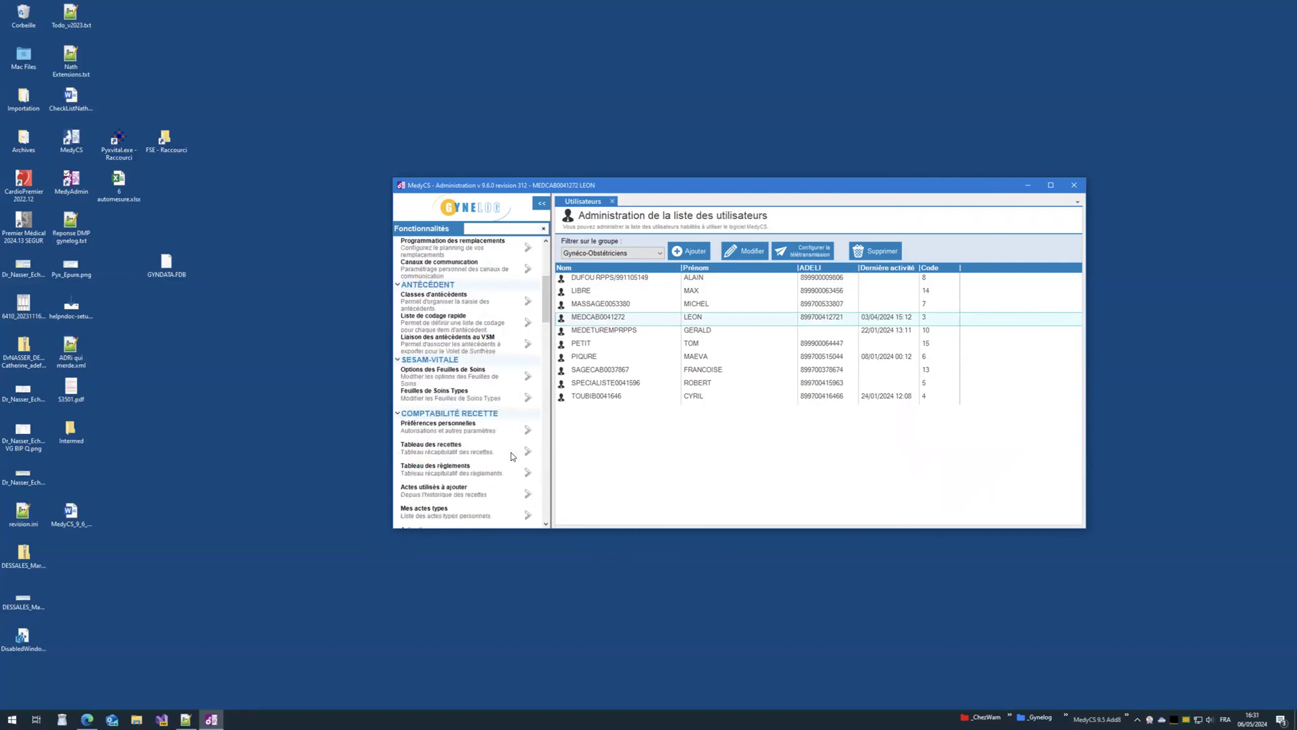
left_click(529, 392)
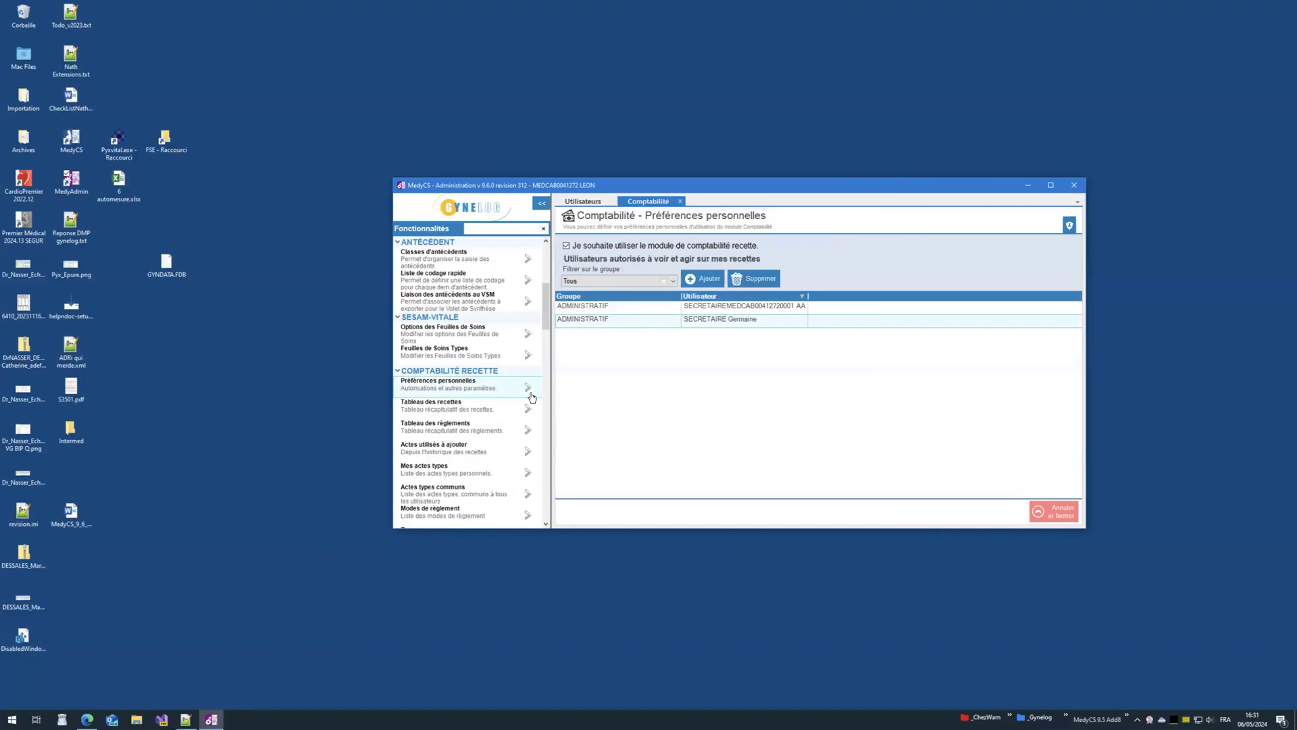
Step: Remove the SECRETAIRE user from the authorised list, re-add it, save, and relaunch MedyCS
left_click(753, 278)
left_click(754, 312)
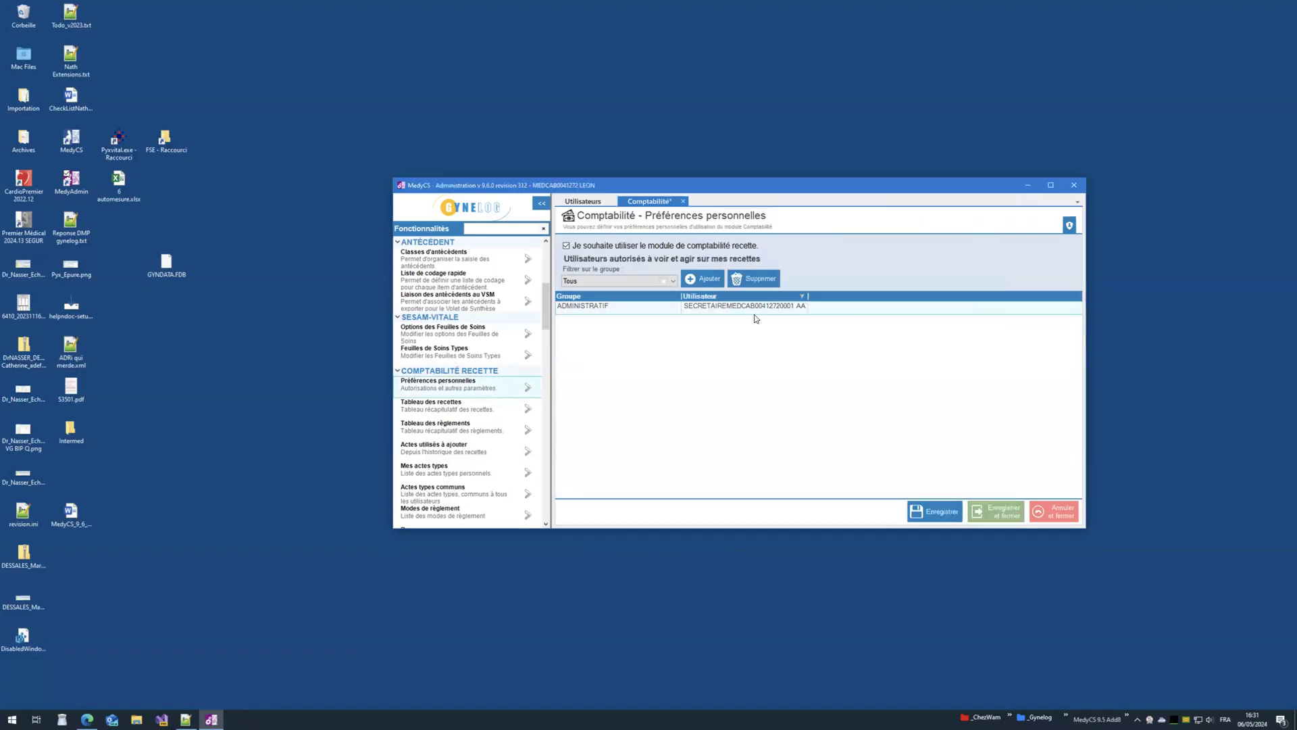
left_click(703, 278)
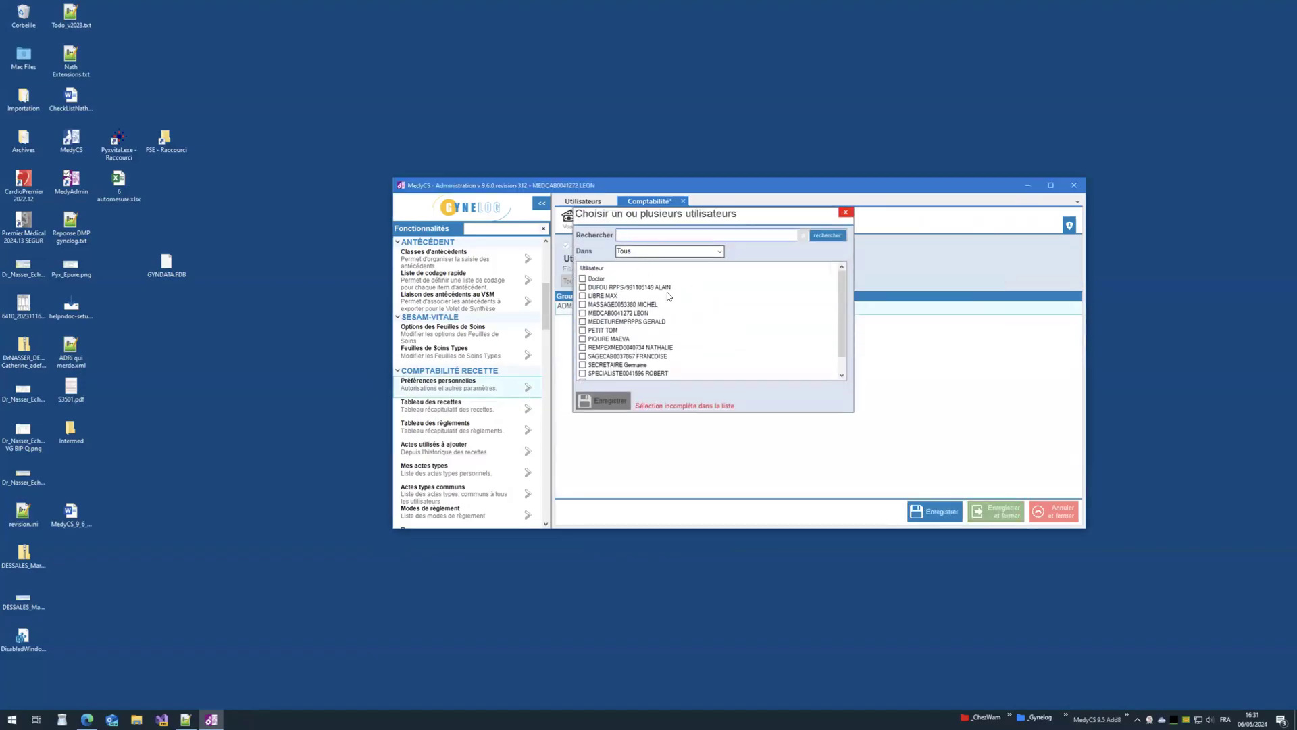
scroll(668, 296, "down", 1)
left_click(582, 347)
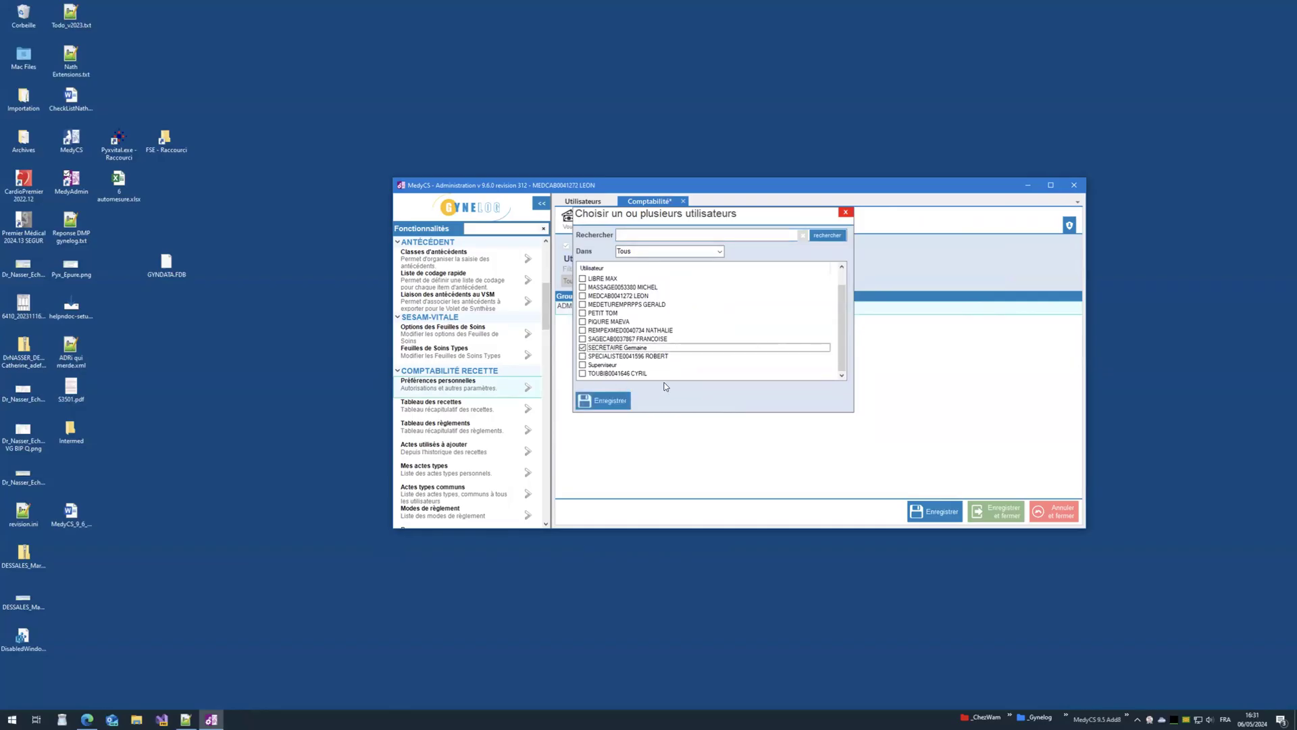
left_click(603, 400)
left_click(923, 512)
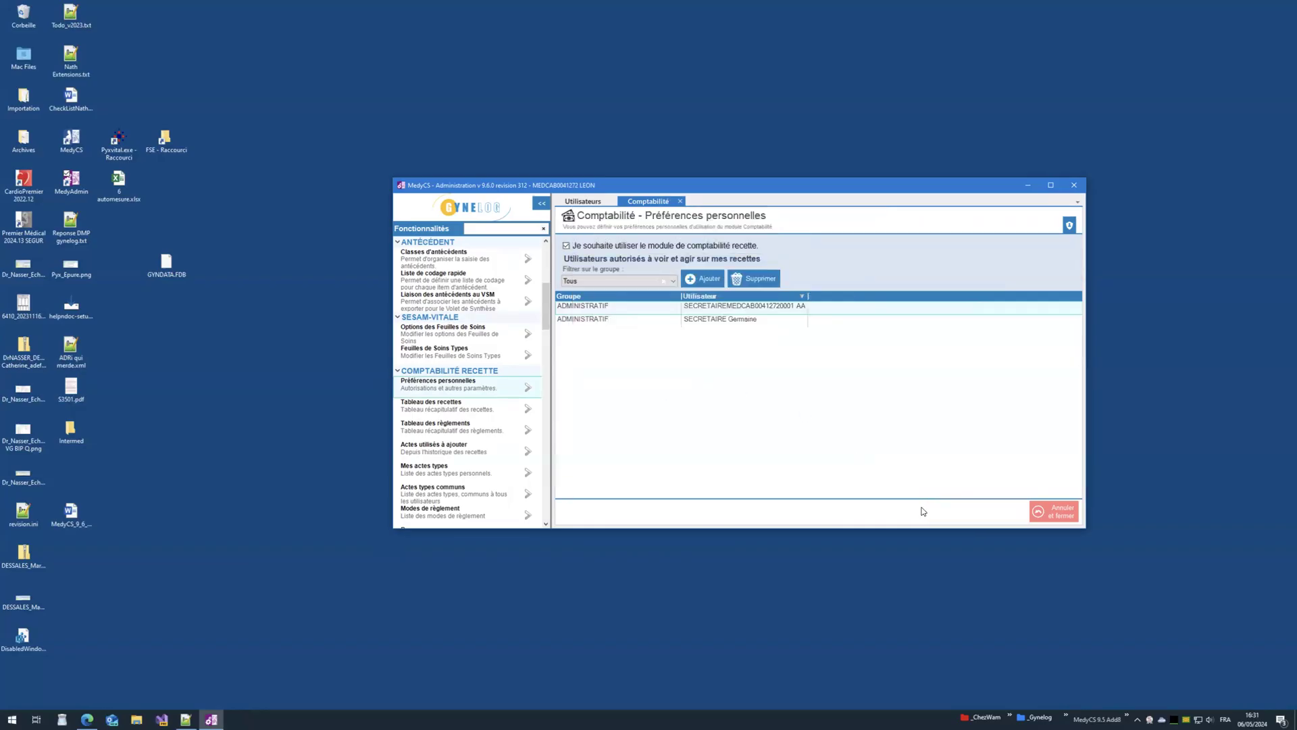
double_click(71, 138)
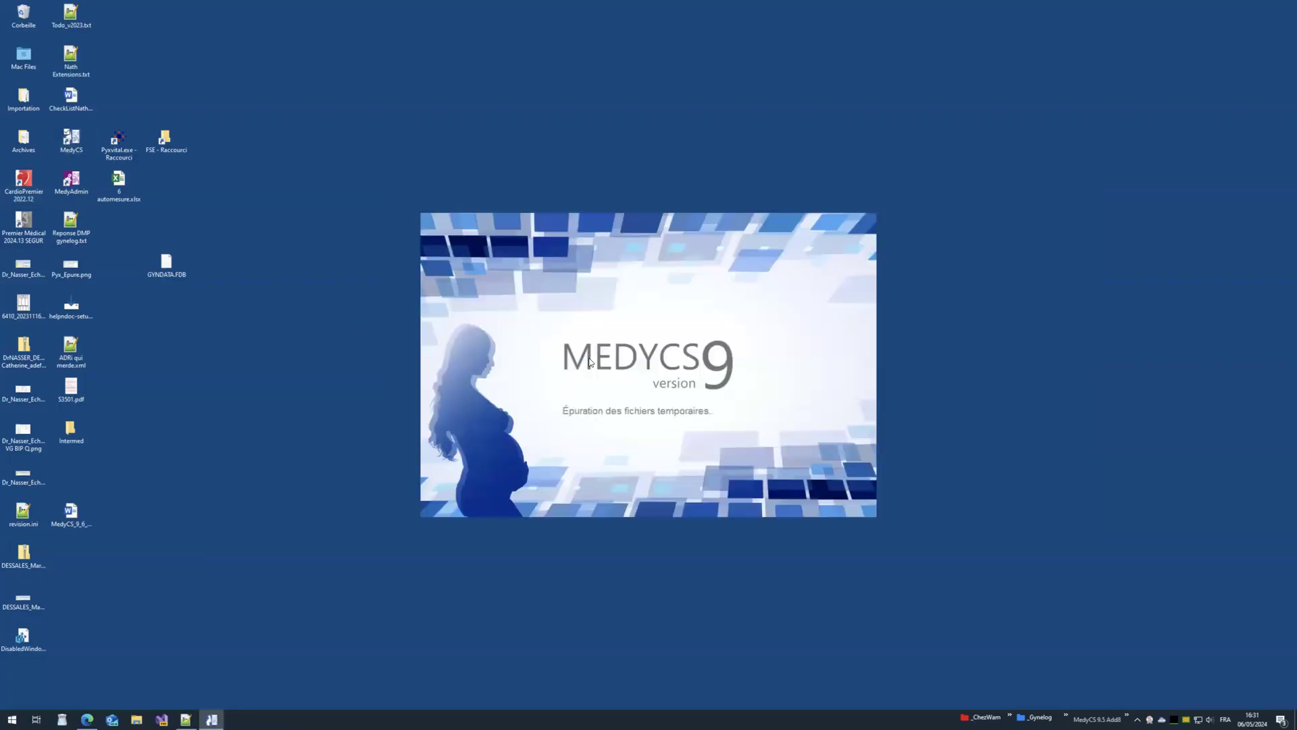
double_click(572, 370)
left_click(610, 379)
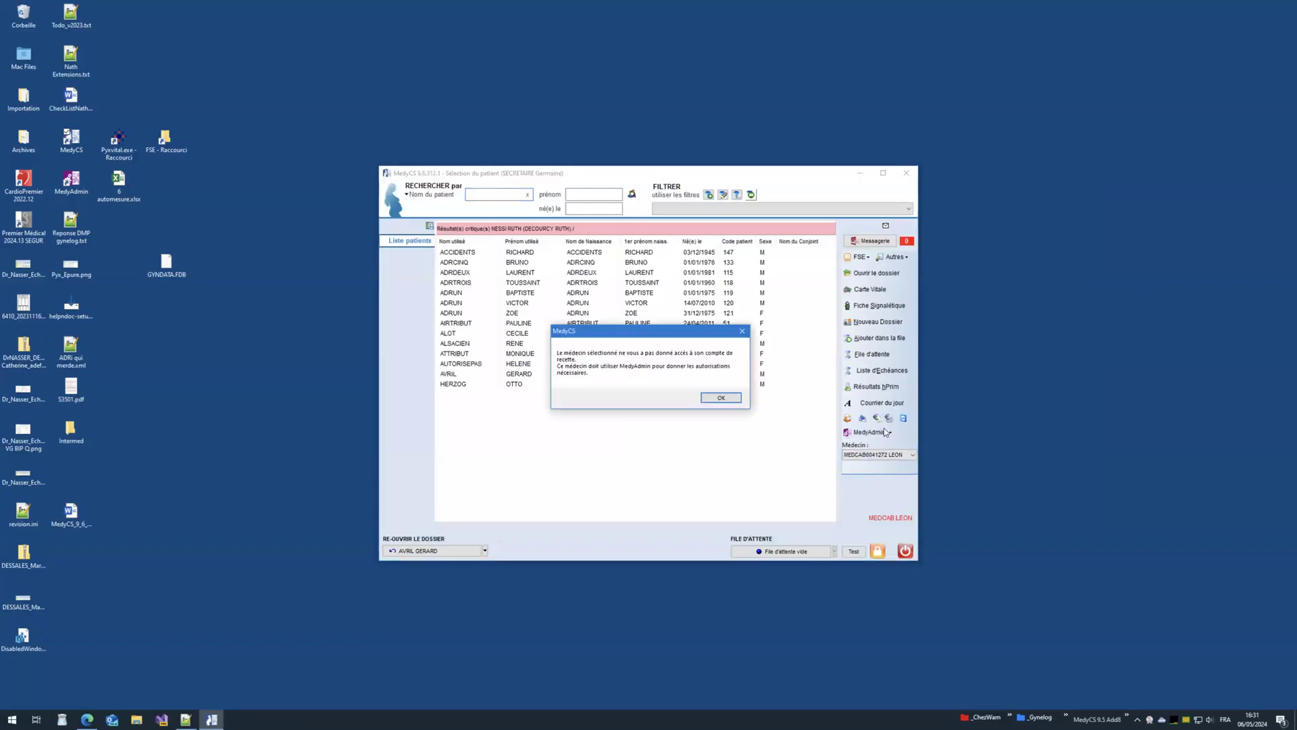
left_click(710, 398)
left_click(905, 173)
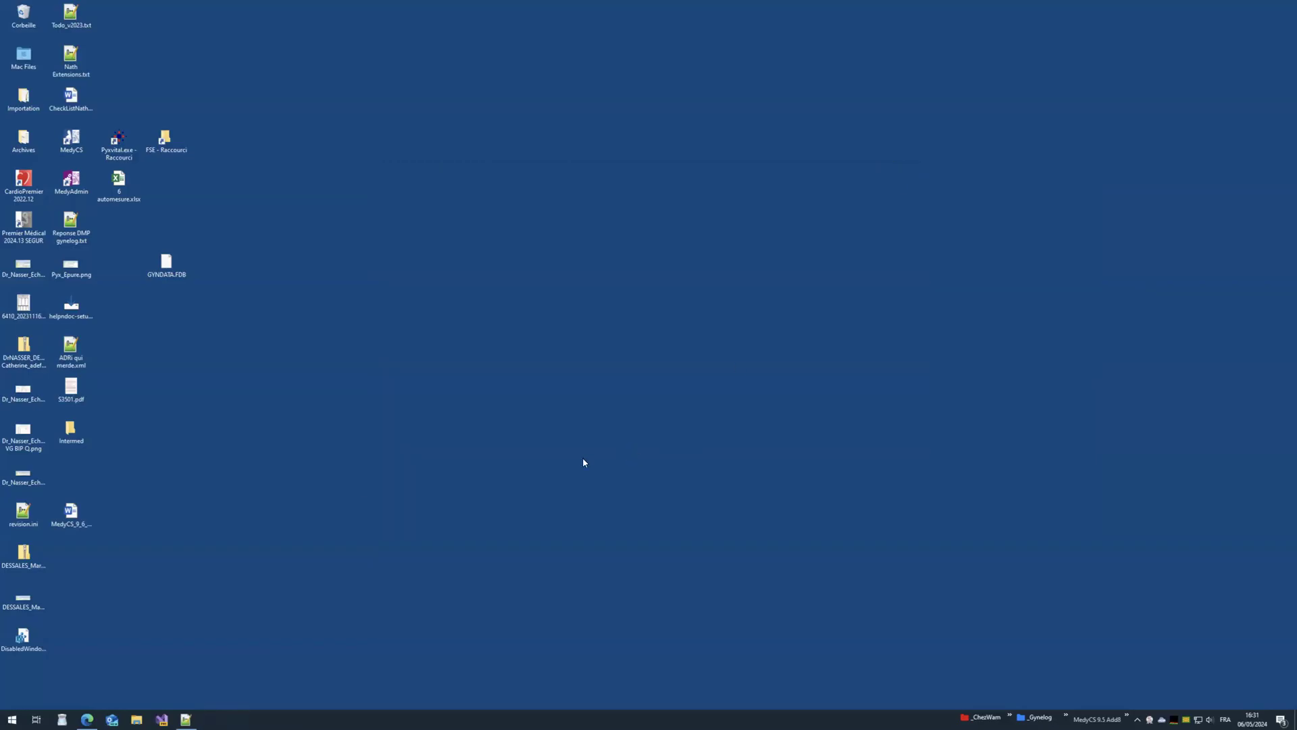
left_click(11, 719)
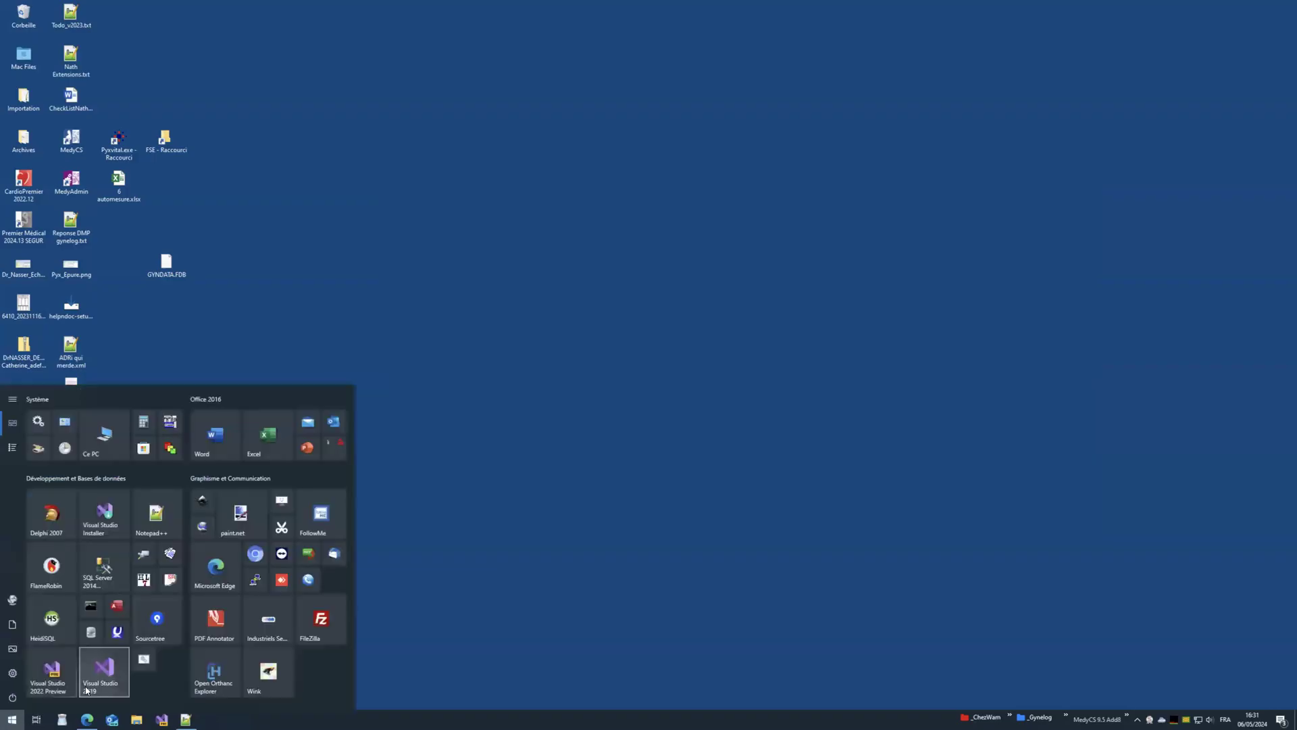
left_click(50, 531)
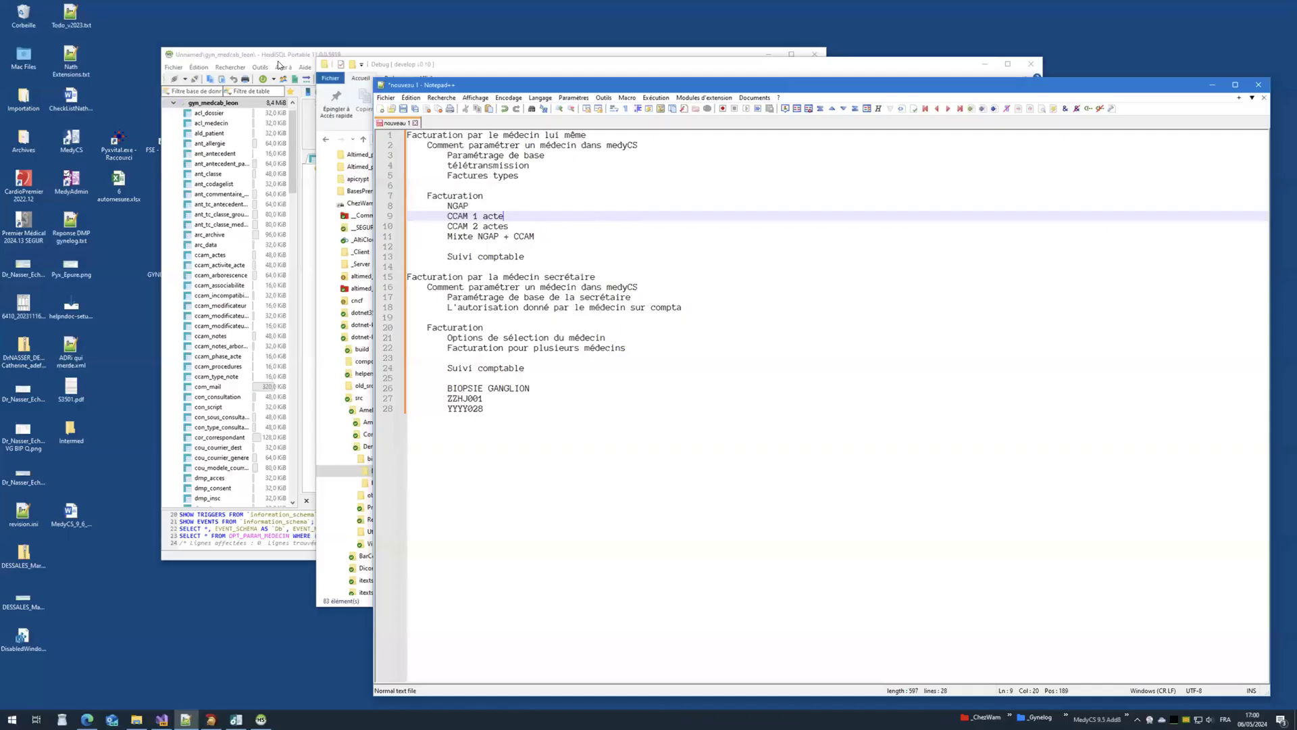
Step: Quit HeidiSQL without saving the modified query
key("alt+Tab")
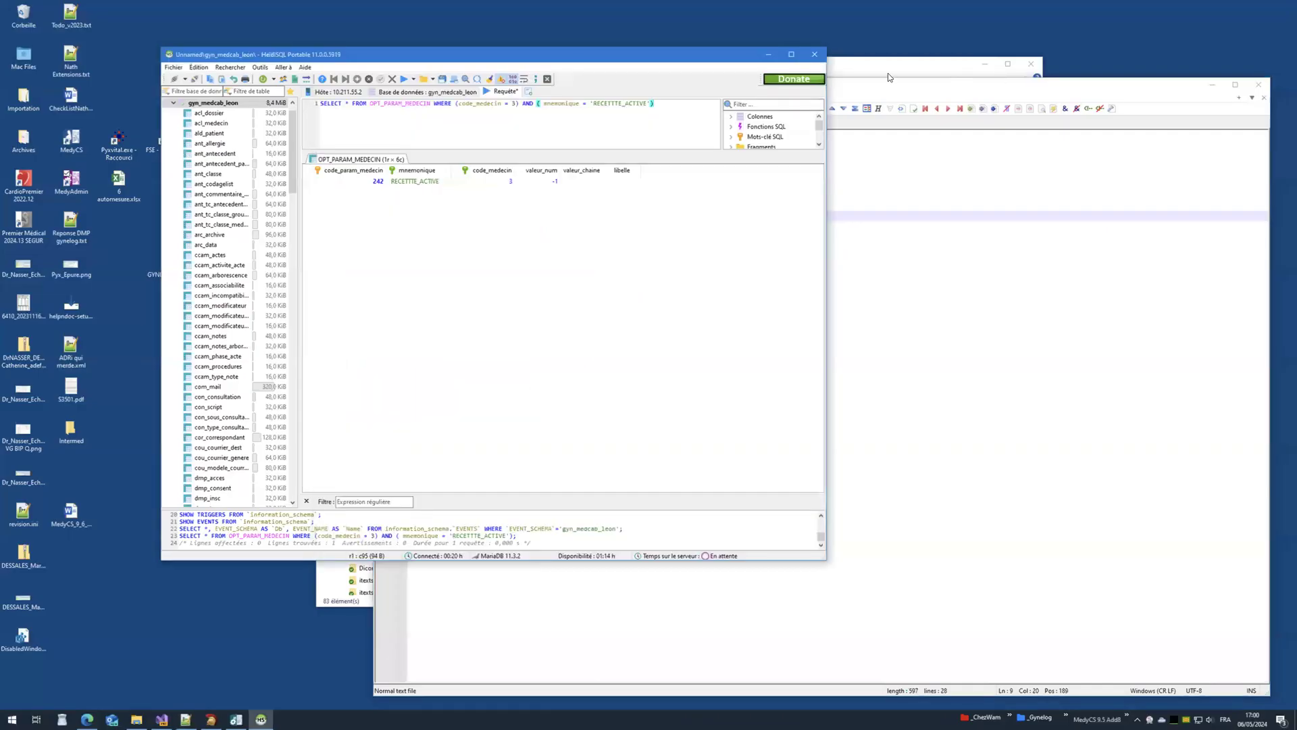
left_click(815, 55)
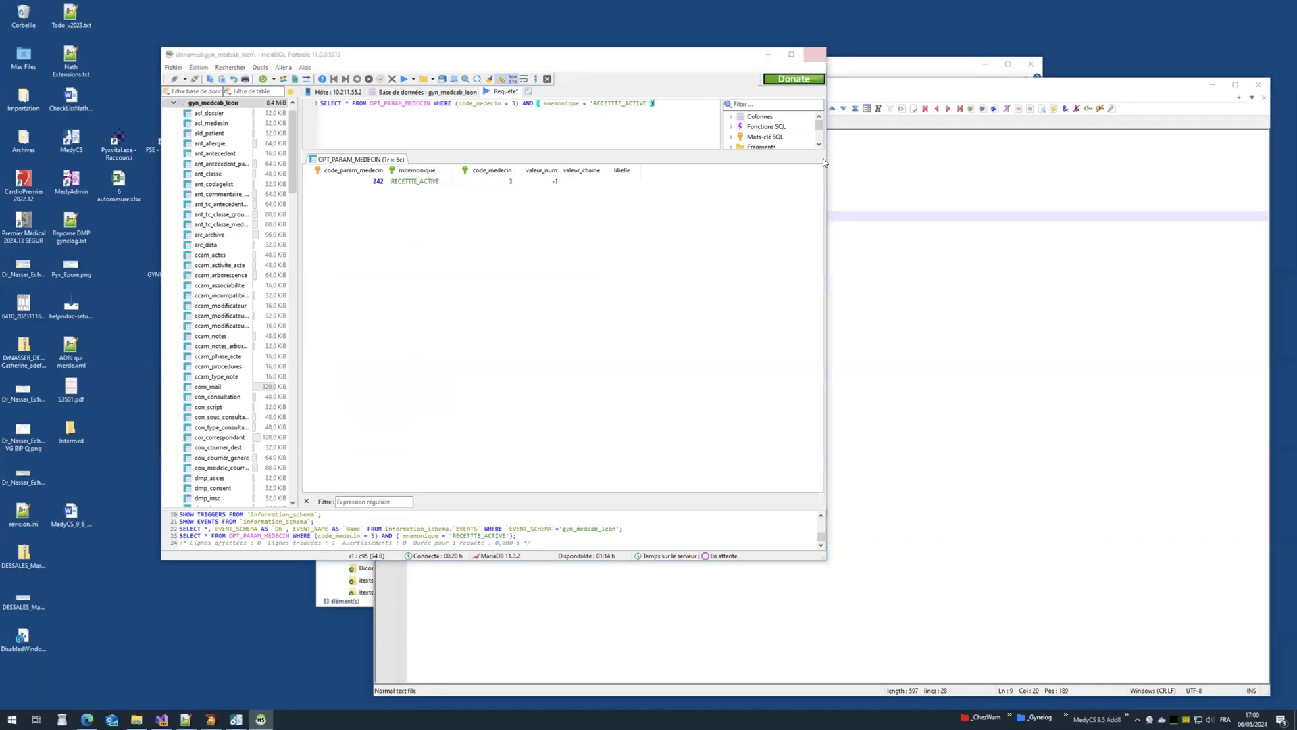
left_click(686, 375)
Step: Close File Explorer, move and shrink the Notepad++ window, and start MedyCS
left_click(757, 75)
left_click(1031, 63)
left_click_drag(962, 84, 926, 54)
left_click_drag(336, 48, 388, 106)
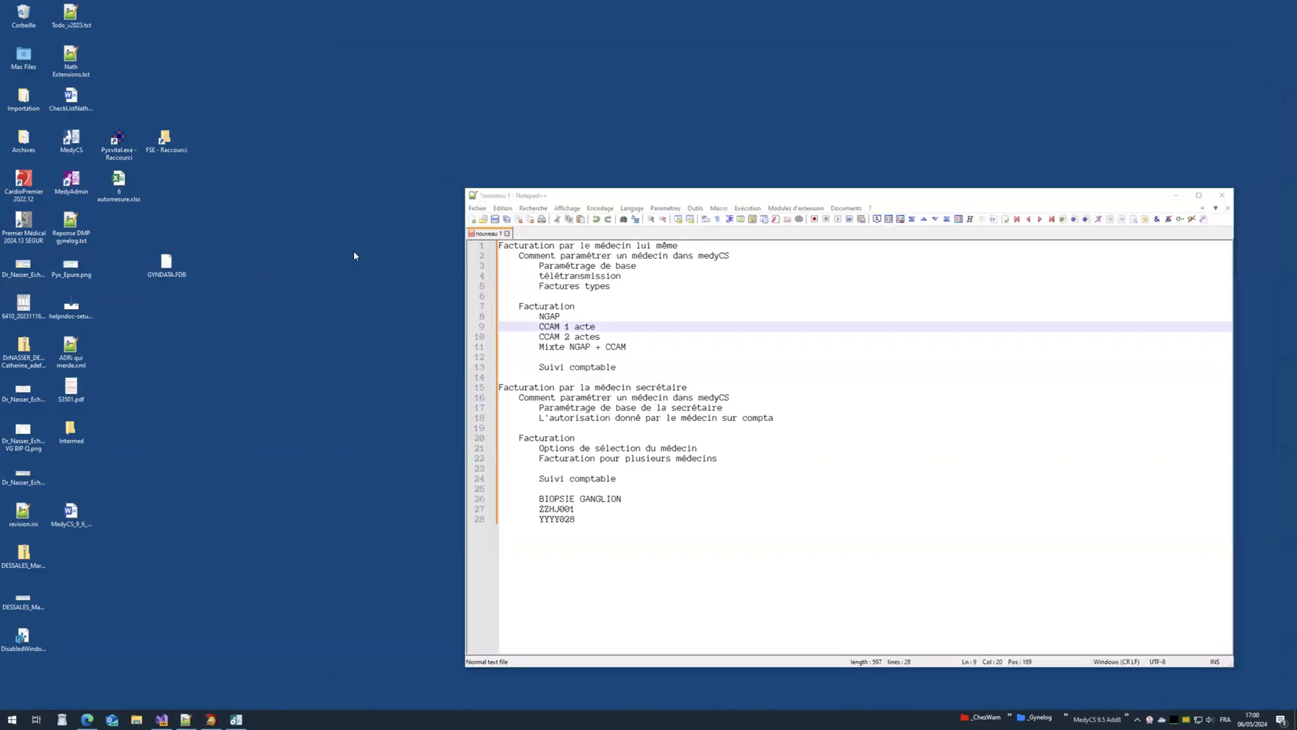
double_click(71, 139)
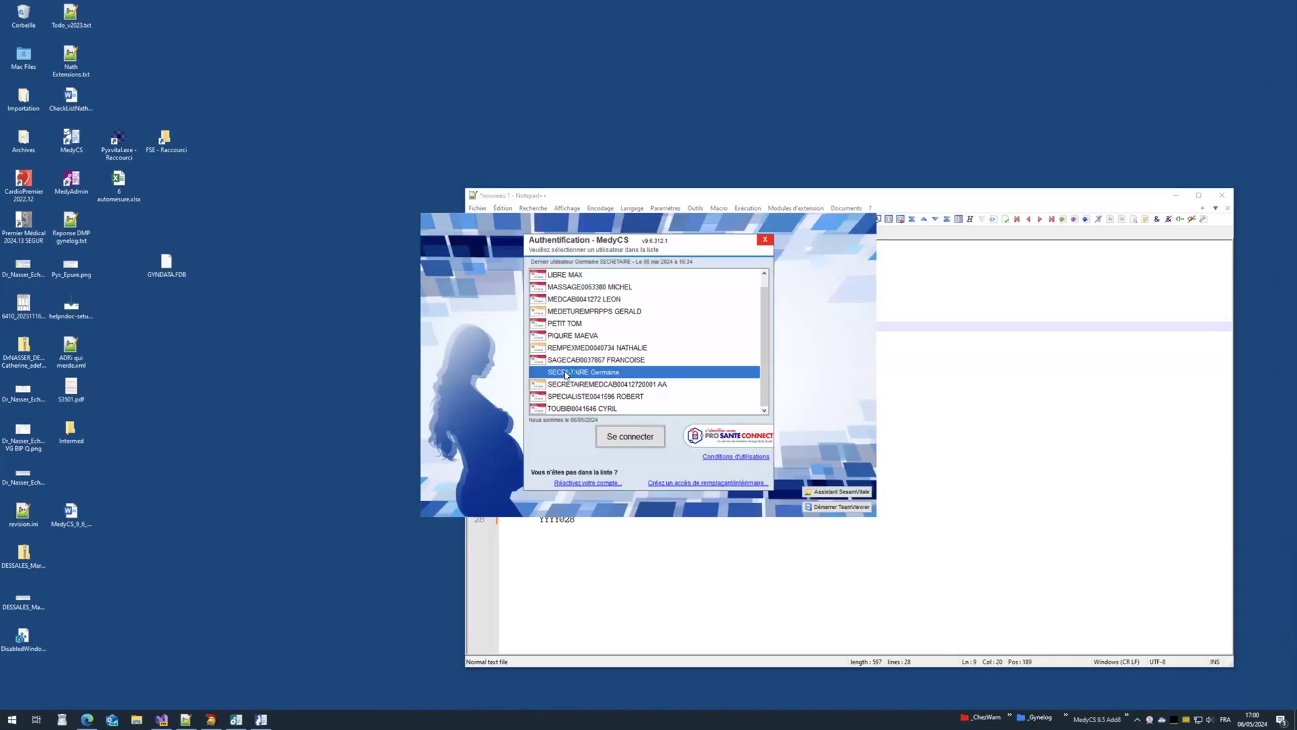
Step: Sign in as the secretary, view the revenue table of four invoices totalling 243,08 €, then launch MedyAdmin
double_click(596, 372)
type("*")
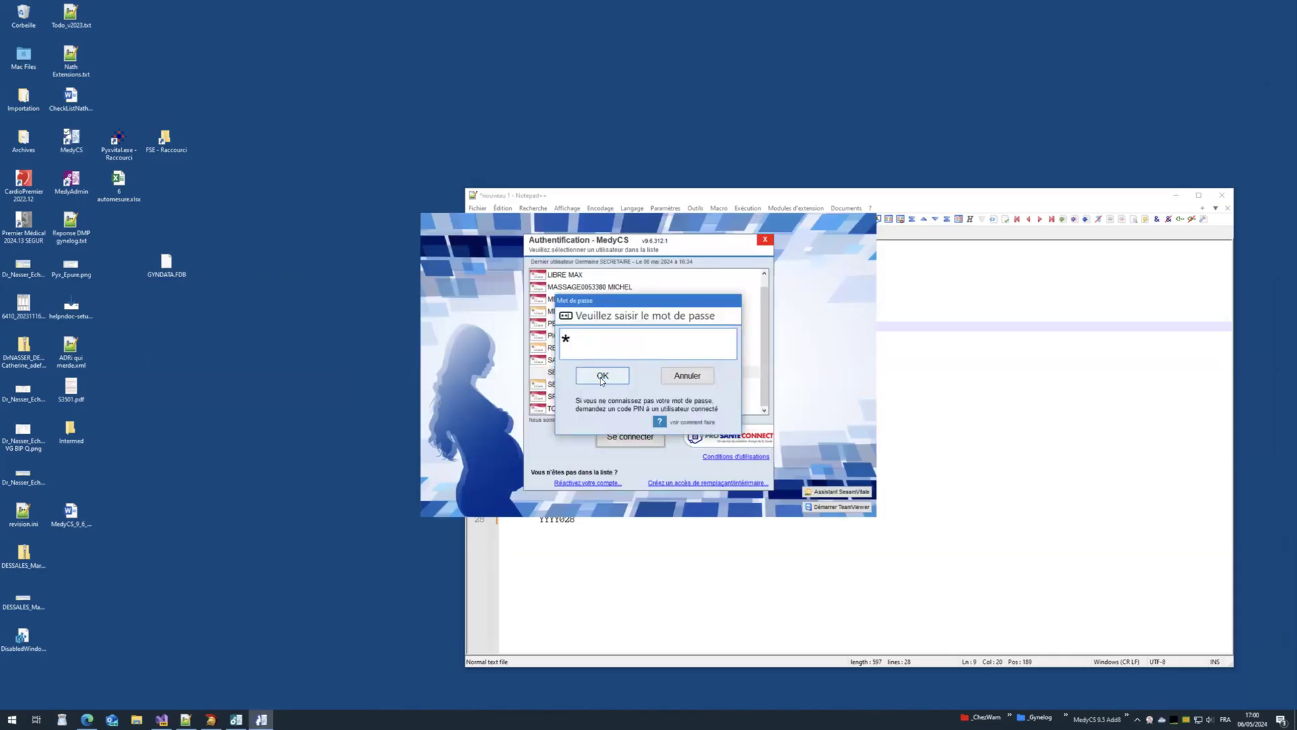
left_click(602, 377)
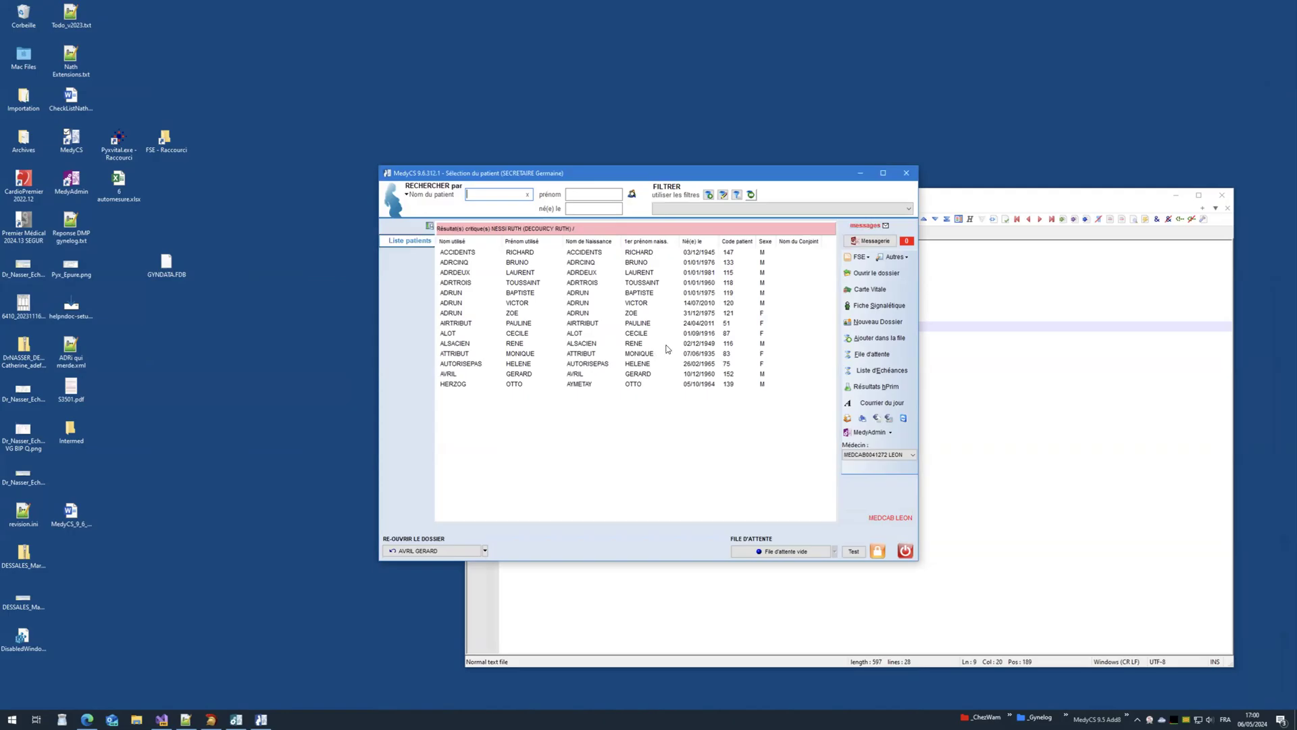
left_click(889, 418)
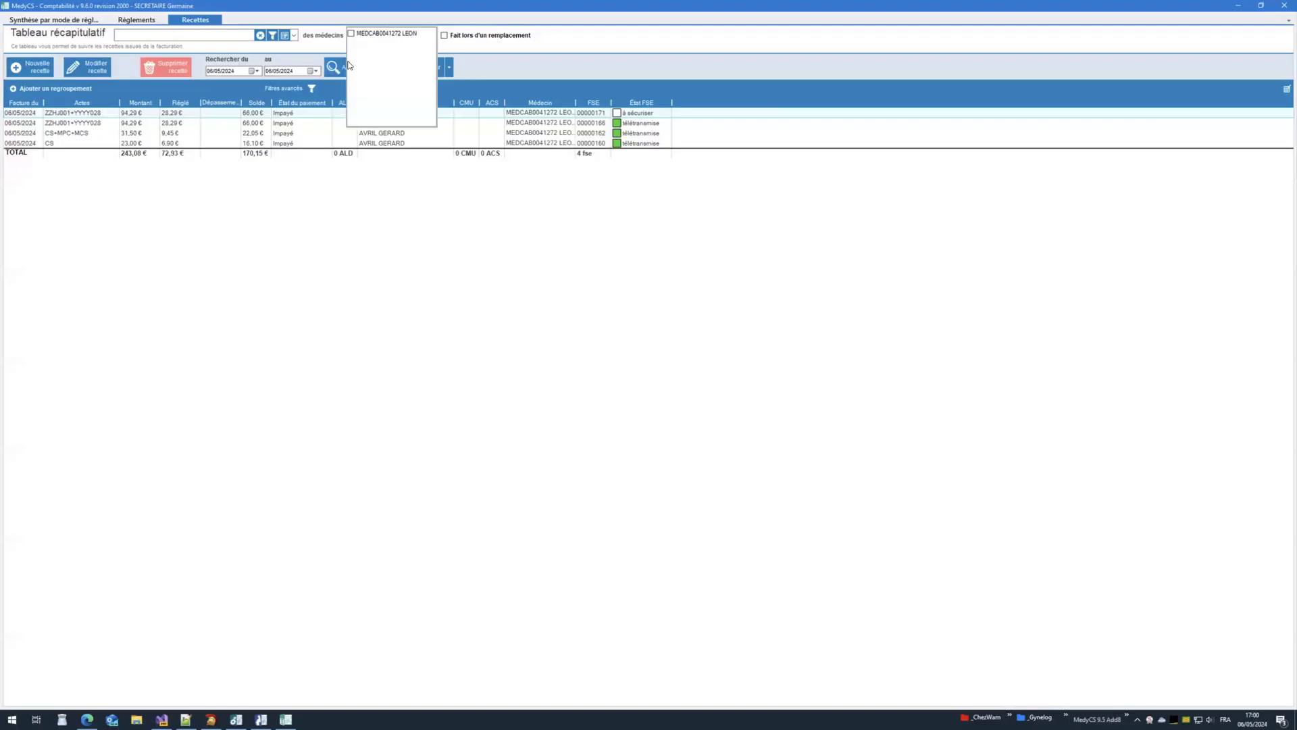
left_click(1282, 7)
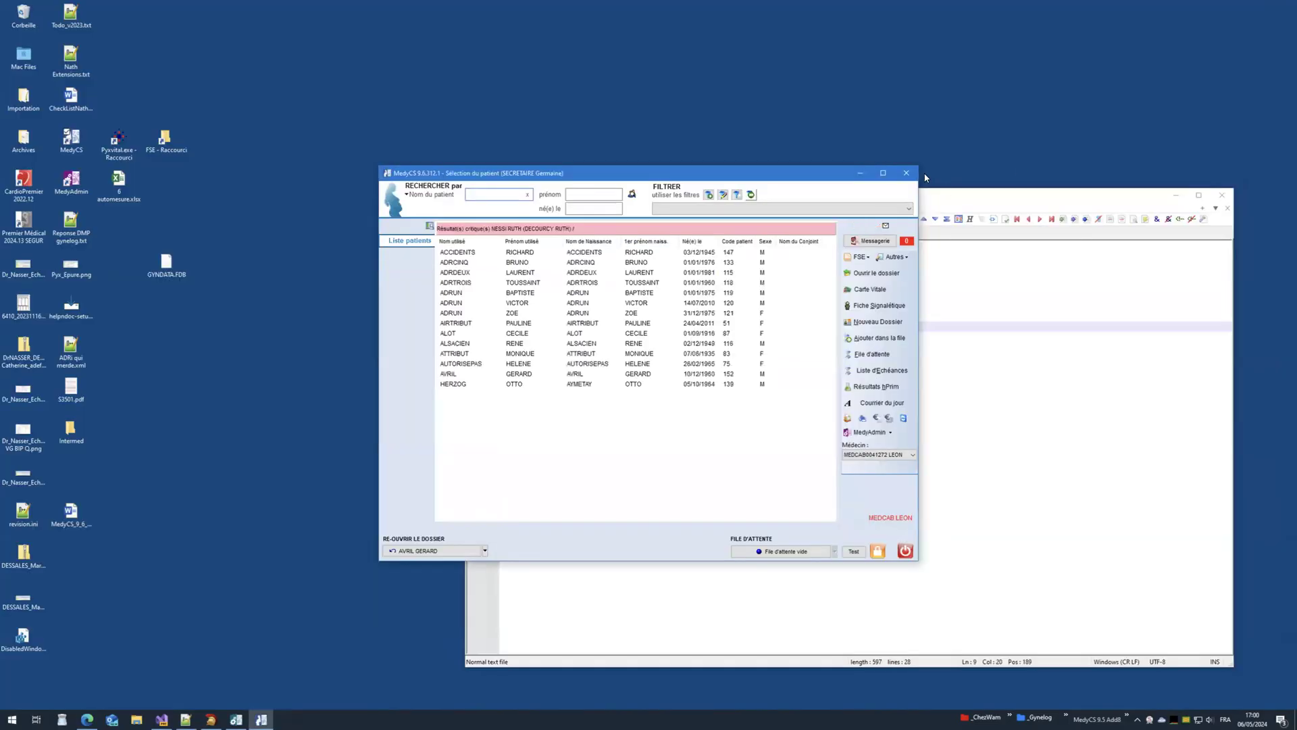
left_click(901, 177)
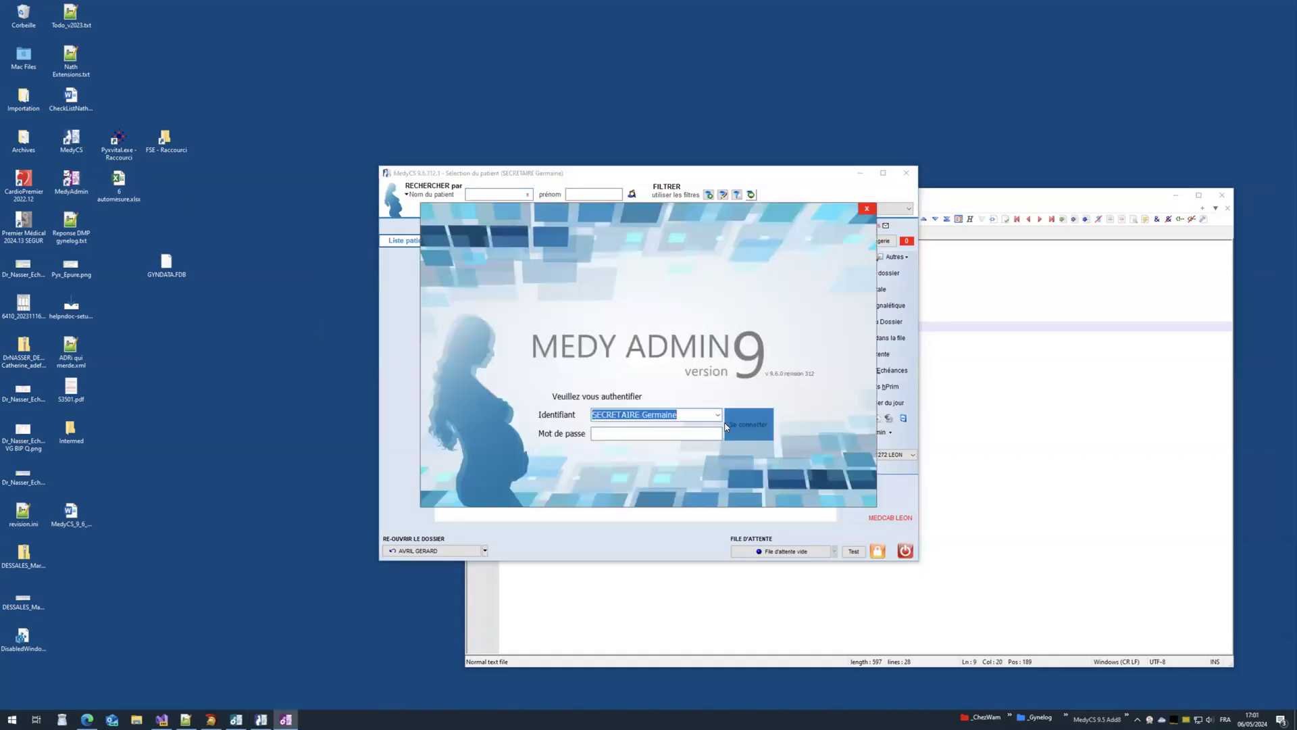
Step: Sign in to MedyAdmin as the physician and open the personal accounting preferences
left_click(718, 415)
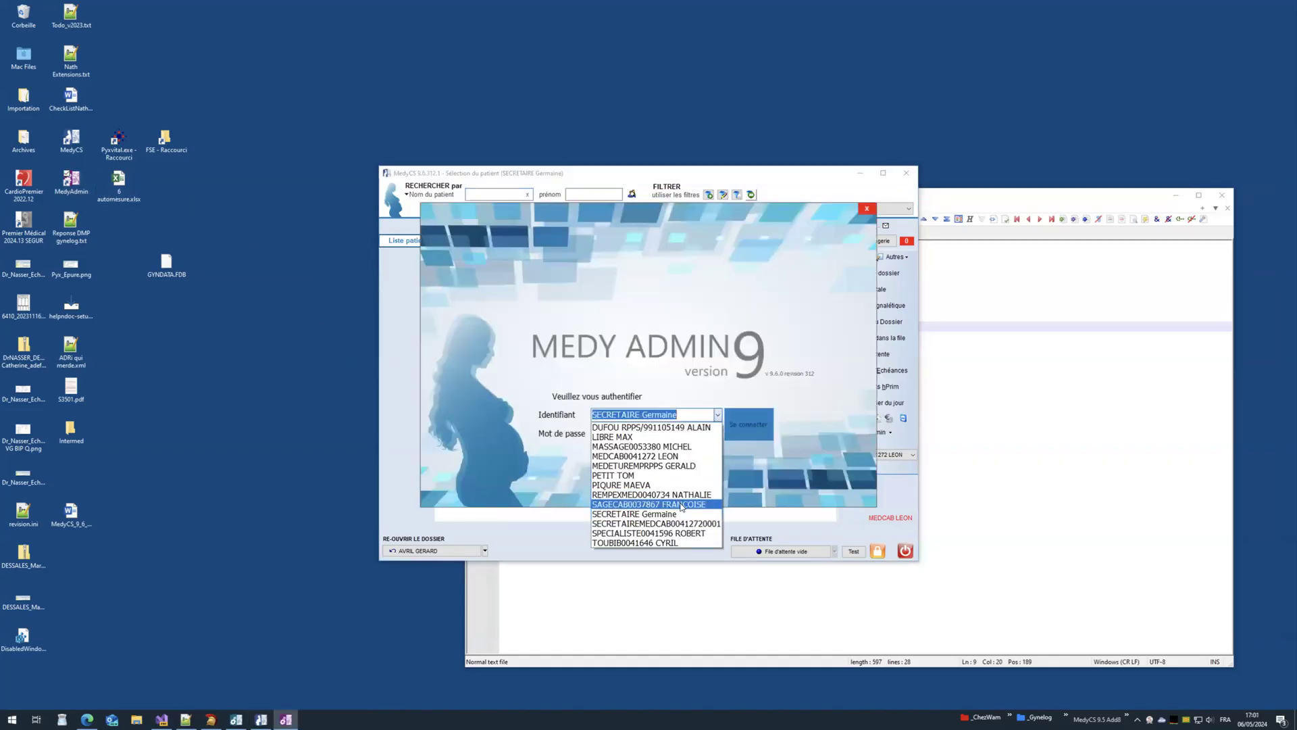
left_click(658, 545)
key("Return")
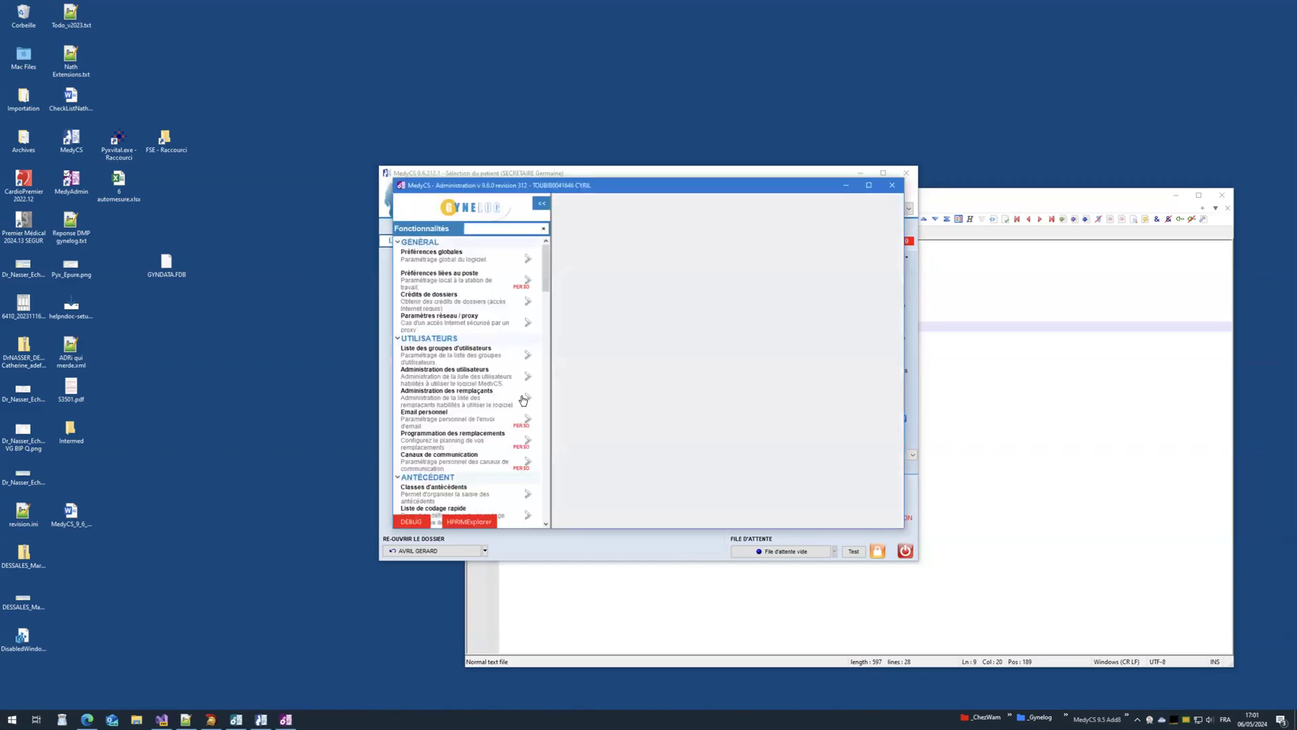
scroll(522, 400, "down", 6)
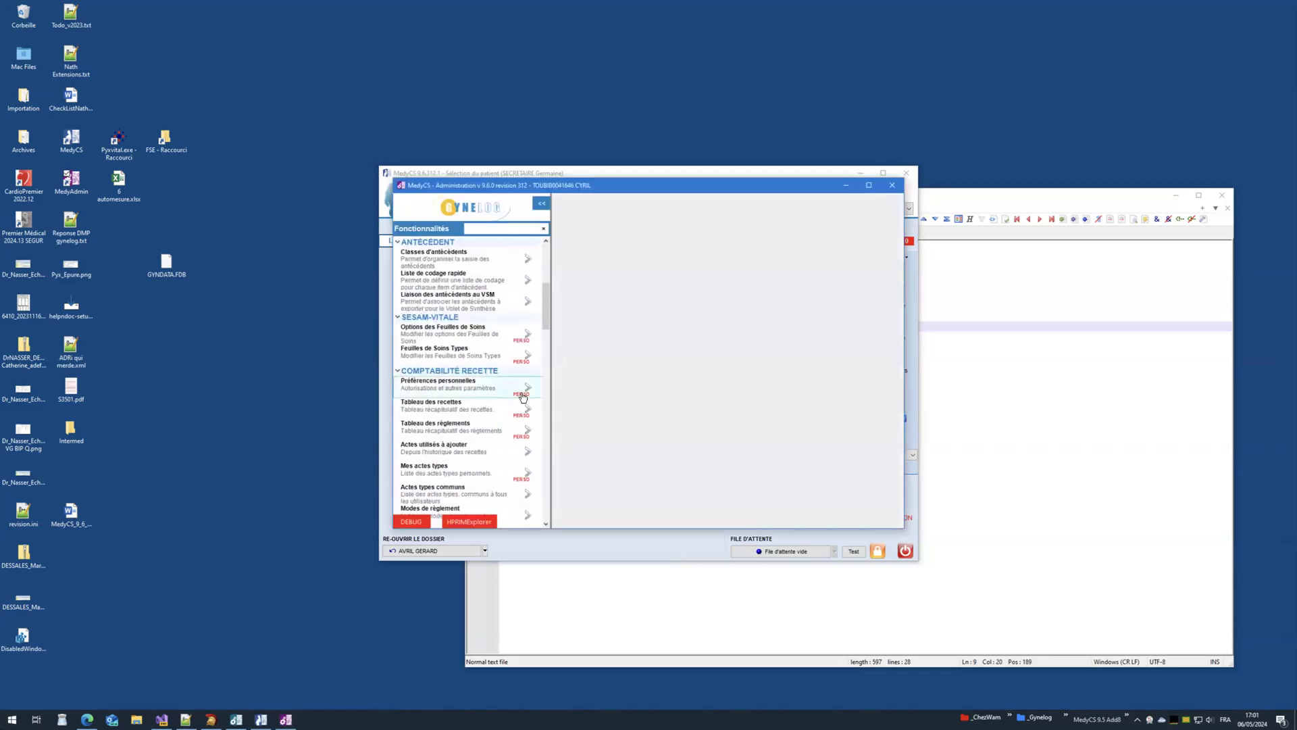
left_click(523, 397)
Step: Add both SECRETAIRE users to the authorised list, save, and close the administration window
left_click(639, 280)
scroll(636, 321, "down", 1)
left_click(583, 339)
left_click(582, 347)
left_click(603, 399)
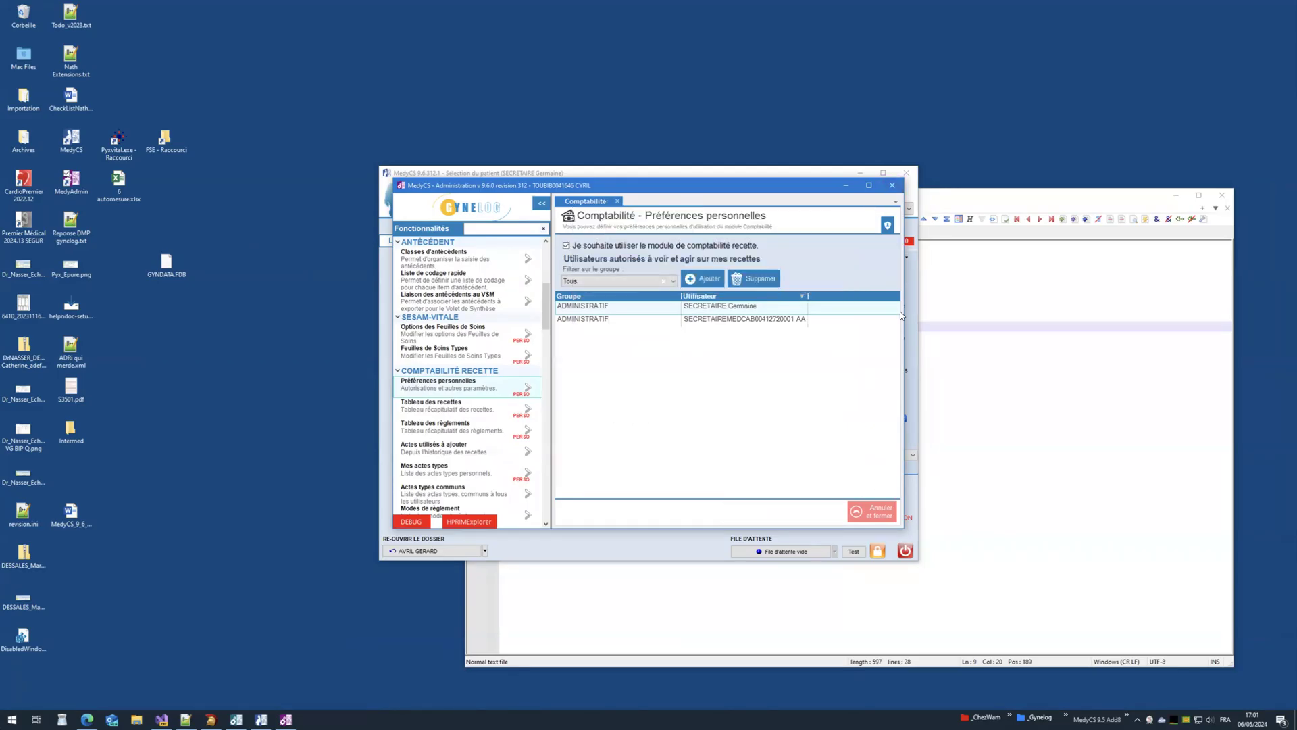
left_click(891, 184)
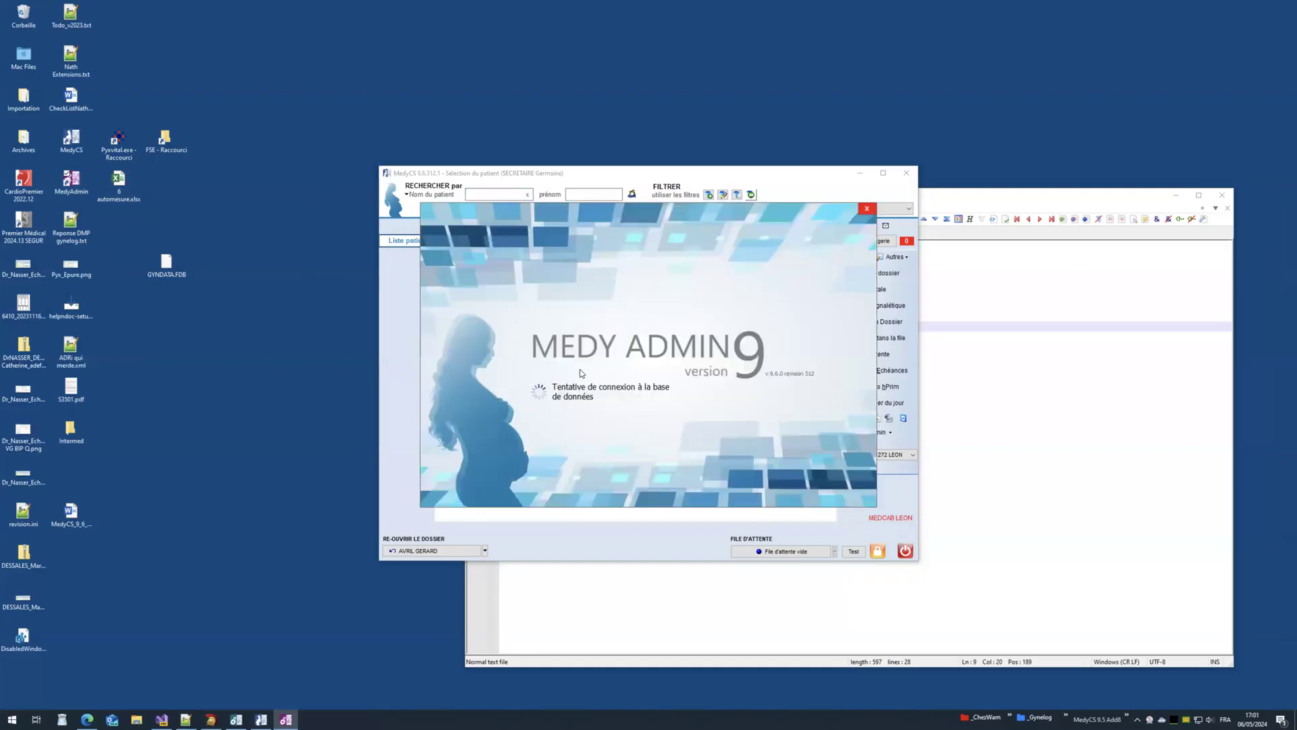
Step: Sign in to MedyAdmin as the specialist physician and open the personal accounting preferences
left_click(715, 416)
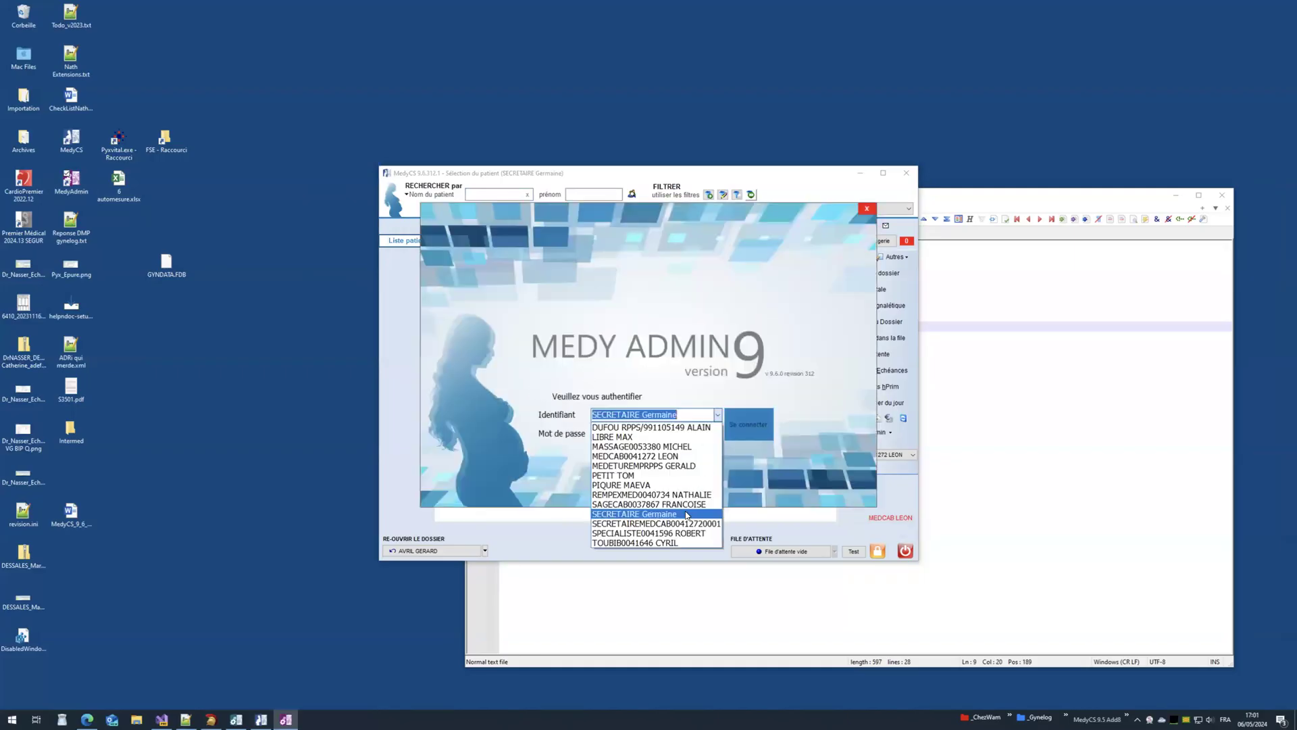
left_click(654, 533)
left_click(743, 416)
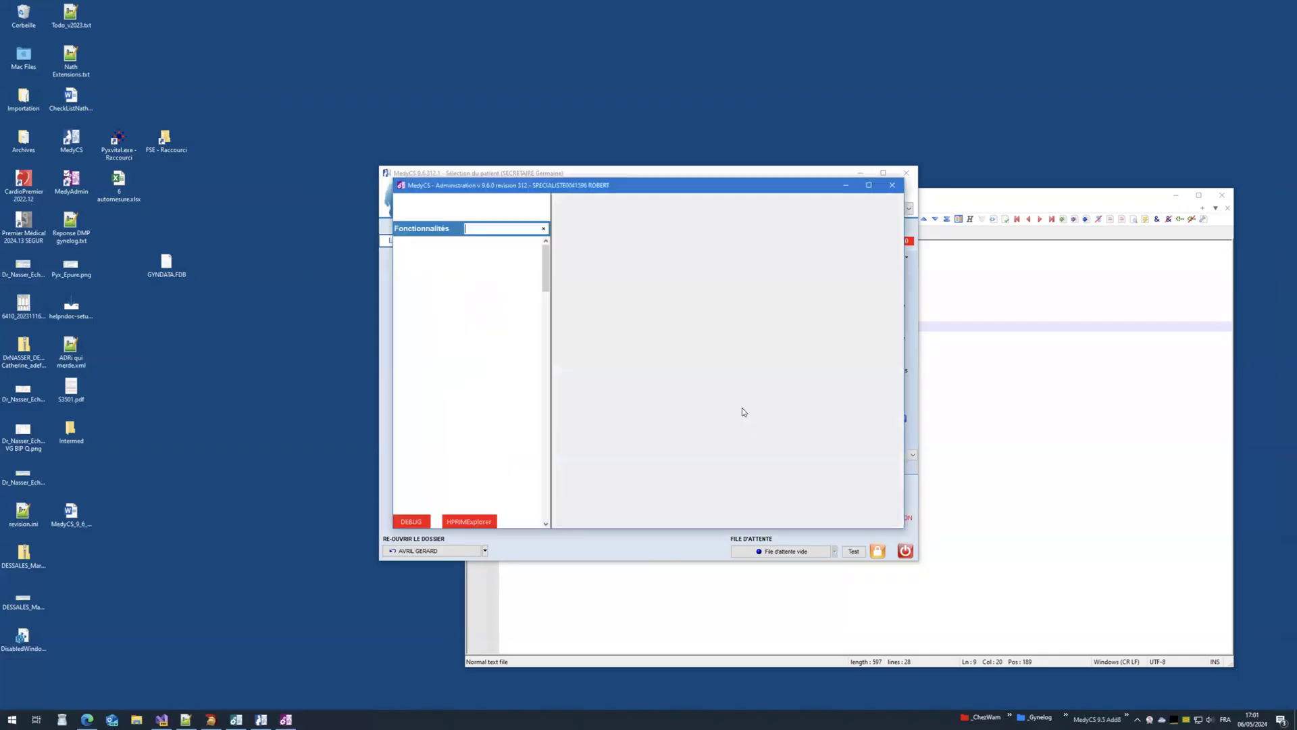
scroll(515, 413, "down", 5)
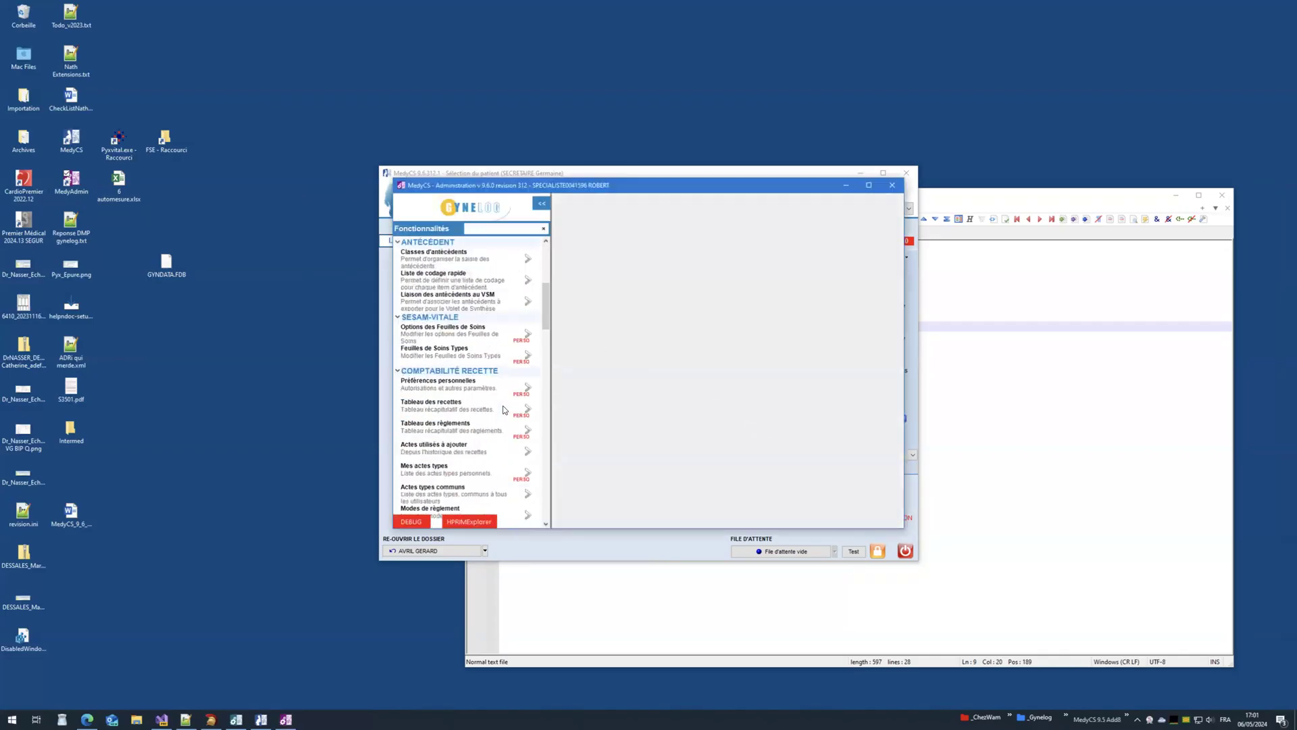
left_click(527, 390)
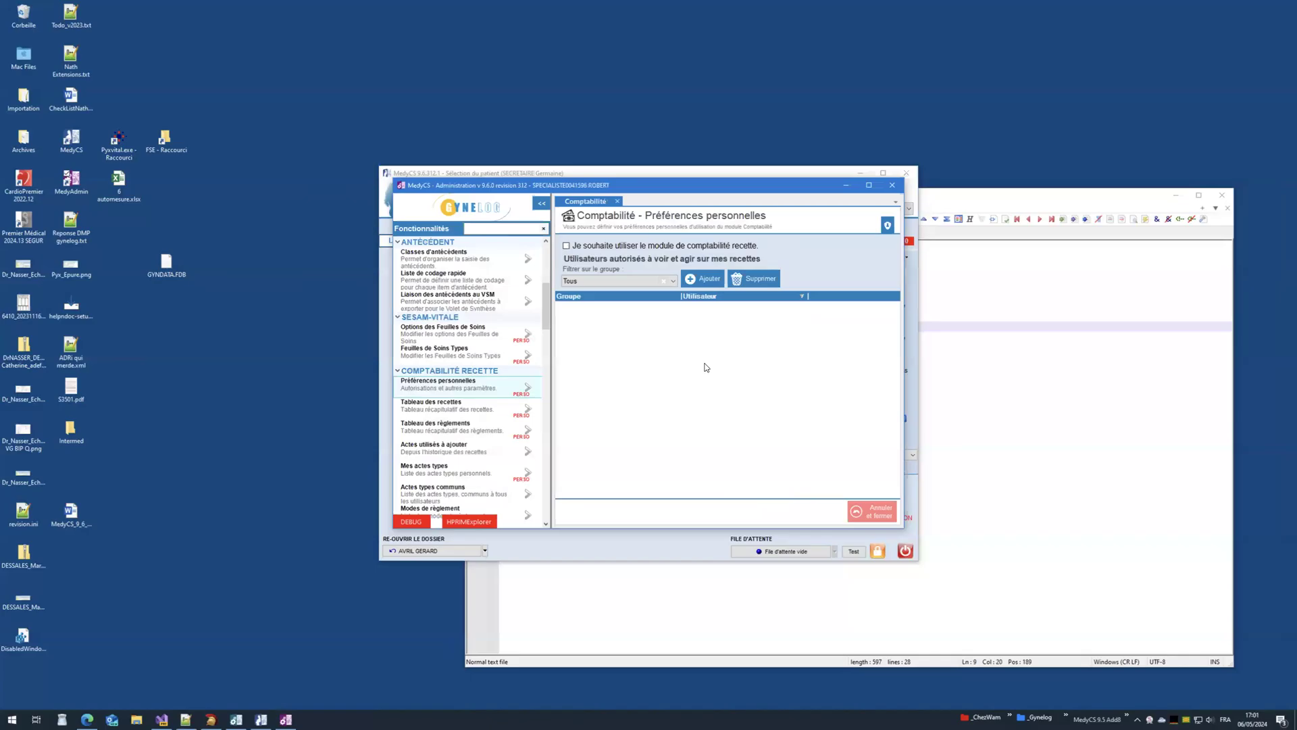
Step: Authorise both SECRETAIRE users, enable comptabilité recette, and save the preferences
left_click(703, 281)
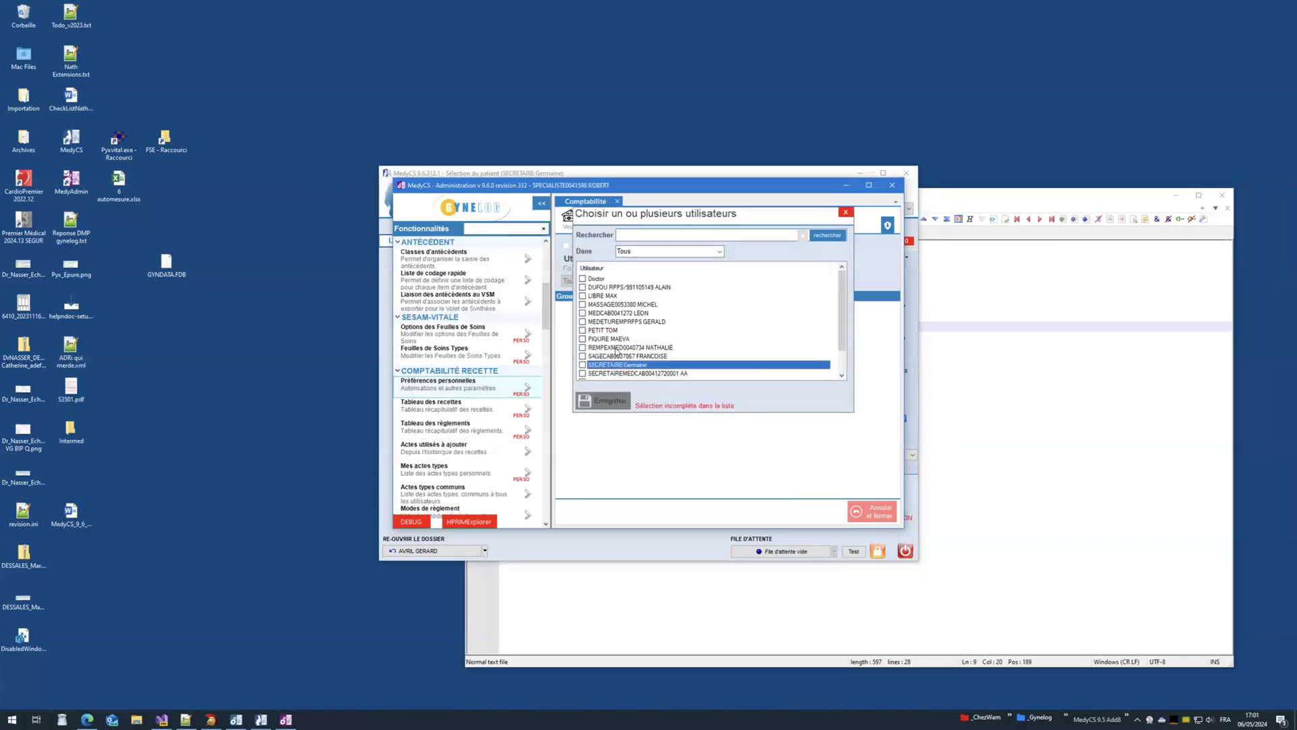
left_click(582, 366)
left_click(582, 373)
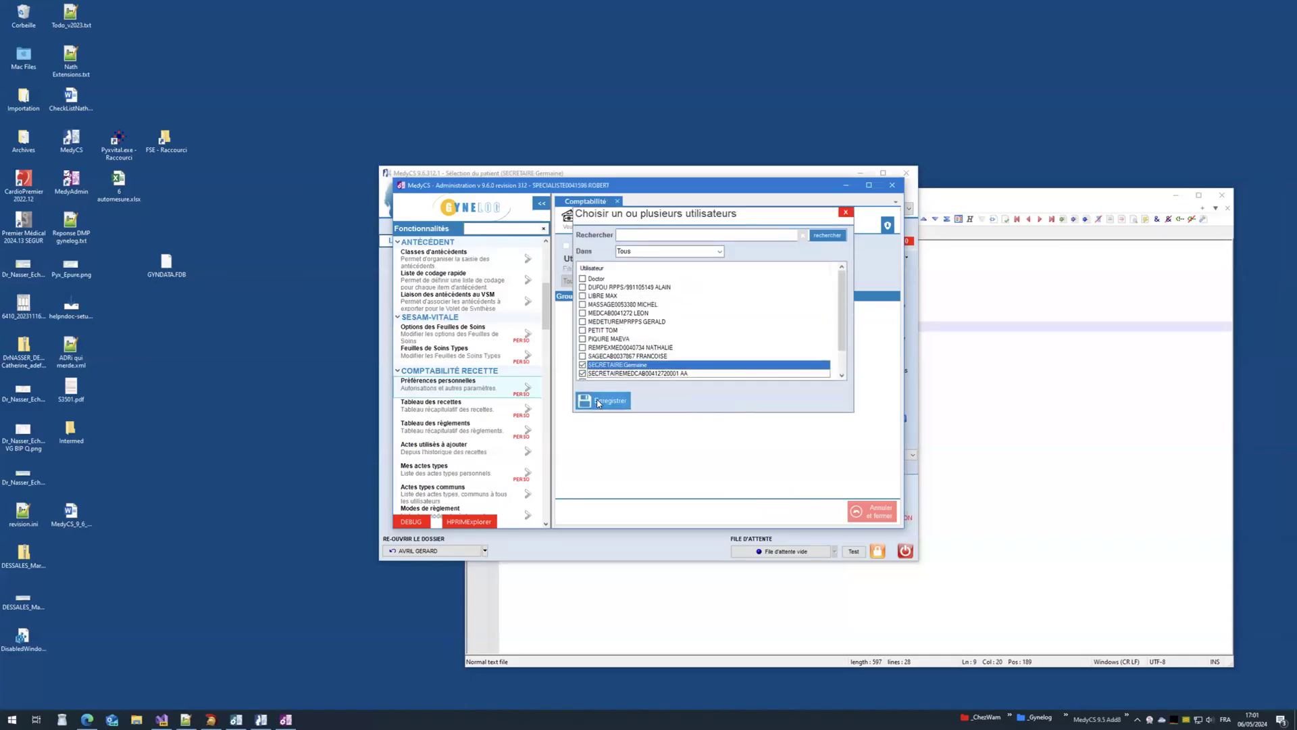
left_click(603, 400)
left_click(600, 251)
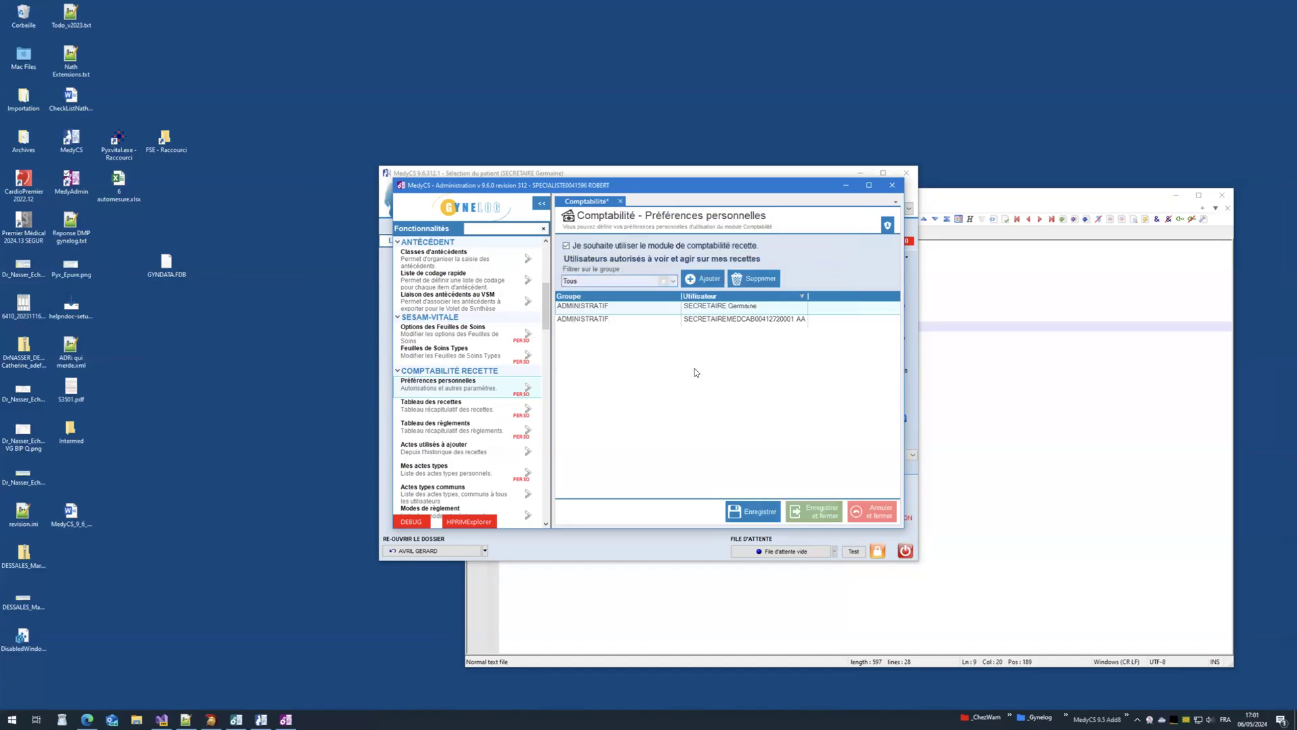
left_click(752, 500)
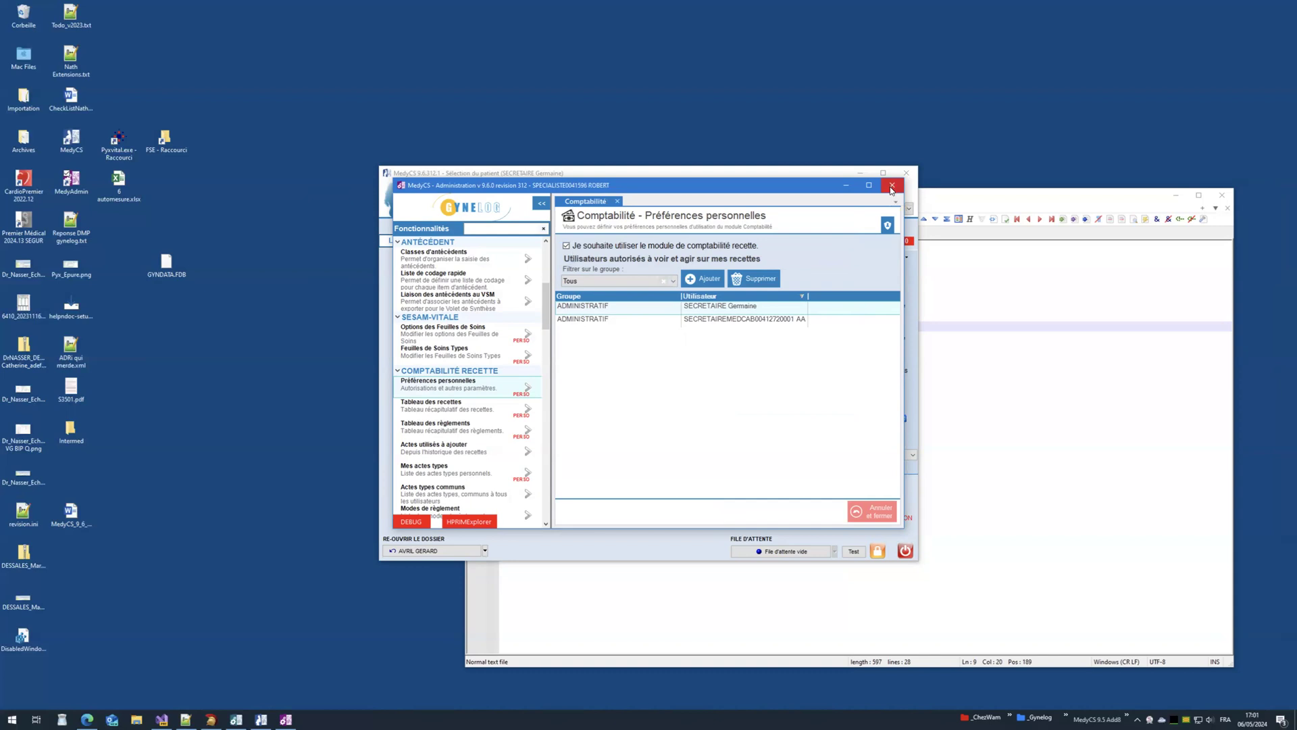
Step: Close the administration window, nudge the patient window up, and switch to Visual Studio
left_click(892, 191)
left_click(665, 312)
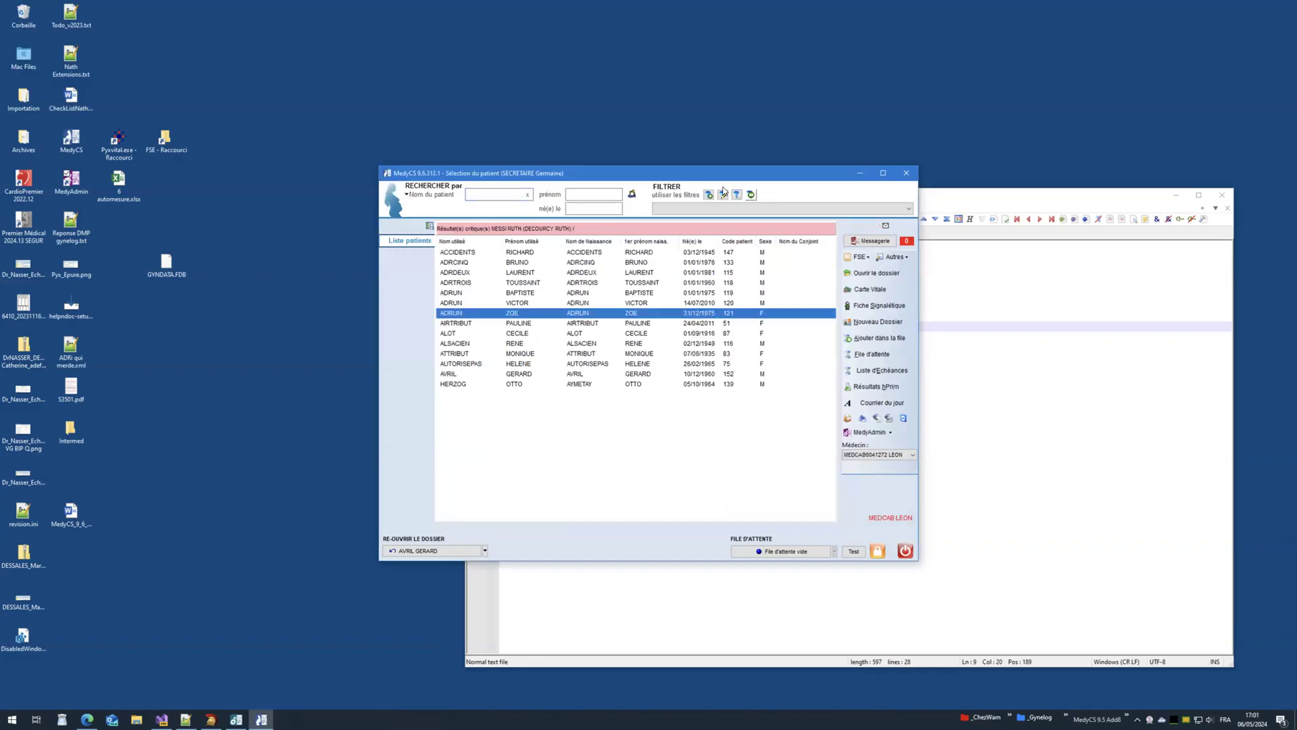
left_click_drag(725, 168, 725, 162)
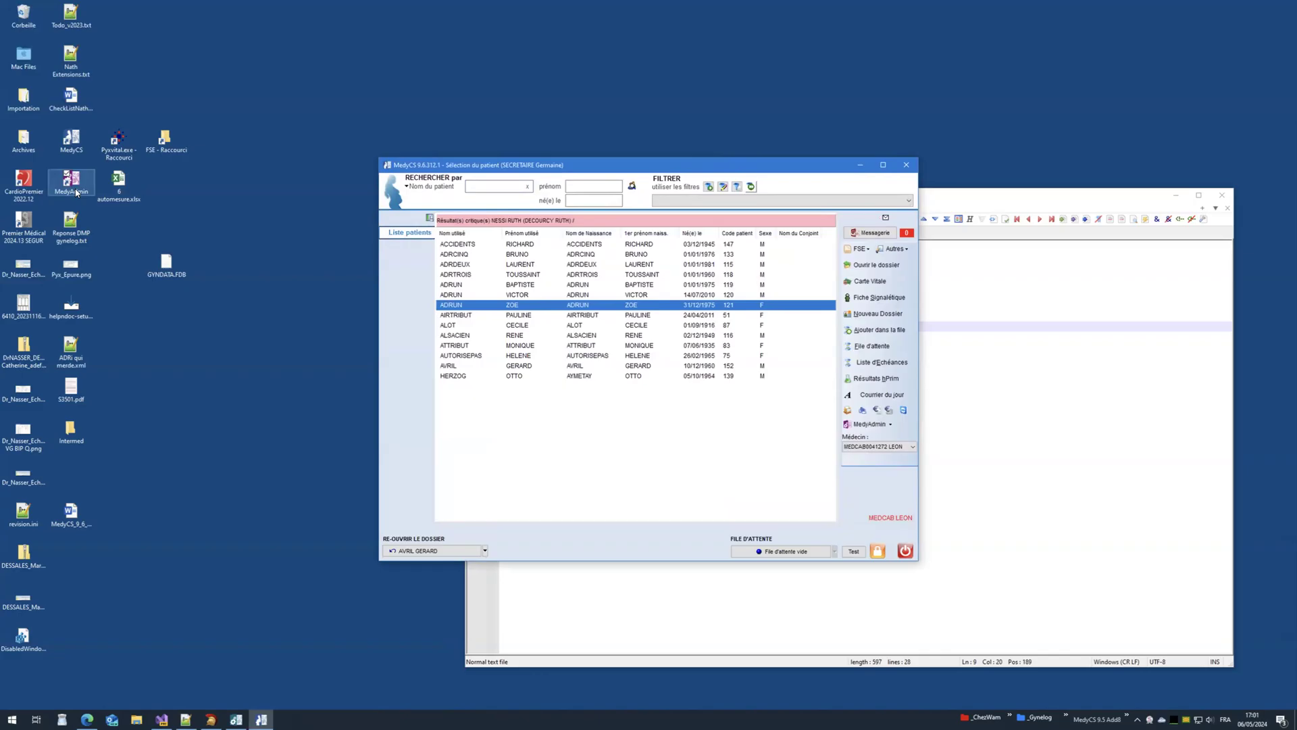
left_click(161, 719)
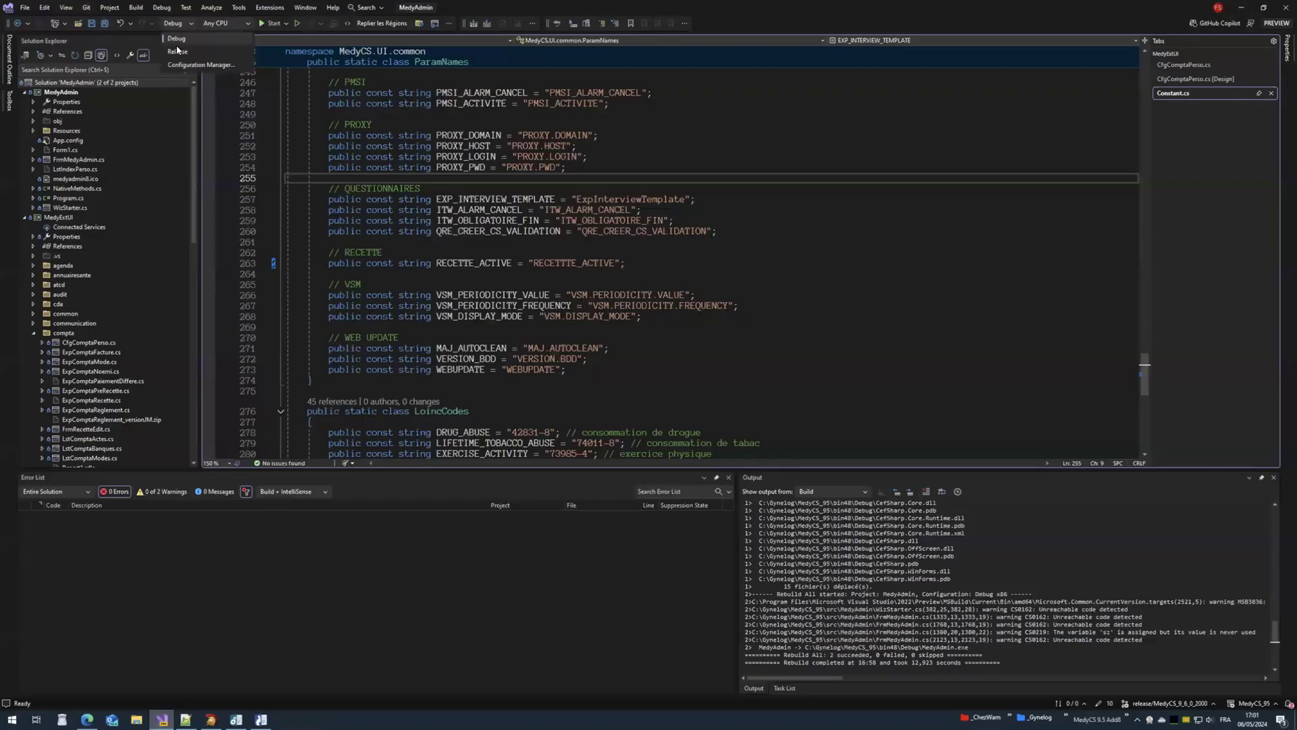
Step: Rebuild the entire MedyExtUI solution for the Release Any CPU configuration
right_click(89, 87)
left_click(145, 106)
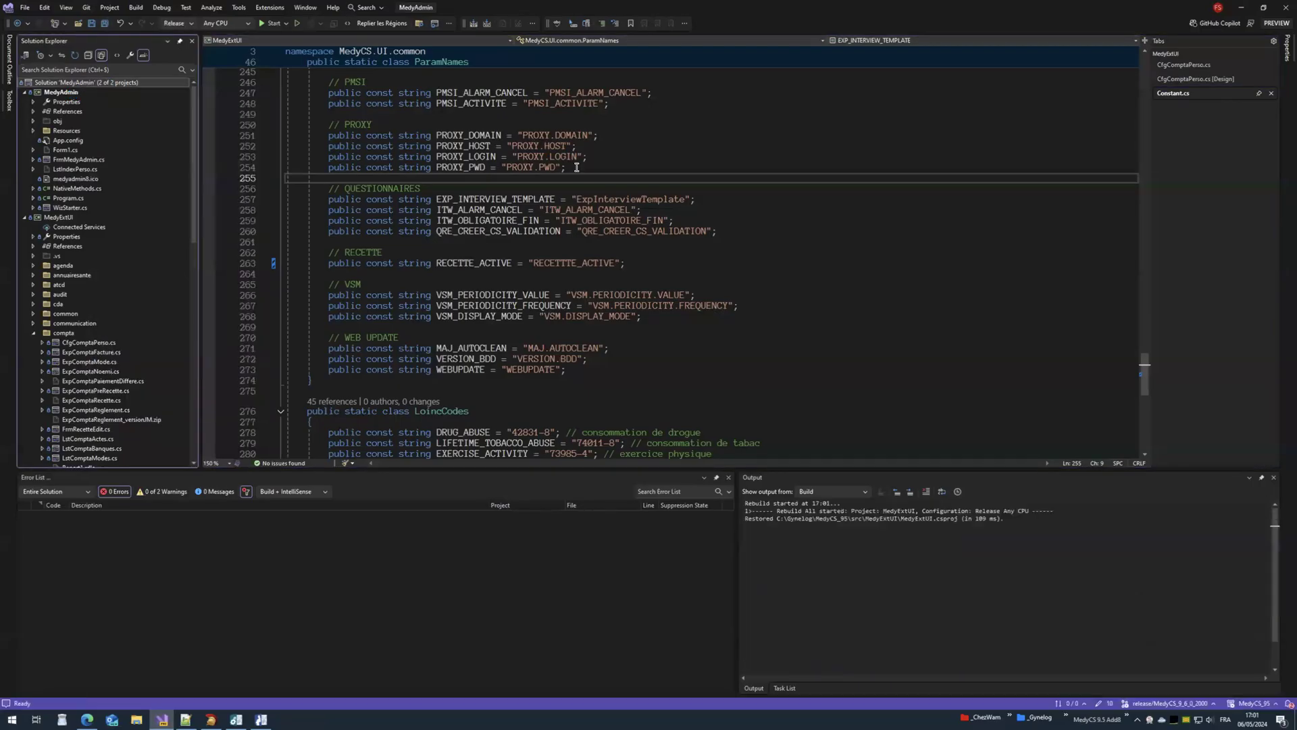
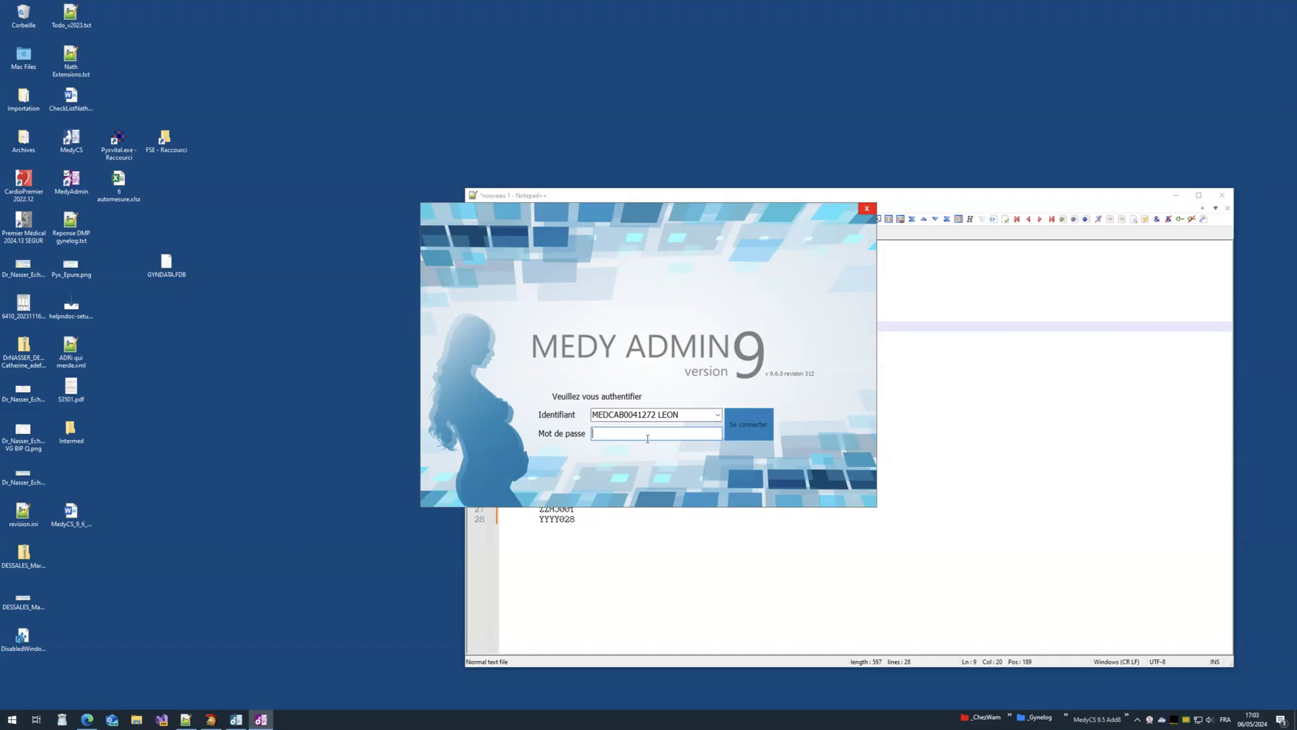
Step: Sign in to MedyAdmin and open Comptabilité recette's Préférences personnelles, selecting both authorised users
type("*")
left_click(747, 433)
left_click_drag(546, 278, 556, 317)
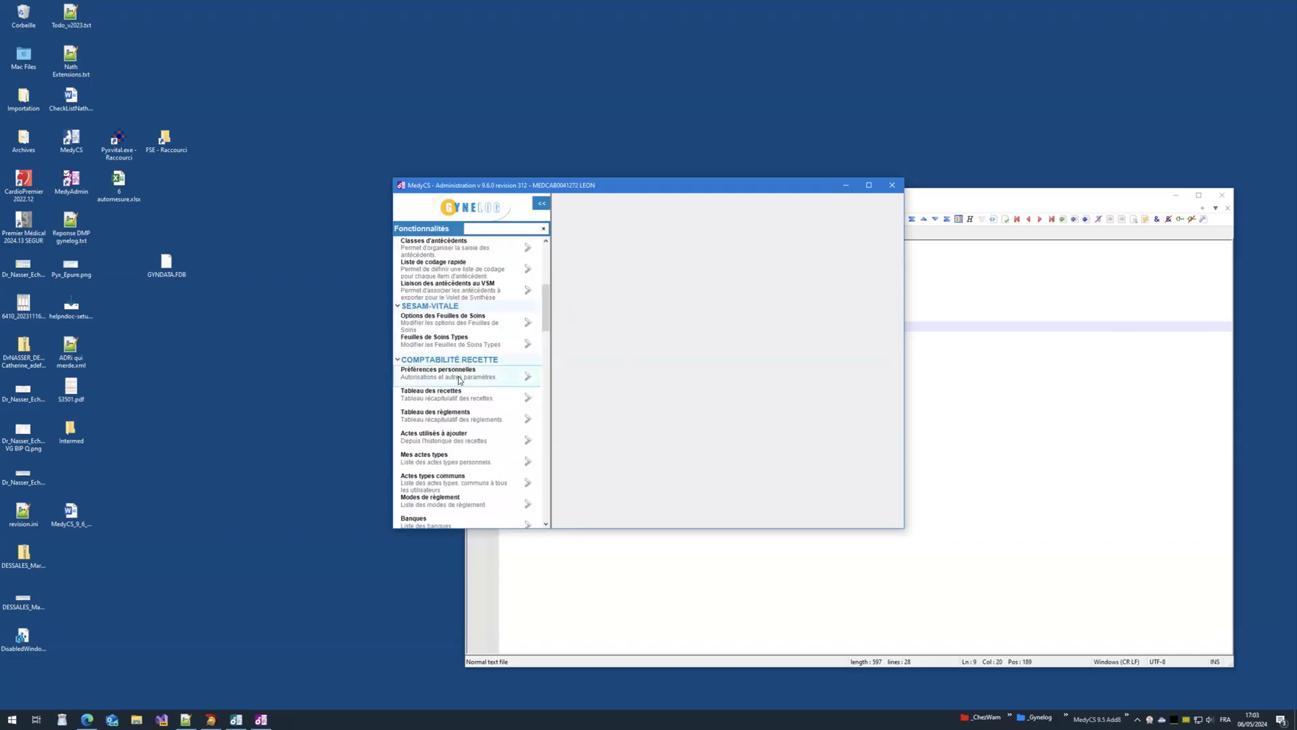
left_click(528, 378)
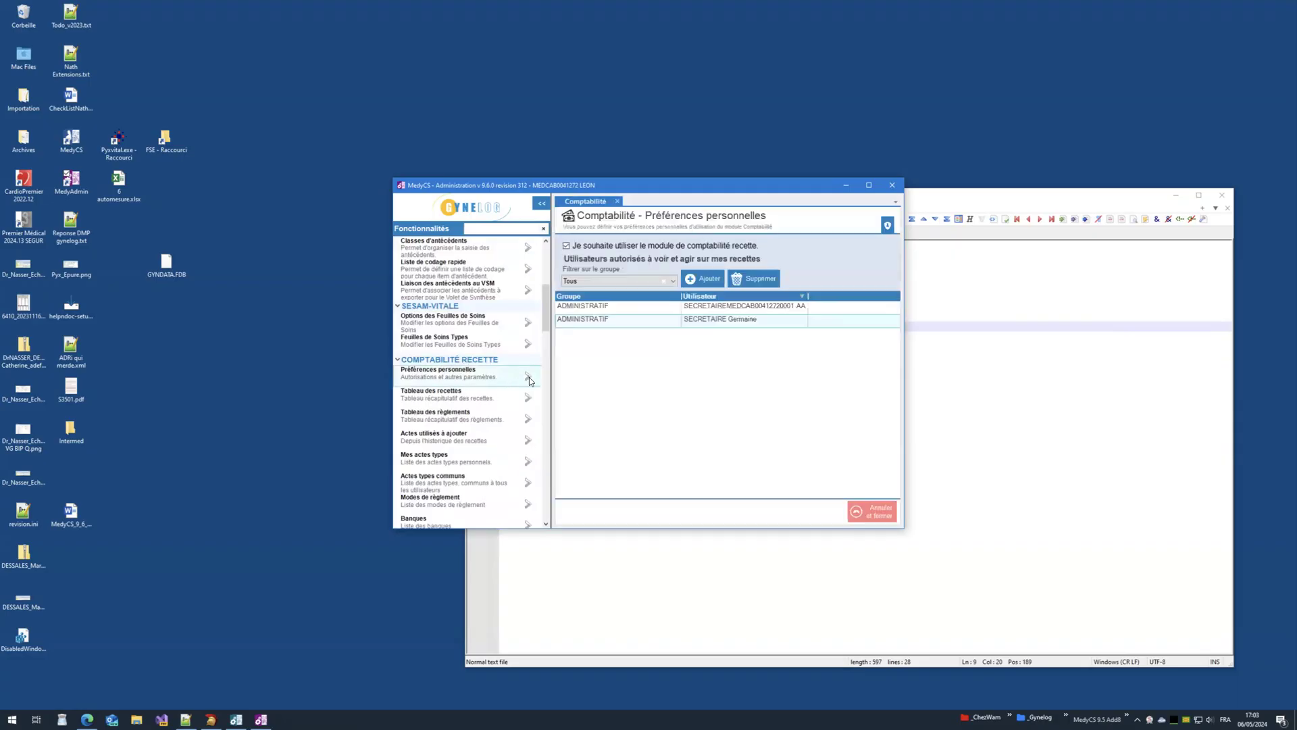
left_click(647, 324)
left_click(679, 308)
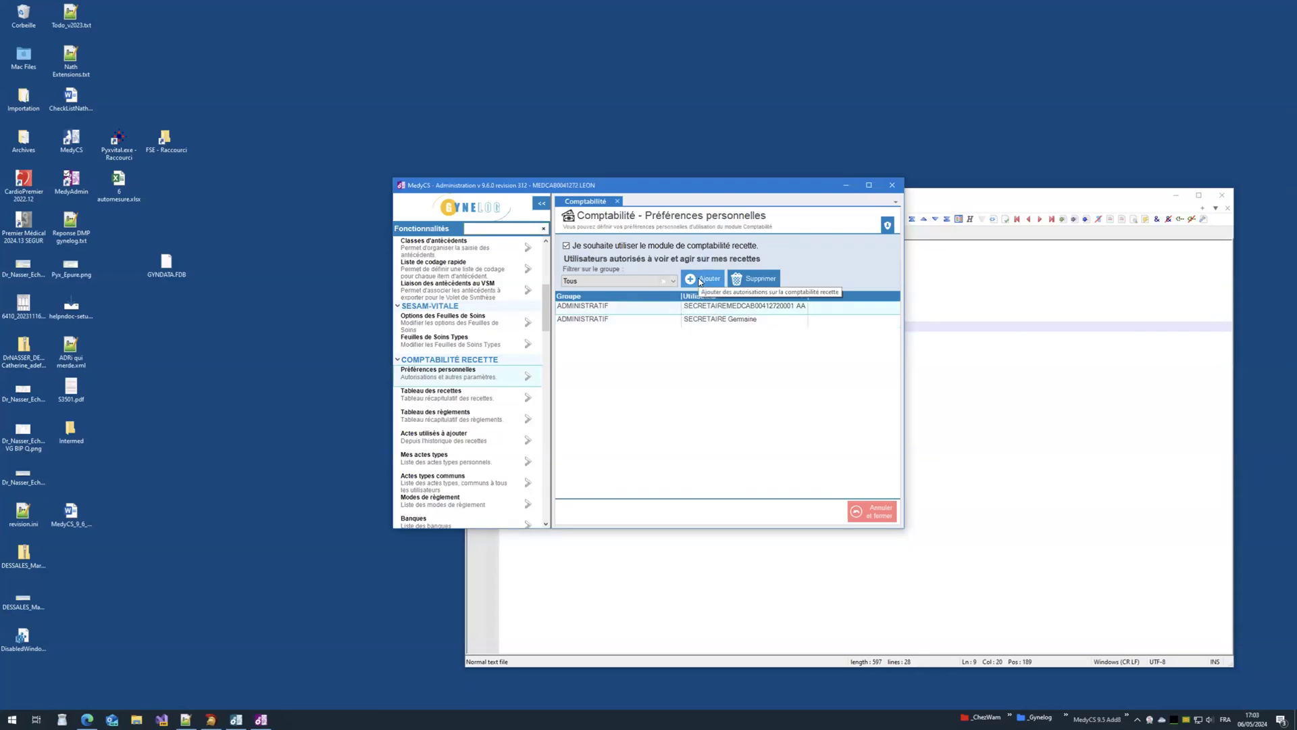
Step: Open the Ajouter user chooser, try ticking users, then cancel without adding anyone
left_click(699, 282)
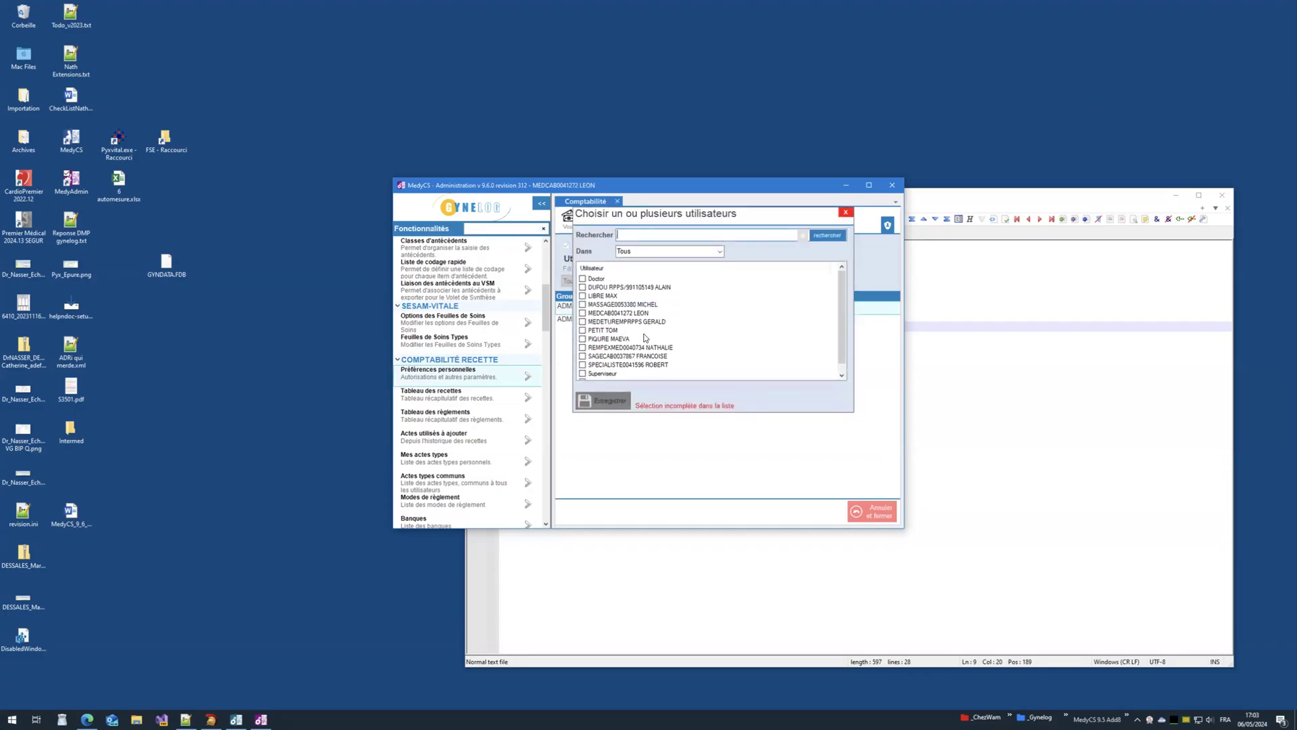
scroll(626, 369, "down", 1)
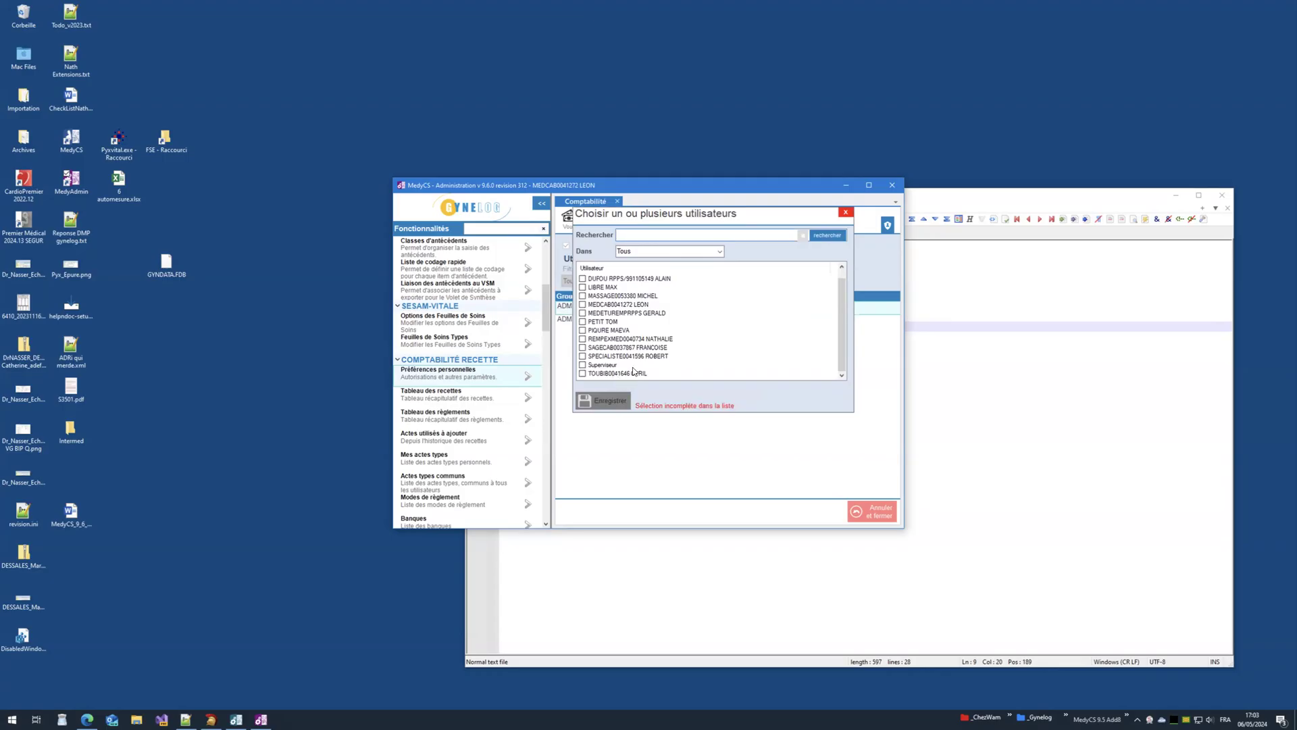
scroll(624, 323, "up", 1)
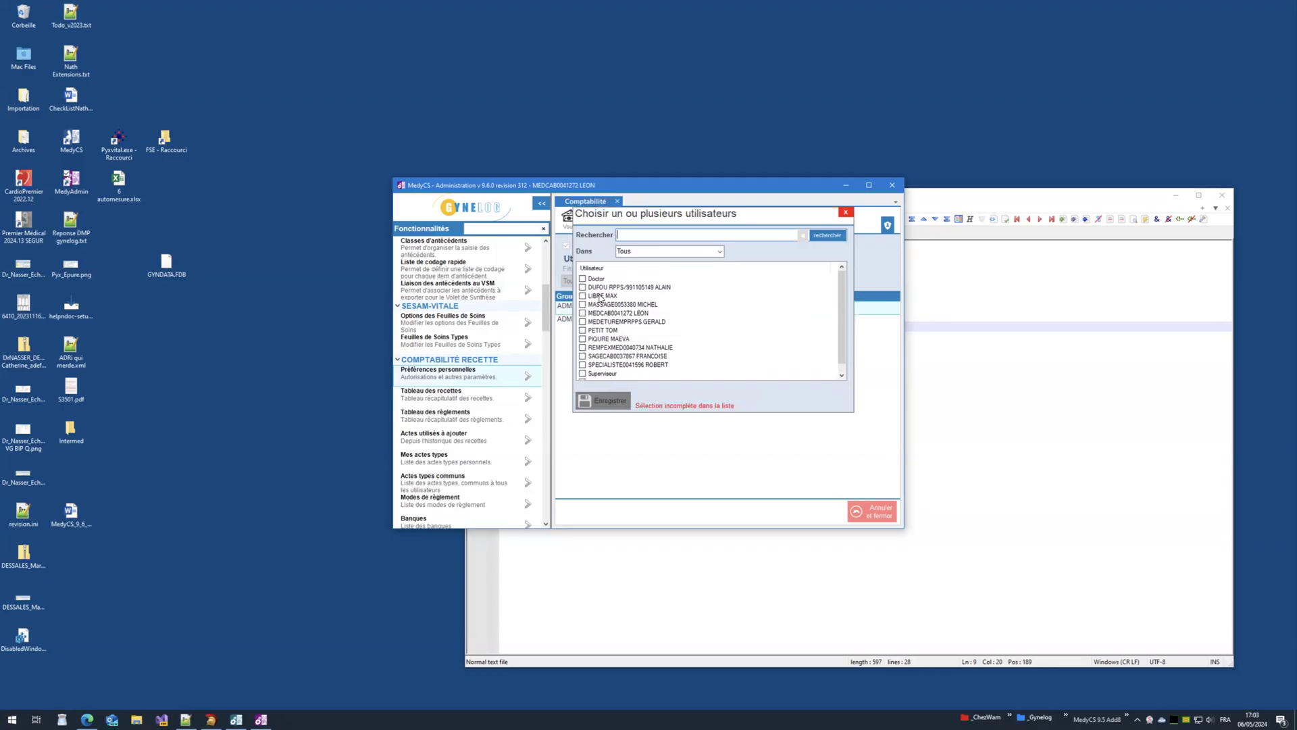
left_click(582, 289)
left_click(583, 296)
left_click(582, 288)
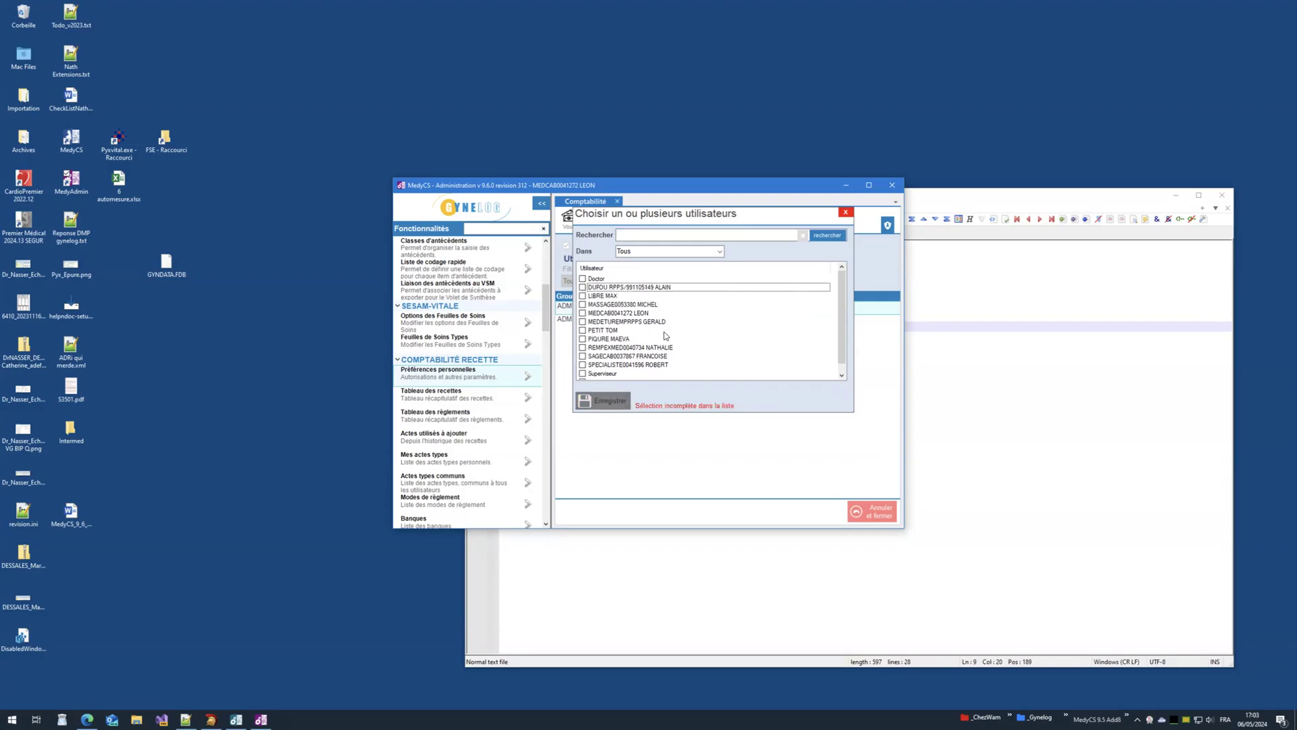
left_click(845, 212)
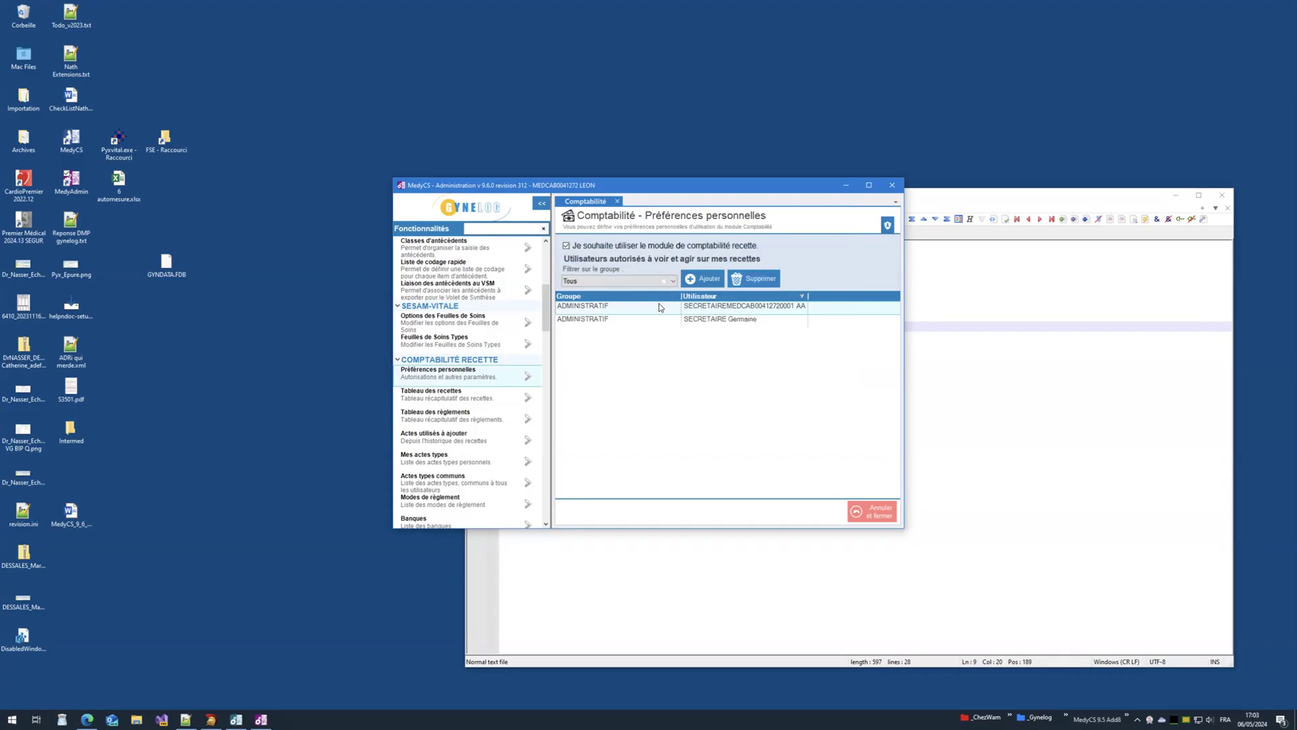
Step: Remove both authorised users, save the empty list, and close MedyAdmin
left_click(747, 279)
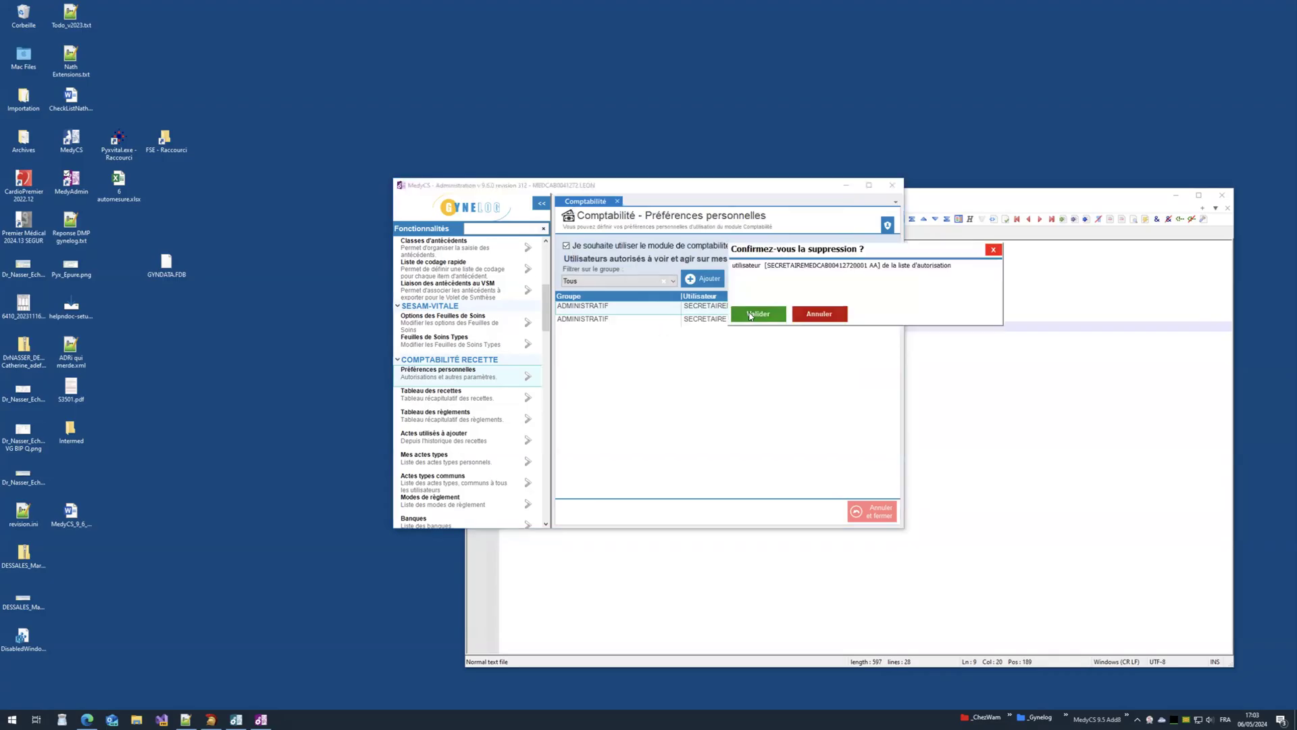
left_click(784, 314)
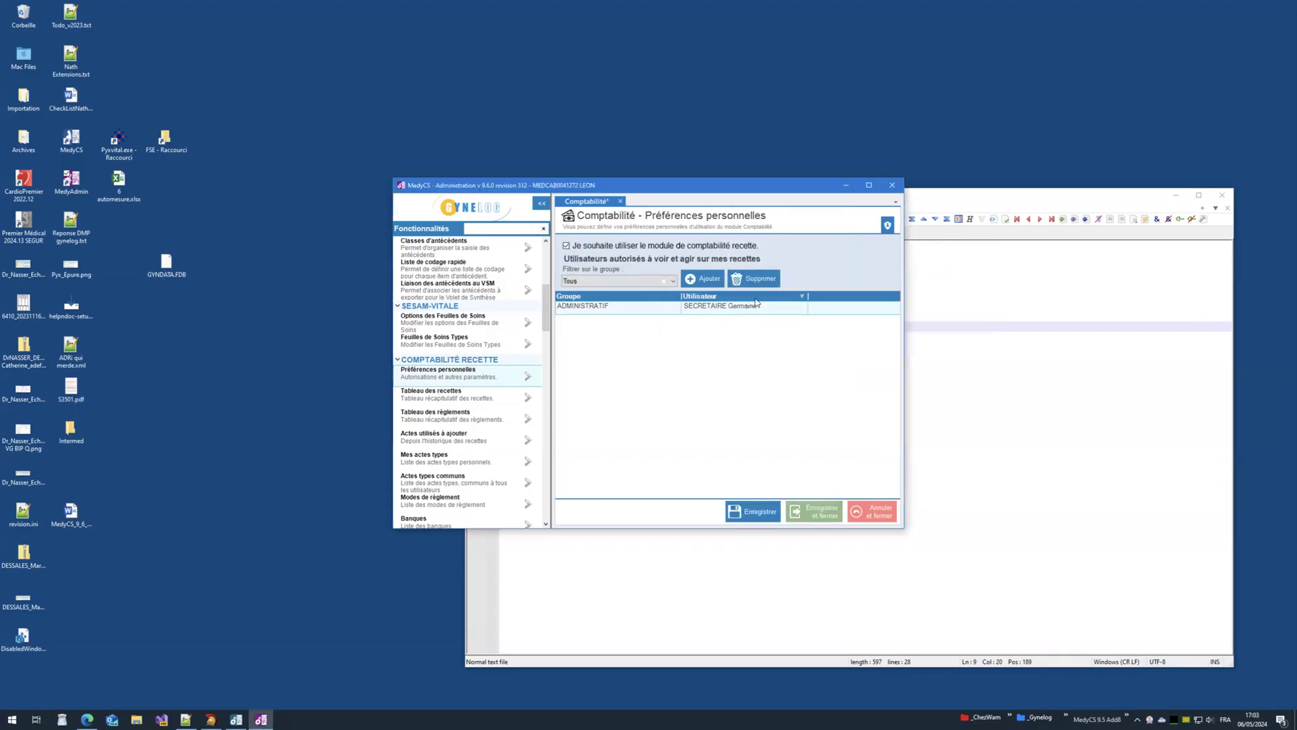
left_click(753, 278)
left_click(760, 314)
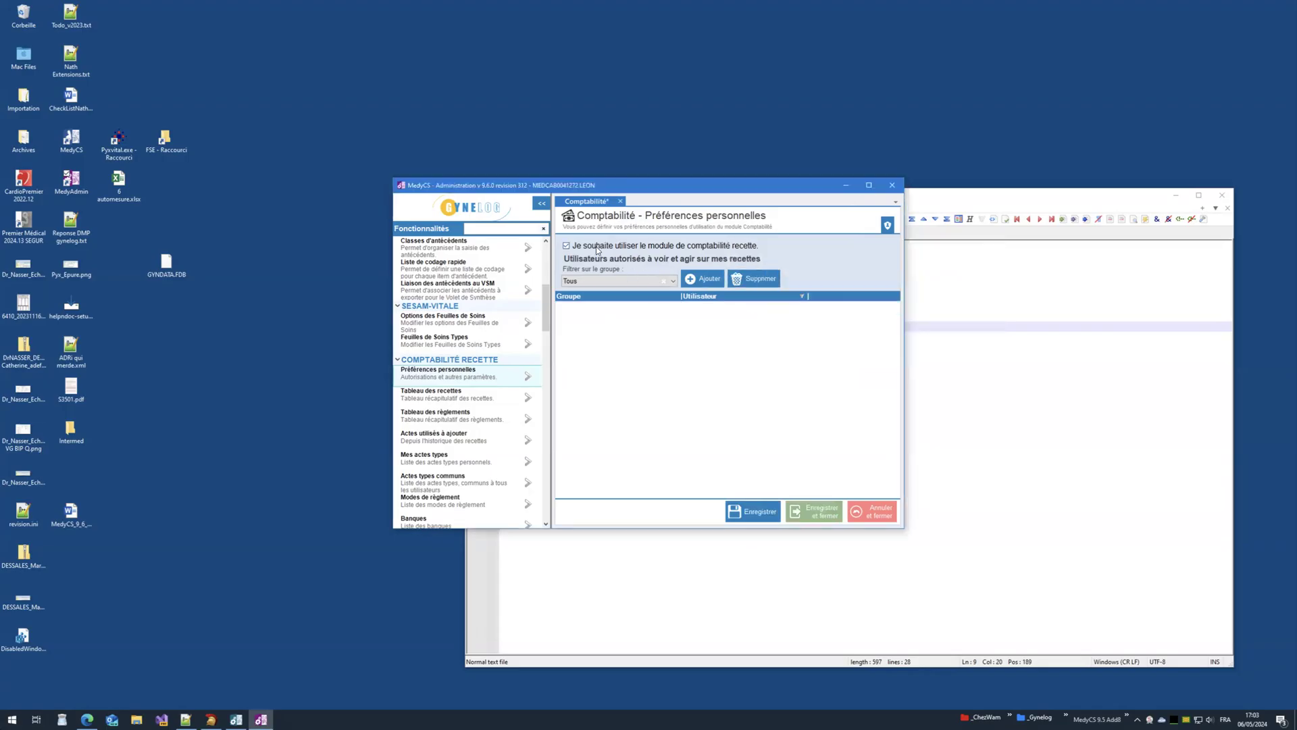
left_click(754, 511)
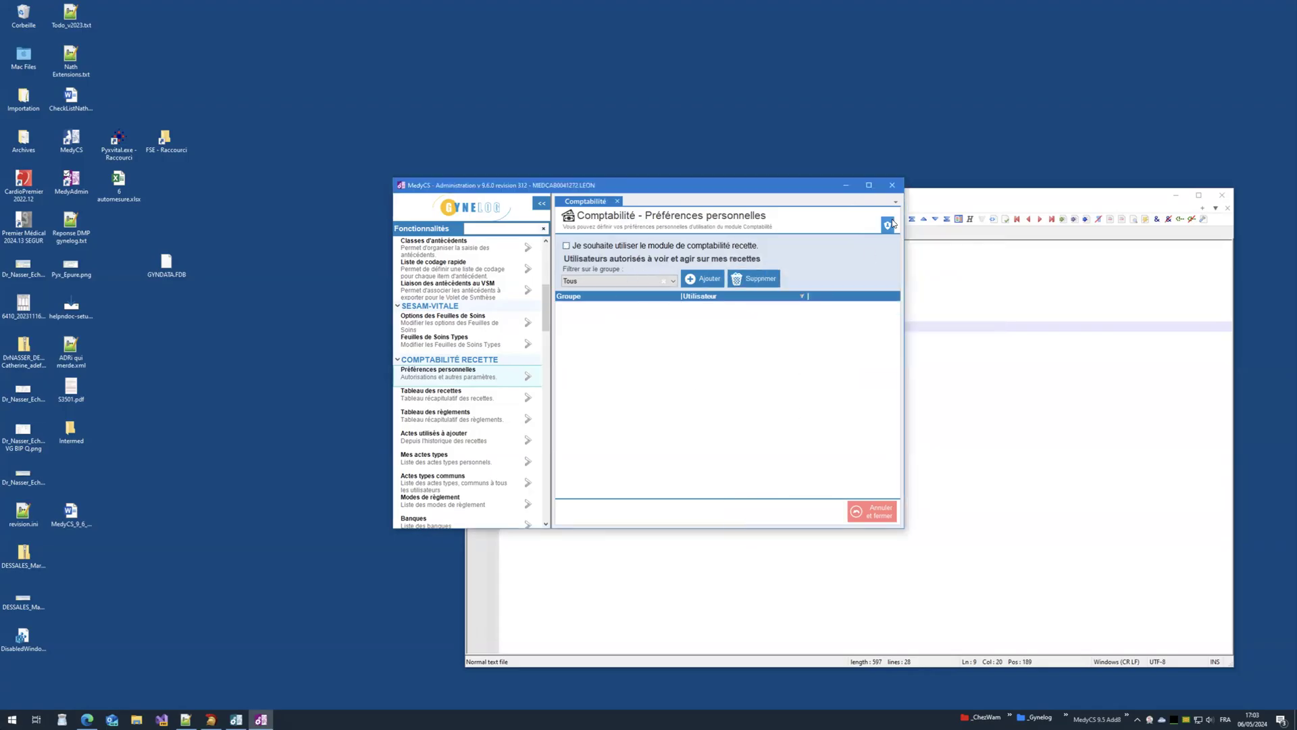
left_click(1176, 195)
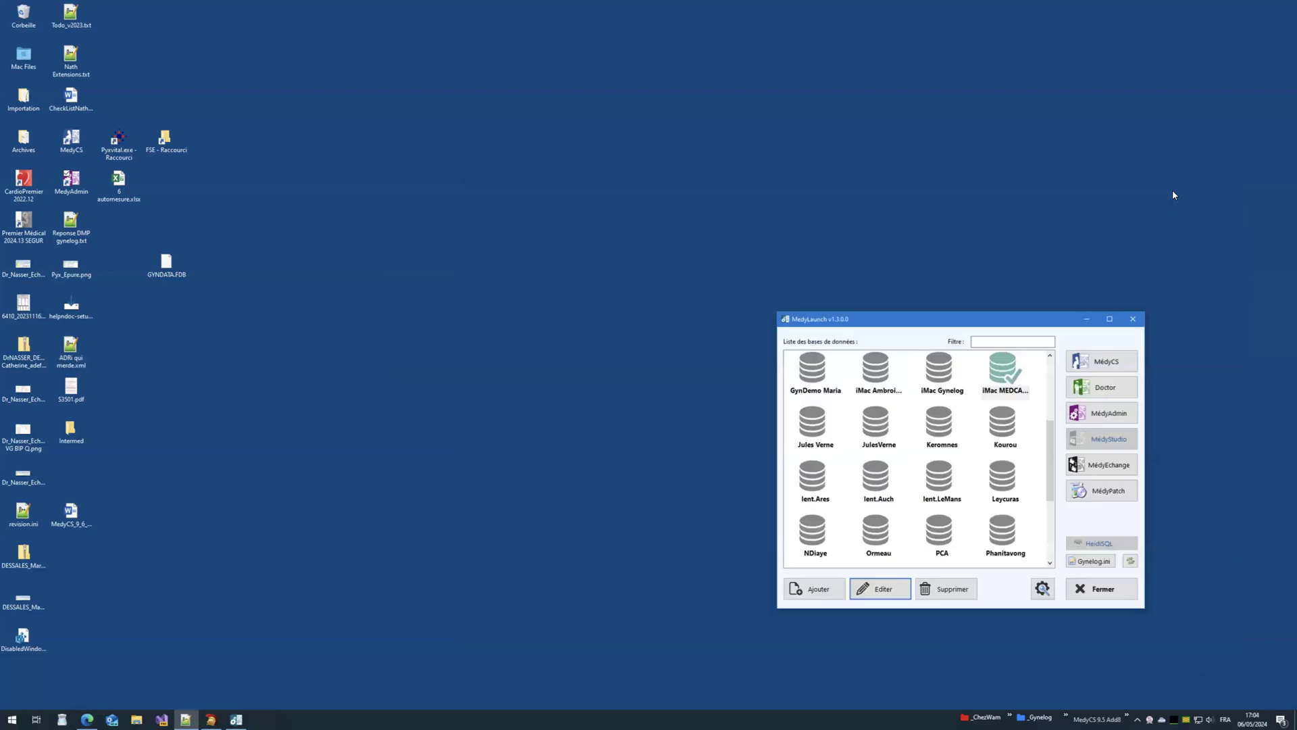
Step: Close MedyLaunch, relaunch MedyAdmin as the practice doctor, and scroll to COMPTABILITÉ RECETTE
left_click(1133, 323)
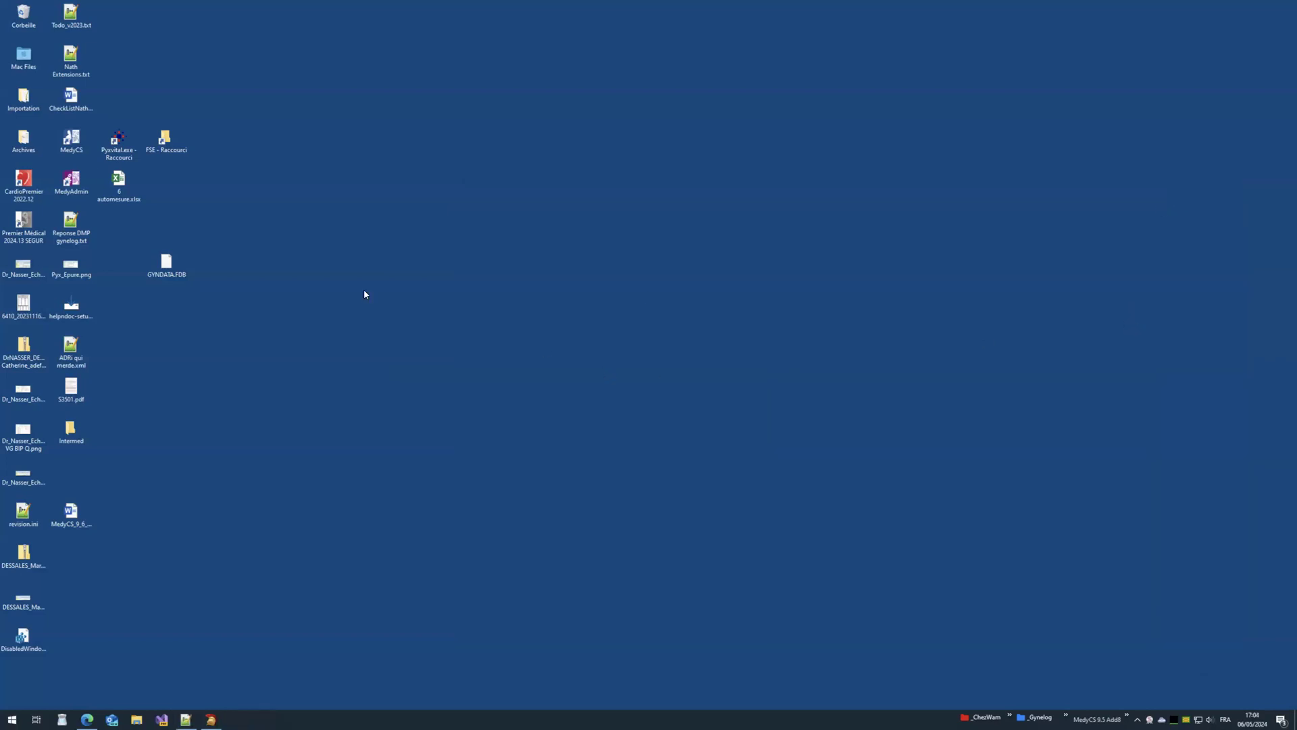
double_click(71, 180)
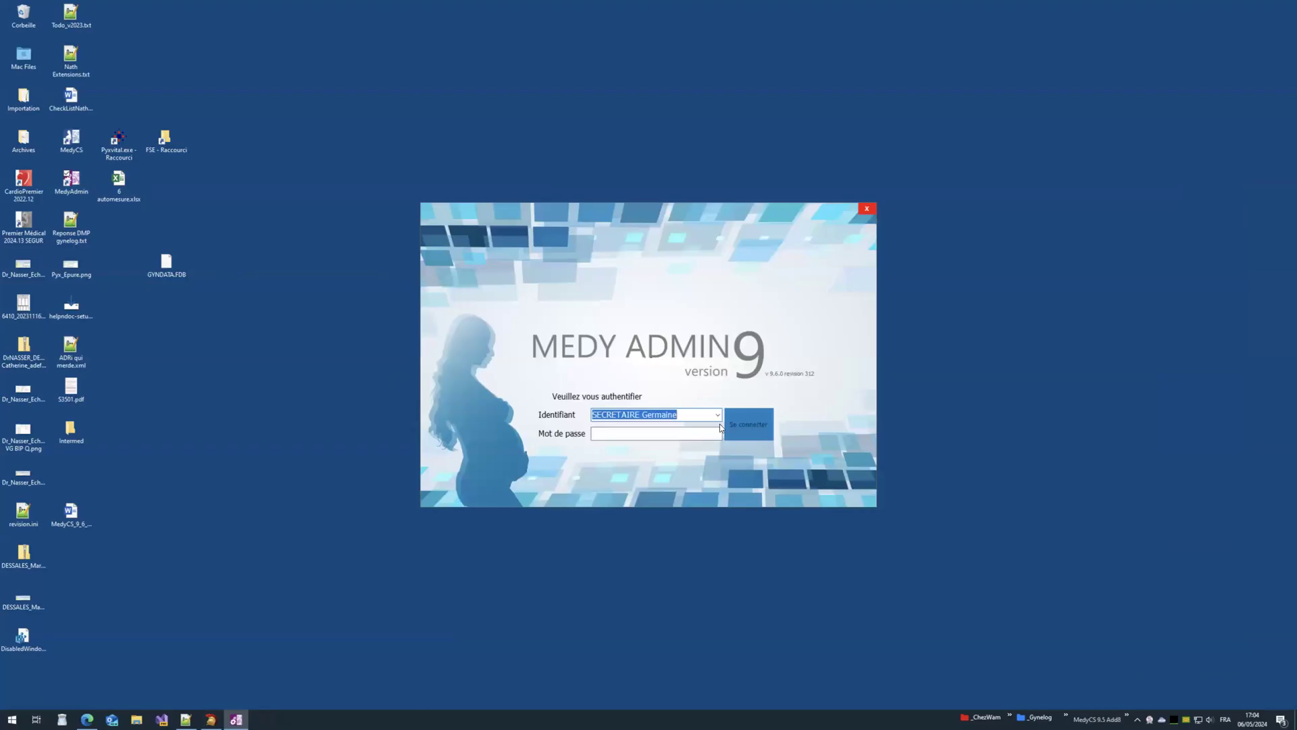
left_click(718, 415)
left_click(668, 454)
left_click(635, 433)
type("*")
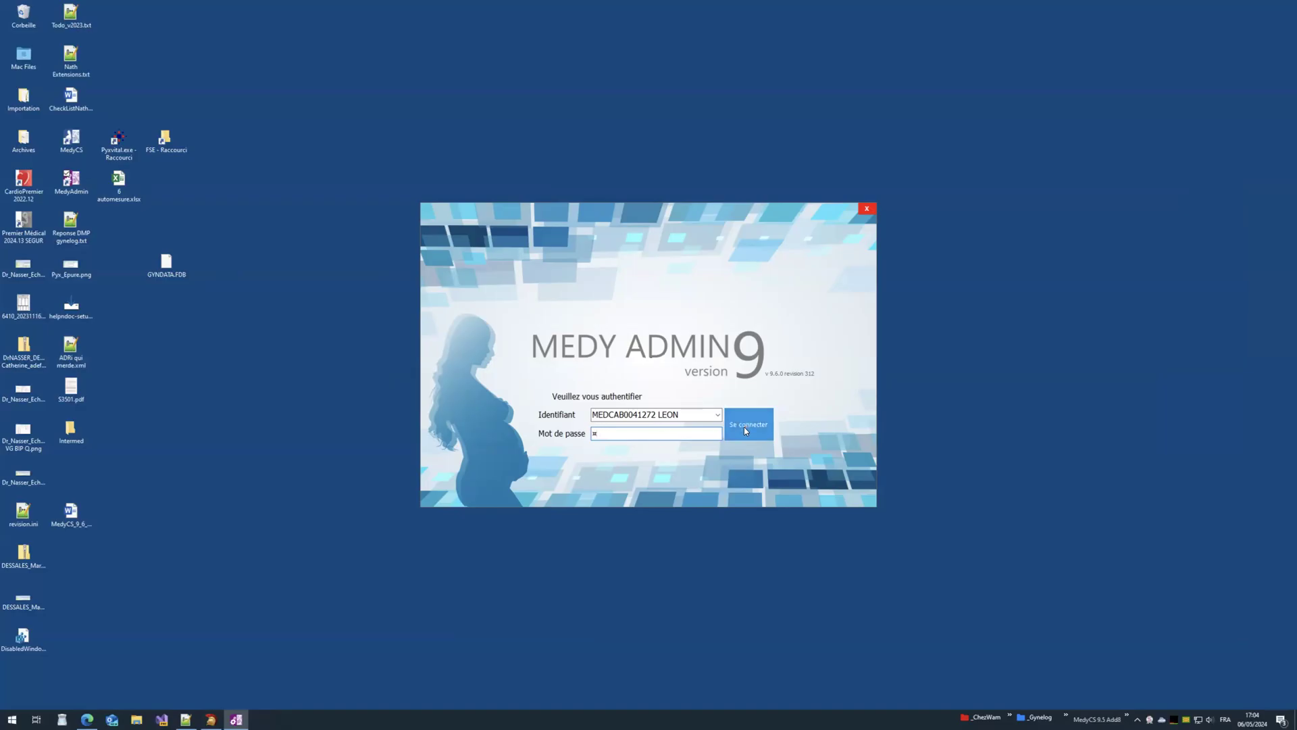
left_click(745, 430)
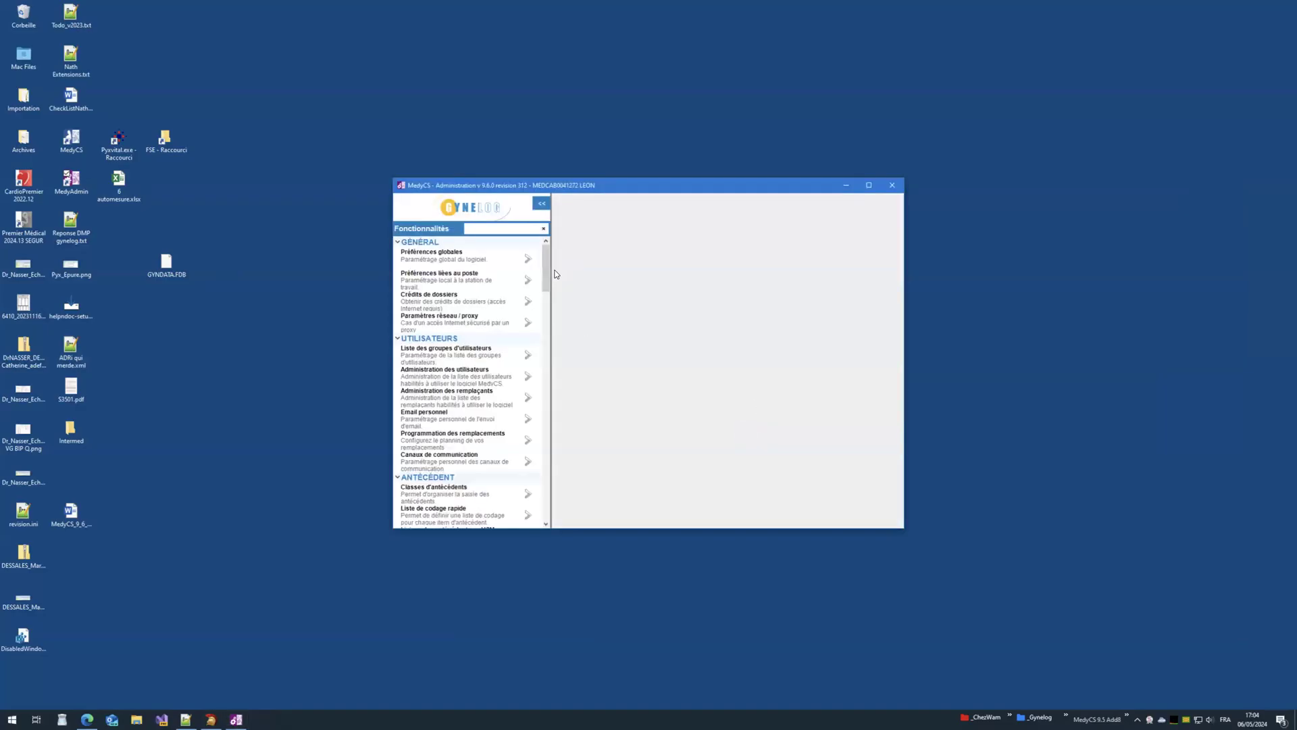
left_click_drag(545, 266, 542, 320)
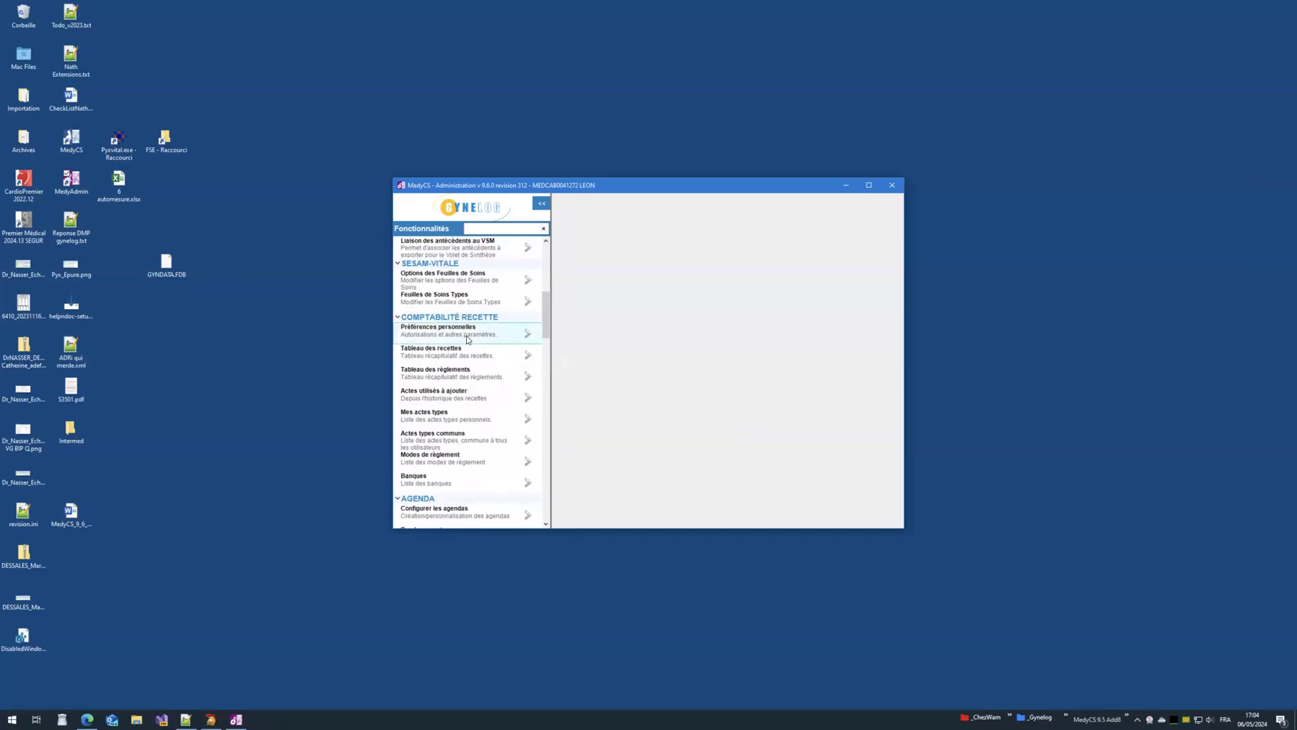
Step: Enable the accounting module and tick both secretary accounts in the Ajouter user chooser
left_click(529, 336)
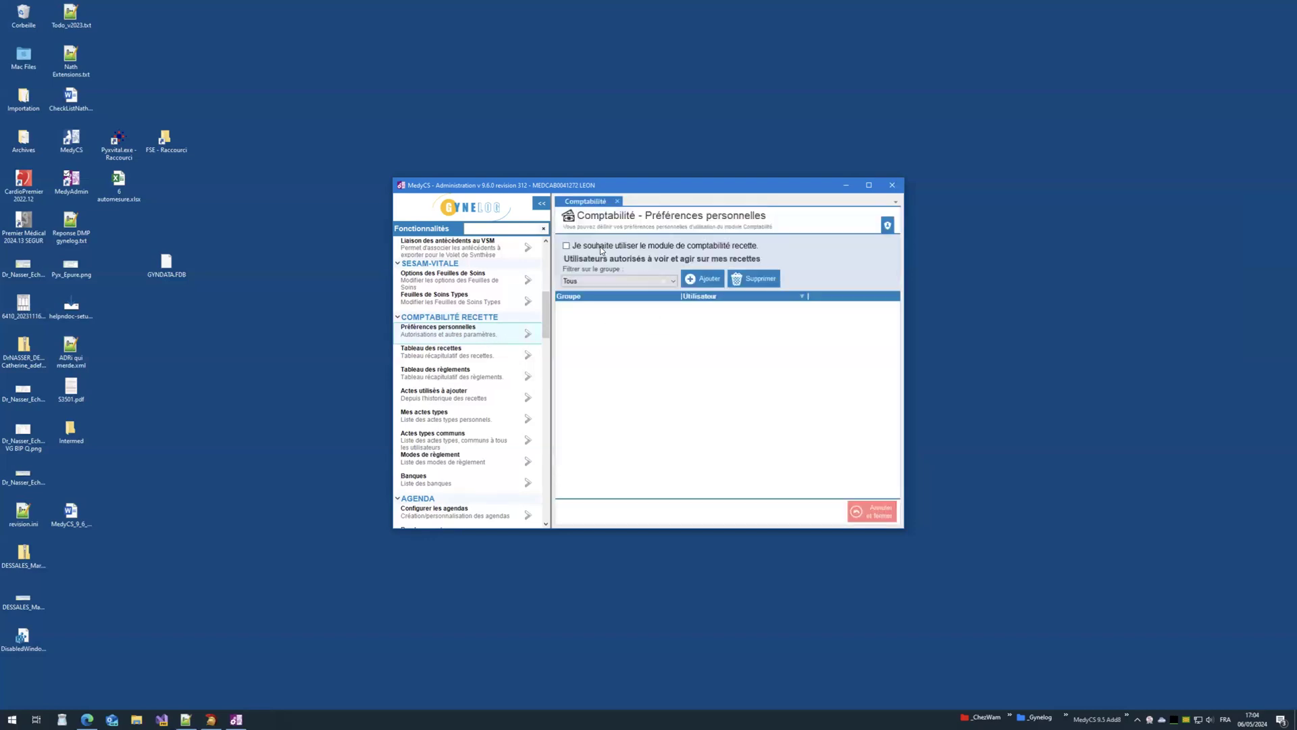
left_click(595, 249)
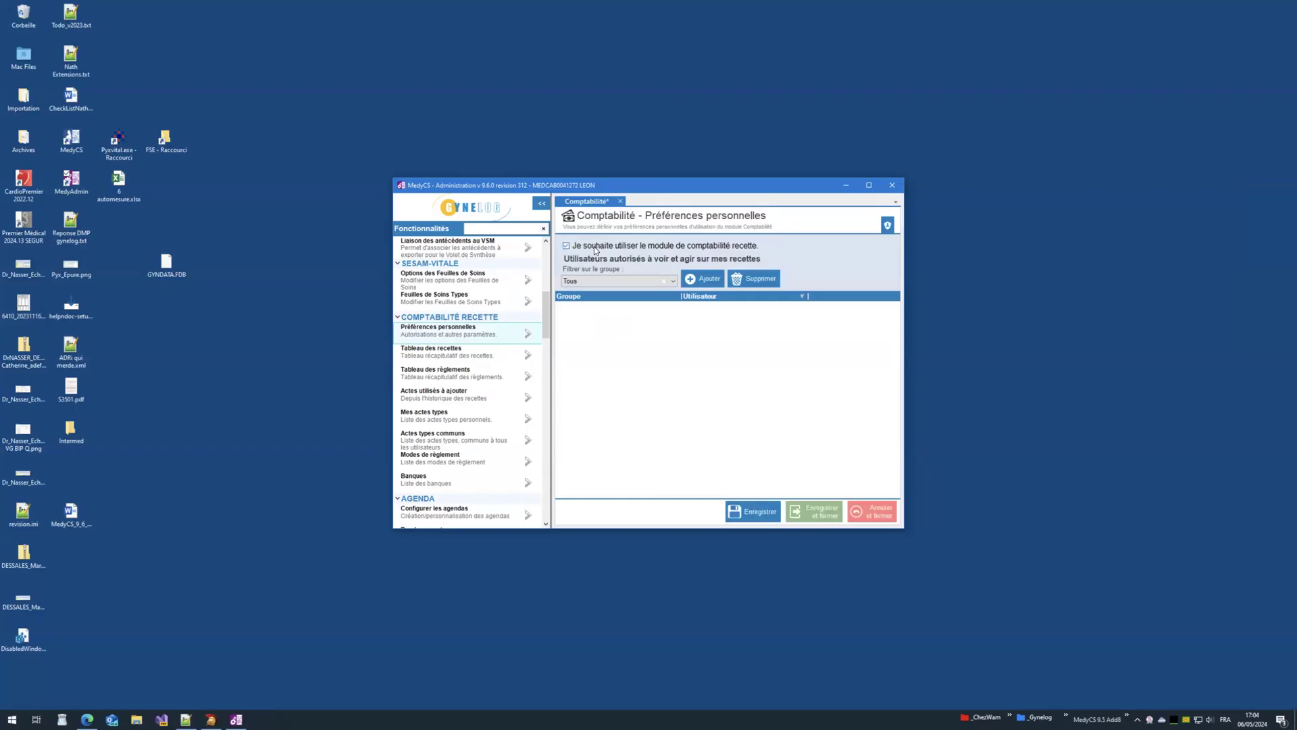
left_click(695, 279)
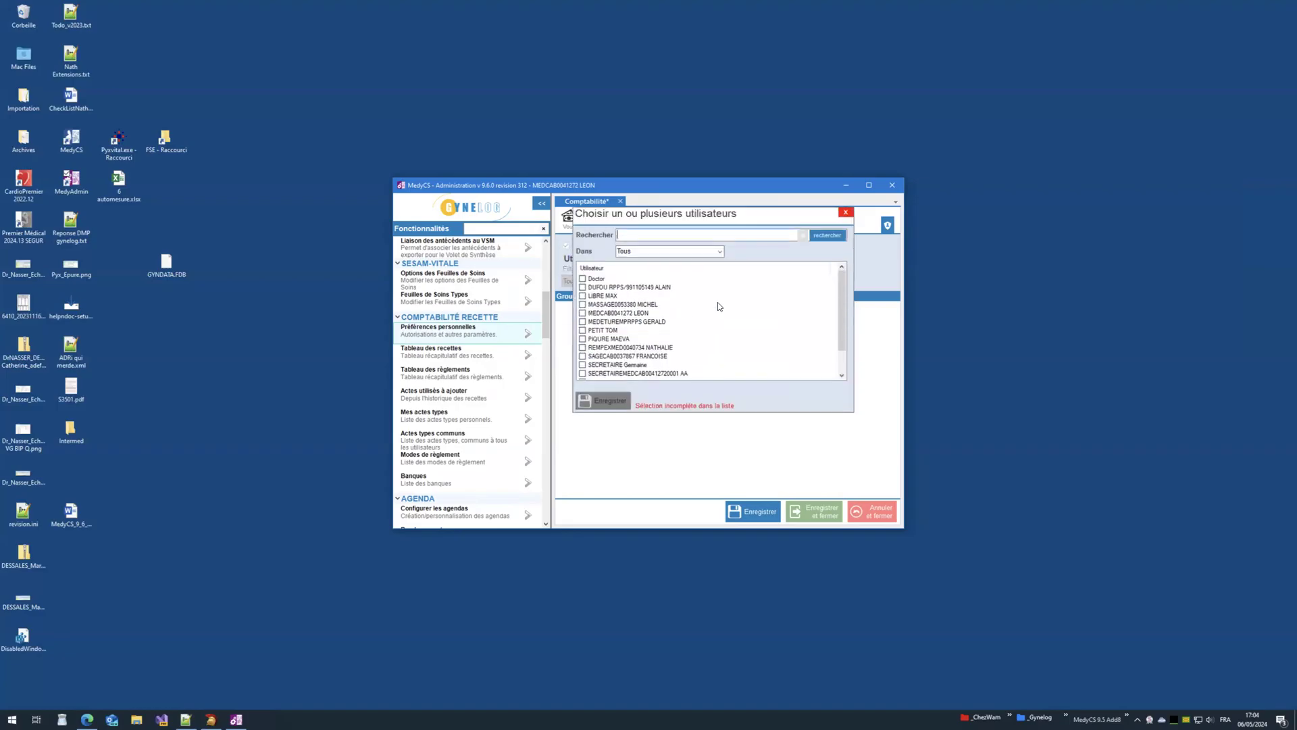
left_click_drag(843, 314, 843, 335)
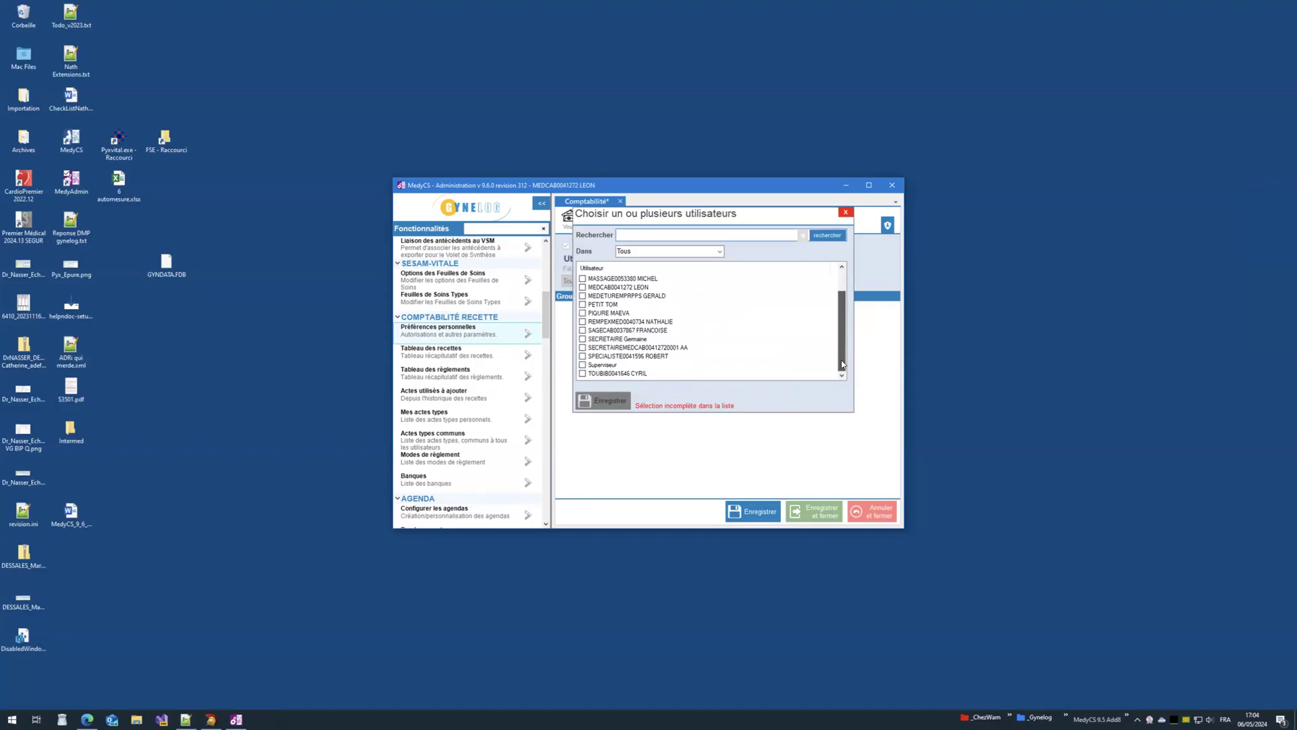
left_click(594, 342)
left_click(582, 339)
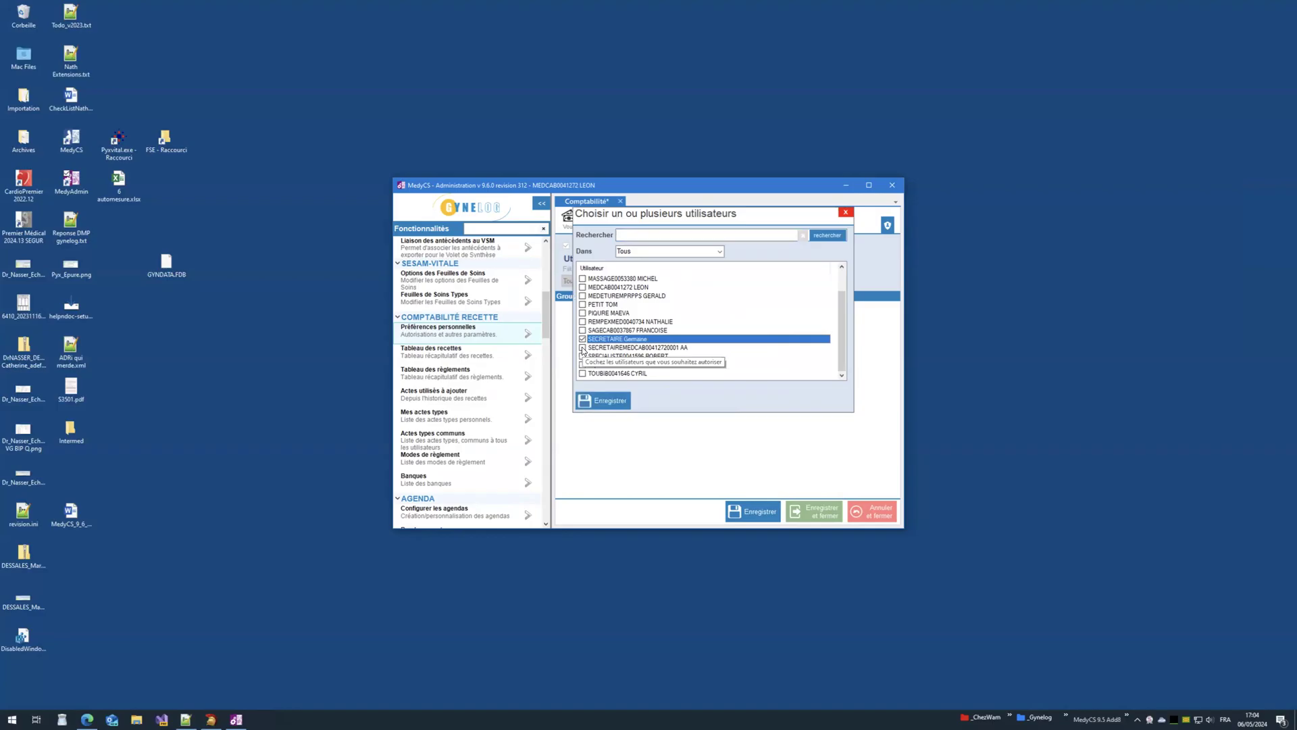
left_click(583, 348)
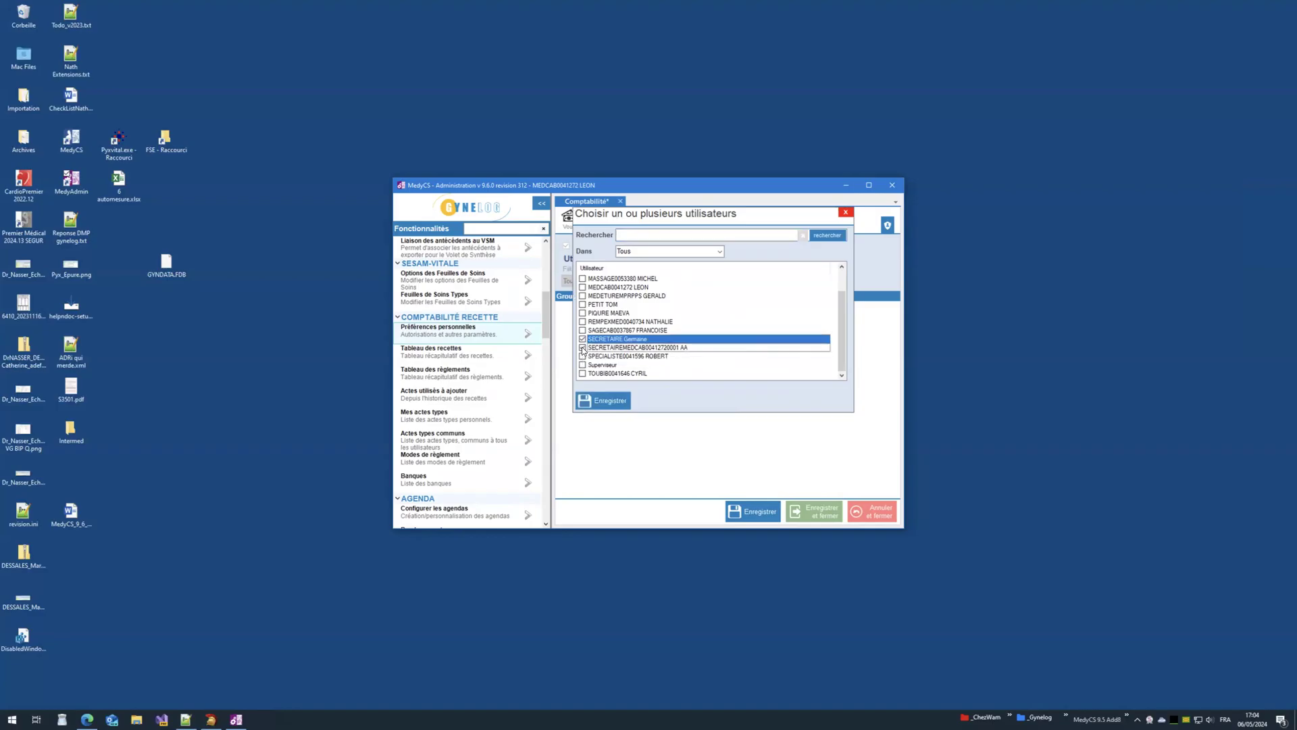
left_click(637, 349)
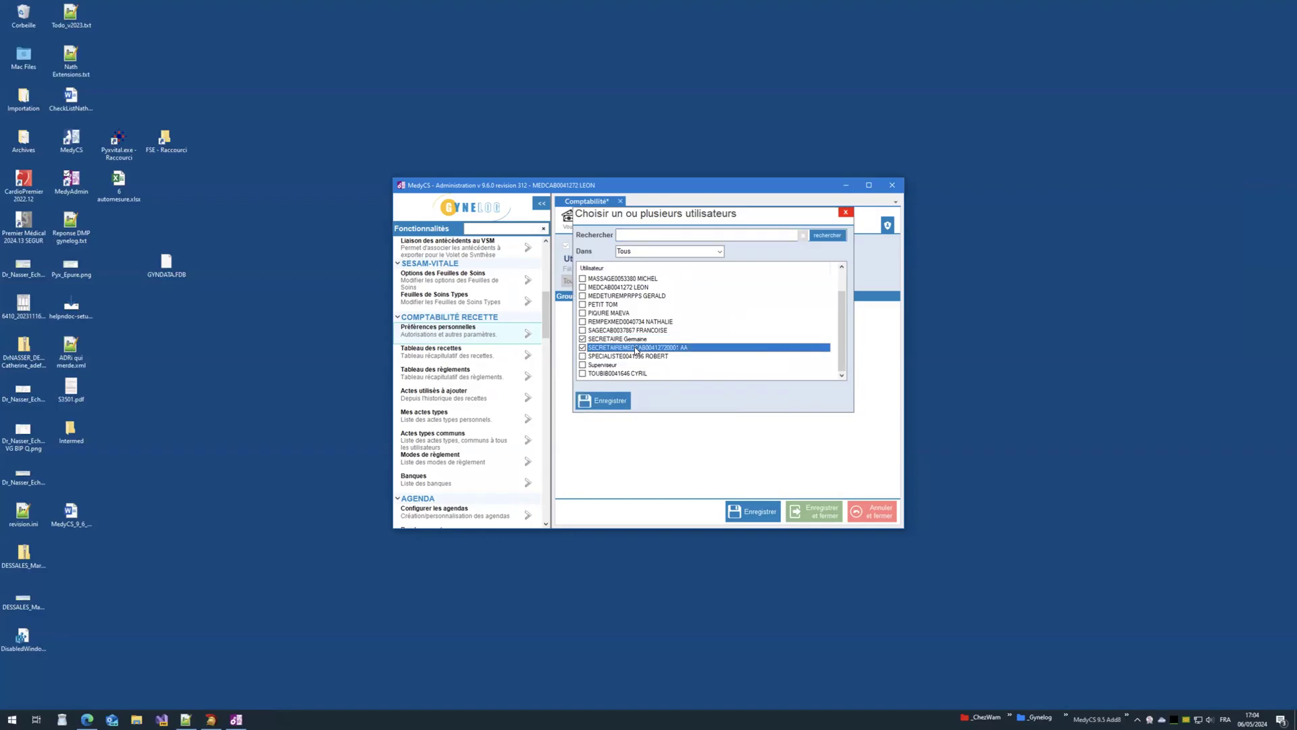
Step: Add both secretary accounts to the authorised list, save, and close MedyAdmin
left_click(620, 341)
left_click(620, 349)
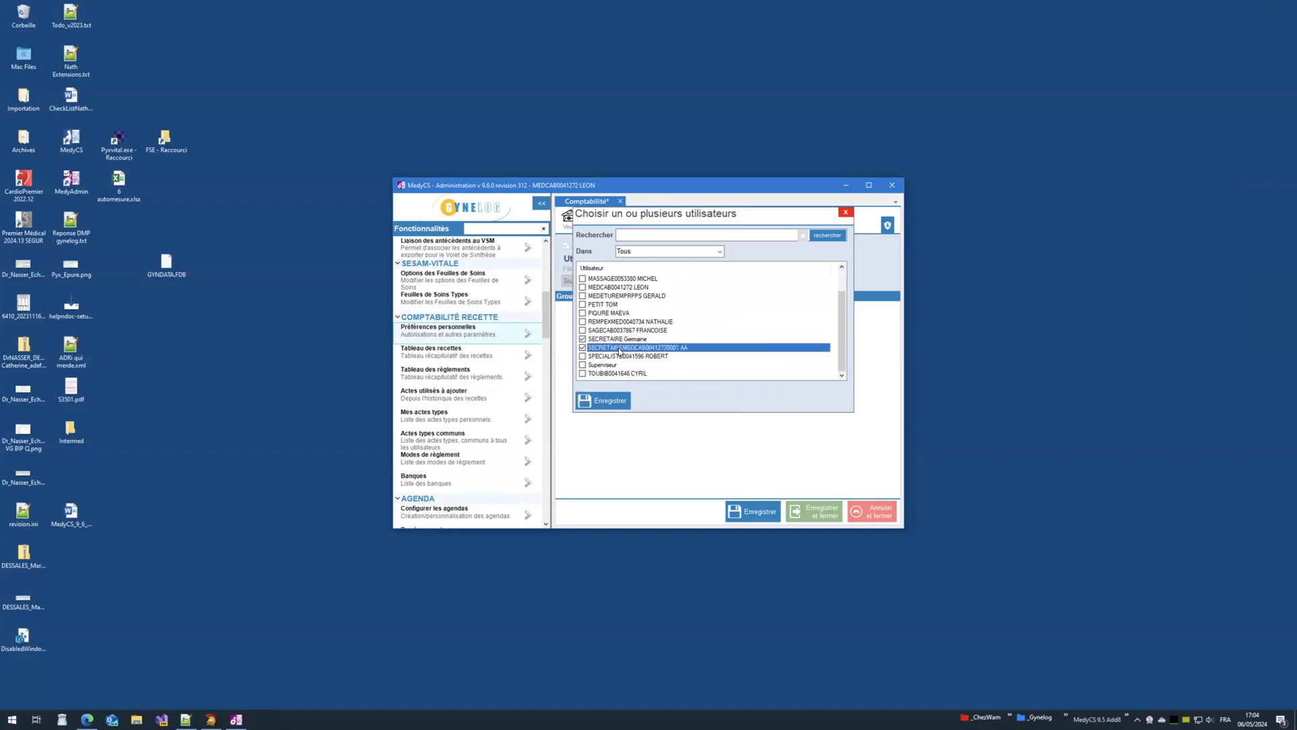
left_click(745, 516)
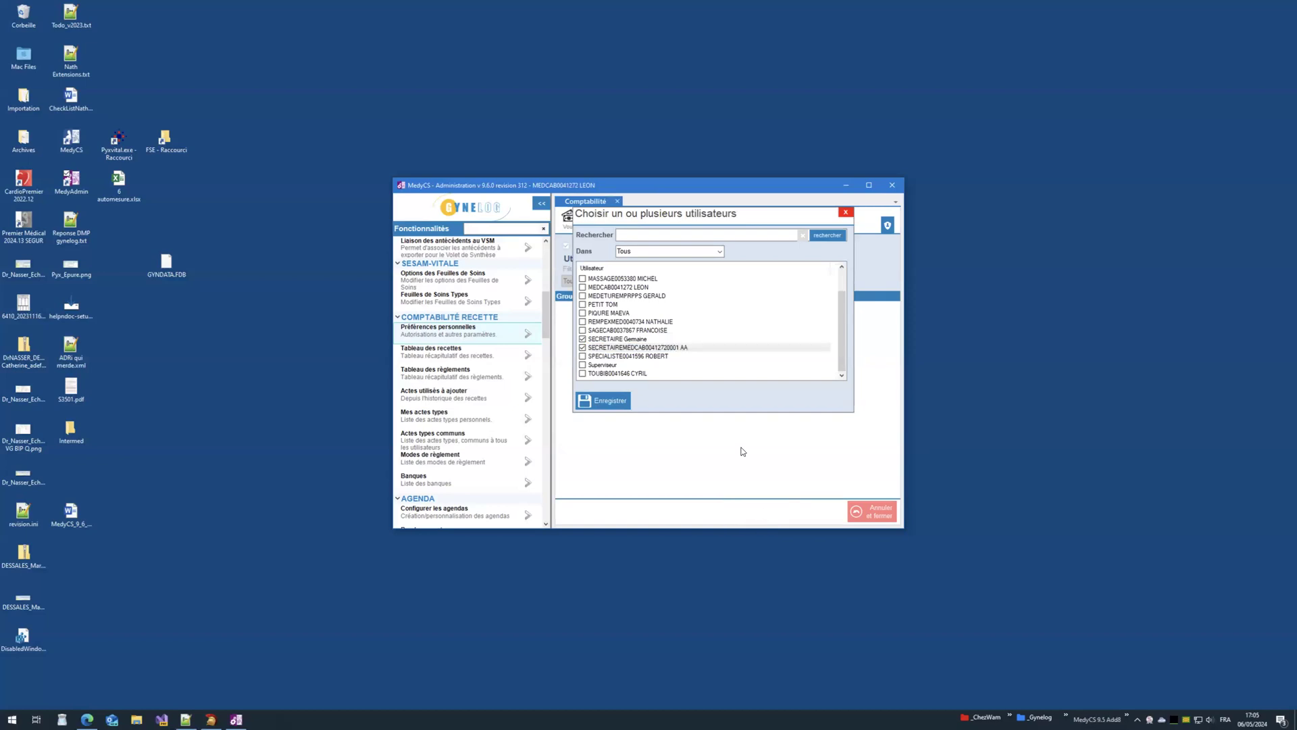
left_click(602, 402)
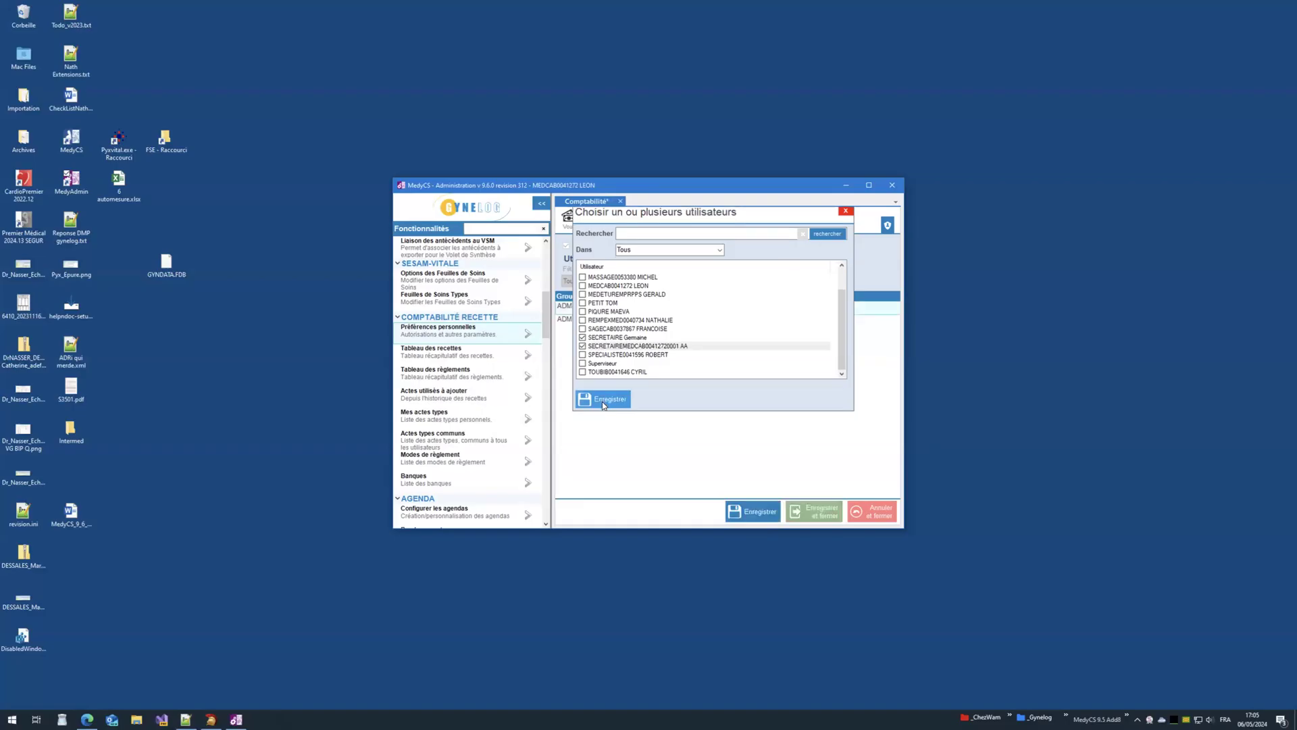
left_click(742, 512)
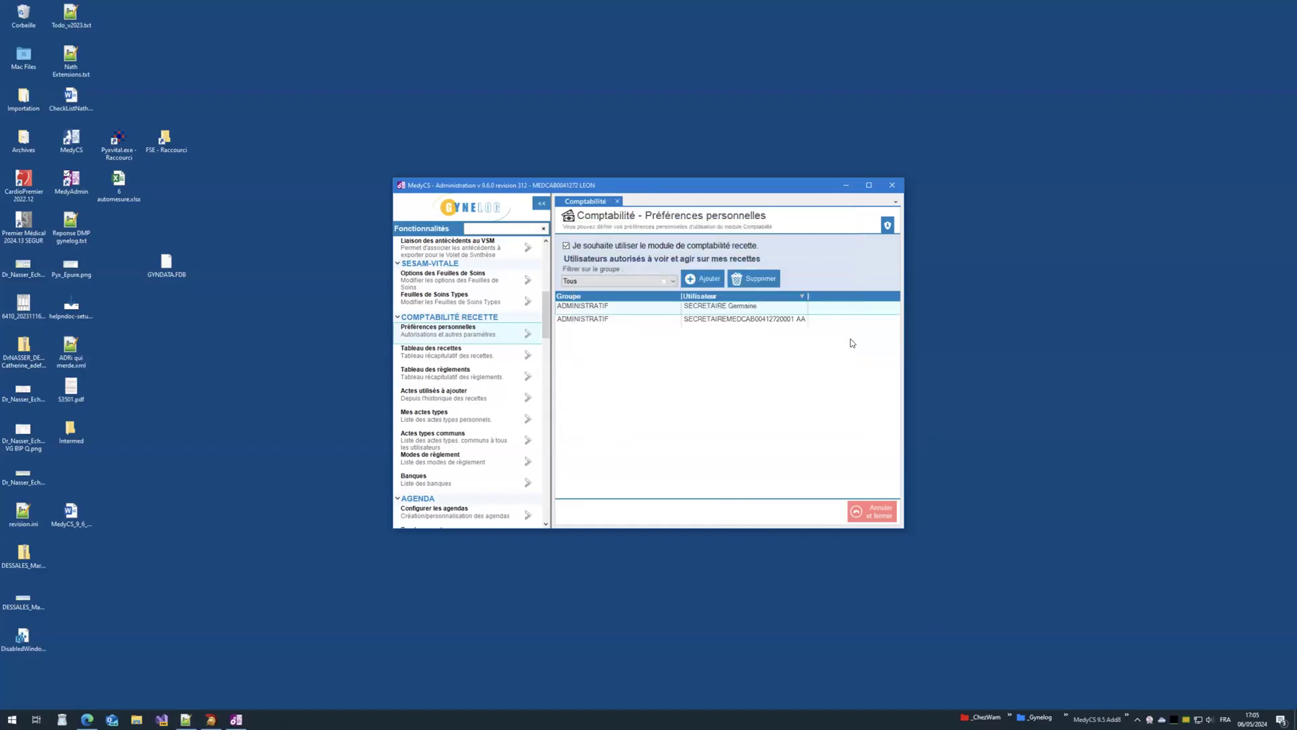
left_click(892, 186)
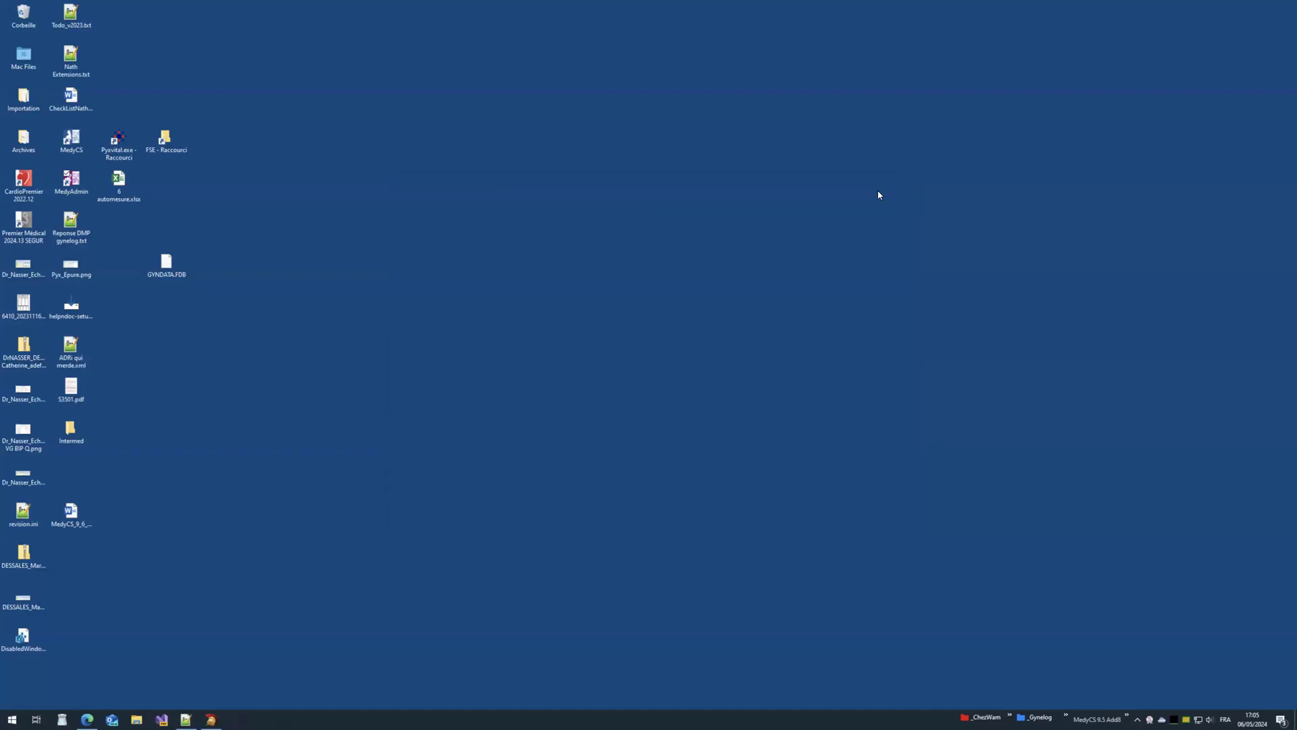
Step: Launch MedyCS with a secretary password and open the Comptabilité receipts for 06/05/2024
double_click(72, 145)
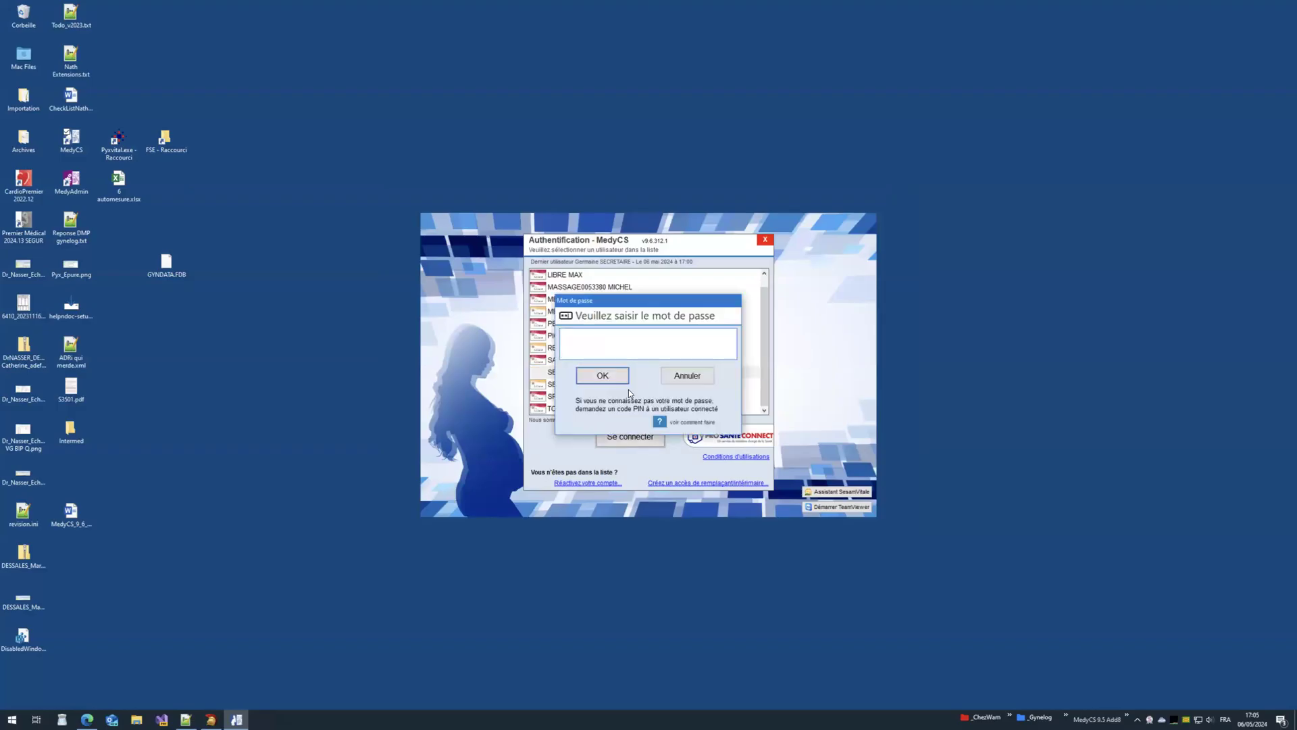
type("*")
left_click(601, 380)
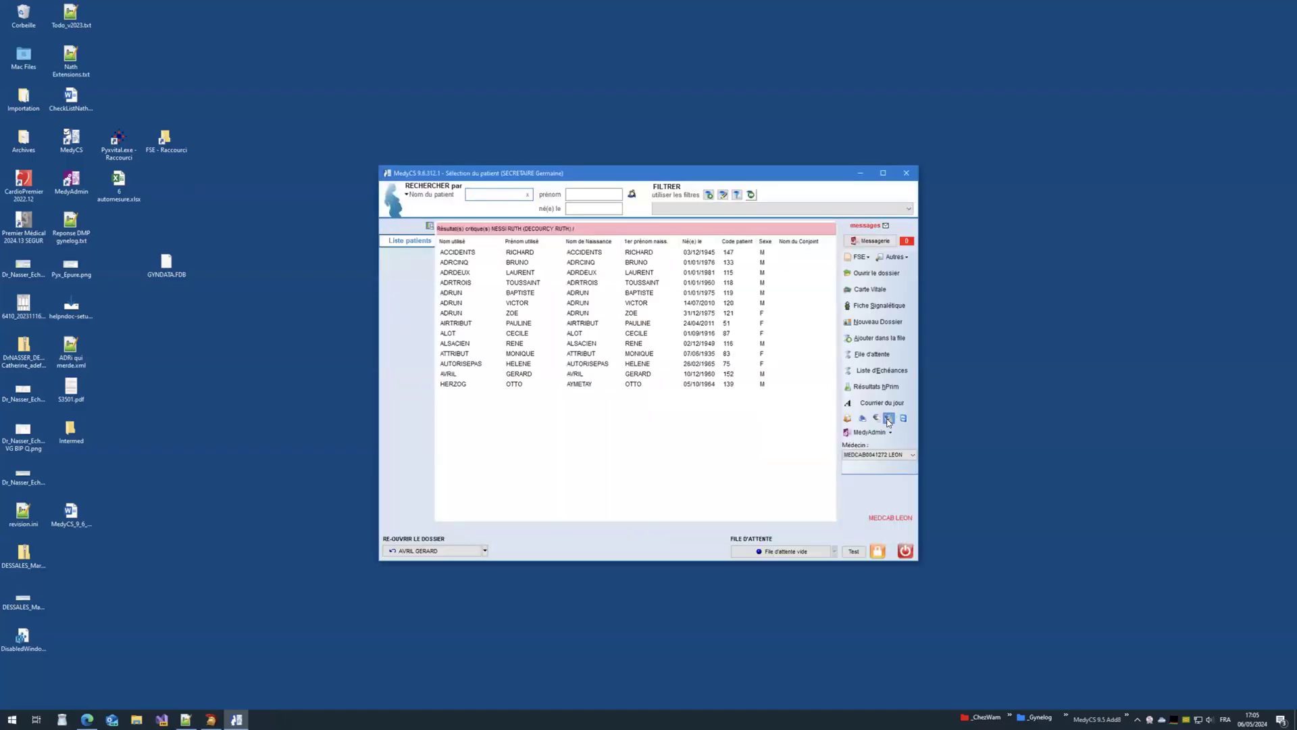
left_click(889, 418)
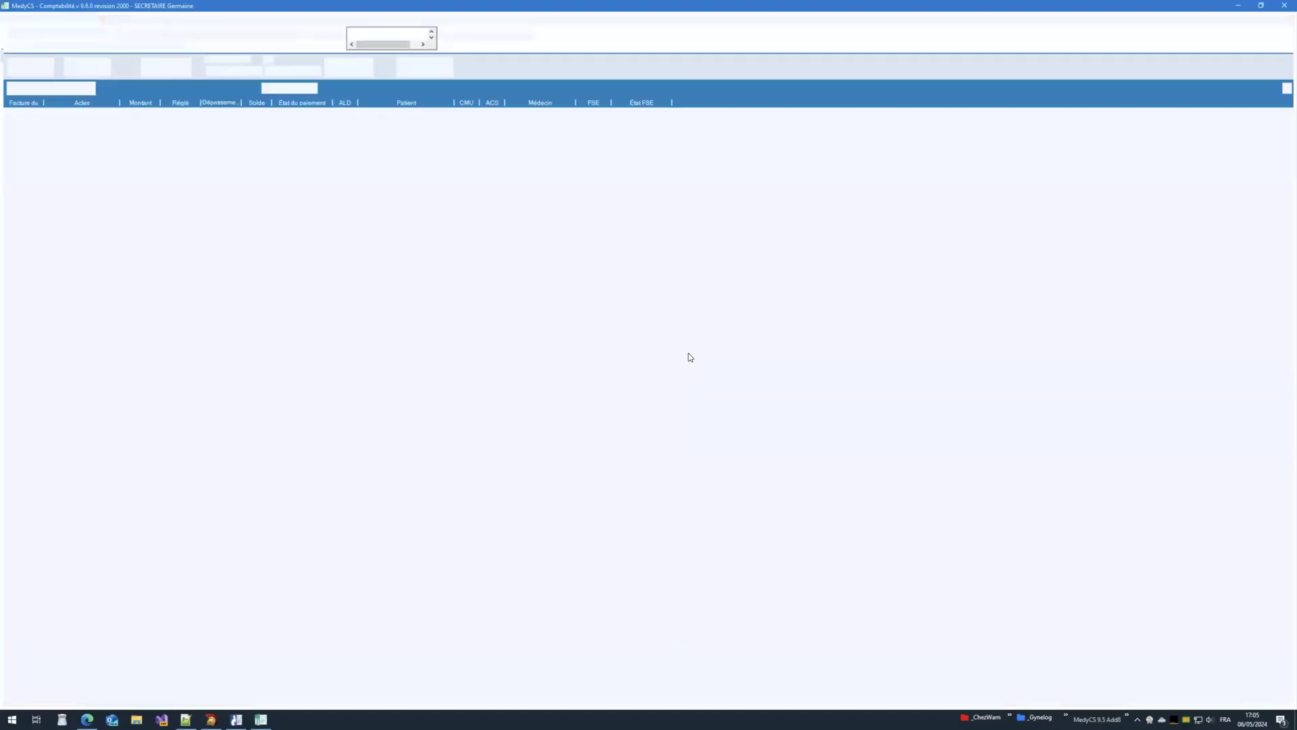
left_click(401, 38)
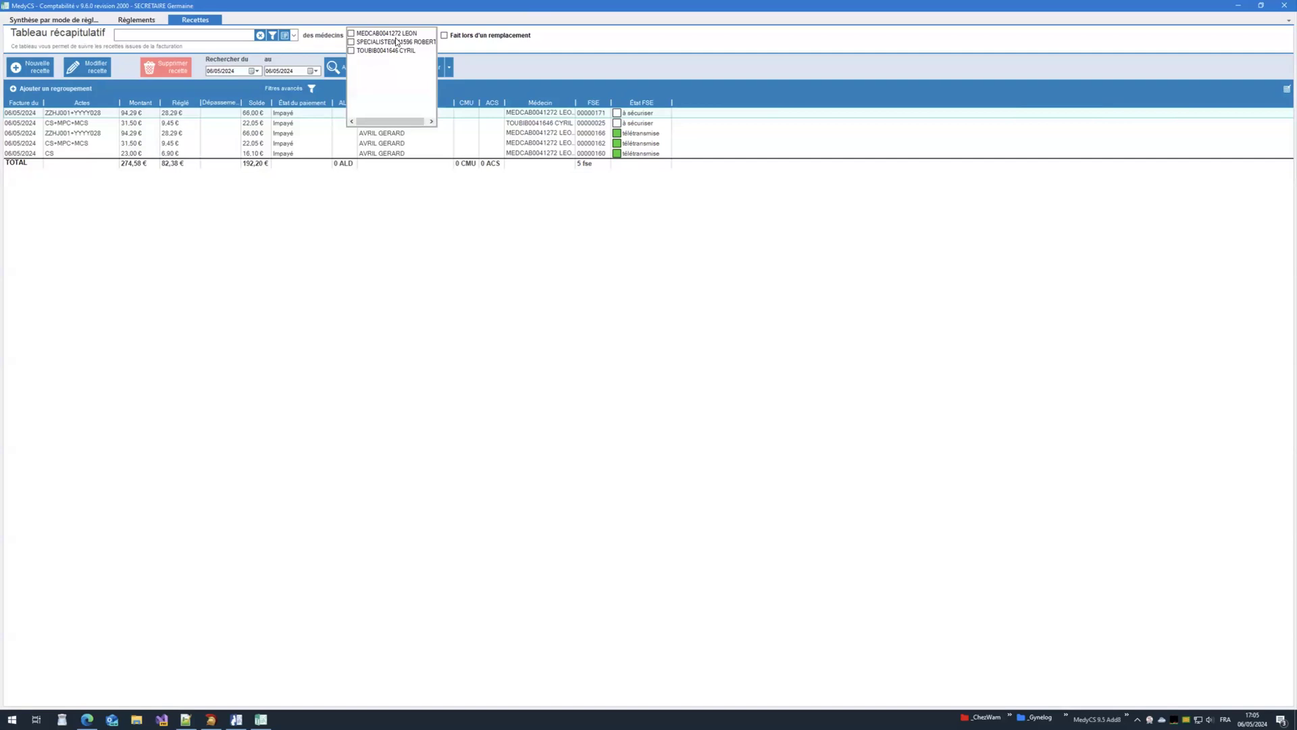
Step: Widen the Médecin column and try filtering receipts by the first and third doctors
left_click(493, 135)
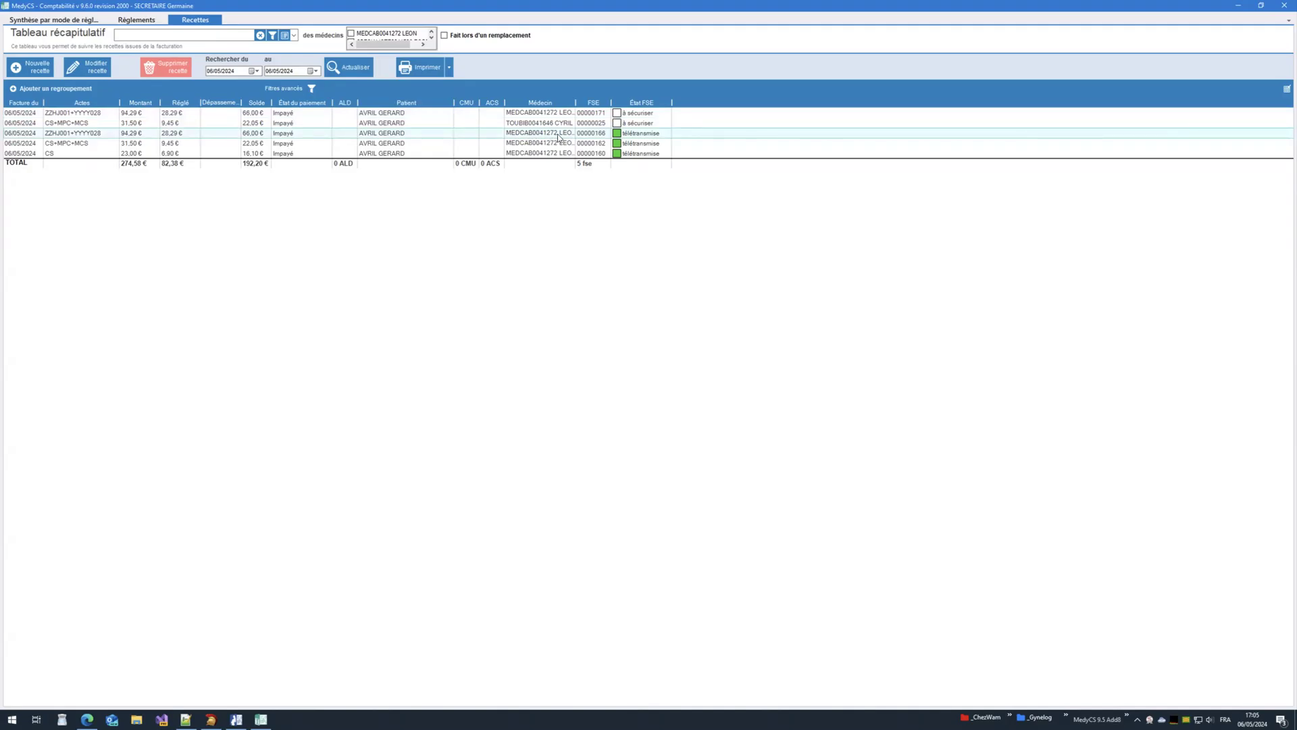
double_click(575, 102)
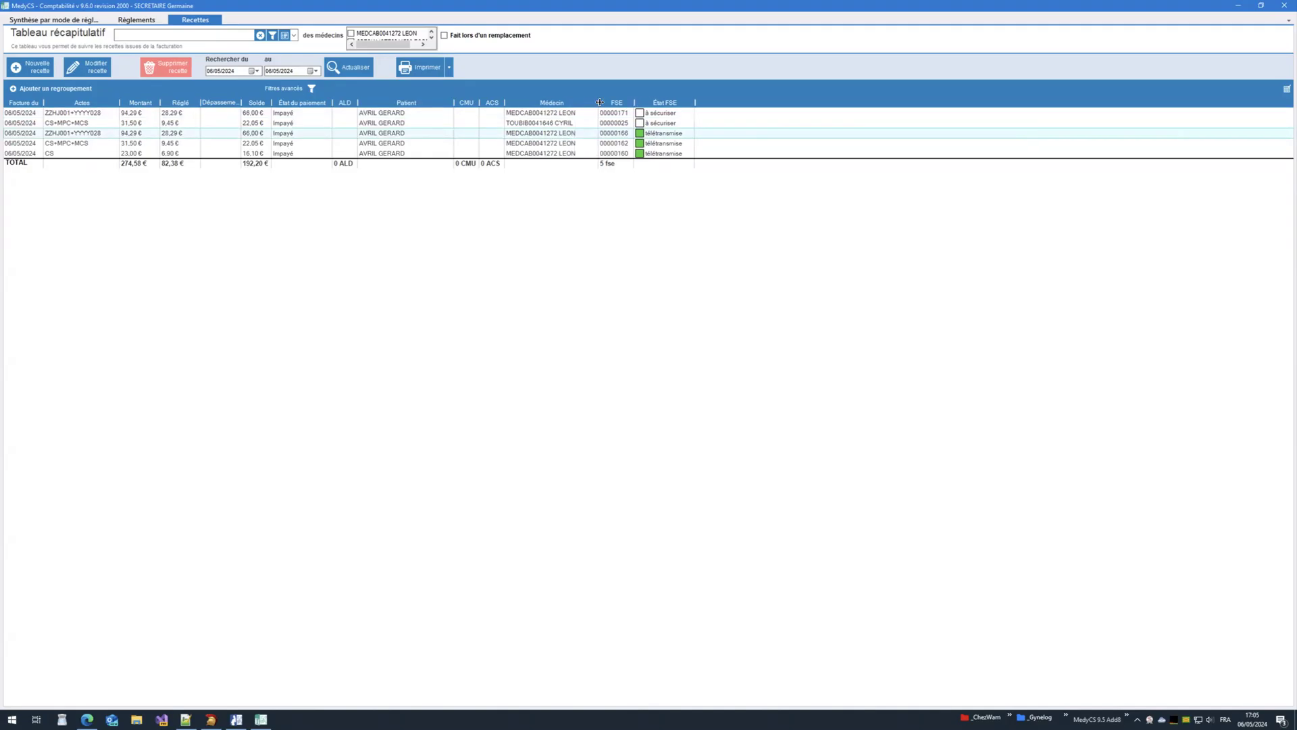
left_click(530, 124)
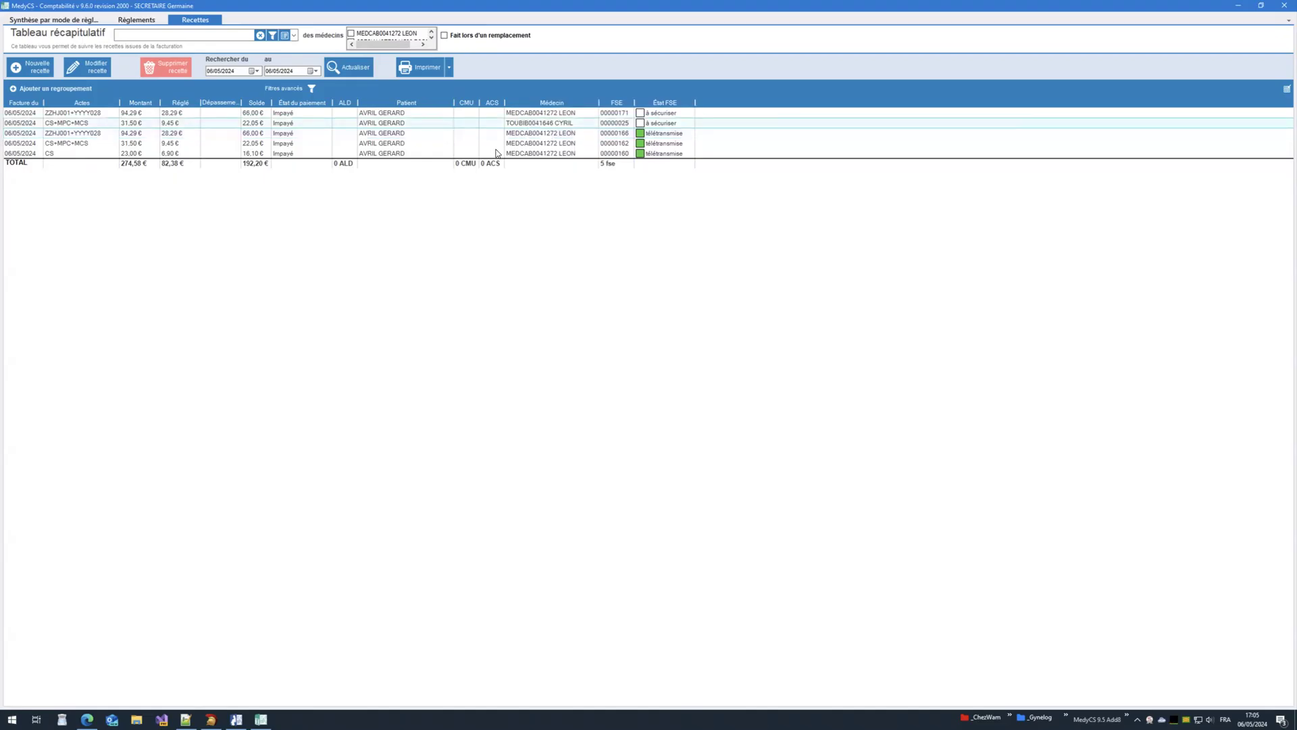
mouse_move(364, 35)
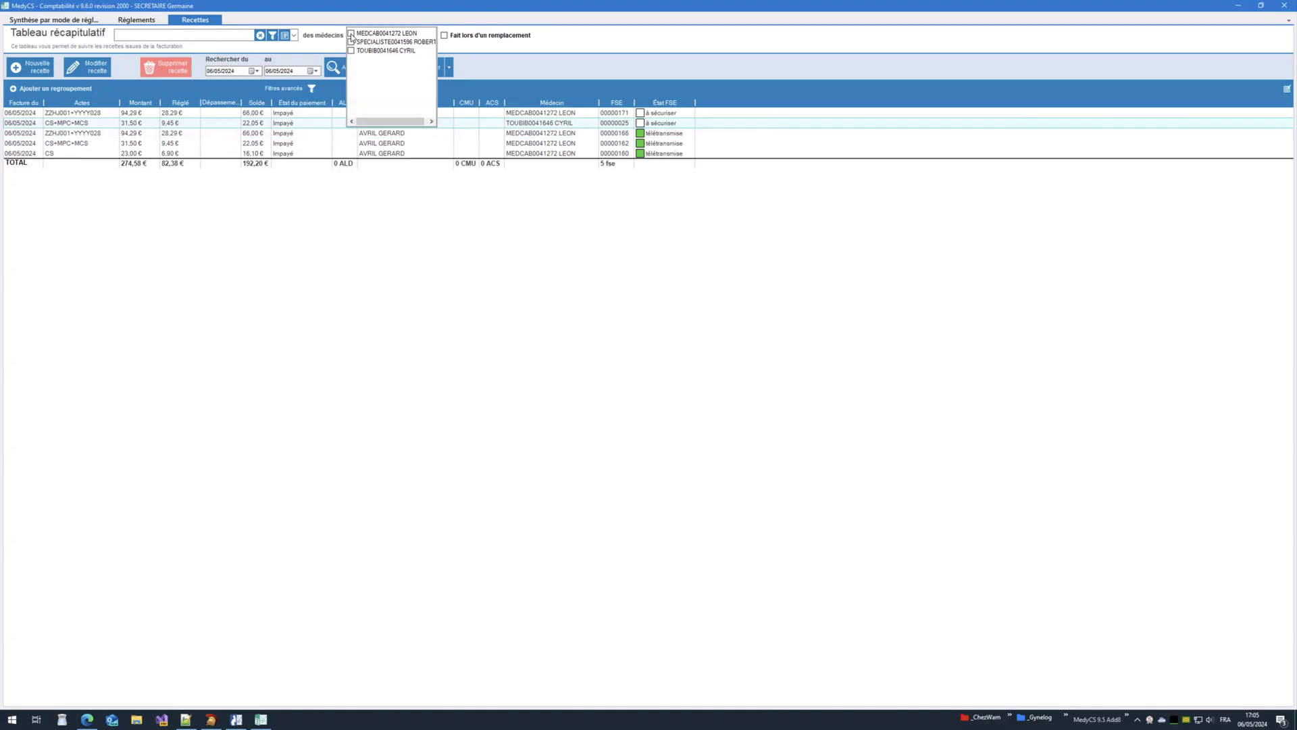
left_click(351, 34)
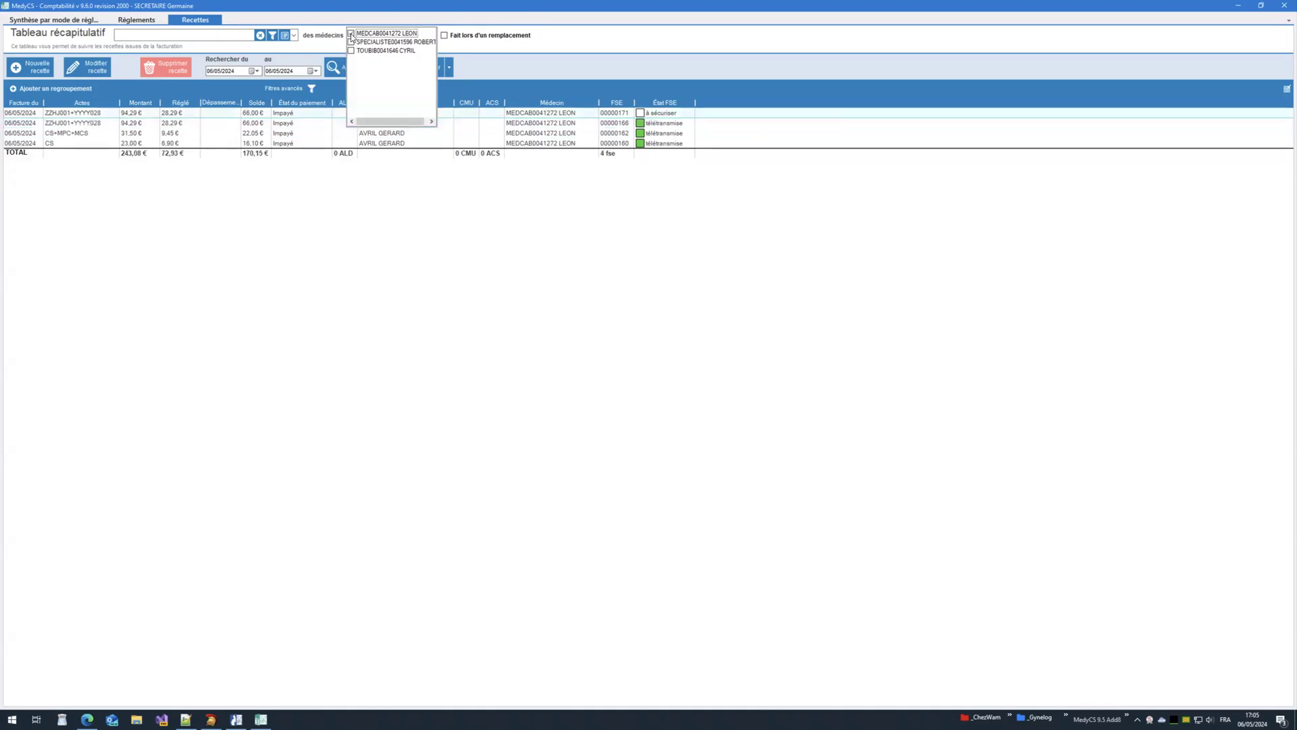
left_click(351, 35)
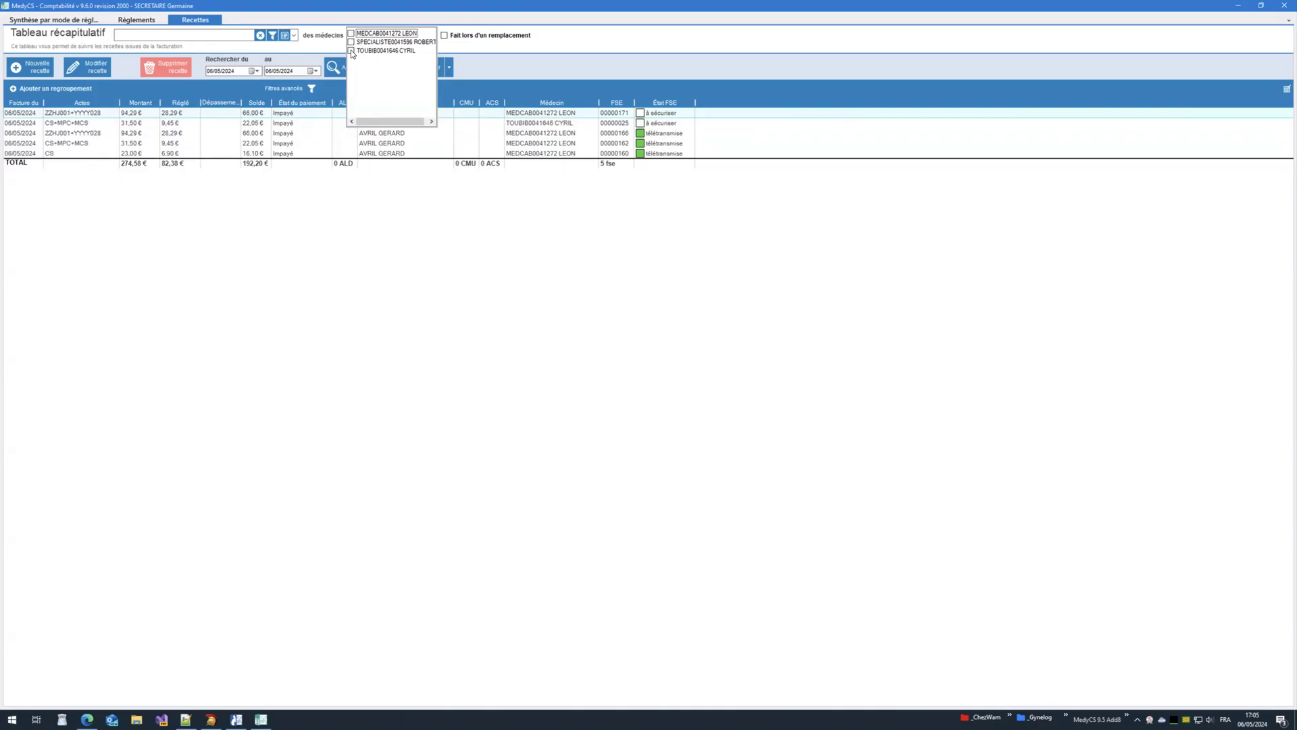
left_click(351, 51)
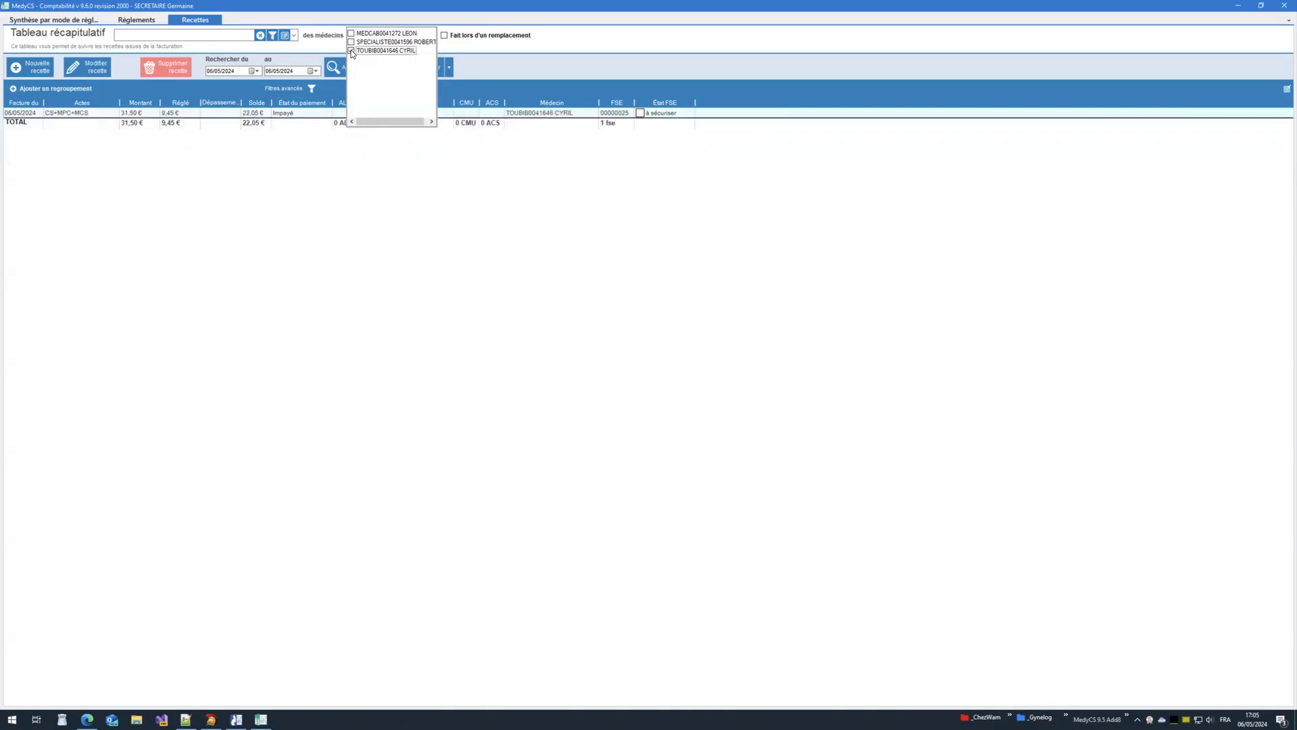
left_click(316, 129)
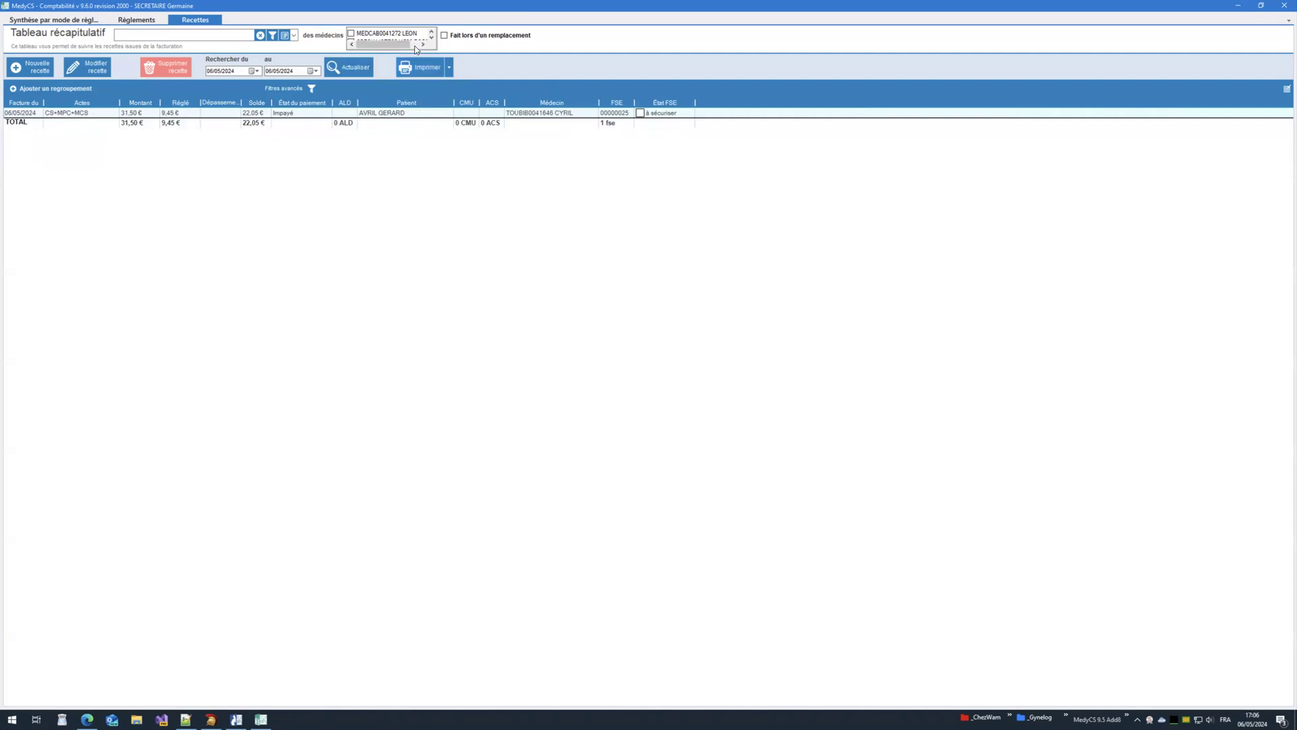
Step: Clear the doctor filter and open the 31,50 € CS+MPC+MCS receipt for editing
left_click(398, 33)
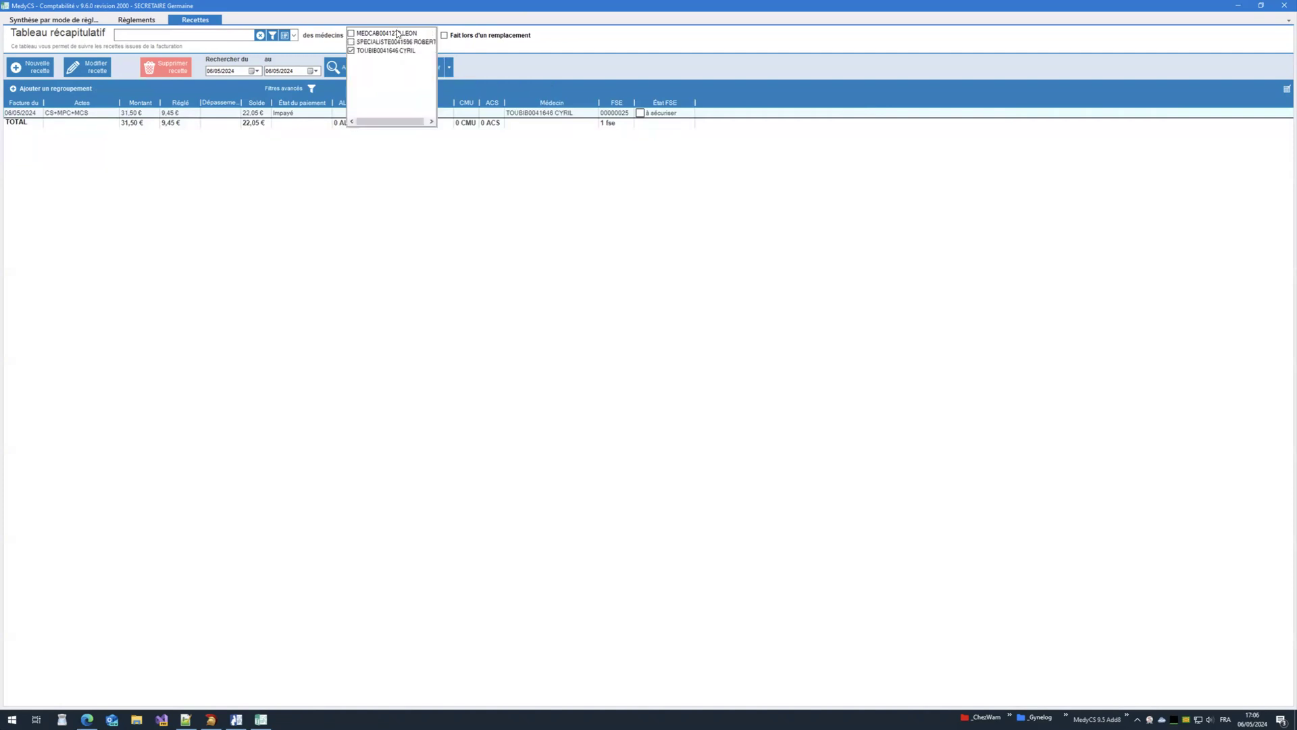
left_click(351, 50)
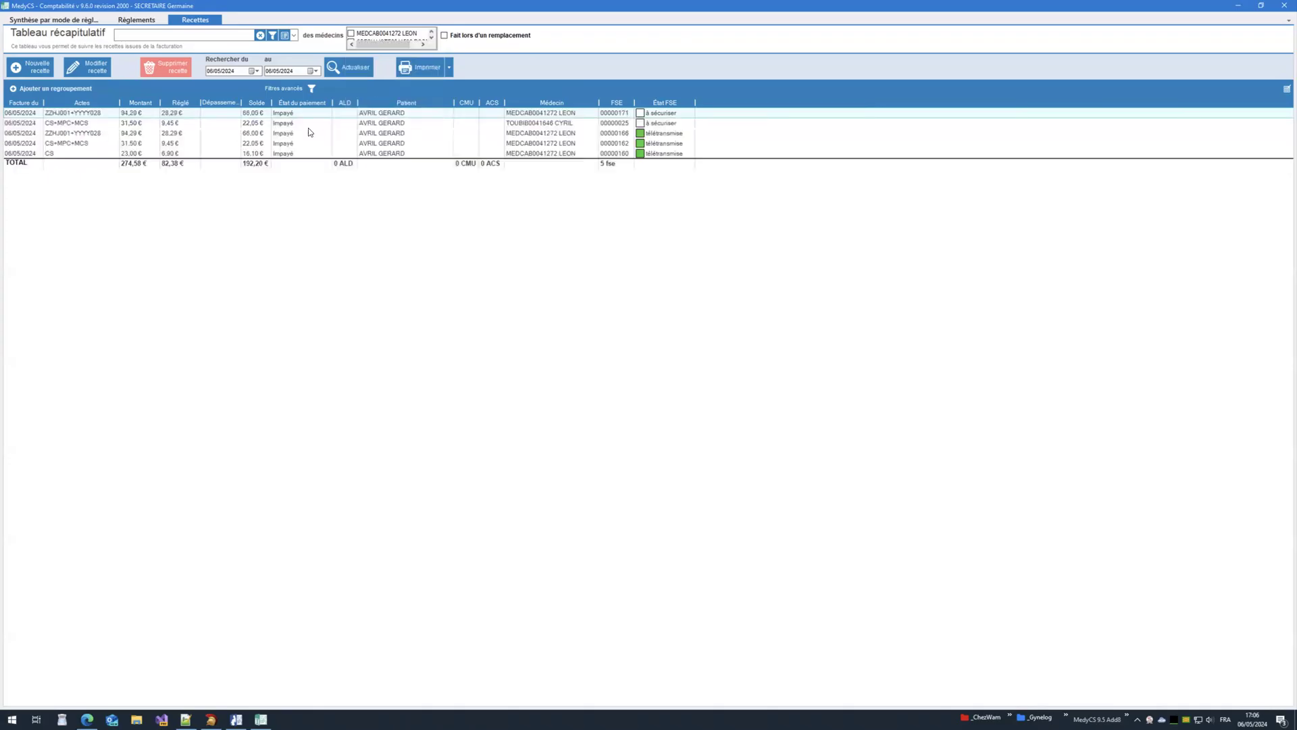
left_click(287, 124)
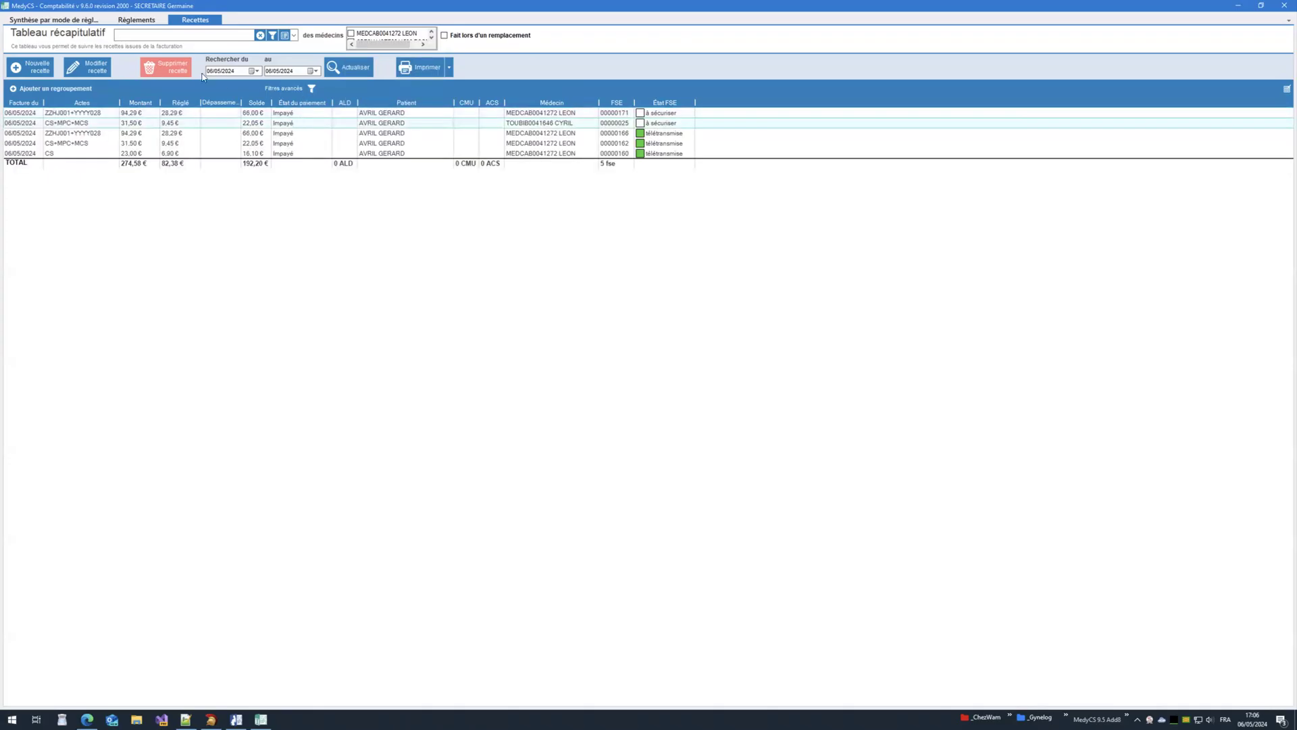
left_click(96, 72)
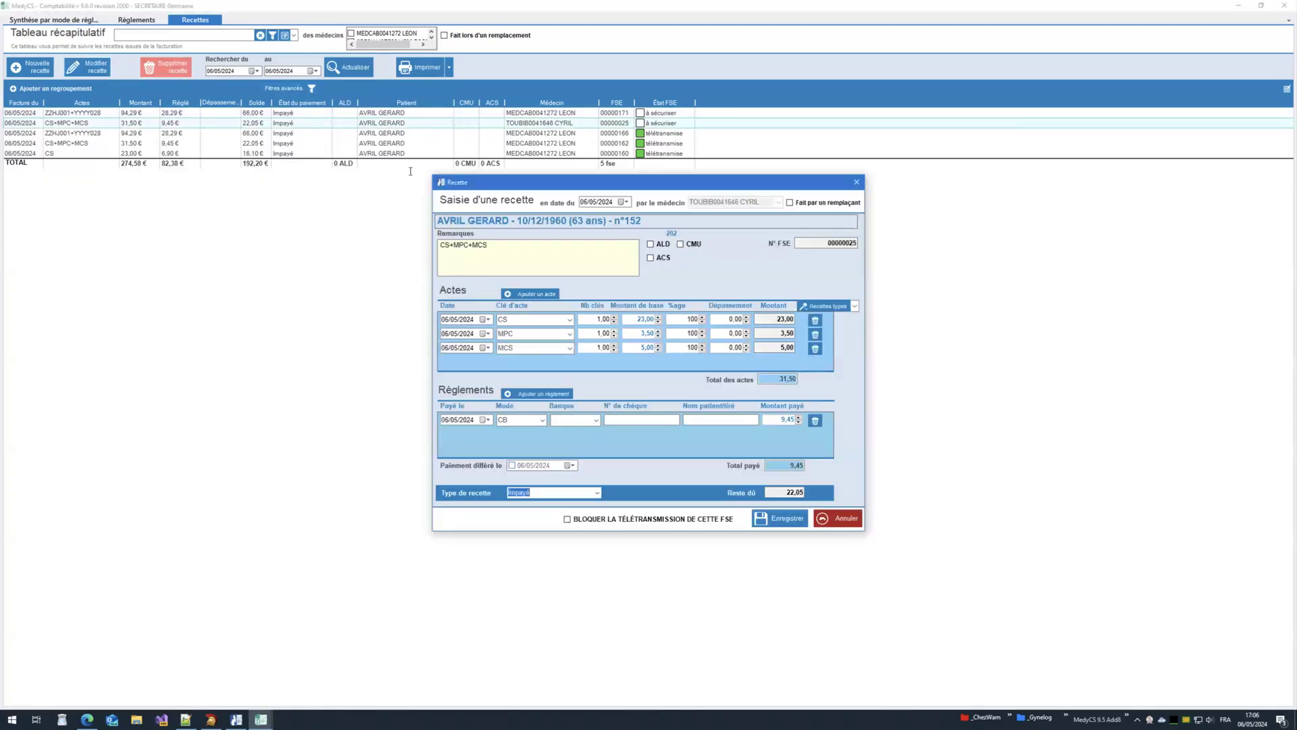
Step: Confirm the payment mode stays CB, then cancel the receipt edit
left_click(543, 420)
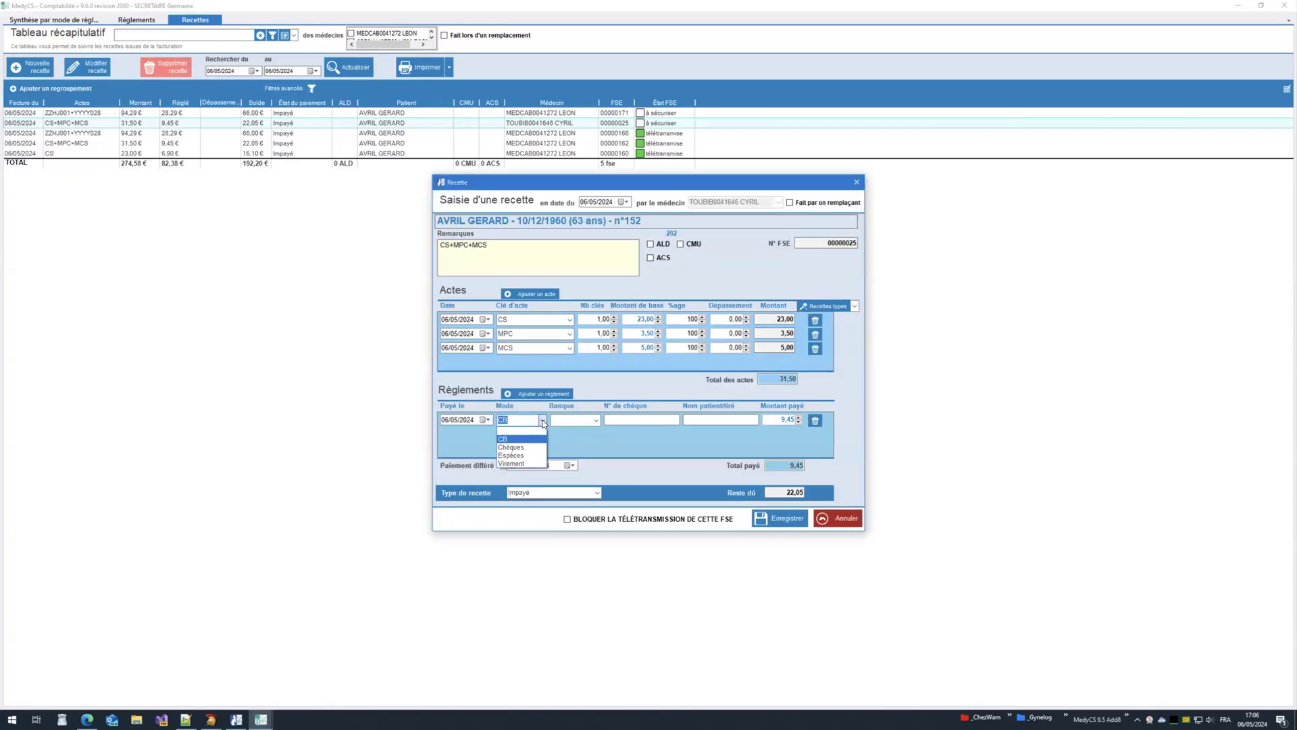
left_click(584, 448)
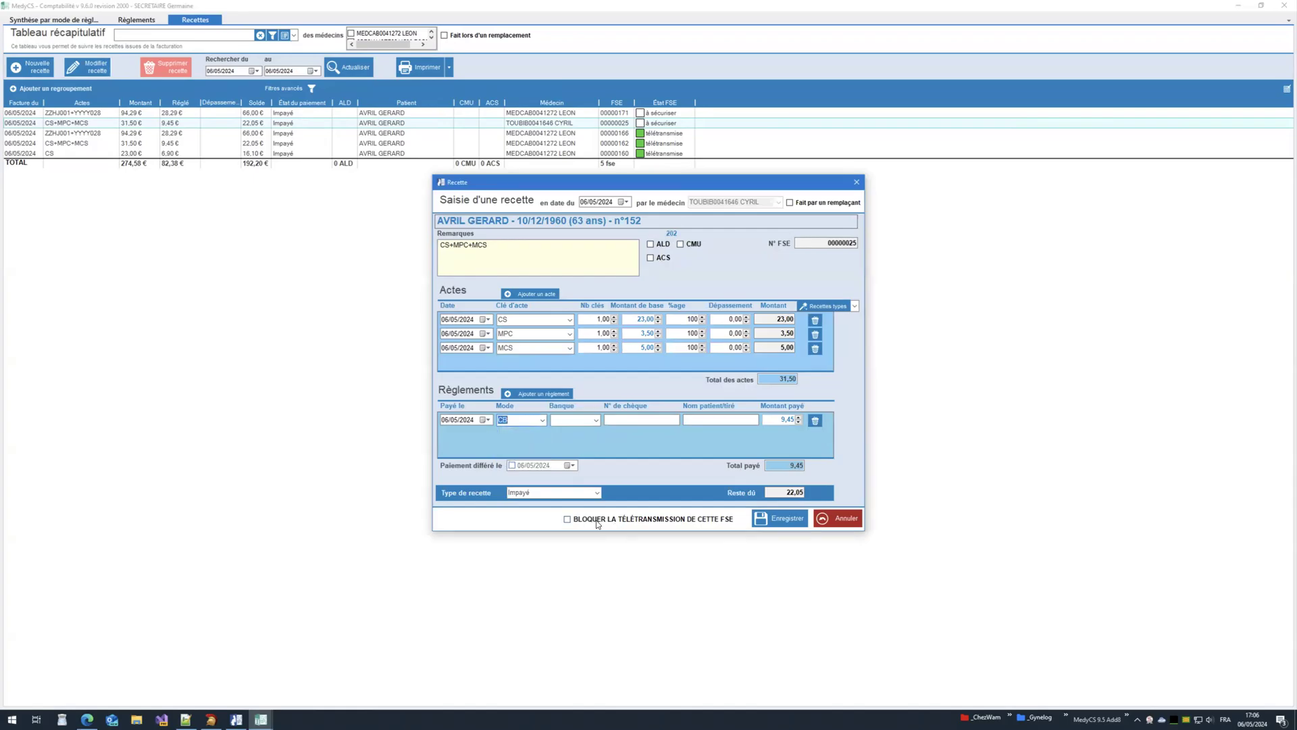
left_click(829, 519)
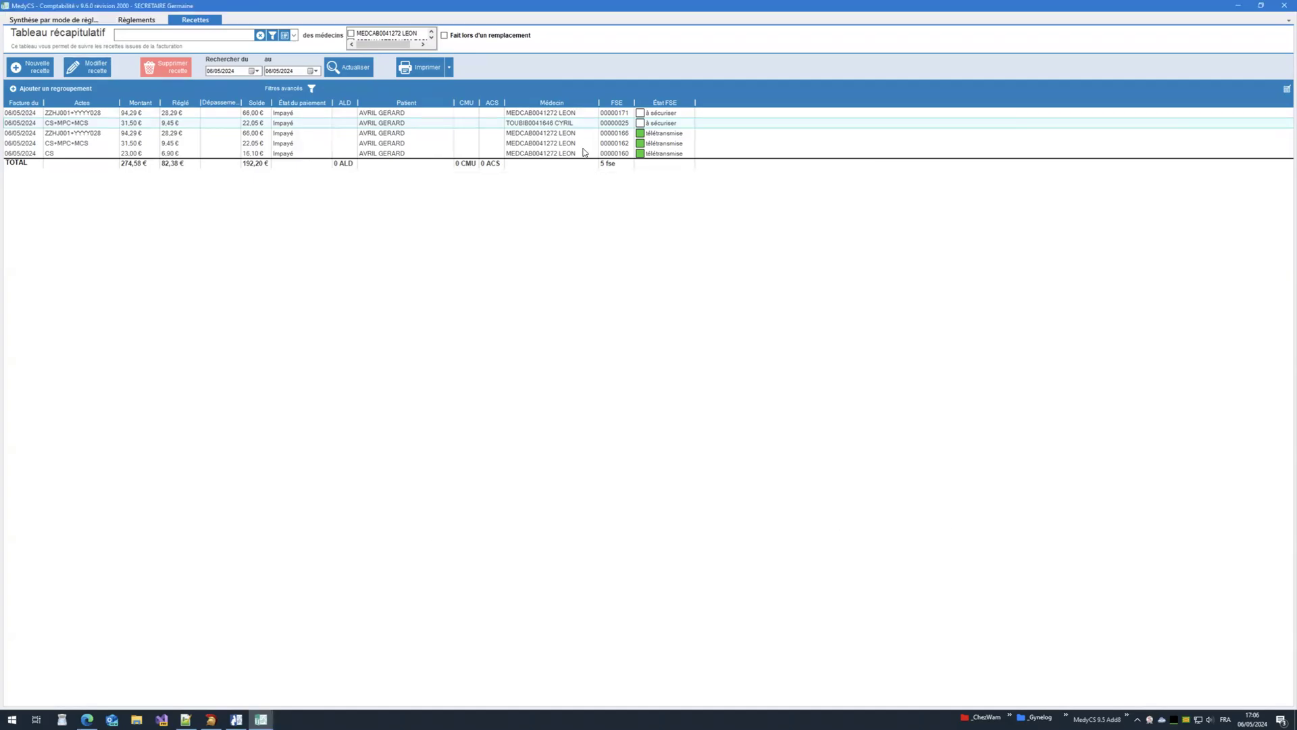
Step: Preview the Quittance for the 31,50 € receipt, then close it and the Comptabilité window
left_click(450, 67)
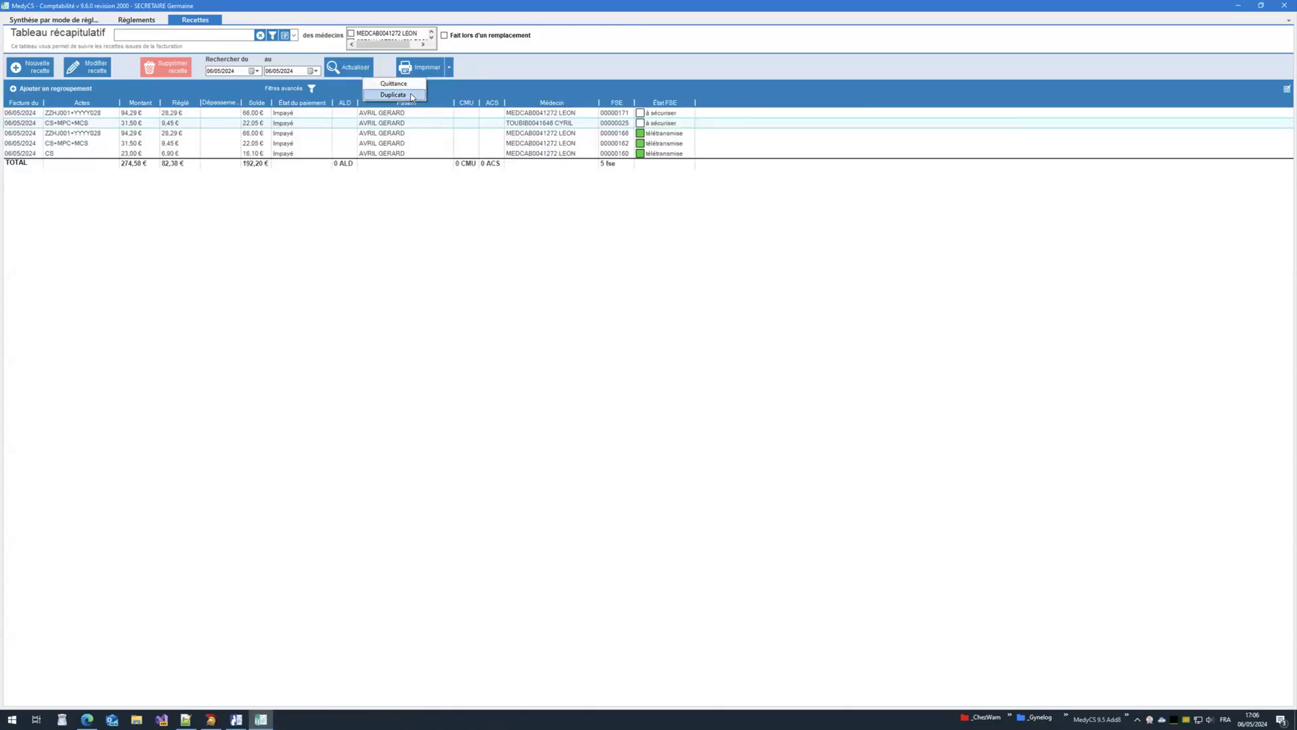
left_click(416, 85)
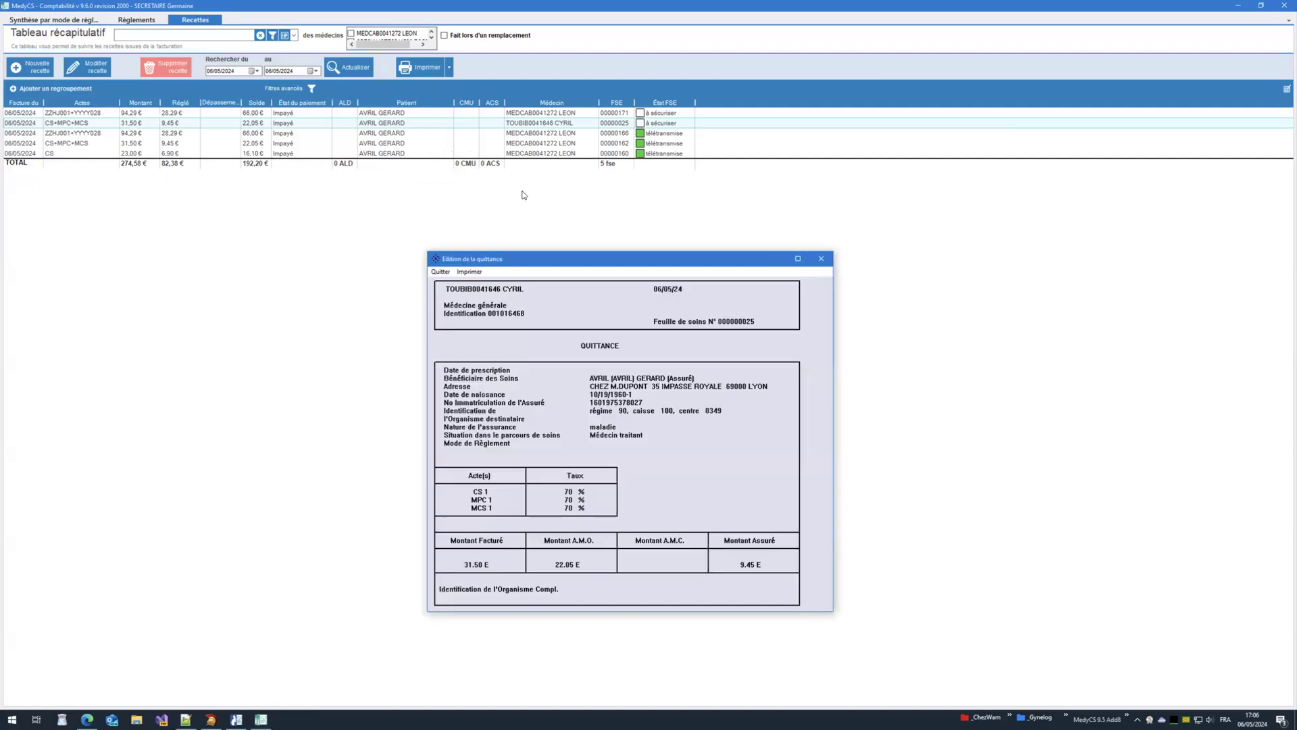
left_click(821, 259)
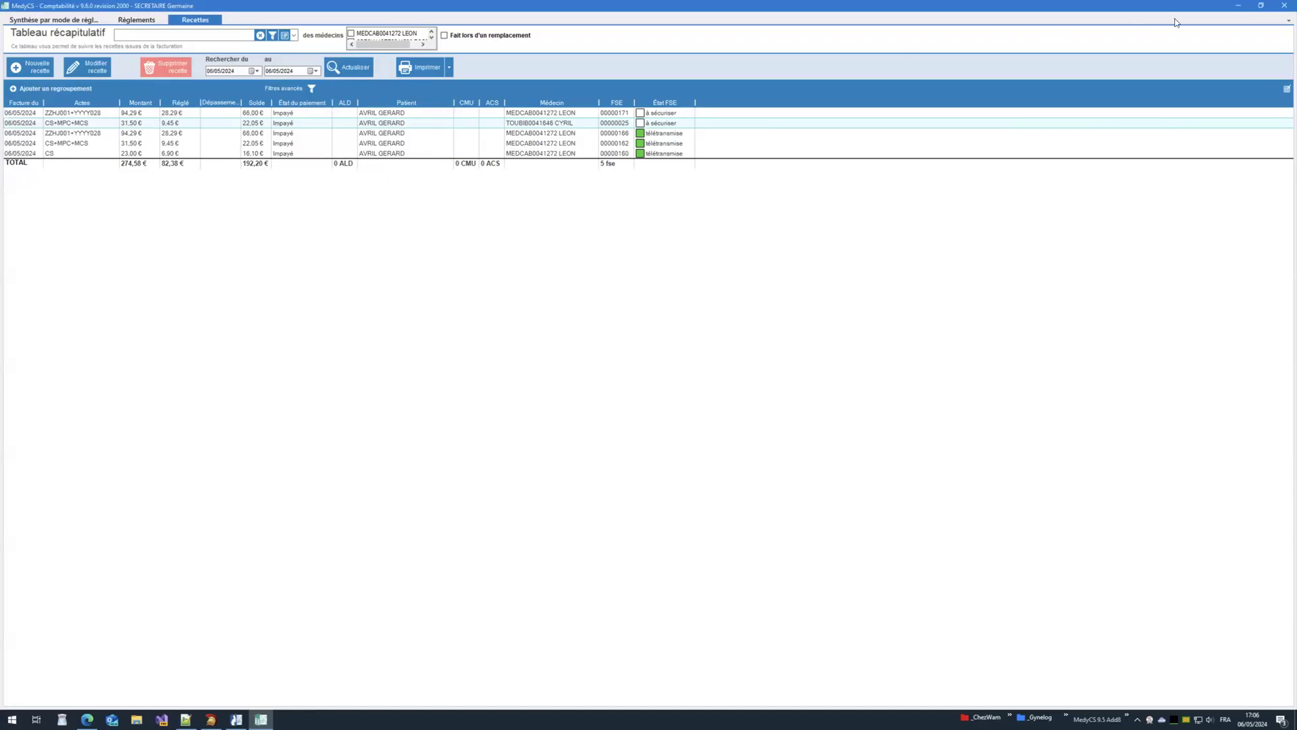
left_click(1283, 9)
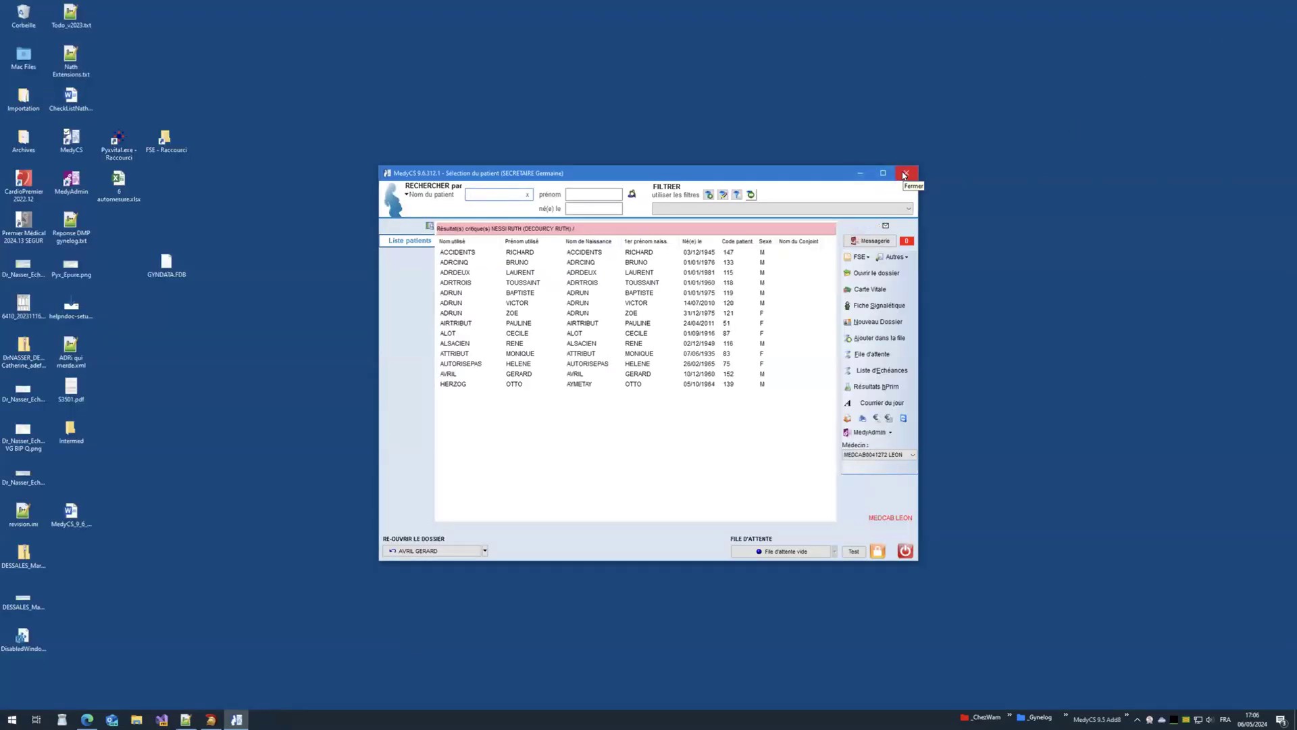
Step: Restart MedyCS and sign in as the doctor using the CPS card code
left_click(905, 174)
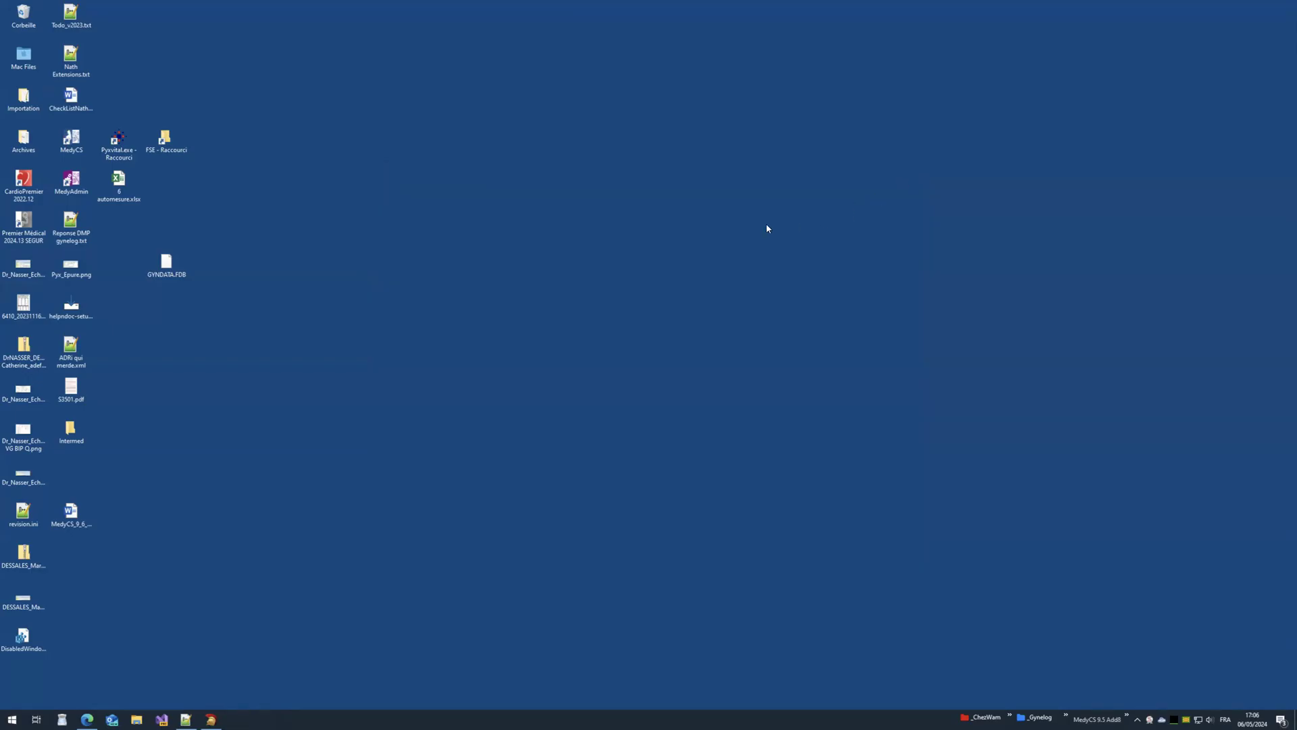
double_click(71, 140)
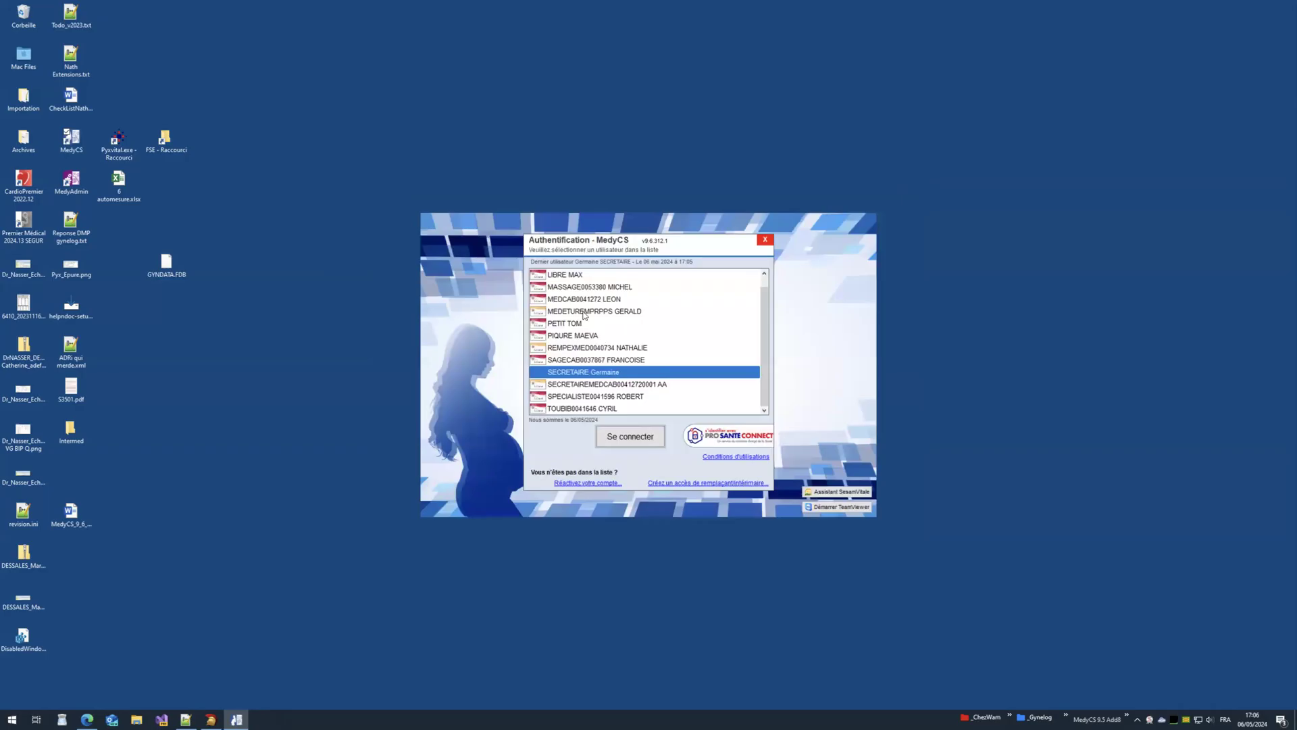
left_click(572, 302)
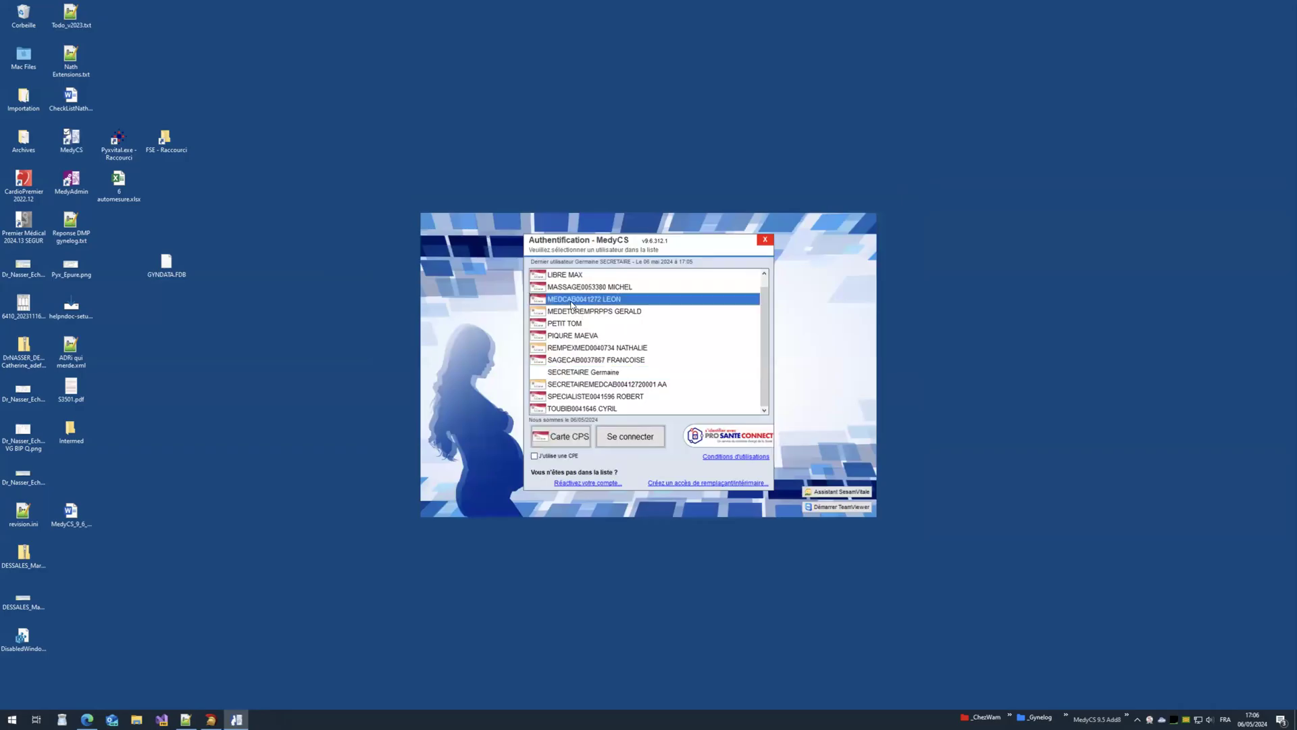
double_click(539, 304)
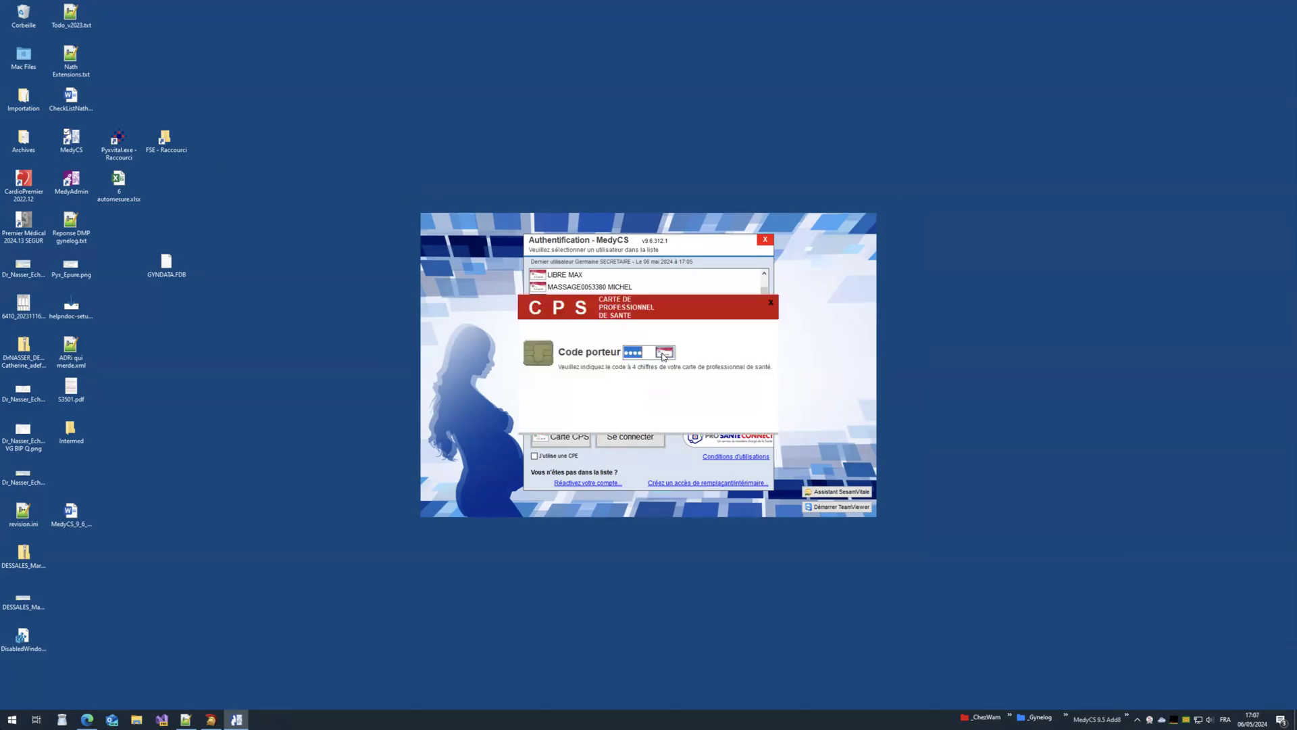
left_click(663, 353)
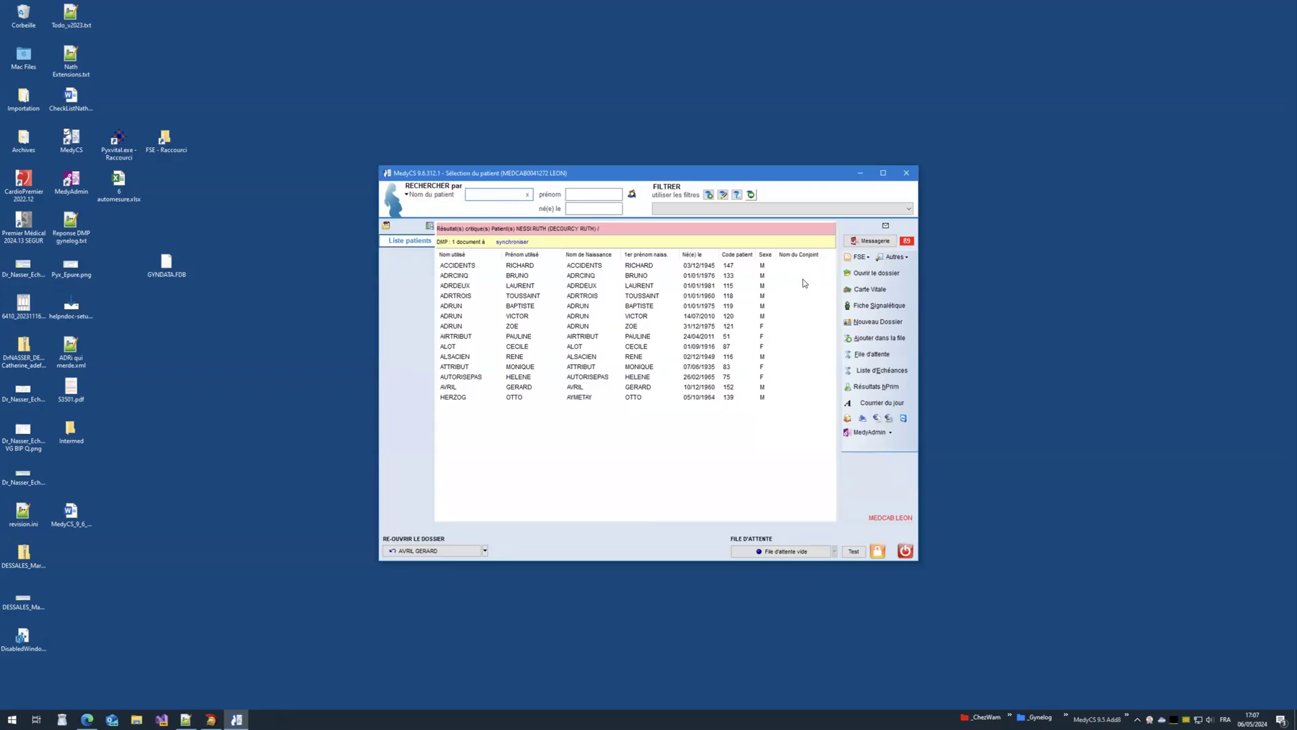
left_click(861, 257)
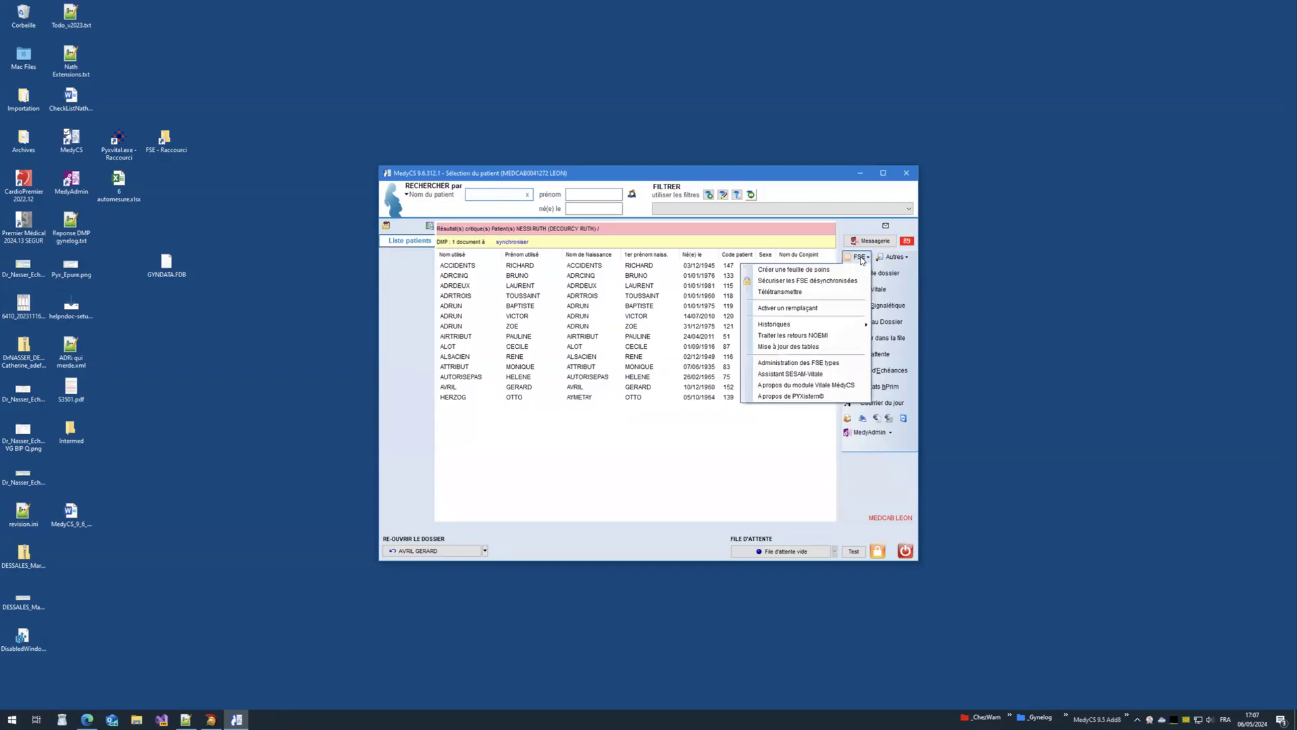
Step: Look at the unsynchronised care sheet in the FSE securing tool, then close it
left_click(809, 281)
left_click(522, 354)
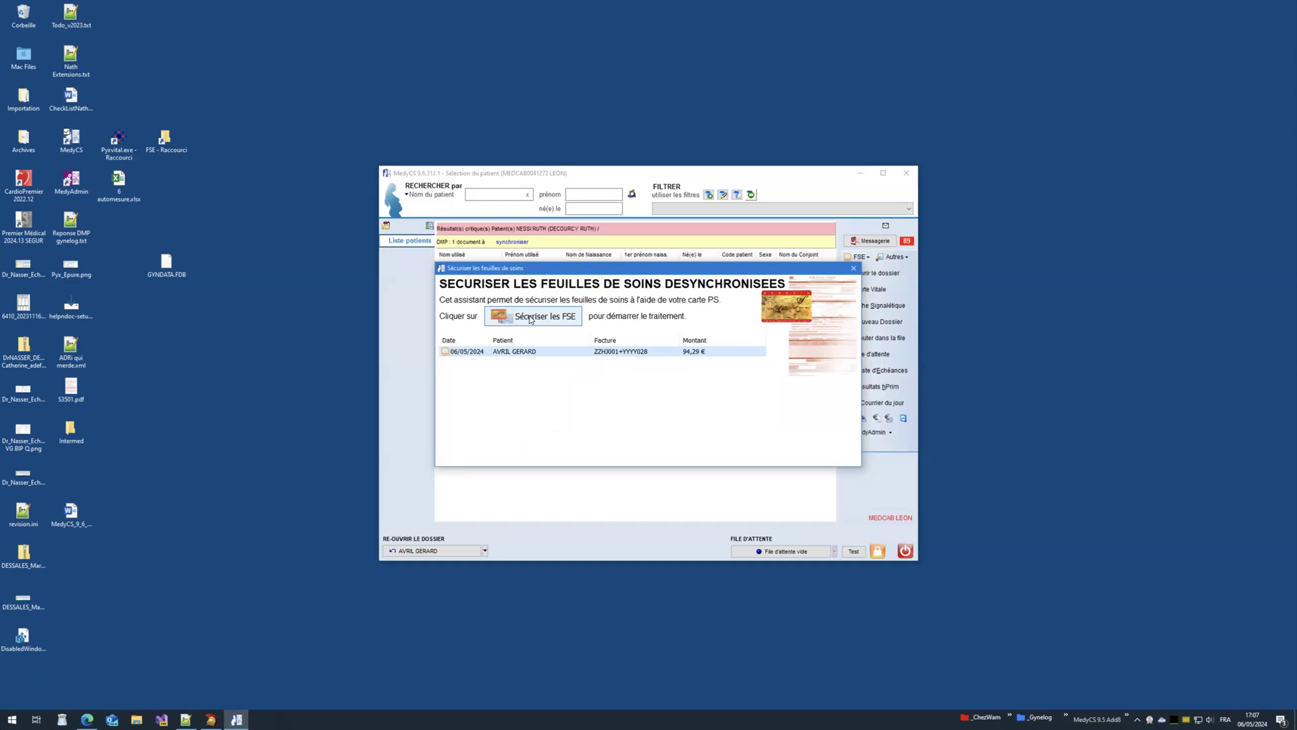
left_click(854, 268)
Step: Check the latest 06/05/2024 care sheet in the Toutes les FSE history
left_click(858, 256)
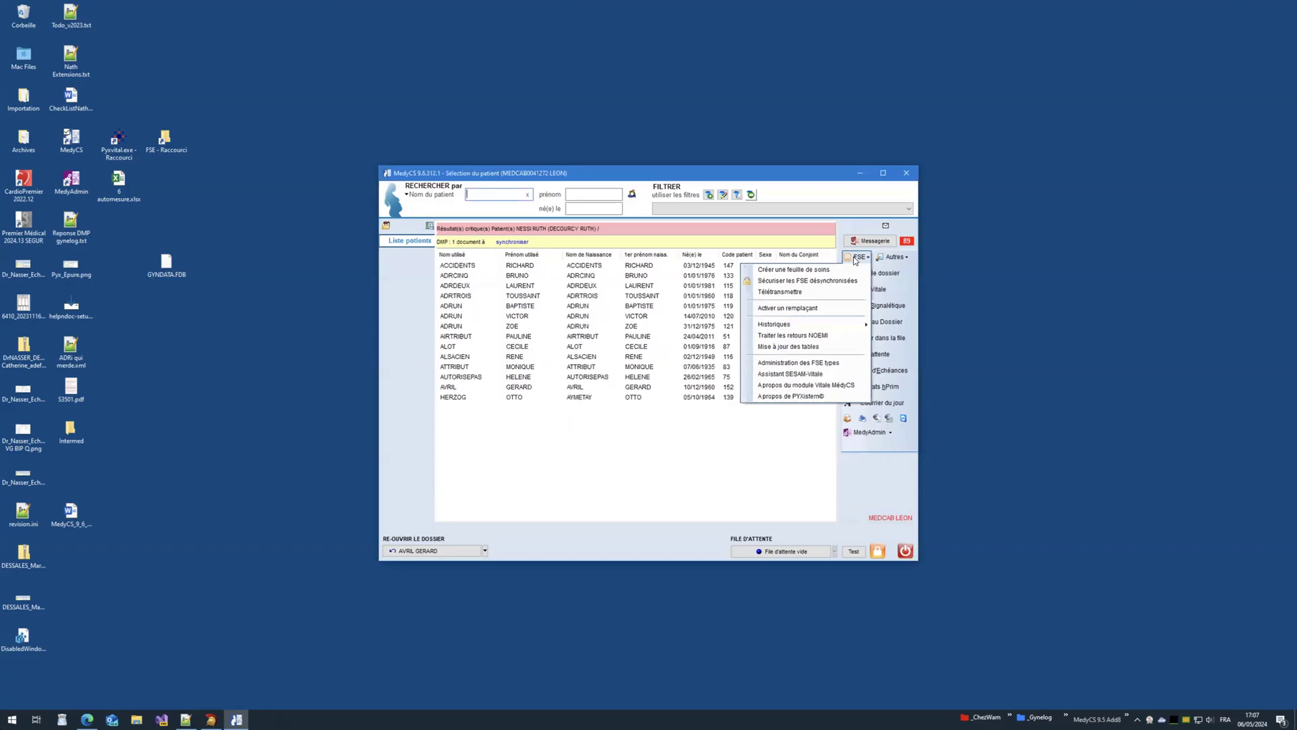
mouse_move(805, 324)
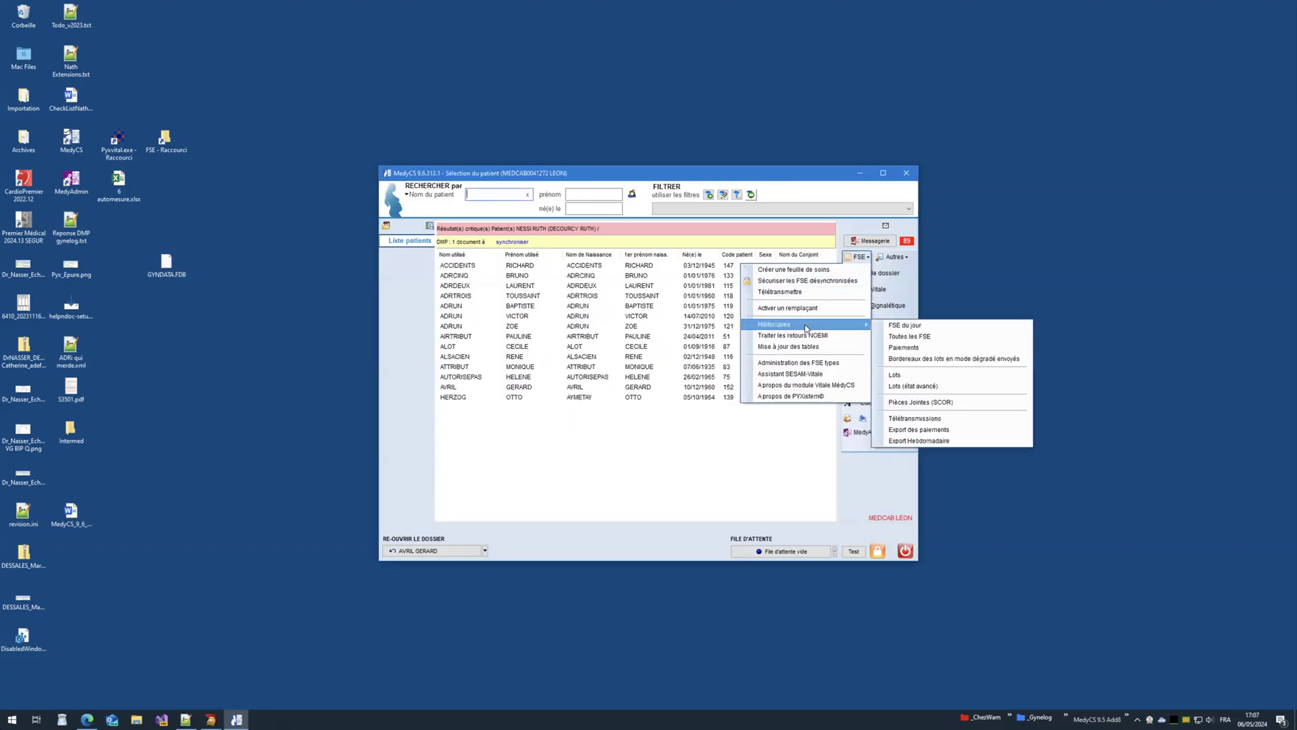
left_click(901, 337)
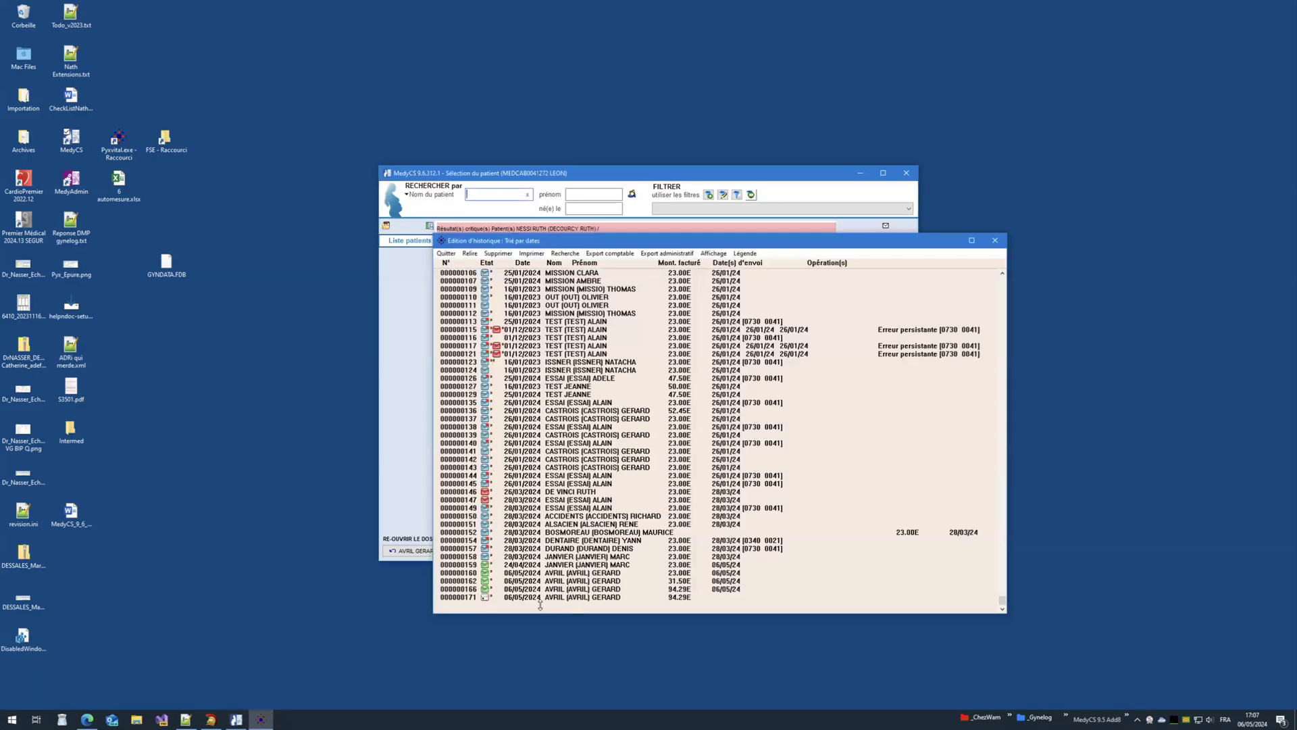
left_click(516, 598)
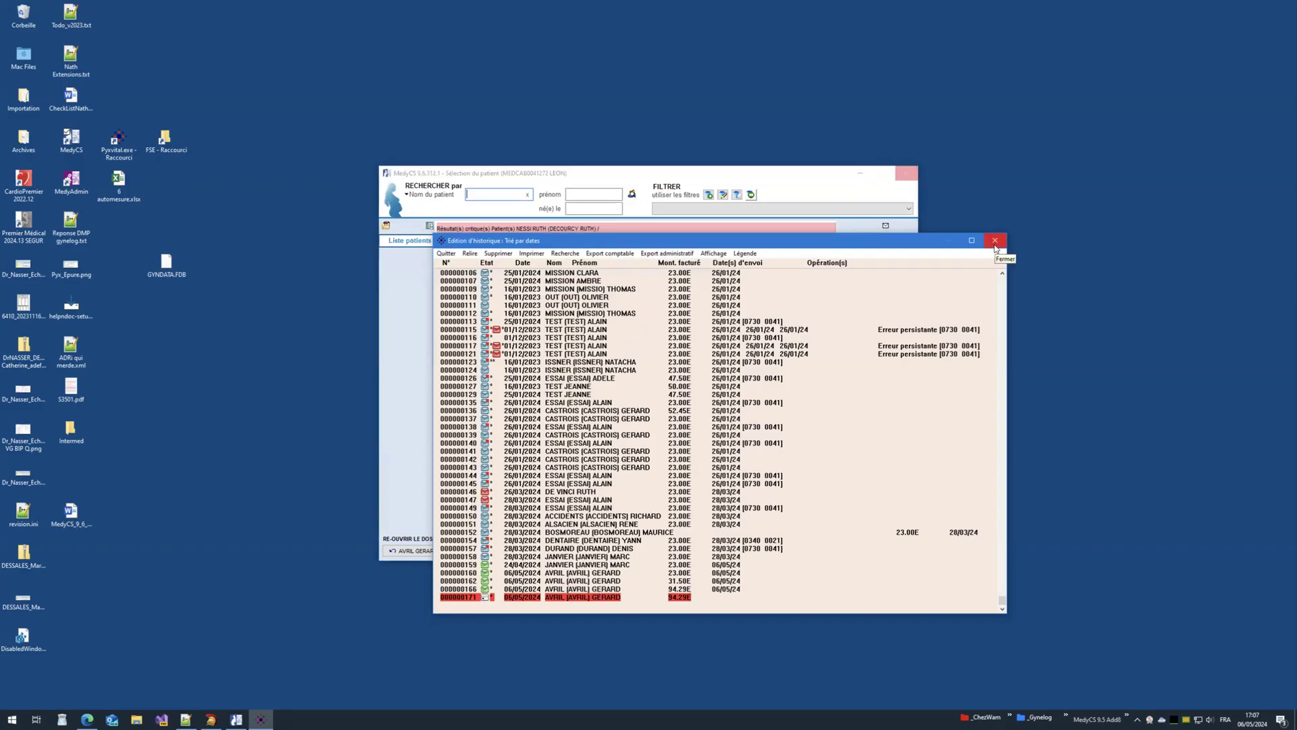
left_click(994, 241)
Step: Run Sécuriser les FSE désynchronisées to secure the unsynchronised care sheet
left_click(854, 258)
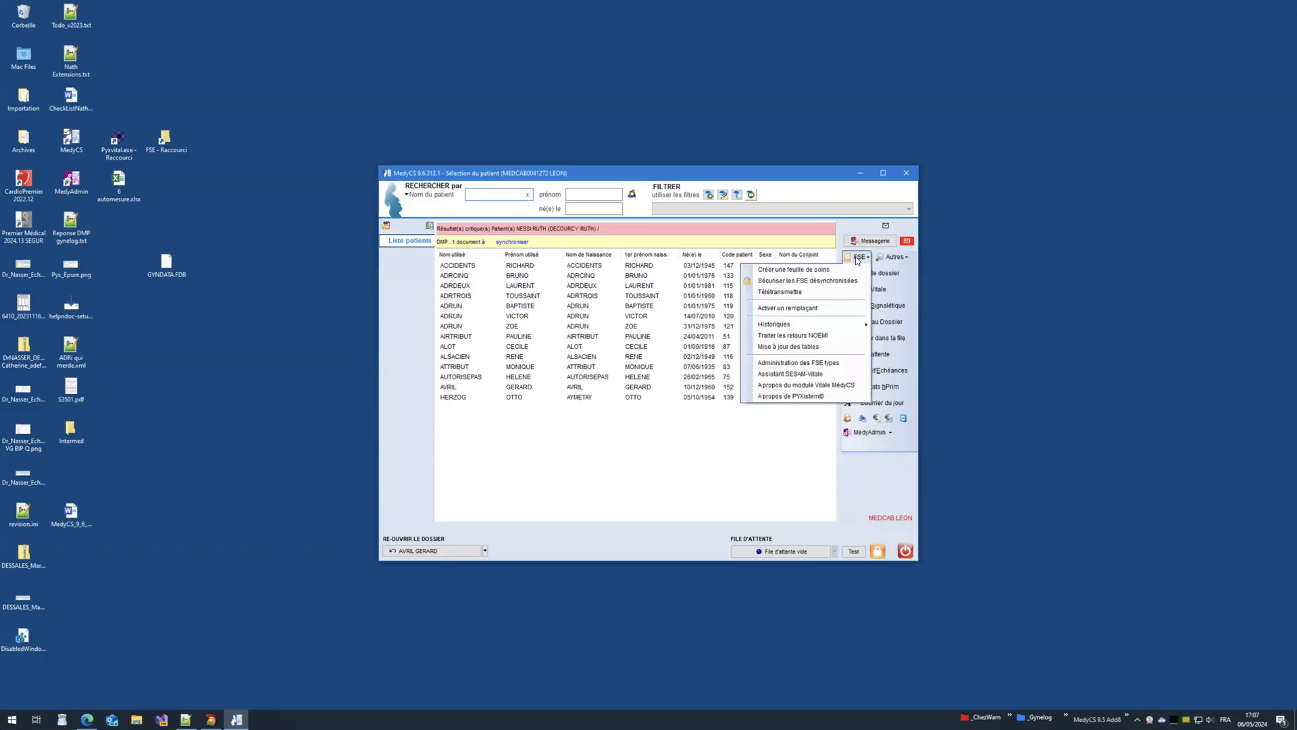
left_click(816, 281)
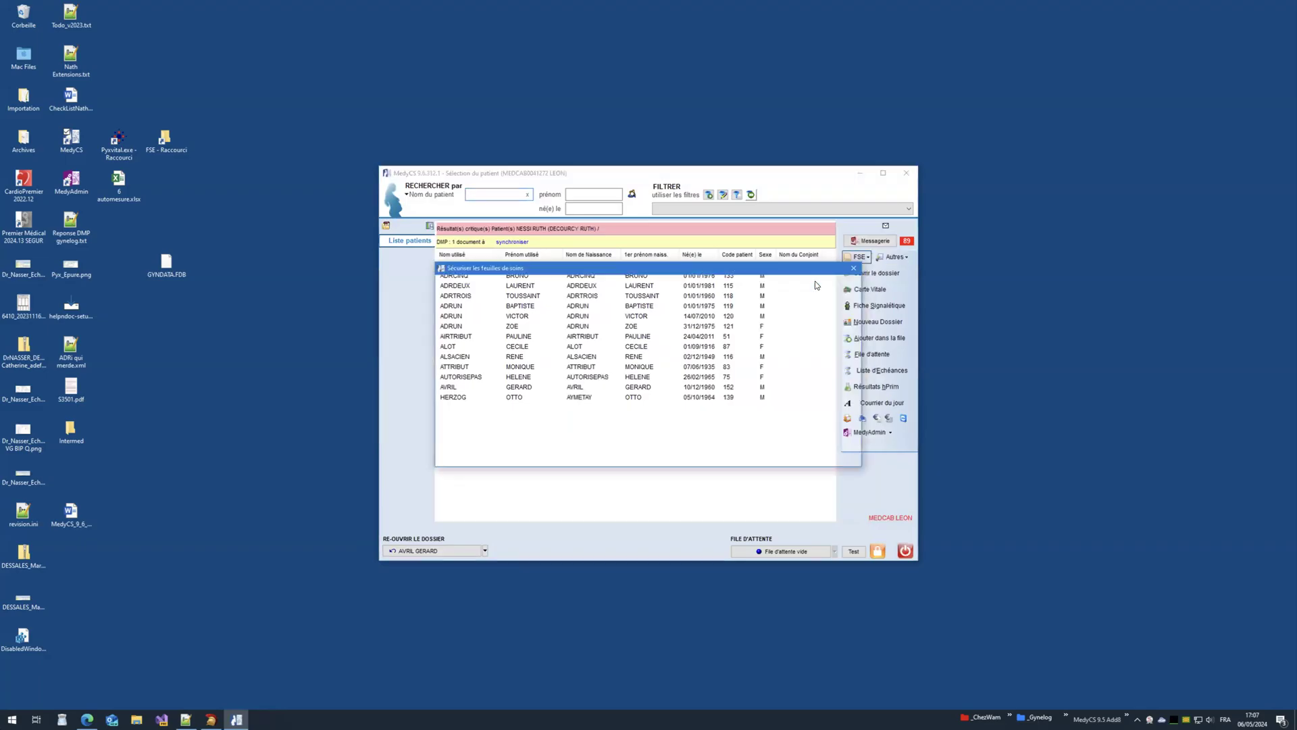
left_click(549, 315)
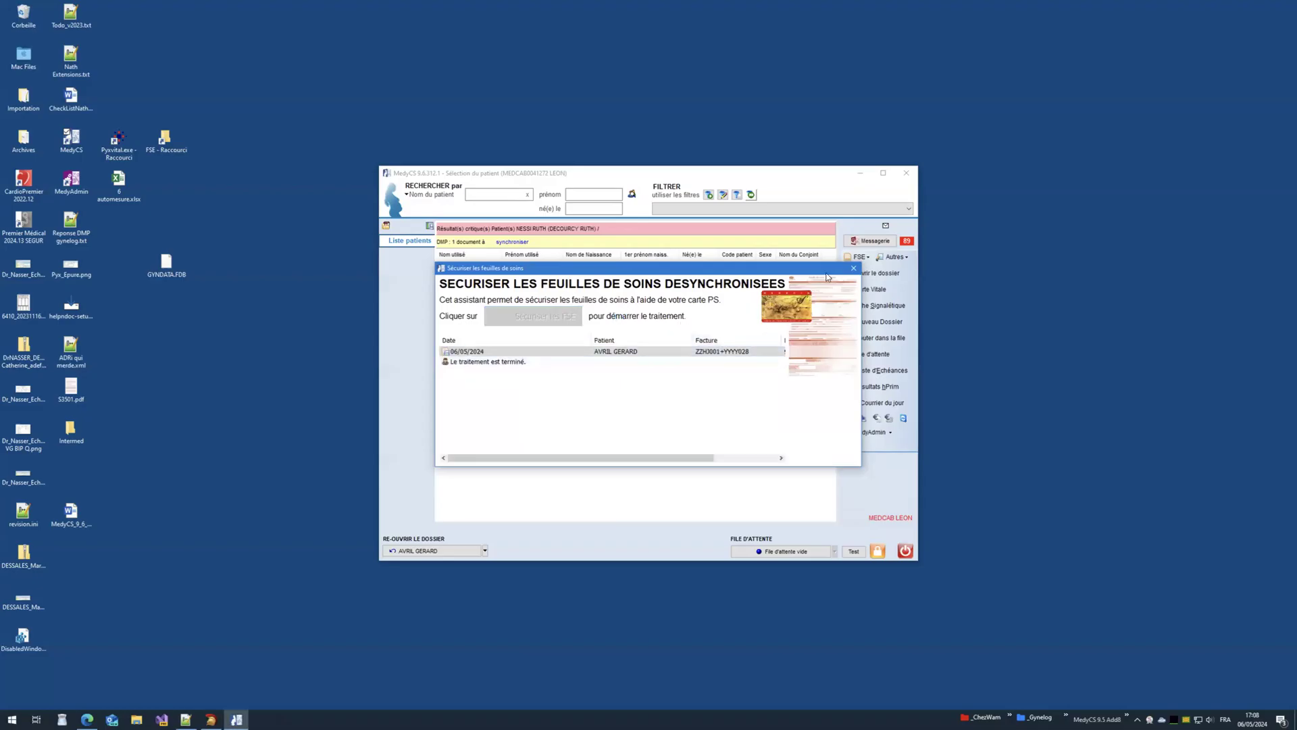
Step: Close the securing assistant and review the latest 06/05/2024 sheet in the full FSE history
left_click(854, 270)
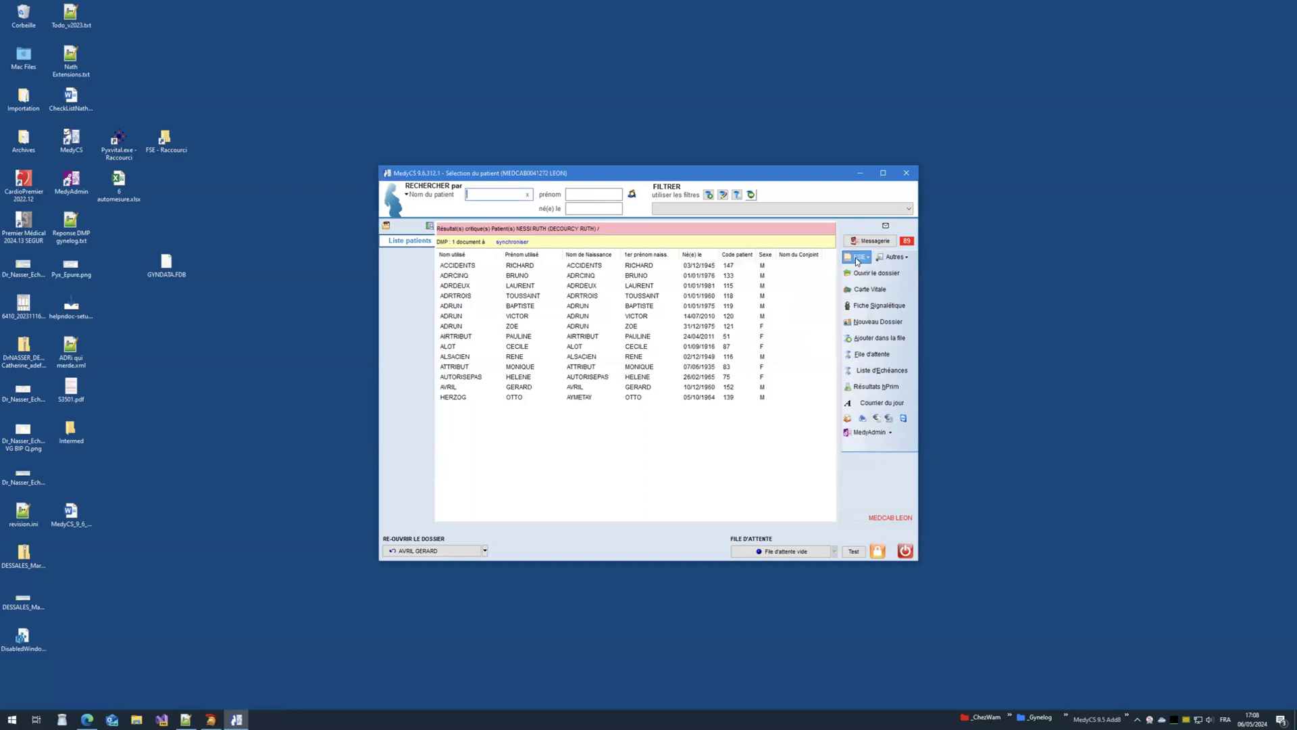
left_click(858, 260)
mouse_move(804, 327)
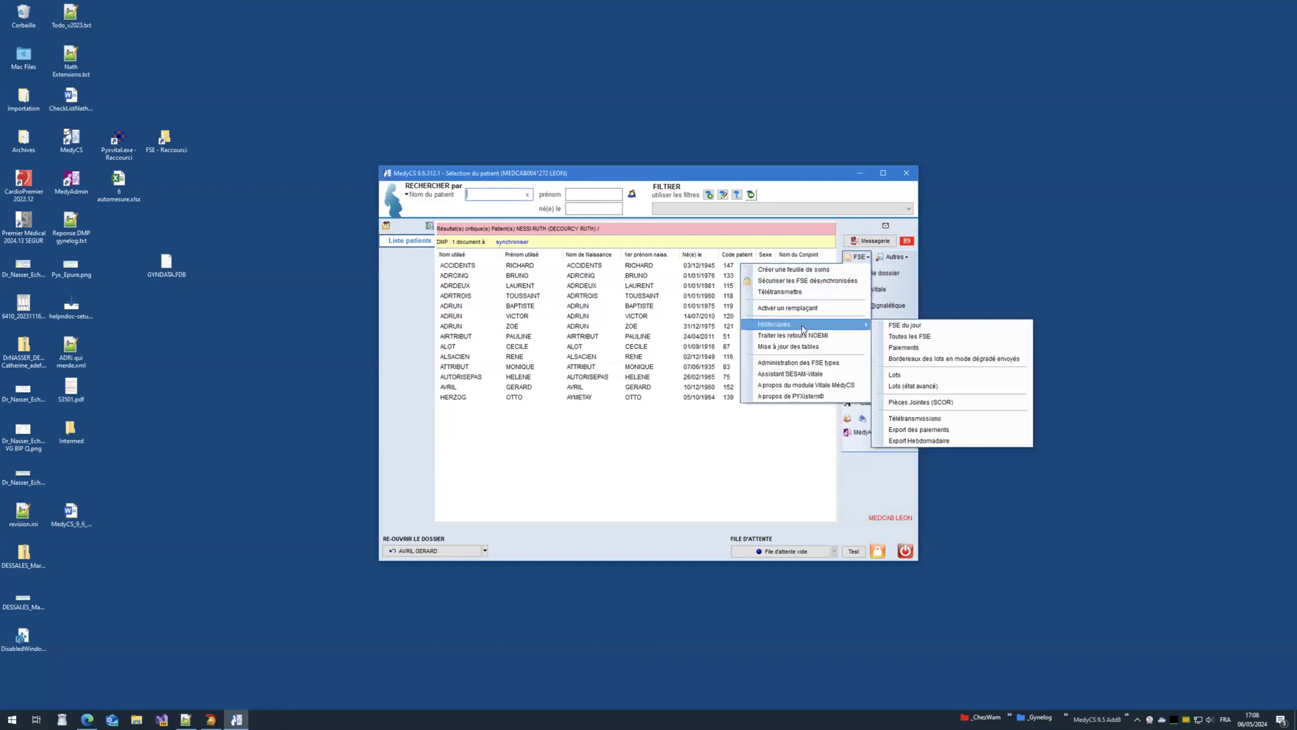
left_click(892, 338)
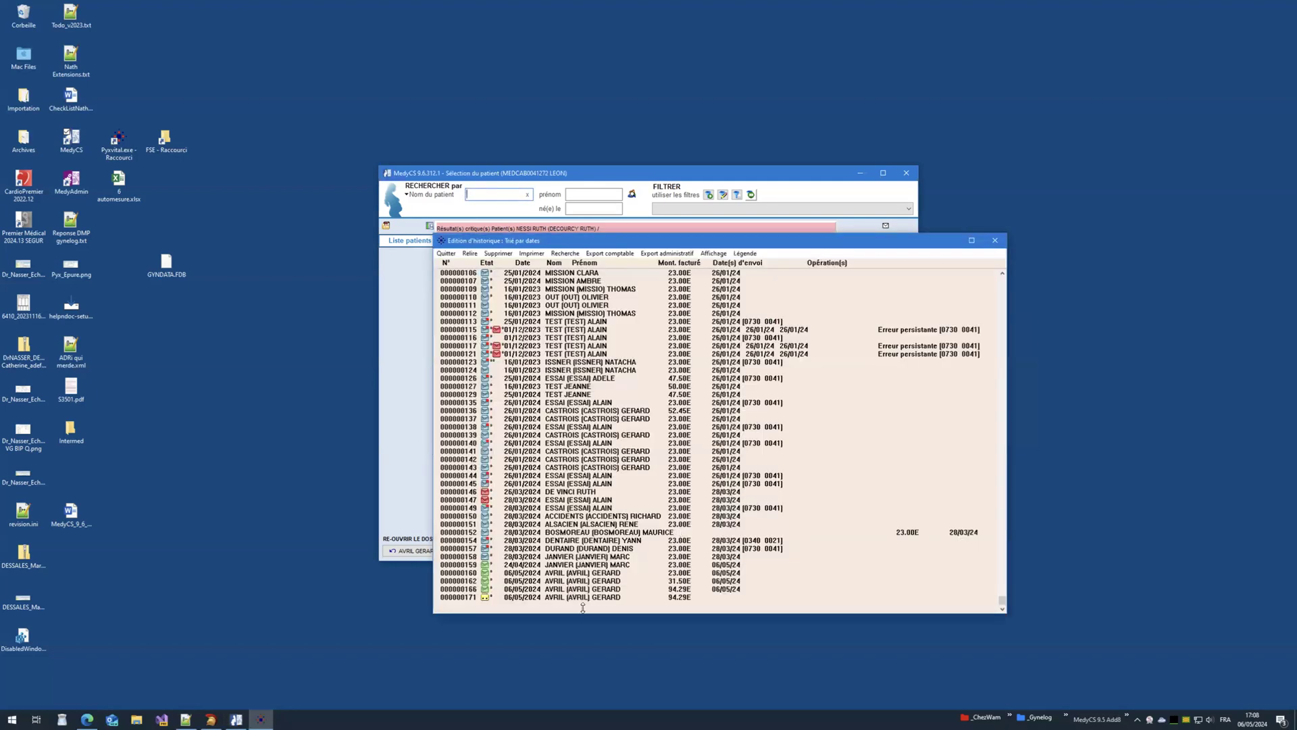
left_click(526, 596)
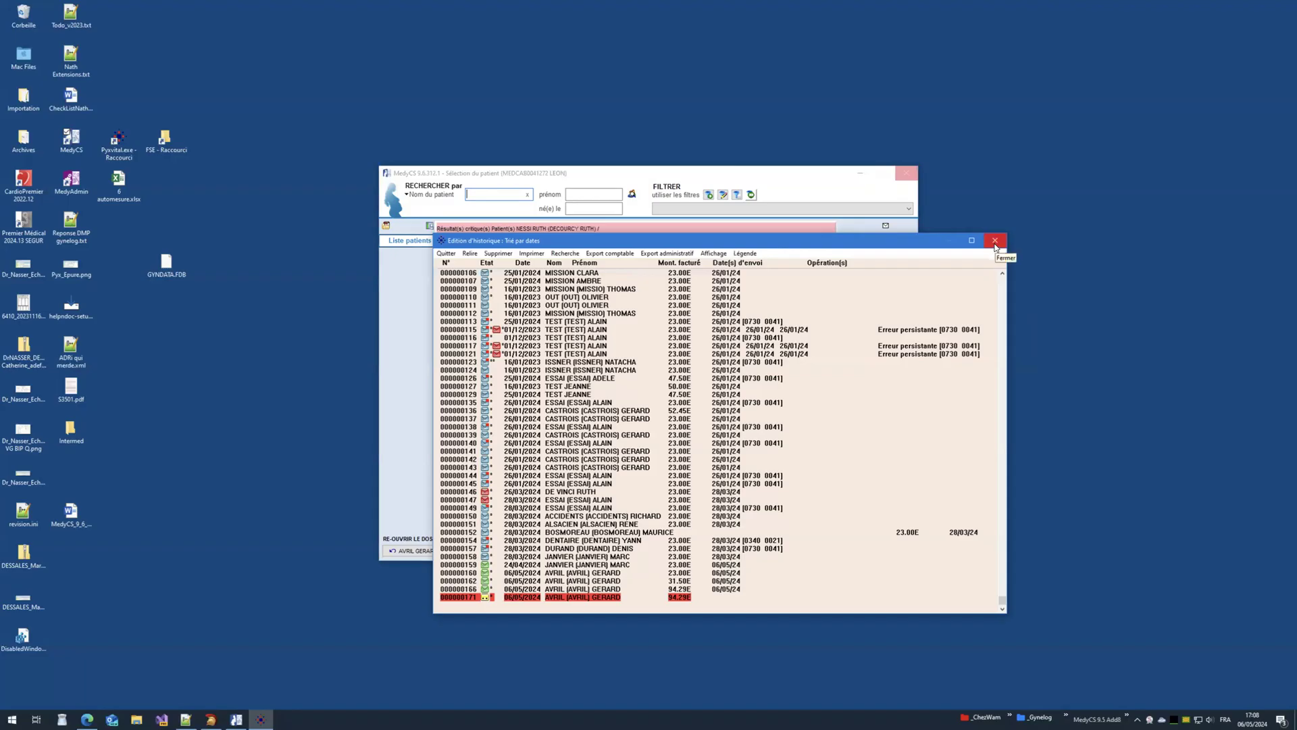
left_click(995, 241)
left_click(853, 257)
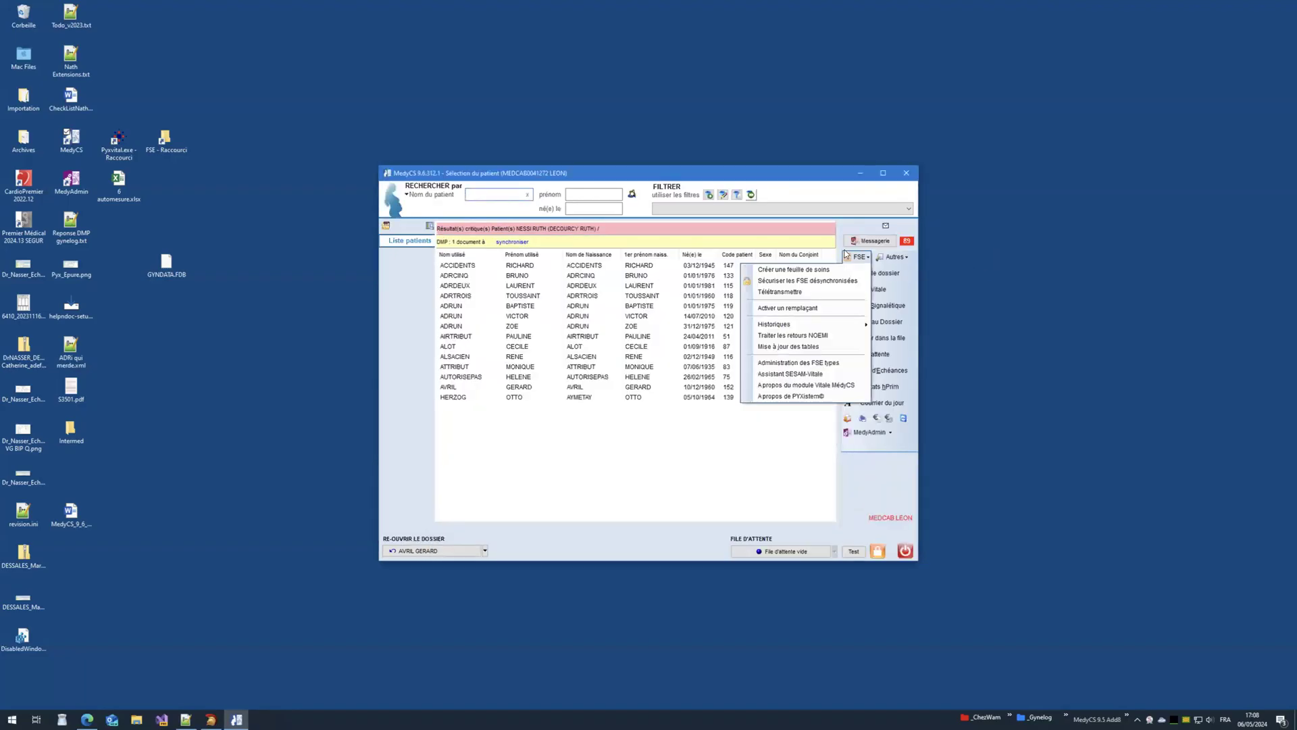
Step: Teletransmit the care sheets with the CPS holder code, dismiss the attachment-batch error and close the transmission window
left_click(793, 292)
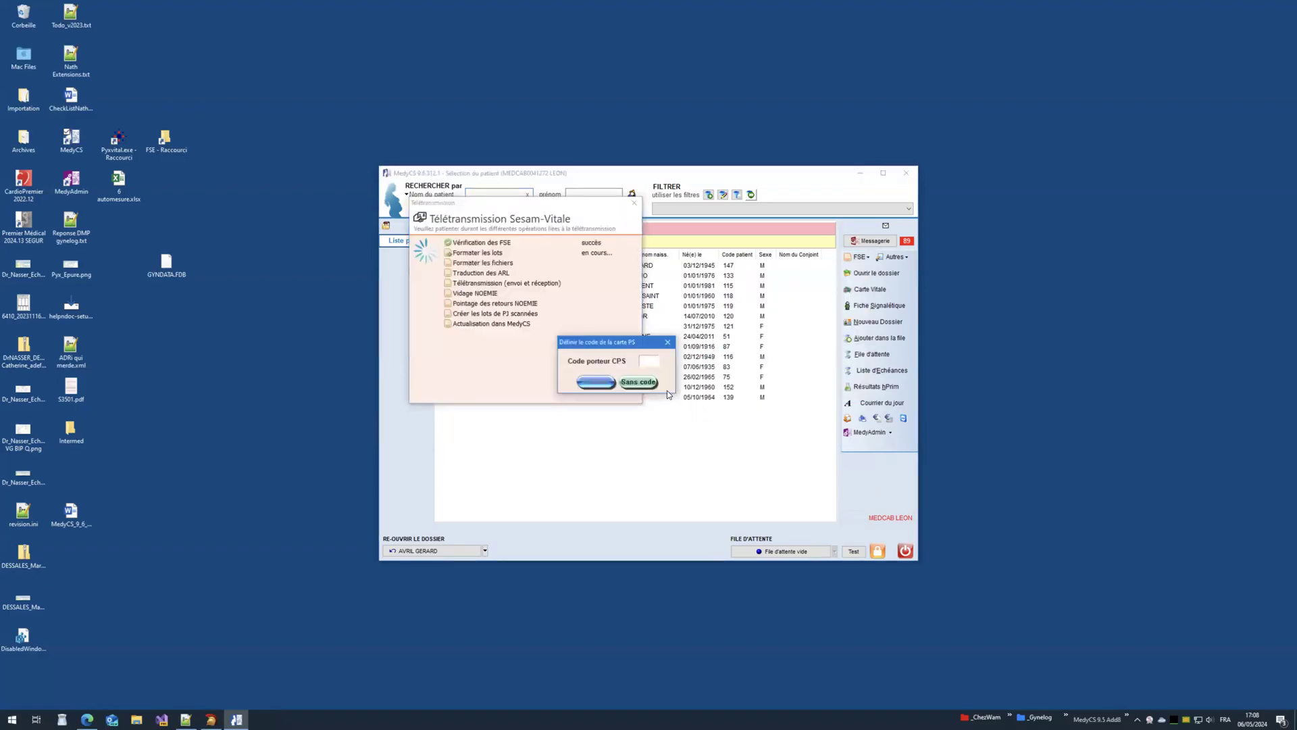
type("****")
left_click(595, 382)
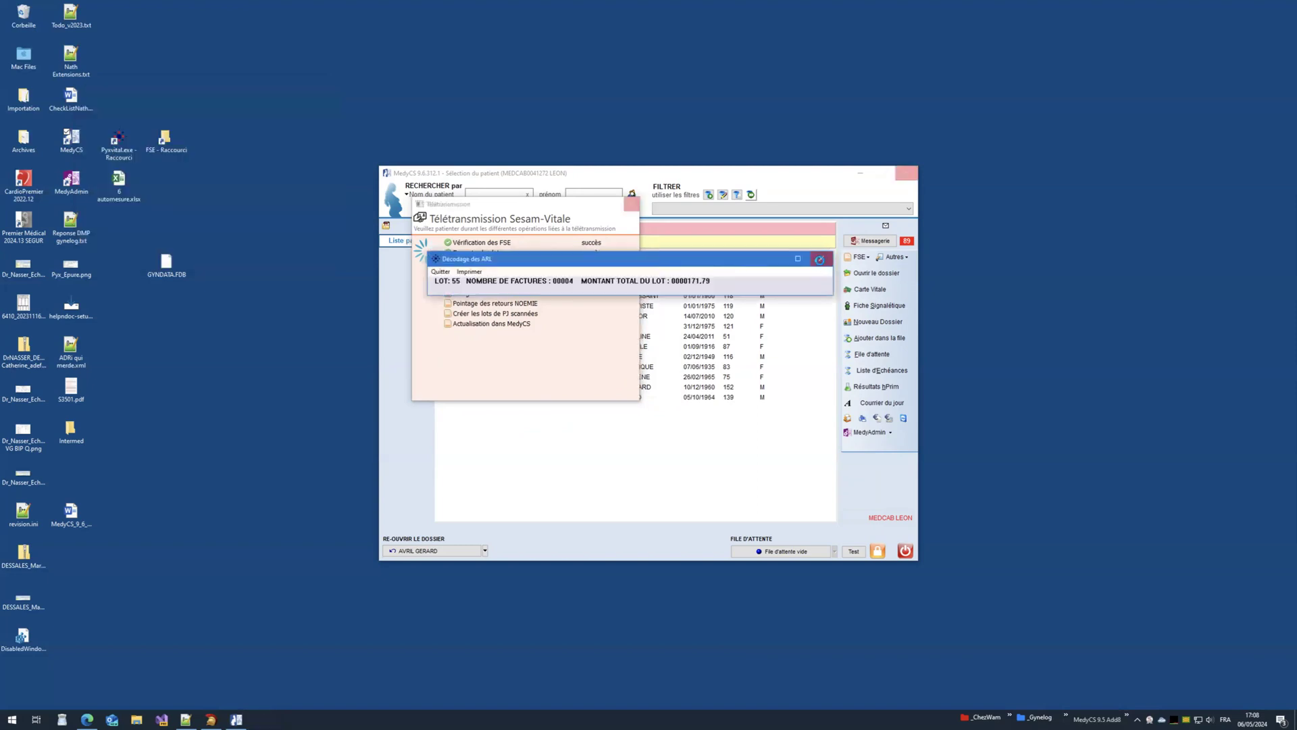
left_click(651, 386)
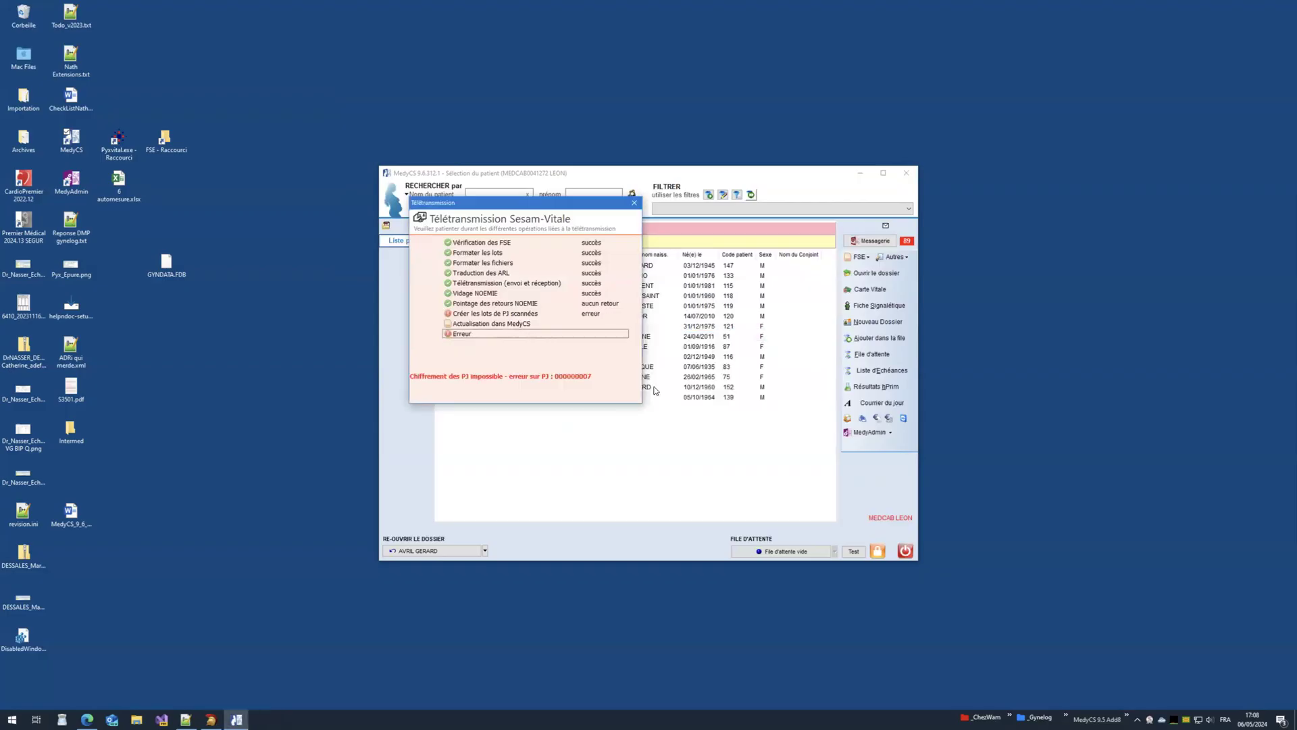
left_click(634, 203)
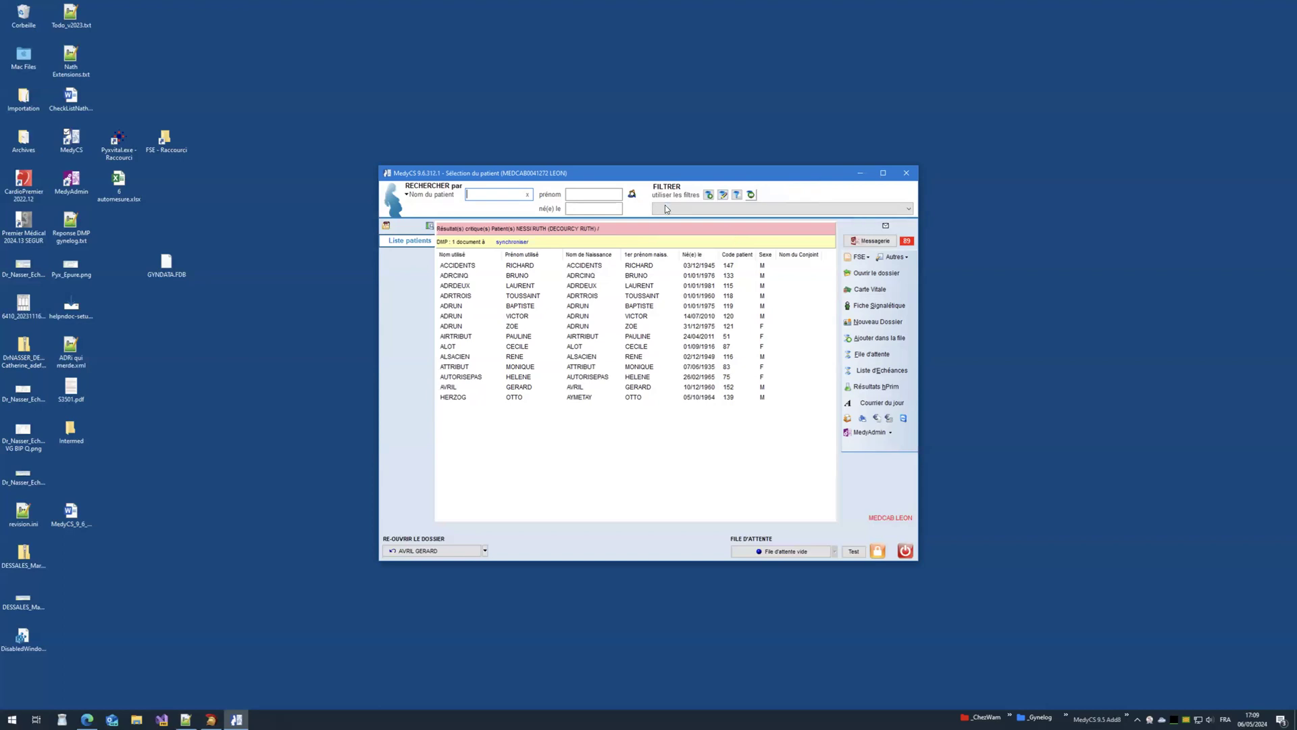
left_click_drag(630, 178, 611, 163)
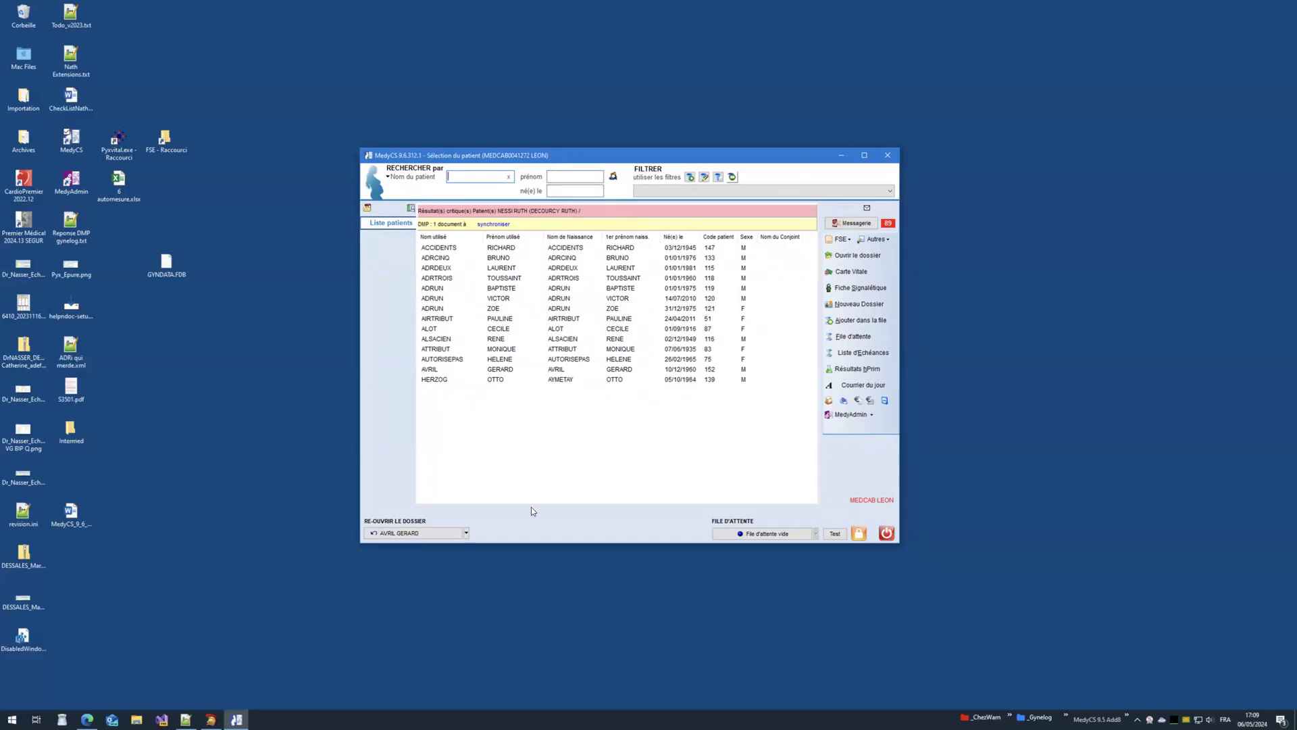
Step: Reopen the last patient's file and start a new care sheet in degraded mode without Carte Vitale
left_click(413, 534)
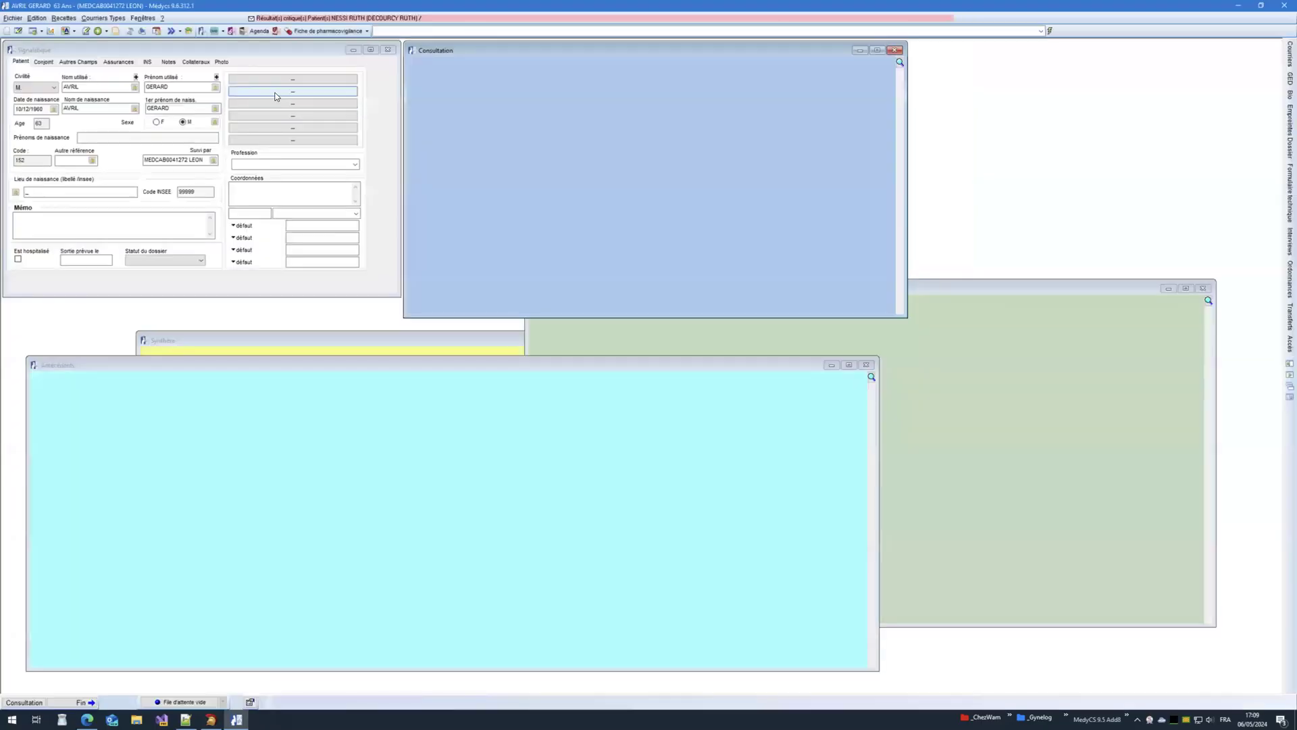
left_click(116, 31)
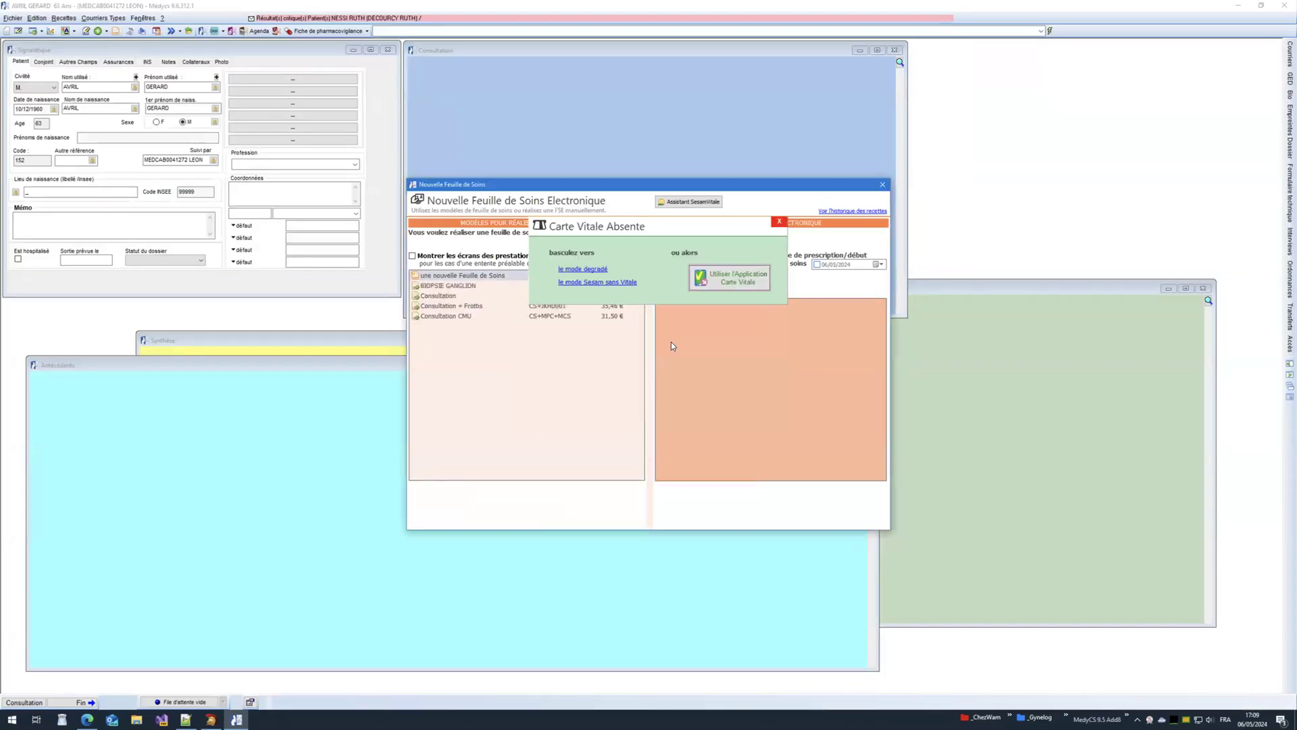
left_click(580, 268)
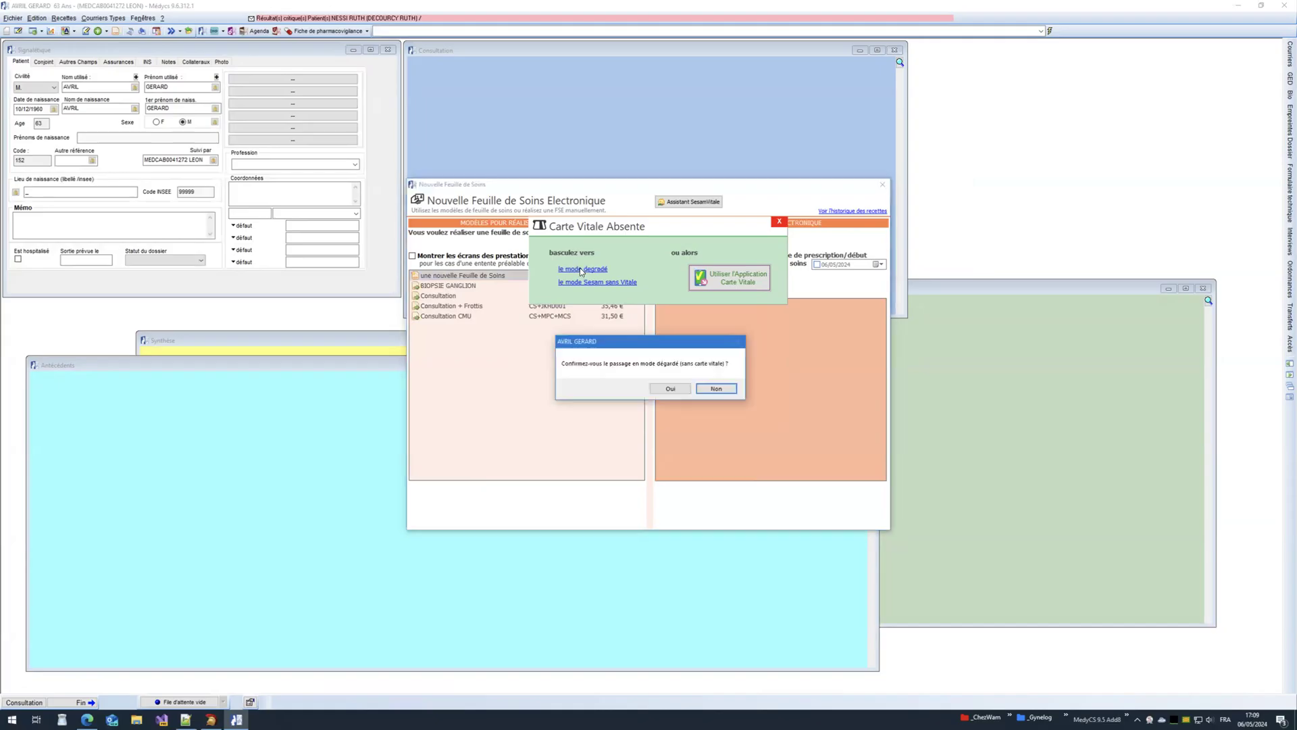
left_click(669, 388)
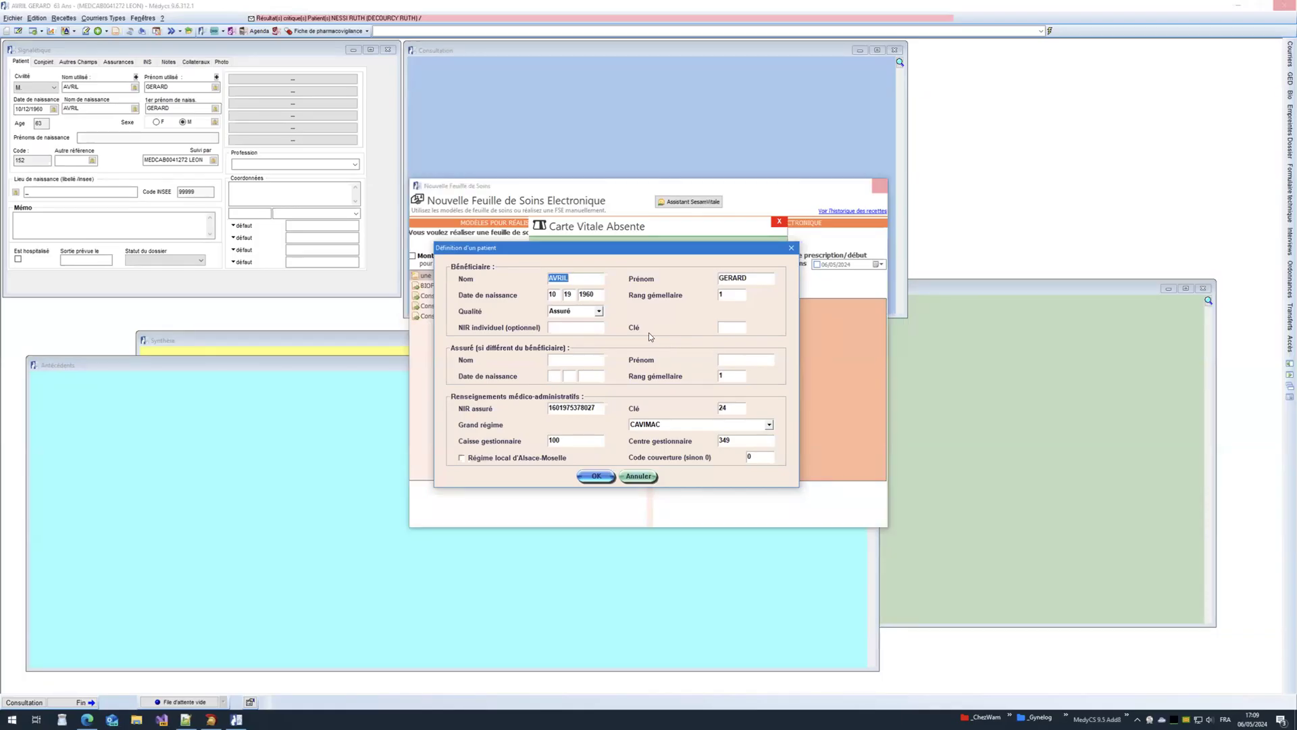
Step: Cancel the patient form, close the care sheet and patient file, and select a patient in the list
left_click(638, 476)
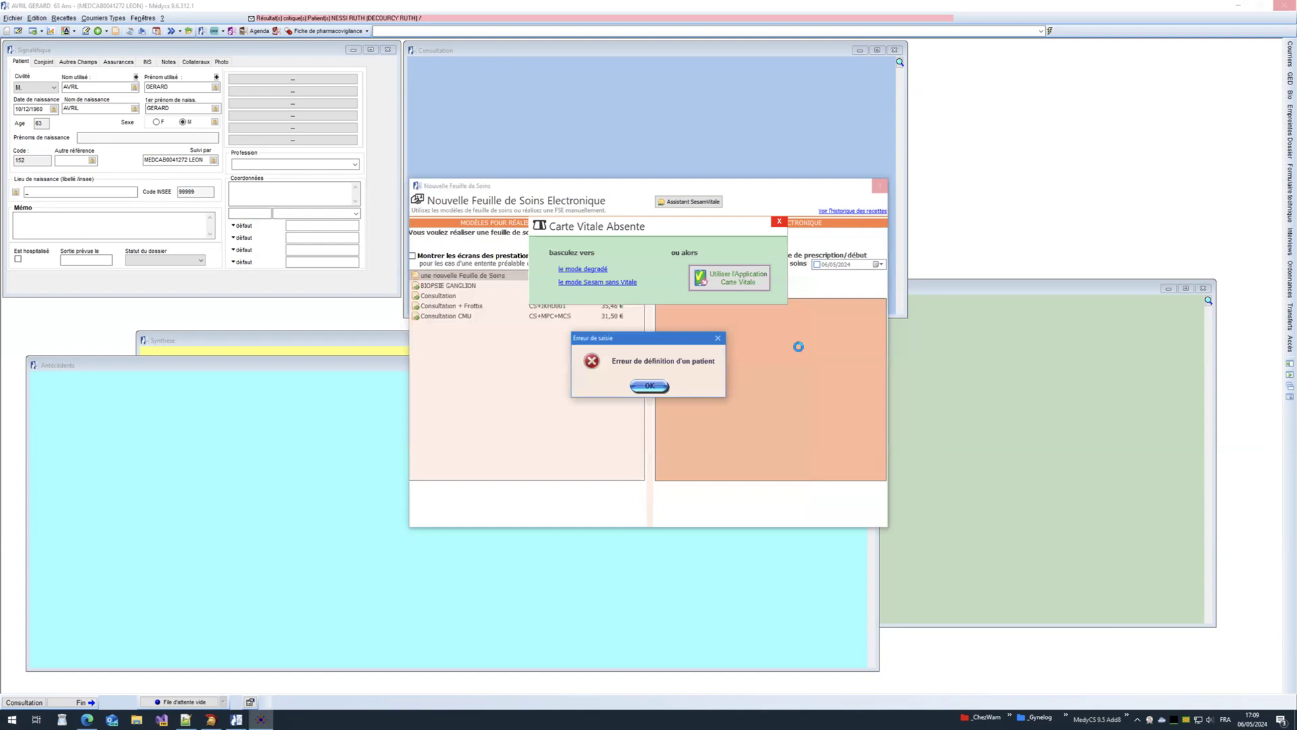
left_click(653, 387)
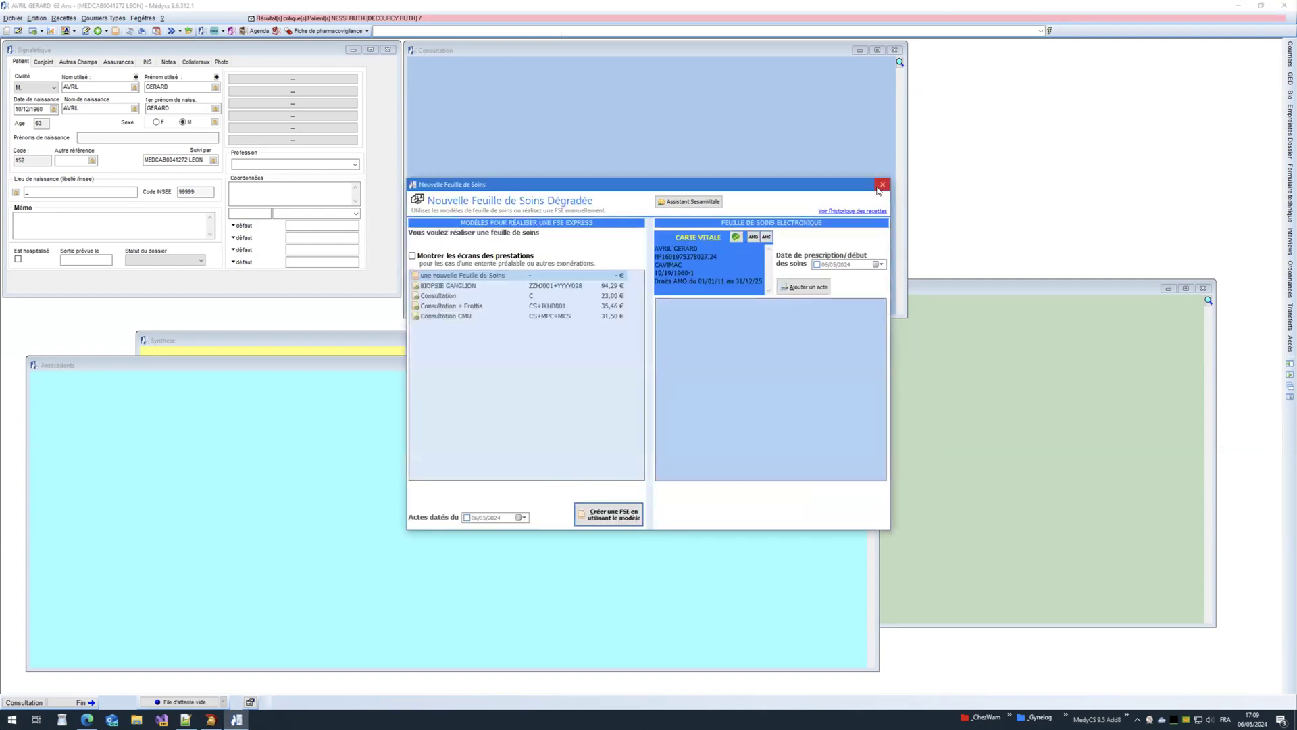
left_click(883, 183)
left_click(1283, 7)
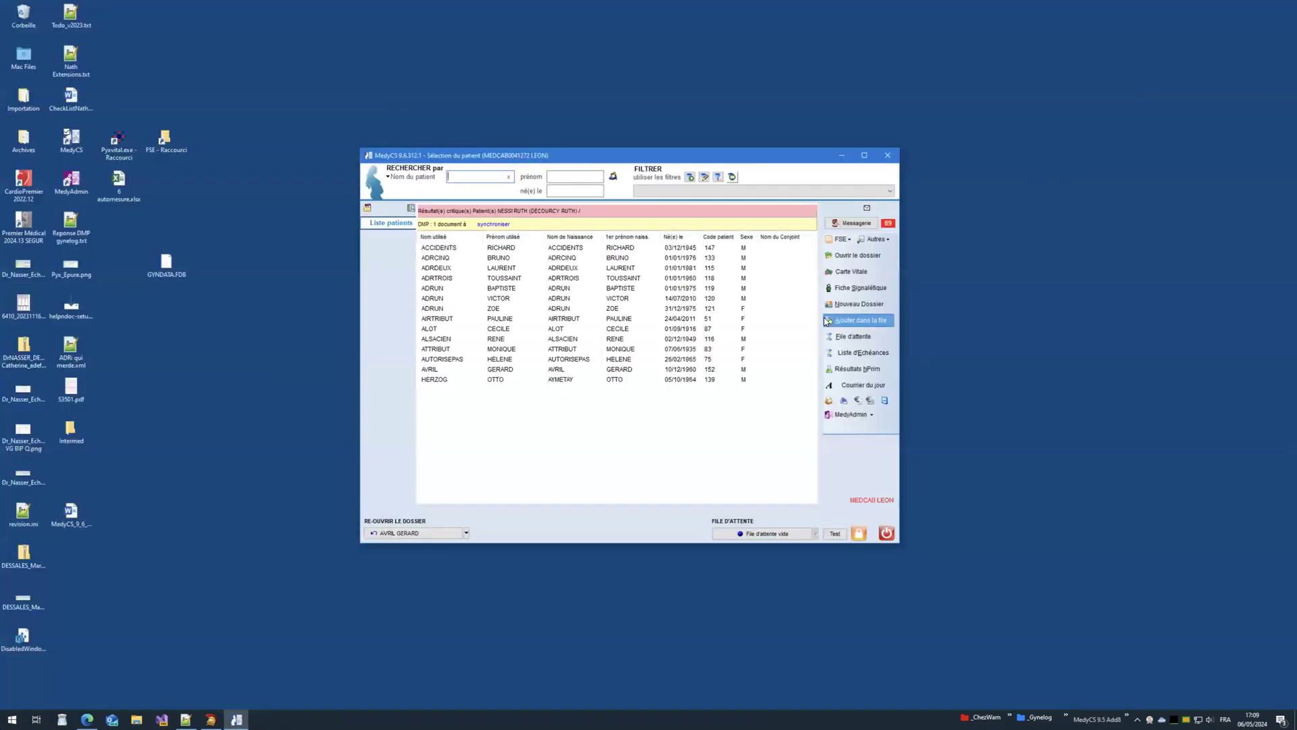
left_click(598, 302)
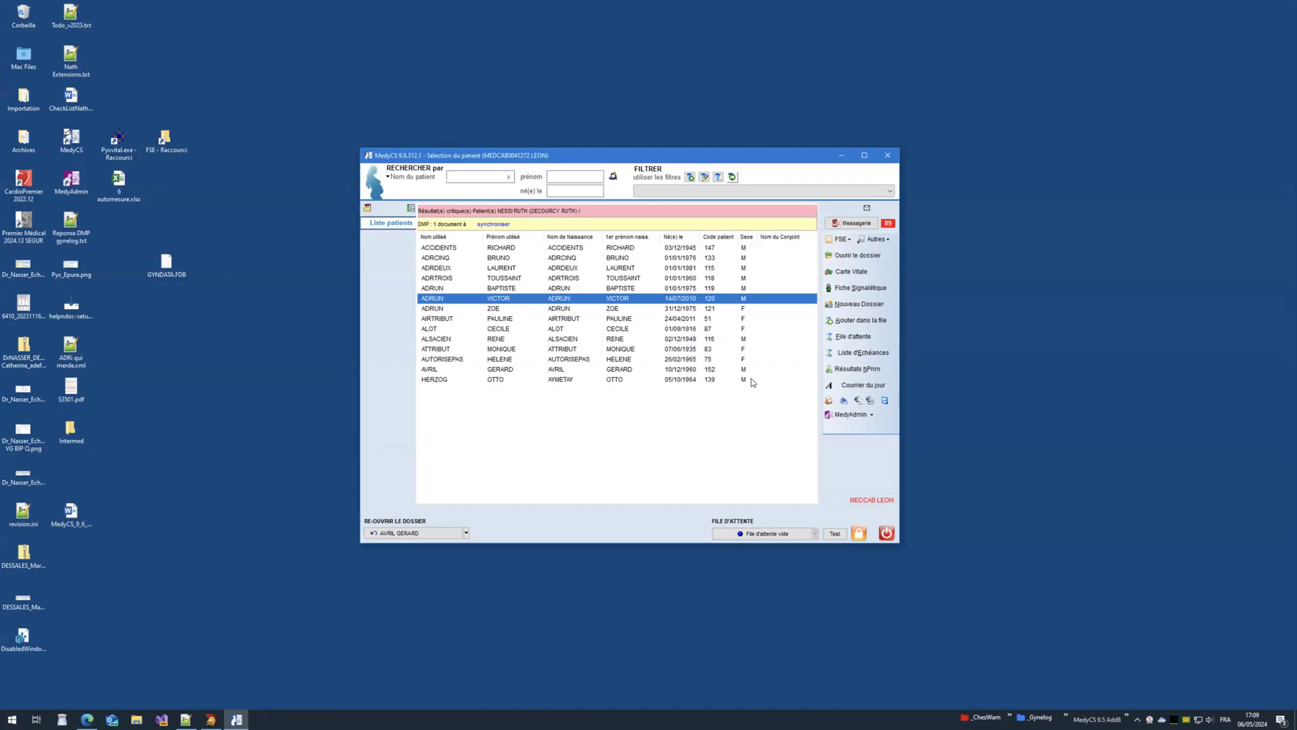
Step: Quit and relaunch MedyCS, sign in as the secretary user, and reopen the last patient's file
left_click(887, 536)
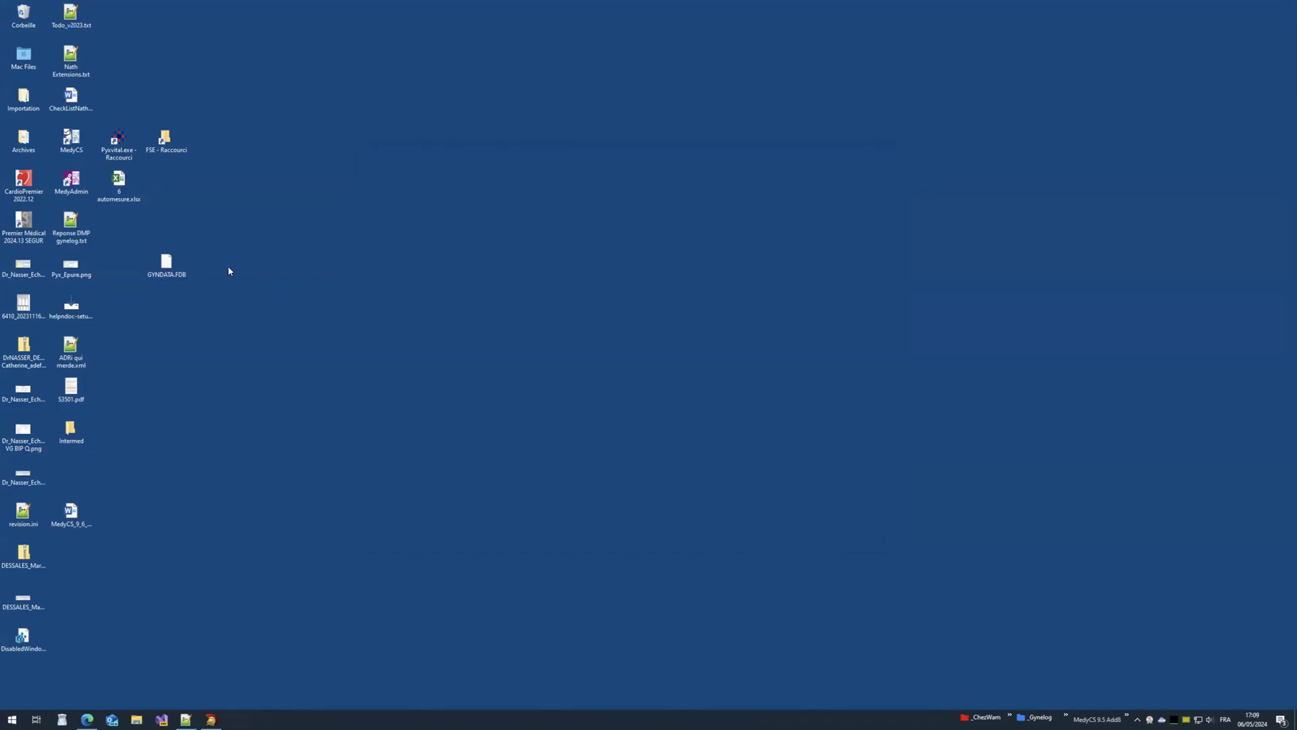
double_click(76, 154)
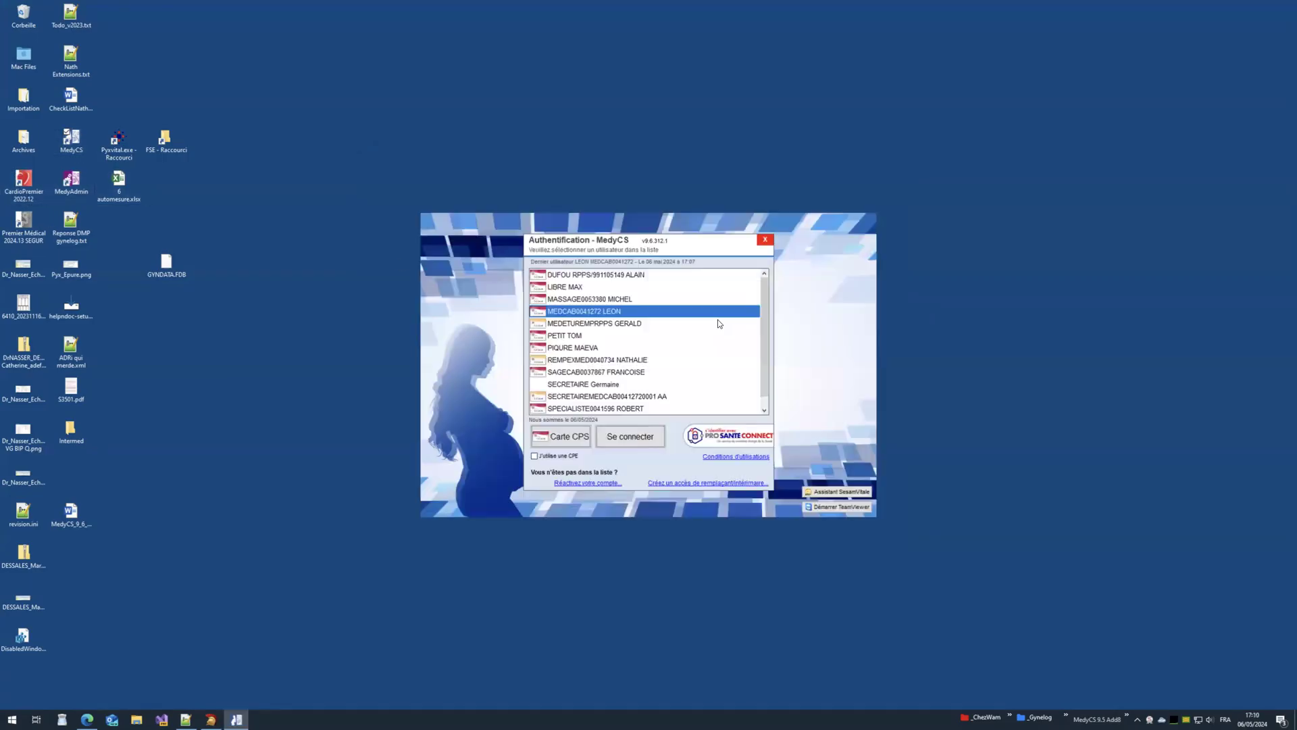
double_click(573, 384)
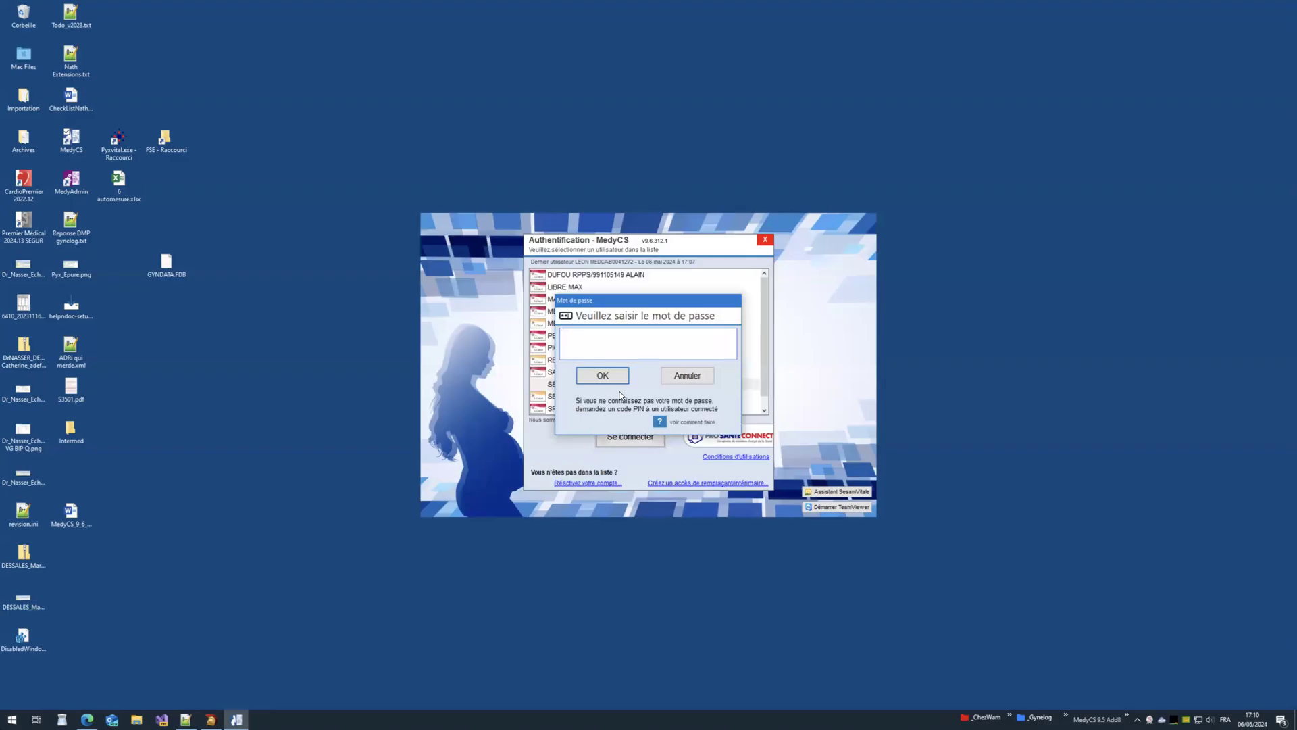
left_click(603, 382)
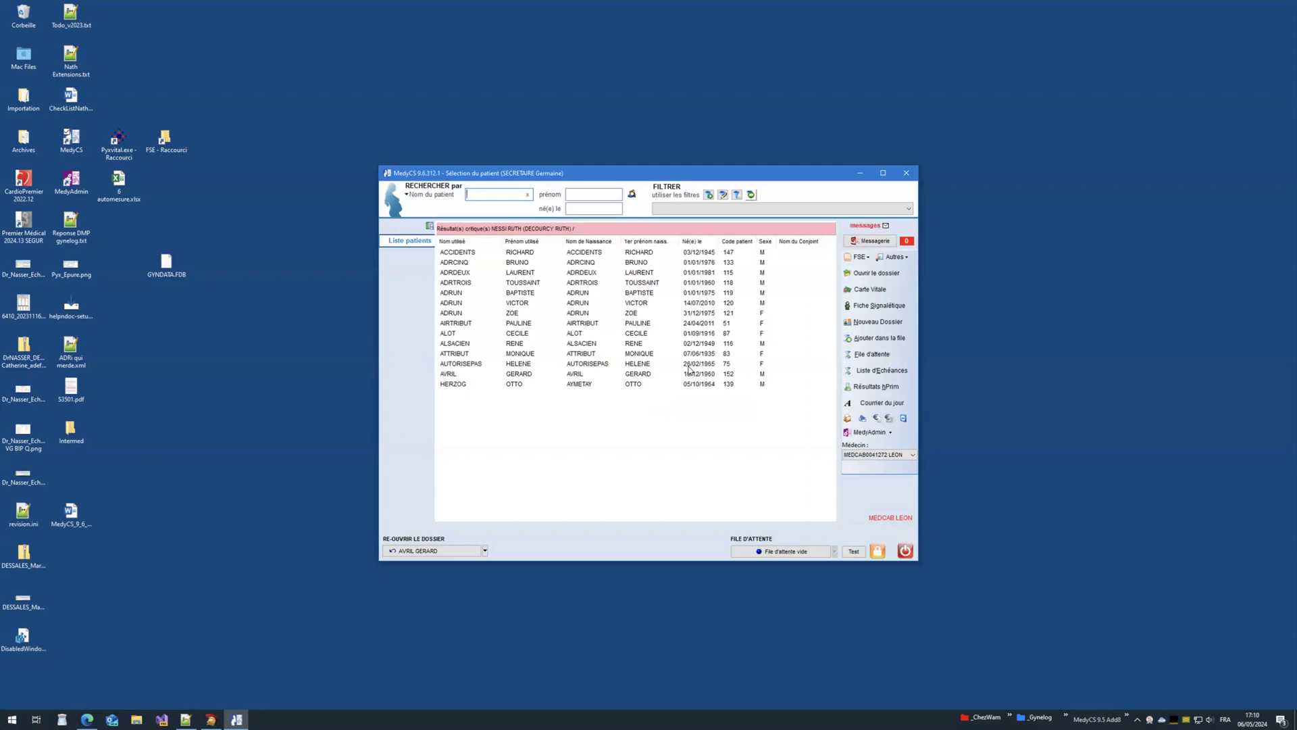
left_click(472, 545)
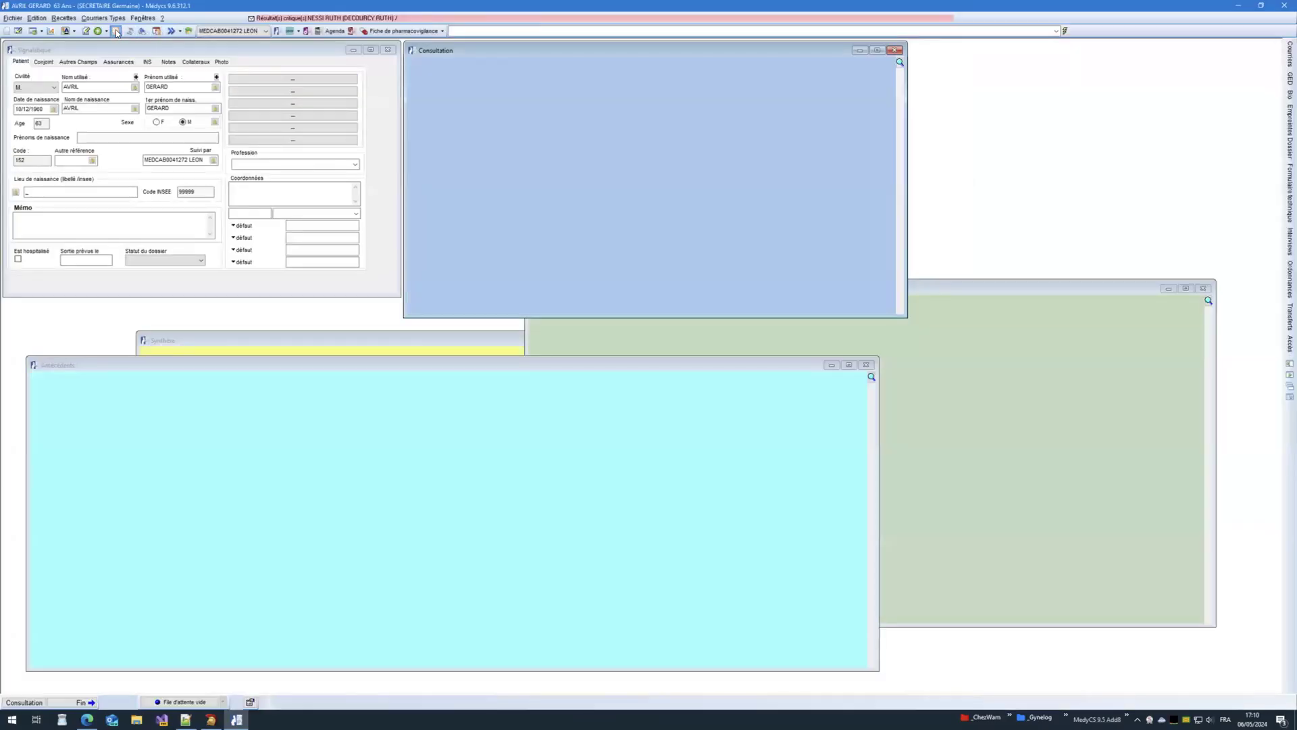
Step: Start a new care sheet, validate the CPS code, and query insurance rights online, dismissing the teleservice and ADRi errors
left_click(109, 31)
left_click(666, 343)
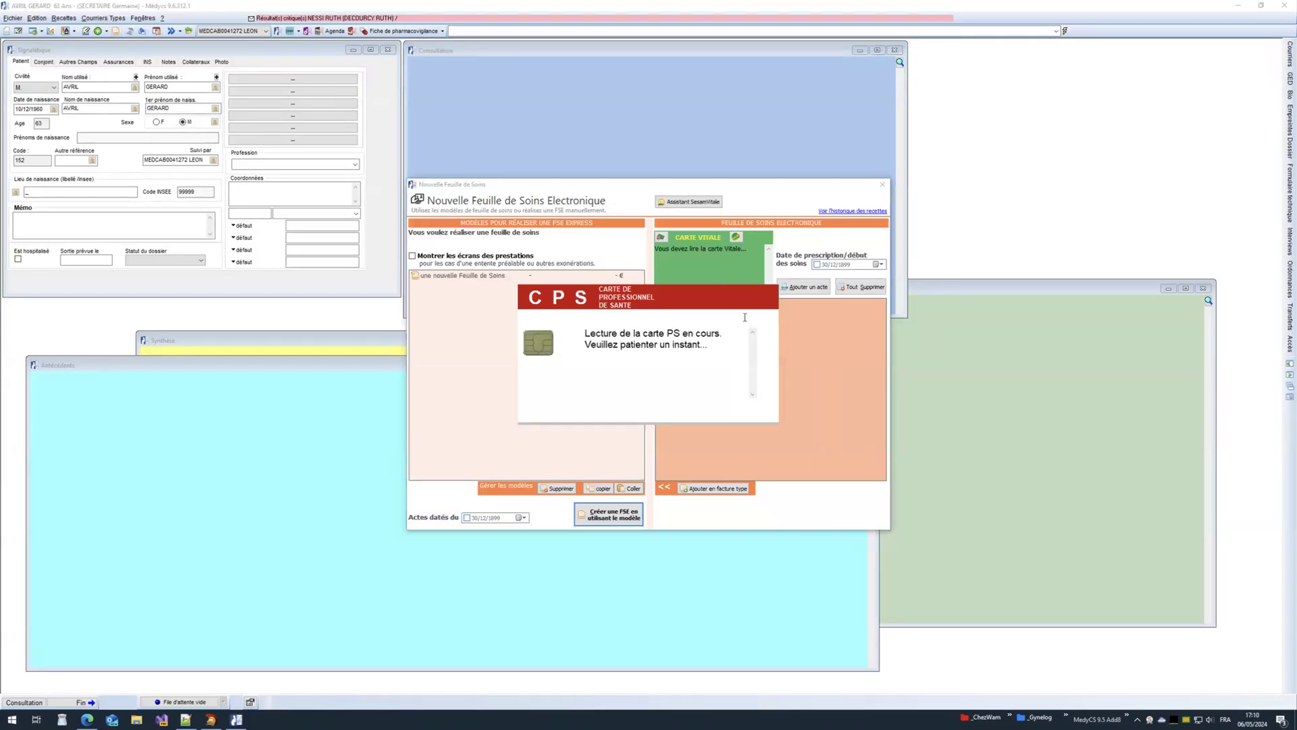
left_click(736, 238)
left_click(647, 388)
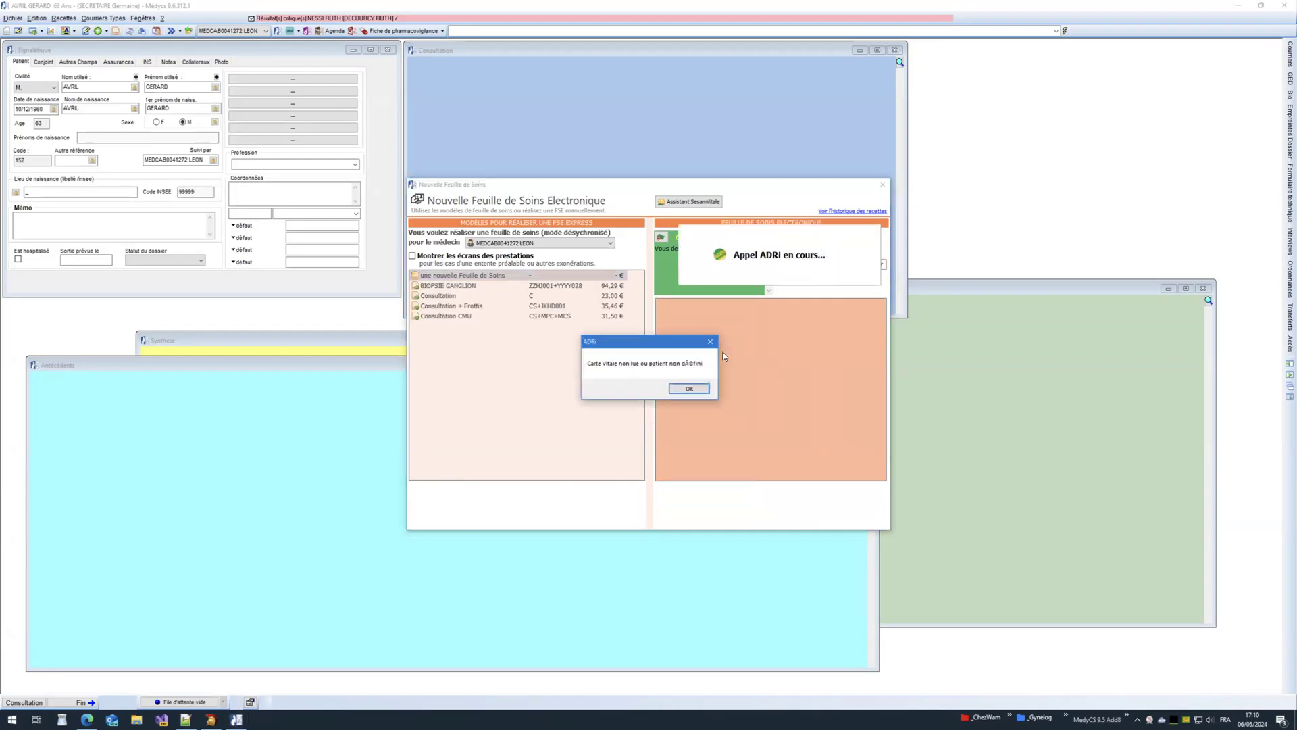
left_click(679, 392)
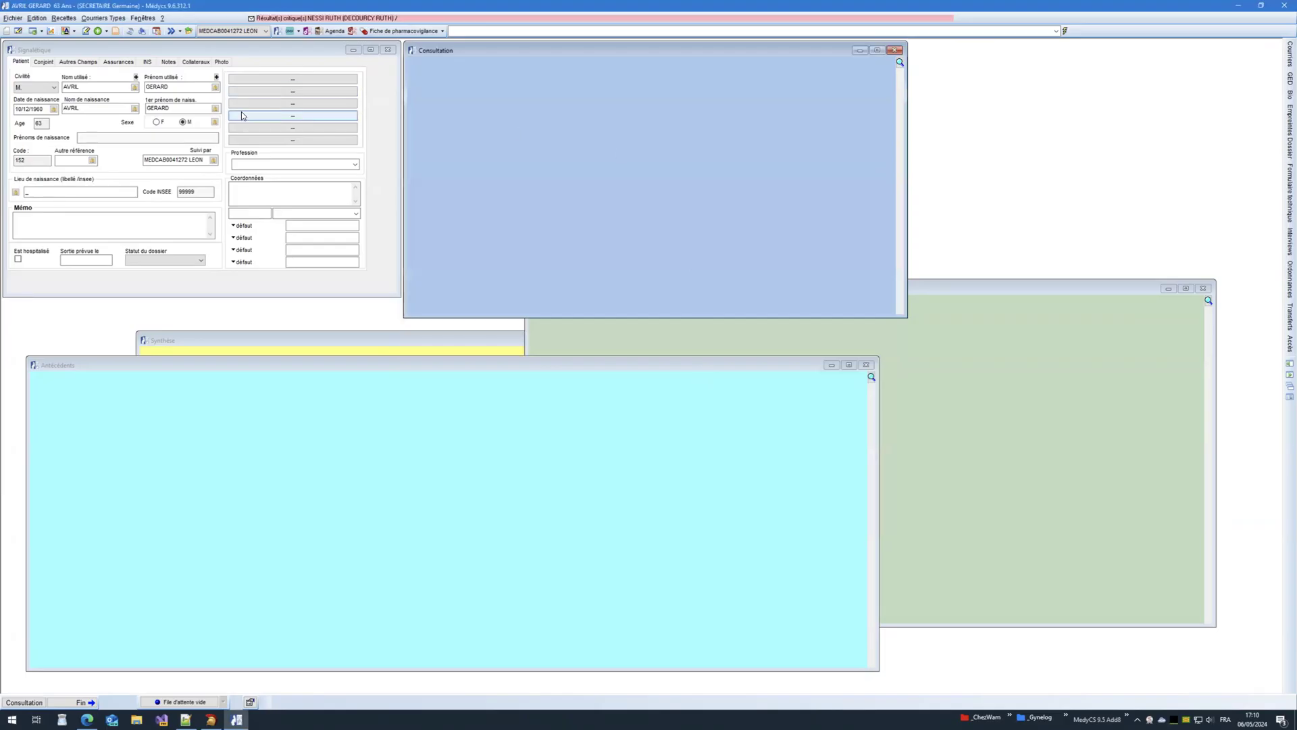
Step: Start the care sheet again and try a Vitale card read, dismissing the 'Carte Vitale absente' error
left_click(117, 32)
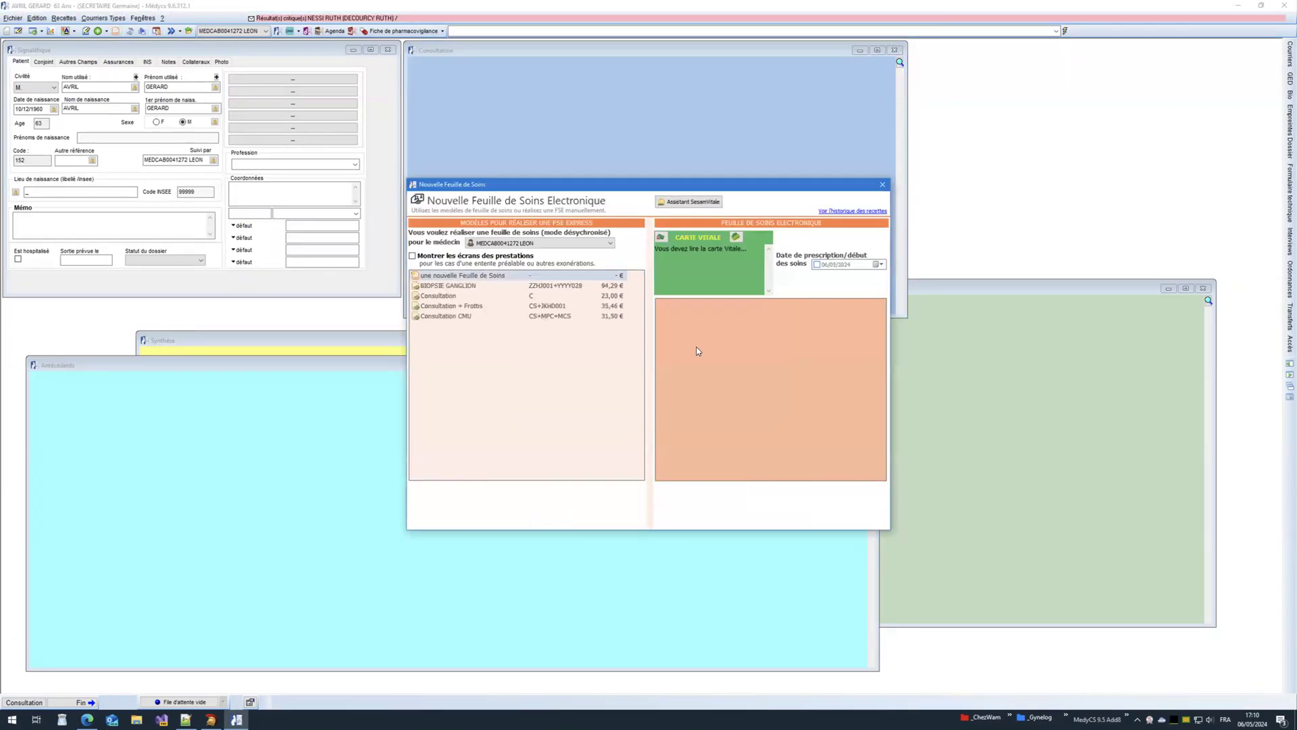
left_click(661, 237)
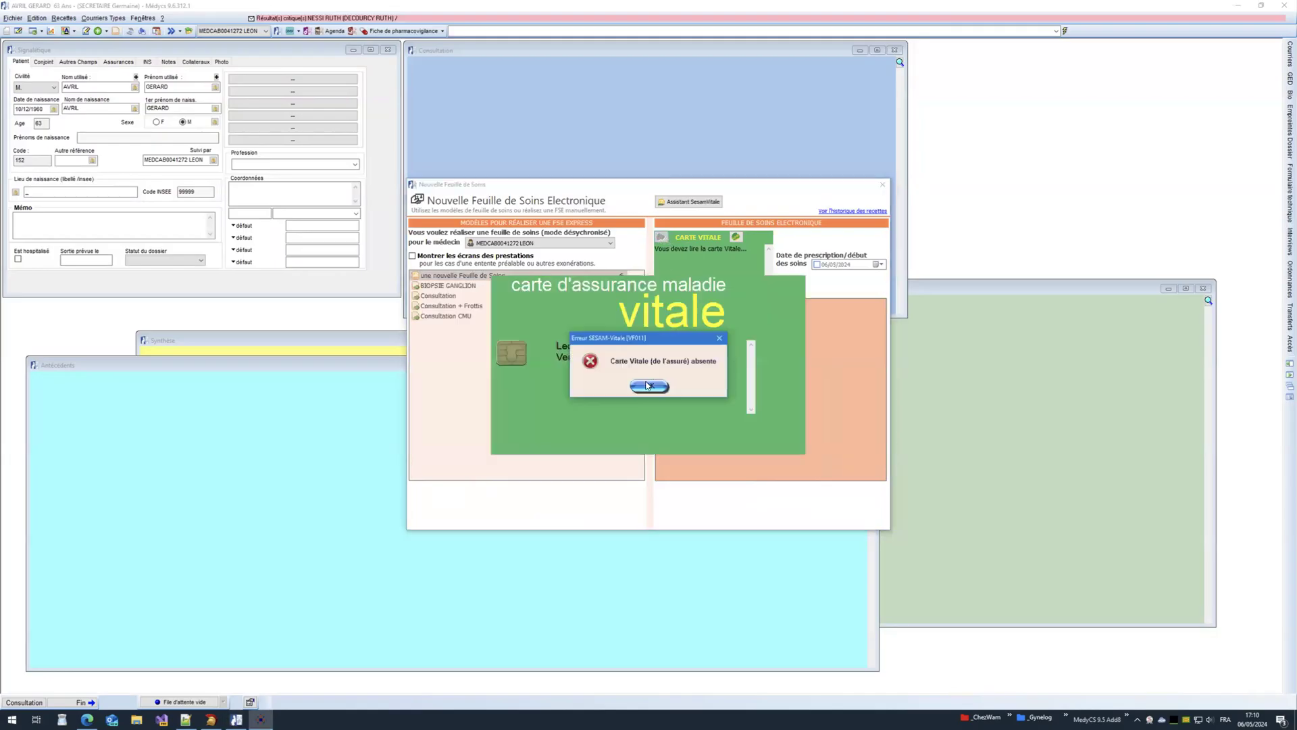
left_click(650, 377)
left_click(798, 283)
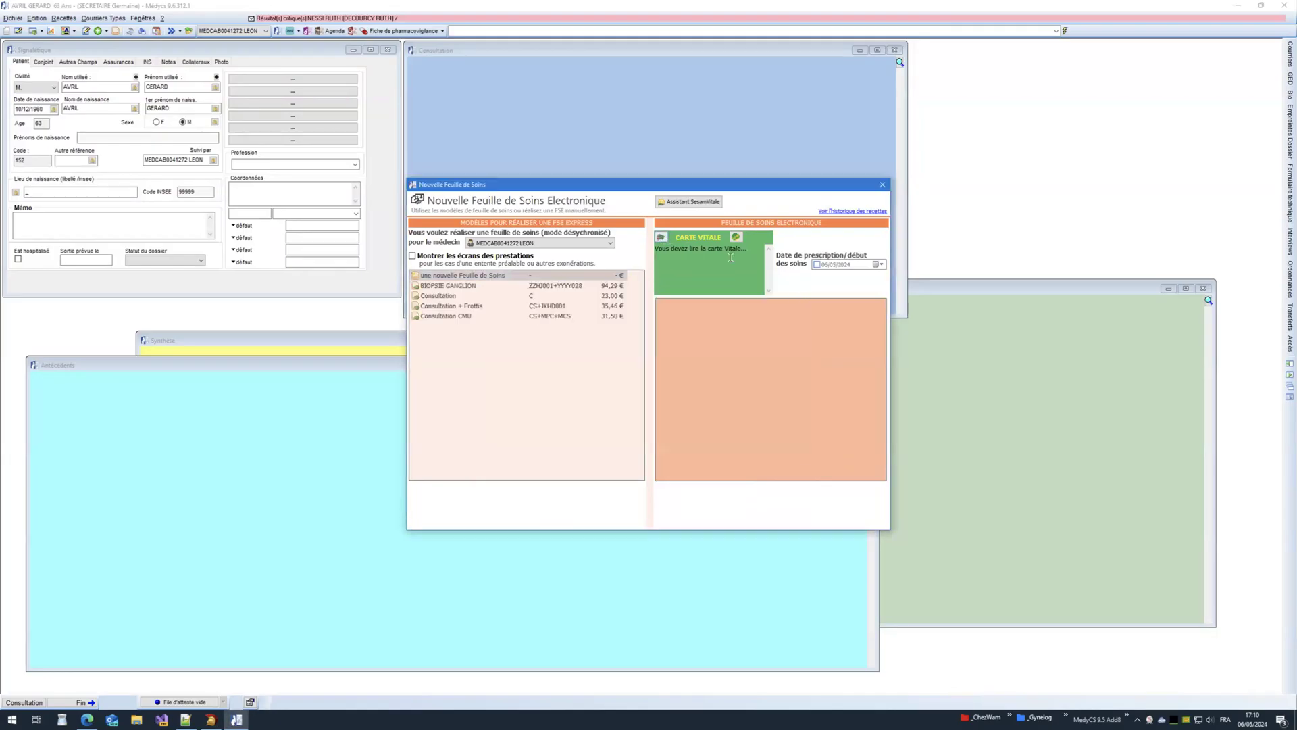
Step: Choose the BIOPSIE GANGLION care-sheet model, then close the new care sheet
left_click(555, 289)
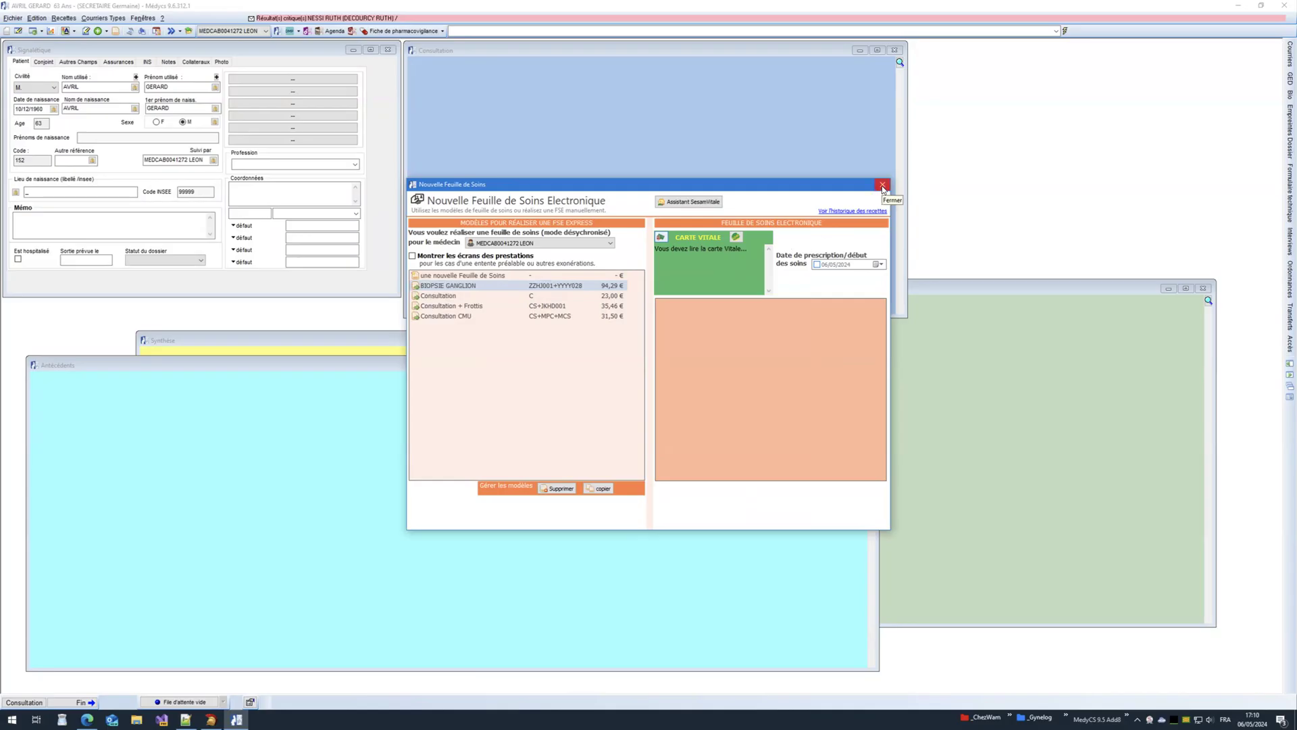
left_click(754, 247)
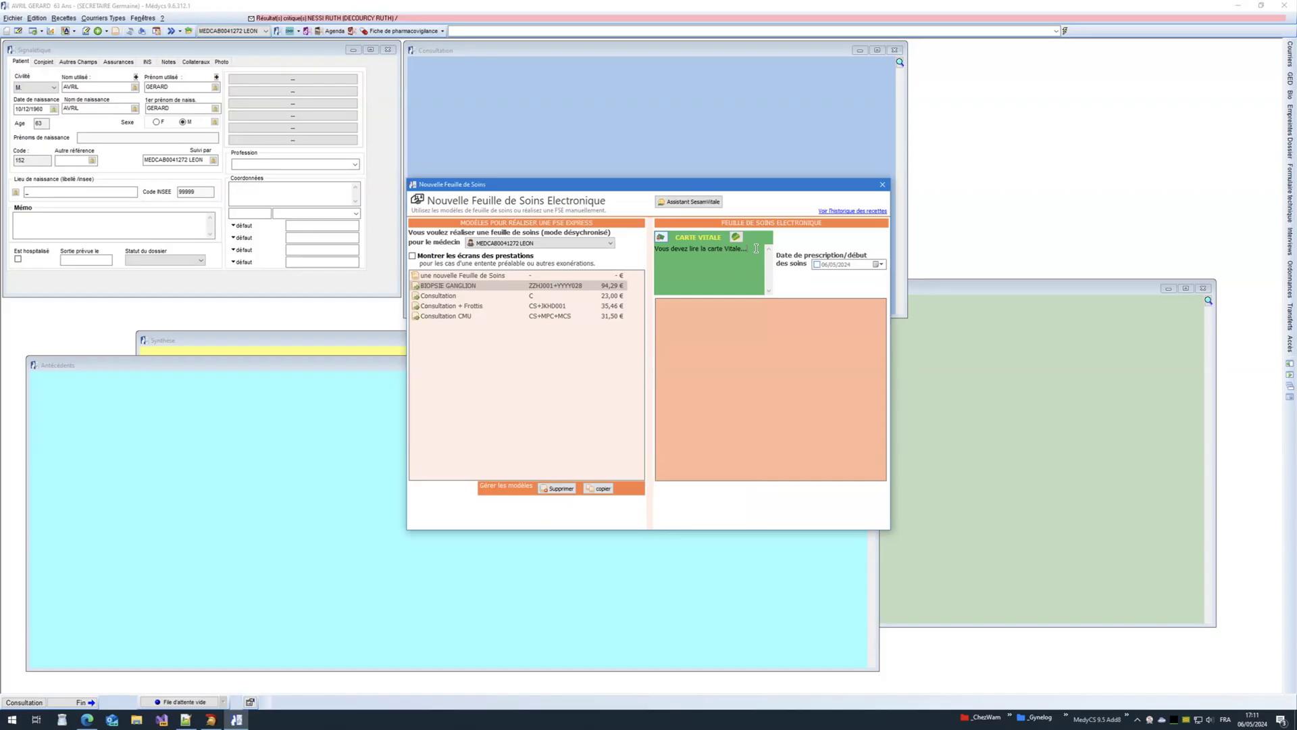
left_click(881, 185)
Step: Close the patient file, check the Suivi comptable line in the Notepad++ notes, and return to the MedyCS patient list
left_click(1283, 5)
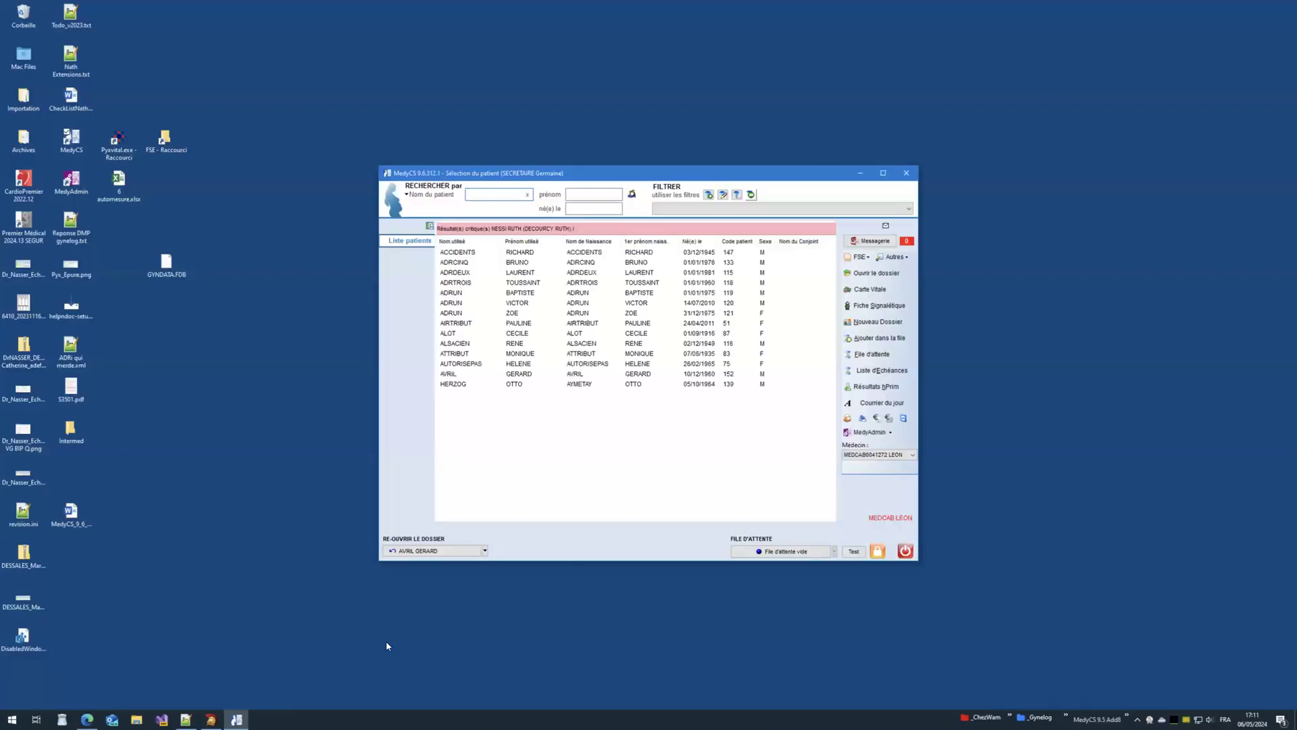
left_click(186, 719)
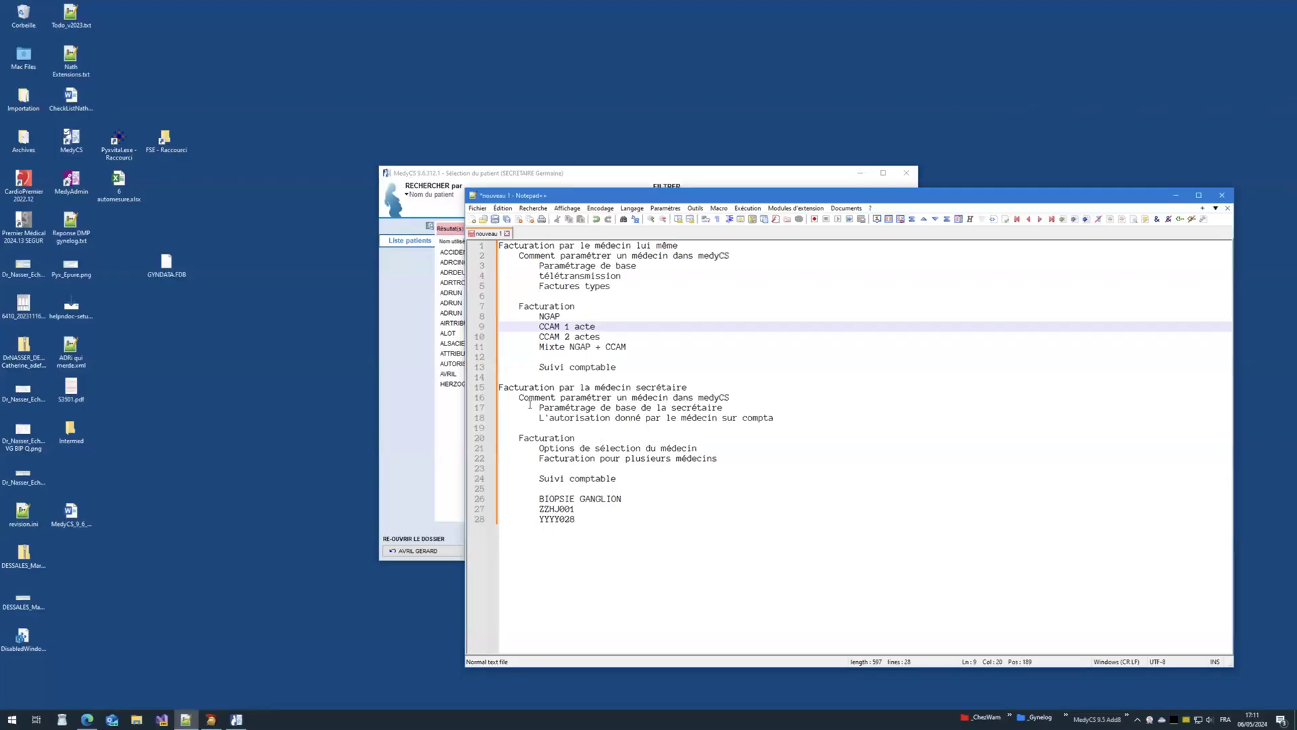
left_click(592, 479)
left_click(617, 478)
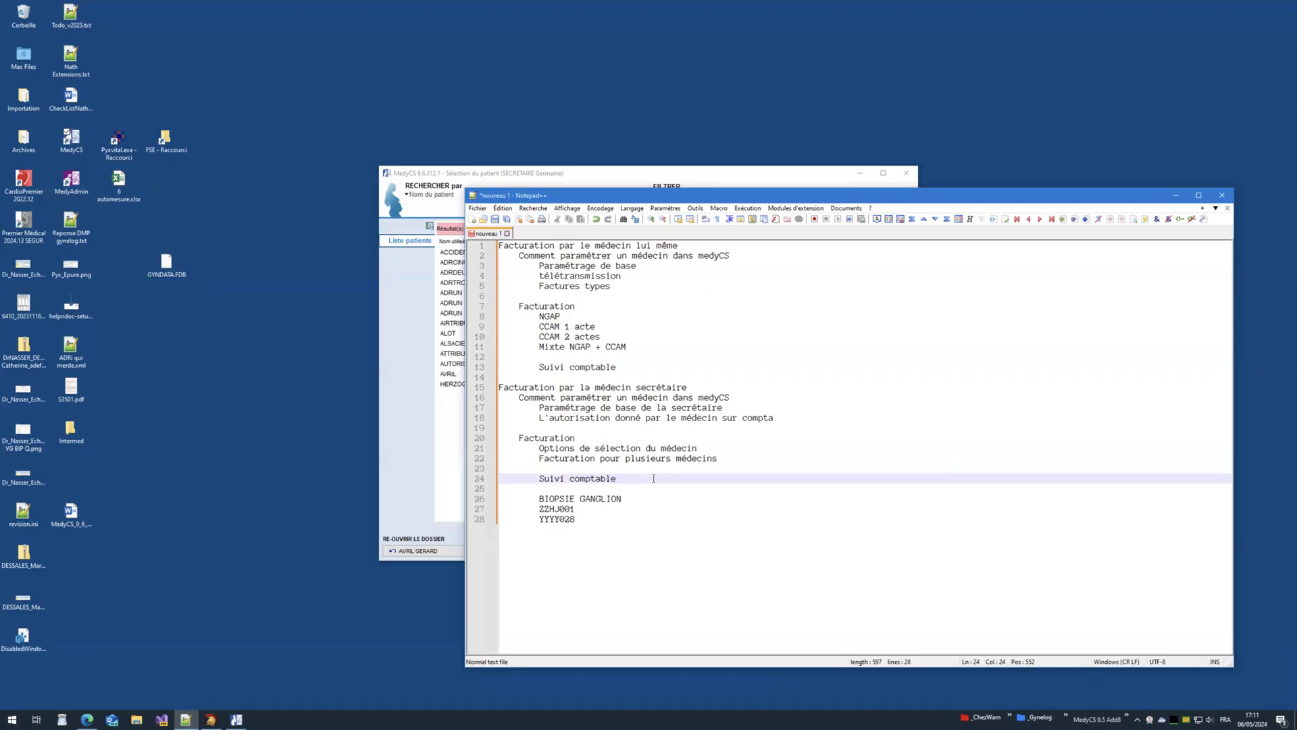
key("XF86AudioLowerVolume")
left_click(613, 177)
left_click(535, 280)
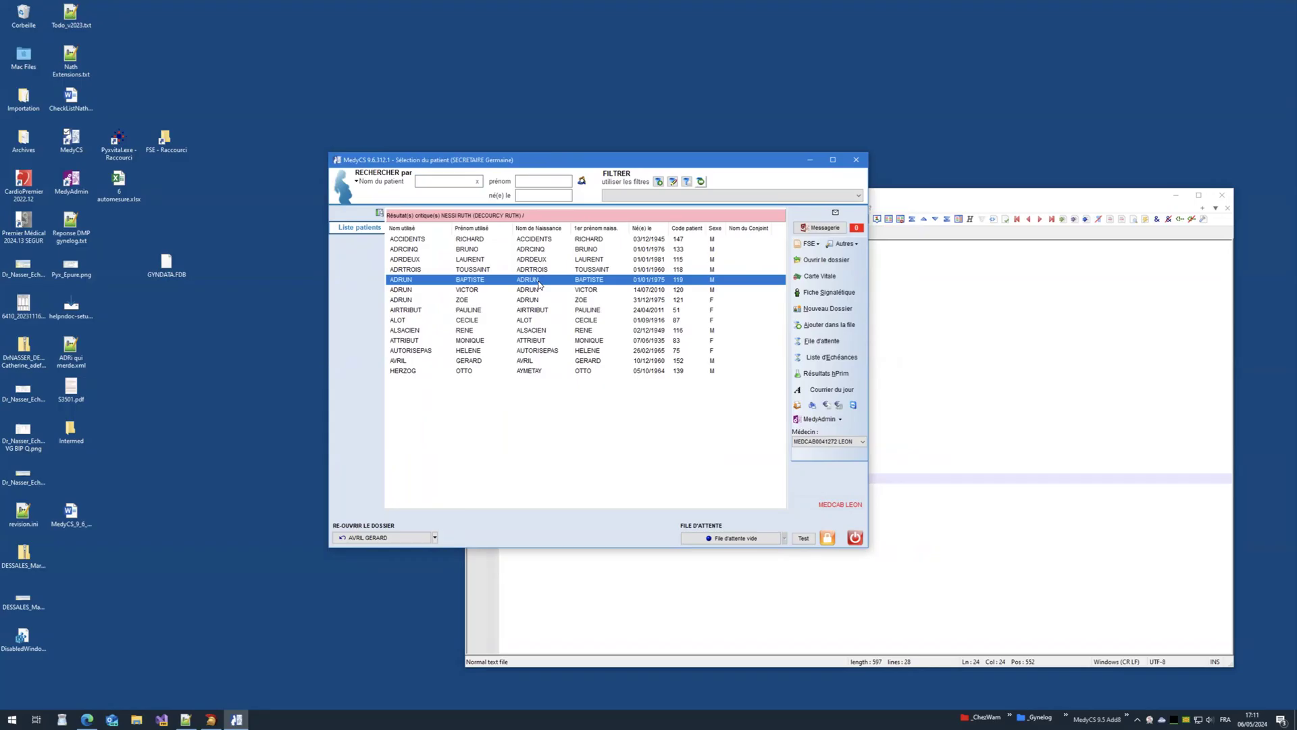
Step: Reopen the last patient's file and open Recettes > SCOR - Envoi d'une pièce justificative
left_click(392, 539)
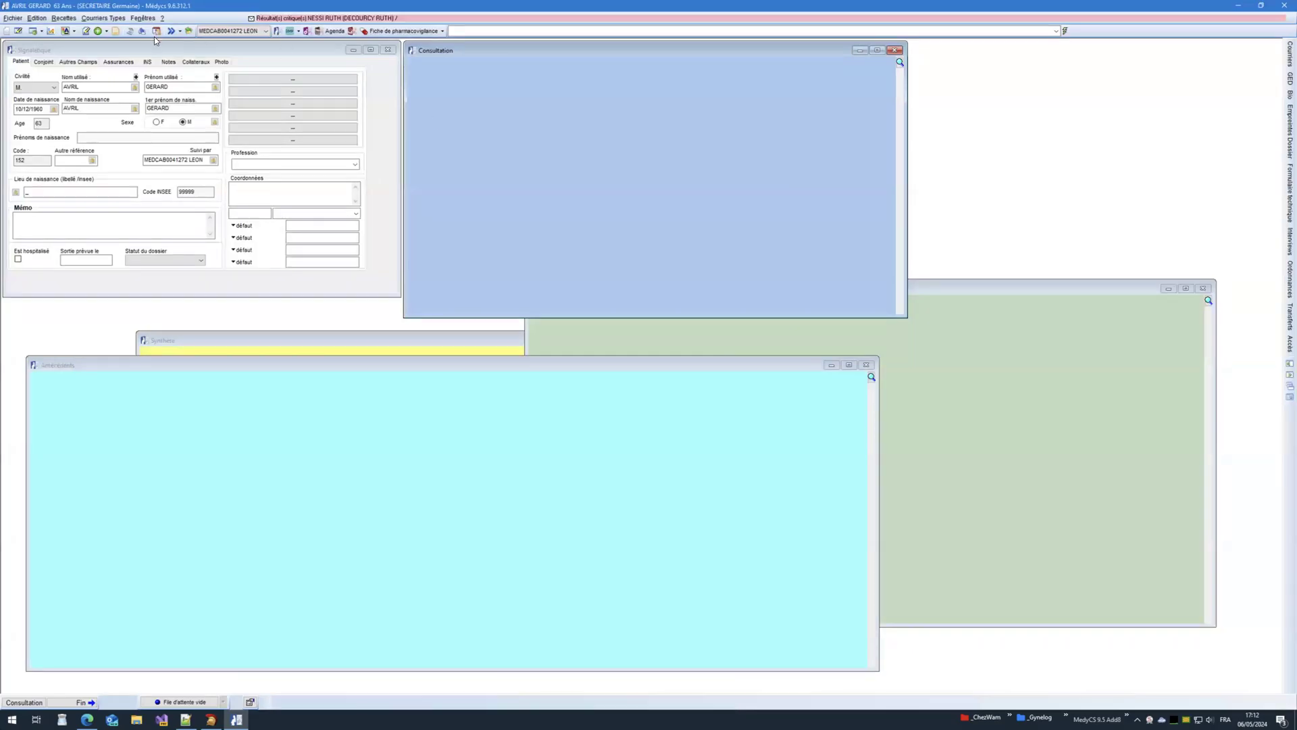
left_click(36, 18)
mouse_move(63, 18)
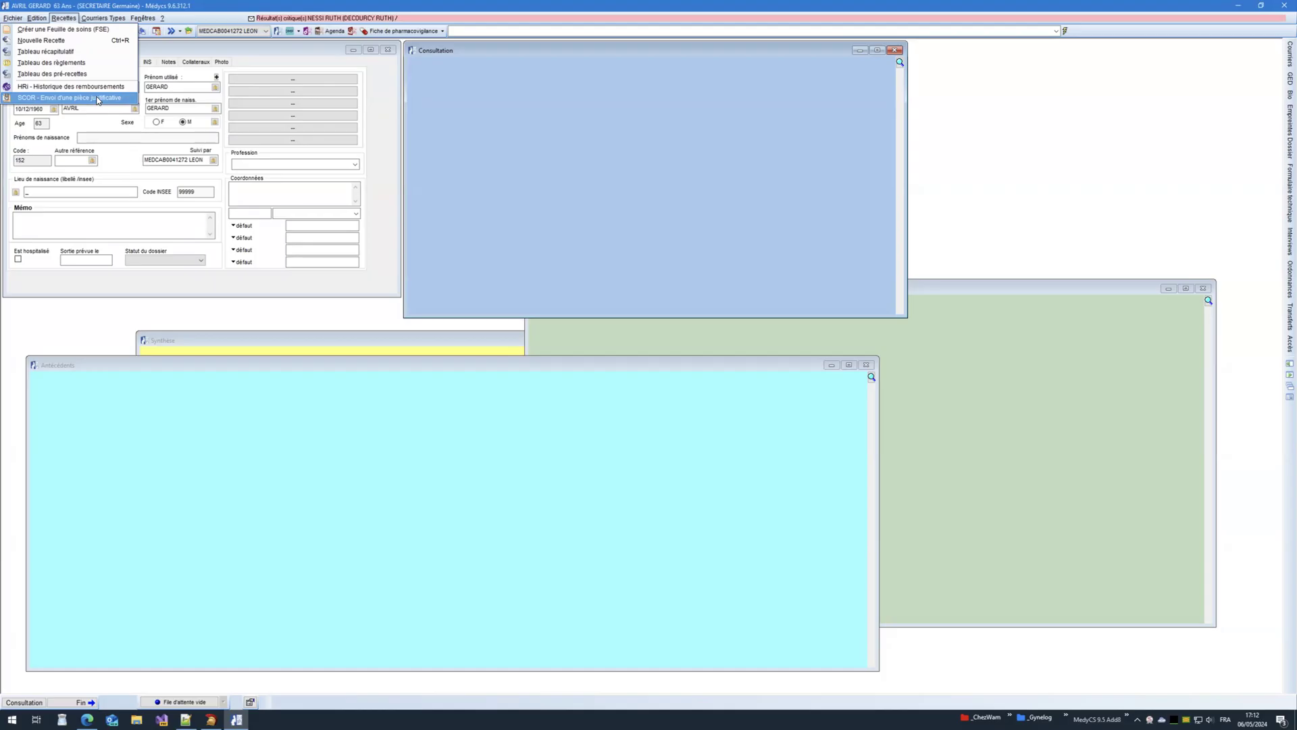
left_click(98, 100)
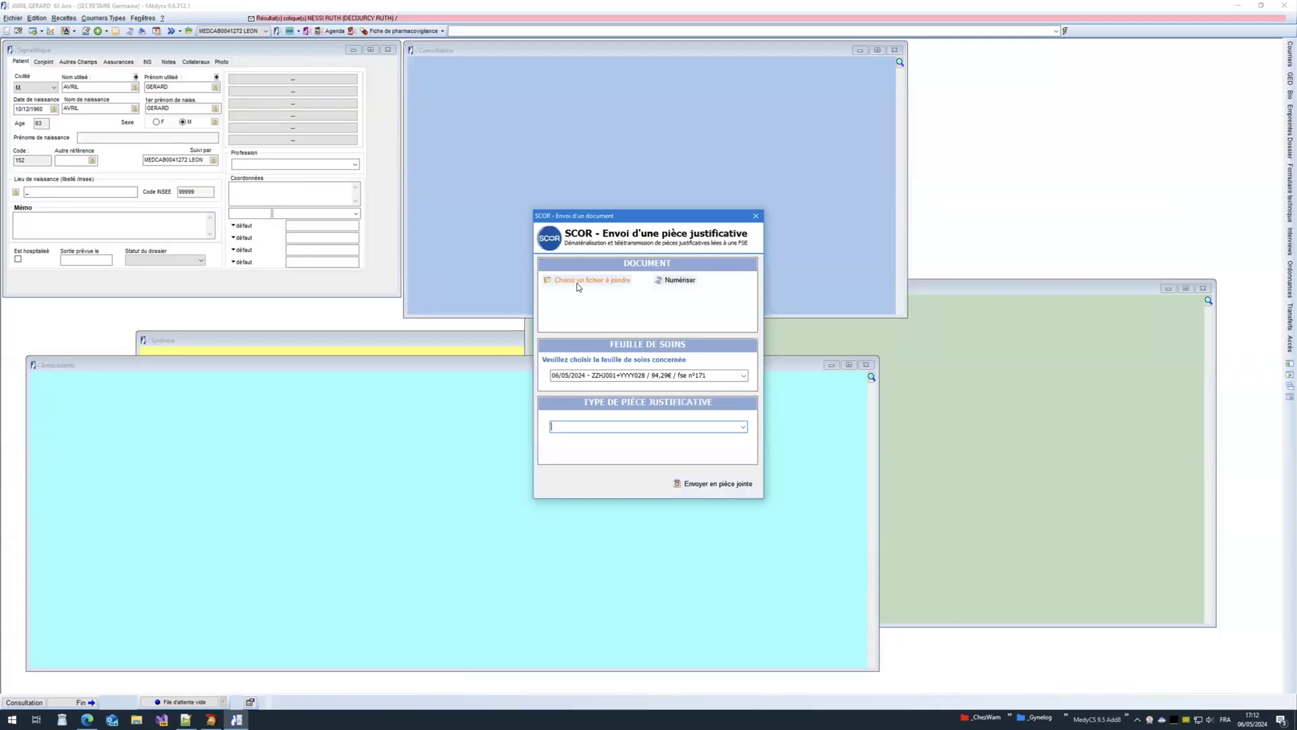
Step: Keep fse n°171 linked, set Type de pièce to 'Feuille de soins en mode dégradé', and choose a file
left_click(742, 375)
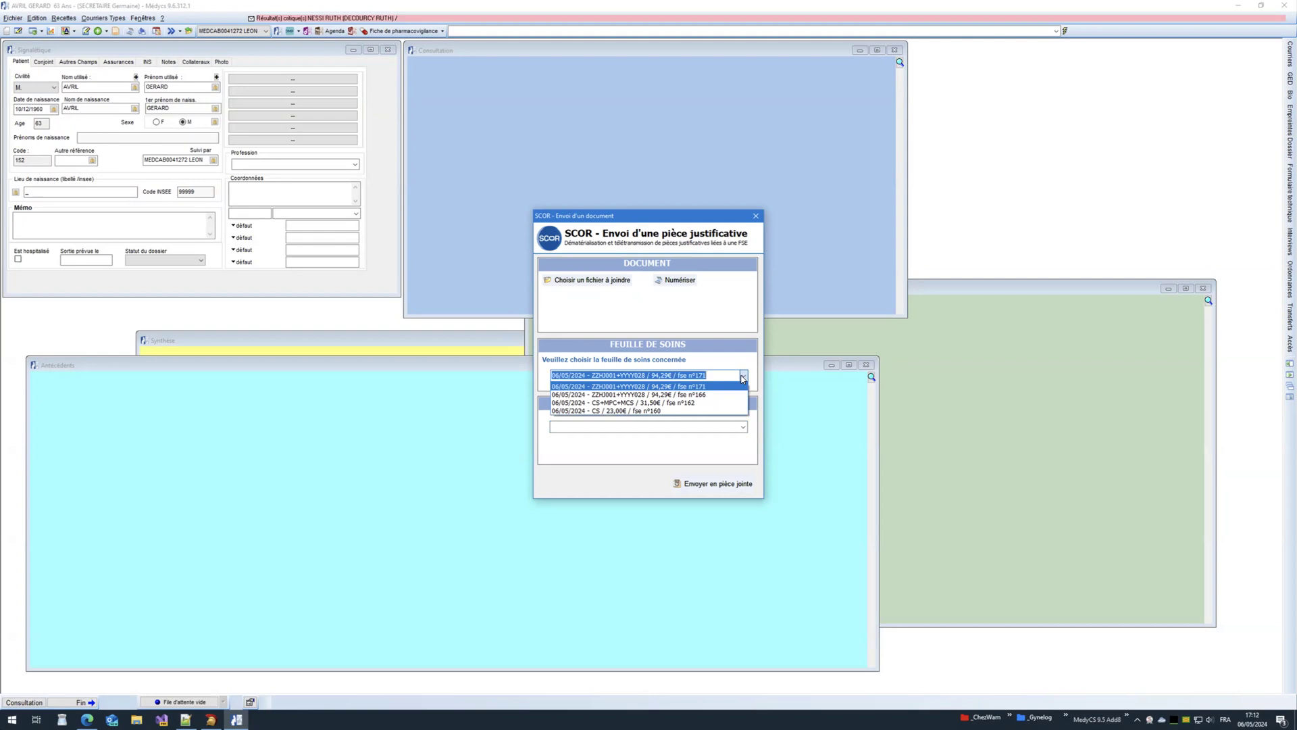
left_click(742, 379)
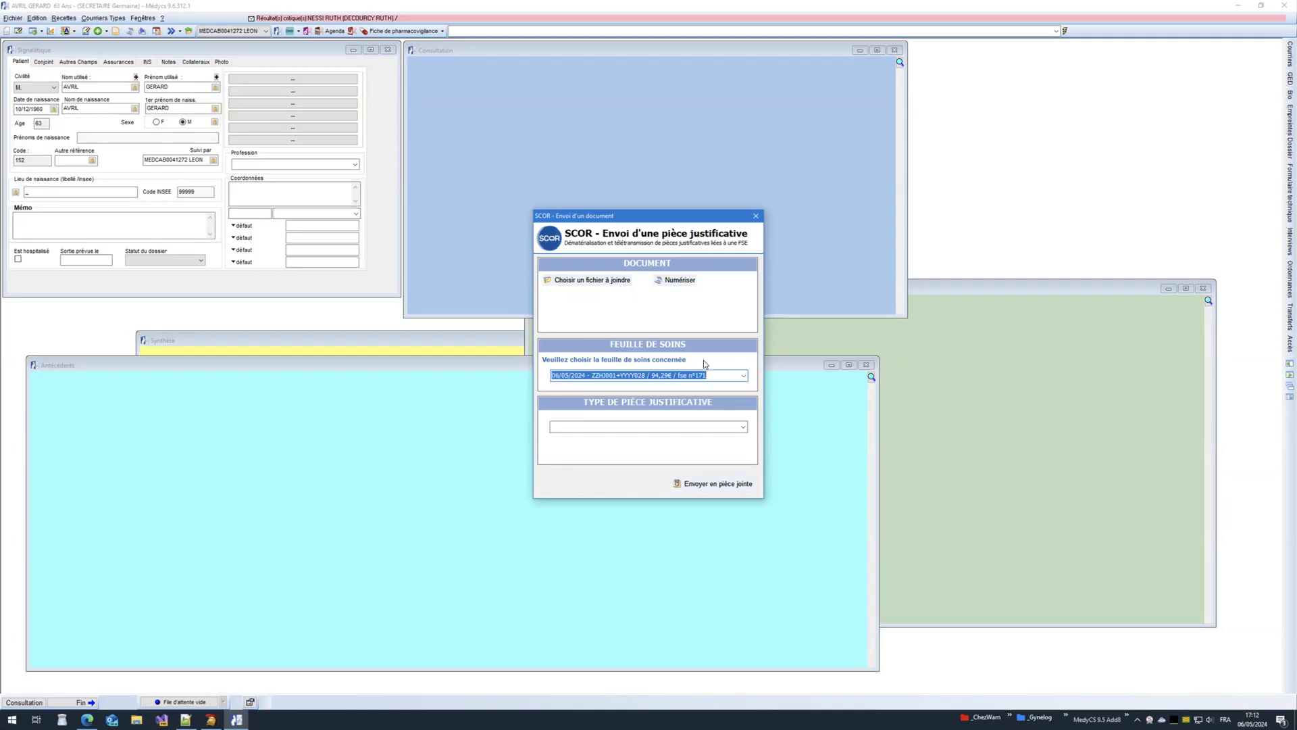
left_click(742, 427)
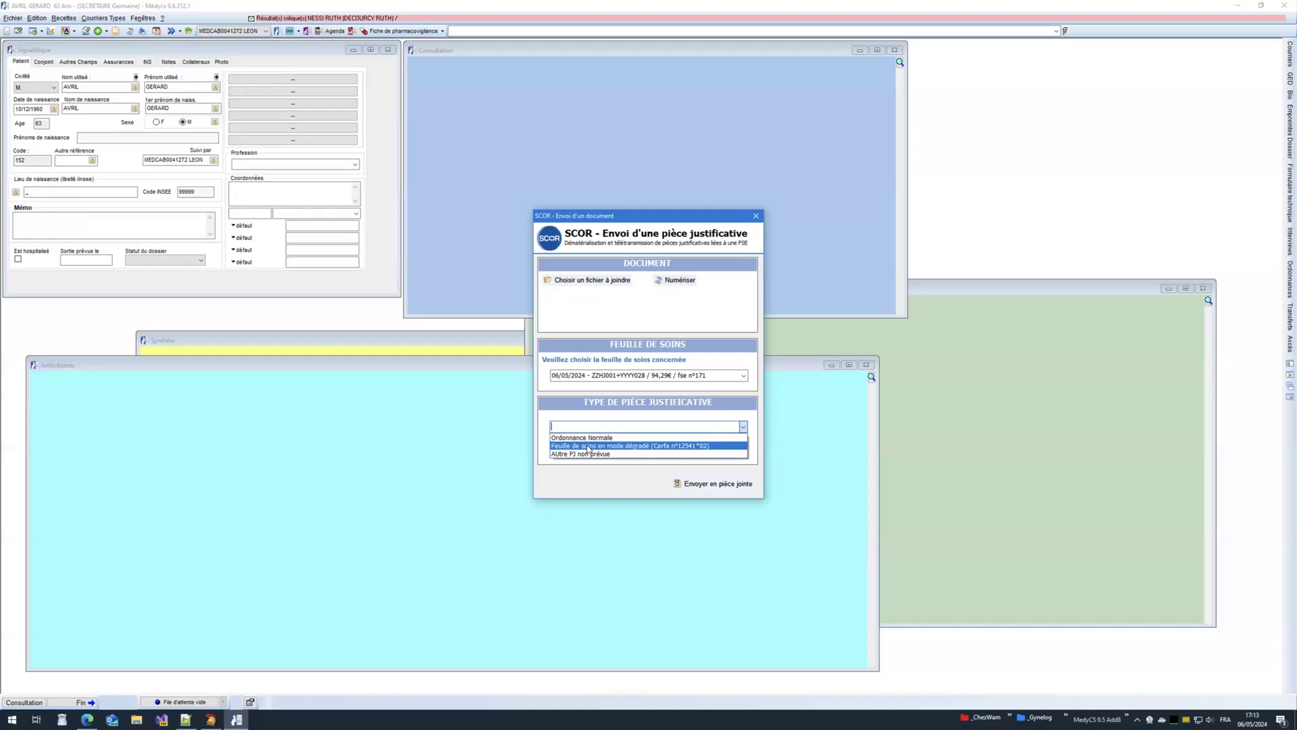
left_click(588, 446)
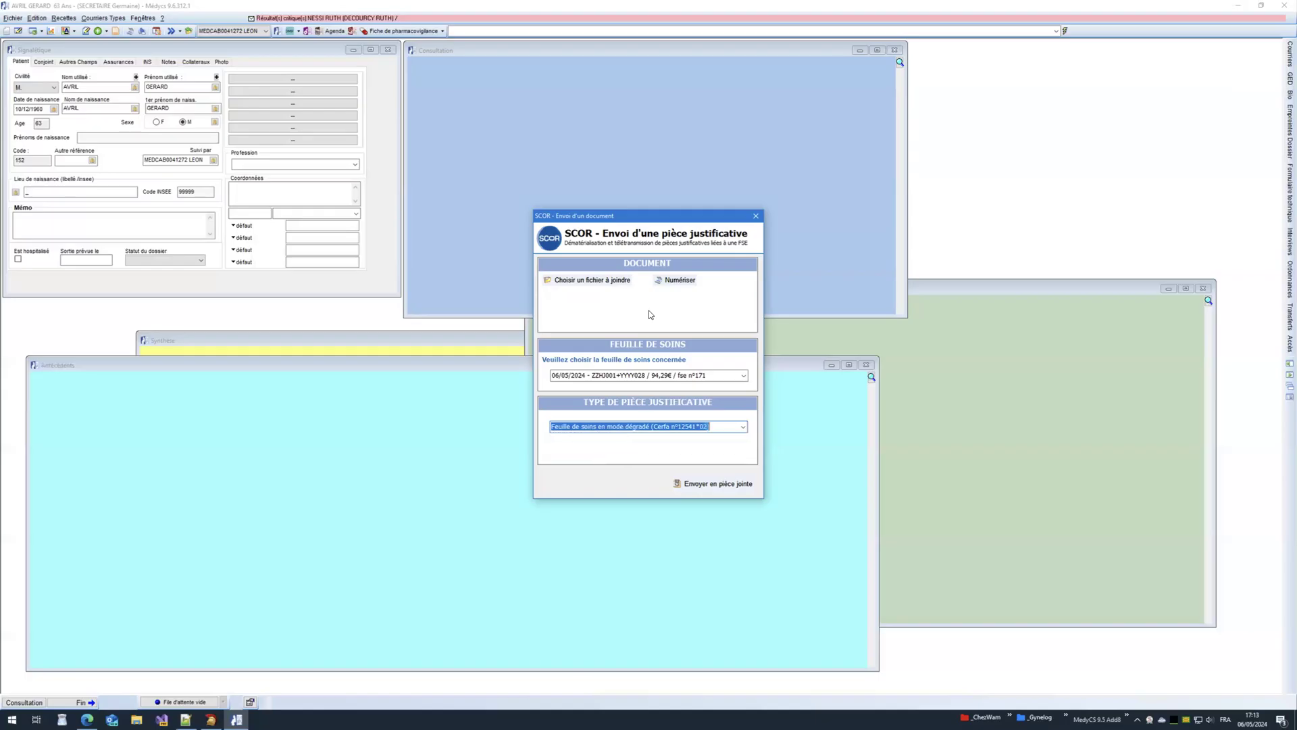
left_click(592, 281)
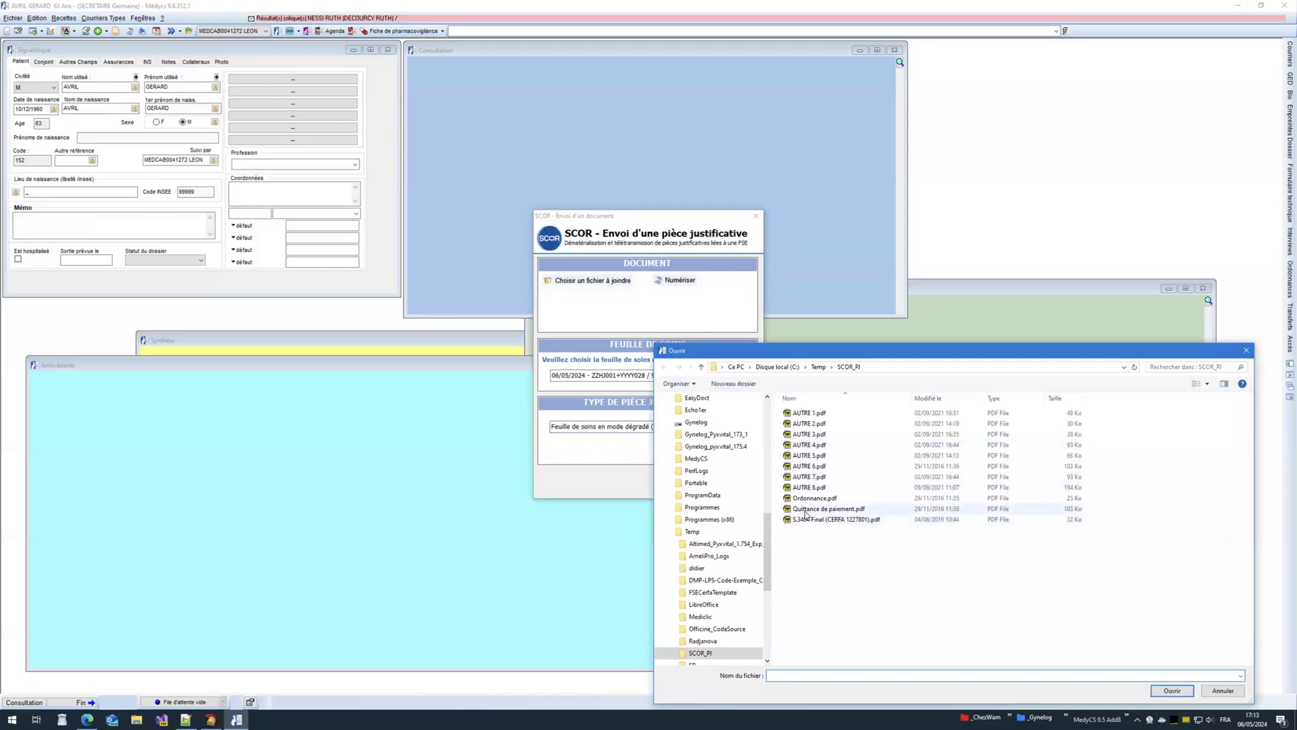
Step: Attach Quittance de paiement.pdf and preview it before closing the preview
left_click(809, 521)
left_click(1170, 690)
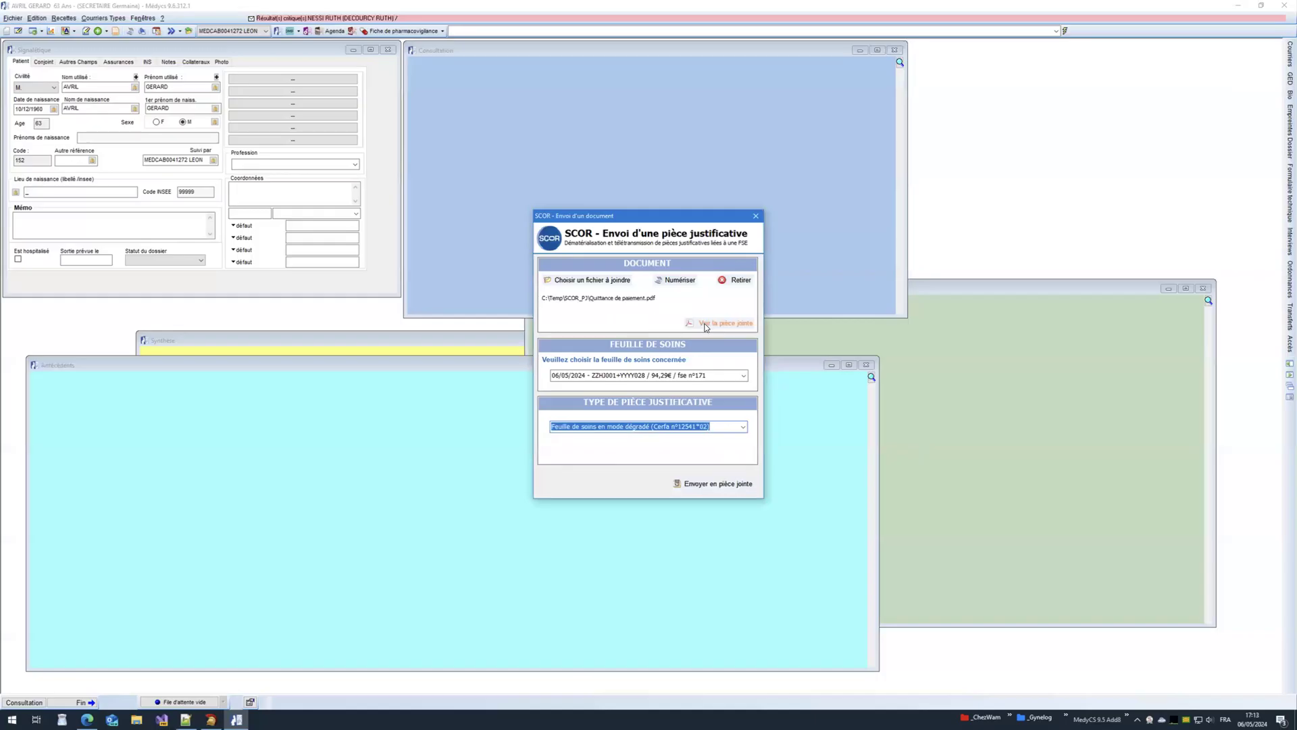
left_click(704, 325)
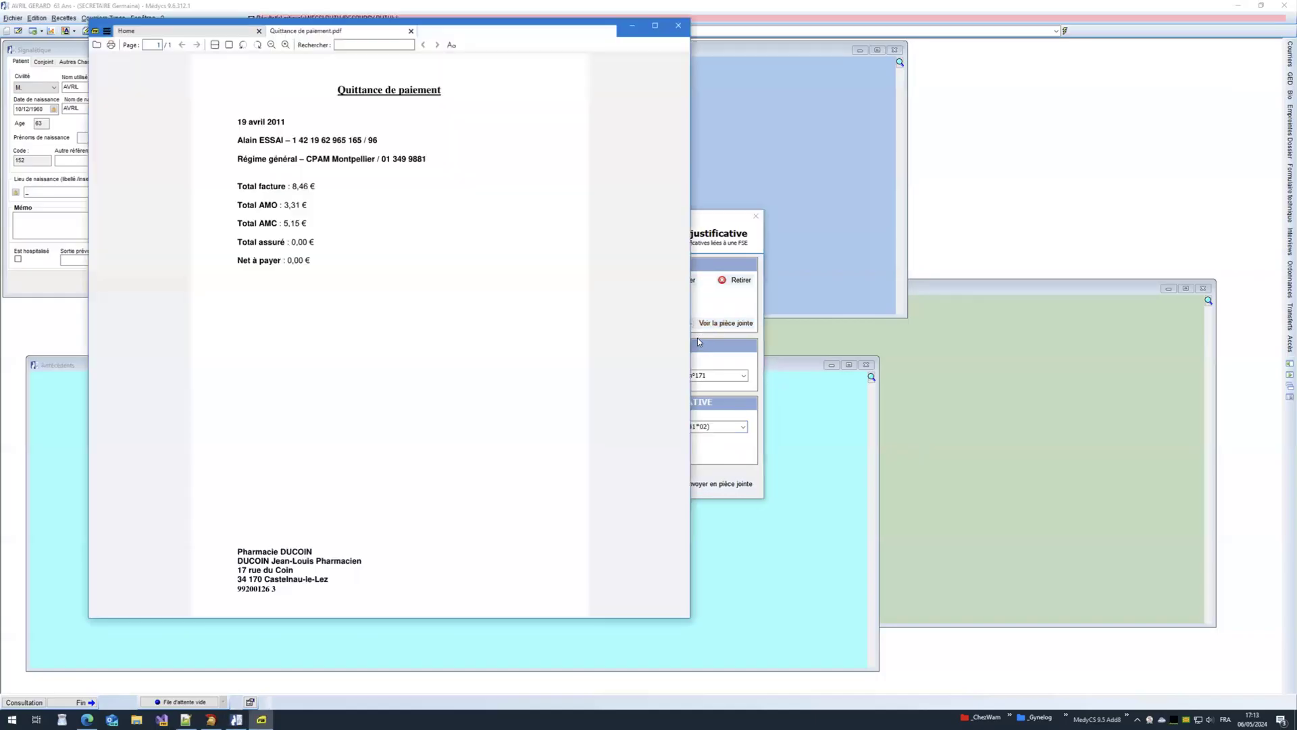
left_click(678, 28)
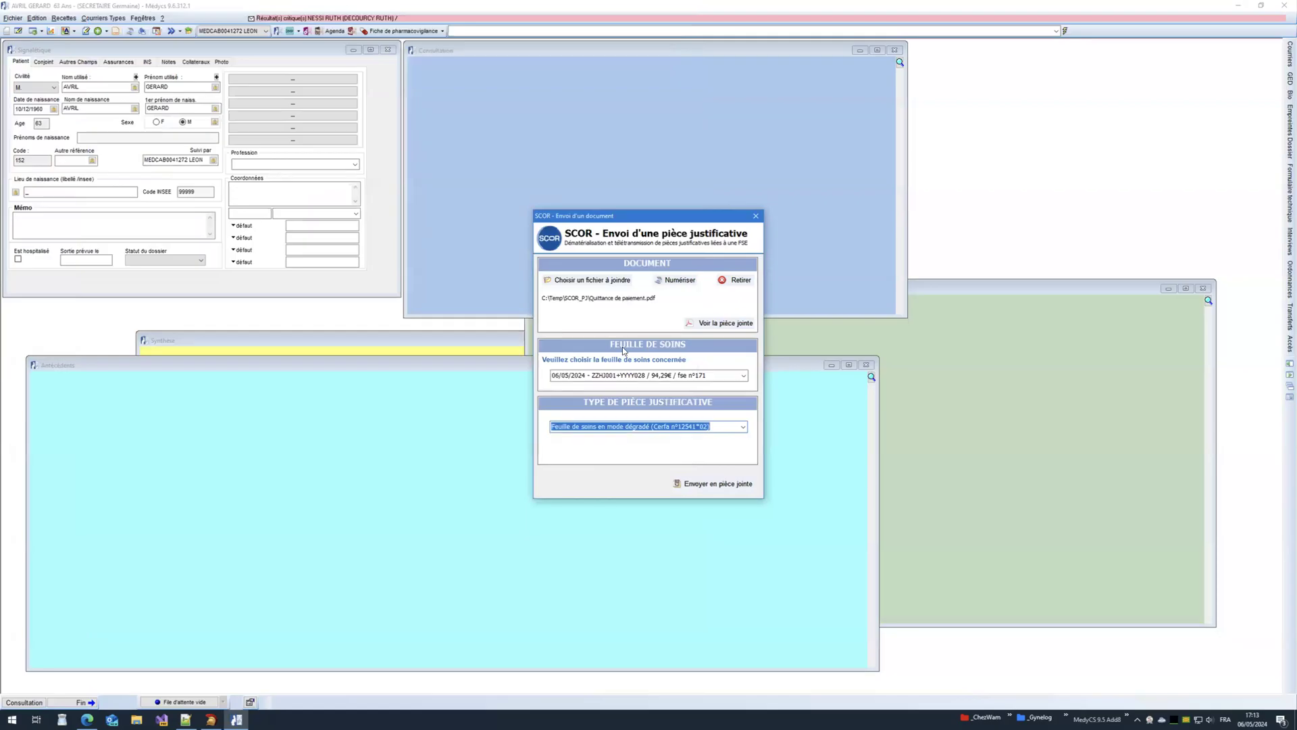
Step: Send the attachment with fse n°171, confirming it is legible, and close the PDF view
left_click(743, 376)
left_click(743, 377)
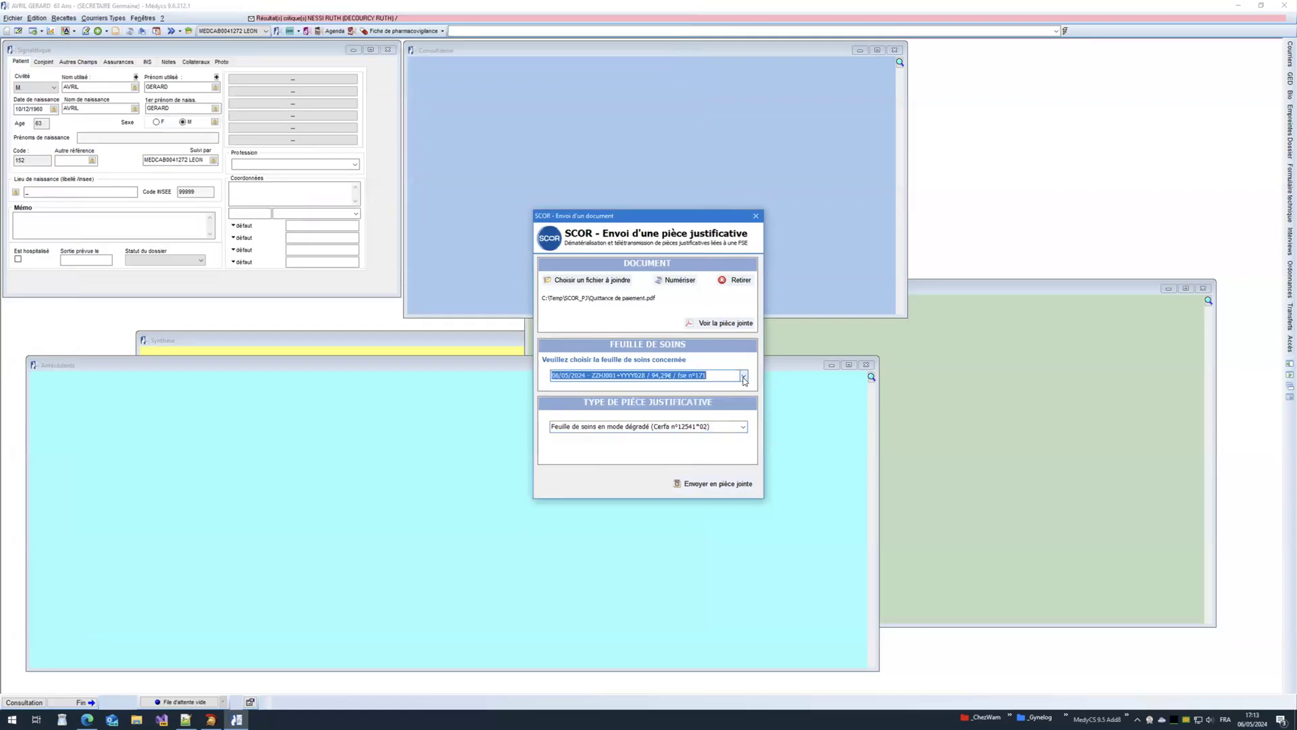
left_click(705, 484)
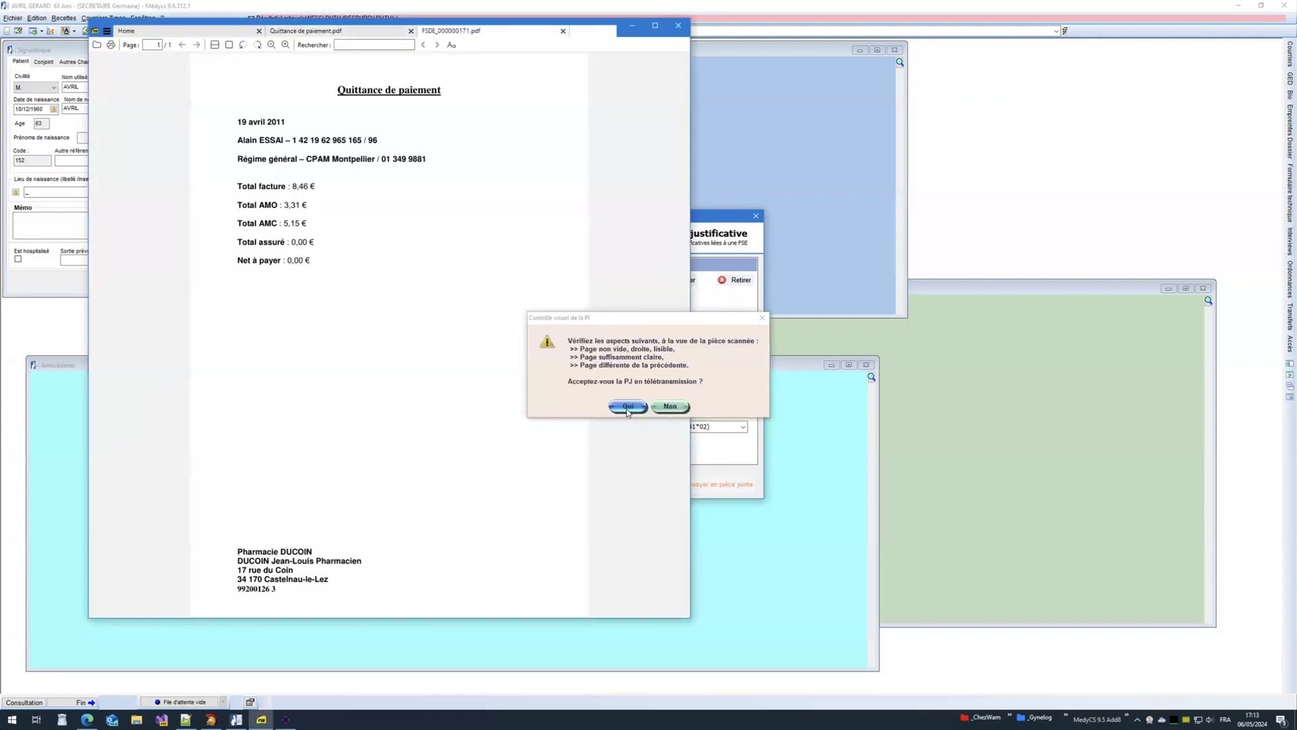
left_click(627, 407)
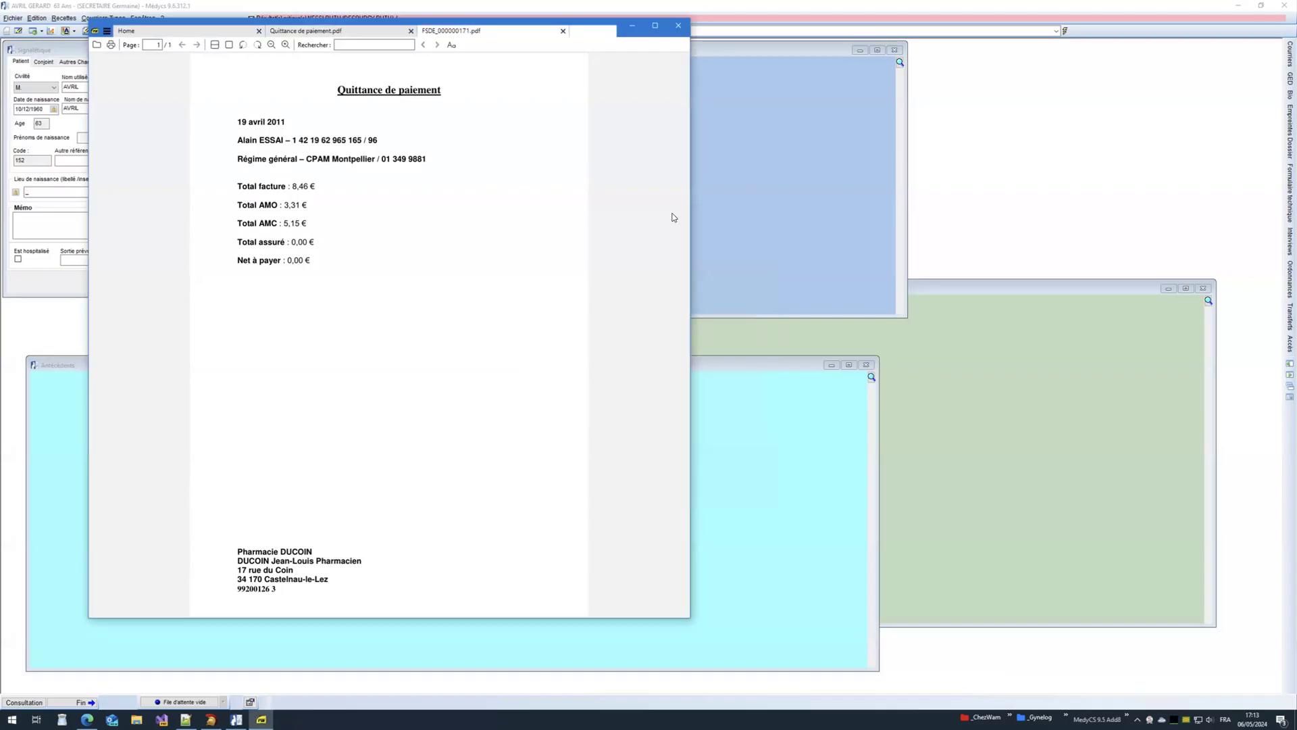
left_click(679, 27)
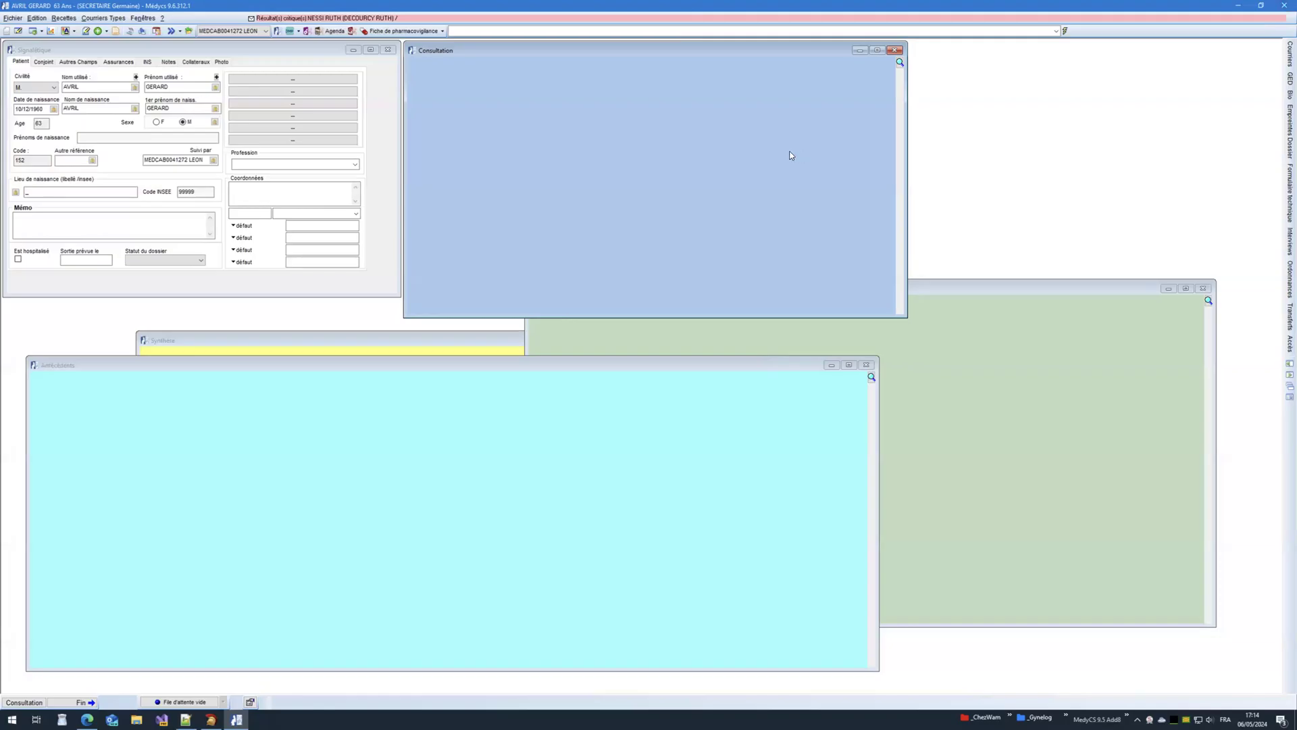
Step: Create a new consultation dated 06/05/2024 for the patient
right_click(474, 119)
left_click(498, 143)
left_click(707, 480)
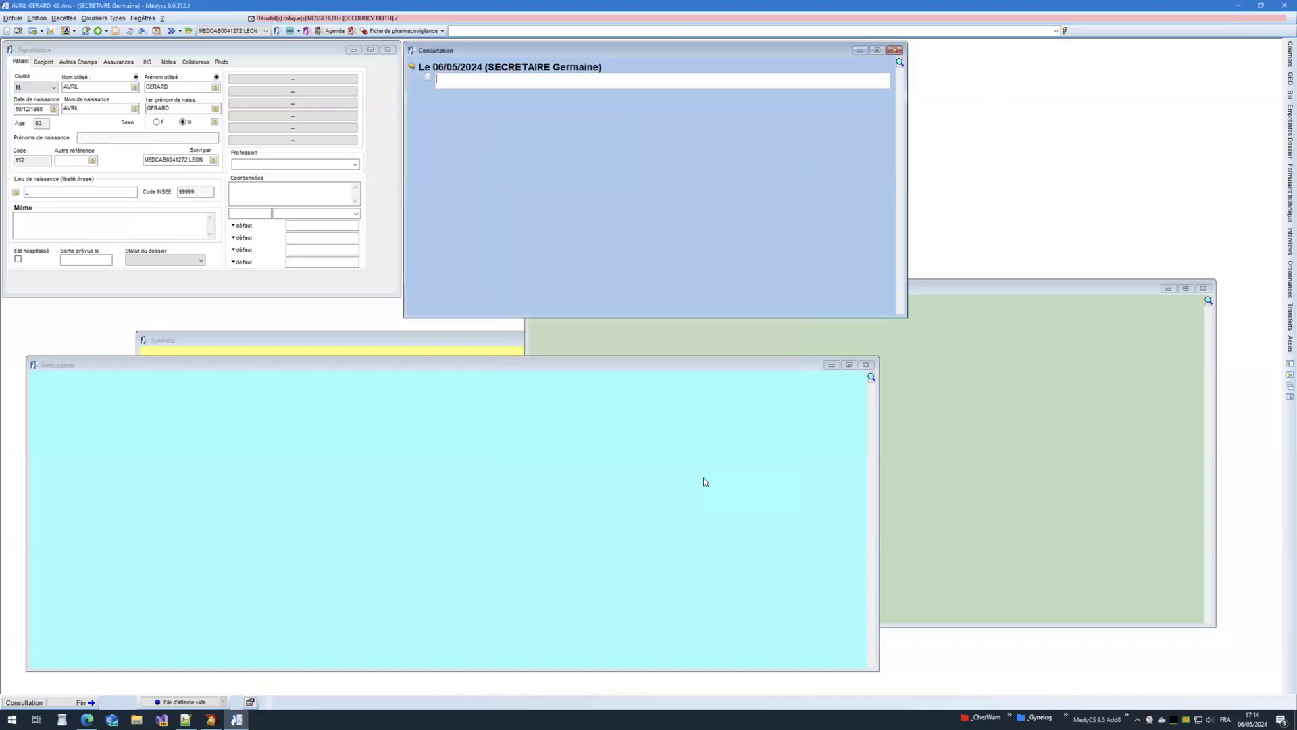
Step: Generate a Courrier letter from the letter templates, close Word, and close the patient file
left_click(103, 17)
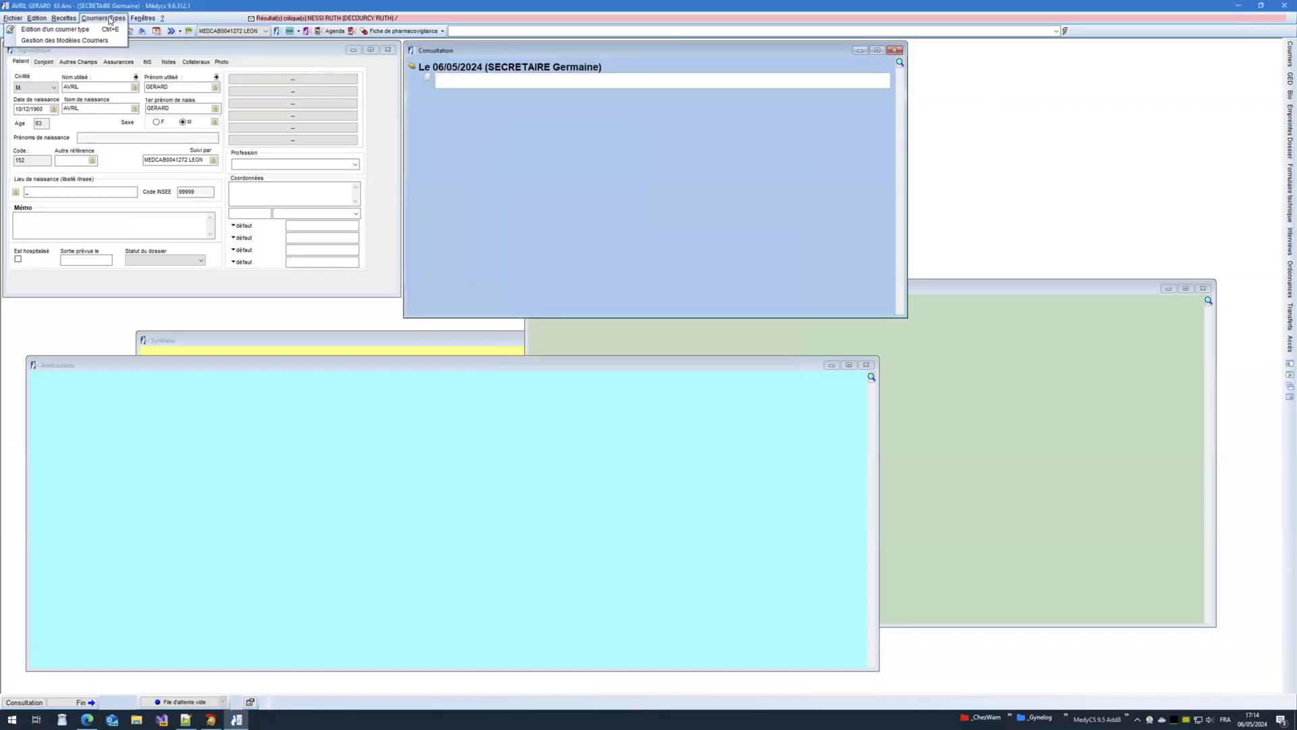
left_click(108, 32)
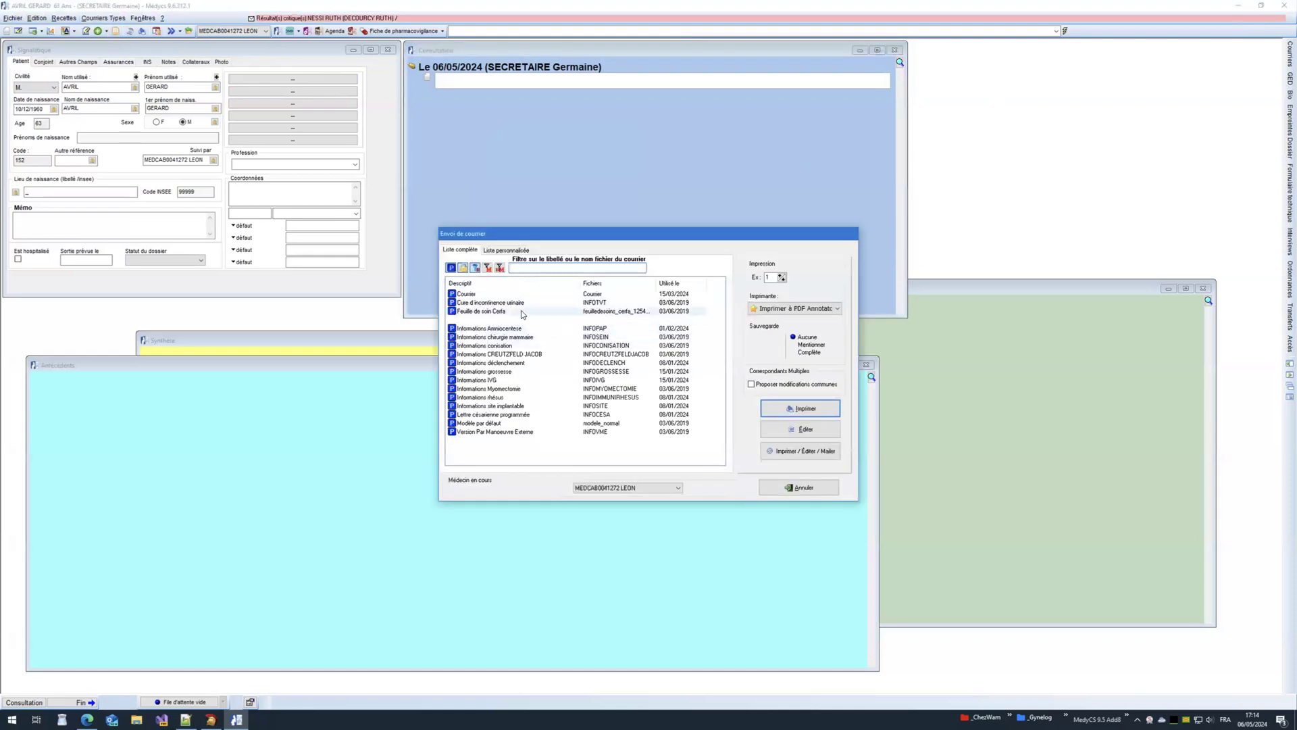
left_click(764, 433)
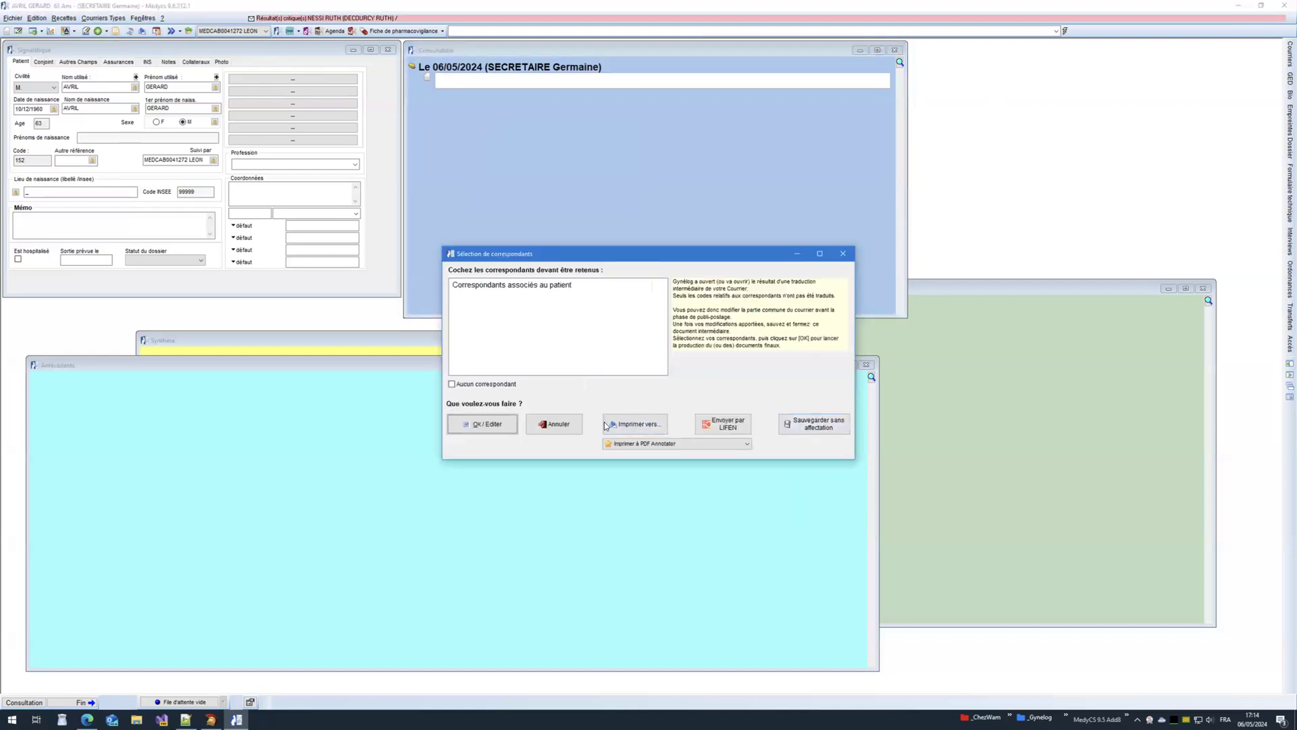
left_click(482, 424)
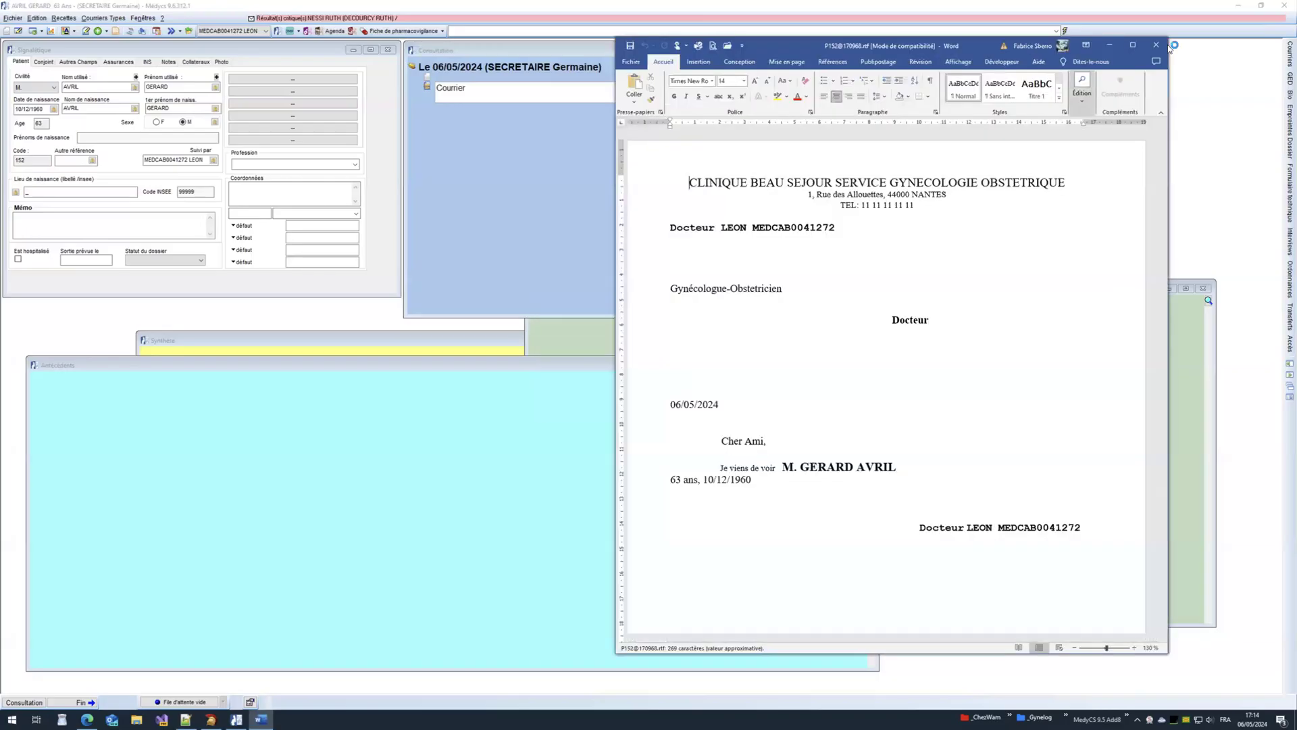
left_click(1156, 44)
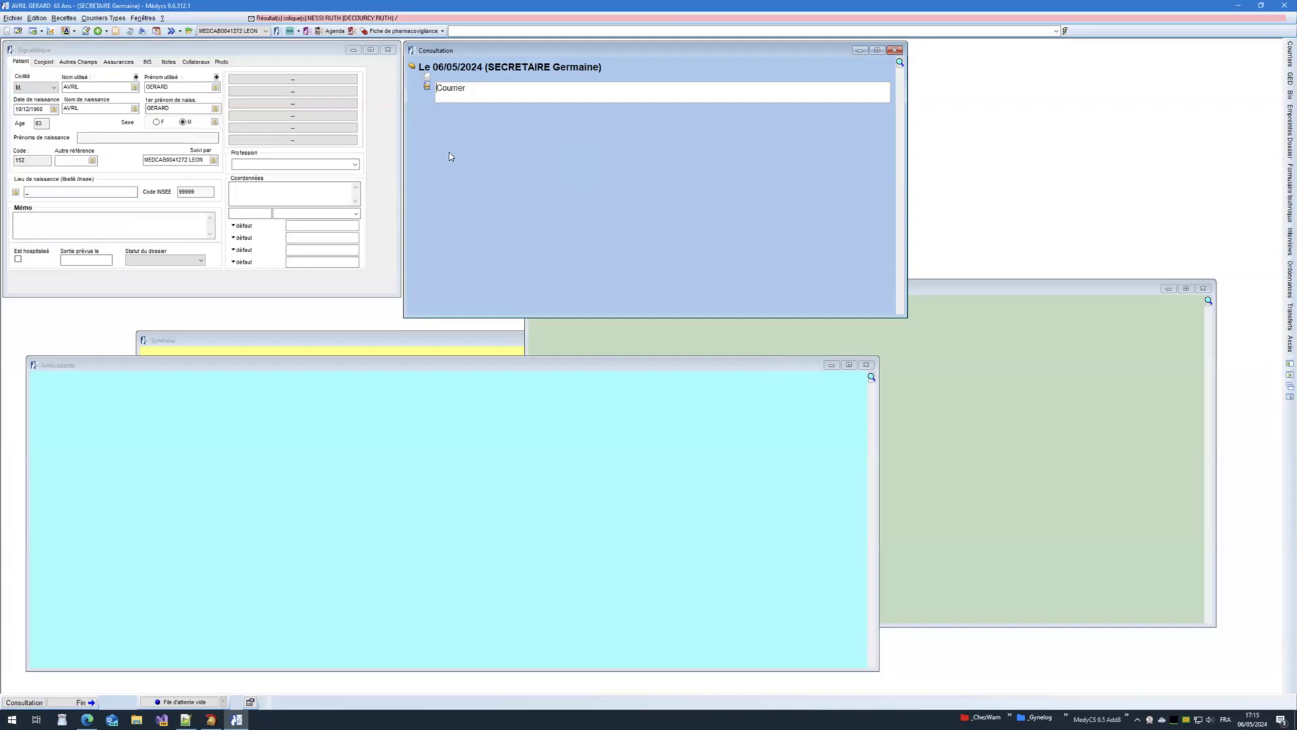
left_click(1284, 5)
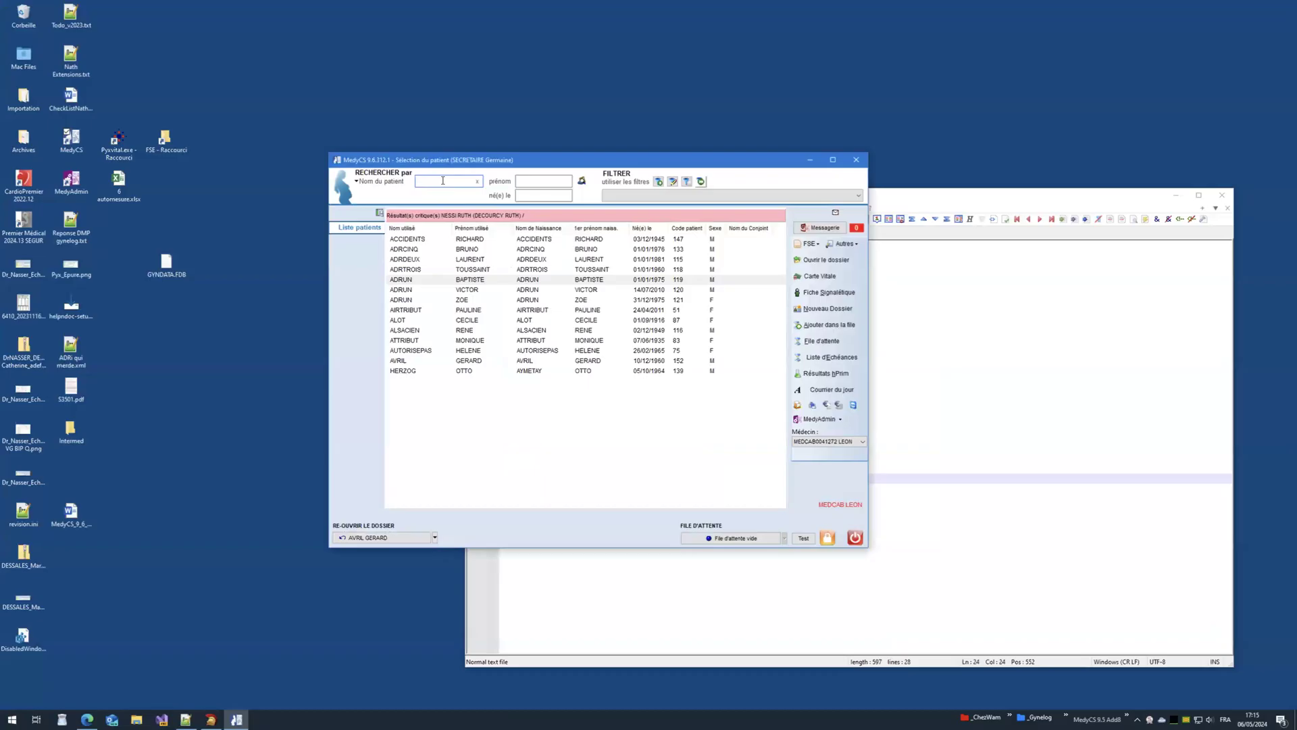
Step: Search the patient list by surname and first name
type("pat d")
type("o")
key("BackSpace")
key("BackSpace")
key("BackSpace")
key("Tab")
type("dom")
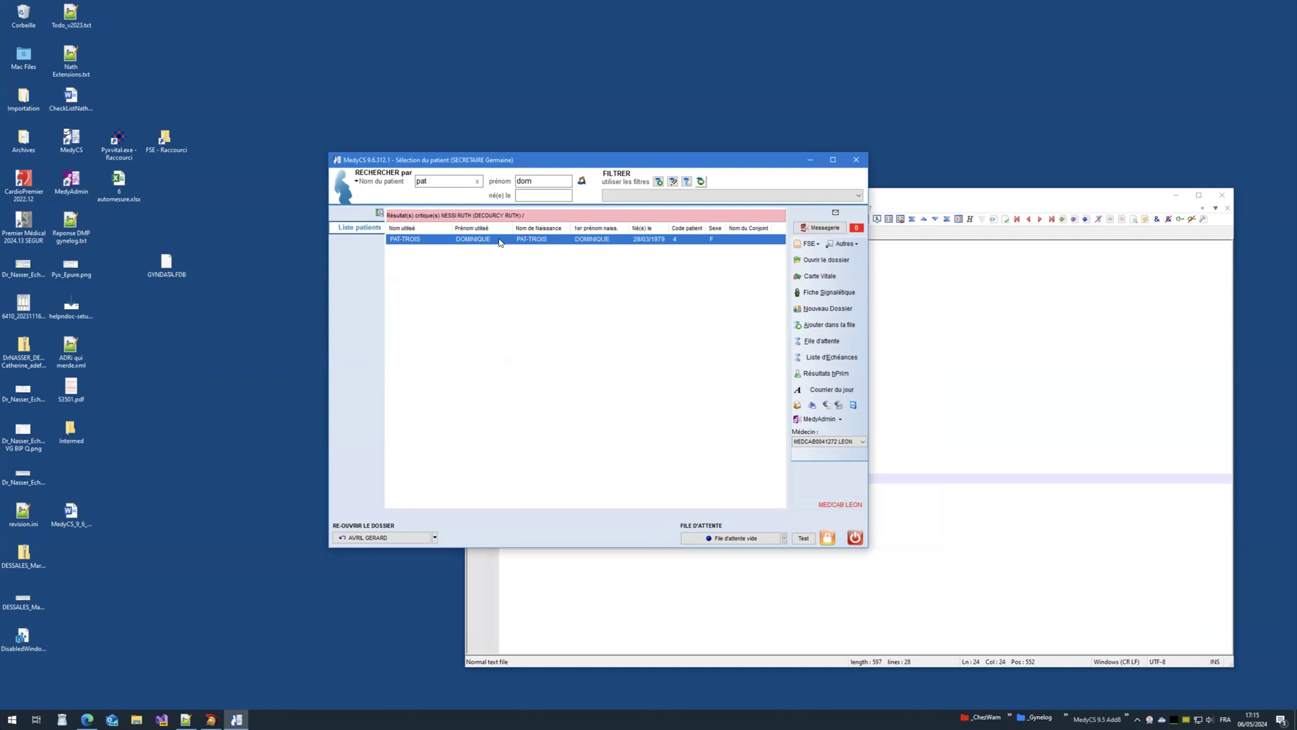
Step: Open the found patient's record, view the INS identity details, then switch to the Mac workspace
double_click(500, 242)
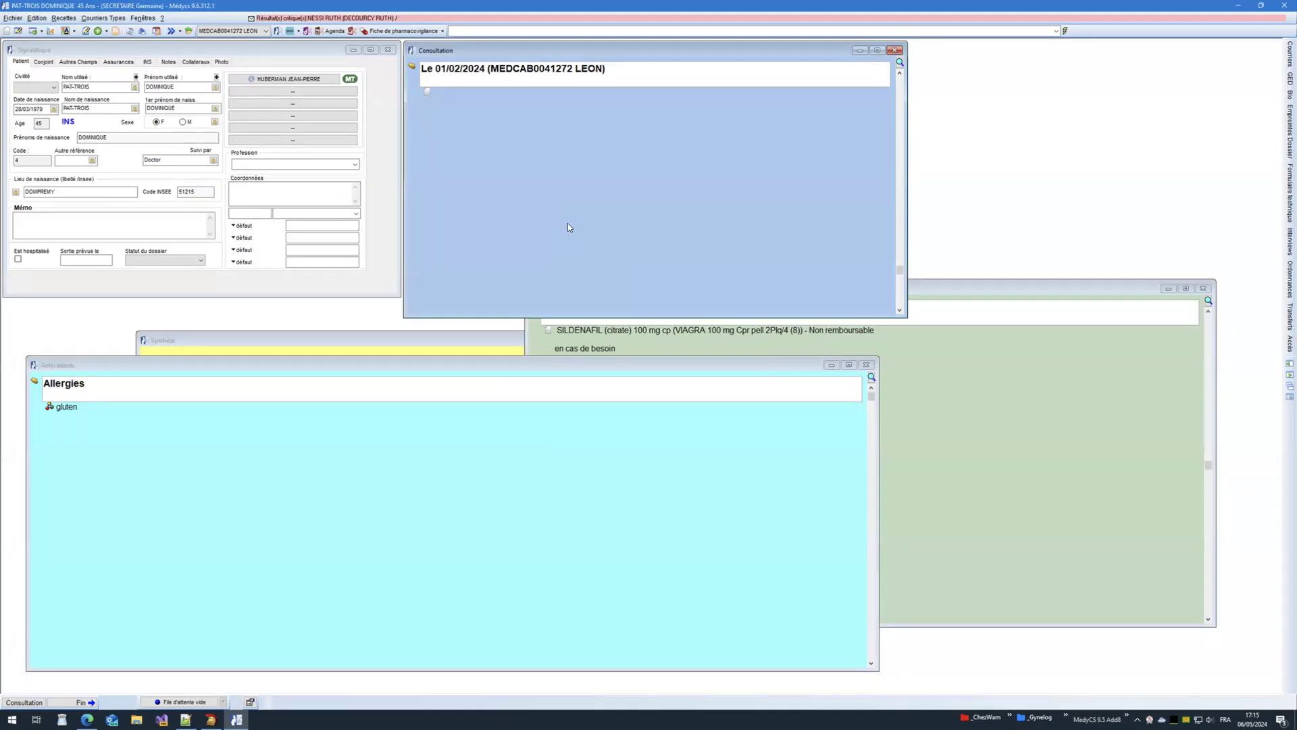
left_click(145, 64)
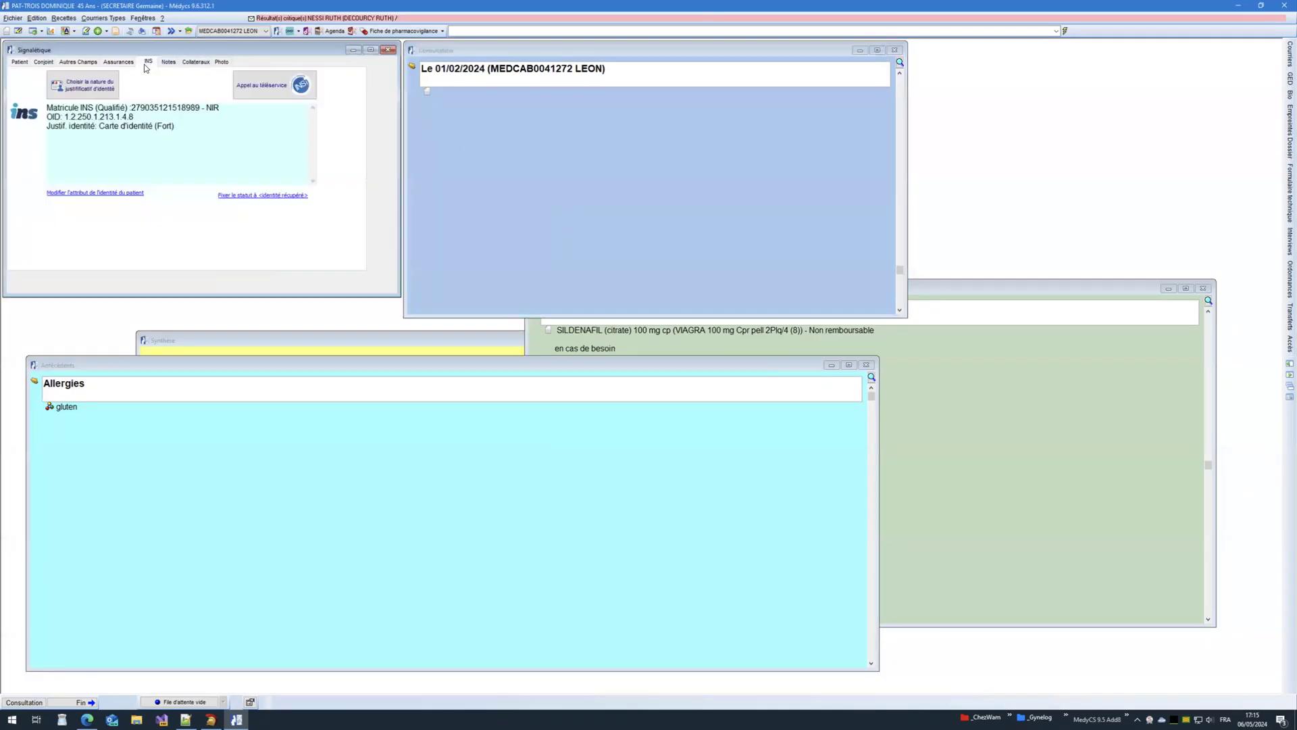
left_click_drag(65, 108, 199, 130)
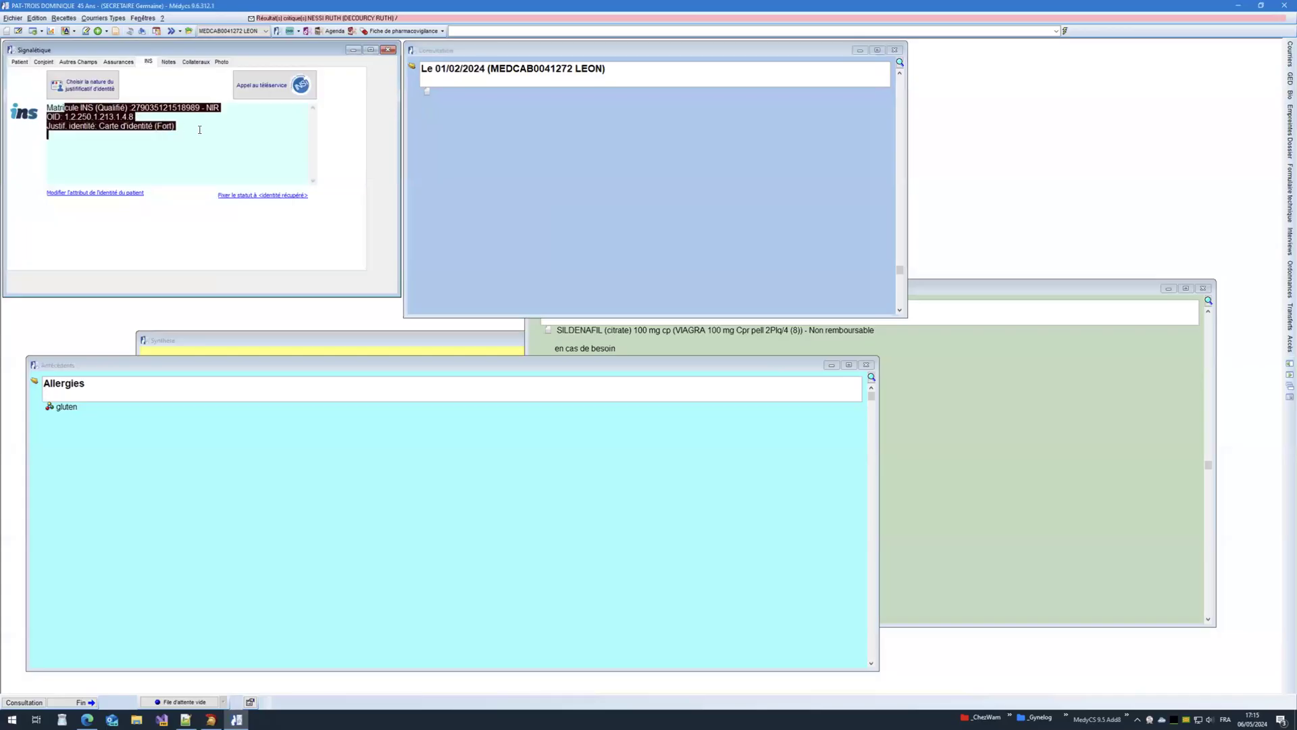
left_click(200, 130)
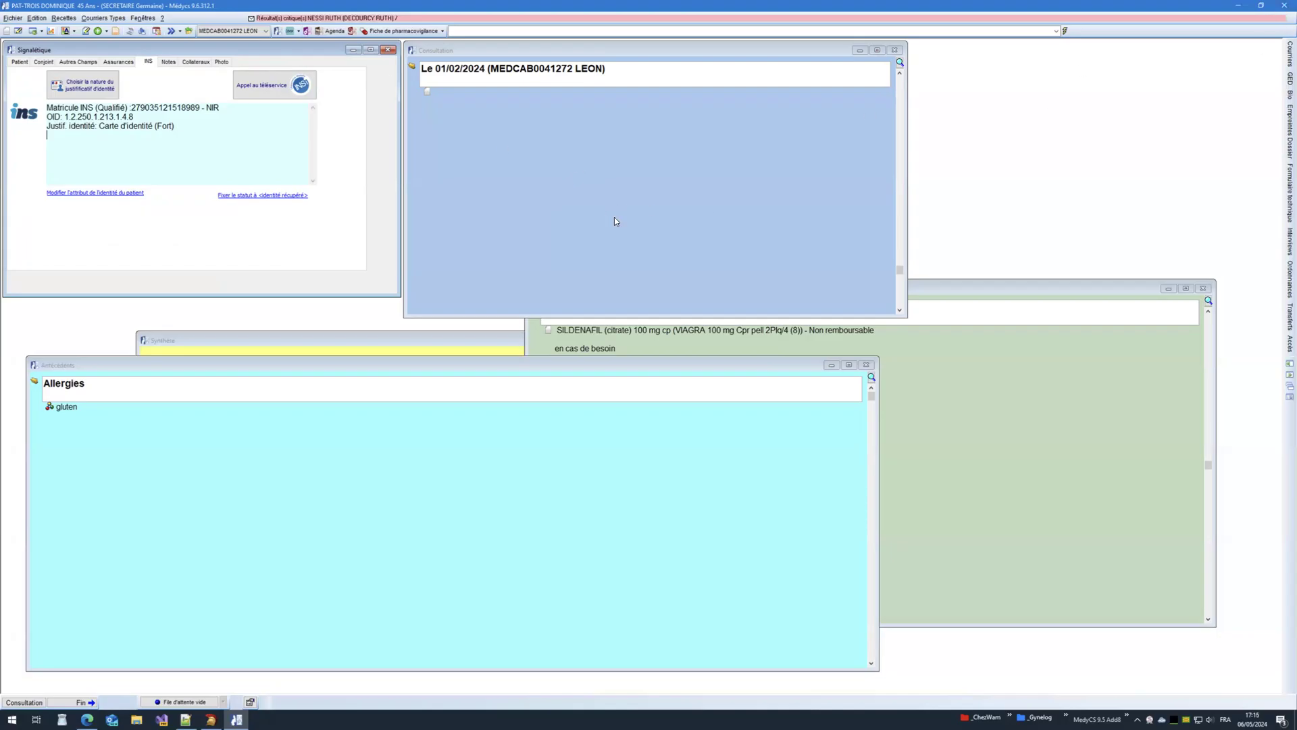
key("ctrl+Left")
Step: In Azure Data Studio, expand the dmp_insc and dmp_consent table entries
mouse_move(608, 721)
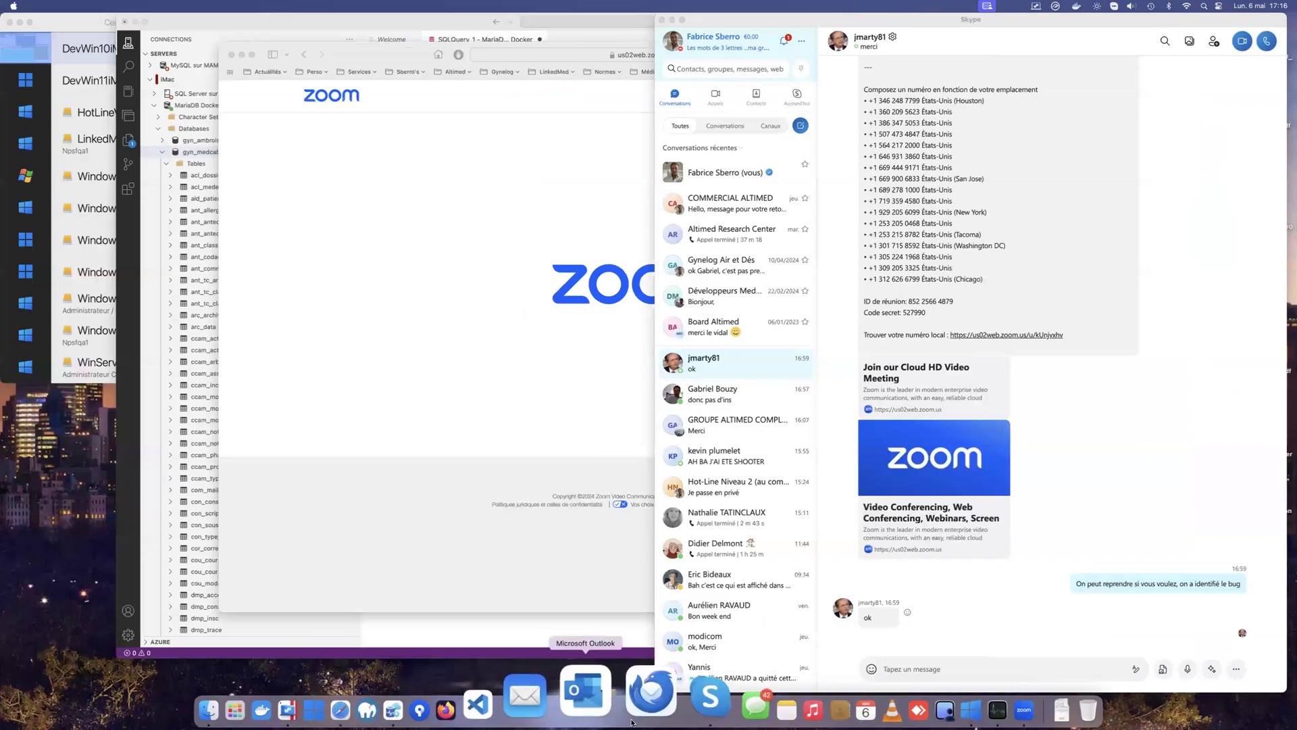
left_click(466, 713)
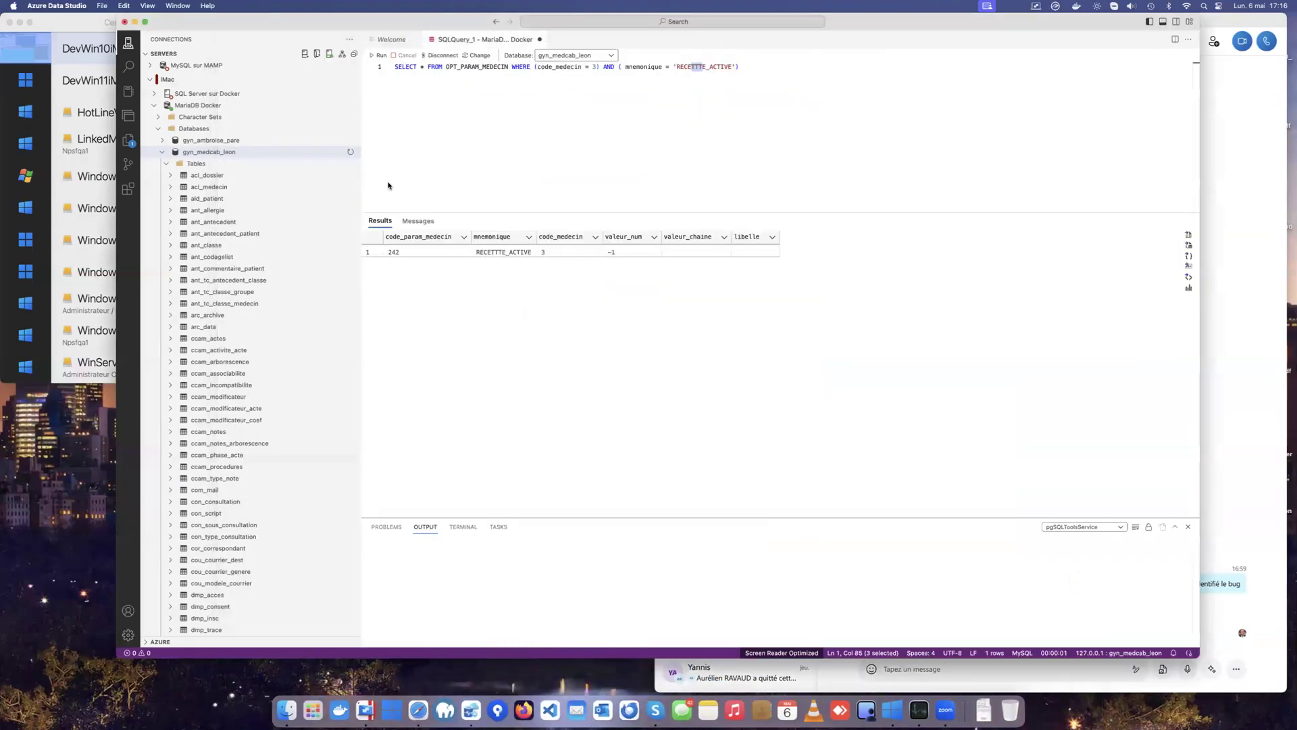
scroll(250, 323, "down", 10)
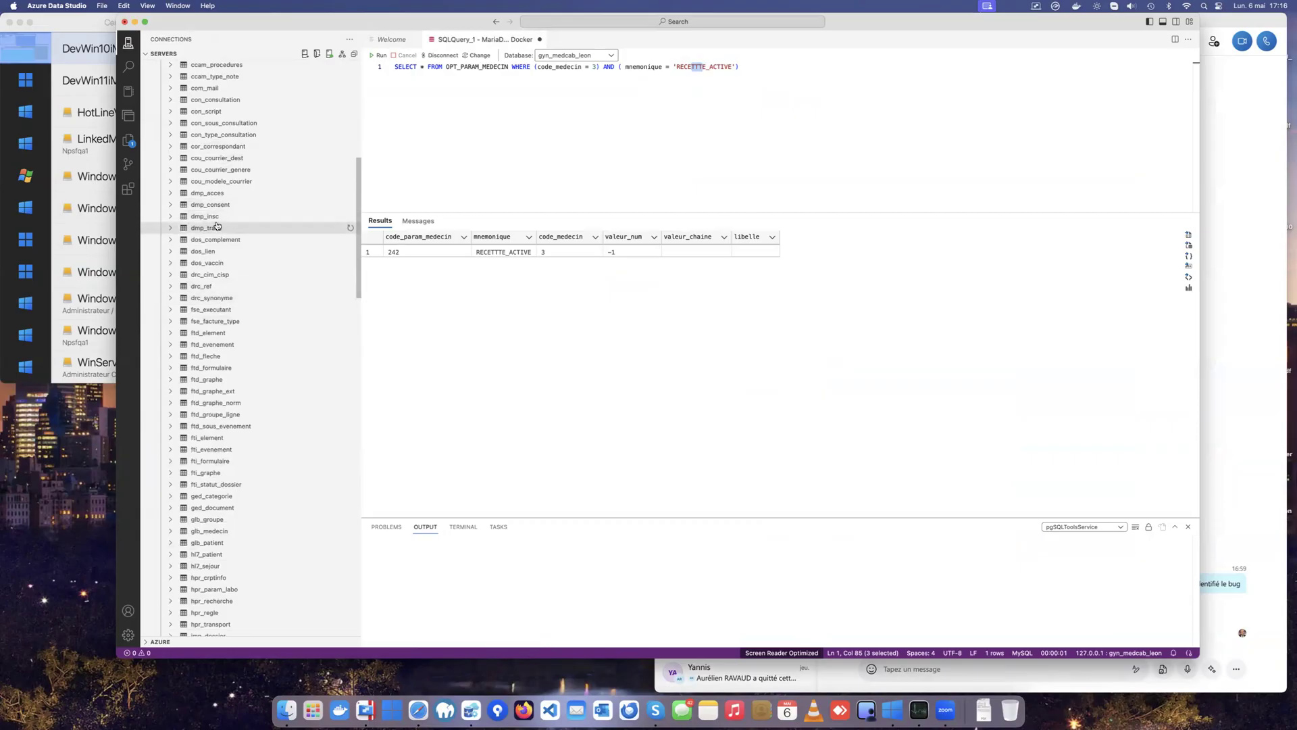
left_click(211, 221)
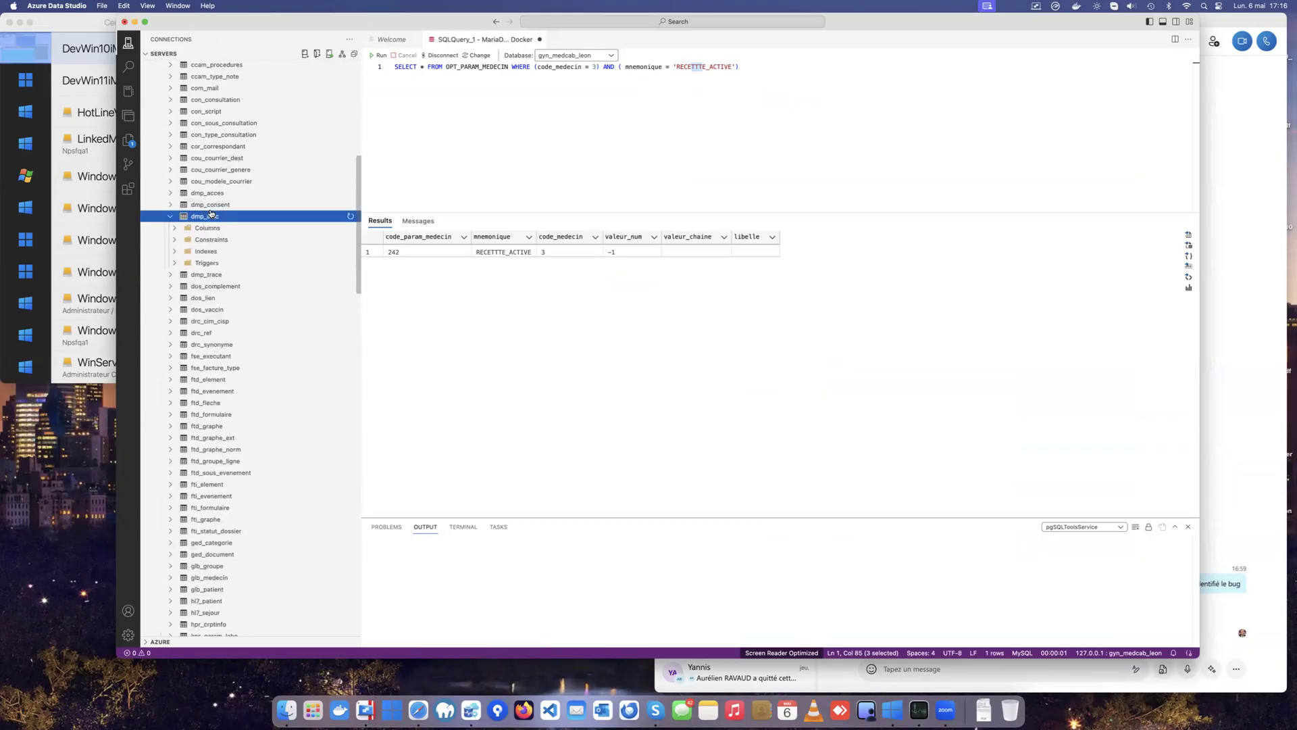
left_click(213, 205)
right_click(218, 207)
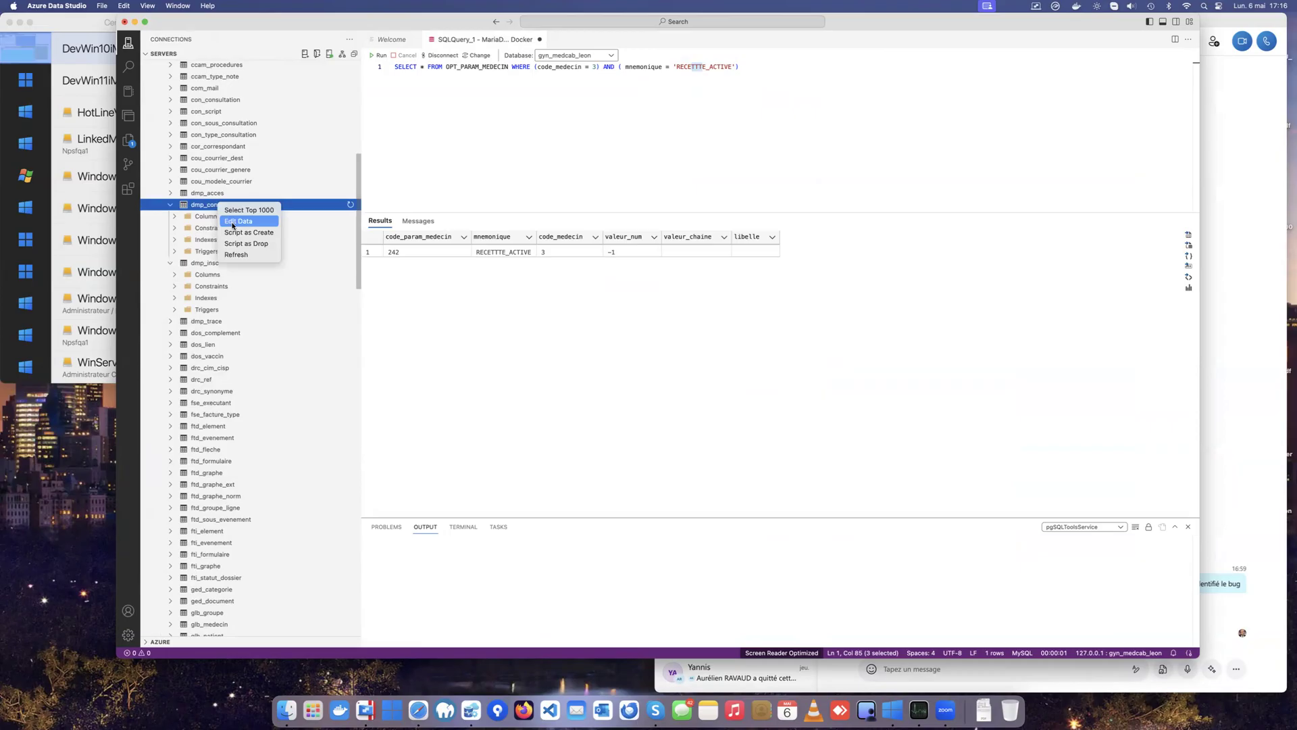
left_click(206, 210)
Step: Replace the query with 'delete from dmp_consent' and run it
left_click(761, 67)
key("super+a")
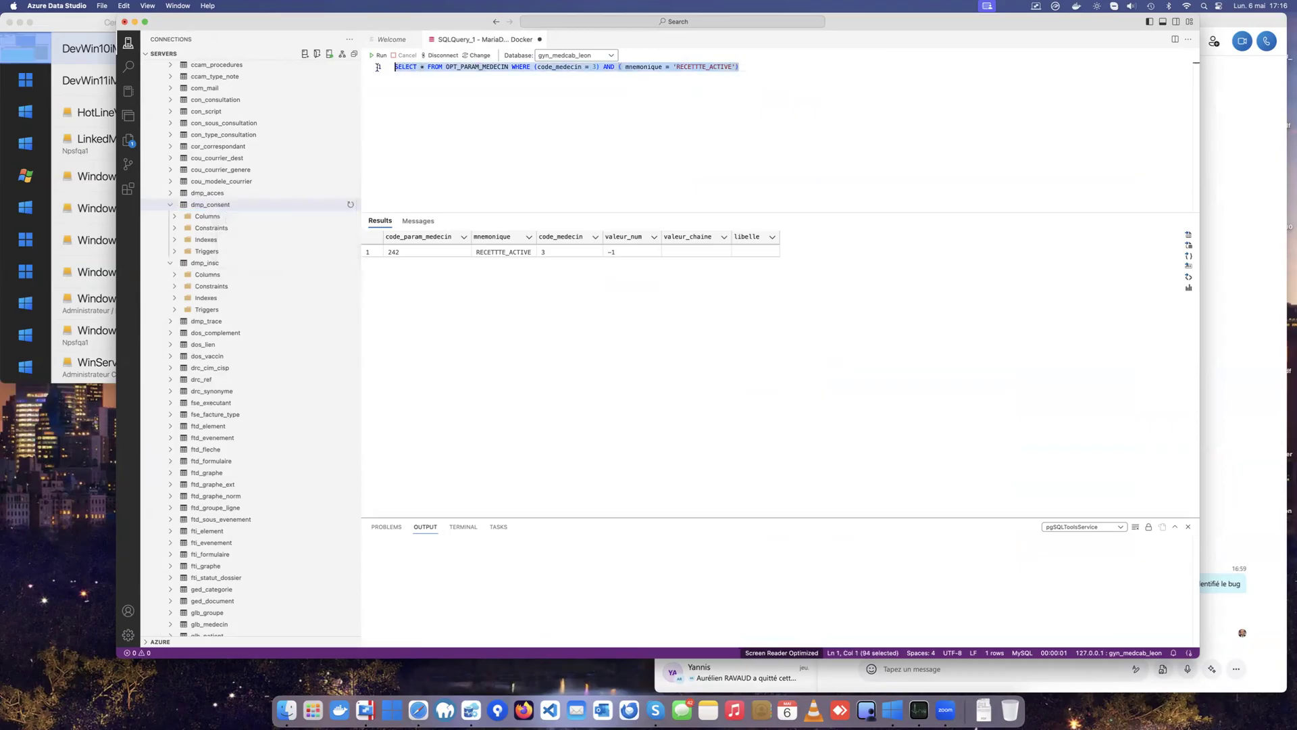
type("delete fro")
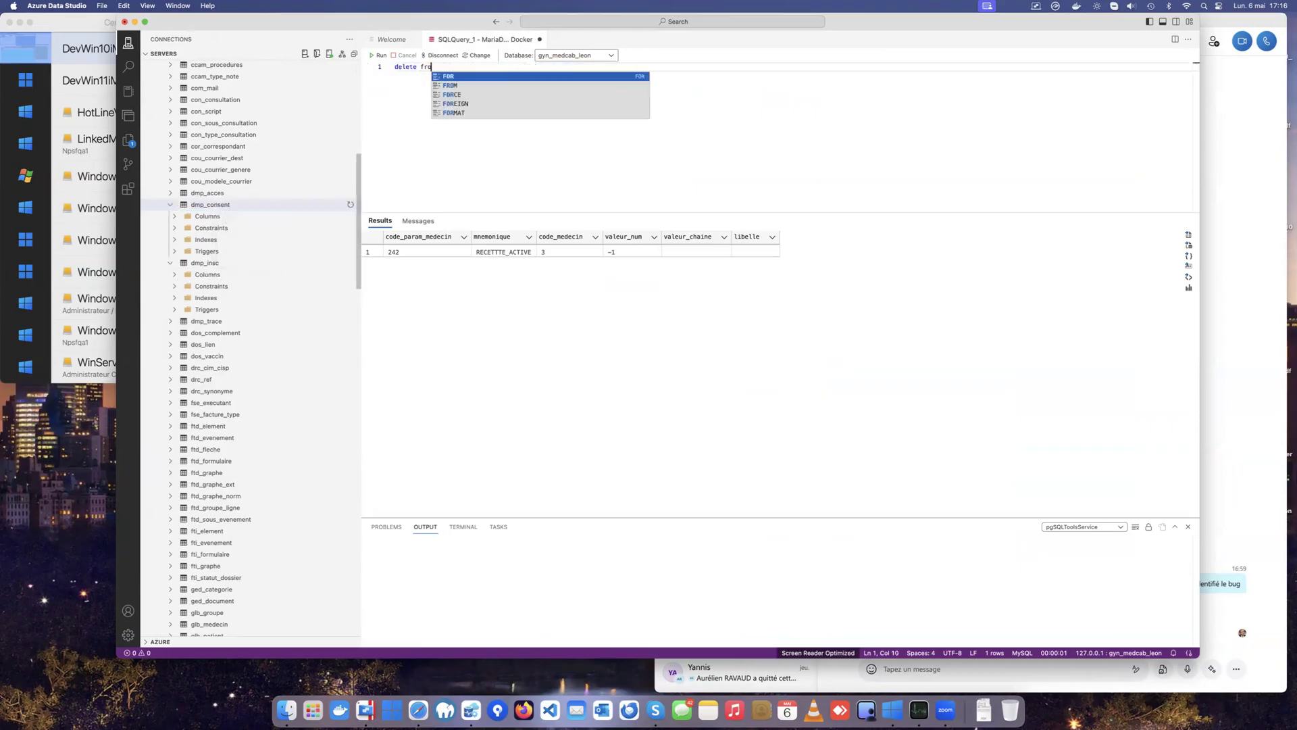
type("m dmp_consent")
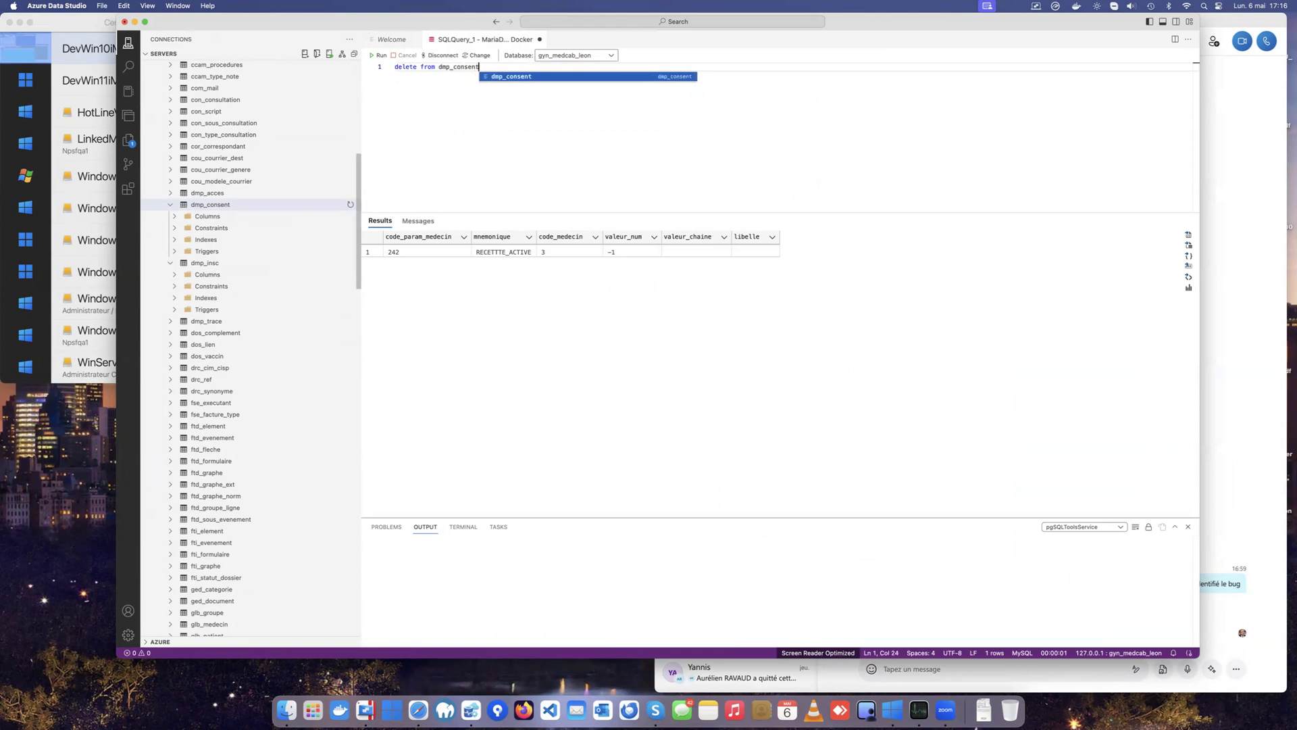
key("F5")
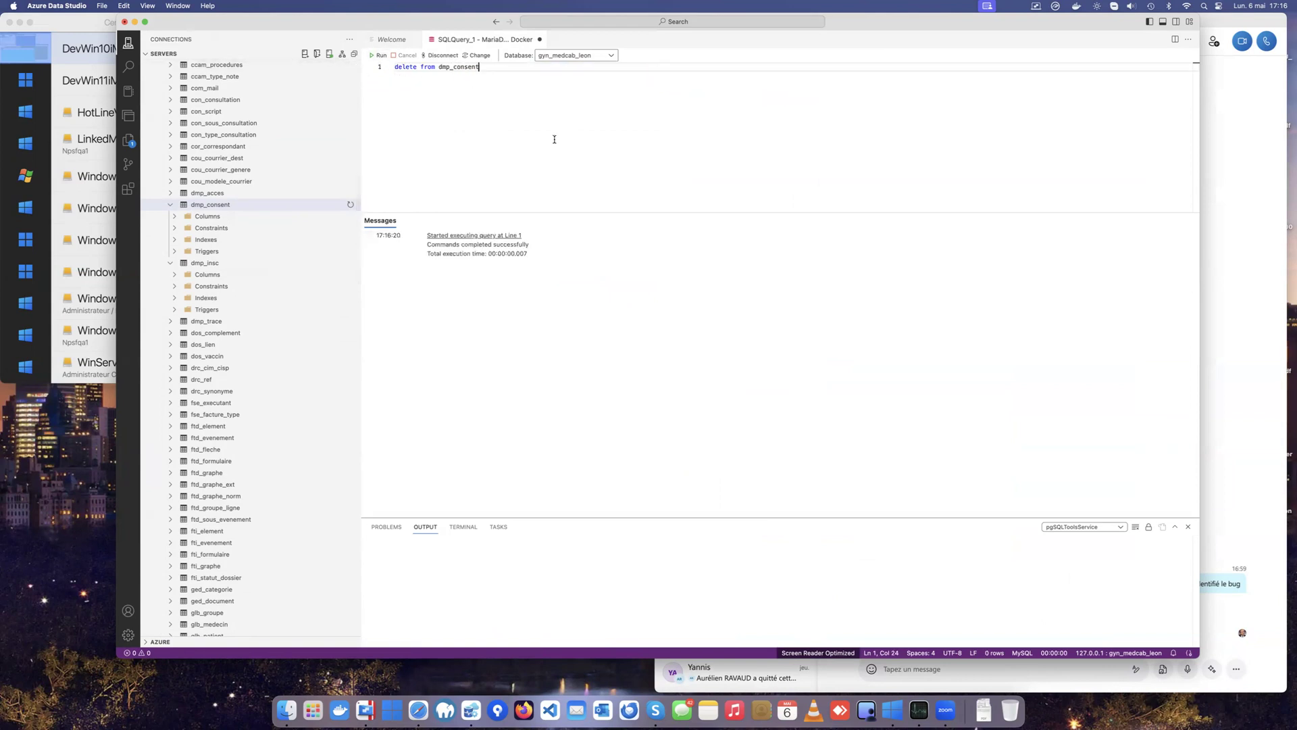
Step: Back in MedyCS, close and reopen the patient's record, then view its INS tab and DMP search
key("ctrl+Right")
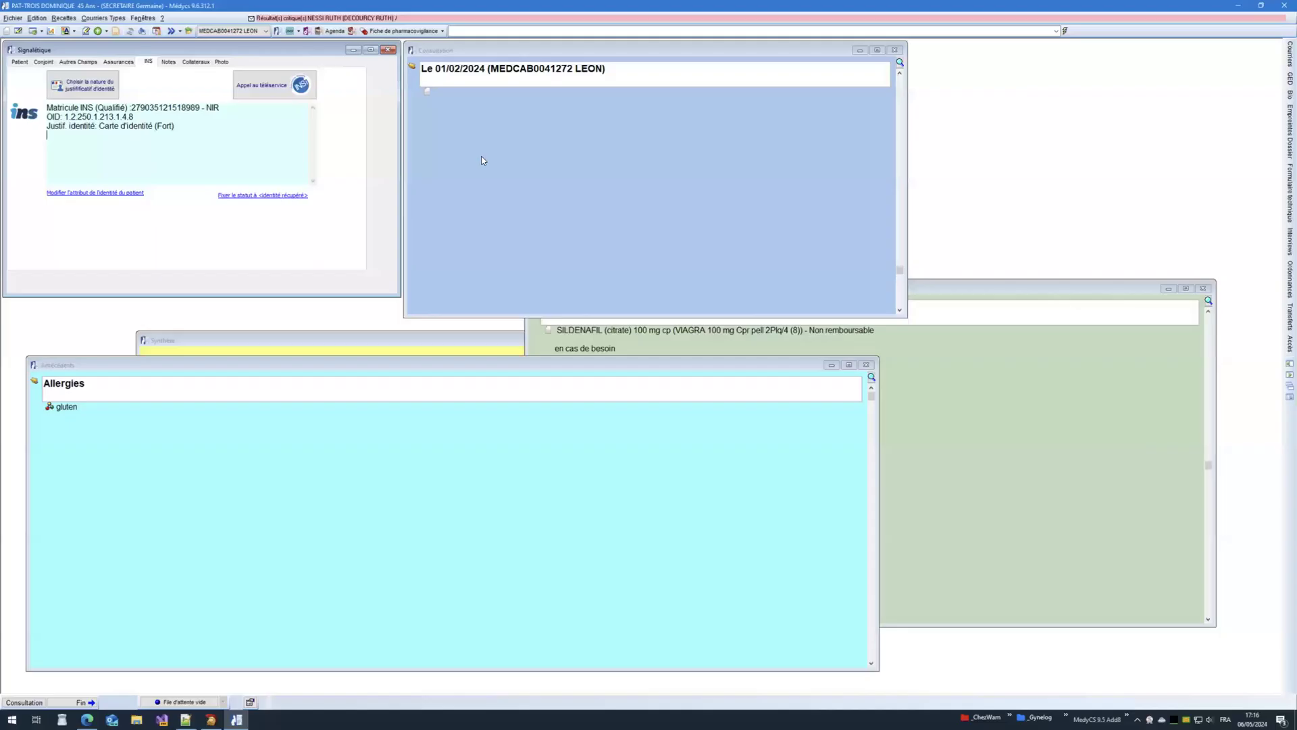
left_click(199, 138)
left_click(1283, 7)
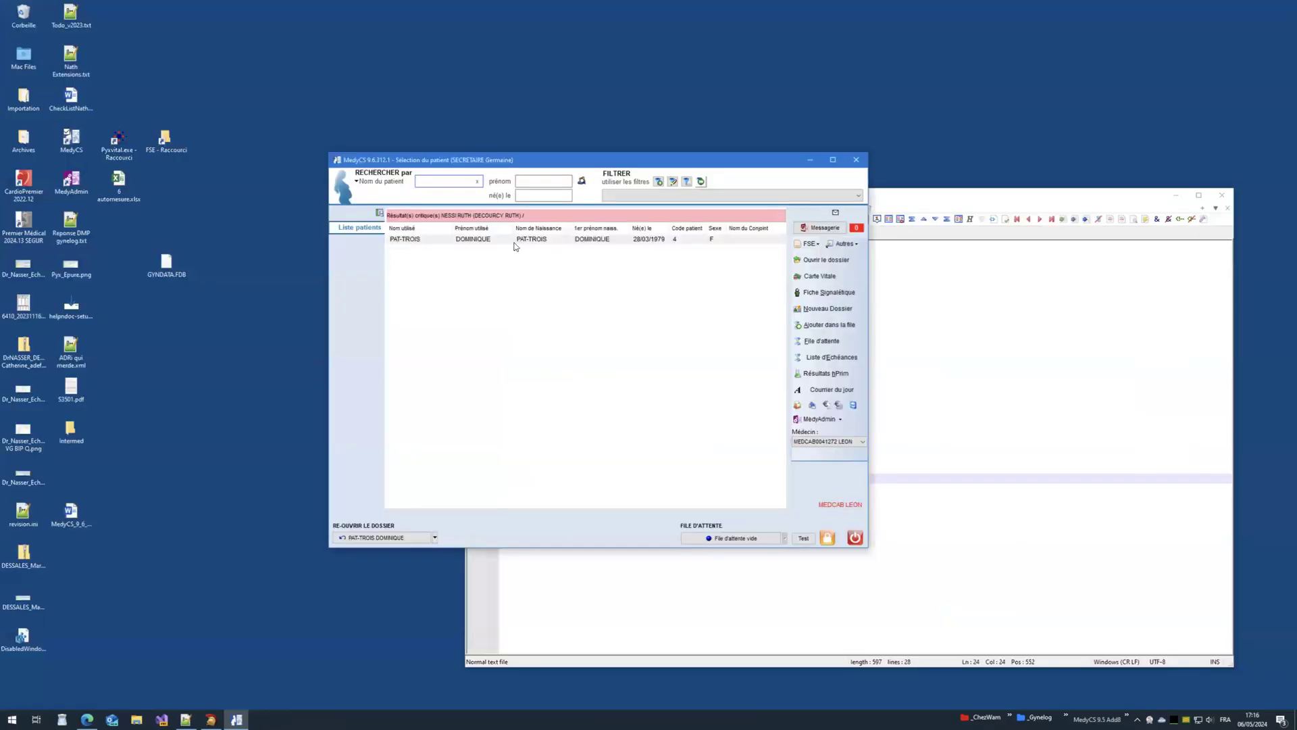
left_click(481, 241)
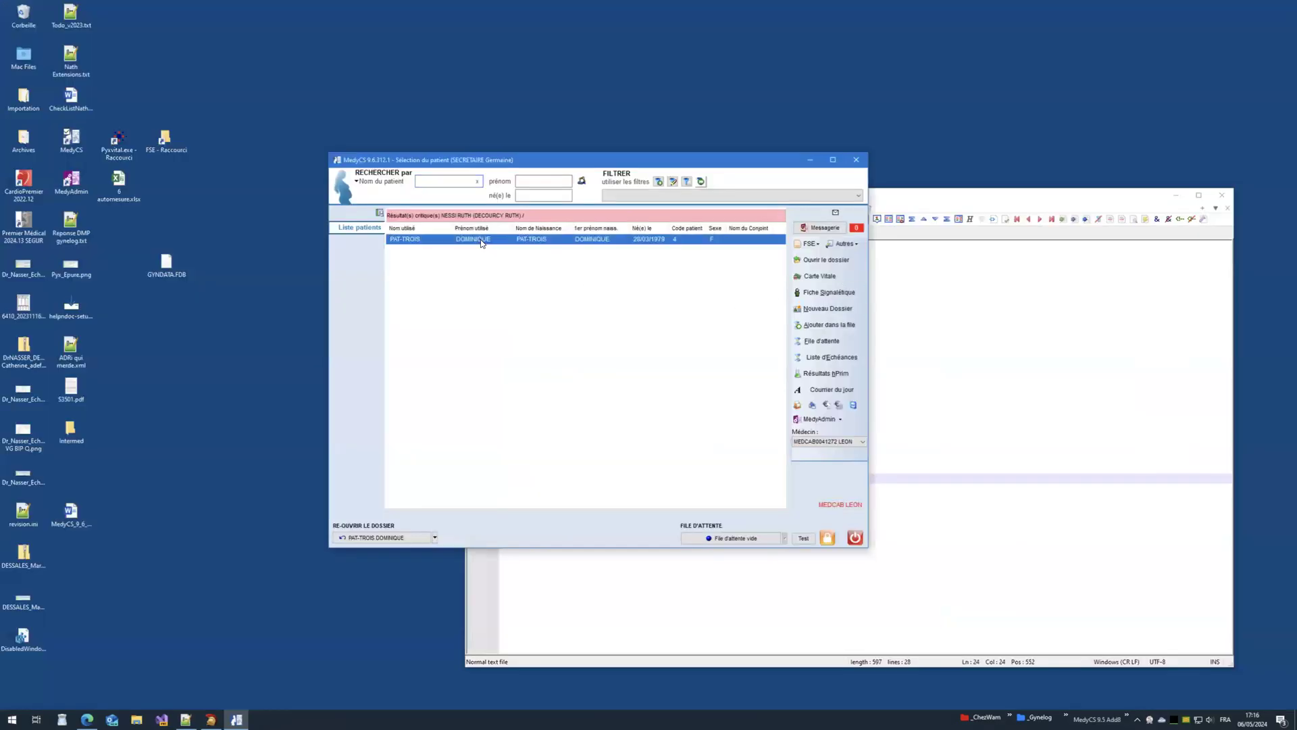
left_click(811, 260)
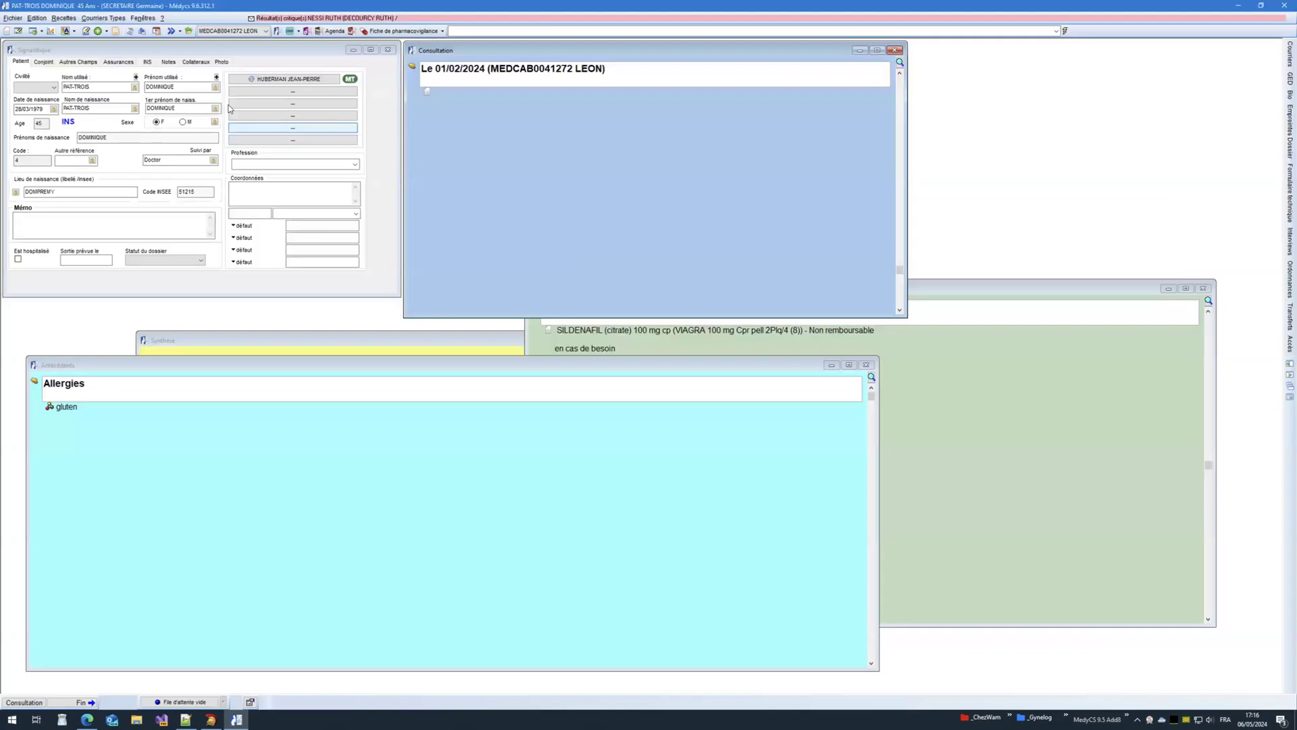
left_click(147, 62)
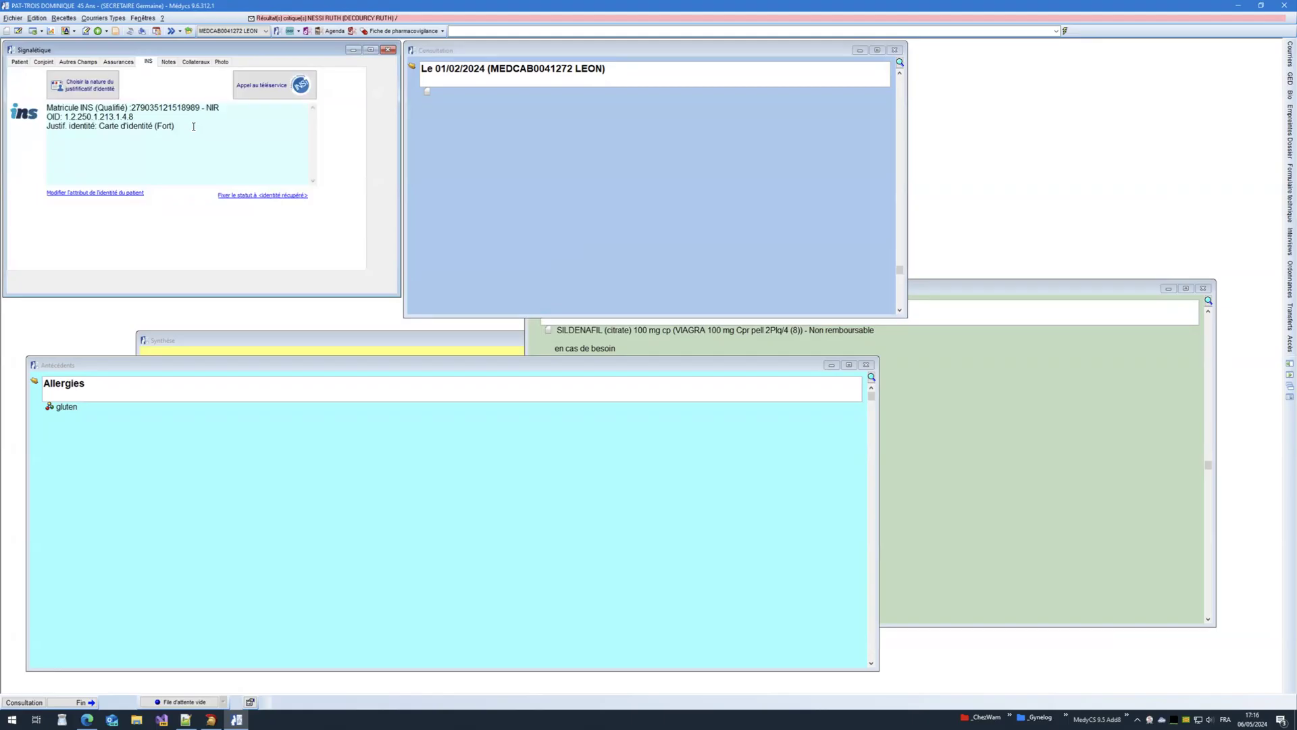
left_click(289, 31)
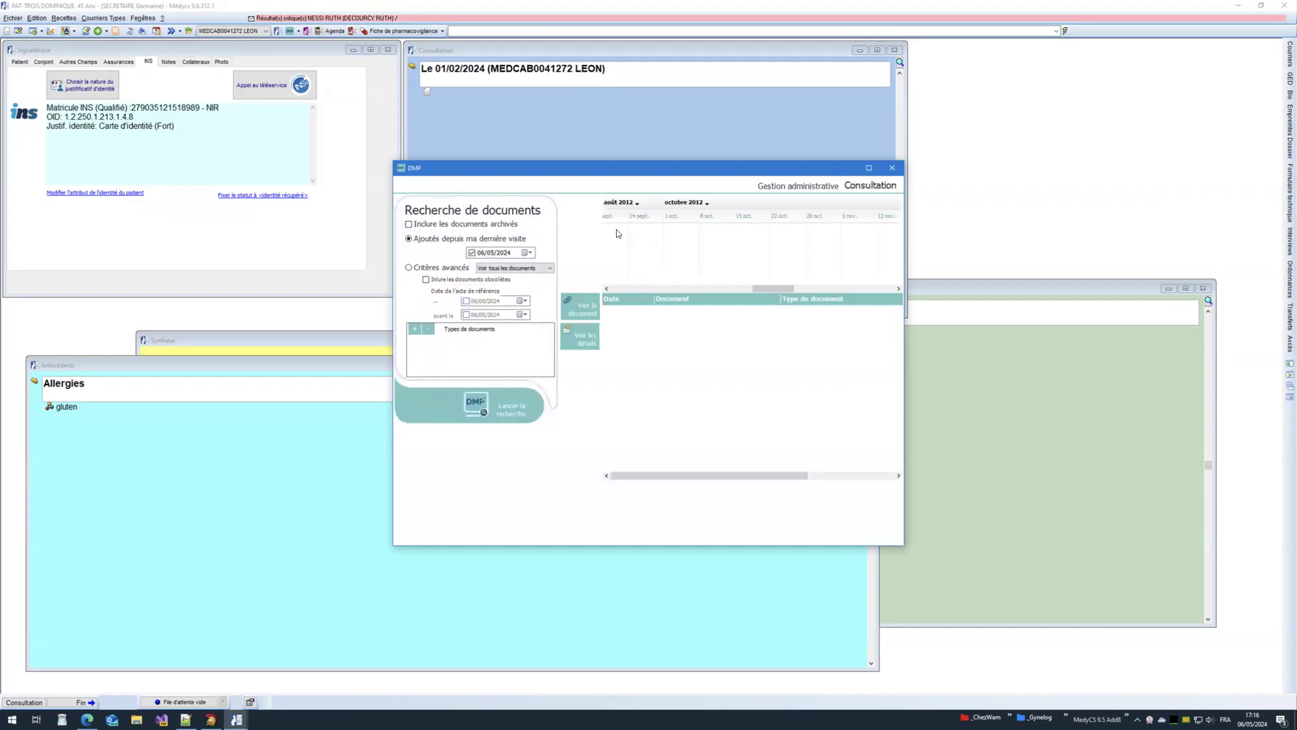
Step: Close the DMP search, the patient's record and the patient-selection window
left_click(891, 170)
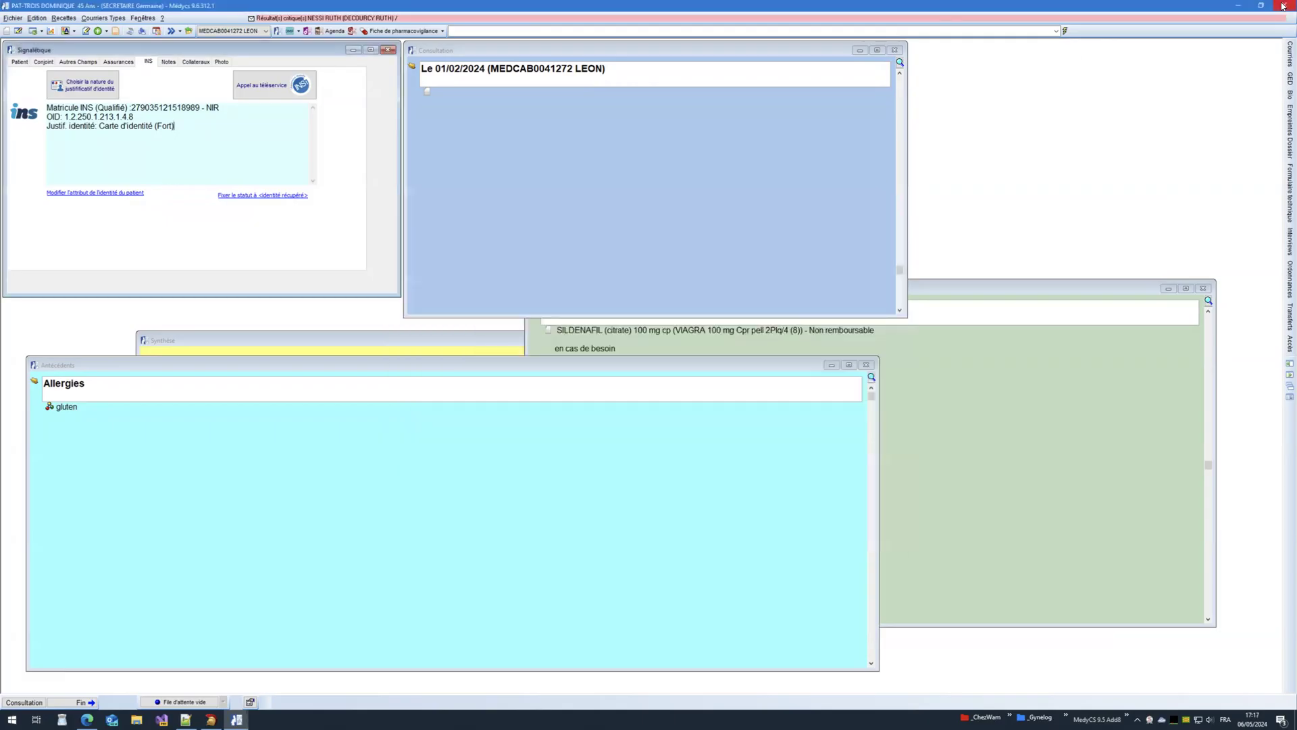
left_click(1283, 5)
left_click(855, 161)
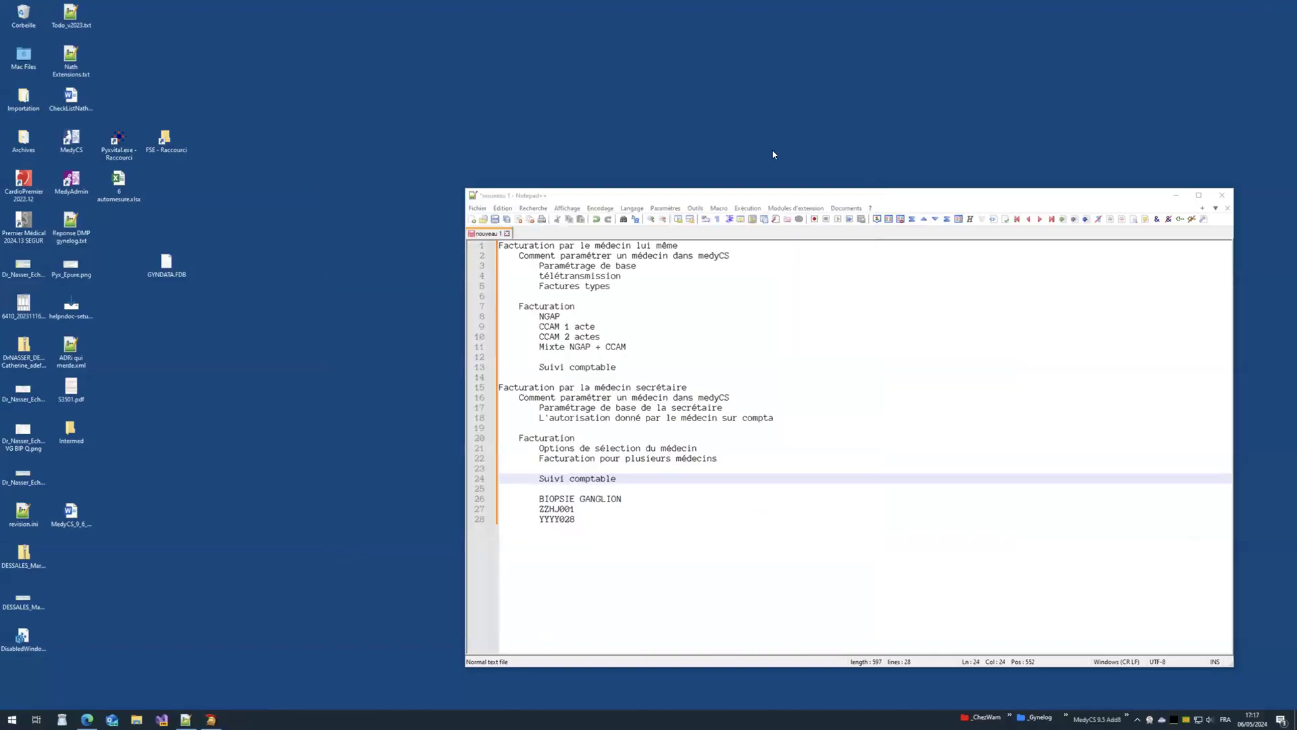
Step: Change the query to 'select * from dmp_consent' and run it to confirm it's empty
key("ctrl+Left")
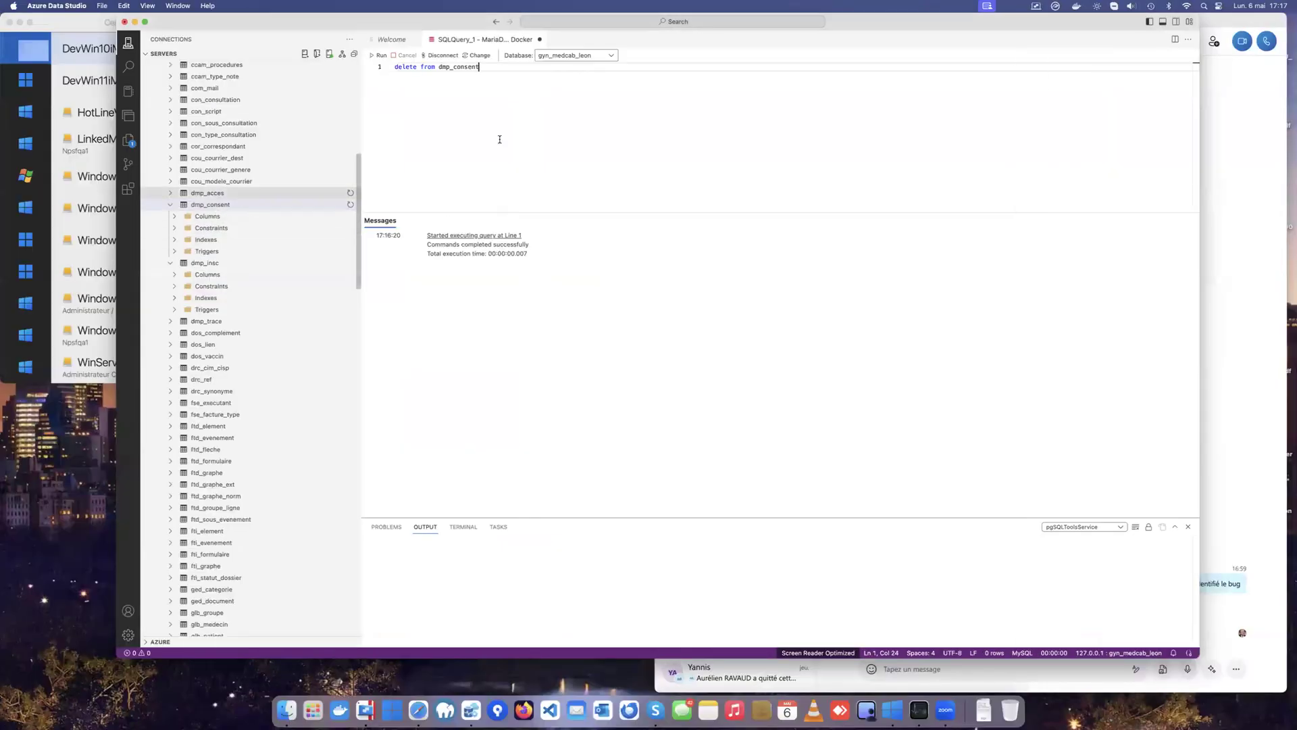
double_click(408, 67)
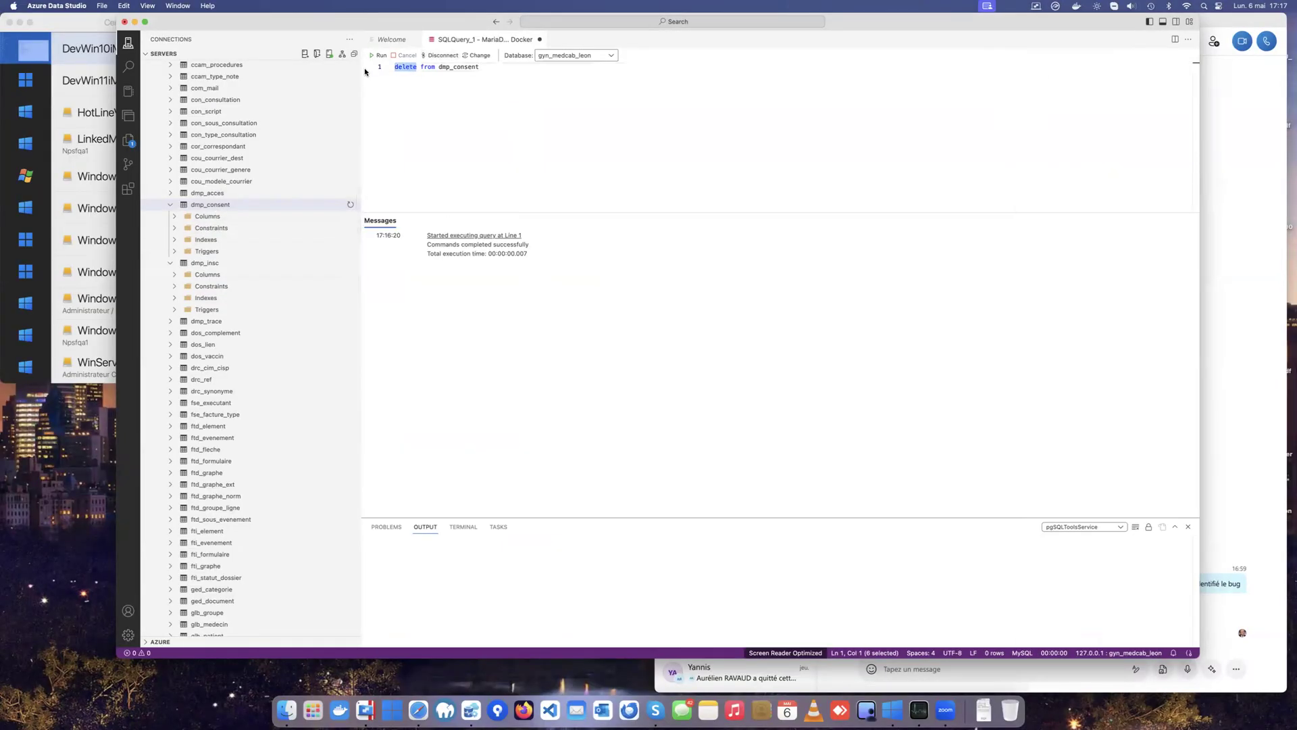
type("select *")
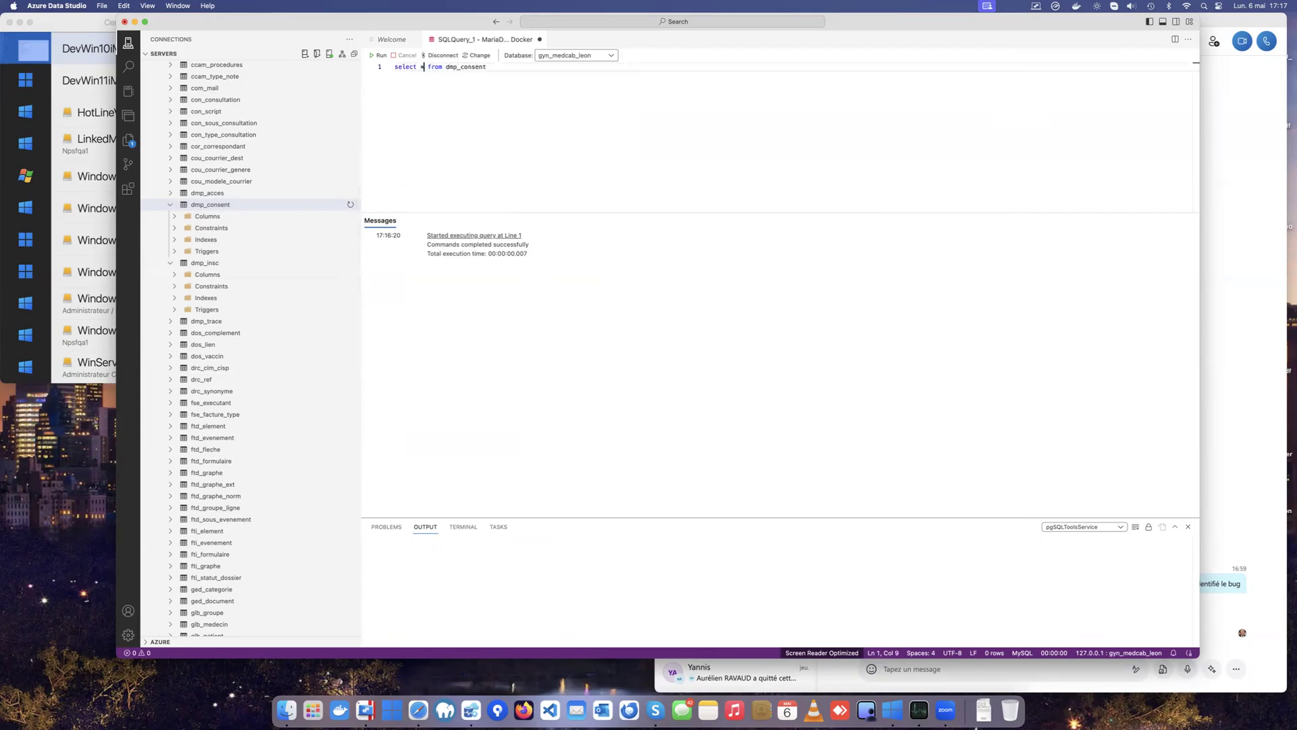
left_click(375, 57)
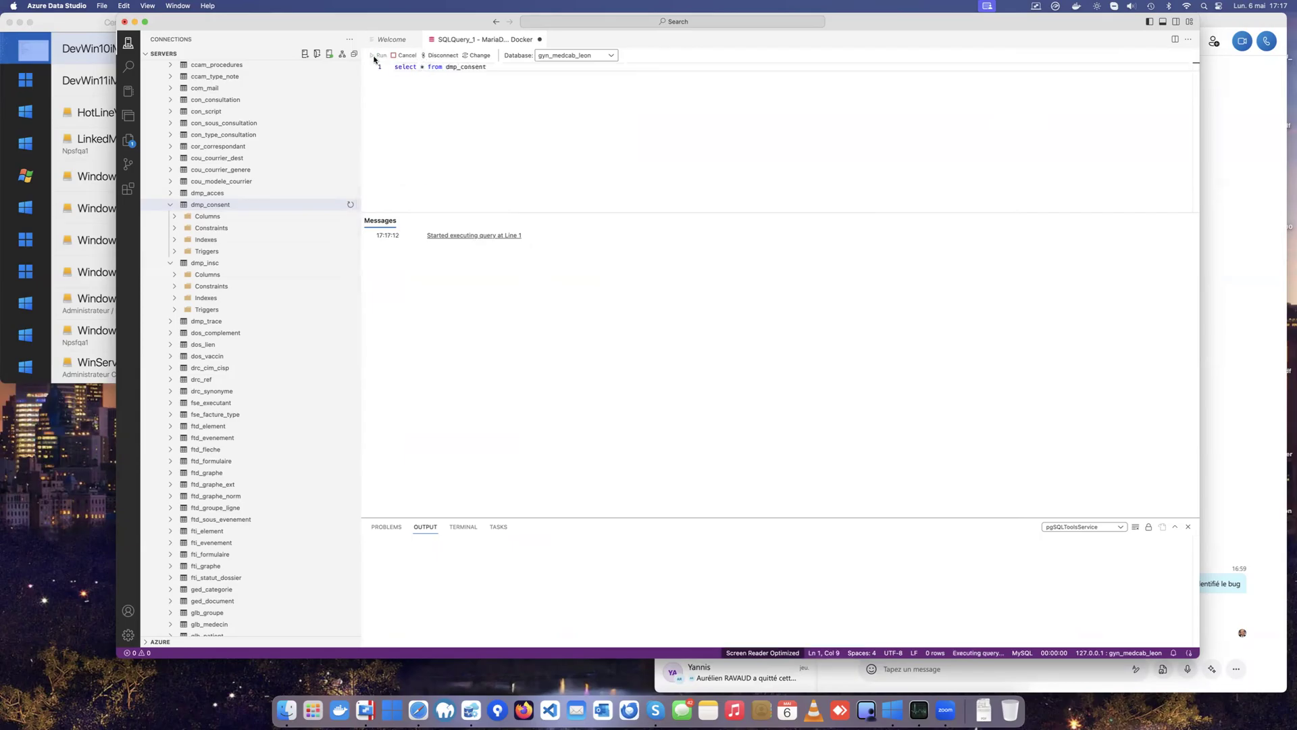
Step: Change the query back to 'delete from dmp_consent' and run it again
double_click(465, 68)
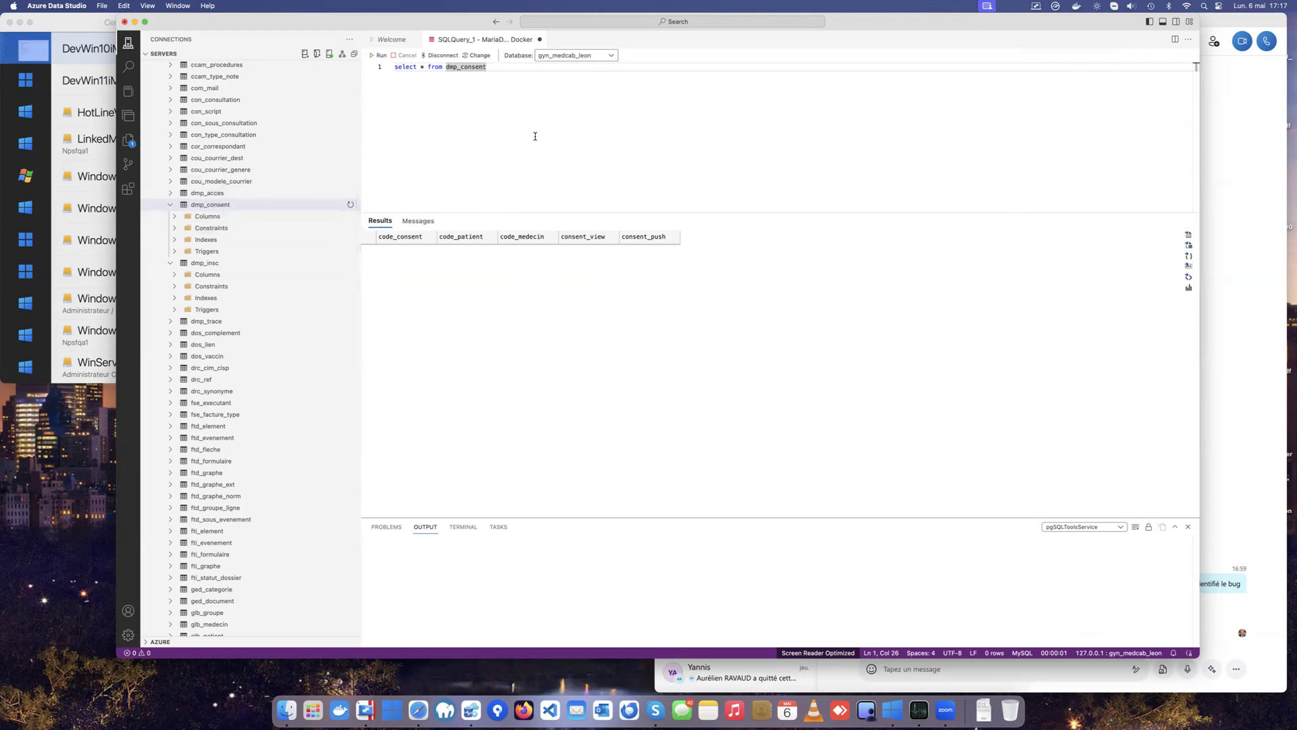
left_click_drag(428, 67, 373, 72)
type("delet")
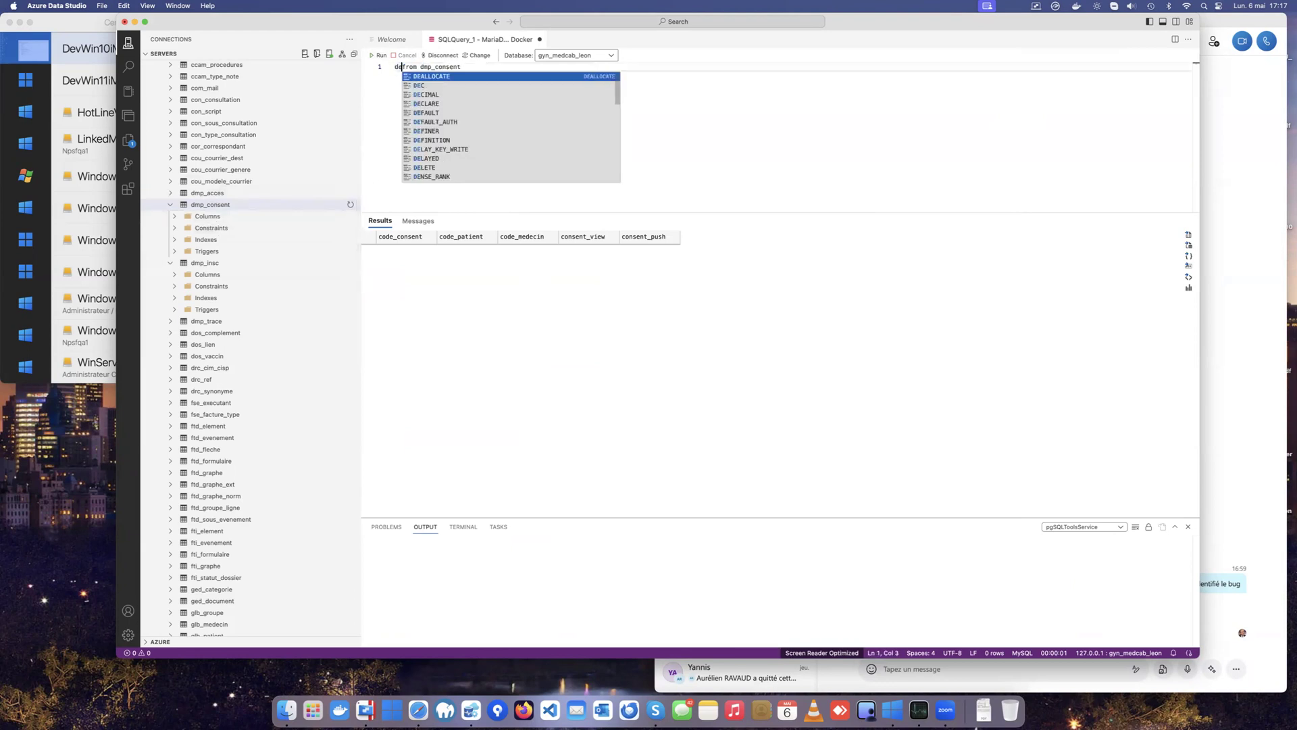
type("e")
left_click(379, 57)
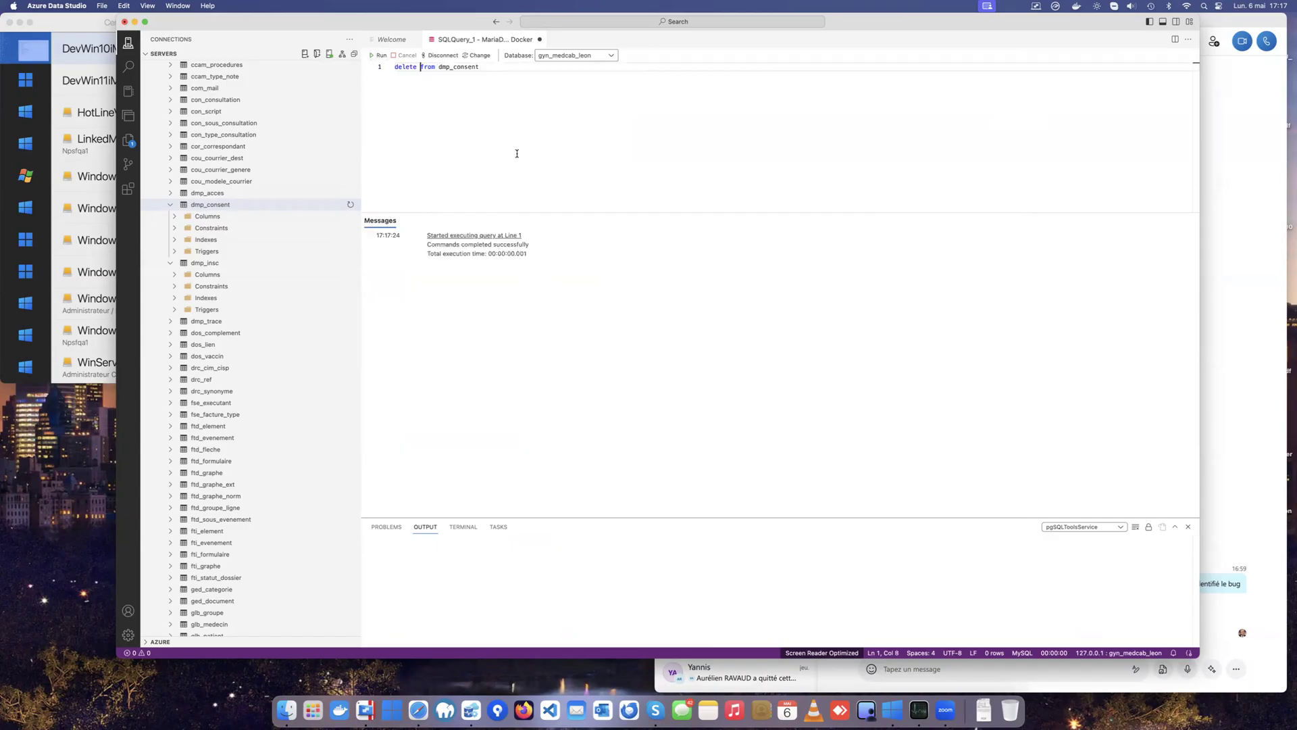
key("ctrl+Right")
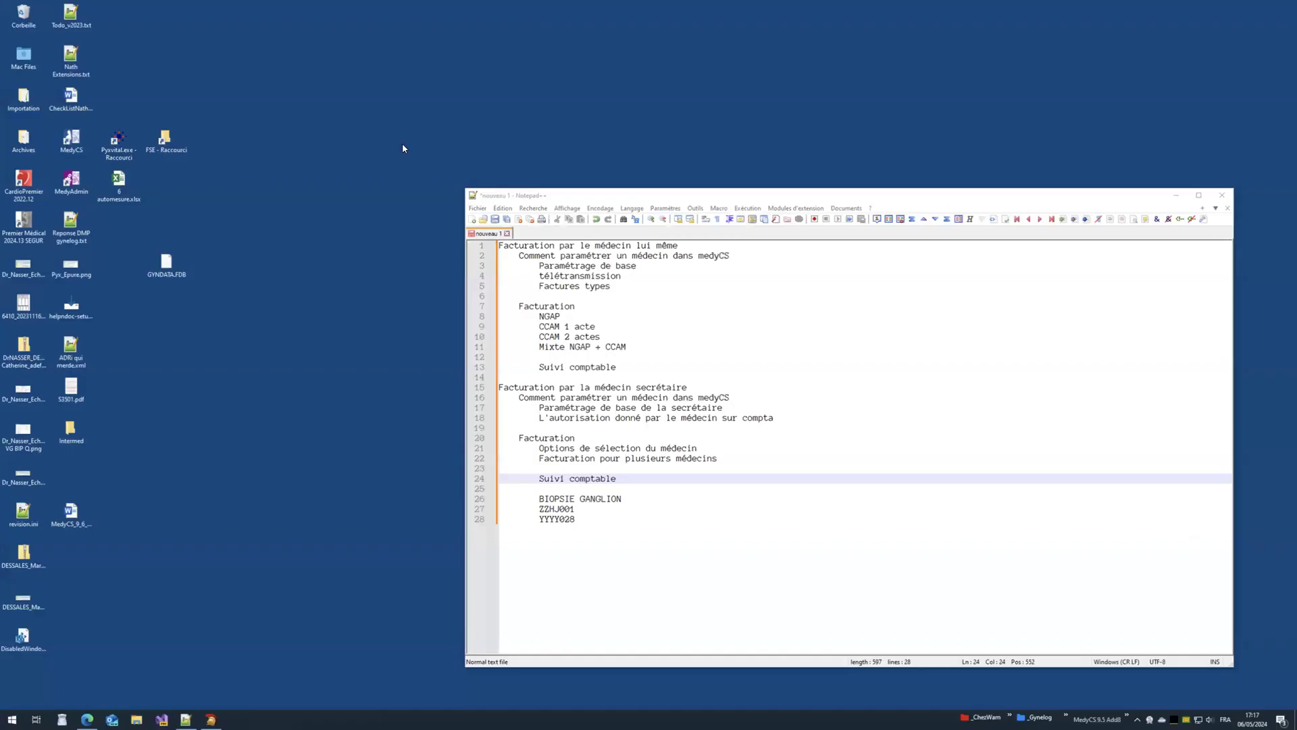
Step: Relaunch MedyCS and sign in as the doctor, entering the CPS card PIN
double_click(71, 139)
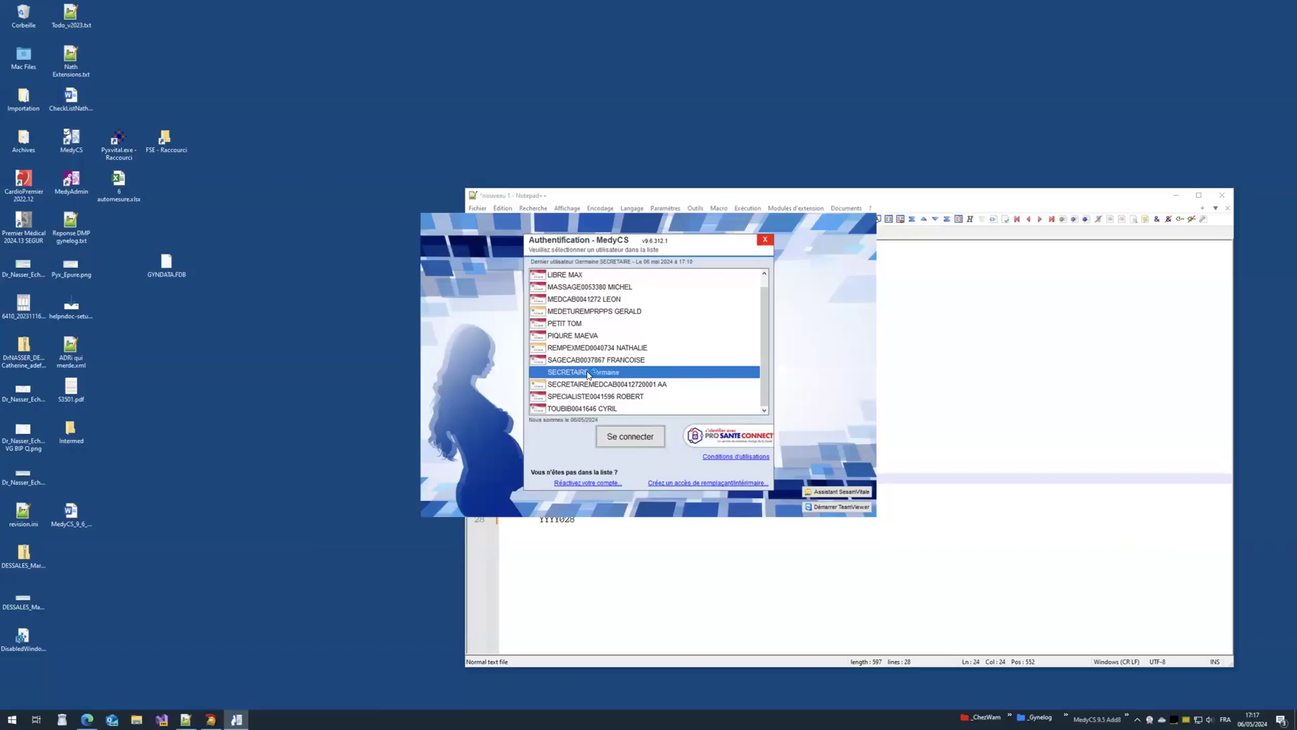
left_click(622, 301)
double_click(585, 306)
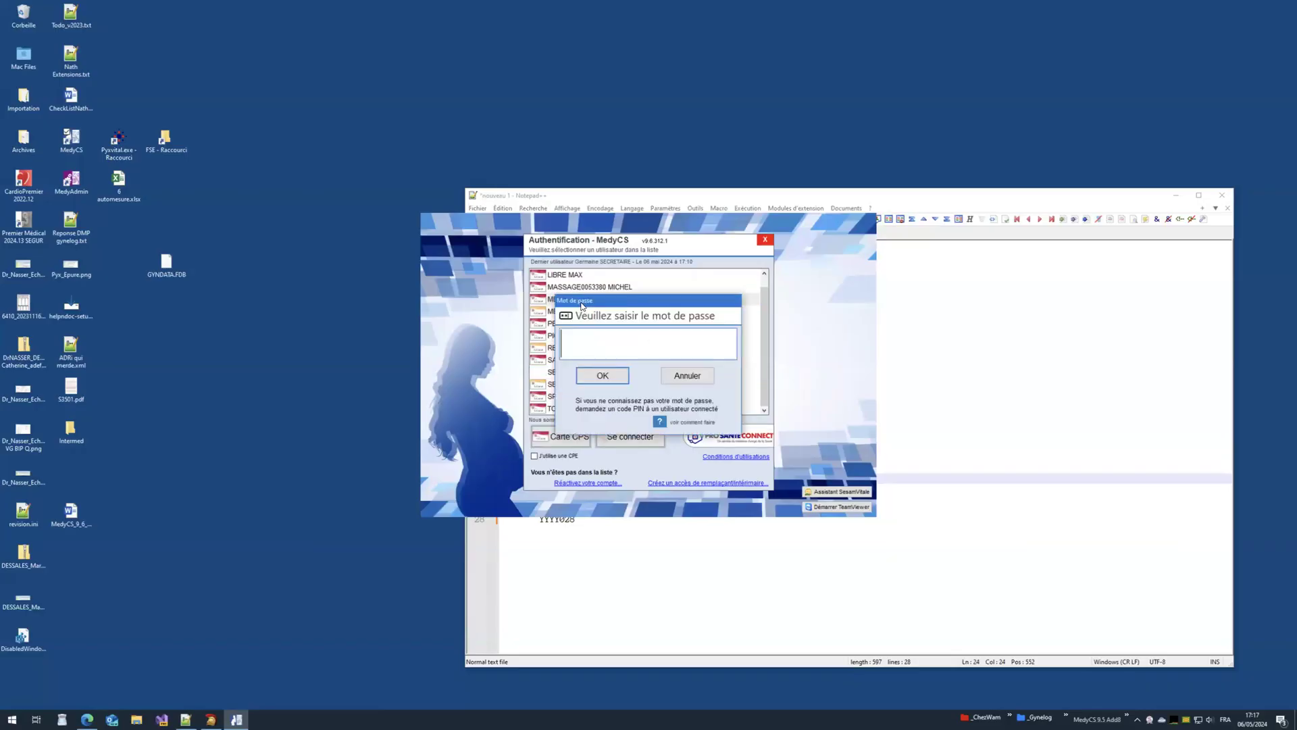
left_click(612, 376)
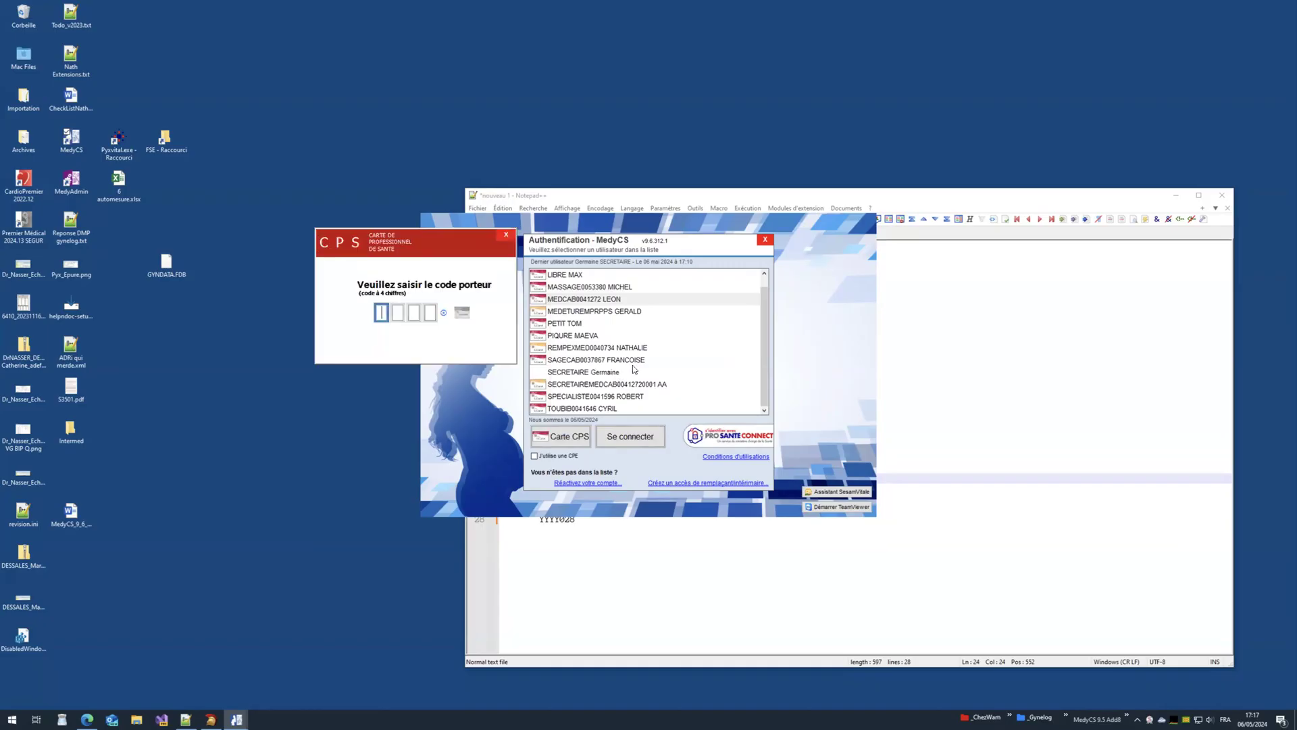
type("****")
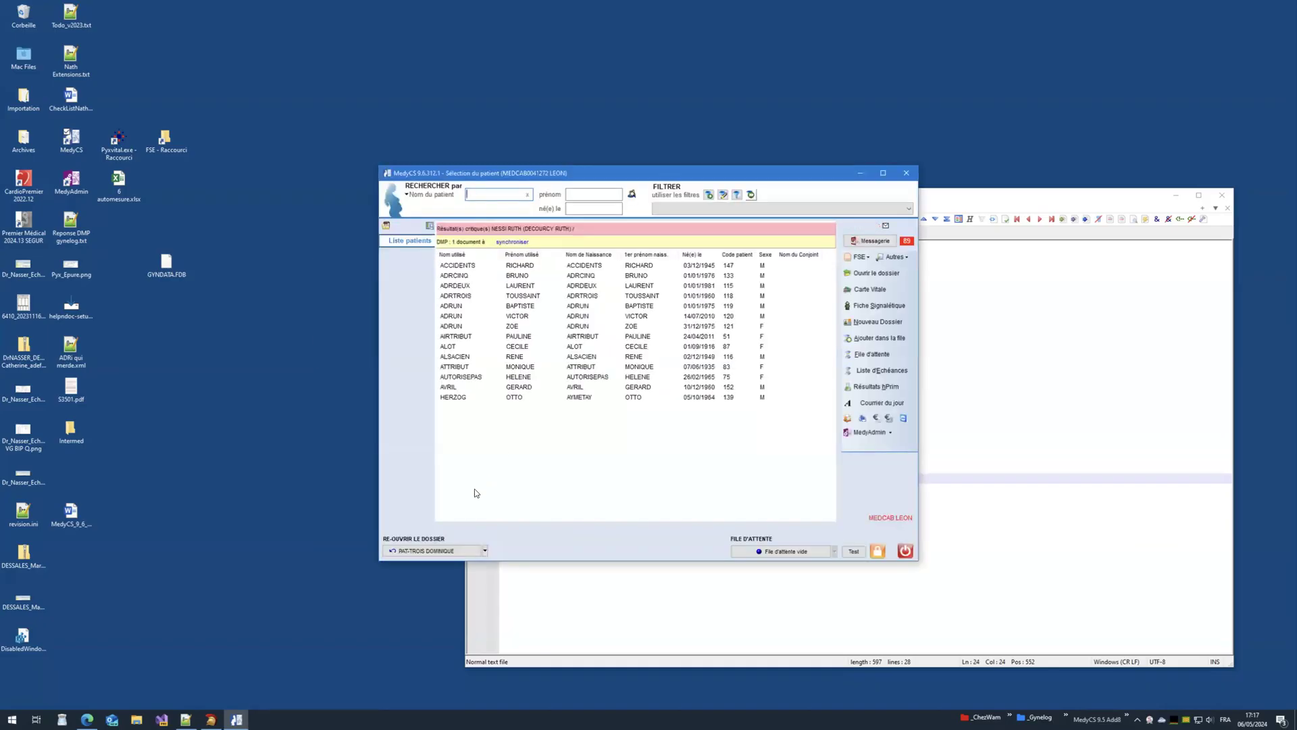
Step: Reopen the last patient's file and record DMP consent, ticking 'Pour l'alimentation du DMP'
left_click(439, 550)
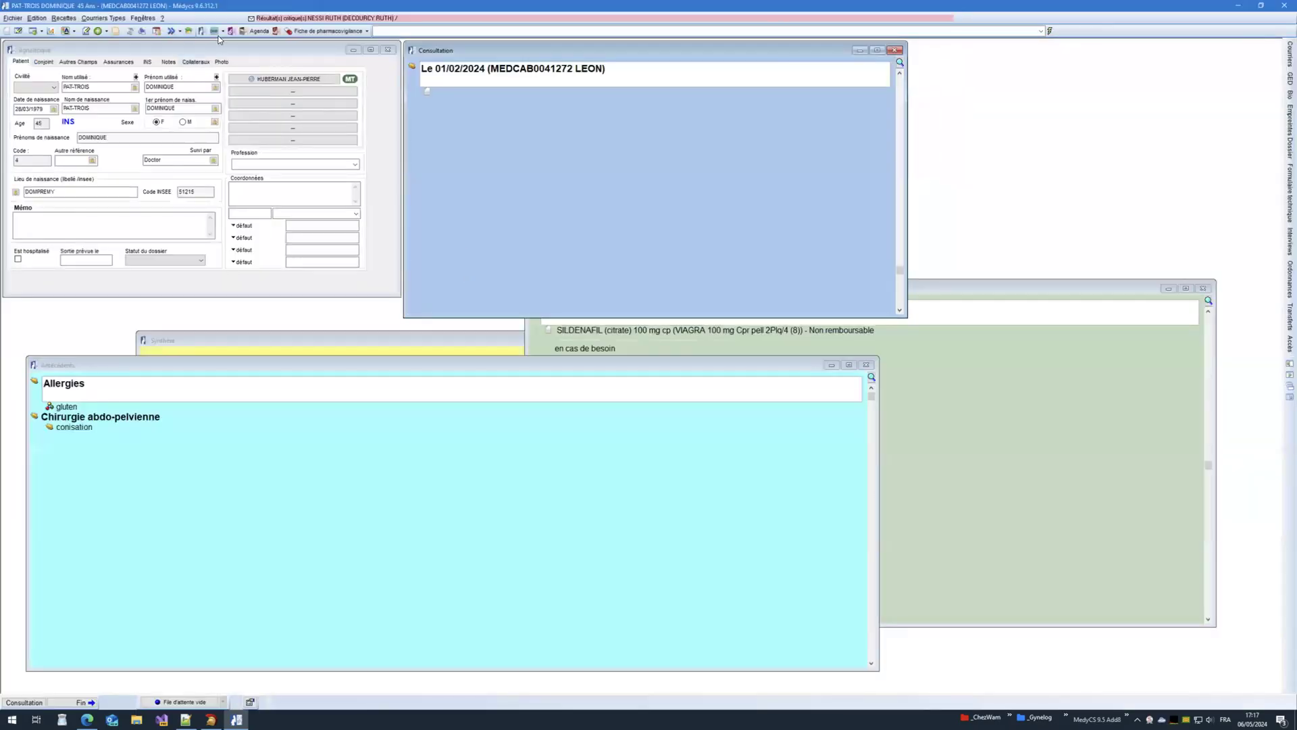
left_click(215, 33)
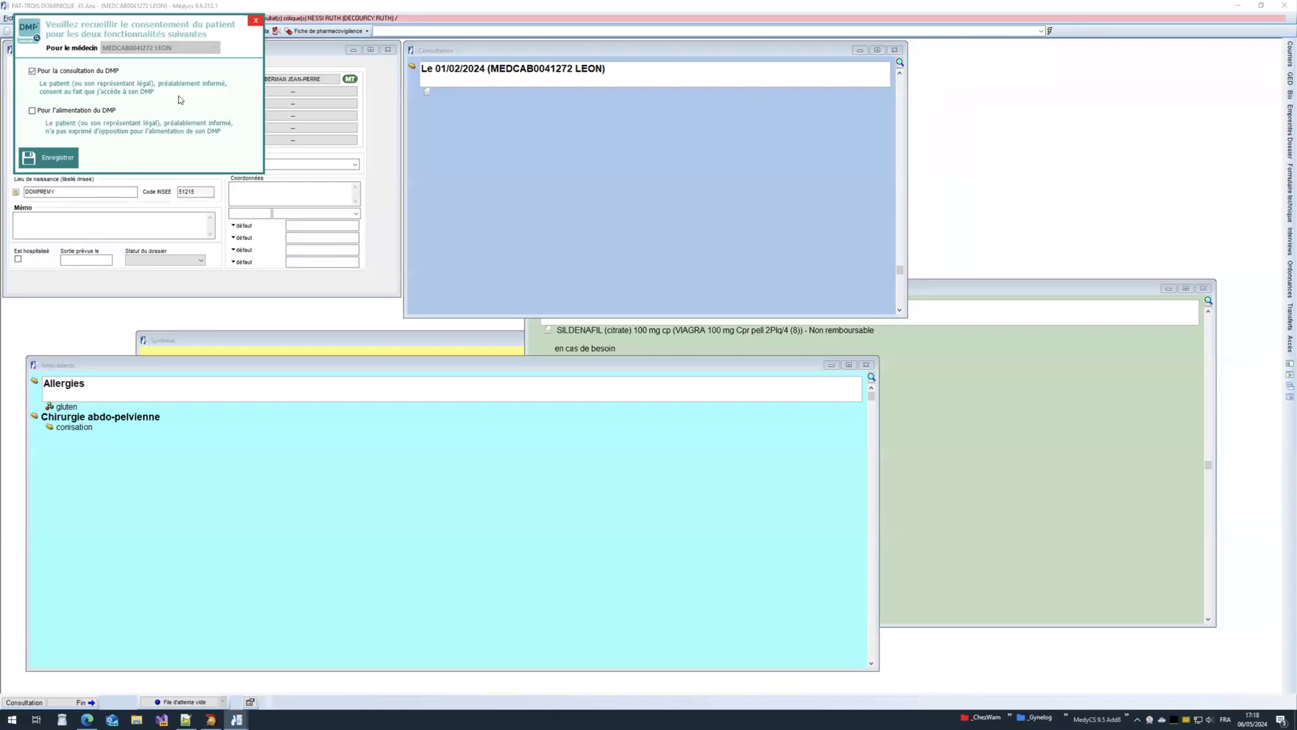
left_click(83, 111)
left_click(50, 162)
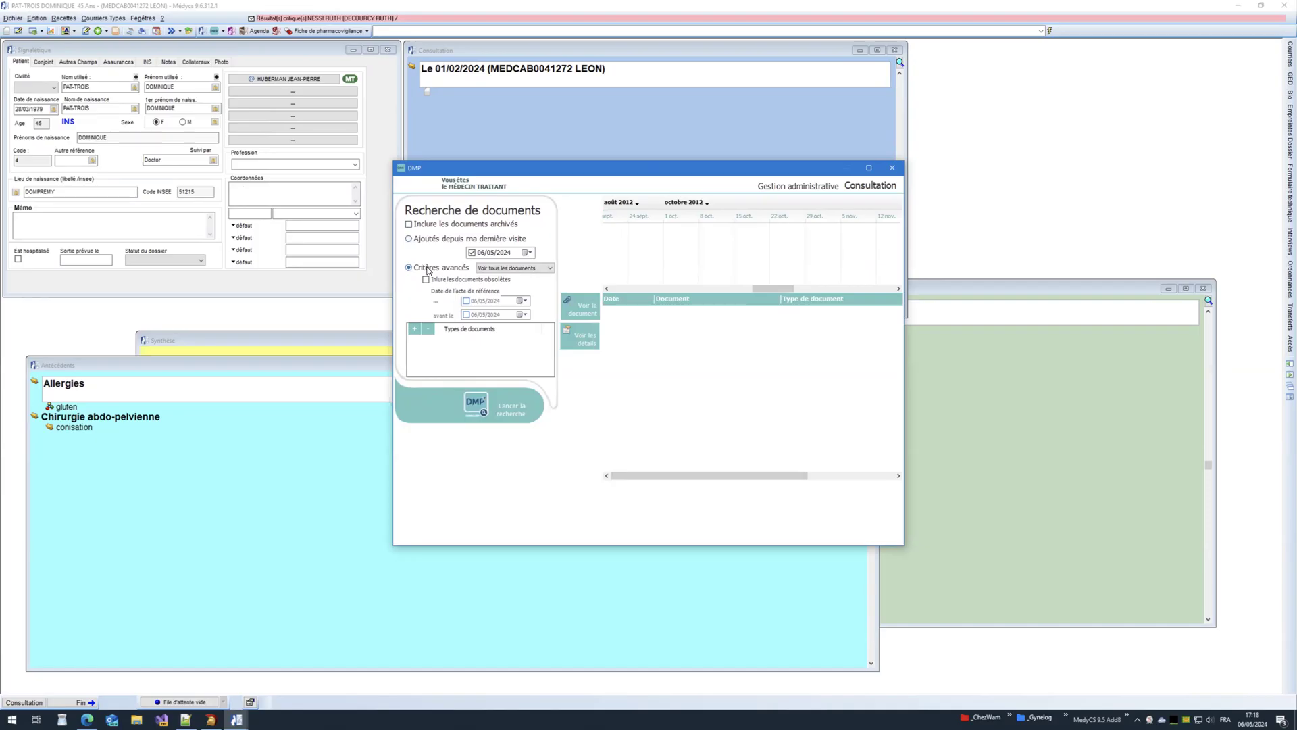
Step: Search the patient's DMP documents dated after 06/05/2019
left_click(496, 406)
left_click(702, 388)
left_click(466, 301)
left_click(491, 301)
left_click(507, 410)
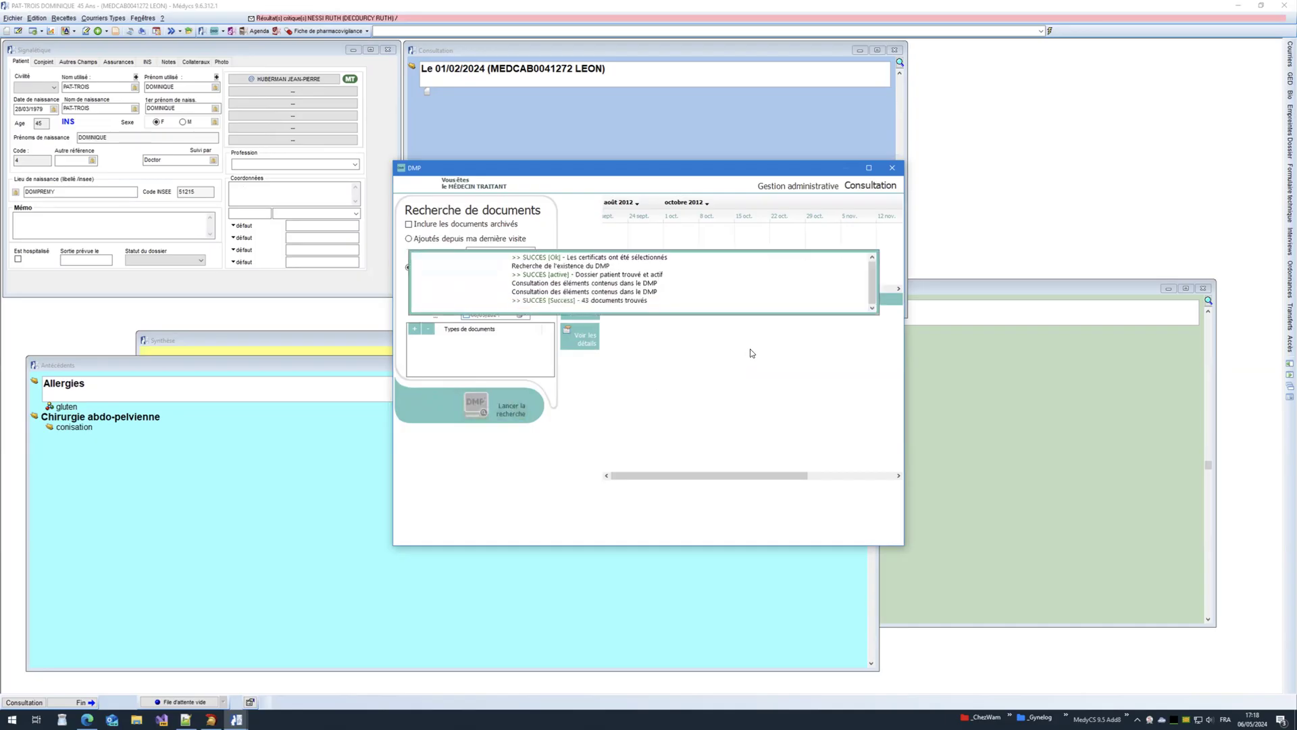
Step: Enlarge the DMP window, browse the result documents, then close the DMP and patient file
left_click_drag(679, 175, 503, 107)
left_click_drag(792, 467, 1113, 629)
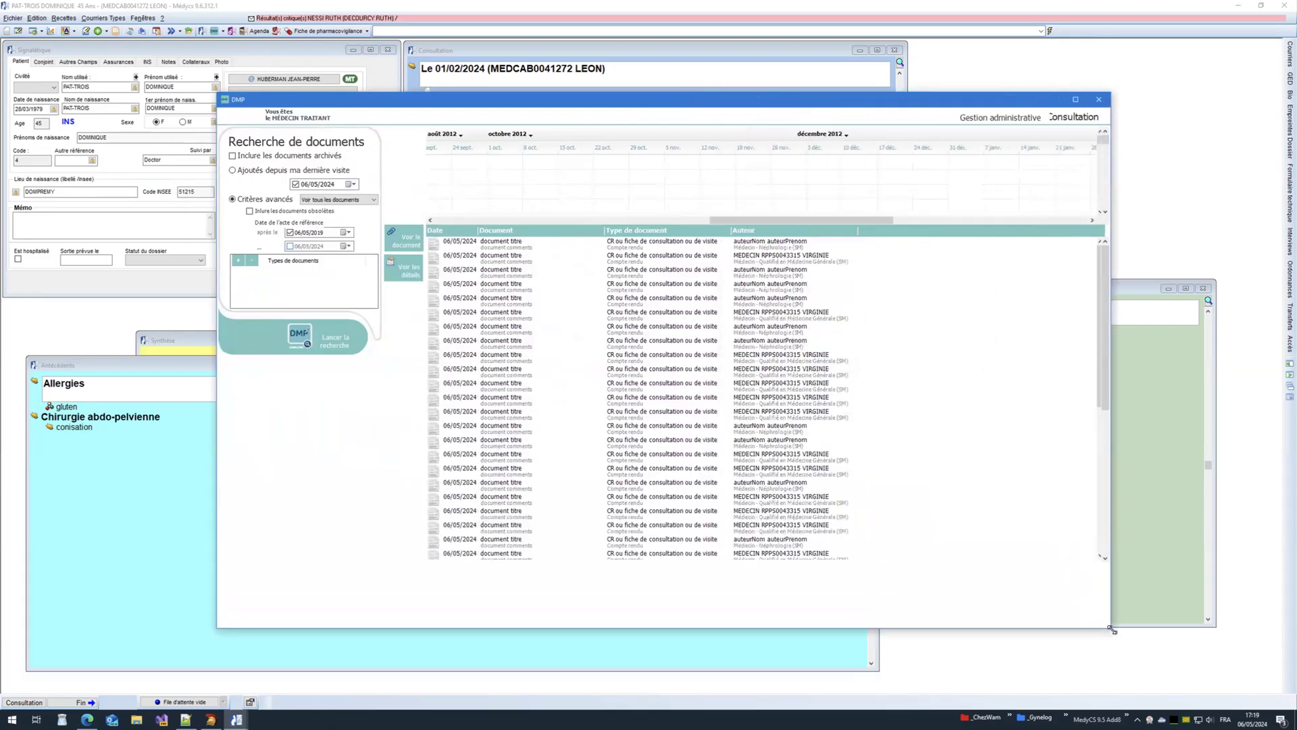
left_click(679, 346)
left_click(661, 422)
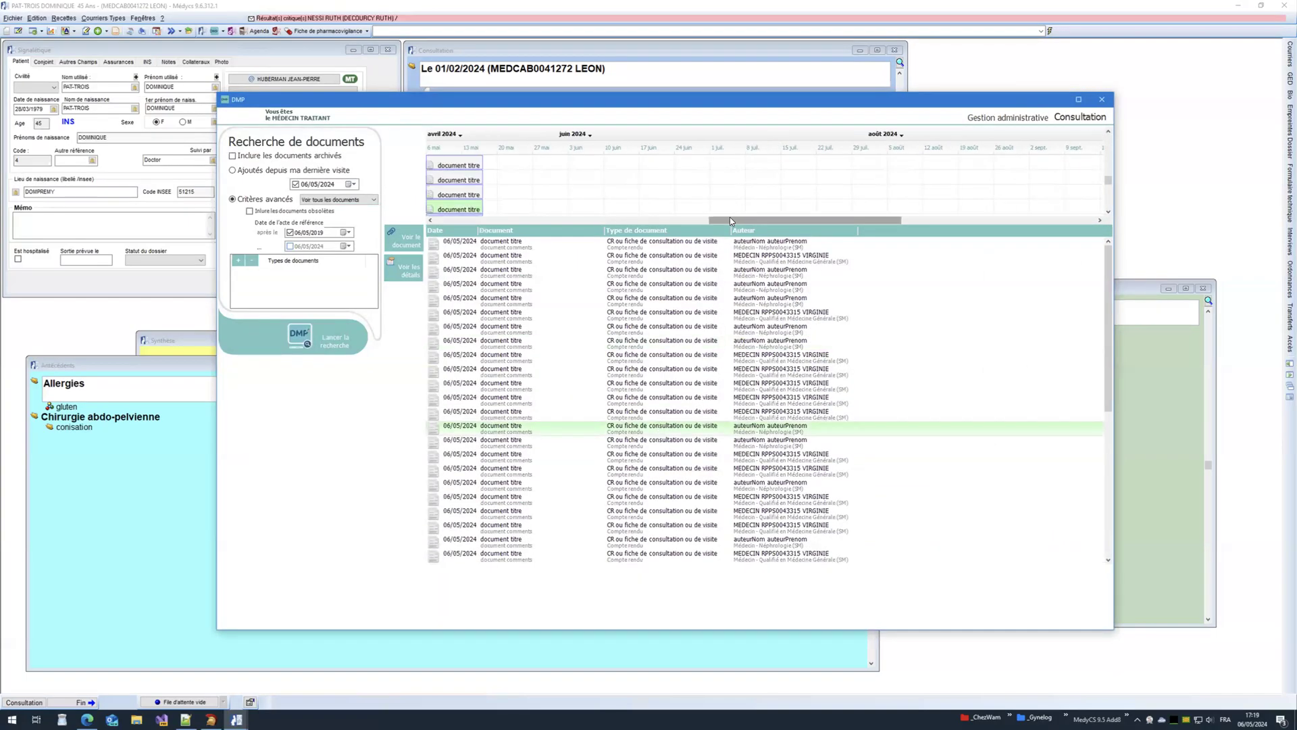
mouse_move(729, 219)
left_mouse_down()
mouse_move(703, 226)
mouse_move(731, 223)
left_mouse_up()
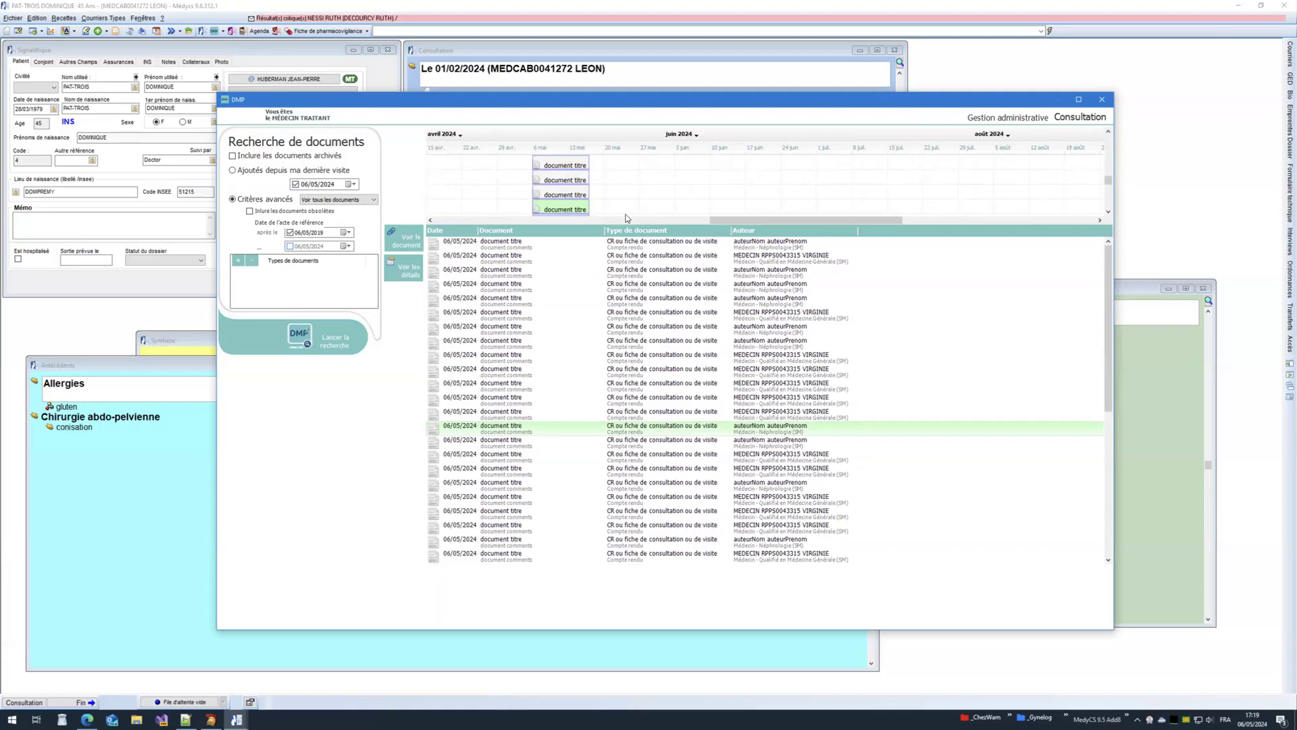
left_click(1108, 179)
left_click_drag(1108, 179, 1108, 143)
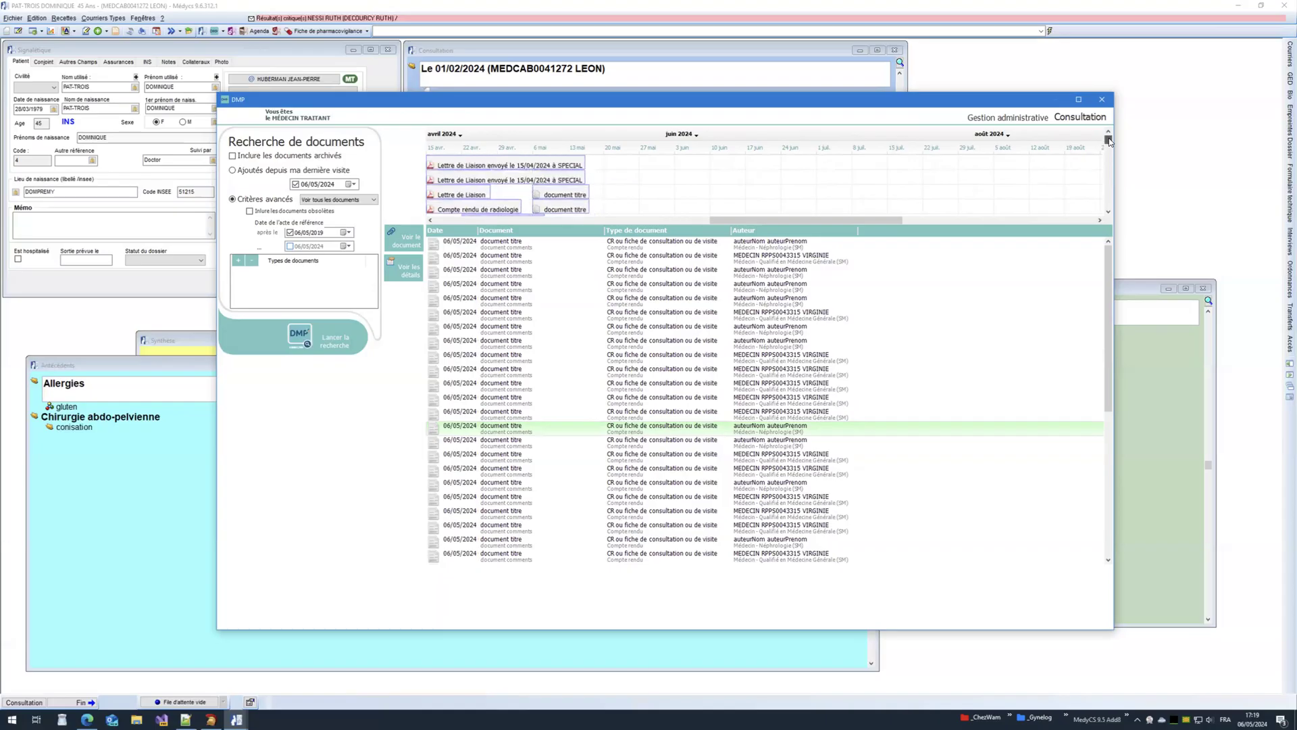
mouse_move(777, 220)
left_mouse_down()
mouse_move(726, 223)
mouse_move(752, 219)
left_mouse_up()
left_click_drag(1107, 141, 1108, 133)
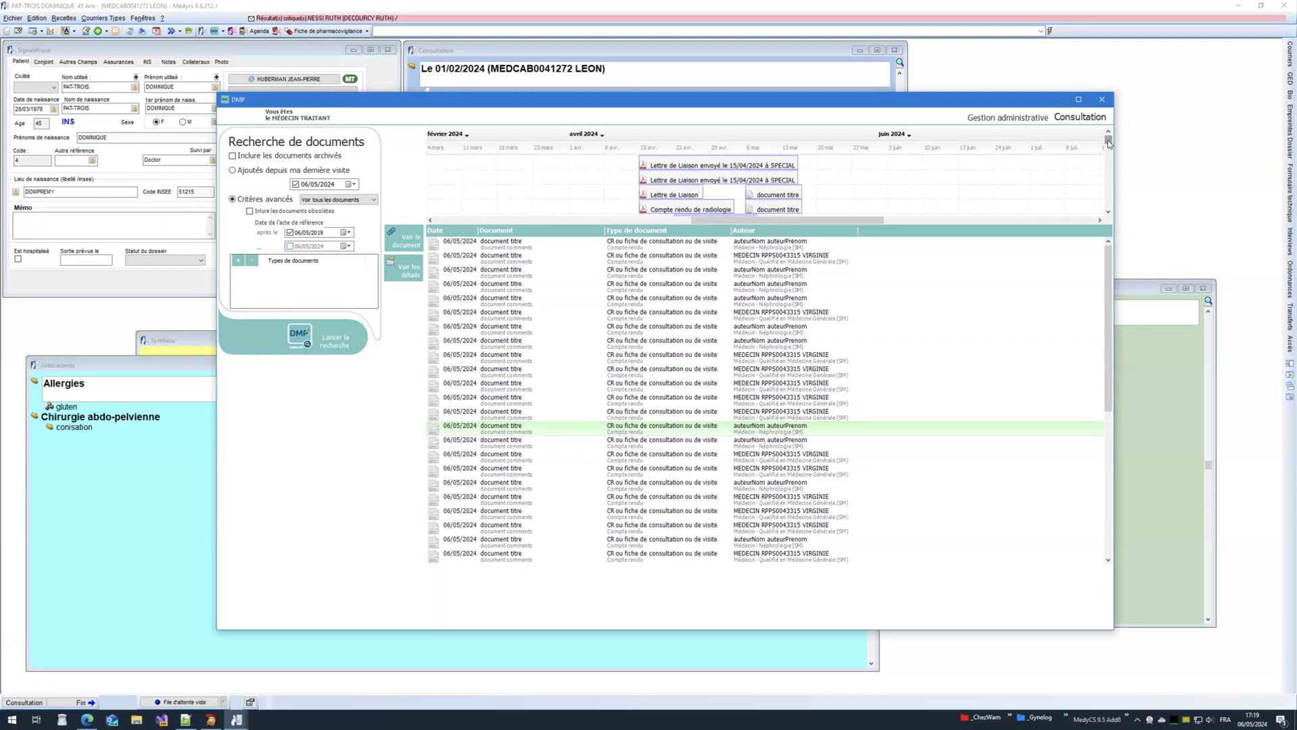
left_click(1102, 99)
left_click(1284, 6)
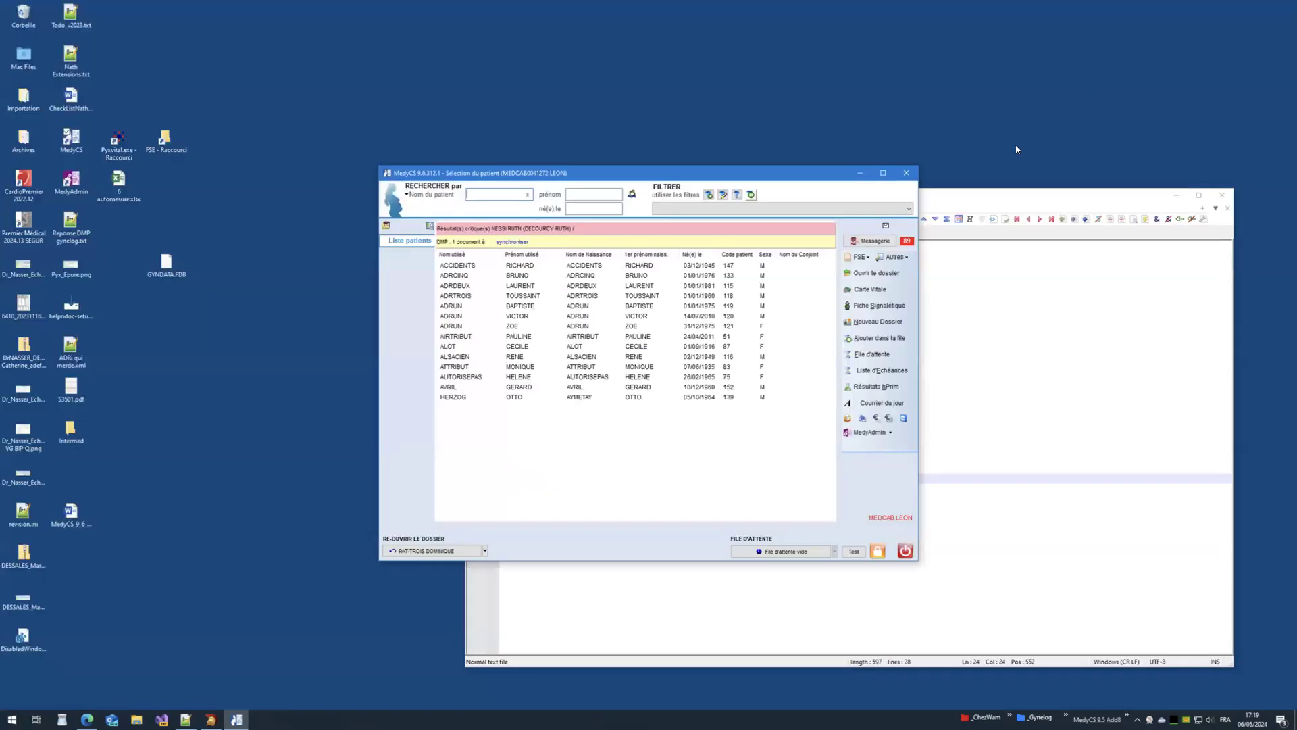
Step: Close MedyCS and the scratch note without saving it
left_click(893, 184)
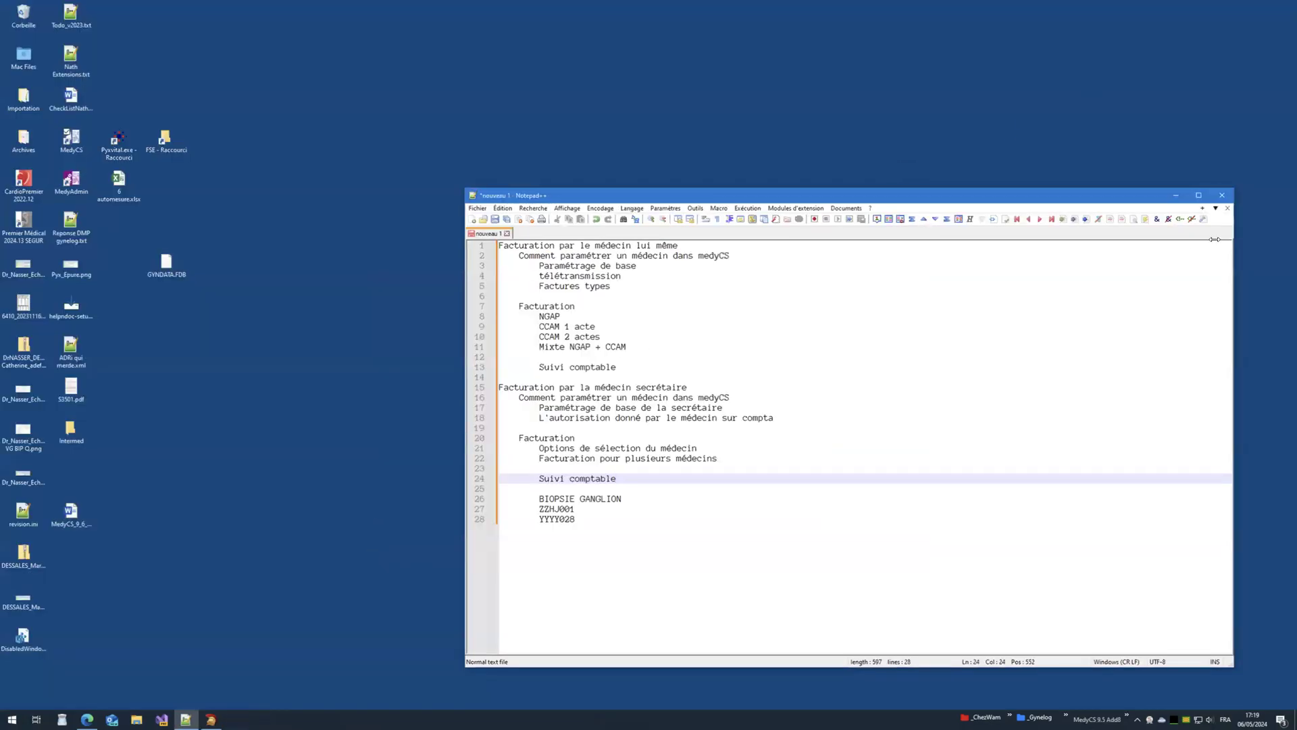
left_click(1222, 194)
left_click(655, 397)
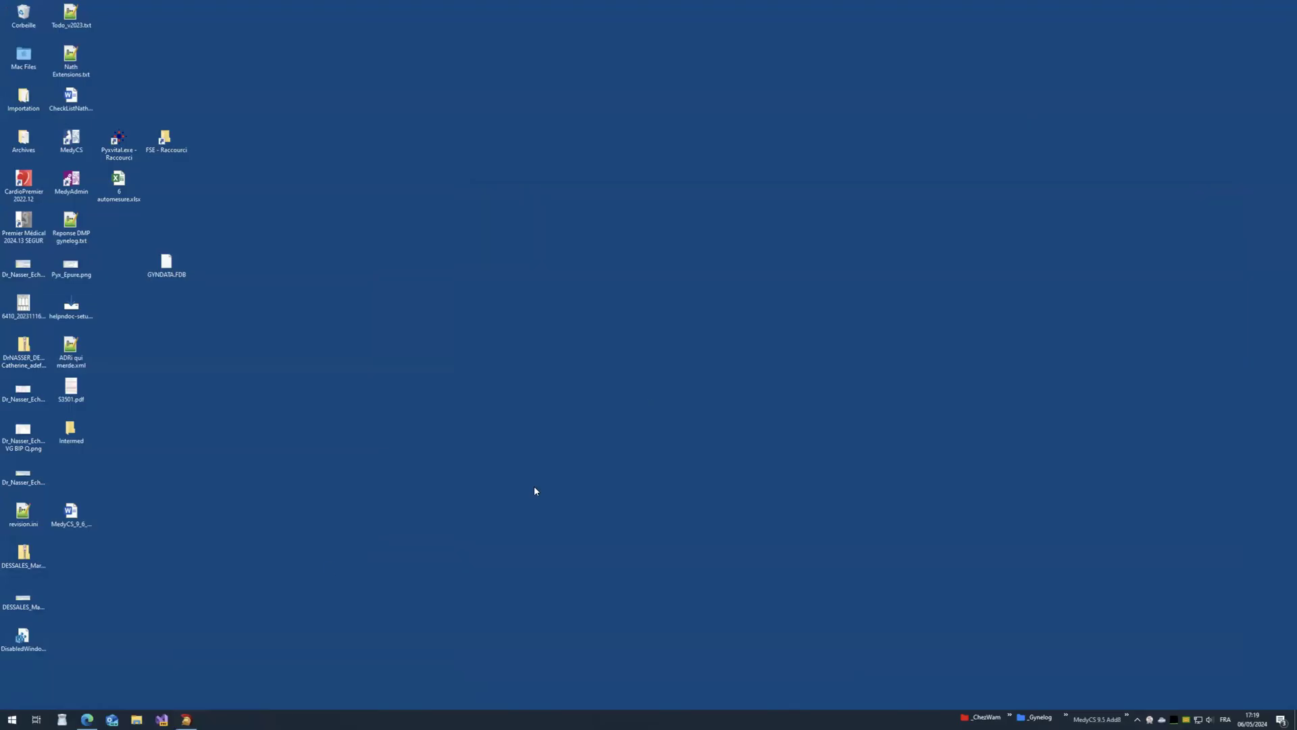
Step: Open AmeliPro.config.ini from C:\Gynelog\MedyCS_95\bin48\Debug in File Explorer
left_click(137, 719)
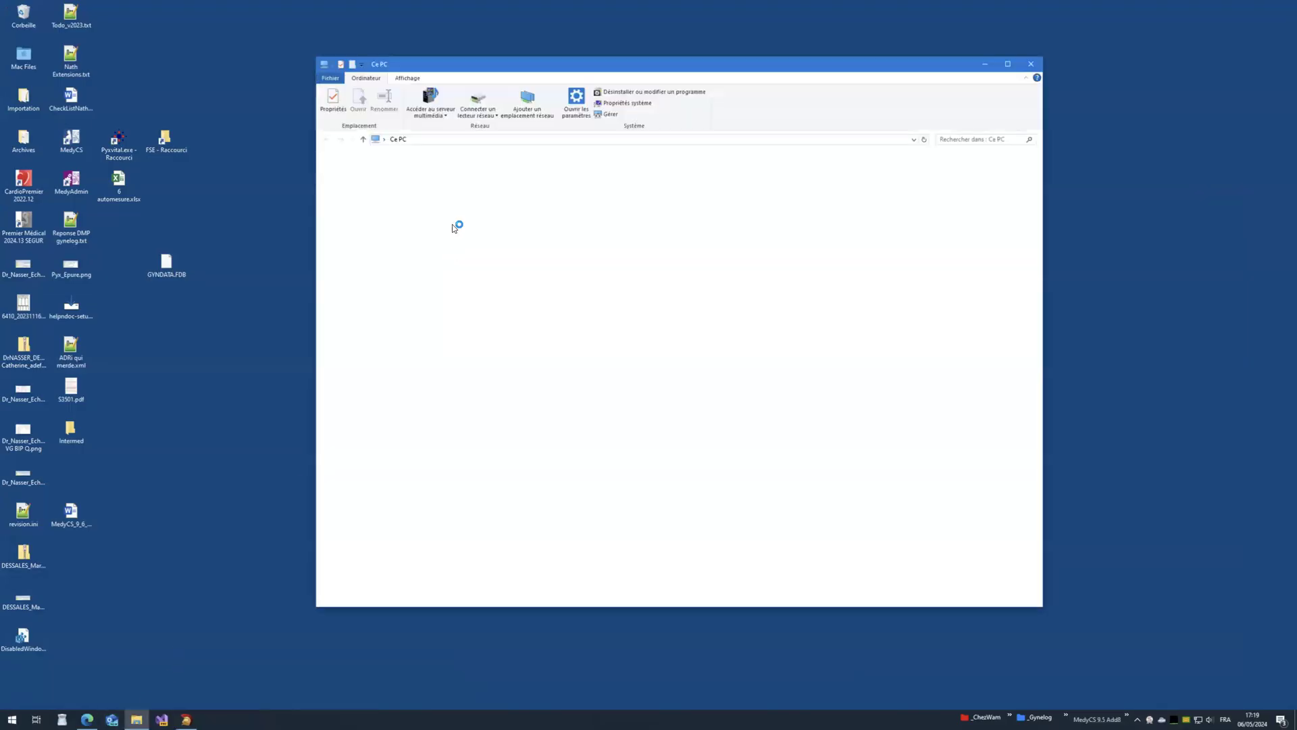
double_click(533, 252)
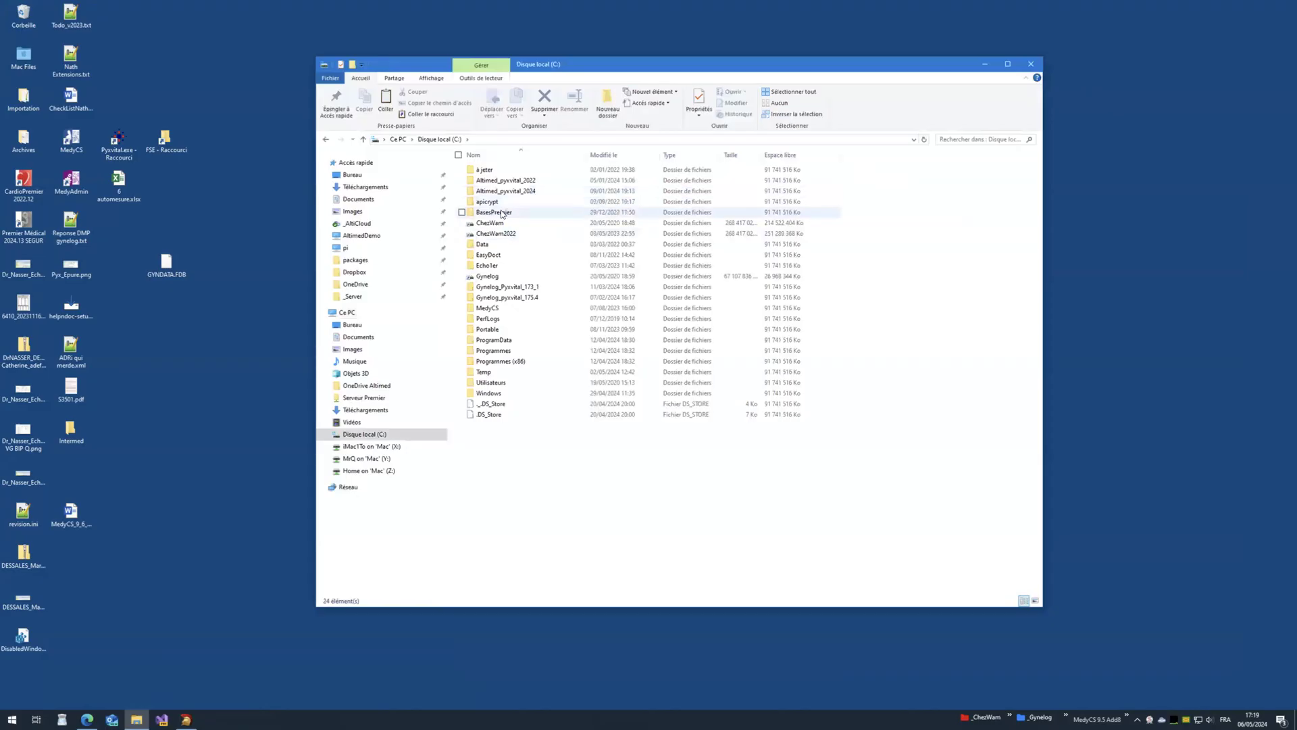
left_click(514, 221)
double_click(515, 221)
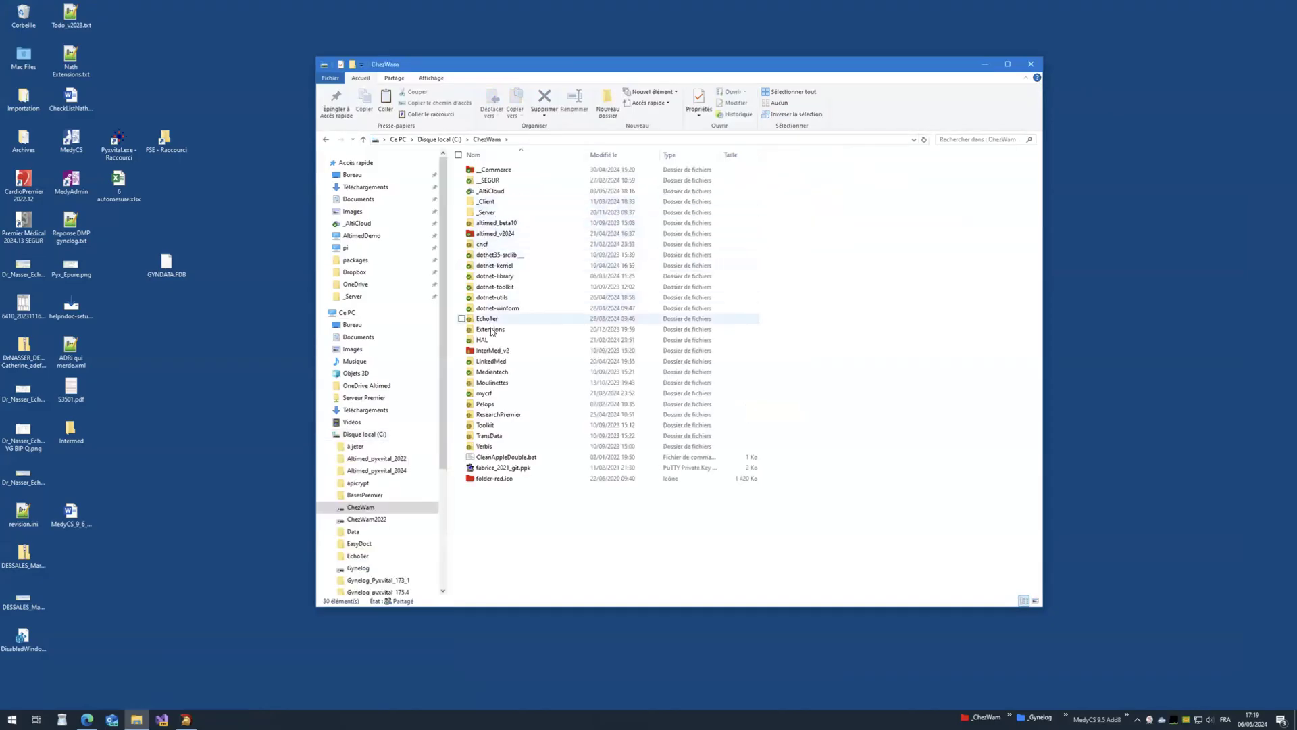
left_click(358, 568)
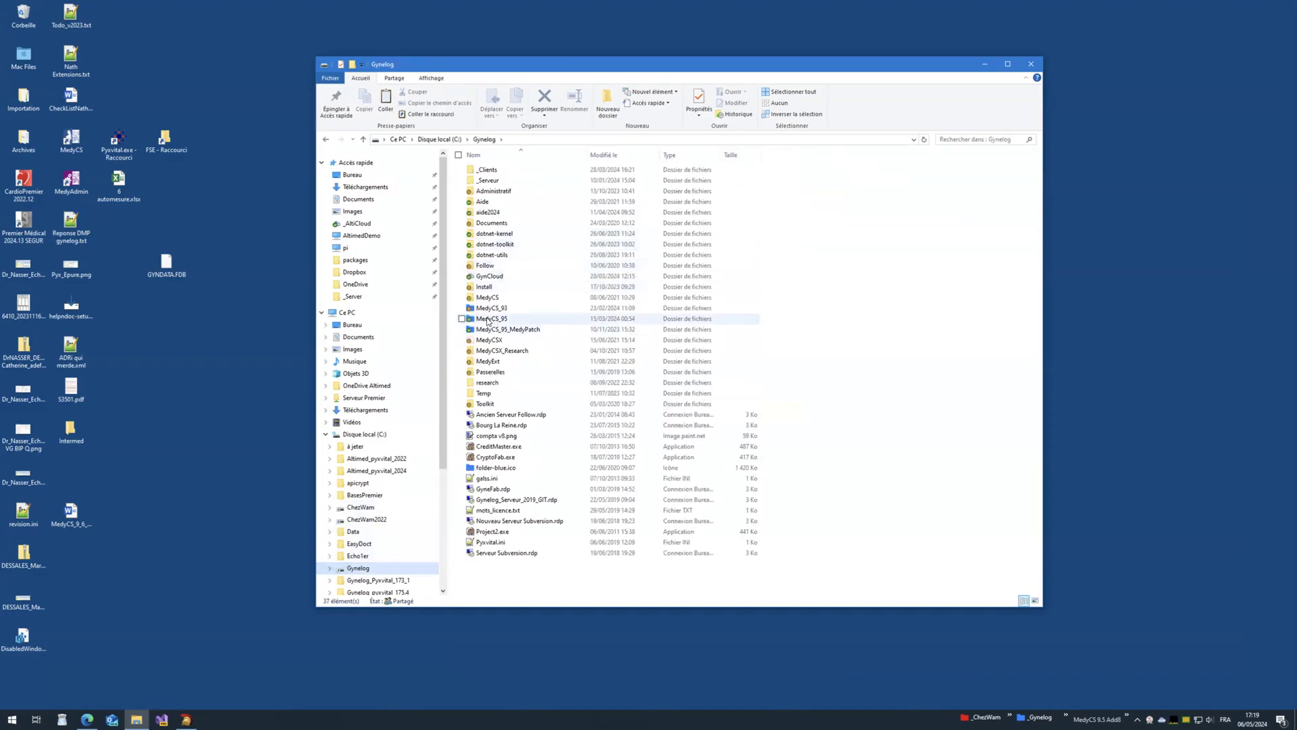
double_click(493, 323)
double_click(497, 178)
double_click(497, 178)
left_click(517, 456)
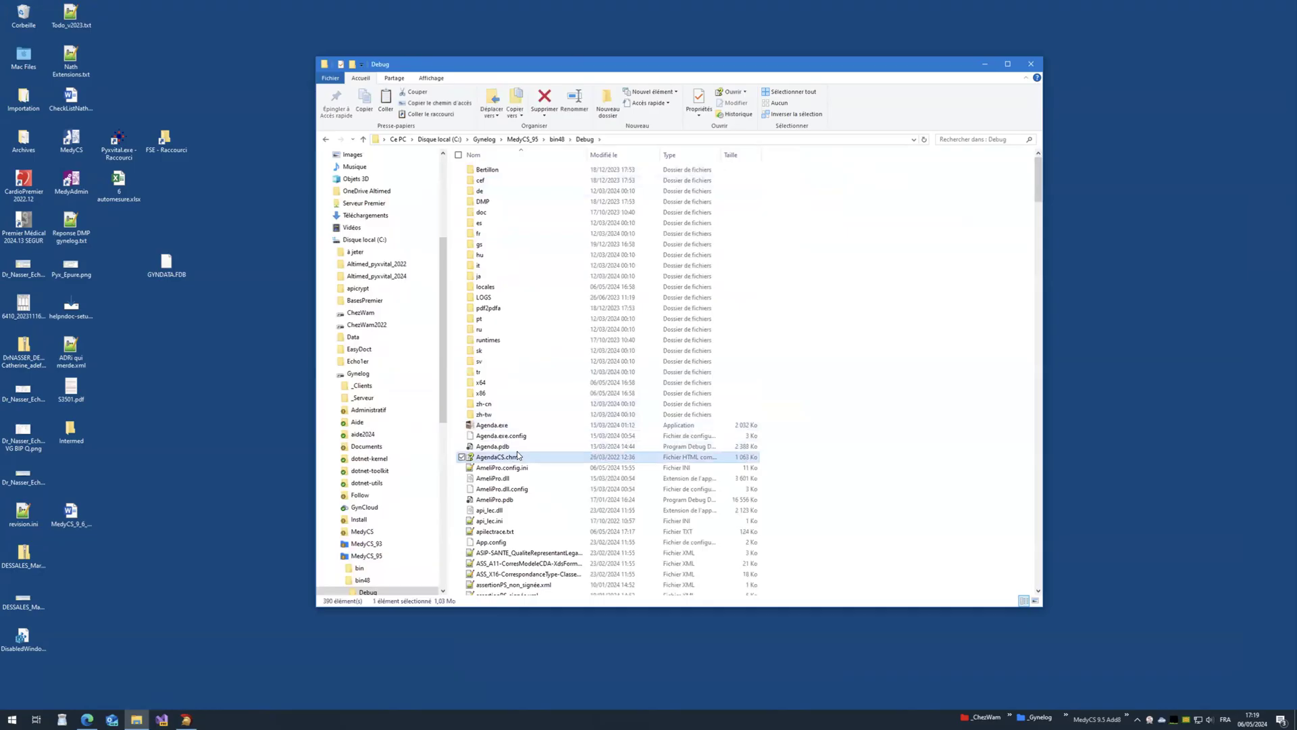
double_click(511, 467)
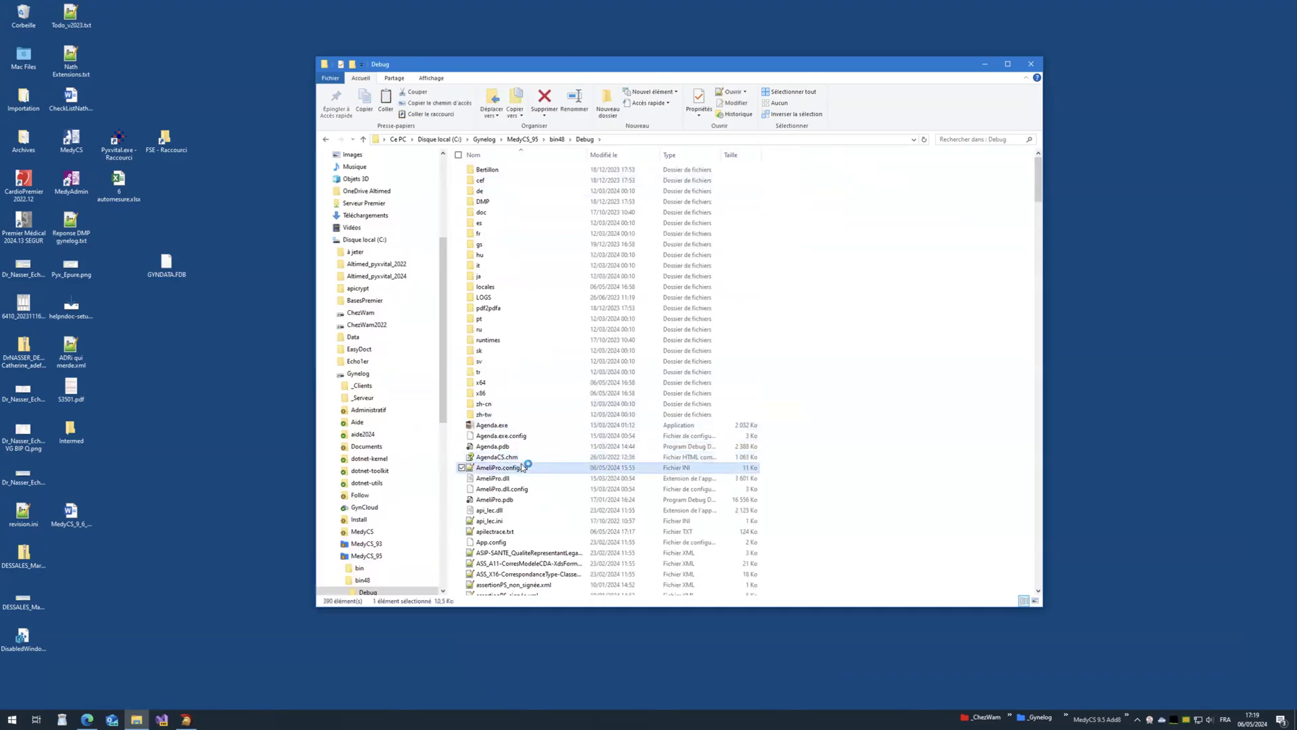
Step: Comment out the DEV1 URL and WebPS_URL lines with ';'
scroll(655, 376, "down", 20)
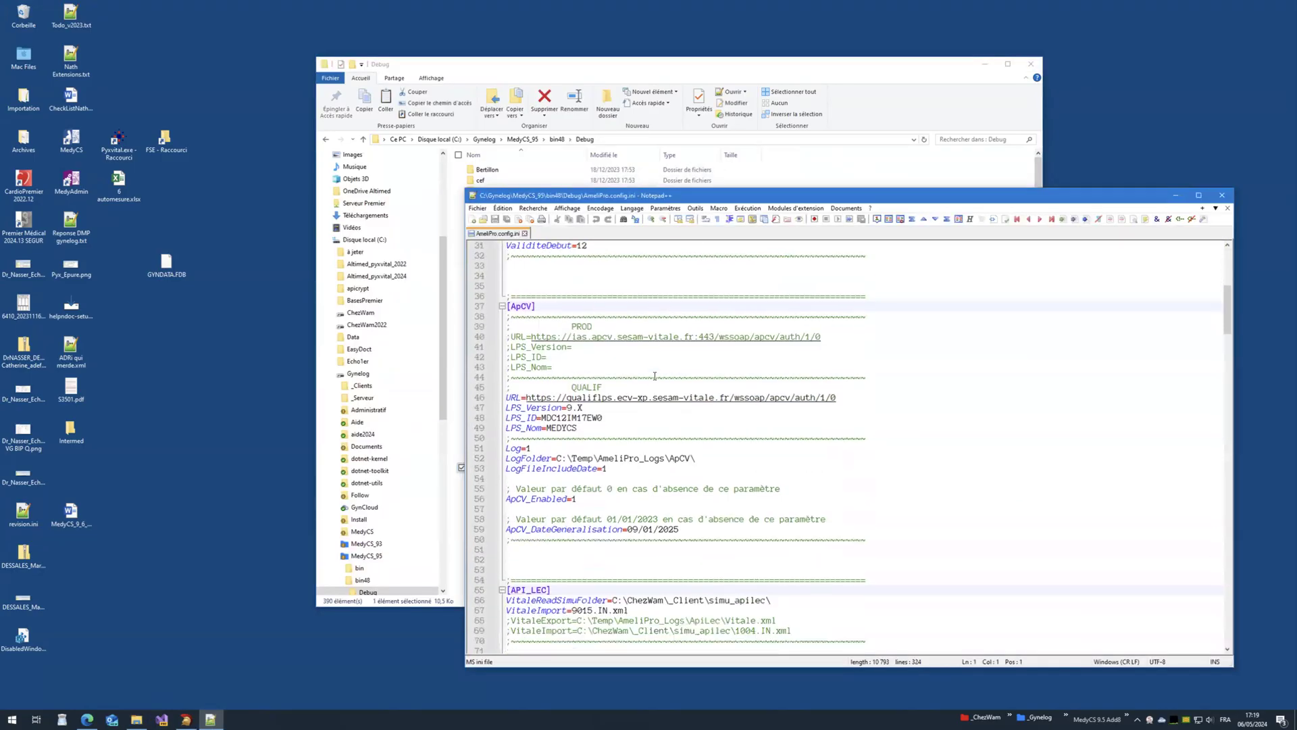
scroll(655, 375, "down", 12)
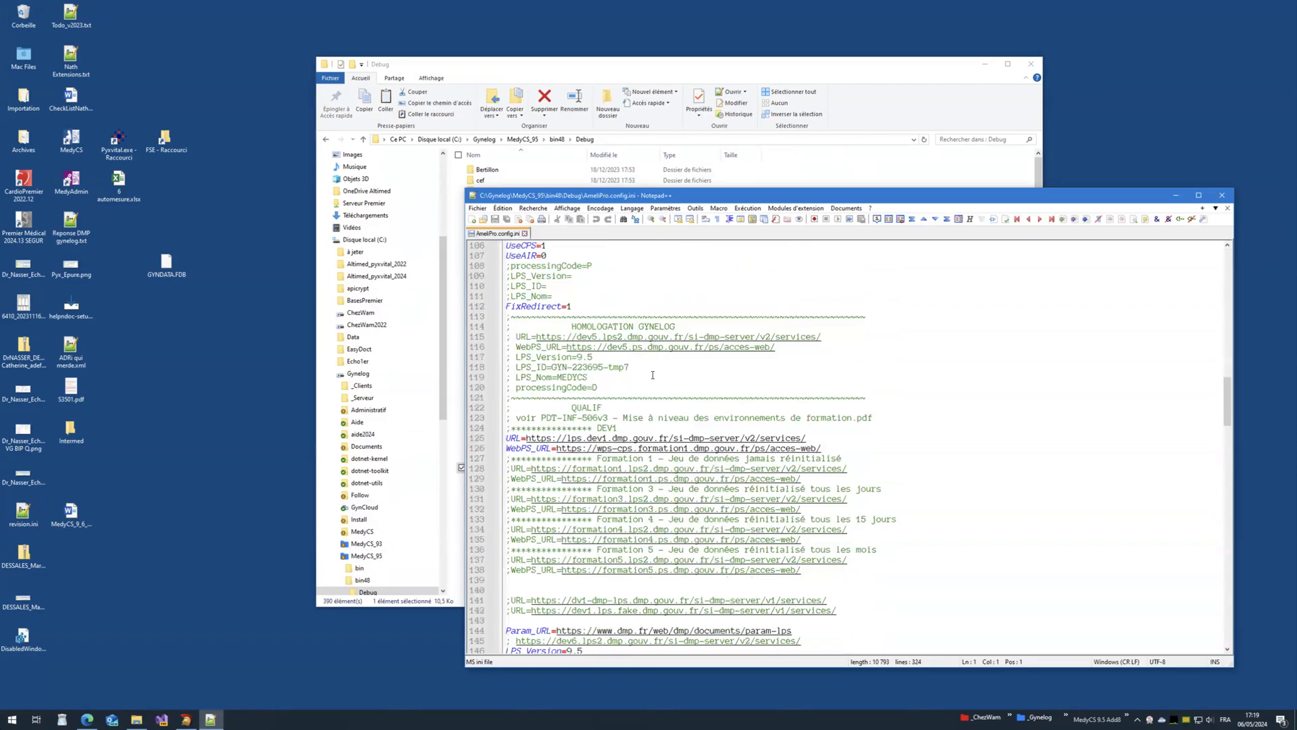
scroll(653, 375, "down", 3)
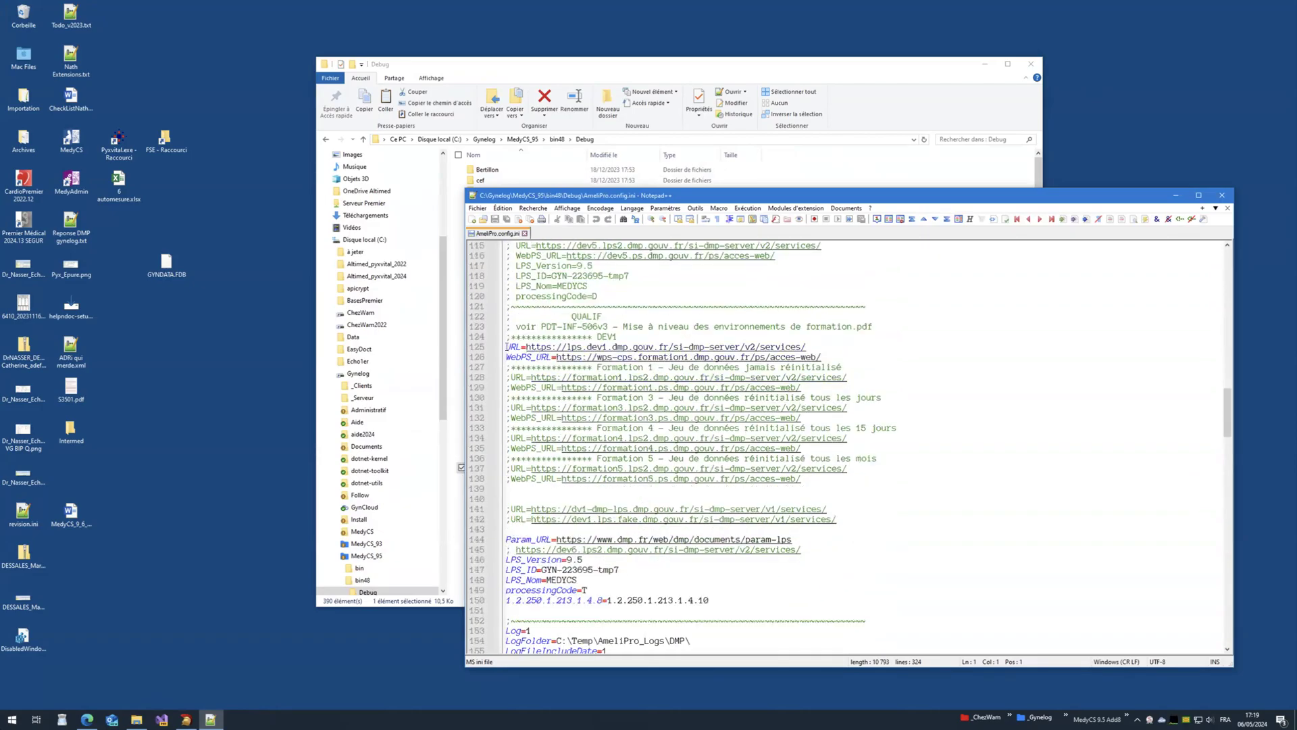
left_click(641, 346)
key("Home")
type(";")
key("Down")
key("Home")
type(";")
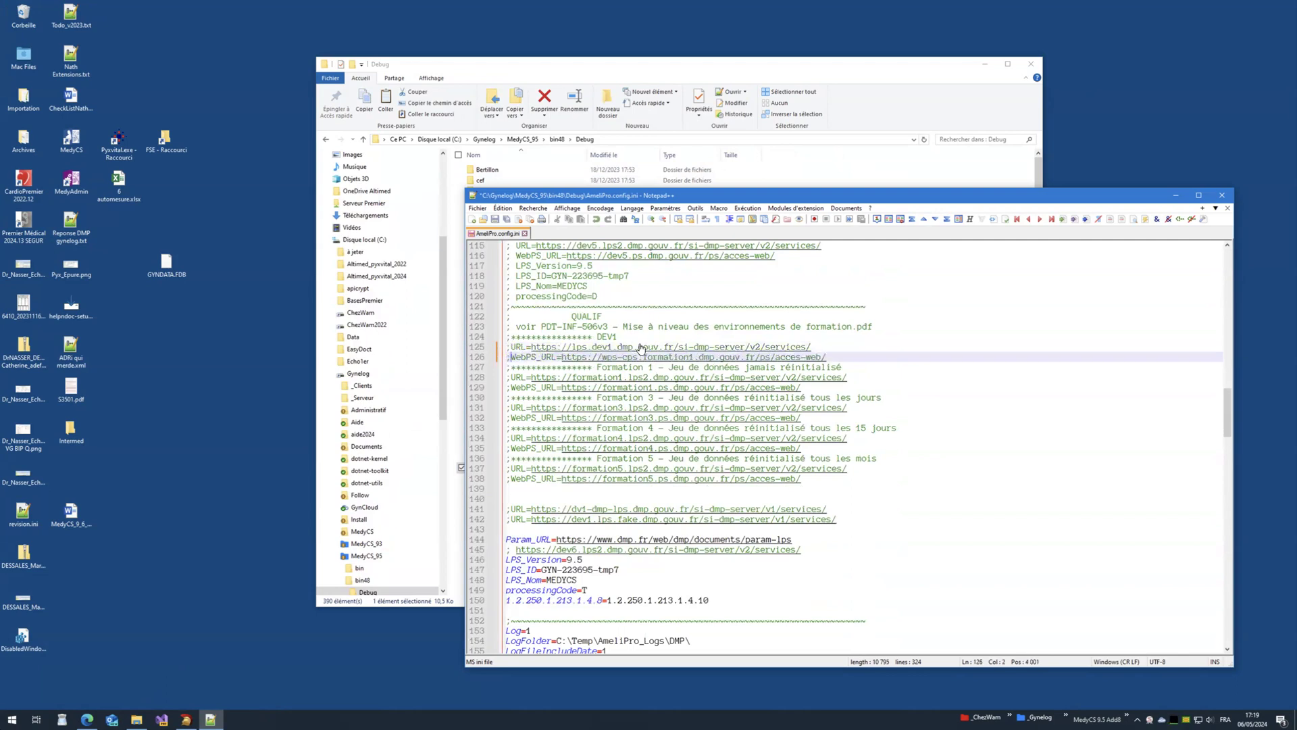
Step: Uncomment the Formation 1 URL and WebPS_URL lines so they become active
key("Down")
key("Down")
key("Down")
key("Down")
key("Down")
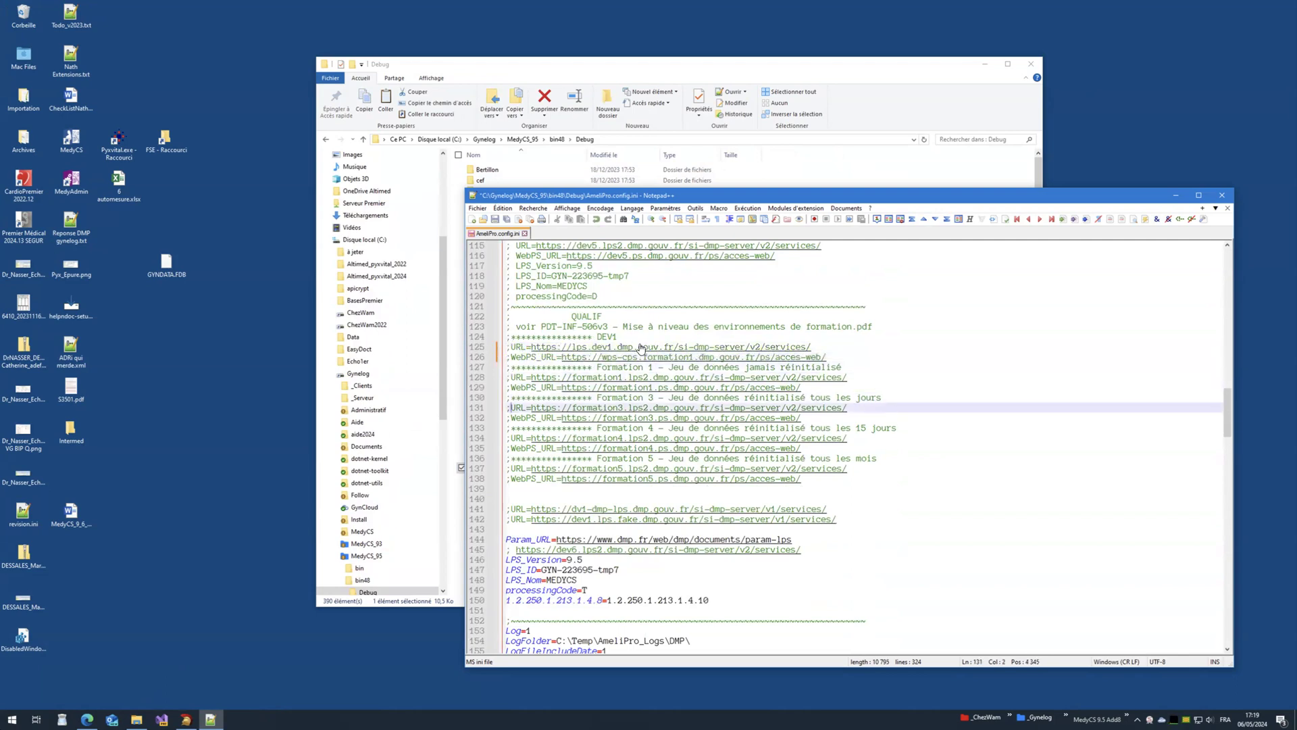
key("Down")
key("Down")
key("Down")
key("Down")
key("Down")
key("Down")
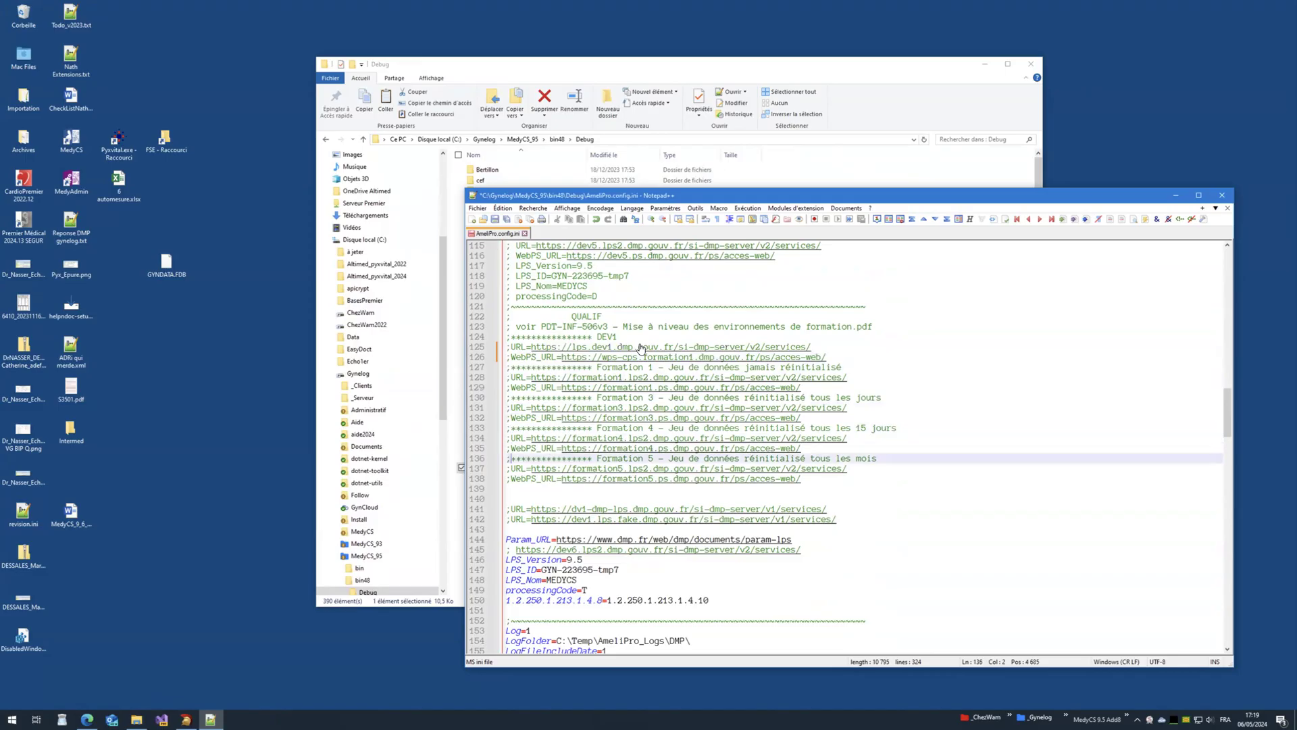
key("BackSpace")
type(";")
key("Up")
key("Up")
key("Up")
key("Up")
key("Up")
key("Up")
key("Up")
key("Up")
key("Up")
key("BackSpace")
key("Down")
key("Delete")
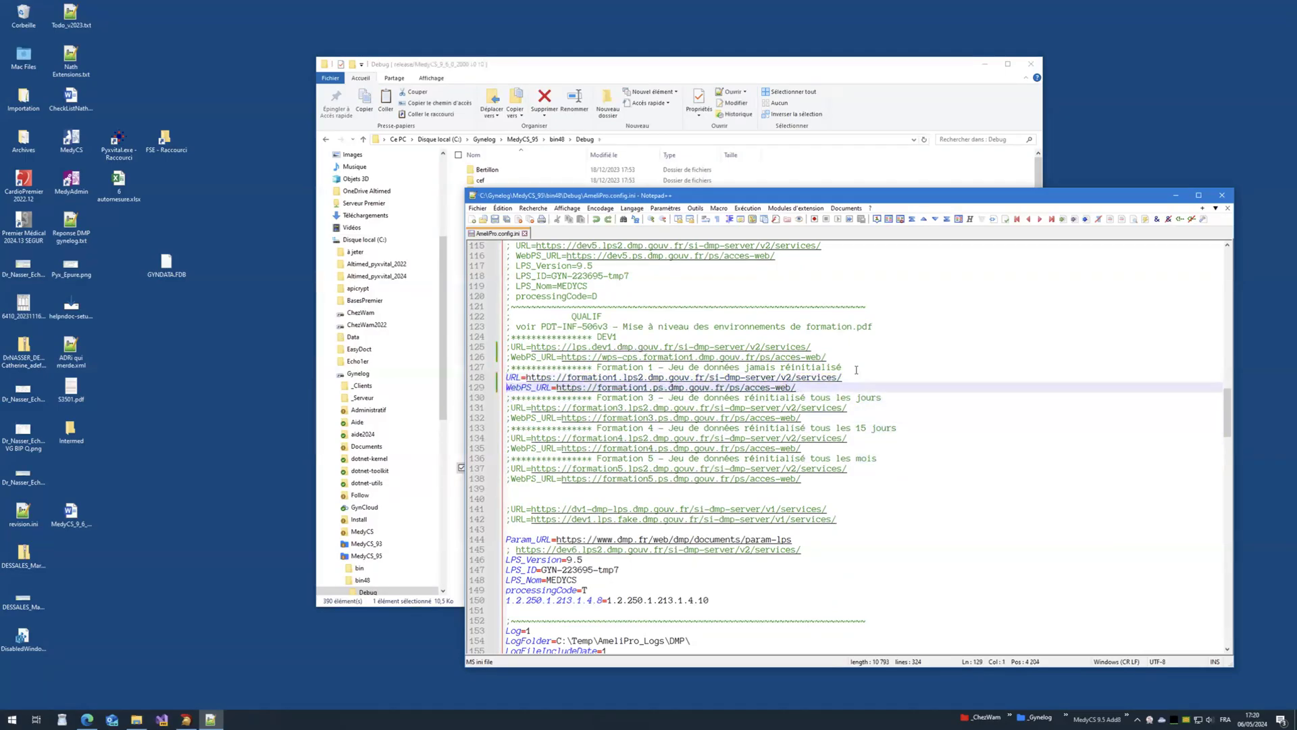
left_click(808, 390)
Step: Minimize Notepad++ and File Explorer and select the MedyCS desktop shortcut
left_click(1175, 195)
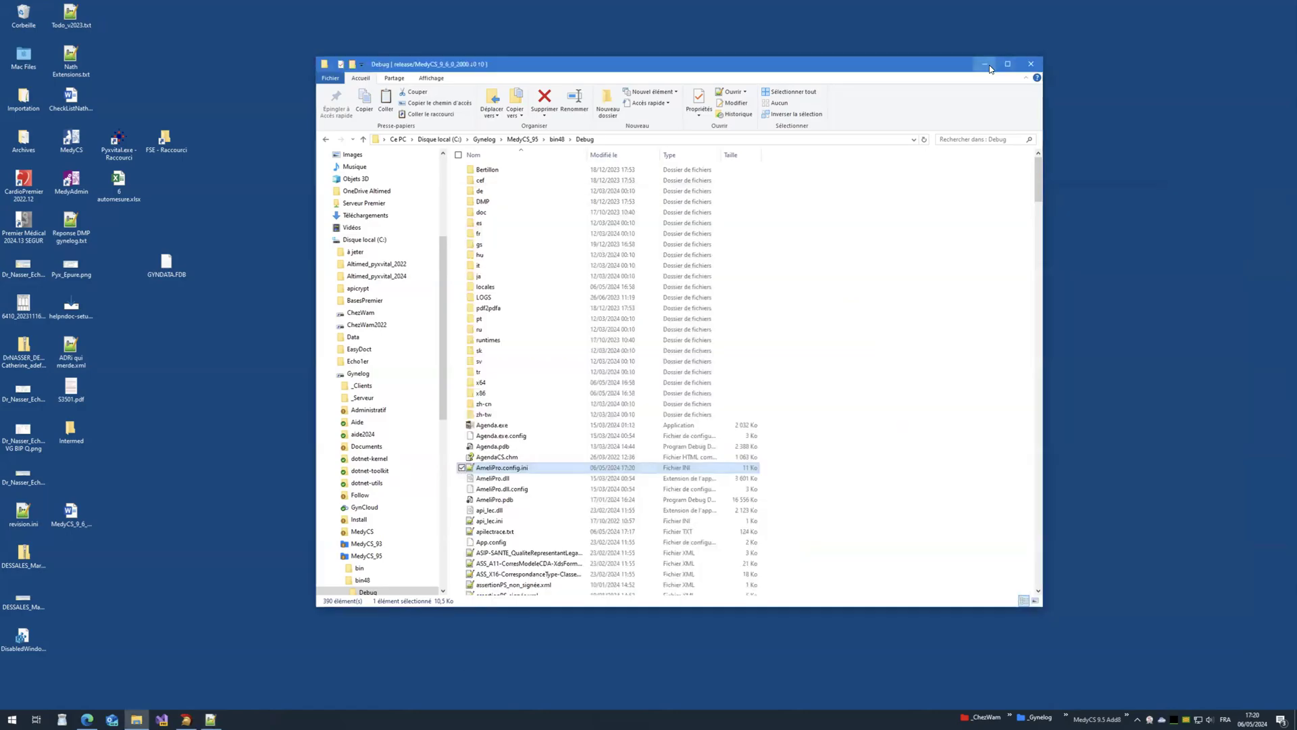
left_click(985, 65)
key("Left")
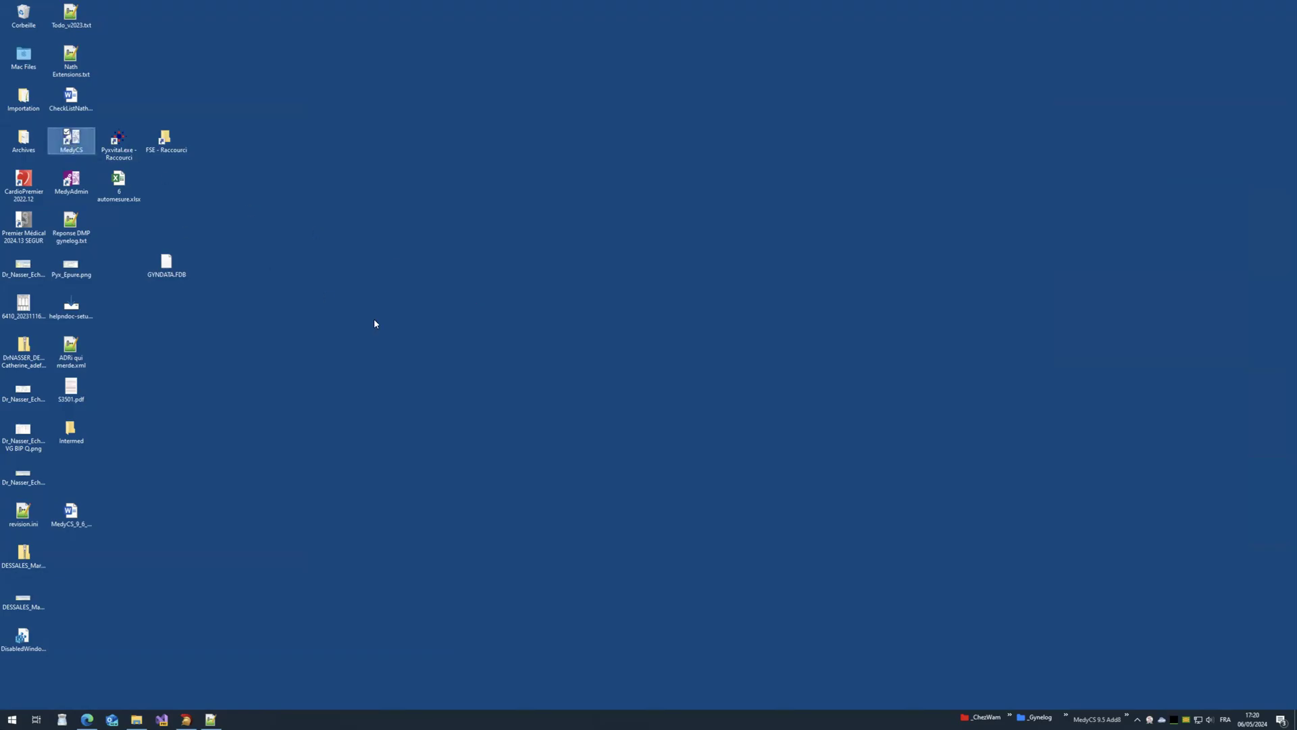
Step: Launch MedyCS, log in as the practitioner with the CPS card PIN, and reopen the last patient
key("Return")
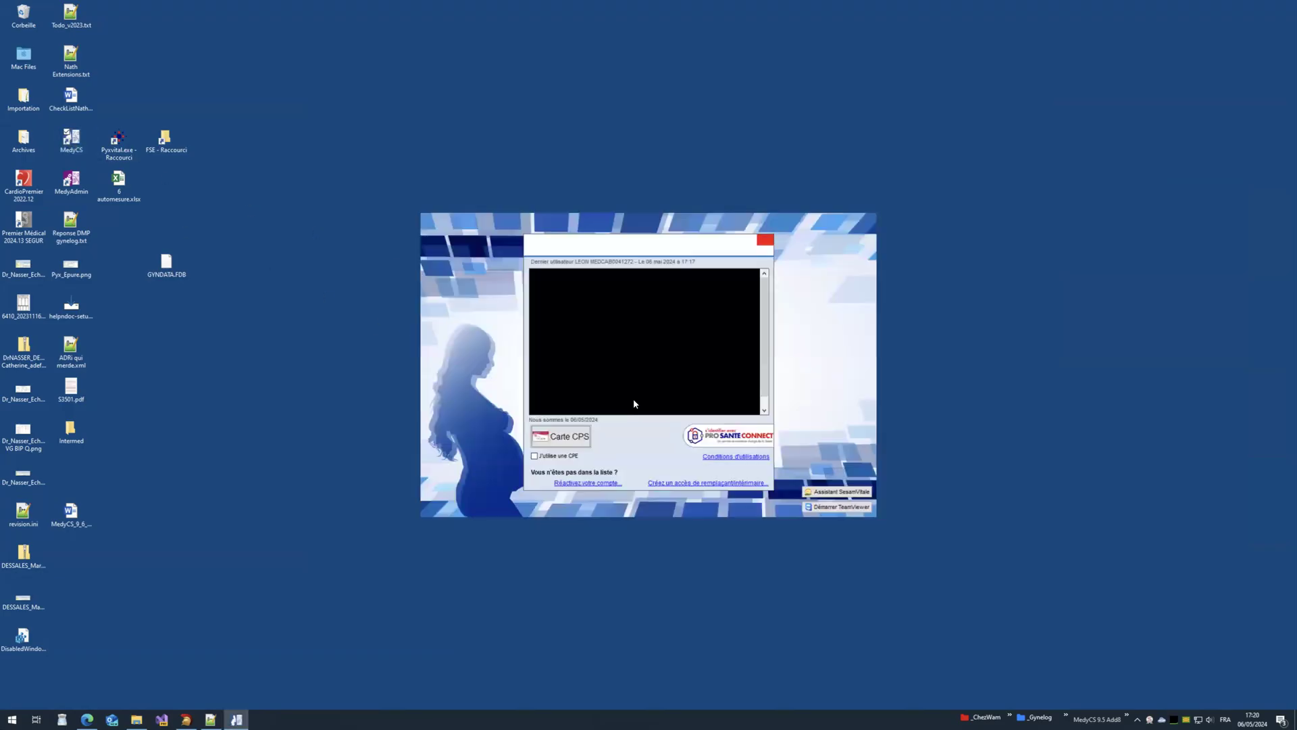
double_click(536, 314)
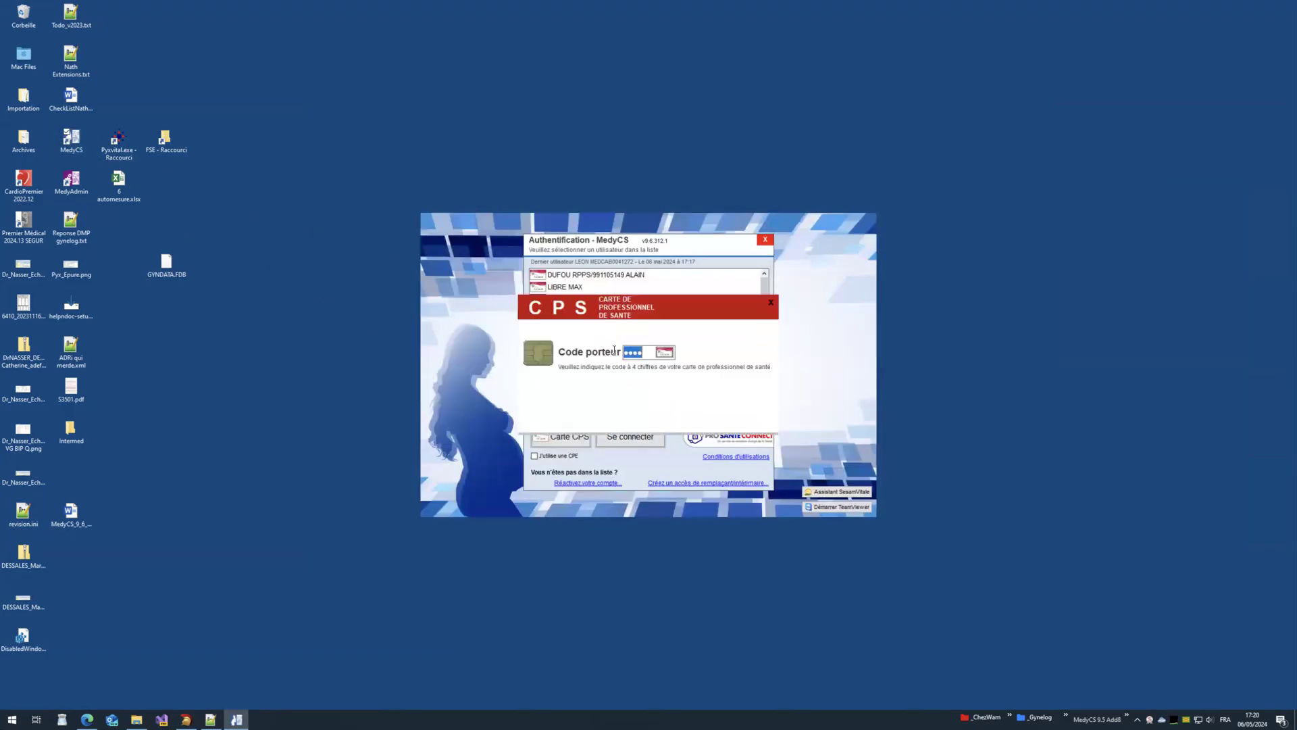
left_click(660, 352)
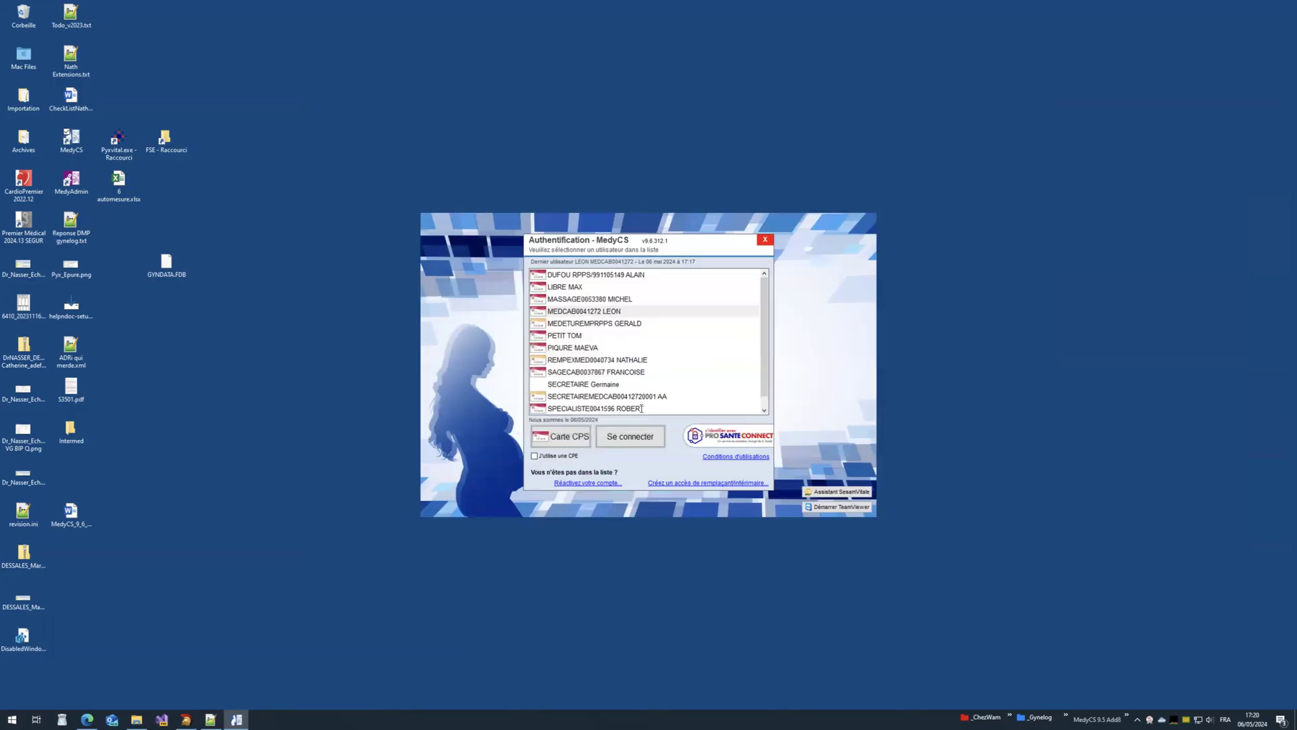
left_click(436, 553)
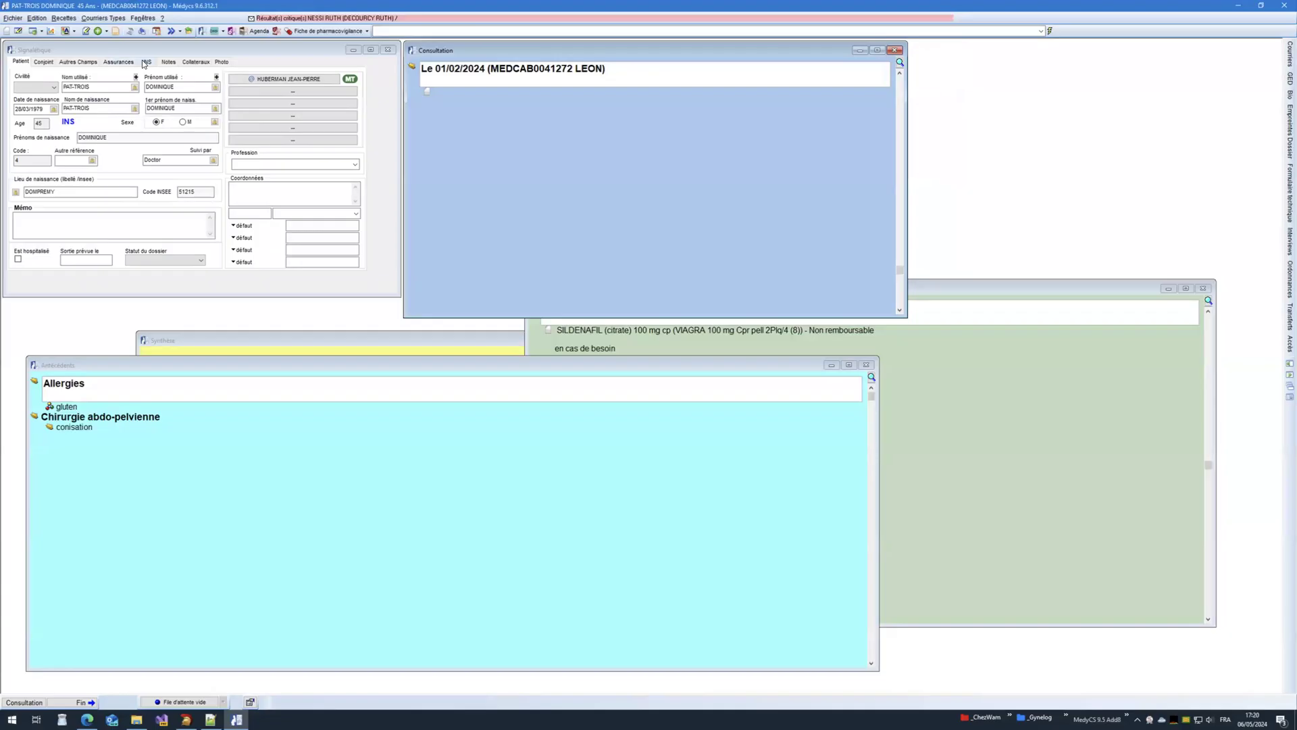
Step: Check the patient's INS identity, try the DMP lookup, dismiss its server error, and return to Notepad++
left_click(146, 61)
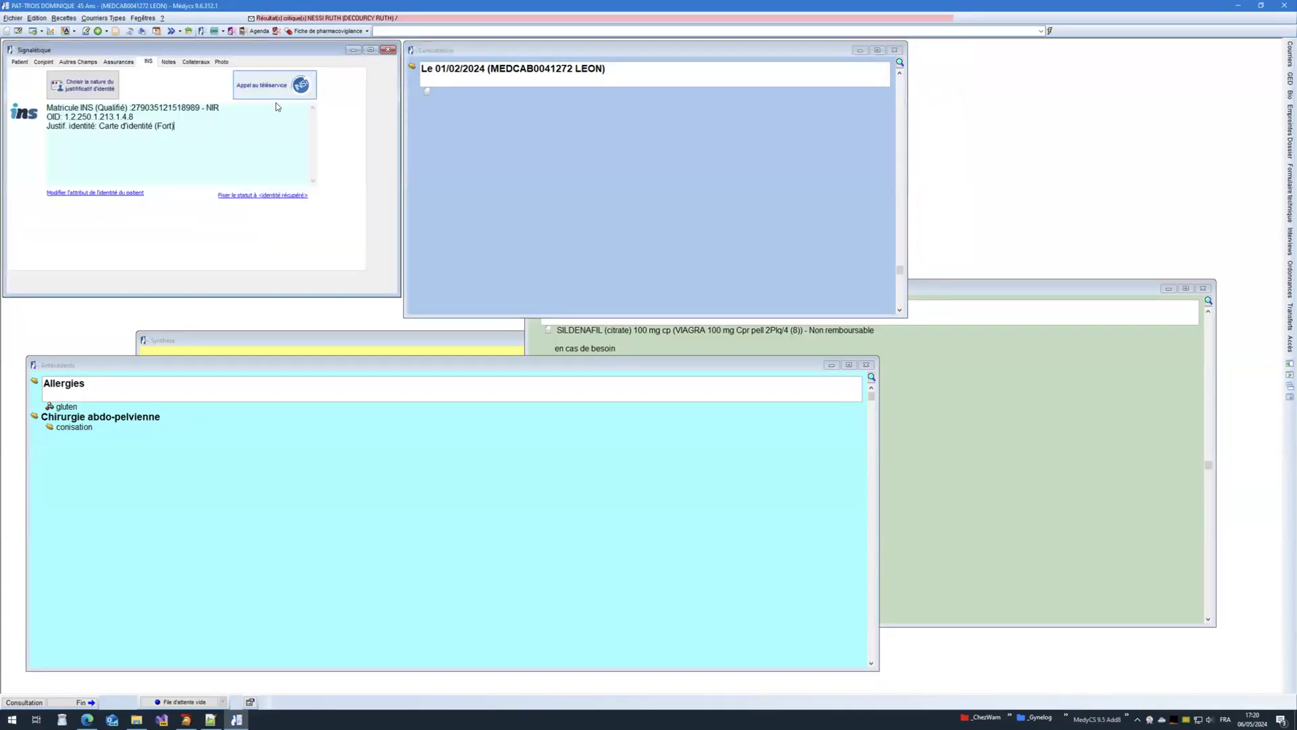
left_click(214, 31)
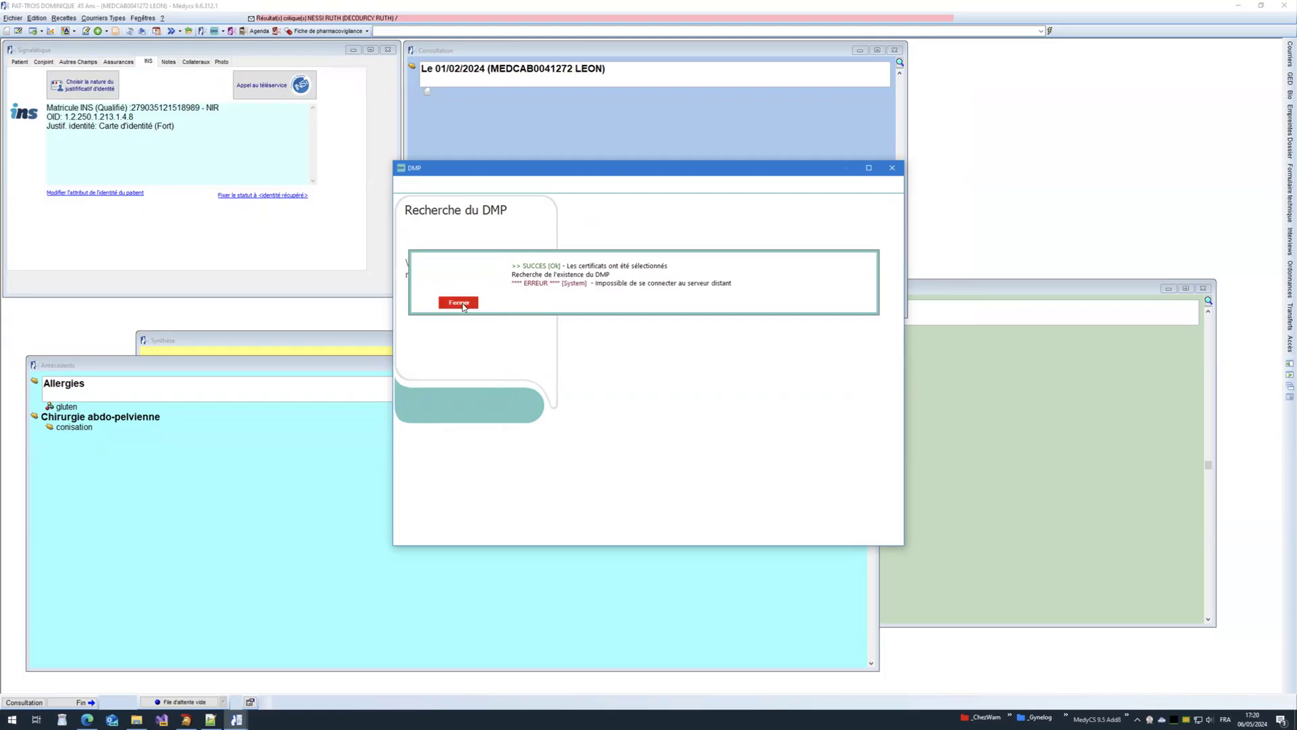
left_click(463, 303)
left_click(211, 718)
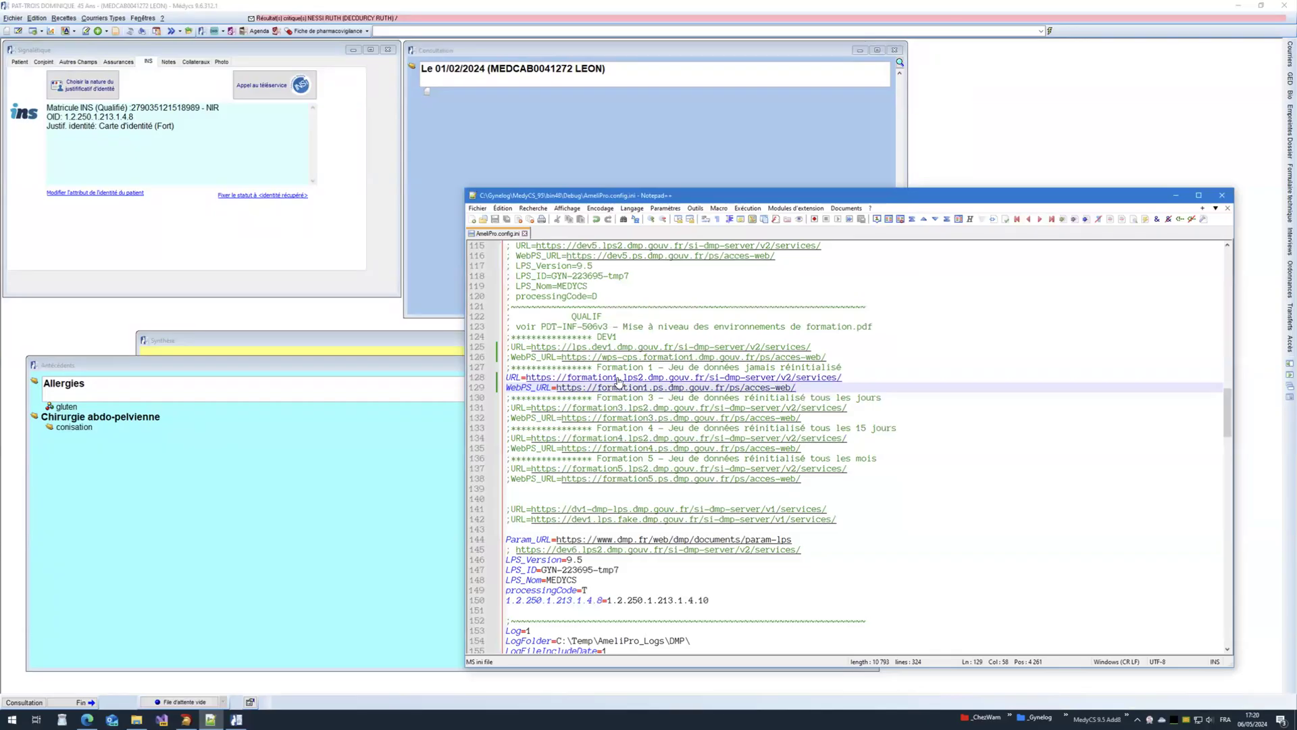
Step: Toggle ';' on lines 125–129 to switch the DMP endpoint from formation1 to dev1, then undo it
key("Home")
type(";")
key("Up")
key("Home")
type(";")
key("Up")
key("Up")
key("Home")
key("Delete")
key("Up")
key("Delete")
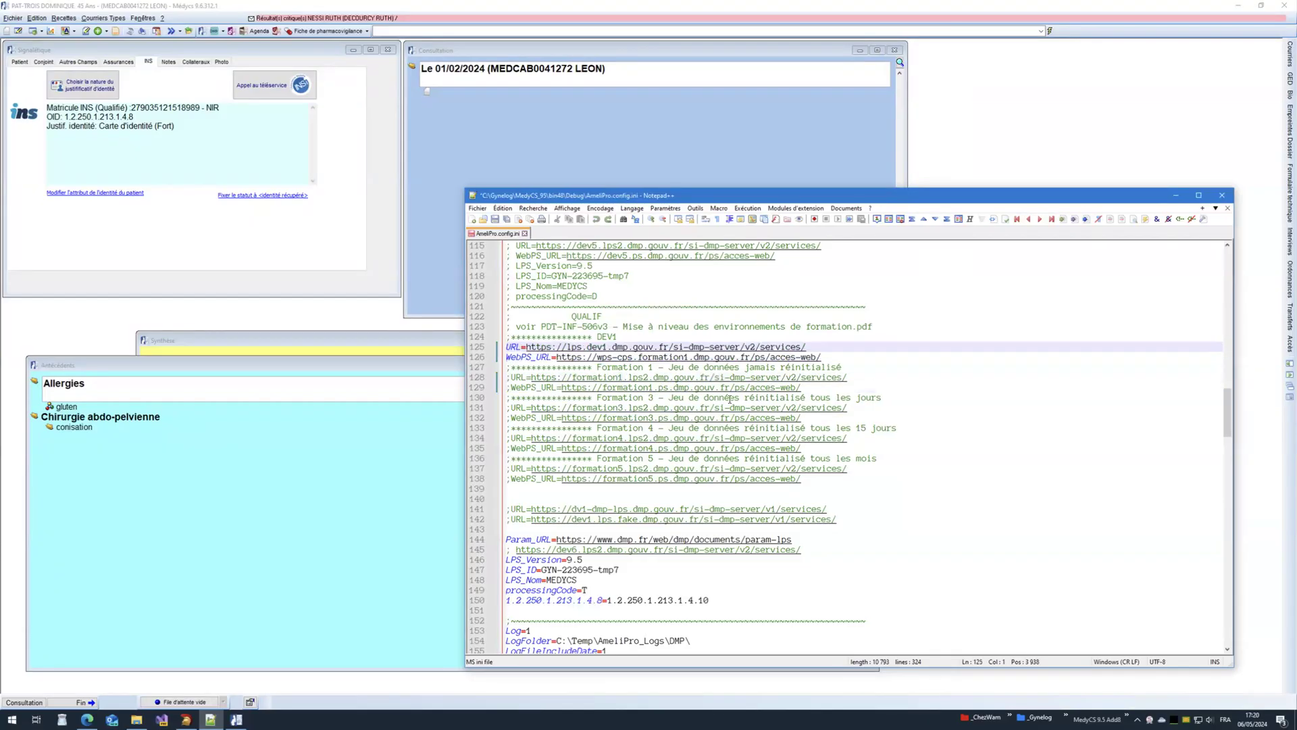
key("ctrl+z")
key("ctrl+z")
key("ctrl+z")
key("ctrl+z")
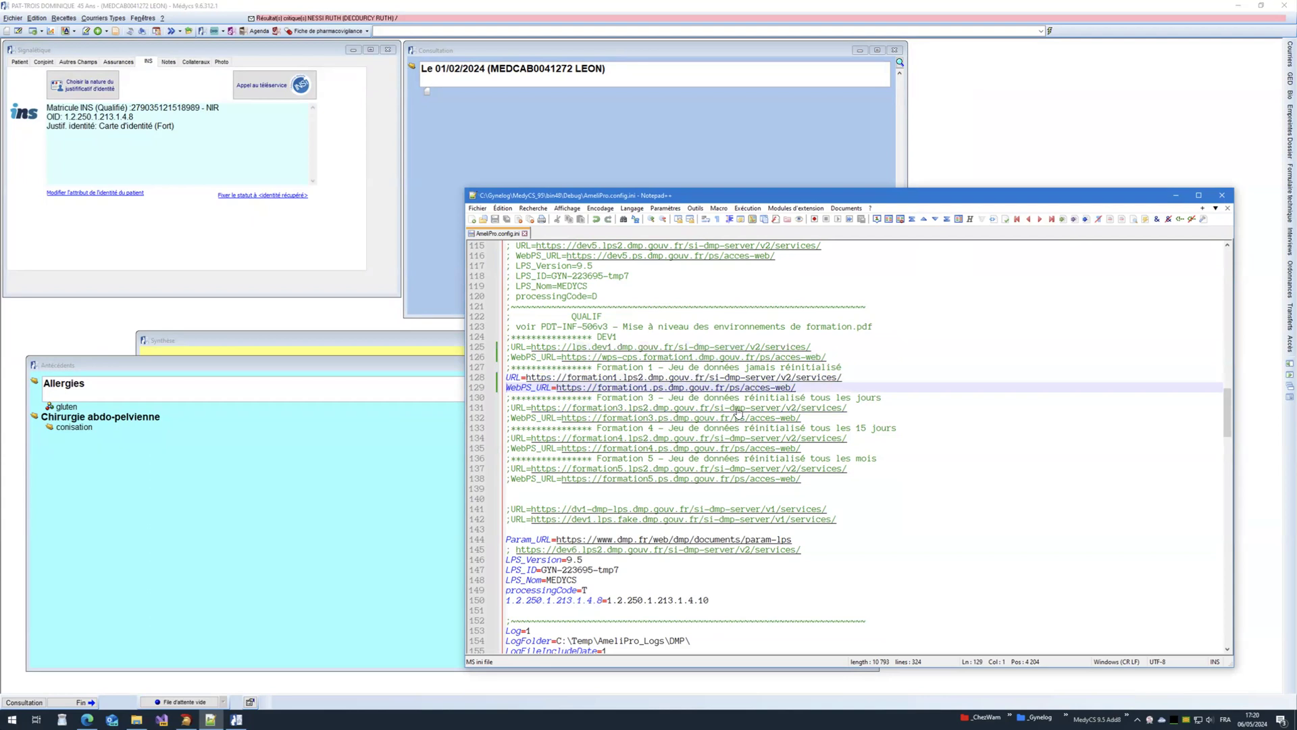
left_click(136, 719)
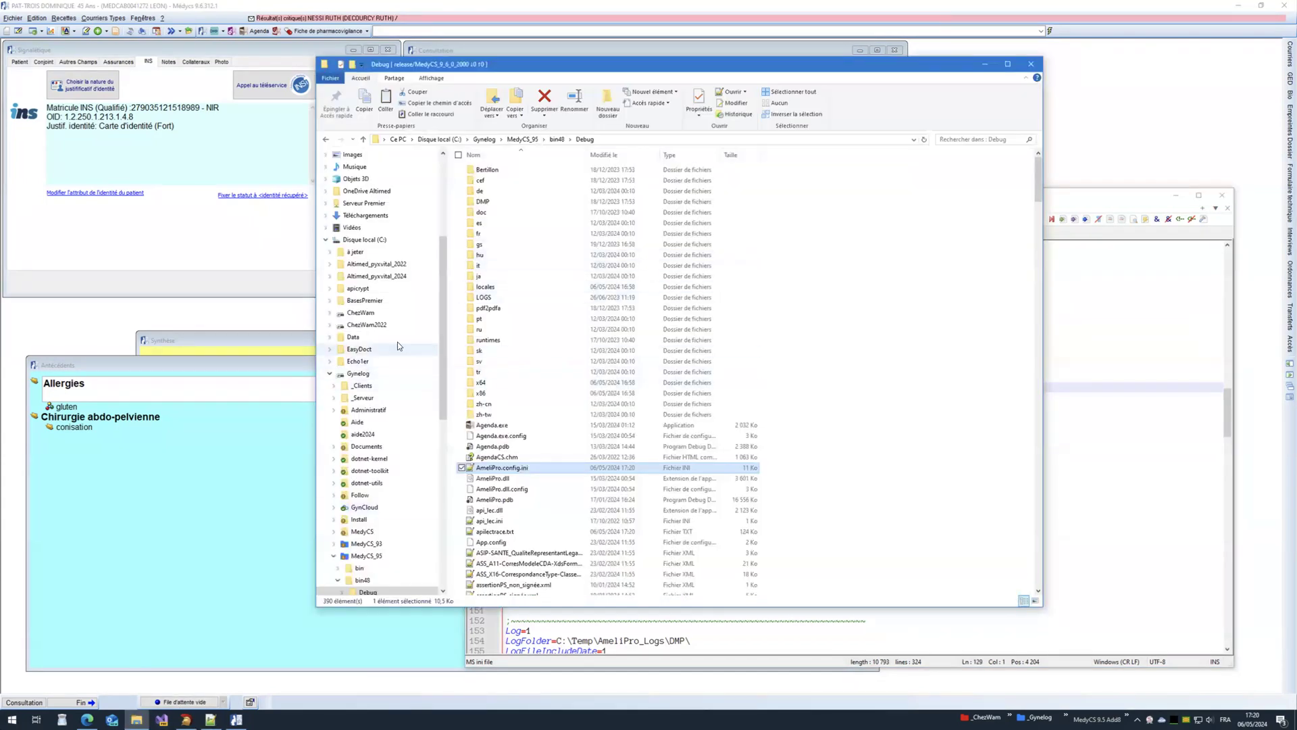
Step: Open AmeliPro.config.ini from ChezWam\dotnet-library\build\AmeliPro\net48 in Notepad++
left_click(361, 313)
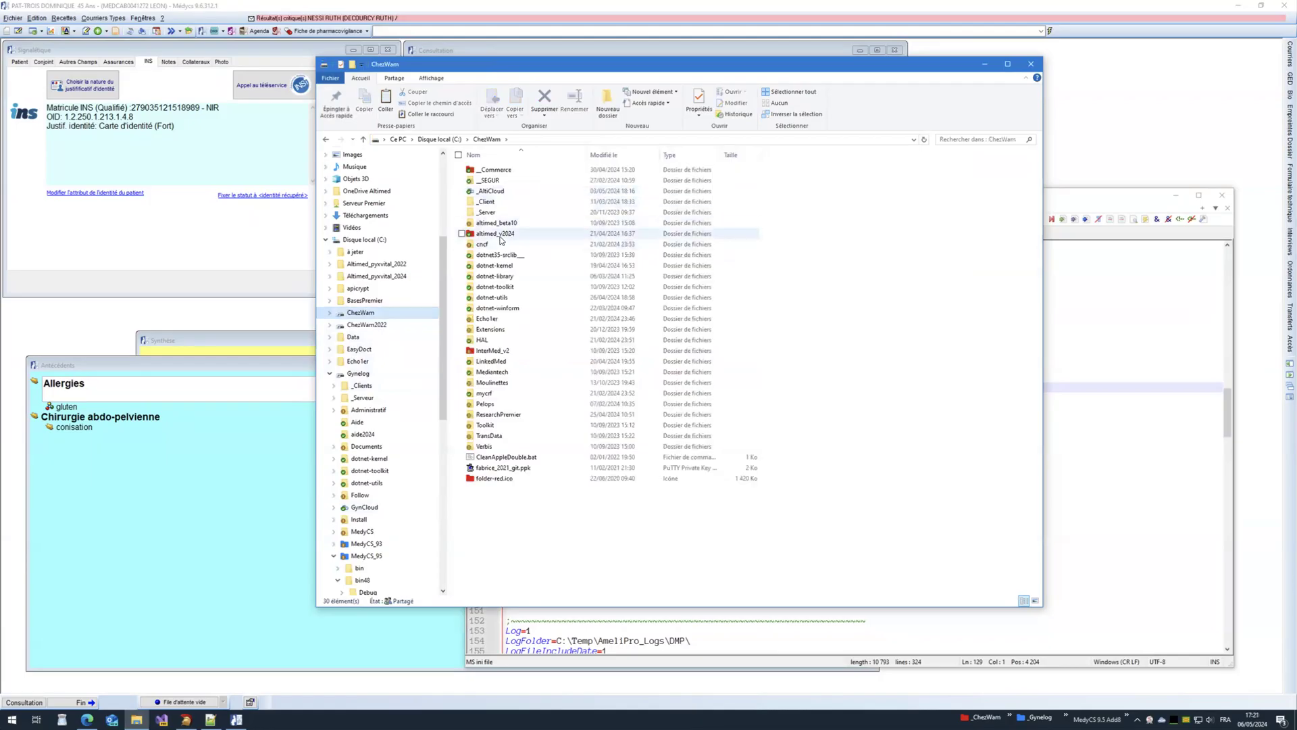
double_click(495, 276)
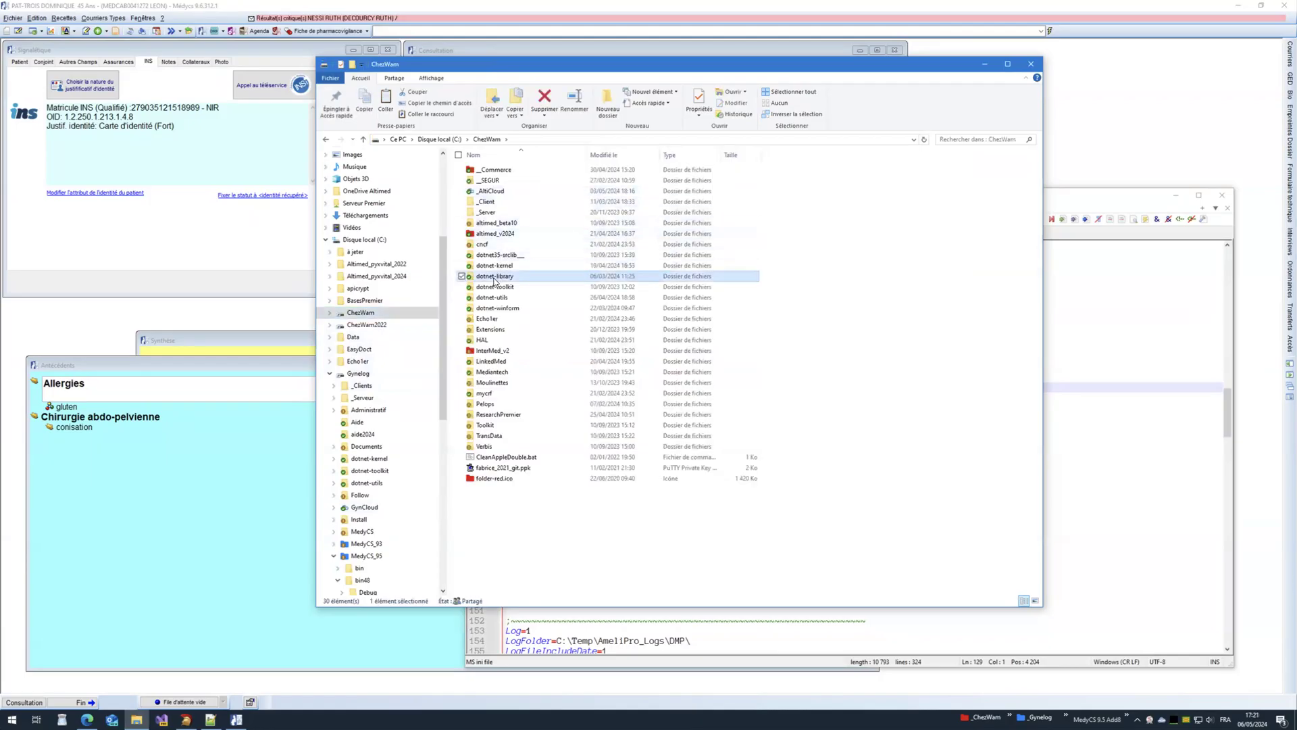
double_click(491, 171)
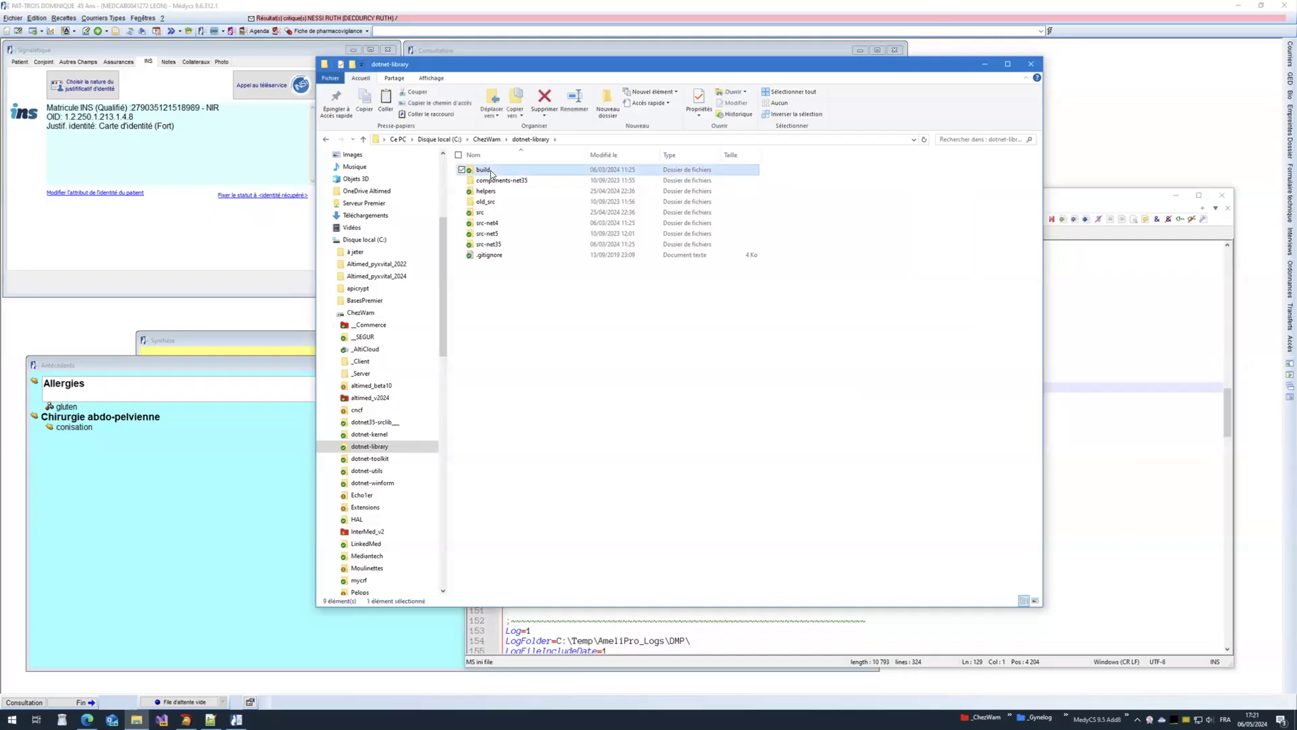
double_click(488, 171)
double_click(488, 170)
double_click(498, 169)
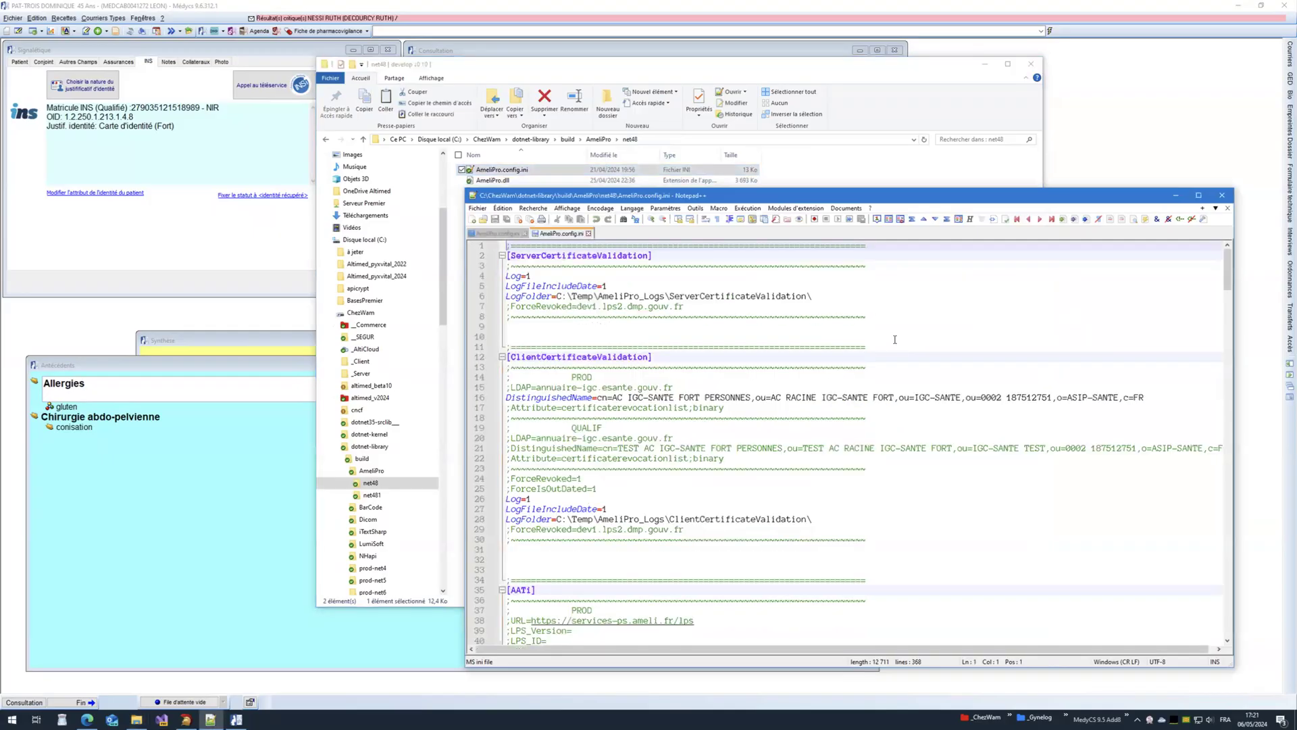
Step: Search the reference config for 'dmp' to reach its DMP URL section around line 160
key("ctrl+f")
type("dmp")
key("Return")
key("Return")
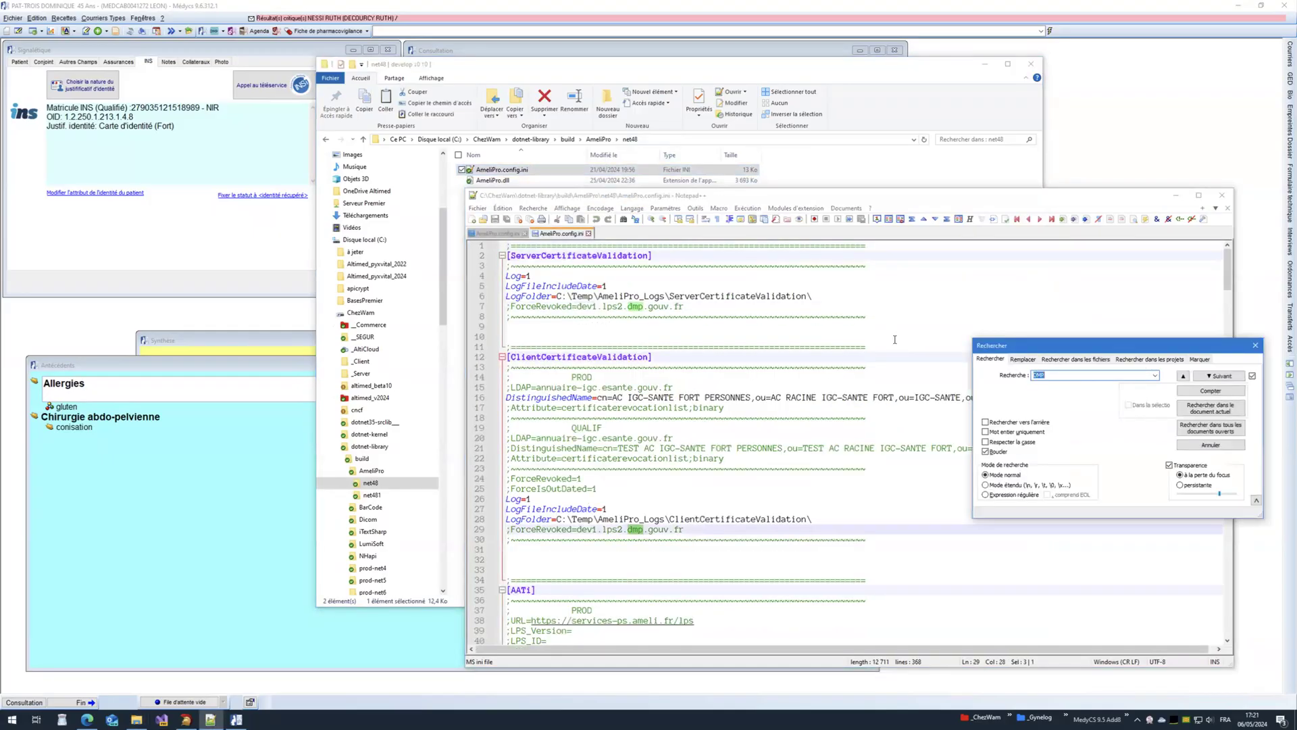
key("Return")
key("Escape")
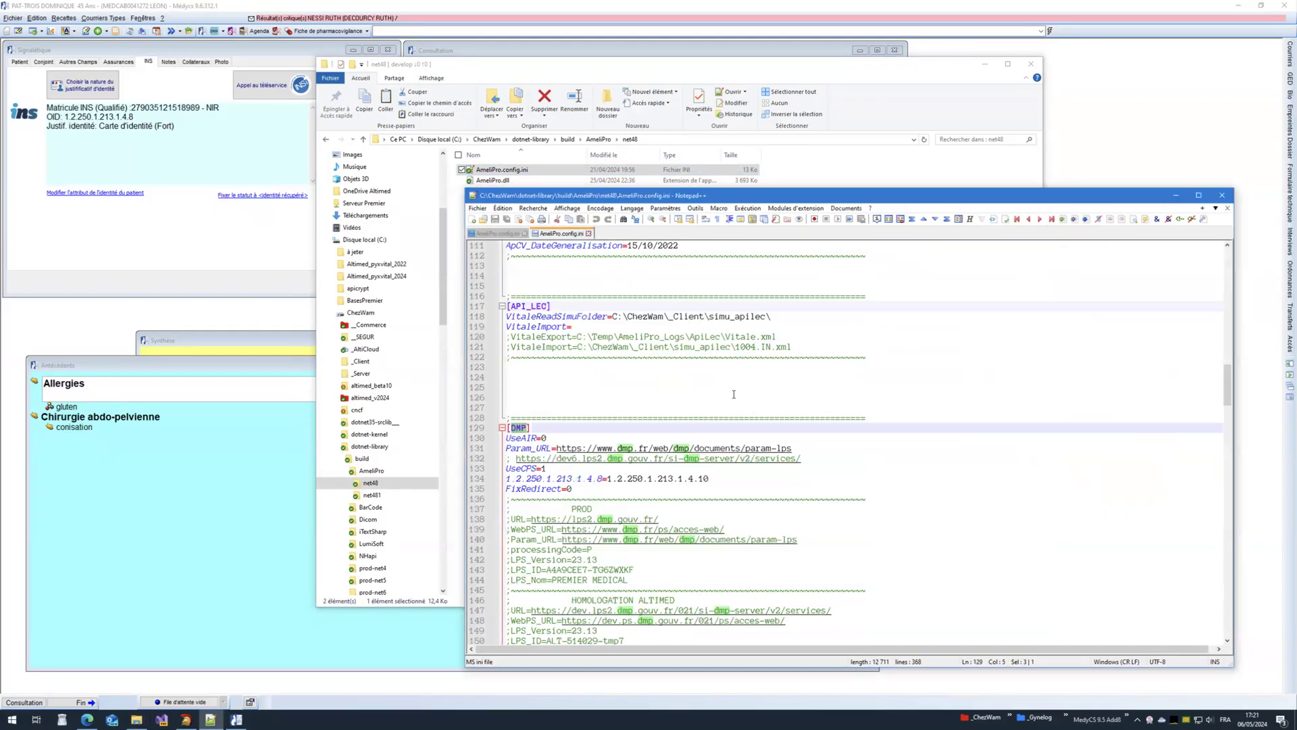
scroll(733, 394, "down", 13)
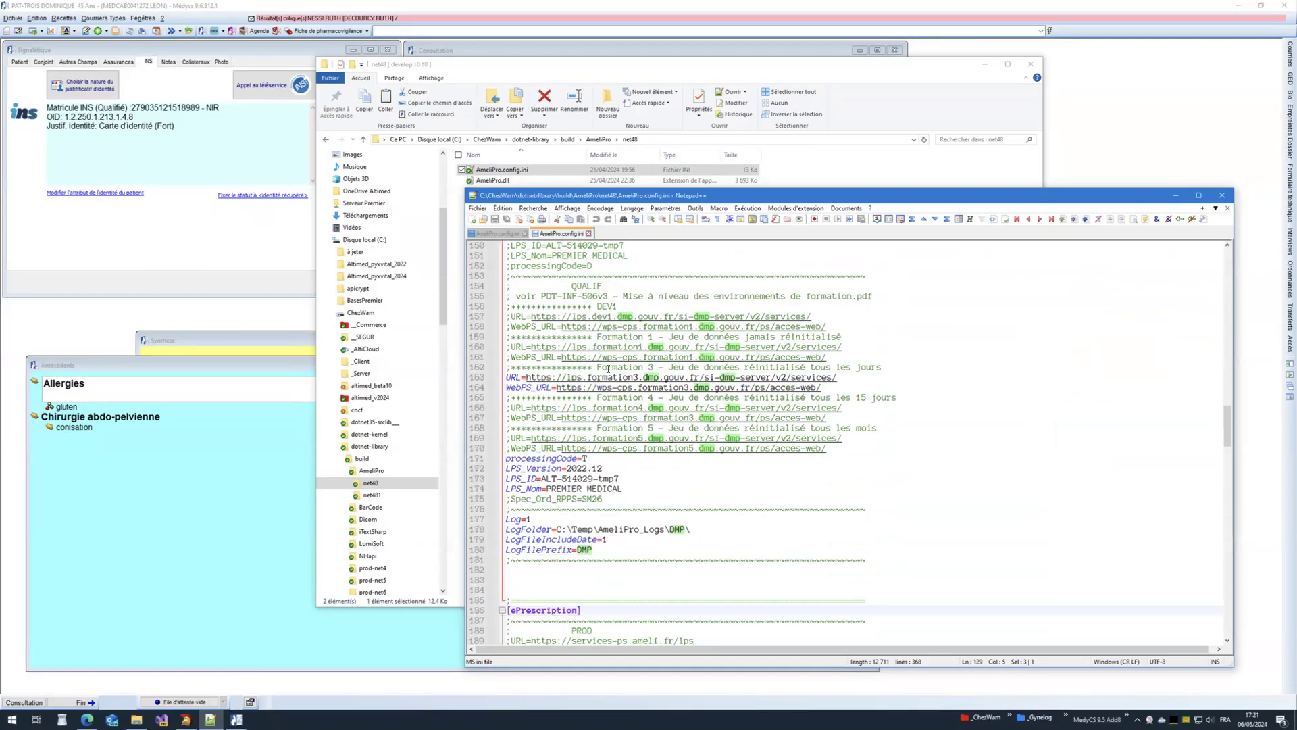
left_click_drag(848, 346, 511, 348)
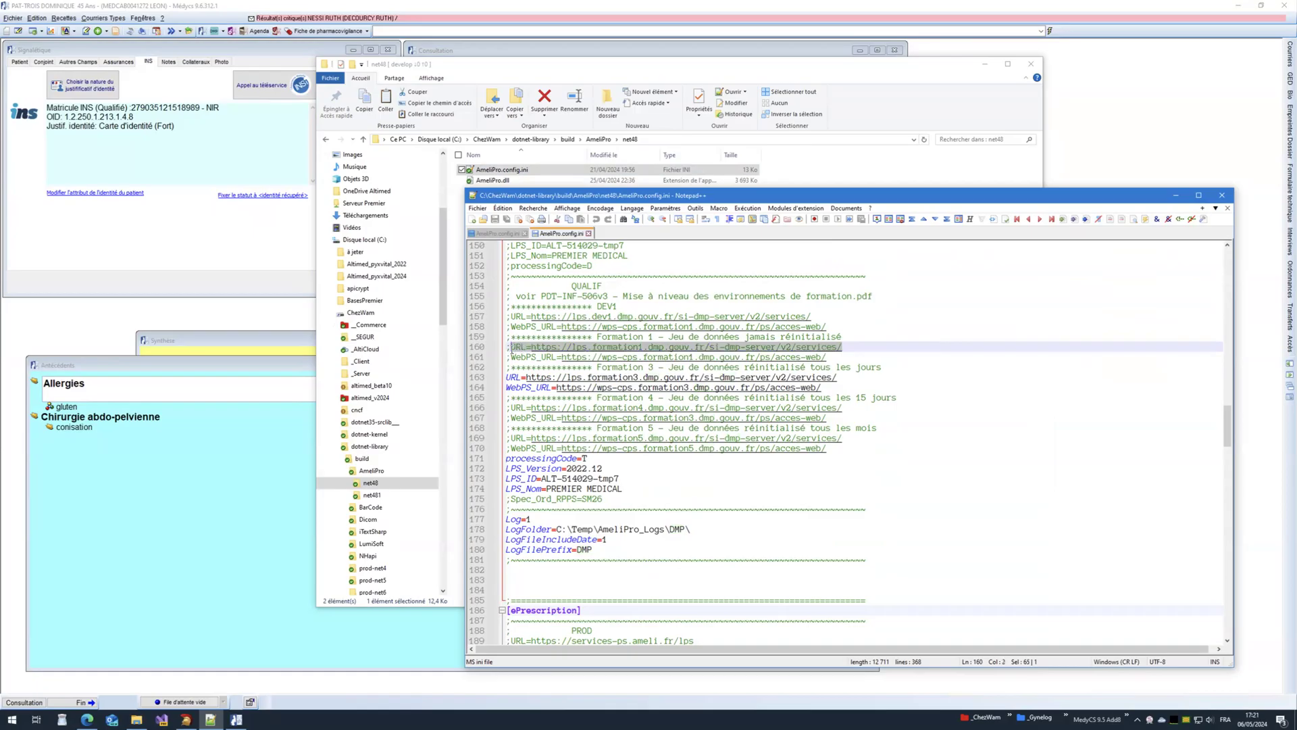
Step: Show both configs side by side and paste reference lines 156–170 over lines 125–138
right_click(532, 234)
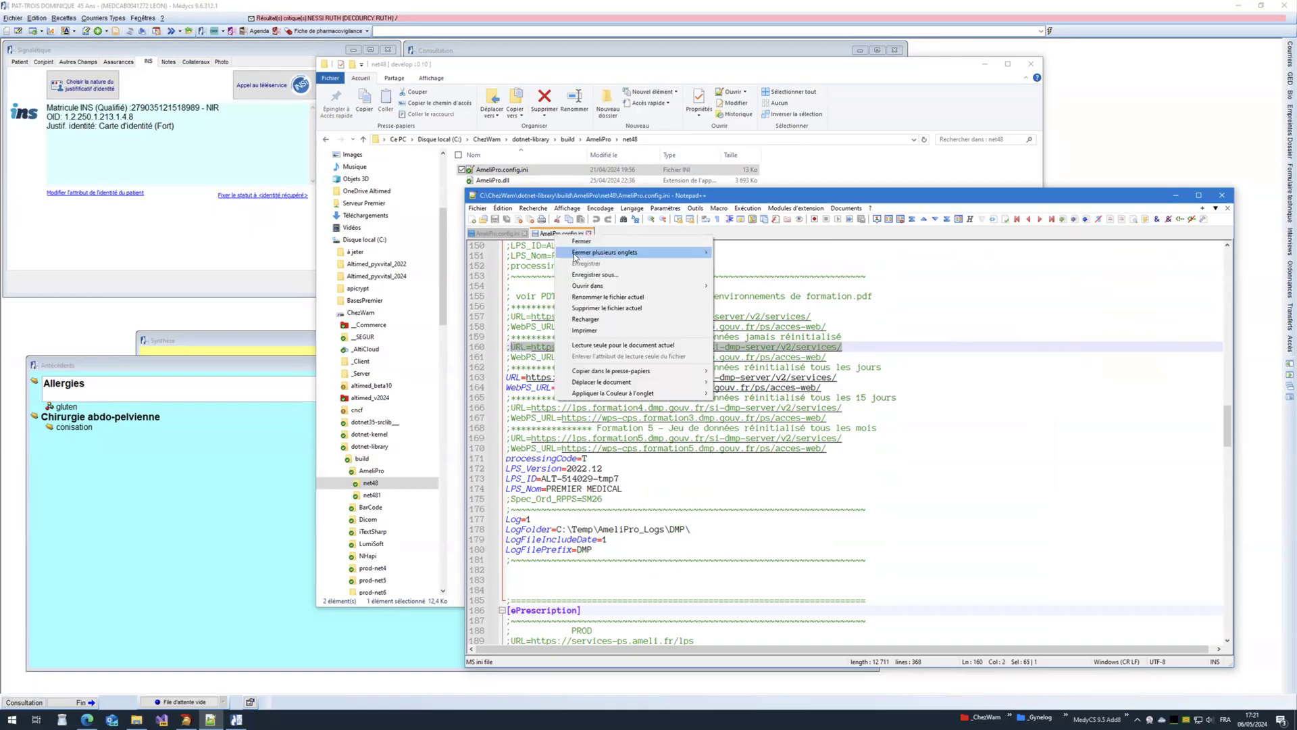
left_click(744, 386)
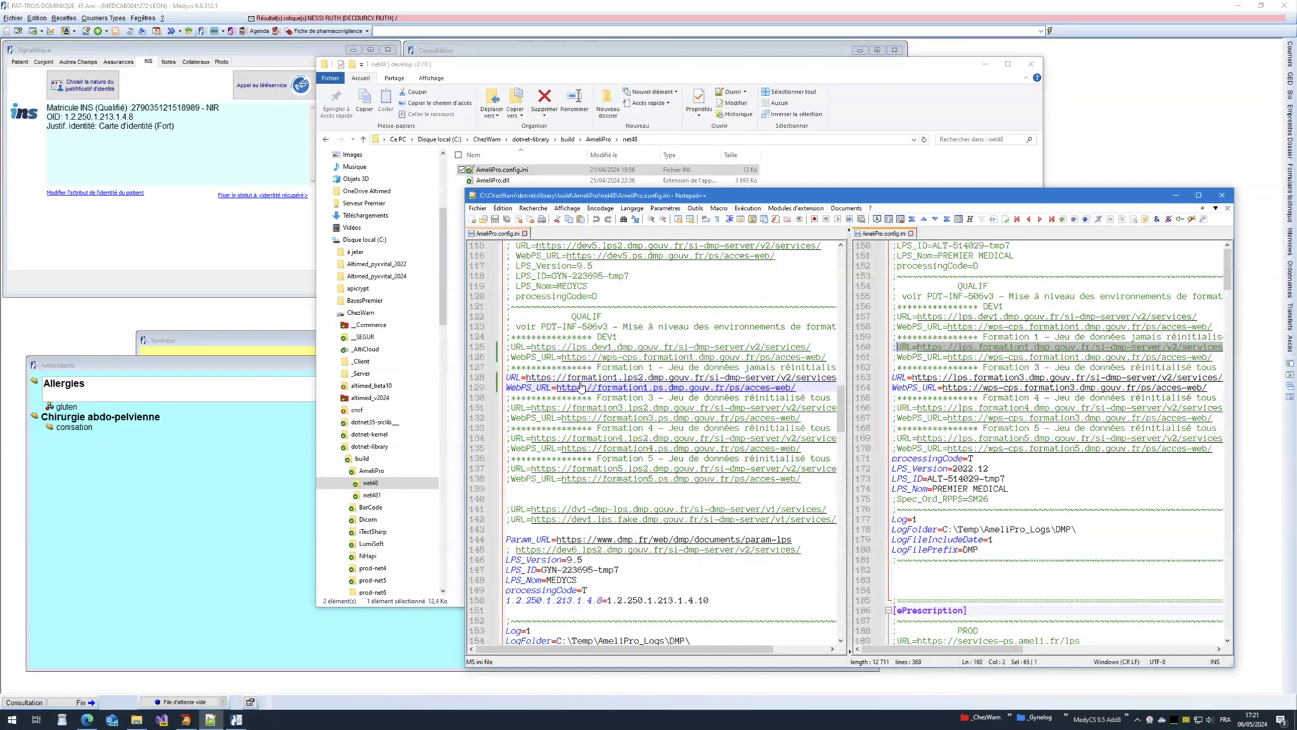
double_click(627, 197)
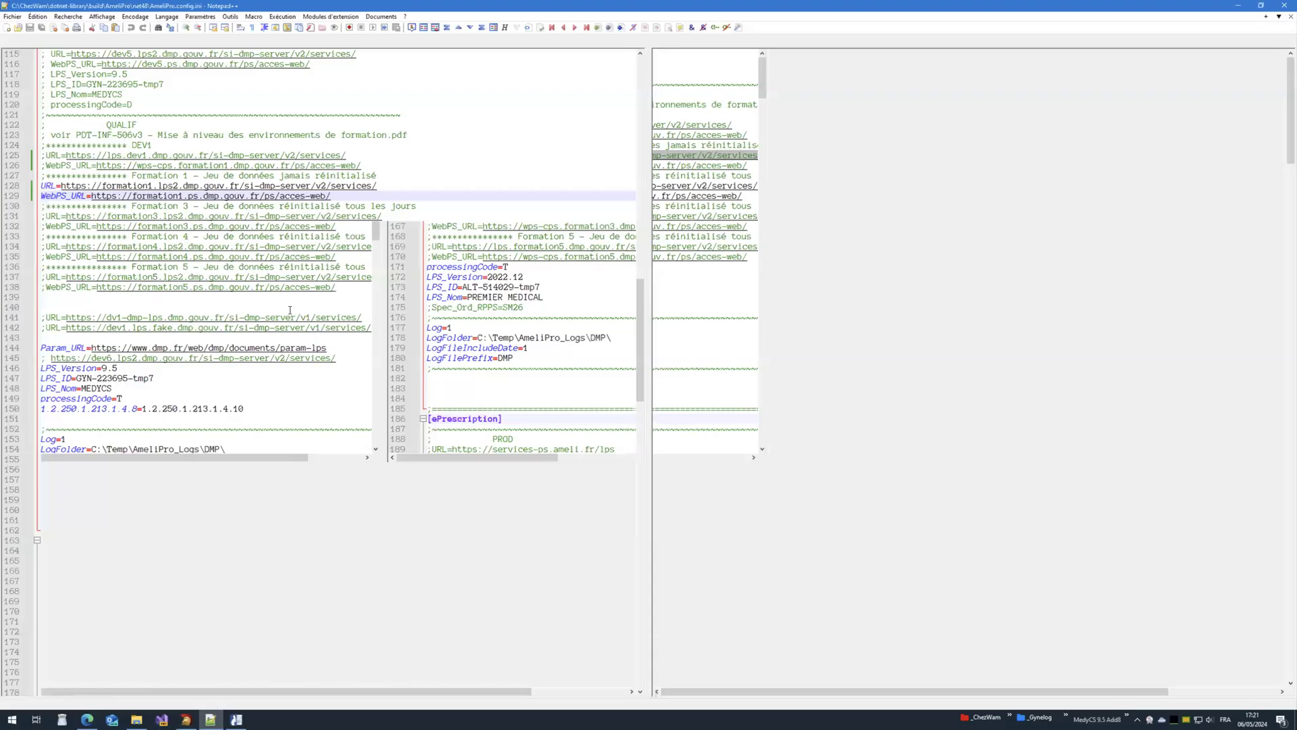
left_click_drag(1022, 258, 685, 121)
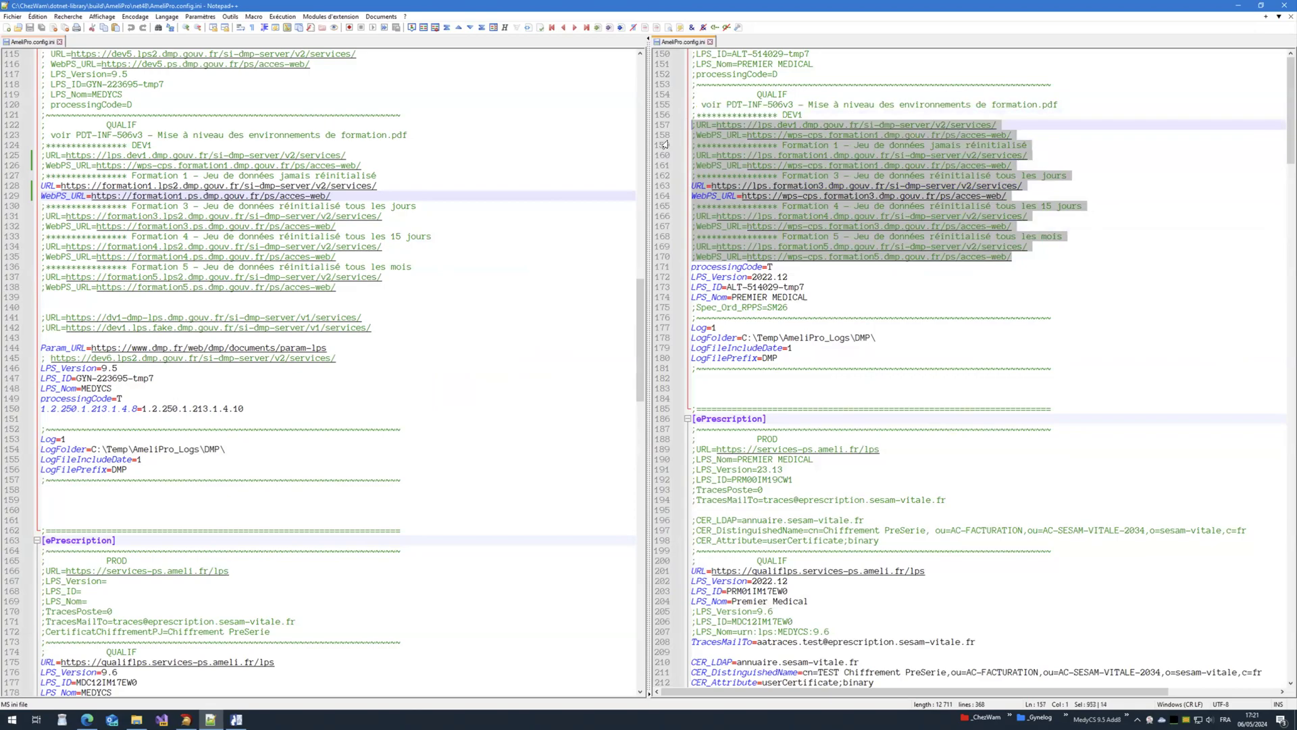
left_click_drag(337, 288, 19, 155)
type(";URL=https://lps.dev1.dmp.gouv.fr/si-dmp-server/v2/services/ ;WebPS_URL=https://wps-cps.formation1.dmp.gouv.fr/ps/acces-web/ ;**************** Formation 1 - Jeu de données jamais réinitialisé ;URL=https://lps.formation1.dmp.gouv.fr/si-dmp-server/v2/services/ ;WebPS_URL=https://wps-cps.formation1.dmp.gouv.fr/ps/acces-web/ ;**************** Formation 3 - Jeu de données réinitialisé tous les jours URL=https://lps.formation3.dmp.gouv.fr/si-dmp-server/v2/services/ WebPS_URL=https://wps-cps.formation3.dmp.gouv.fr/ps/acces-web/ ;**************** Formation 4 - Jeu de données réinitialisé tous les 15 jours ;URL=https://lps.formation4.dmp.gouv.fr/si-dmp-server/v2/services/ ;WebPS_URL=https://wps-cps.formation3.dmp.gouv.fr/ps/acces-web/ ;**************** Formation 5 - Jeu de données réinitialisé tous les mois ;URL=https://lps.formation5.dmp.gouv.fr/si-dmp-server/v2/services/ ;WebPS_URL=https://wps-cps.formation5.dmp.gouv.fr/ps/acces-web/")
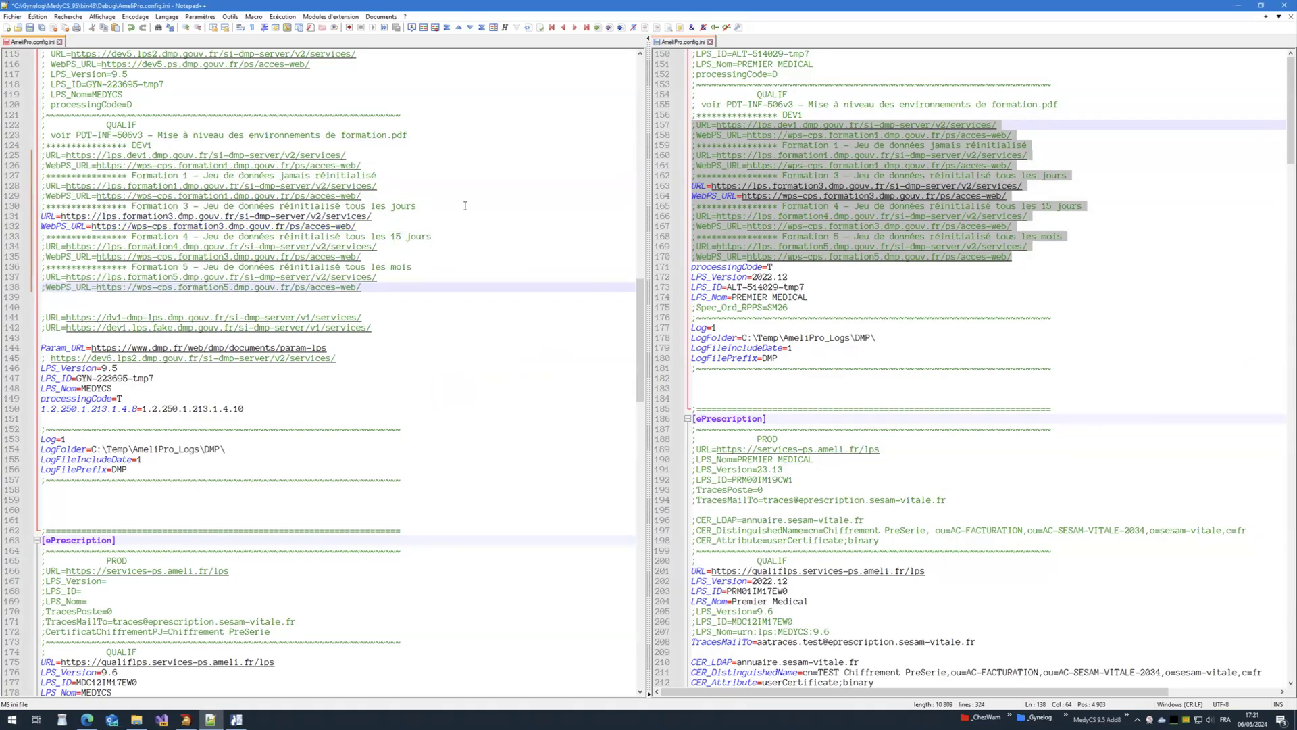
Step: Comment out the formation3 URL lines and uncomment the formation1 services and web access URLs
left_click(39, 217)
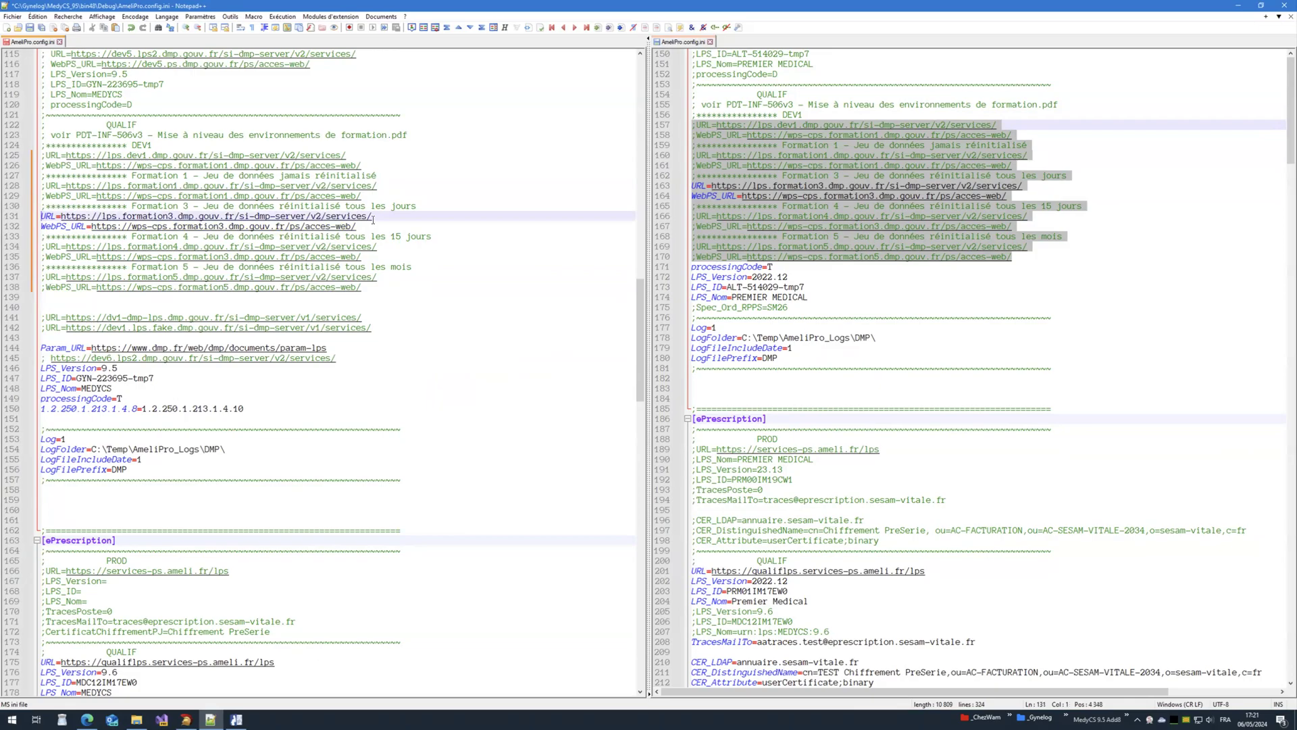
type(";")
key("Down")
key("Left")
type(";")
key("Up")
key("Up")
key("Up")
key("Up")
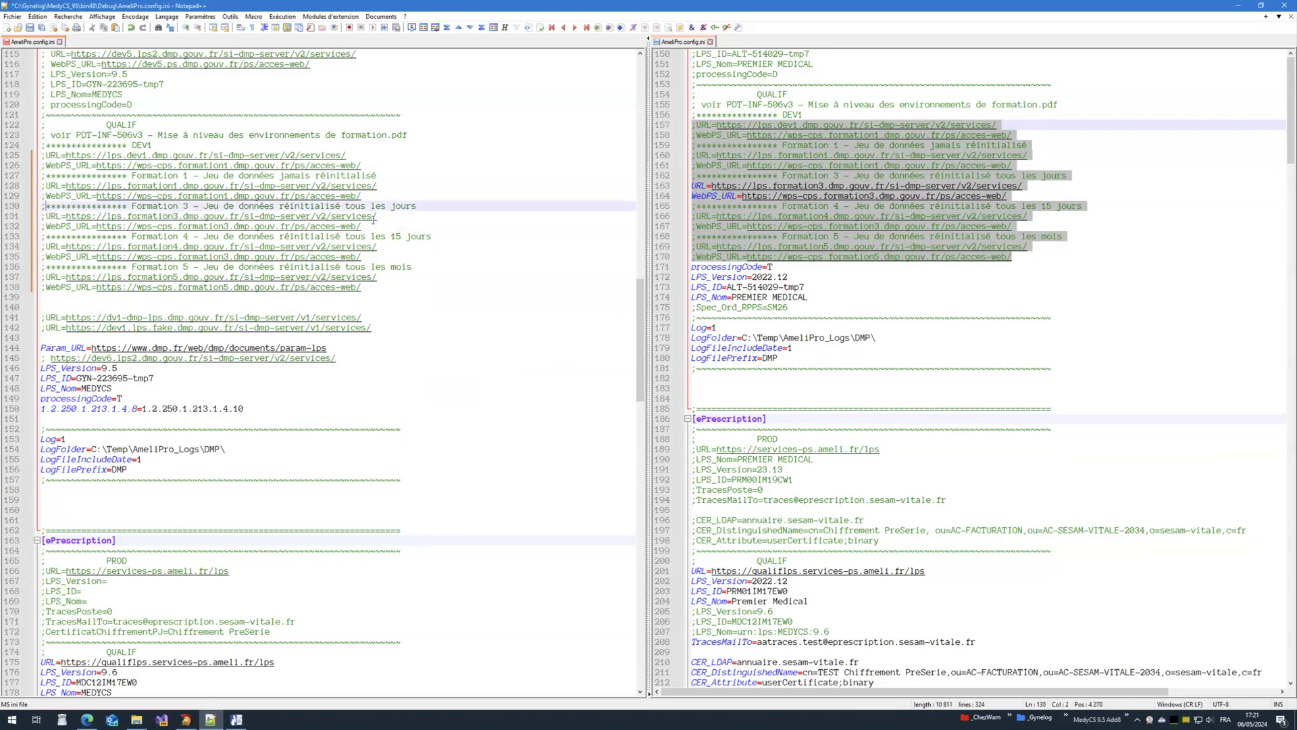
key("BackSpace")
key("Down")
key("Delete")
Step: Save the MedyCS AmeliPro.config.ini, minimize Notepad++, and close MedyCS
key("ctrl+s")
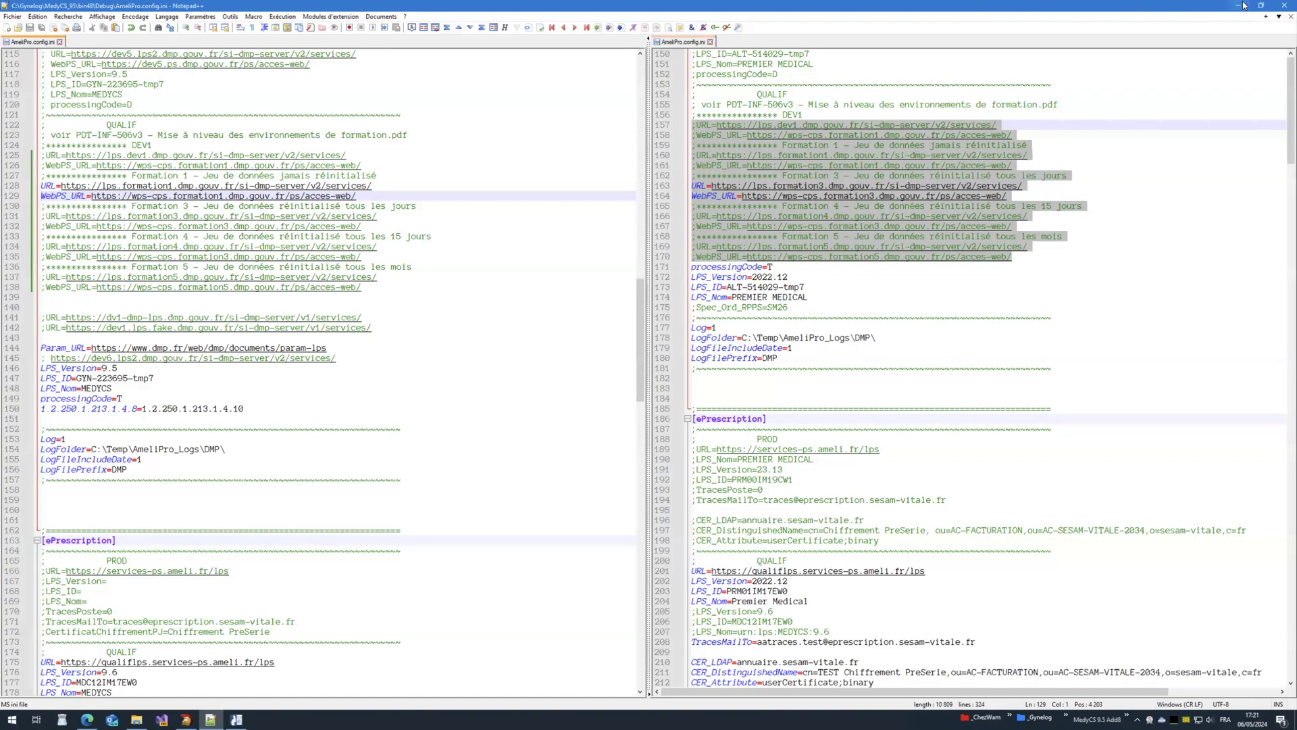
left_click(1239, 6)
left_click(1283, 7)
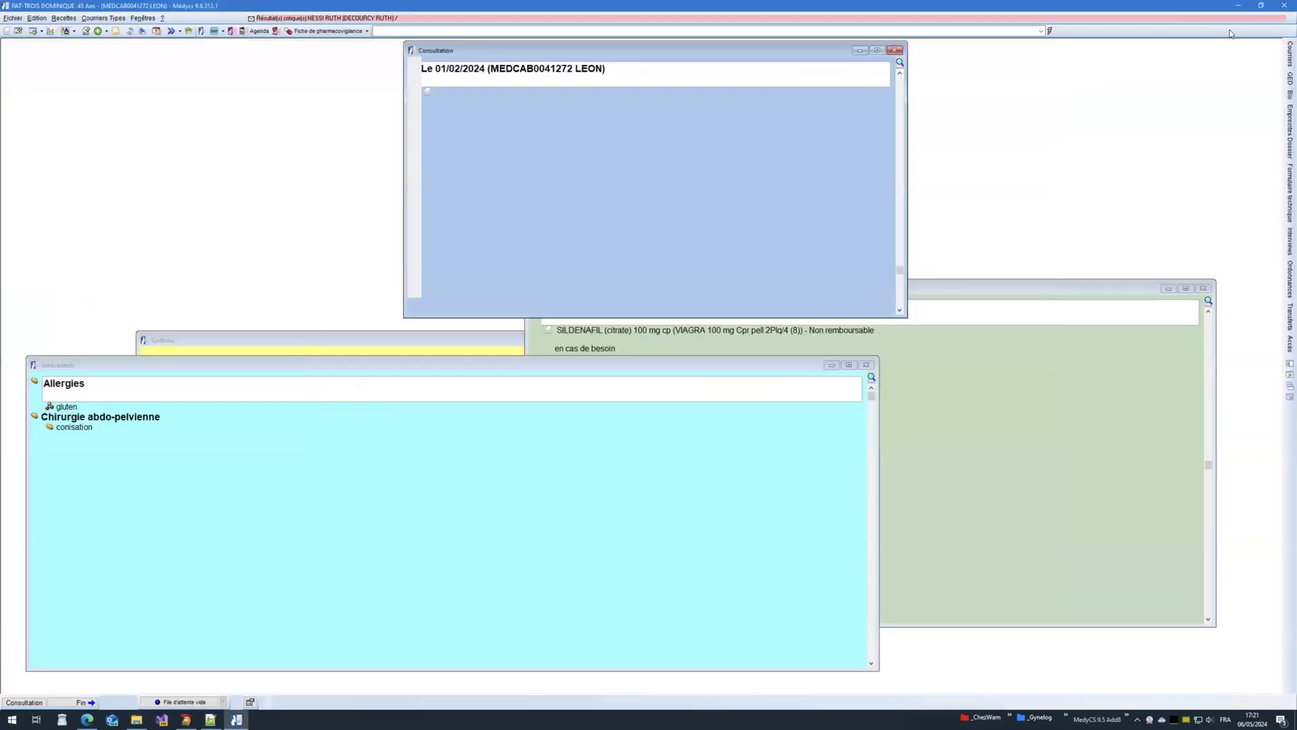
Step: Relaunch MedyCS from the desktop, log in with the CPS, reopen the last patient, and open their DMP
left_click(813, 306)
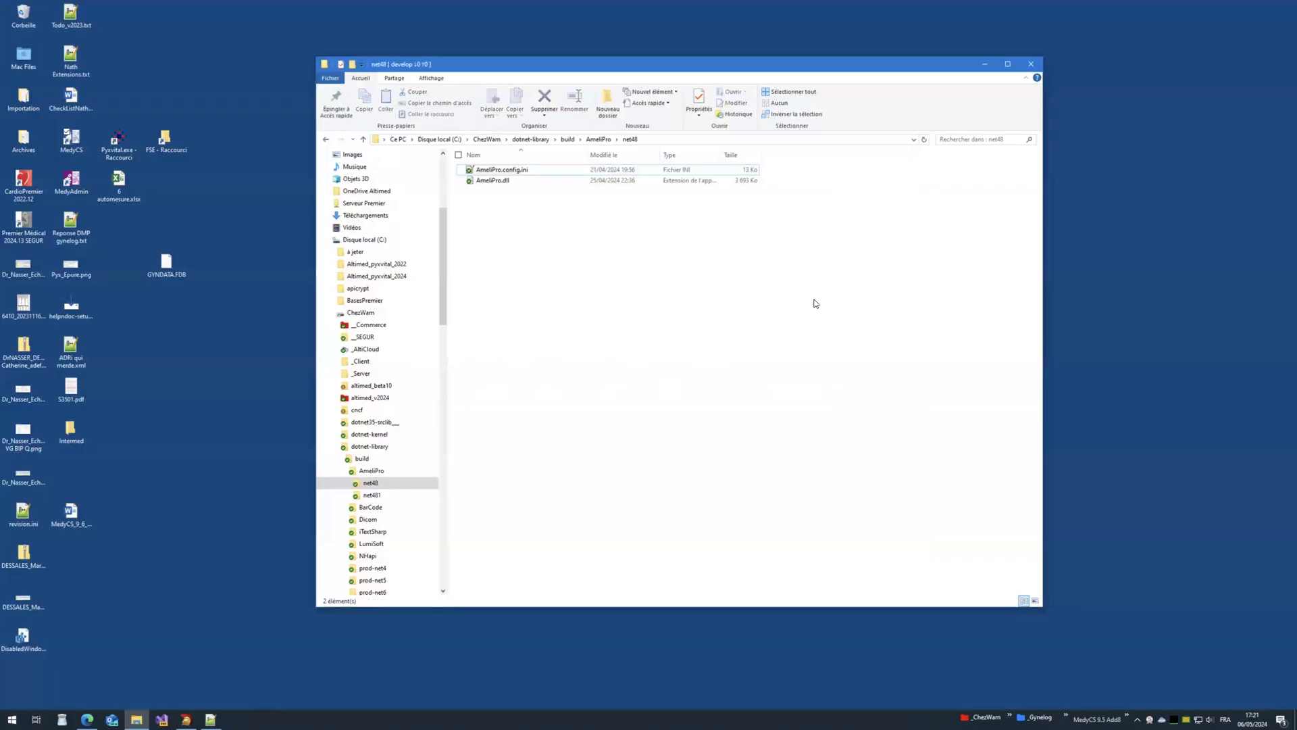
double_click(73, 139)
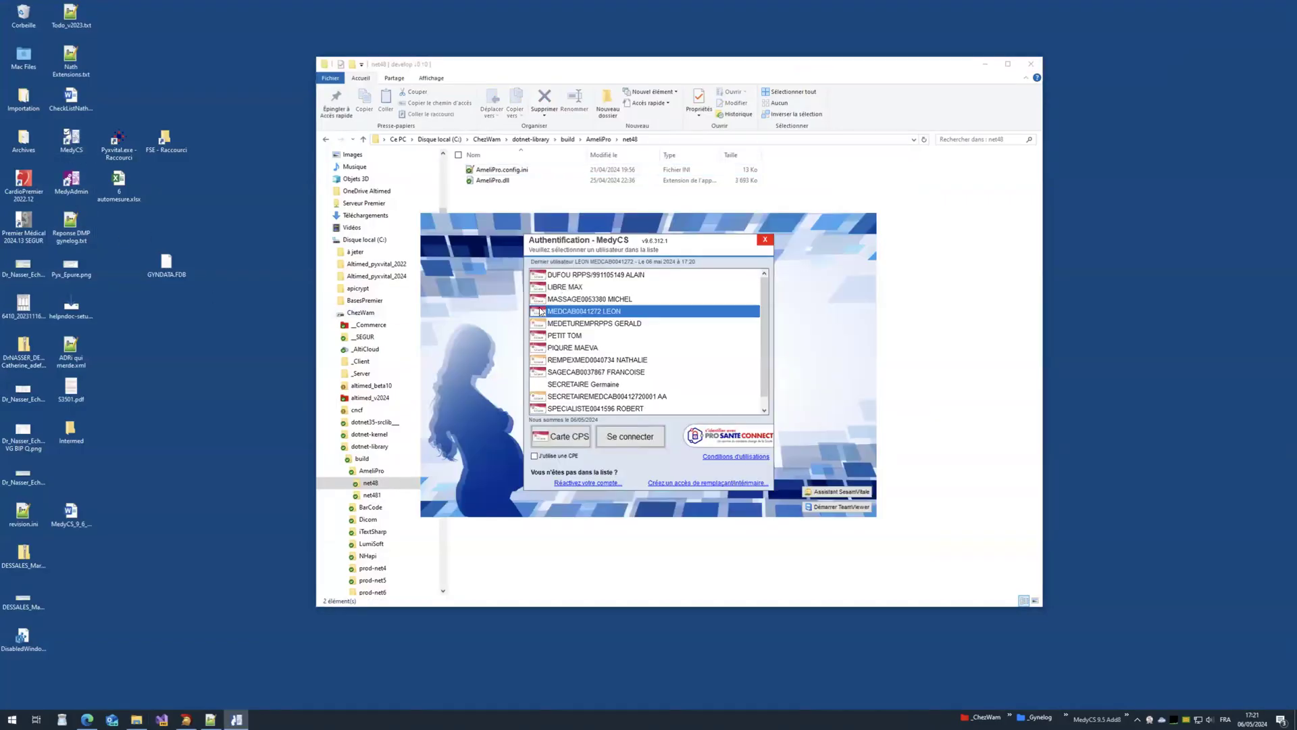
double_click(541, 312)
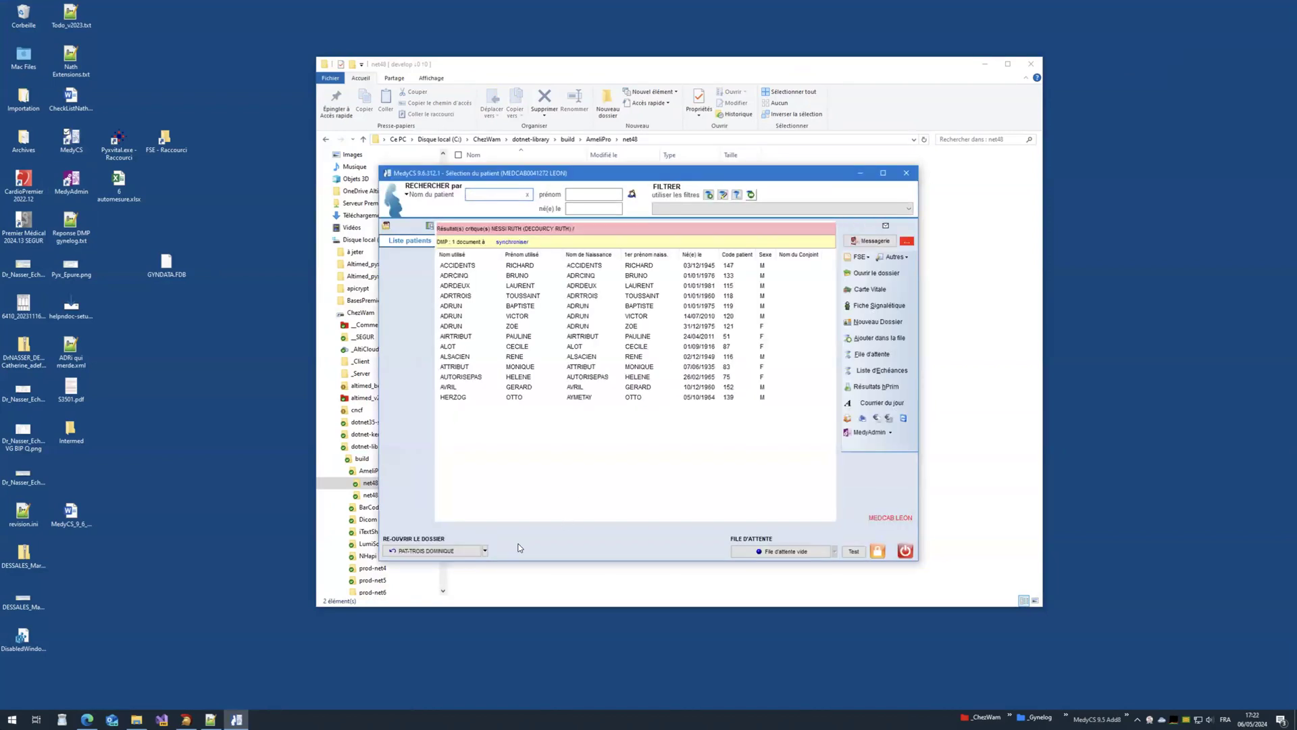
left_click(436, 550)
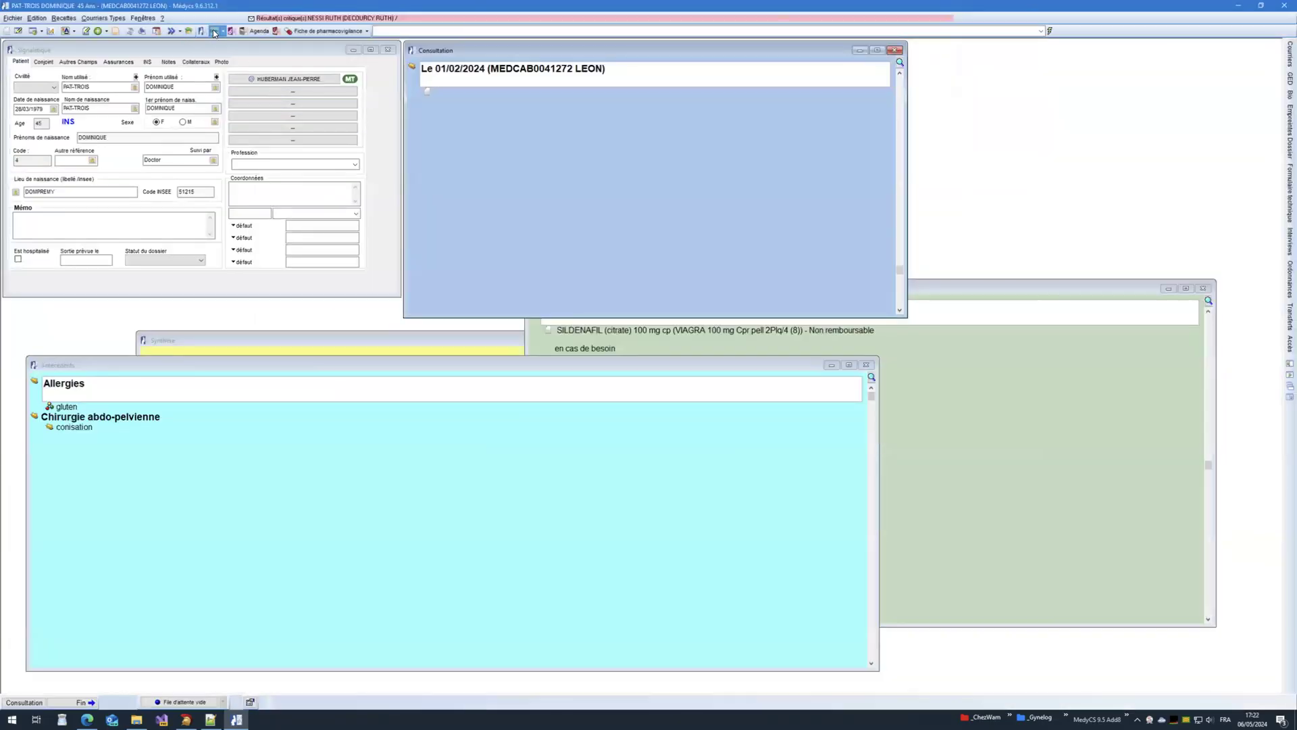
left_click(214, 32)
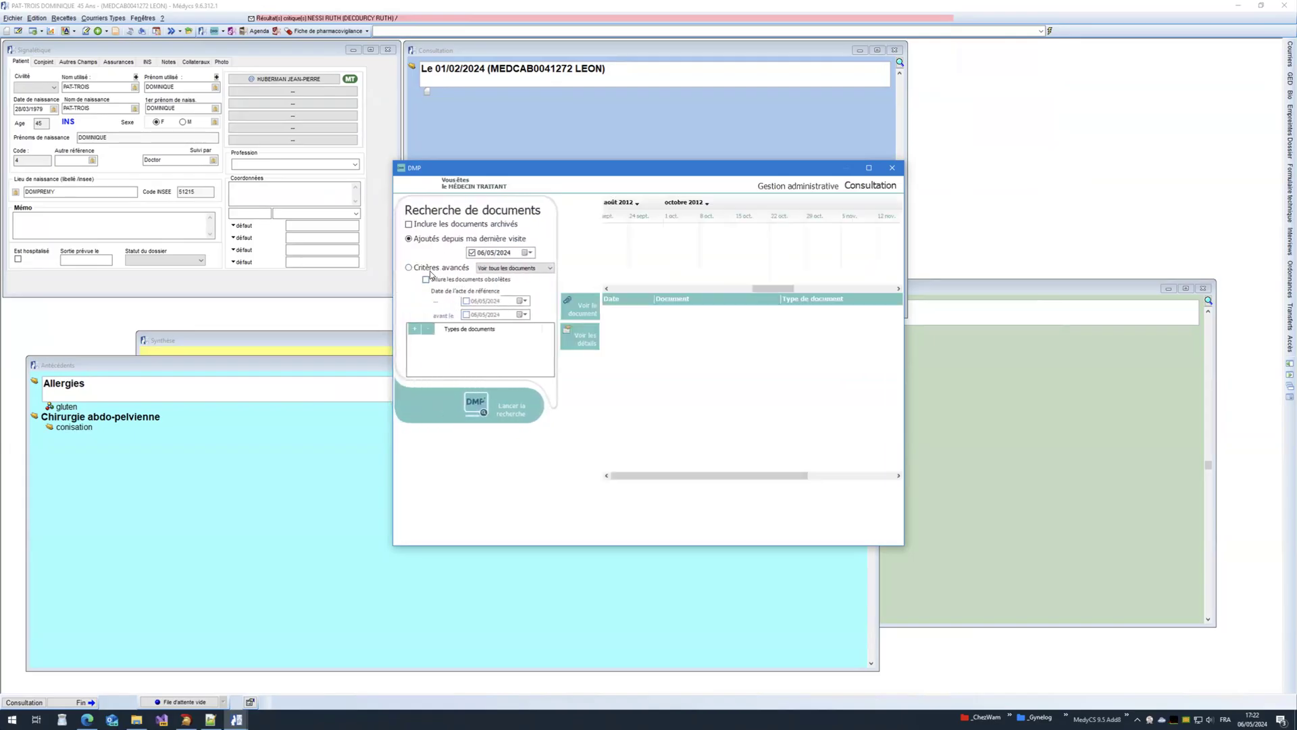
Step: Search the DMP for documents after 01/11/2023 and enlarge the window to show the 142 results
left_click(427, 268)
left_click(520, 302)
left_click(466, 315)
left_click(466, 316)
left_click(466, 315)
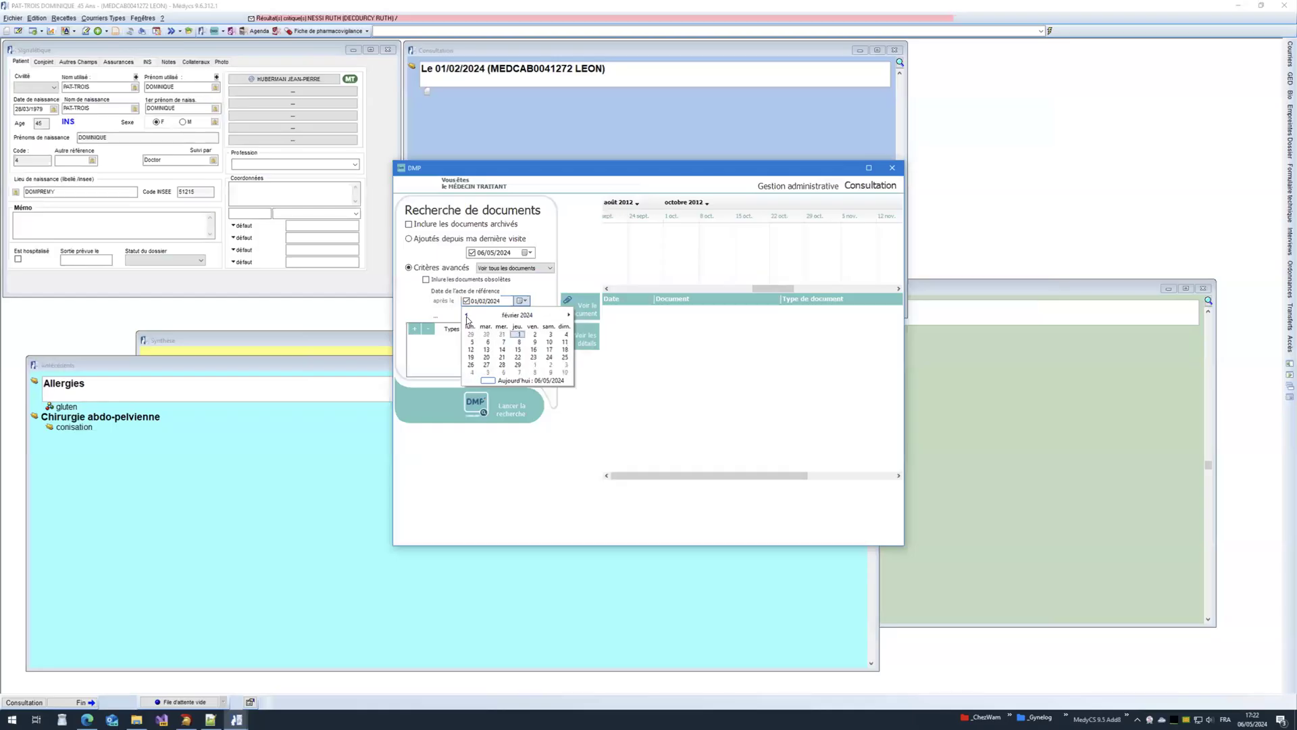
left_click(466, 315)
left_click(466, 316)
left_click(466, 316)
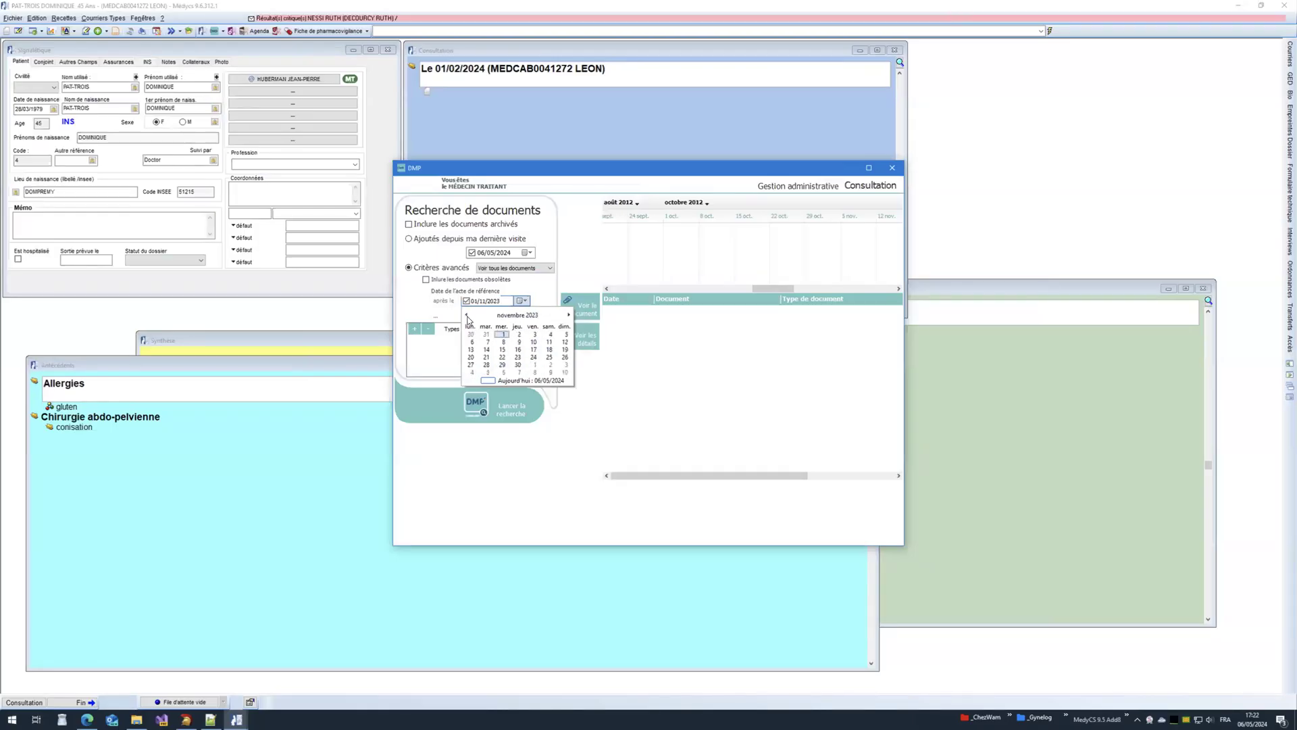
left_click(502, 335)
left_click(499, 412)
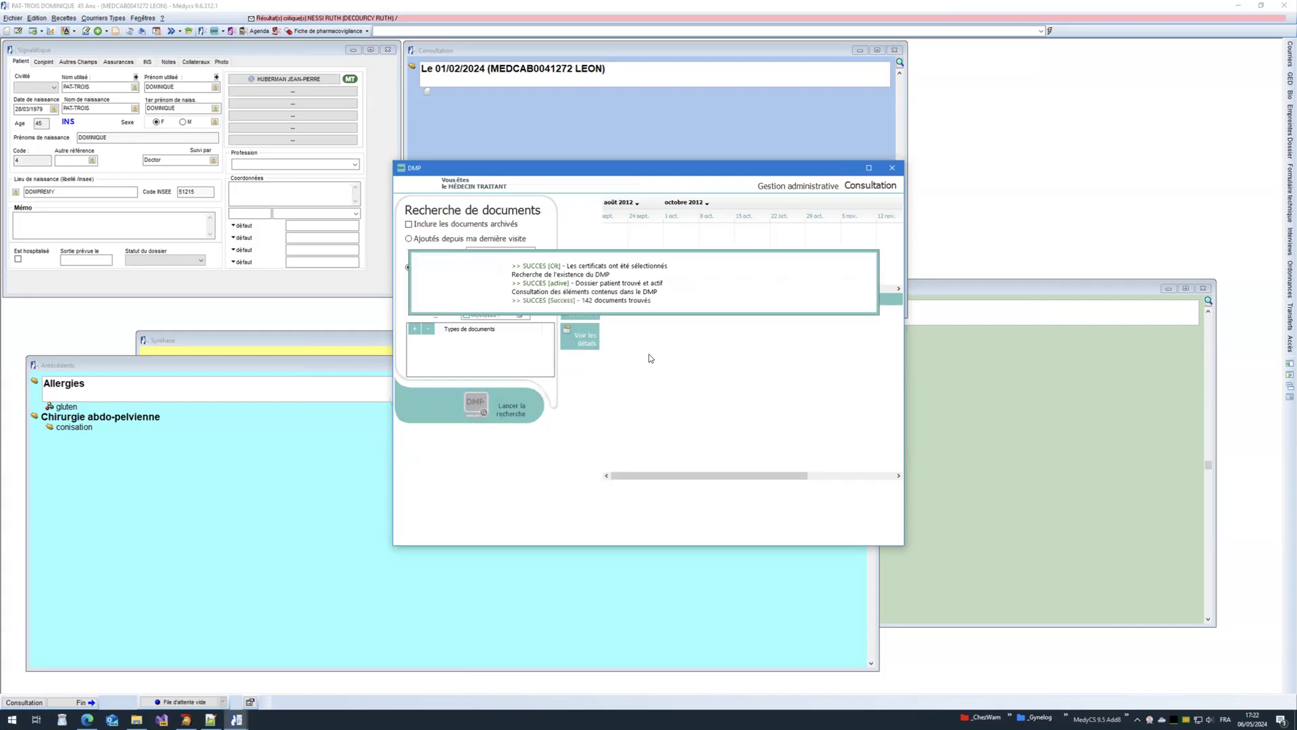
left_click_drag(649, 168, 444, 99)
left_click_drag(697, 475, 1069, 614)
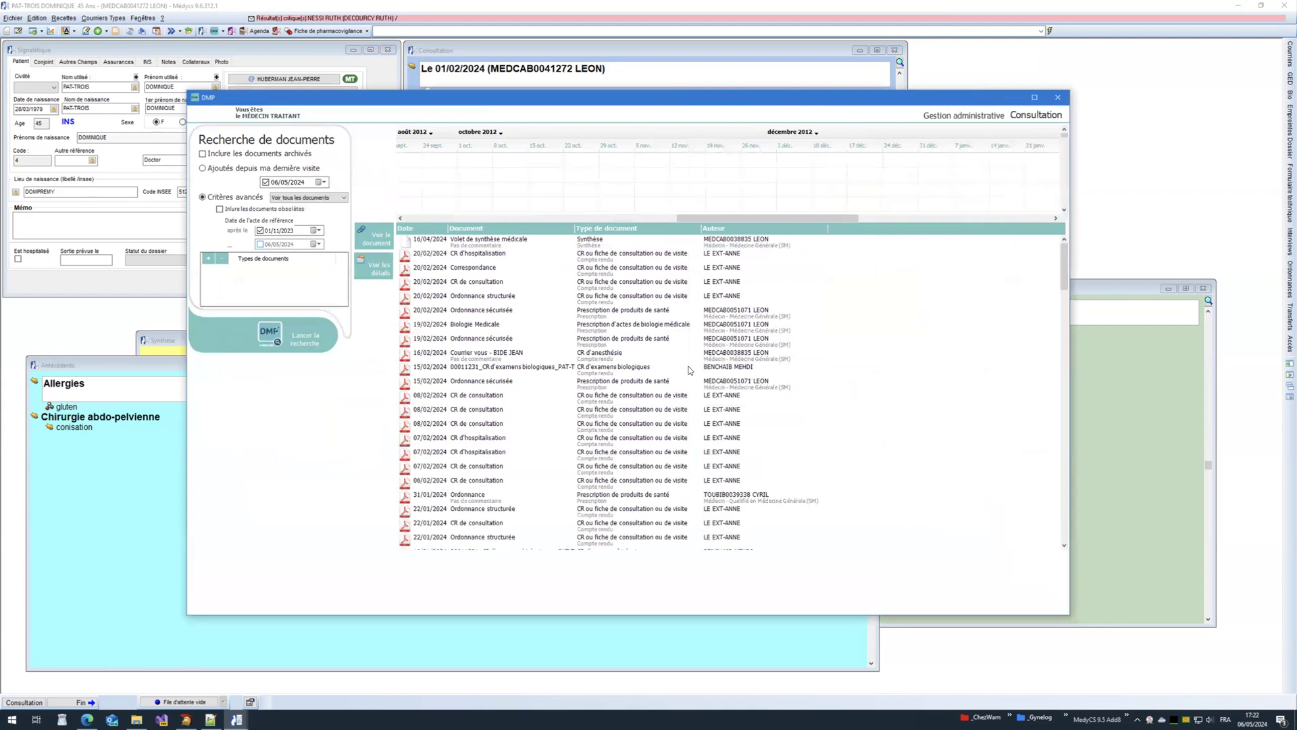
Step: Browse the timeline: Correspondance, Attestation de vaccination, Volet de synthèse médicale, CR accouchement, Biologie Medicale
left_click(474, 270)
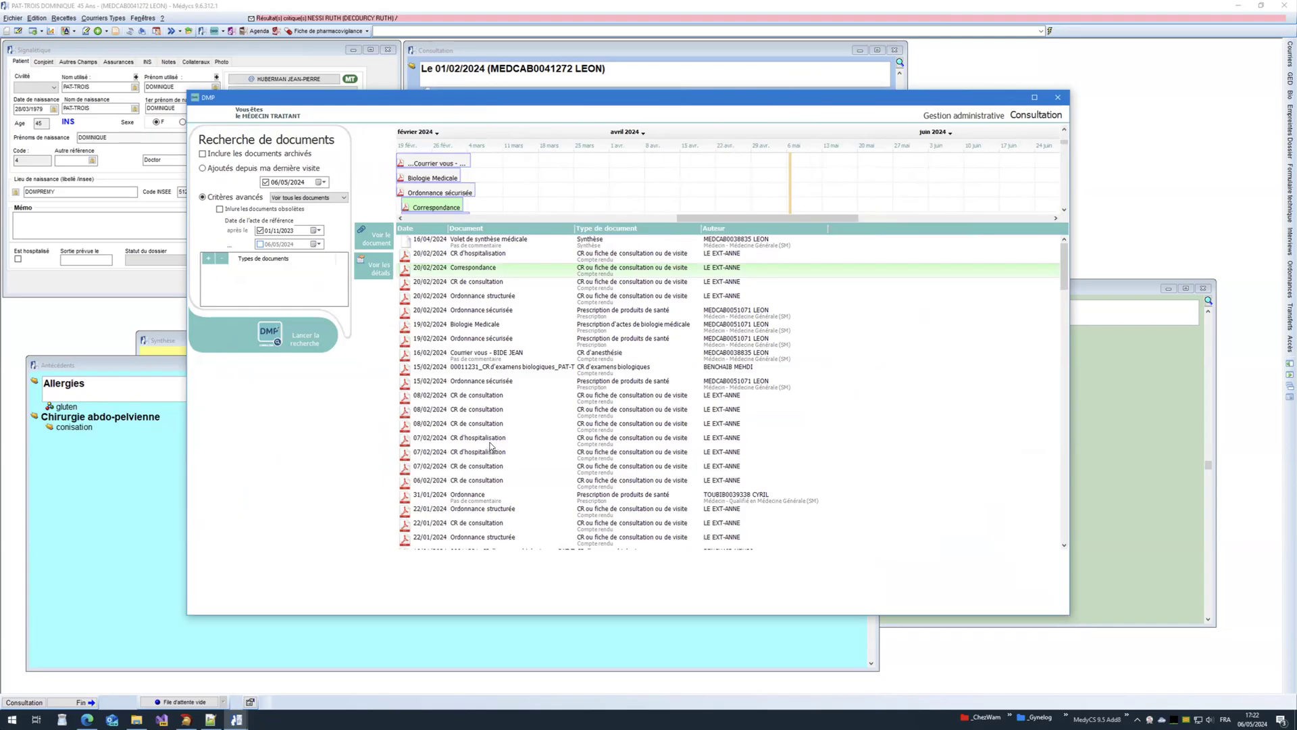
left_click_drag(703, 218, 624, 224)
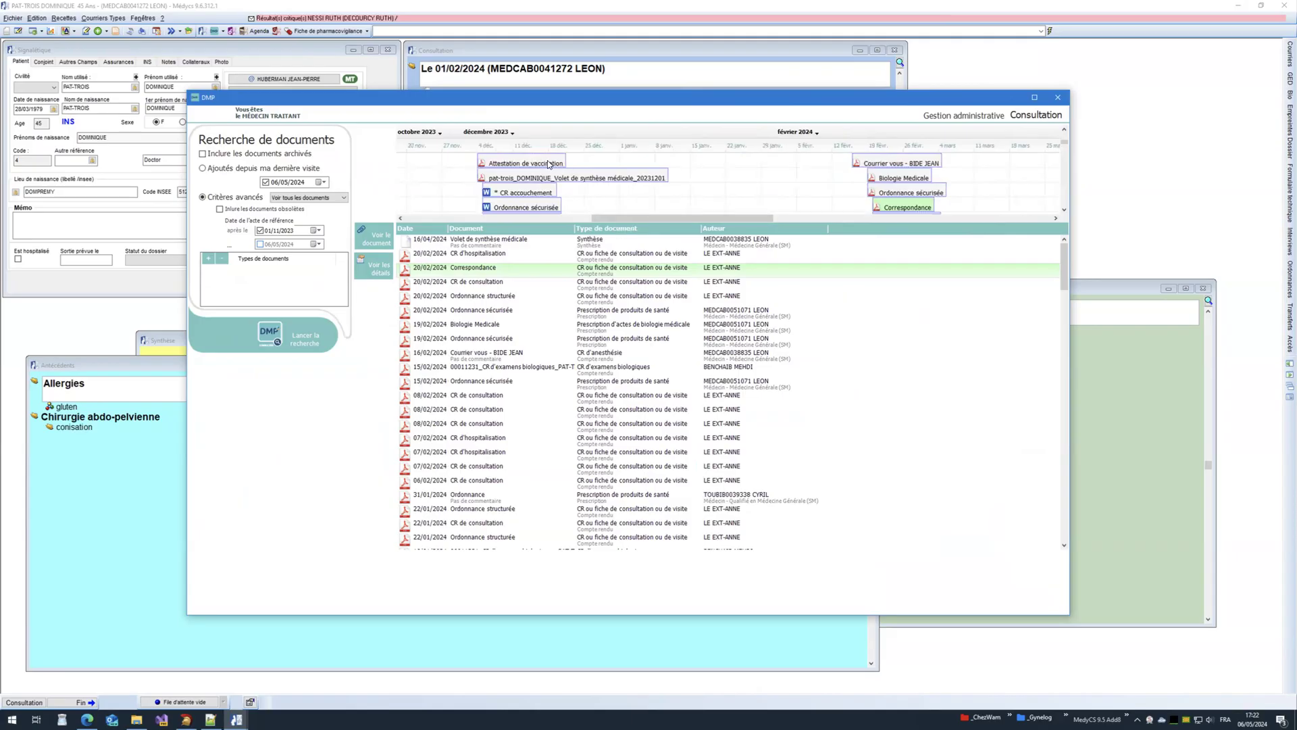
left_click(550, 164)
left_click(558, 179)
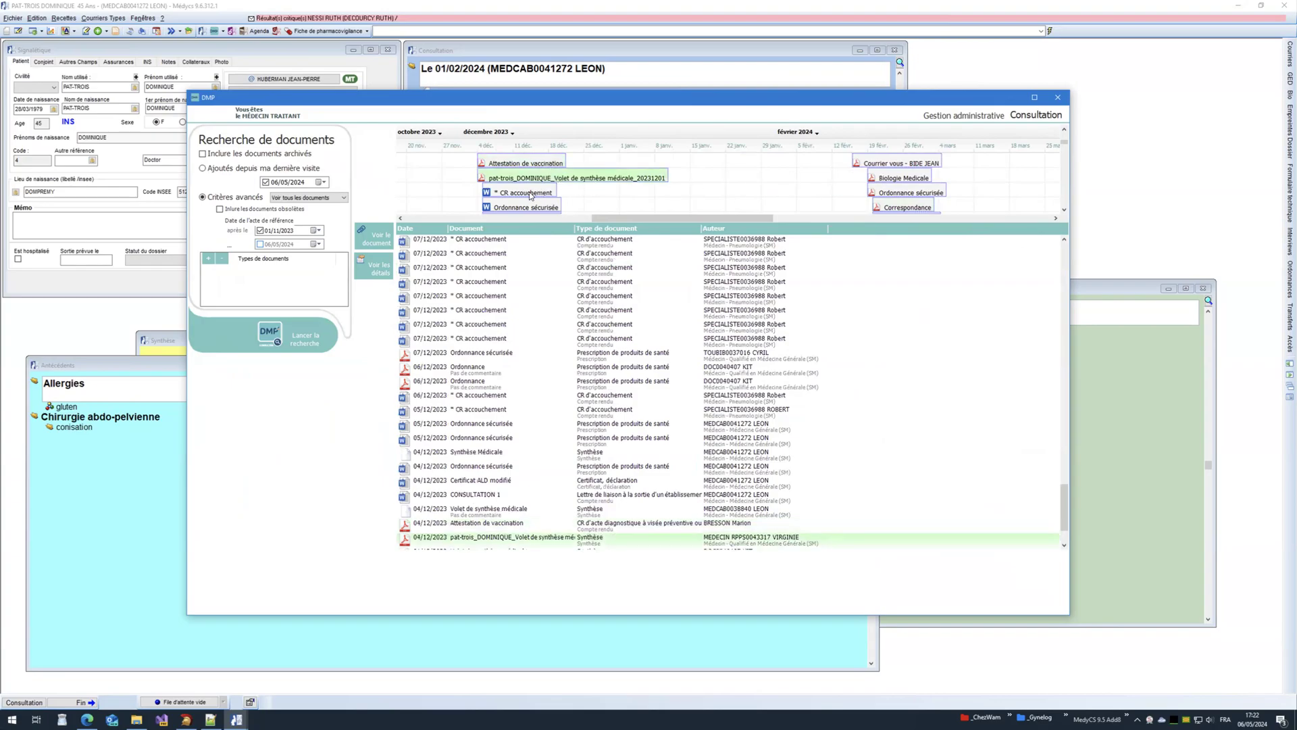
left_click(531, 196)
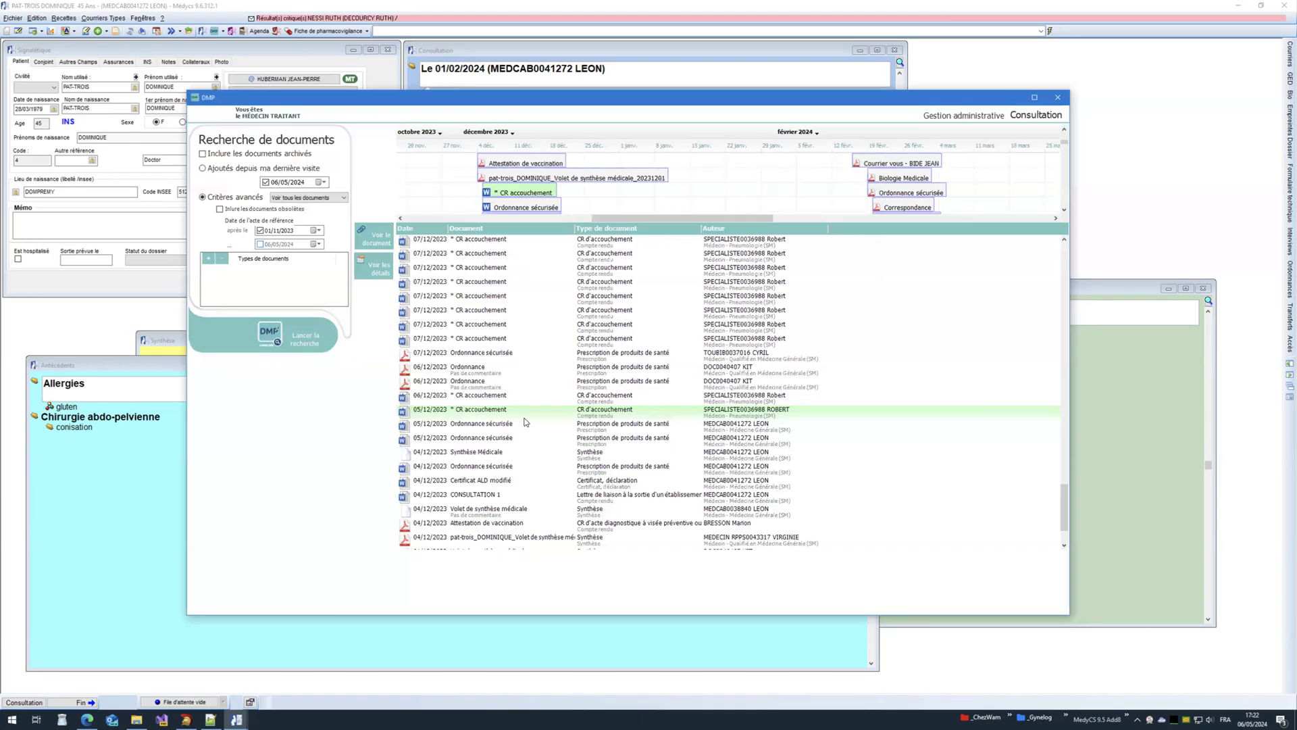
left_click(899, 179)
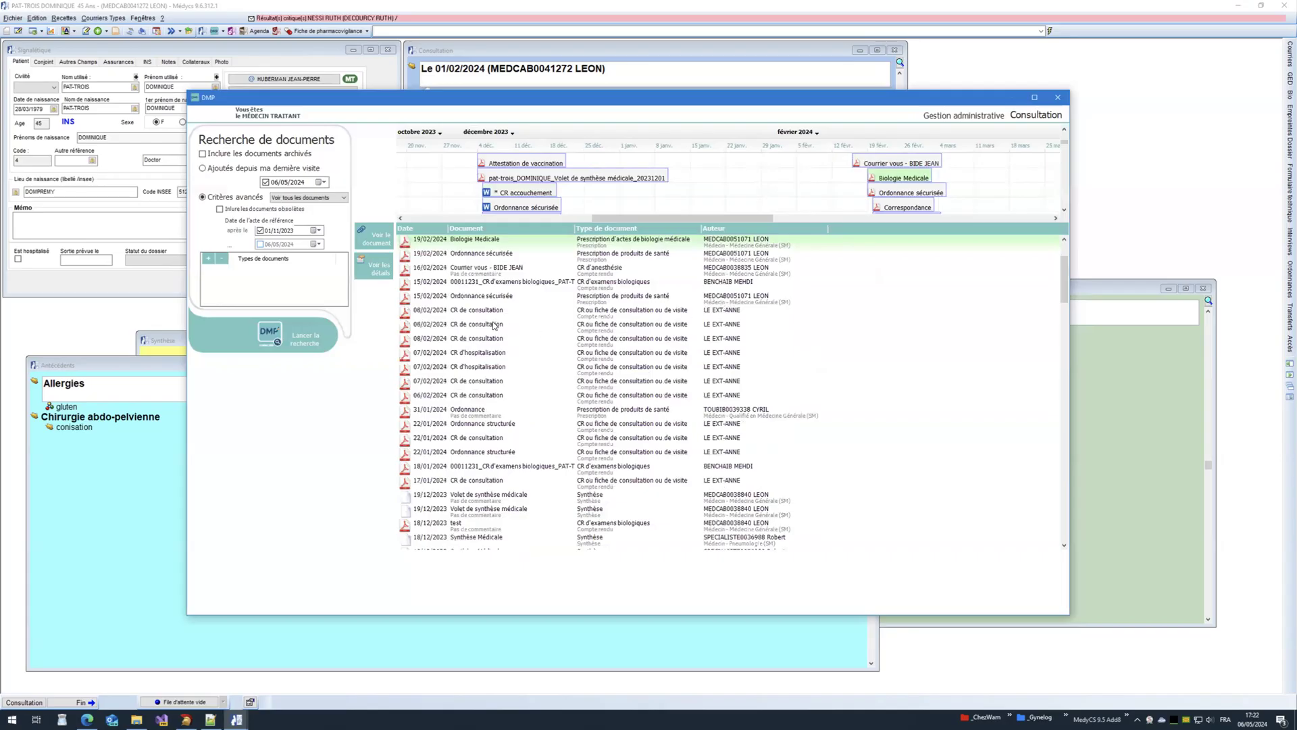
scroll(506, 470, "down", 7)
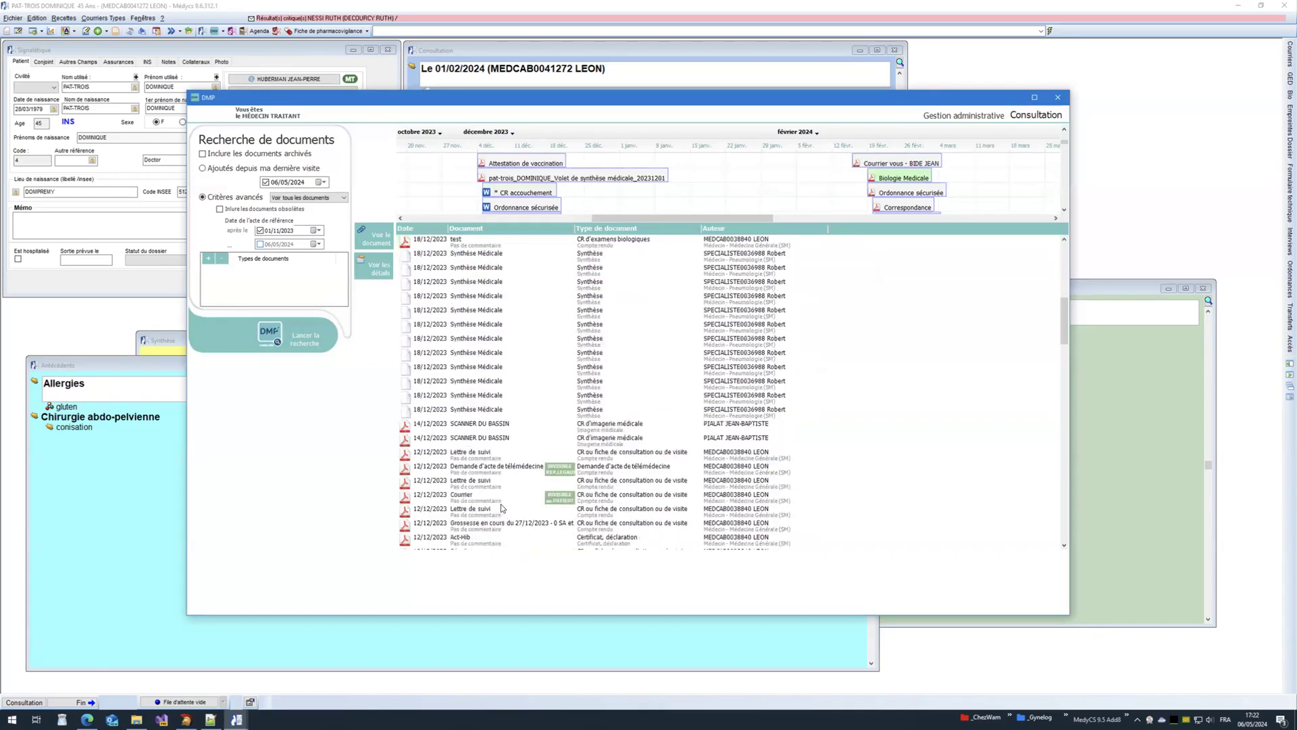
Step: Open and read the 12/12/2023 Lettre de suivi PDF, then select the second Lettre de suivi
left_click(460, 455)
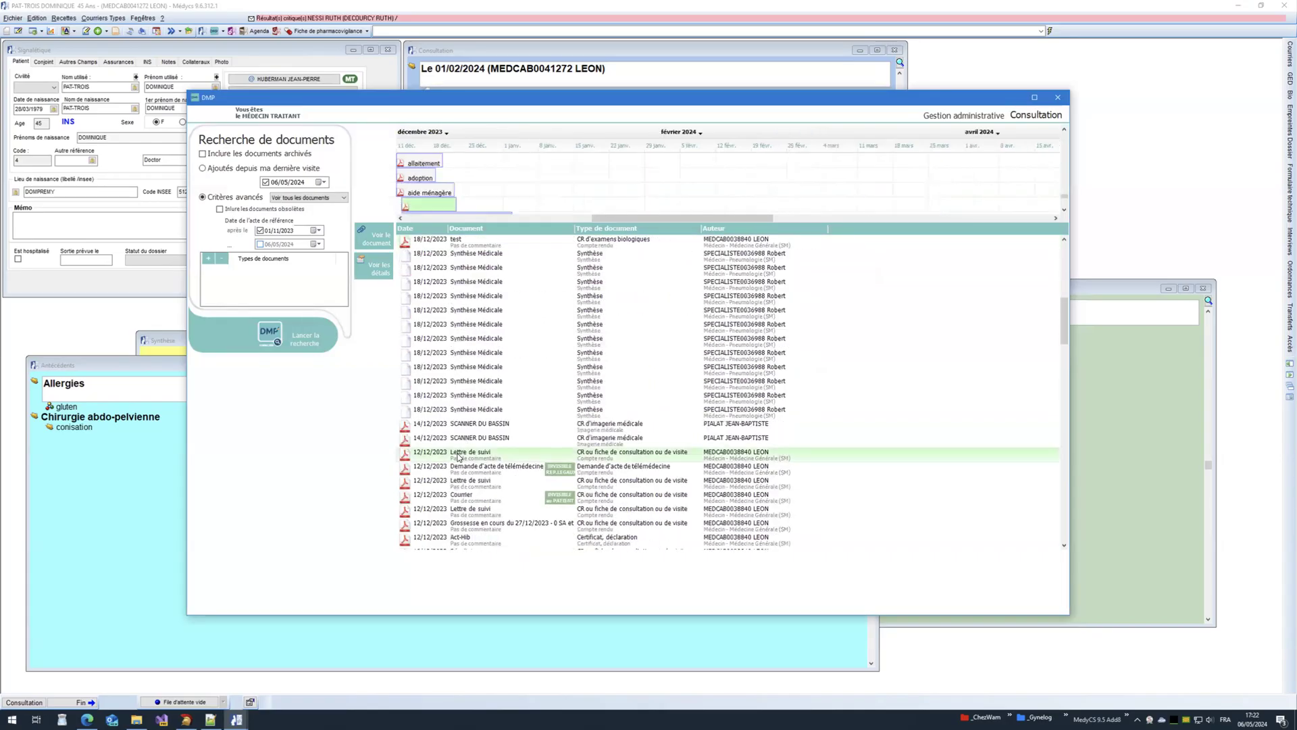
left_click_drag(619, 220, 614, 219)
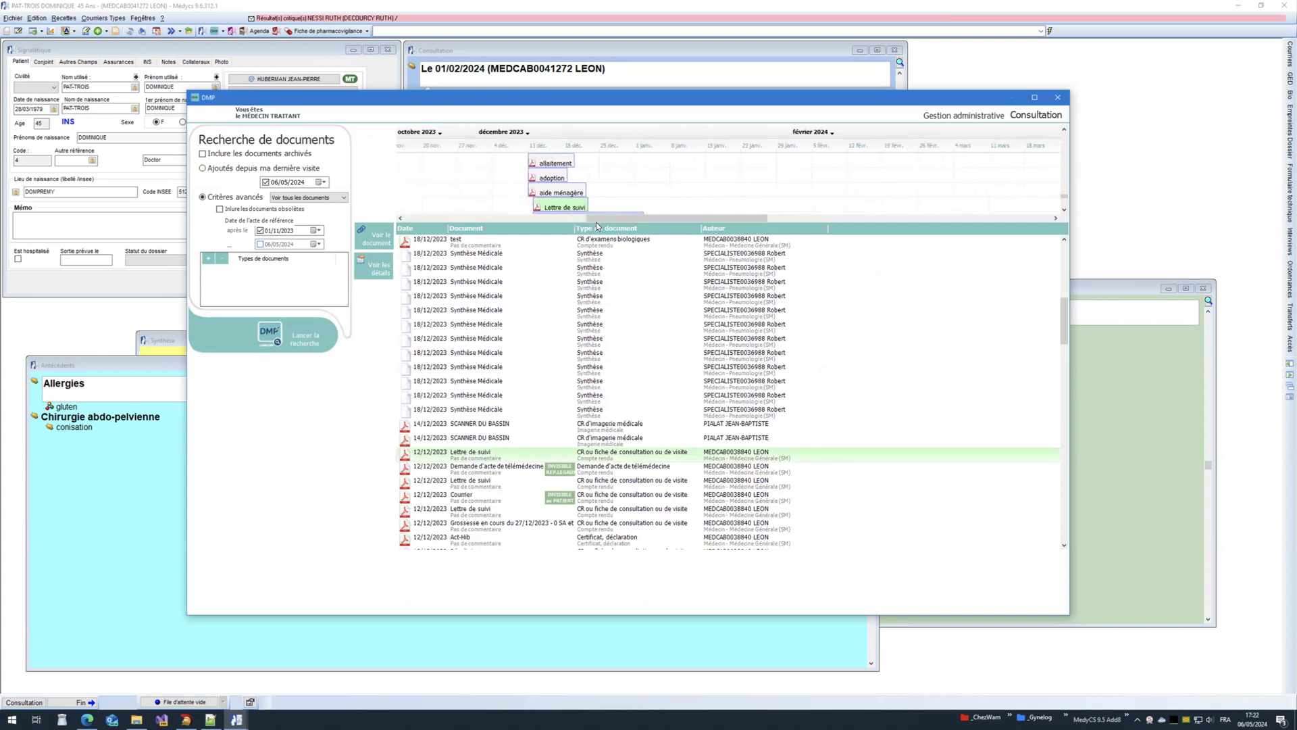
double_click(558, 208)
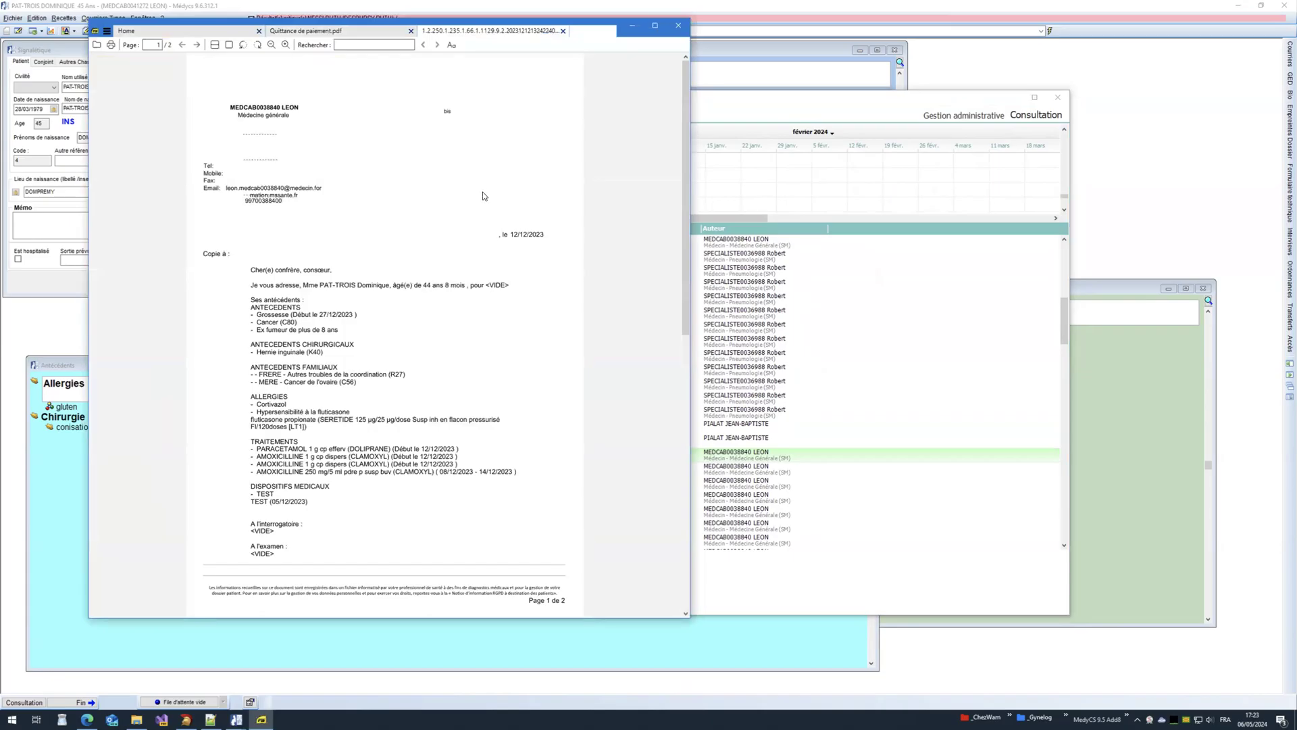
scroll(483, 196, "down", 3)
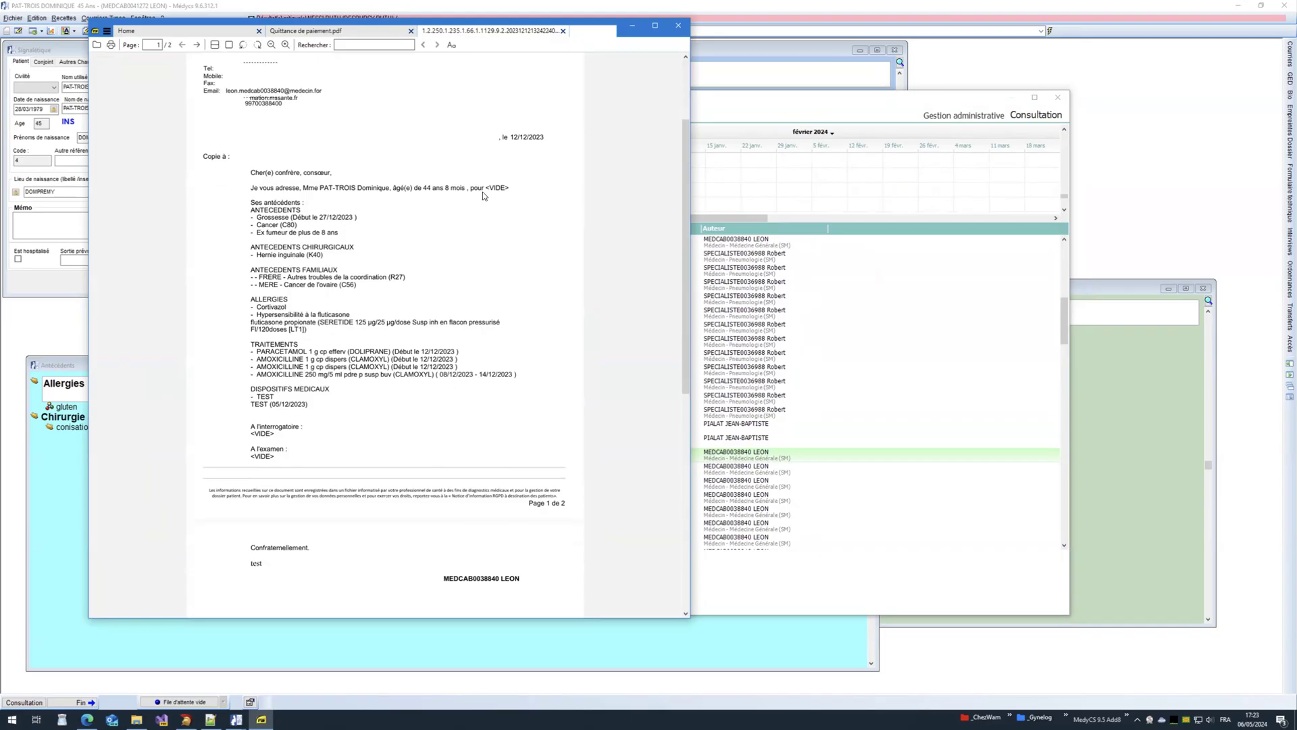
left_click(679, 29)
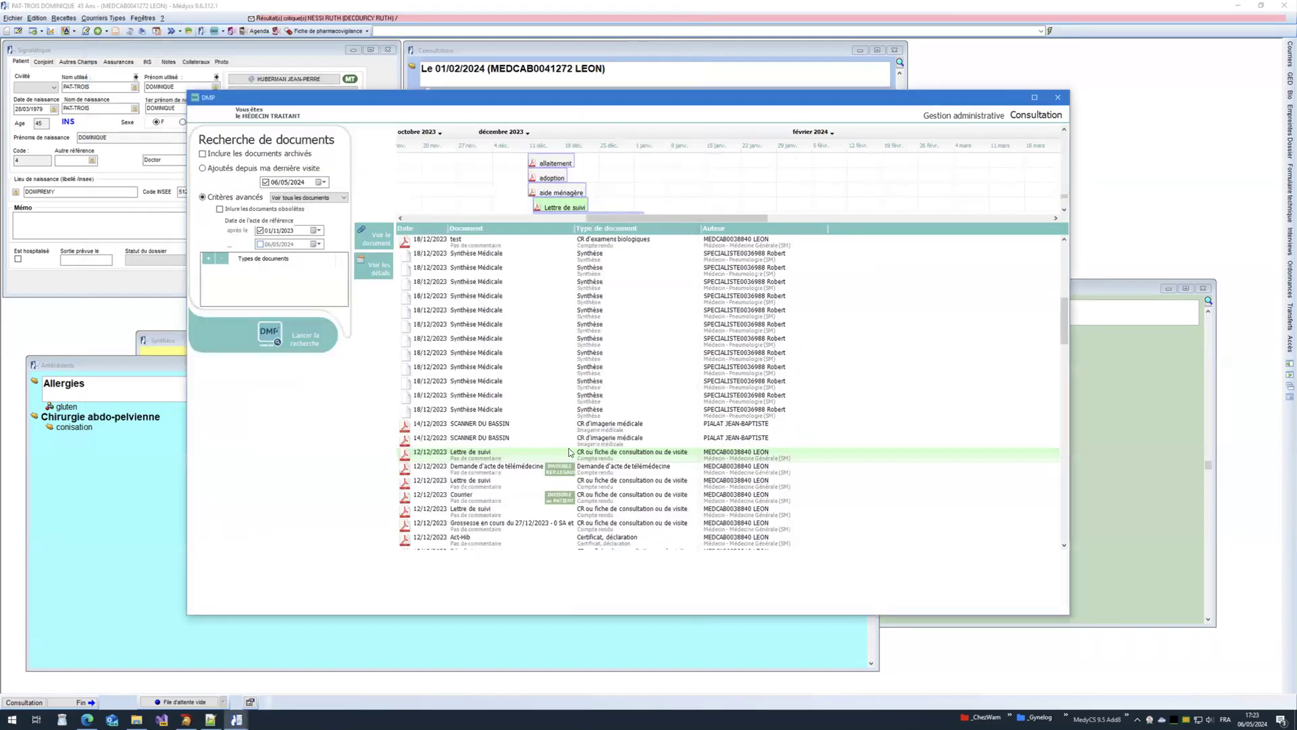
left_click(482, 482)
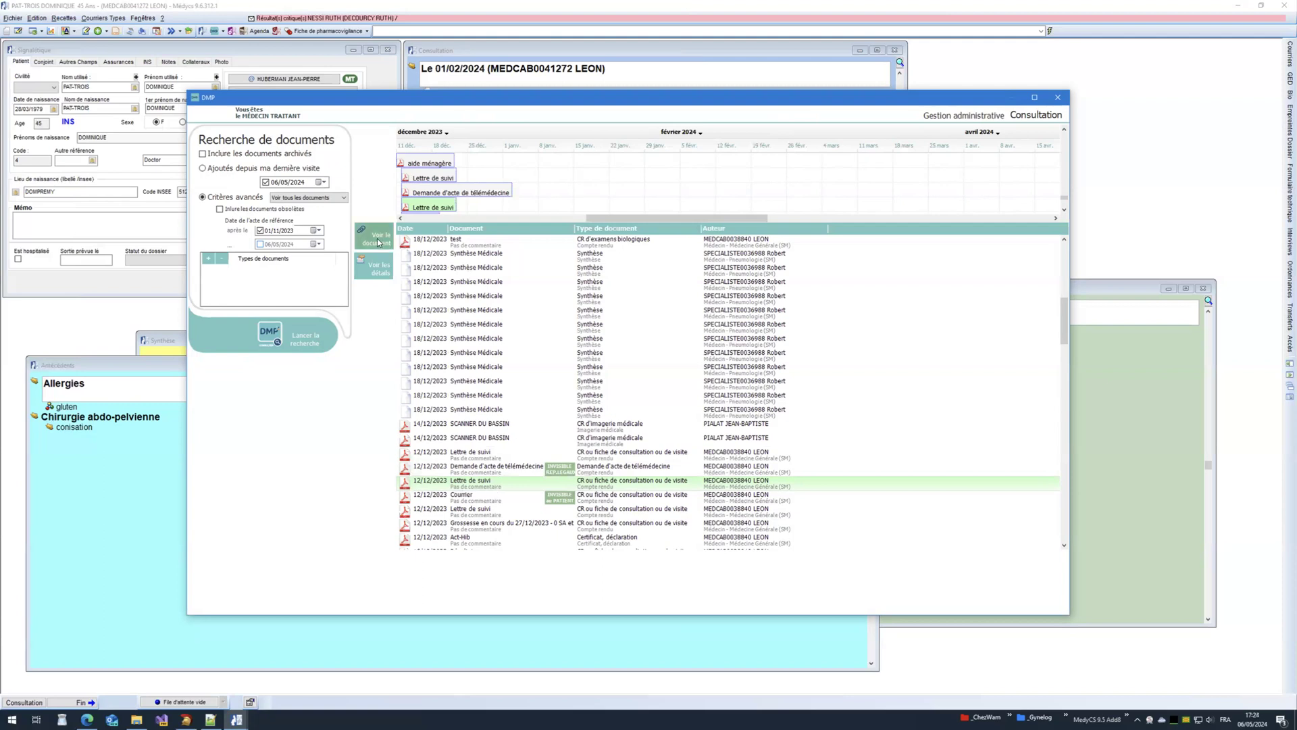
Step: View the second Lettre de suivi, then close the Quittance de paiement and letter tabs
left_click(377, 239)
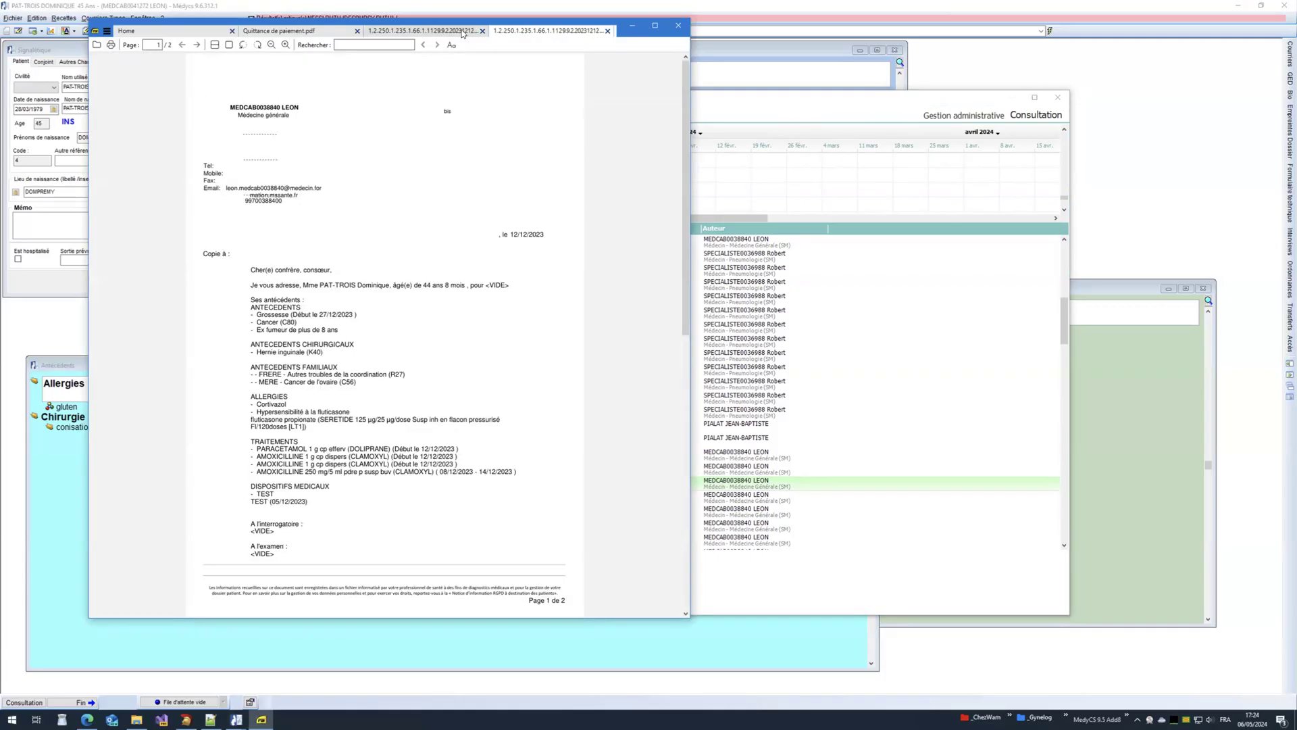
left_click(357, 31)
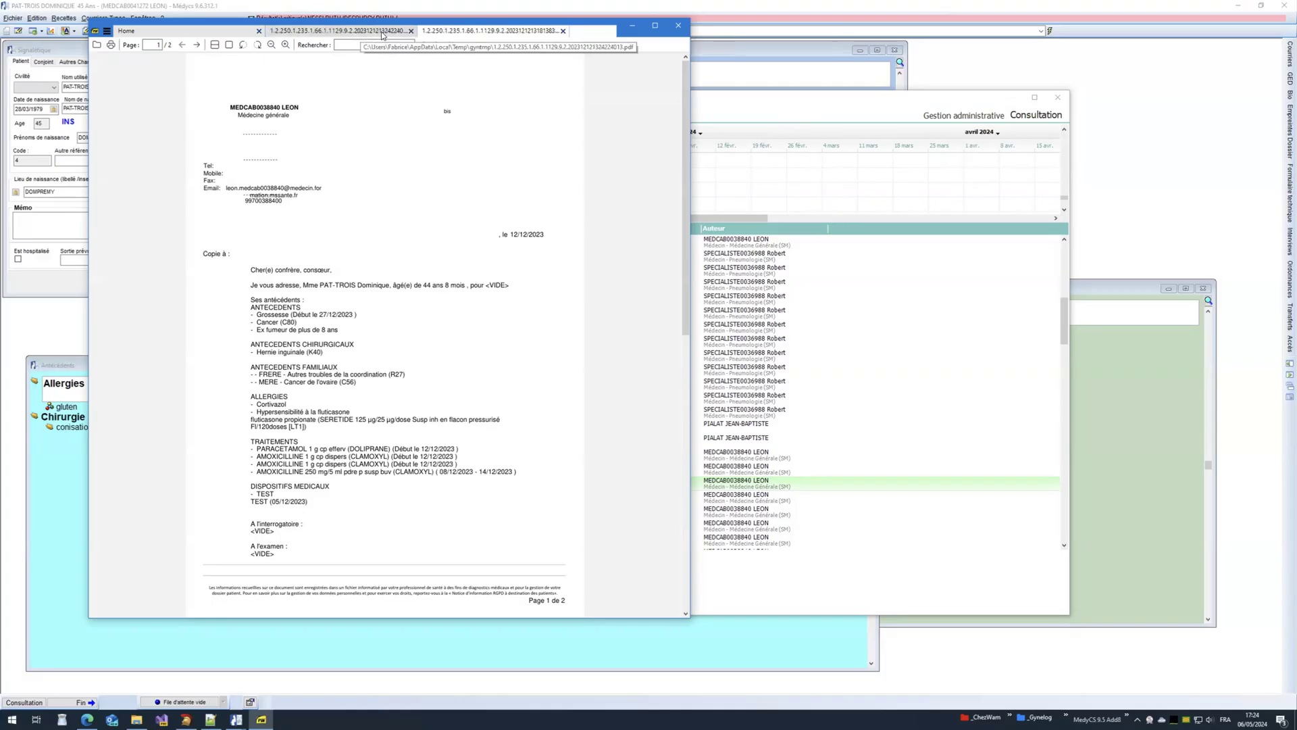
scroll(369, 125, "down", 3)
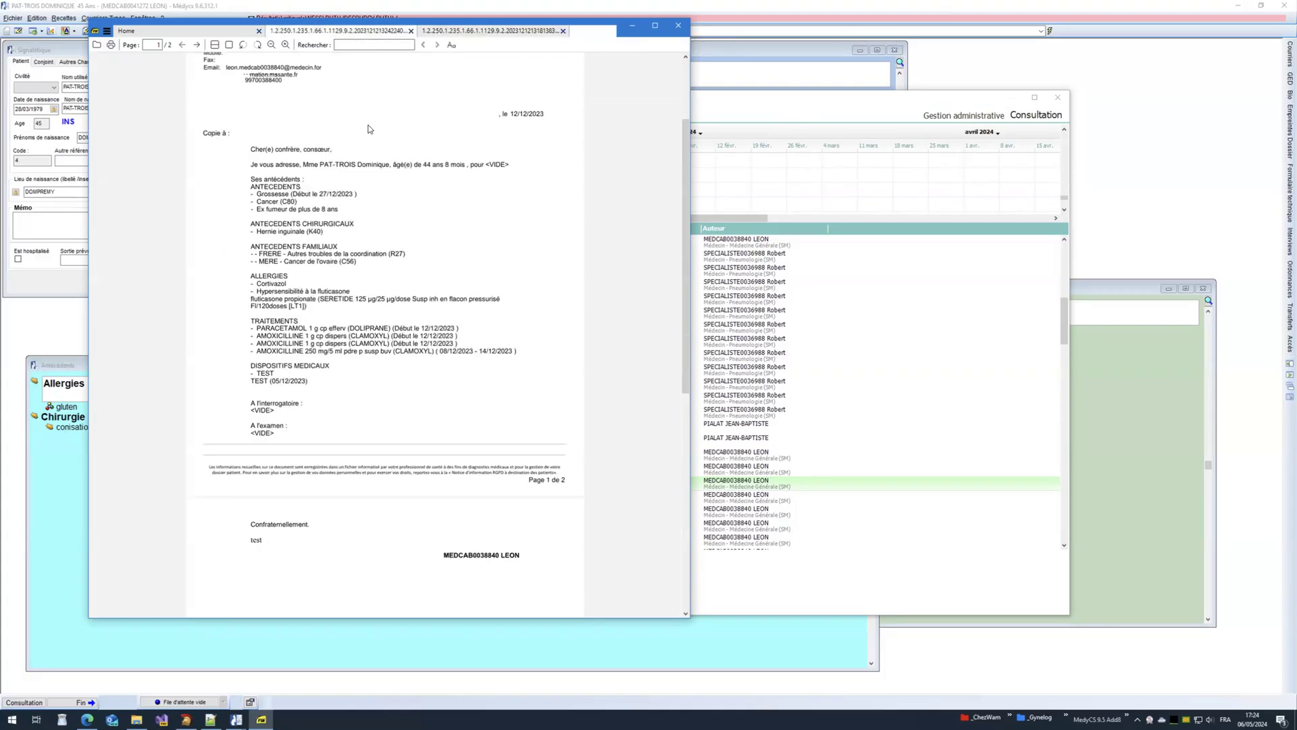
left_click(411, 30)
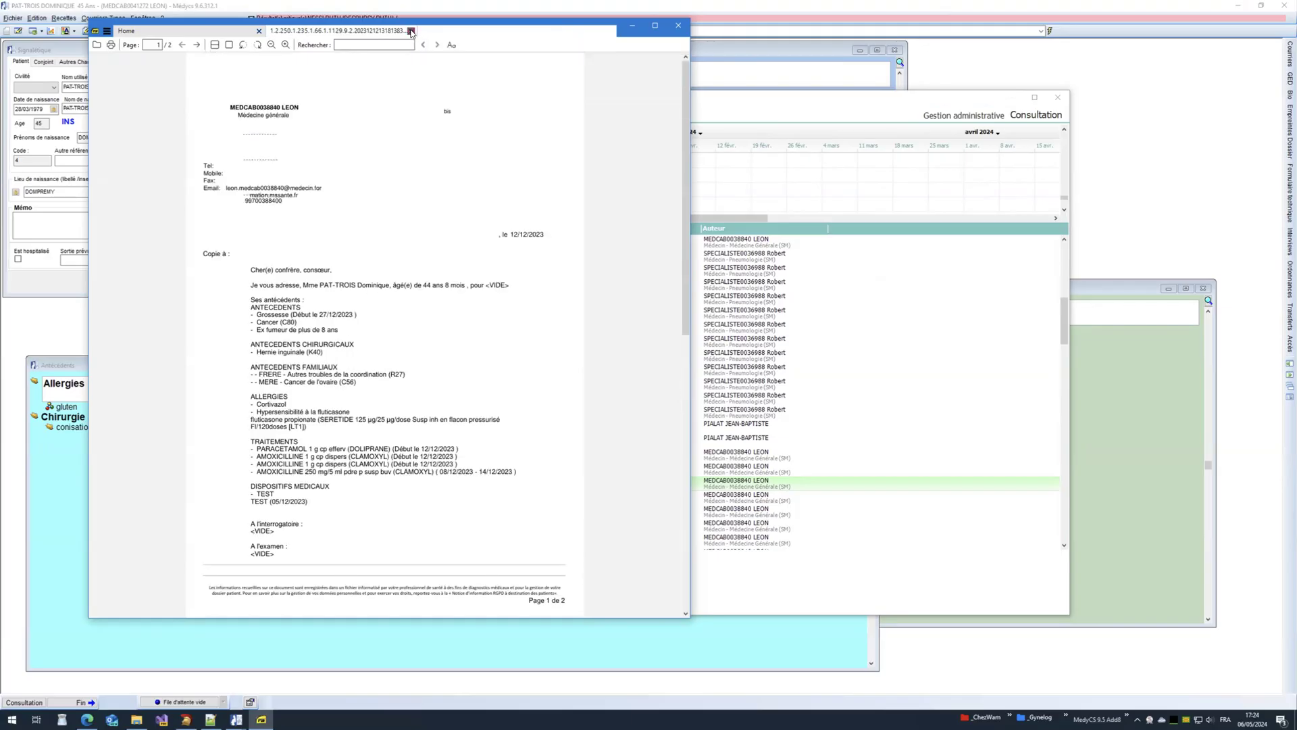
left_click(410, 31)
left_click(679, 25)
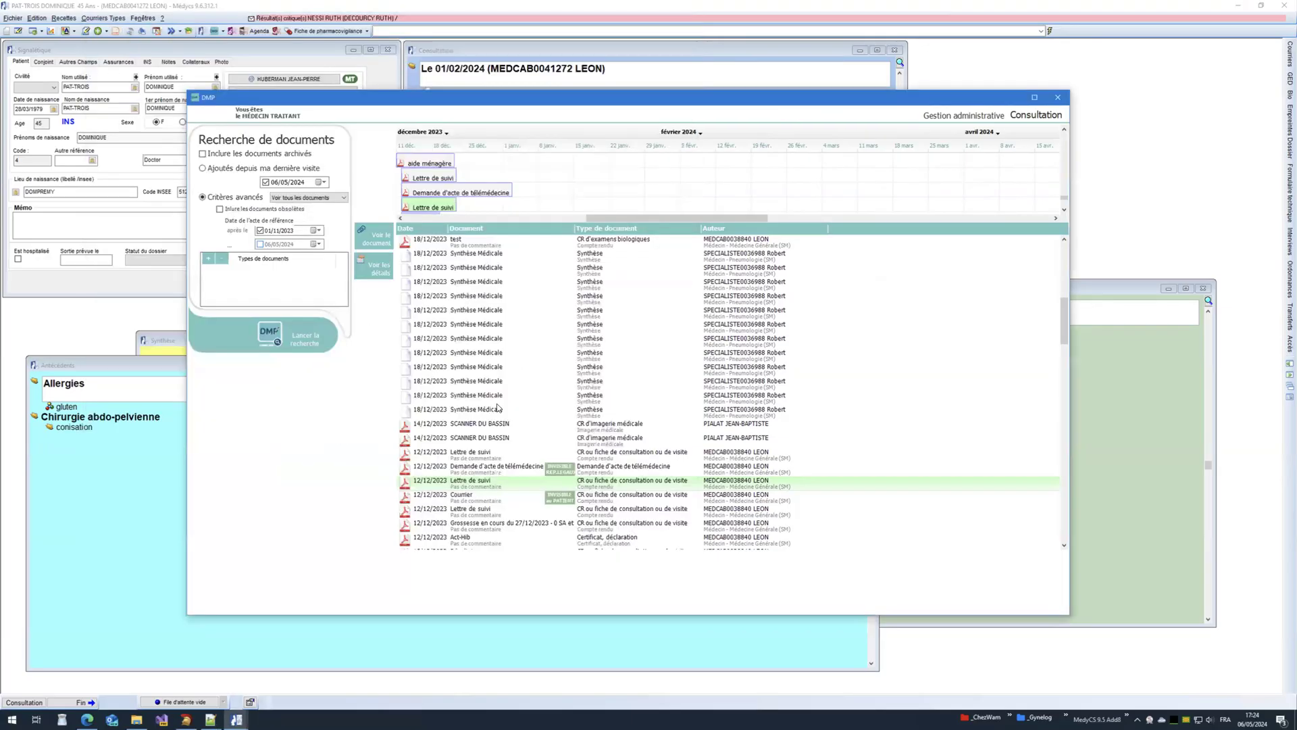
Step: Display the 12/12/2023 Act-Hib vaccination certificate, dismiss the File menu, and close the viewer
scroll(498, 408, "down", 4)
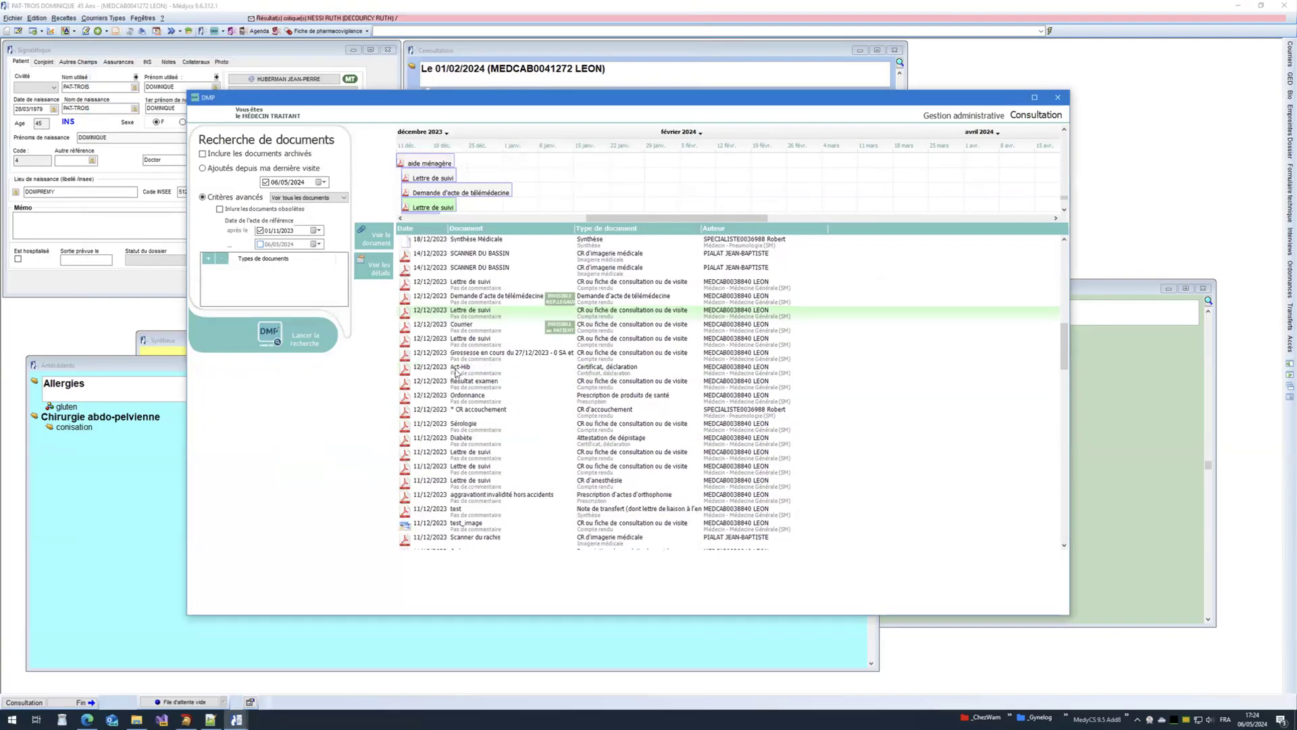
left_click(455, 372)
left_click(381, 241)
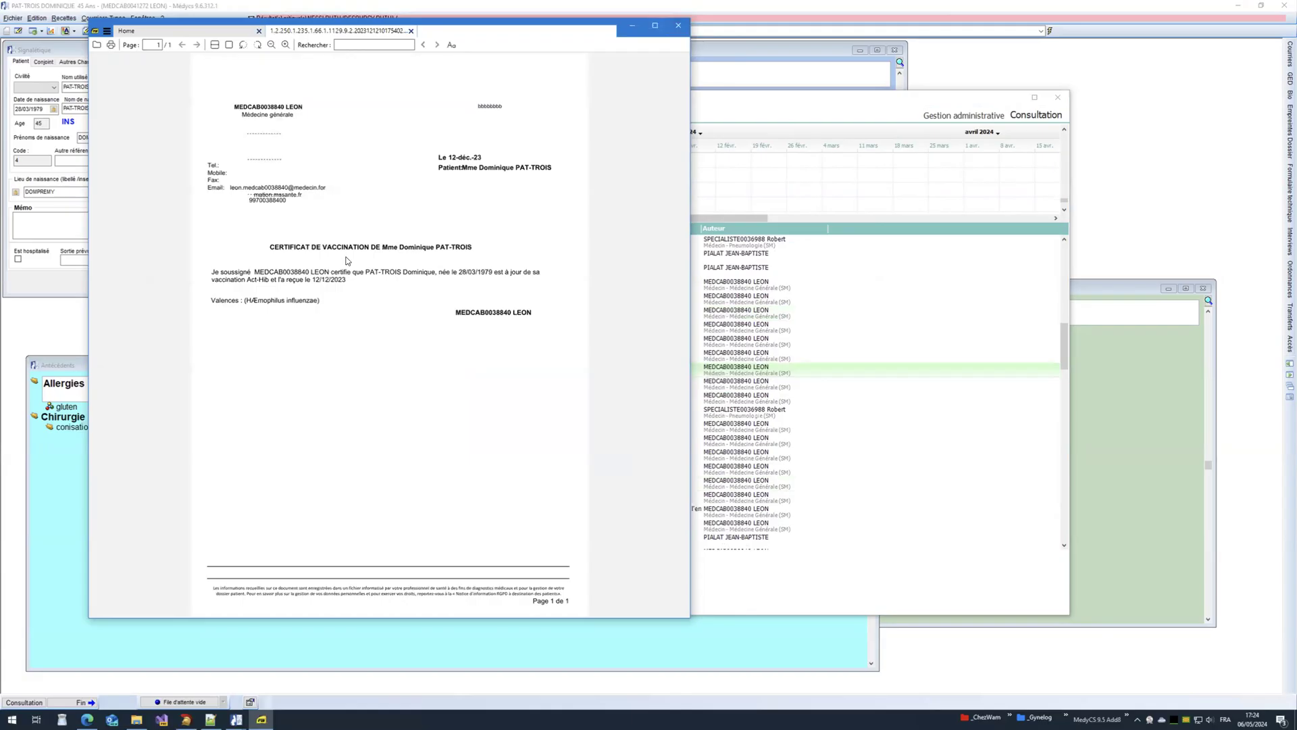
left_click(106, 32)
mouse_move(115, 43)
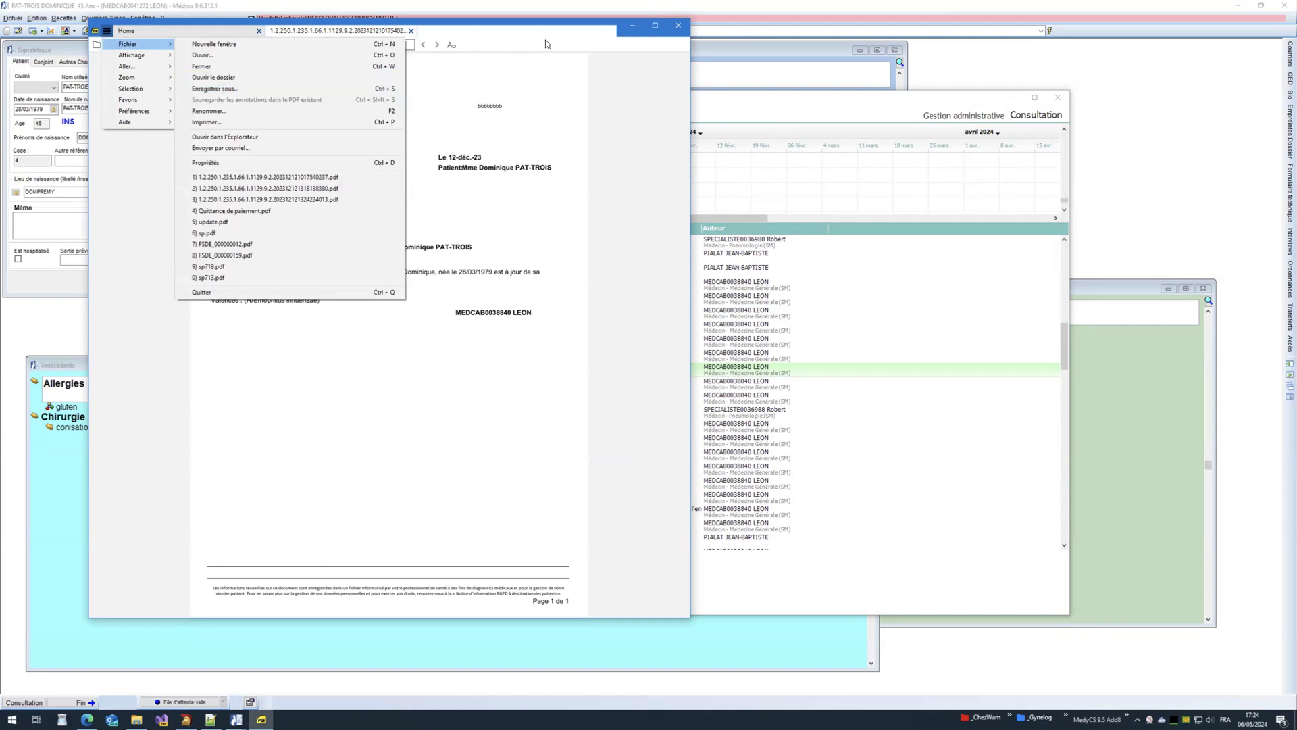
left_click(521, 38)
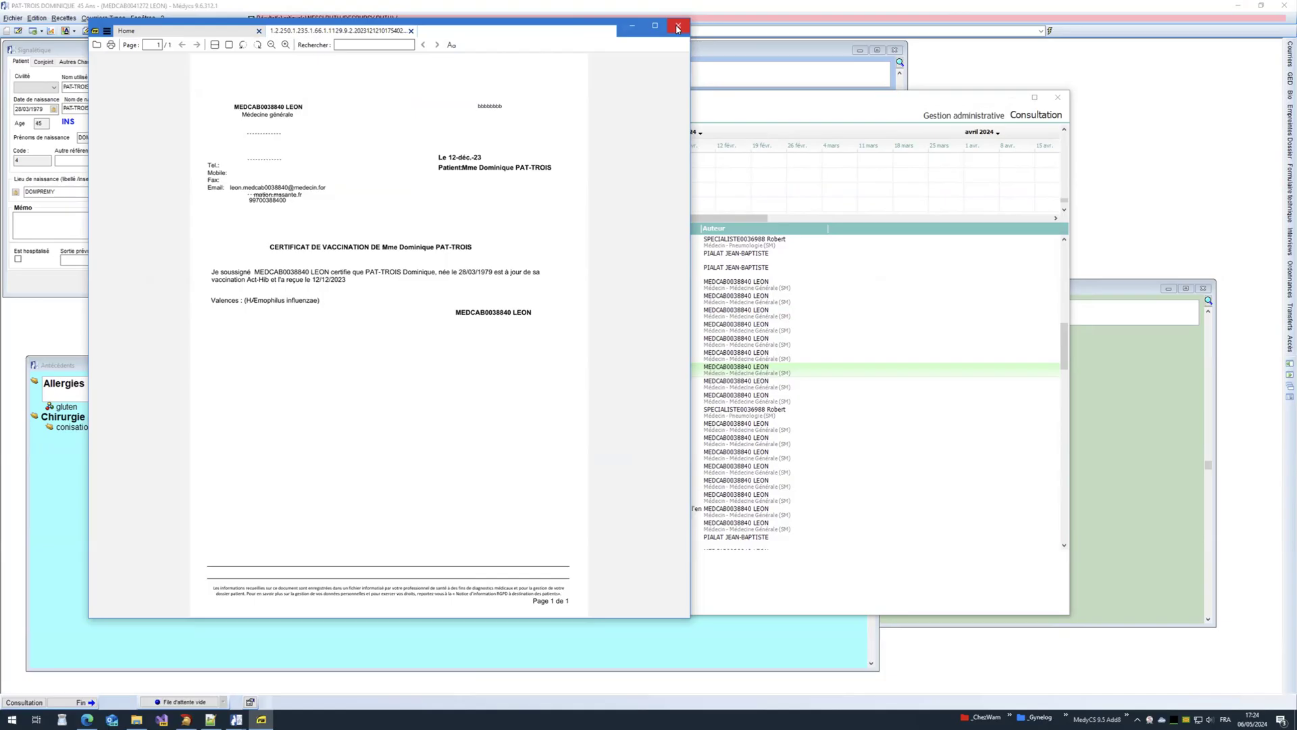
left_click(678, 29)
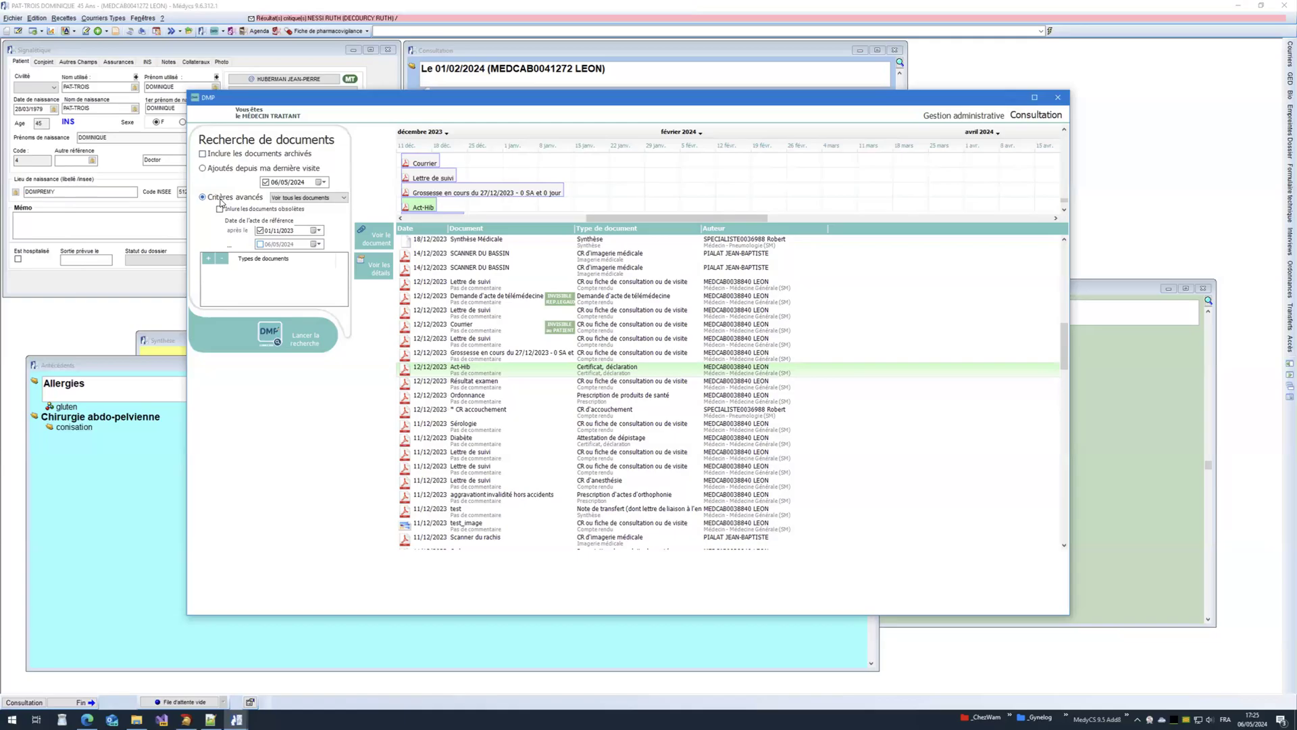
Step: Add a 'Certificat, déclaration' / Certificat médical document type filter
left_click(209, 263)
left_click(386, 244)
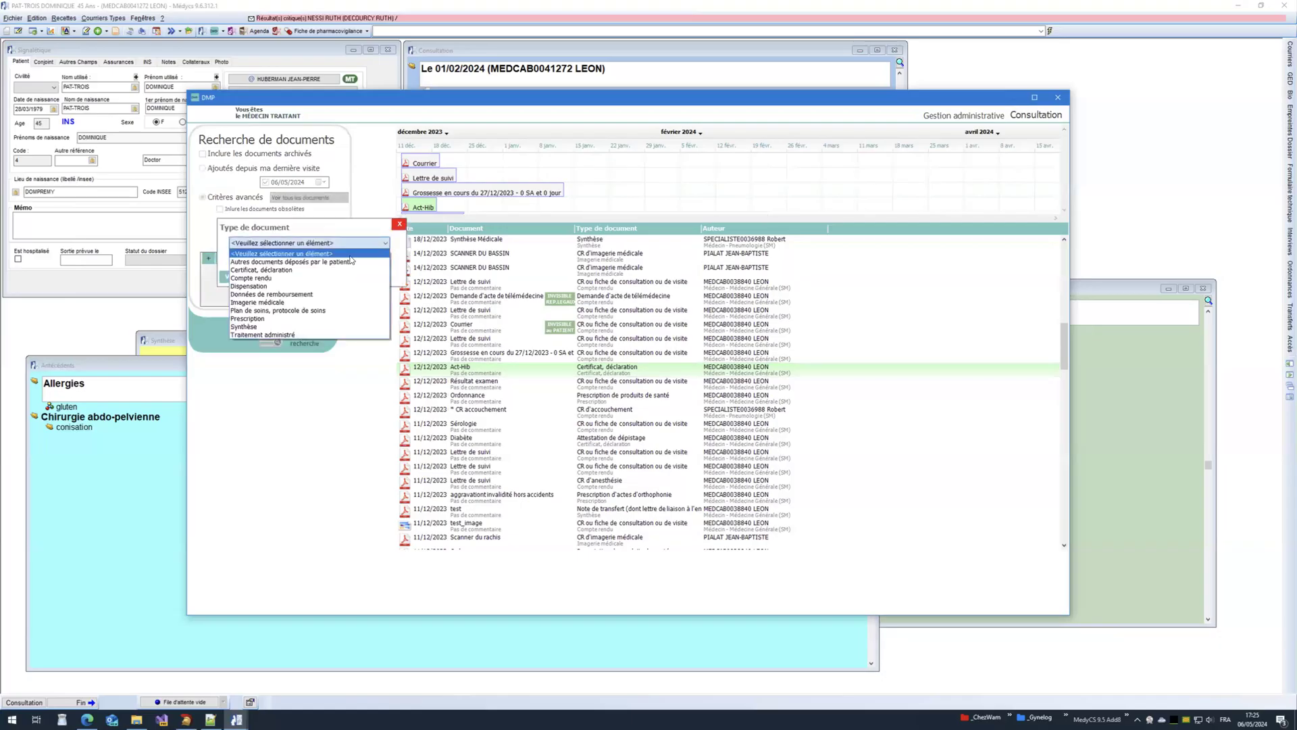
left_click(300, 270)
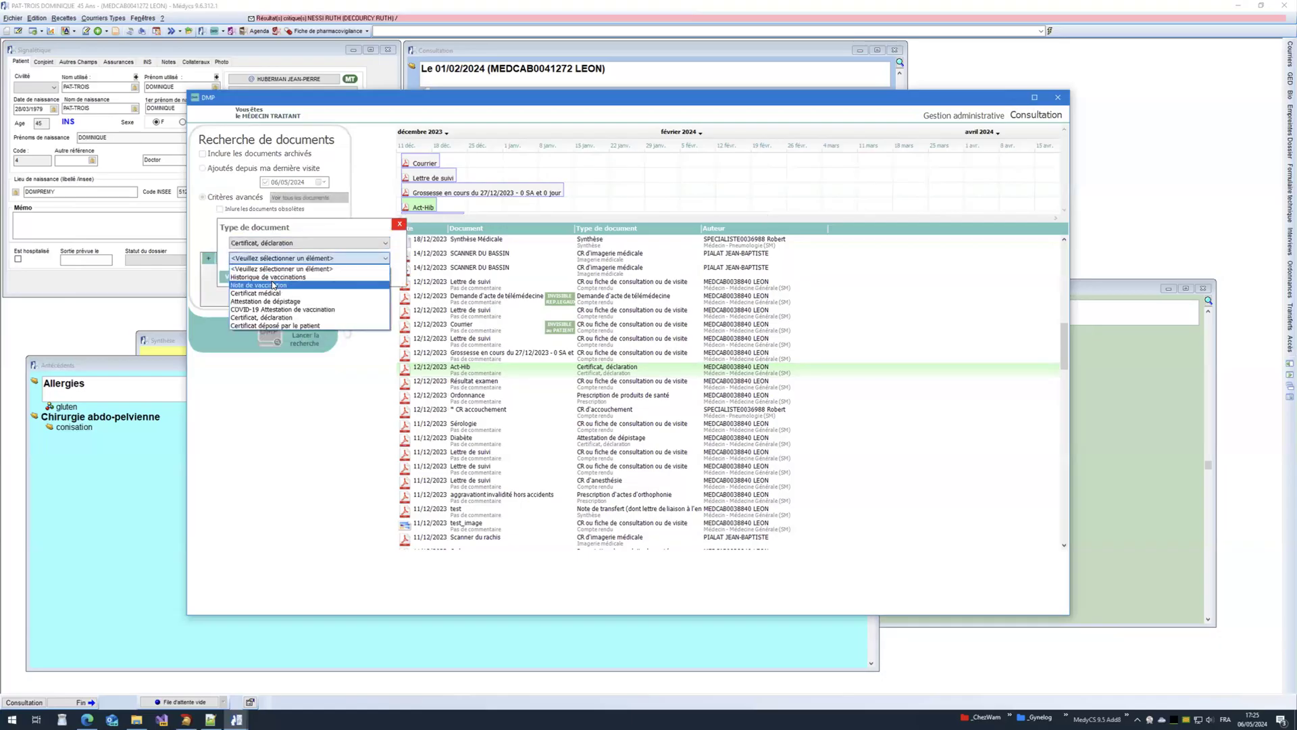
left_click(268, 293)
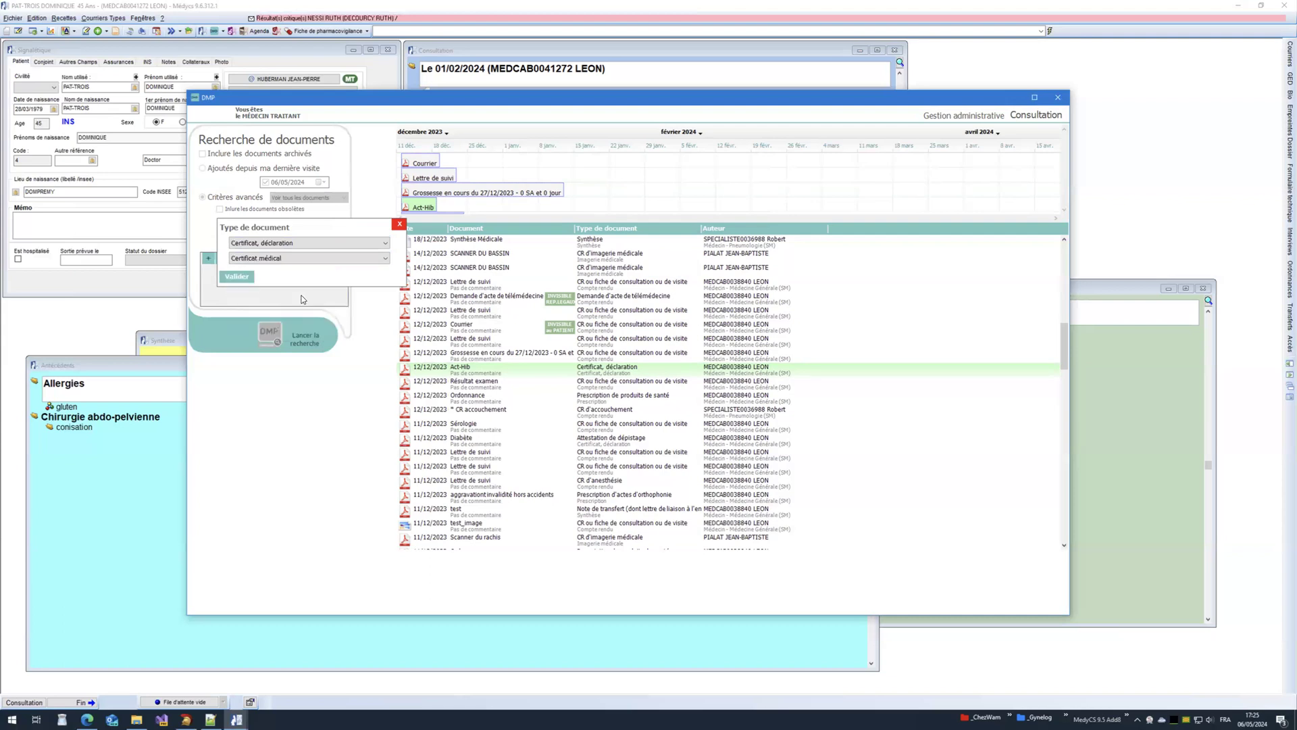
left_click(236, 277)
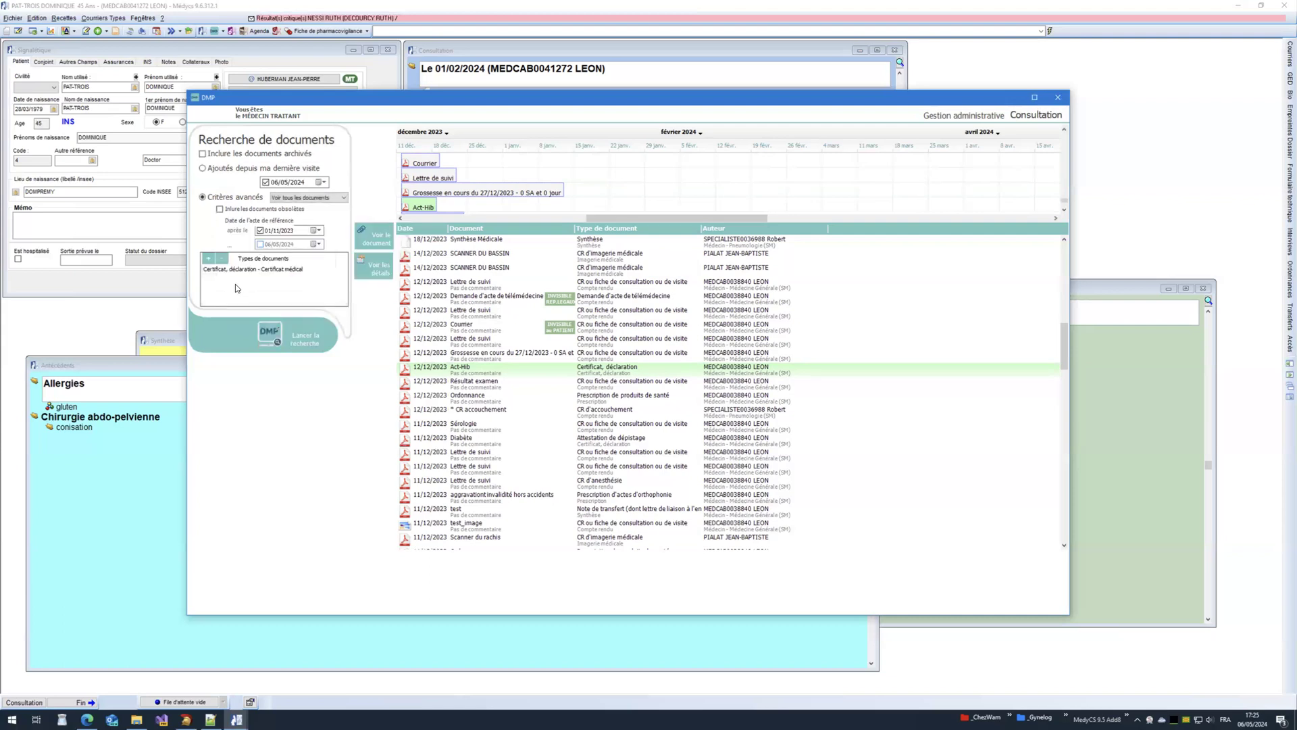
Step: Add a Compte rendu 'CR ou fiche de consultation ou de visite' filter and search, finding 33 documents
left_click(207, 262)
left_click(292, 244)
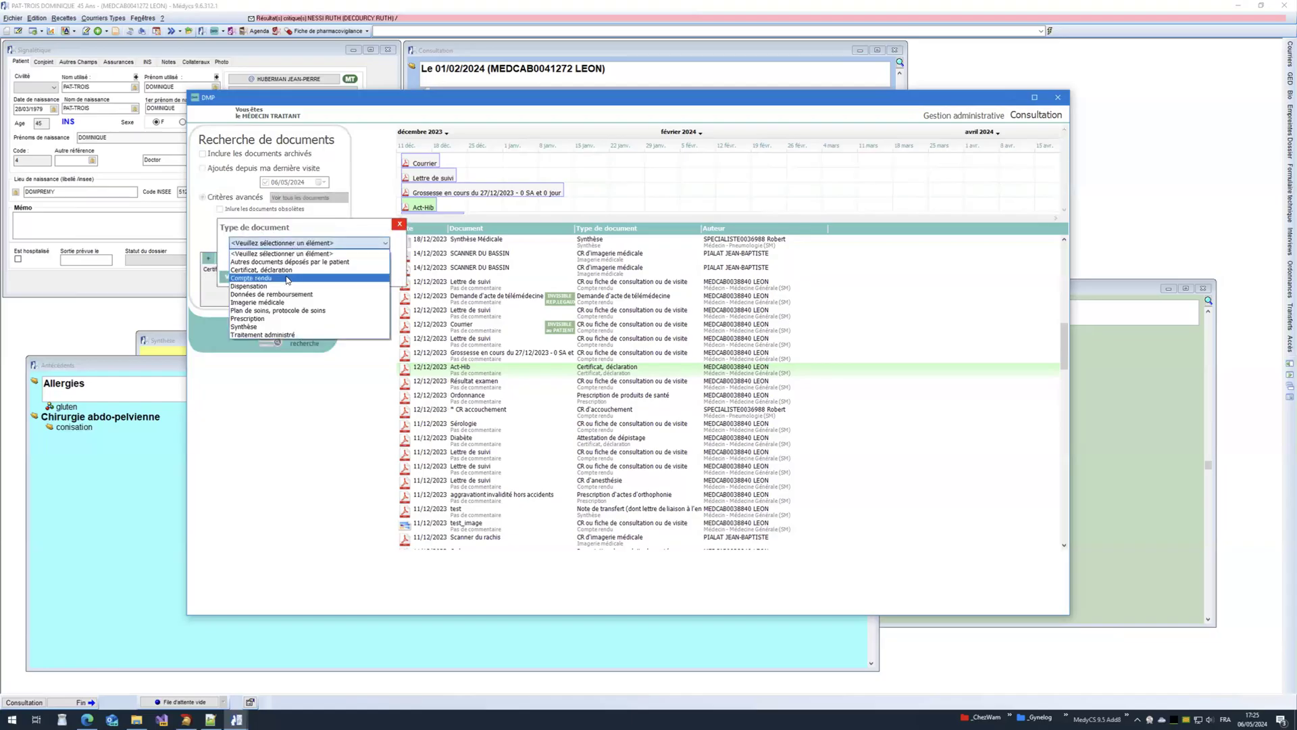
left_click(287, 278)
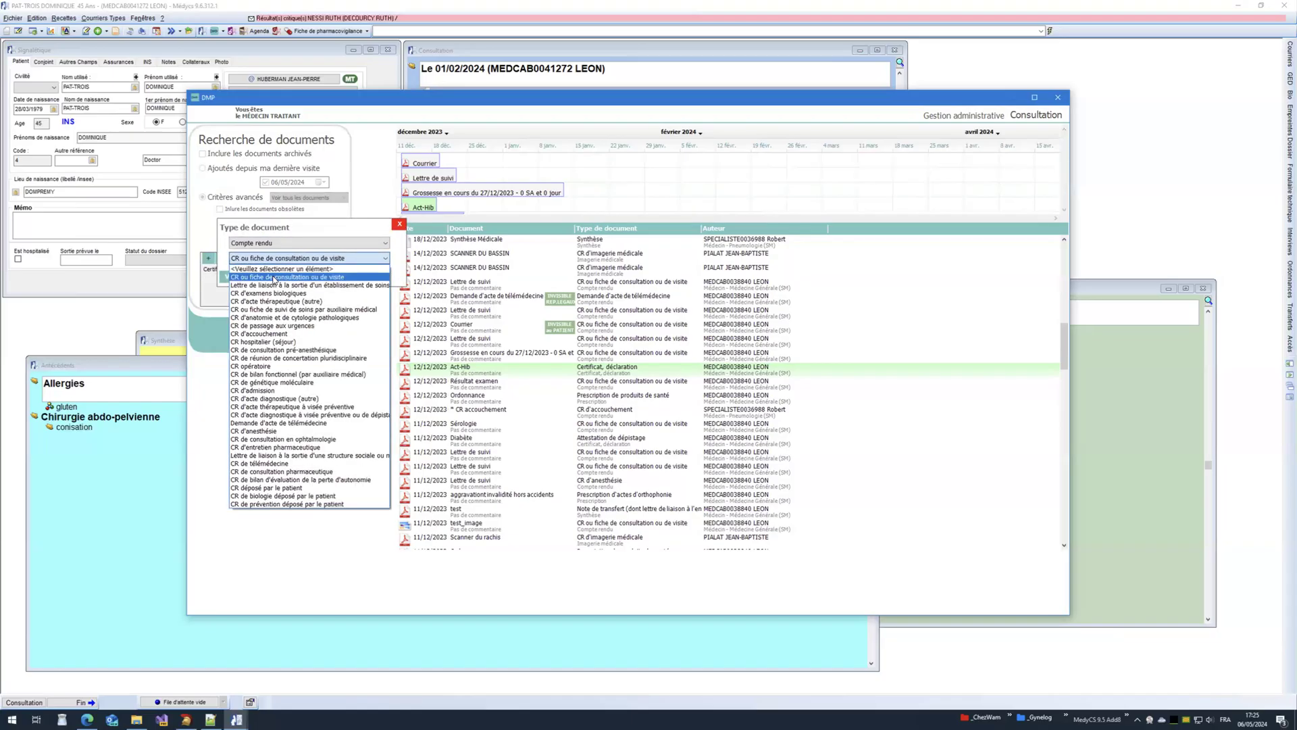
left_click(274, 277)
left_click(238, 278)
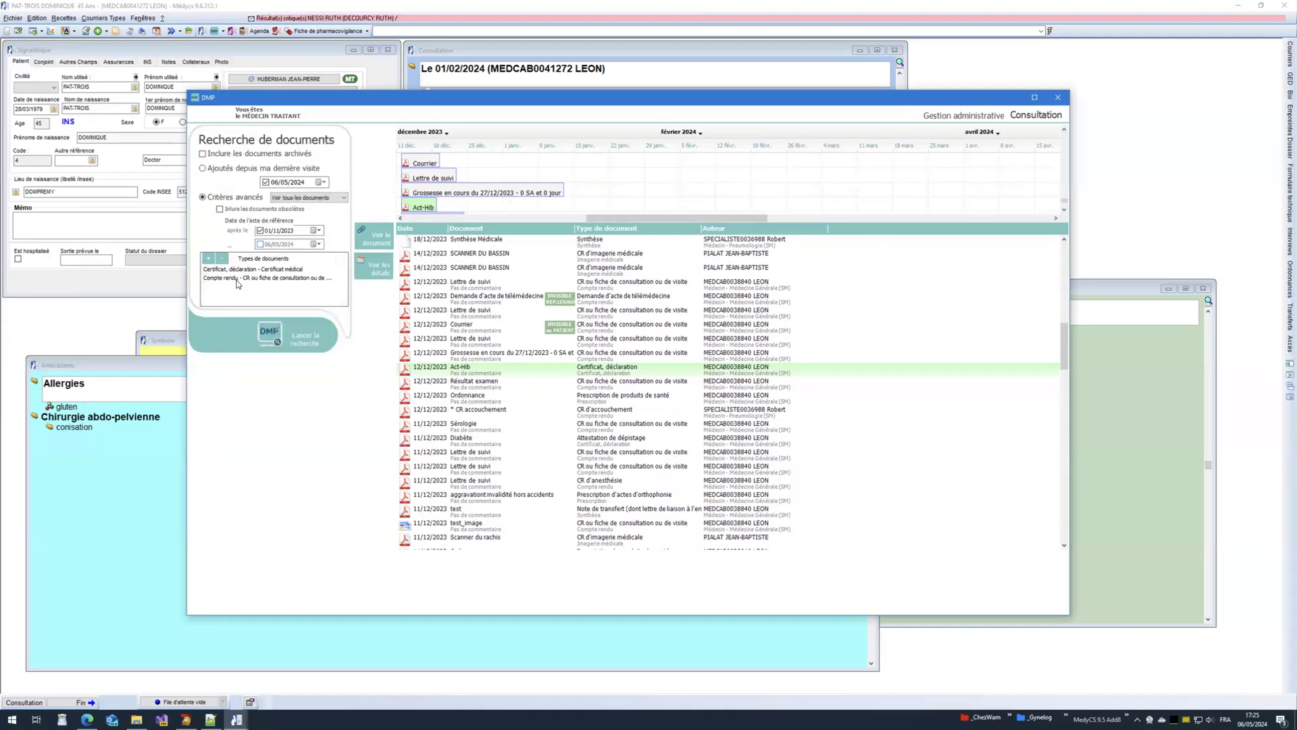
left_click(289, 343)
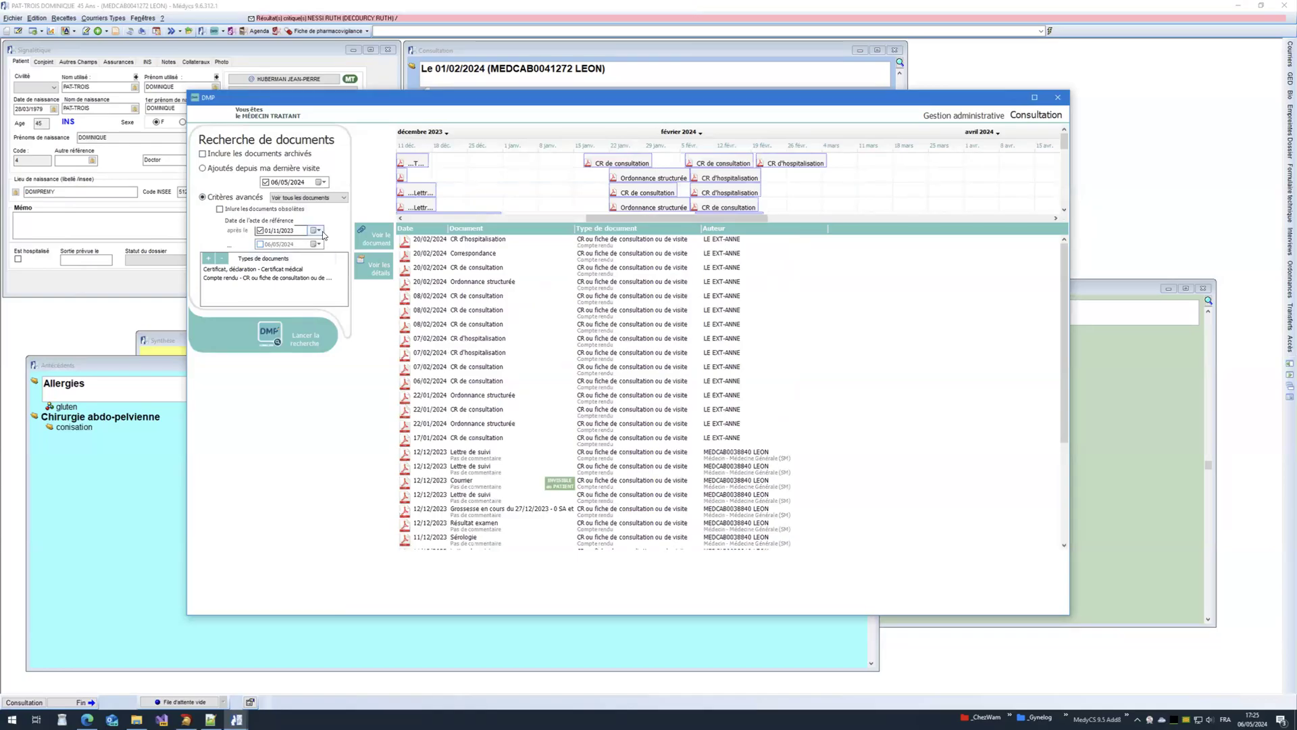
Step: Set the after-date to 01/04/2024 and rerun the search, which finds no documents
left_click(319, 230)
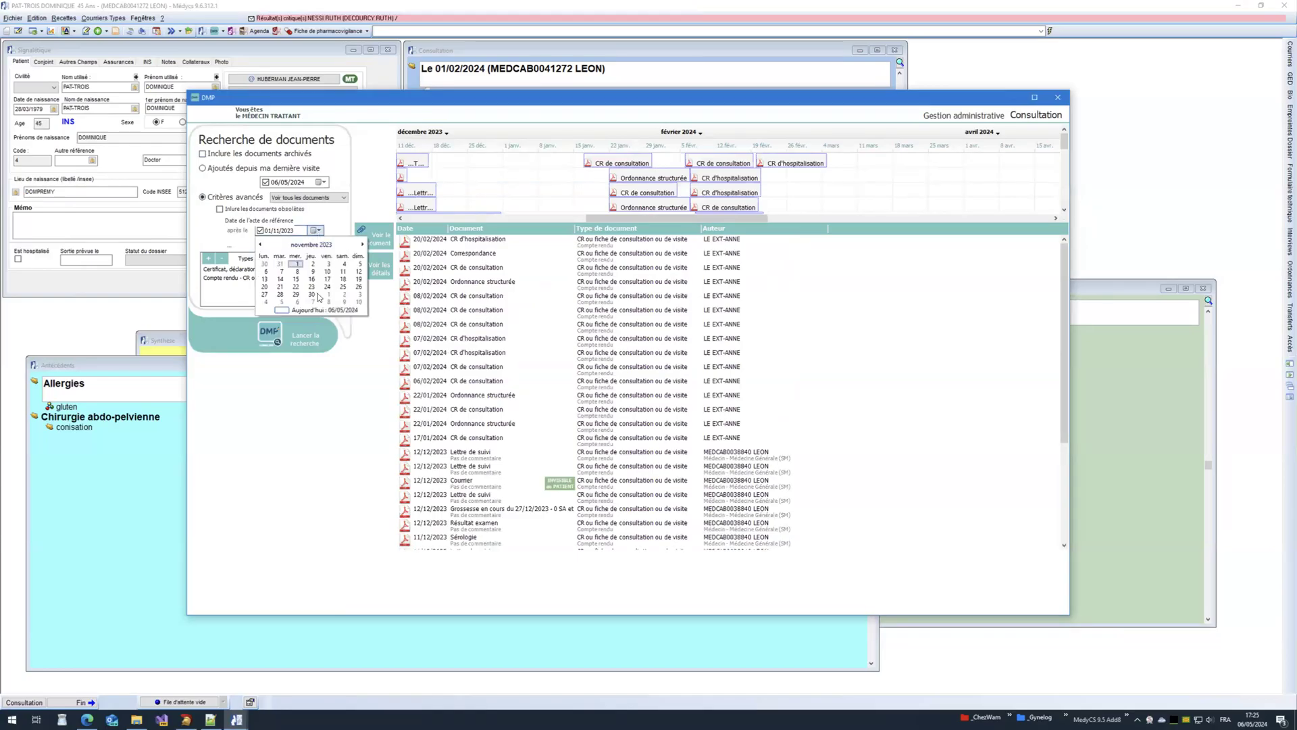
left_click(308, 311)
left_click(319, 230)
left_click(262, 245)
left_click(265, 271)
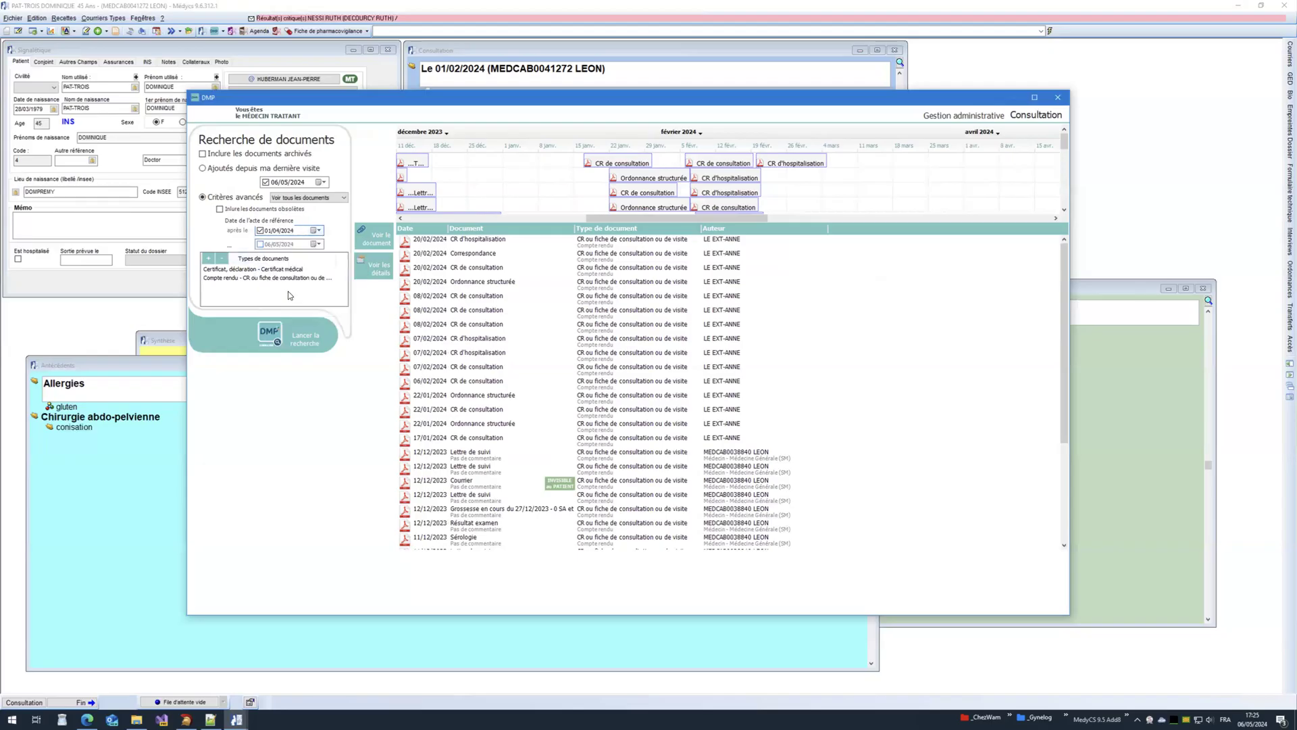
left_click(294, 332)
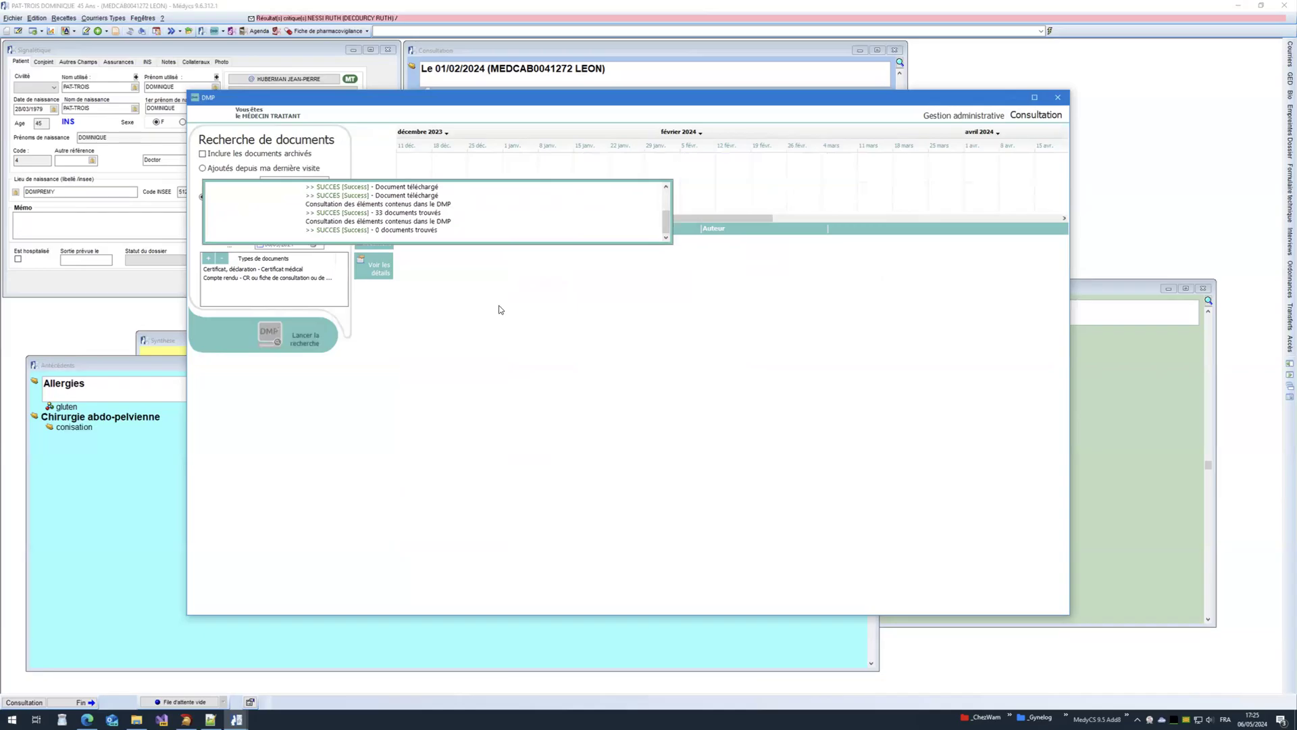
Step: Change the after-date to 01/03/2024 and rerun the search
left_click(318, 231)
left_click(260, 245)
left_click(327, 263)
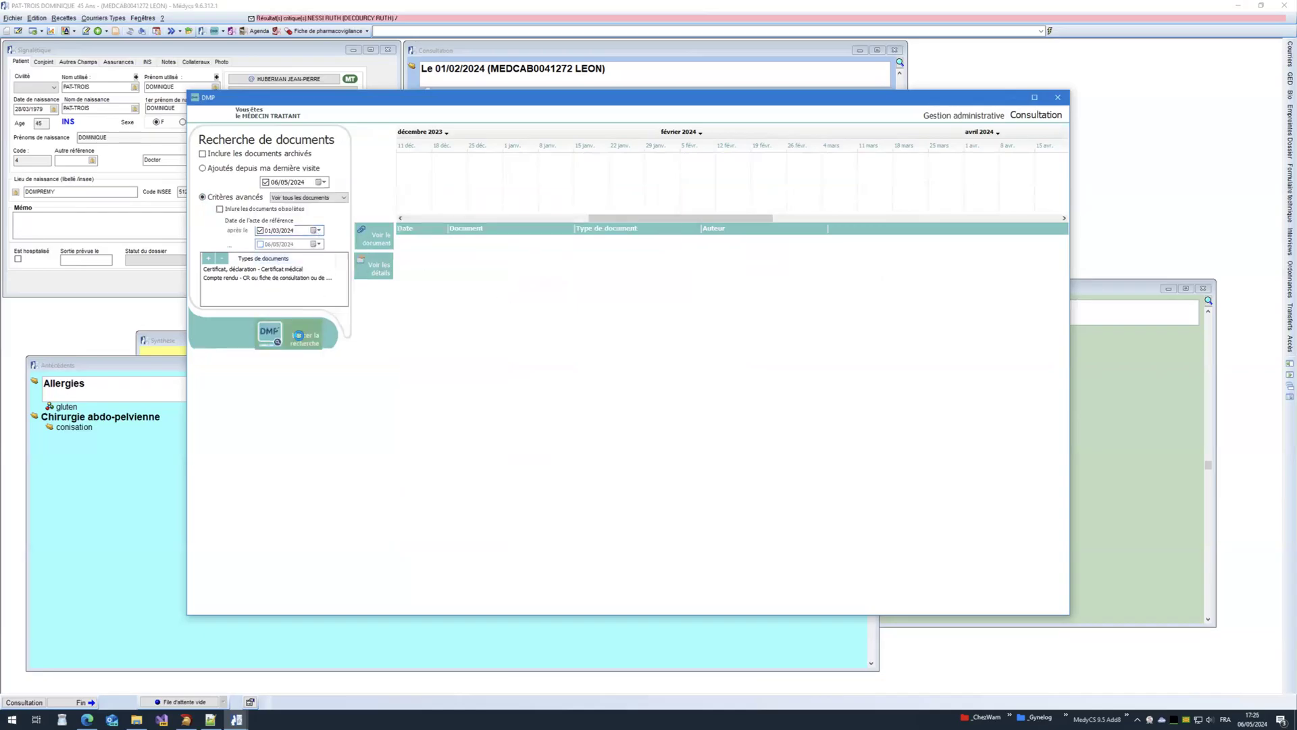
left_click(270, 335)
Step: Rerun the search from 01/02/2024 and open the 20/02/2024 Correspondance document
left_click(317, 230)
left_click(261, 244)
left_click(312, 264)
left_click(314, 333)
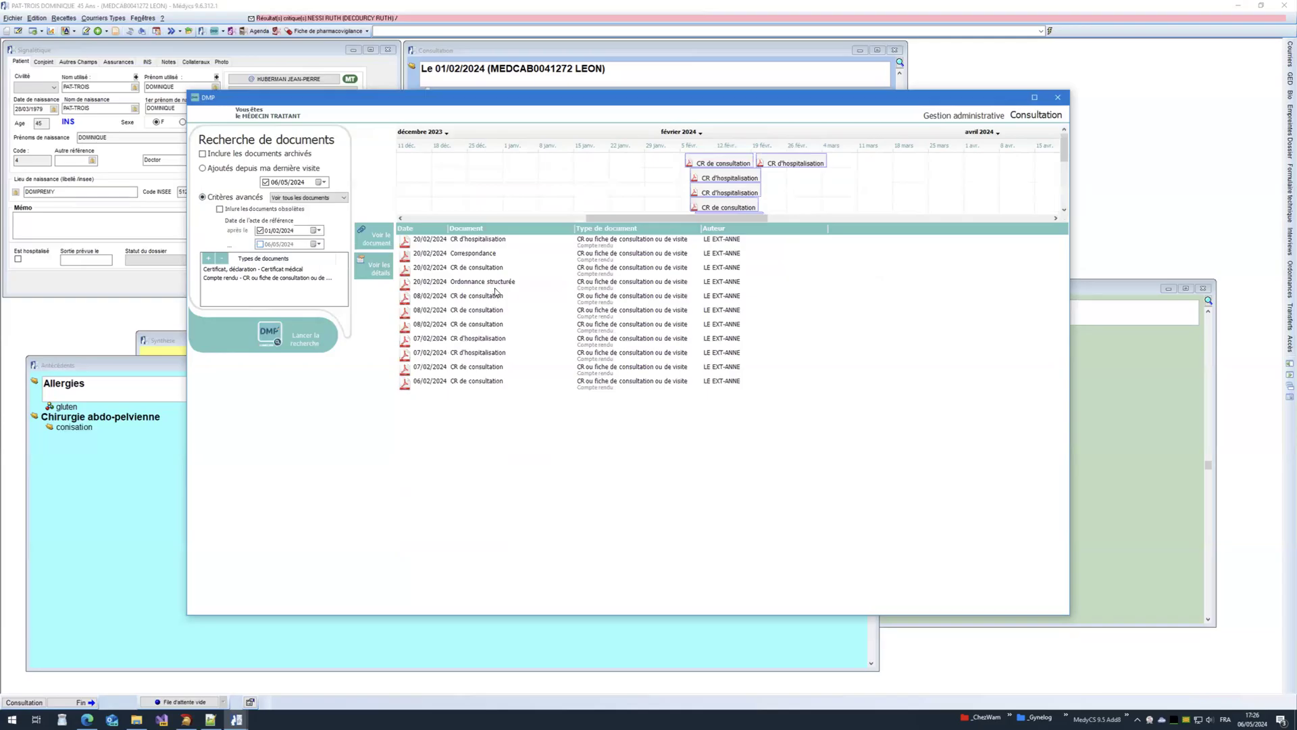
left_click(471, 254)
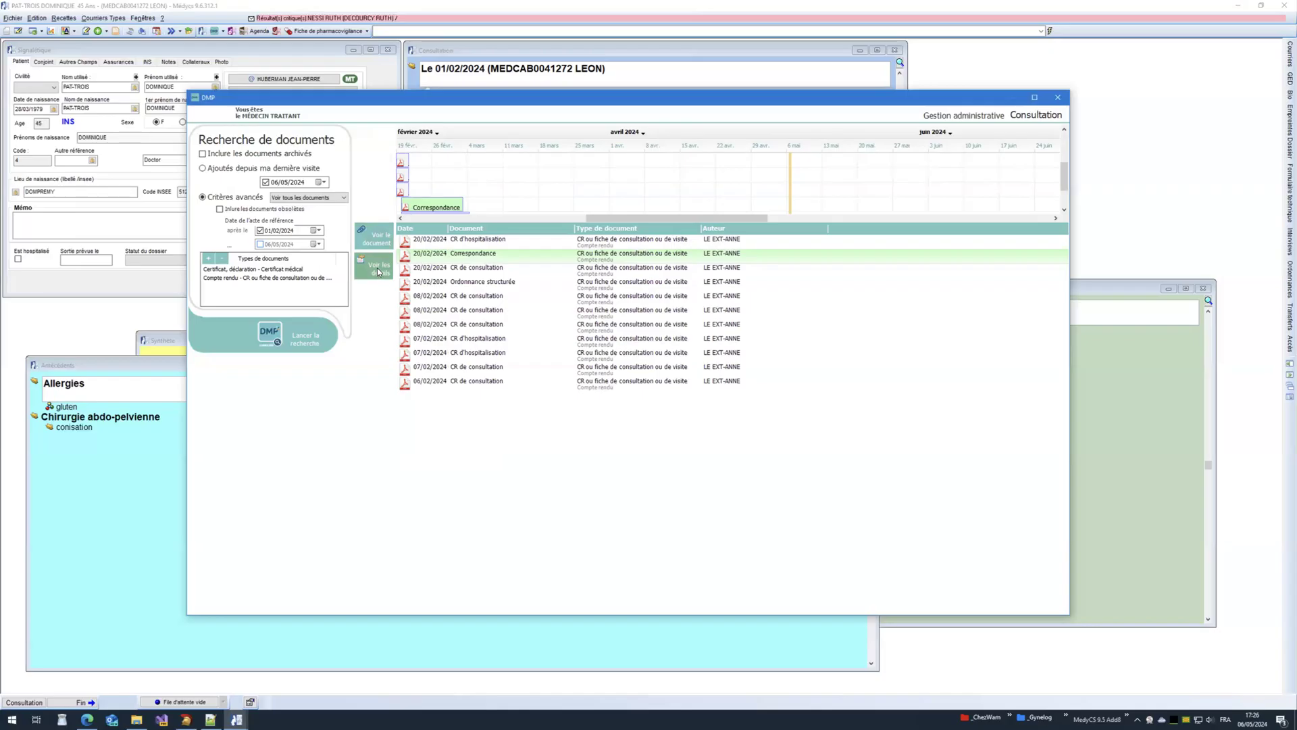
left_click(377, 269)
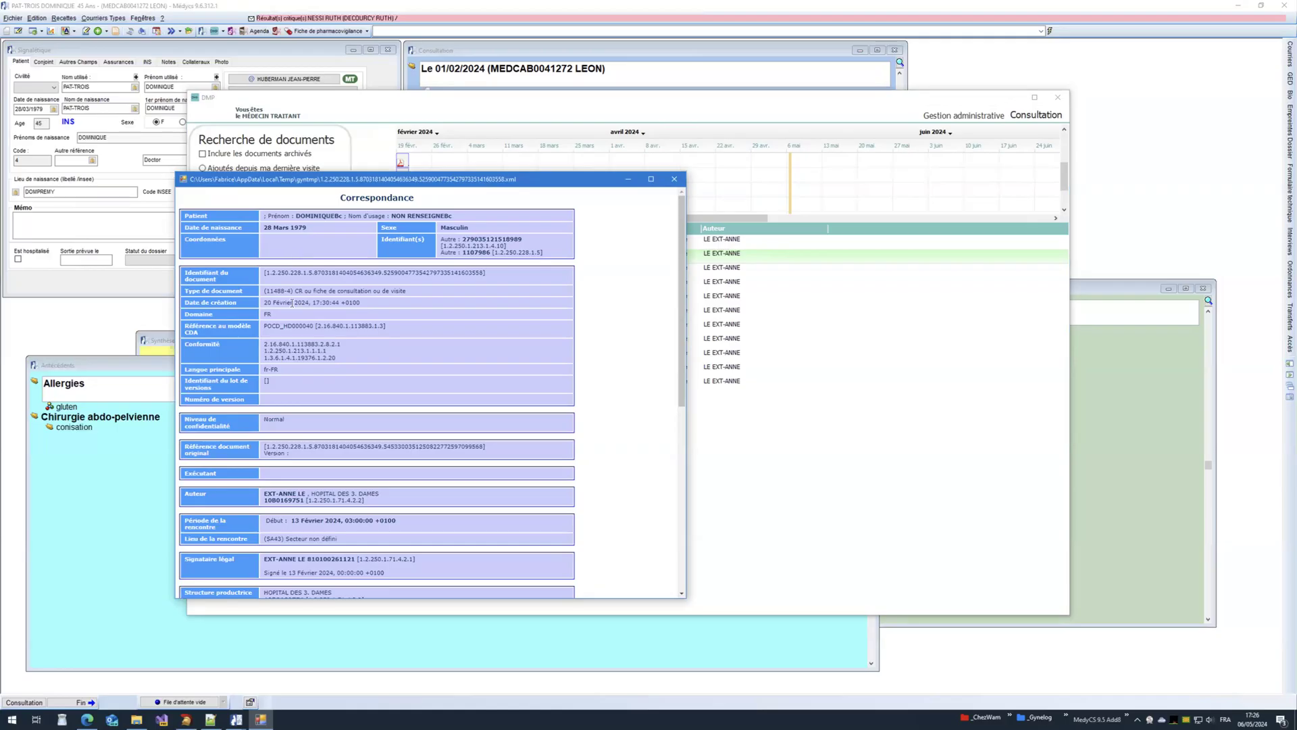
scroll(292, 302, "down", 3)
scroll(300, 302, "down", 2)
scroll(329, 297, "up", 5)
left_click(675, 180)
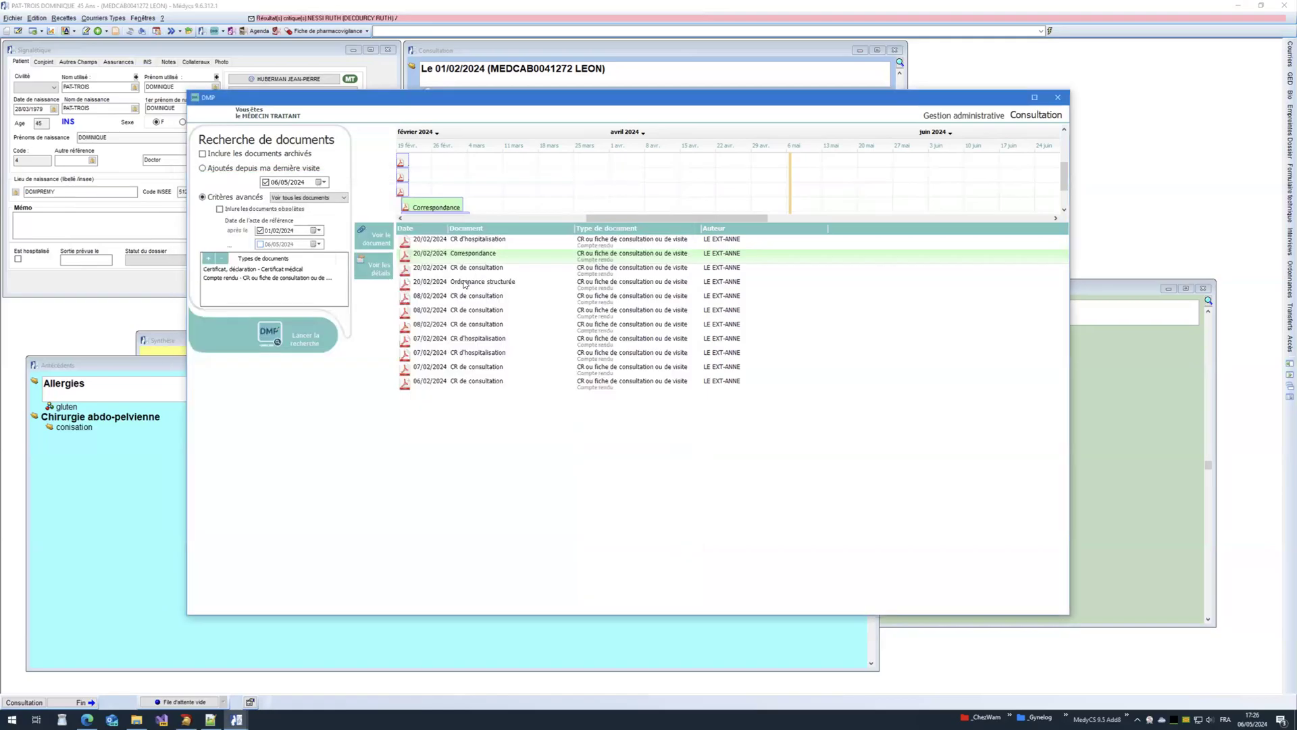
left_click(433, 241)
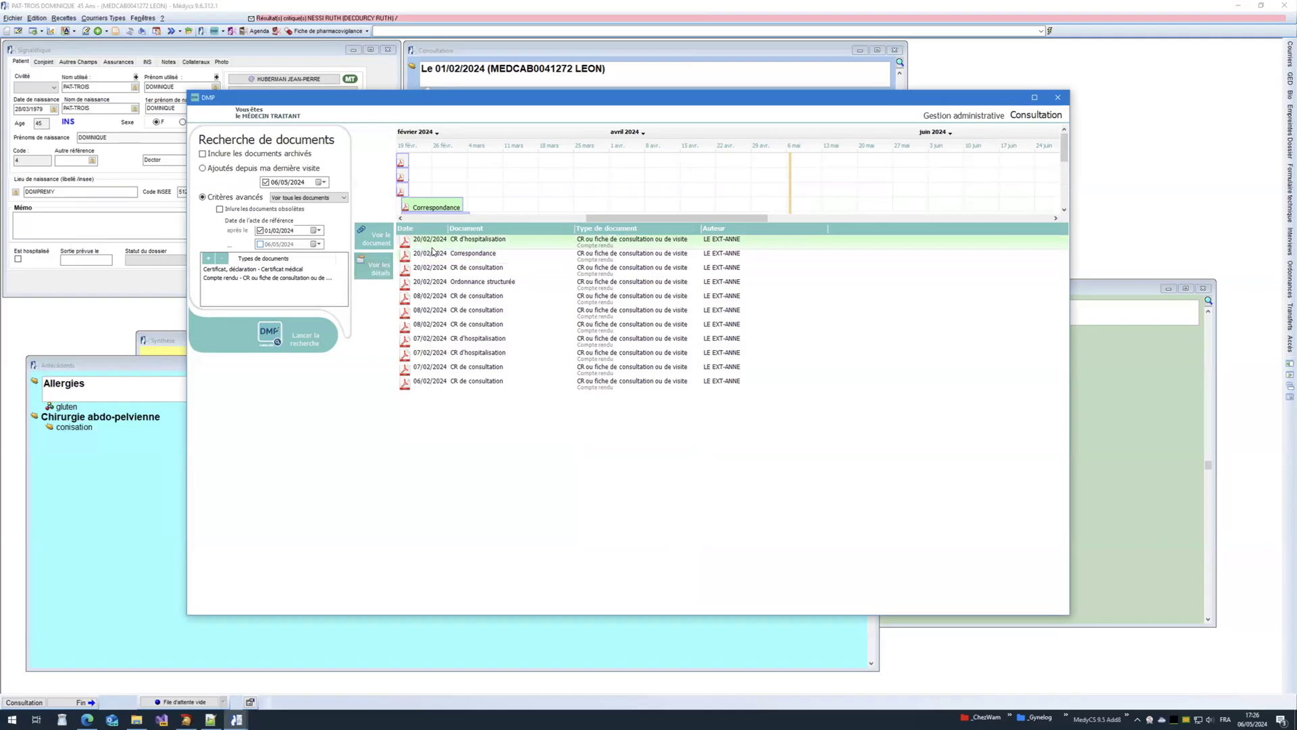
Step: Read the 20/02/2024 CR d'hospitalisation, scrolling its XML and embedded PDF, then close the viewer
left_click(379, 274)
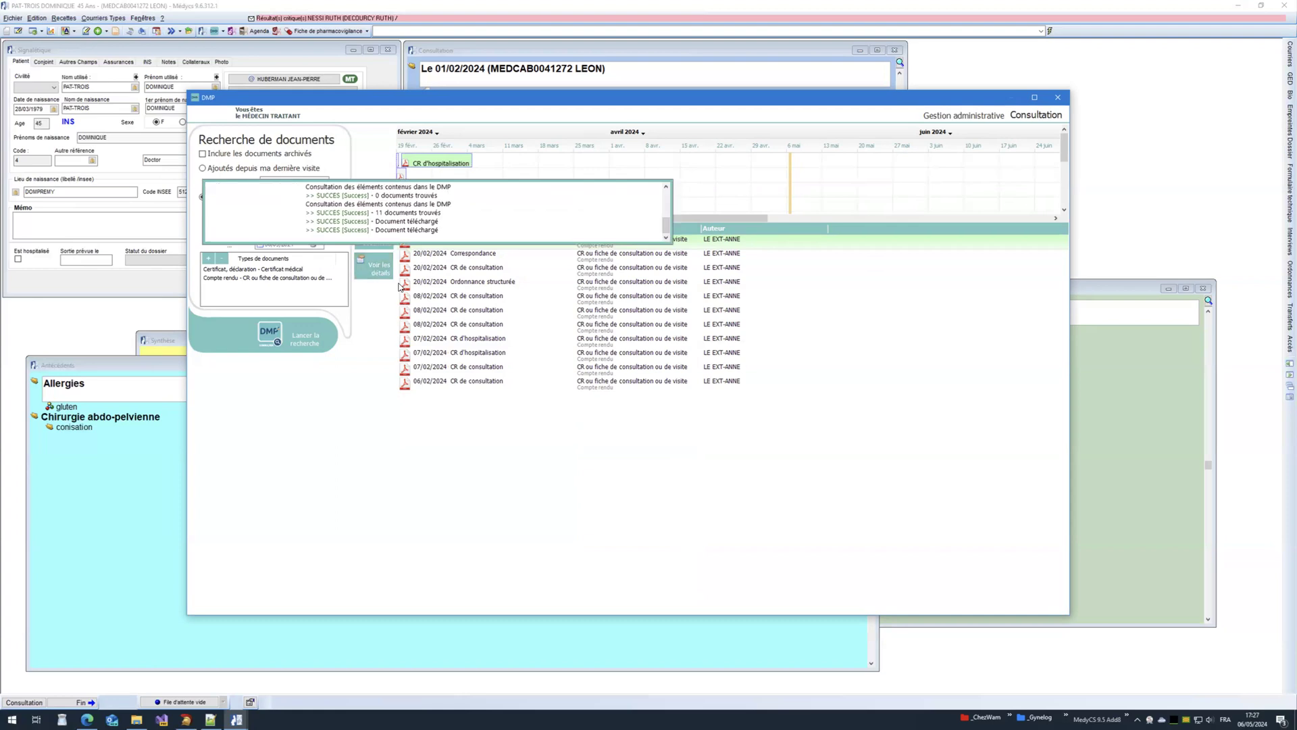
scroll(404, 289, "down", 3)
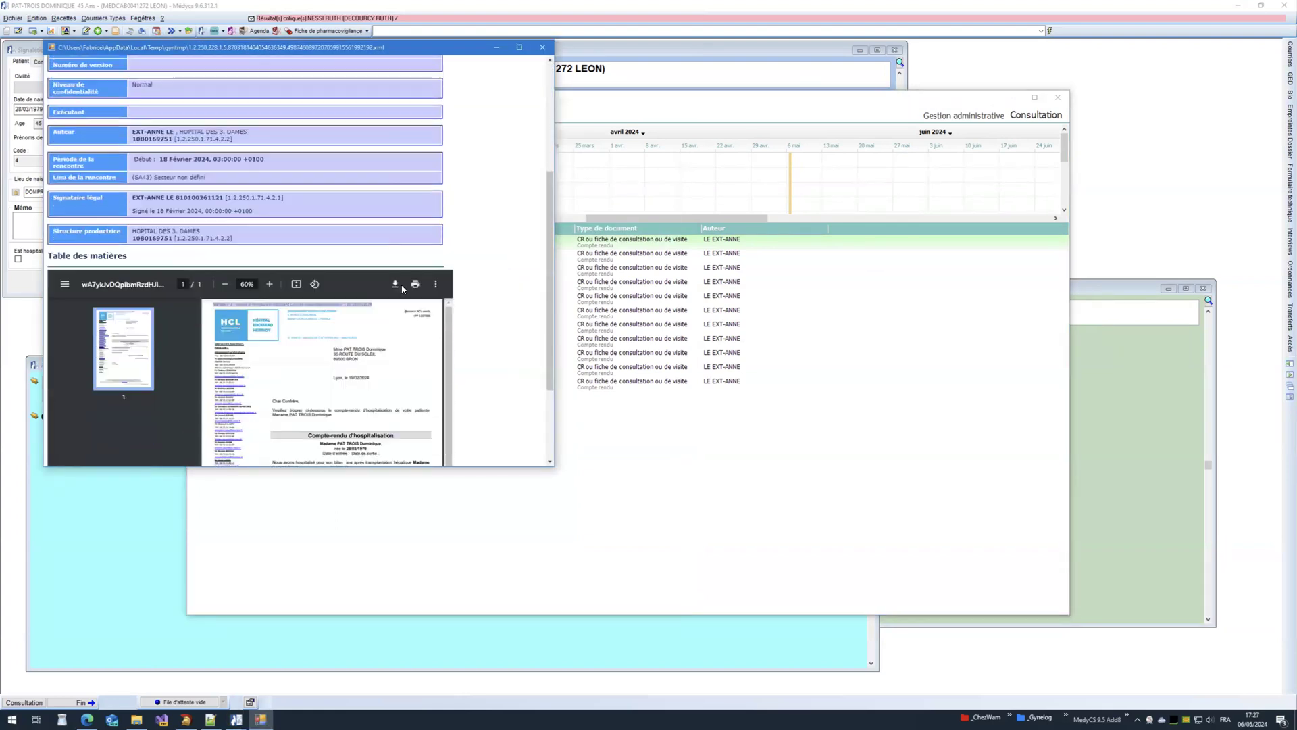
scroll(403, 289, "up", 3)
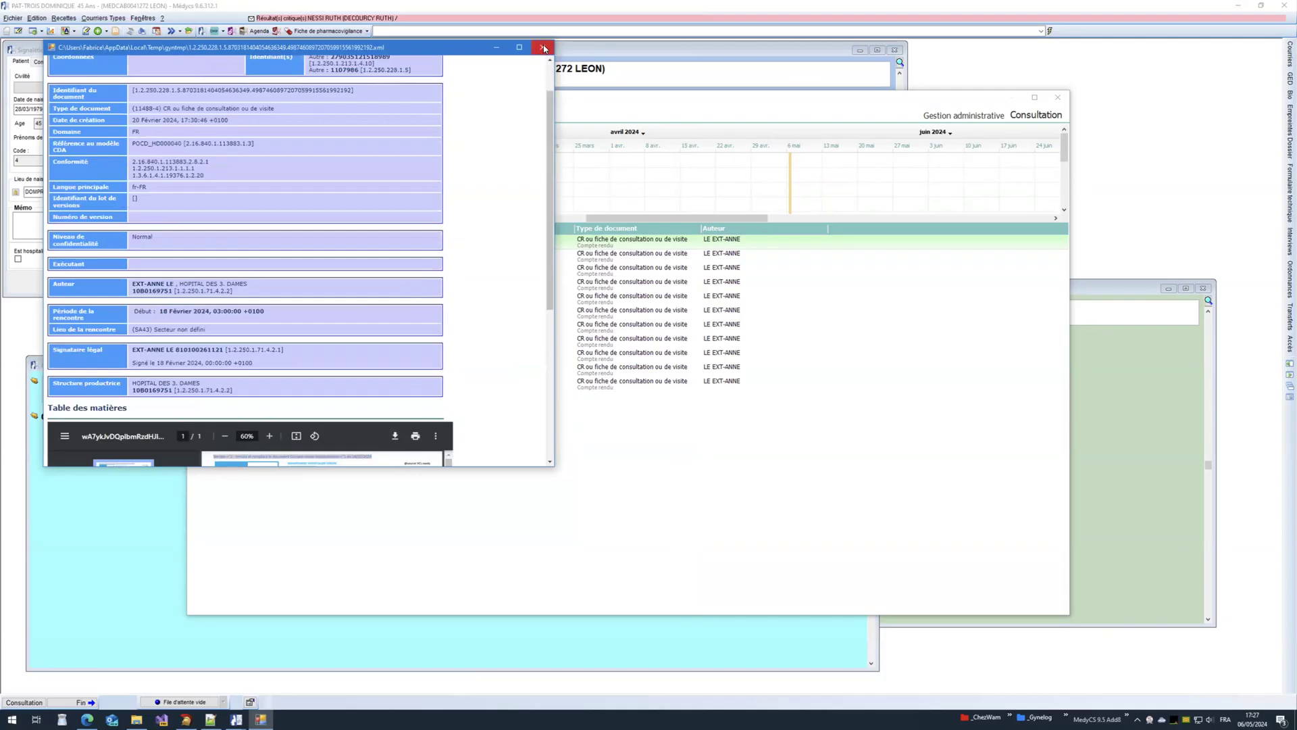
scroll(472, 203, "up", 2)
scroll(472, 203, "down", 6)
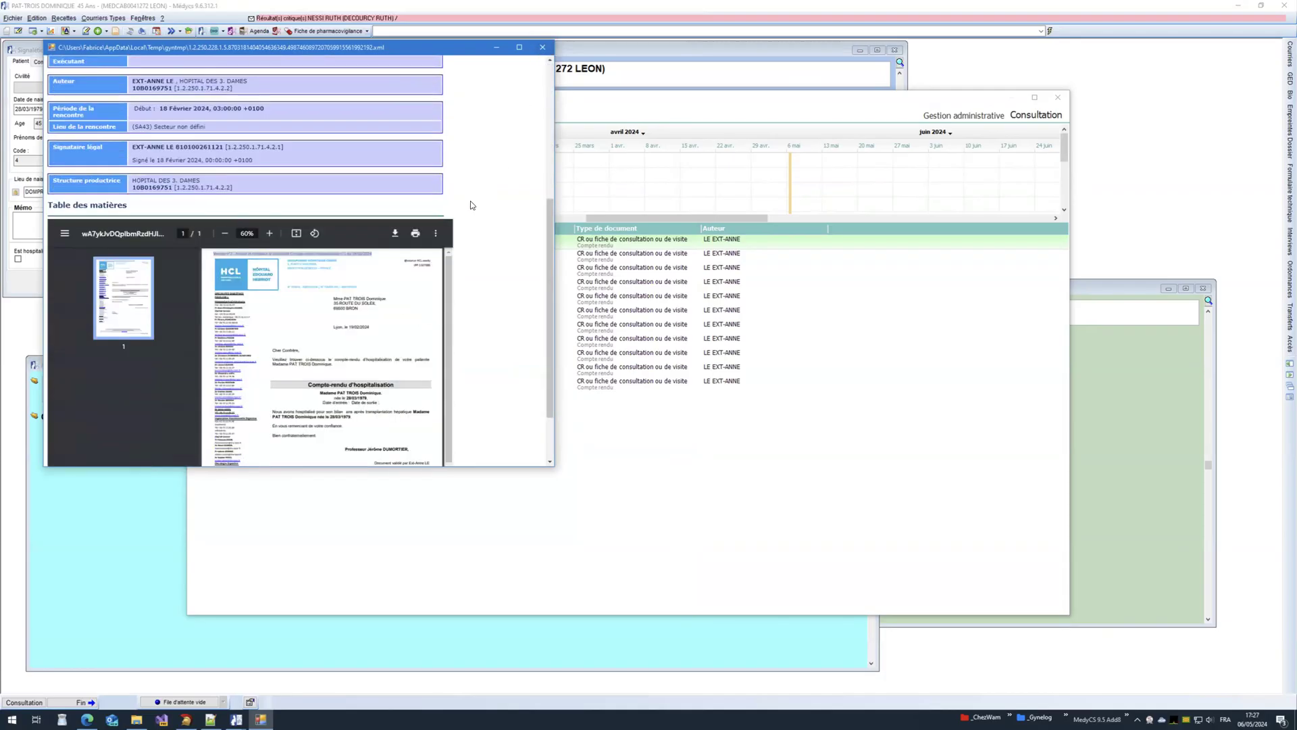
scroll(470, 200, "down", 2)
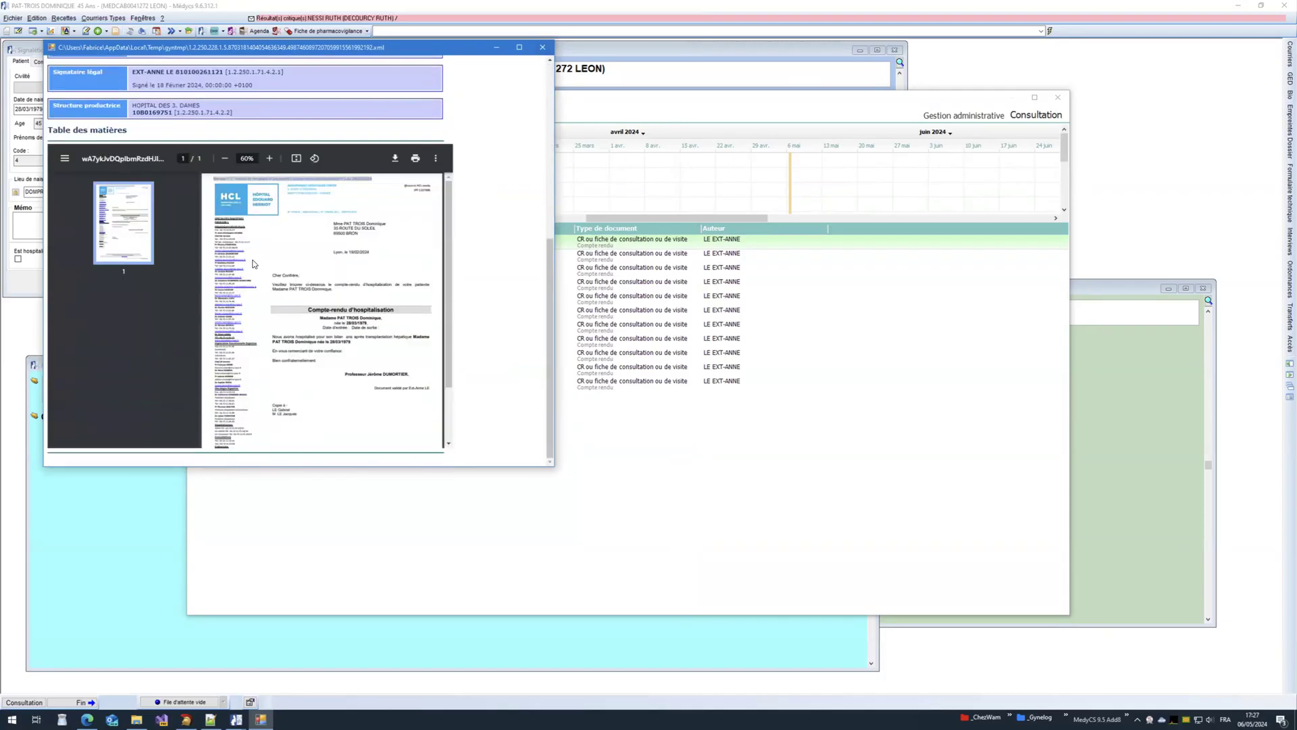
scroll(277, 267, "down", 1)
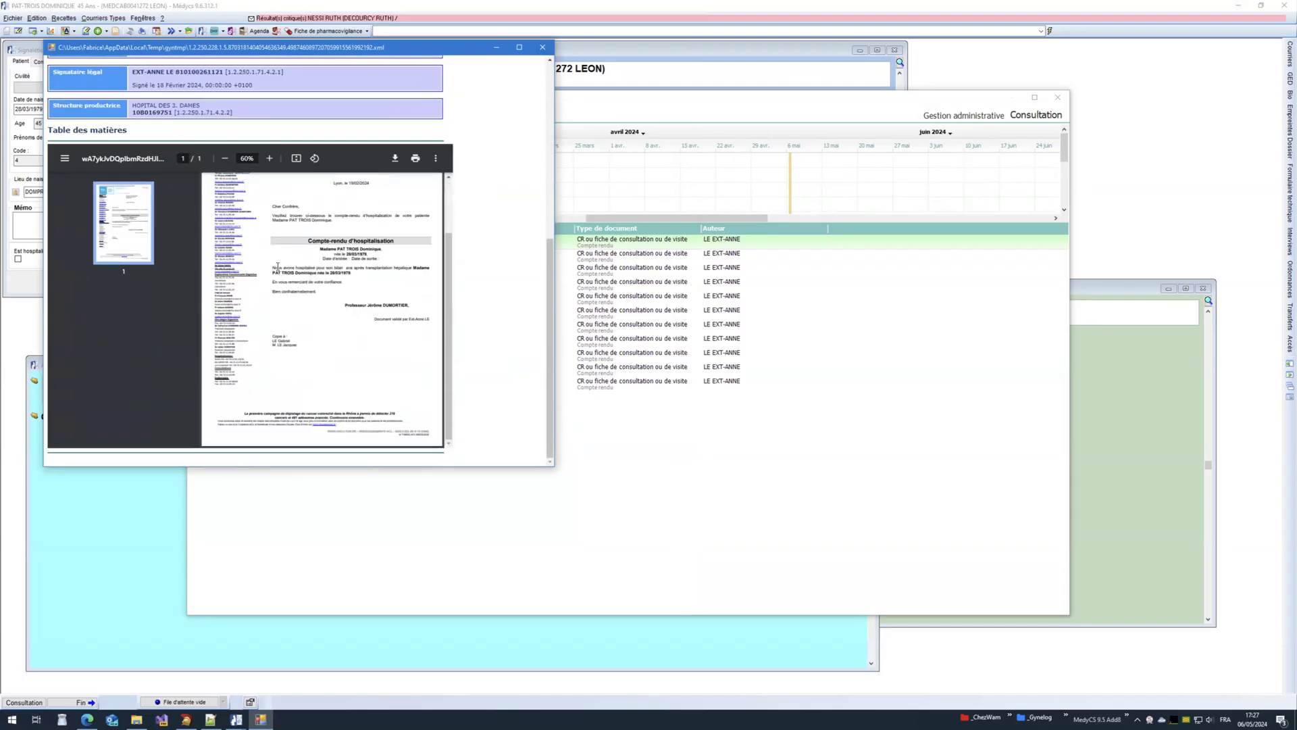
scroll(449, 254, "up", 1)
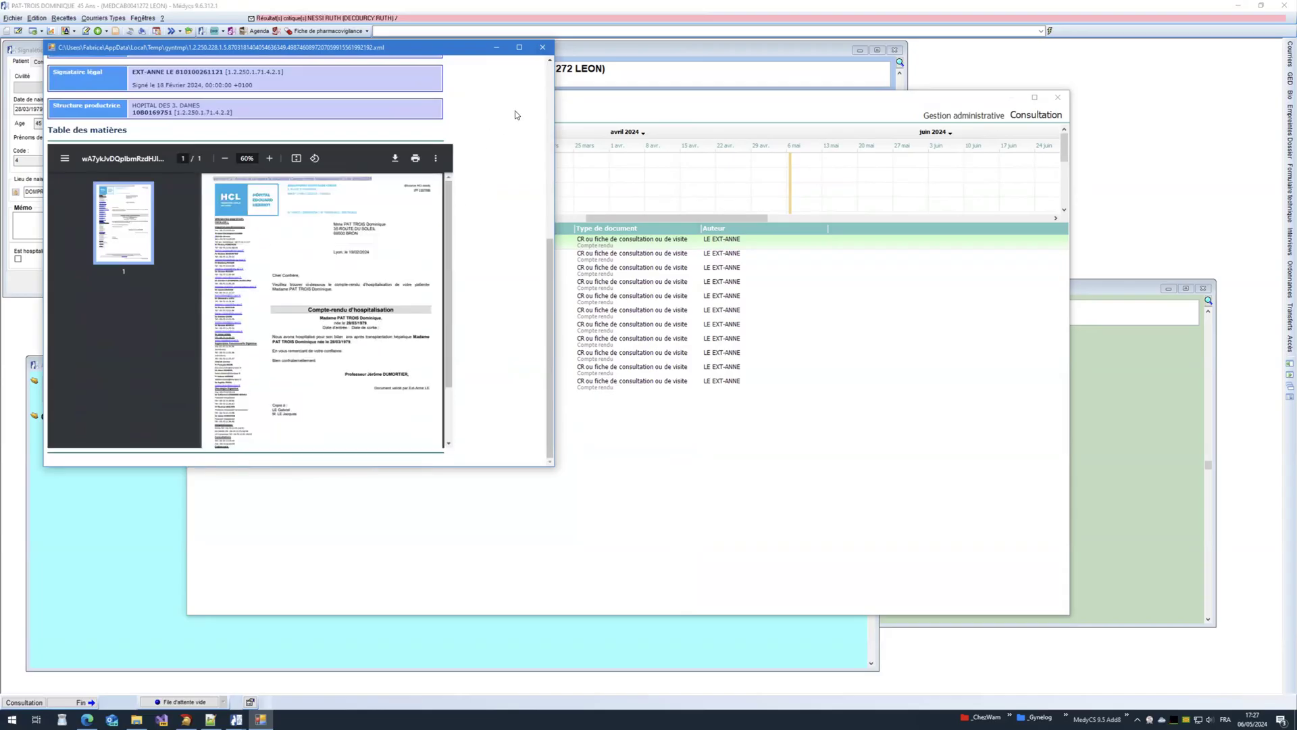
scroll(524, 104, "up", 10)
left_click(542, 47)
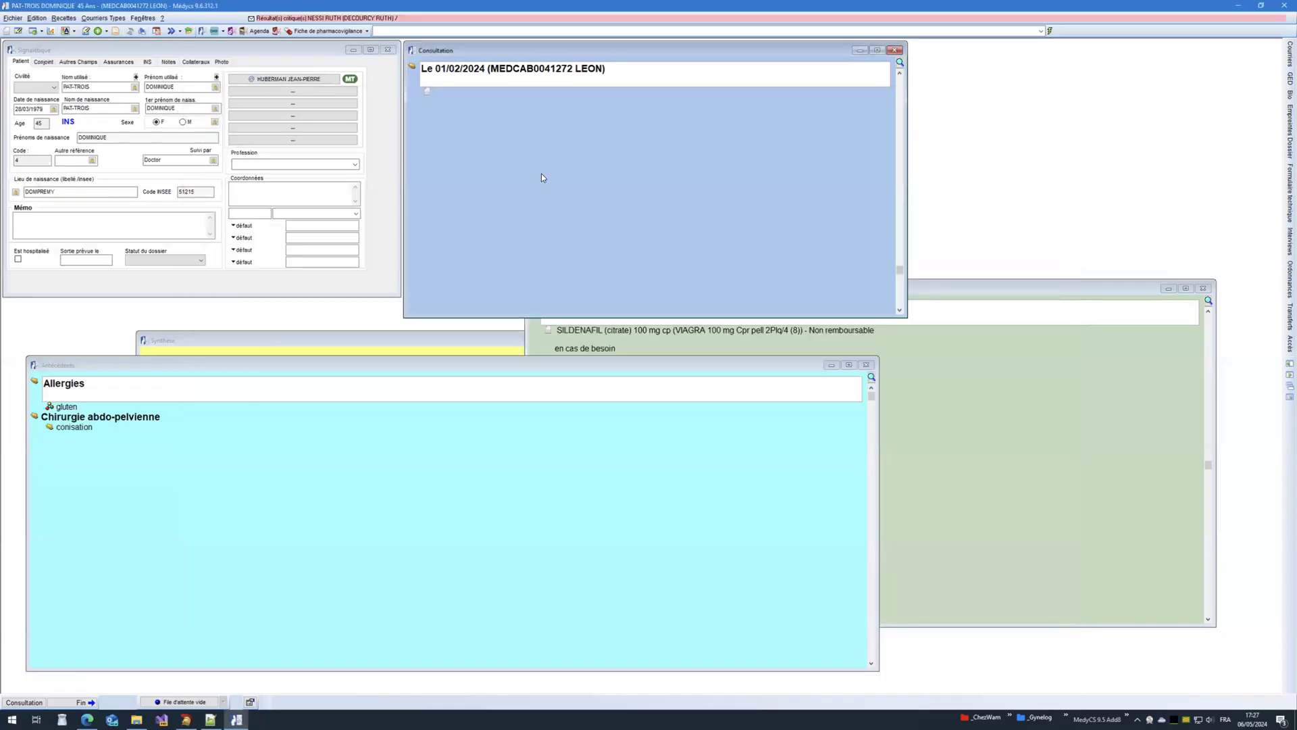
Step: Close the patient's file window and pick another patient row in the Sélection du patient list
scroll(541, 177, "up", 3)
scroll(541, 177, "down", 1)
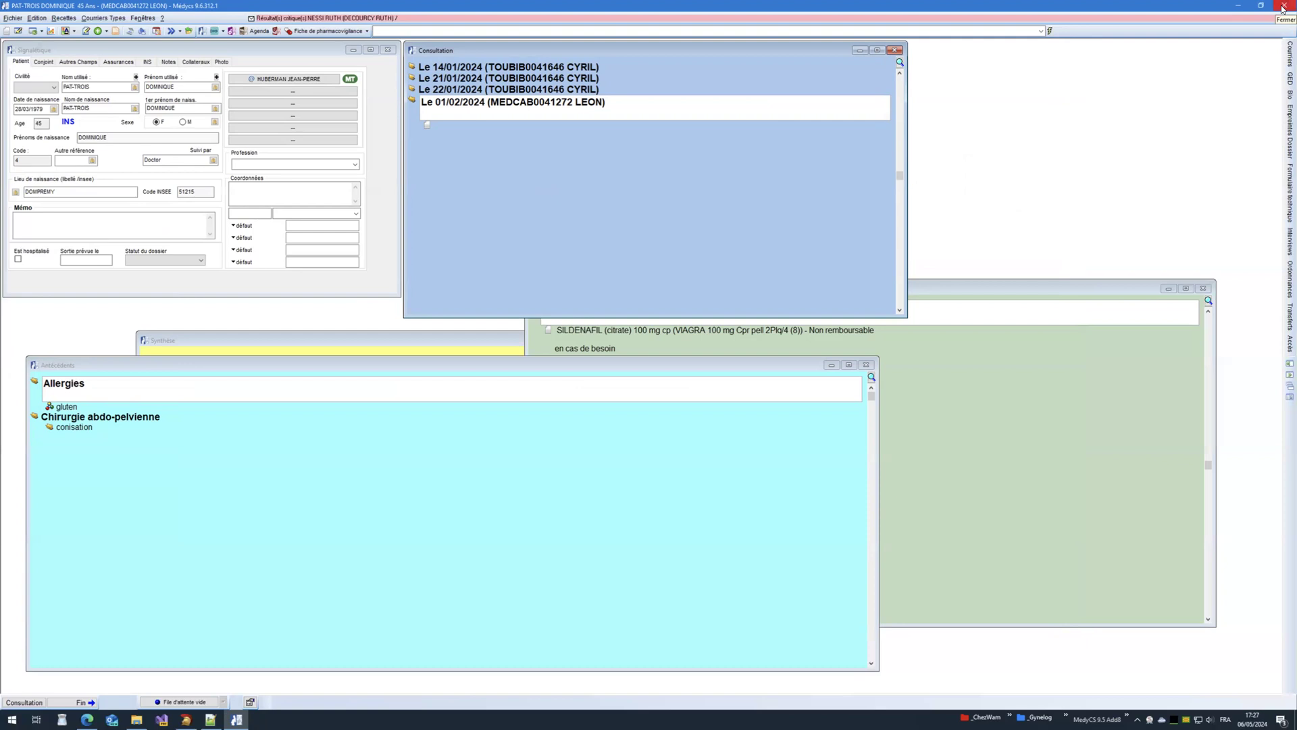
left_click(1283, 7)
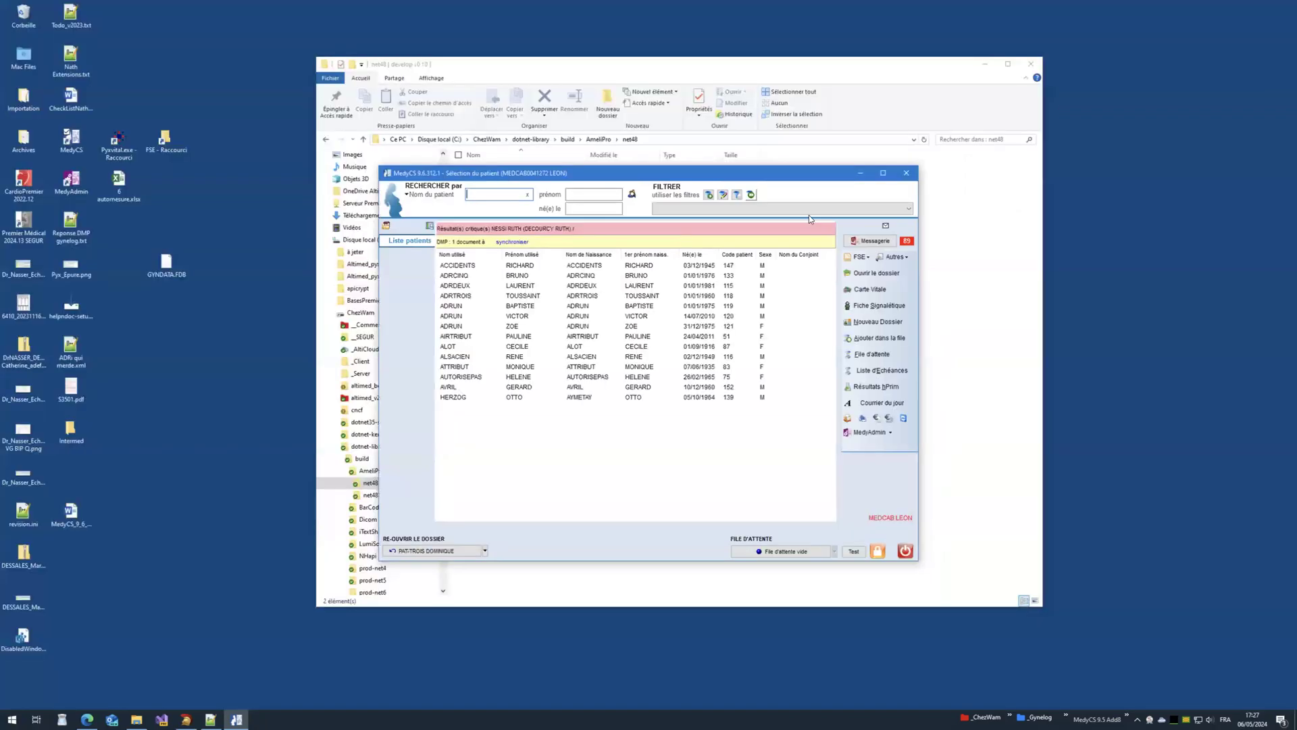
left_click(592, 308)
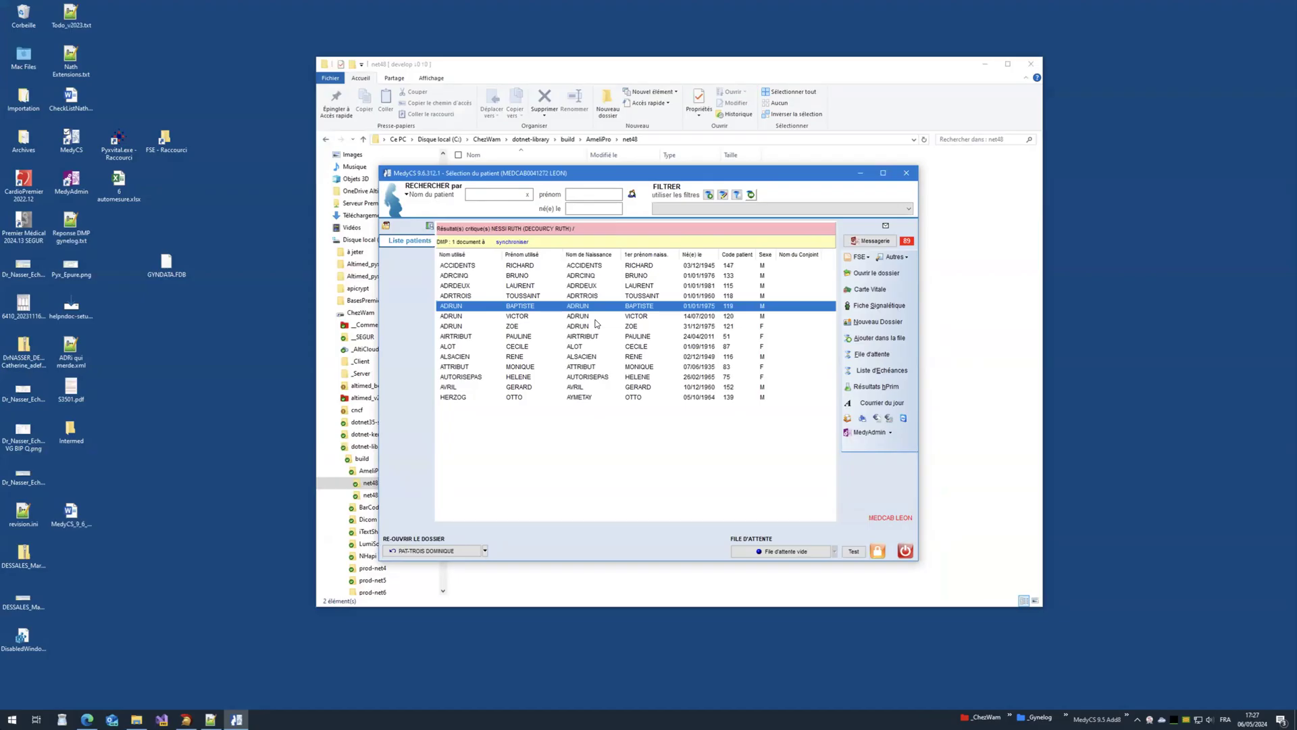
left_click(595, 297)
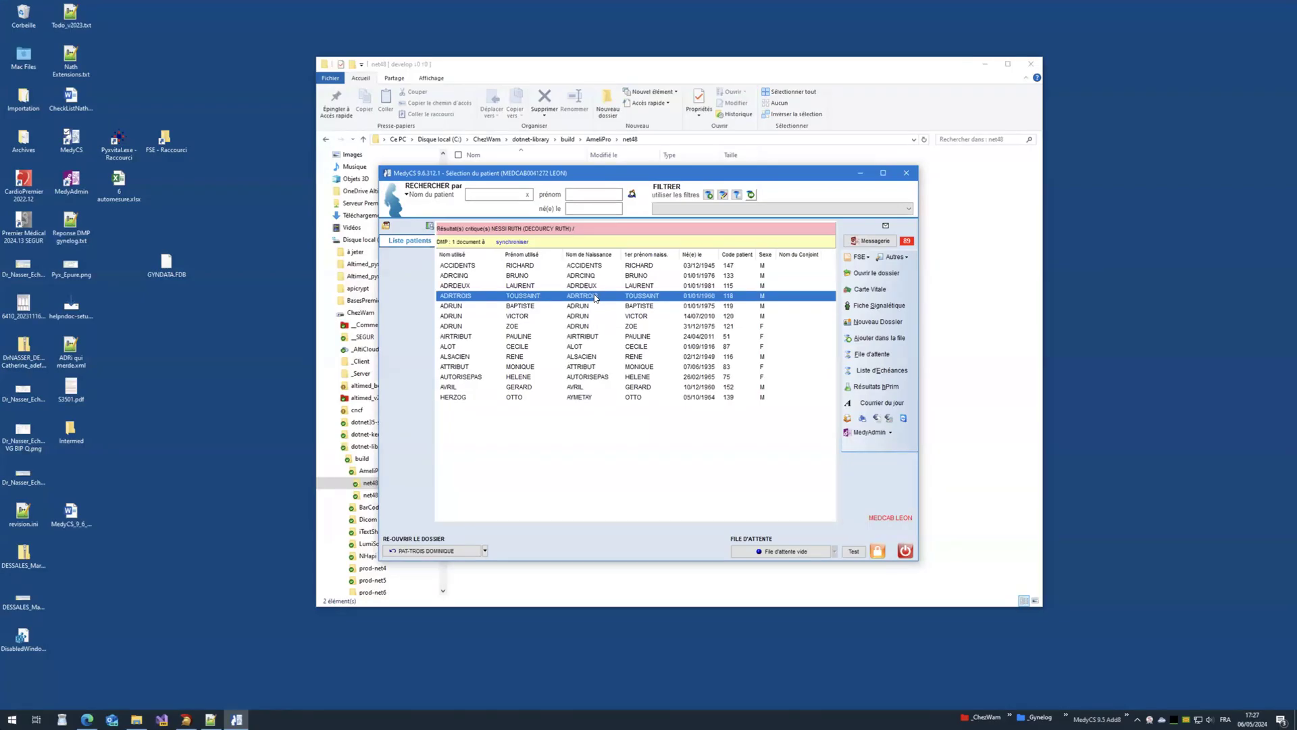
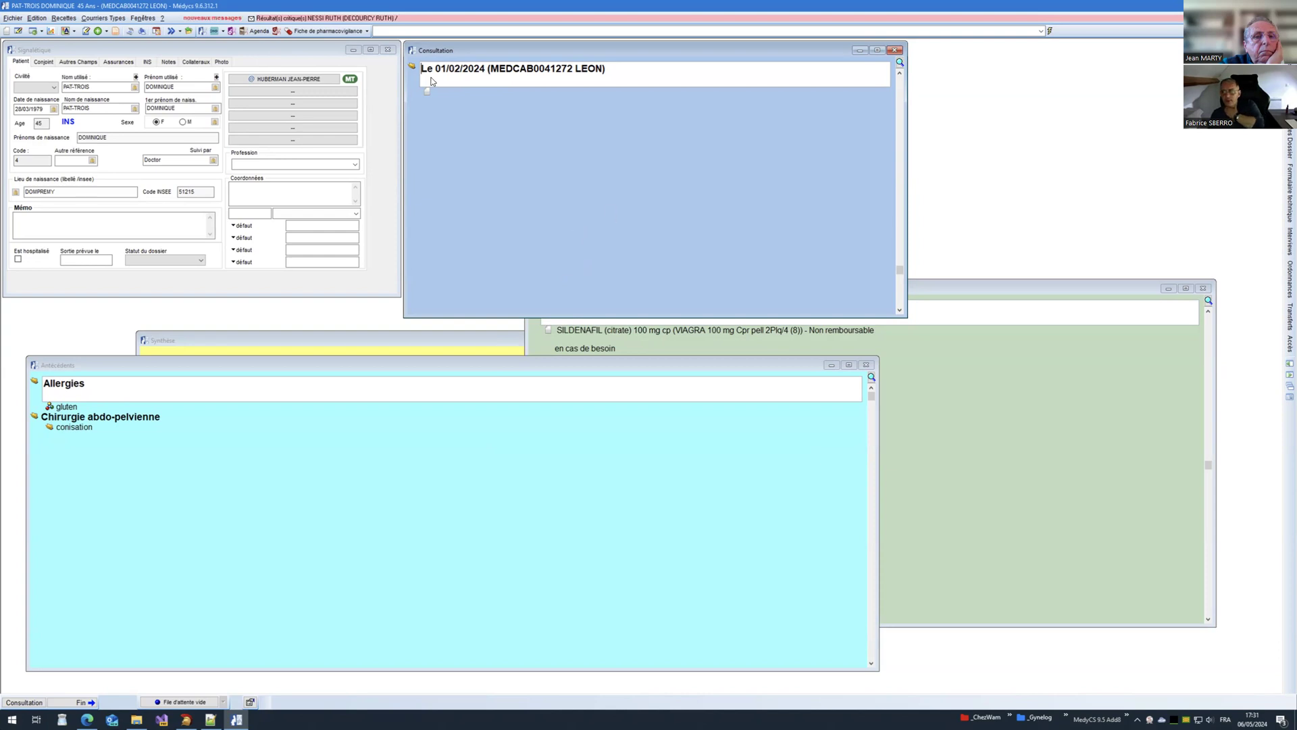
Step: Look through the Fenêtres > Traces (INS/DMP) options, then restore down and move MedyCS aside
left_click(150, 20)
mouse_move(164, 21)
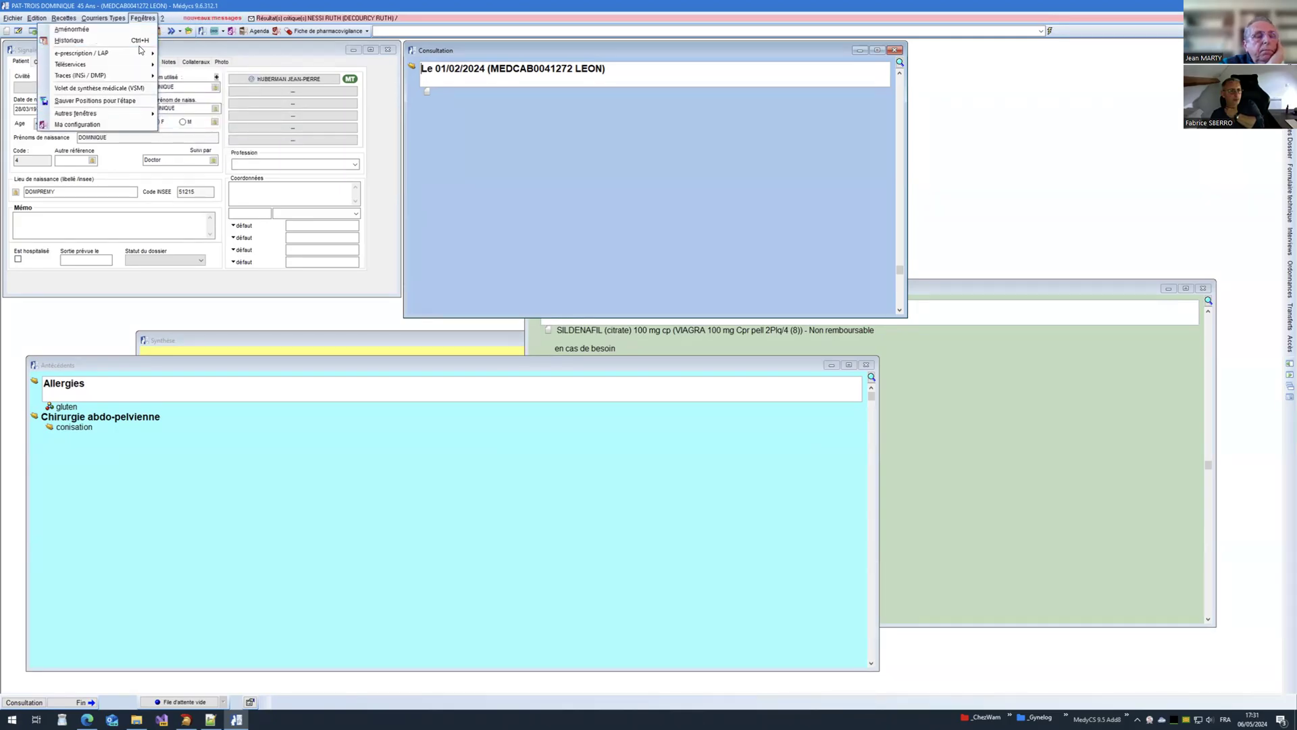
mouse_move(140, 65)
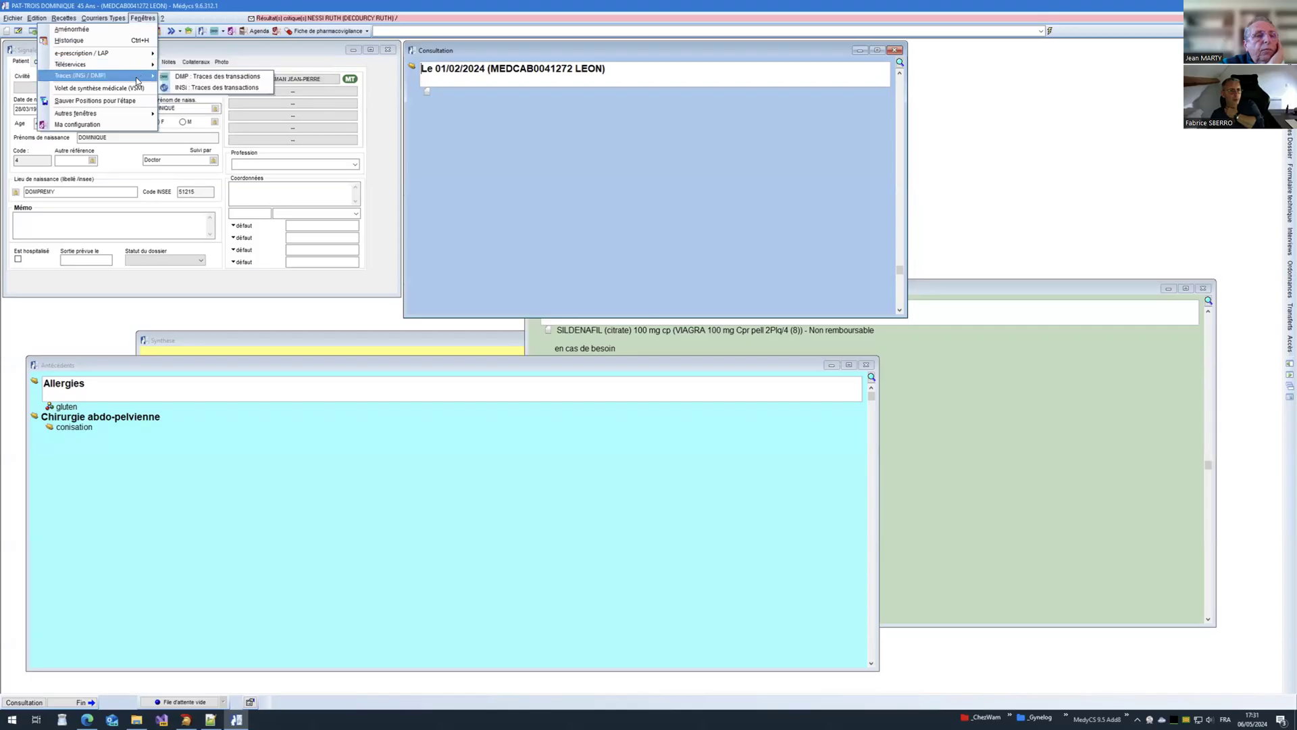
left_click(594, 181)
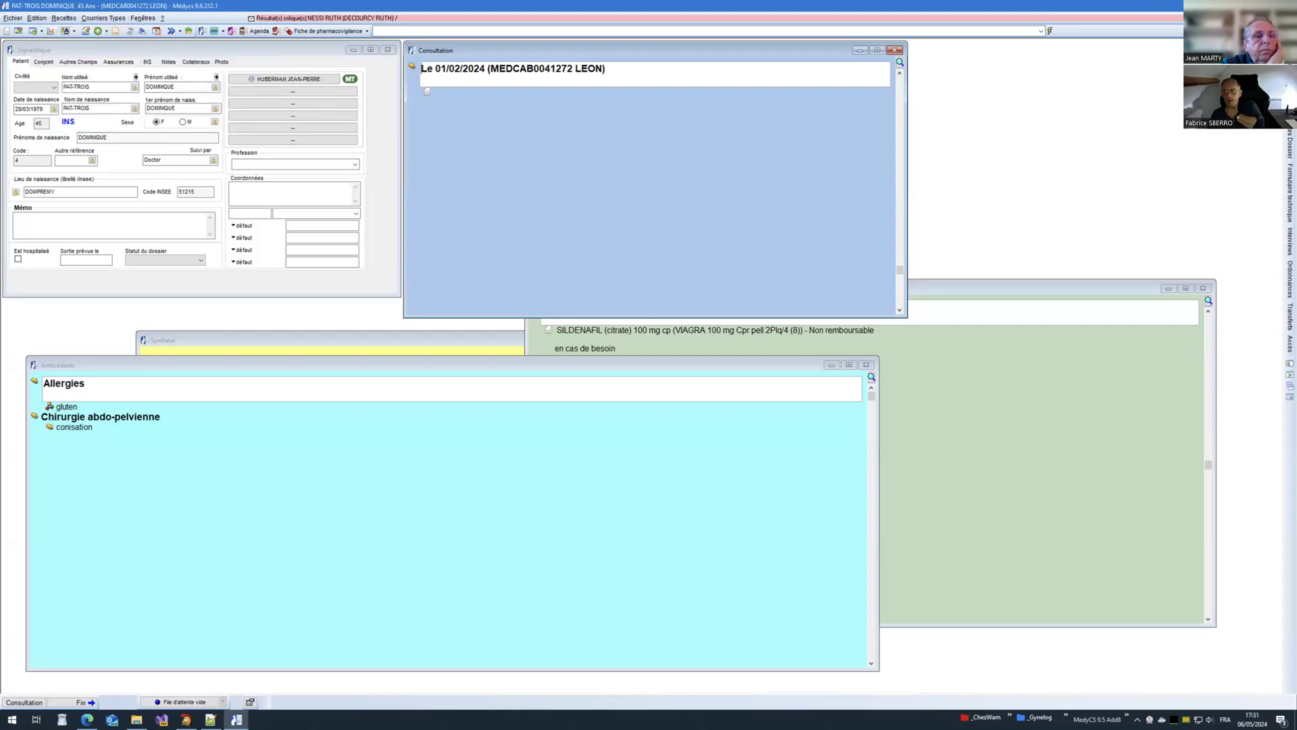
left_click_drag(527, 6, 547, 87)
left_click_drag(608, 48, 798, 21)
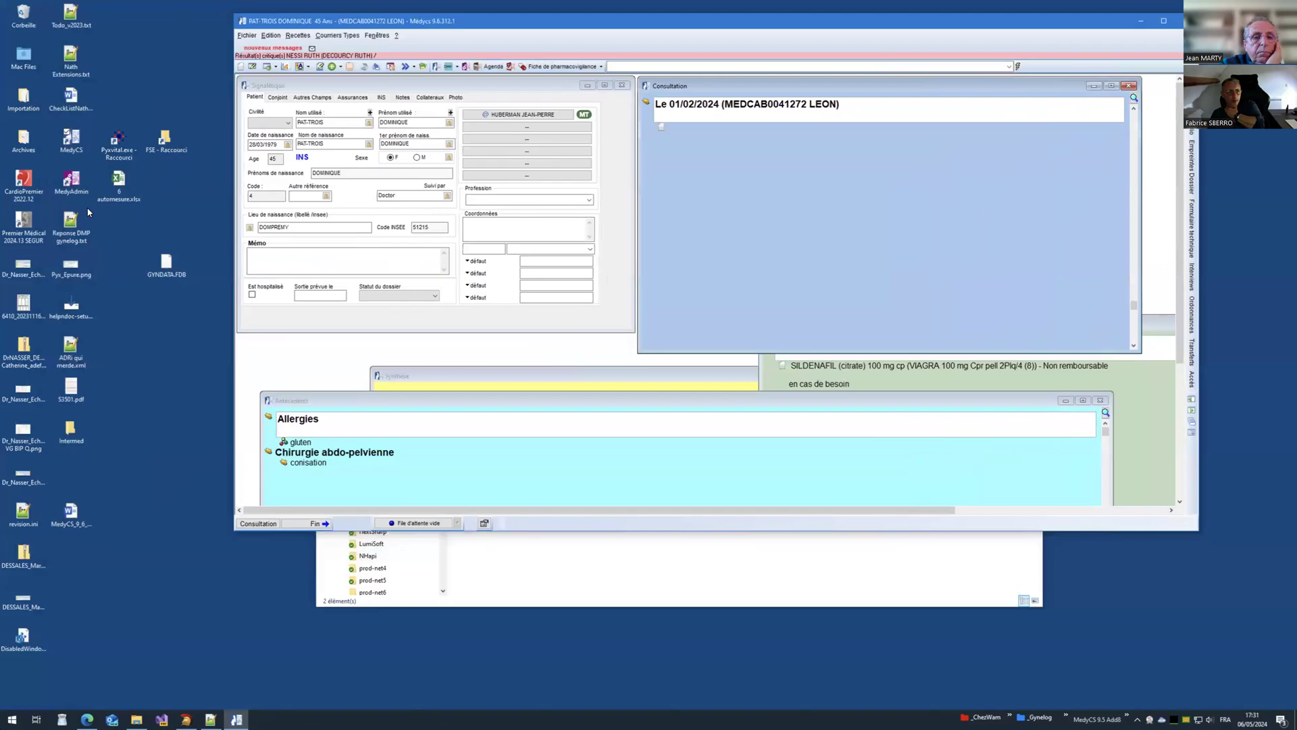
Step: Launch Premier Médical, search for the patient by name and open her dossier
left_click(28, 241)
double_click(29, 240)
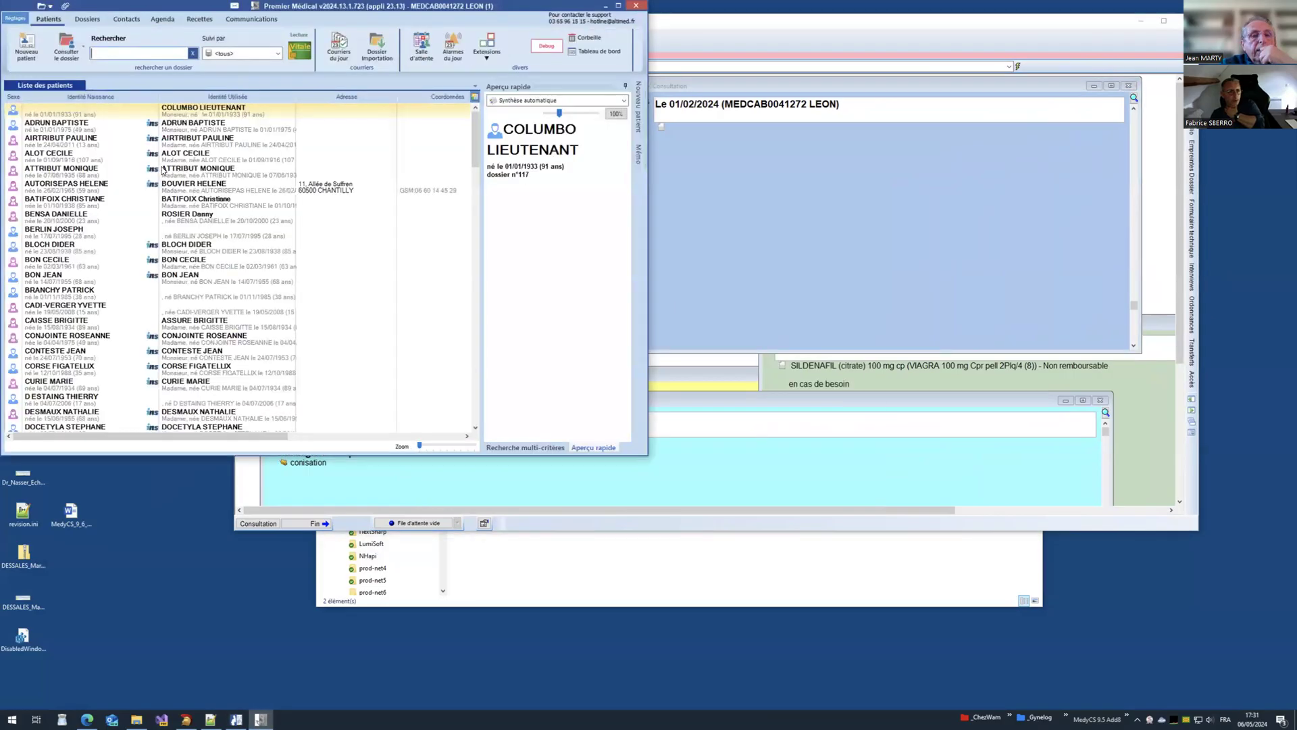
type("ruth")
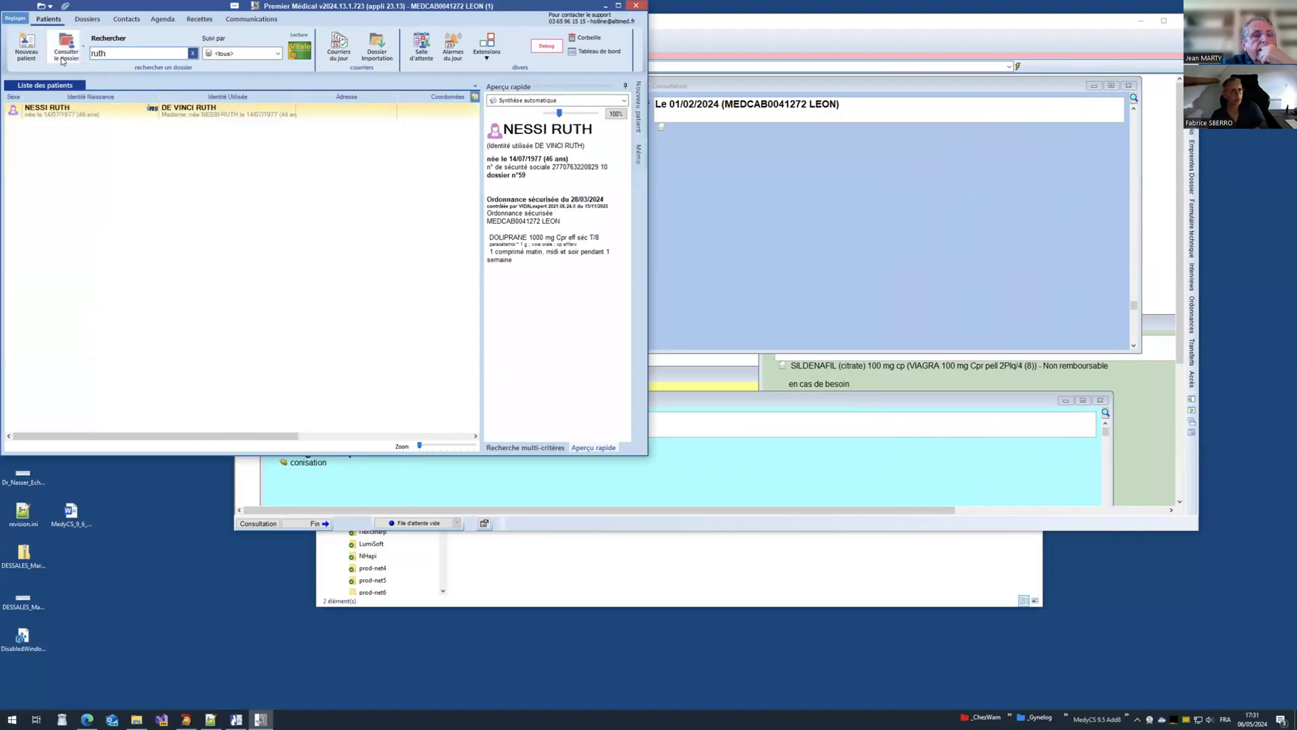
double_click(268, 123)
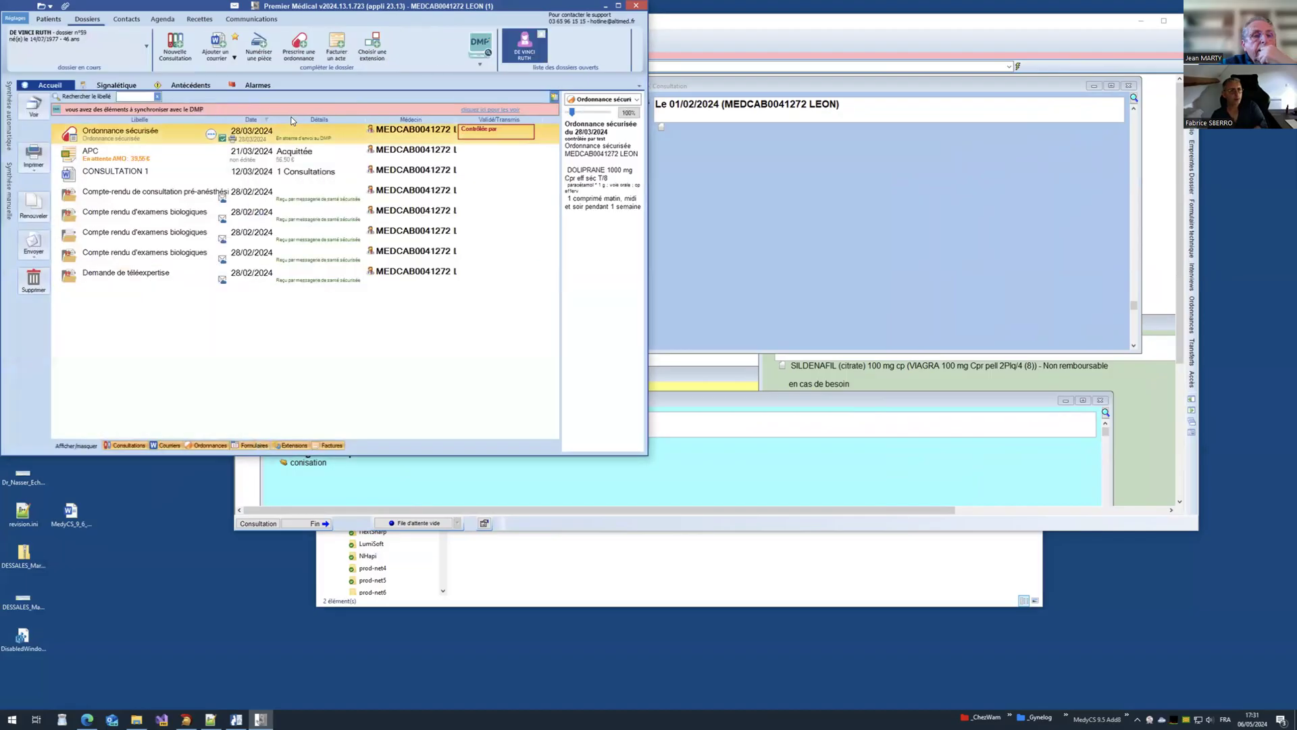
Step: Open her Liste de travail, preview the teleexpertise and VSM_1.4 MSSanté messages, then close it
left_click(146, 46)
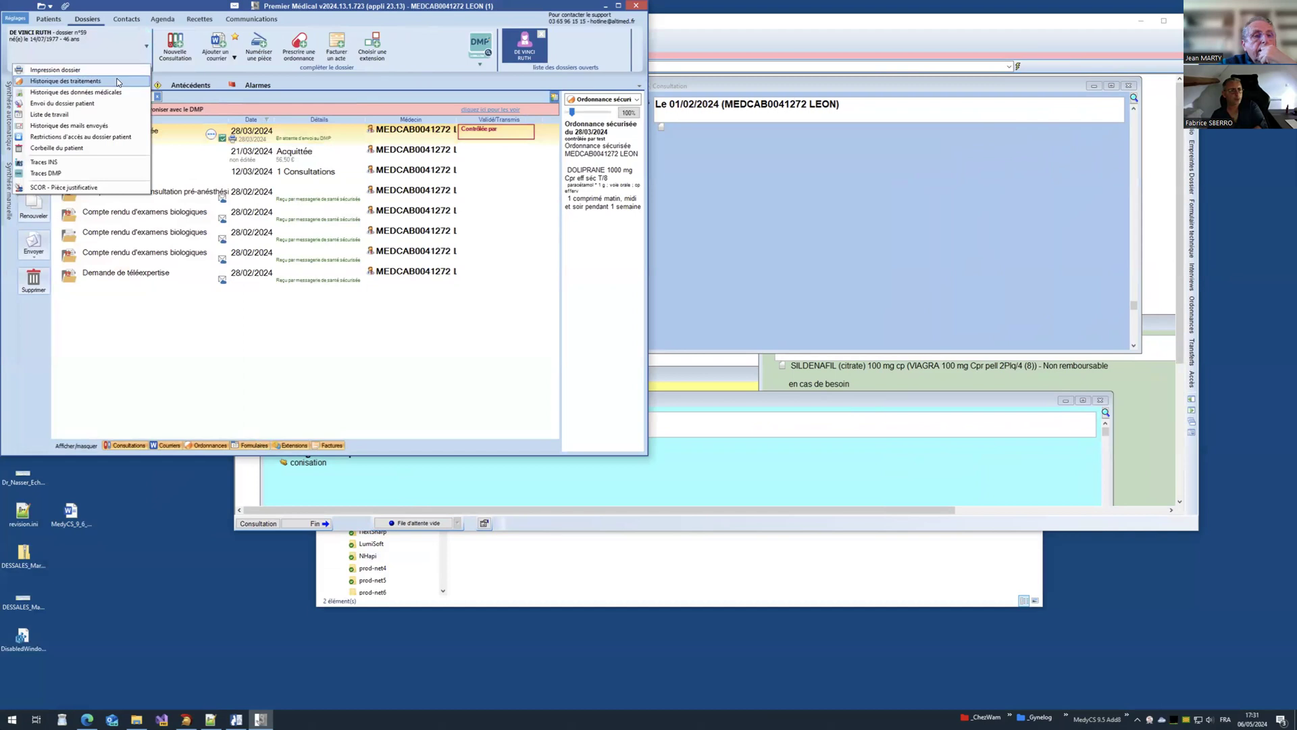
left_click(103, 113)
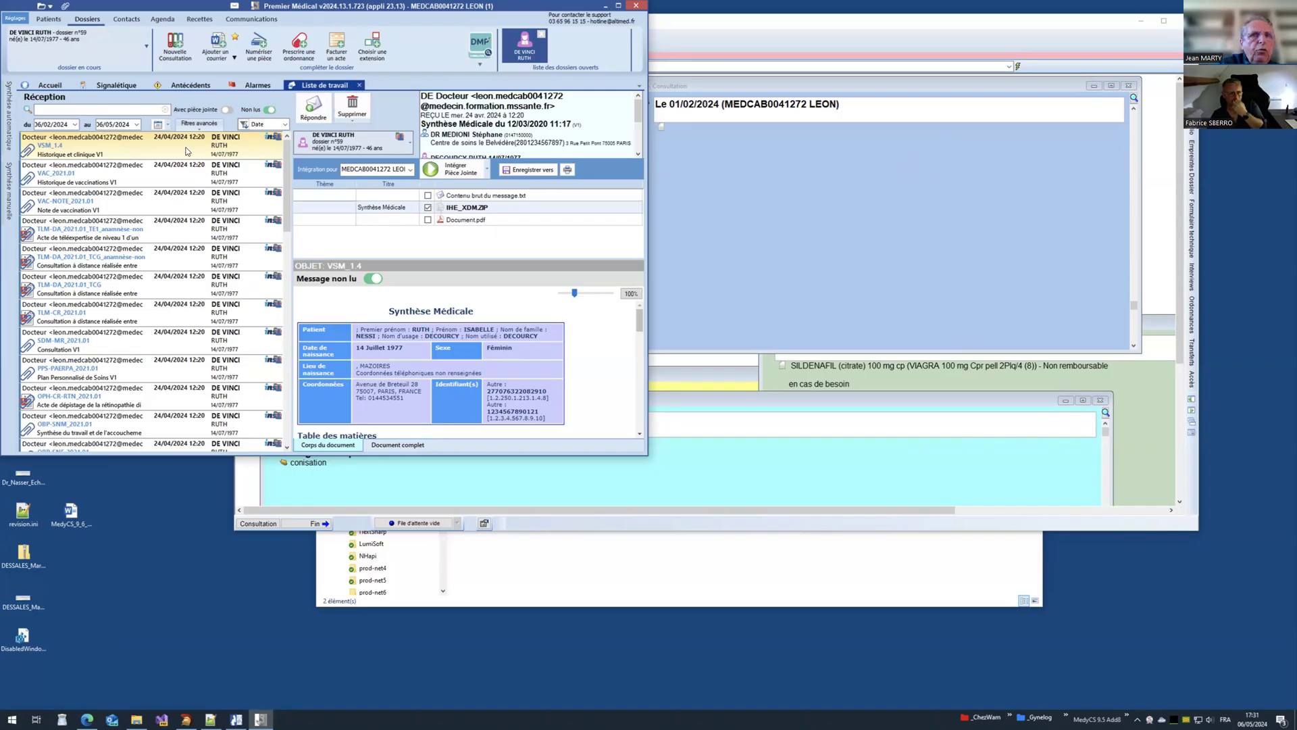
left_click(135, 237)
left_click(206, 148)
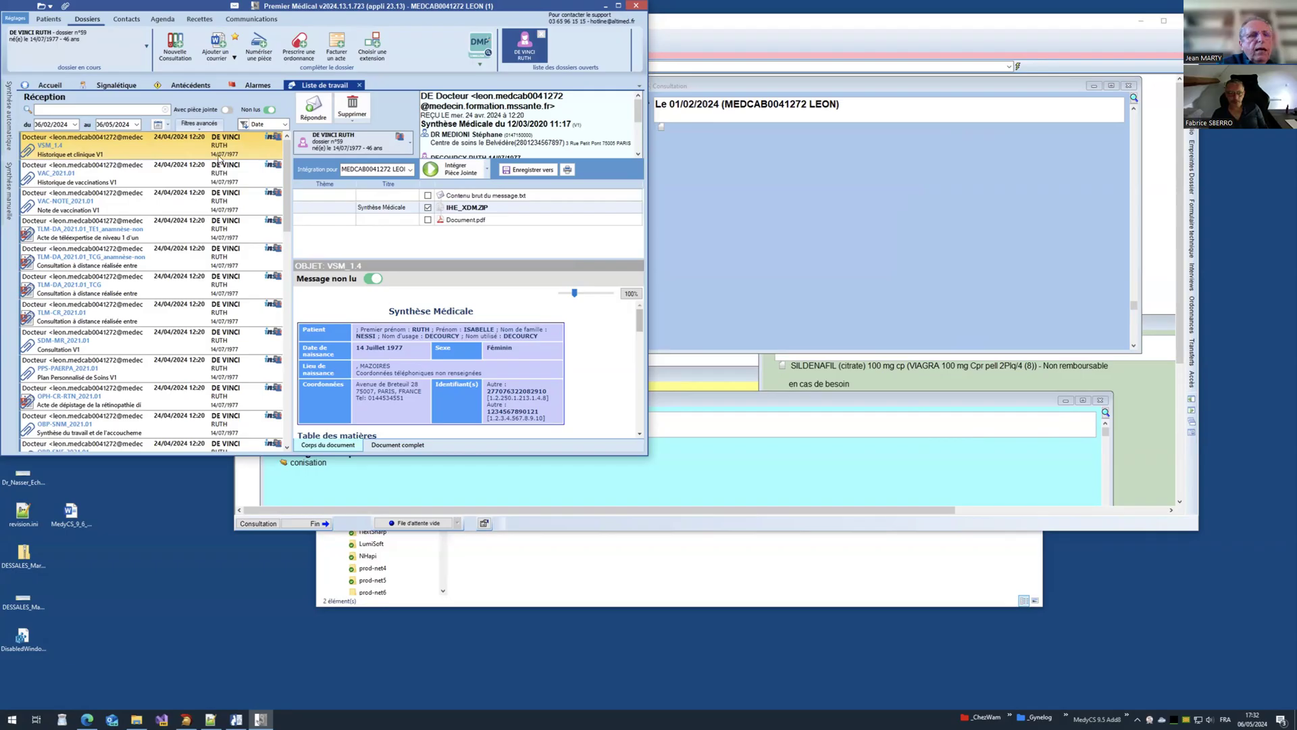
left_click(359, 85)
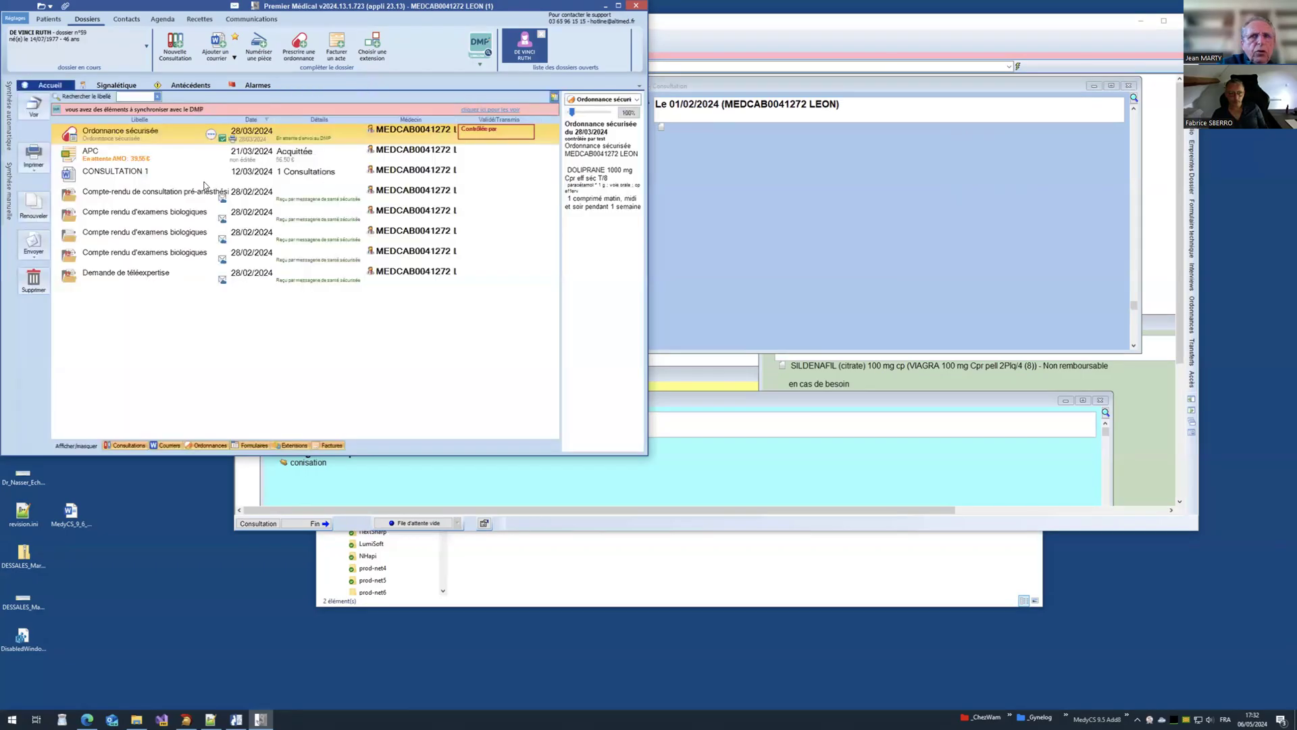
Step: Check the Historique des mails envoyés for this patient and close it
left_click(147, 47)
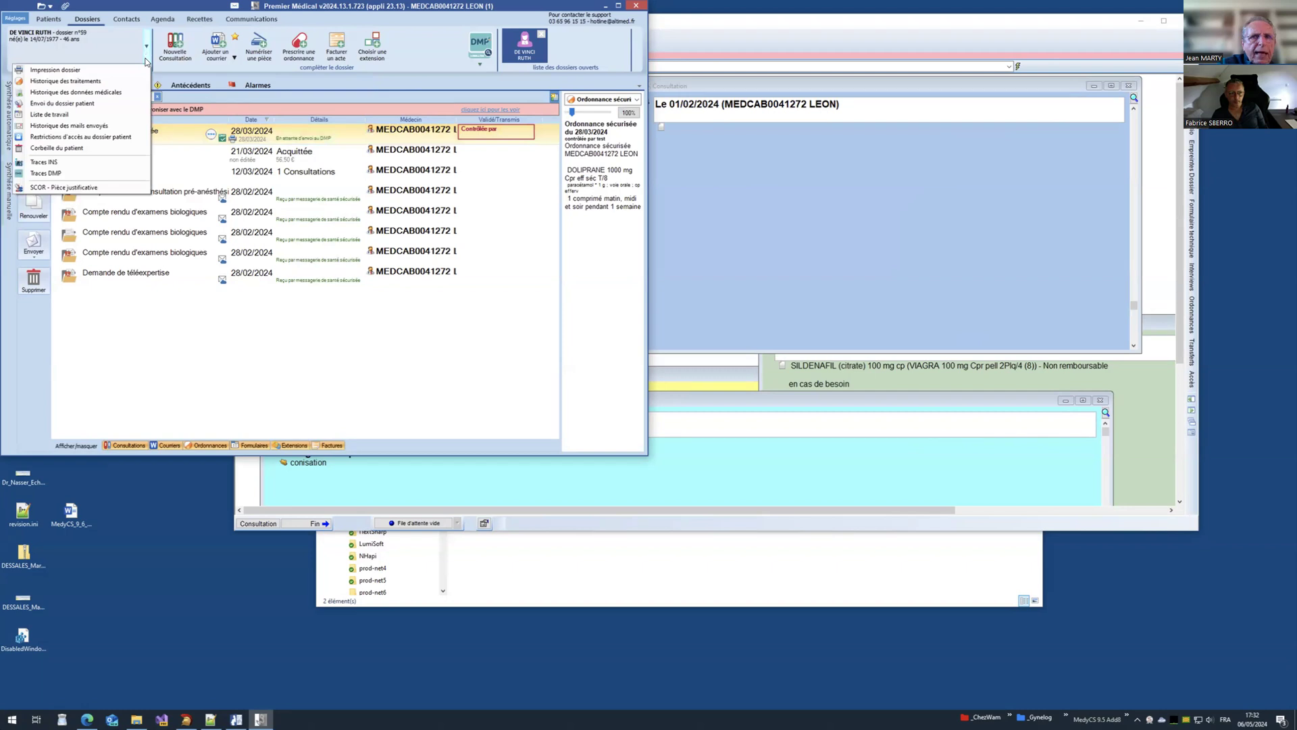
left_click(120, 127)
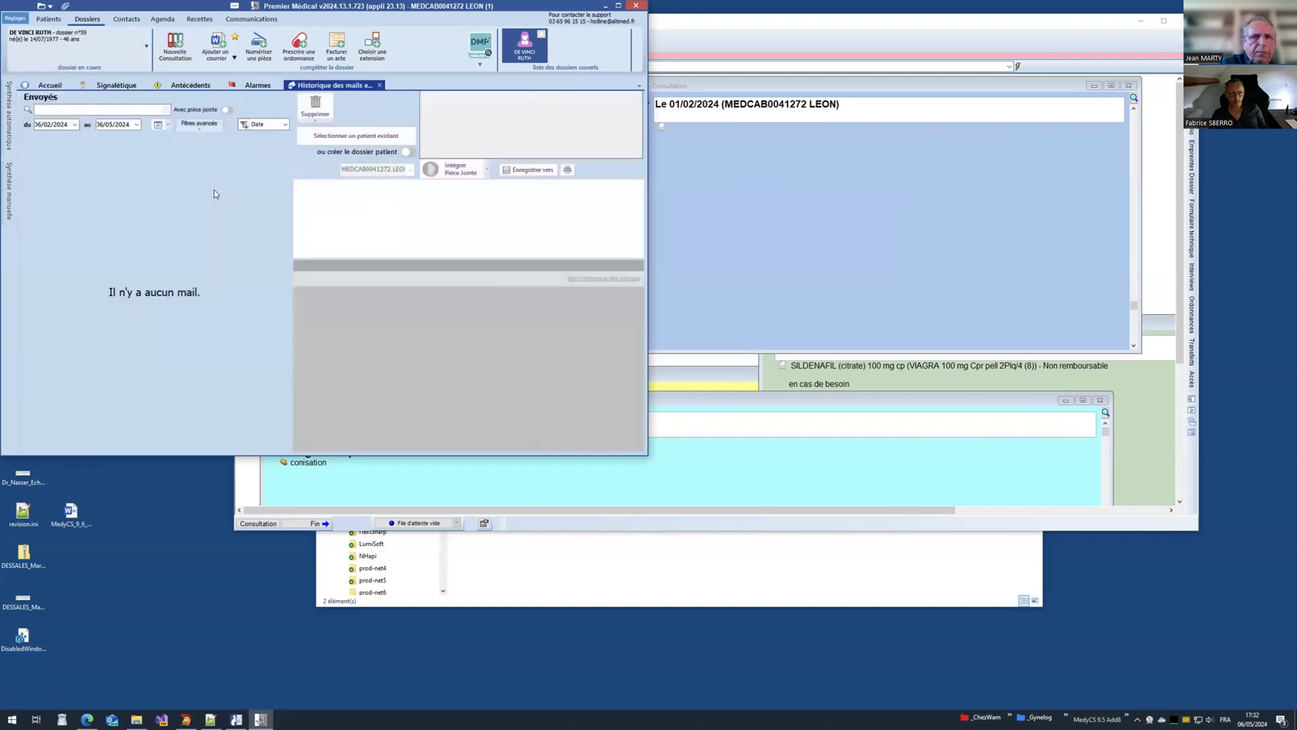
left_click(379, 85)
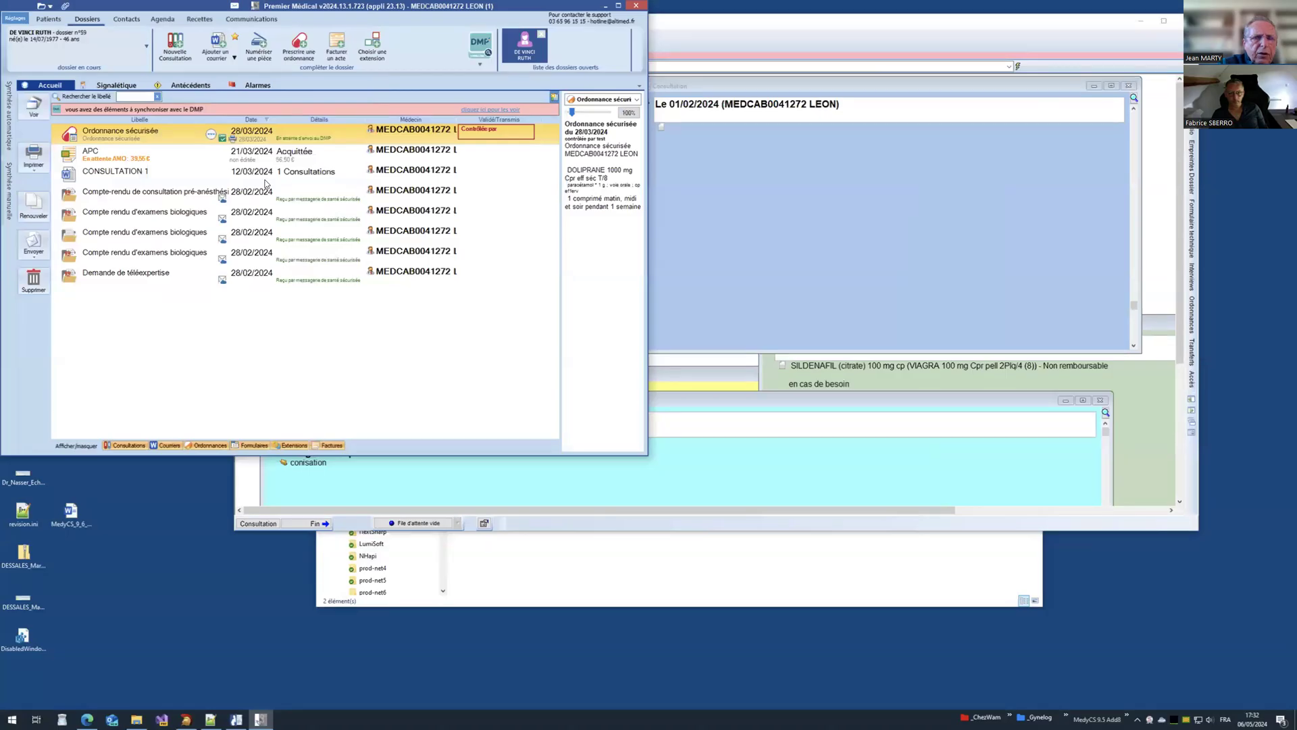
Step: Close the patient's dossier, preview another patient in the list, and quit Premier Médical
left_click(541, 34)
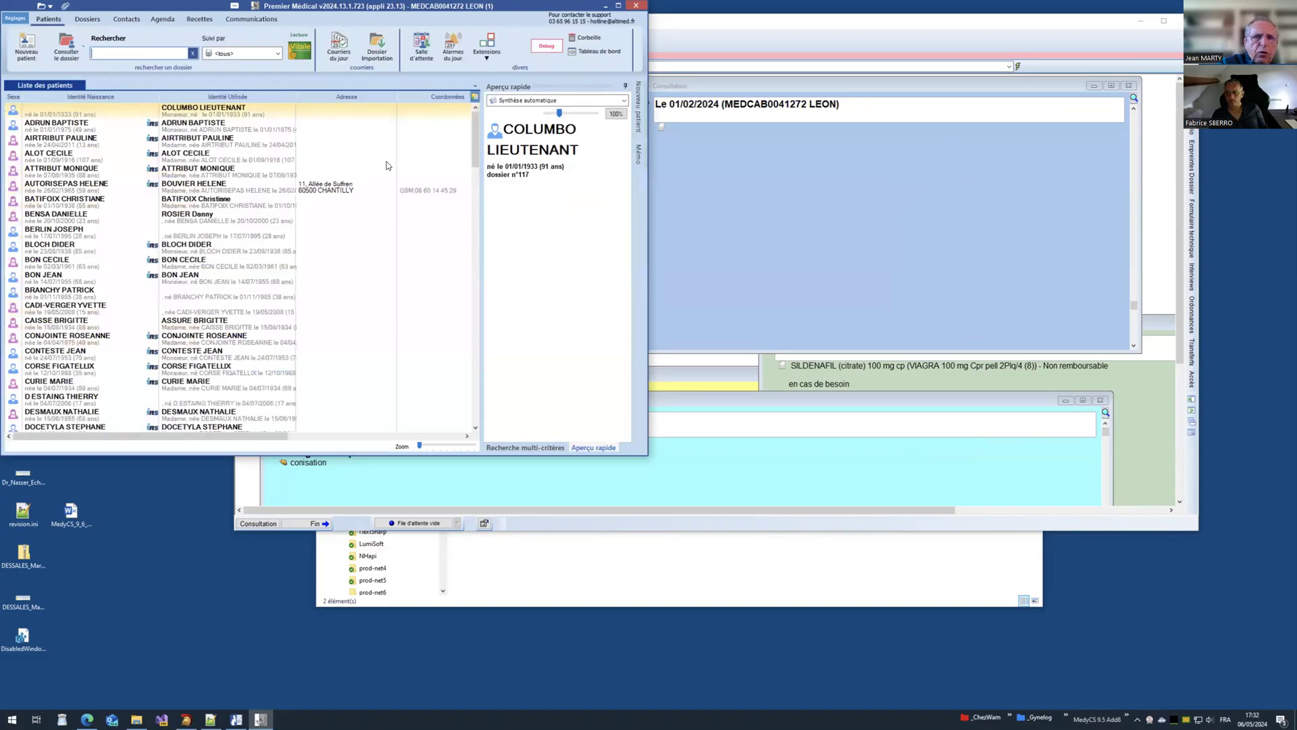
left_click(148, 176)
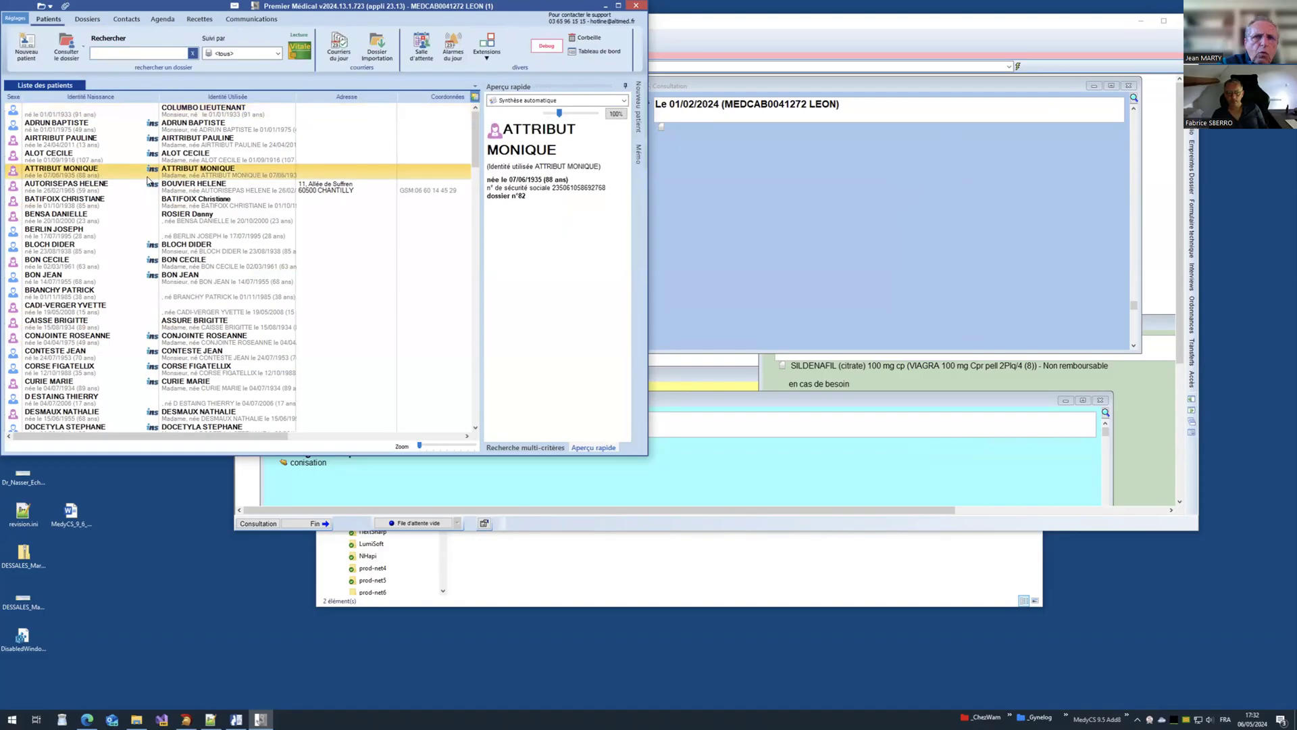
scroll(148, 181, "down", 3)
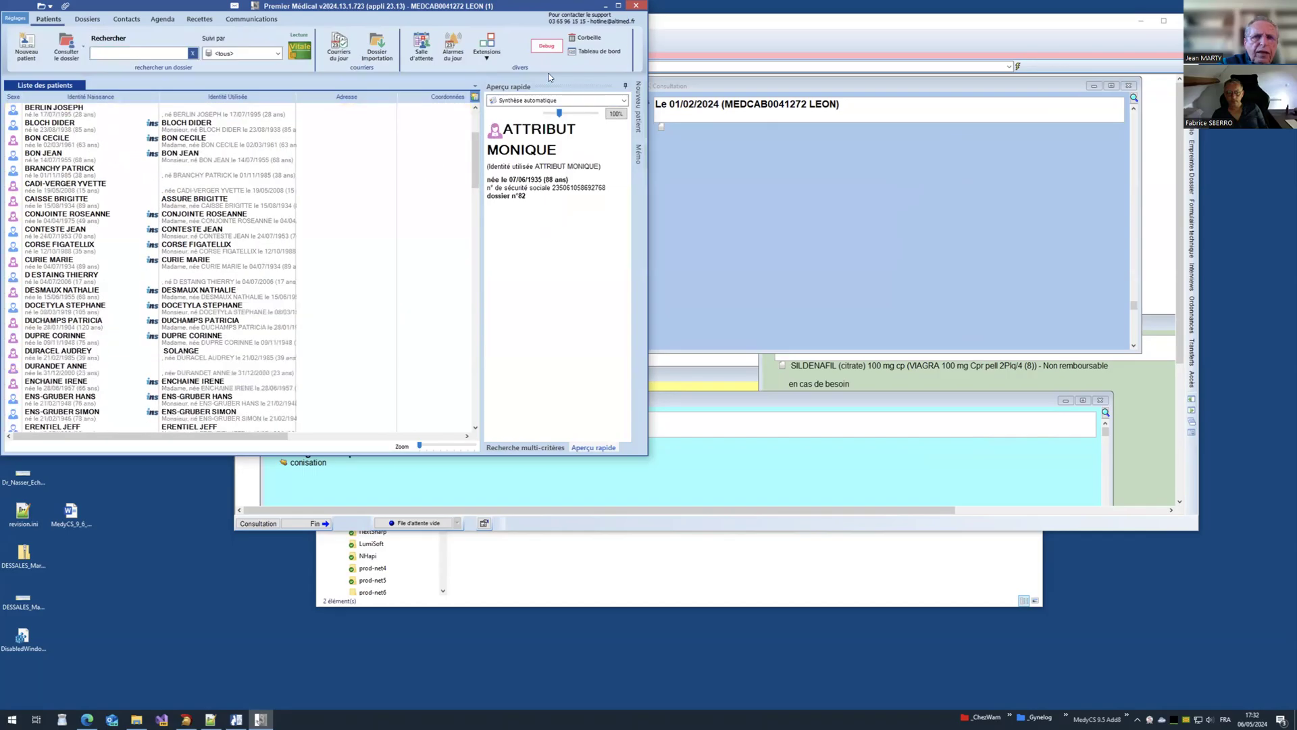
left_click(635, 6)
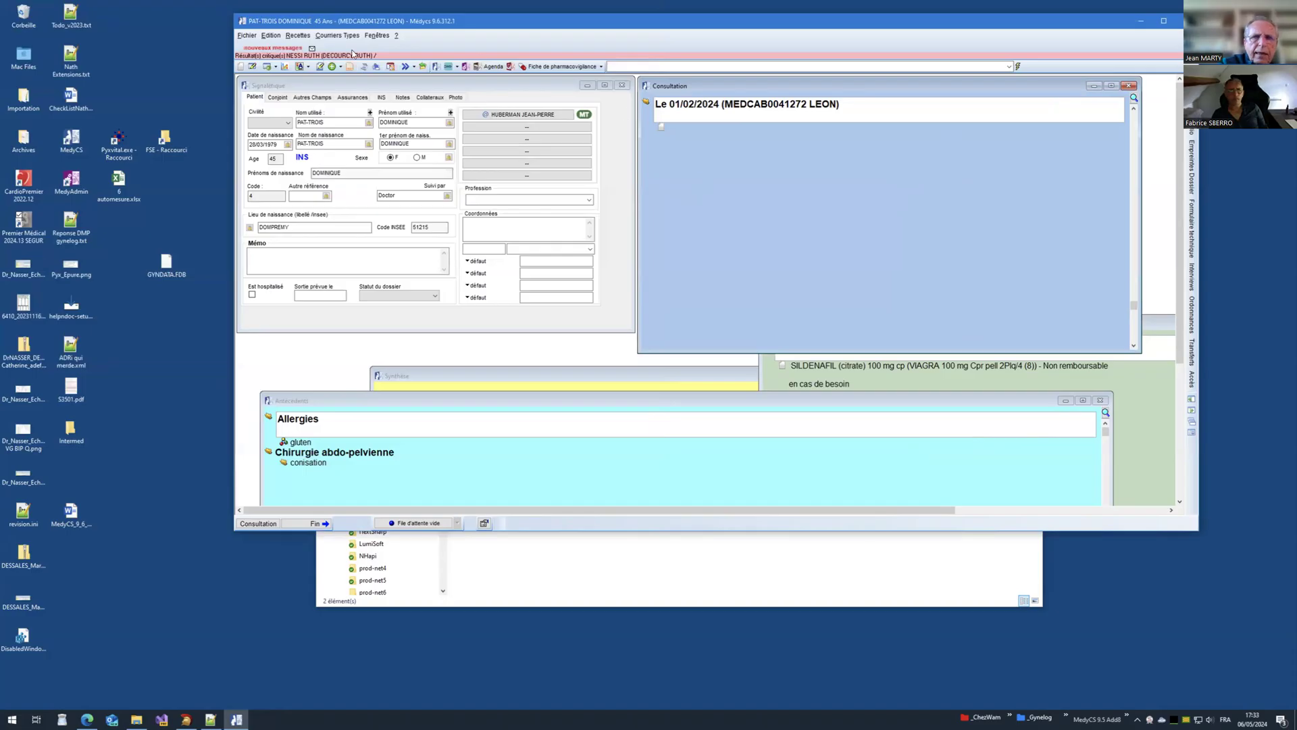
Step: Maximize MedyCS, then view and close the message list with the 06/05/2024 critical-results message
double_click(498, 22)
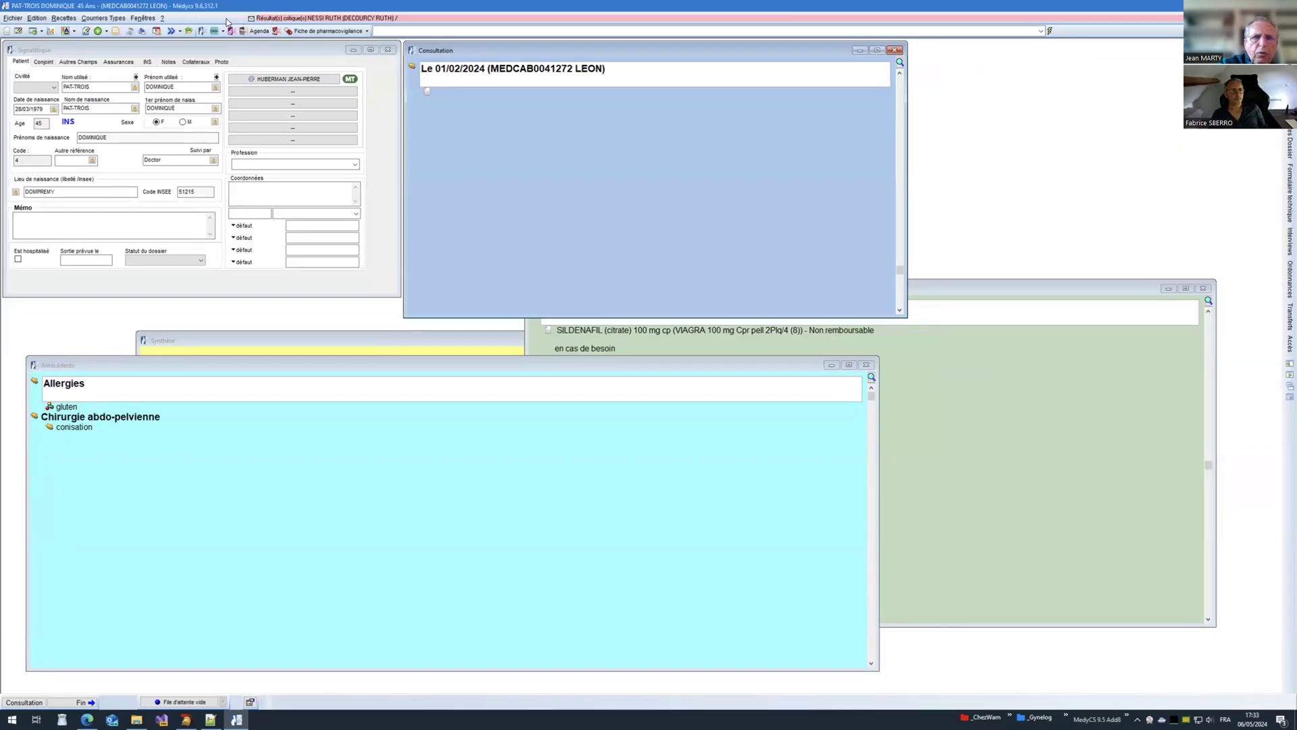
left_click(251, 19)
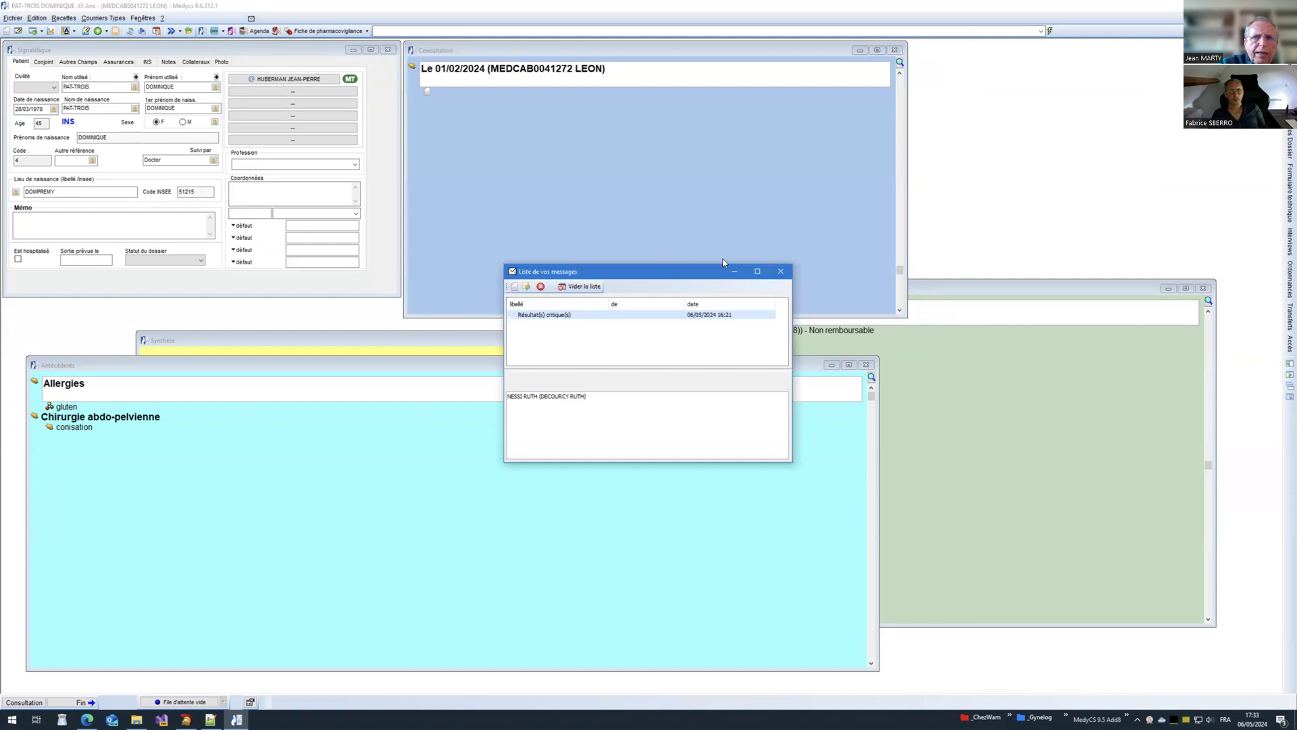
left_click(780, 271)
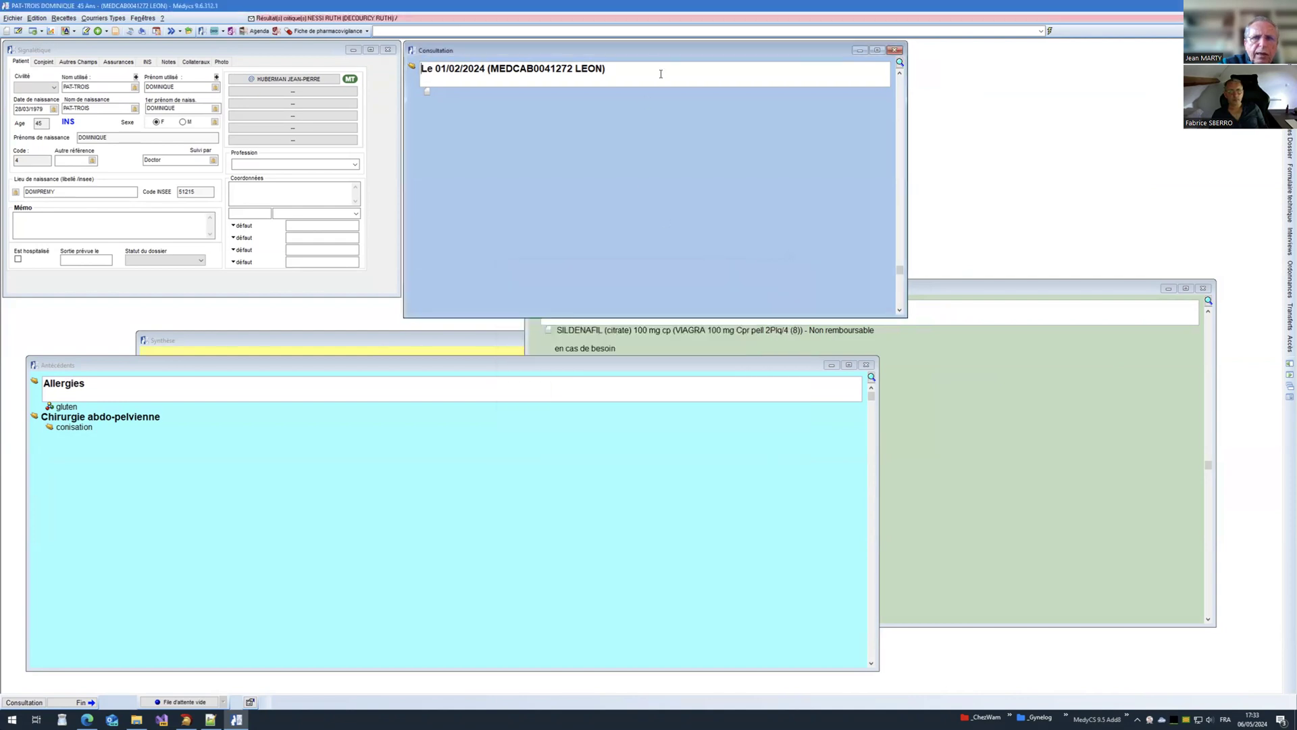